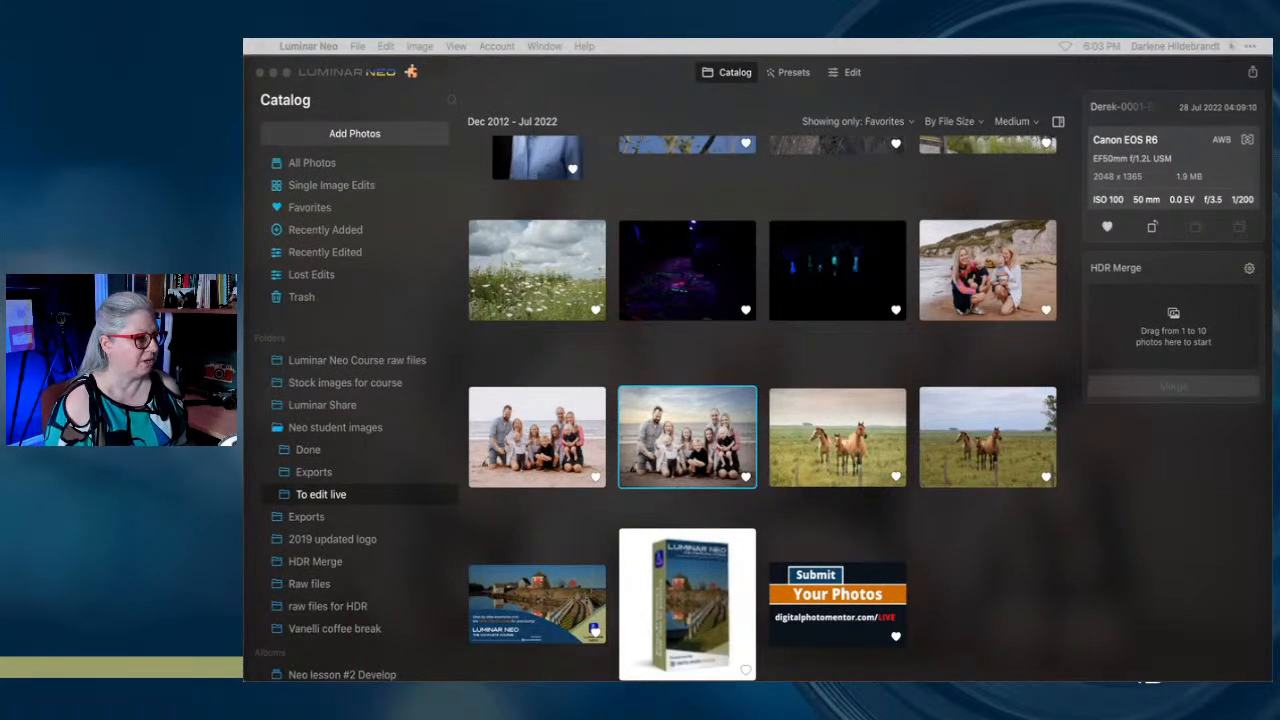
Browse the favorite photos in the "To edit live" folder
click(829, 363)
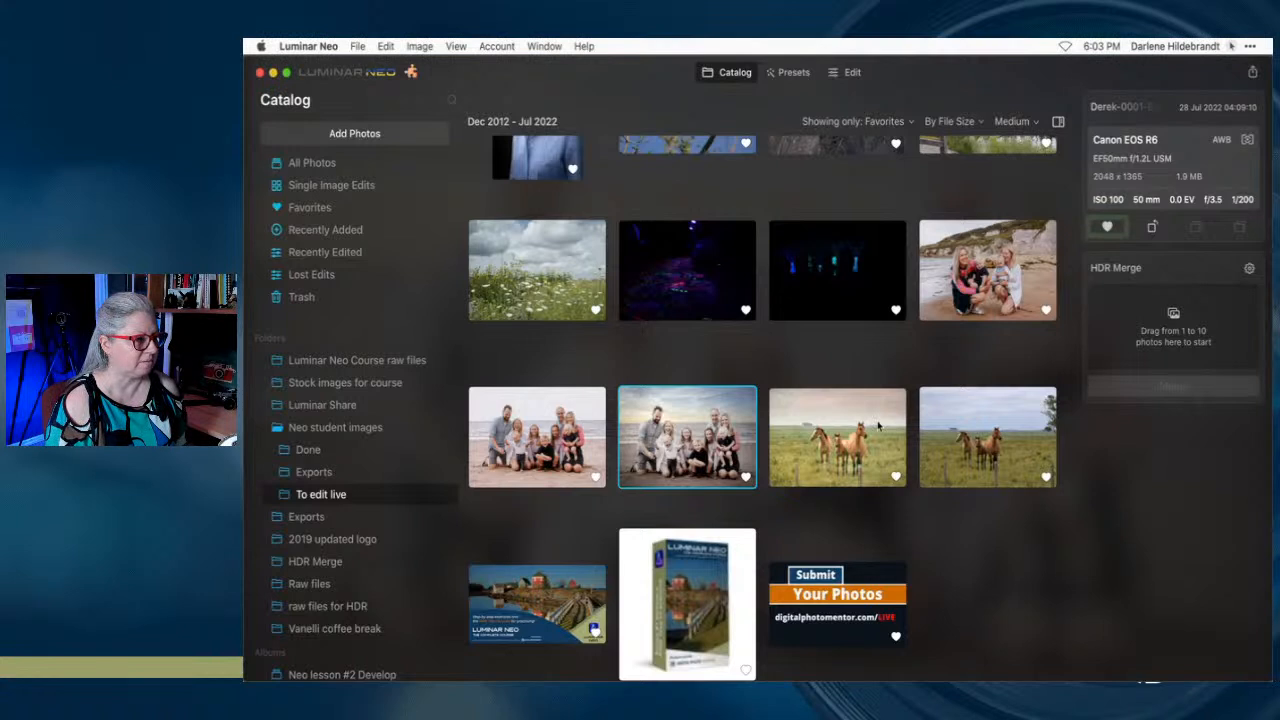
scroll(878, 426, up, 1)
scroll(878, 426, up, 2)
scroll(878, 426, up, 1)
click(705, 232)
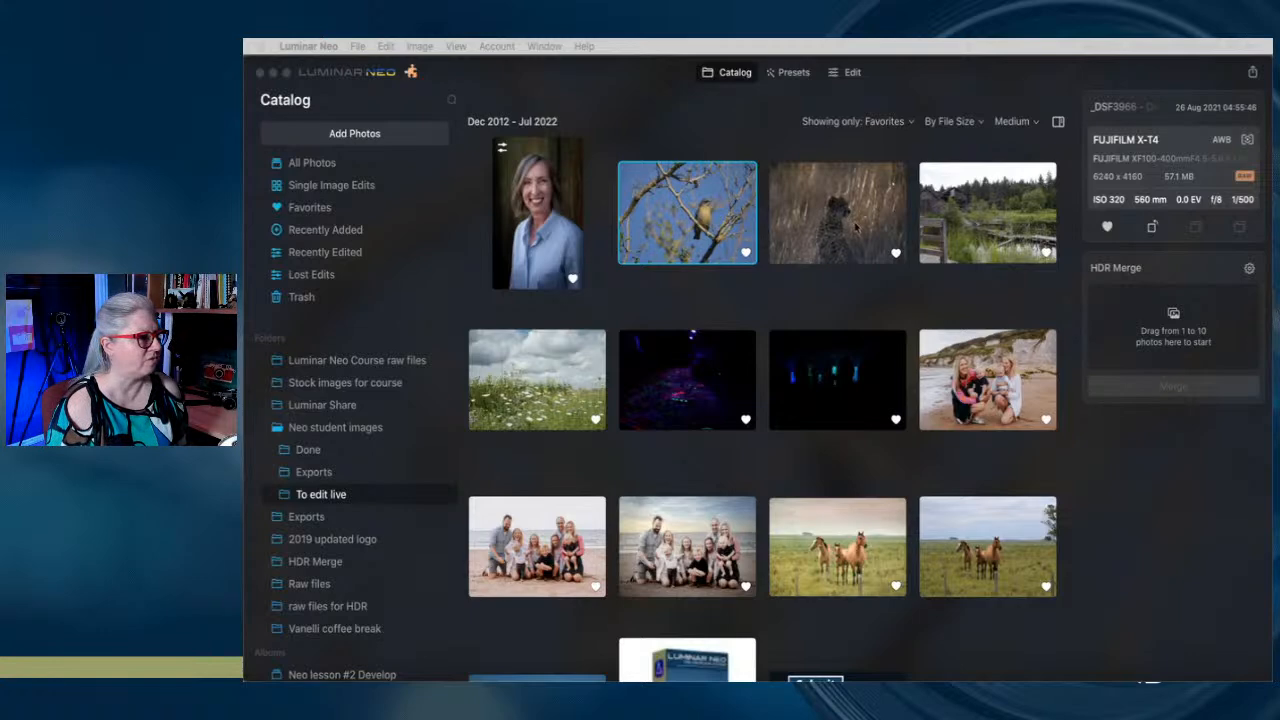
scroll(779, 329, down, 2)
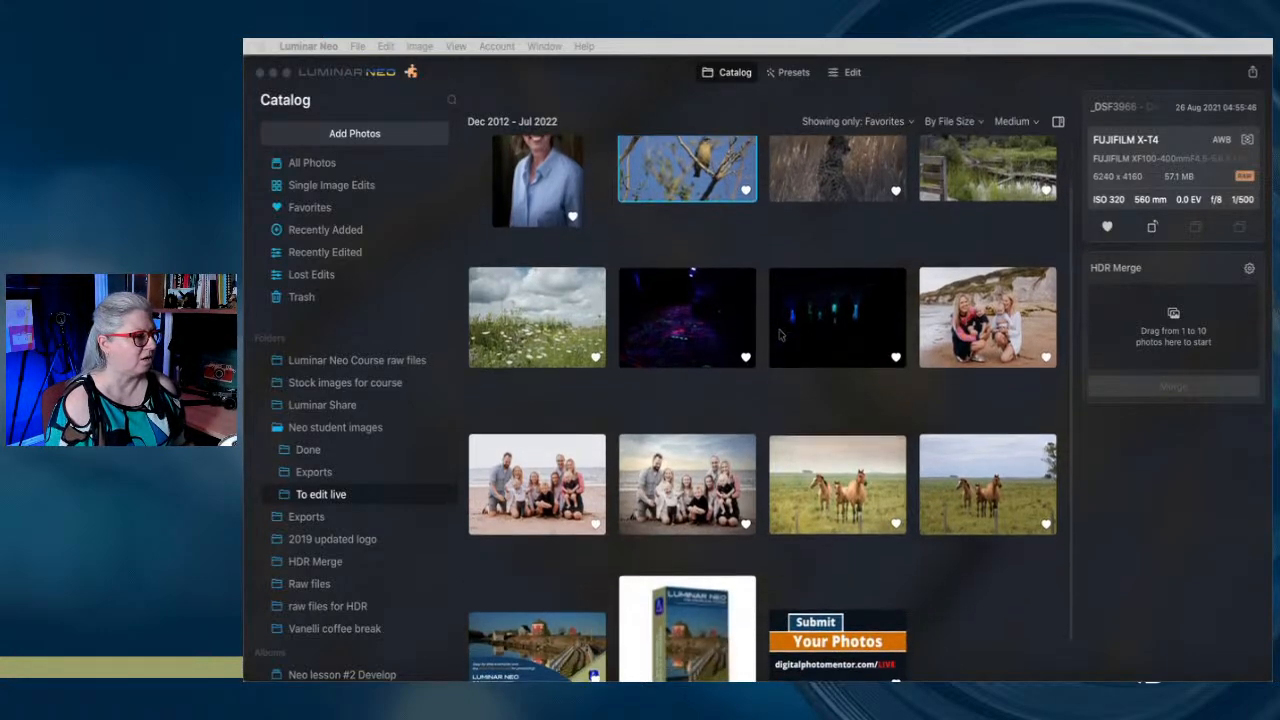
scroll(779, 335, up, 2)
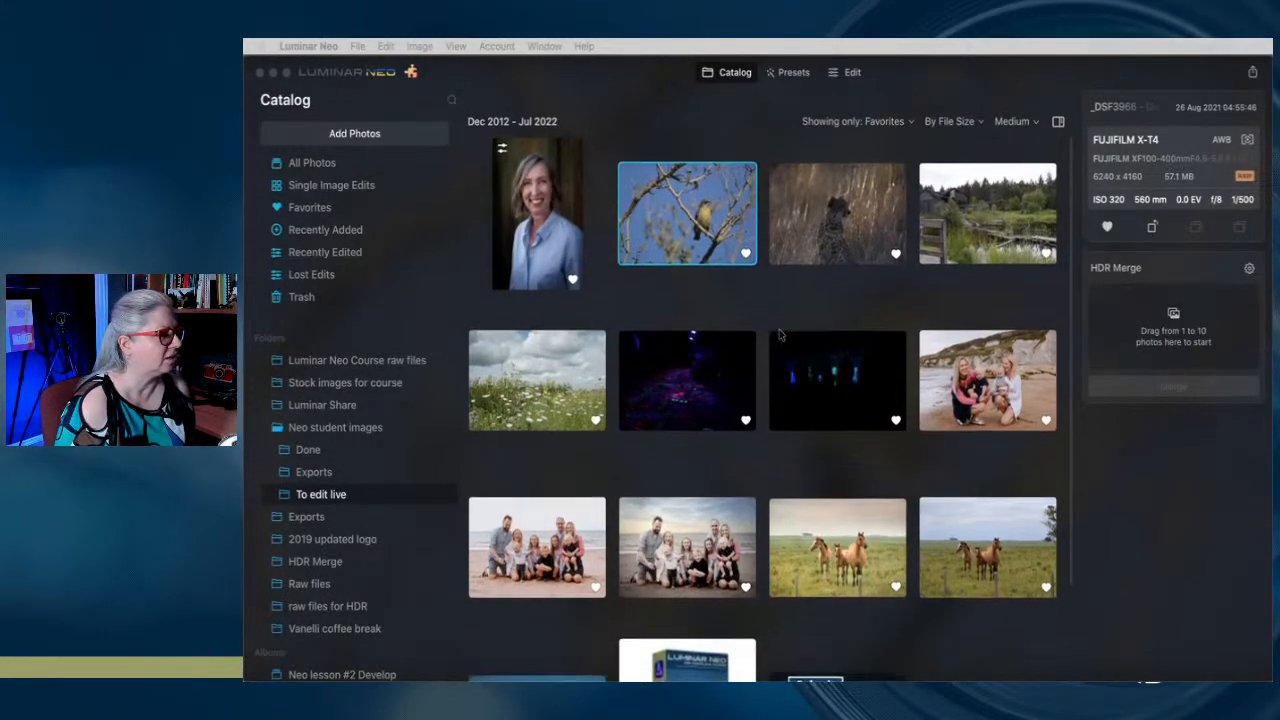
scroll(800, 335, down, 2)
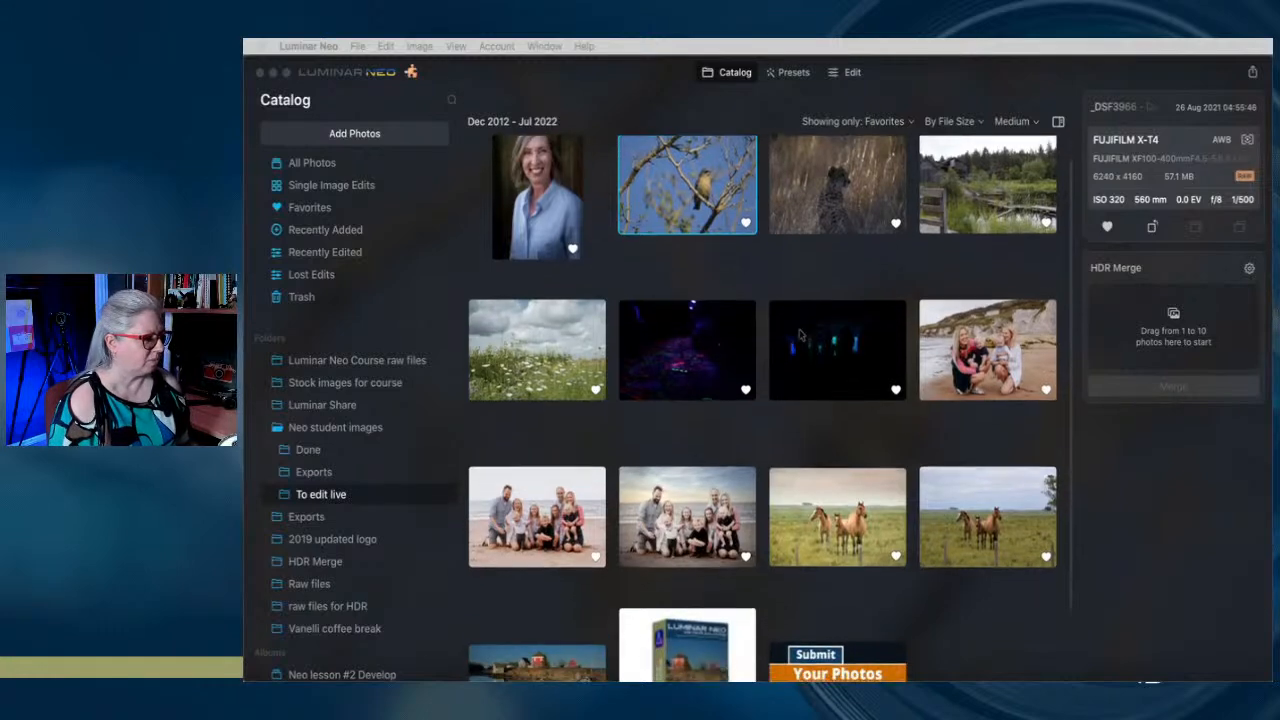
scroll(790, 340, down, 1)
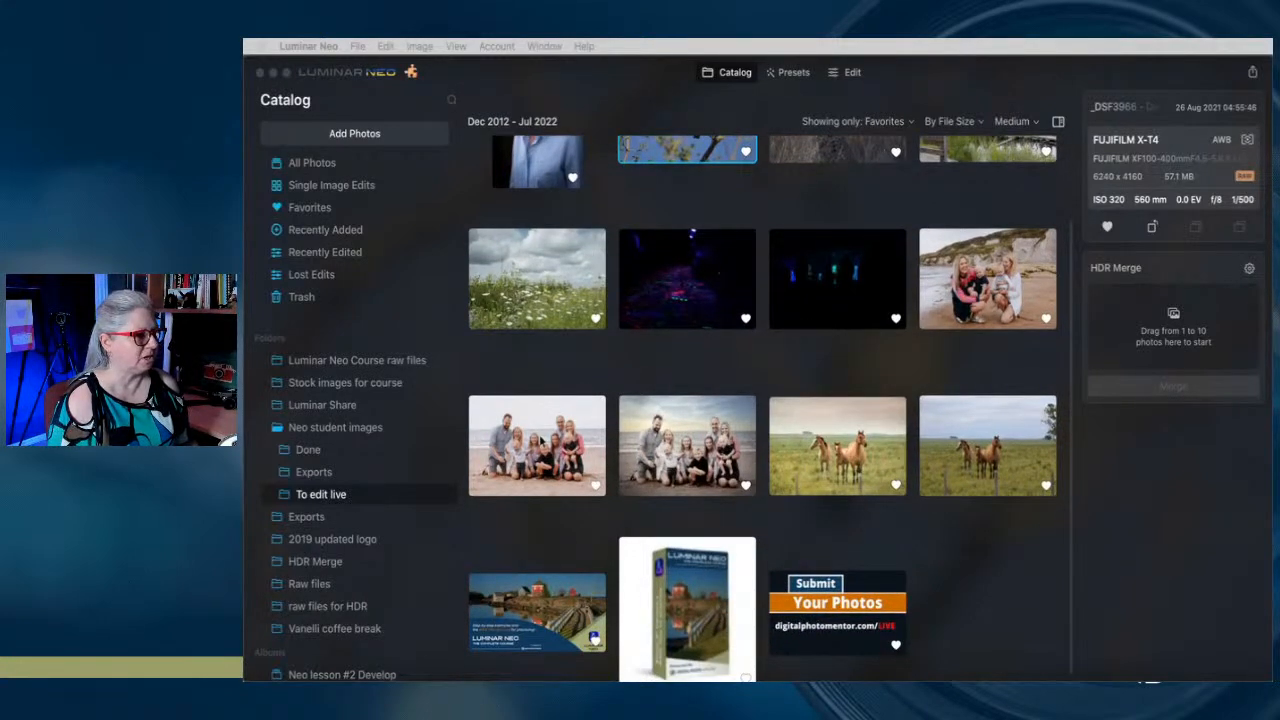
View the family group beach portrait enlarged and compare it with the two-women beach photo and the dramatic-sky version
double_click(543, 441)
key(Left)
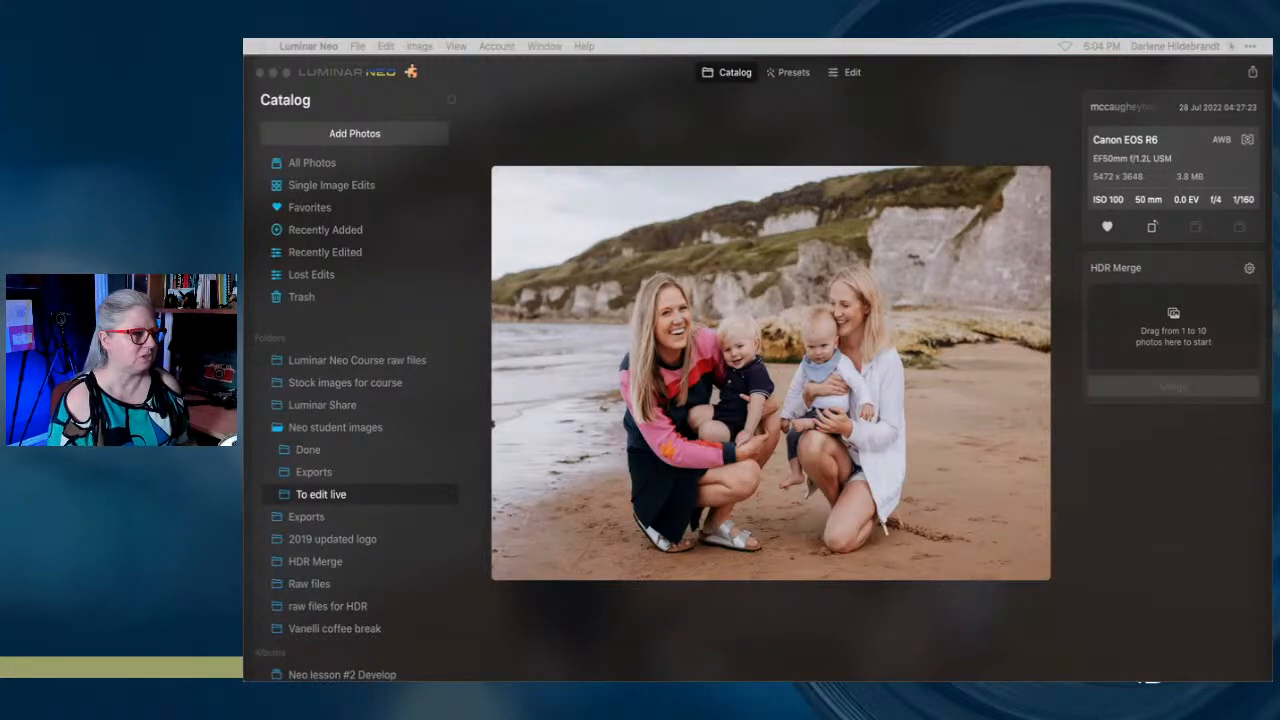
click(1114, 555)
key(Right)
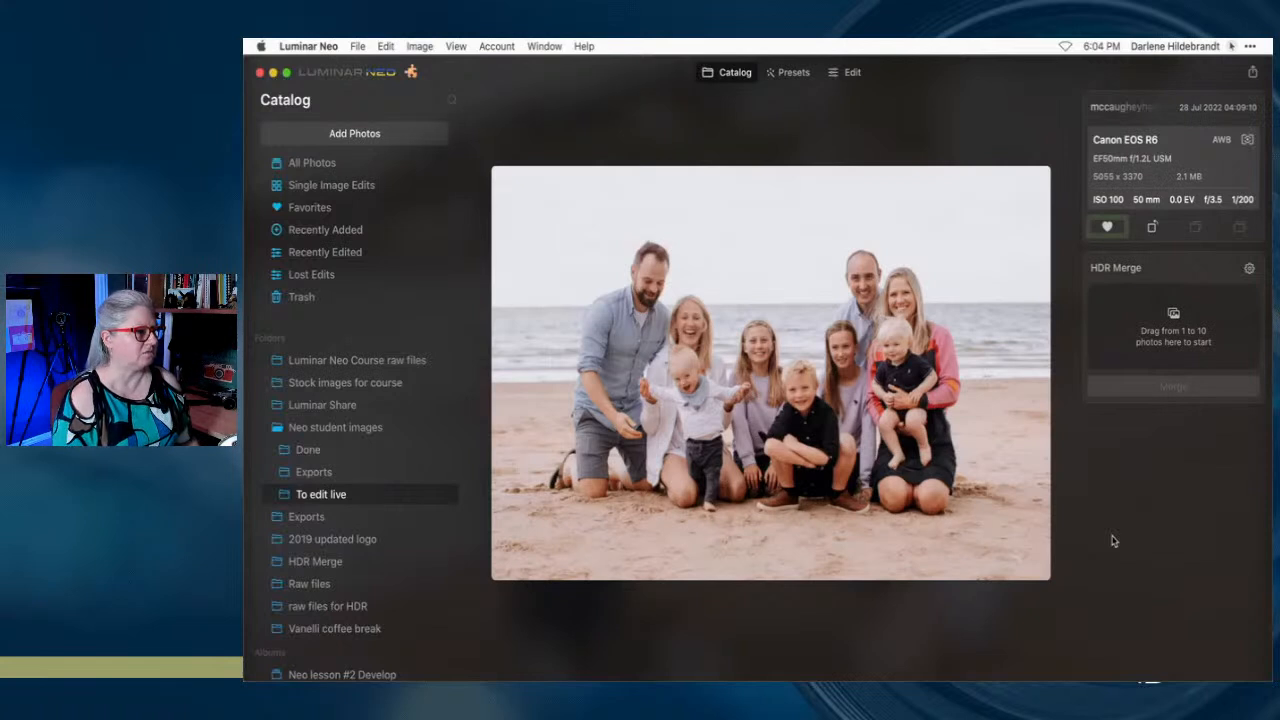
key(Right)
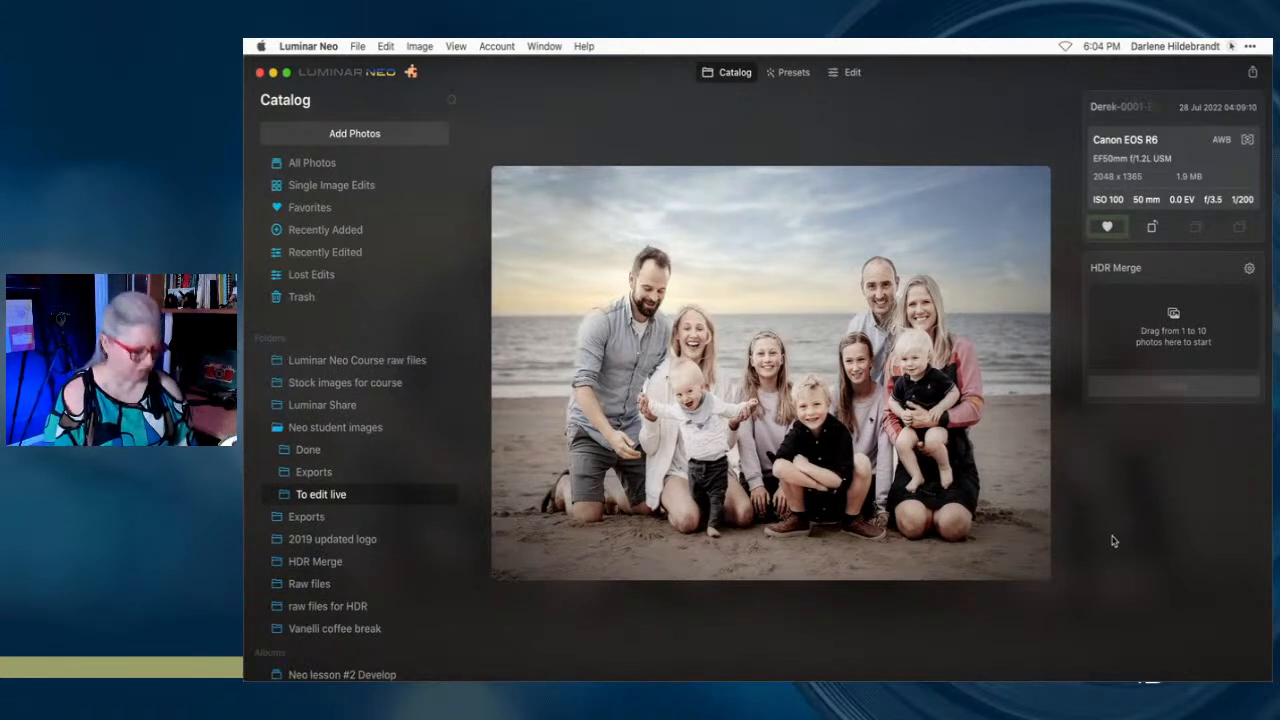
key(Right)
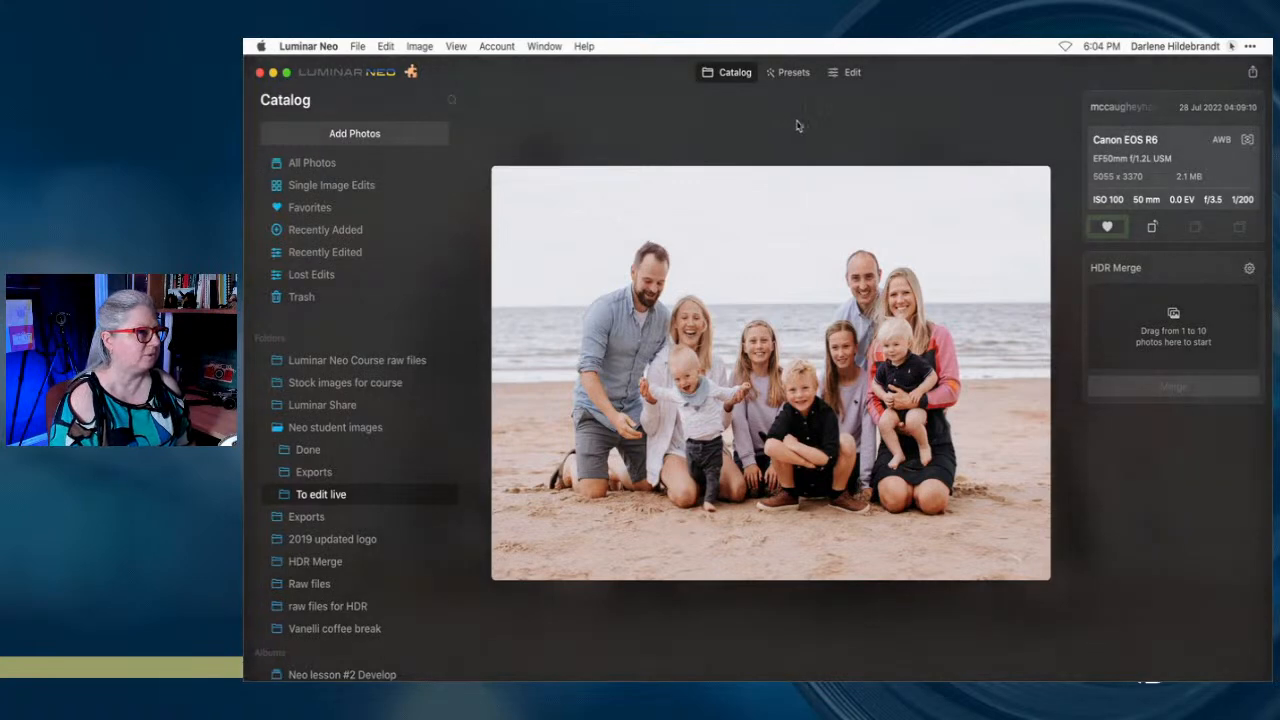
Open the bright, unedited family beach portrait for editing and show the Develop tool's Color settings
click(850, 73)
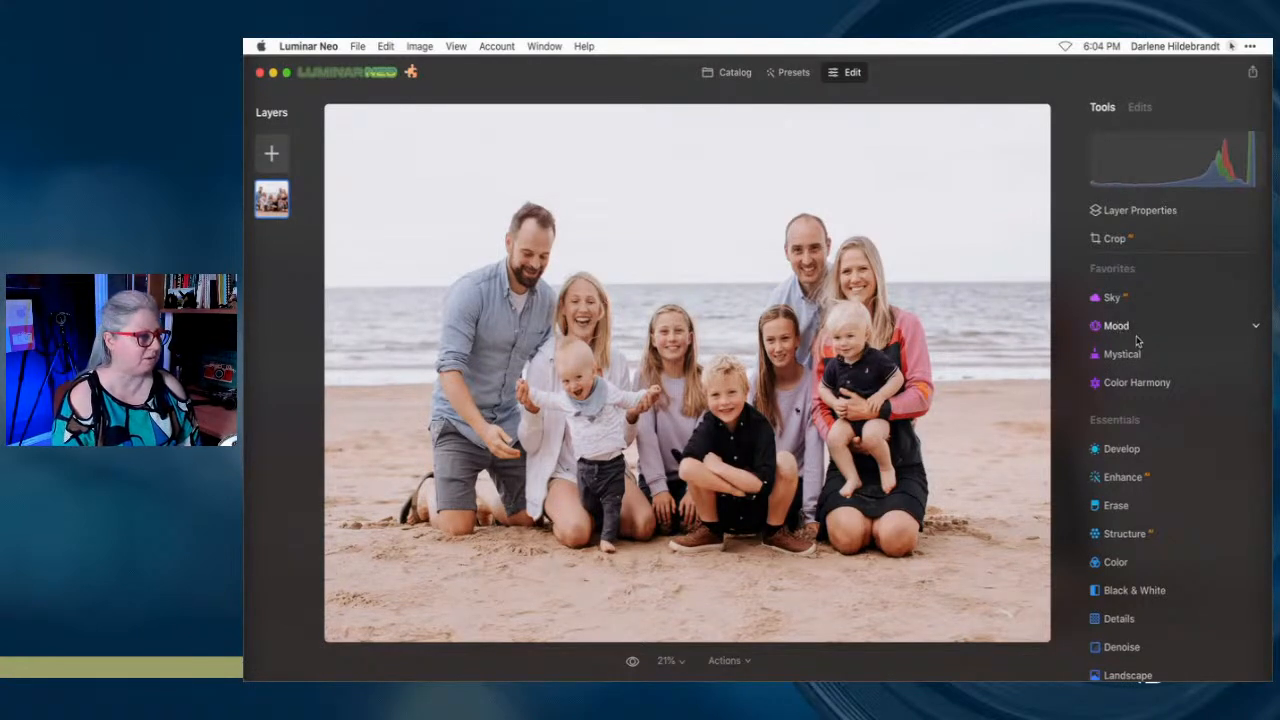
click(1121, 449)
scroll(1133, 449, down, 5)
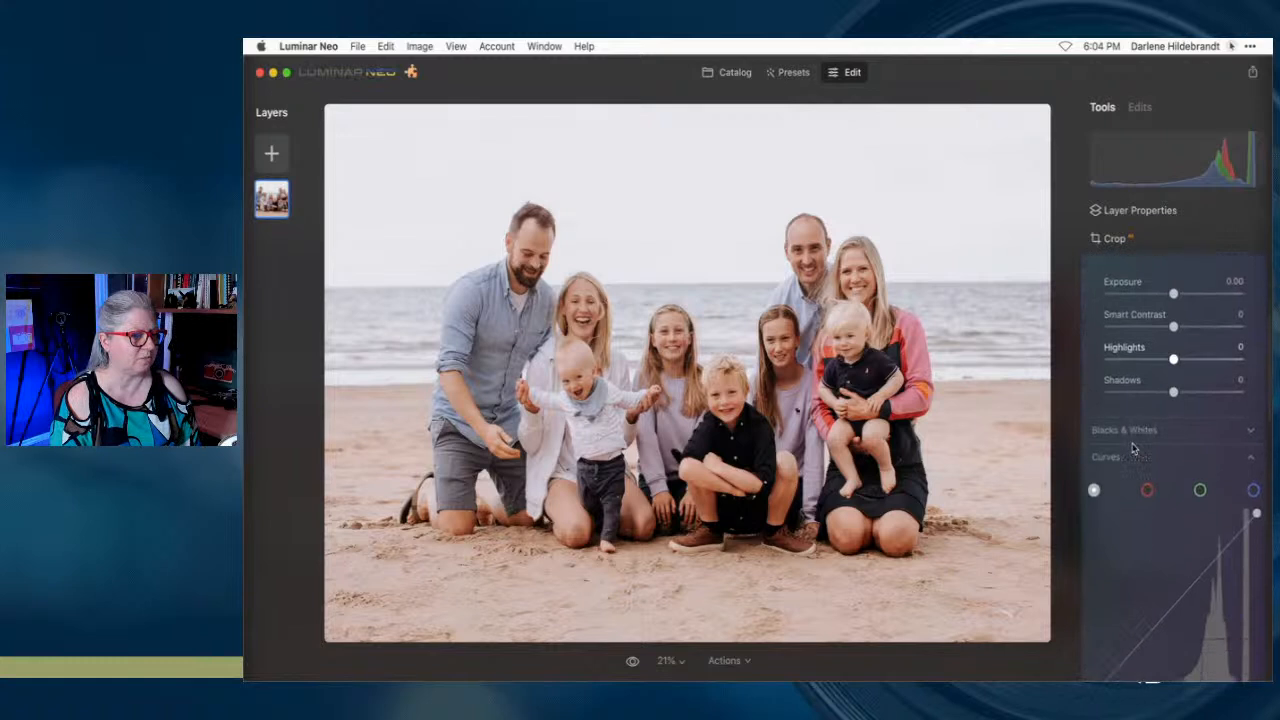
scroll(1133, 449, down, 5)
click(1108, 448)
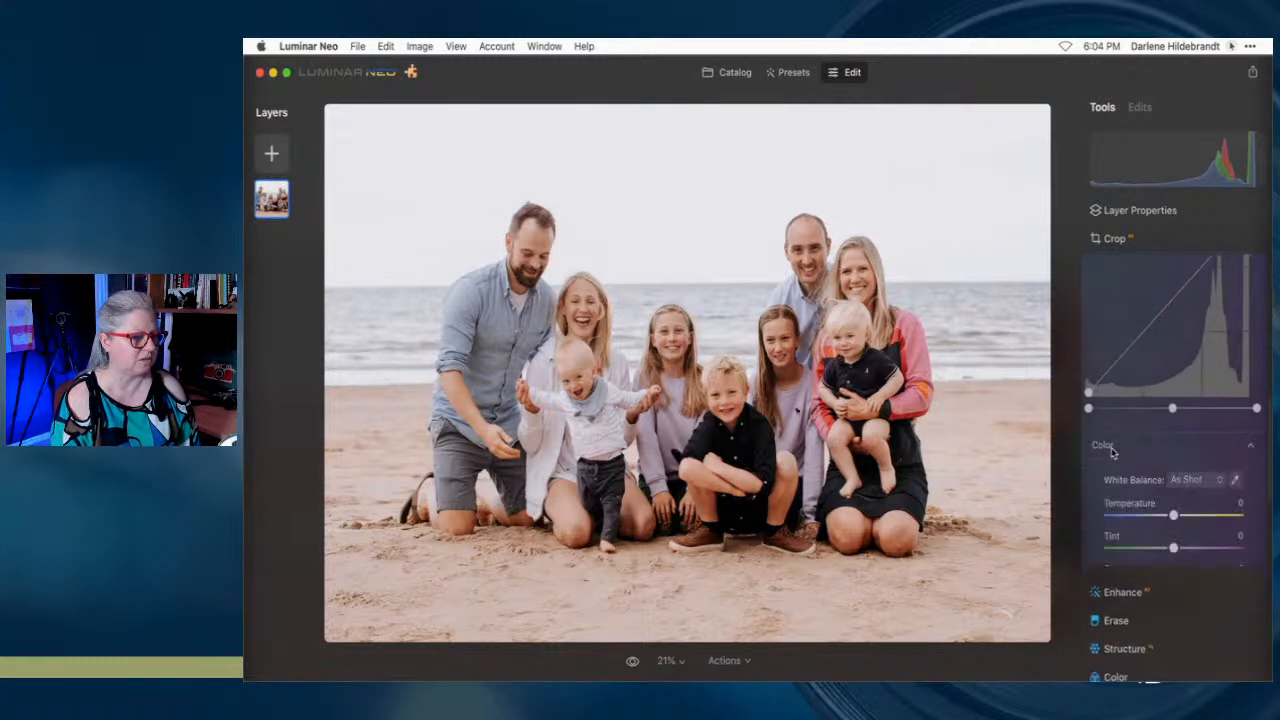
scroll(1112, 452, down, 3)
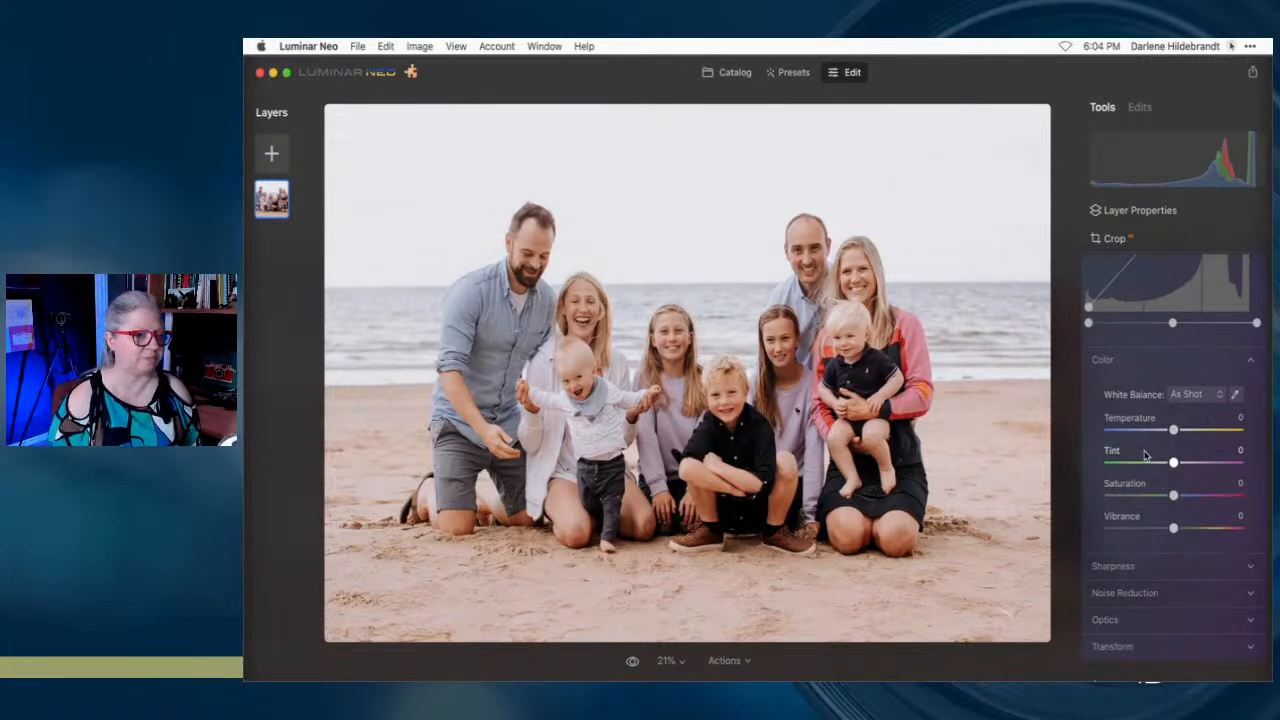
Set a custom white balance by sampling the white shirt of the baby with the blue bib as the neutral target
click(596, 441)
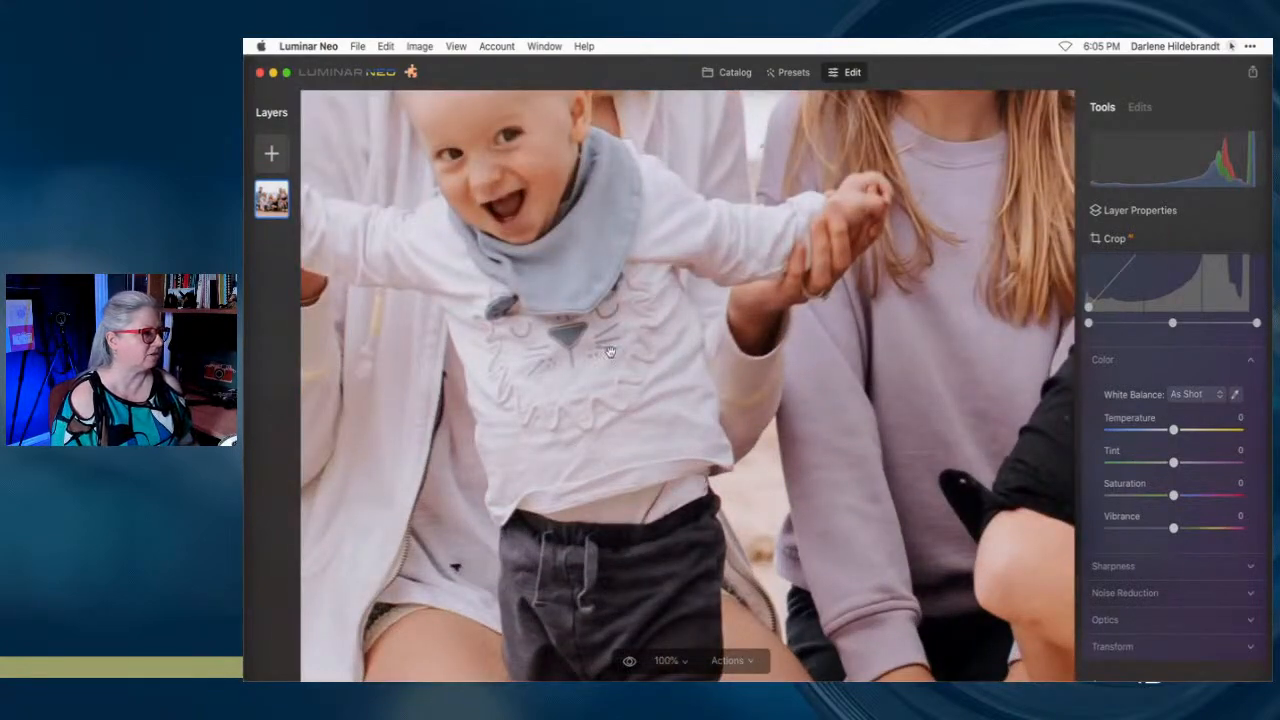
key(super+minus)
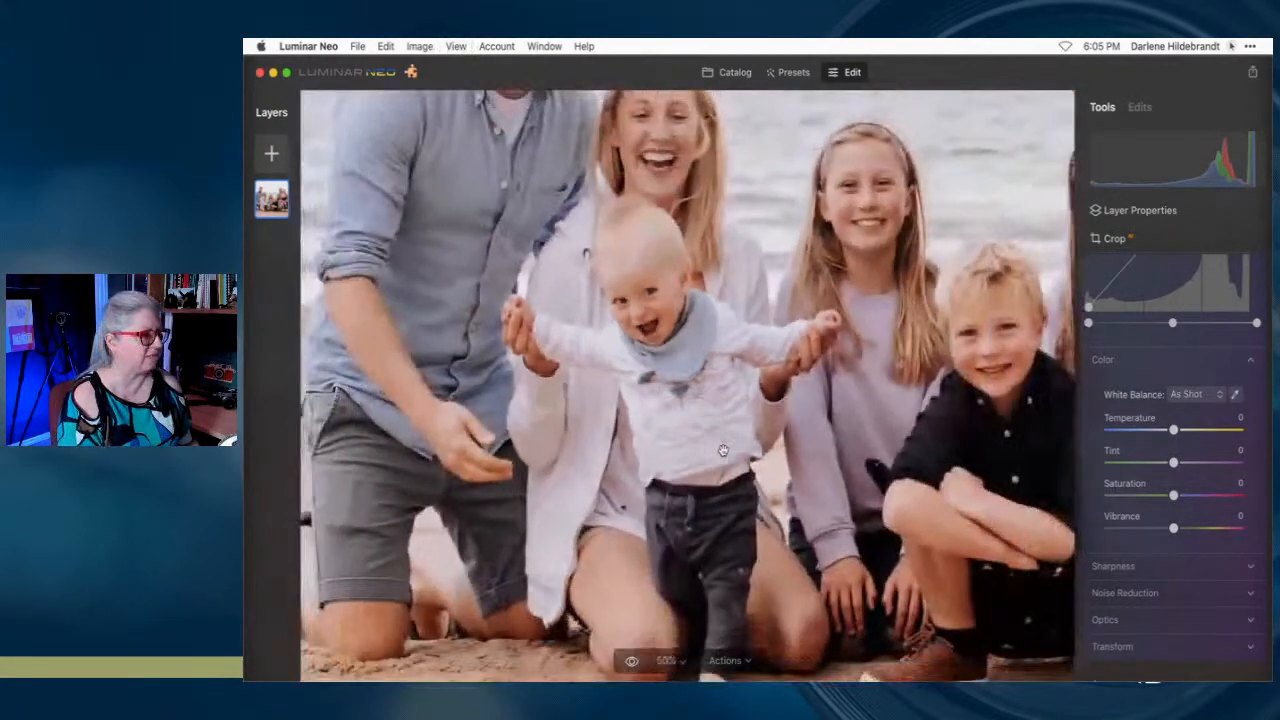
drag(723, 451, 640, 506)
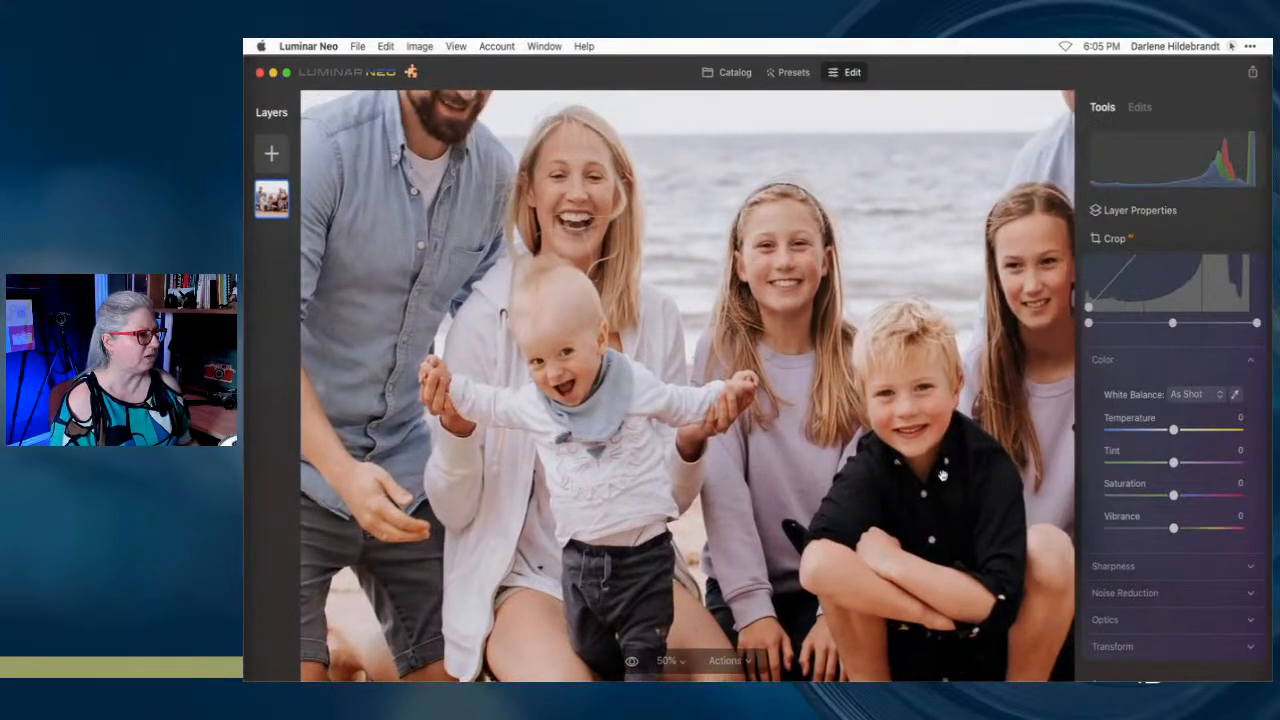
click(1235, 394)
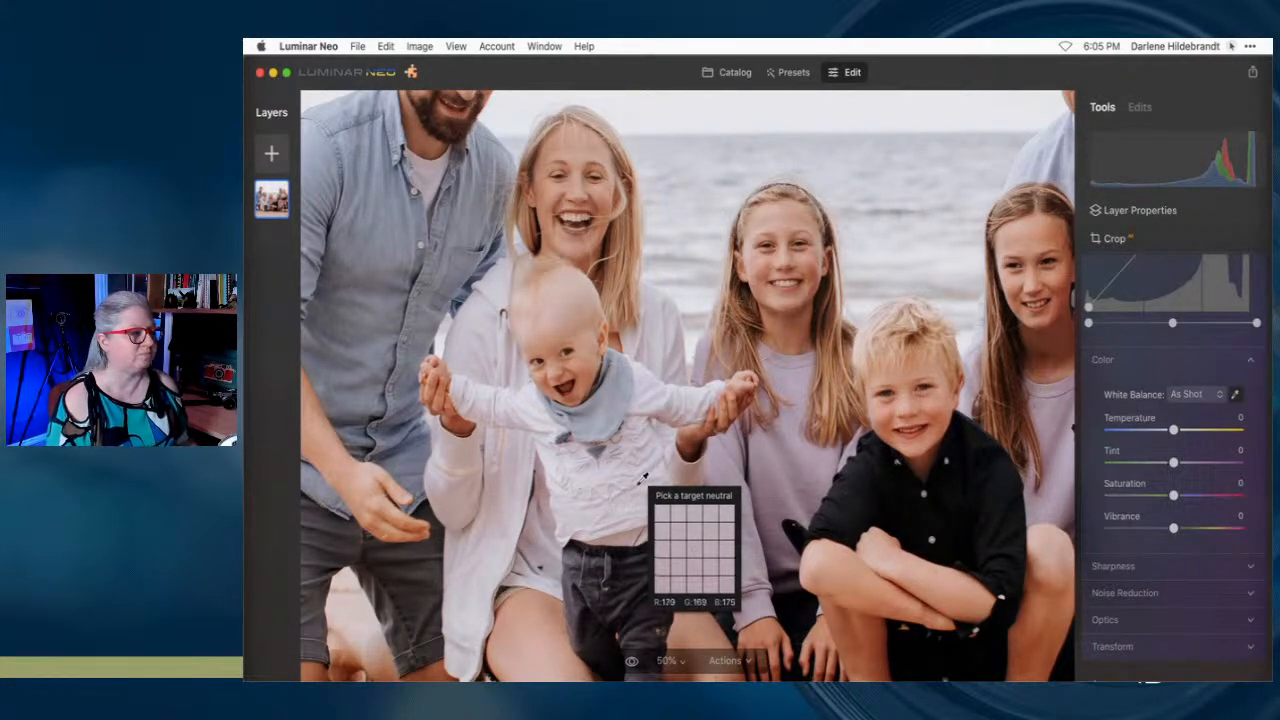
click(648, 474)
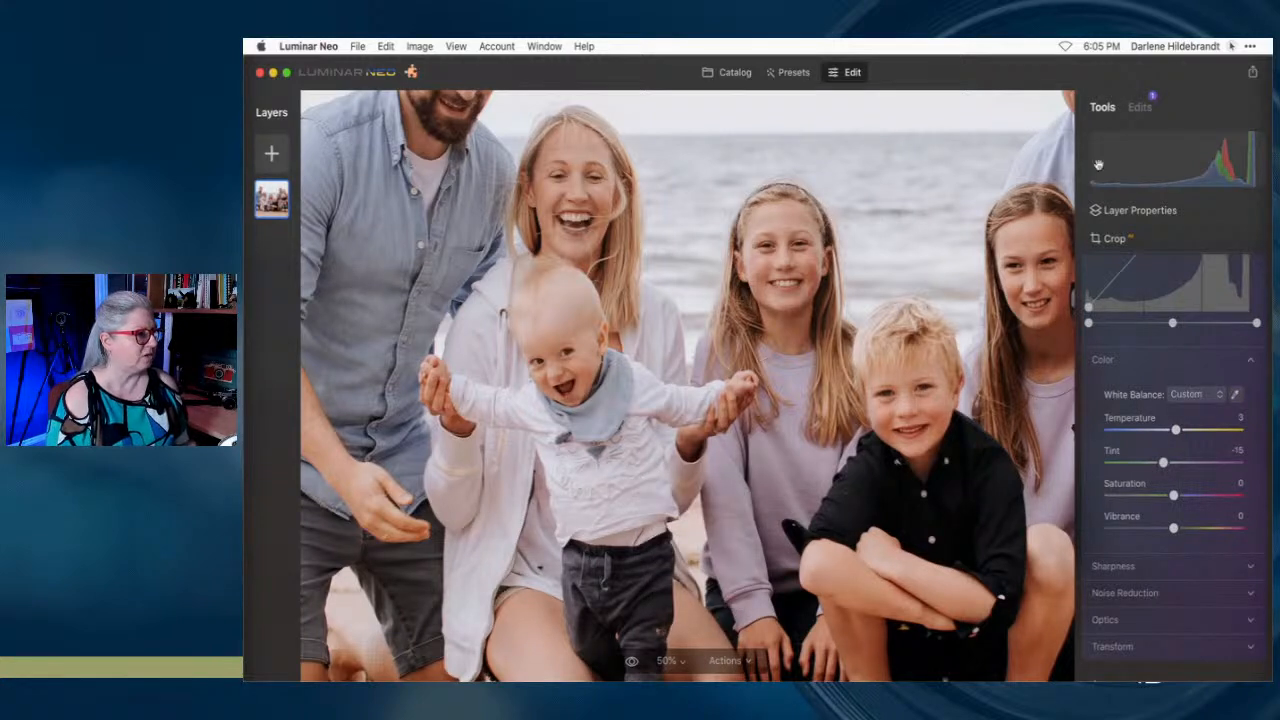
click(1232, 46)
click(1206, 86)
click(1086, 82)
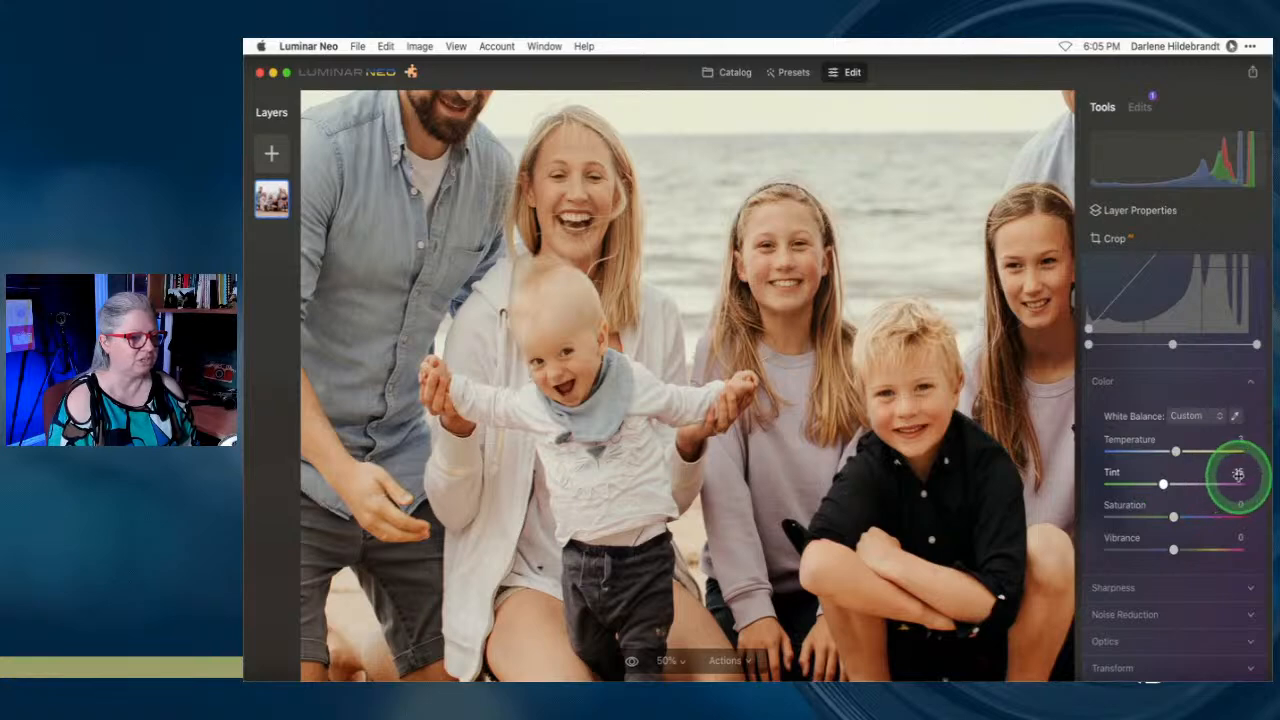
Fine-tune the white balance in Develop to a temperature of 1 and a tint of -14
click(663, 362)
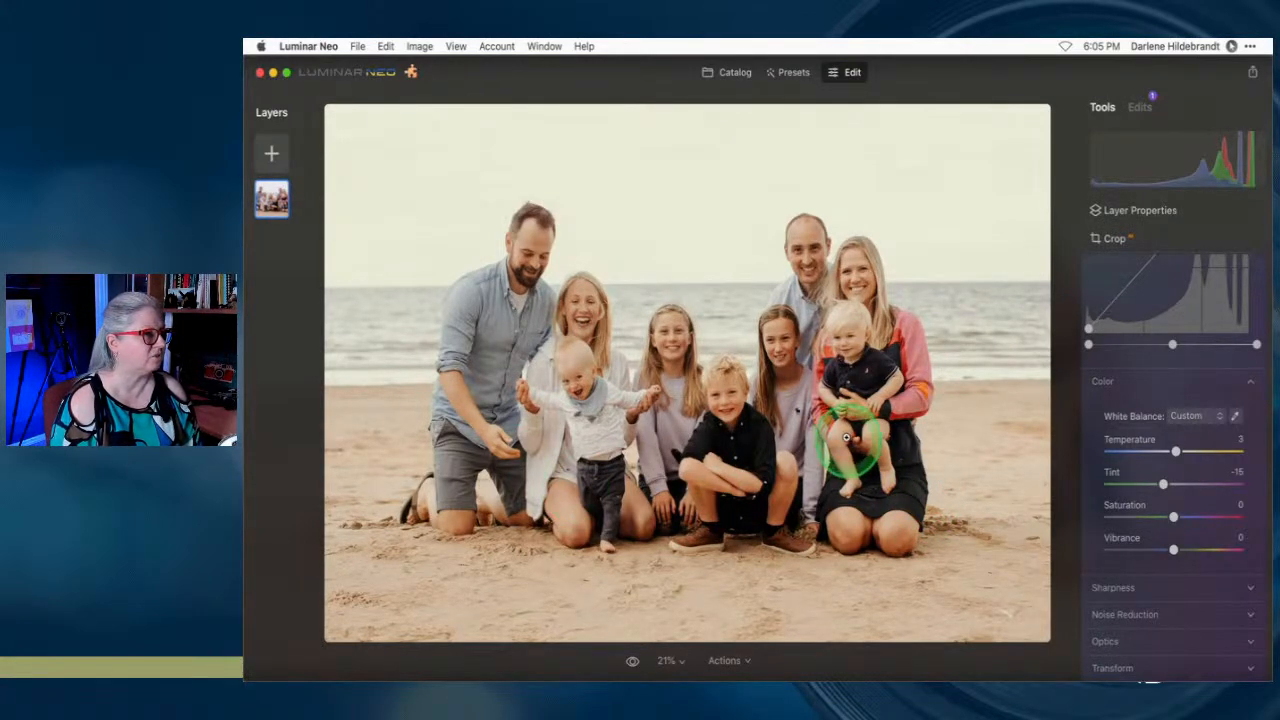
double_click(1173, 458)
drag(1173, 452, 1176, 452)
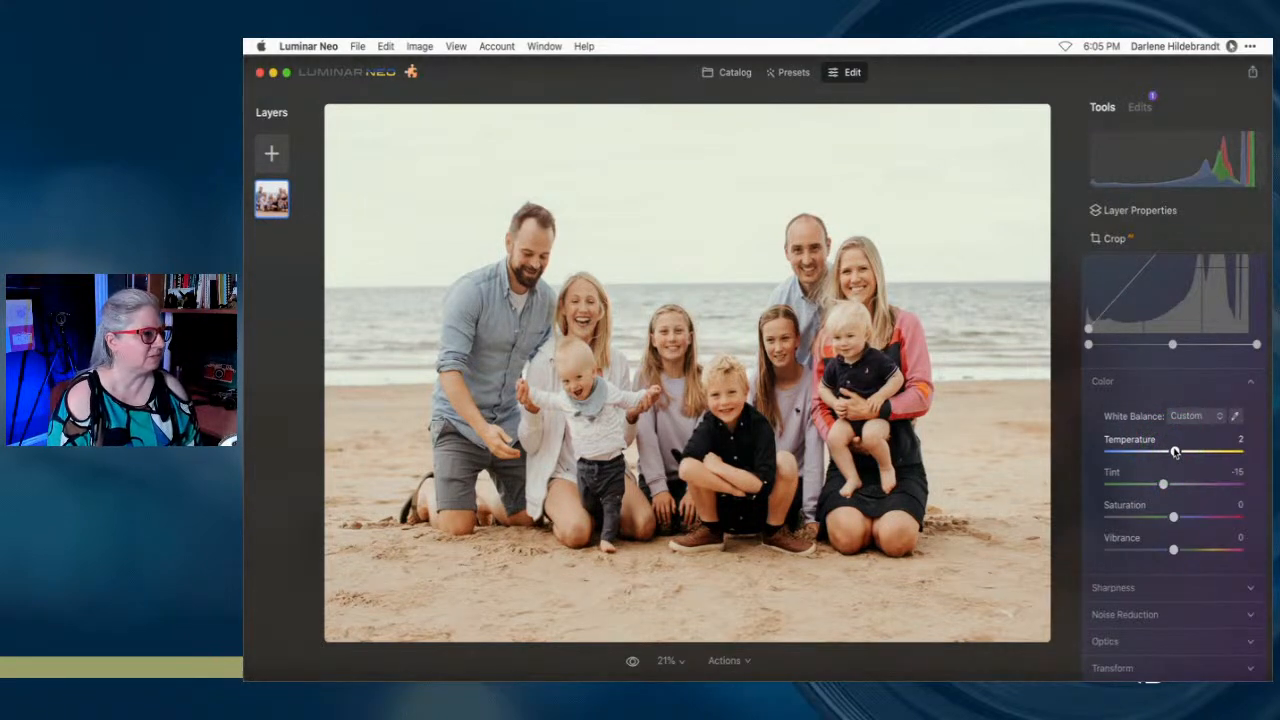
click(1163, 485)
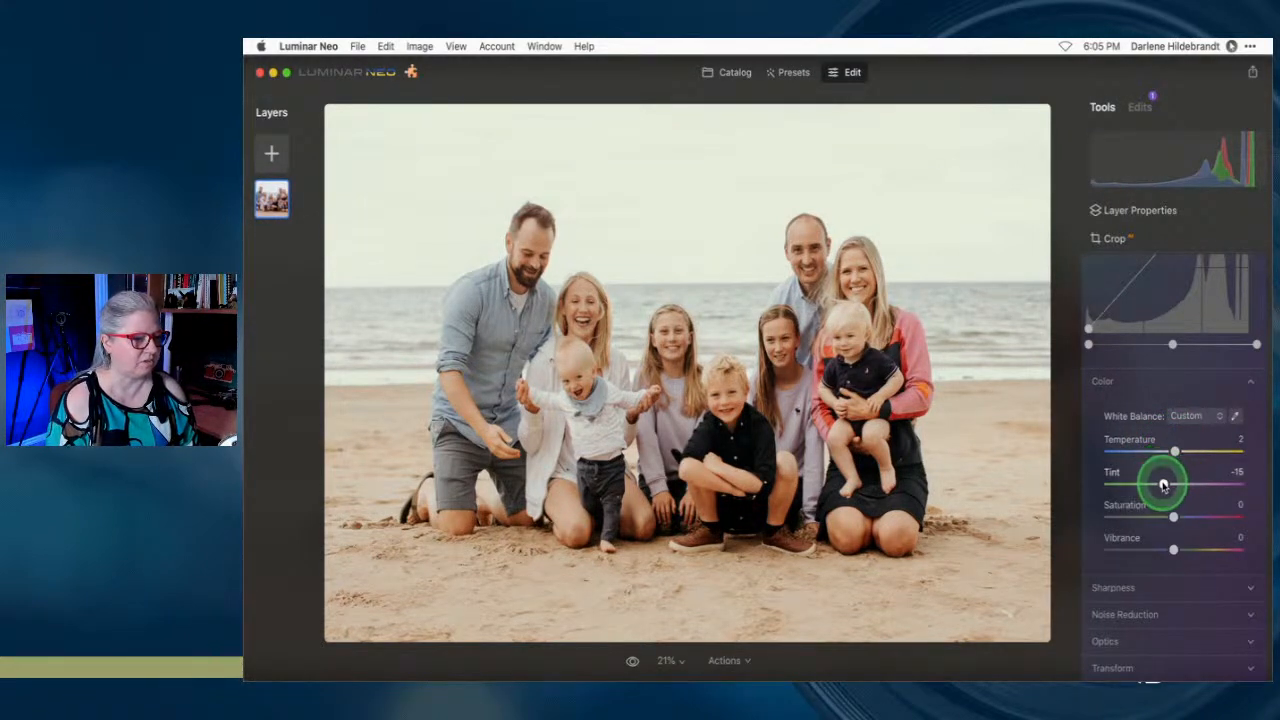
drag(1164, 485, 1165, 485)
click(1153, 440)
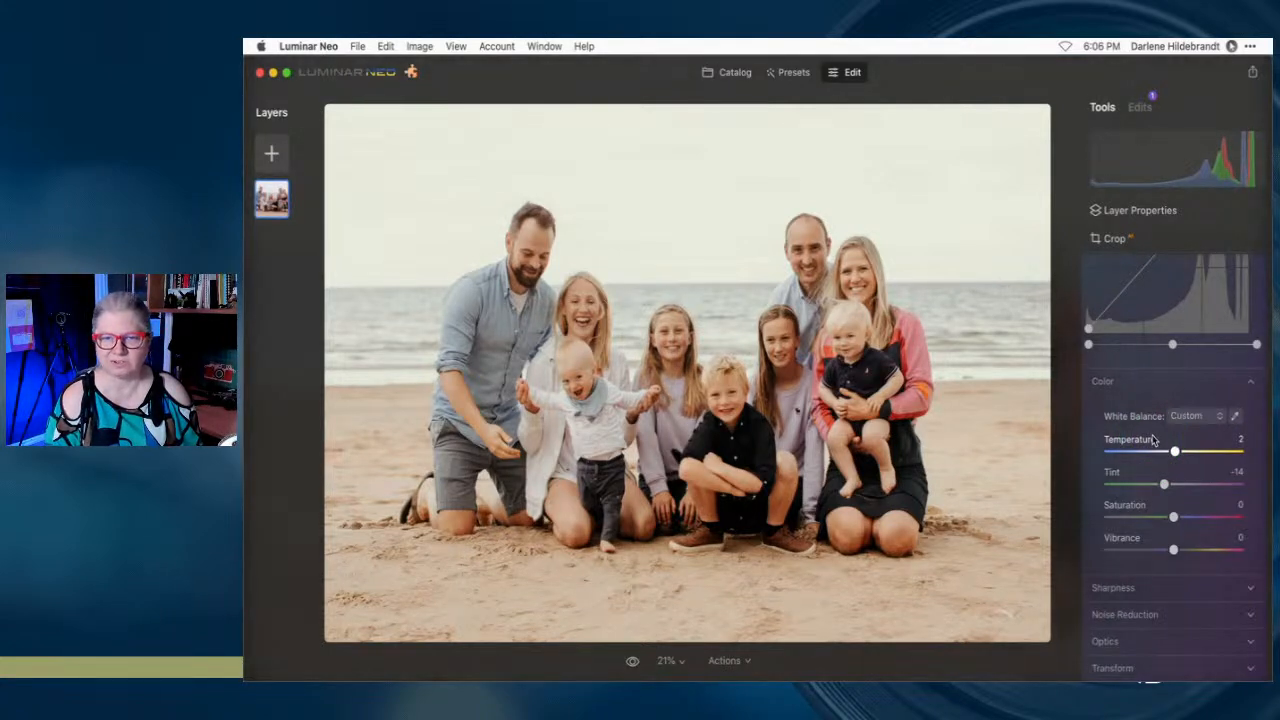
mouse_move(1175, 451)
mouse_down()
mouse_move(1151, 451)
mouse_move(1177, 444)
mouse_up()
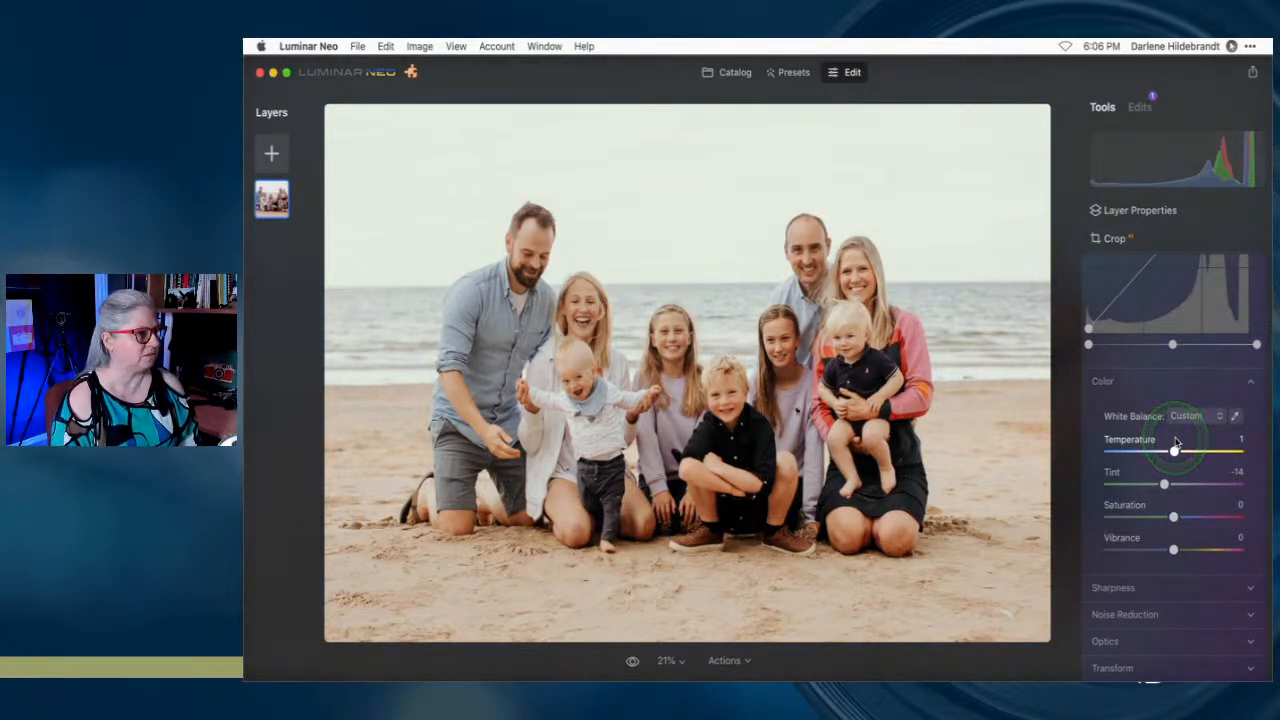
Close the Develop tool and open the Toning tool's Shadows adjustments
scroll(1176, 443, down, 4)
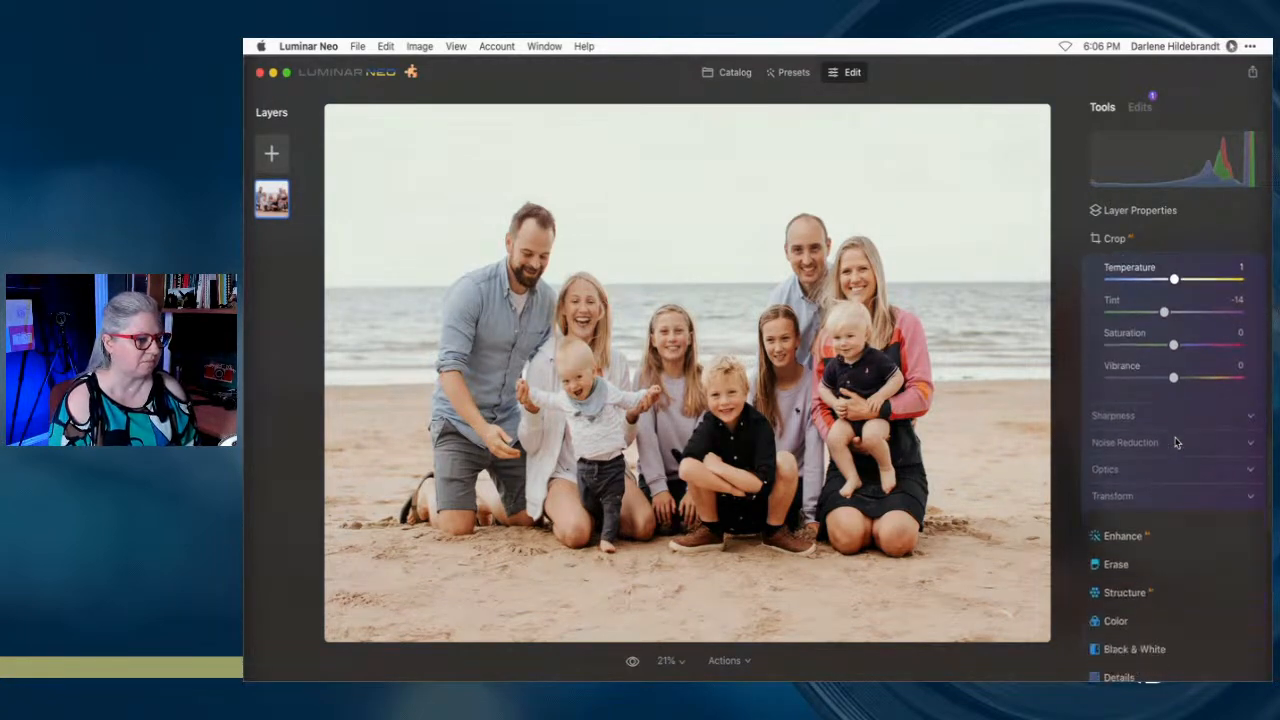
scroll(1176, 443, down, 4)
scroll(1191, 435, down, 1)
scroll(1191, 435, up, 15)
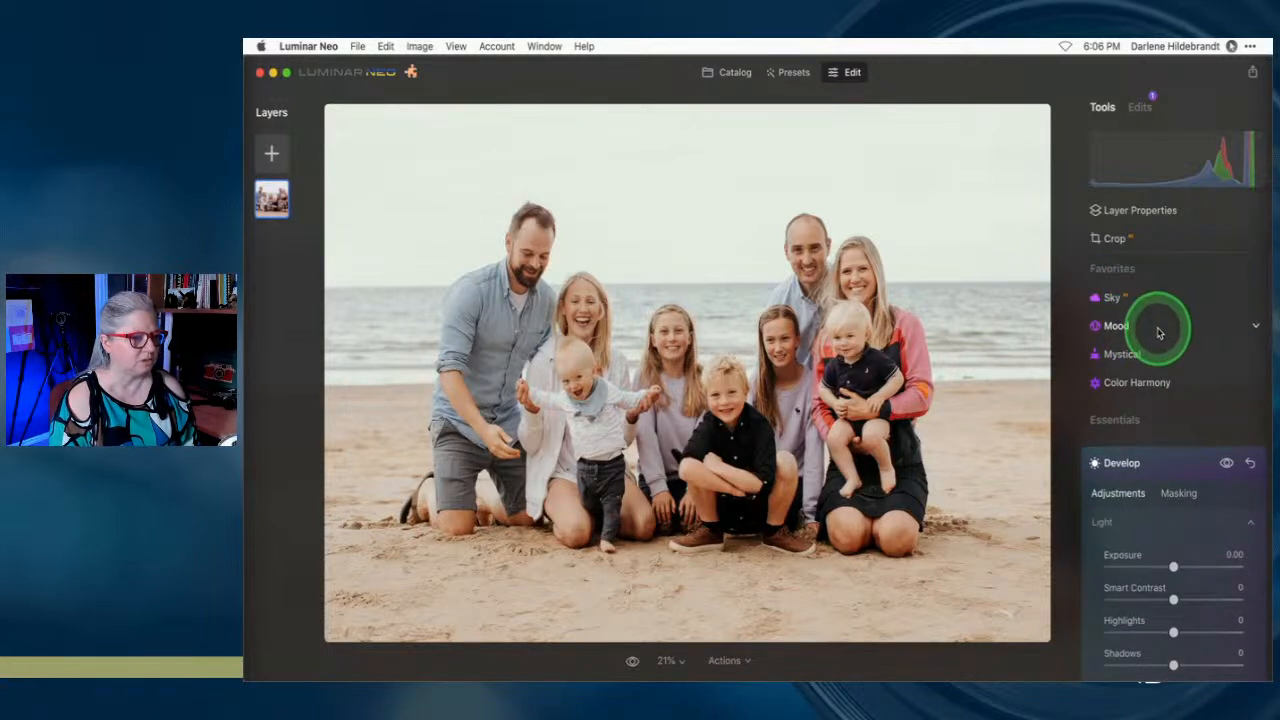
click(1163, 463)
scroll(1168, 354, down, 5)
scroll(1170, 352, down, 6)
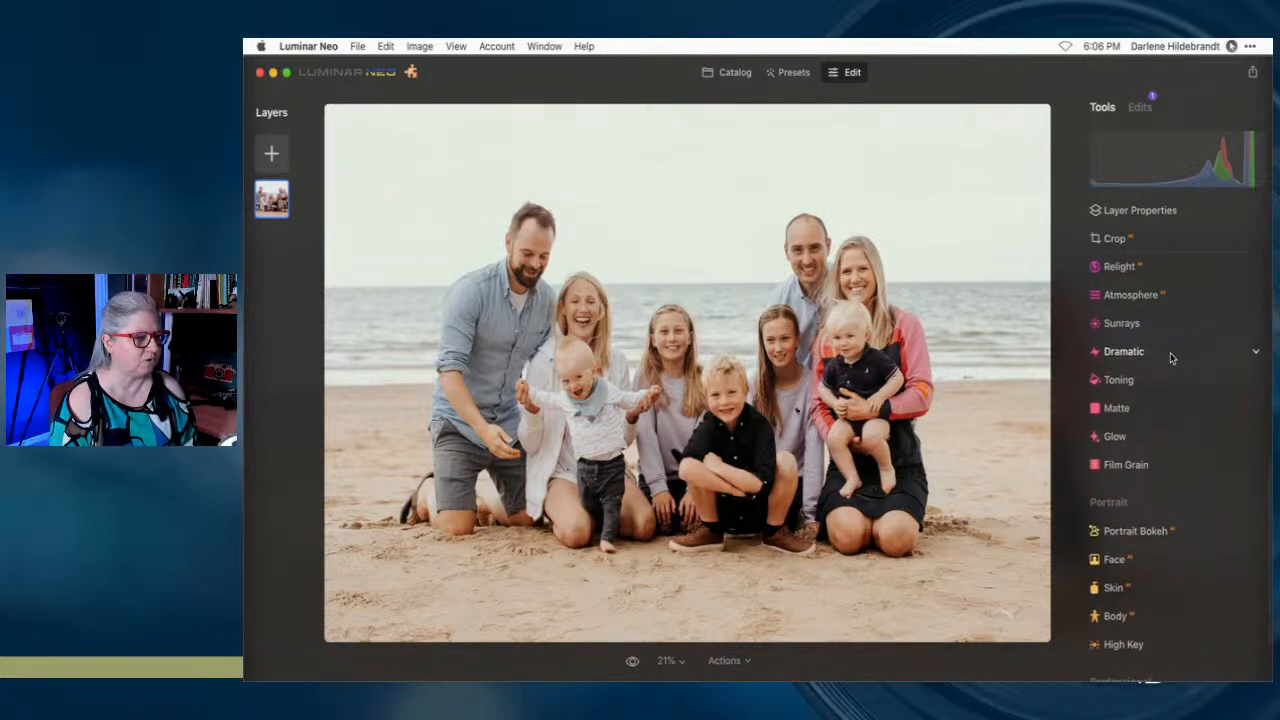
click(1145, 379)
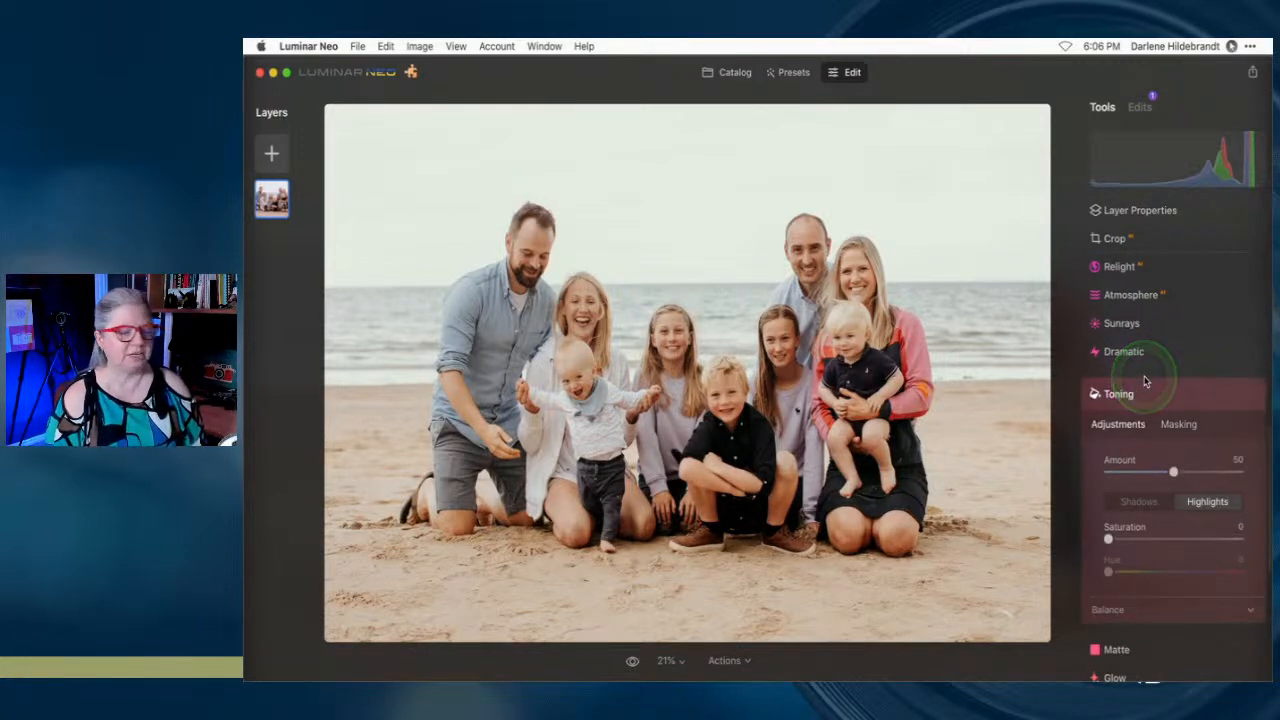
click(1146, 452)
click(1138, 505)
scroll(1149, 439, down, 2)
scroll(1148, 438, down, 3)
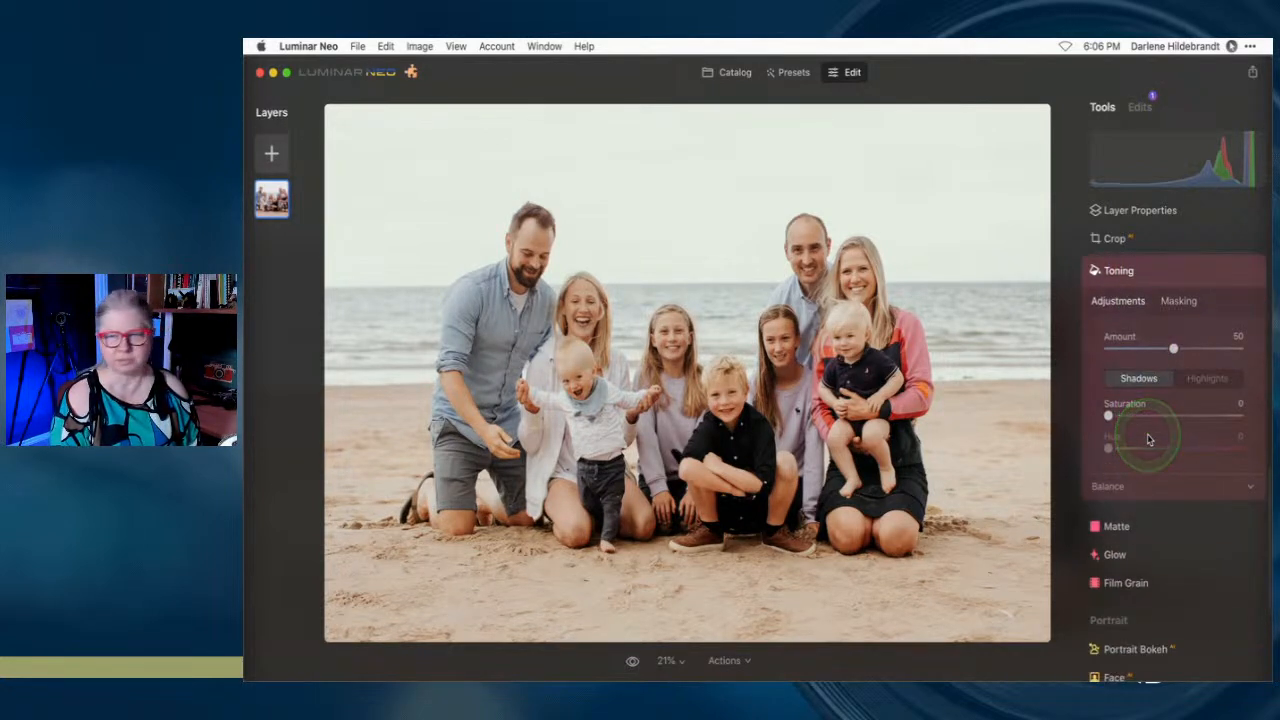
Tone the photo's shadows with a hue of 221 and a saturation of 36
click(1108, 416)
drag(1108, 416, 1195, 415)
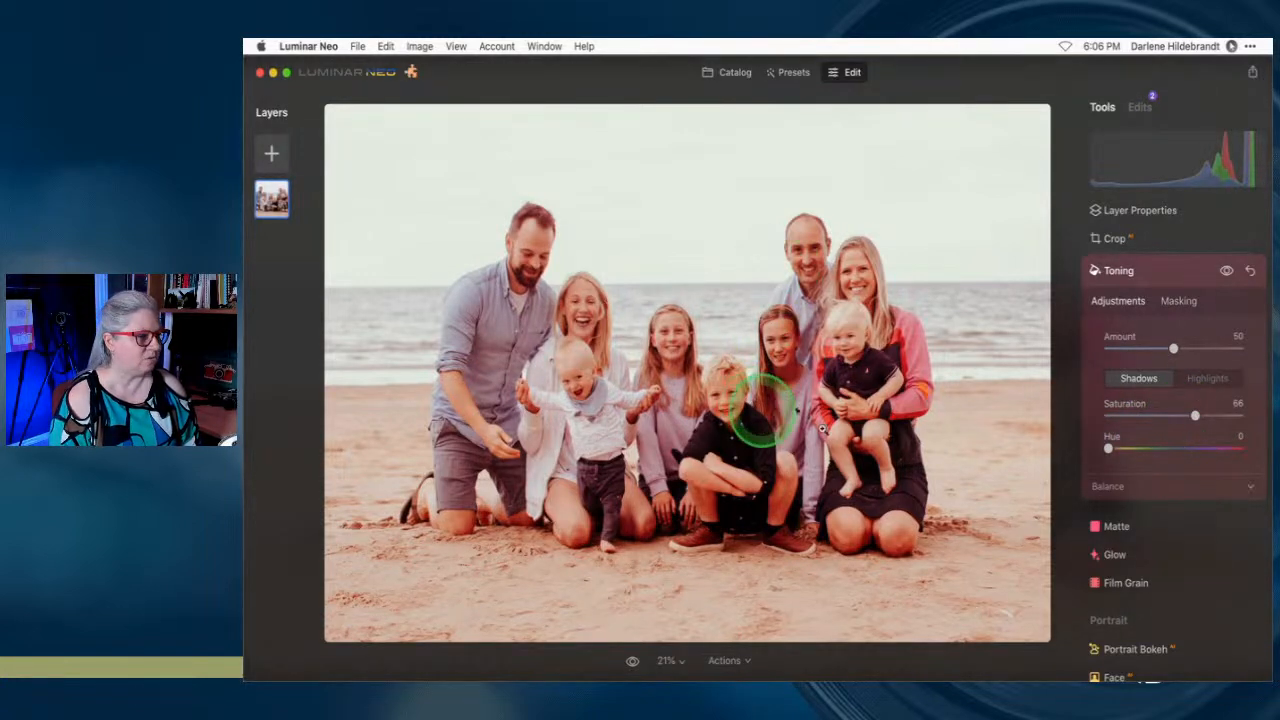
drag(1111, 447, 1157, 416)
click(758, 344)
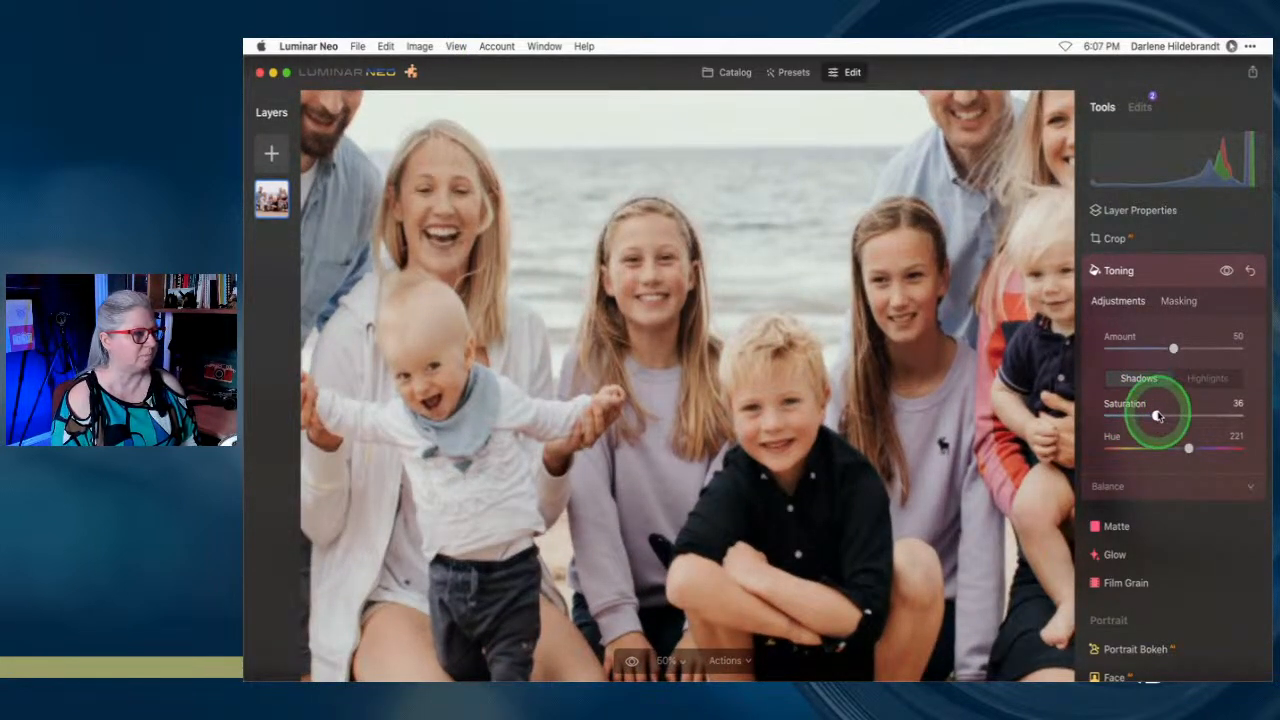
Compare the photo with and without toning, and reduce the shadow saturation to 22
click(1226, 270)
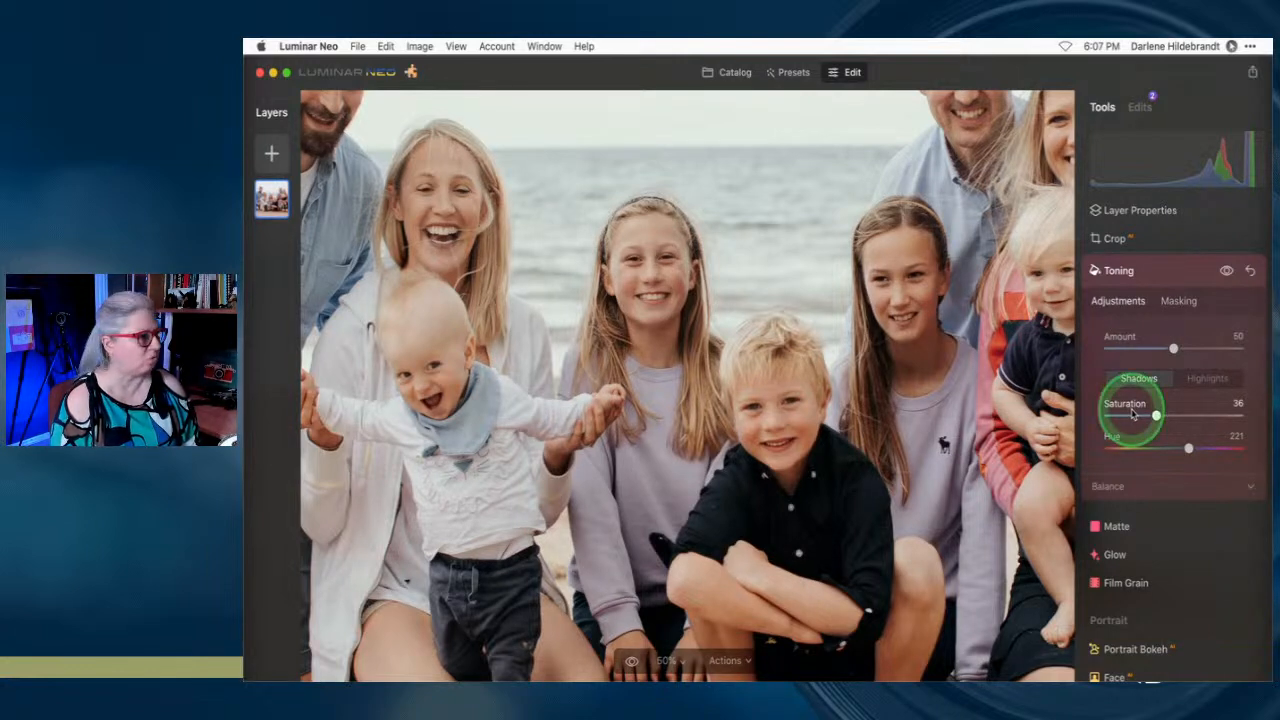
drag(1152, 414, 1135, 418)
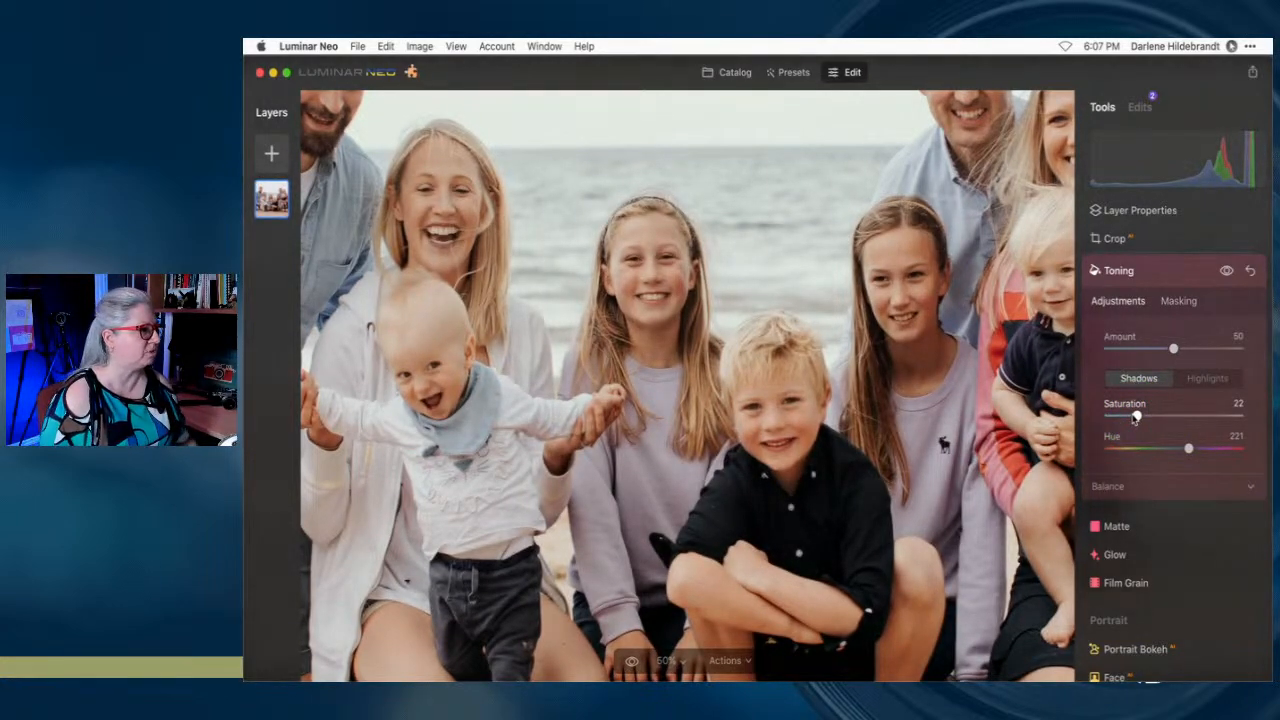
click(843, 409)
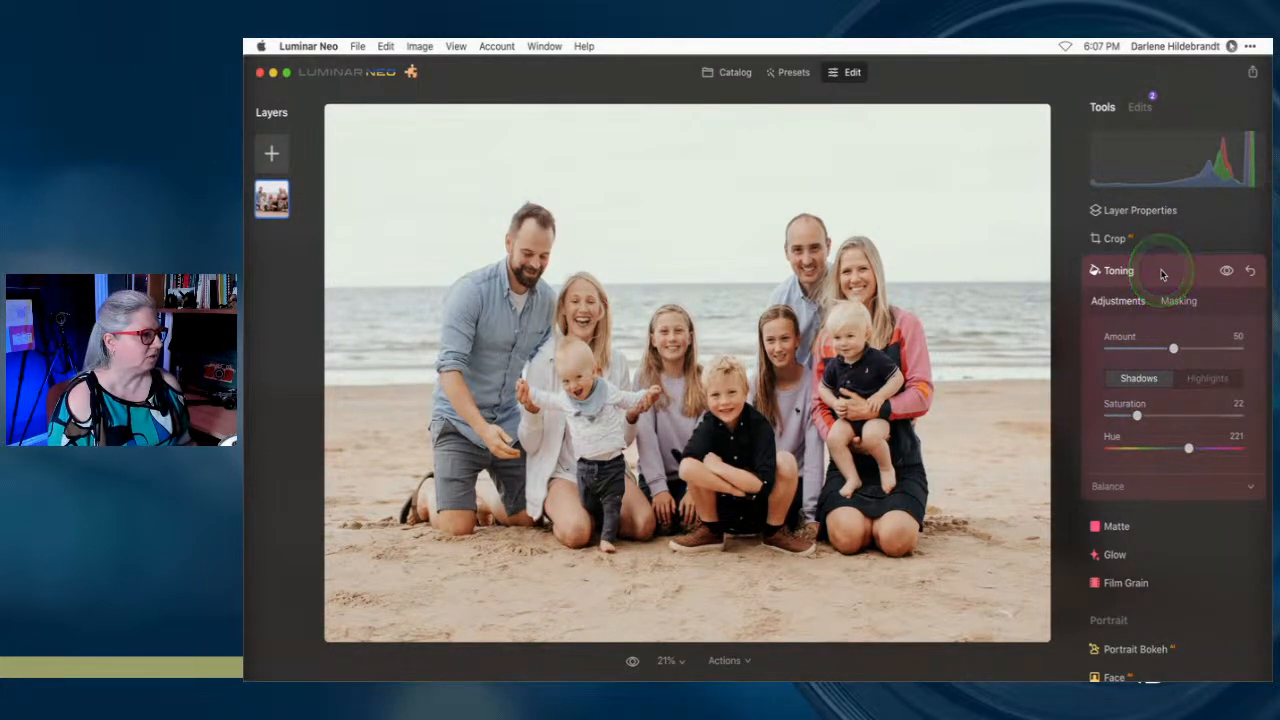
Tone the photo's highlights with a saturation of 4 and a hue of 70, compare with and without toning, and close Toning
click(1207, 378)
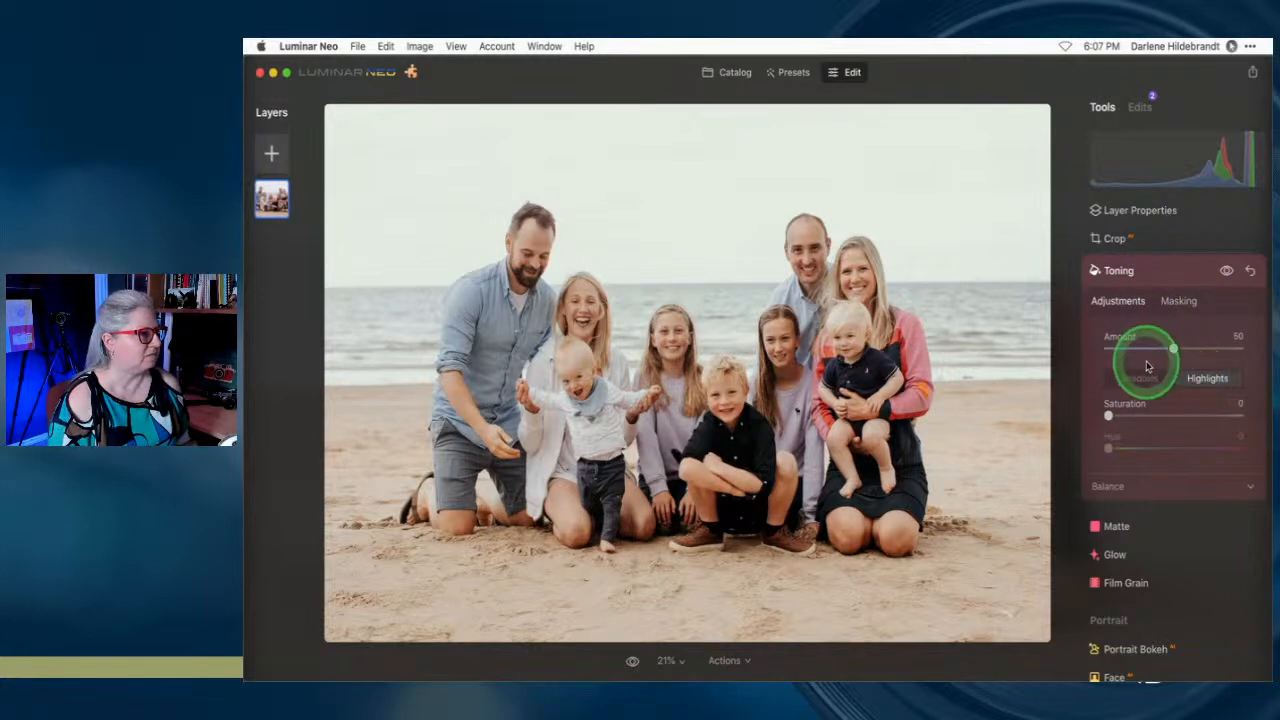
mouse_move(1108, 416)
mouse_down()
mouse_move(1142, 415)
mouse_move(1117, 449)
mouse_move(1142, 451)
mouse_move(1138, 414)
mouse_move(1112, 416)
mouse_up()
click(1226, 270)
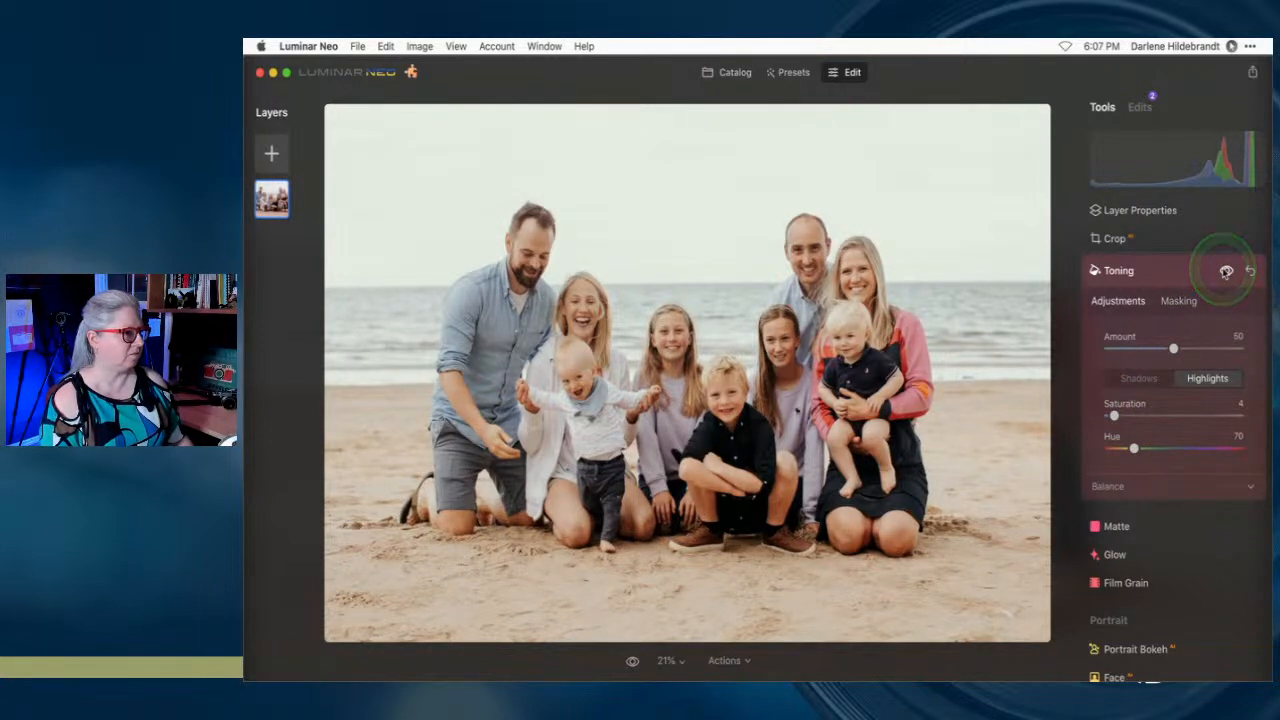
click(1168, 276)
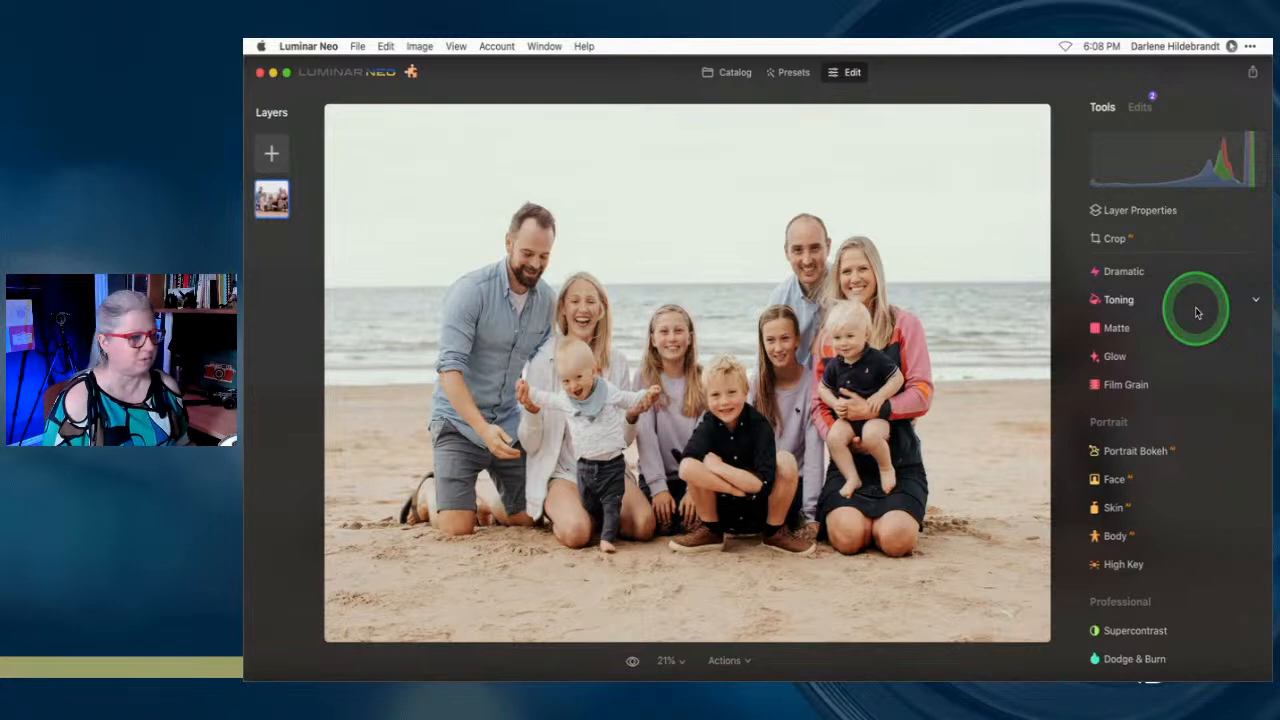
Crop the photo with the automatic AI composition, then enlarge the crop frame and recentre the family in it
click(1160, 240)
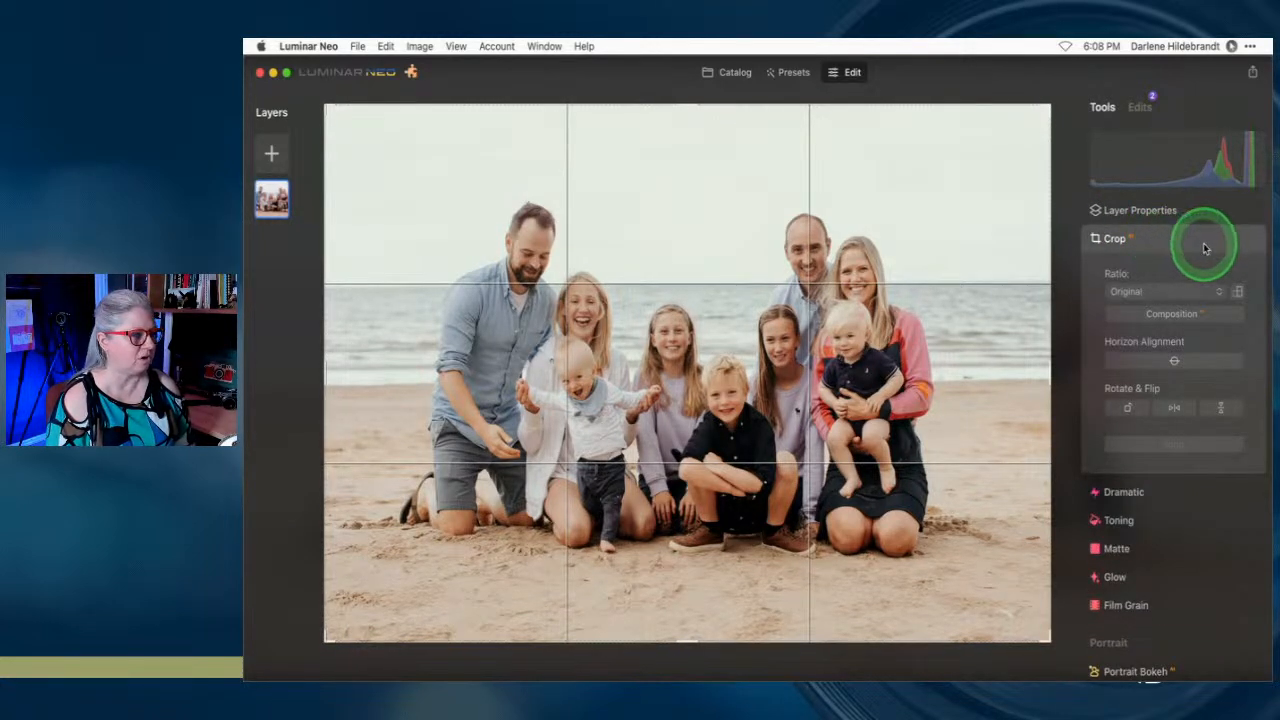
click(1181, 317)
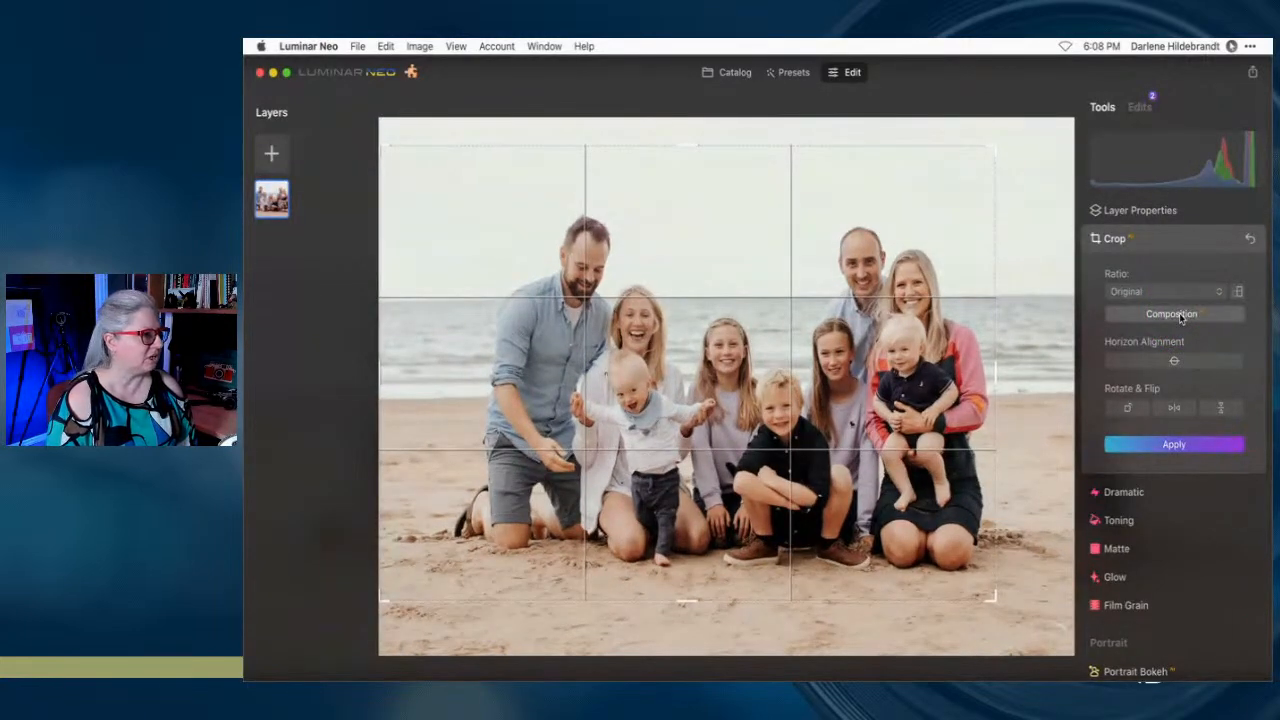
mouse_move(686, 429)
mouse_down()
mouse_move(655, 410)
mouse_move(669, 423)
mouse_up()
drag(993, 597, 1032, 617)
mouse_move(804, 449)
mouse_down()
mouse_move(827, 457)
mouse_move(815, 459)
mouse_up()
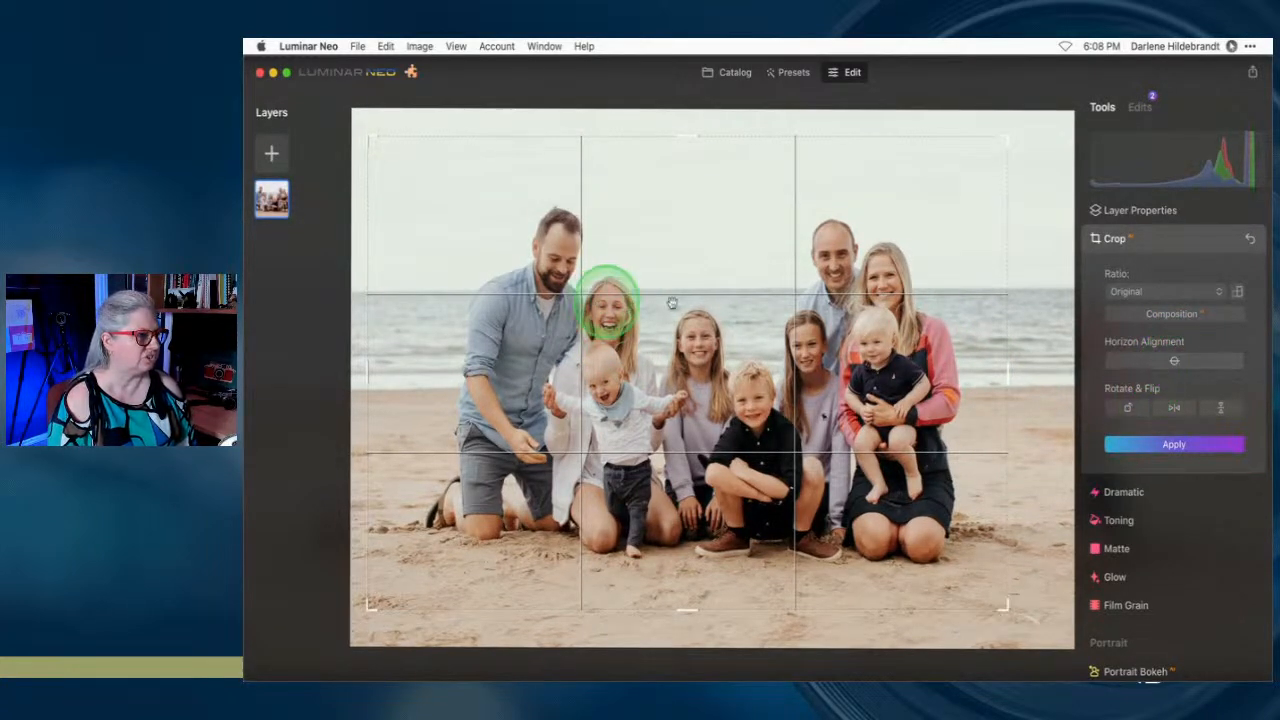
Rotate the photo slightly to level the horizon, widen and reposition the crop around the family, and apply it
drag(1033, 134, 1034, 136)
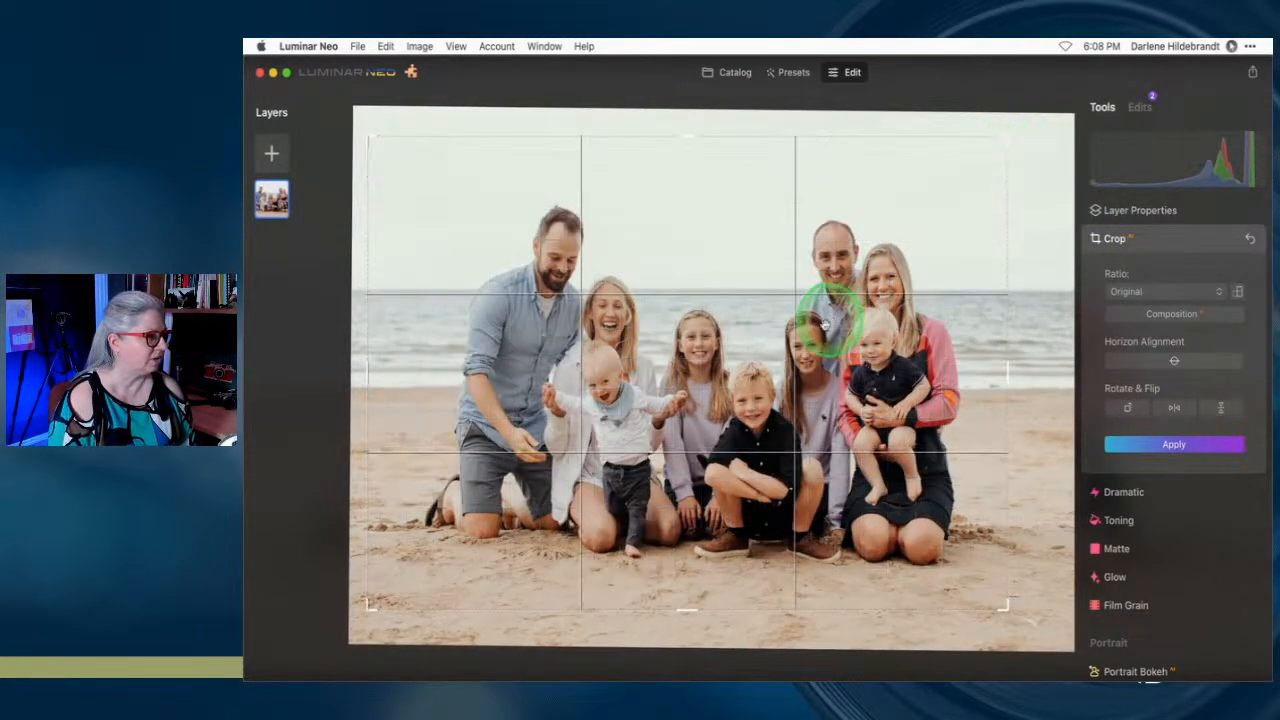
drag(823, 329, 822, 335)
drag(1011, 610, 1032, 625)
drag(900, 556, 910, 557)
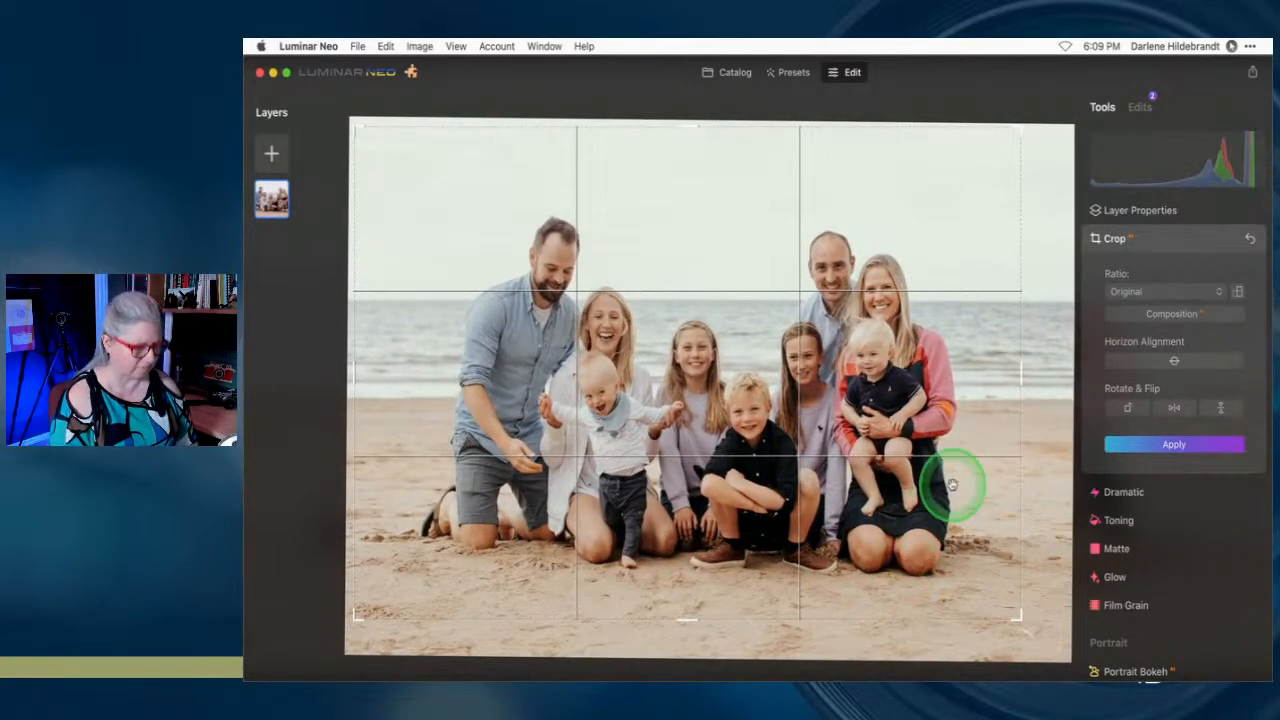
key(Return)
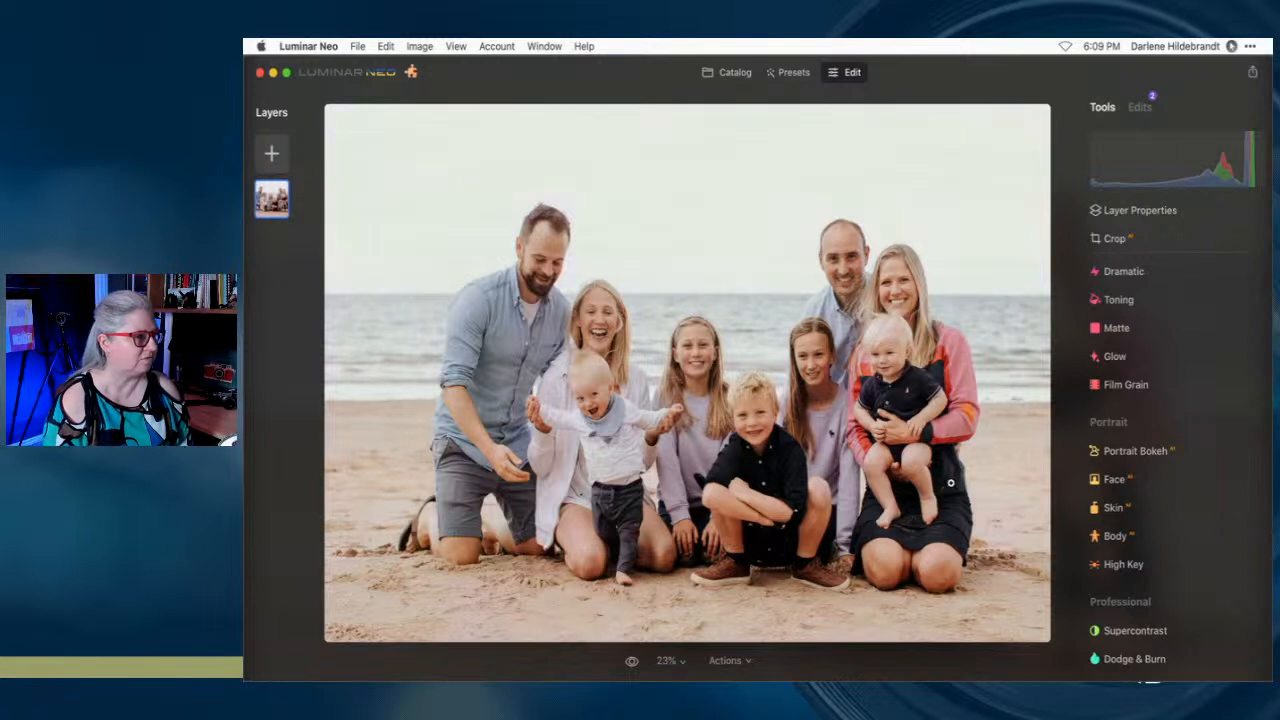
Reopen the existing Develop edit and set the white balance tint to -9
click(1141, 108)
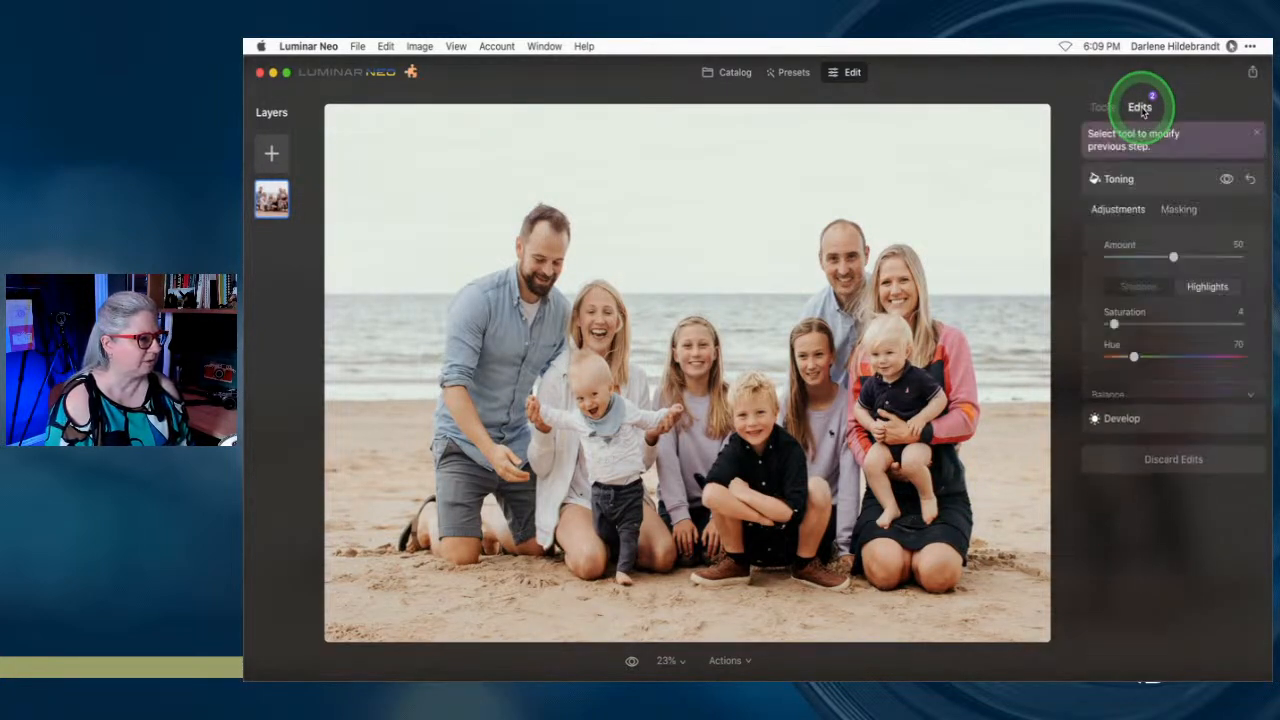
click(1165, 436)
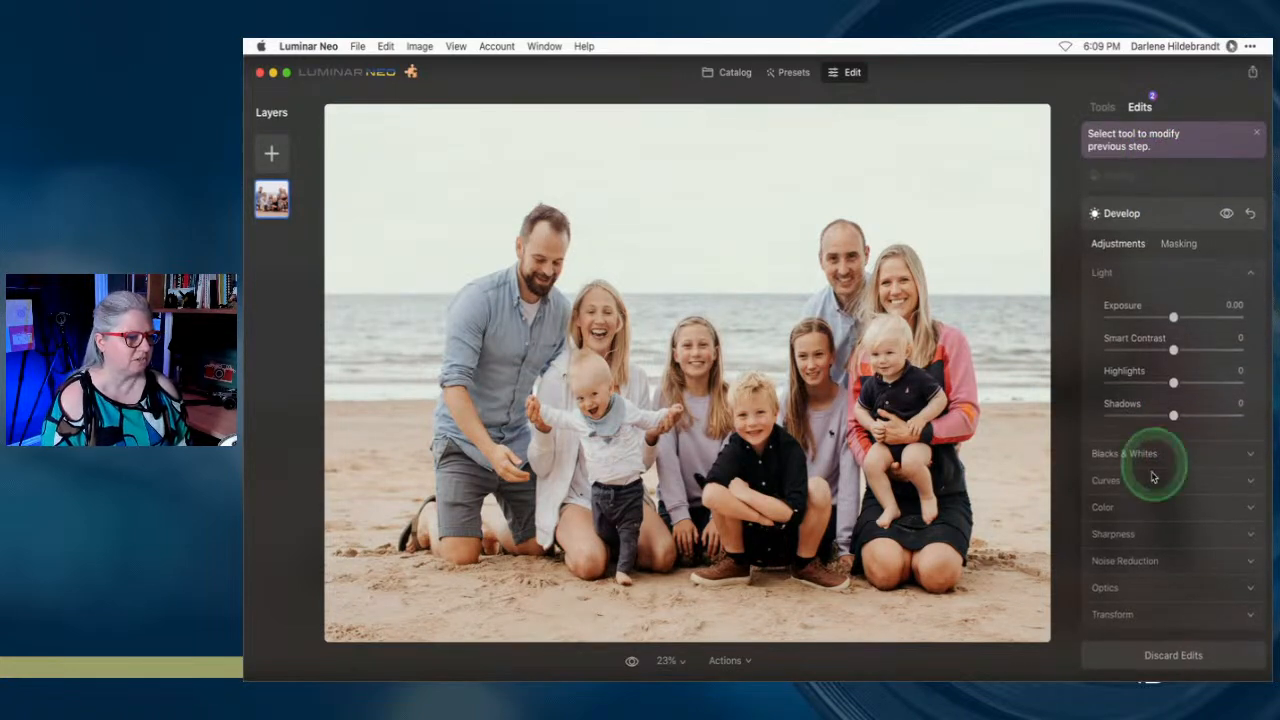
click(1121, 515)
scroll(1147, 447, down, 3)
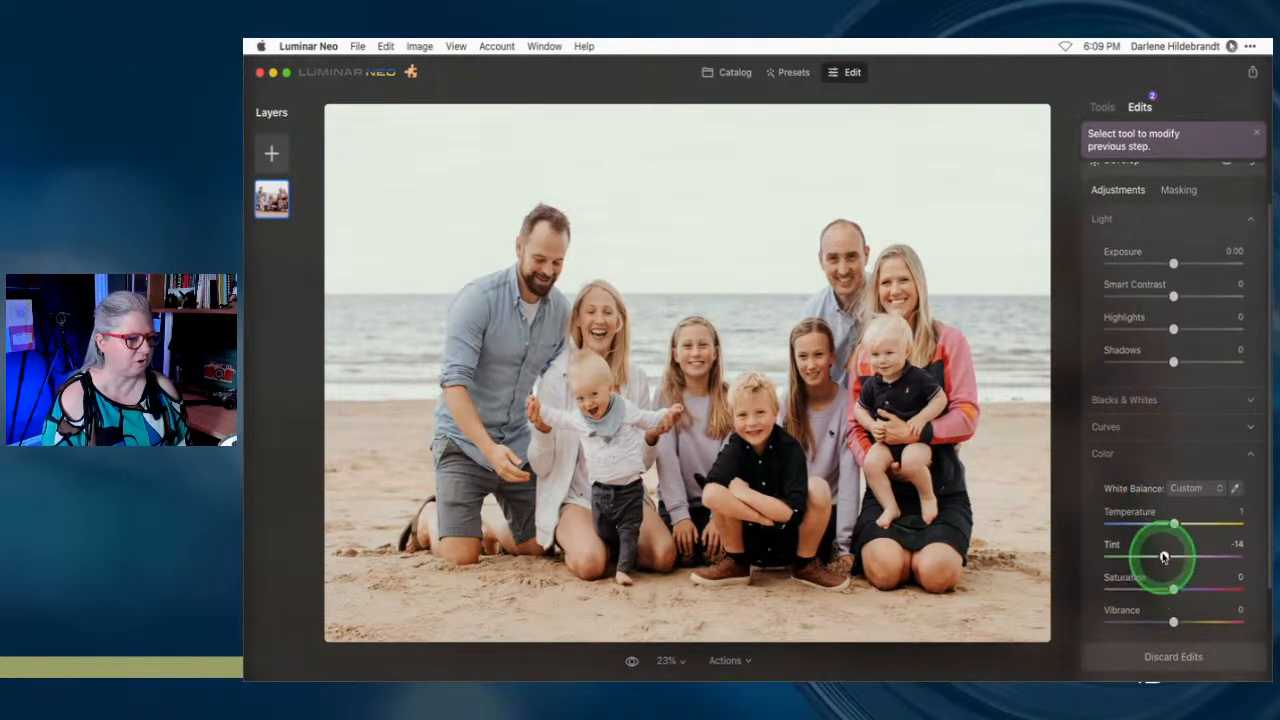
drag(1163, 557, 1167, 557)
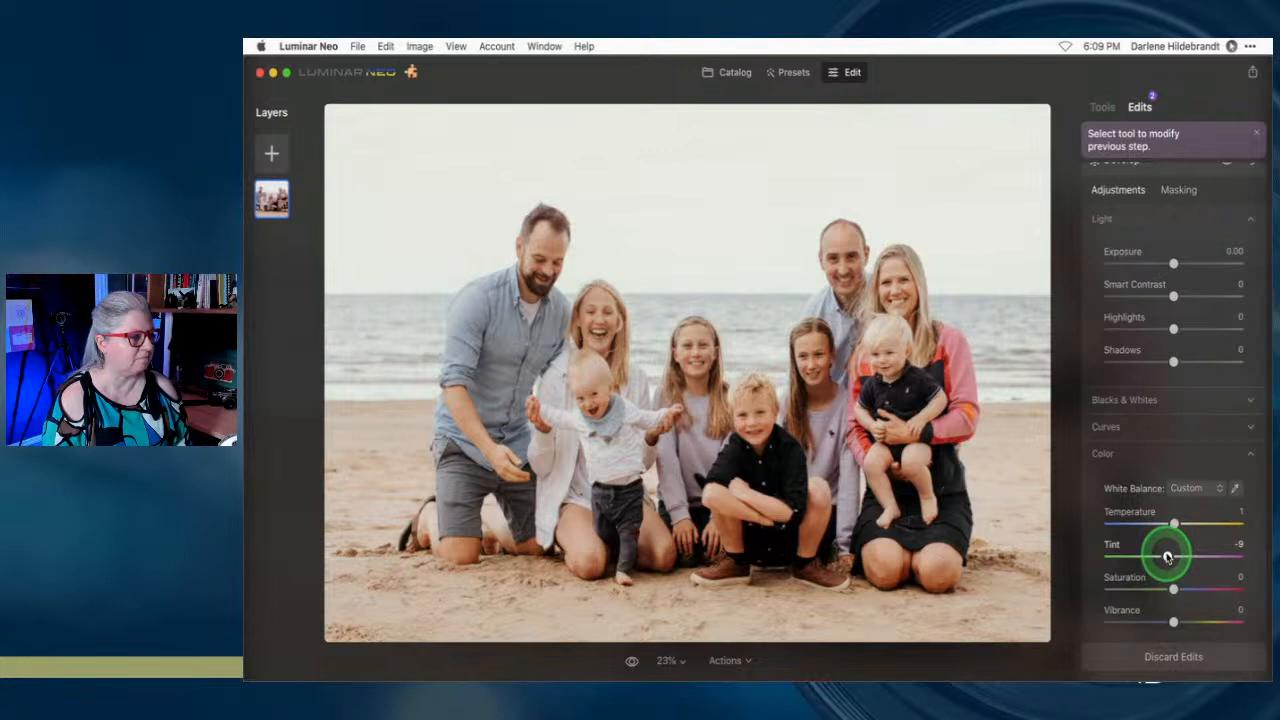
scroll(1154, 229, up, 2)
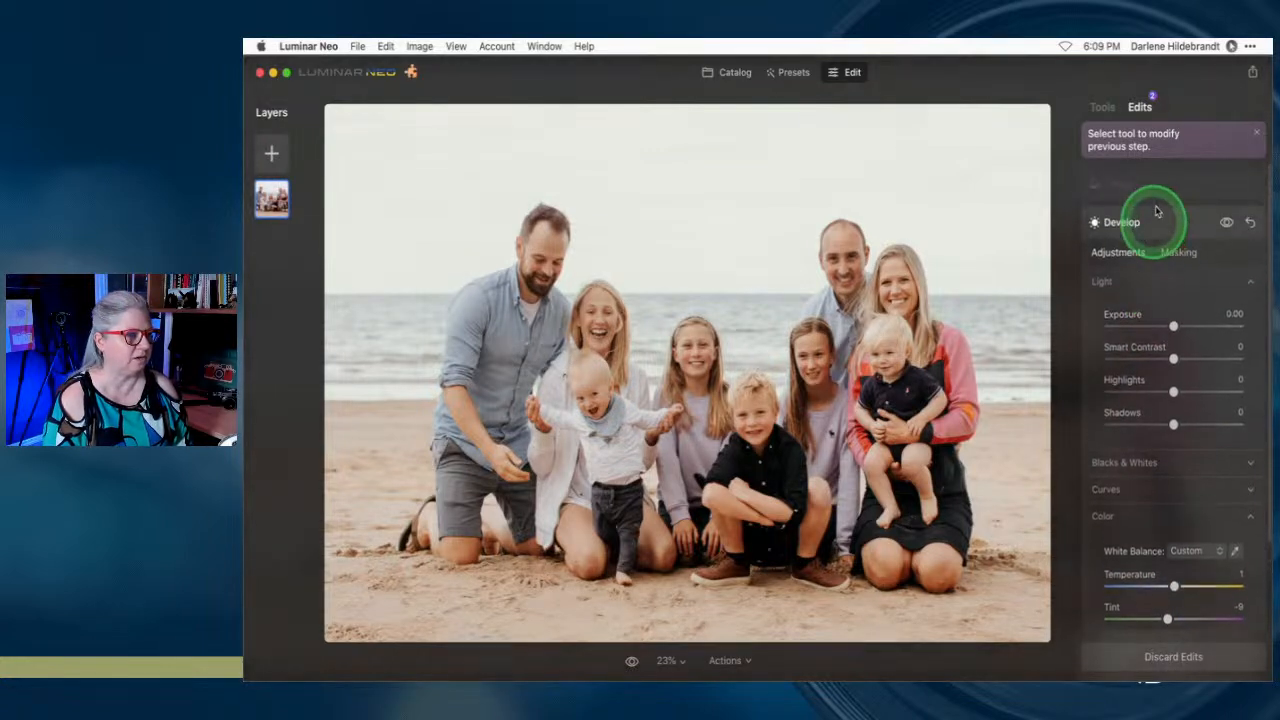
Reopen the existing Toning edit and set the shadows' saturation to 26
click(1157, 184)
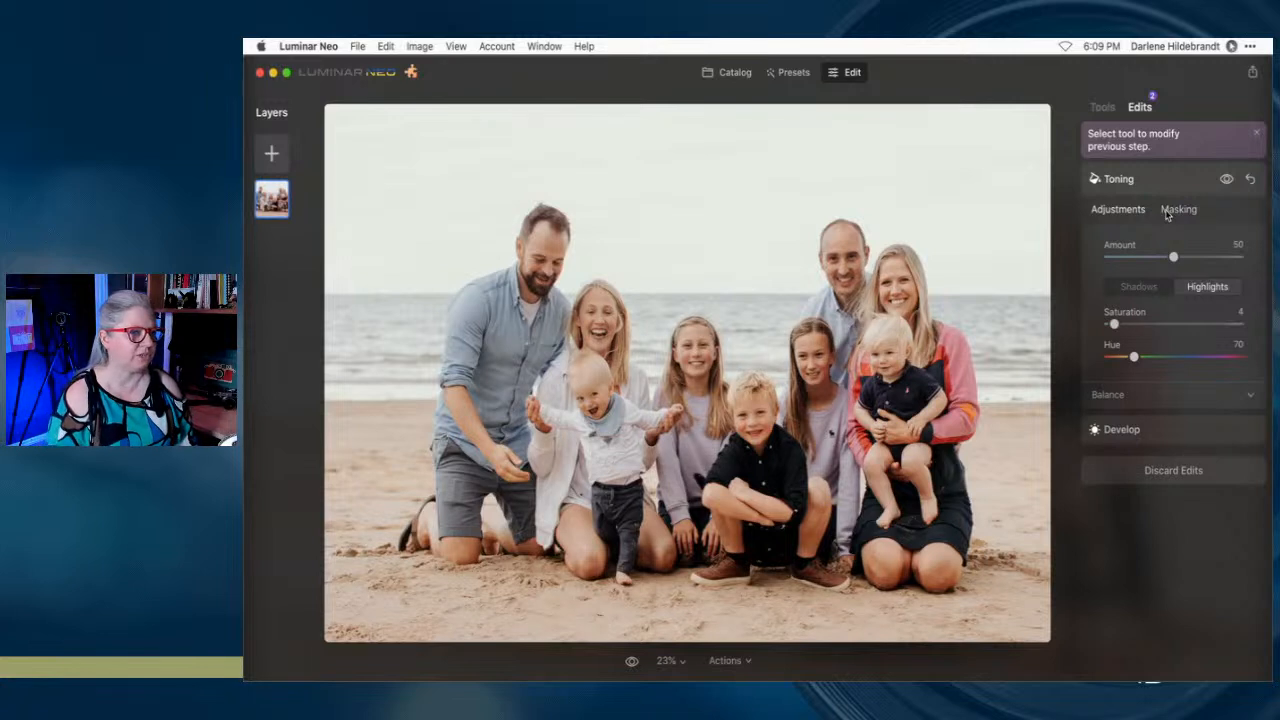
click(1140, 288)
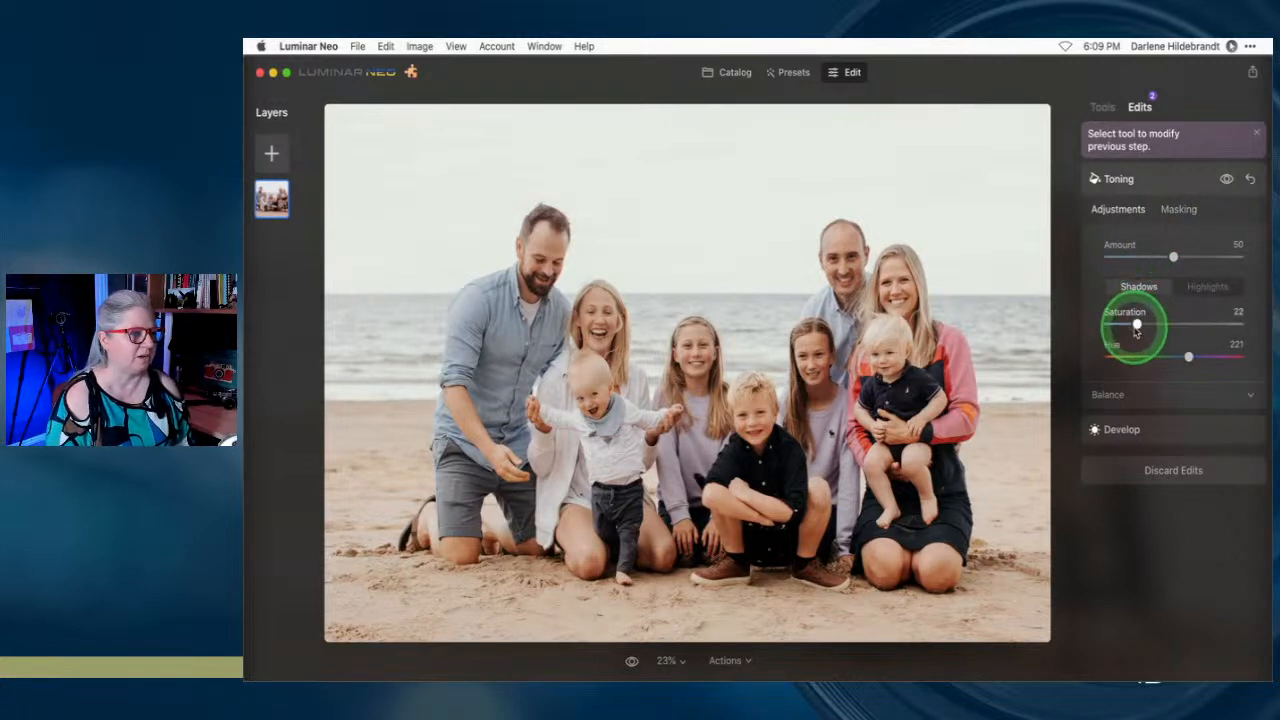
drag(1136, 324, 1141, 322)
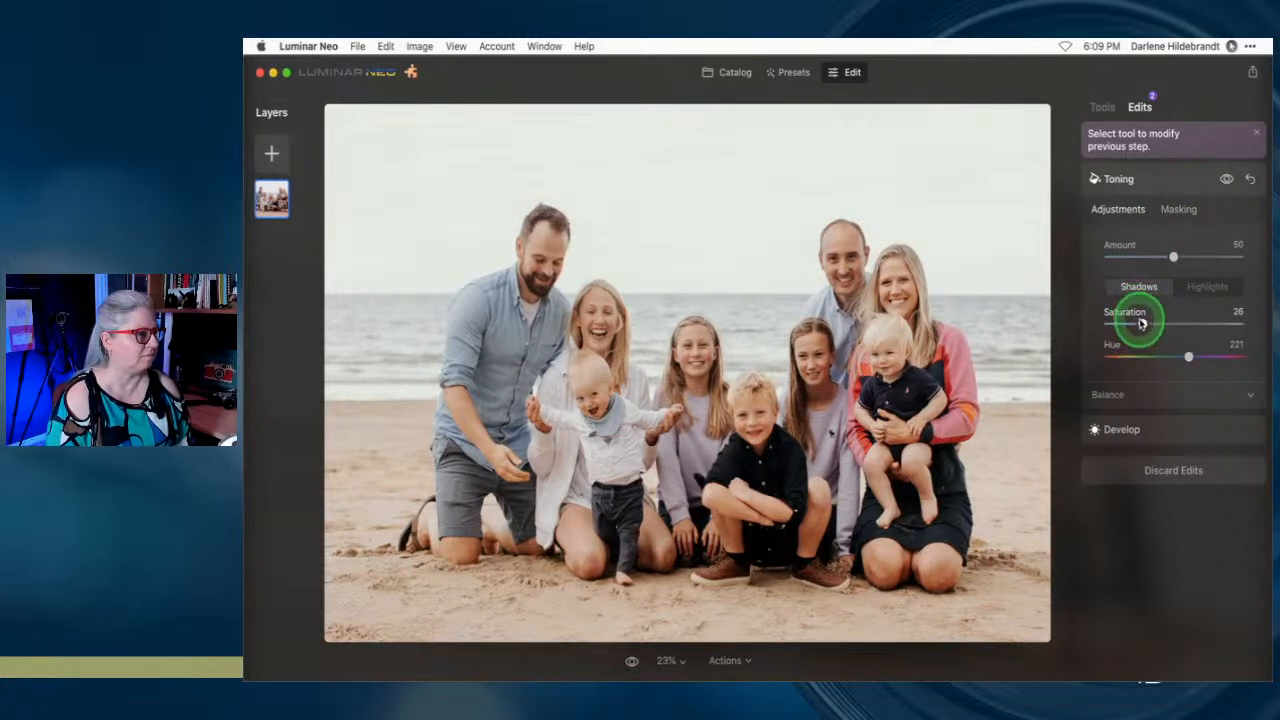
Return to the tool list and apply the High Key effect with an amount of 47
click(1101, 110)
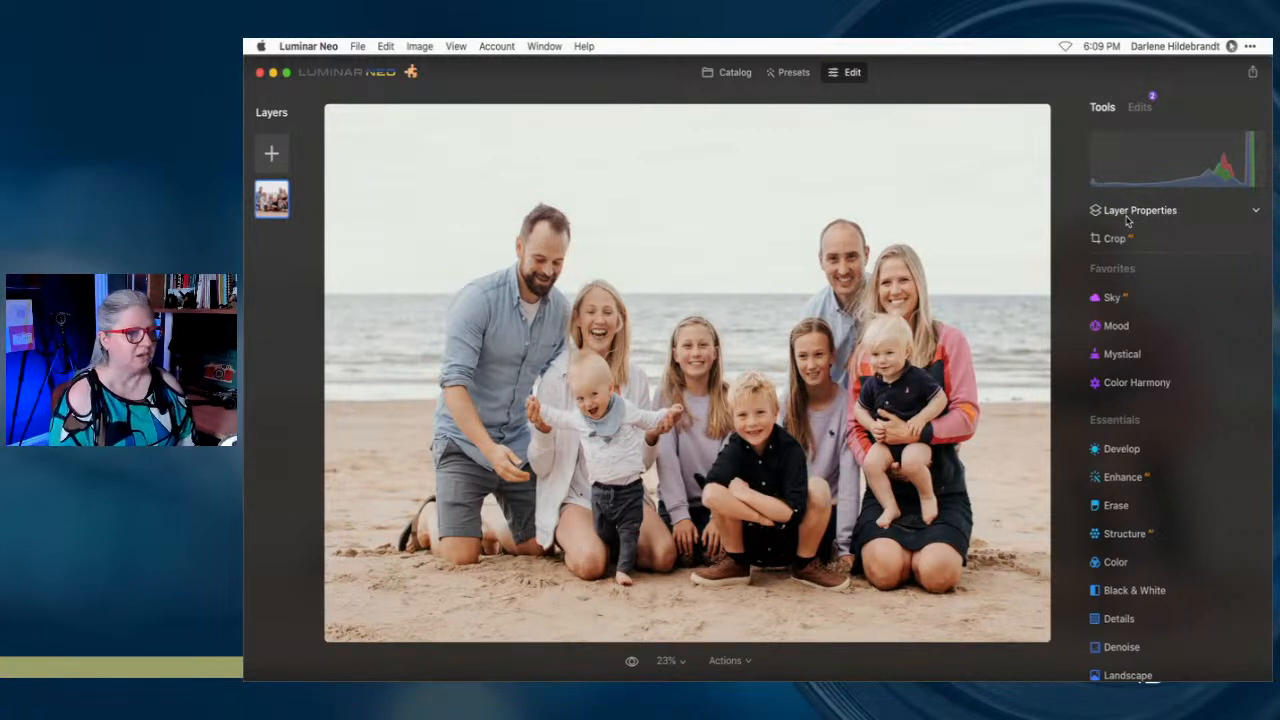
scroll(1157, 378, down, 10)
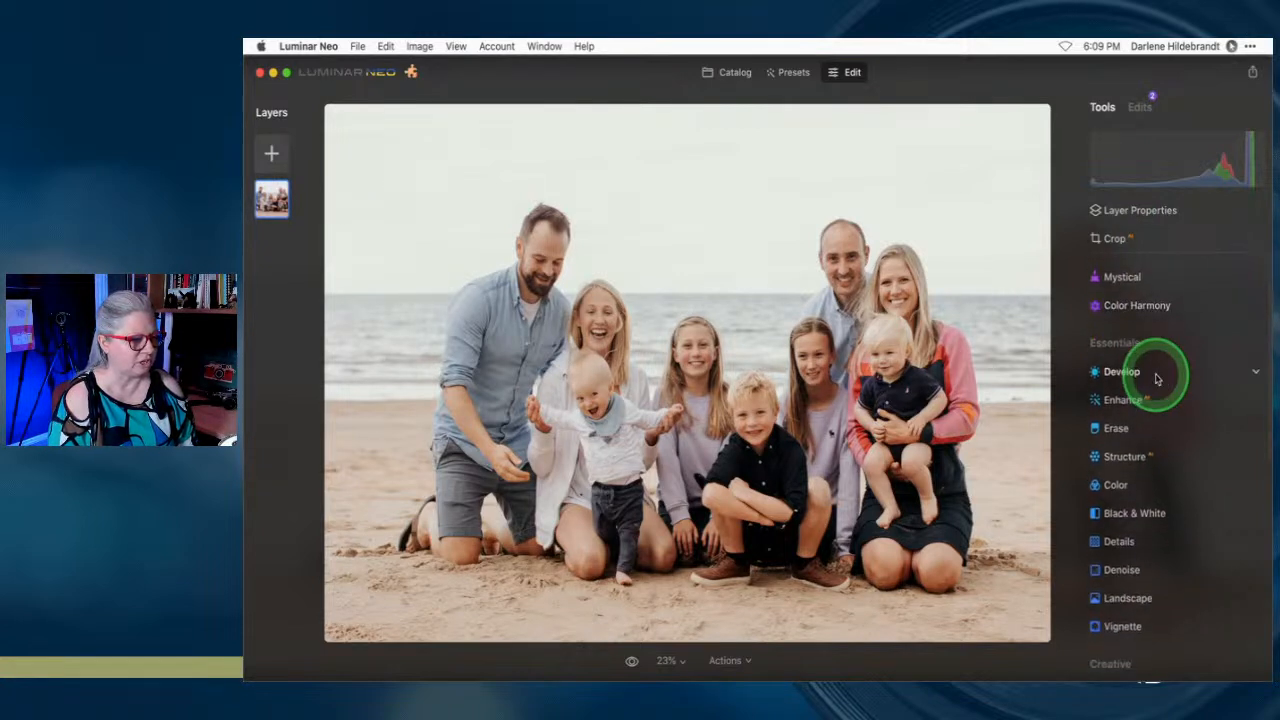
scroll(1157, 378, down, 8)
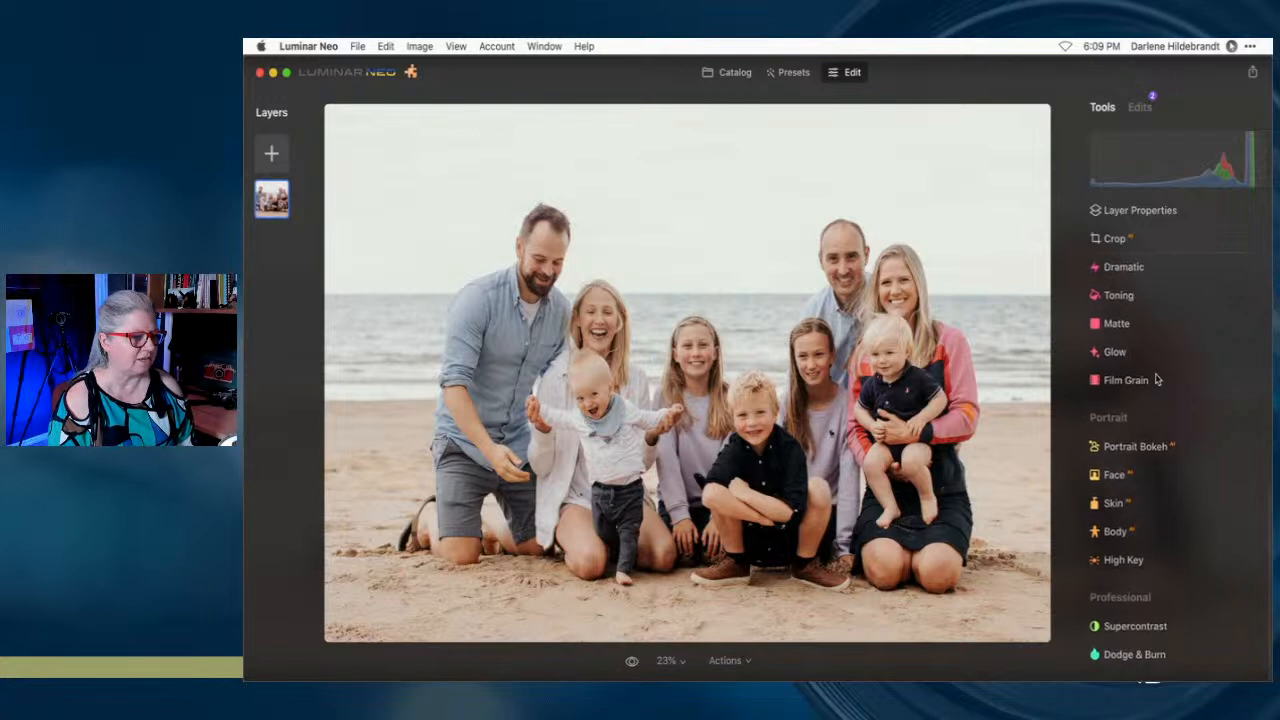
click(1126, 563)
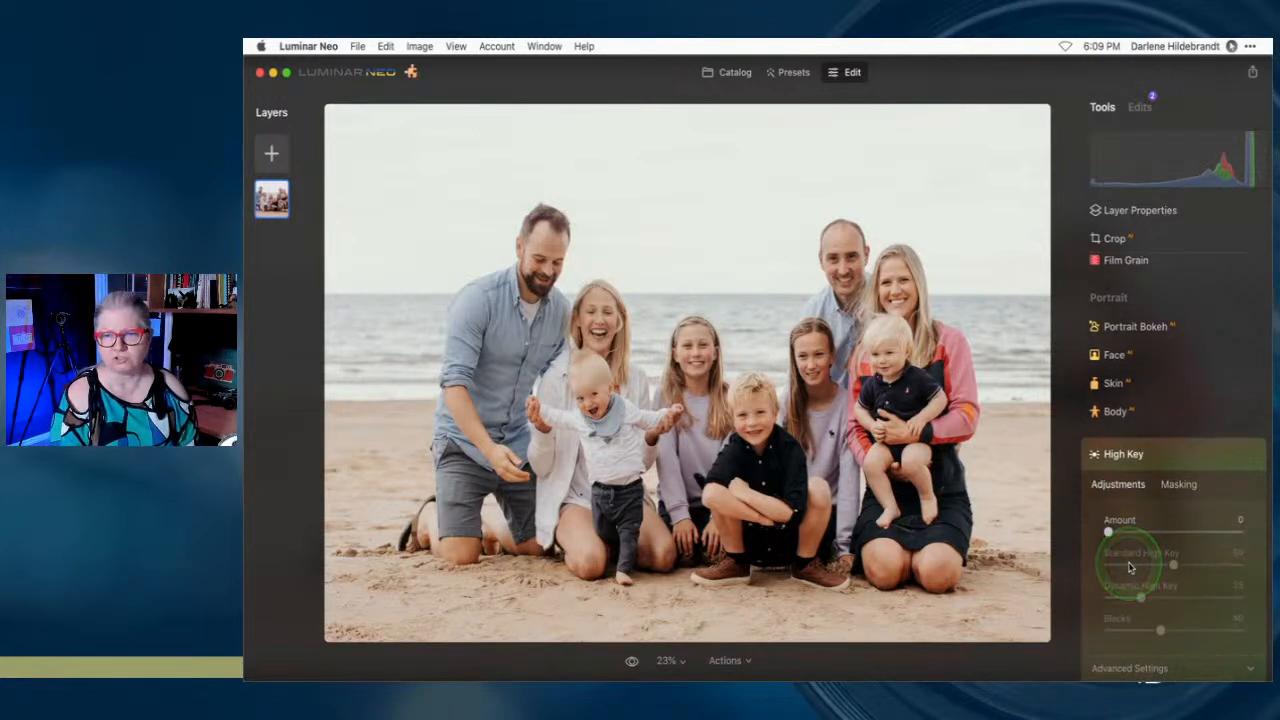
scroll(1130, 567, down, 3)
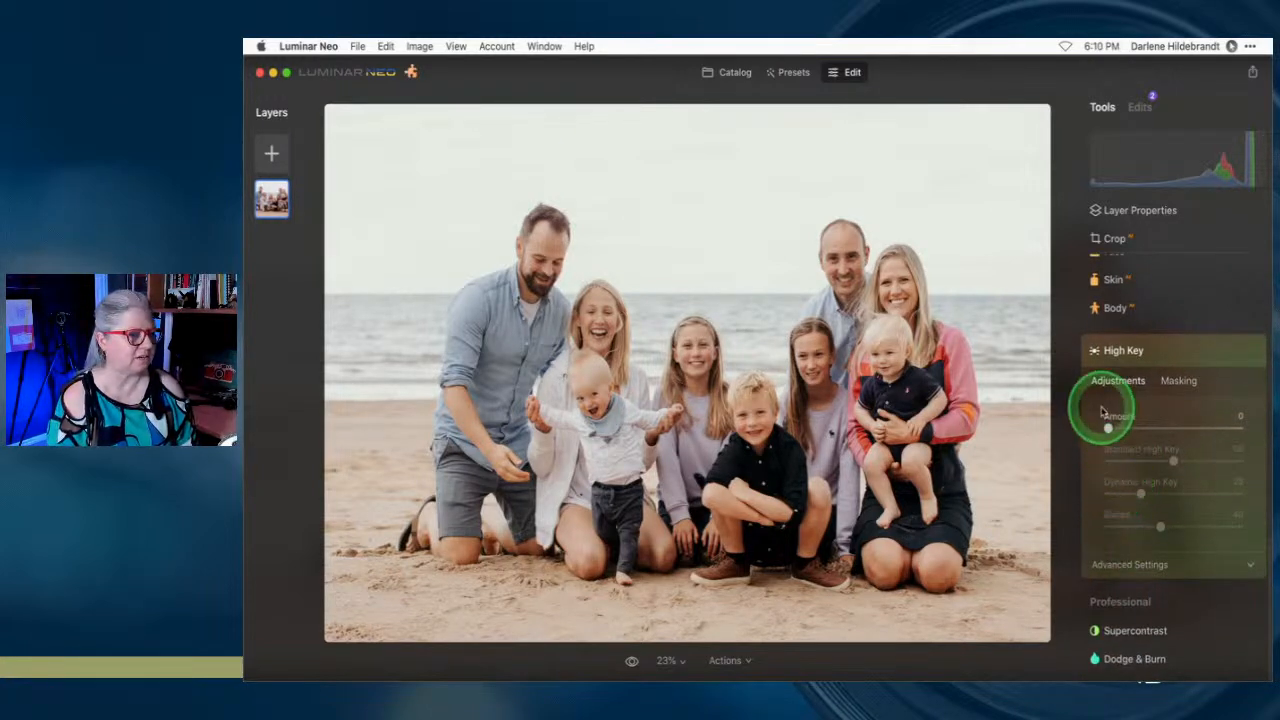
drag(1109, 429, 1176, 429)
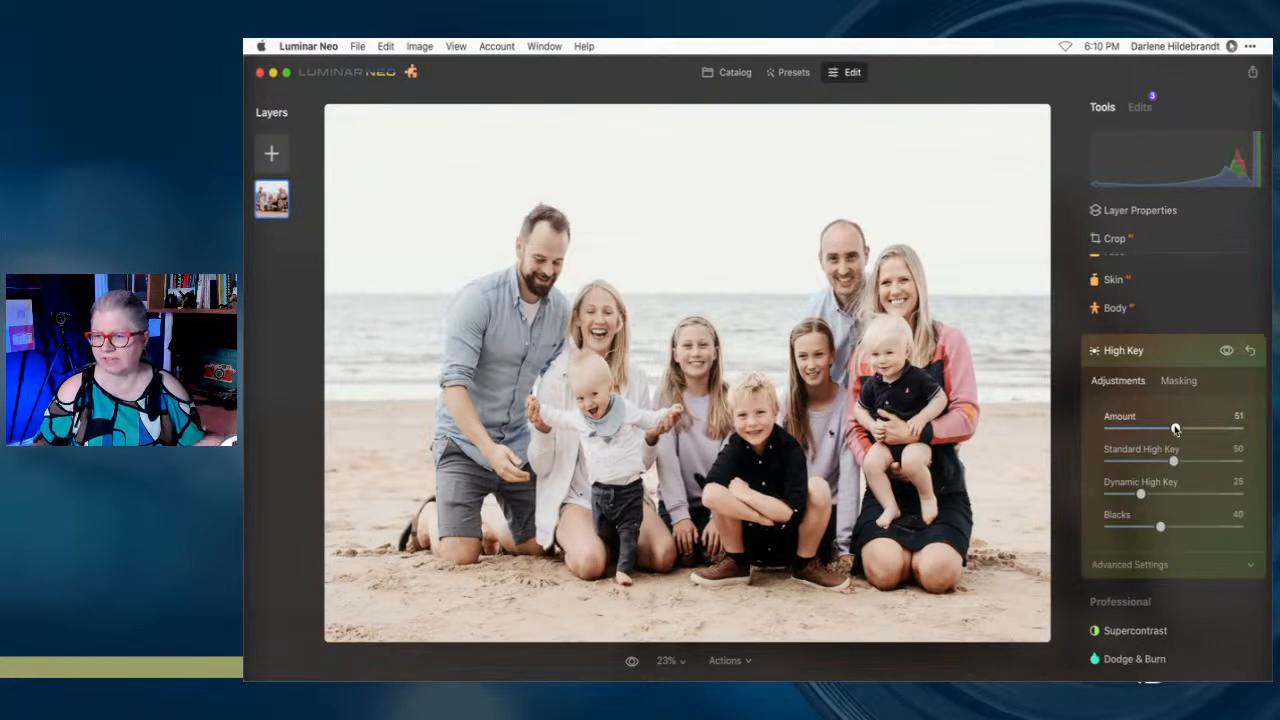
mouse_move(1175, 429)
mouse_down()
mouse_move(1106, 429)
mouse_move(1170, 429)
mouse_up()
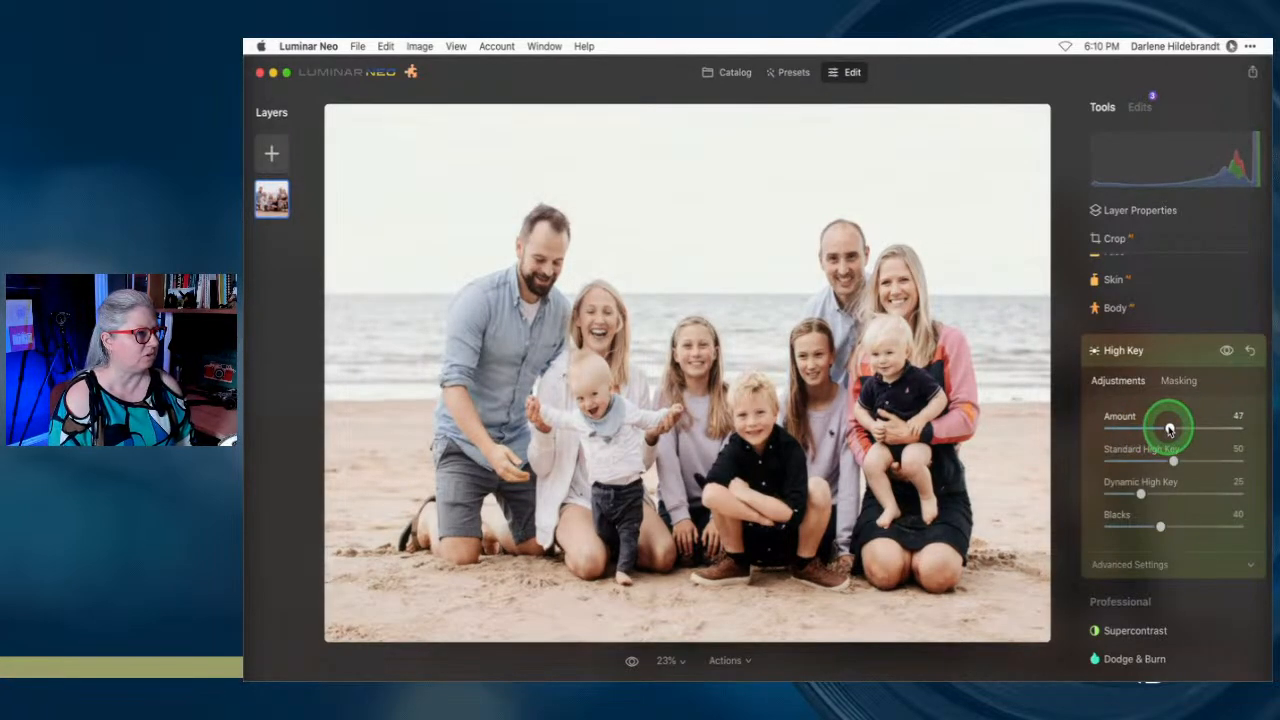
Show High Key's advanced settings and set the effect's saturation to 41
click(1149, 560)
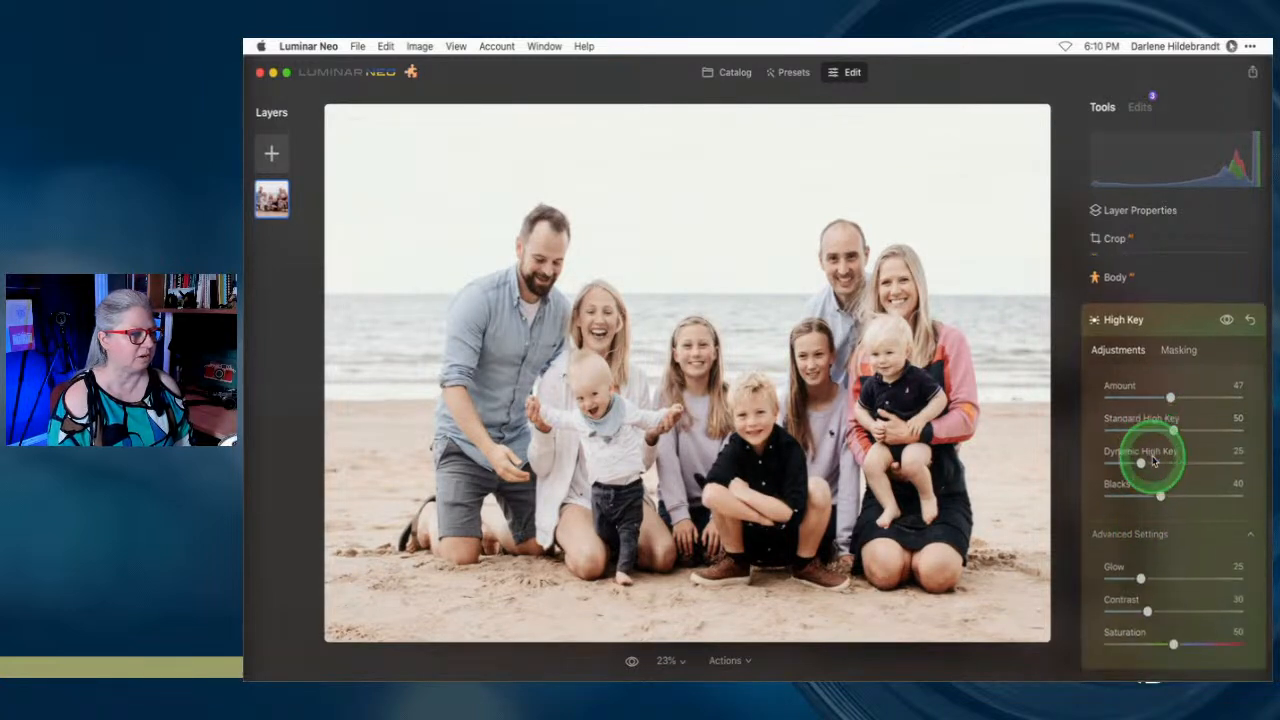
scroll(1154, 460, down, 3)
scroll(1155, 459, up, 2)
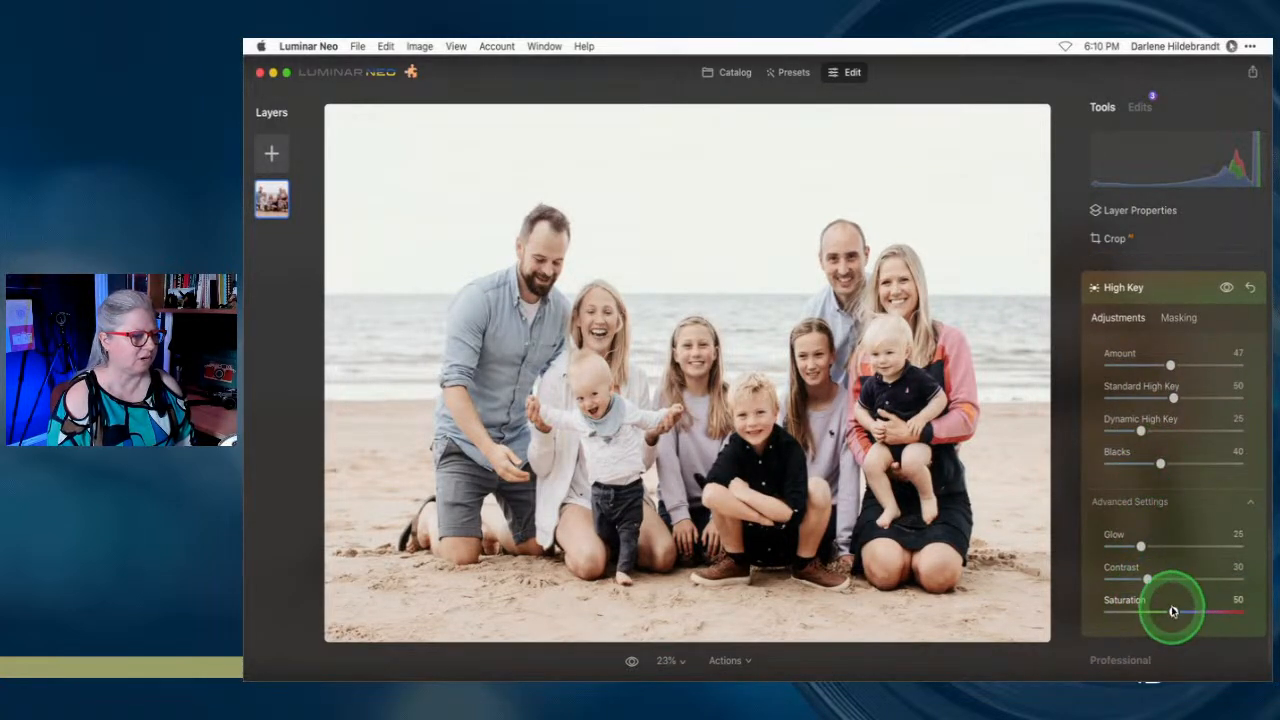
mouse_move(1175, 613)
mouse_down()
mouse_move(1228, 610)
mouse_move(1148, 612)
mouse_move(1240, 609)
mouse_move(1162, 608)
mouse_up()
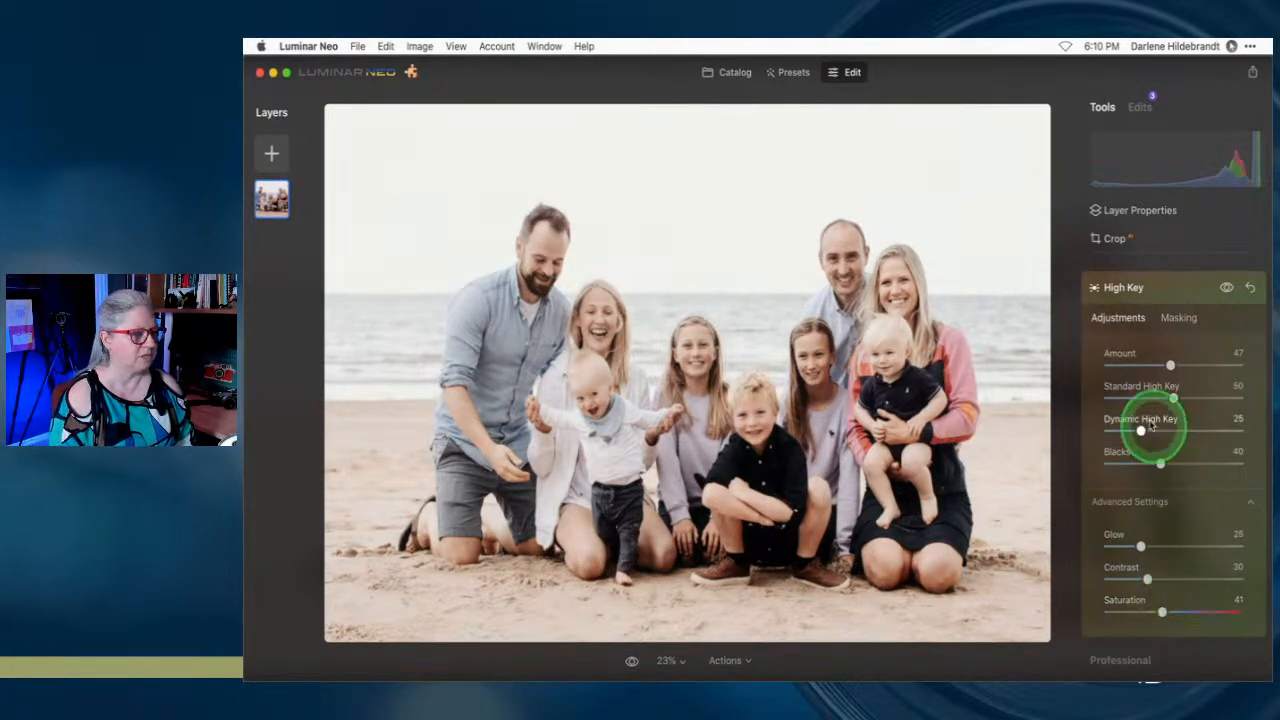
Rebalance the High Key effect to an amount of 72, Standard High Key 21 and Dynamic High Key 73
drag(1170, 366, 1218, 430)
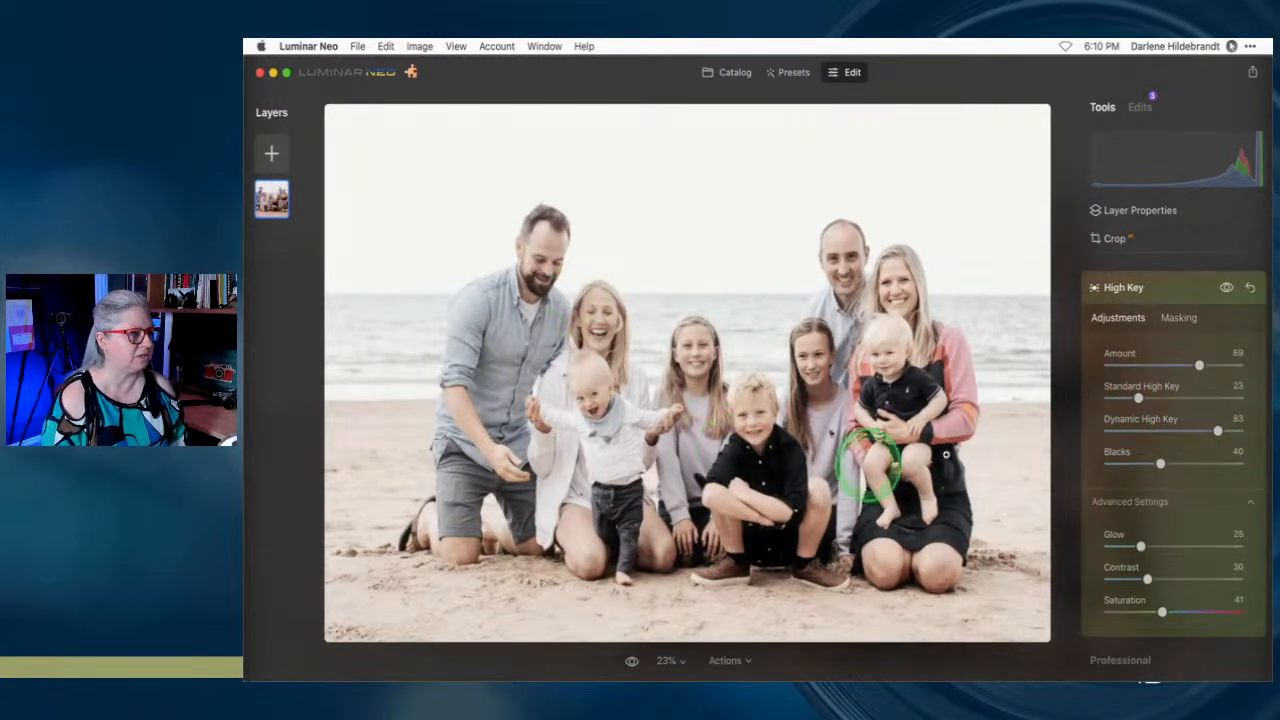
mouse_move(1201, 364)
mouse_down()
mouse_move(1114, 363)
mouse_move(1187, 363)
mouse_up()
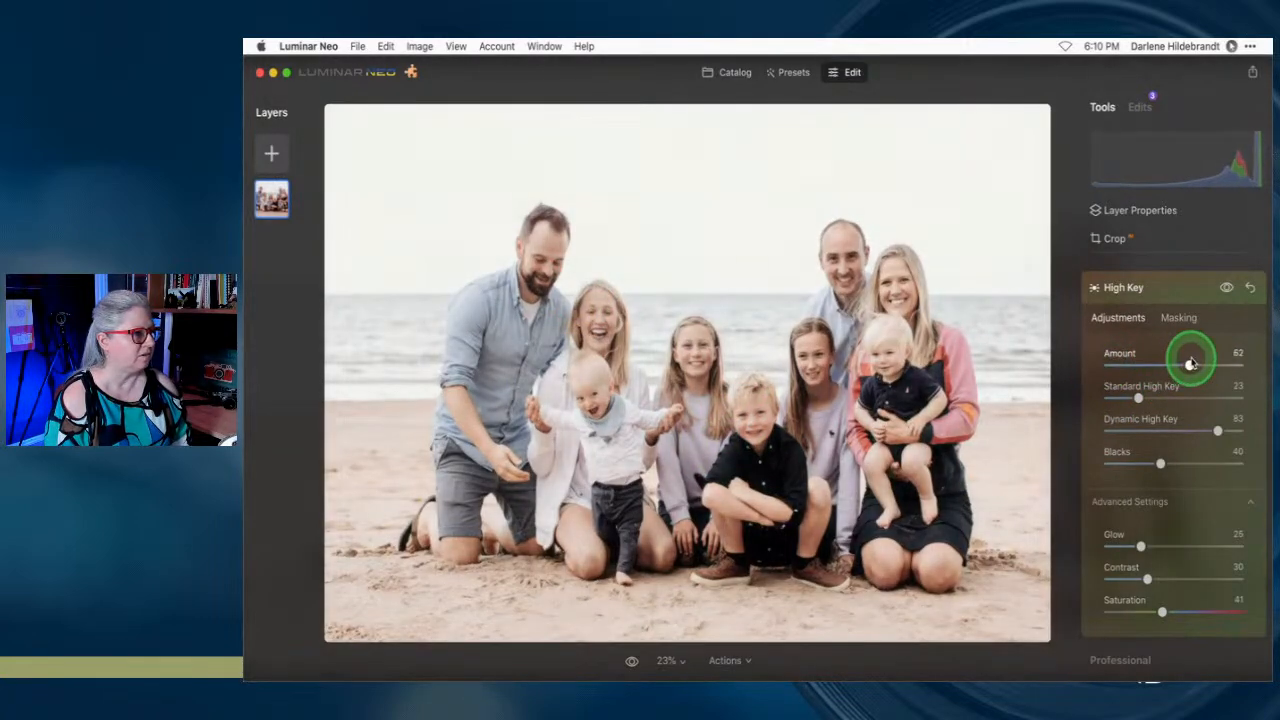
mouse_move(1216, 429)
mouse_down()
mouse_move(1130, 430)
mouse_move(1226, 399)
mouse_move(1127, 398)
mouse_move(1208, 430)
mouse_up()
drag(1189, 364, 1192, 364)
drag(1128, 398, 1129, 398)
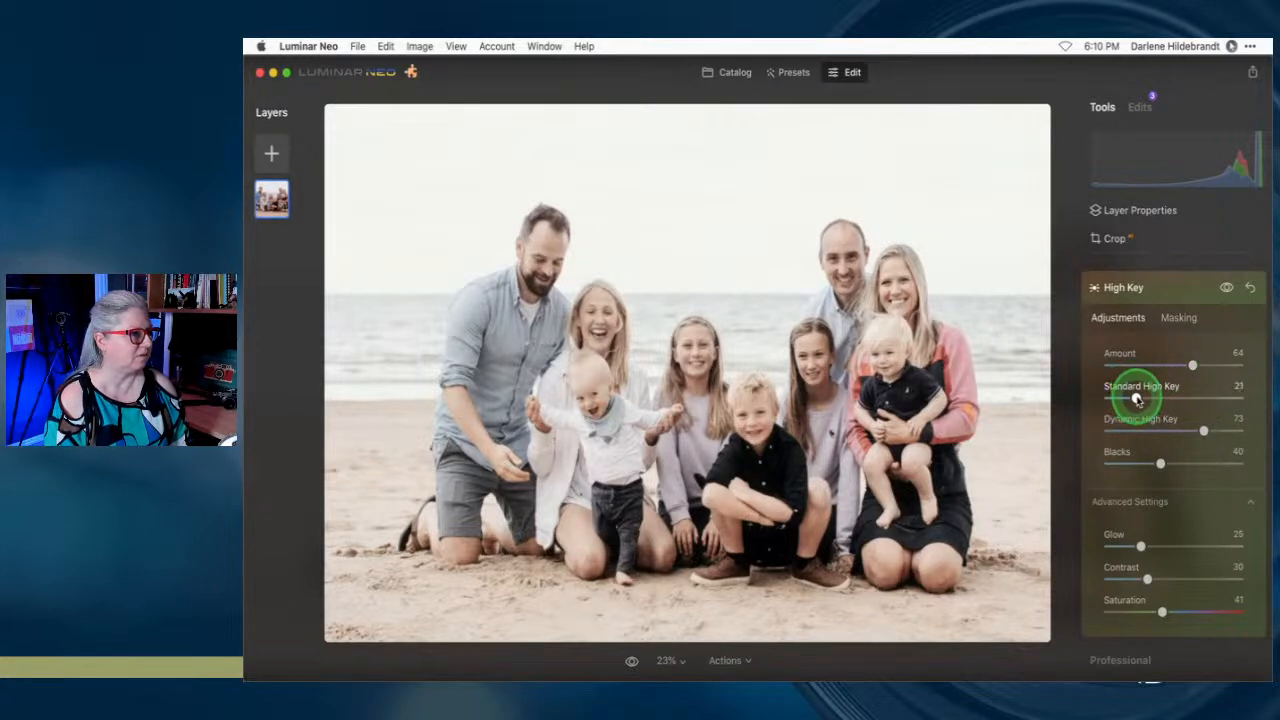
mouse_move(1194, 365)
mouse_down()
mouse_move(1178, 365)
mouse_move(1195, 365)
mouse_up()
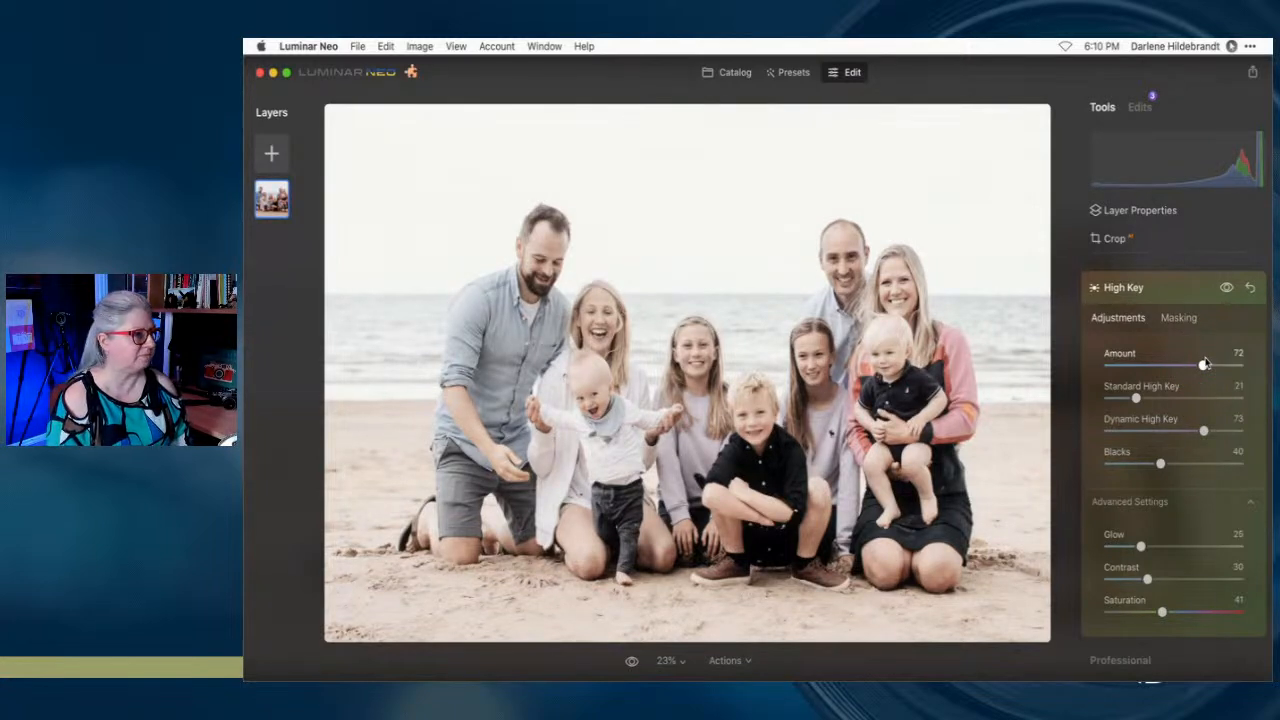
click(1204, 364)
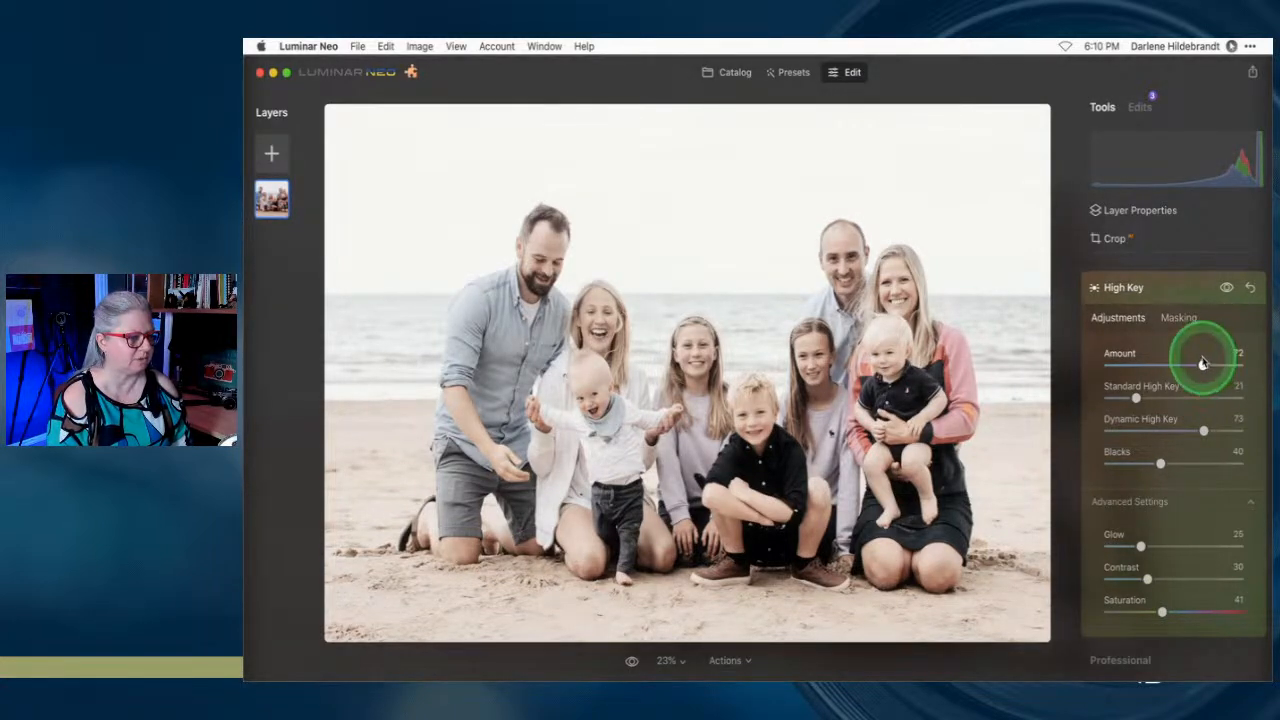
Reduce the High Key glow to 0 and turn on the clipping overlay for shadows and highlights
drag(1145, 522, 1117, 545)
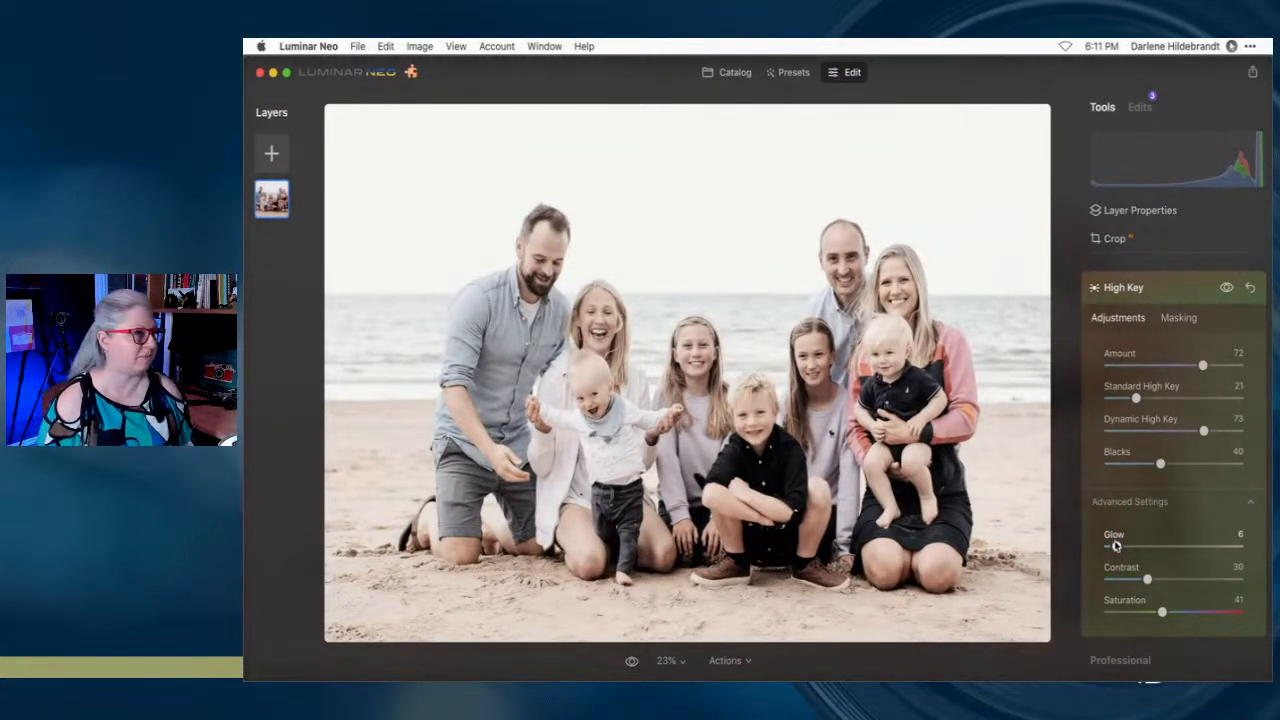
drag(1116, 545, 1106, 541)
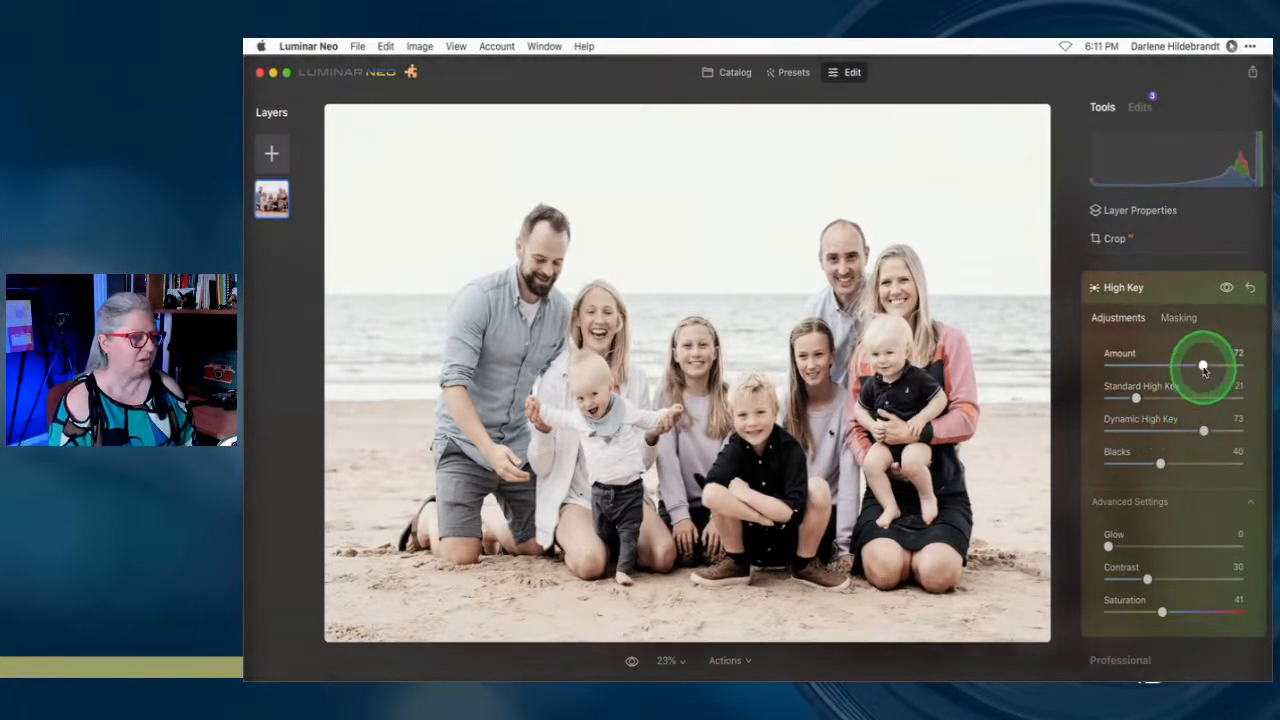
key(j)
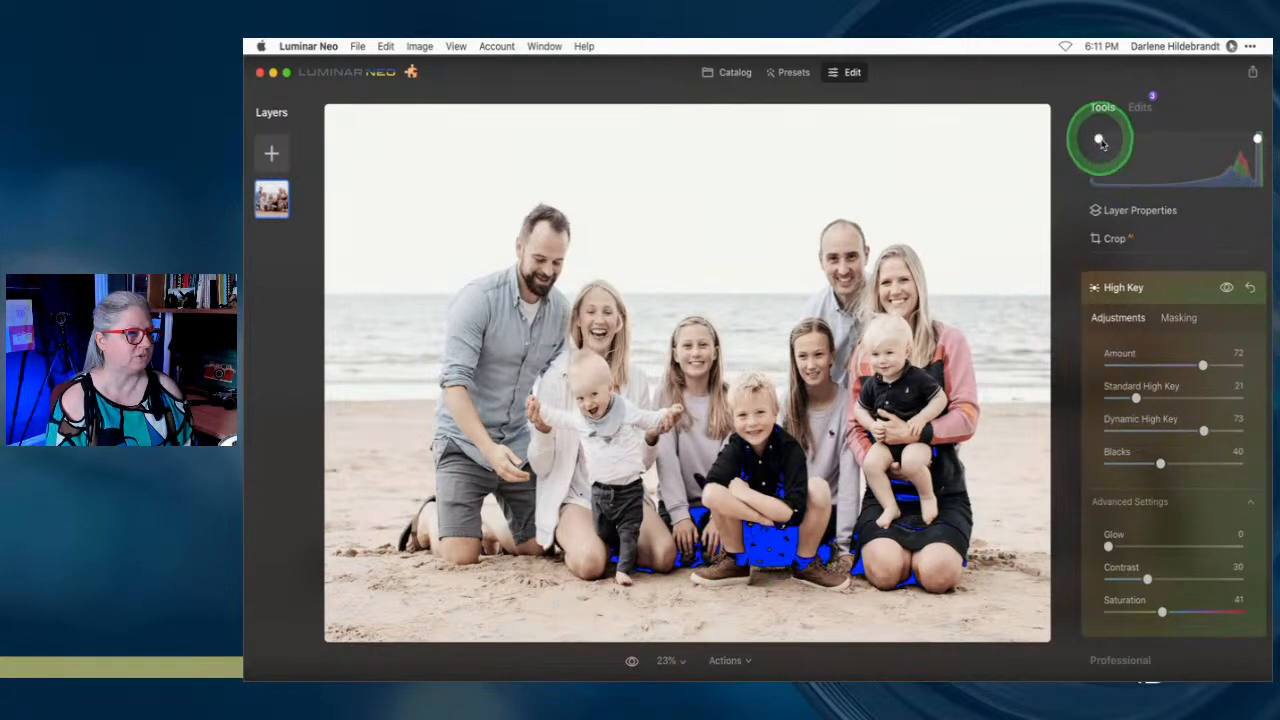
Hide the histogram and show it again, and turn off the clipping overlay
click(456, 46)
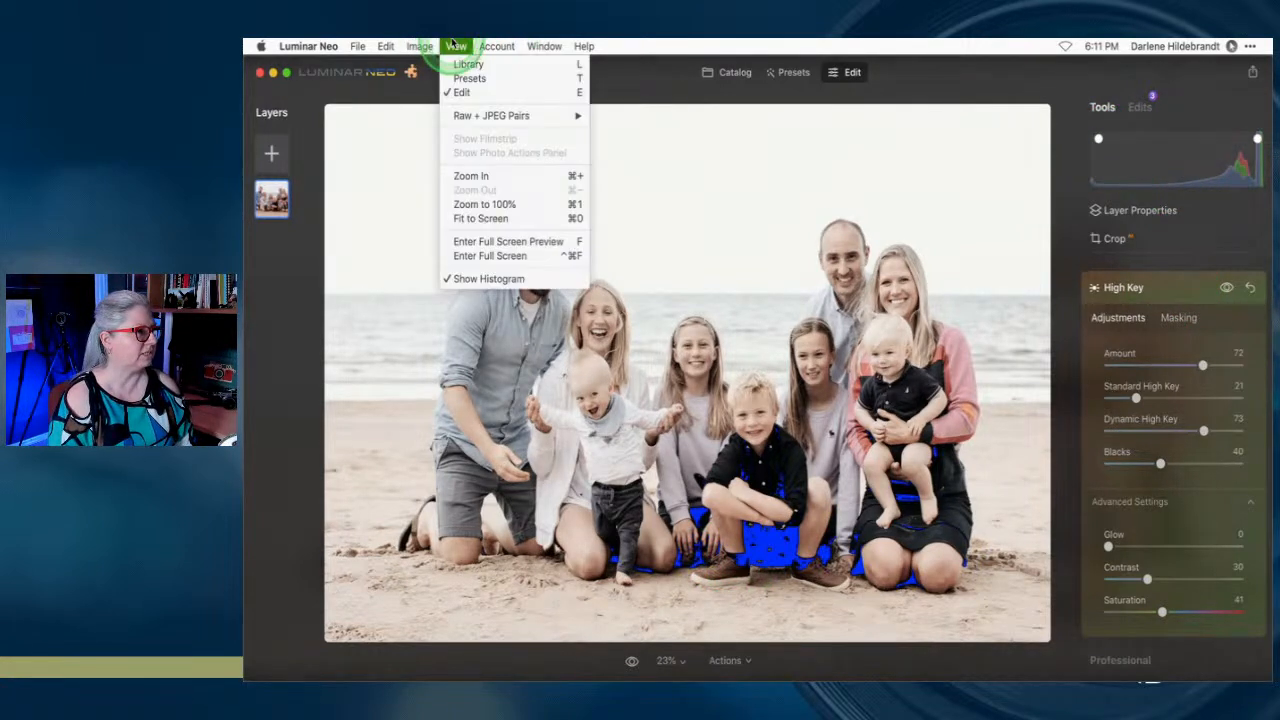
click(476, 279)
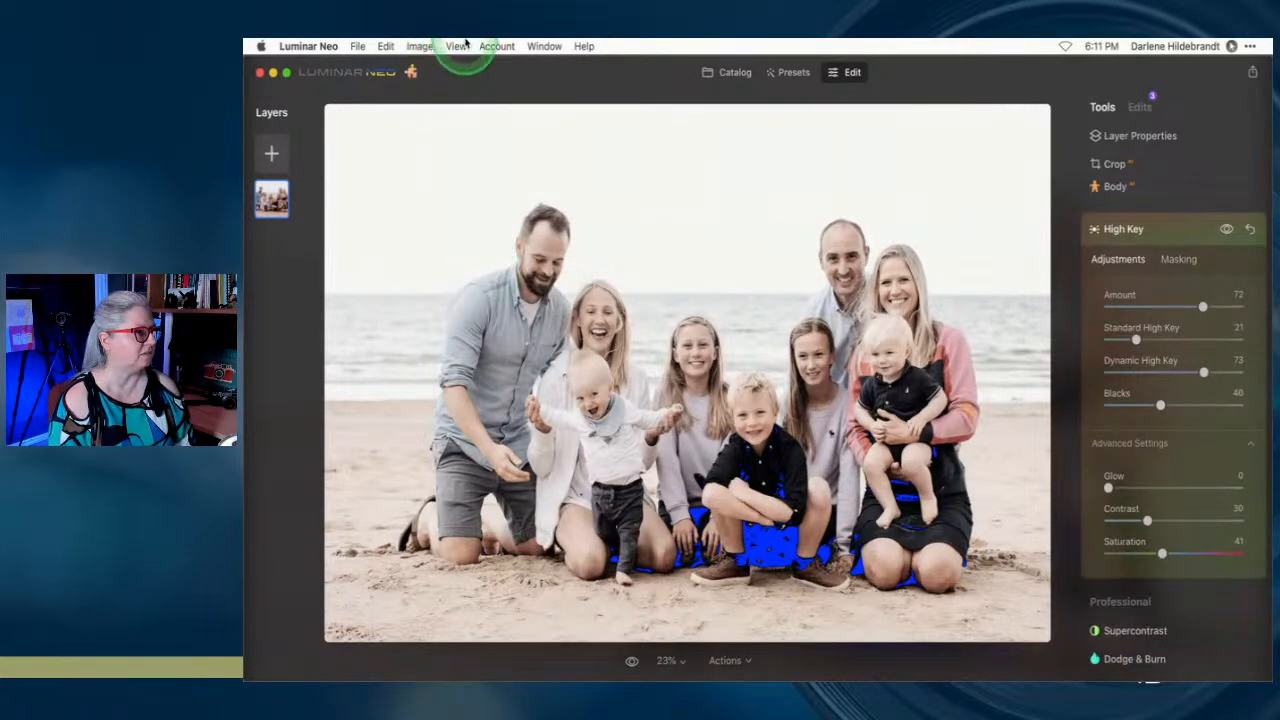
click(457, 46)
click(477, 278)
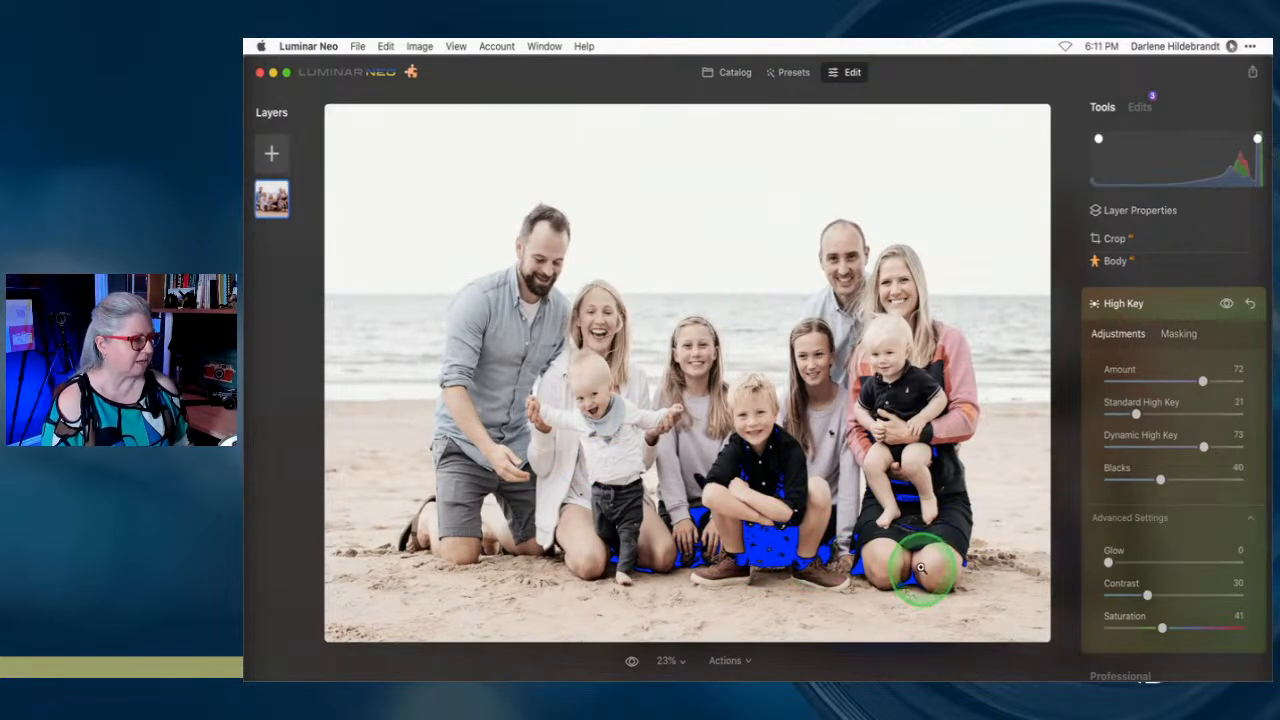
key(j)
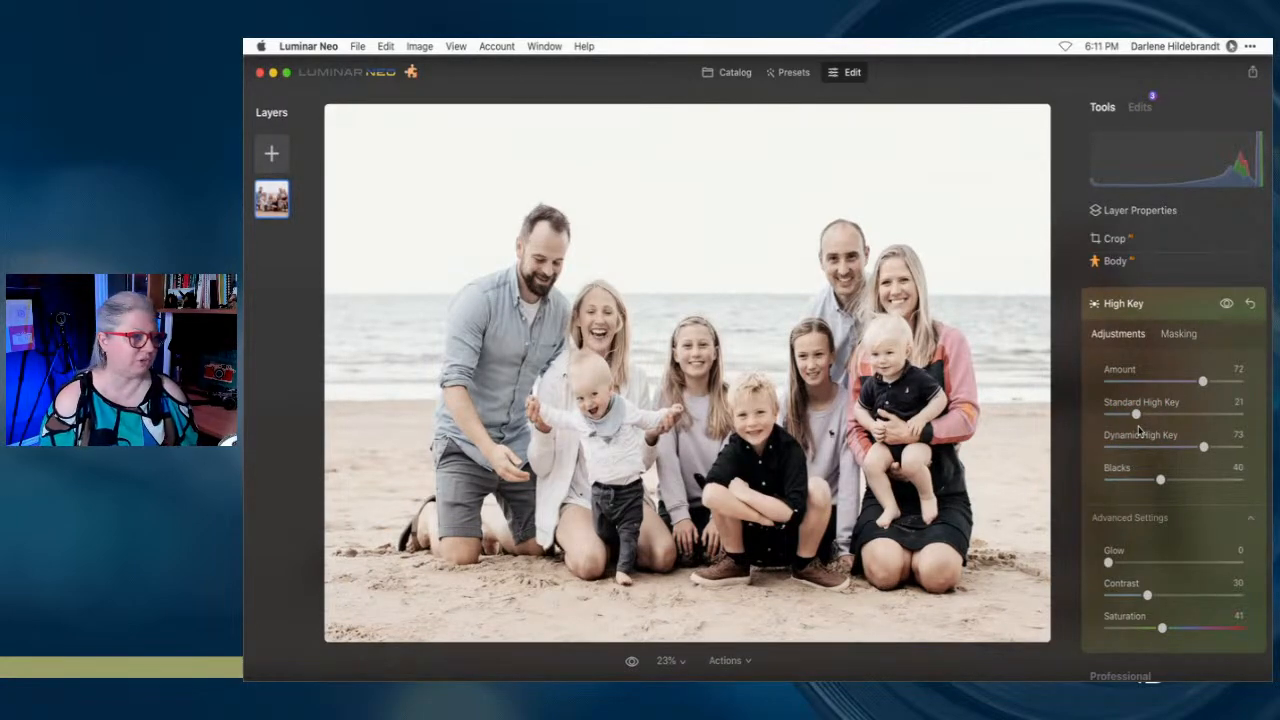
Reopen the High Key effect from the list of applied edits and set its amount to 59
click(1176, 306)
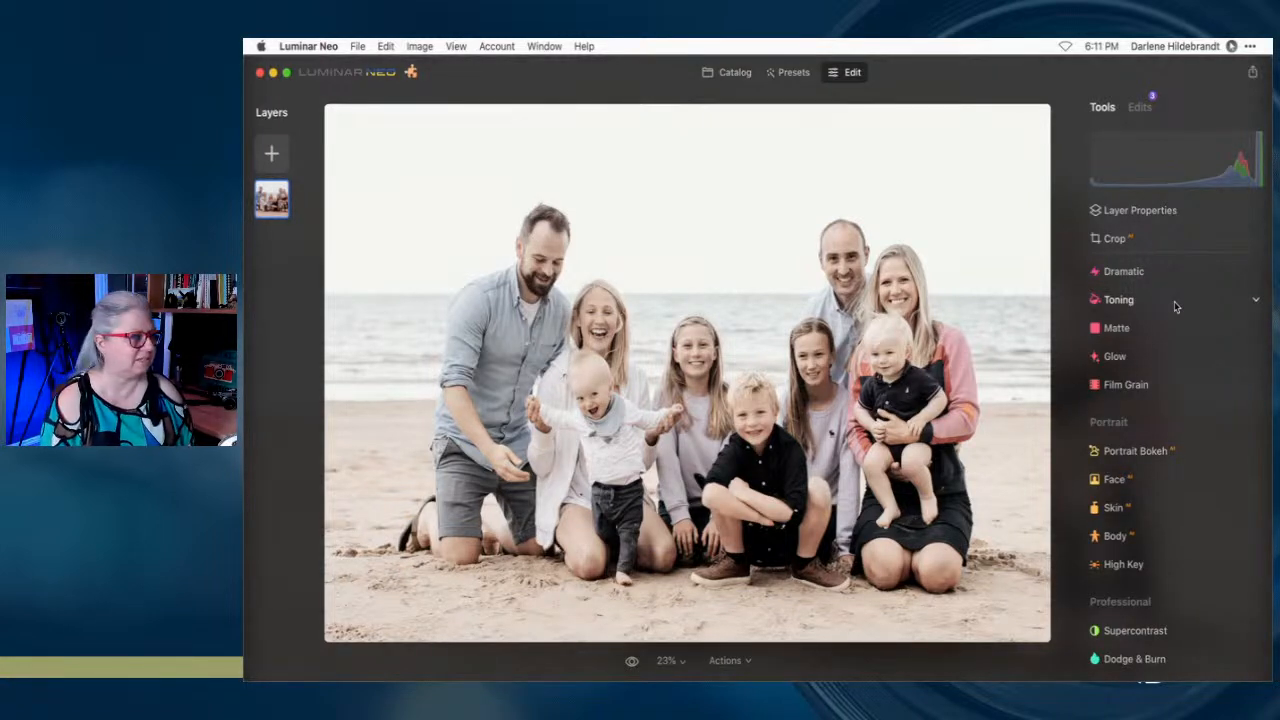
click(1140, 107)
drag(1154, 257, 1181, 256)
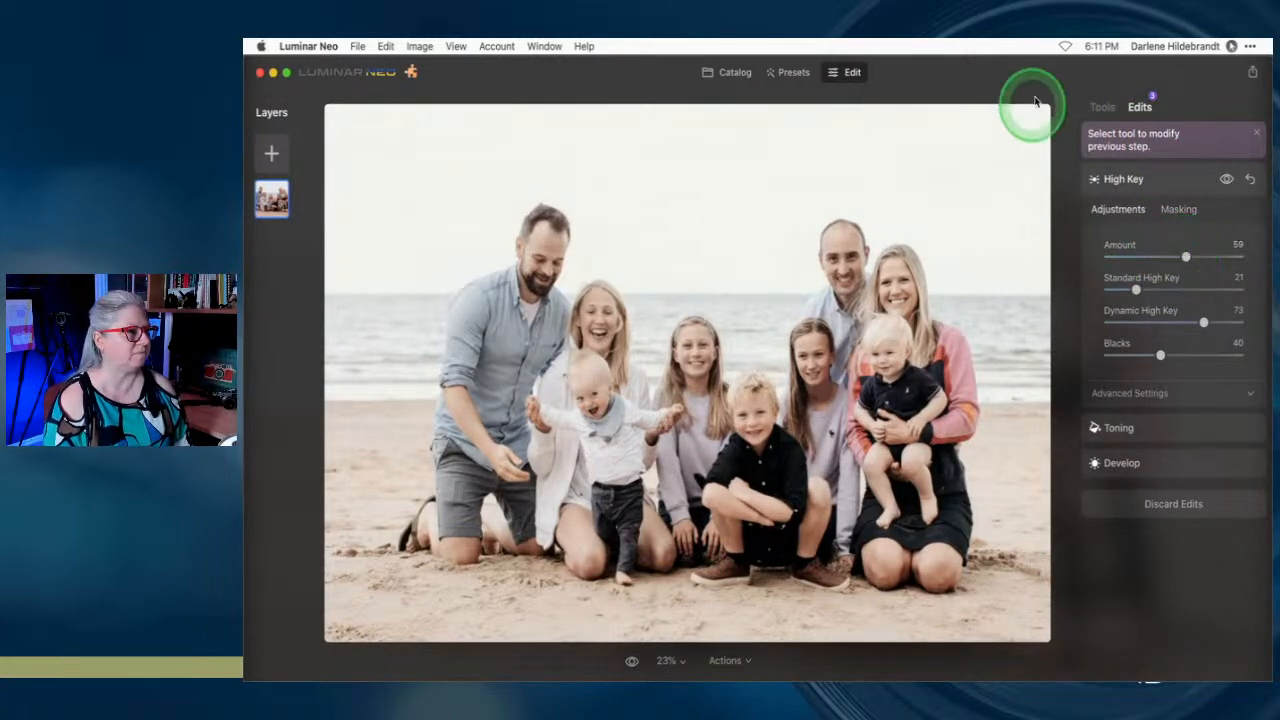
Return to the tool list and replace the sky with California Clear Skies 8 using the Sky tool
click(1128, 404)
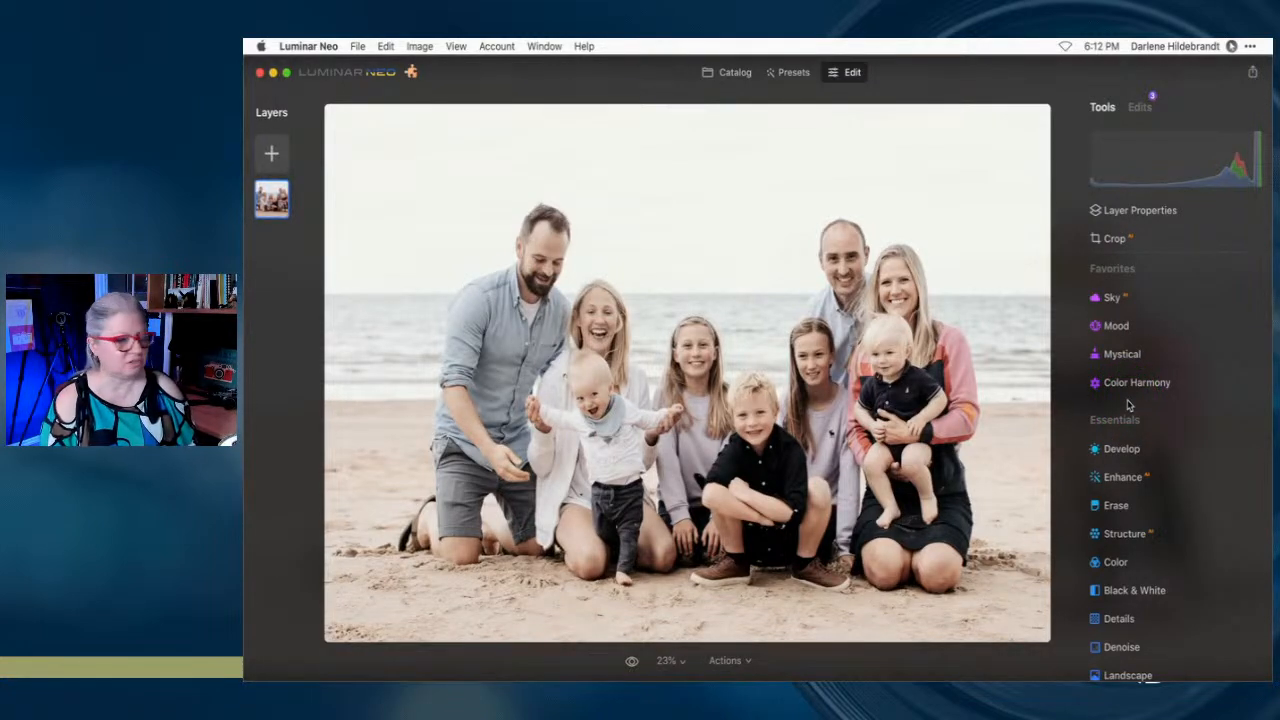
click(1152, 298)
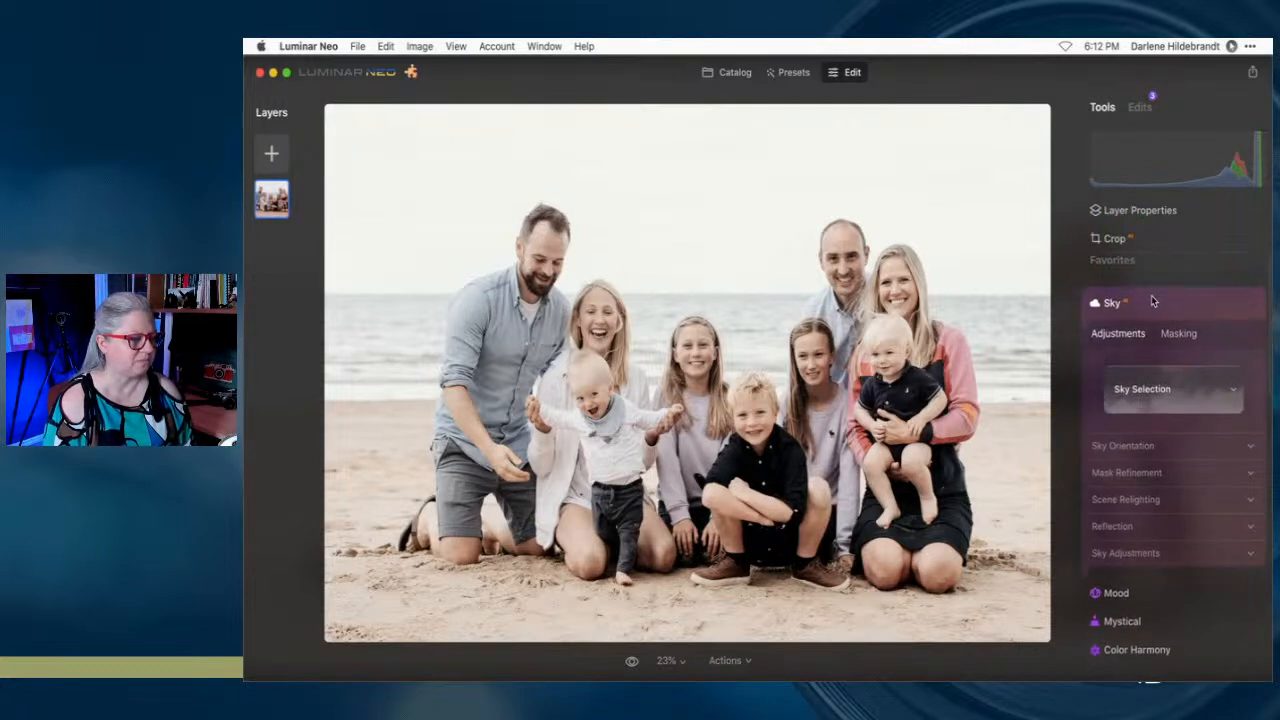
click(1152, 365)
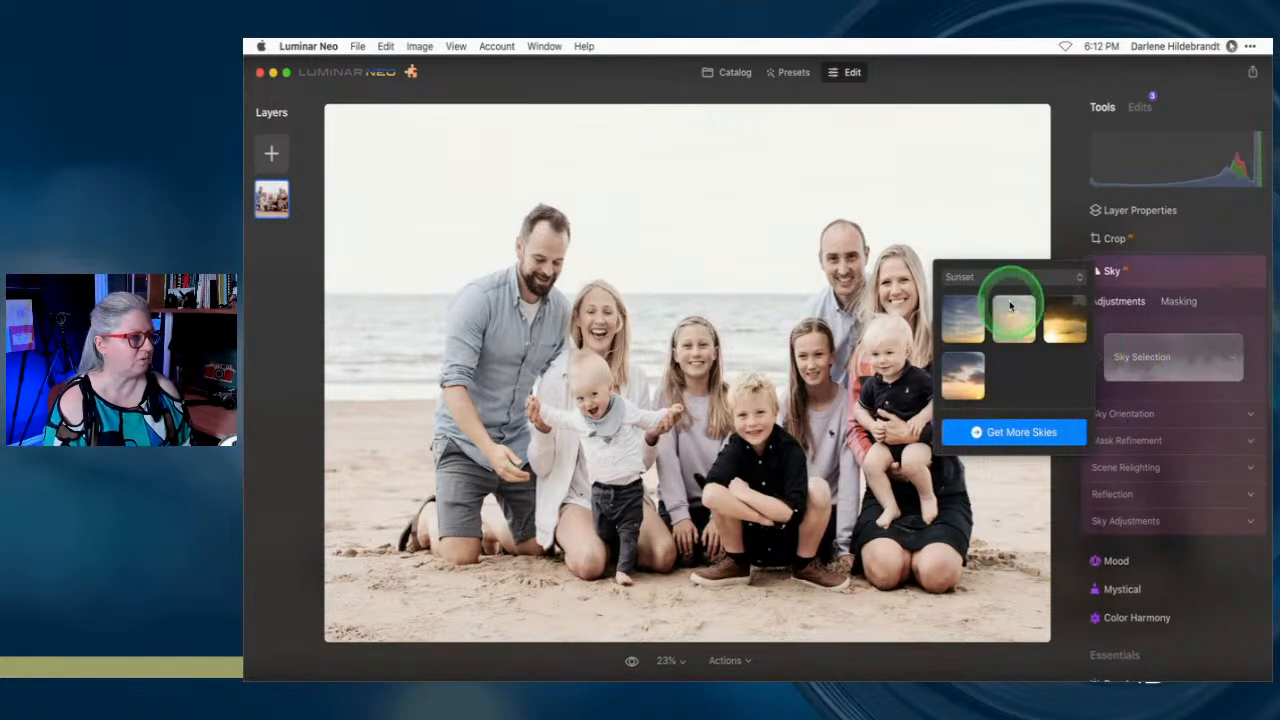
click(985, 274)
click(990, 326)
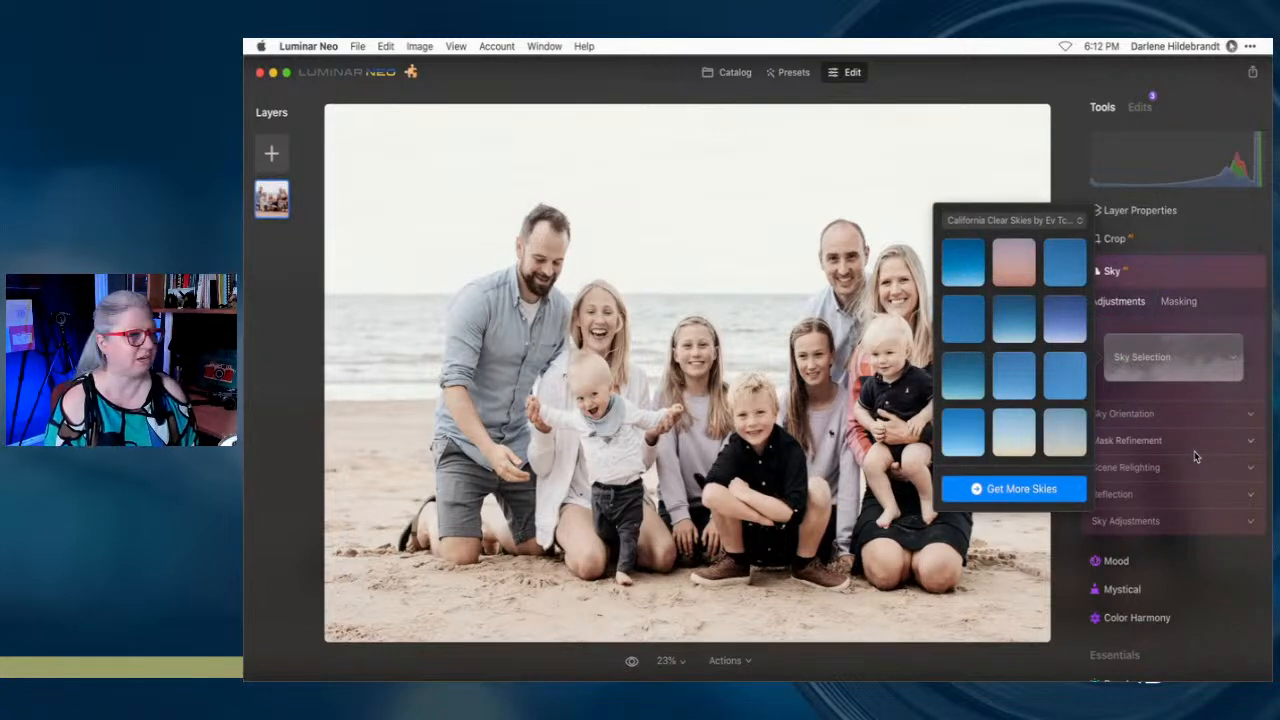
click(1018, 436)
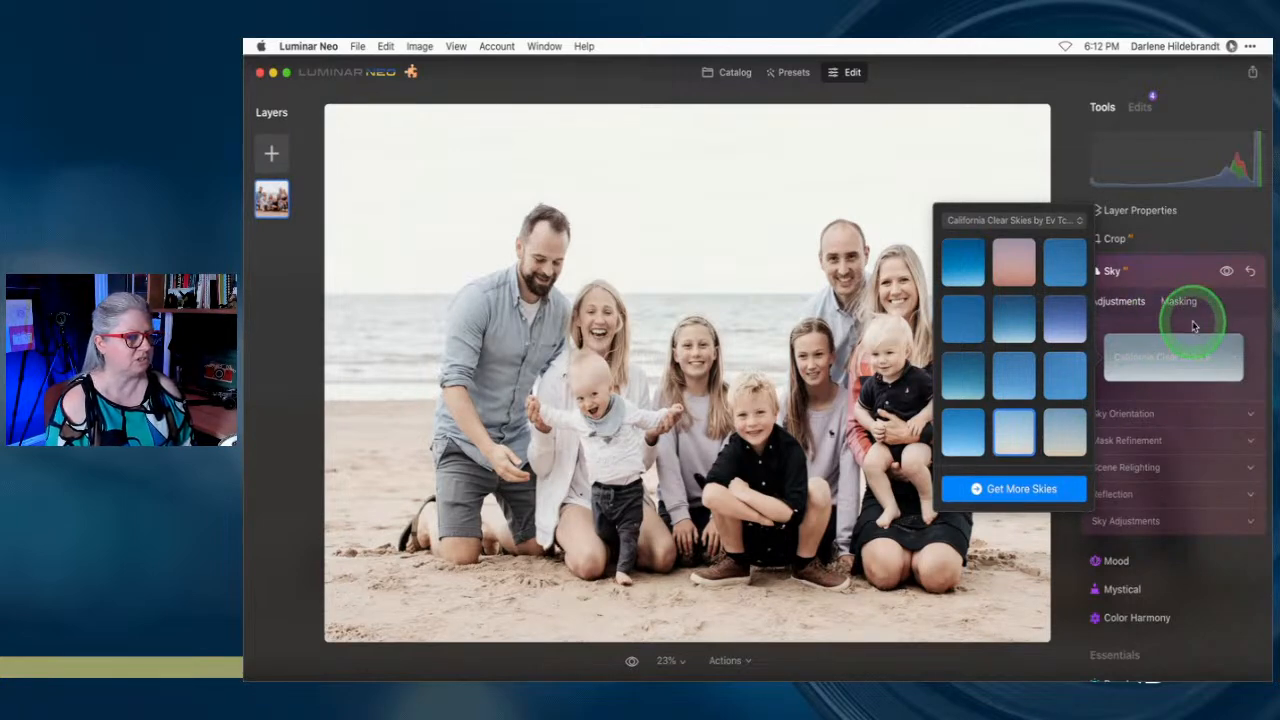
click(1148, 326)
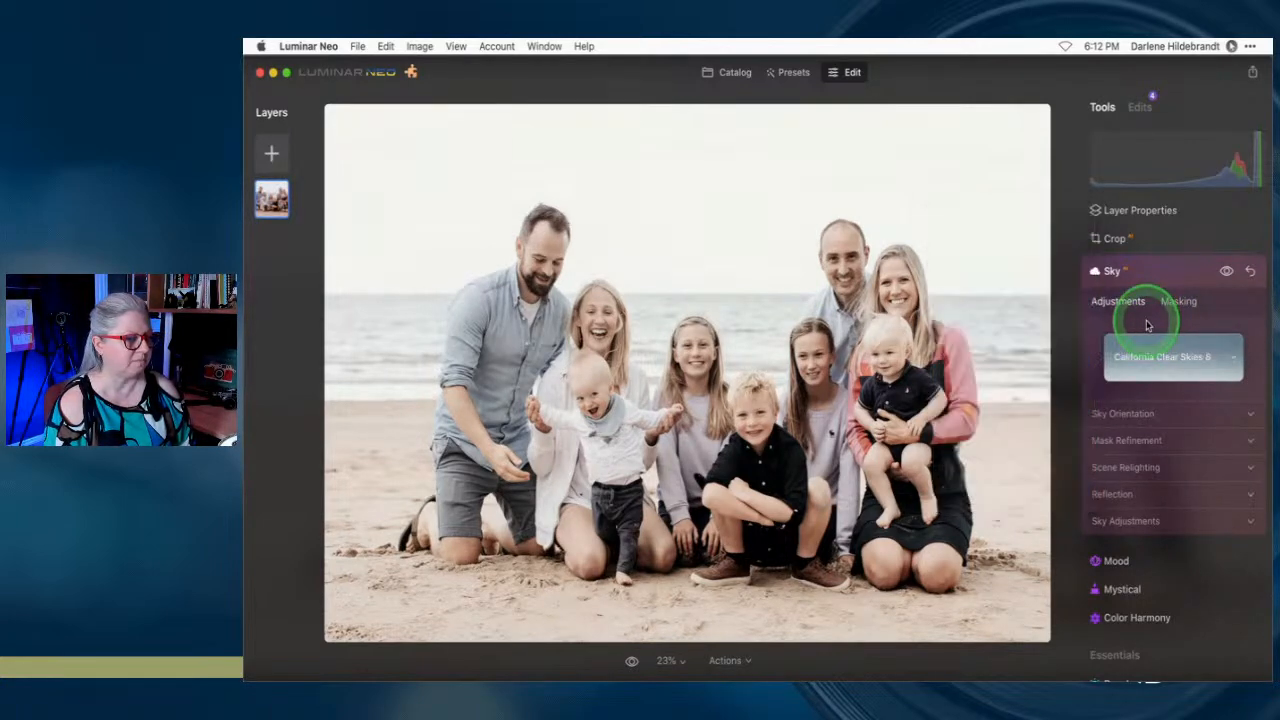
Expand the Sky tool's adjustment, orientation and mask refinement settings, and set the sky's horizontal position to -3
click(1160, 521)
click(1114, 411)
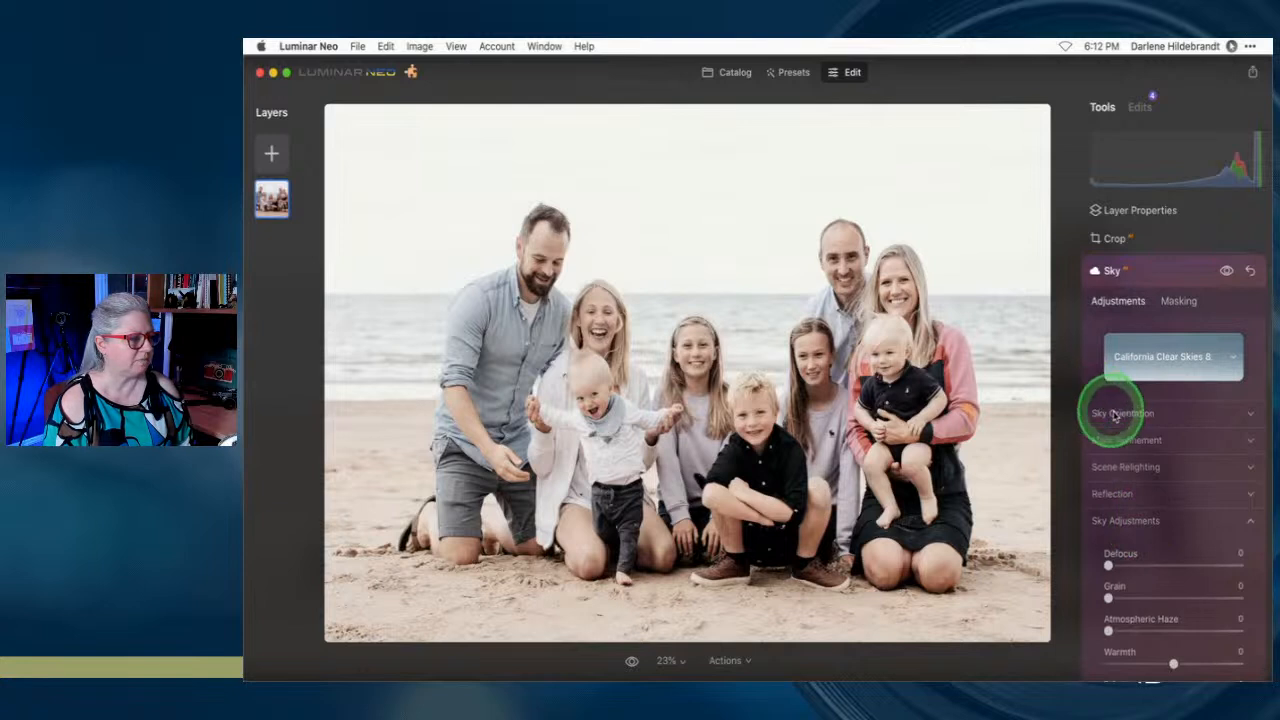
scroll(1114, 415, down, 1)
drag(1173, 498, 1186, 435)
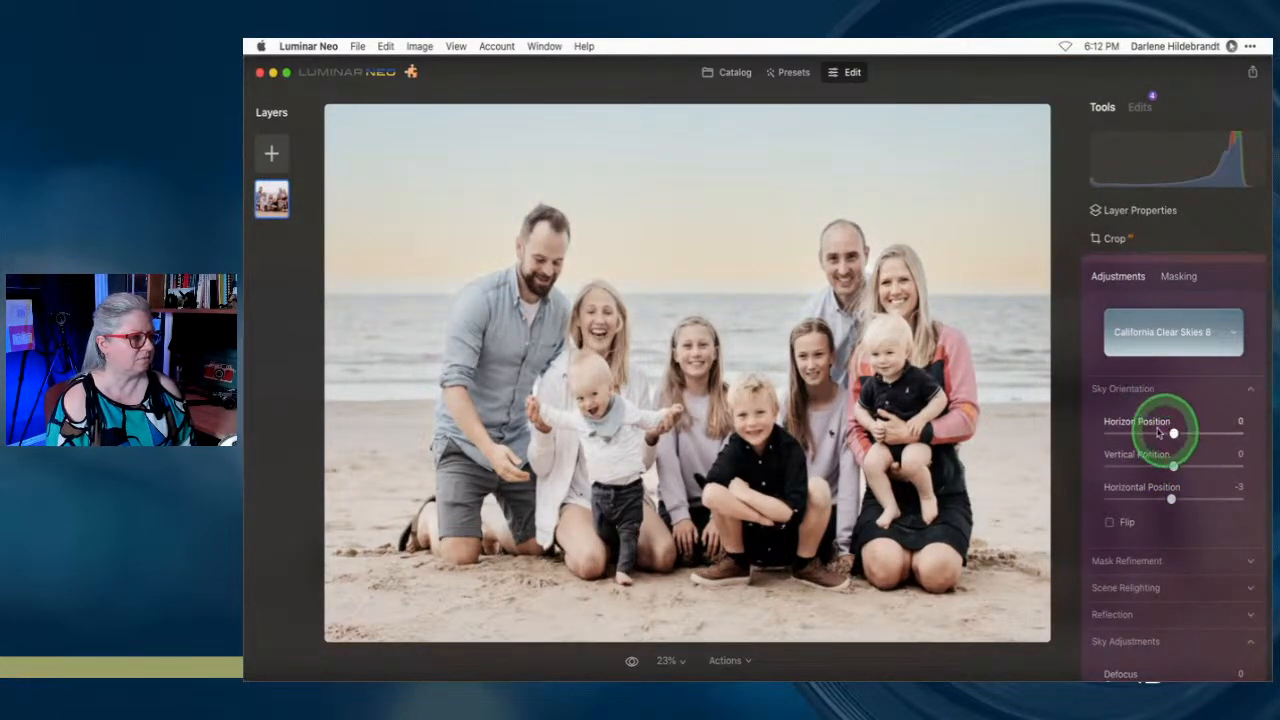
scroll(1134, 488, down, 1)
click(1133, 548)
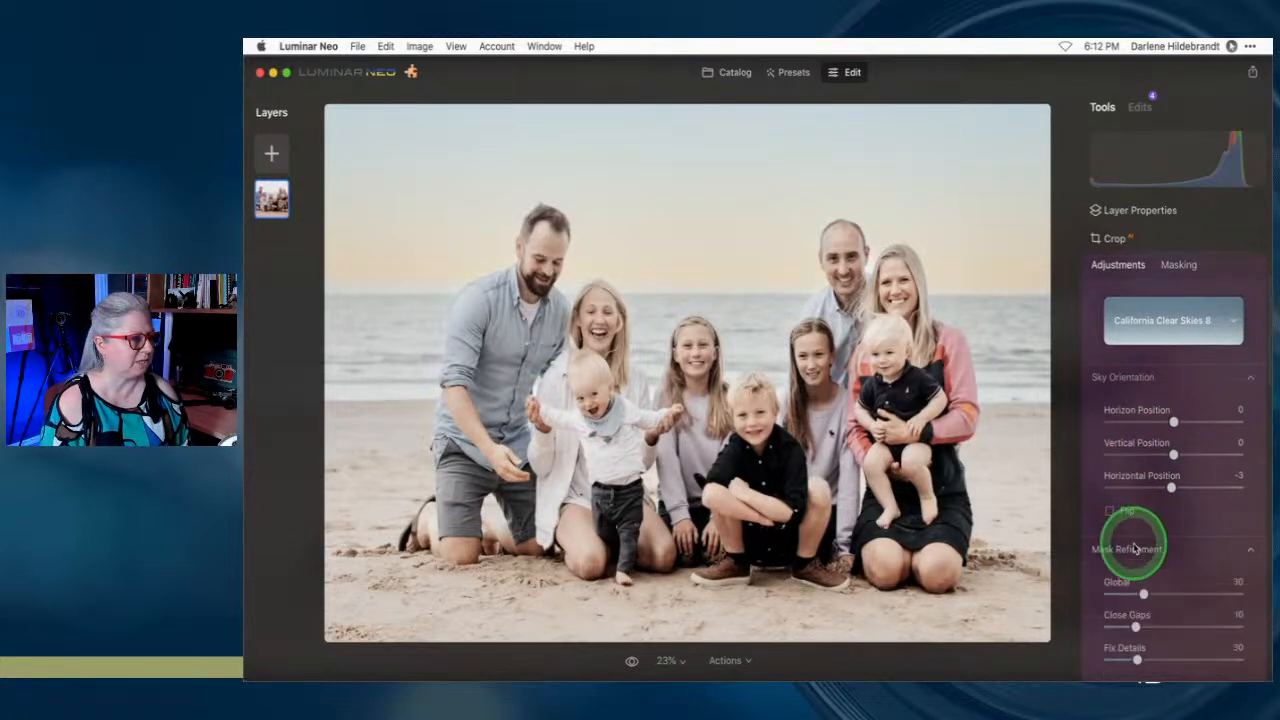
scroll(1133, 540, down, 4)
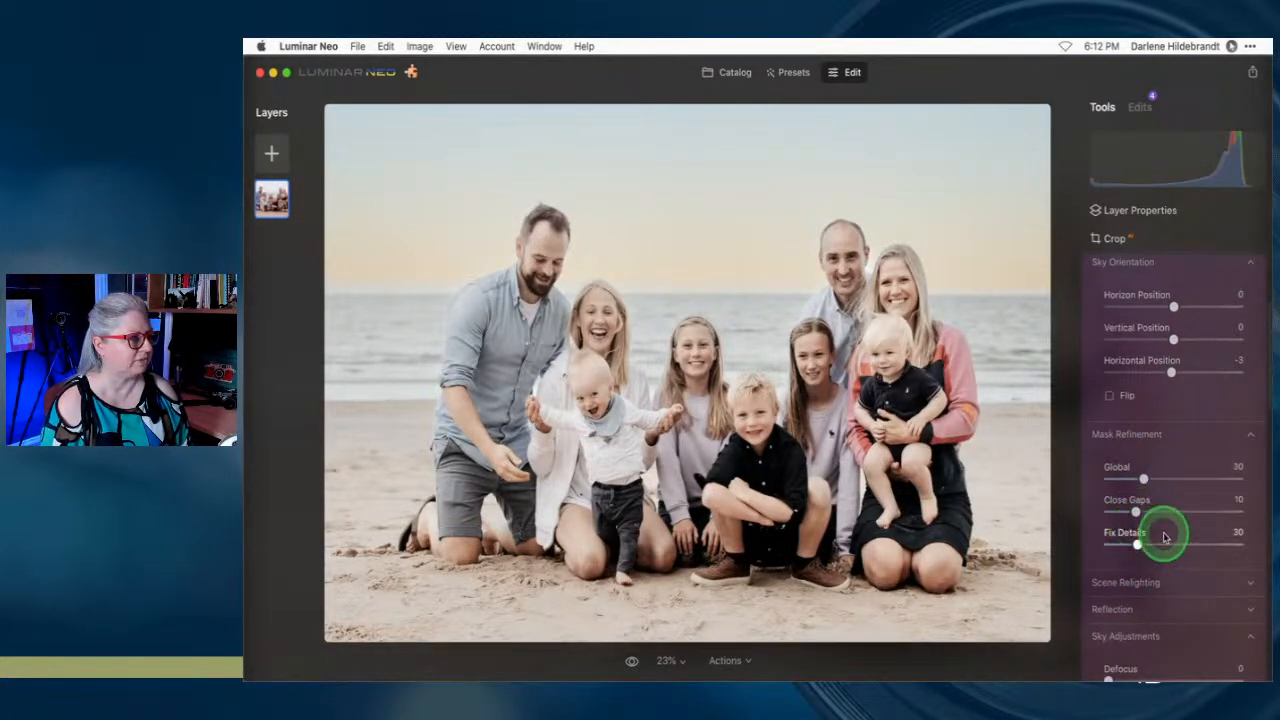
scroll(1160, 540, down, 3)
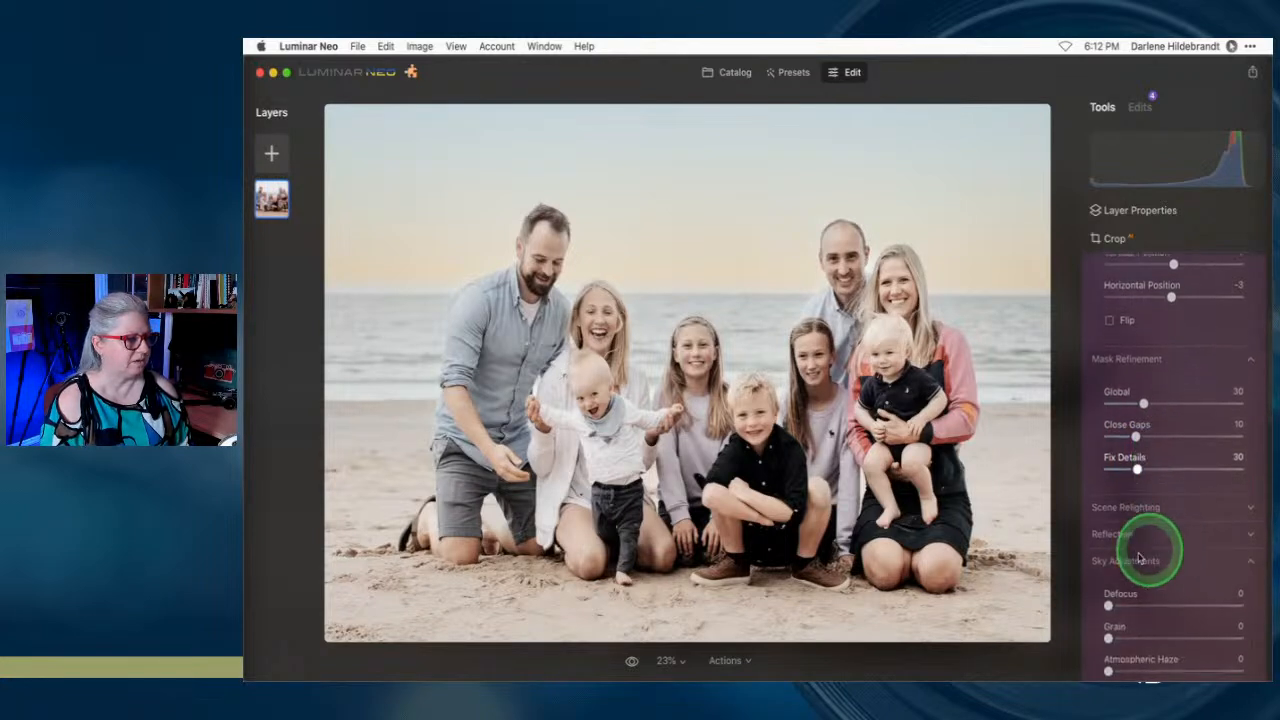
Set the sky's scene relighting to Relight Strength 95, Relight Saturation 75 and Relight Human 37
click(1117, 503)
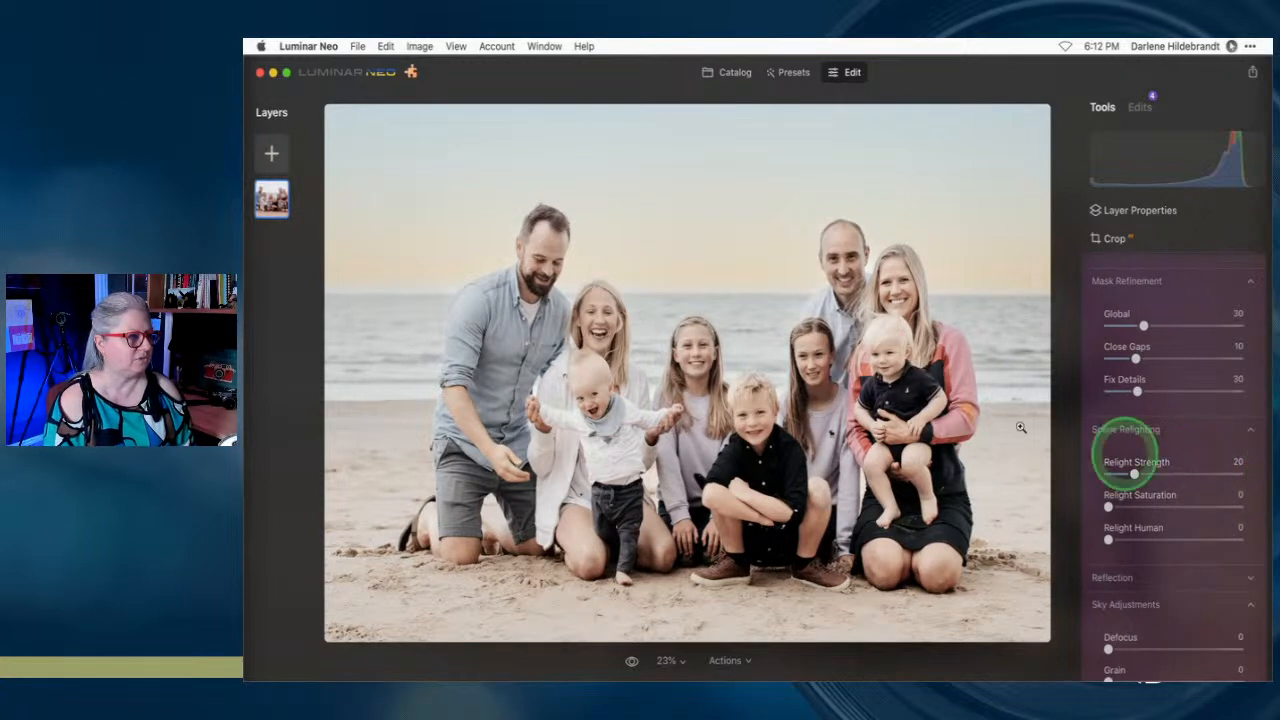
click(1226, 474)
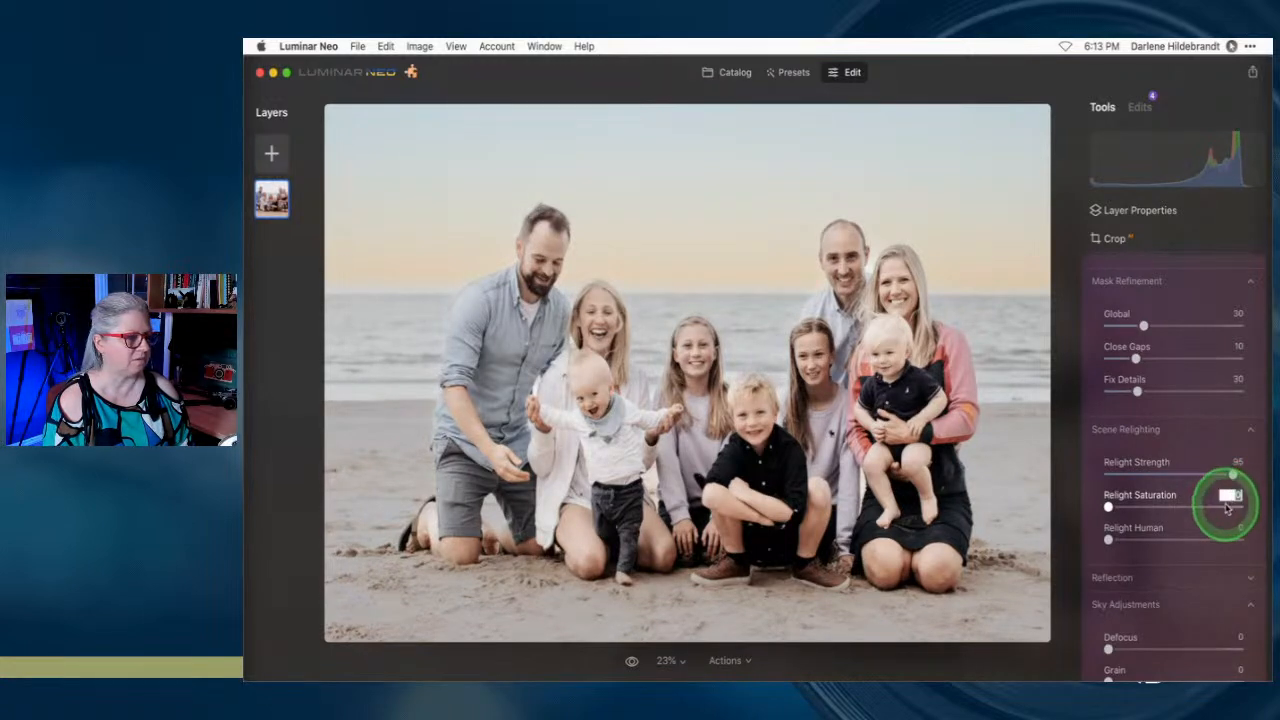
click(1228, 506)
click(1224, 540)
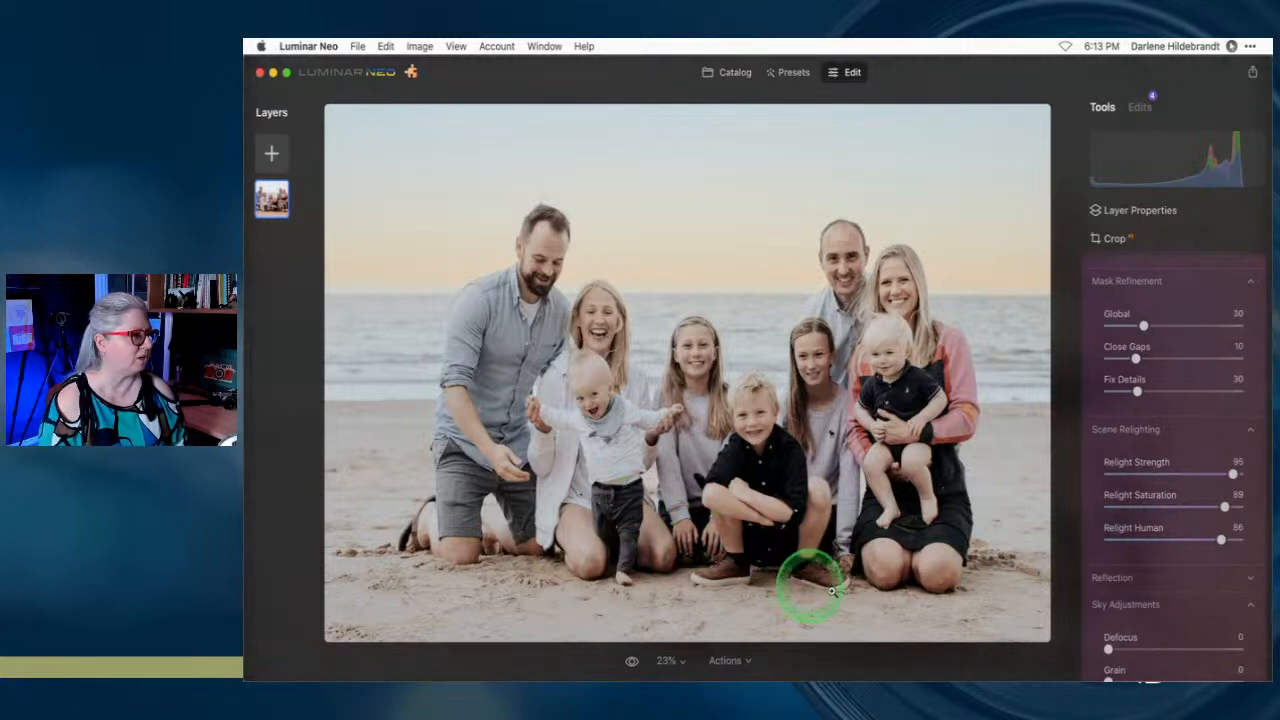
mouse_move(1145, 540)
mouse_down()
mouse_move(1117, 540)
mouse_move(1157, 540)
mouse_up()
click(1227, 507)
mouse_move(1227, 507)
mouse_down()
mouse_move(1100, 506)
mouse_move(1207, 507)
mouse_up()
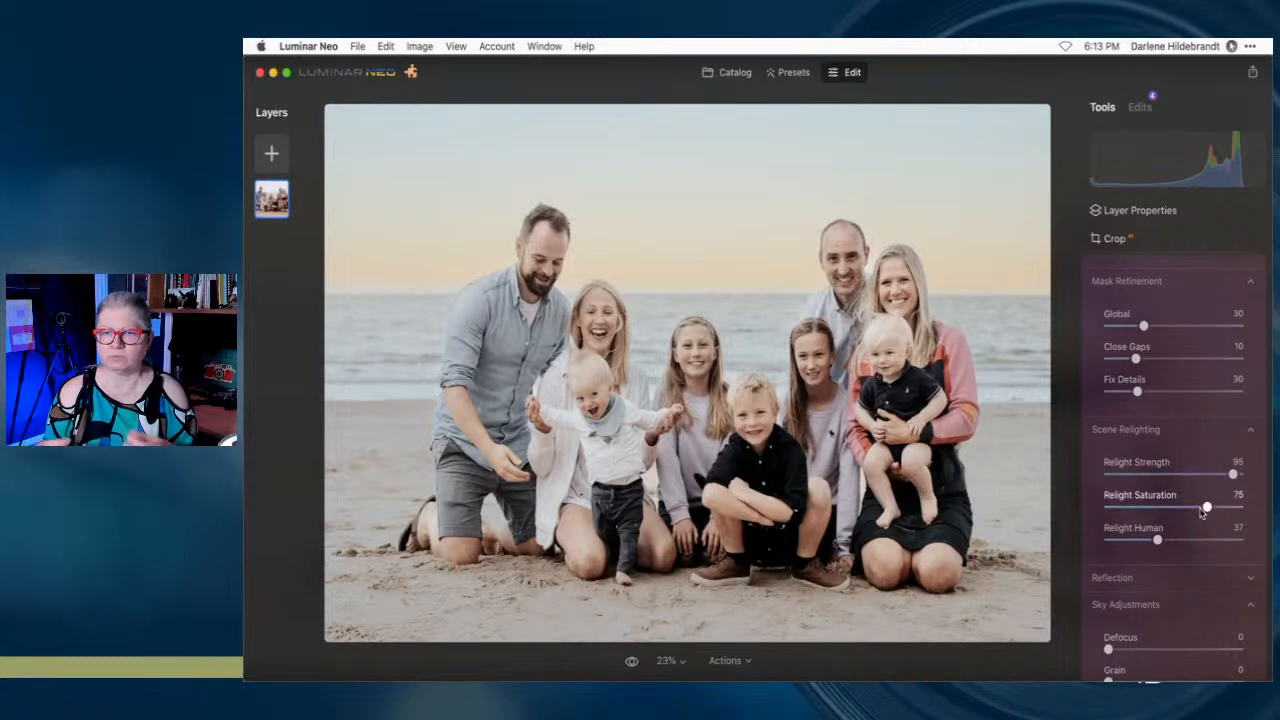
Replace the sky with Bright Blue Sky 2 from the Bright Blue Sky collection
scroll(1203, 513, up, 8)
click(1166, 391)
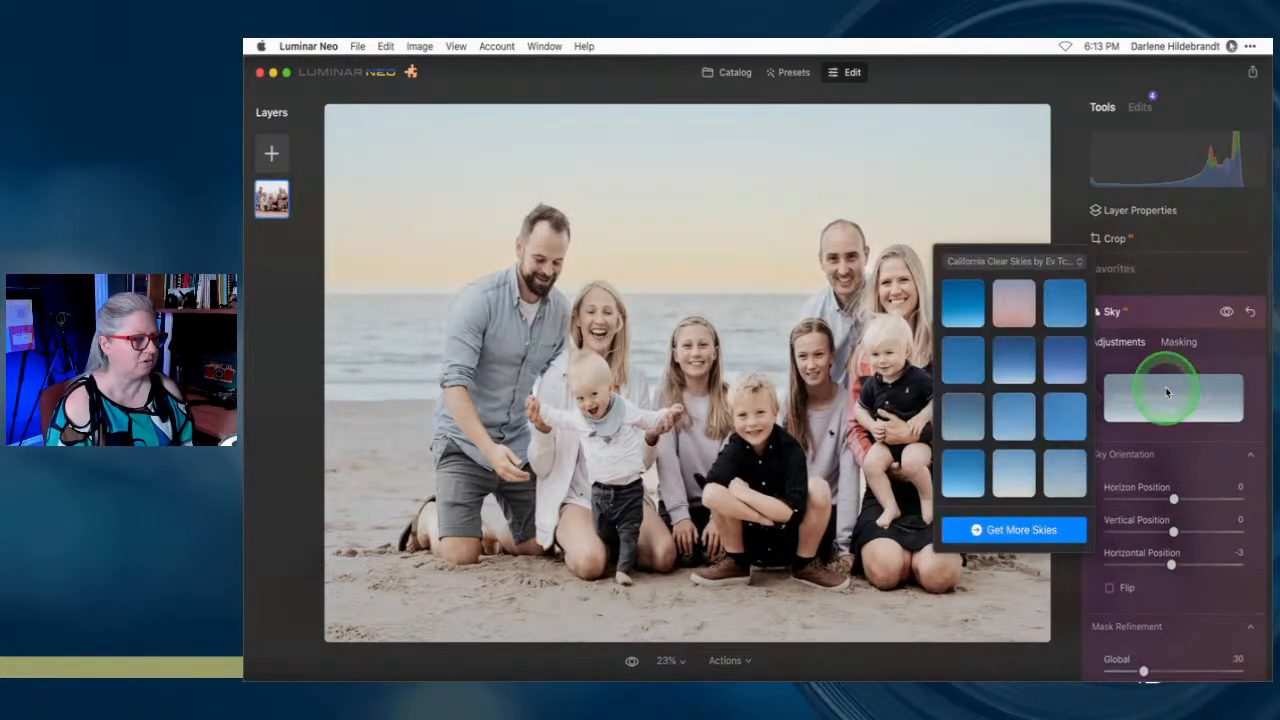
click(982, 259)
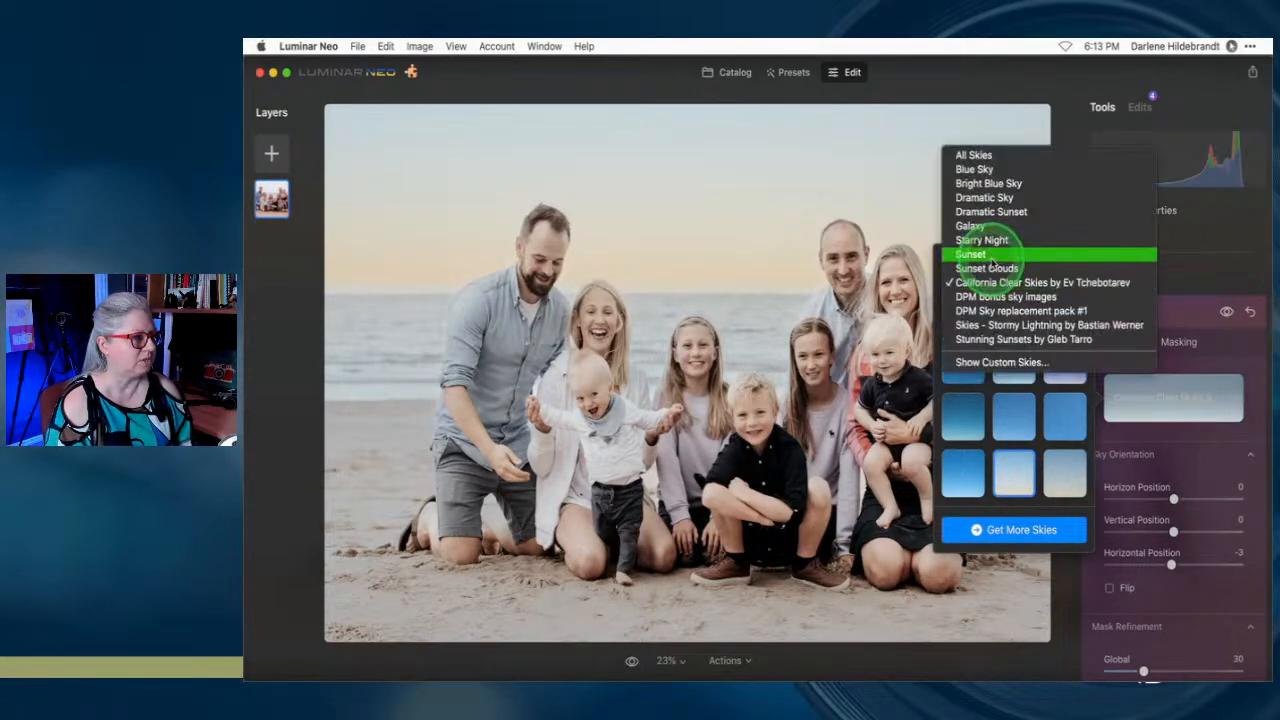
click(984, 184)
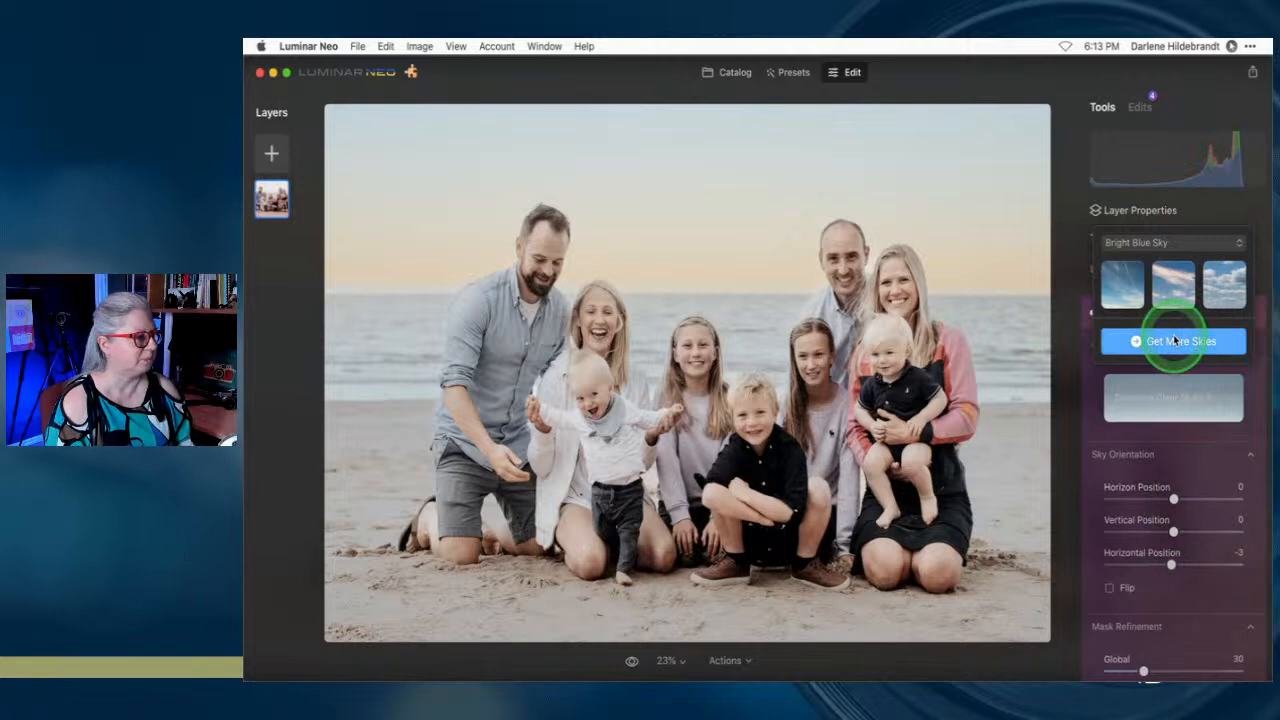
click(1168, 299)
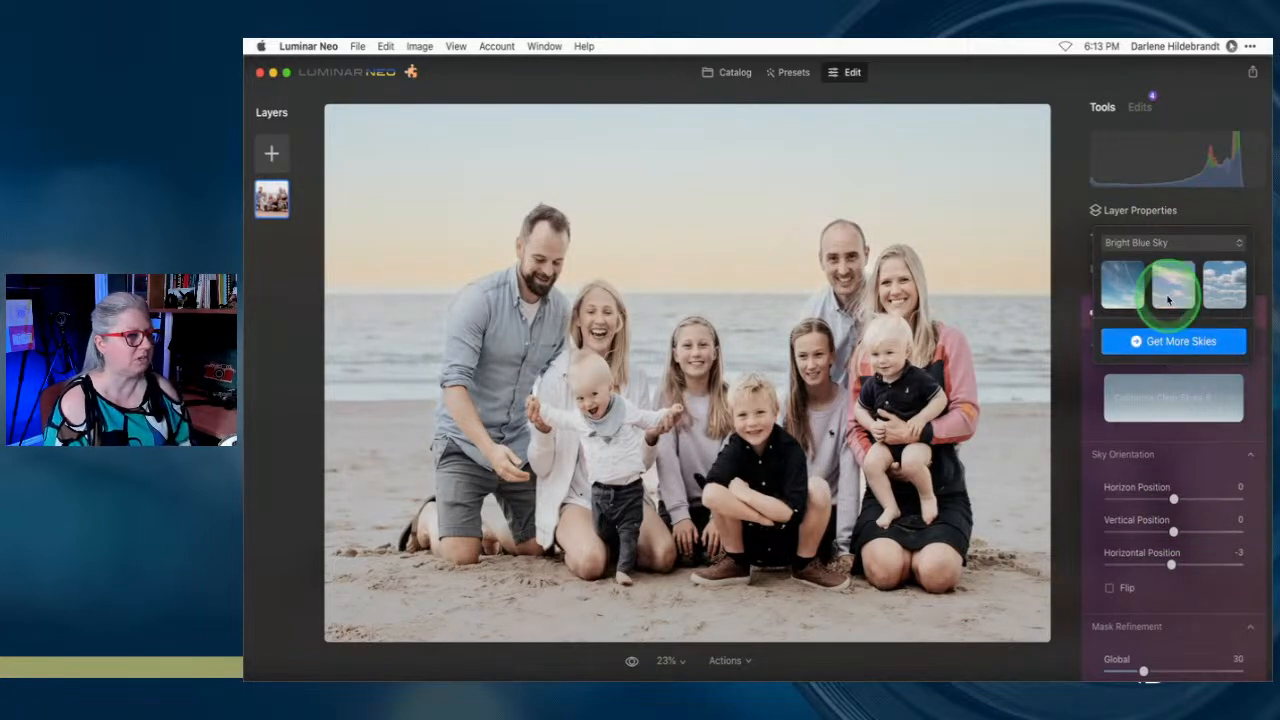
click(1174, 508)
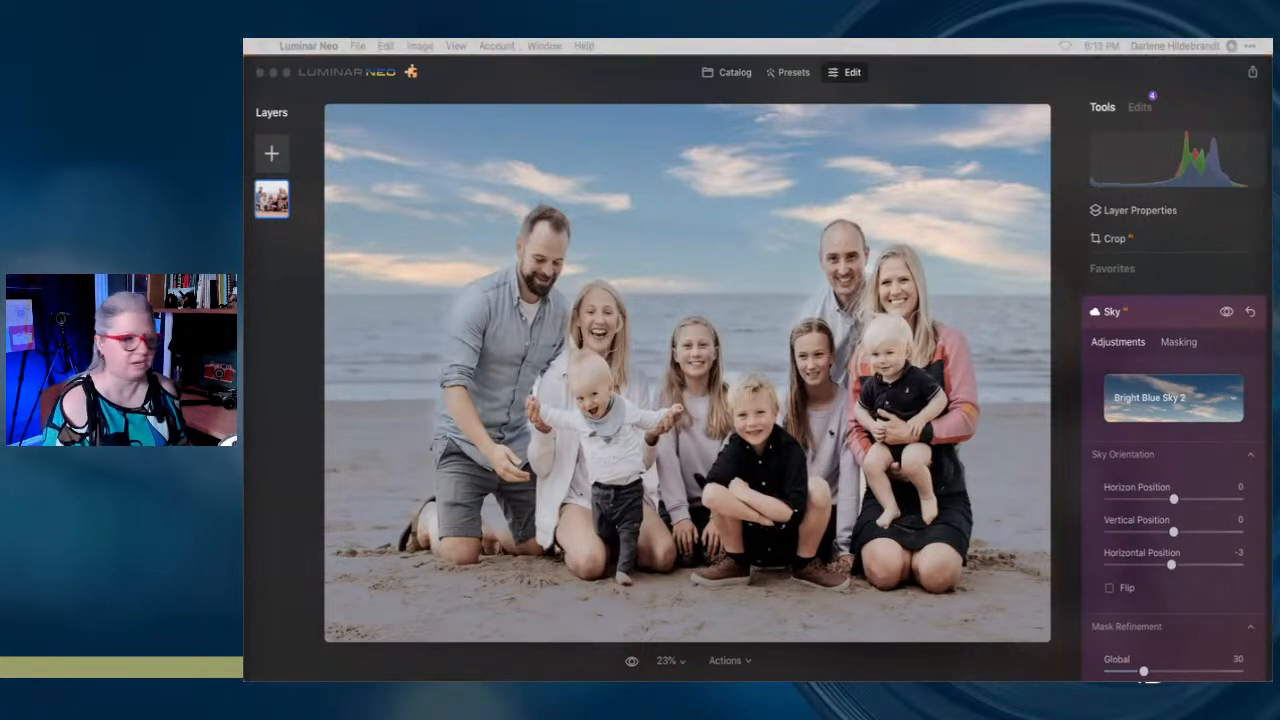
Replace the sky with the first sky of the Dramatic Sunset collection
click(1149, 392)
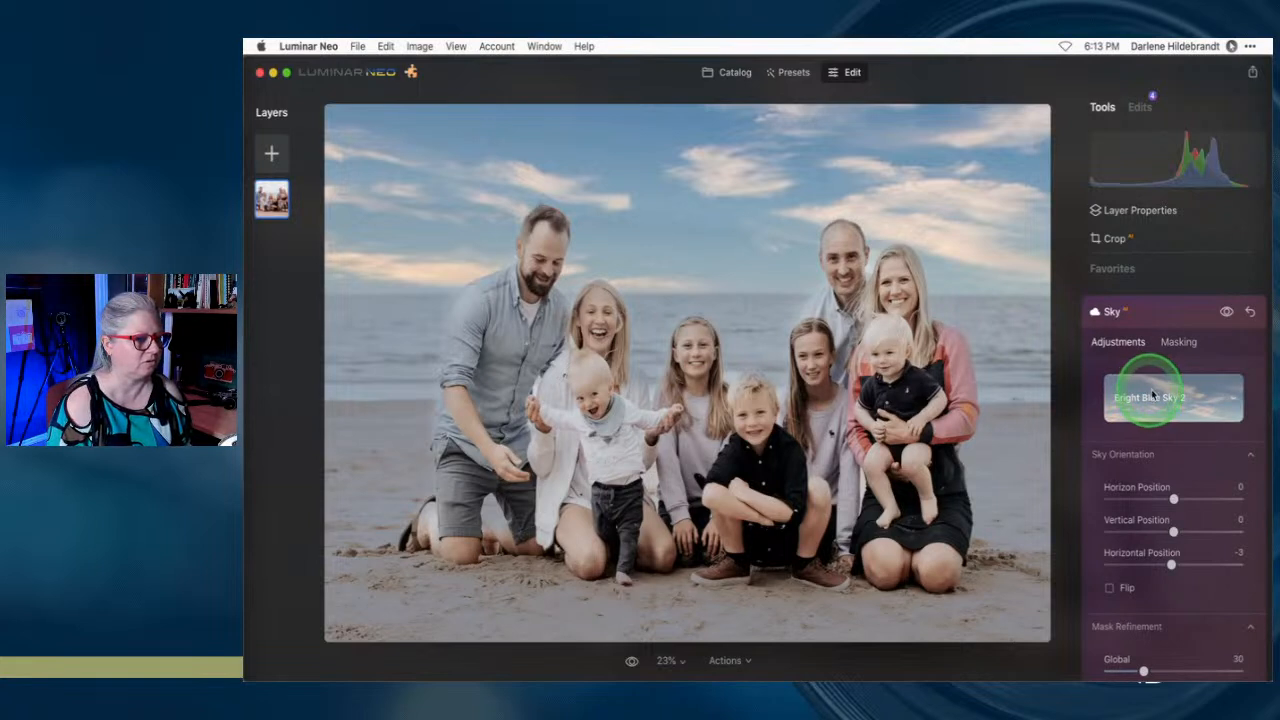
click(1147, 244)
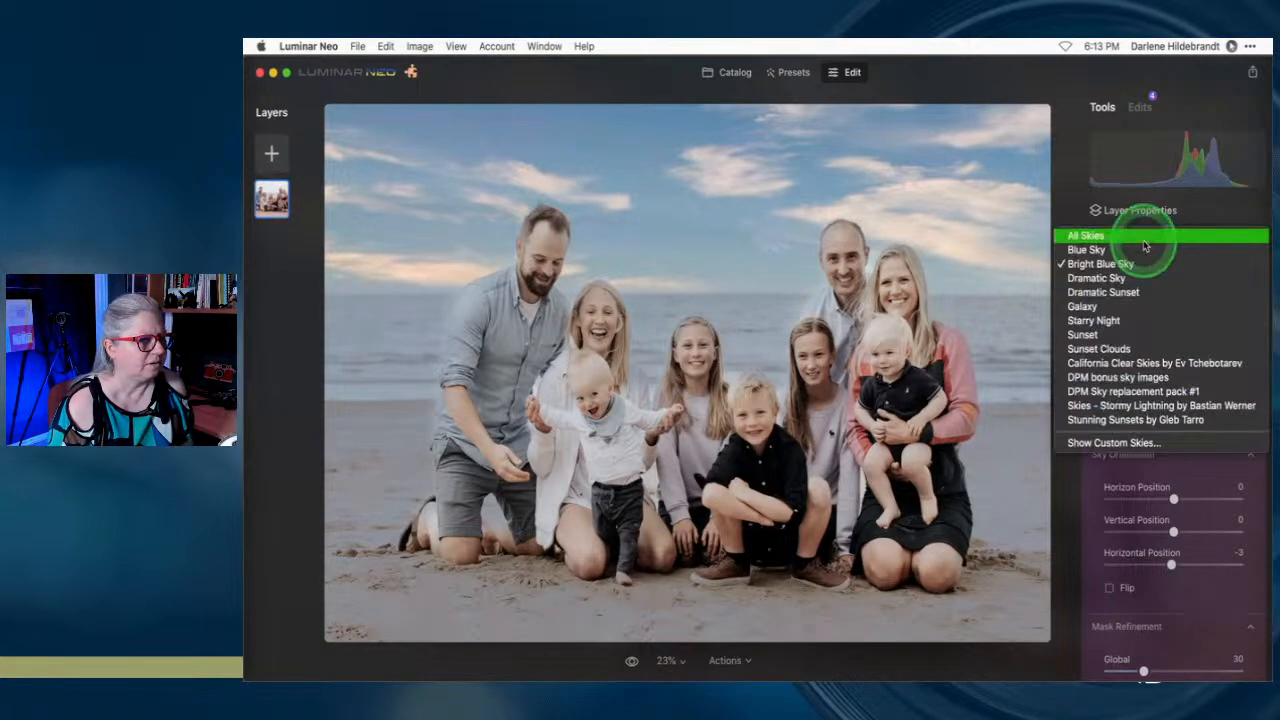
click(1110, 291)
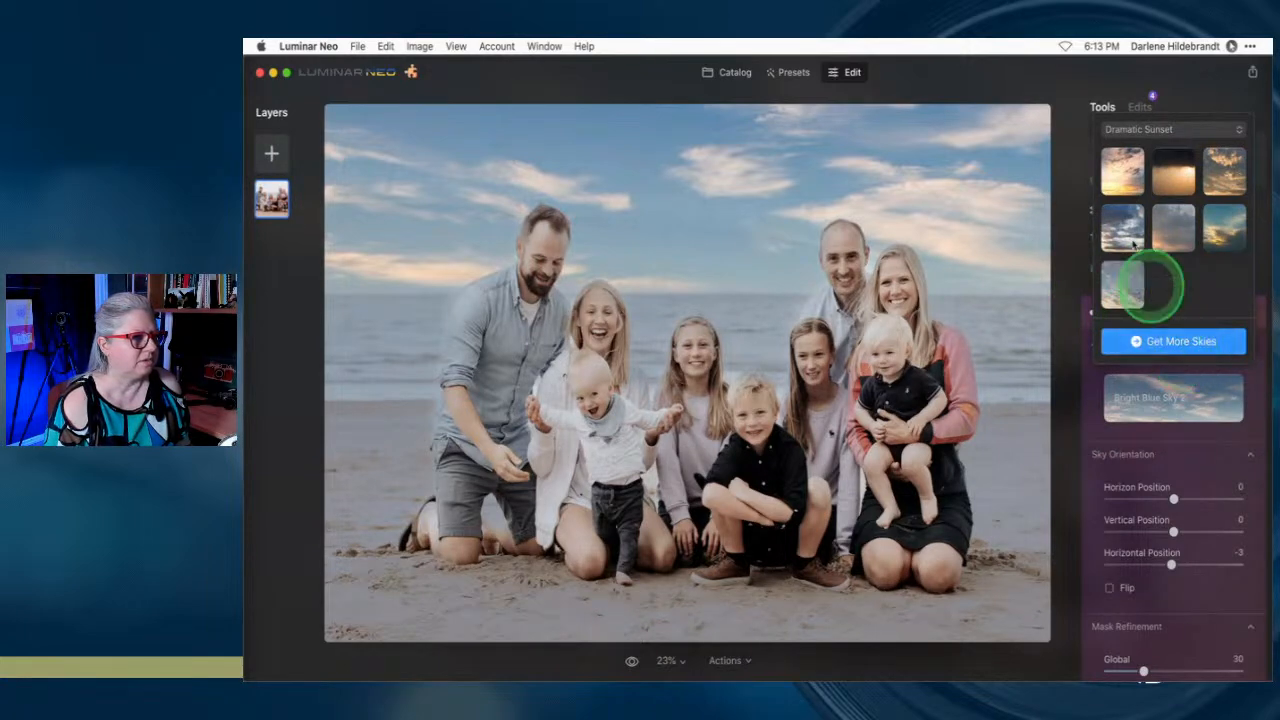
click(1112, 131)
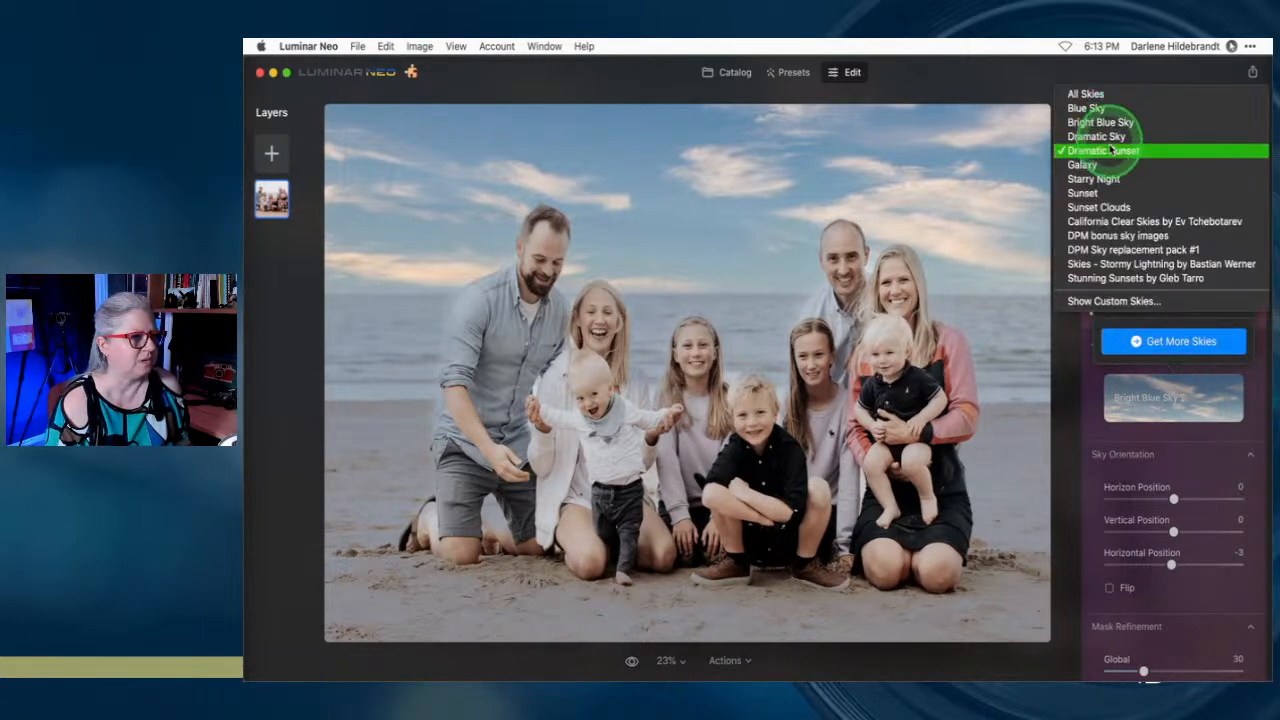
click(1120, 146)
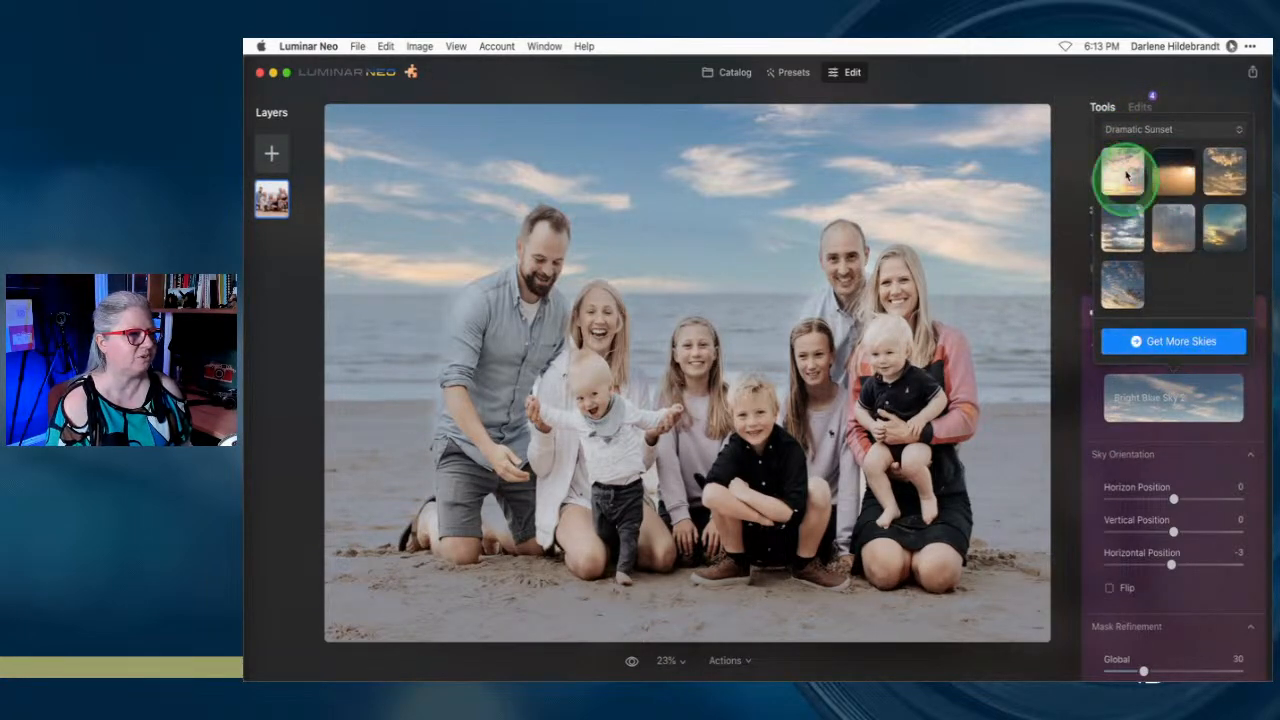
click(1127, 189)
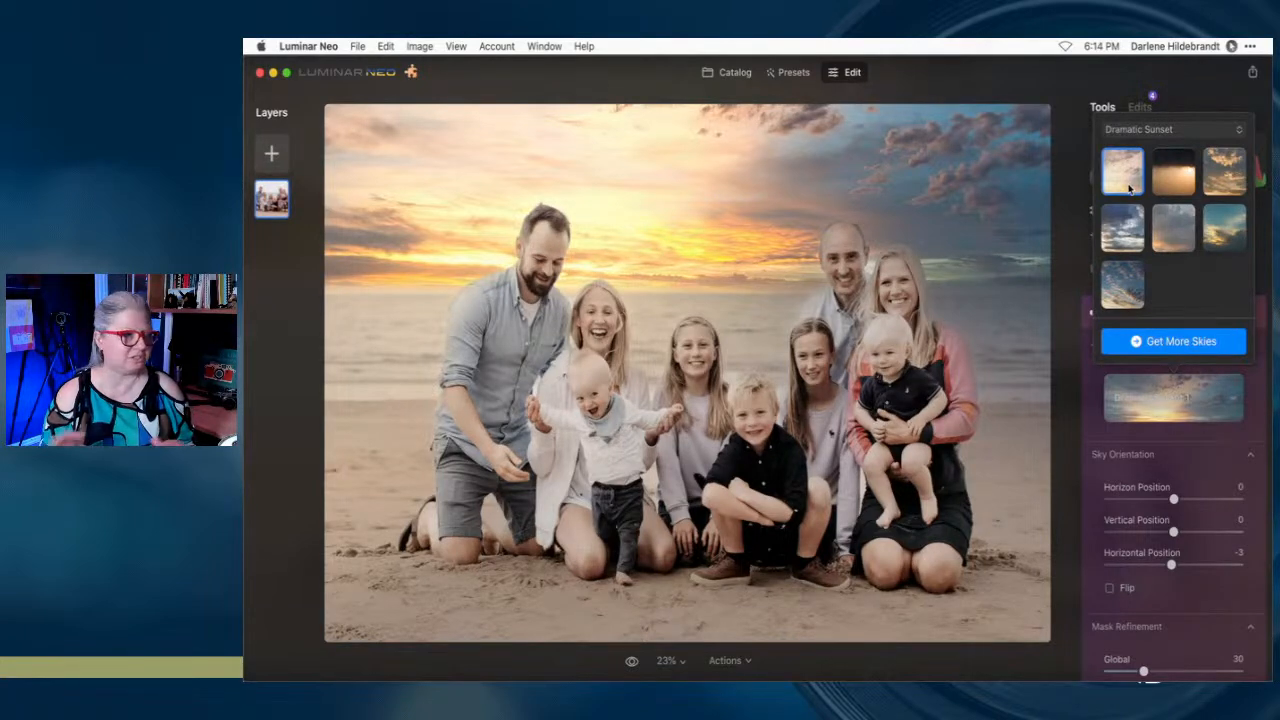
Replace the sky with Sunset 1 from the Sunset collection
click(1143, 128)
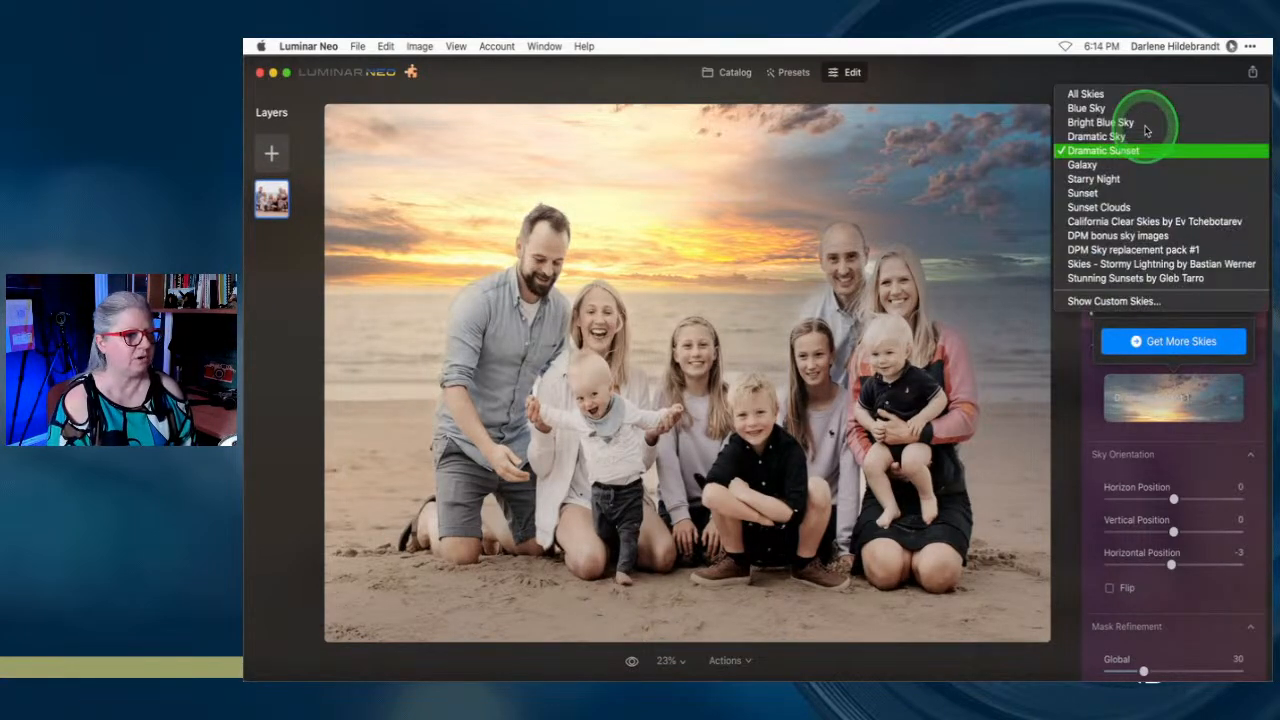
click(1083, 193)
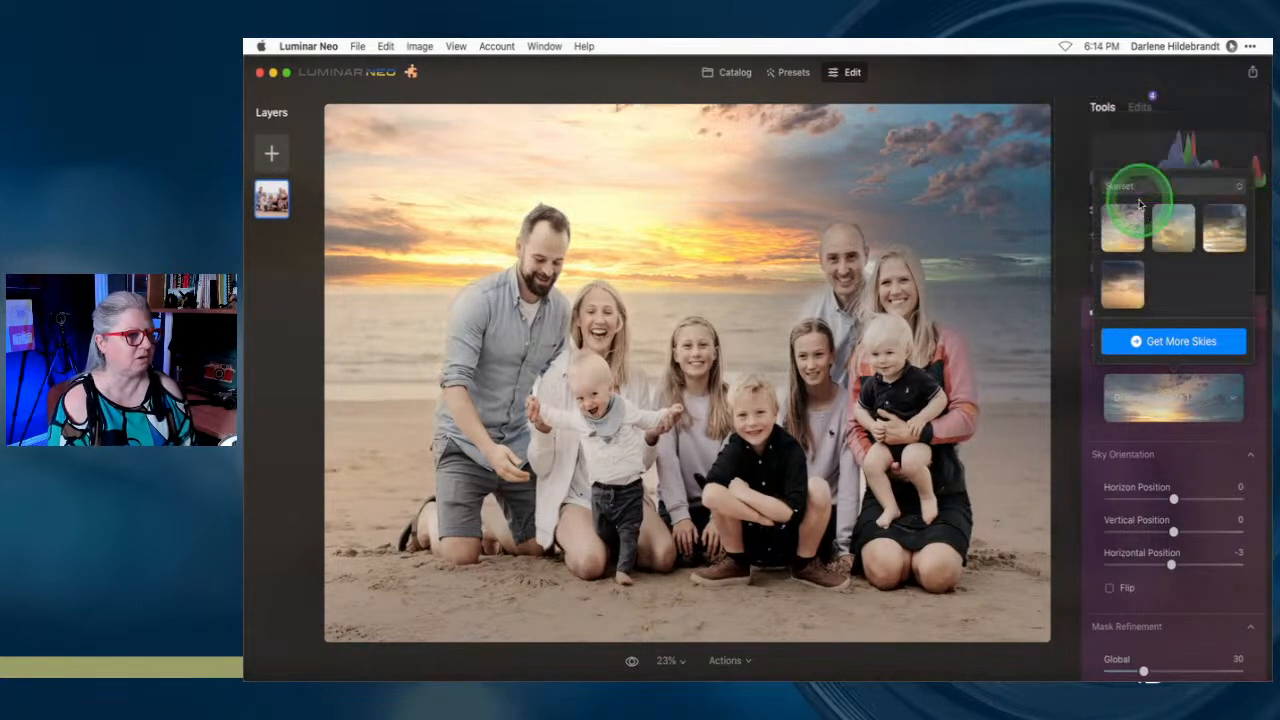
click(1120, 229)
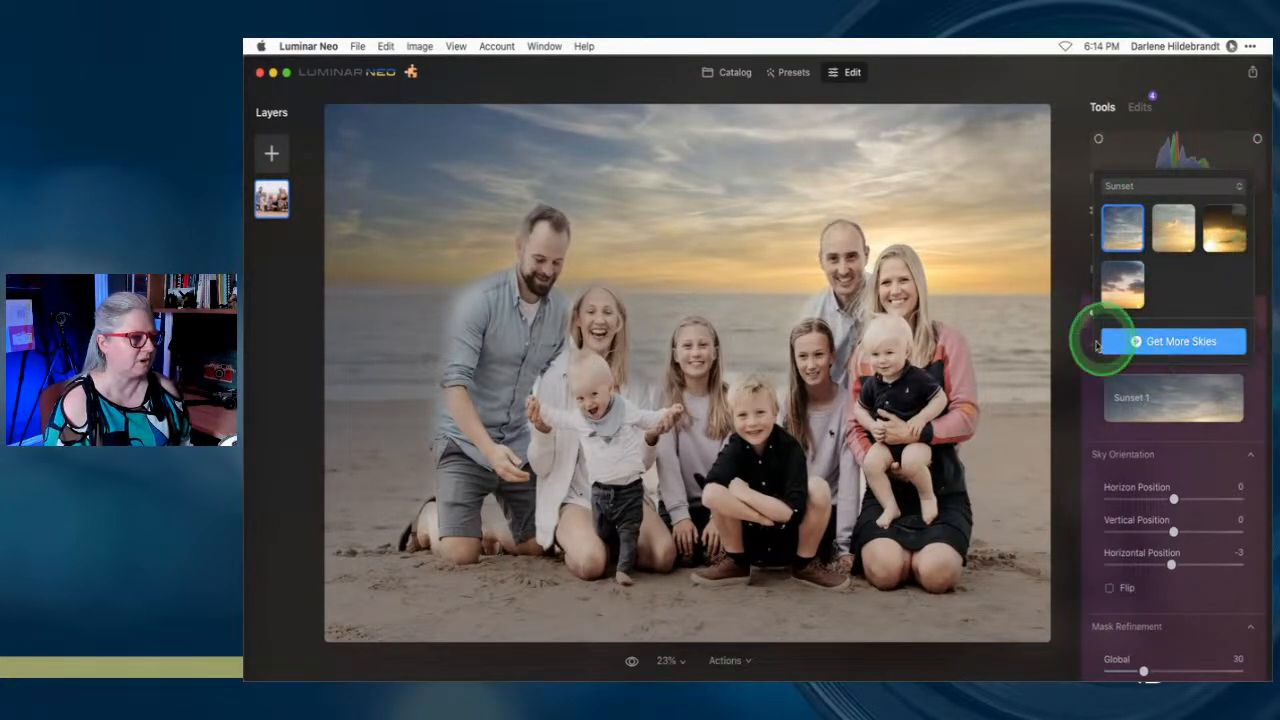
Keep the Sunset 1 sky and flip it horizontally
click(1089, 390)
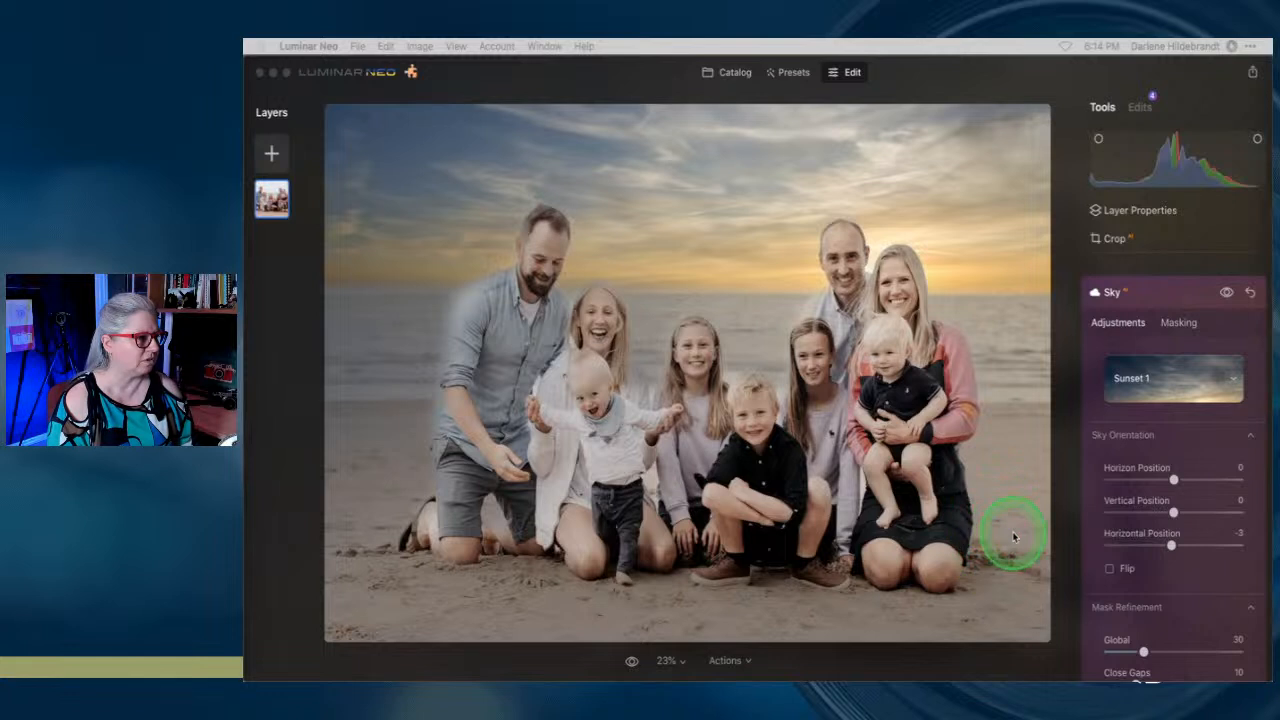
click(1113, 567)
click(1110, 568)
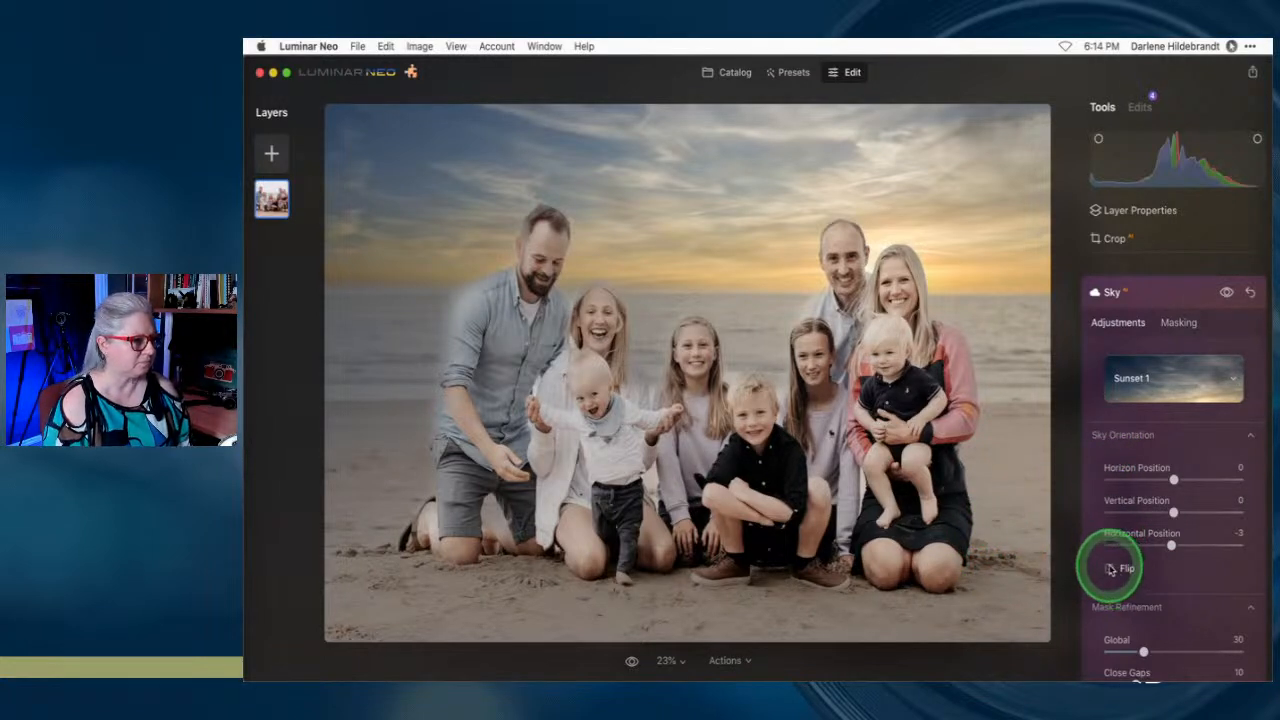
Set the sky's Atmospheric Haze to 91
scroll(1155, 567, down, 5)
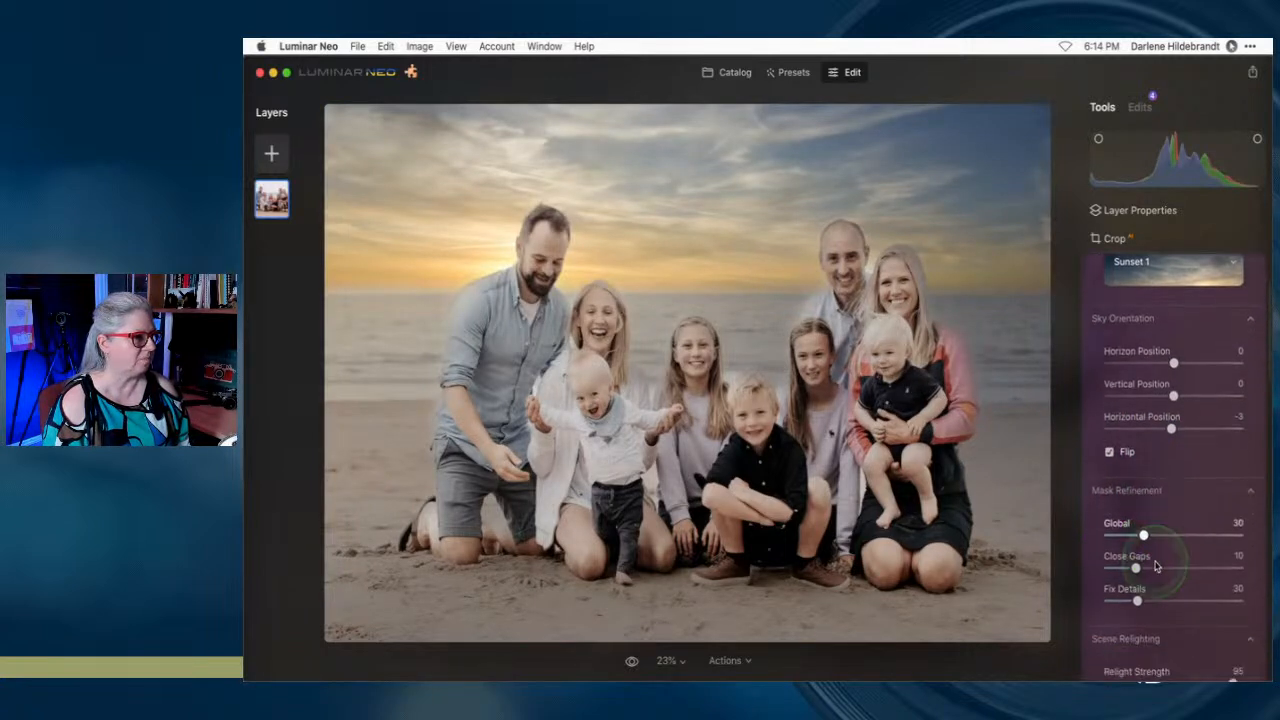
scroll(1155, 567, down, 8)
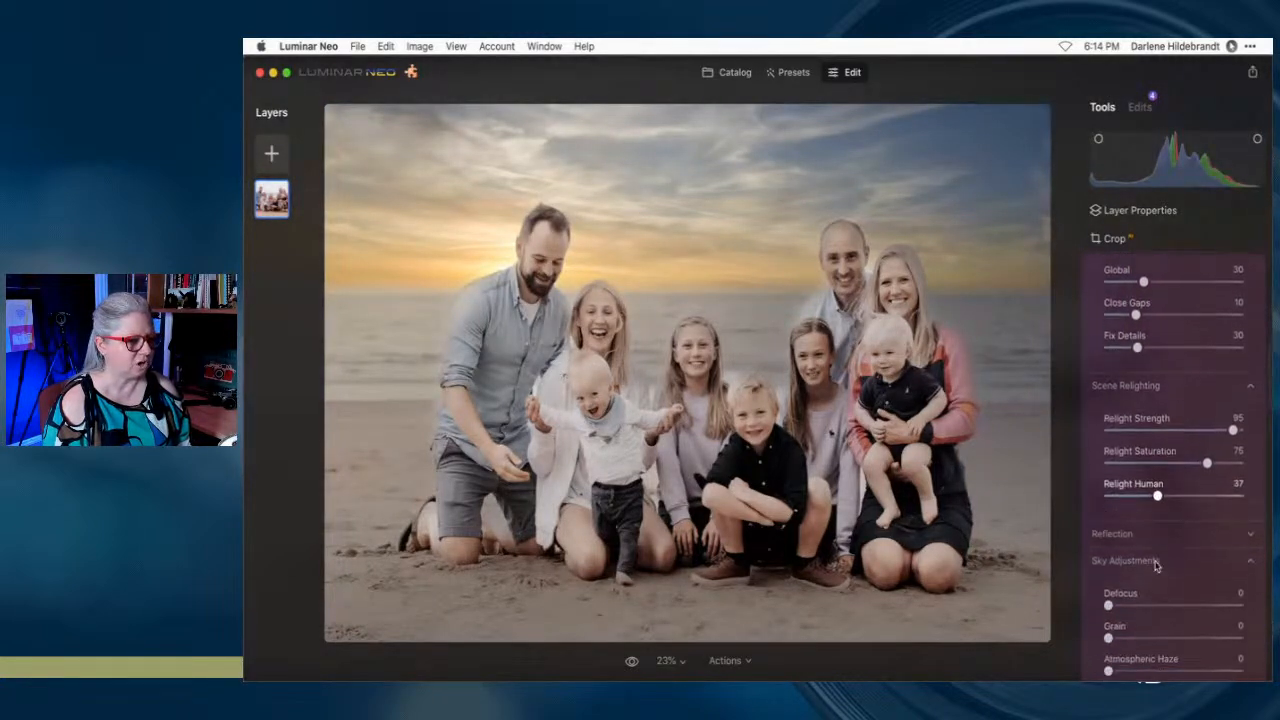
scroll(1156, 567, down, 1)
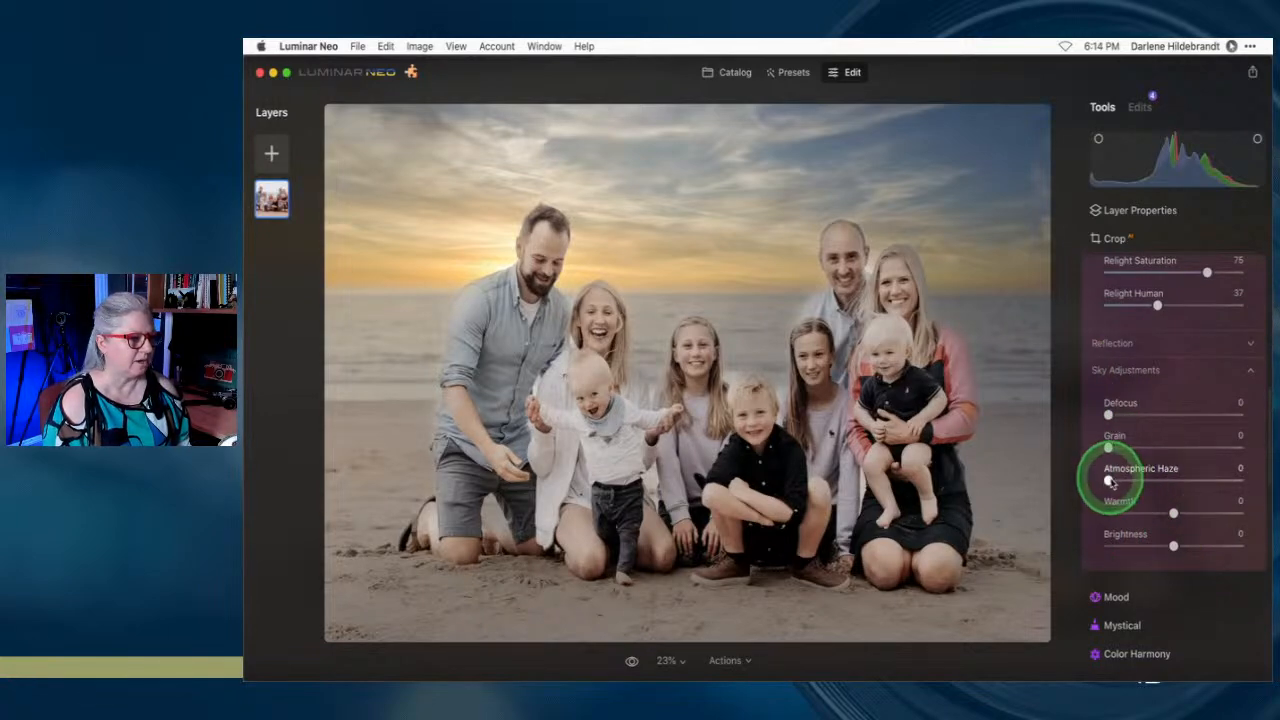
drag(1108, 480, 1232, 479)
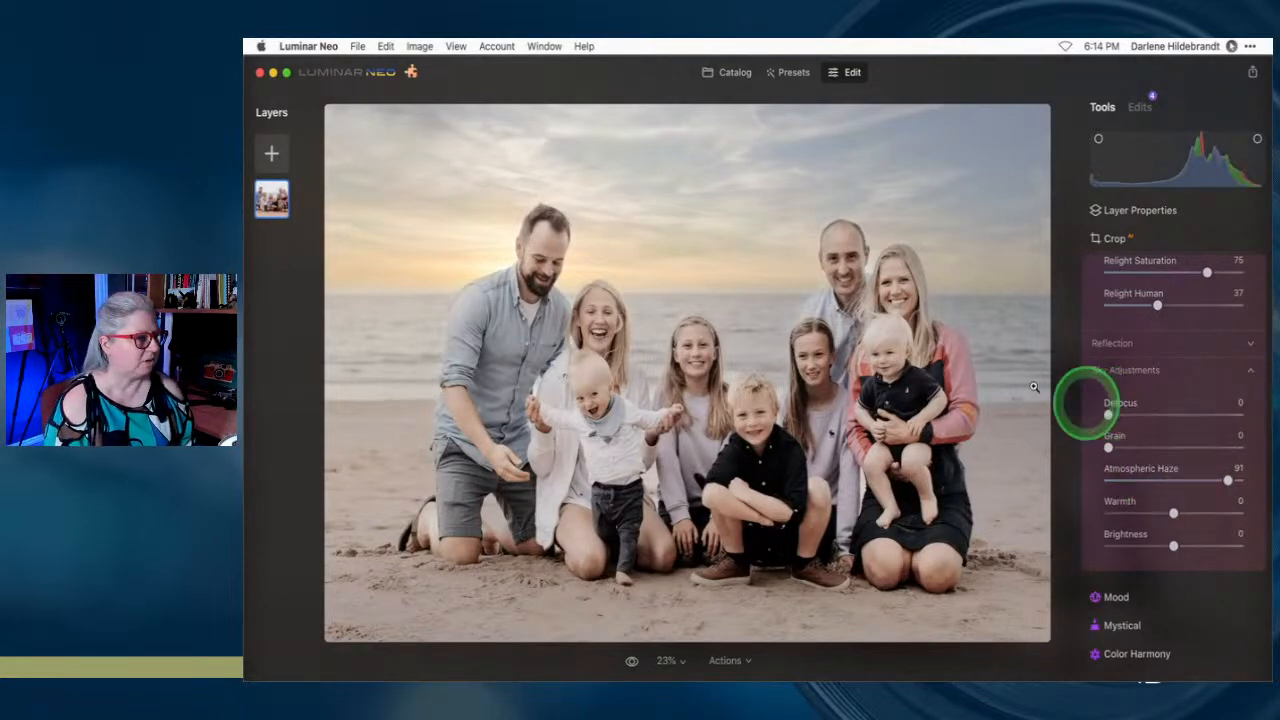
Set the sky's Defocus to 32, checking the softness up close along the horizon
click(741, 308)
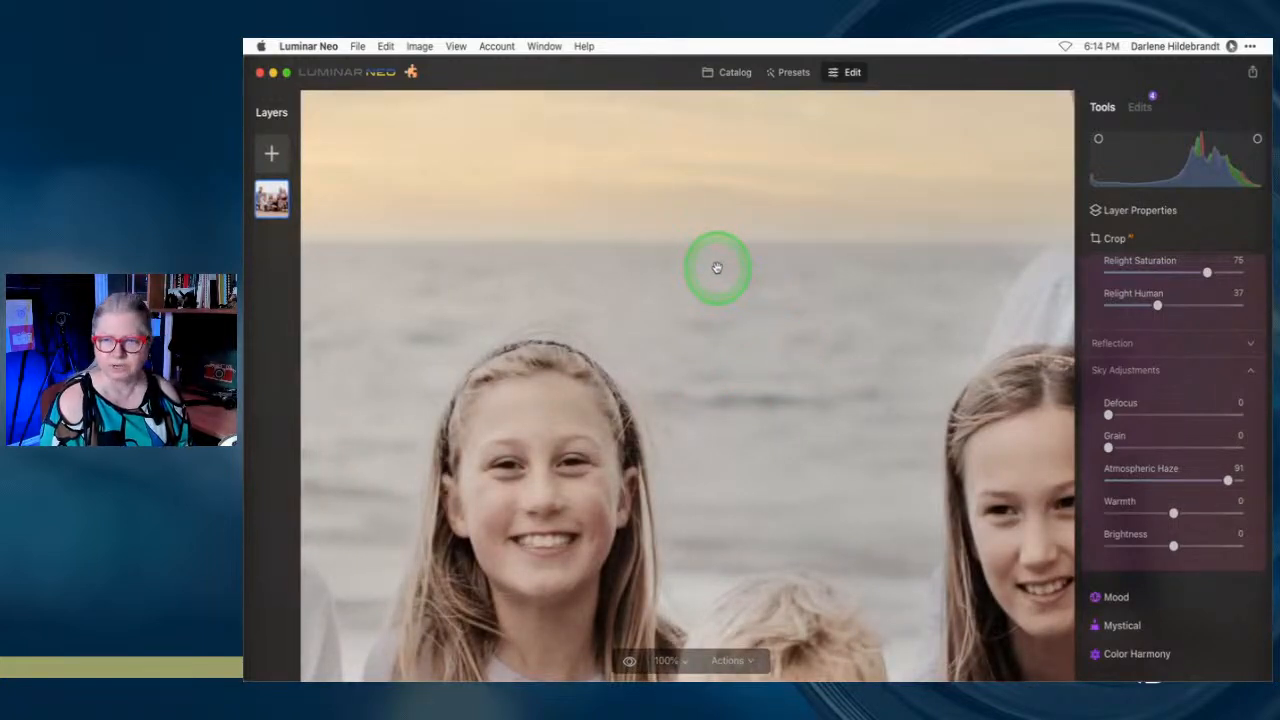
drag(1108, 415, 1133, 418)
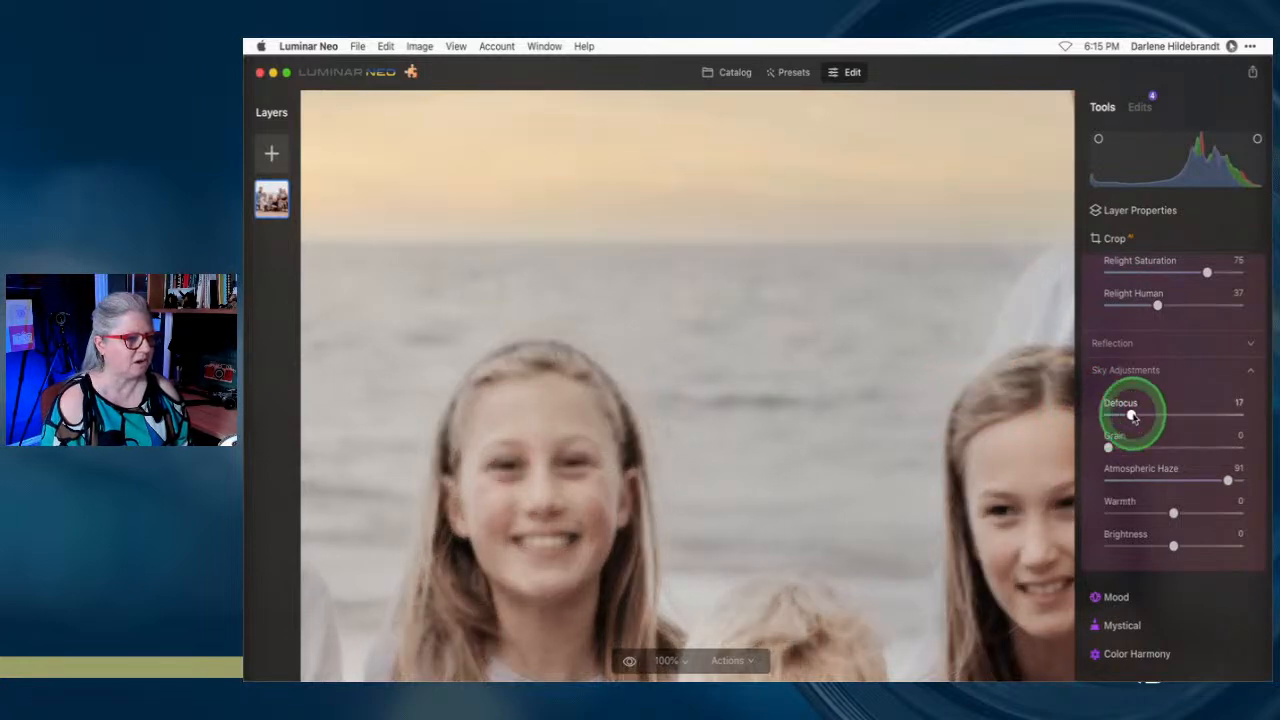
click(754, 380)
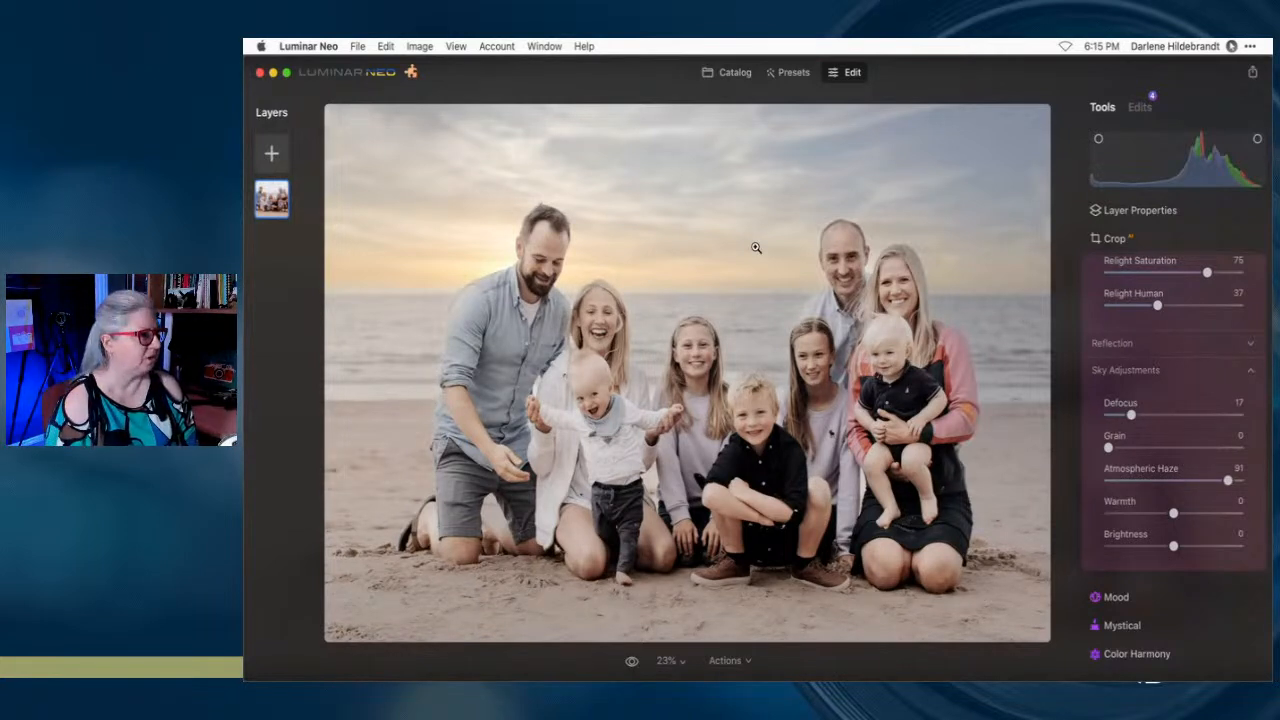
mouse_move(1142, 414)
mouse_down()
mouse_move(1130, 414)
mouse_move(1146, 414)
mouse_up()
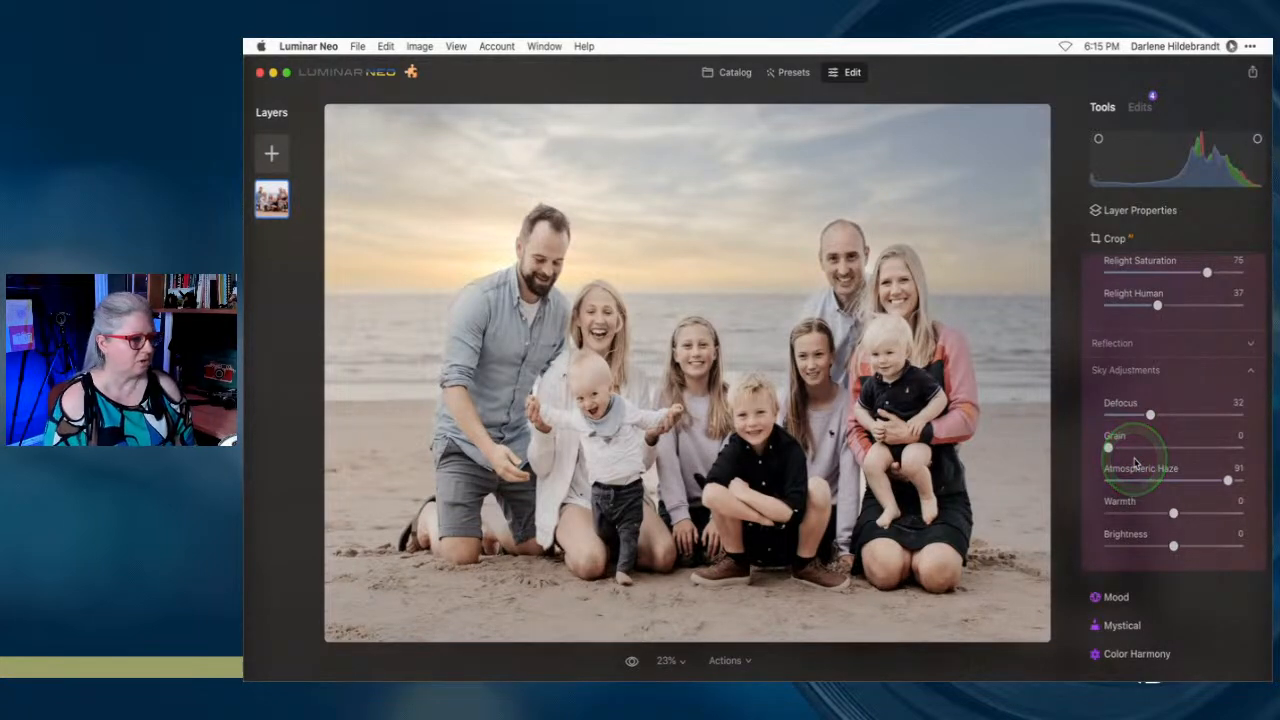
Set the sky's Warmth to -35, Brightness to 32 and Atmospheric Haze to 84
drag(1173, 513, 1150, 525)
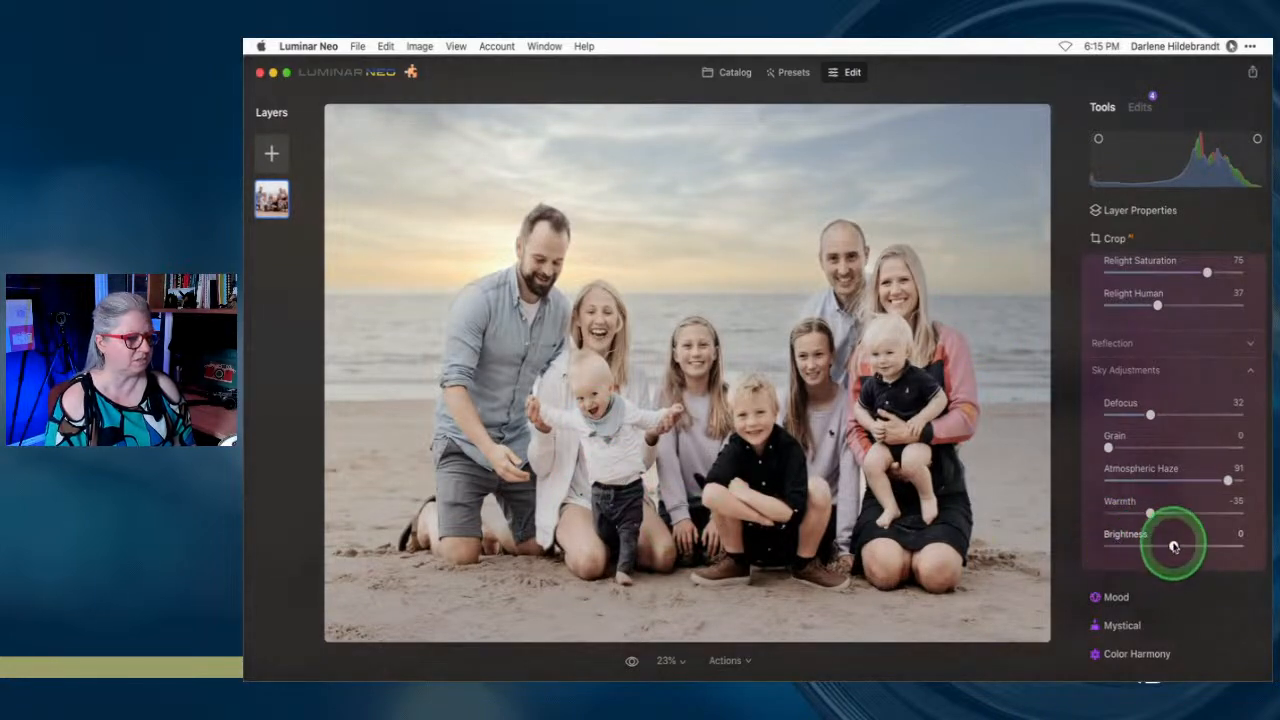
mouse_move(1174, 547)
mouse_down()
mouse_move(1203, 540)
mouse_move(1163, 547)
mouse_move(1194, 546)
mouse_up()
drag(1228, 481, 1217, 482)
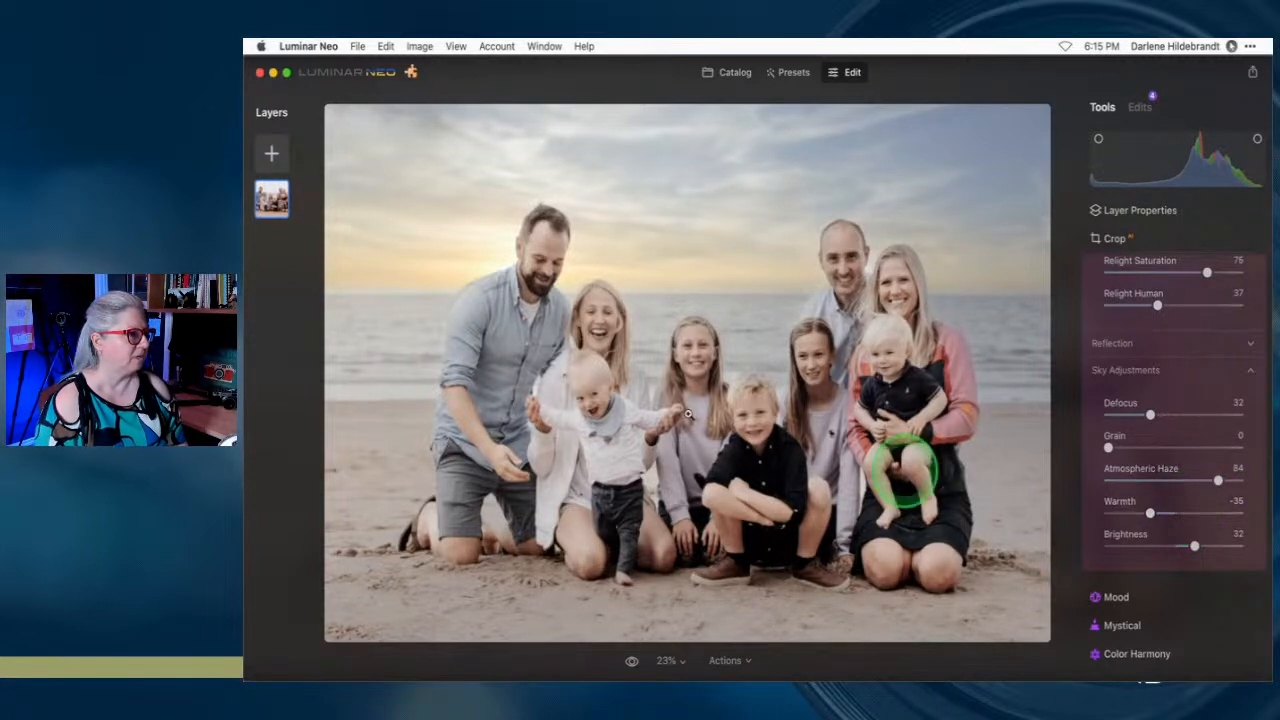
Set the sky's Horizontal Position to 0 and Vertical Position to -2, and close the Sky tool
scroll(1140, 435, up, 7)
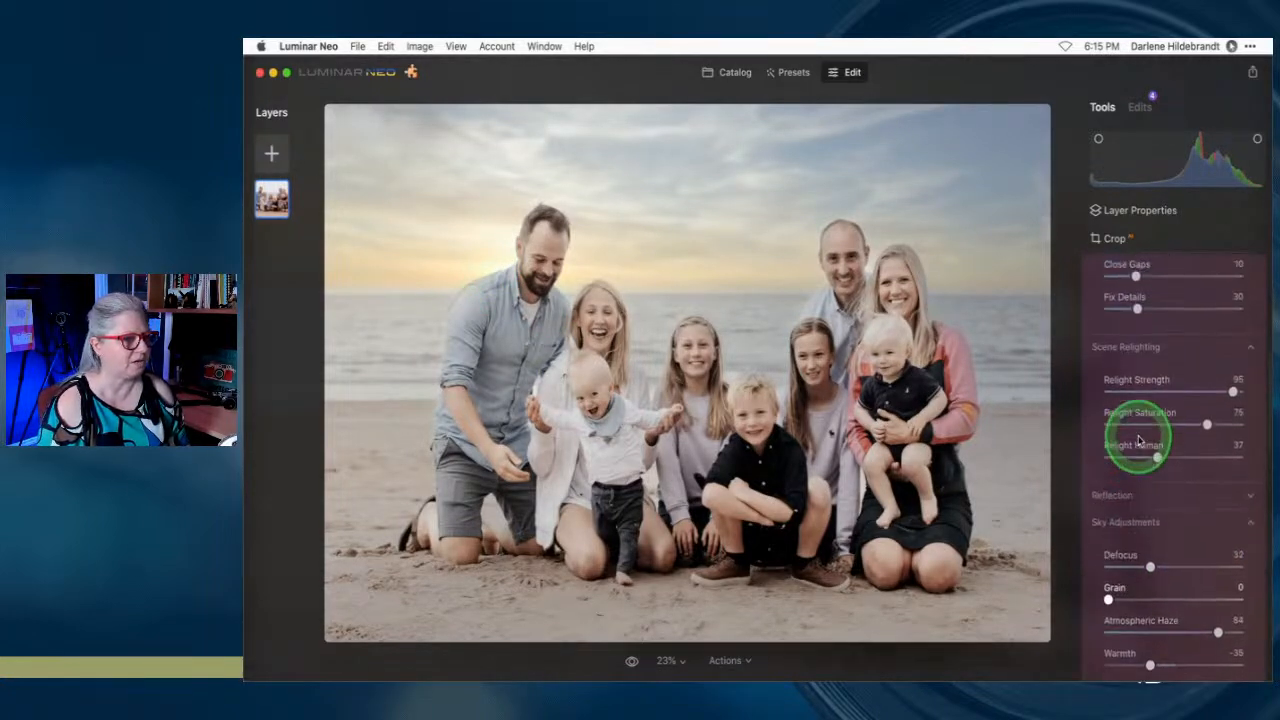
scroll(1140, 438, up, 3)
drag(1171, 400, 1172, 370)
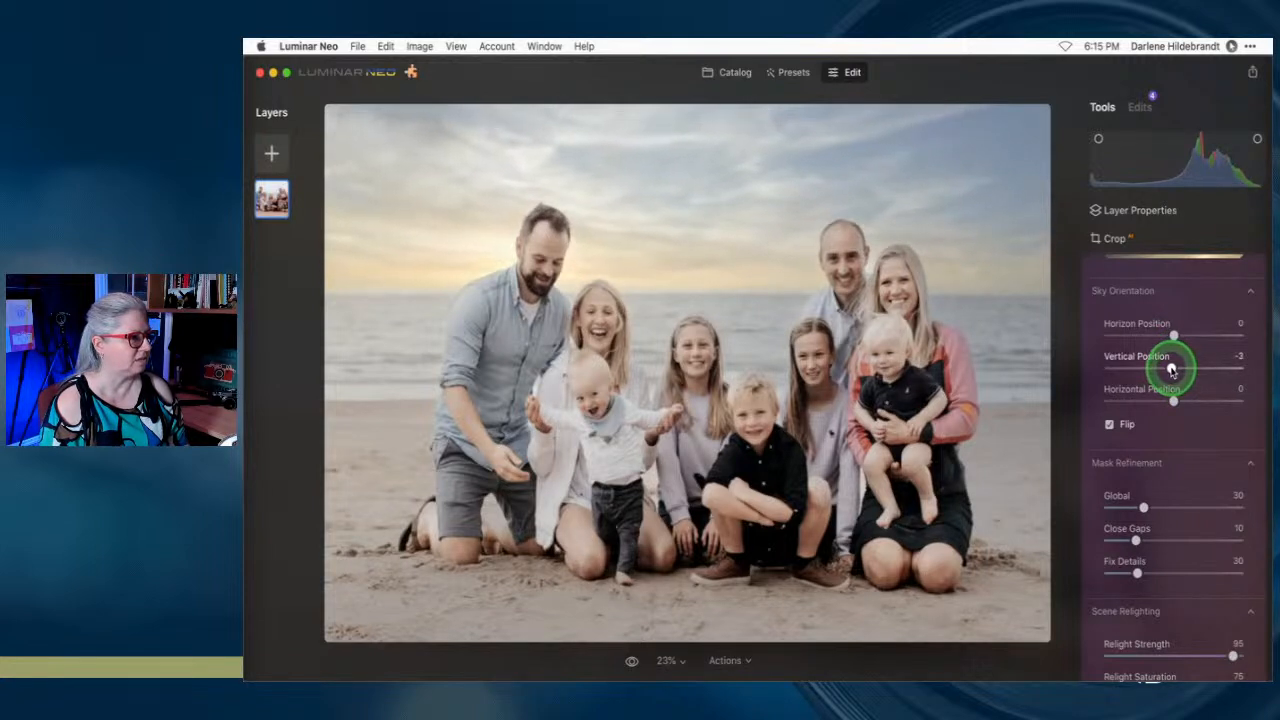
drag(1169, 370, 1174, 372)
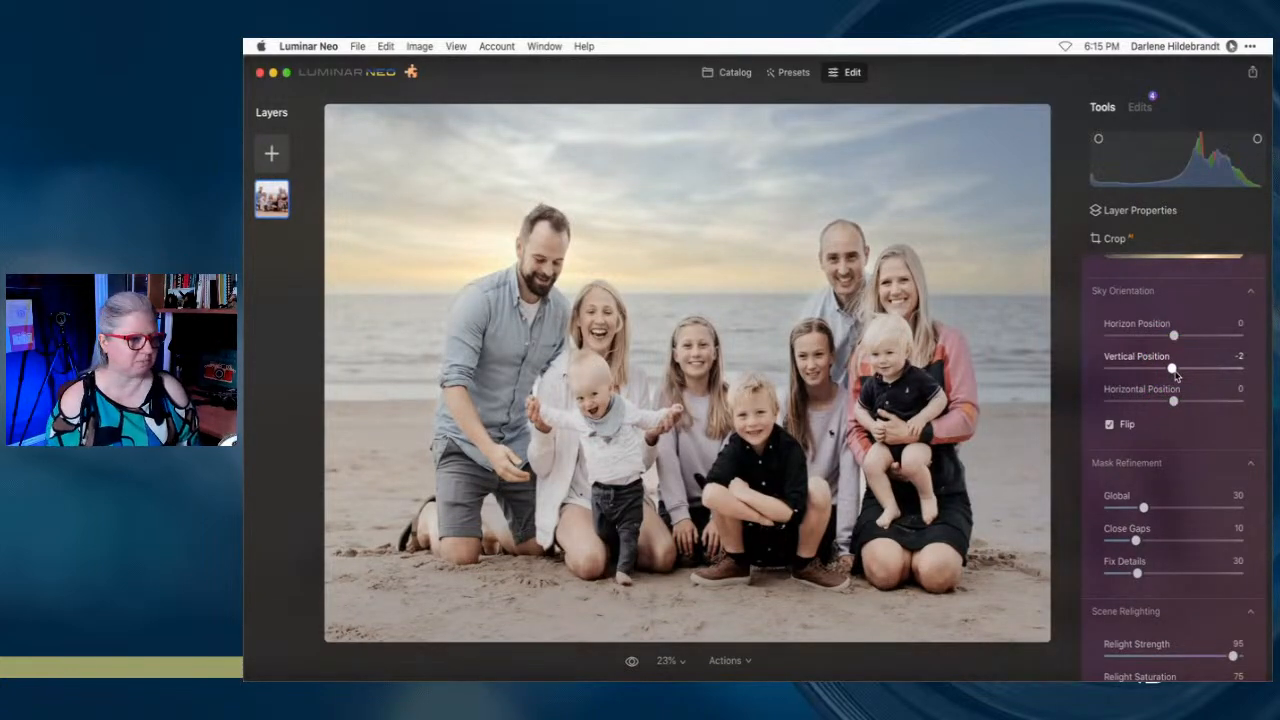
scroll(1175, 375, up, 4)
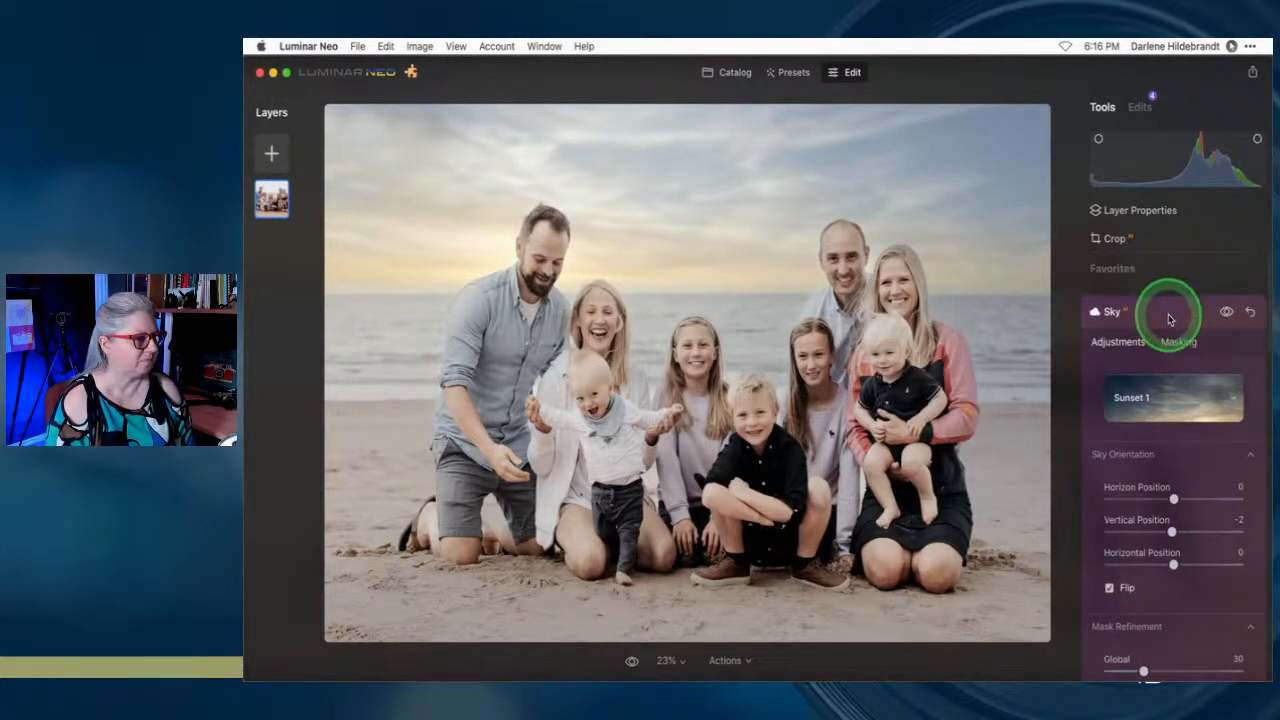
click(1172, 320)
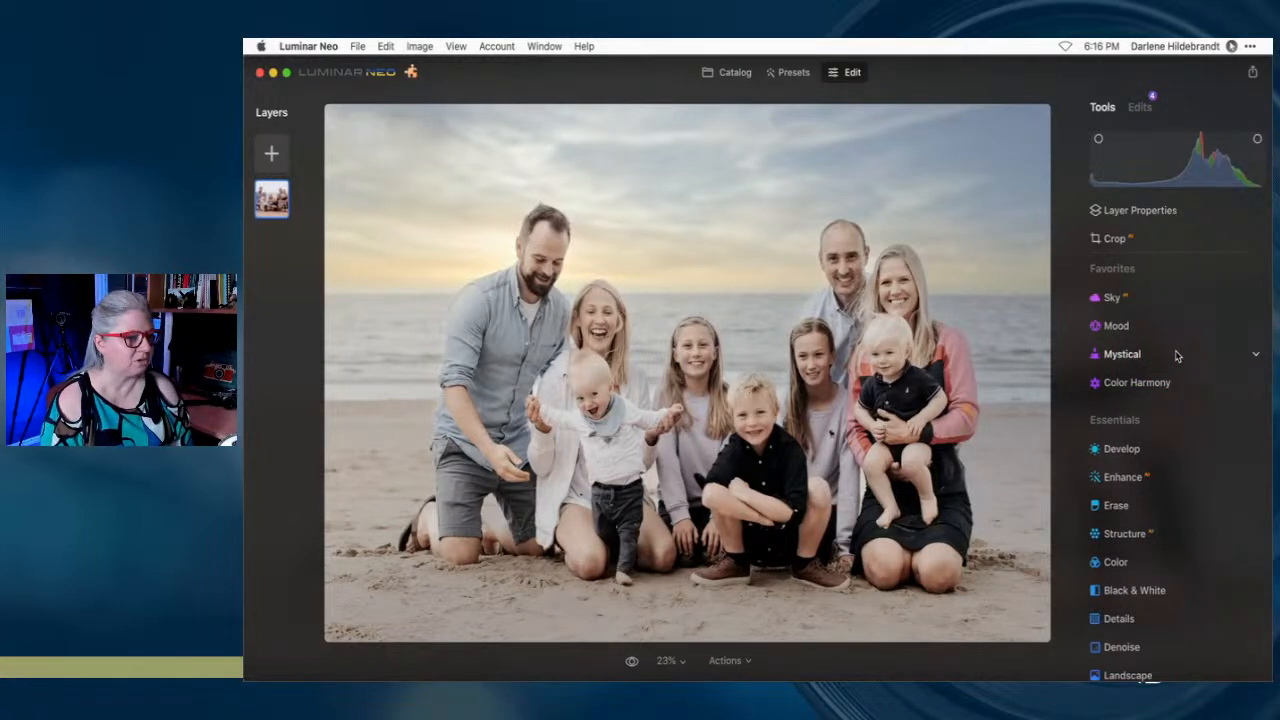
Add Sunrays with an Amount of 45 and place the sun center over the bearded man's face
scroll(1176, 356, down, 10)
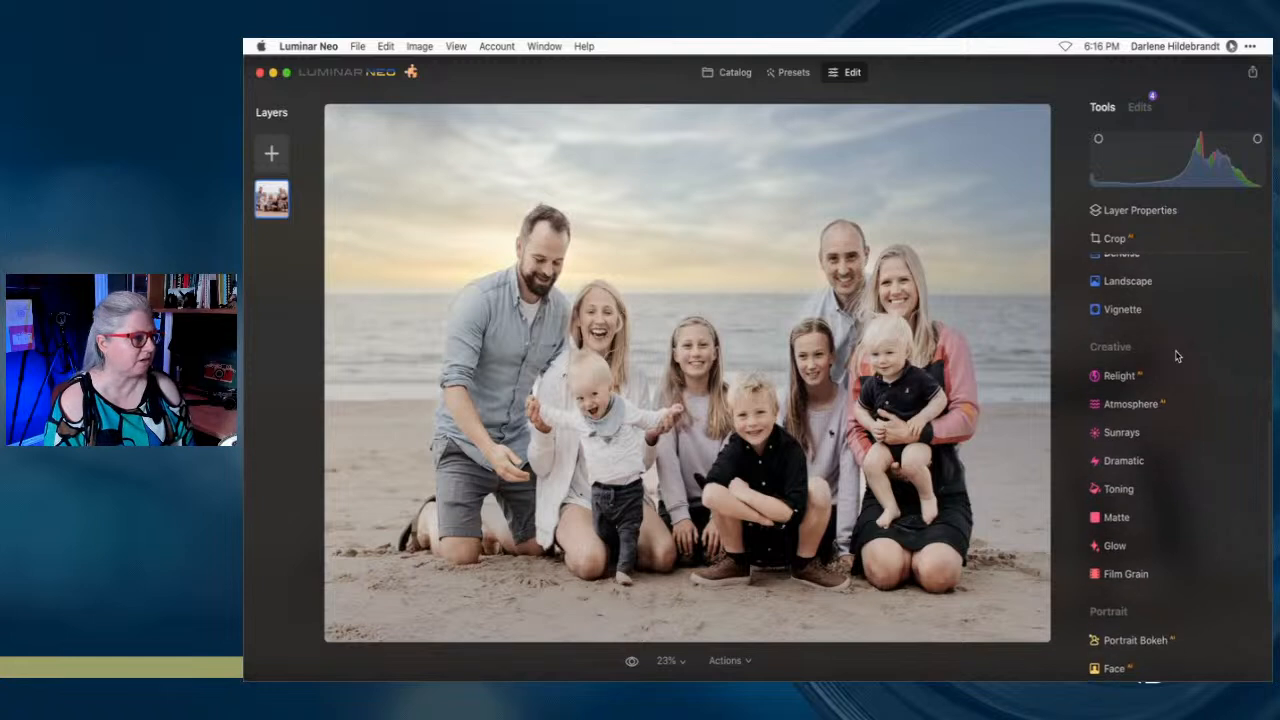
scroll(1176, 356, down, 2)
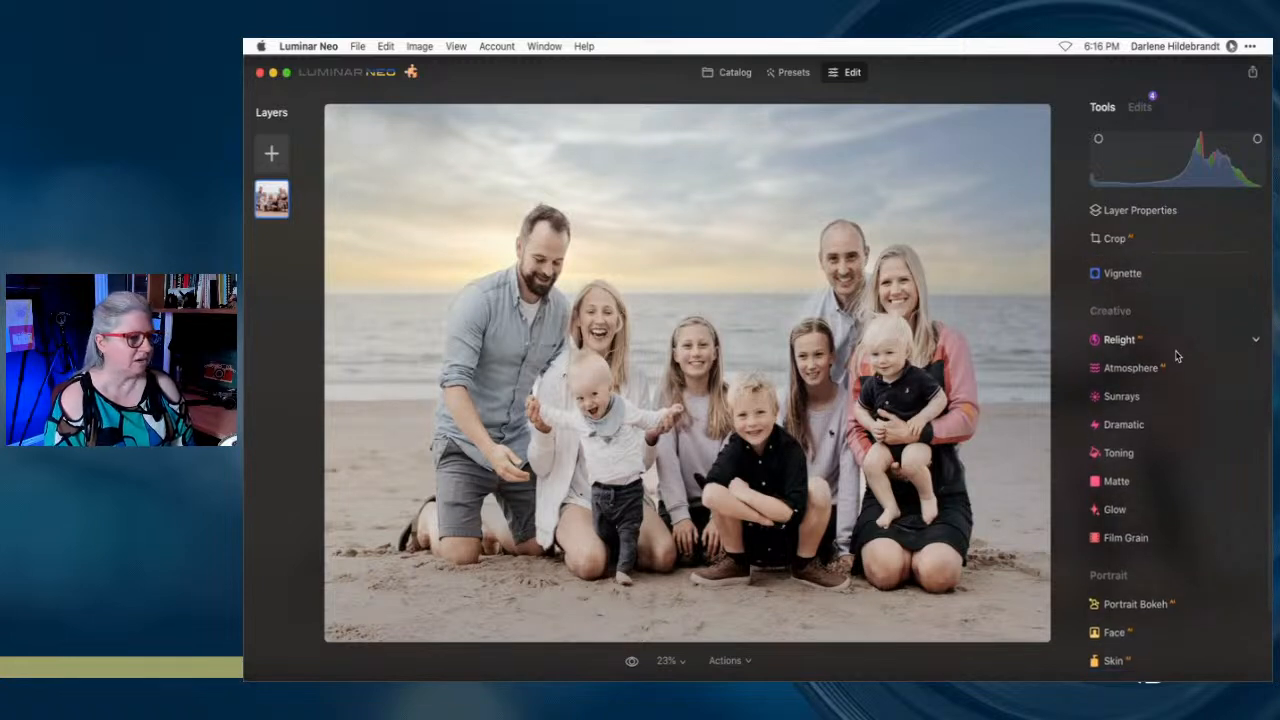
click(1121, 397)
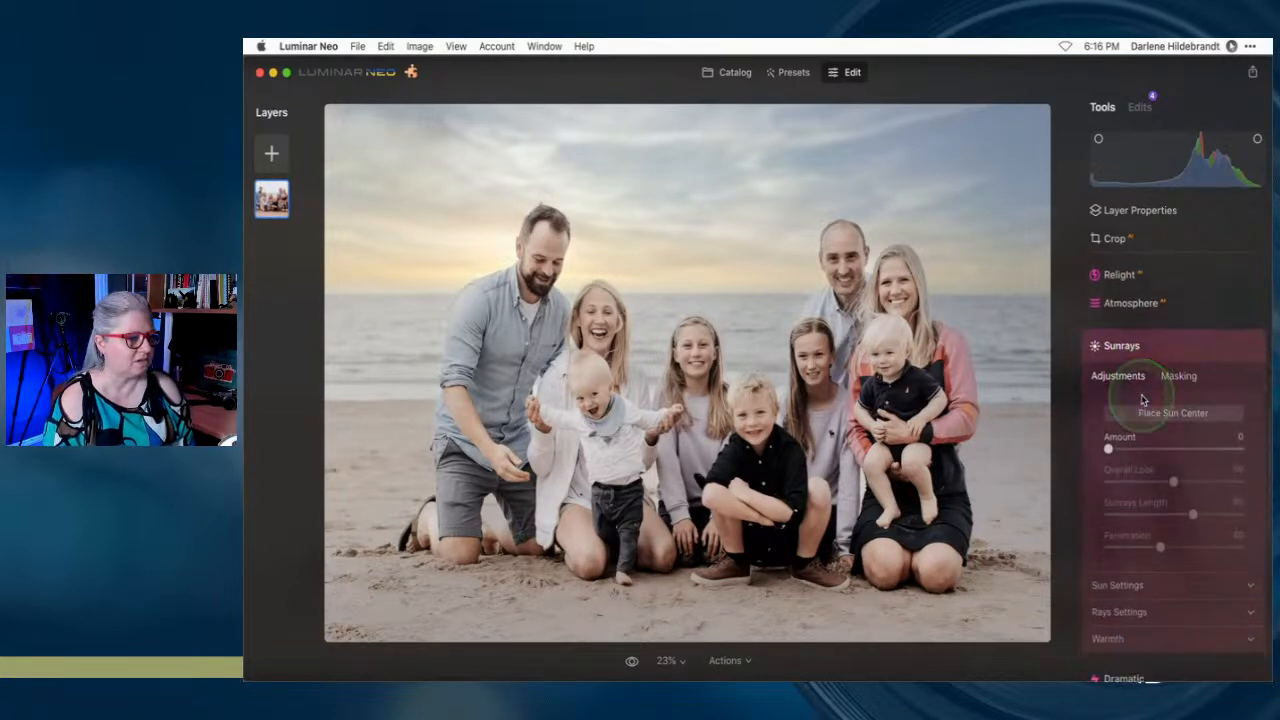
drag(1140, 424, 1167, 421)
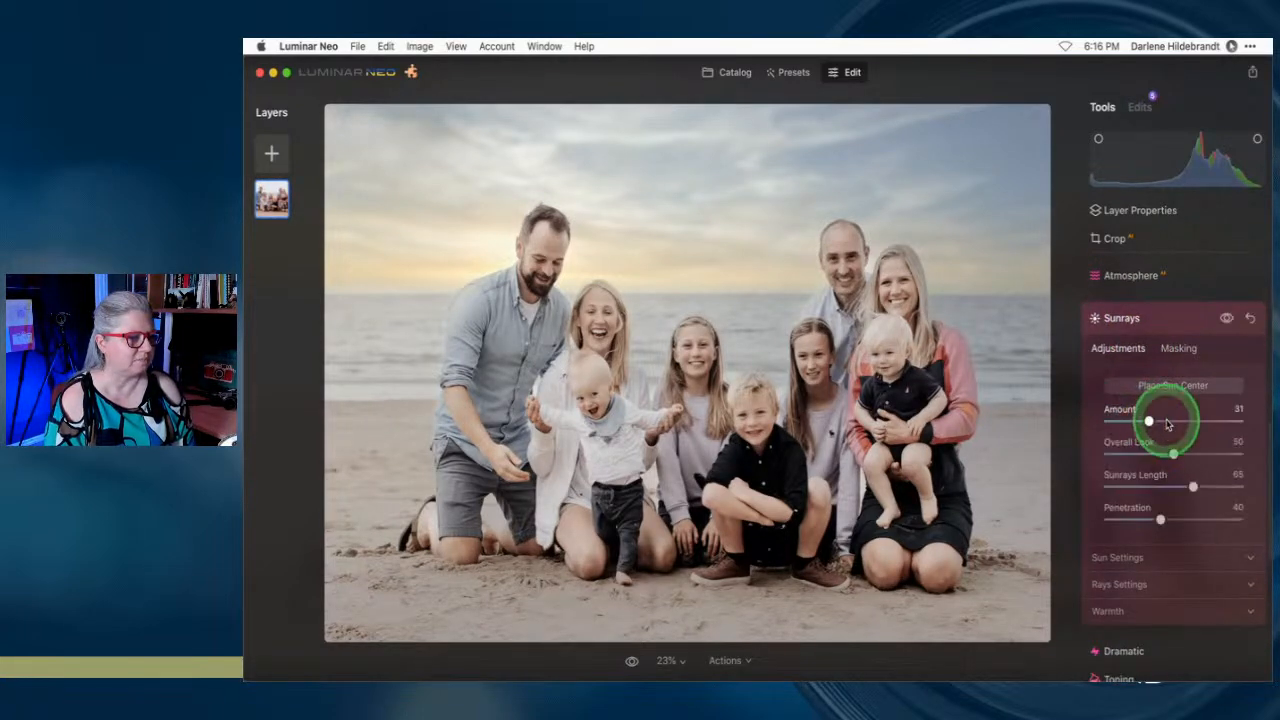
click(1177, 388)
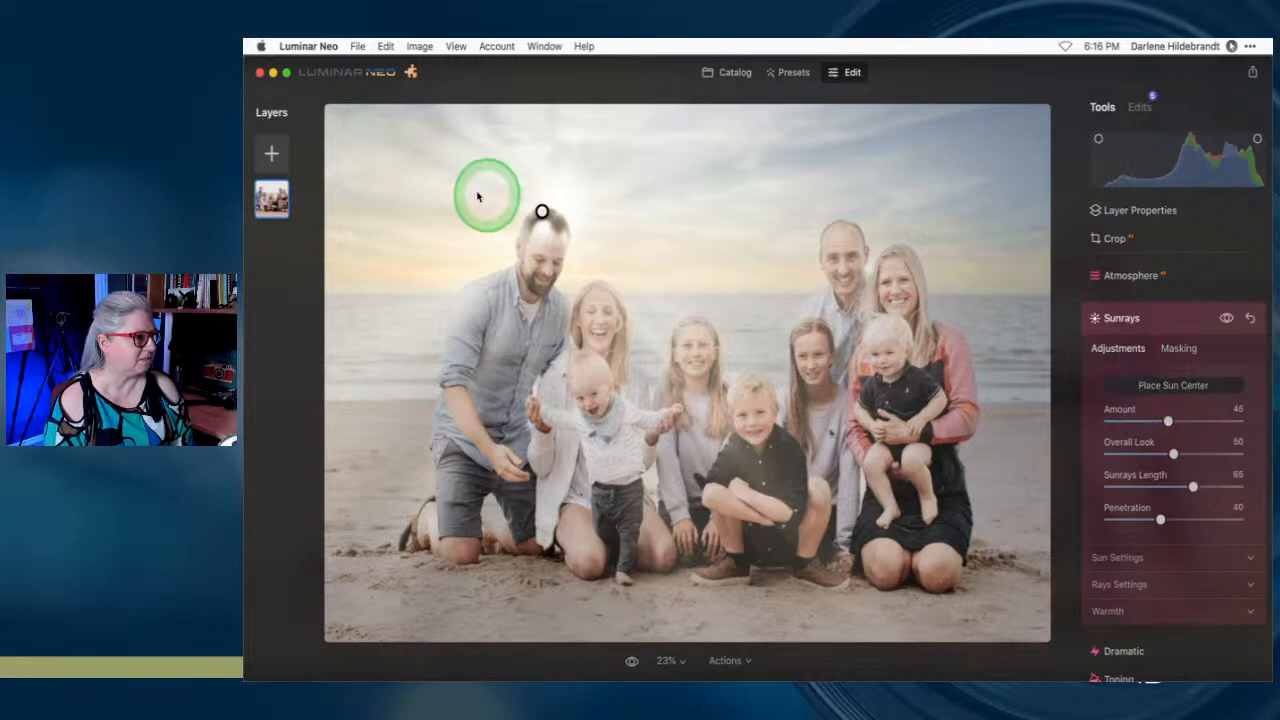
drag(540, 212, 534, 261)
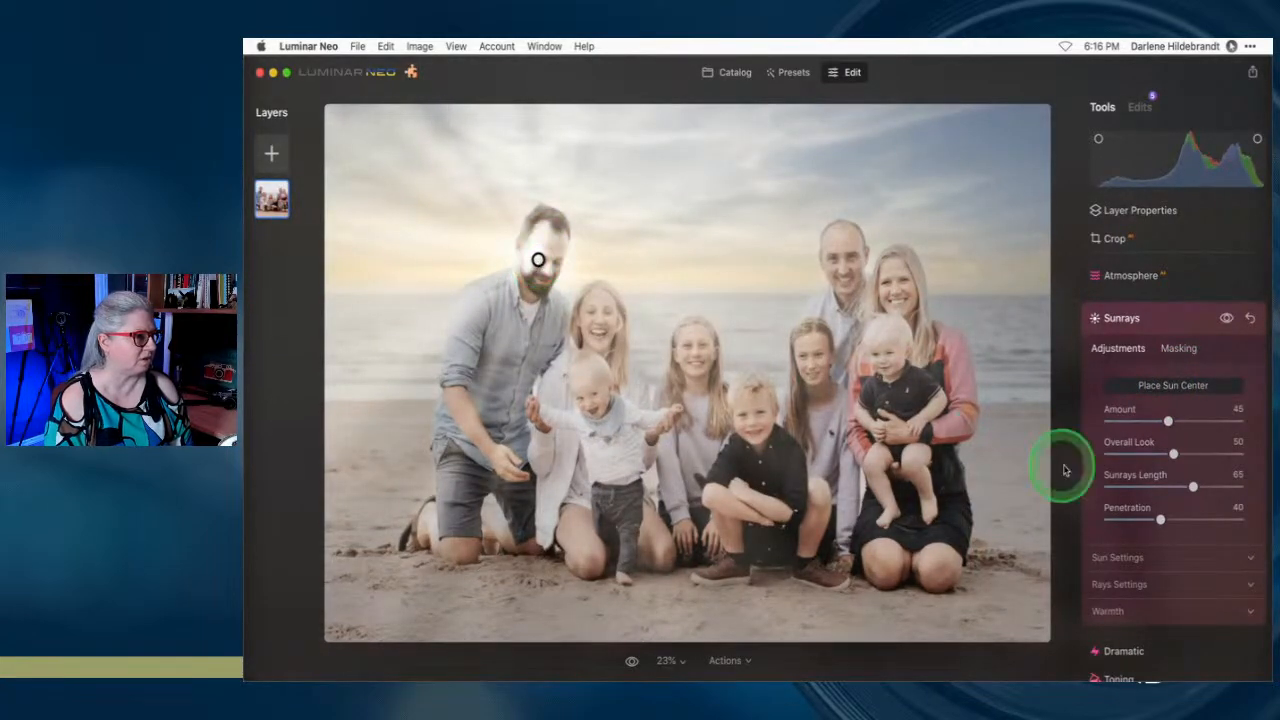
click(1188, 389)
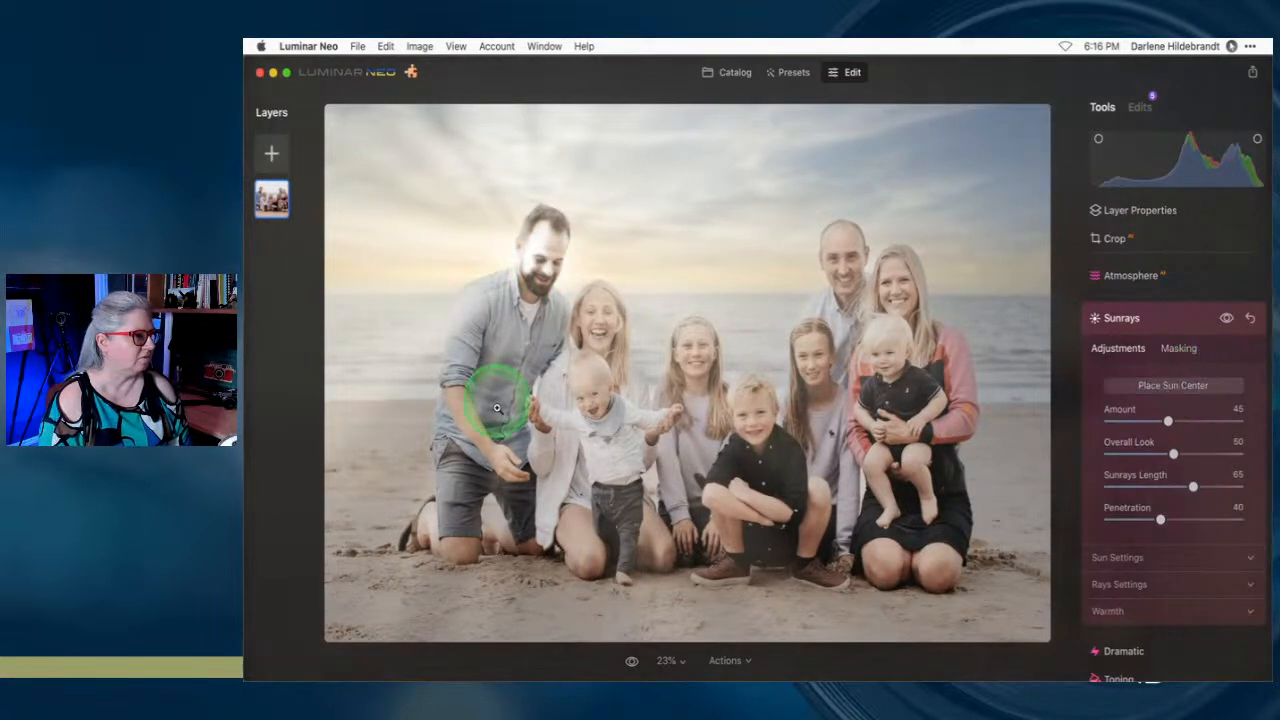
Set the Sunrays Sun Radius to 21 and Sun Glow Radius to 35
click(1100, 585)
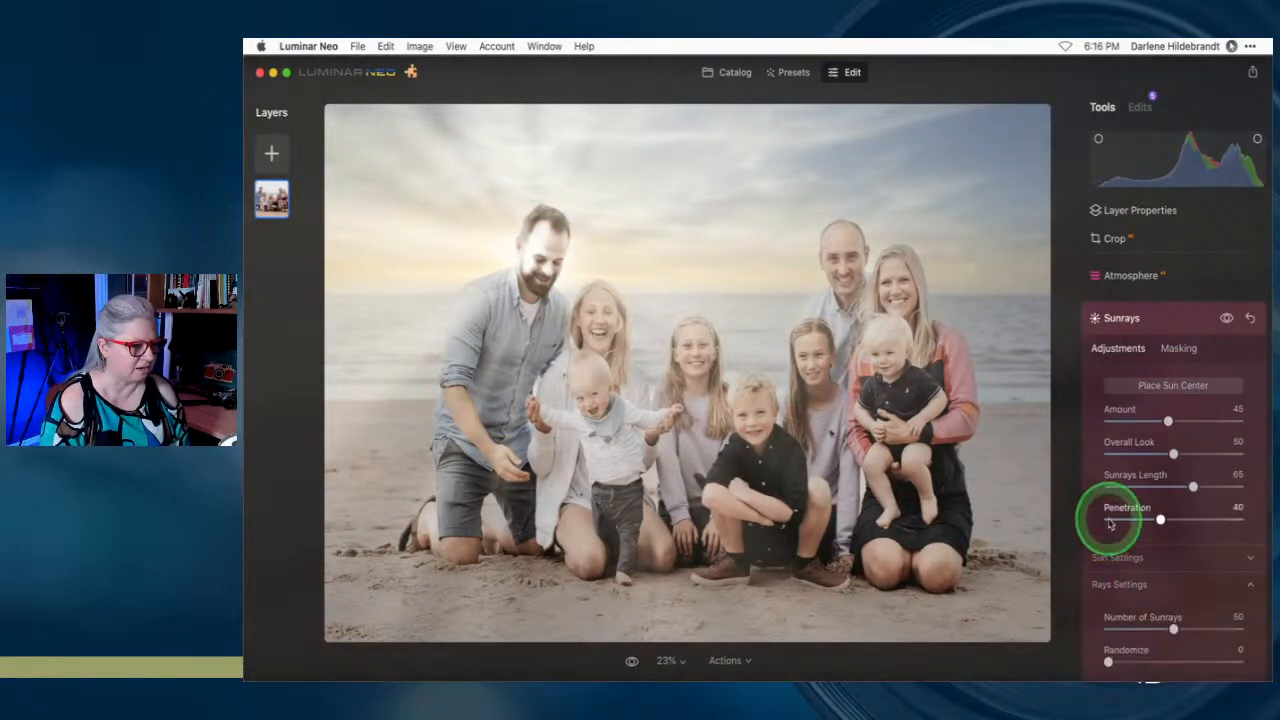
scroll(1108, 520, down, 2)
click(1106, 520)
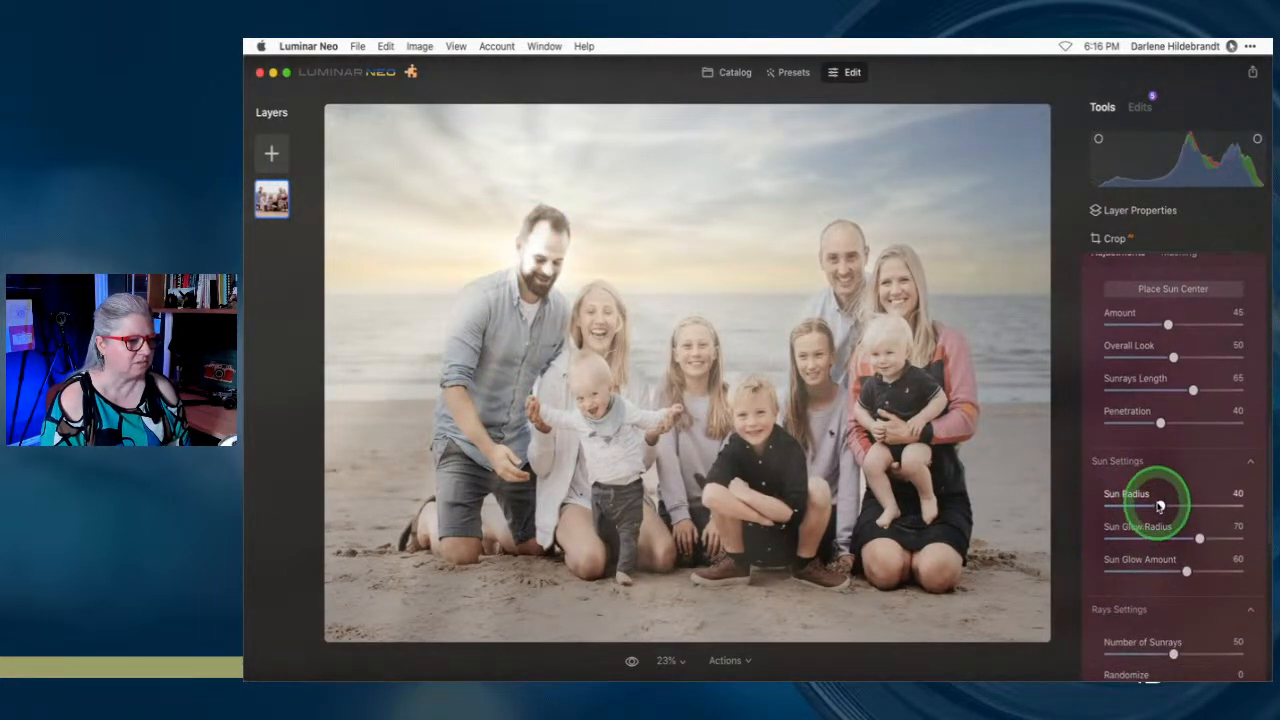
drag(1159, 506, 1135, 506)
drag(1192, 539, 1153, 539)
Move the sun center to the bearded man's shoulder and set the Sunrays Overall Look to 87
click(1159, 296)
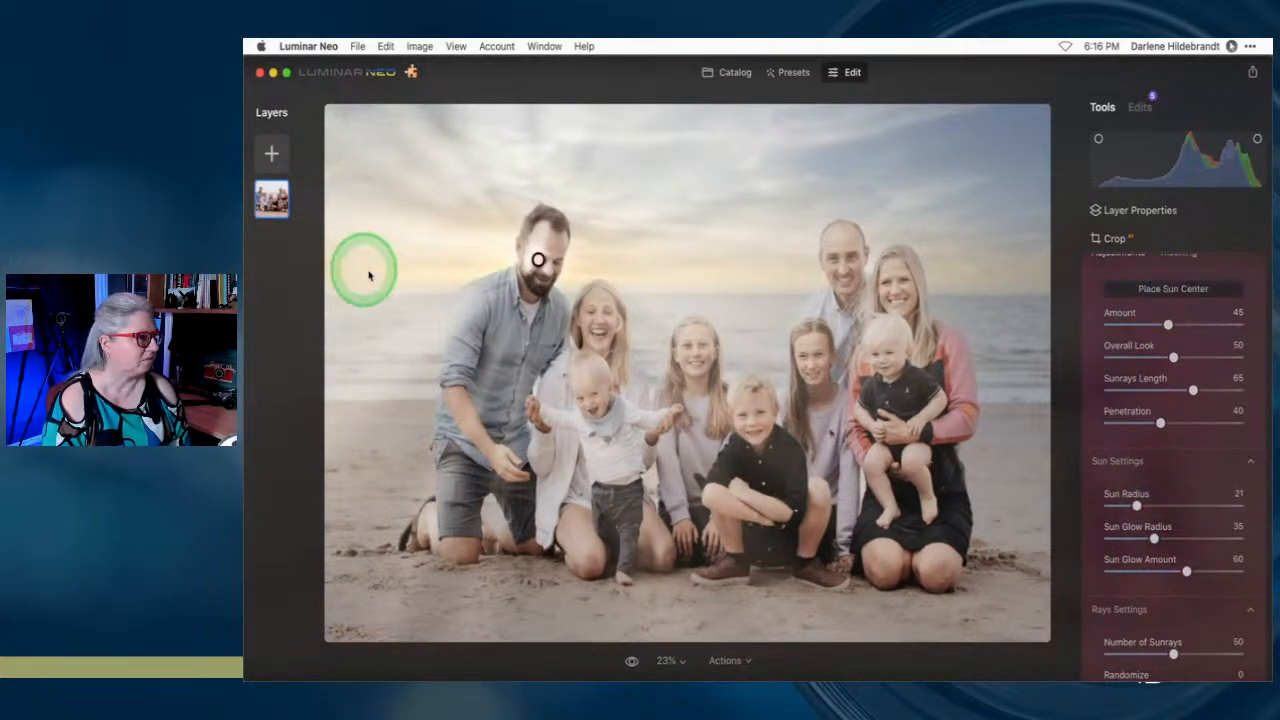
click(521, 274)
mouse_move(521, 274)
mouse_down()
mouse_move(434, 320)
mouse_move(497, 233)
mouse_move(497, 209)
mouse_move(543, 223)
mouse_move(533, 293)
mouse_move(509, 283)
mouse_up()
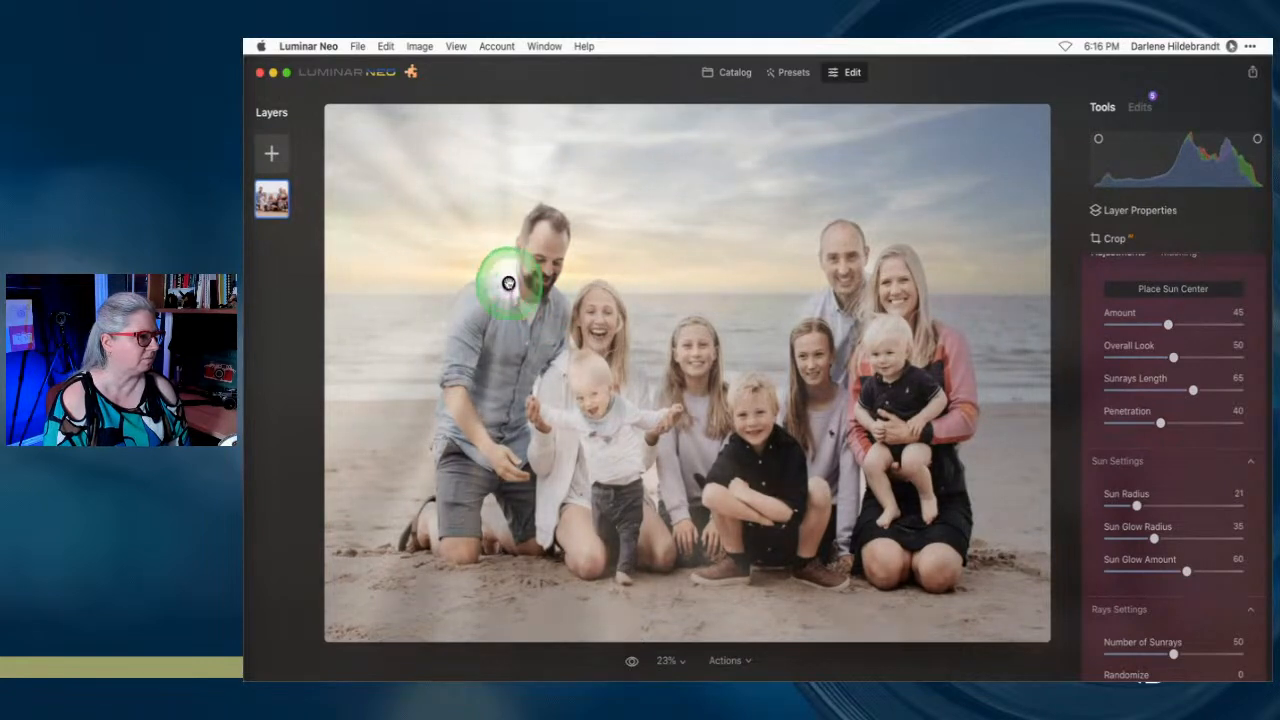
click(1195, 290)
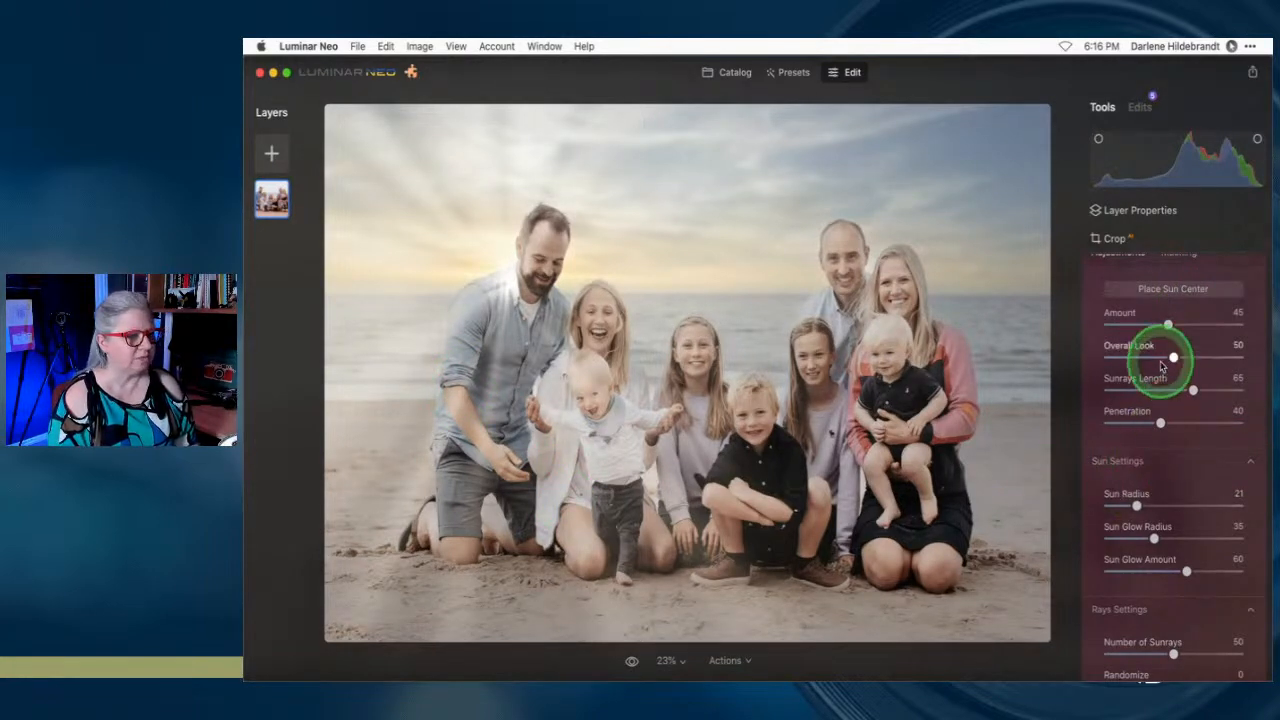
drag(1173, 358, 1223, 357)
scroll(1189, 443, up, 3)
scroll(1190, 446, up, 3)
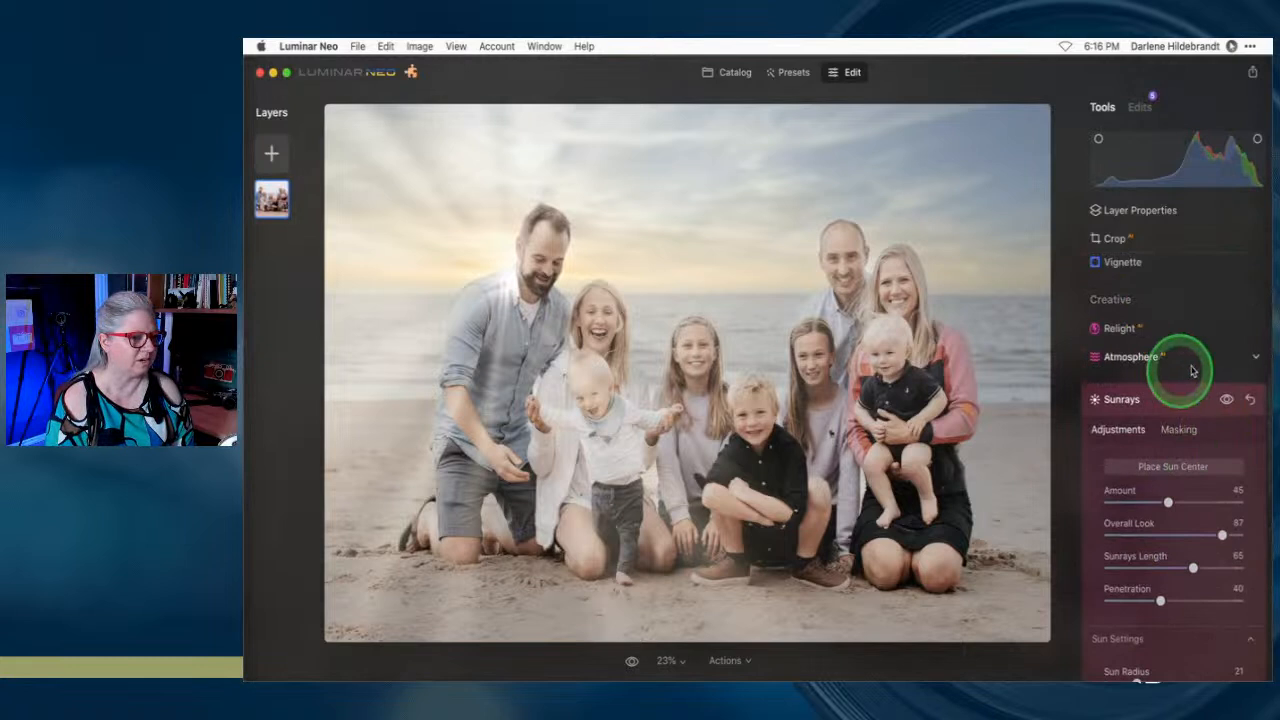
Reset all Sunrays adjustments and close the tool
click(1250, 401)
scroll(1248, 400, down, 2)
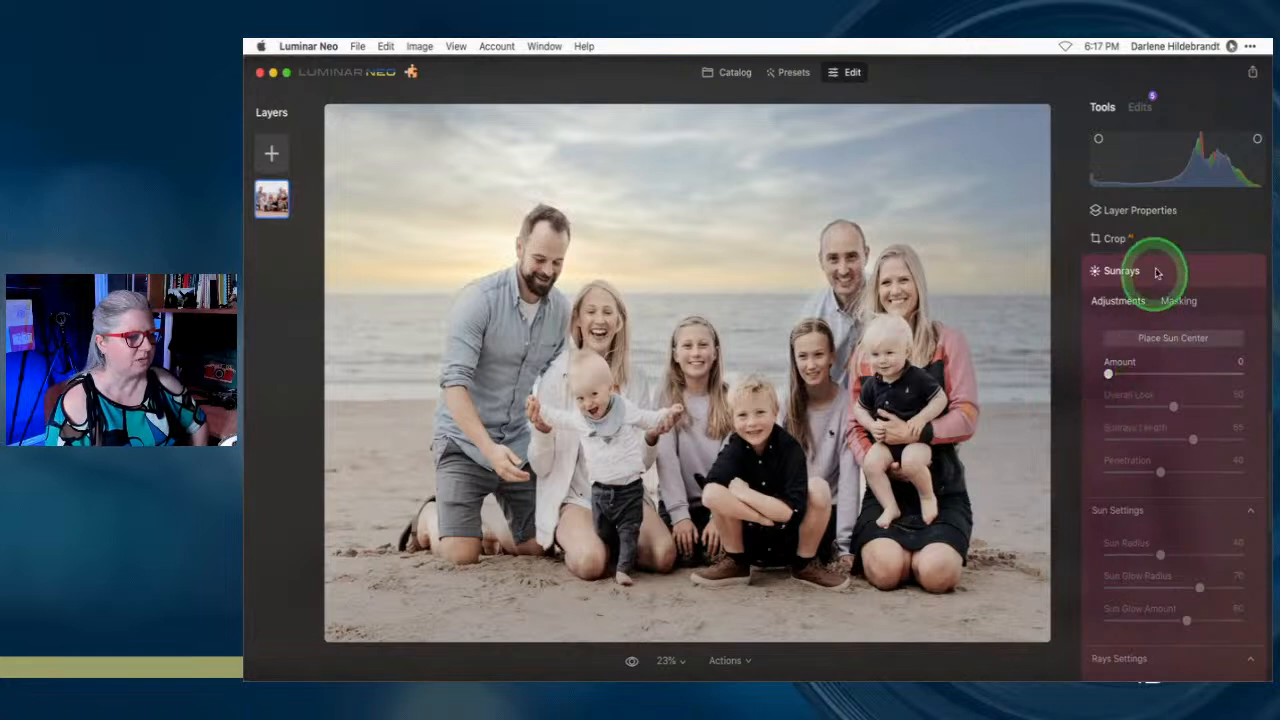
click(1195, 278)
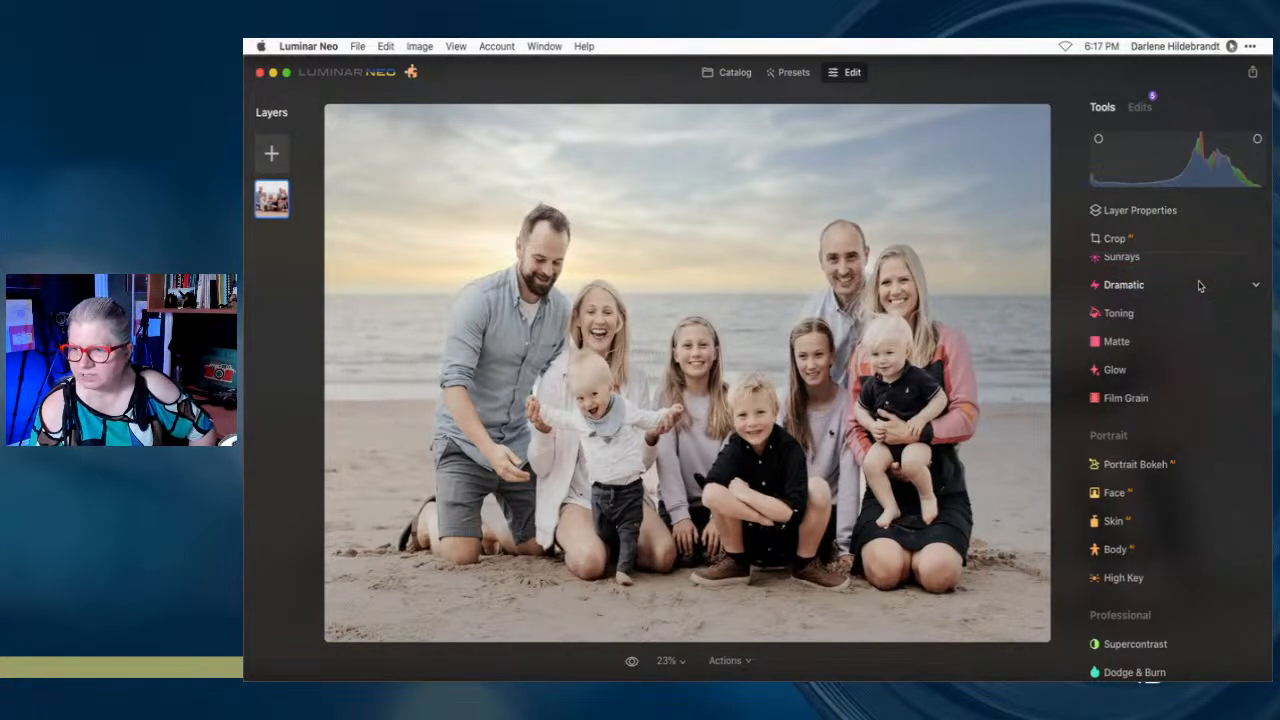
click(1215, 292)
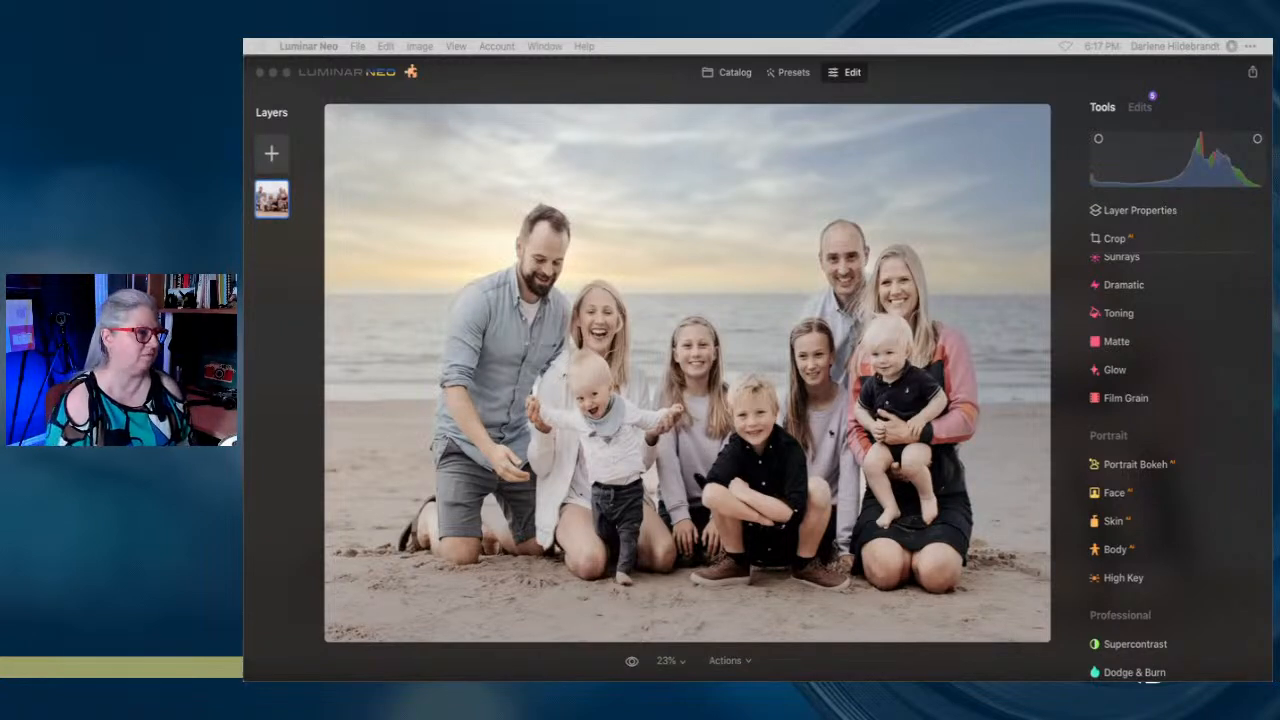
Return to the catalog and view the separate 2048 x 1365 version of the family beach portrait
click(1057, 97)
click(732, 73)
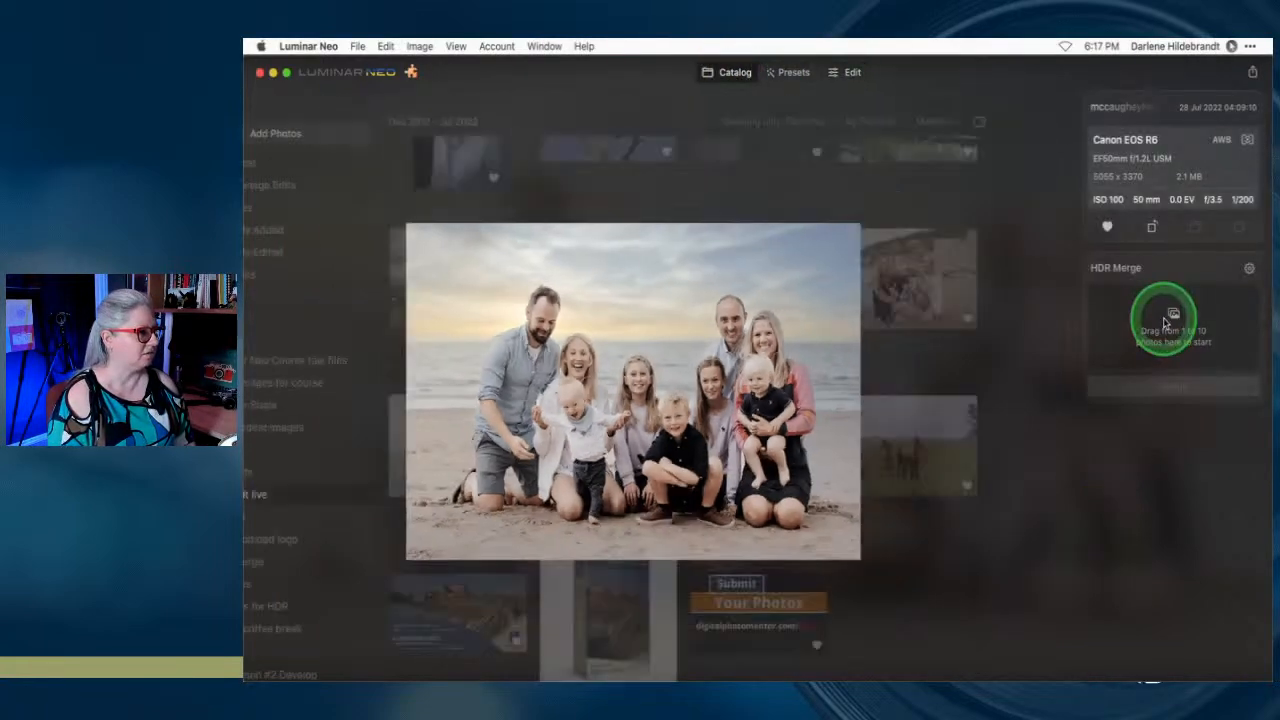
double_click(705, 438)
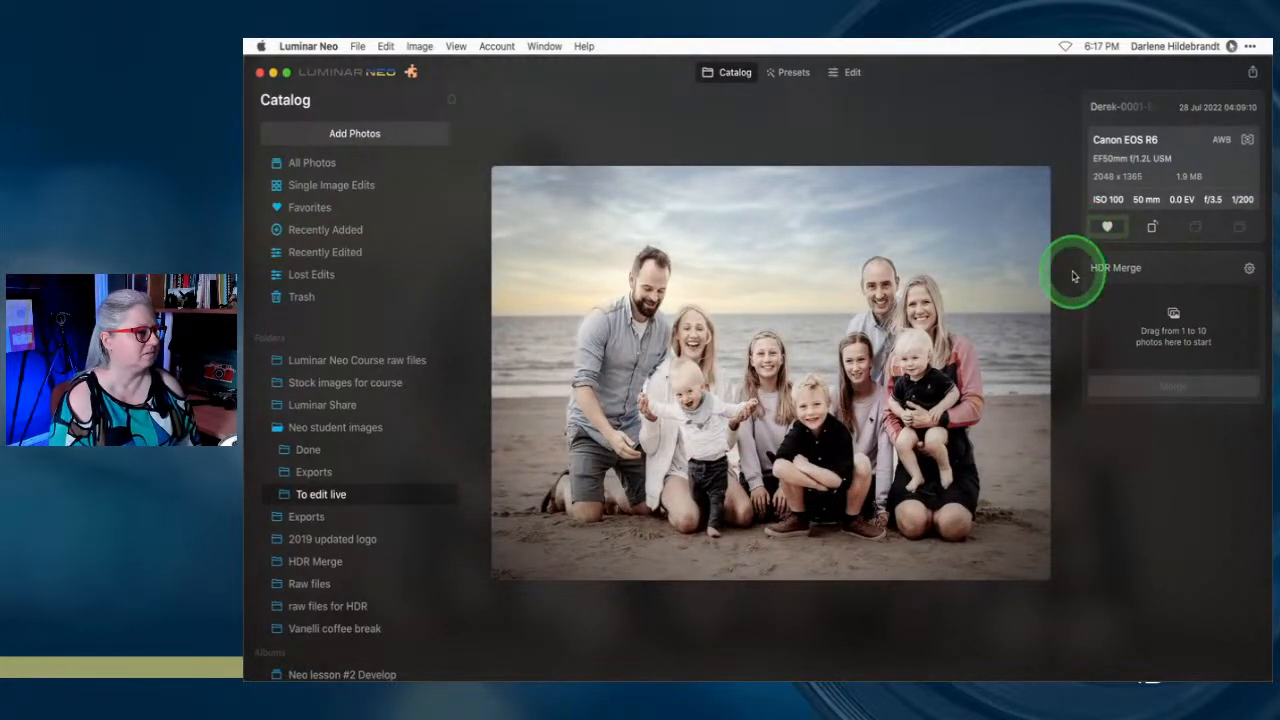
Compare the edited 5055 x 3370 family beach portrait with the 2048 x 1365 version by alternating between them
key(Right)
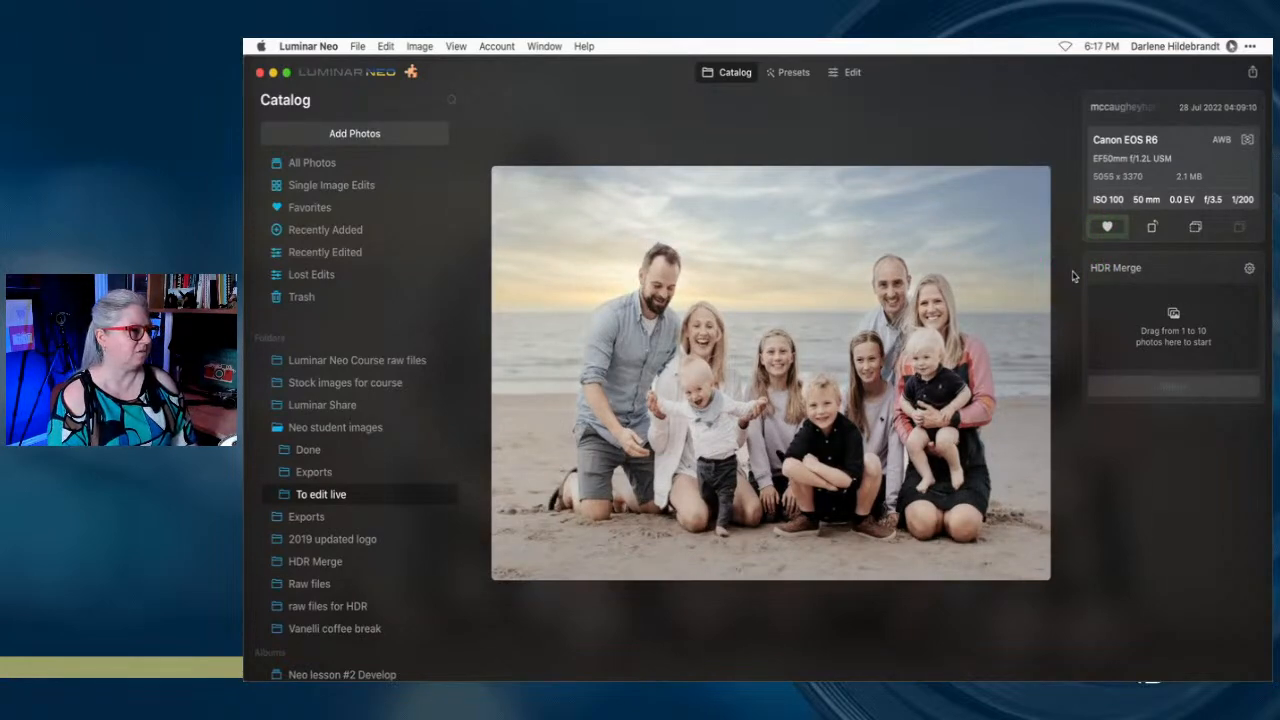
key(Left)
key(Right)
key(Left)
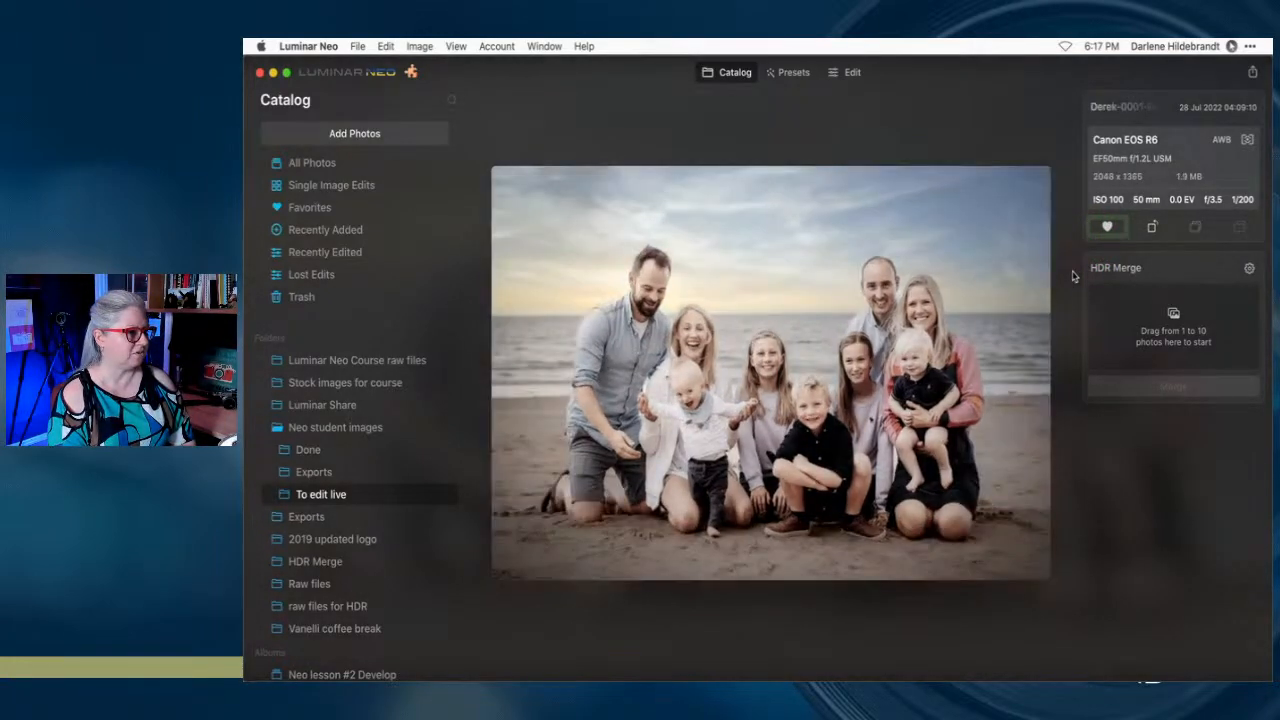
key(Right)
key(Right)
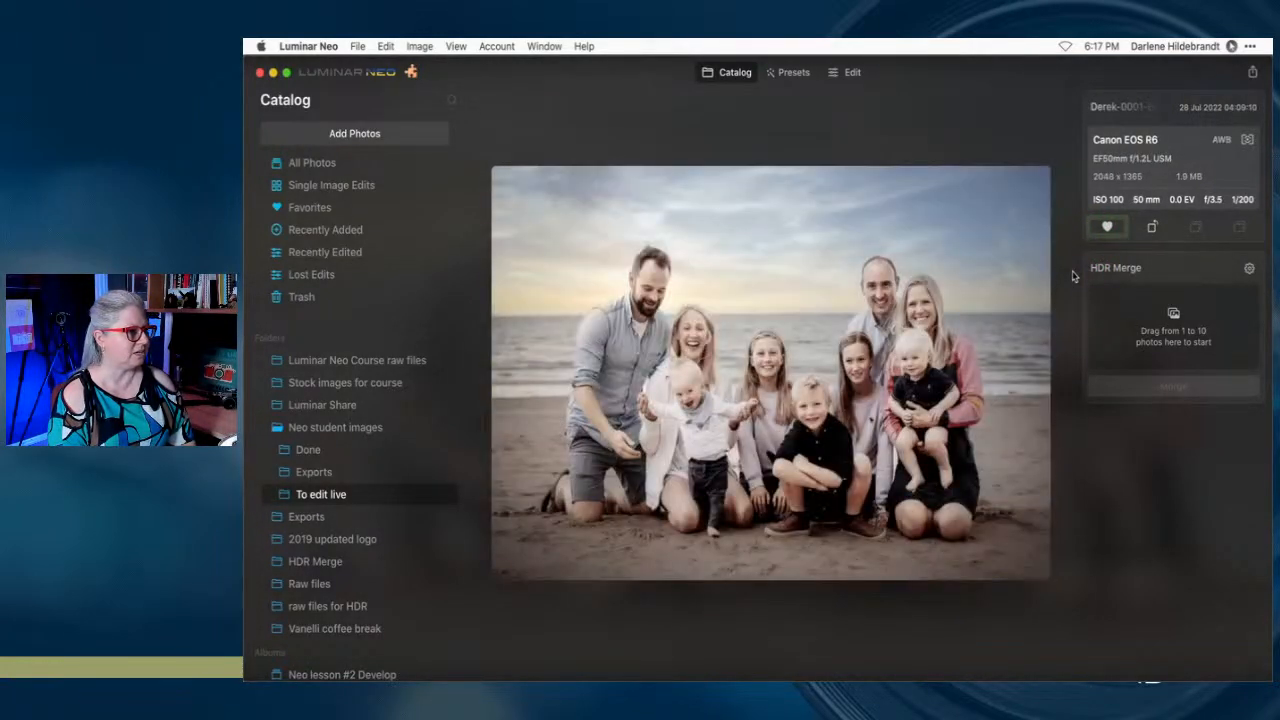
key(Right)
key(Left)
key(Right)
Add a dark vignette to the 5055 x 3370 family portrait with the Amount at -58, and close the Vignette tool
click(840, 72)
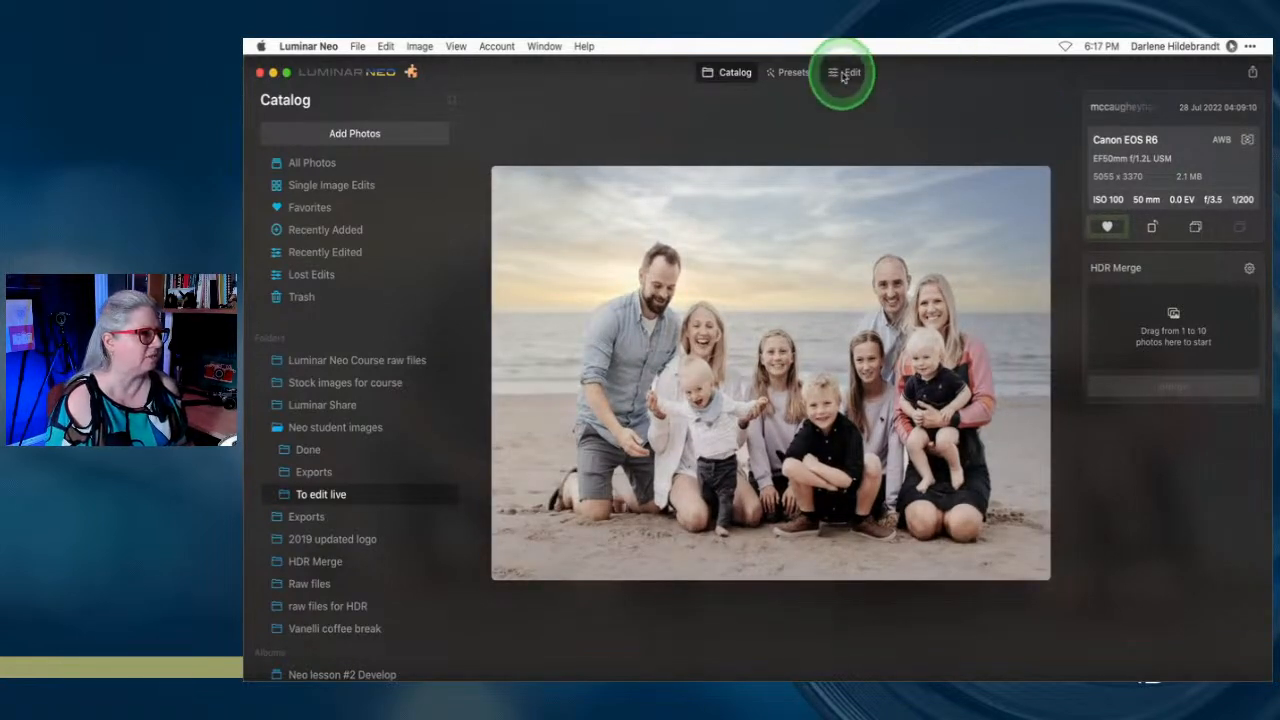
click(1141, 395)
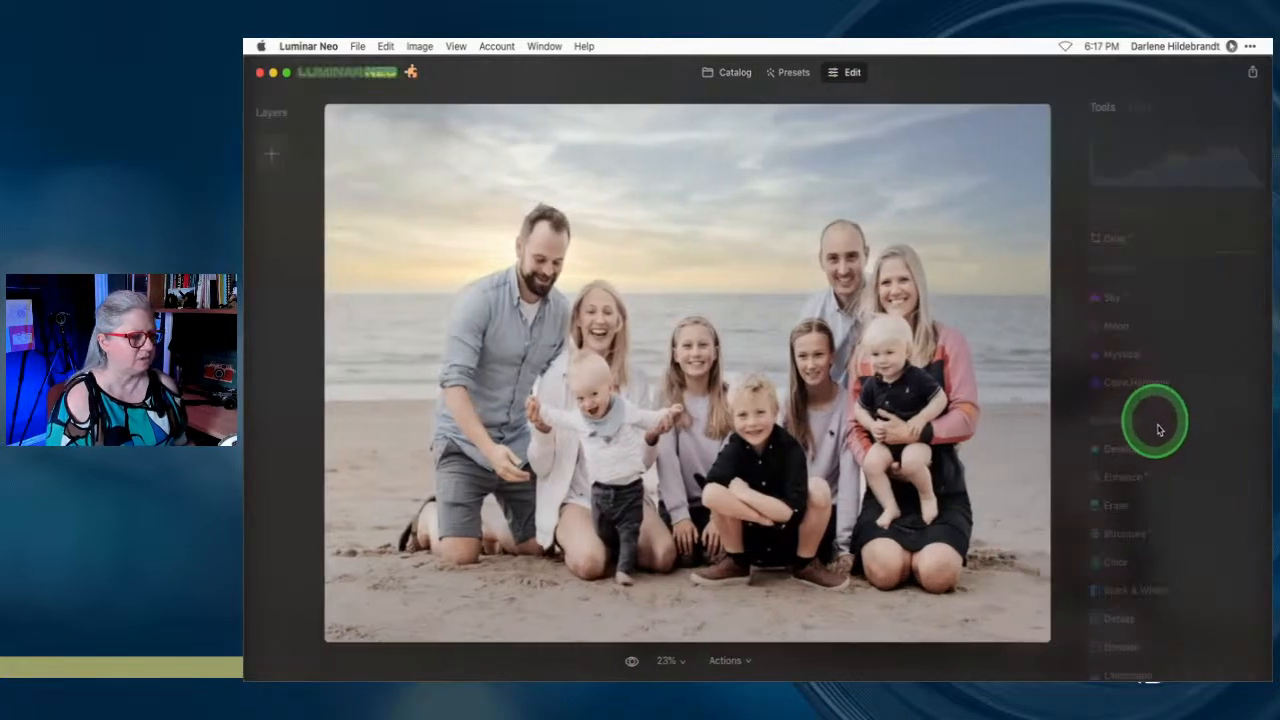
scroll(1158, 434, down, 1)
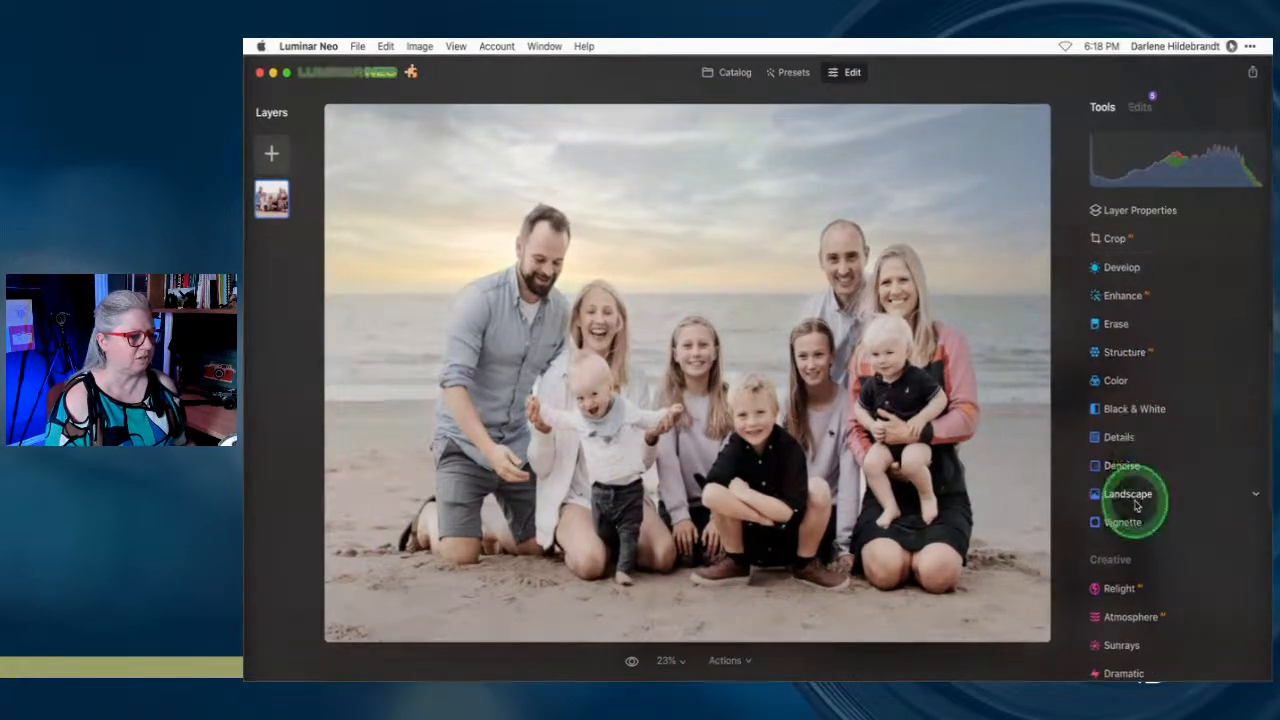
click(1134, 521)
scroll(1142, 410, down, 2)
scroll(1140, 410, down, 2)
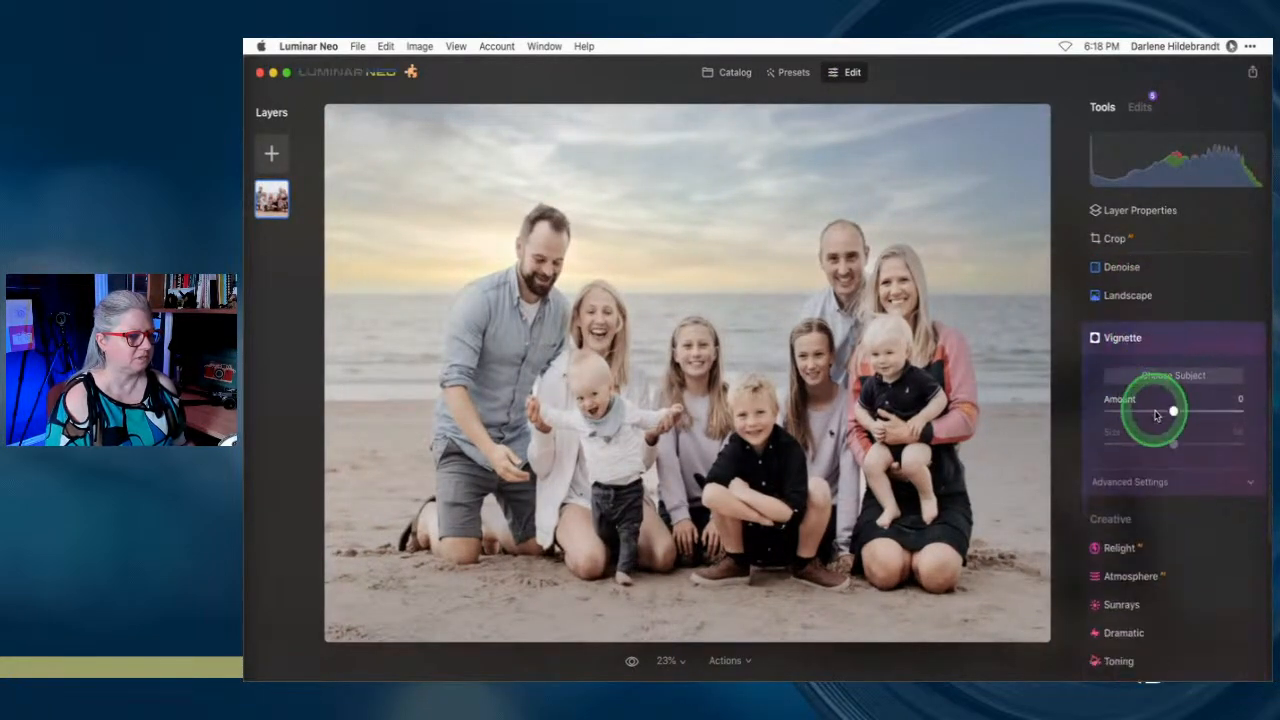
click(1142, 412)
click(1130, 481)
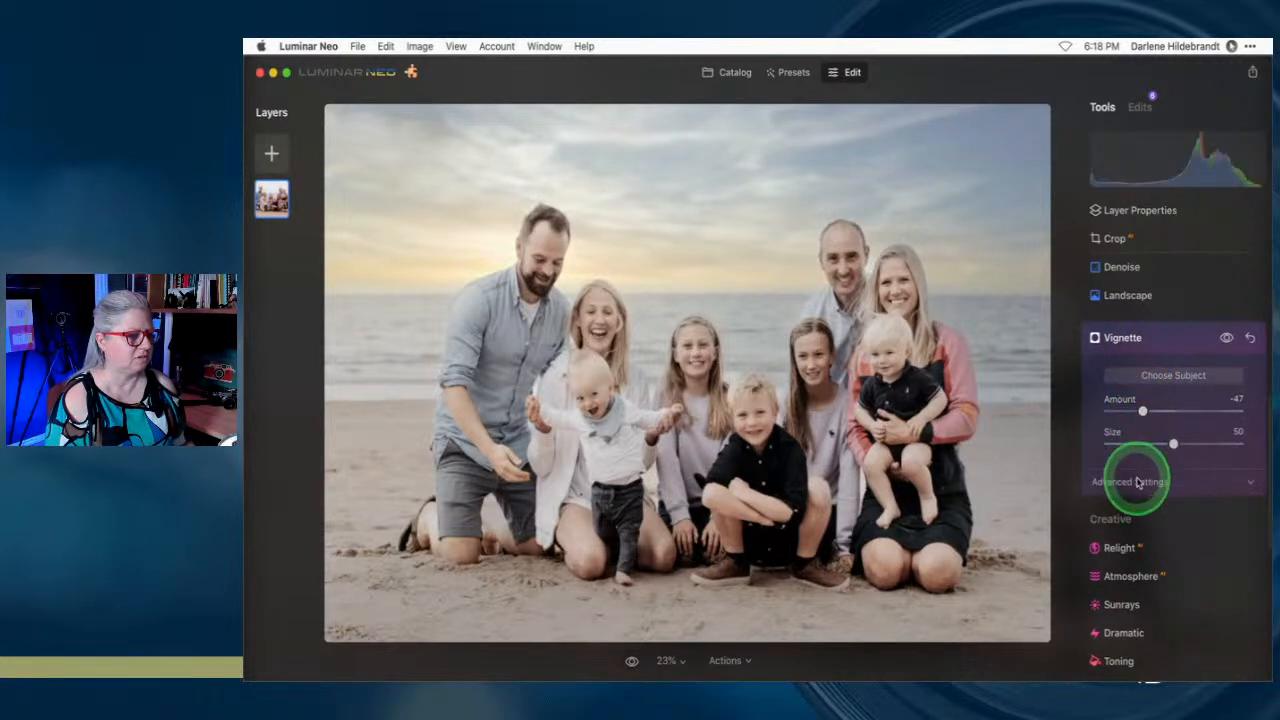
click(1170, 527)
mouse_move(1142, 411)
mouse_down()
mouse_move(1131, 409)
mouse_move(1155, 412)
mouse_move(1138, 411)
mouse_up()
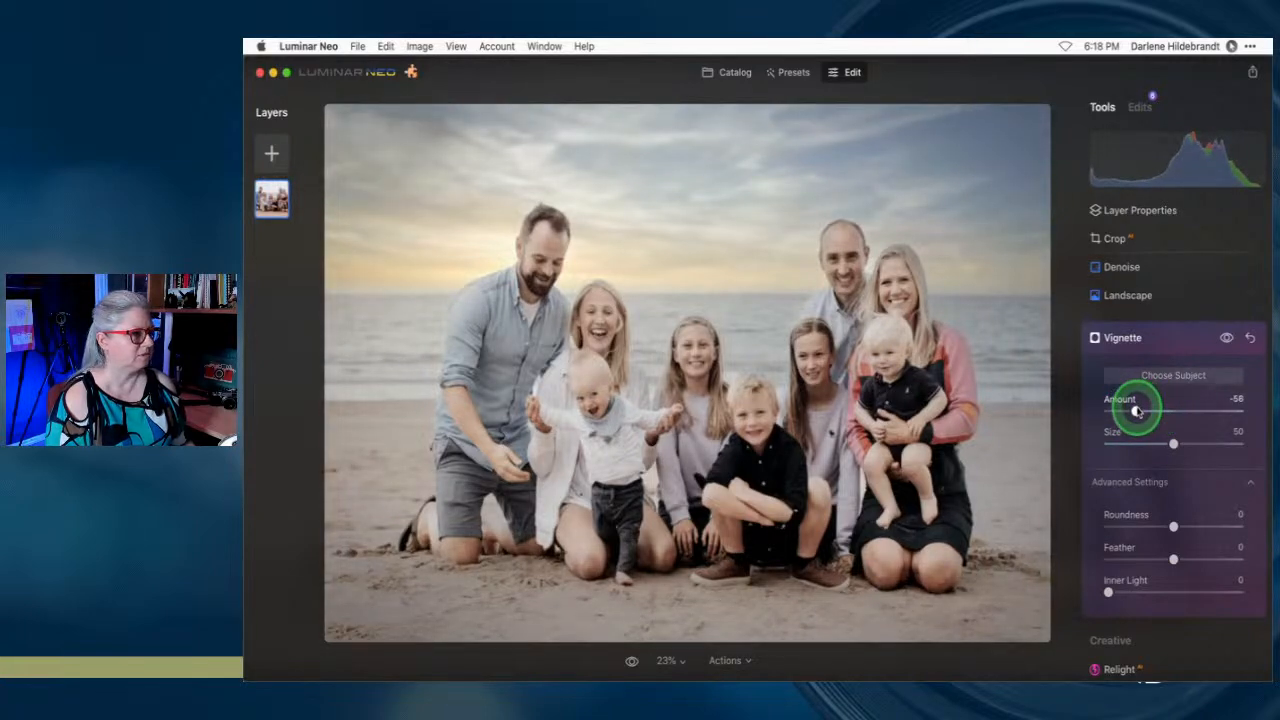
click(1172, 342)
Return to the catalog and set the thumbnail size to Largest to compare both family portrait versions side by side
click(726, 72)
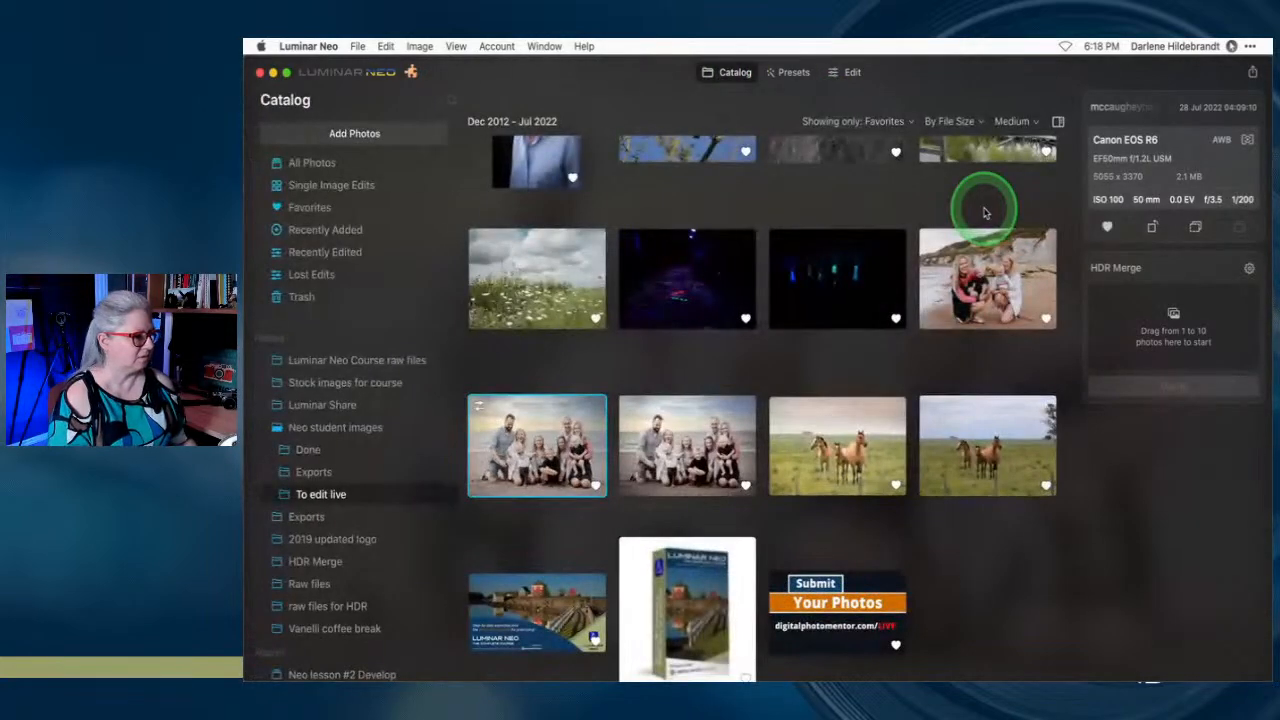
click(1015, 121)
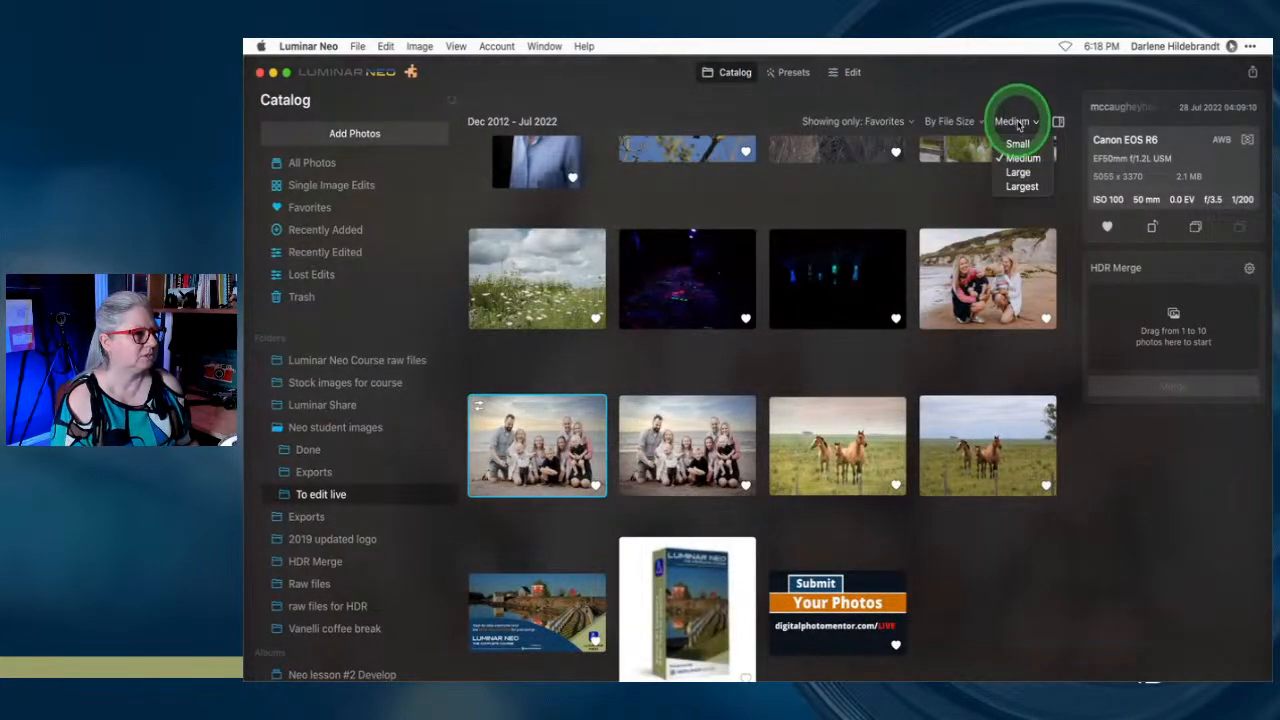
click(1017, 173)
click(1058, 121)
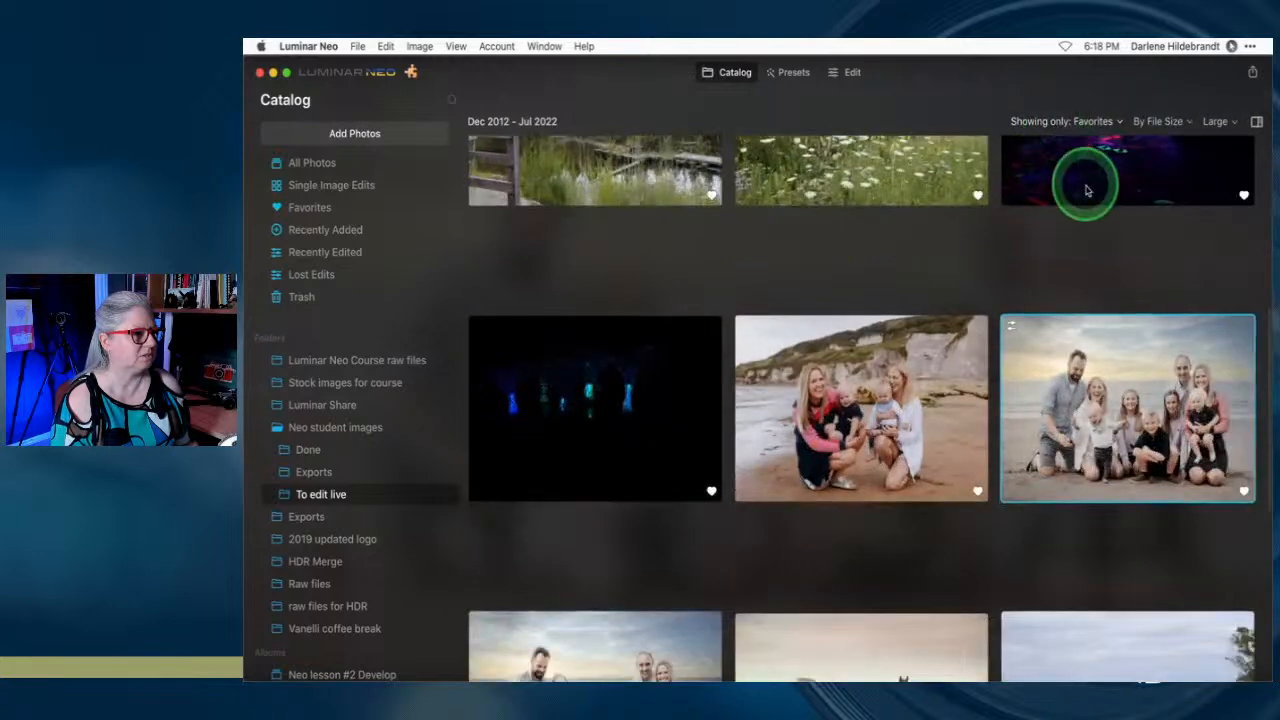
click(1218, 121)
click(1222, 186)
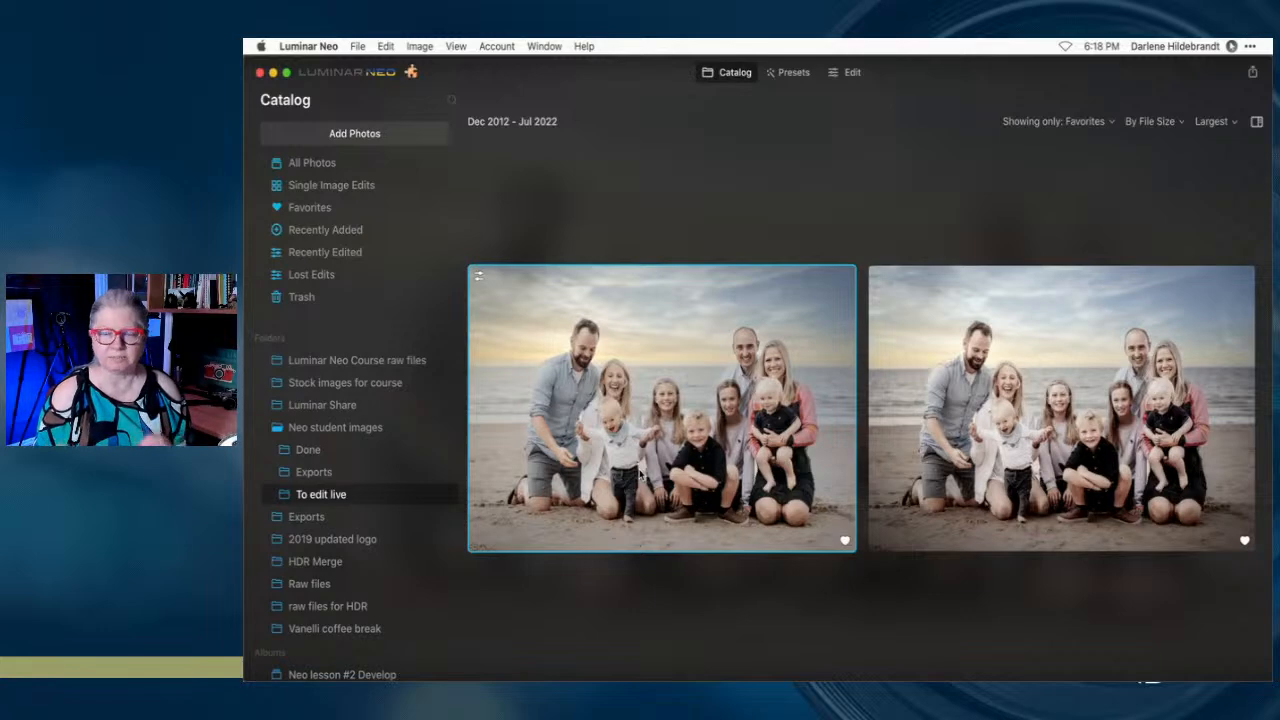
Save the family portrait's adjustments as a custom preset named with the client's first name followed by "beach"
click(845, 72)
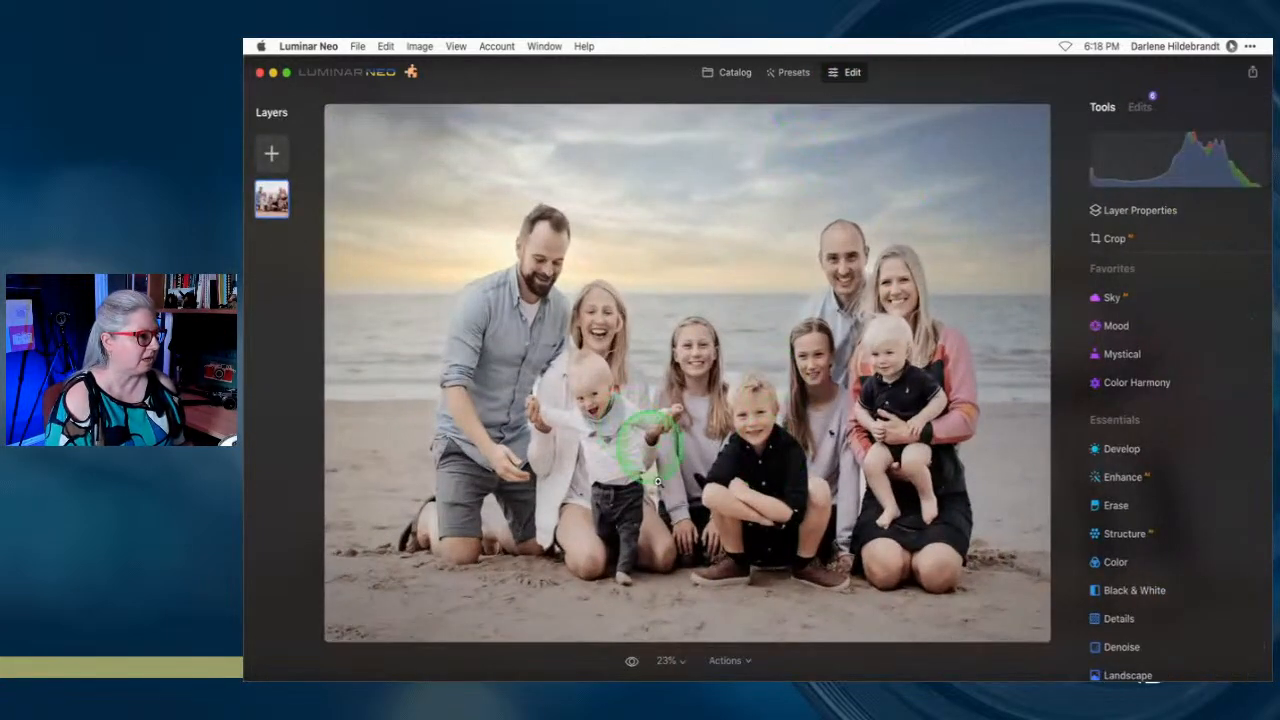
click(728, 660)
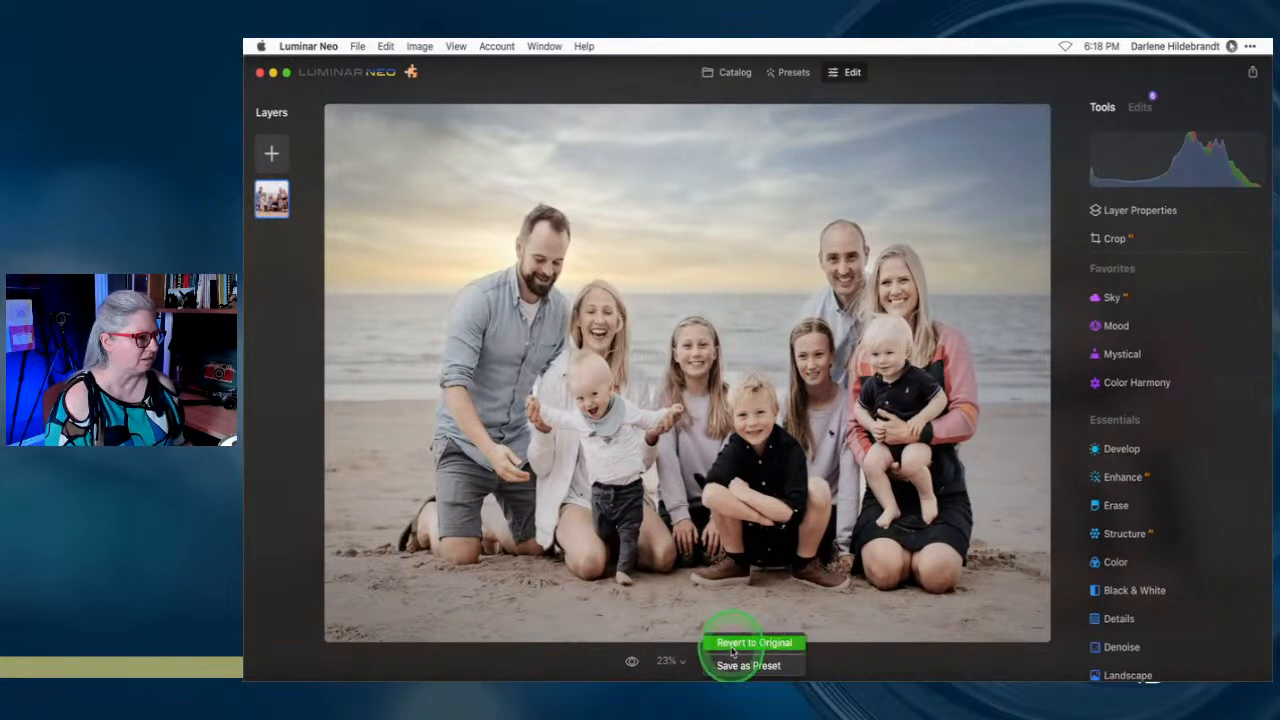
click(748, 666)
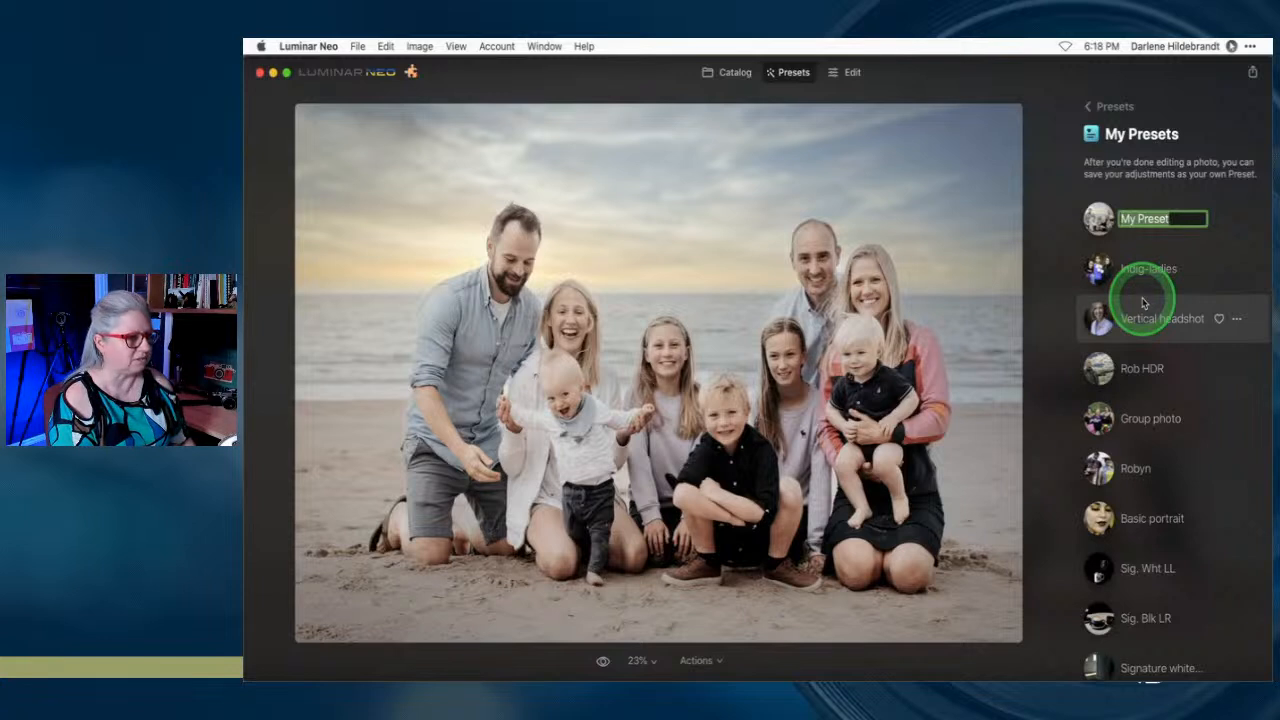
text(Derek beach)
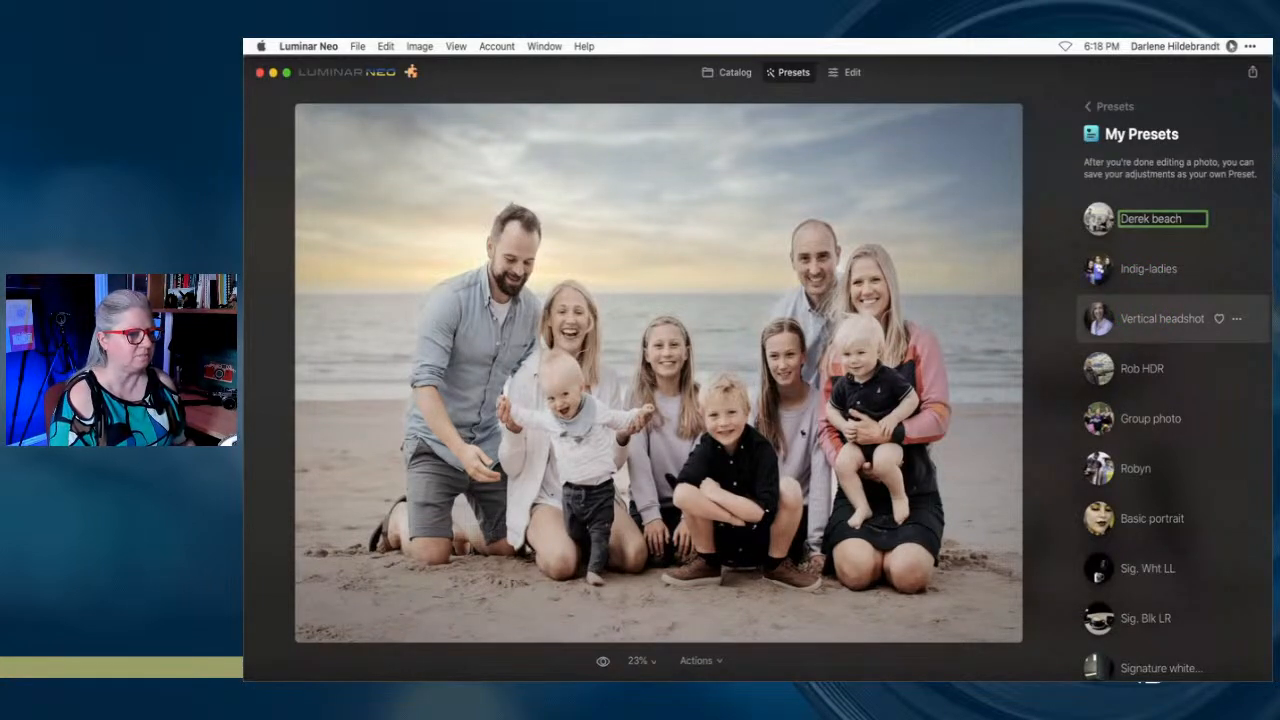
key(Return)
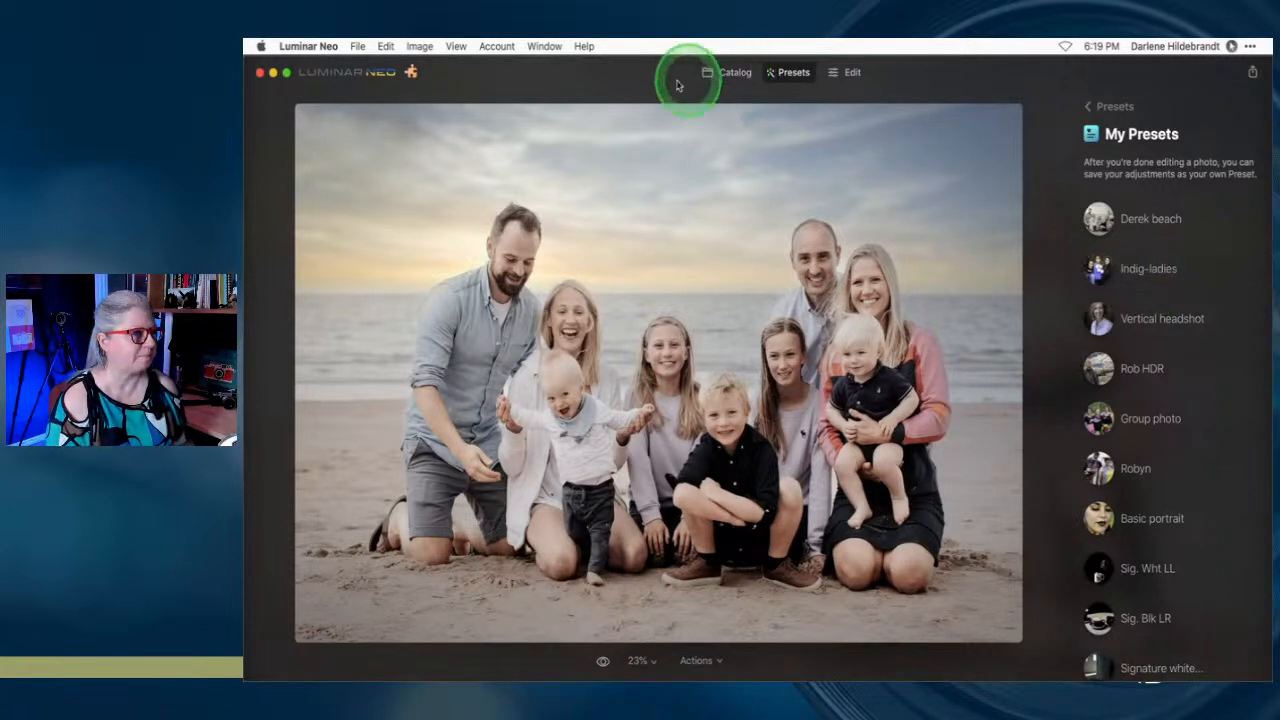
Return to the catalog, set the thumbnails to Small and select the beach photo of two women holding toddlers
click(734, 74)
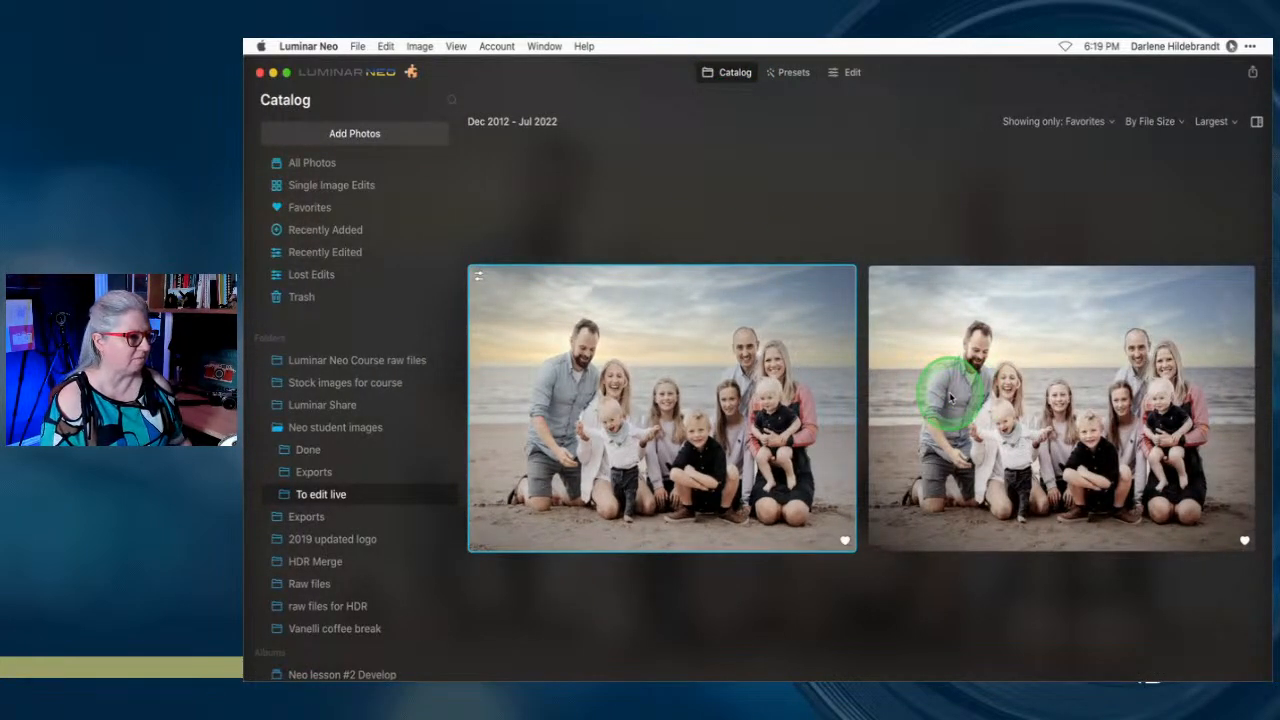
click(1210, 122)
click(1214, 138)
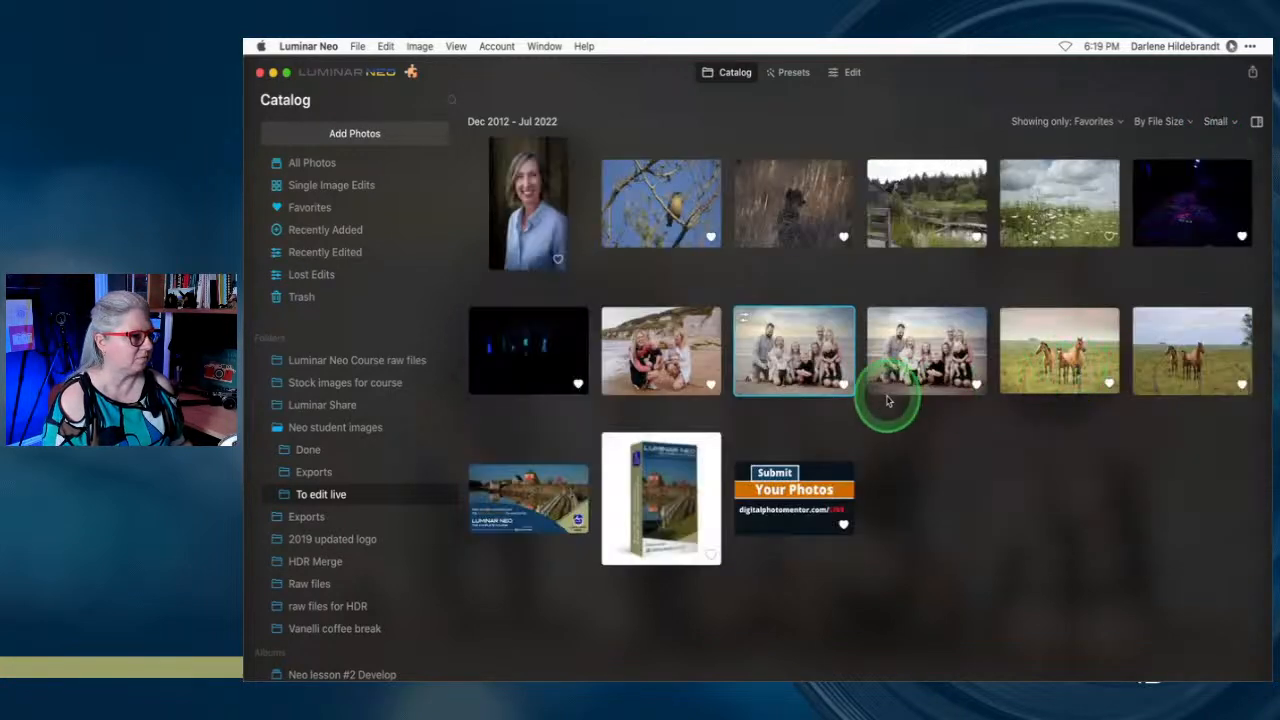
click(612, 342)
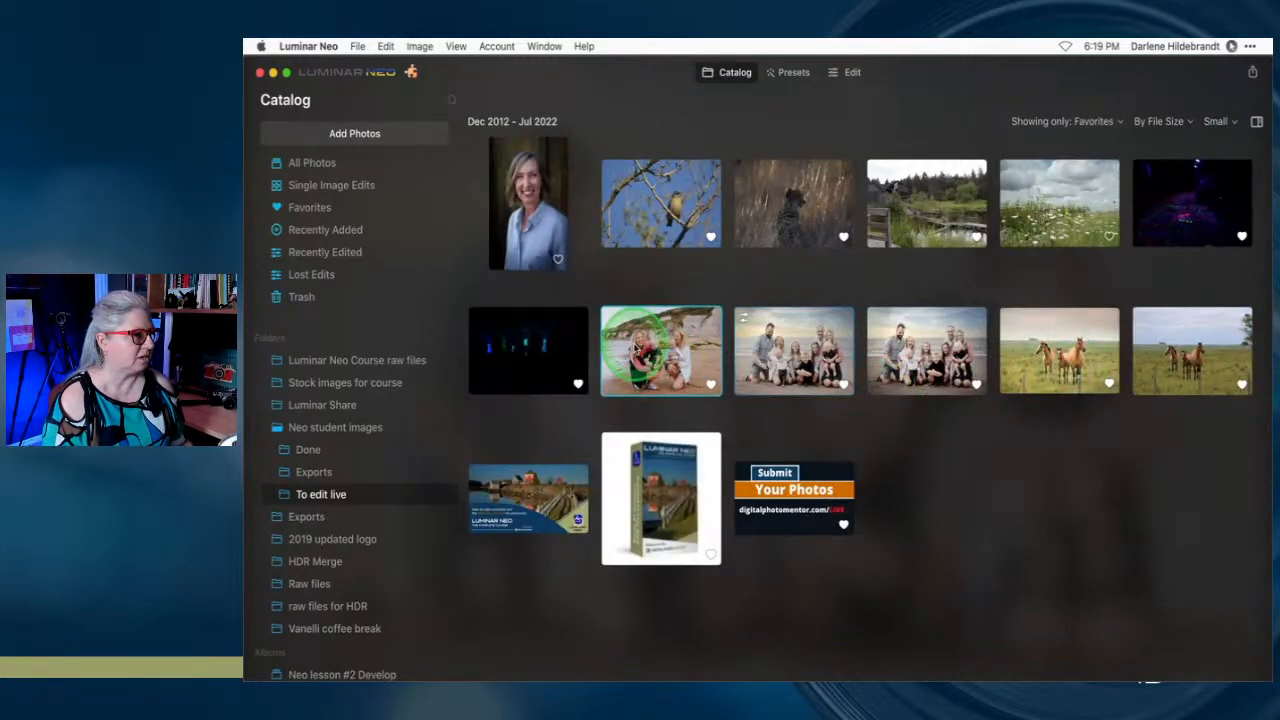
Open the photo of the two women and apply the newly saved beach preset from My Presets
click(848, 73)
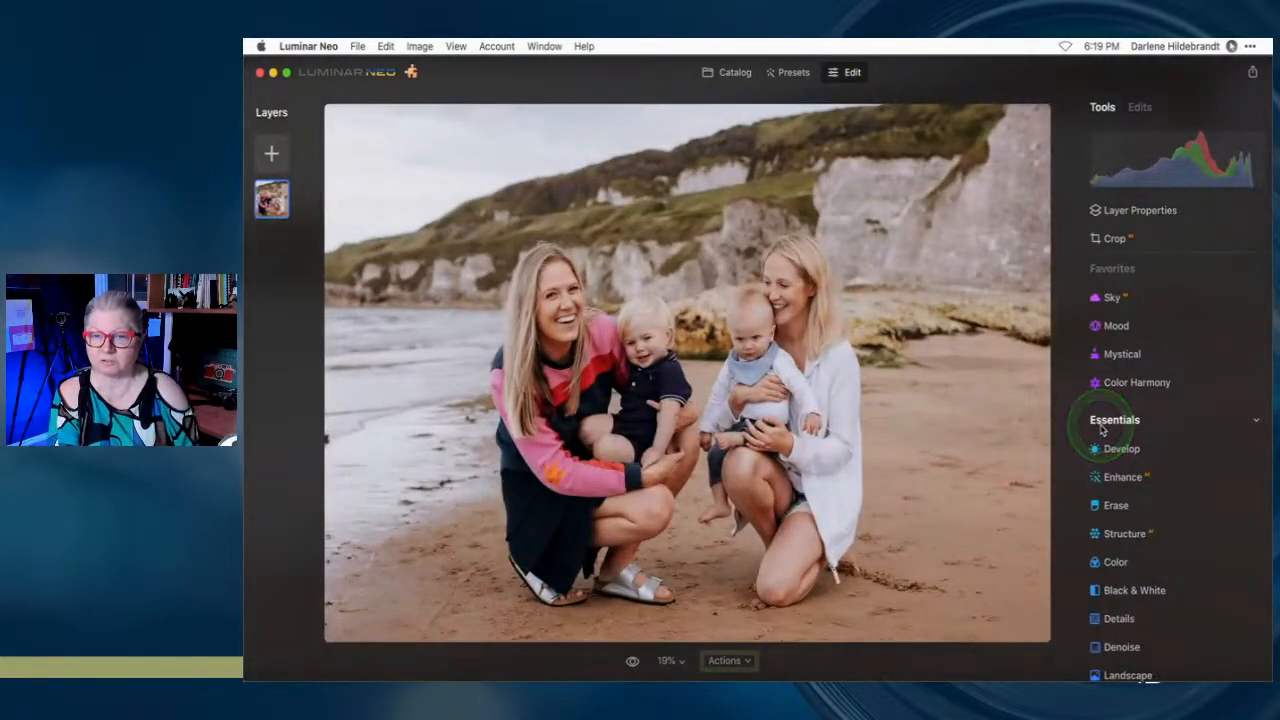
click(792, 73)
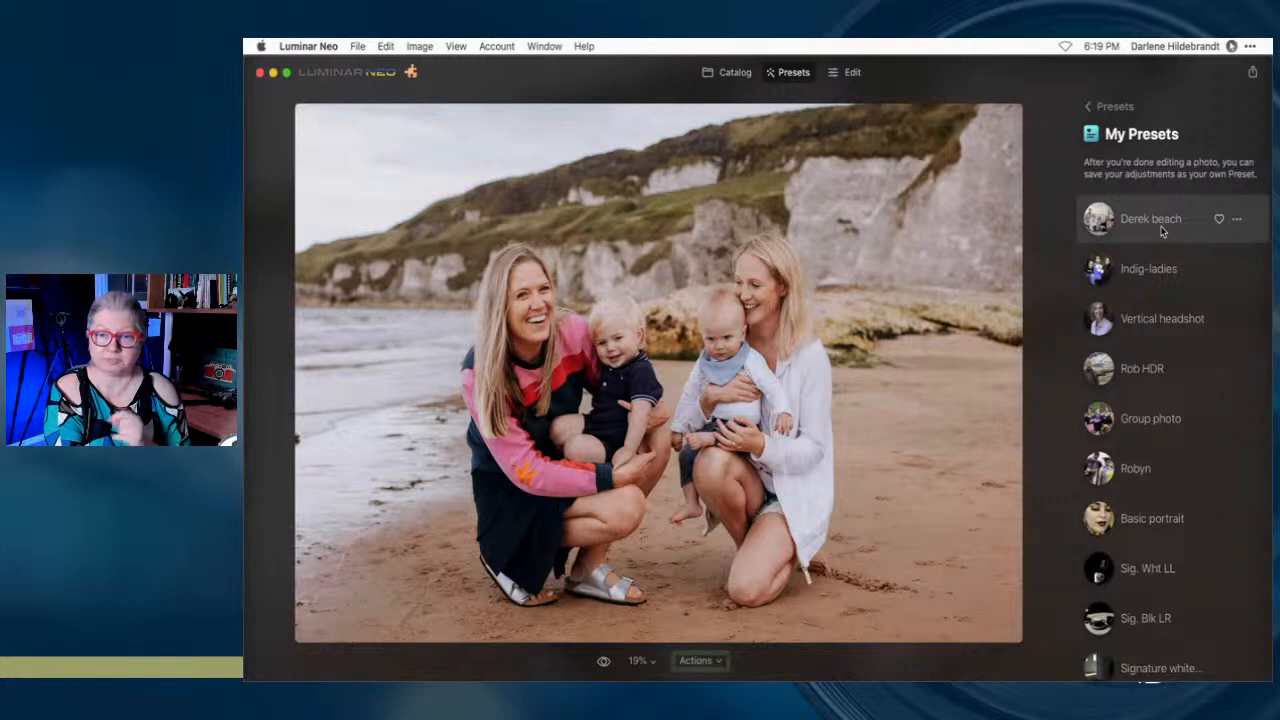
click(1161, 230)
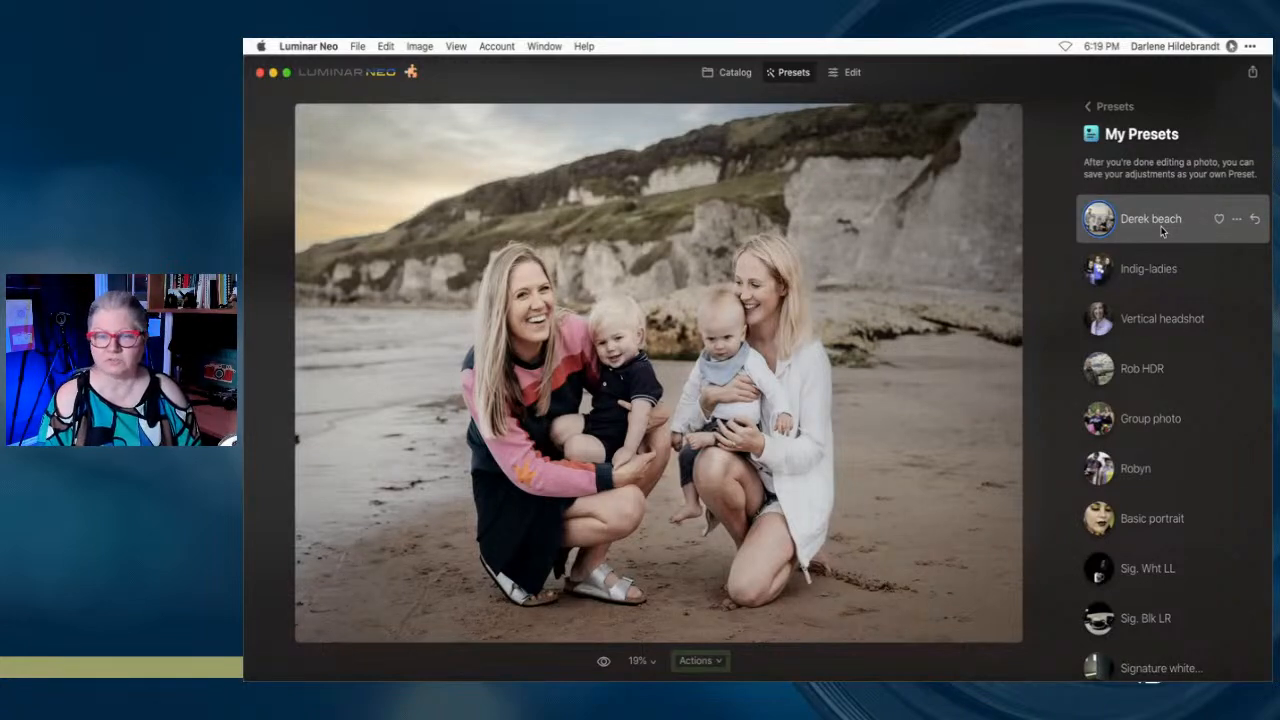
Check the beach preset's available options and compare the photo before and after the preset
click(1236, 219)
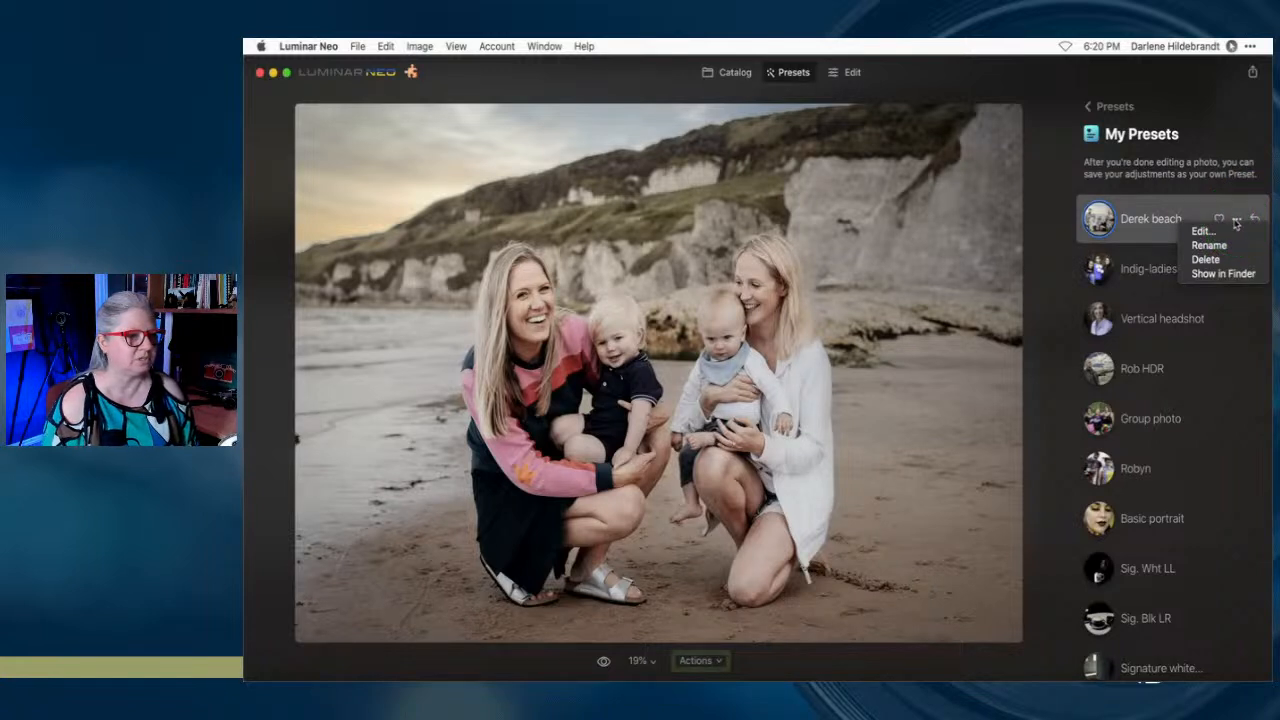
click(1044, 265)
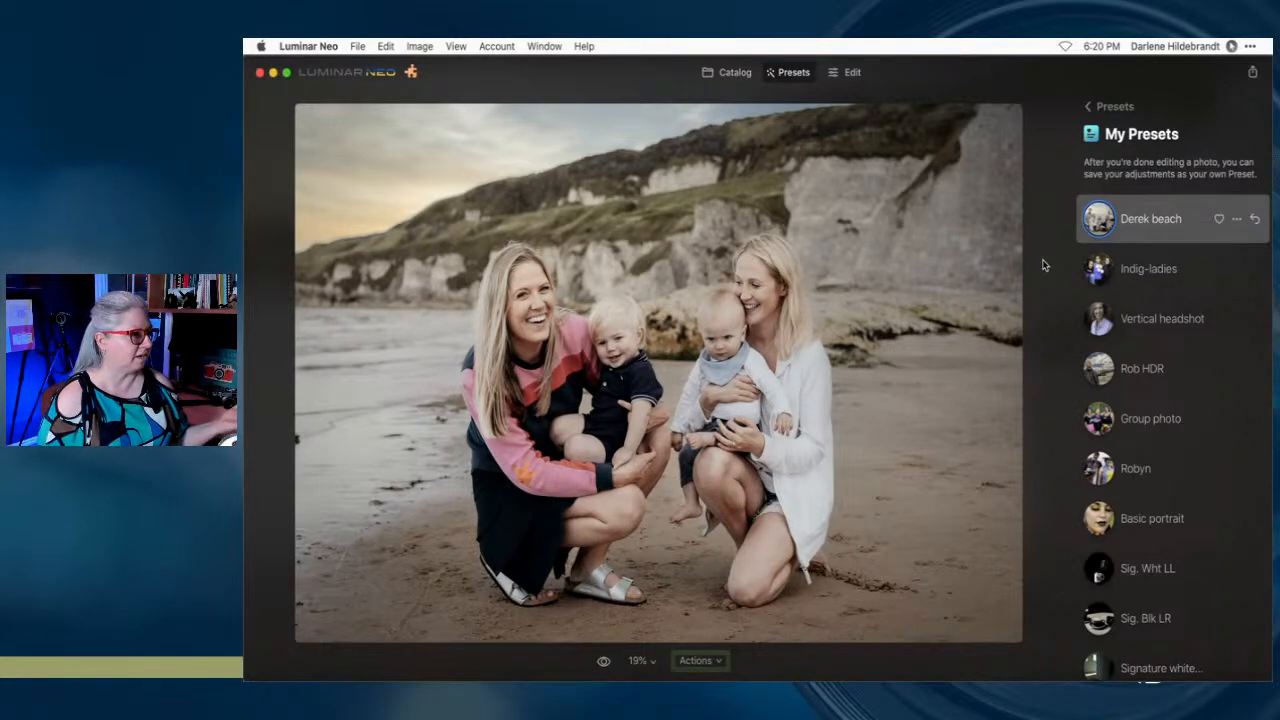
key(backslash)
key(backslash)
key(backslash)
key(backslash)
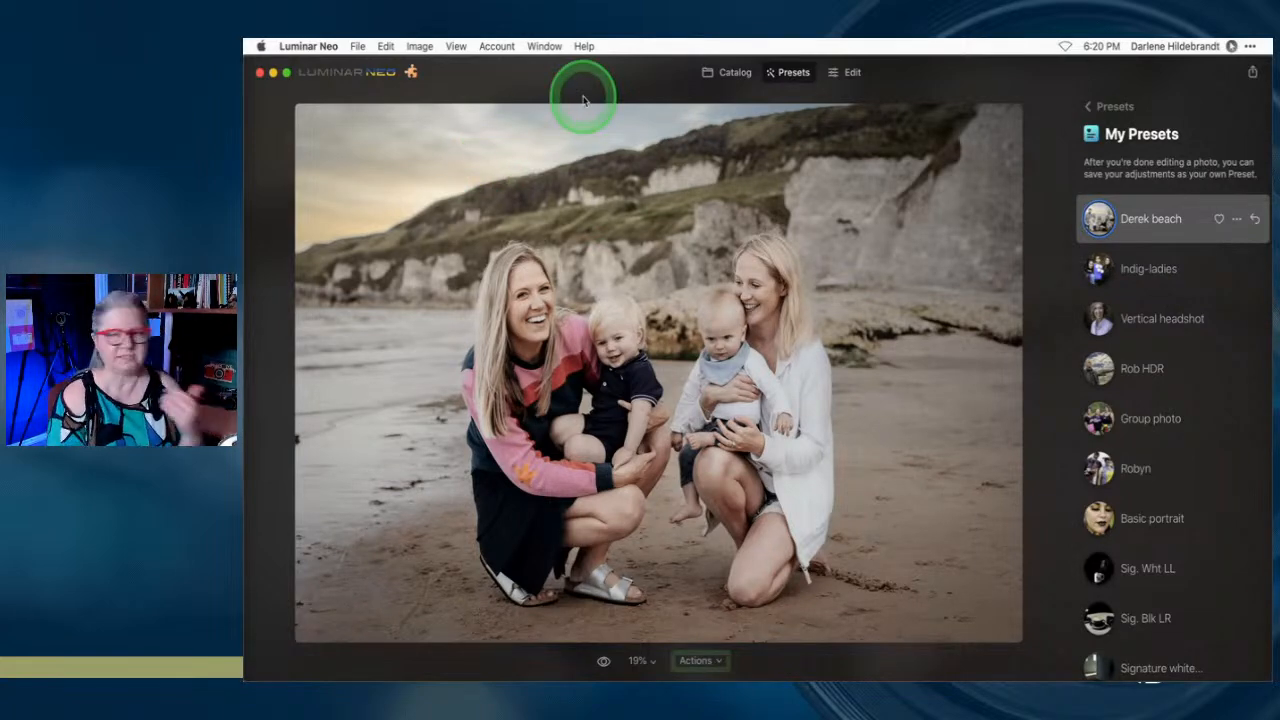
key(backslash)
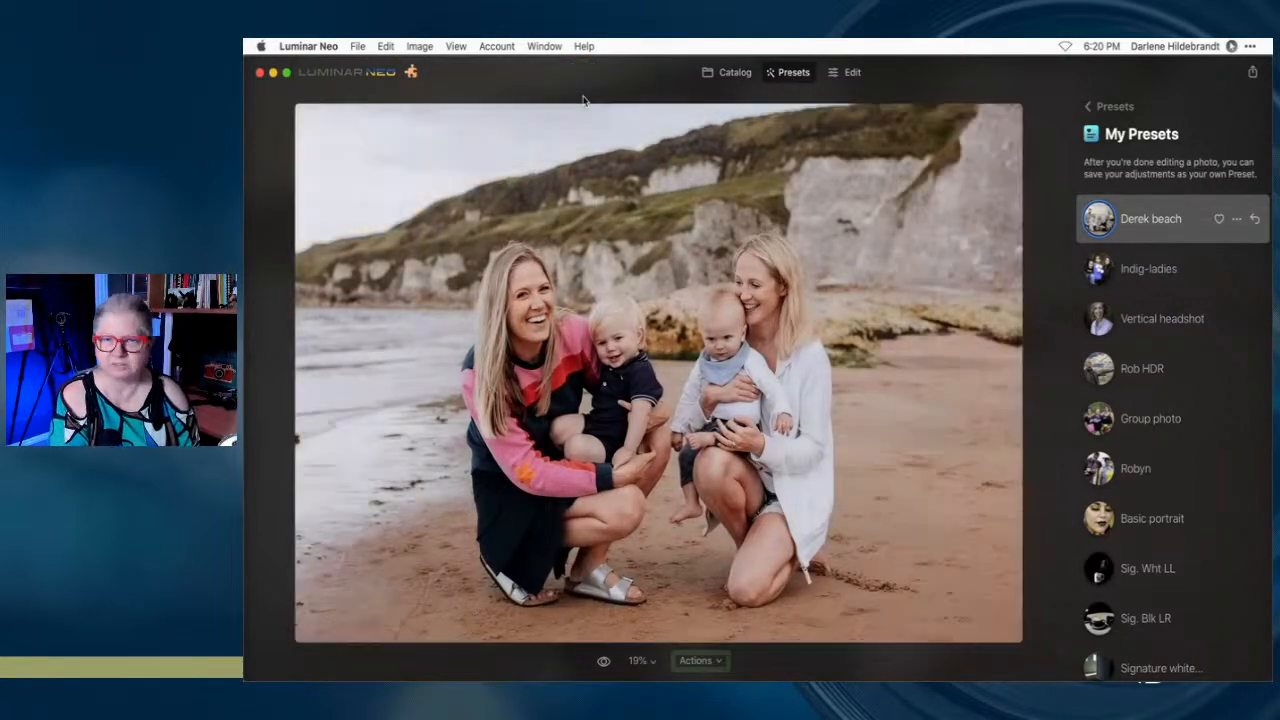
key(backslash)
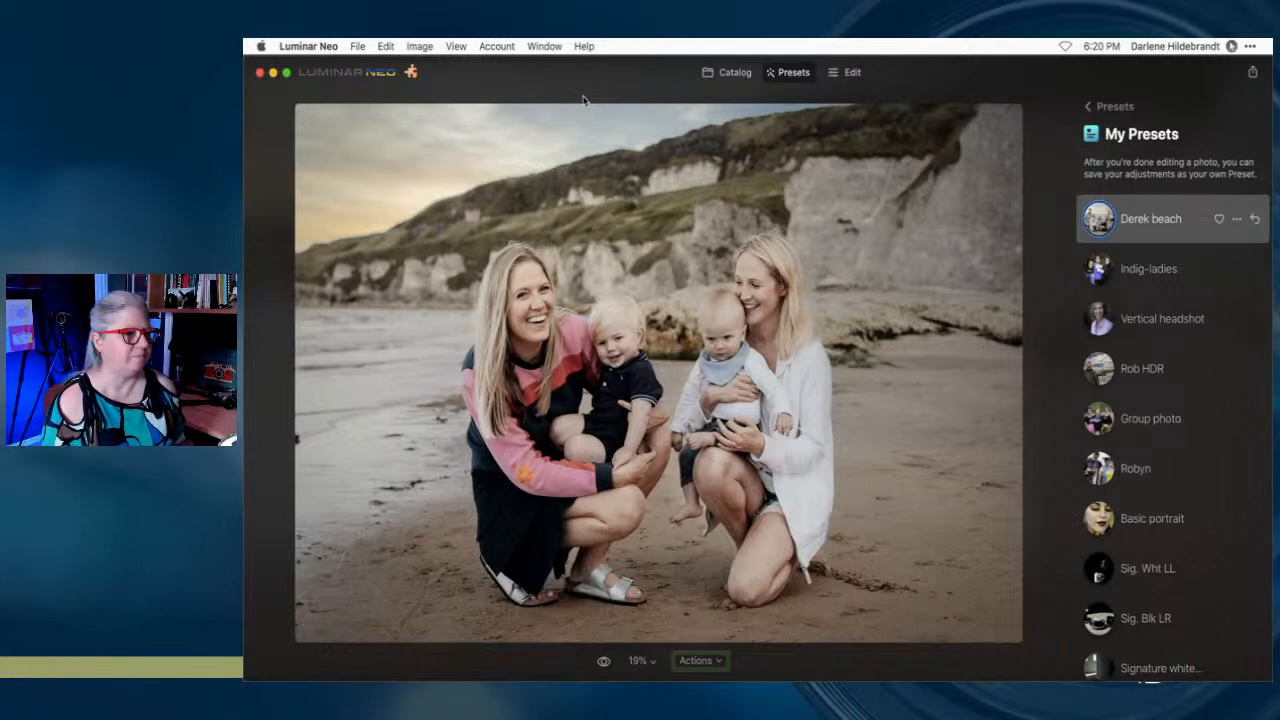
Show the beach preset in Finder, enlarge the window and examine the sky image in its resources folder
click(1238, 220)
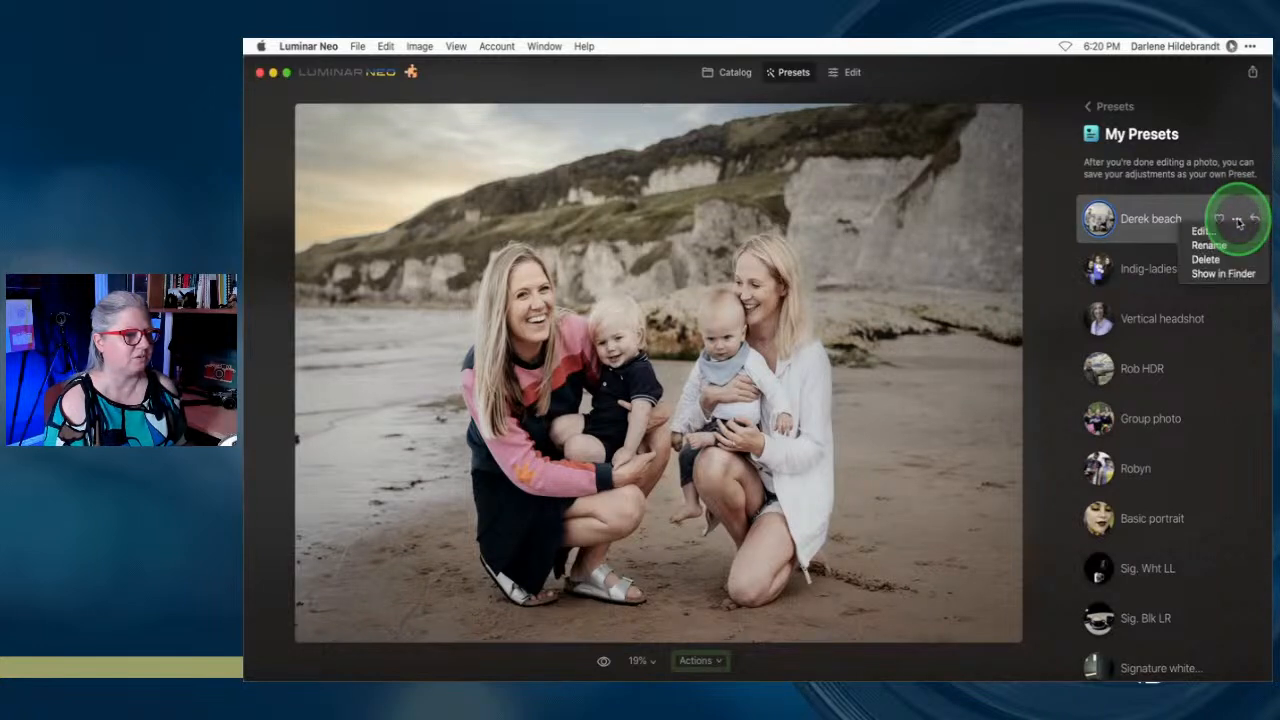
click(1210, 273)
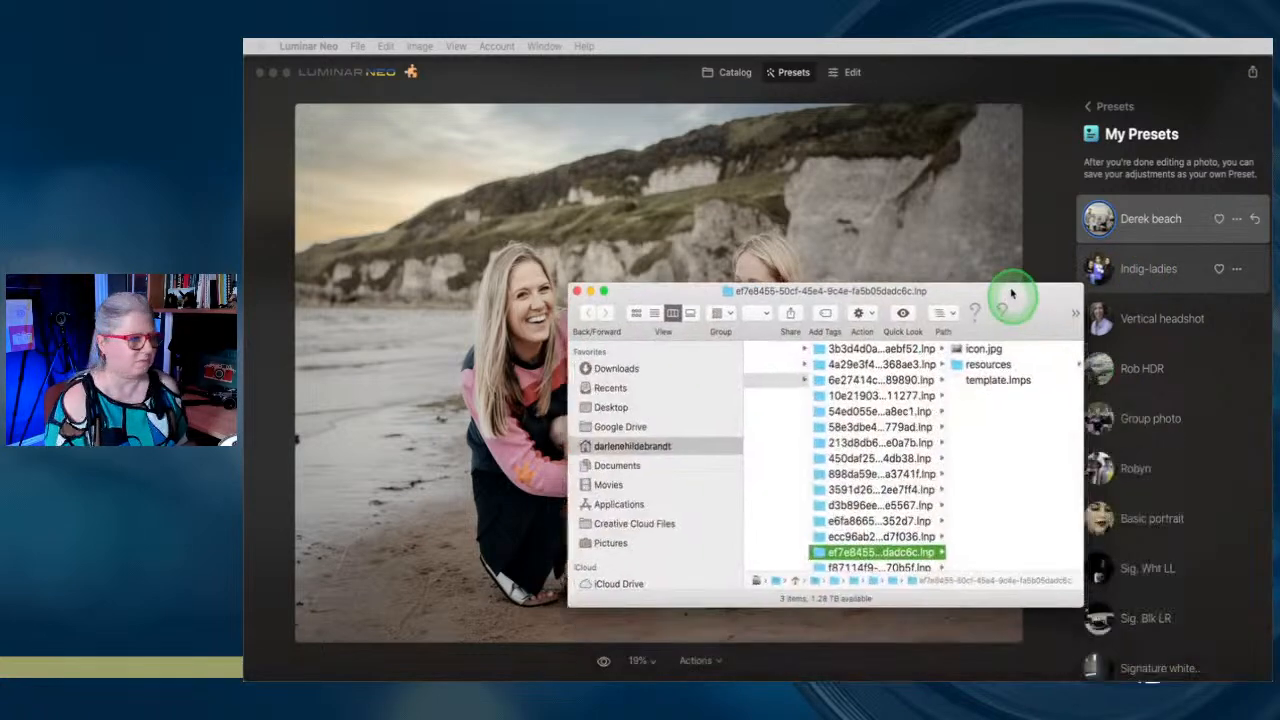
drag(1071, 494, 1158, 603)
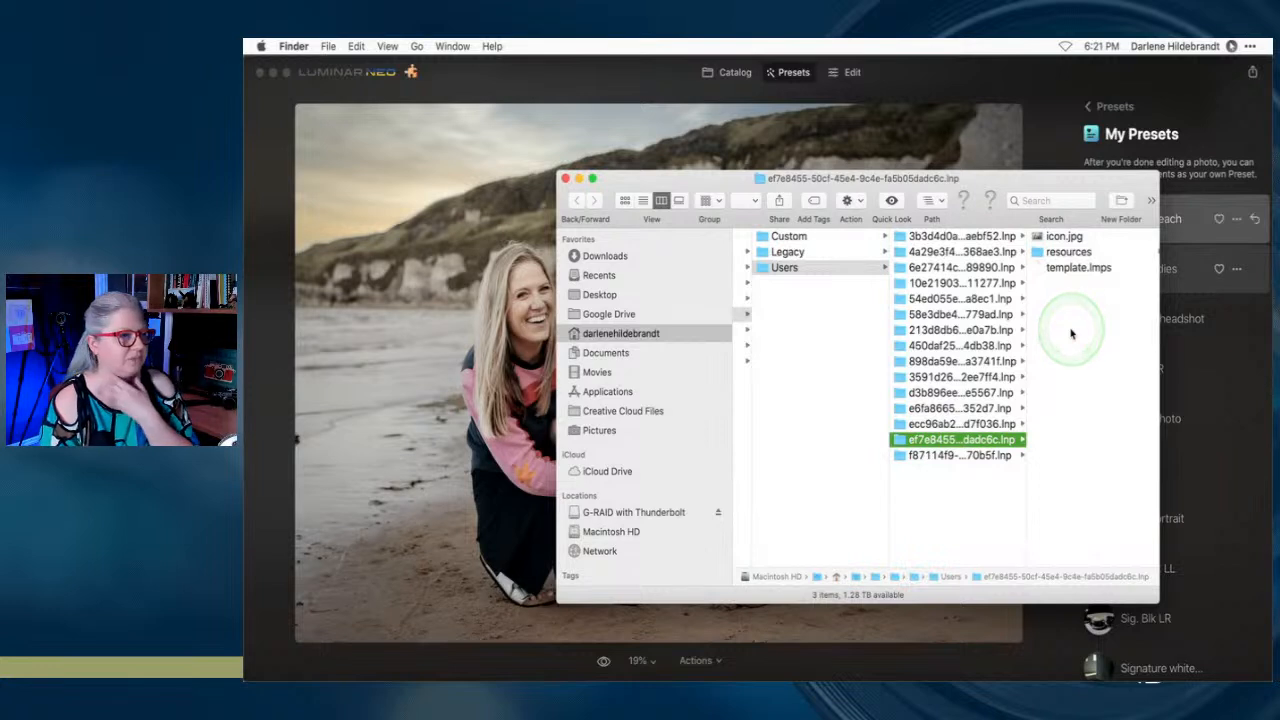
click(1067, 252)
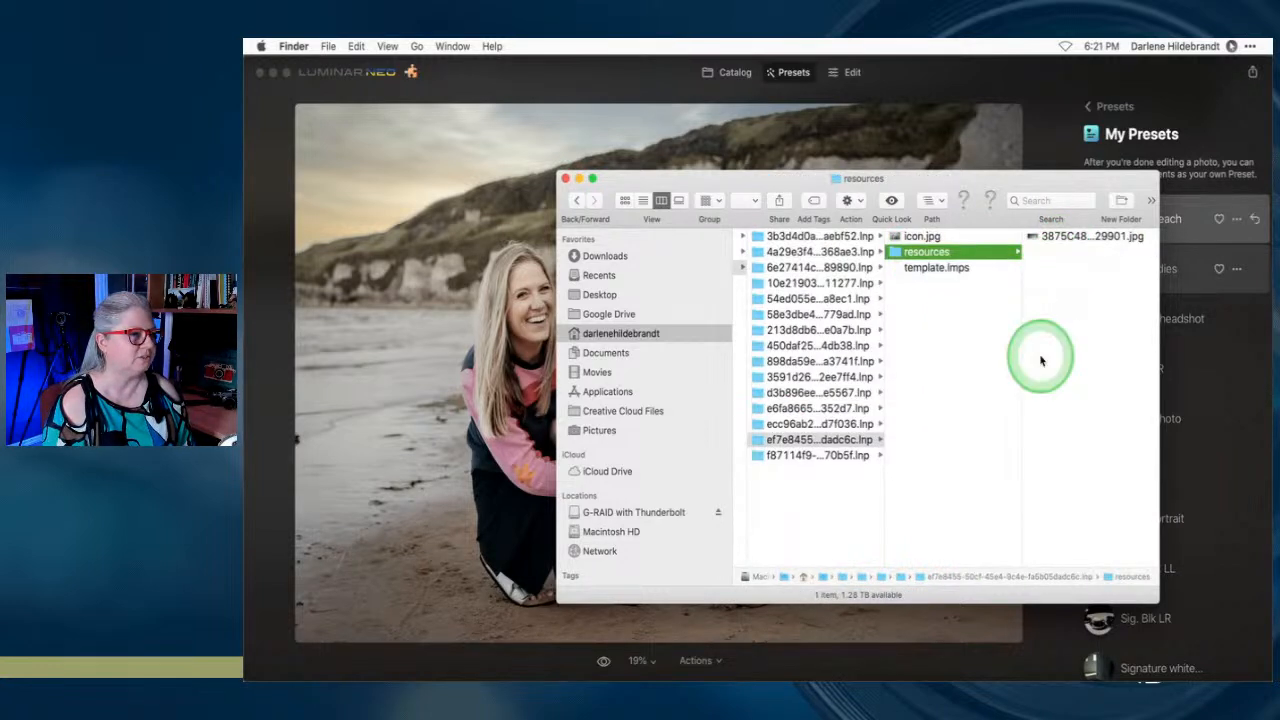
click(1080, 236)
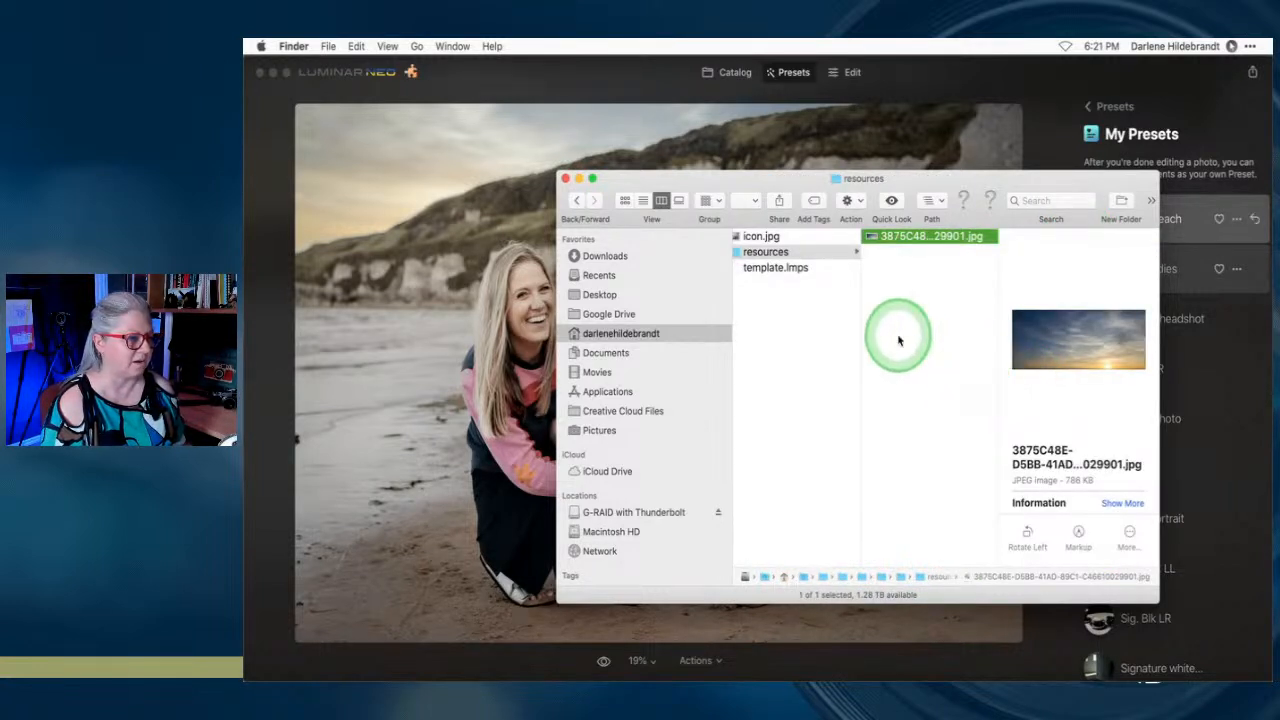
scroll(898, 341, left, 5)
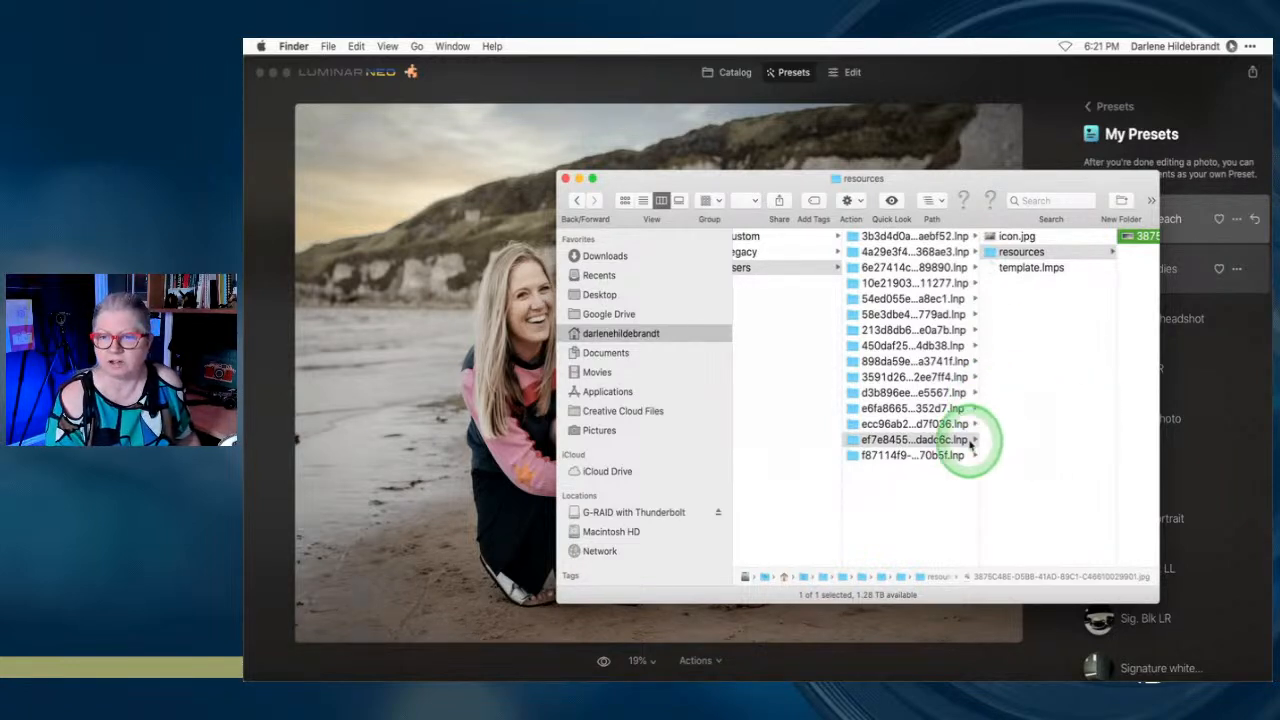
Compress the beach preset's .lnp folder into a ZIP archive, enlarge the Finder window showing it and move it upward
click(910, 440)
click(1015, 441)
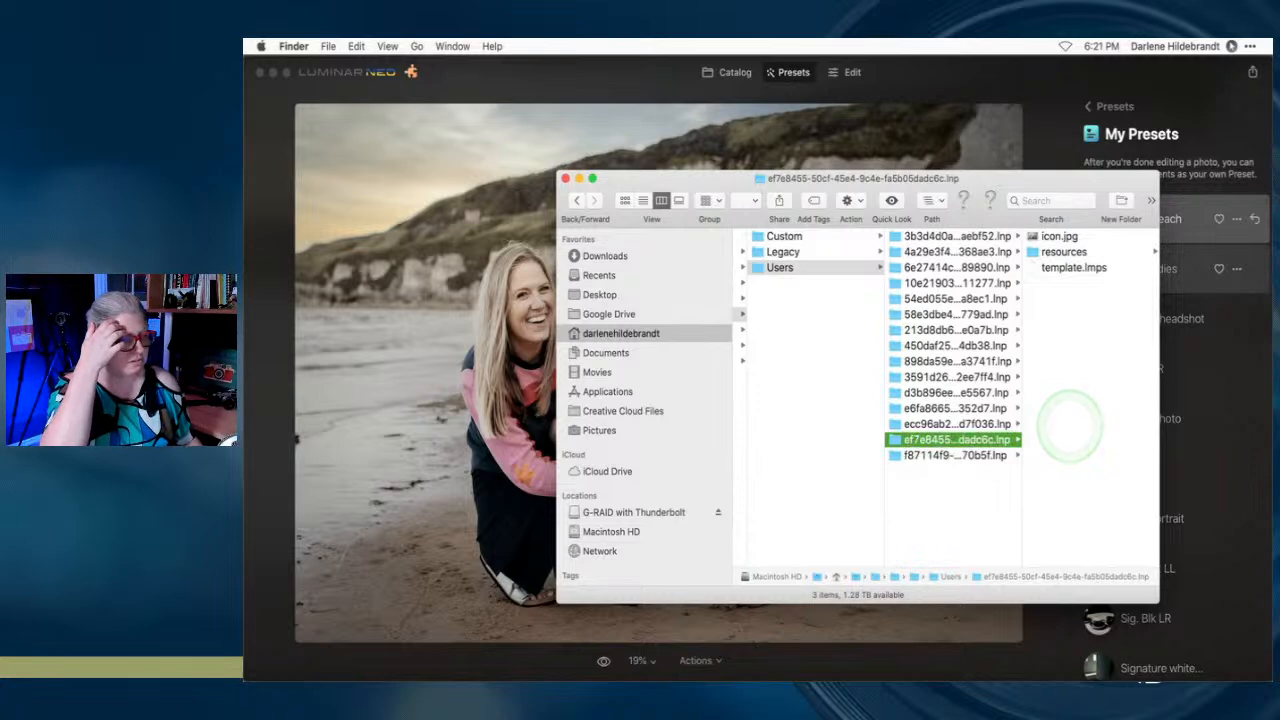
right_click(1000, 441)
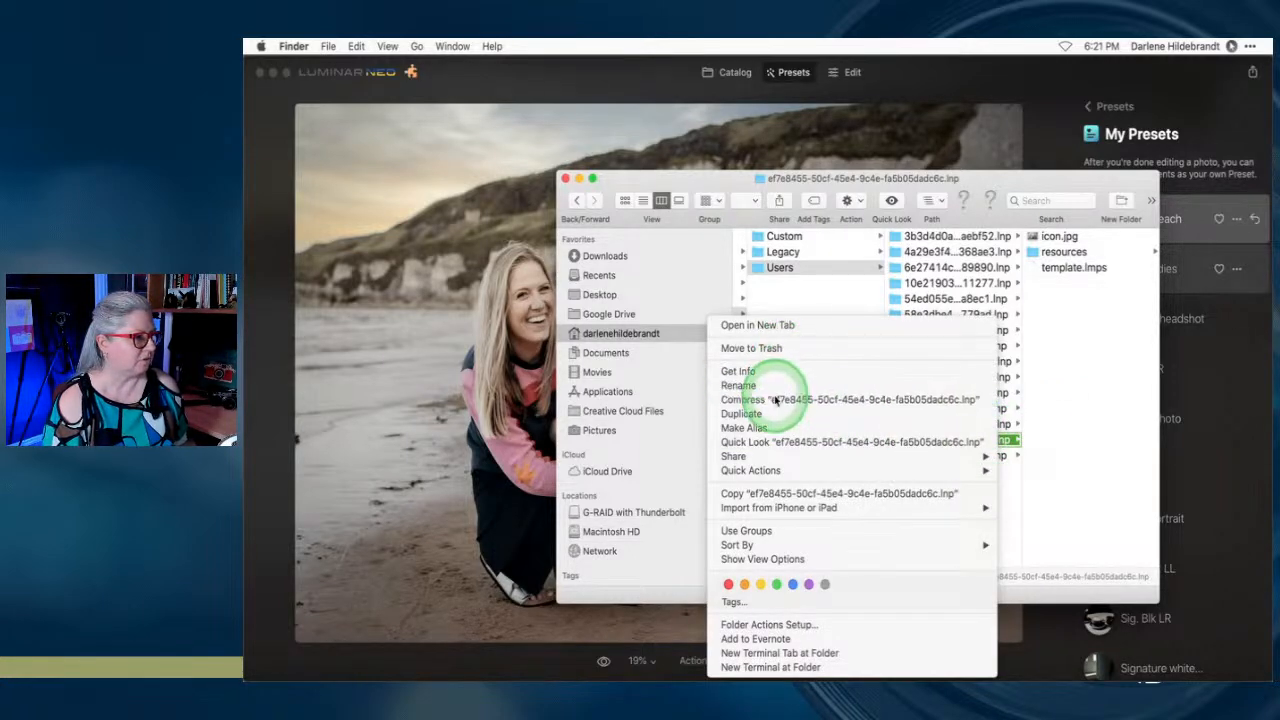
click(944, 476)
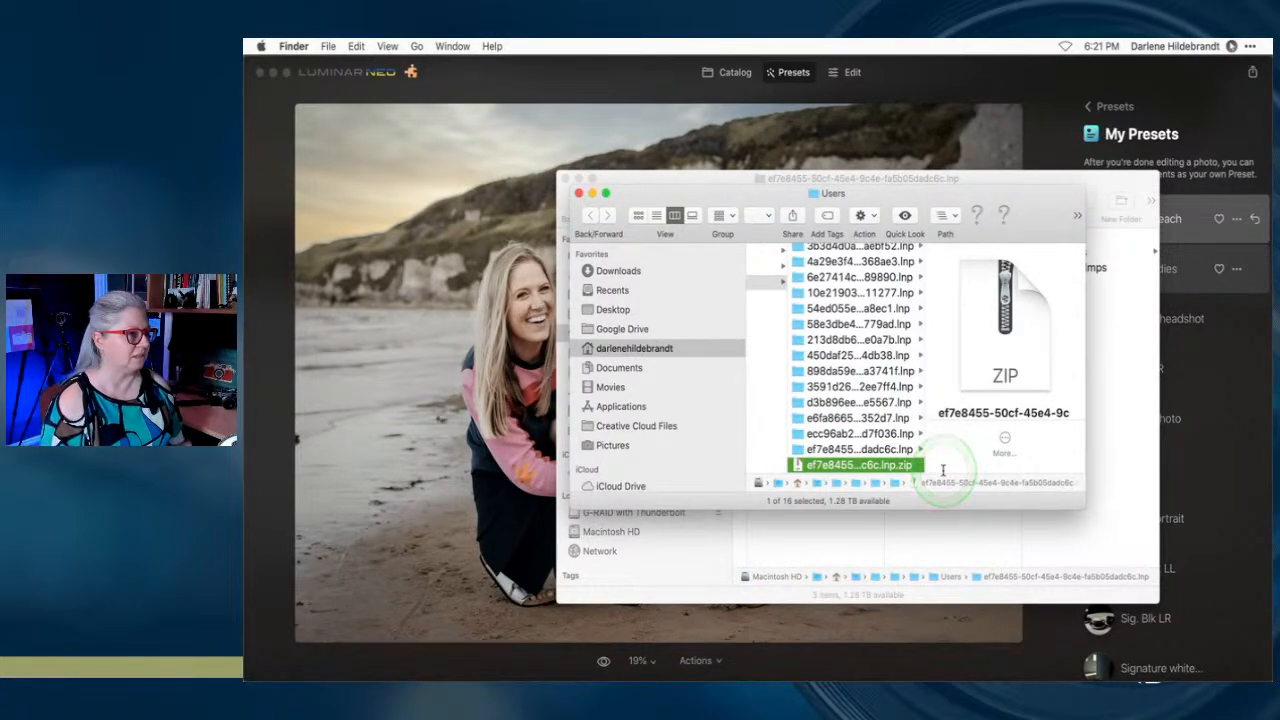
drag(1084, 508, 1151, 648)
drag(900, 186, 935, 103)
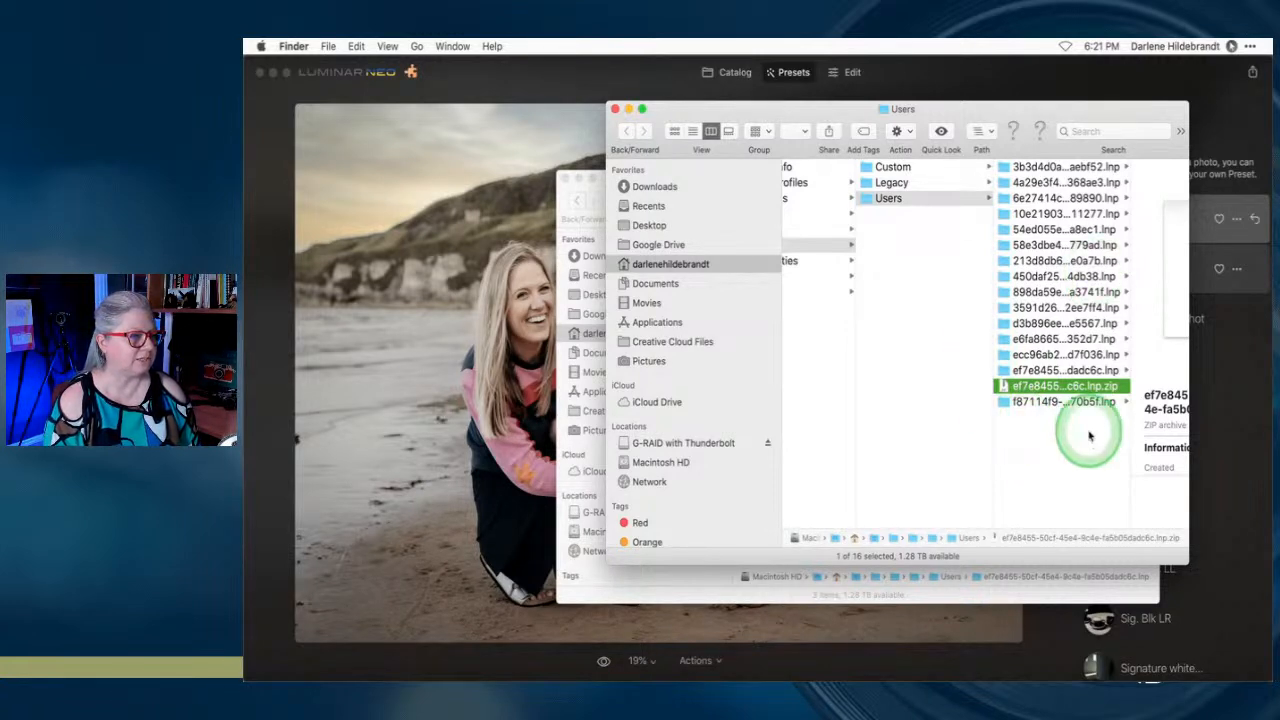
Examine where the zipped preset is stored by tracing the Users folder back through Presets and its parent folders
scroll(1089, 435, right, 2)
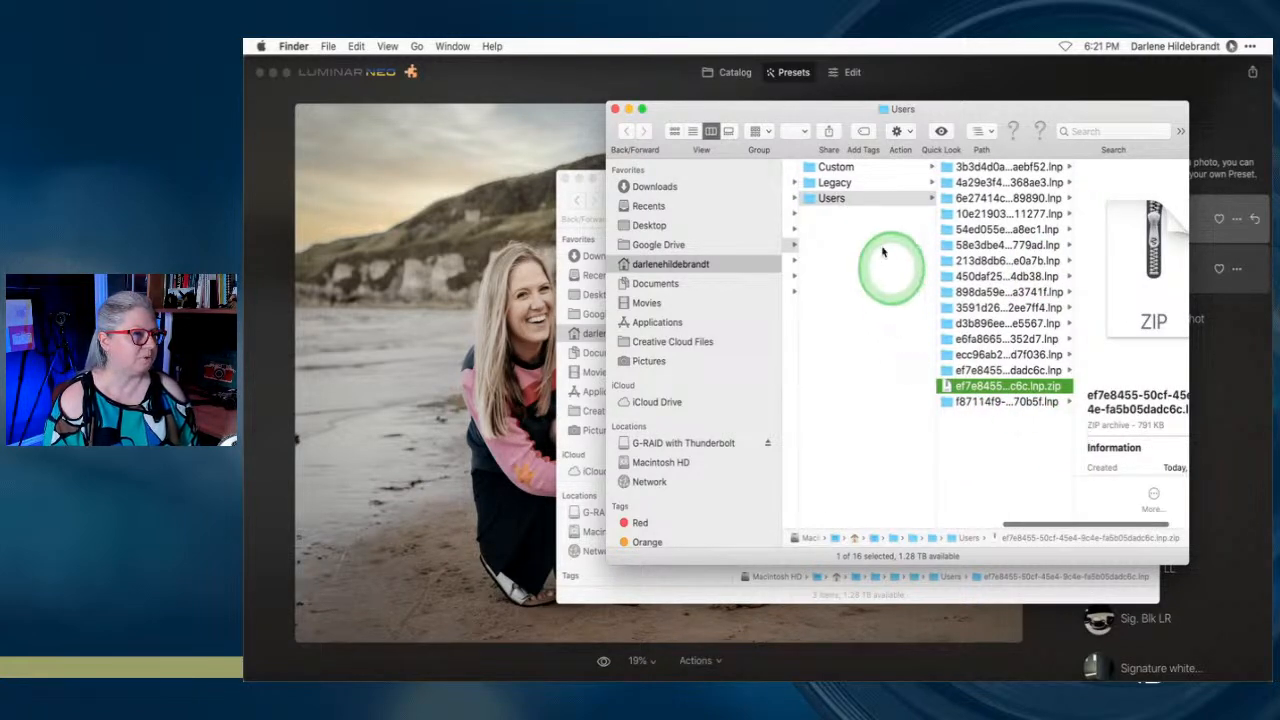
click(851, 197)
scroll(870, 230, left, 4)
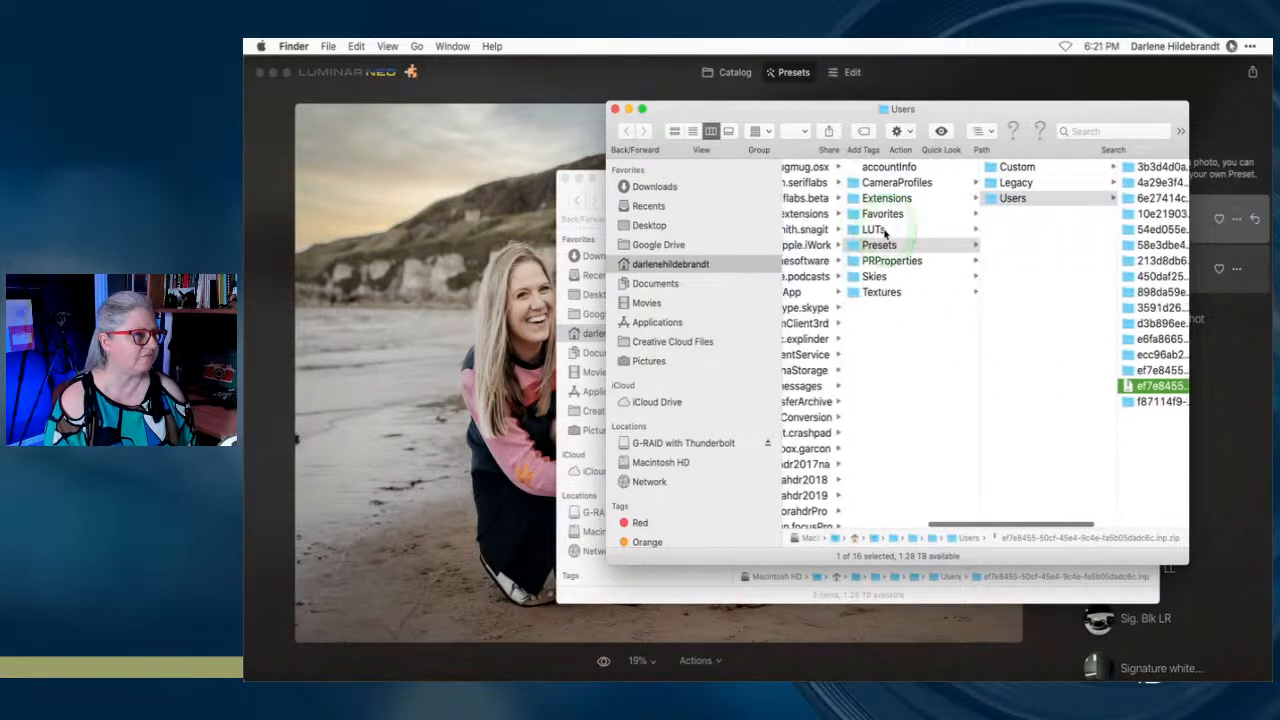
scroll(884, 231, left, 5)
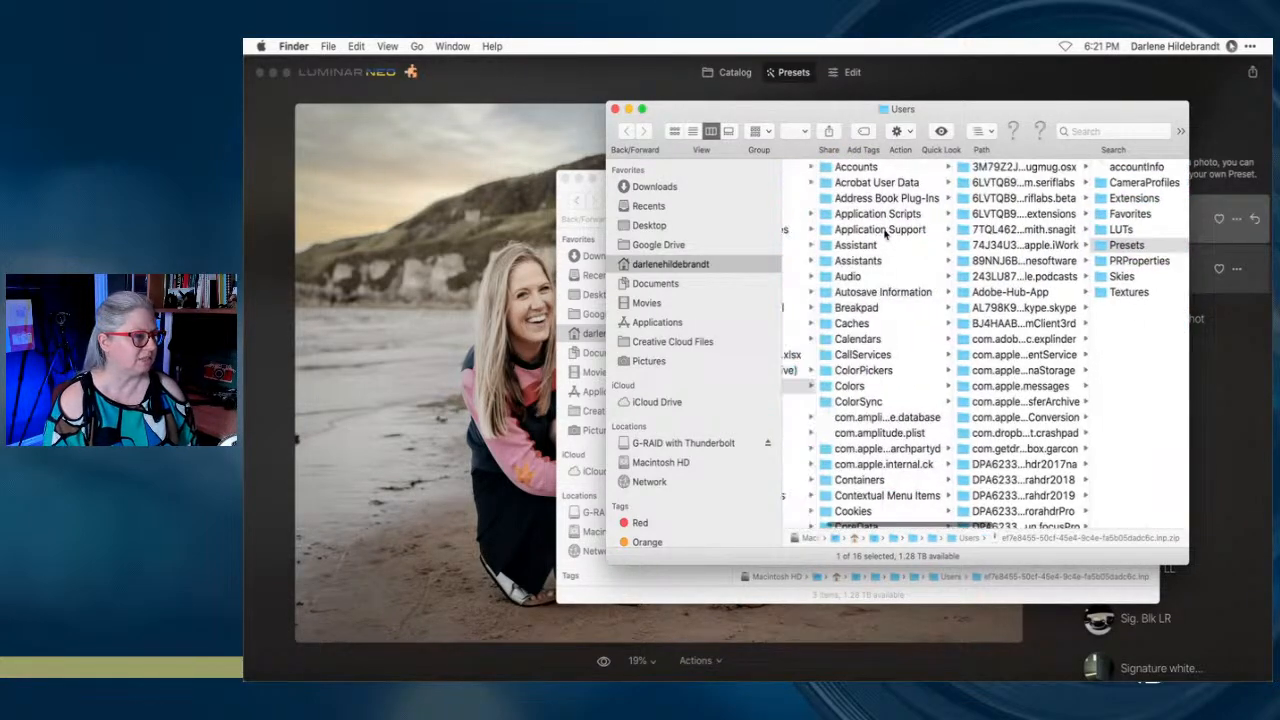
scroll(900, 337, right, 5)
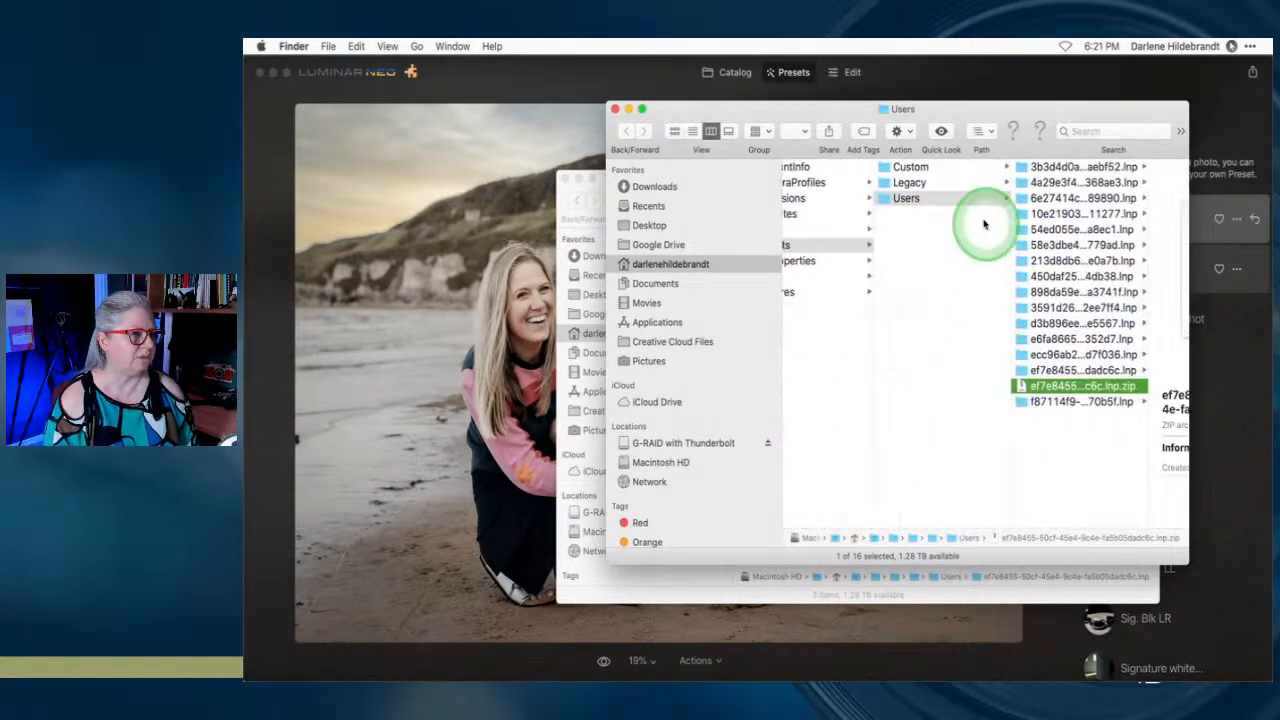
drag(940, 117, 798, 181)
Switch to Luminar Neo, check the Downloads folder in the dialog for adding purchased presets and cancel the dialog
click(1003, 78)
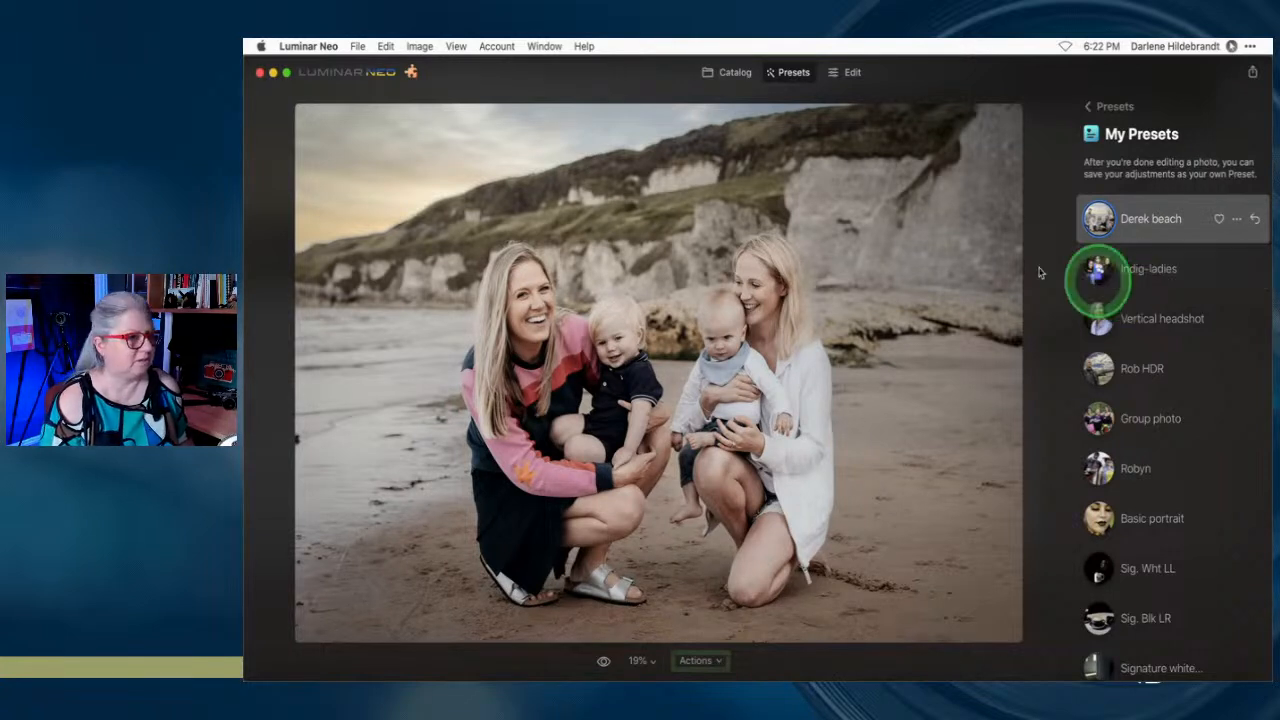
click(1090, 106)
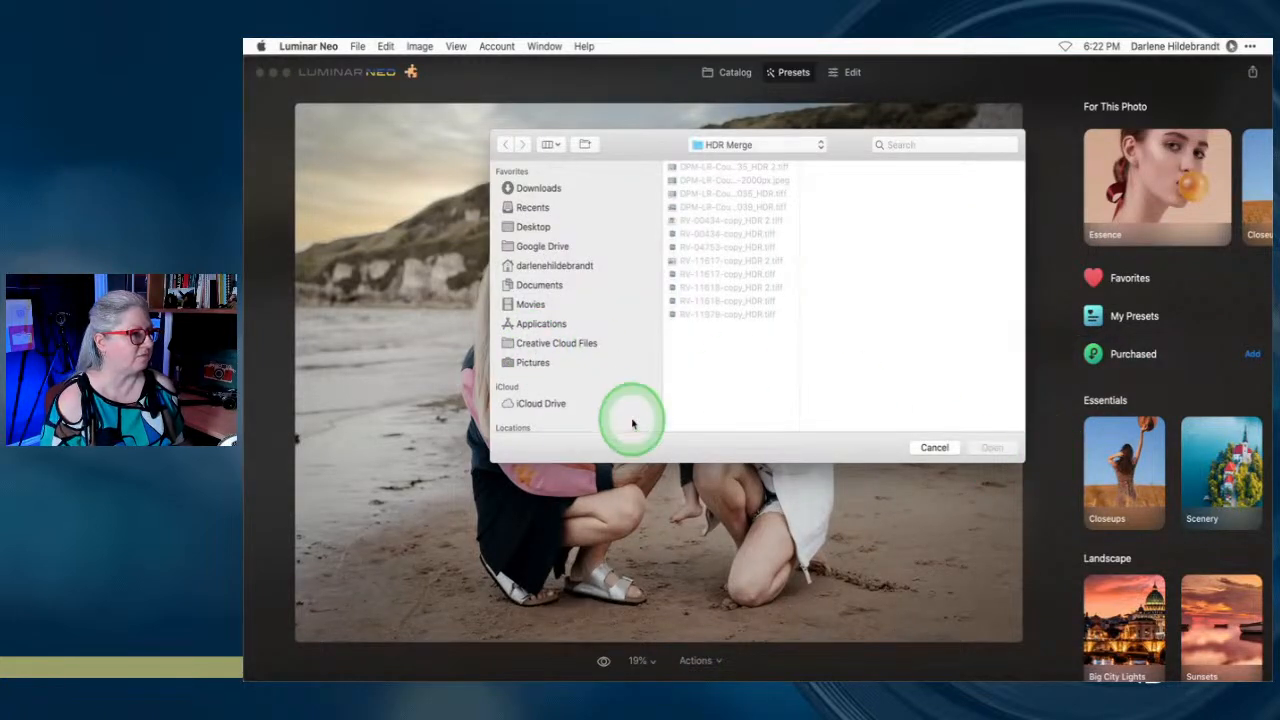
click(538, 188)
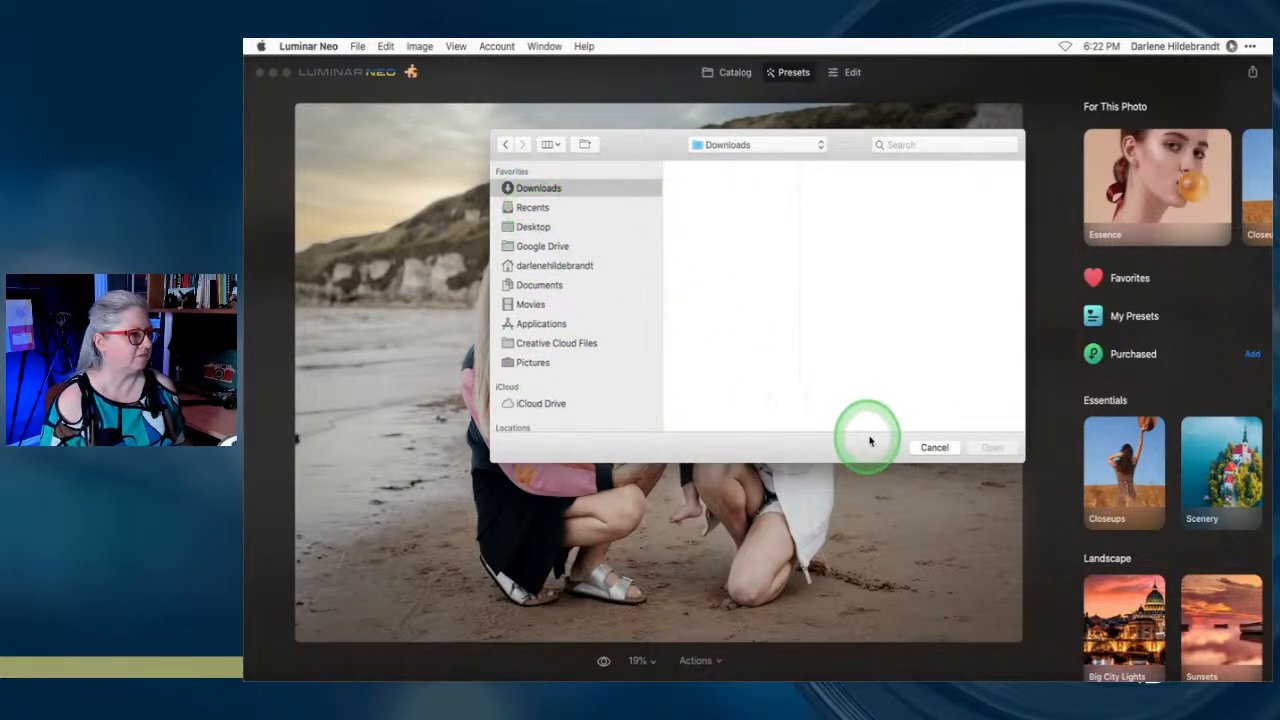
click(933, 447)
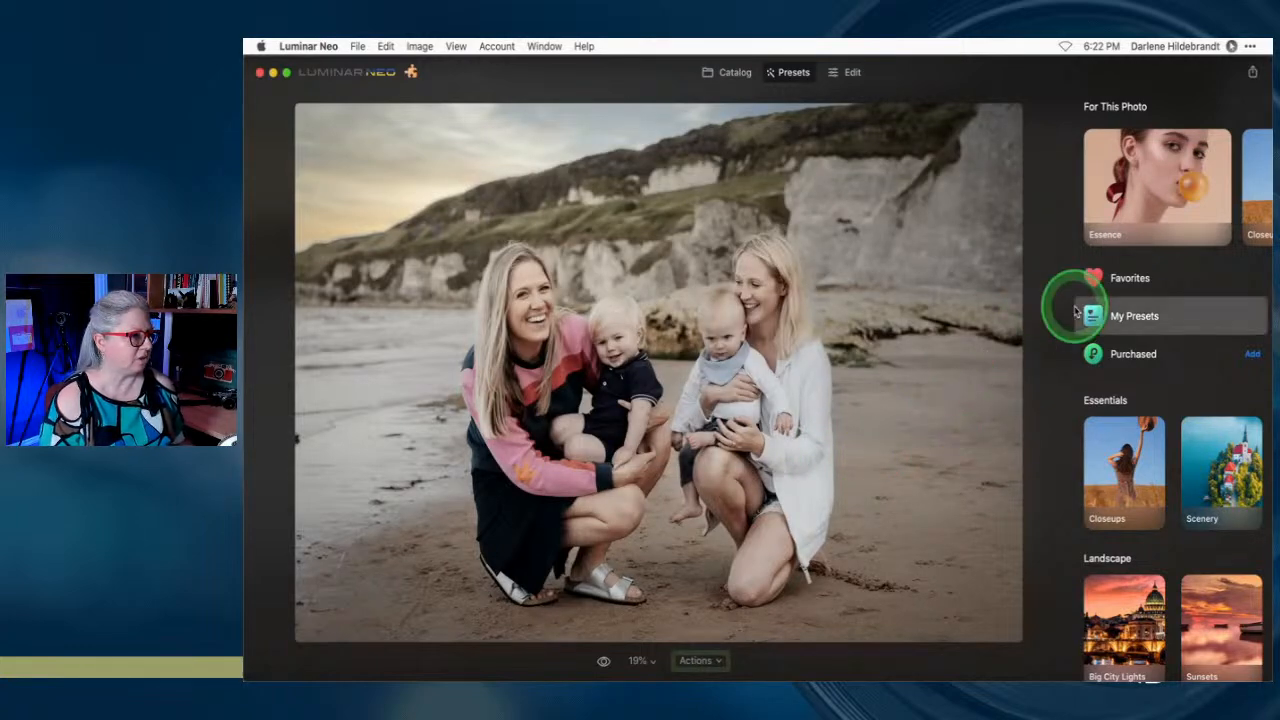
Switch to Finder, move the preset ZIP archive from the Users folder into Downloads and show that folder
key(super+Tab)
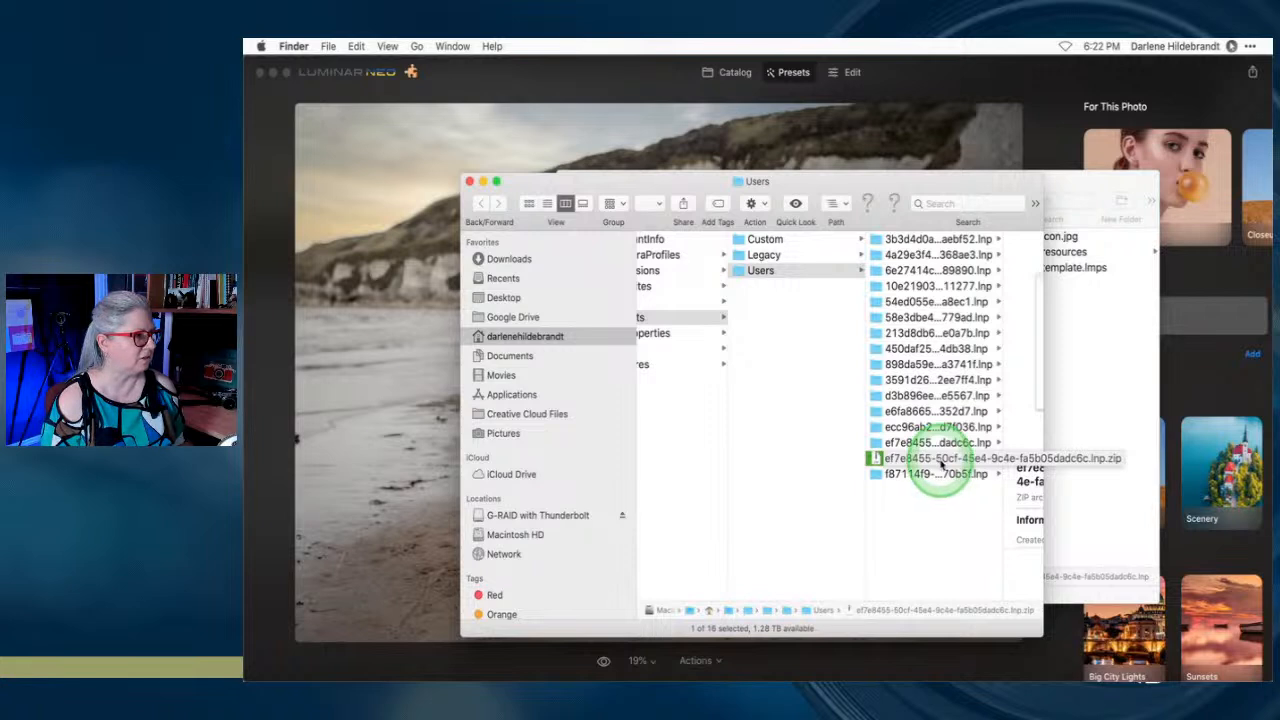
drag(888, 458, 516, 262)
click(516, 260)
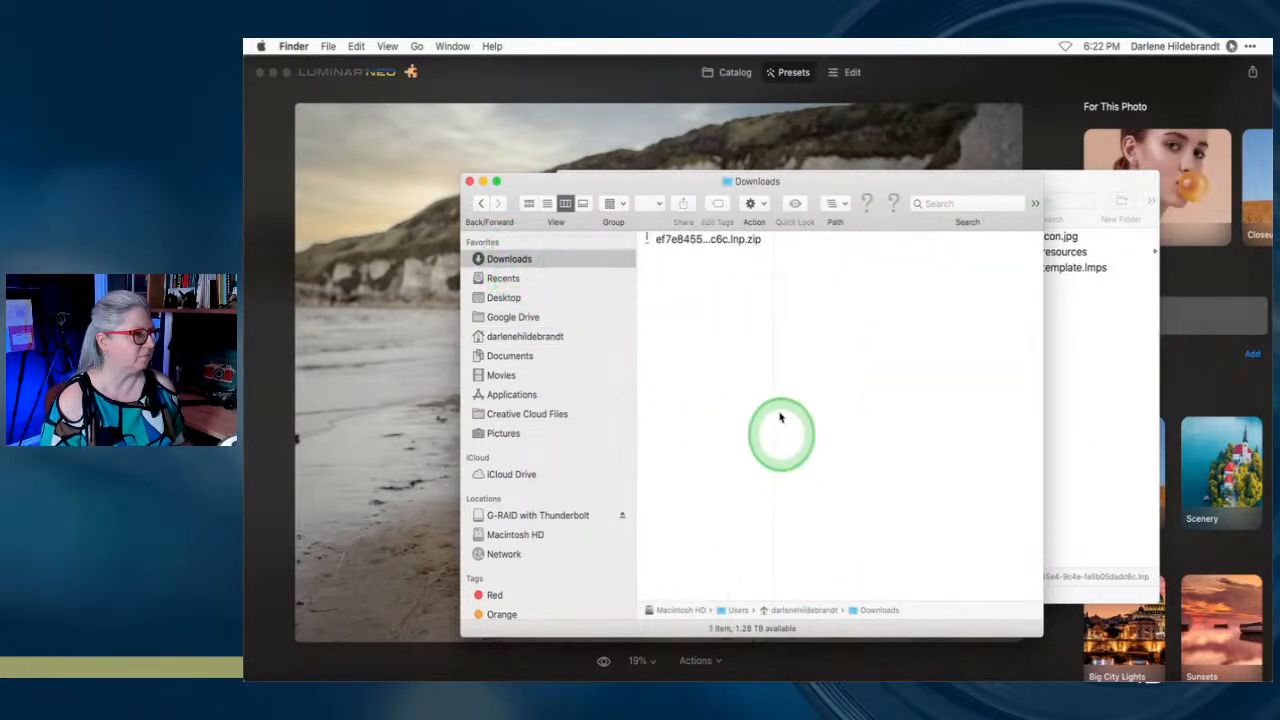
Rename the ZIP archive in Downloads as Beach portrait, extract it and show the contents of the extracted .lnp folder
click(712, 241)
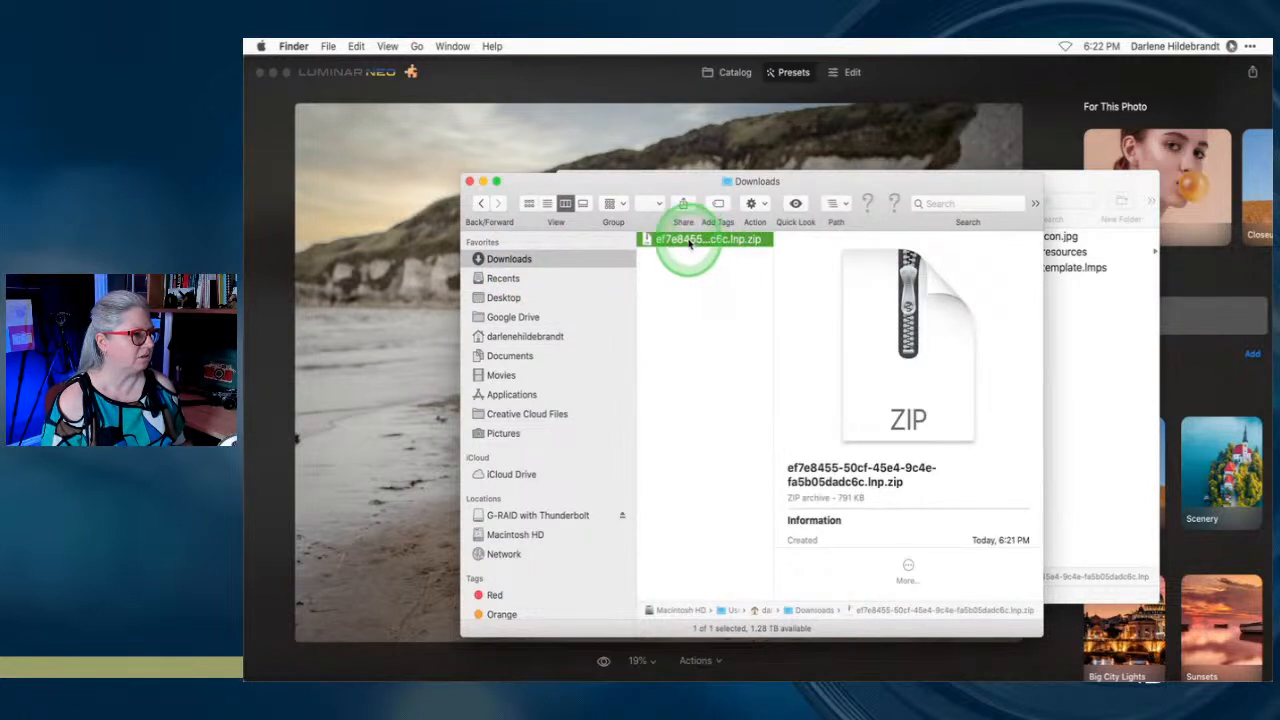
key(Return)
text(Beac)
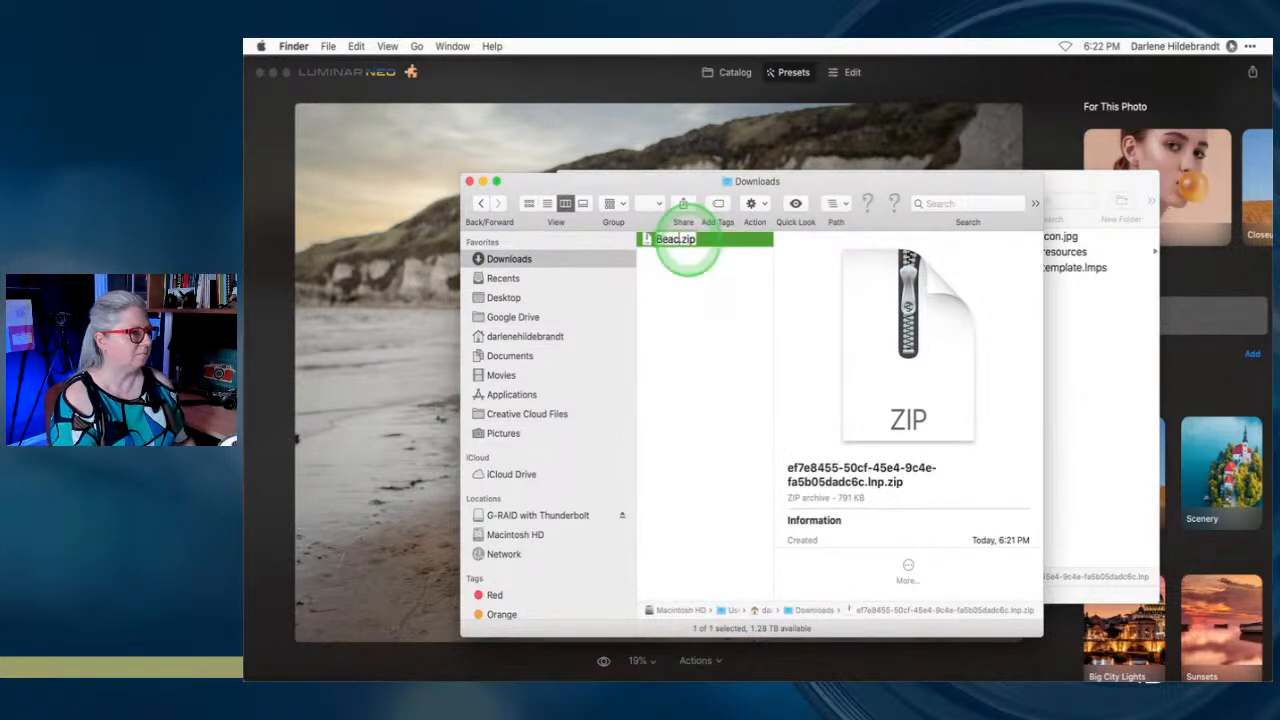
text(h p)
text(ortrait)
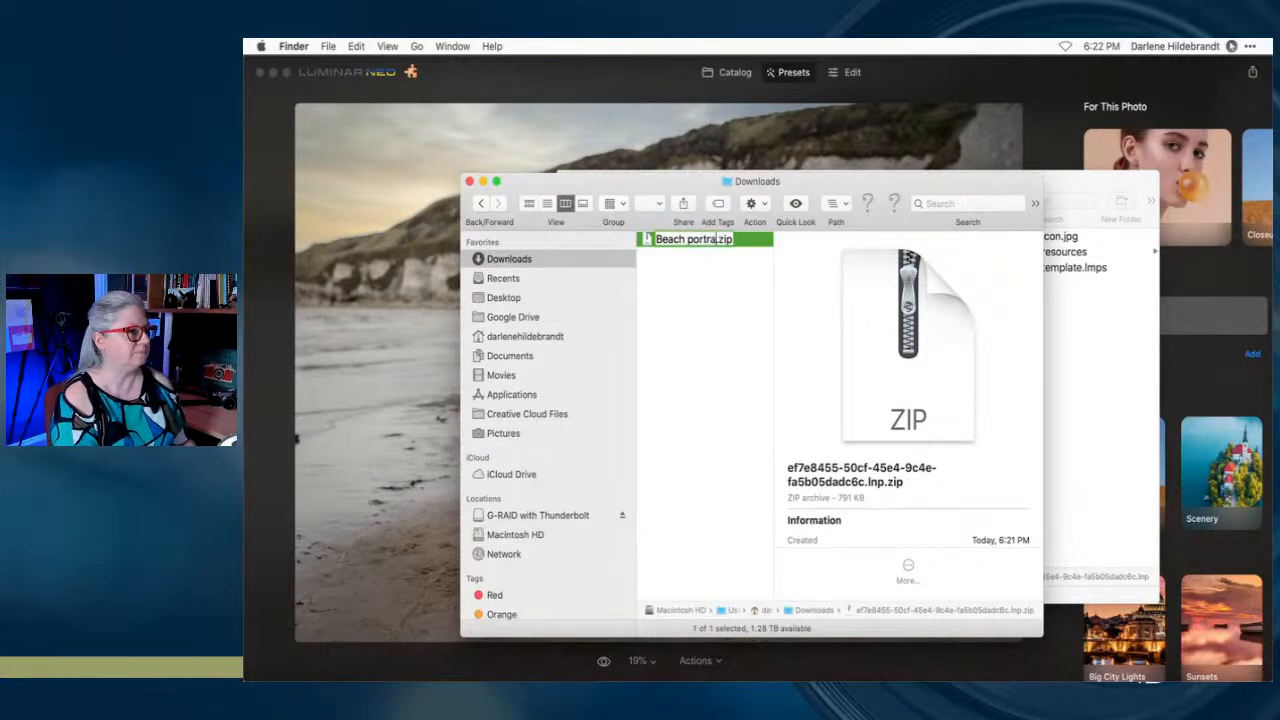
key(Return)
double_click(688, 243)
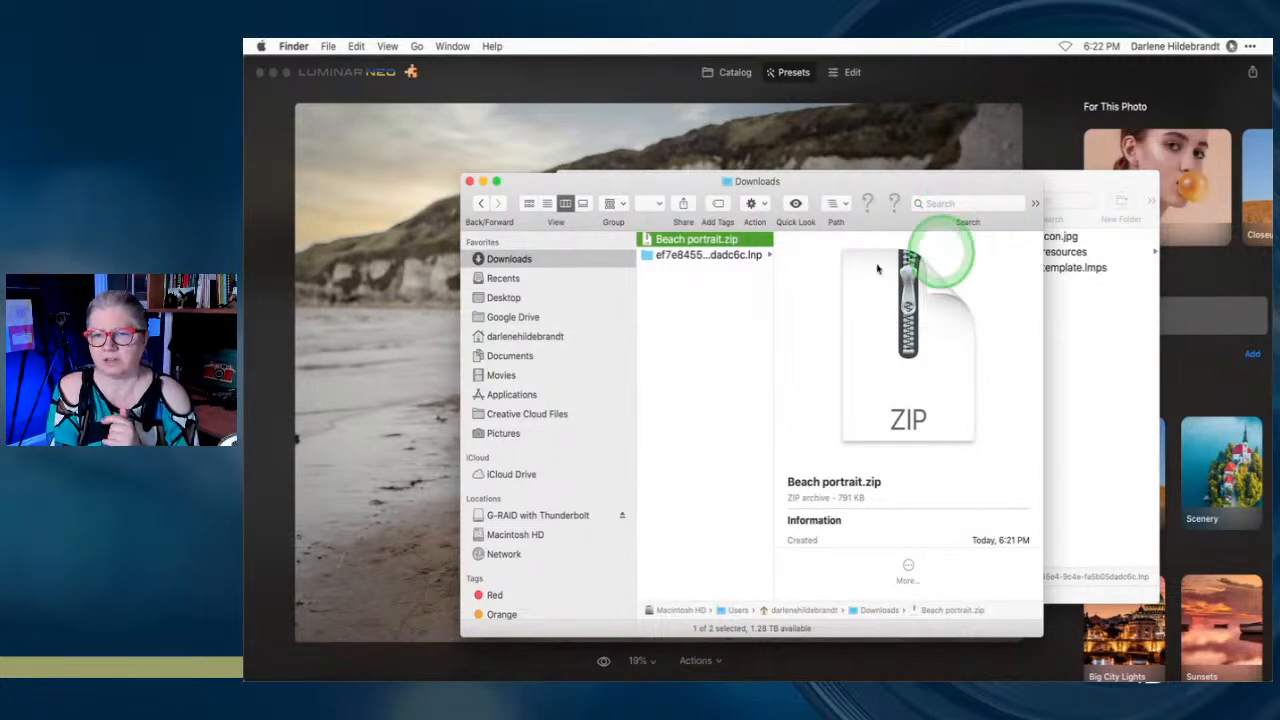
click(712, 255)
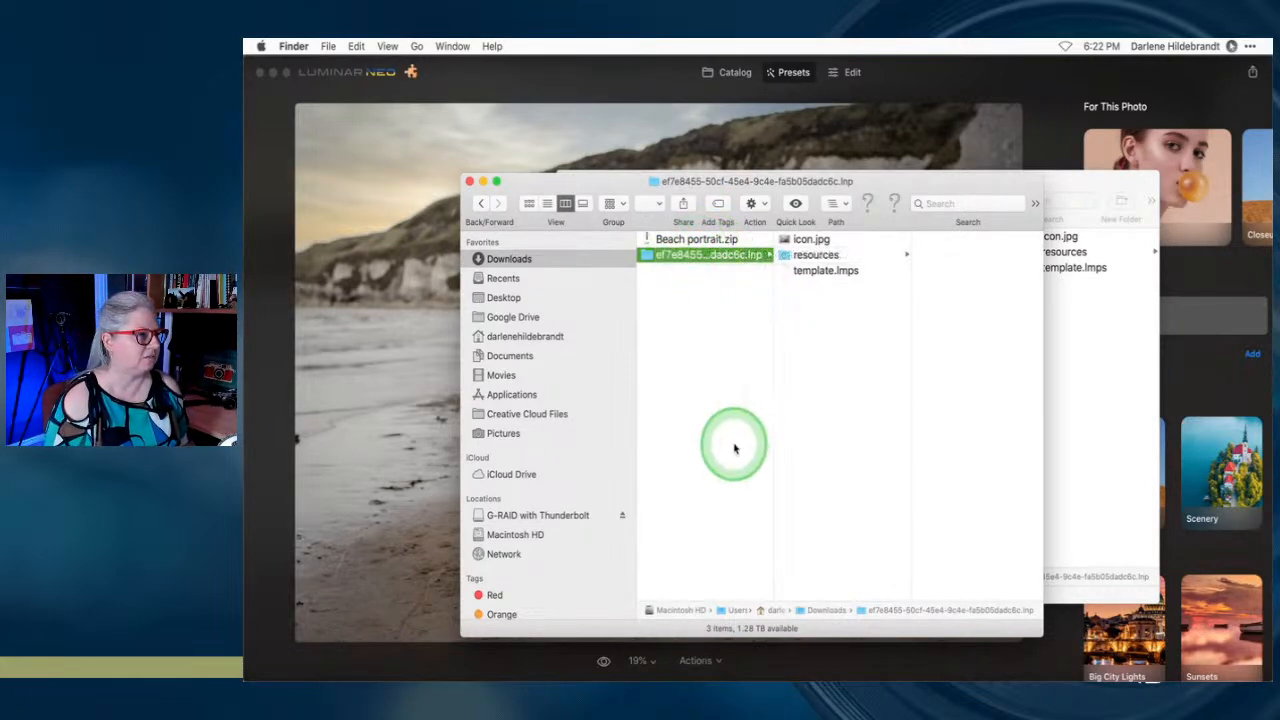
Switch to Luminar Neo and try to add the extracted .lnp folder from Downloads as a purchased preset
click(1043, 122)
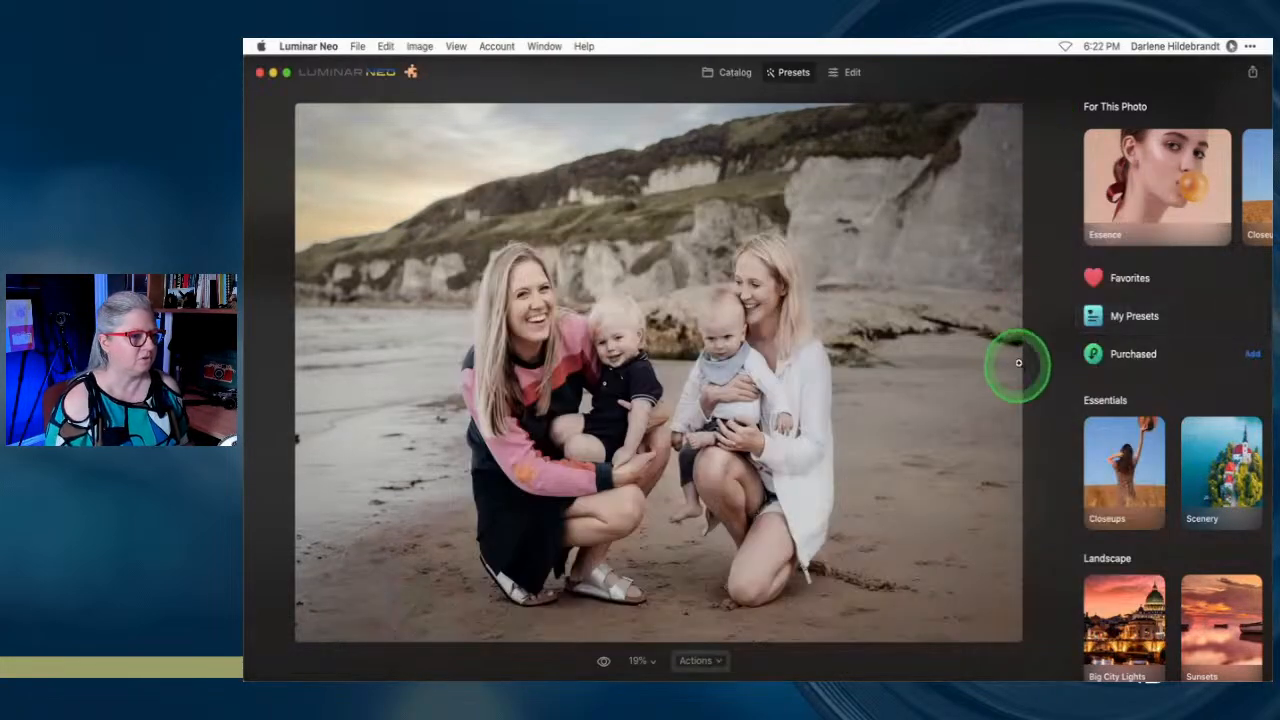
click(1251, 354)
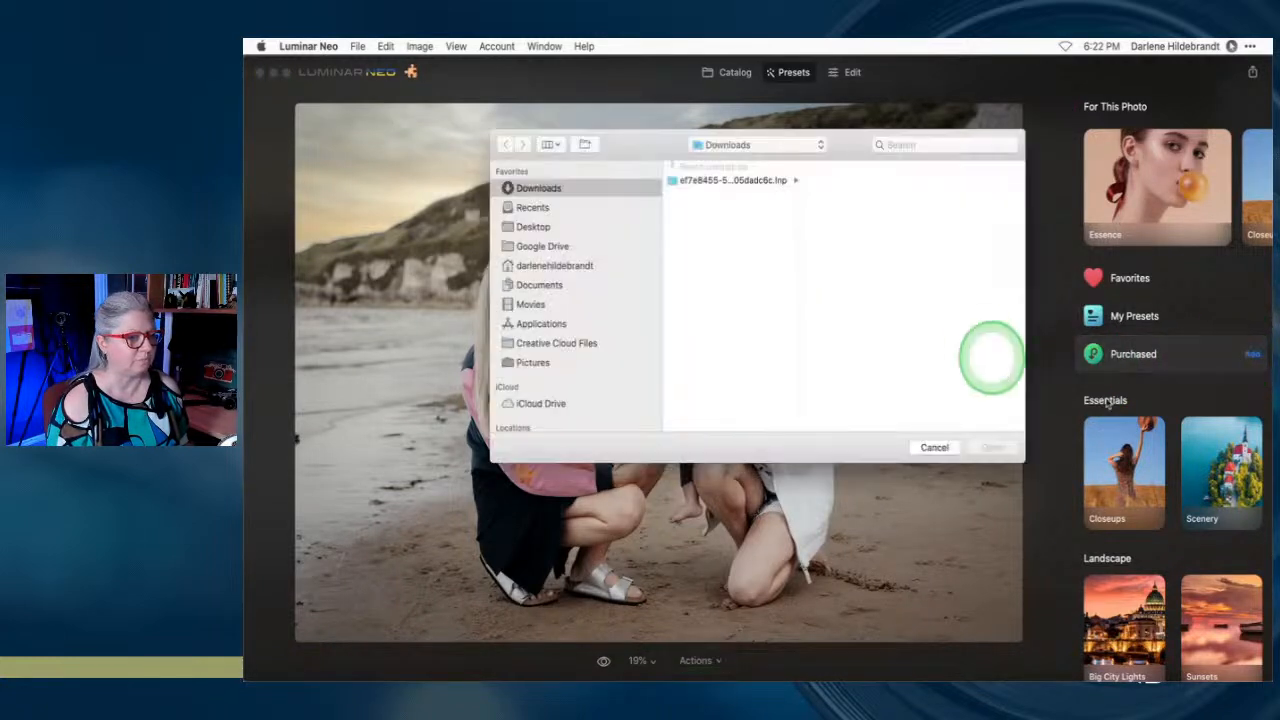
click(726, 182)
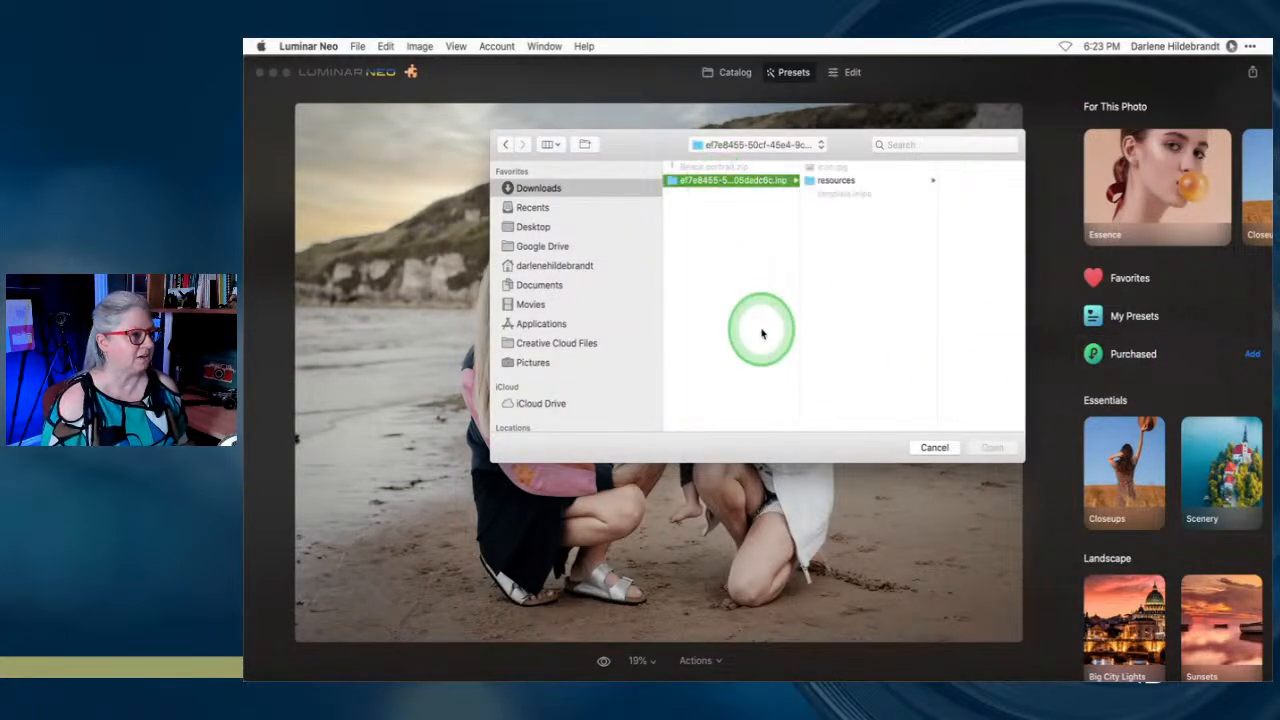
click(833, 180)
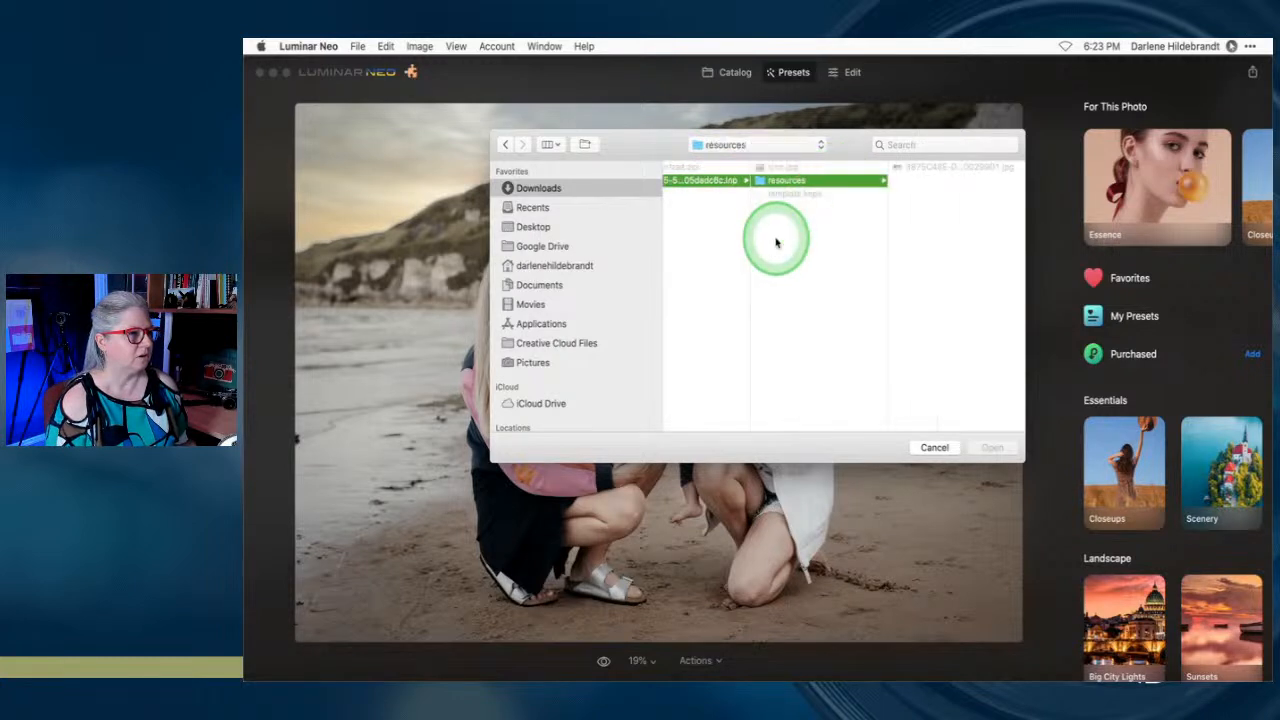
click(712, 180)
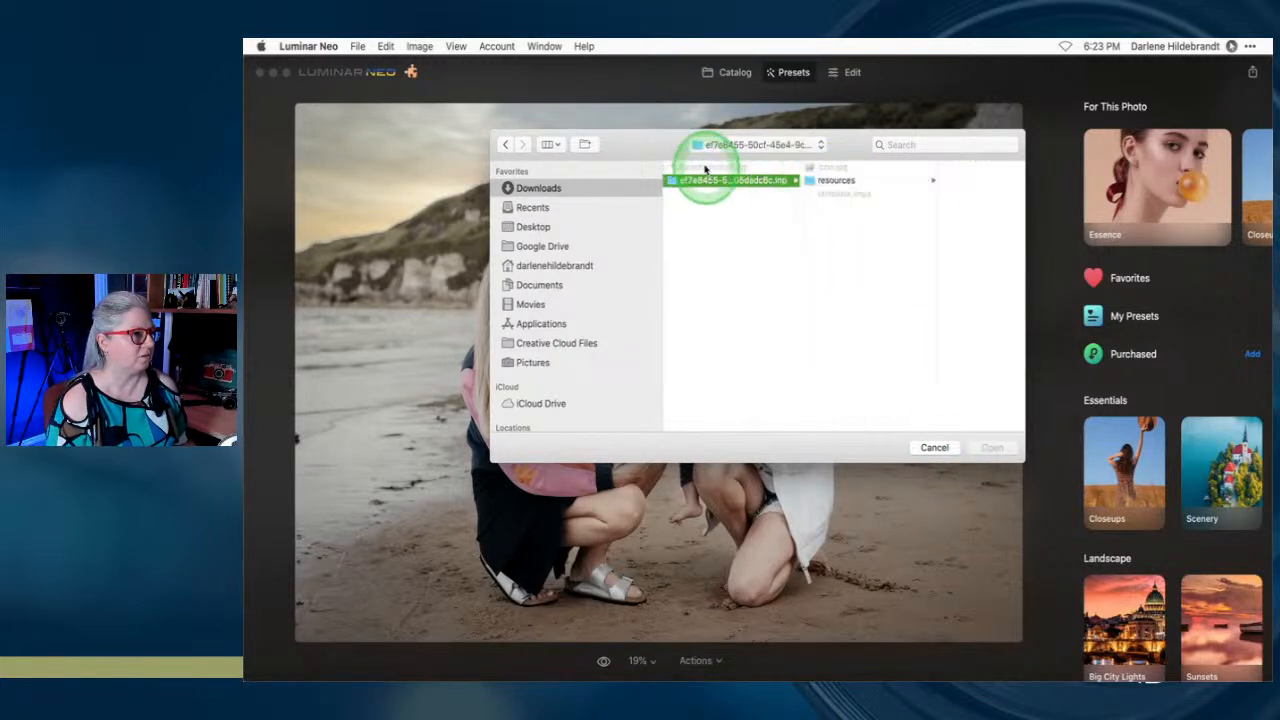
click(818, 182)
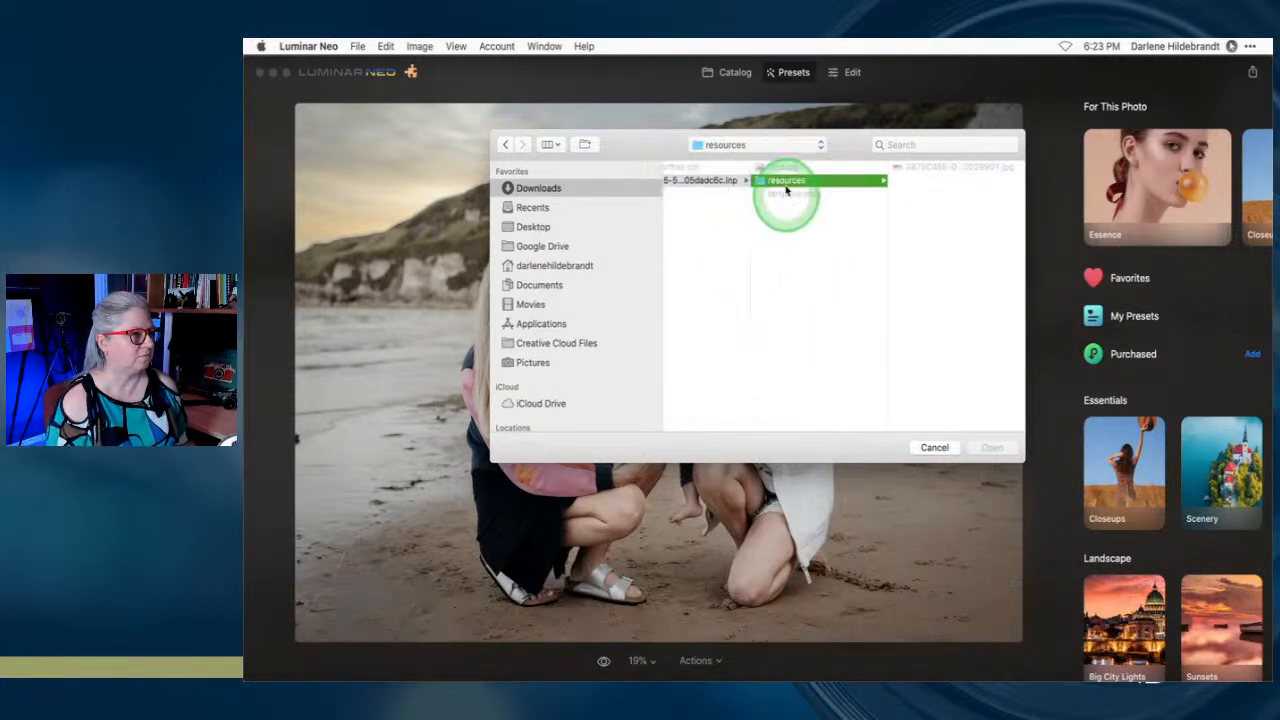
click(811, 235)
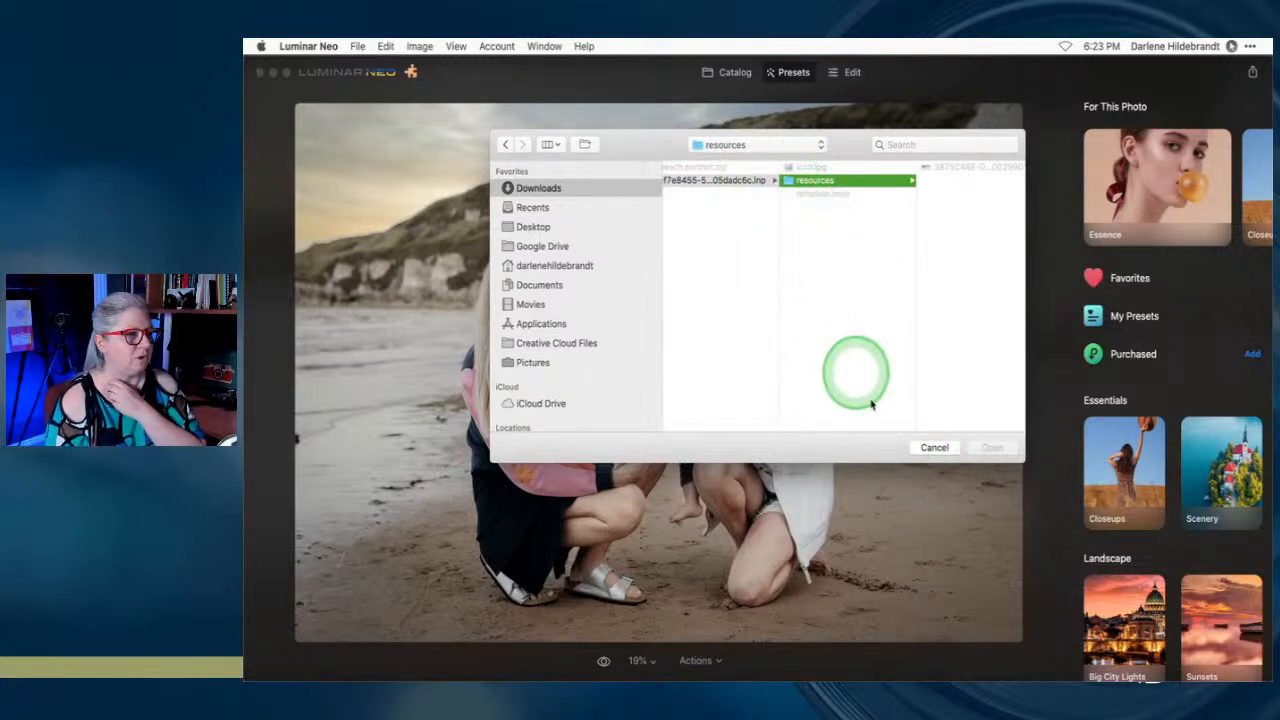
click(934, 449)
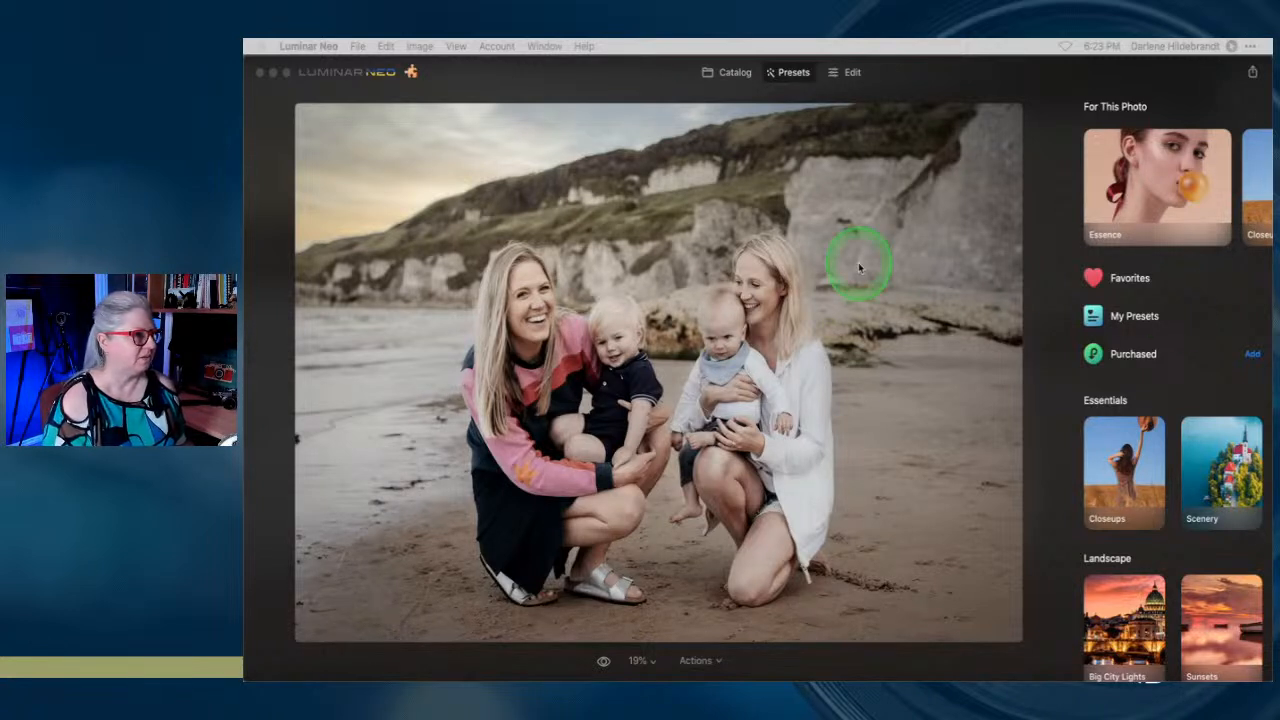
Return to the catalog and view the edited and unedited photos of the three horses enlarged, ending on the unedited one
click(732, 76)
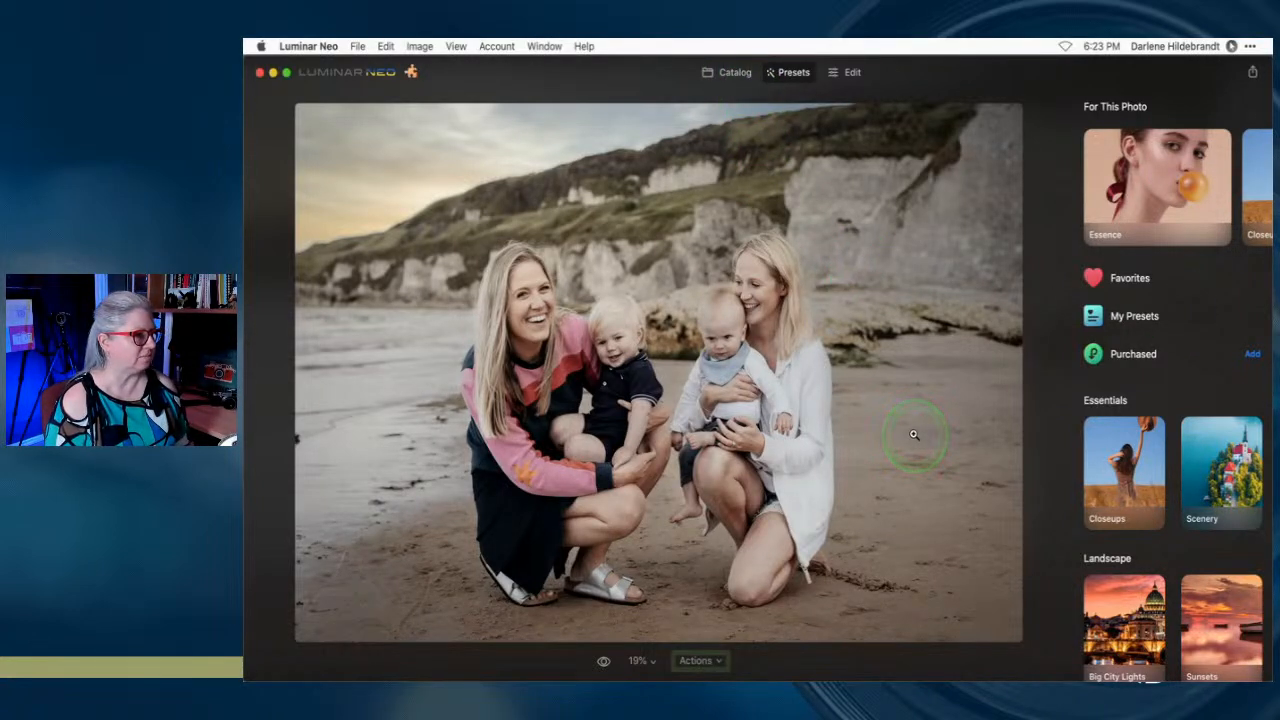
click(740, 73)
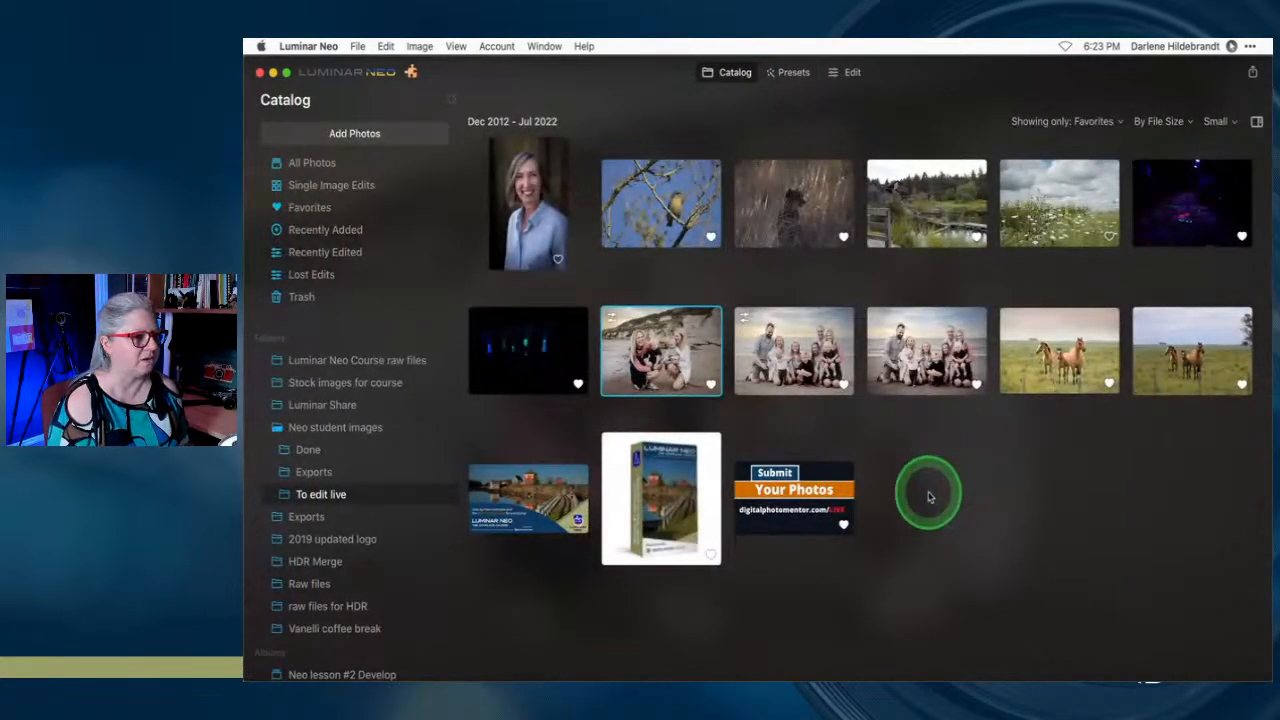
click(1230, 362)
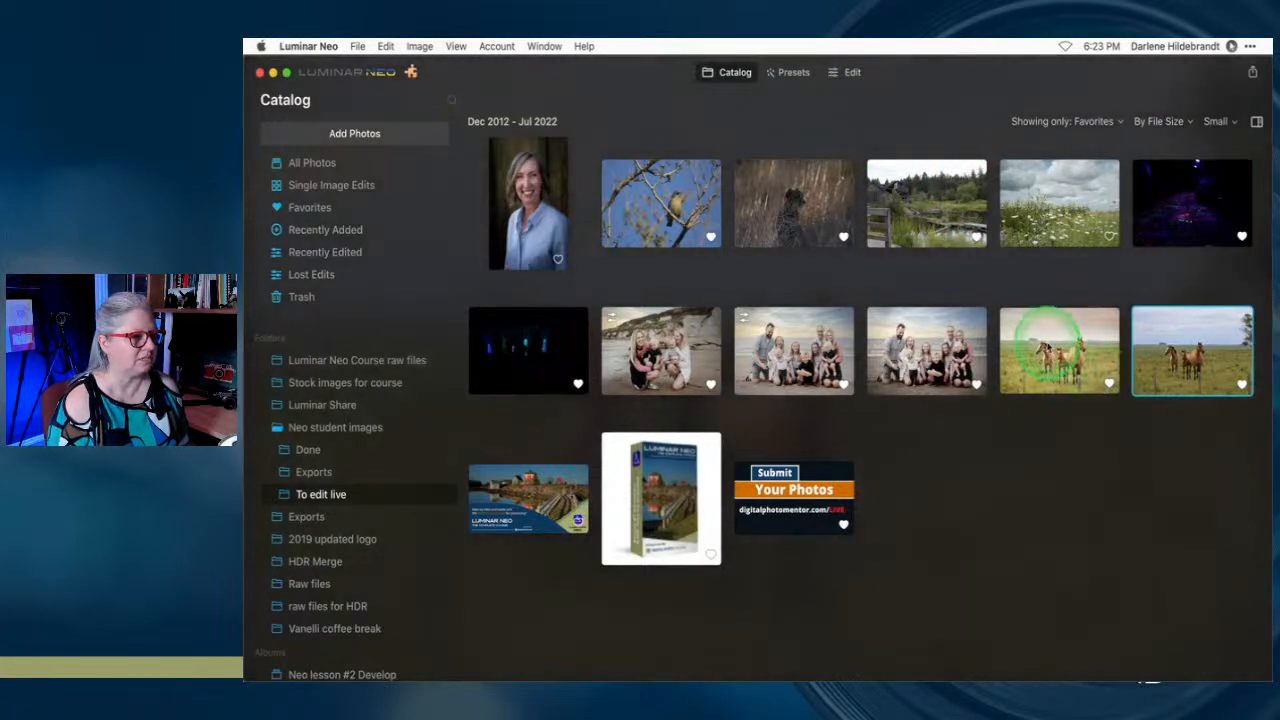
double_click(1183, 355)
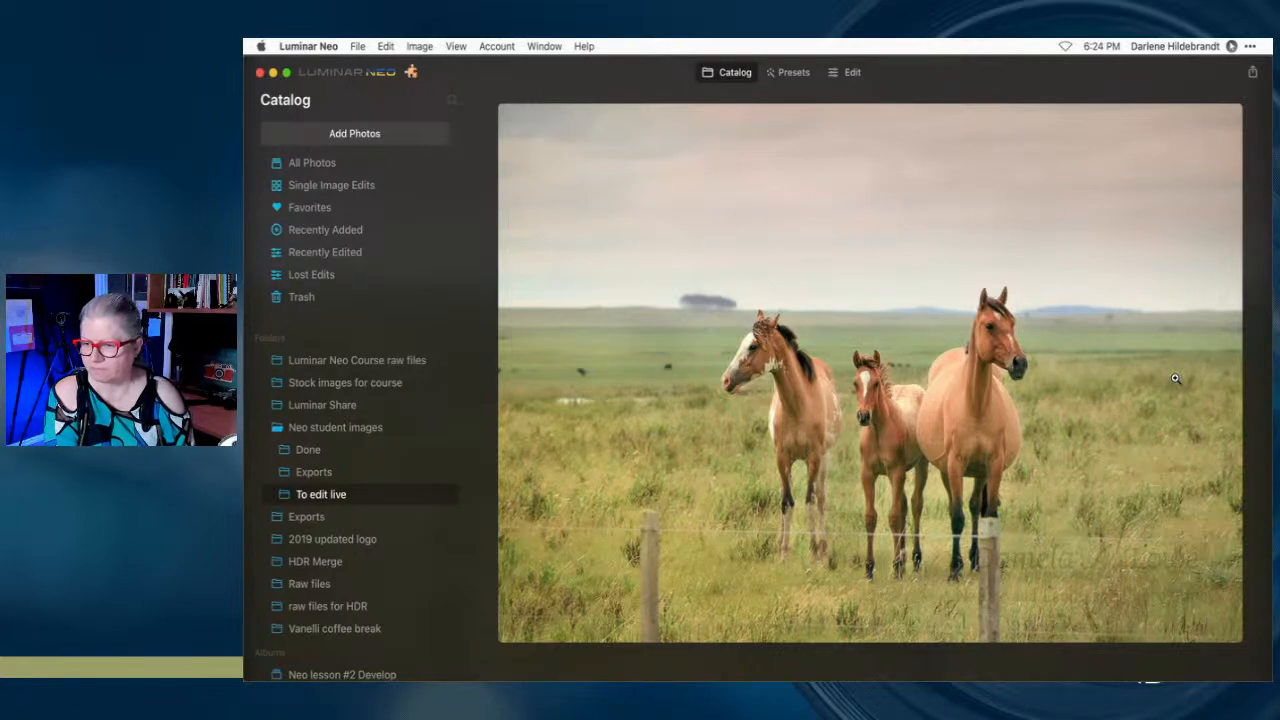
key(Left)
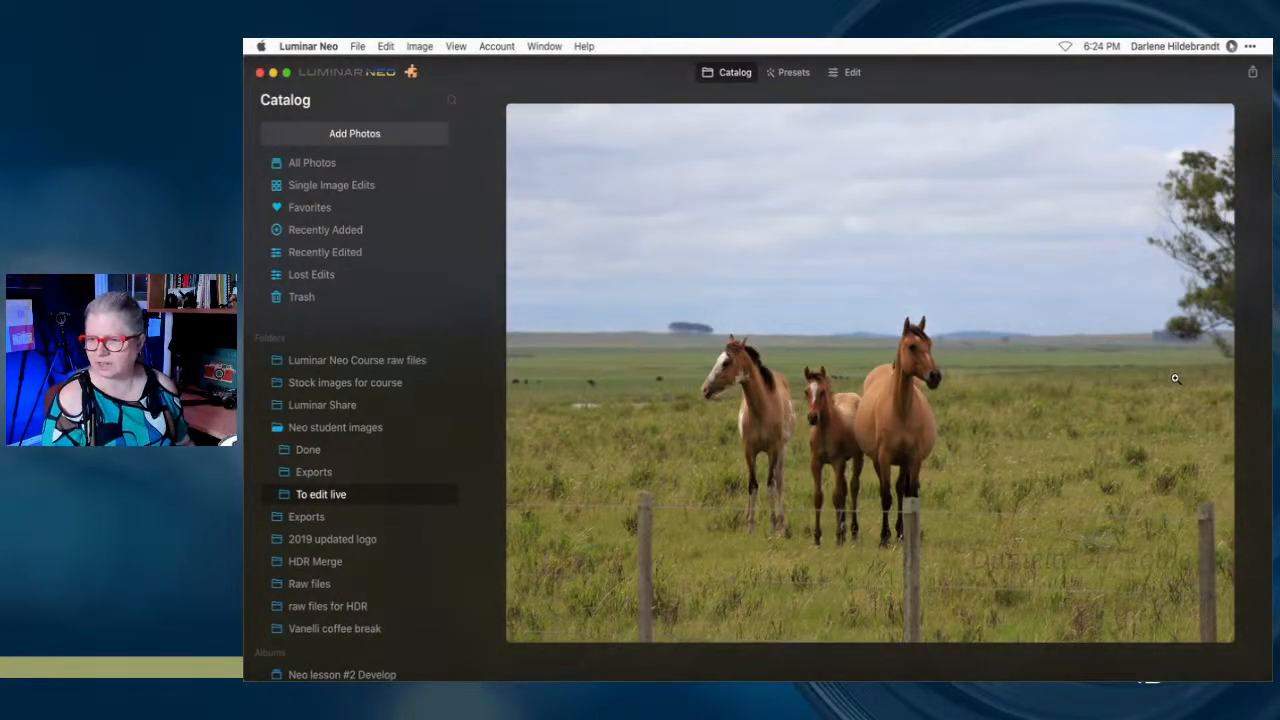
Rename the beach portrait preset in My Presets as Bleached beach
click(789, 72)
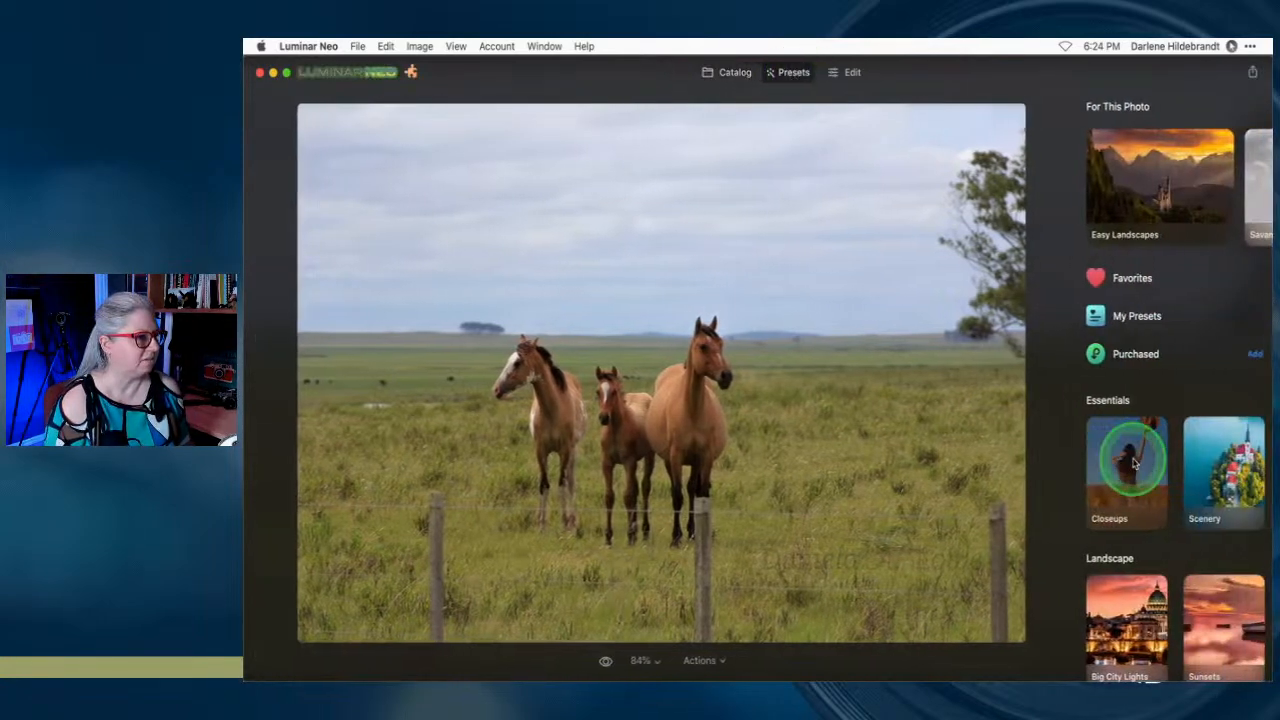
click(1133, 316)
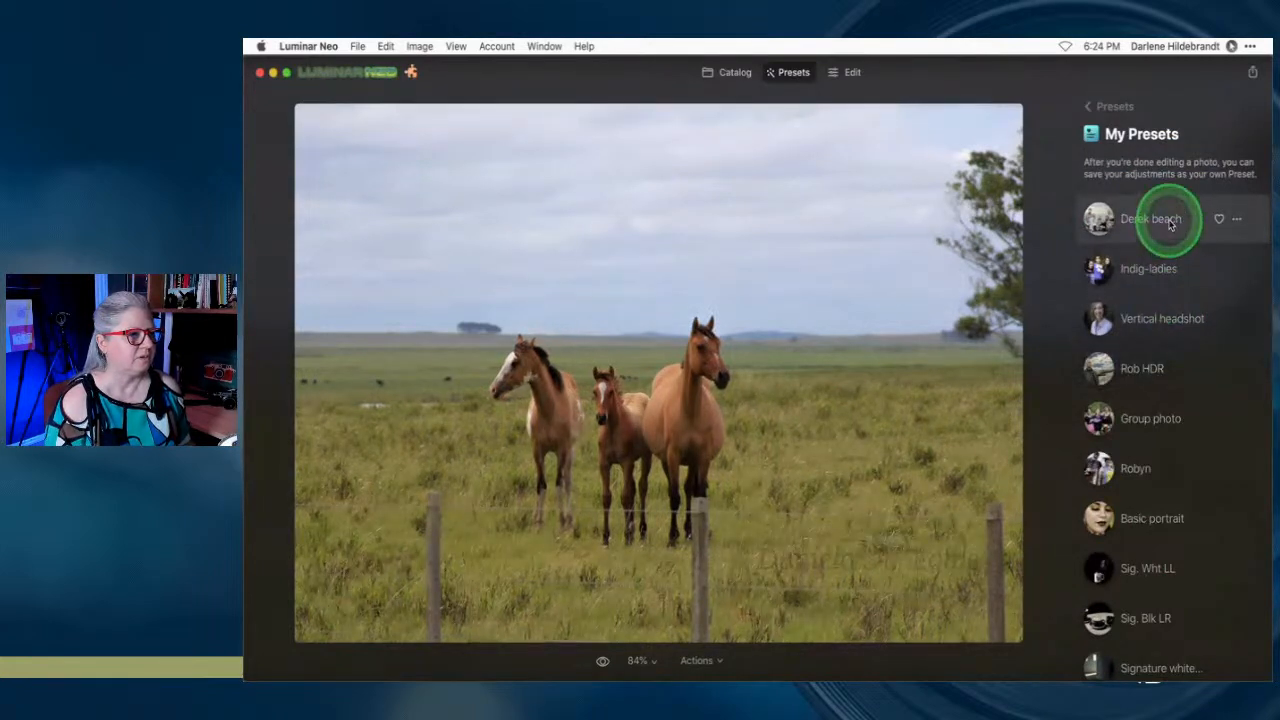
click(1240, 219)
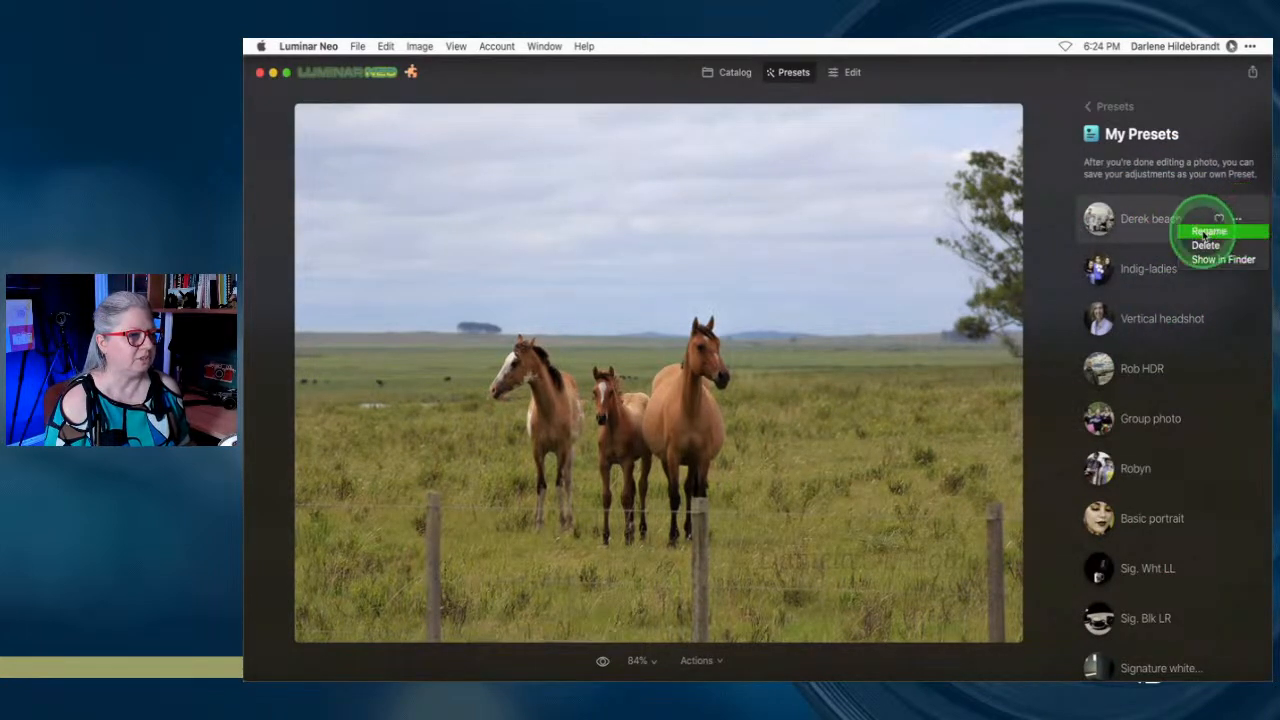
click(1207, 232)
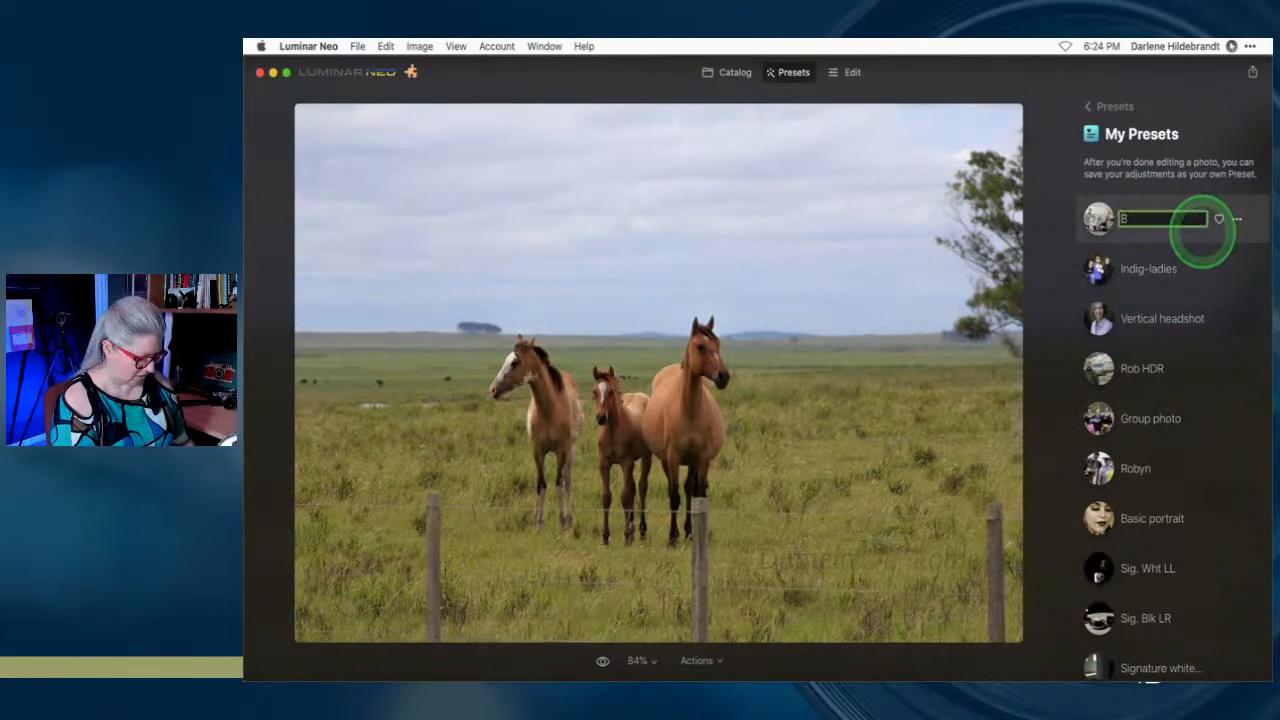
text(Be)
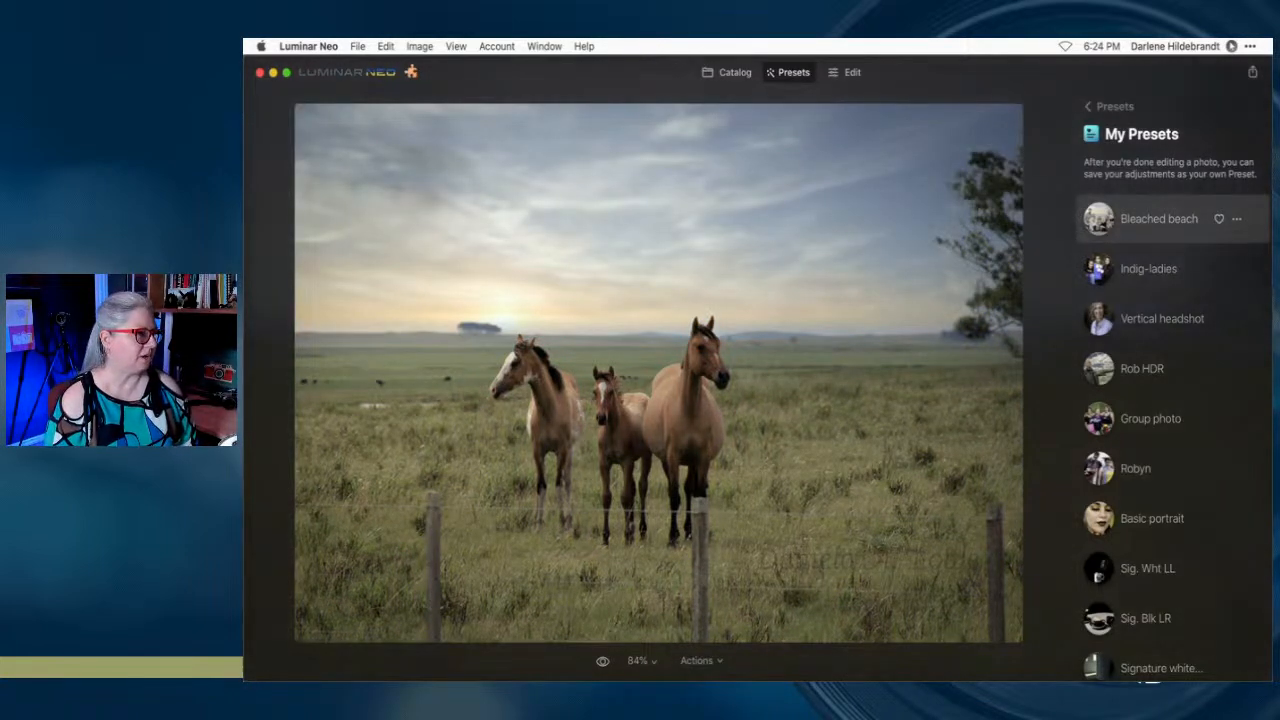
Open the horse photo for editing and check its list of applied edits
click(1108, 108)
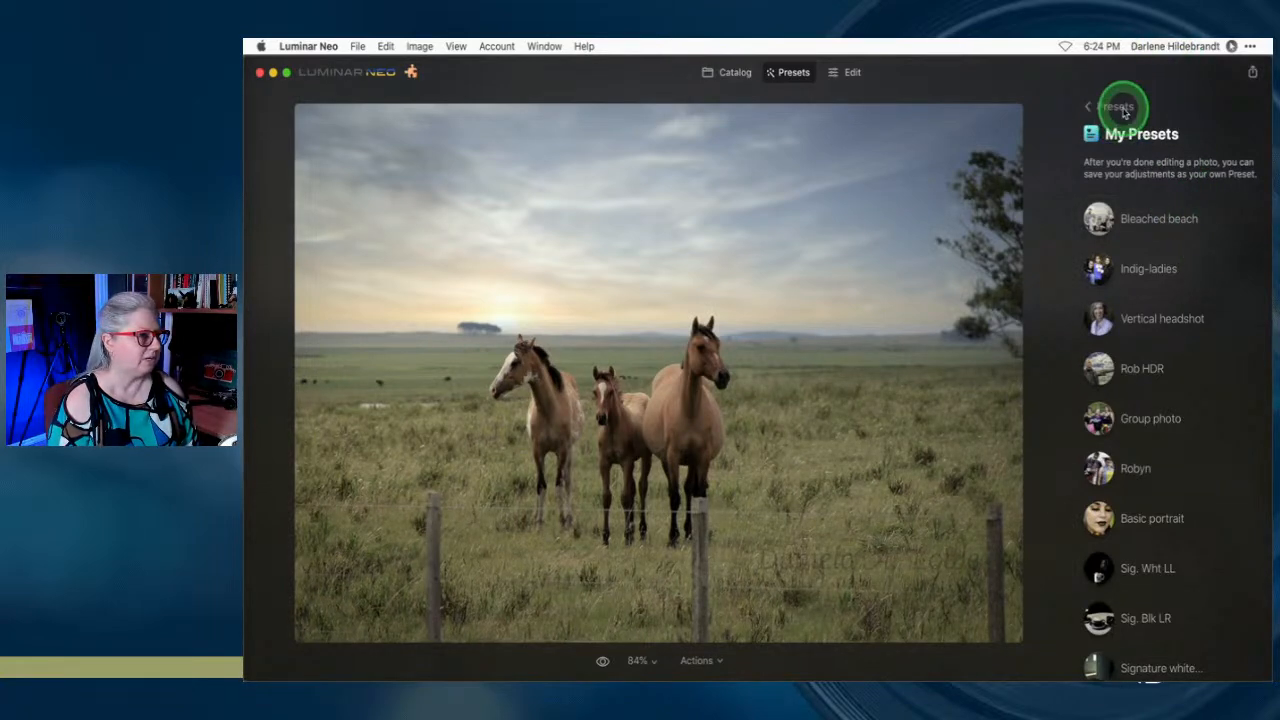
click(857, 76)
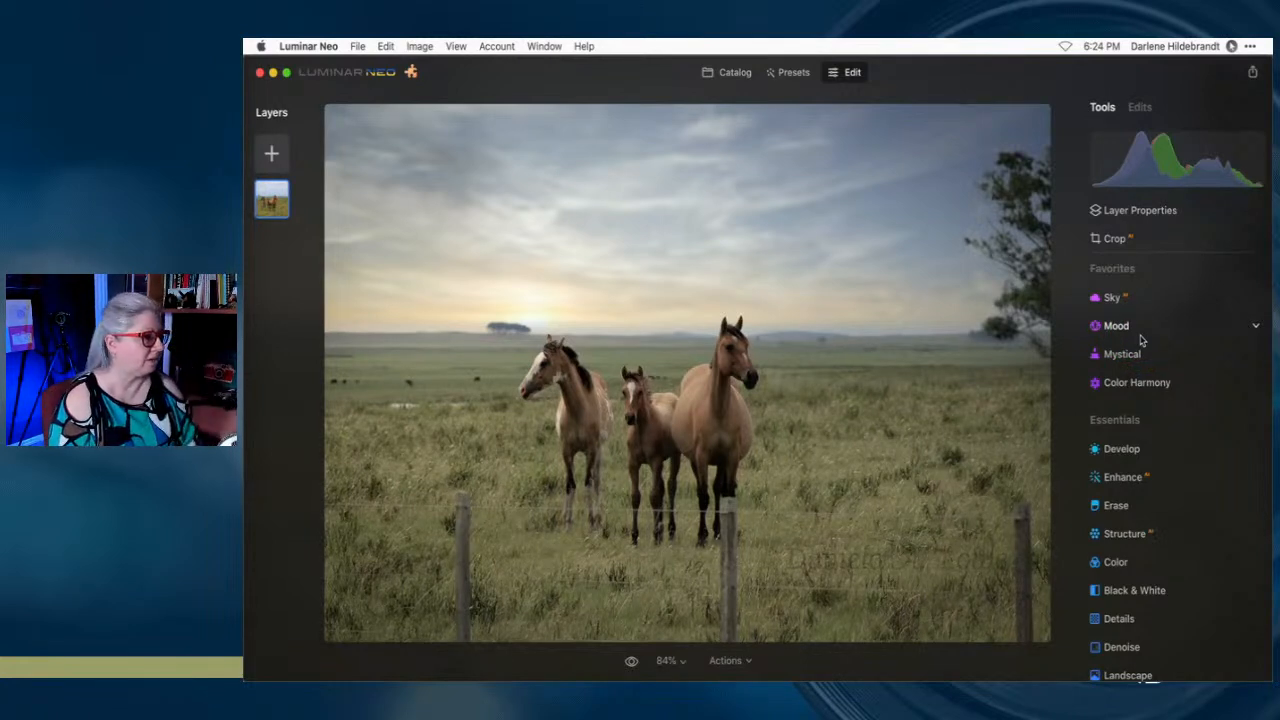
scroll(1141, 341, down, 2)
scroll(1141, 341, down, 6)
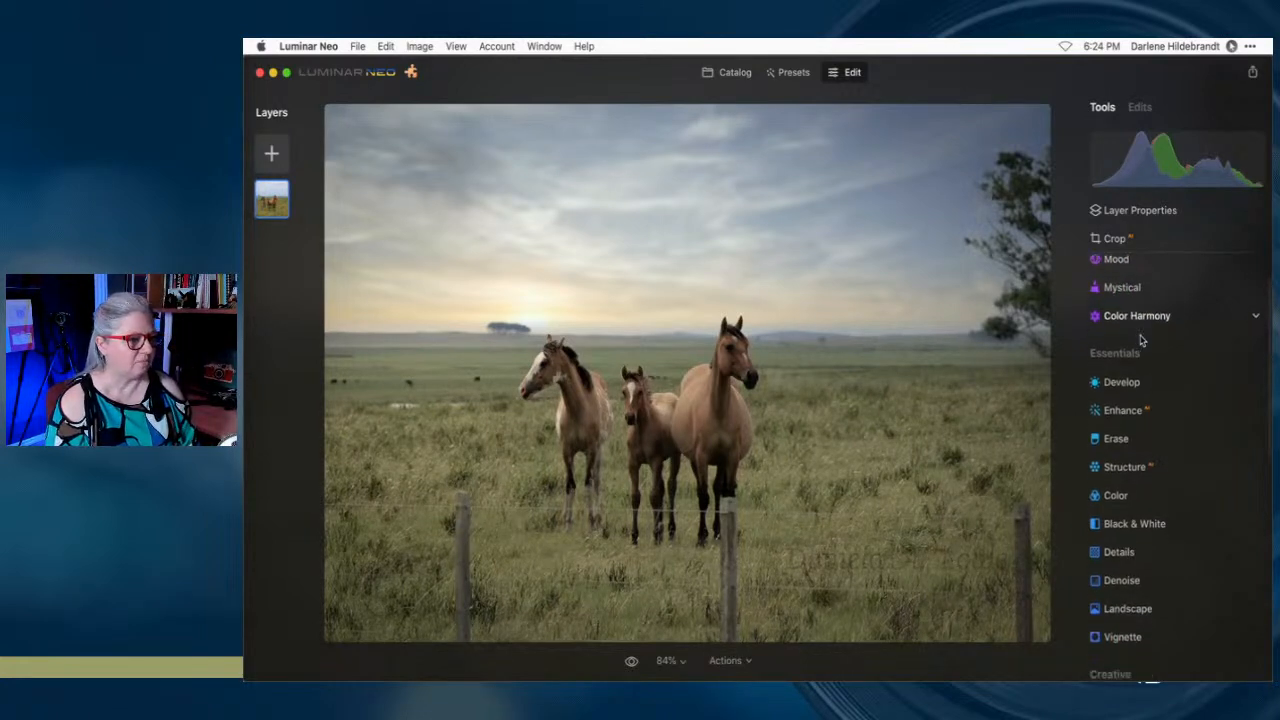
scroll(1141, 341, up, 8)
click(1140, 107)
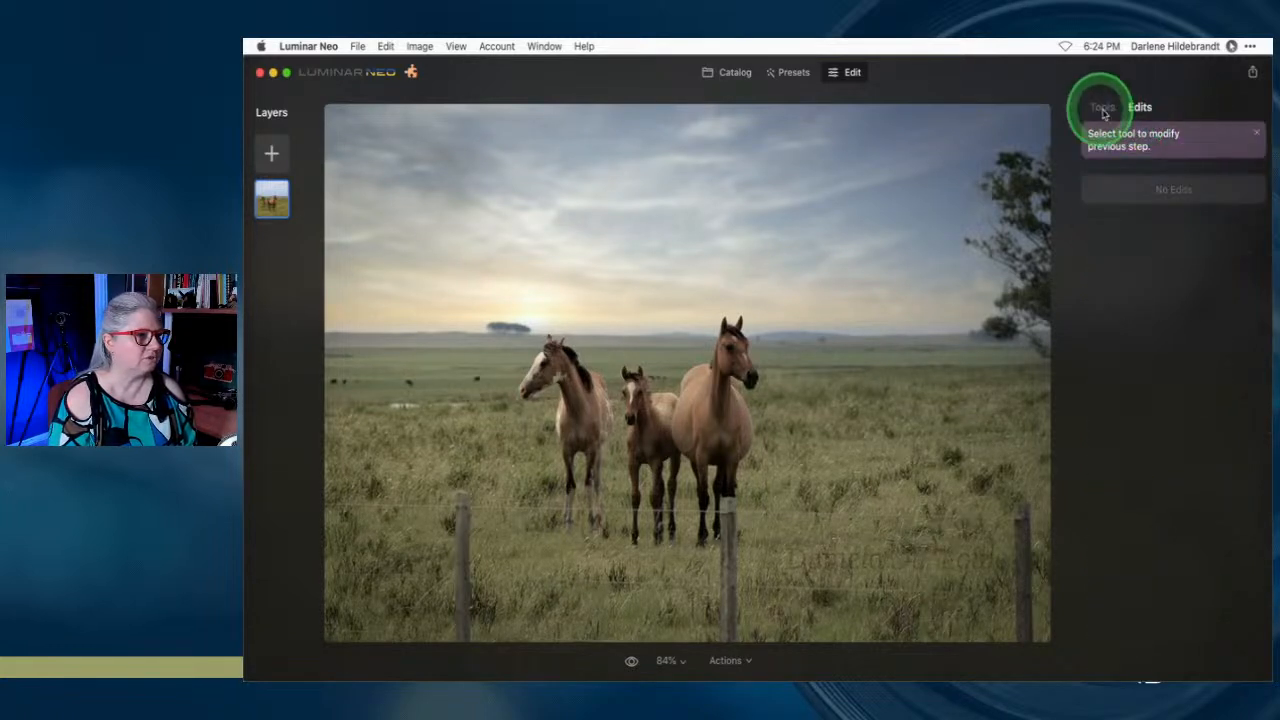
click(1103, 108)
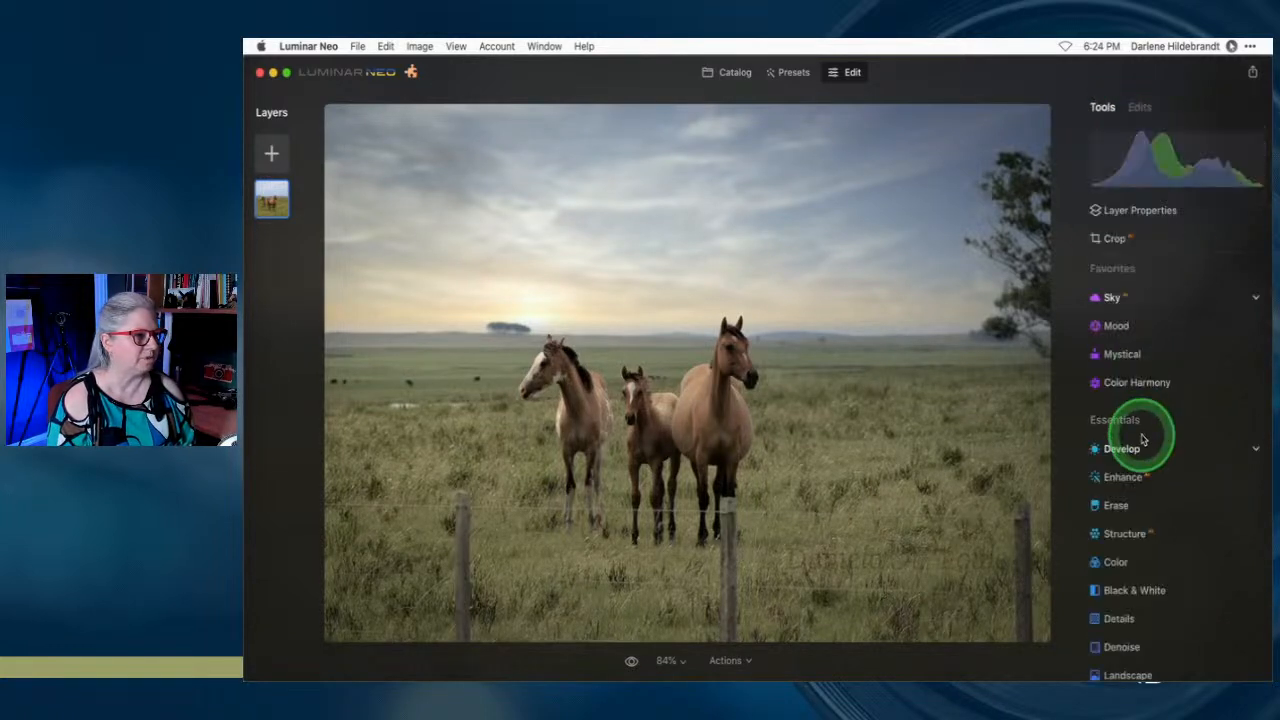
Apply the saved Bleached beach preset to the horse photo
click(789, 75)
click(1137, 314)
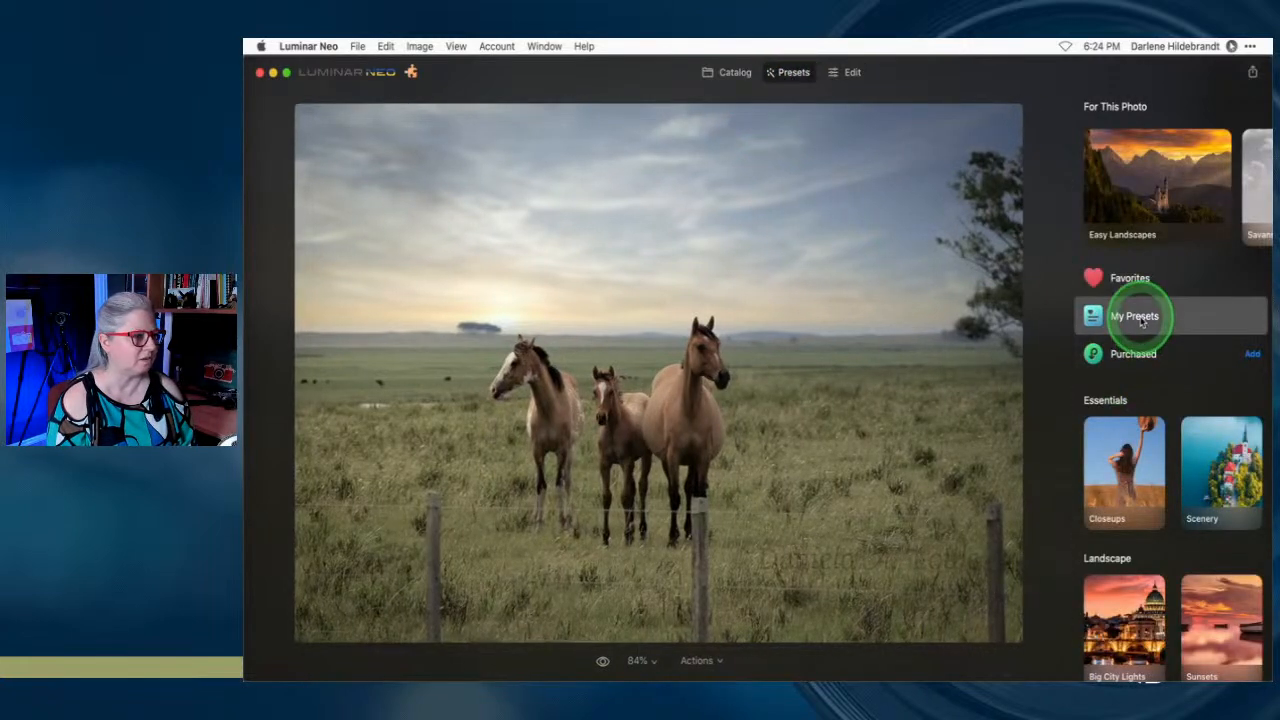
click(1158, 217)
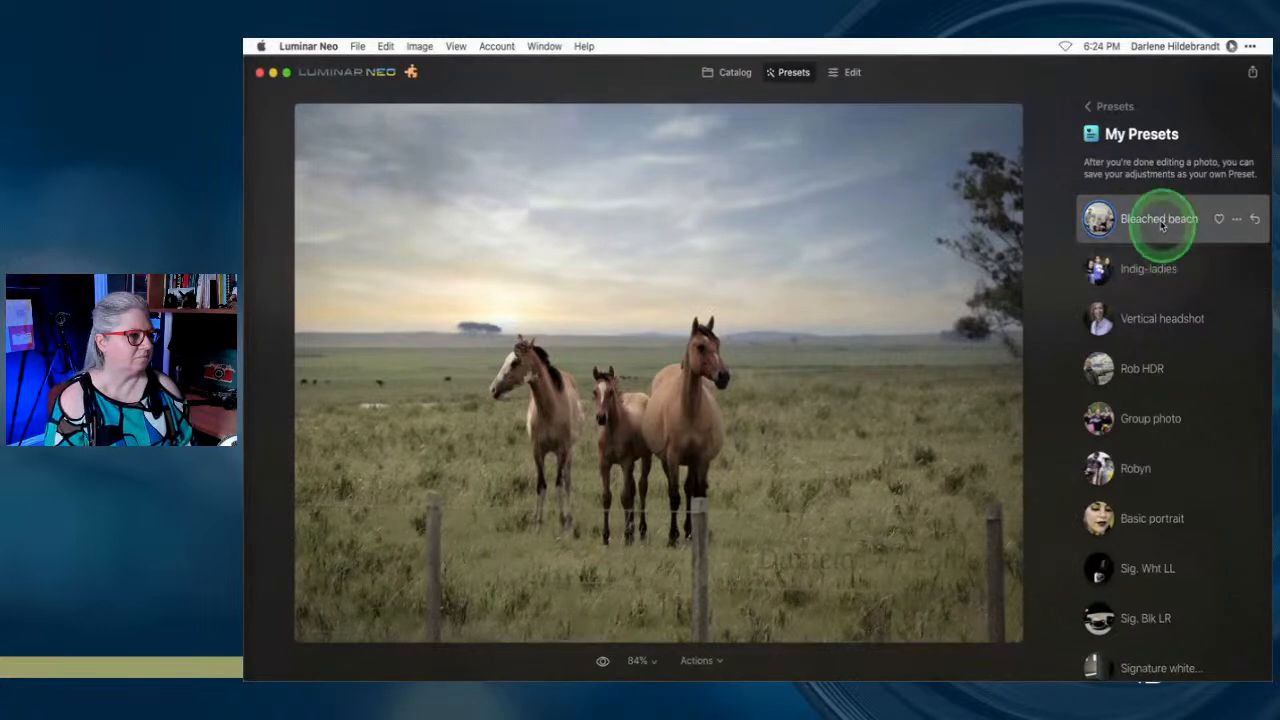
Remove the Sunrays adjustment from the horse photo's applied edits
click(850, 73)
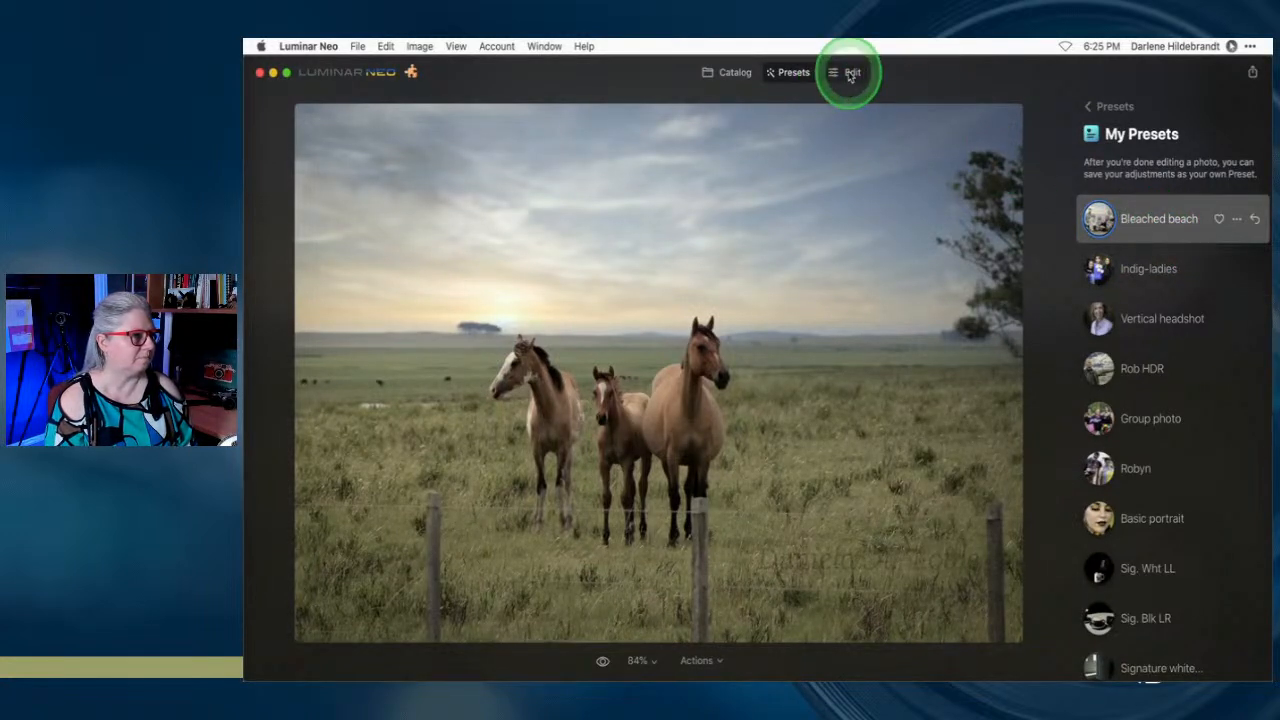
click(850, 73)
click(1174, 117)
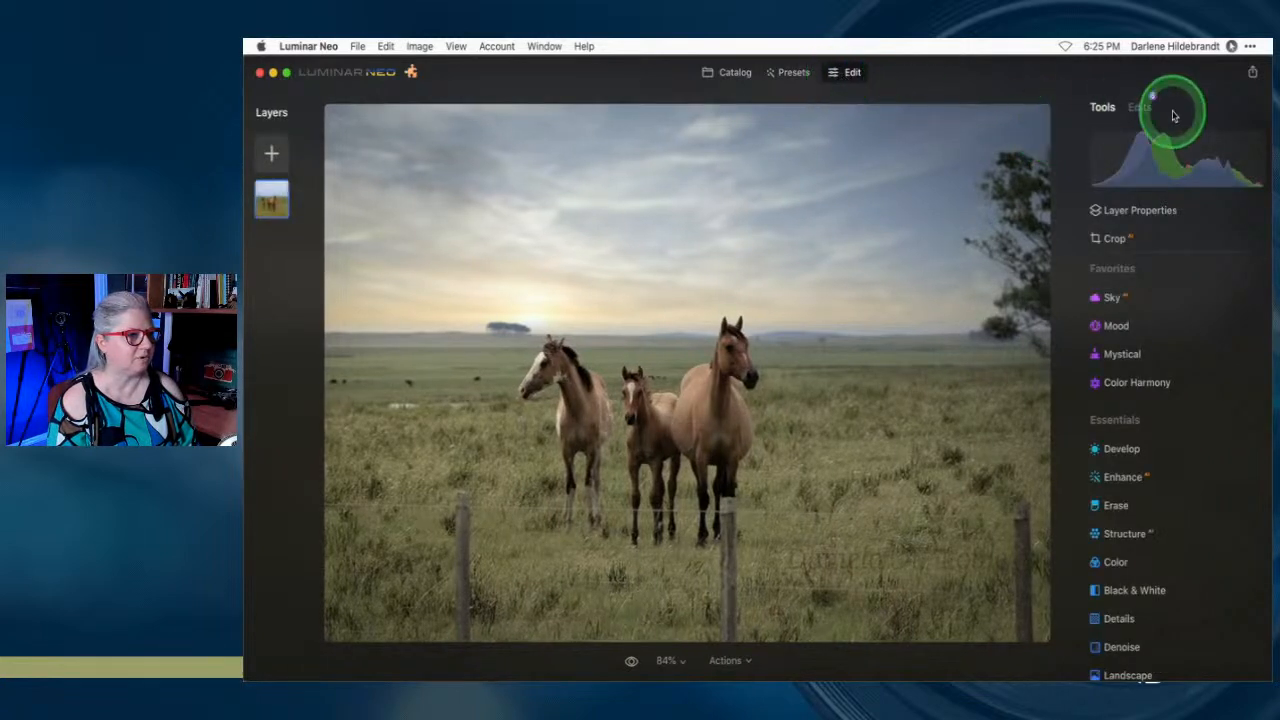
click(1145, 108)
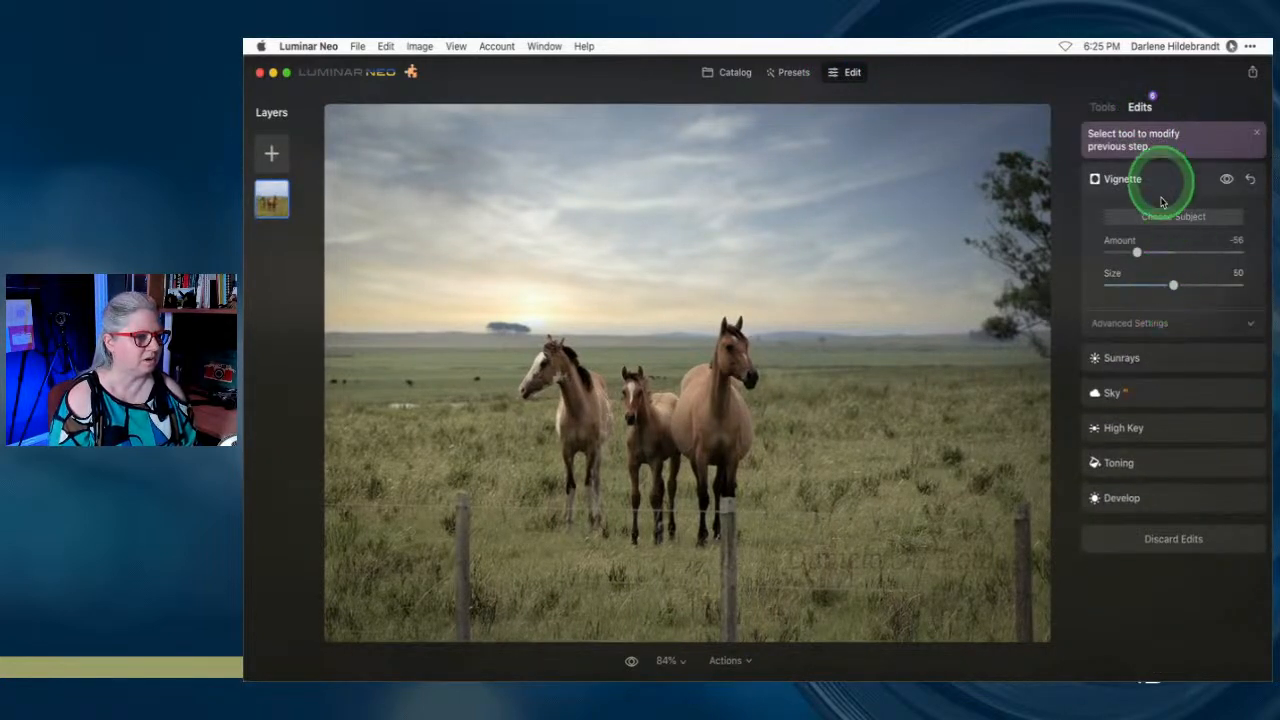
click(1165, 356)
click(1248, 214)
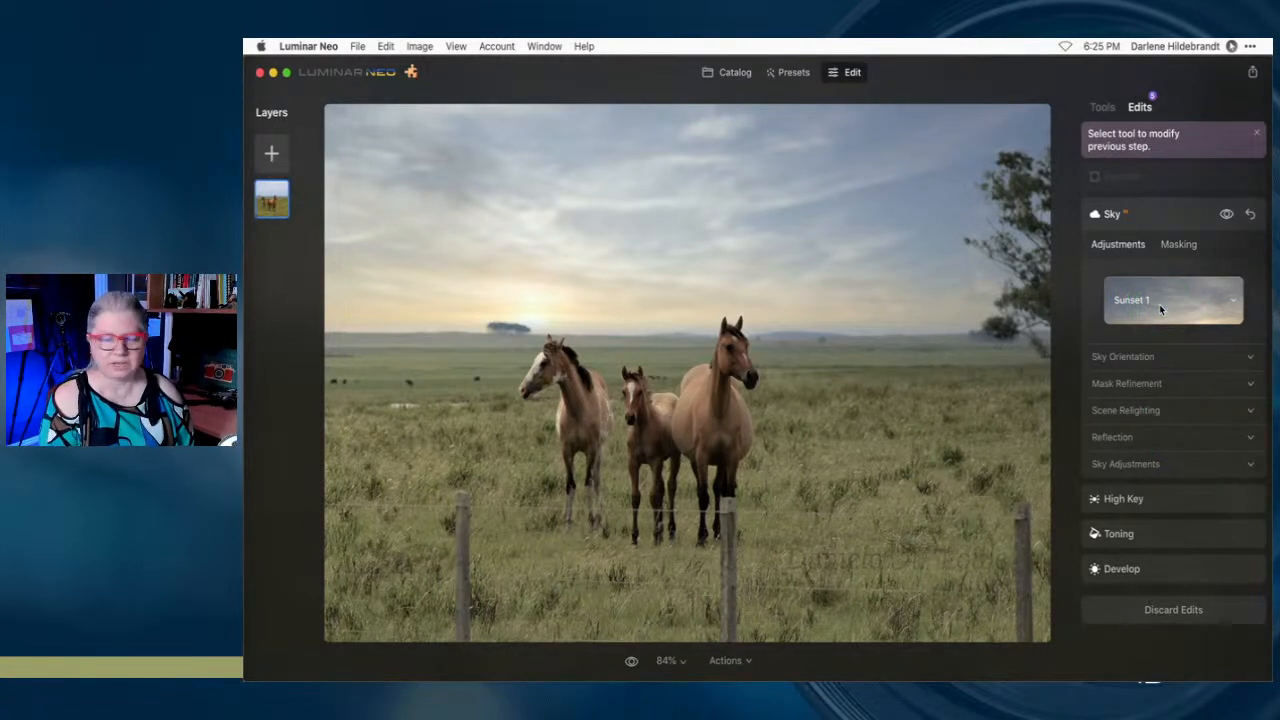
Reposition the Sunset 1 replacement sky with a horizontal position of -23 and a vertical position of -8
click(1115, 357)
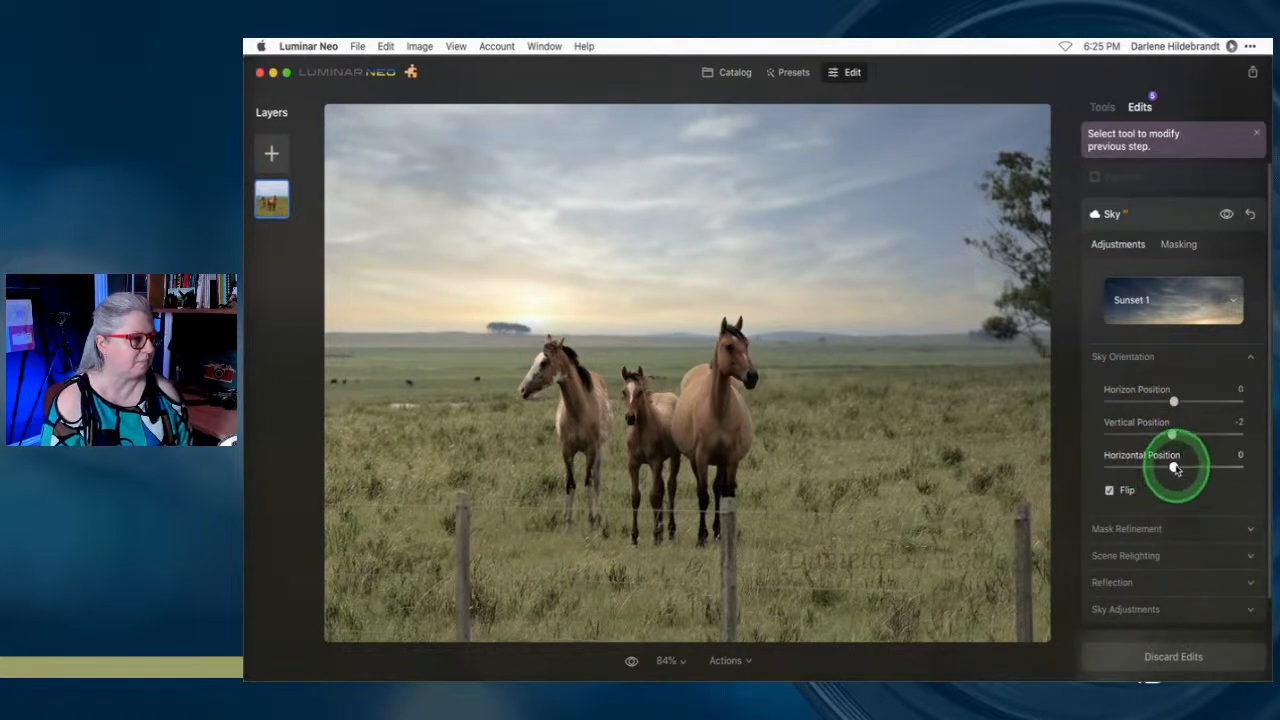
drag(1172, 432, 1156, 466)
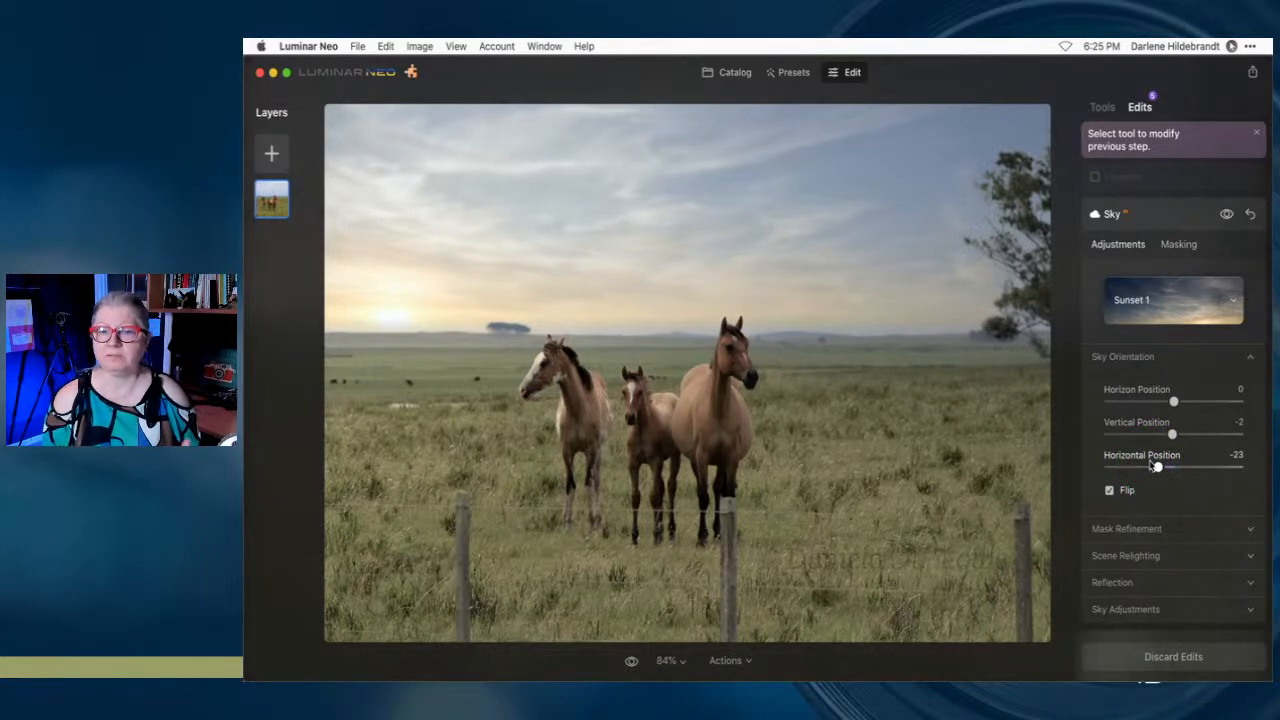
drag(1166, 432, 1166, 433)
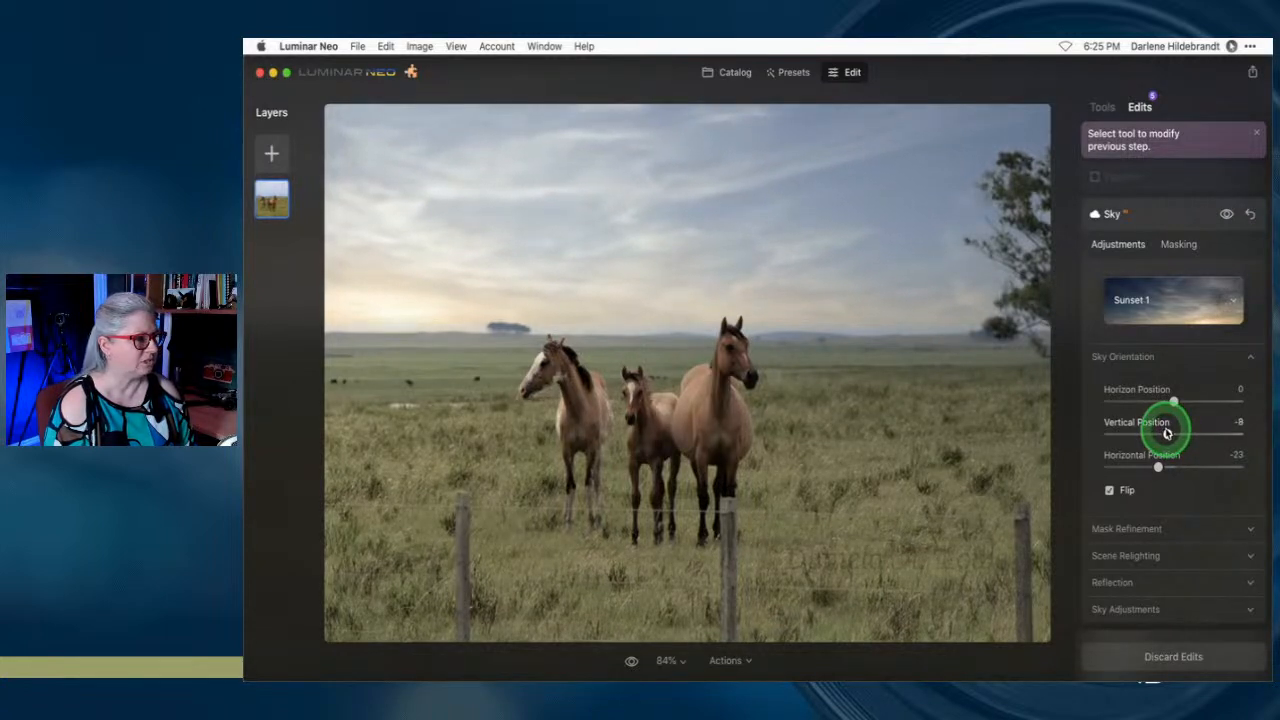
Refine the sky mask with Global set to 38 and Fix Details to 83, and inspect the horizon and tree up close
click(1138, 526)
scroll(1150, 470, down, 1)
scroll(1157, 422, down, 1)
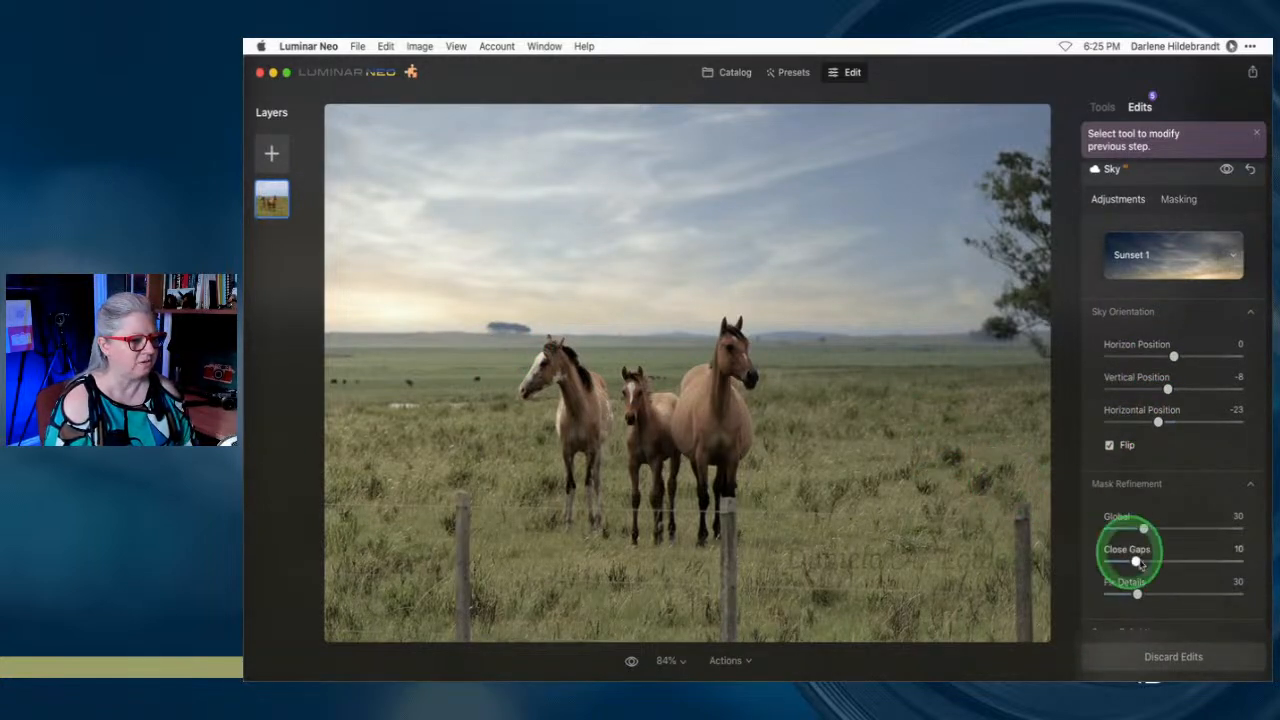
drag(1143, 527, 1158, 530)
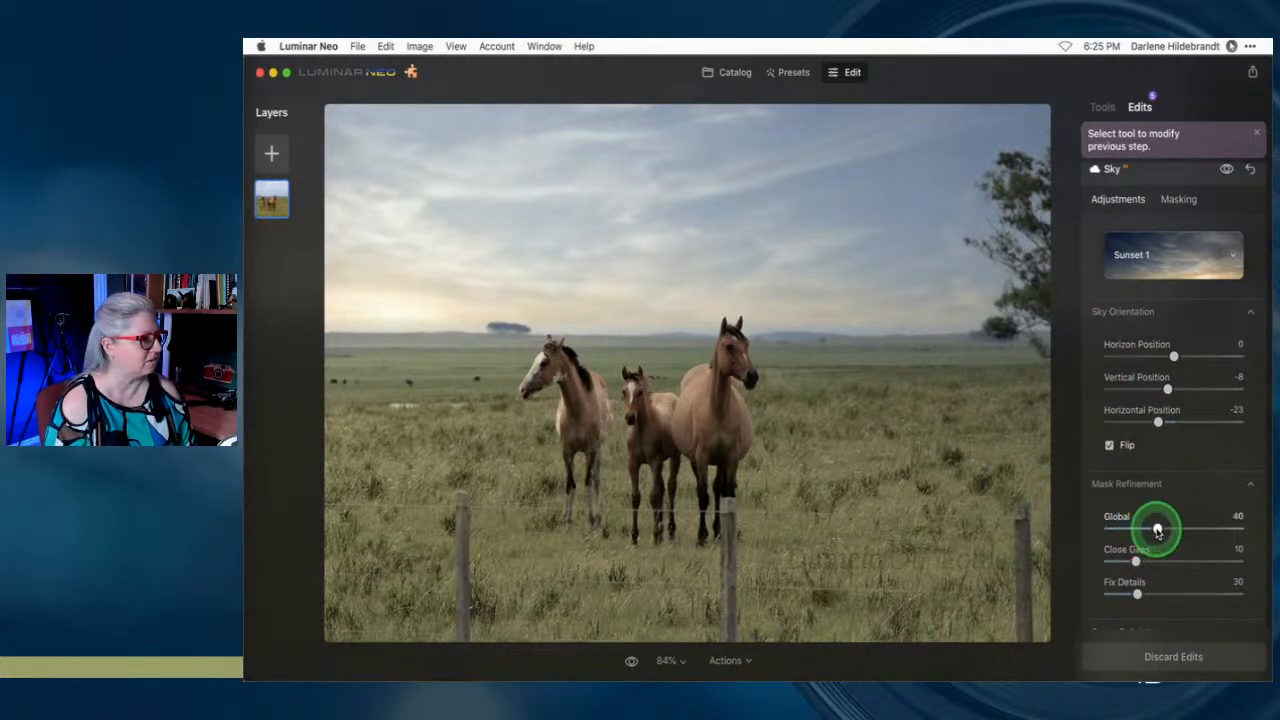
drag(1137, 594, 1216, 595)
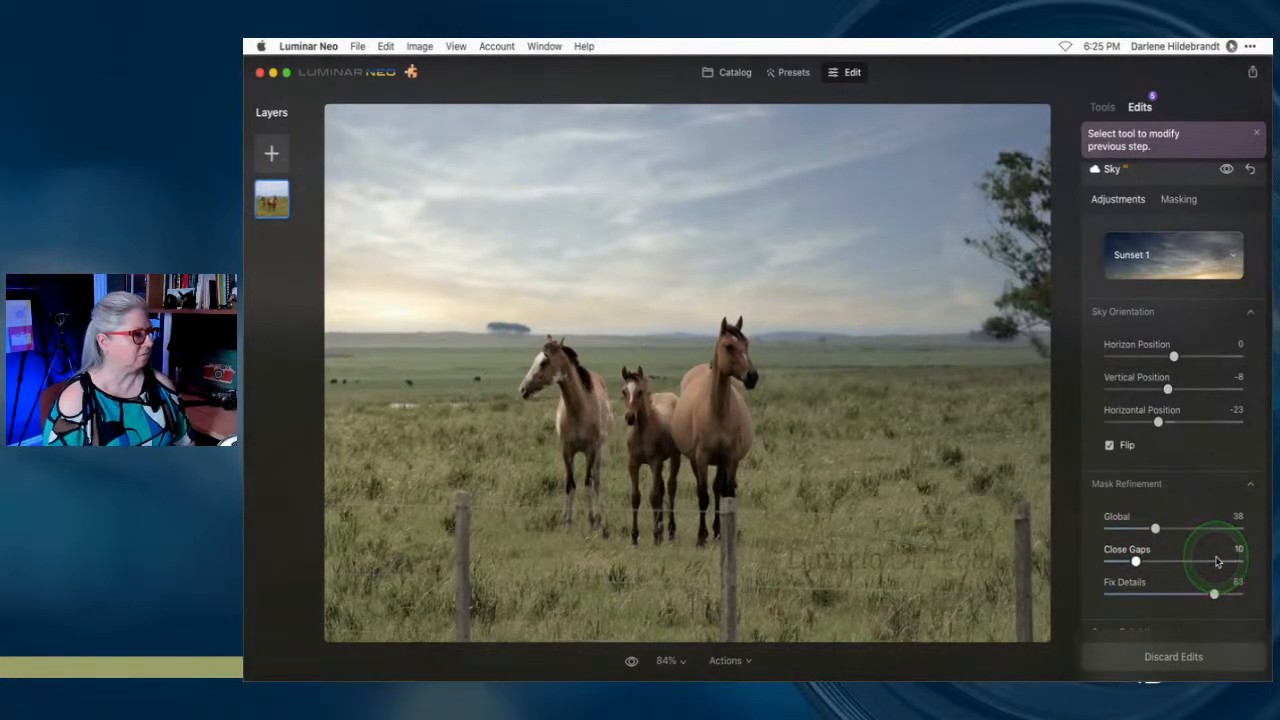
scroll(523, 306, up, 2)
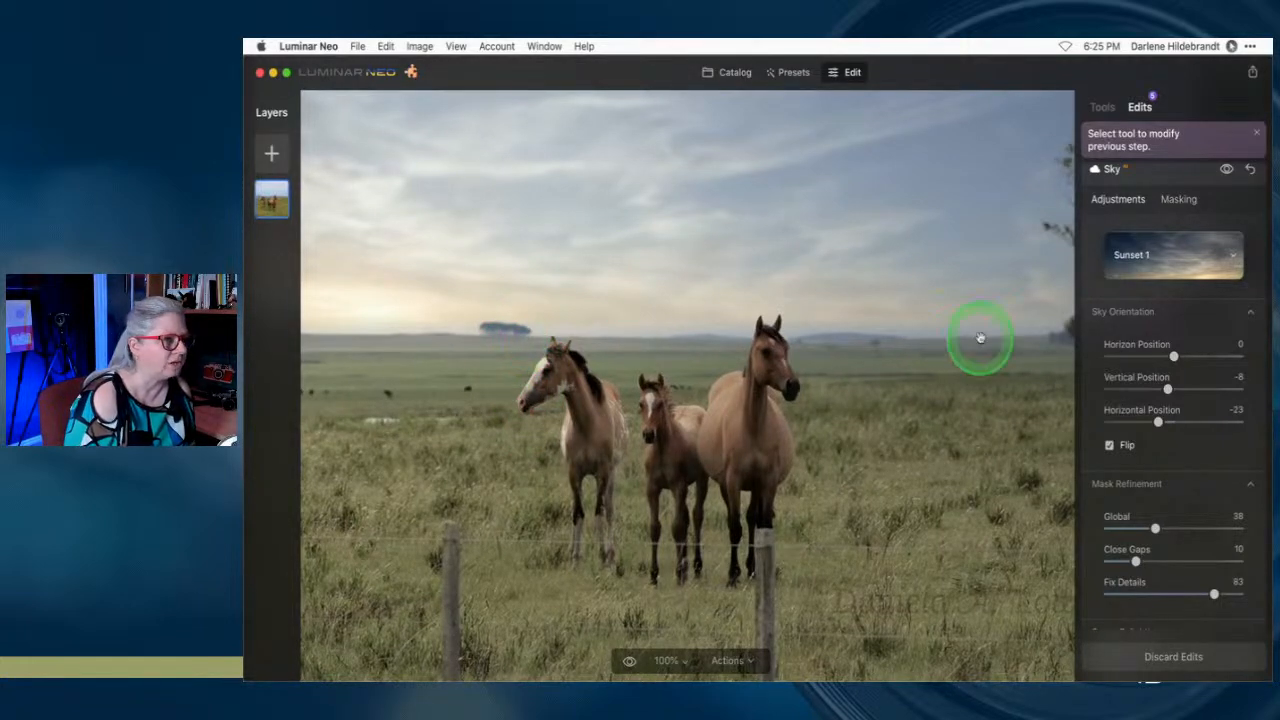
scroll(497, 331, down, 2)
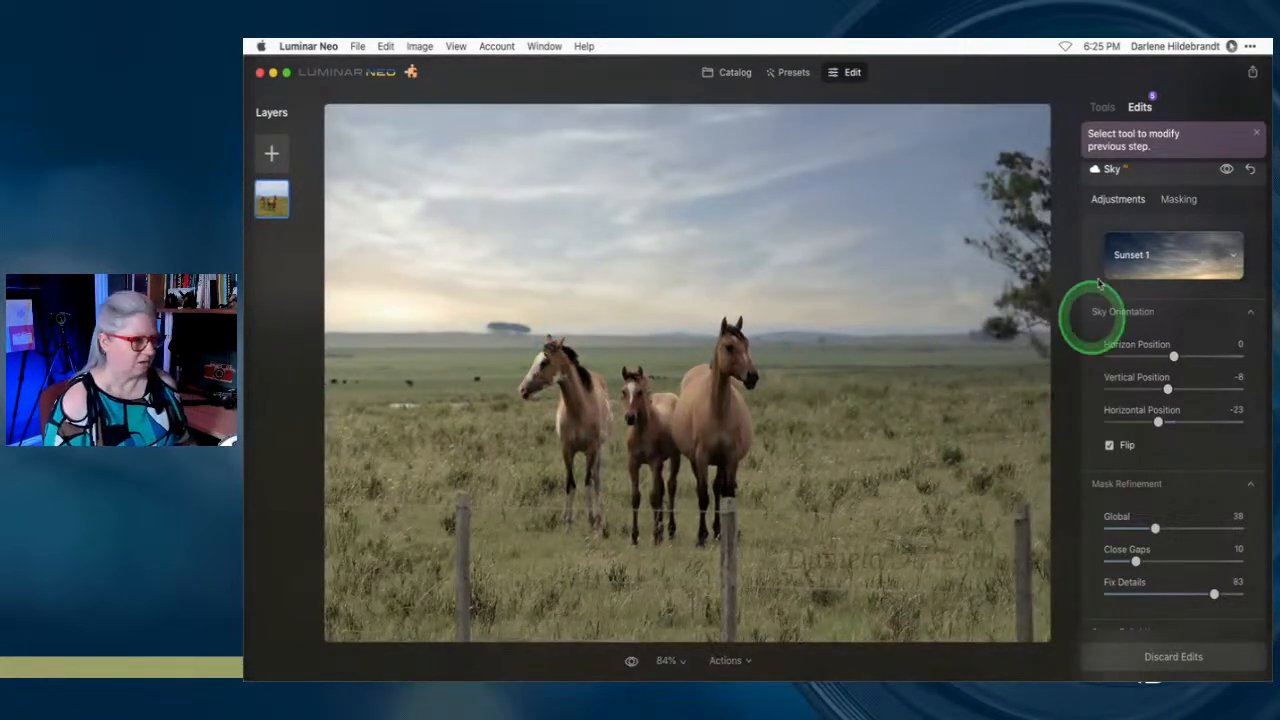
Set the amount of the applied Vignette to -43
click(1180, 174)
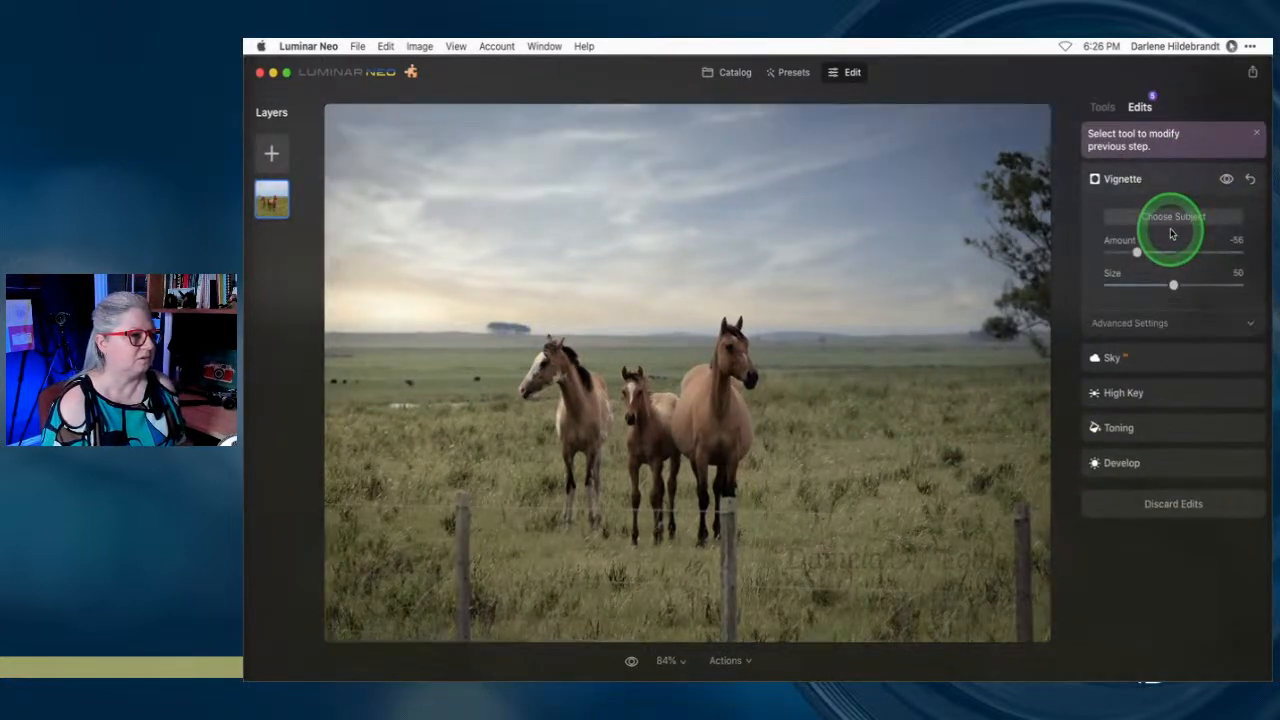
drag(1140, 251, 1143, 250)
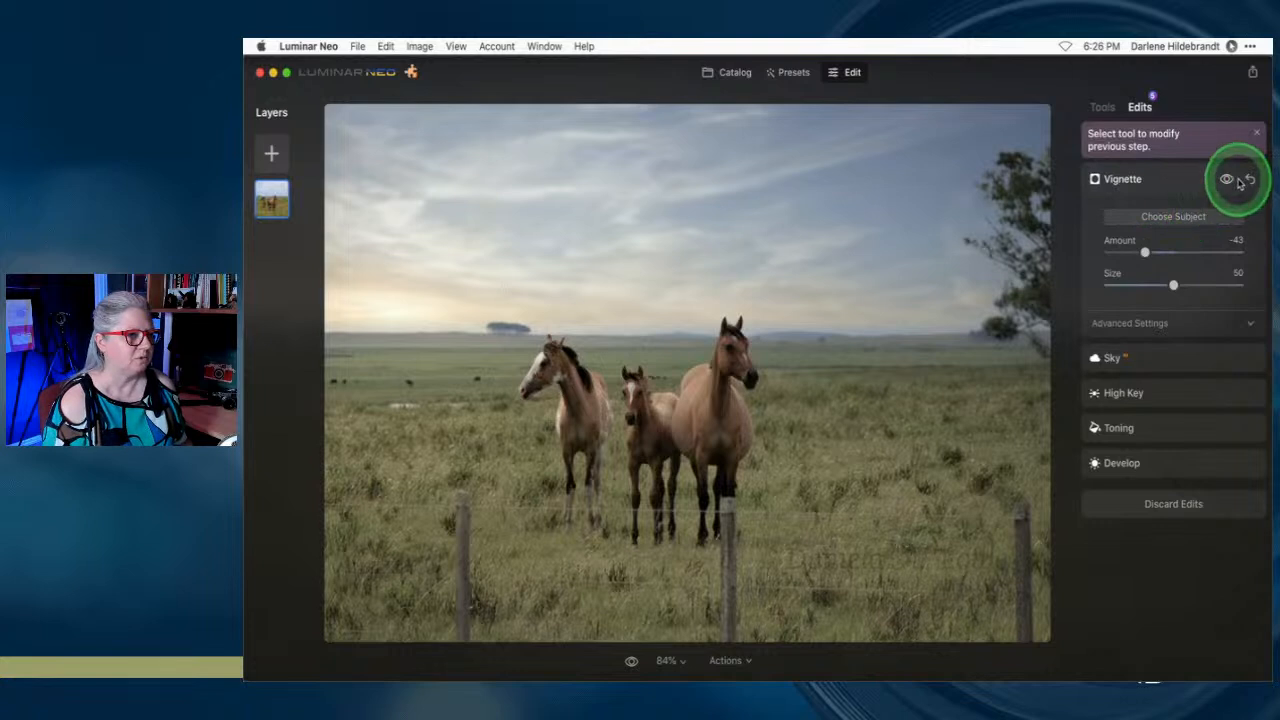
Crop closer around the three horses at the Original ratio, starting from the automatic Composition and aligning the horizon with the upper third line
click(1103, 108)
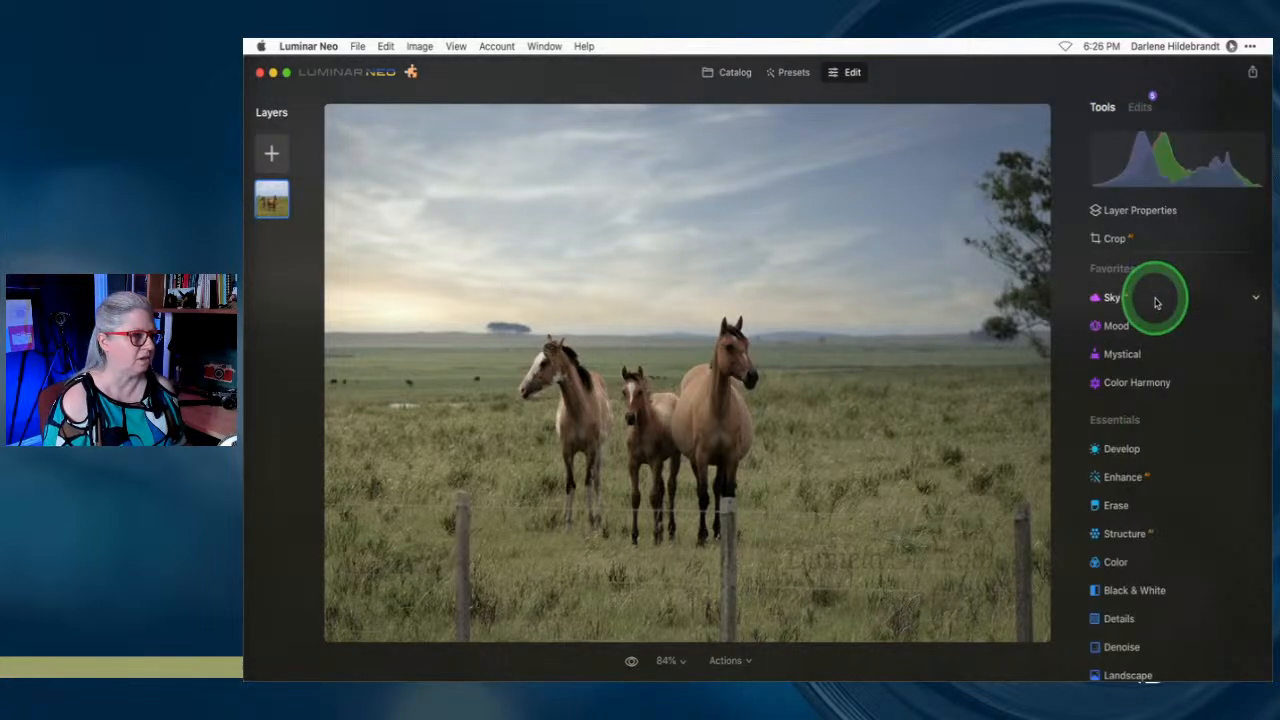
click(1110, 239)
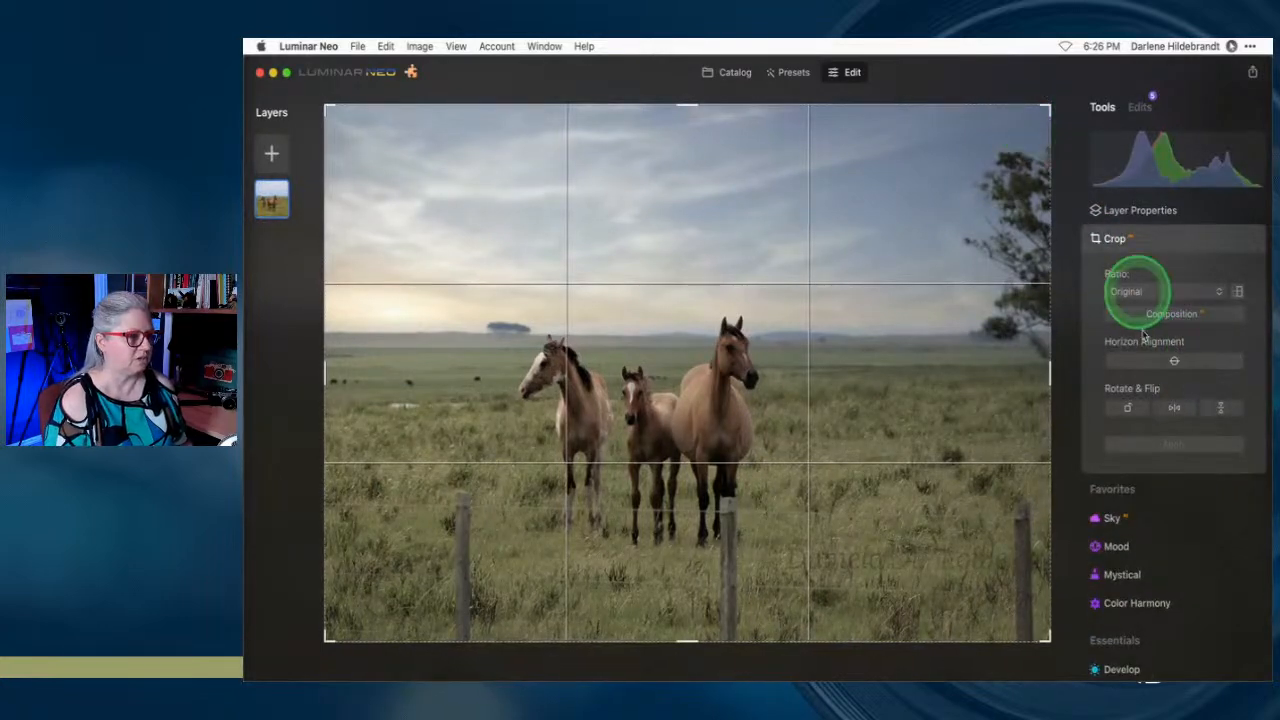
click(1171, 315)
drag(817, 459, 820, 294)
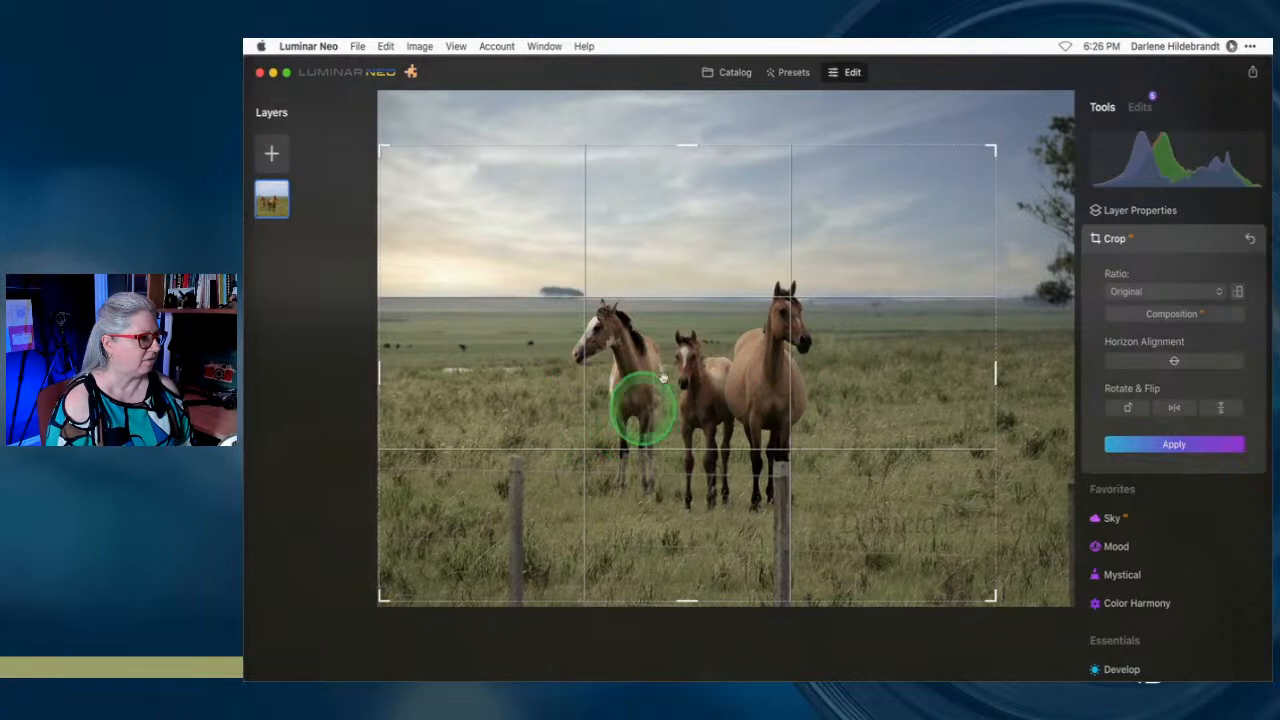
drag(731, 425, 736, 430)
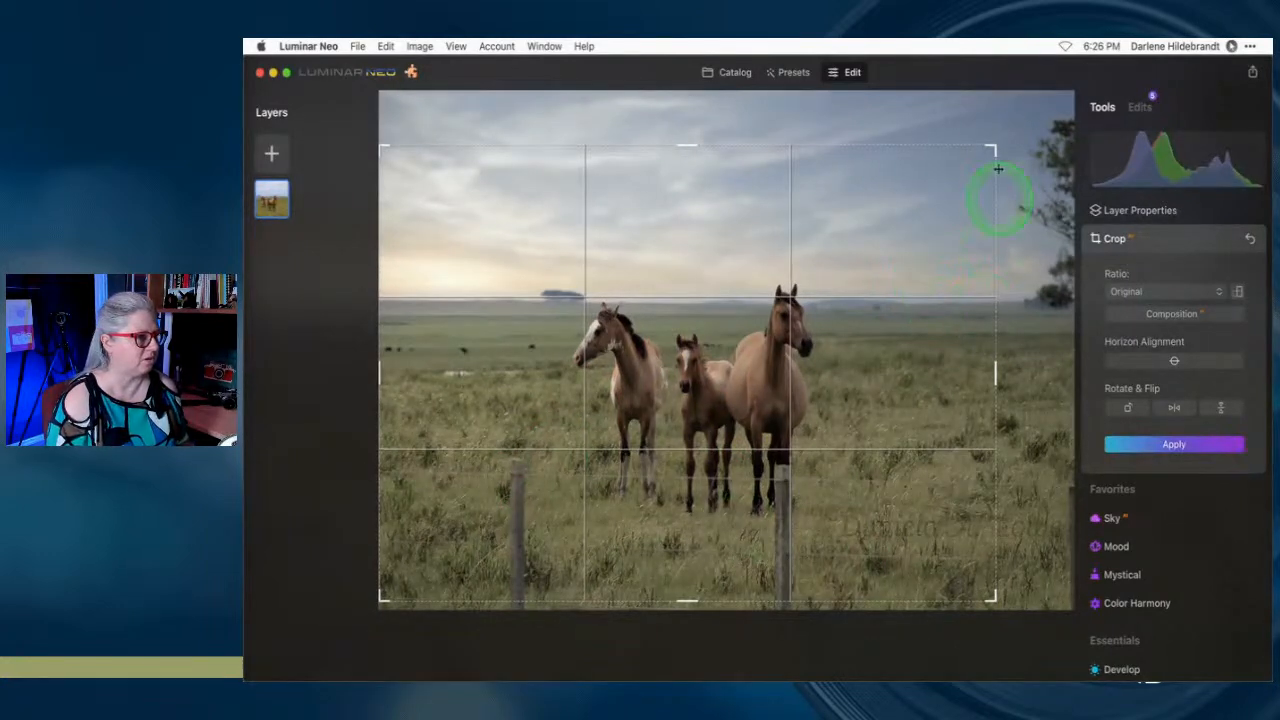
drag(995, 148, 894, 229)
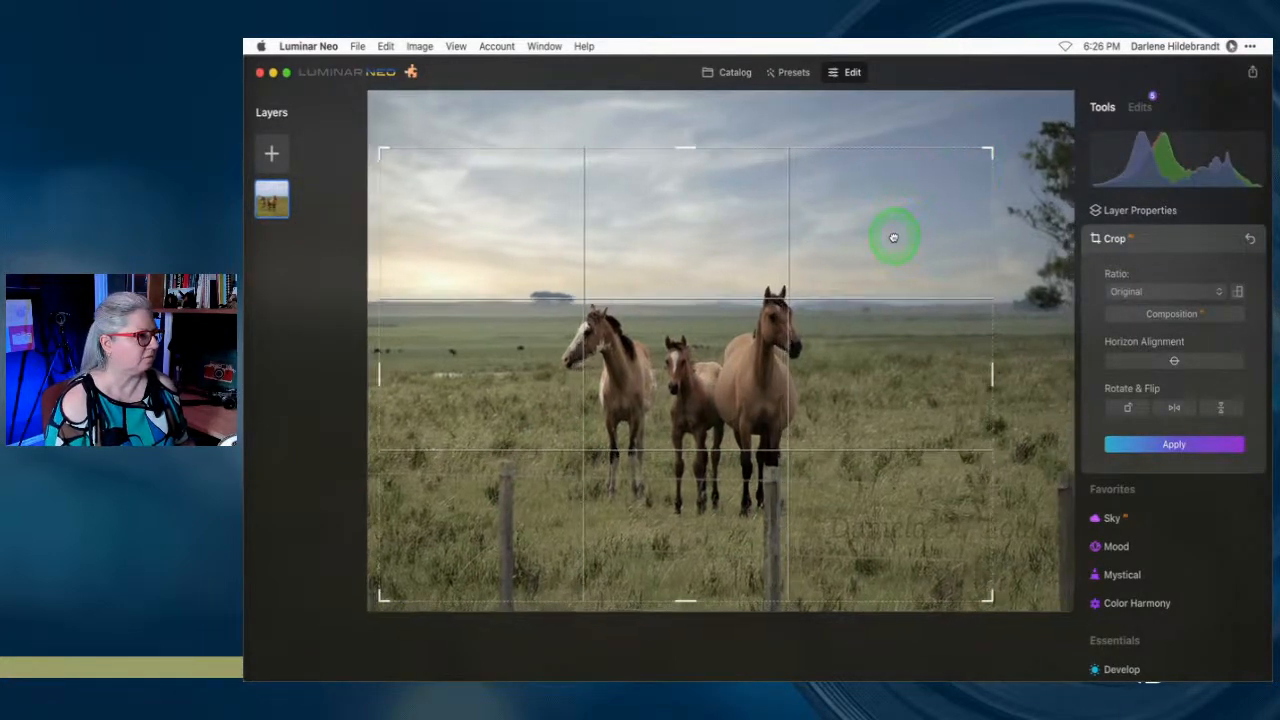
drag(986, 151, 961, 165)
drag(796, 326, 809, 328)
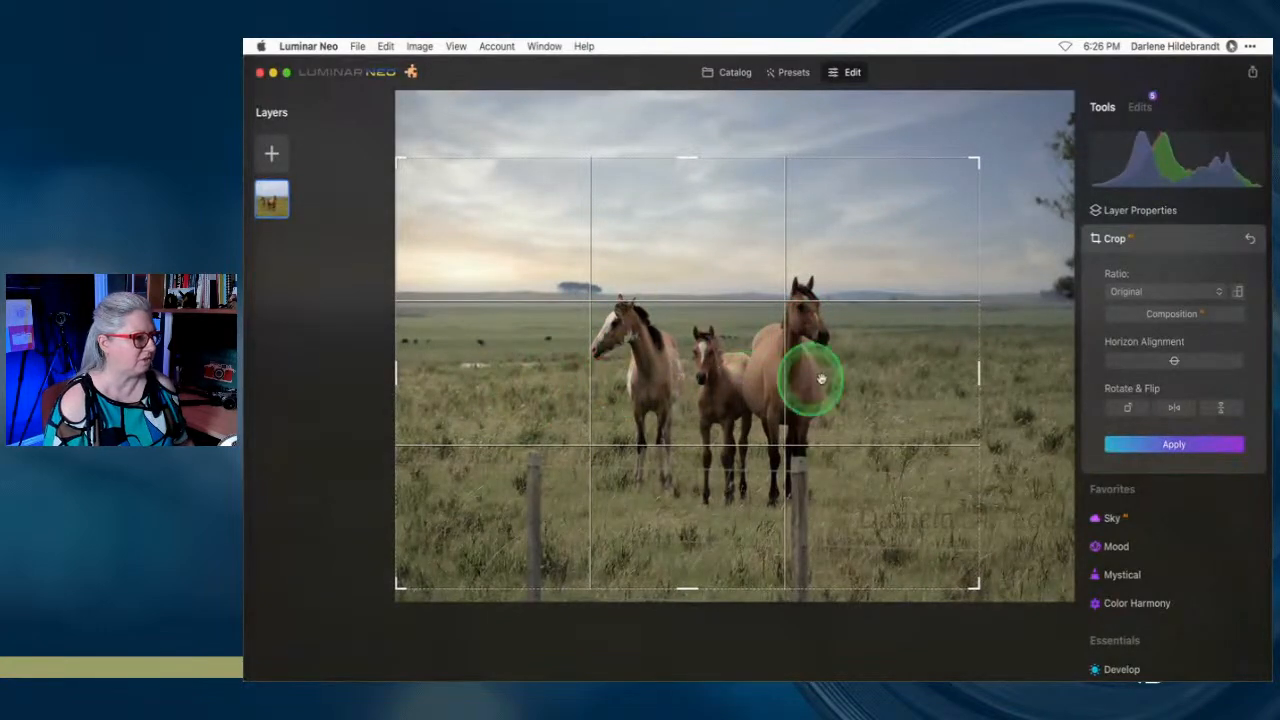
drag(842, 383, 842, 388)
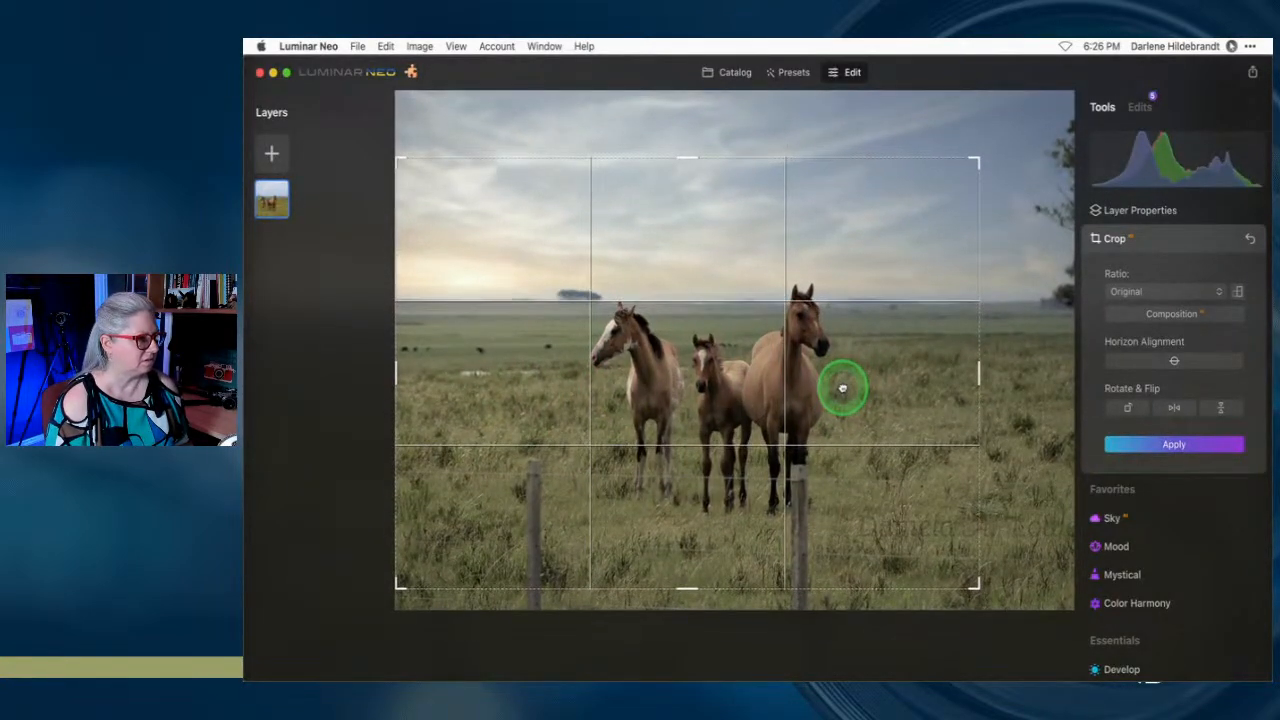
click(1100, 296)
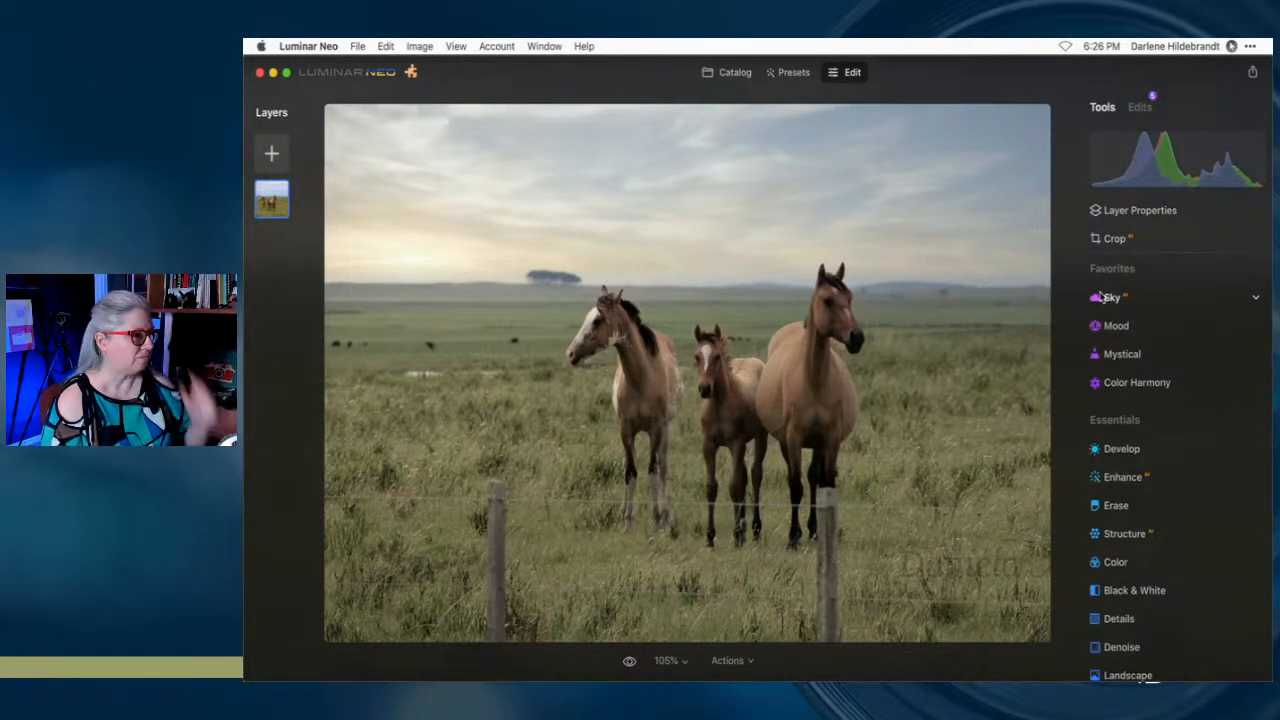
Adjust the applied Toning with Shadows at Saturation 21 and Hue 79, and lower the Highlights saturation
click(1146, 110)
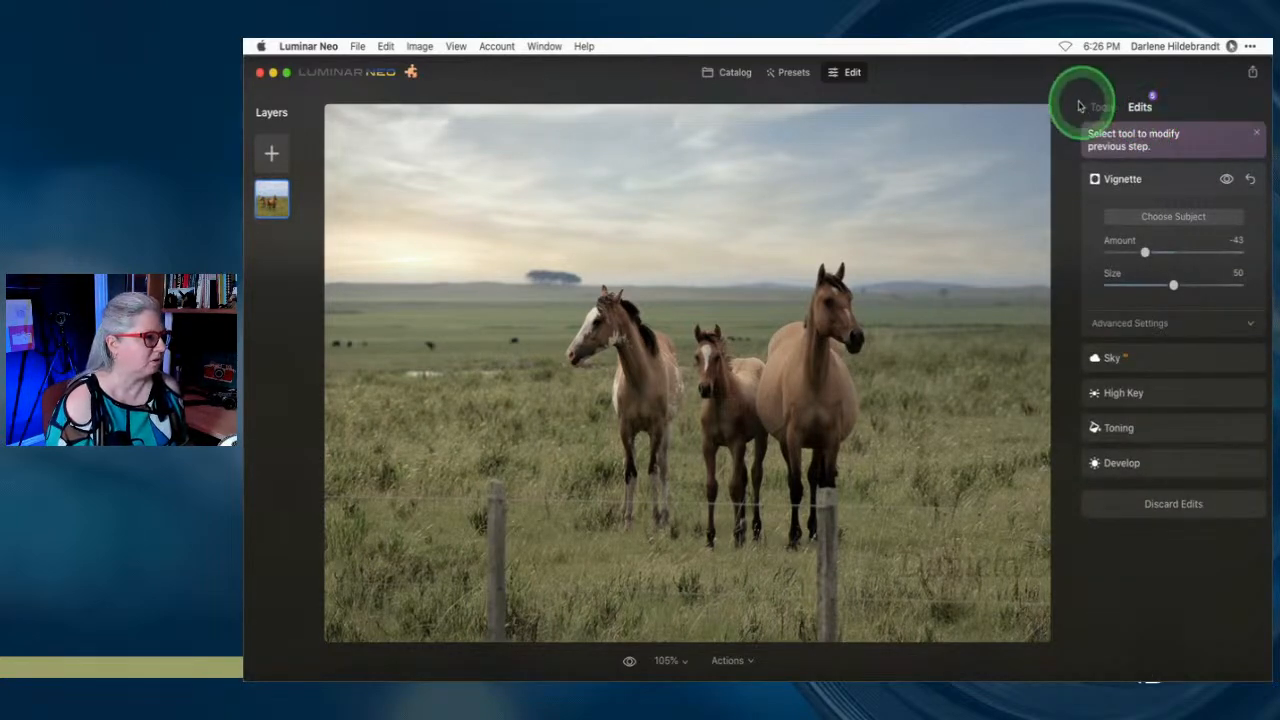
click(1171, 426)
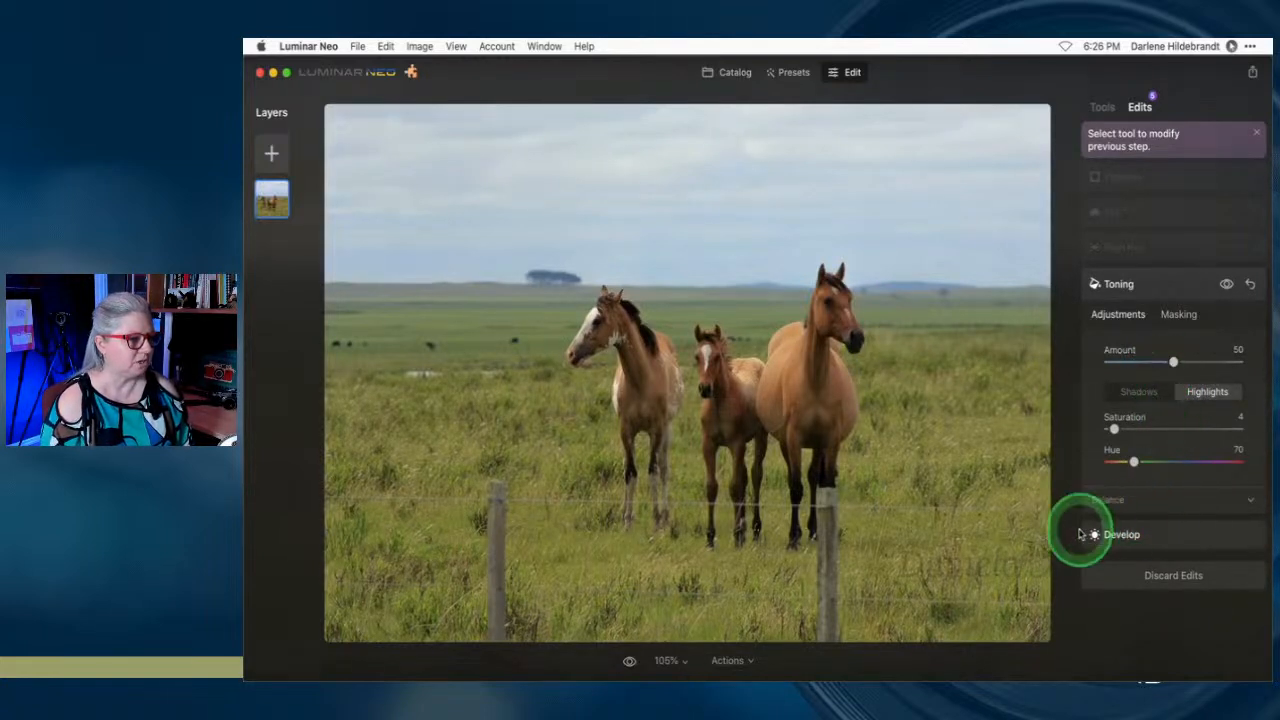
click(1128, 392)
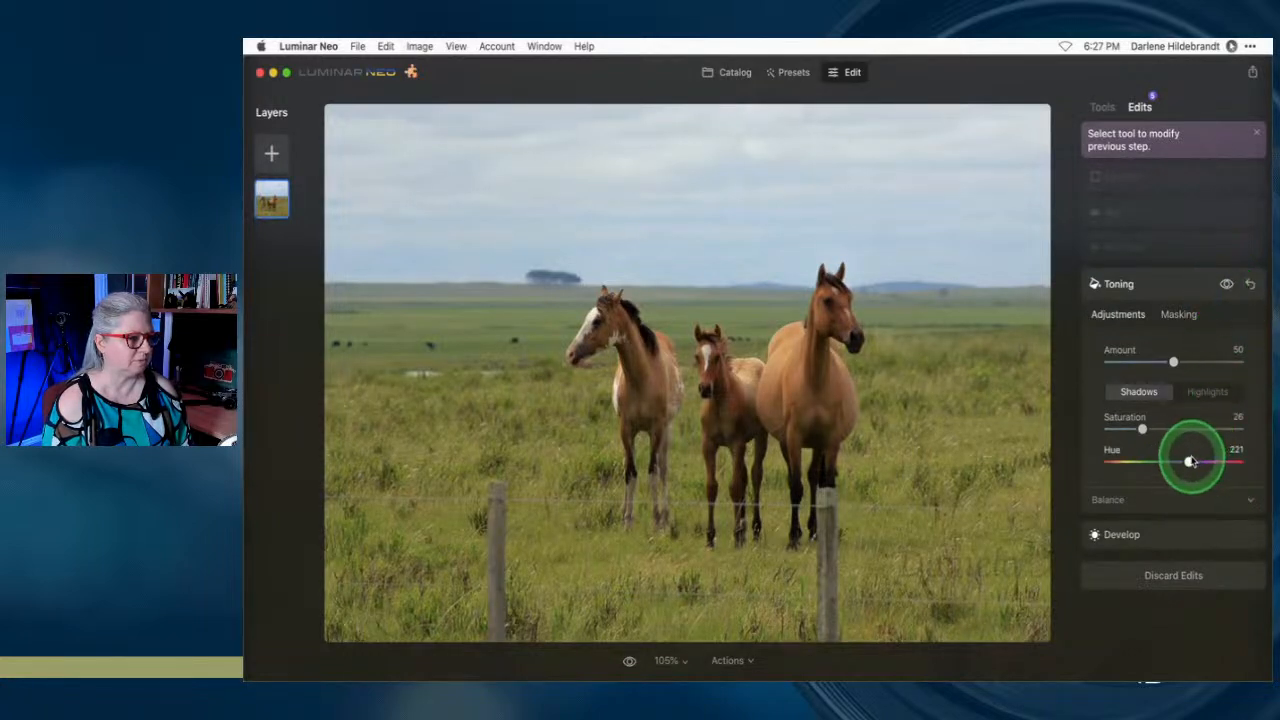
drag(1142, 429, 1130, 463)
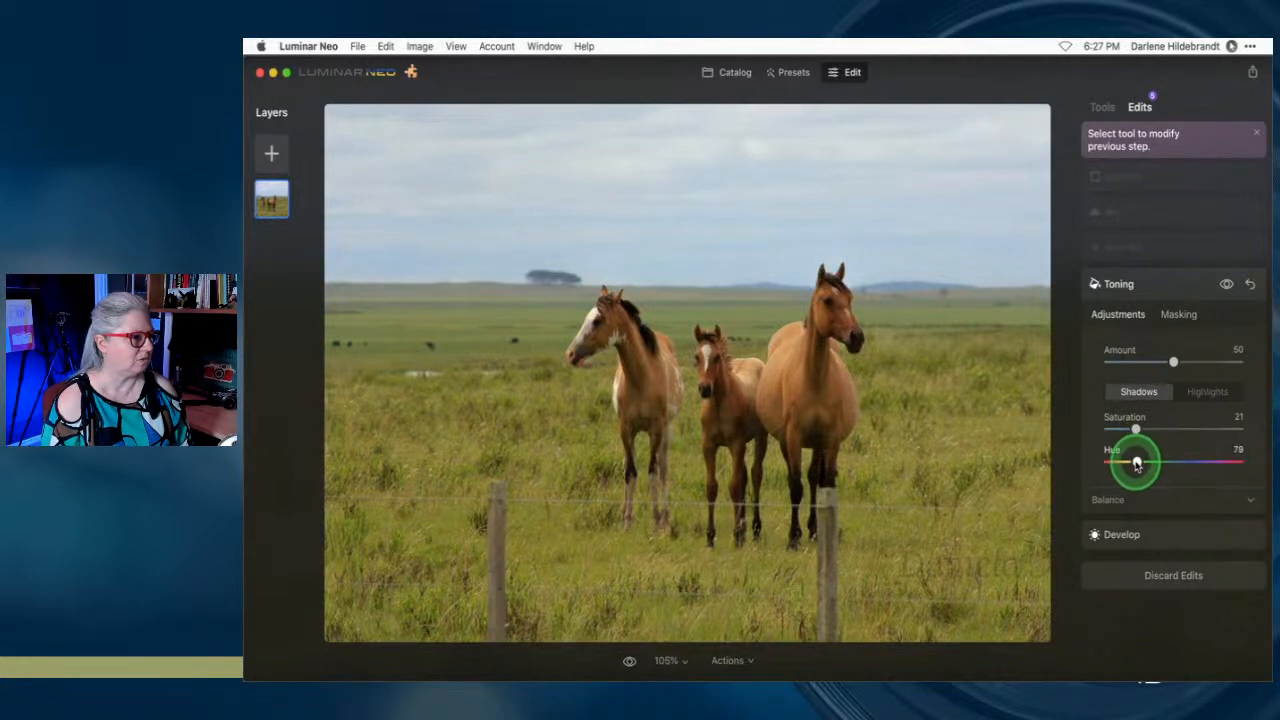
click(1205, 391)
drag(1112, 429, 1108, 429)
Set the amount of the applied High Key effect to 48
click(1171, 250)
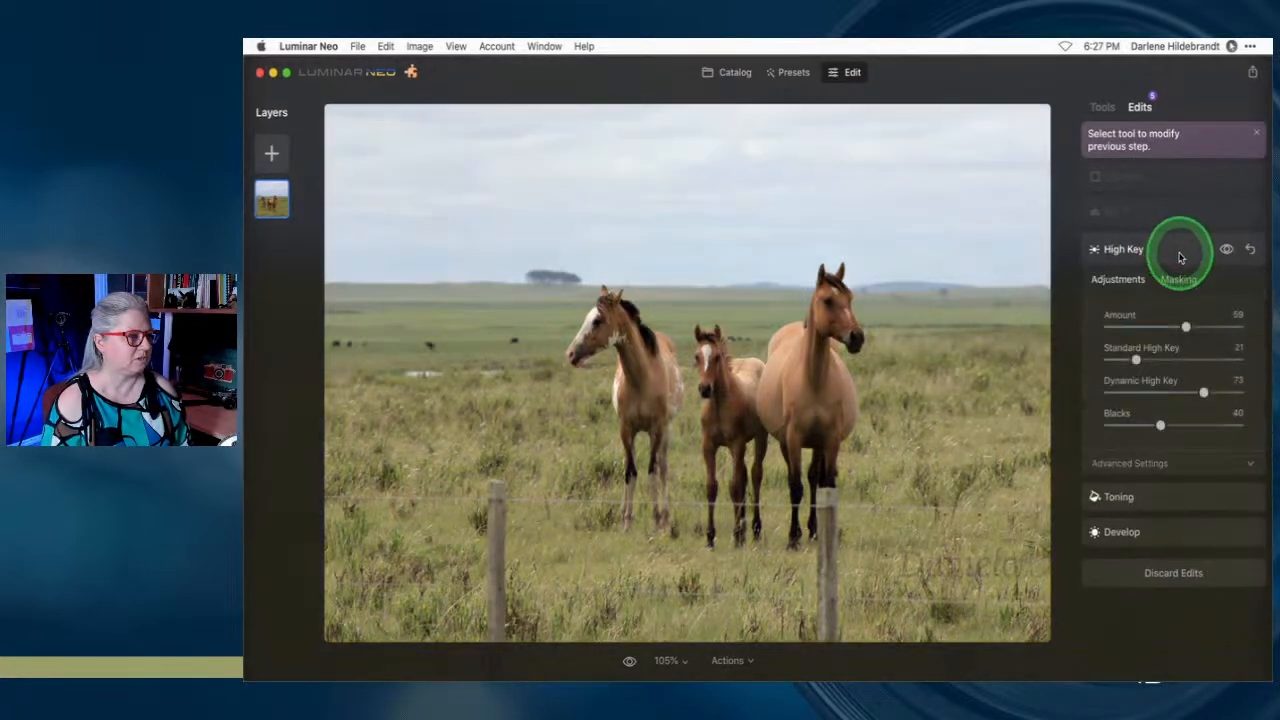
drag(1180, 320, 1172, 328)
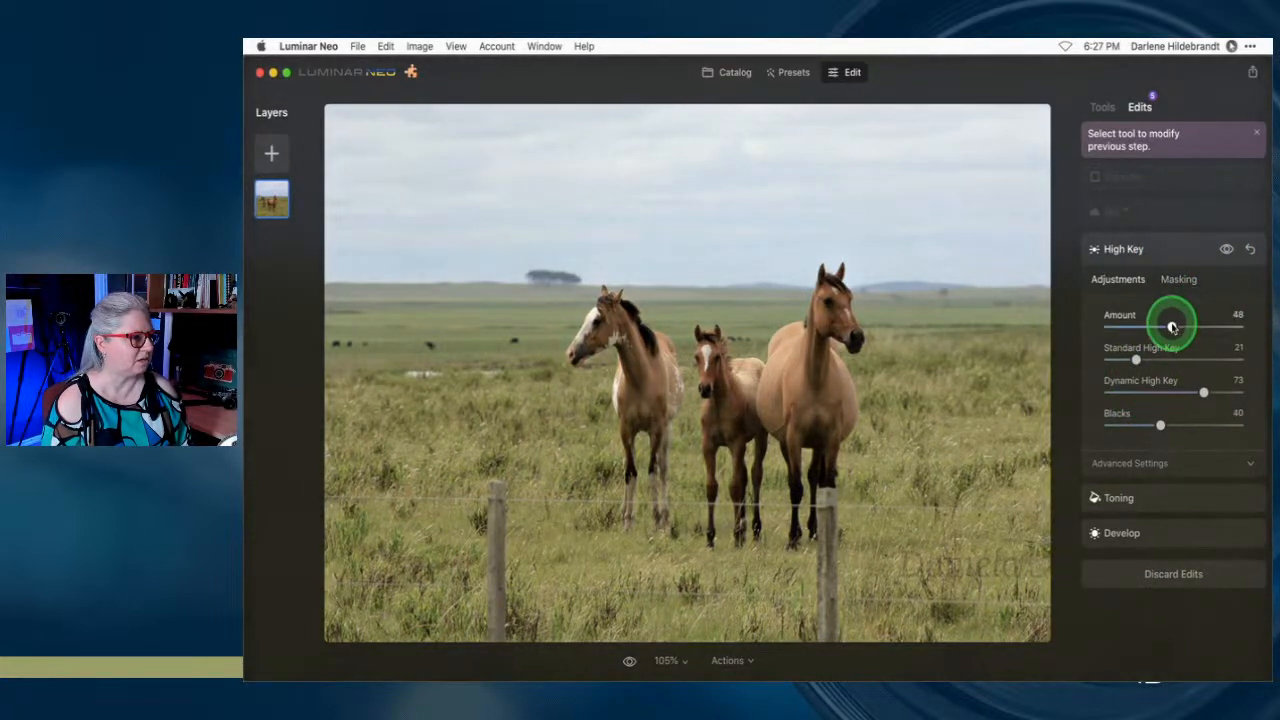
Warm up the Sunset 1 replacement sky by setting its Warmth to 21 in the sky adjustments
click(1158, 209)
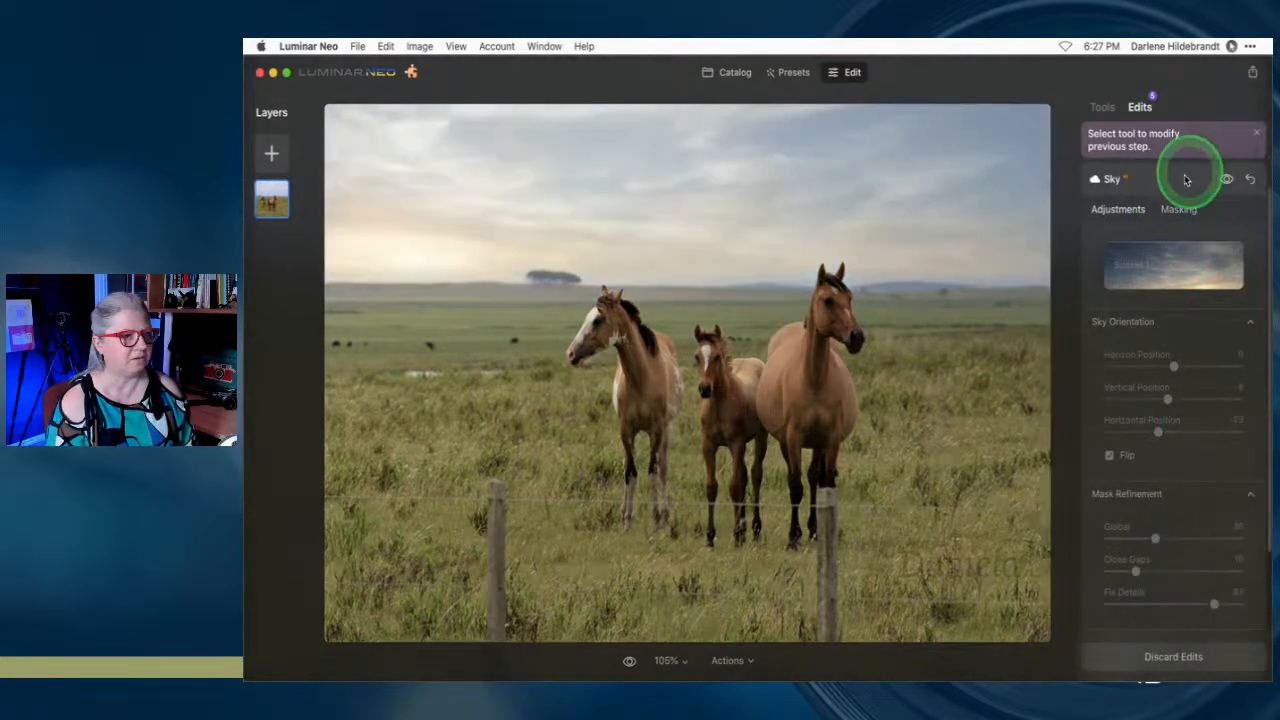
click(1178, 183)
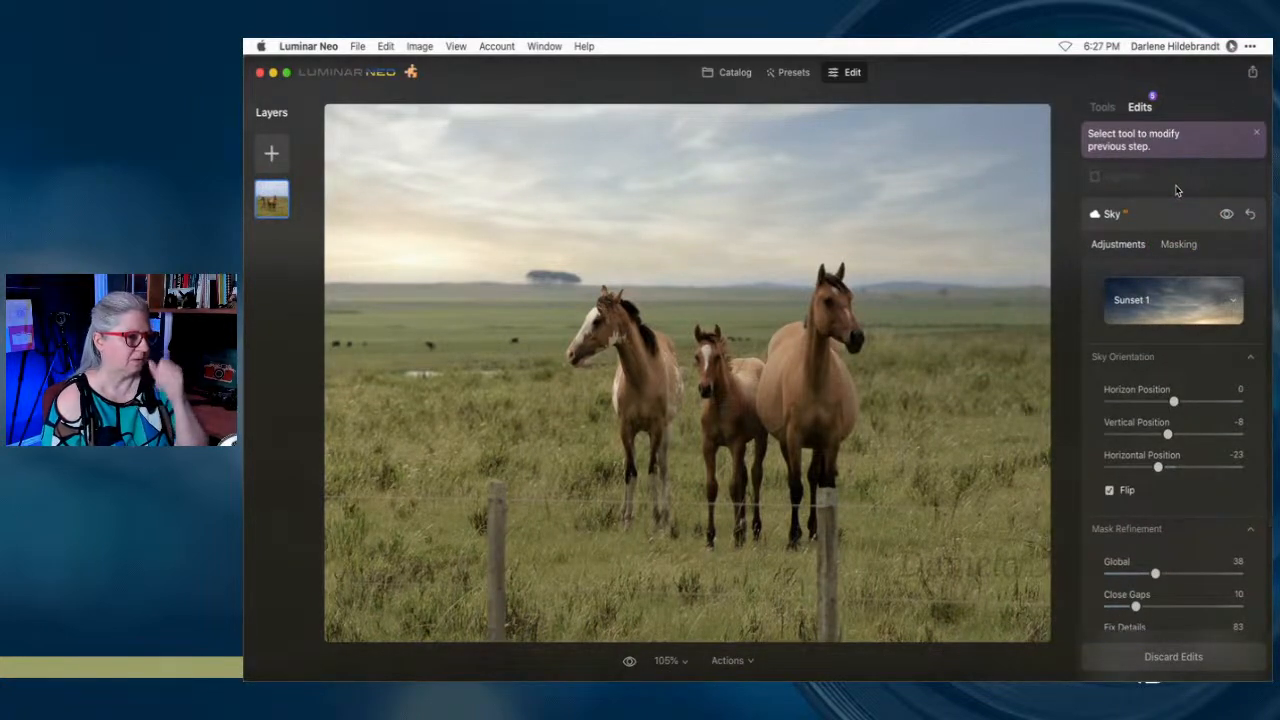
scroll(1180, 314, down, 5)
click(1124, 578)
scroll(1148, 385, down, 10)
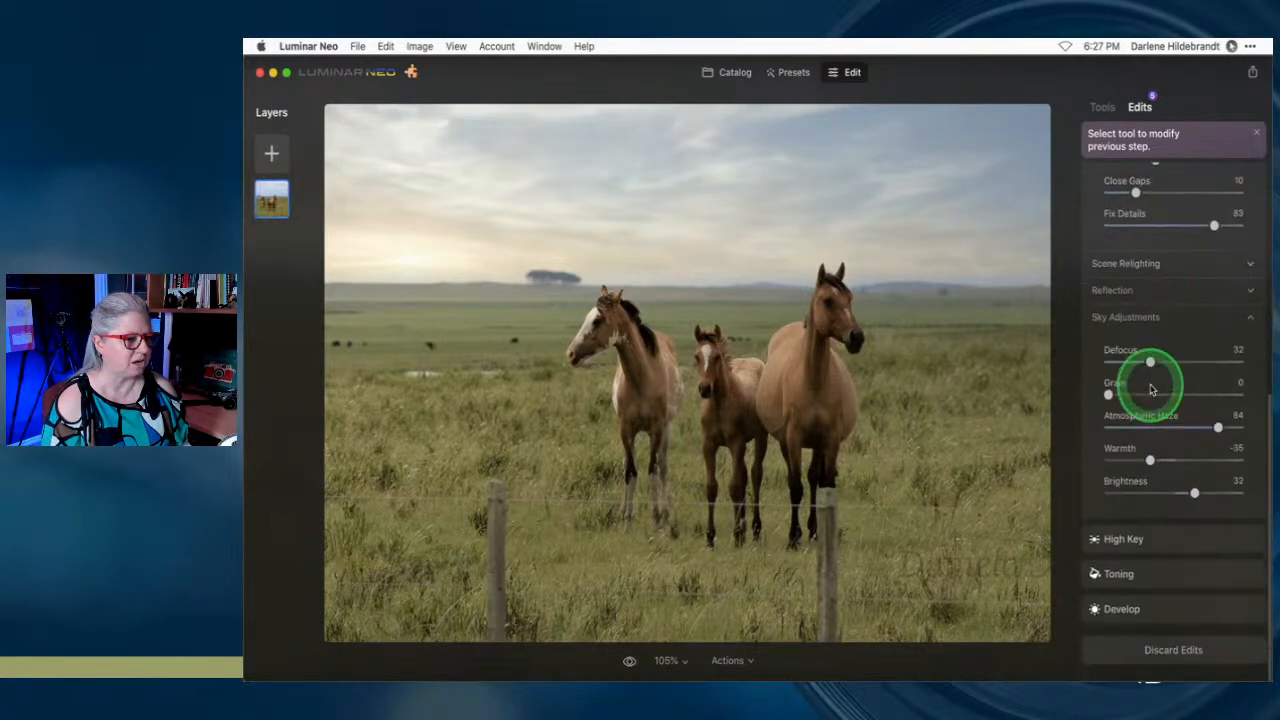
drag(1150, 461, 1193, 468)
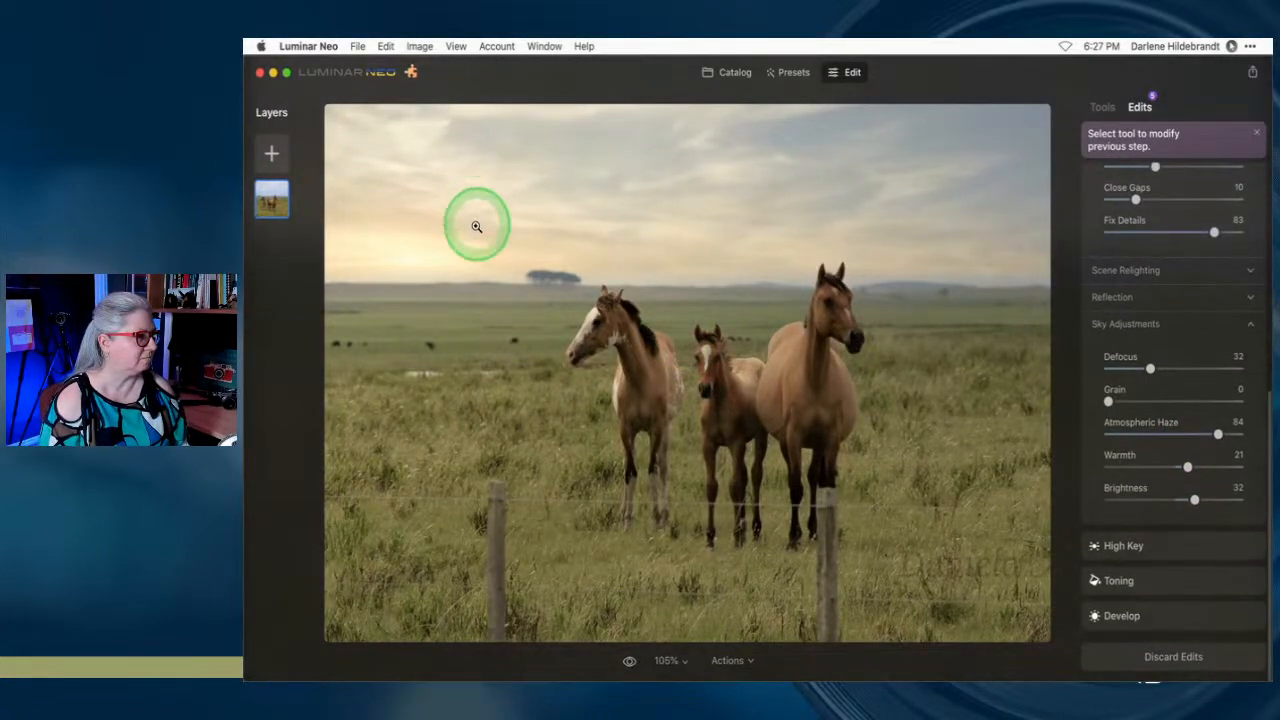
Inspect the replacement sky and distant tree up close with Defocus at 0, and set the sky's Defocus to 23
drag(1150, 368, 1106, 368)
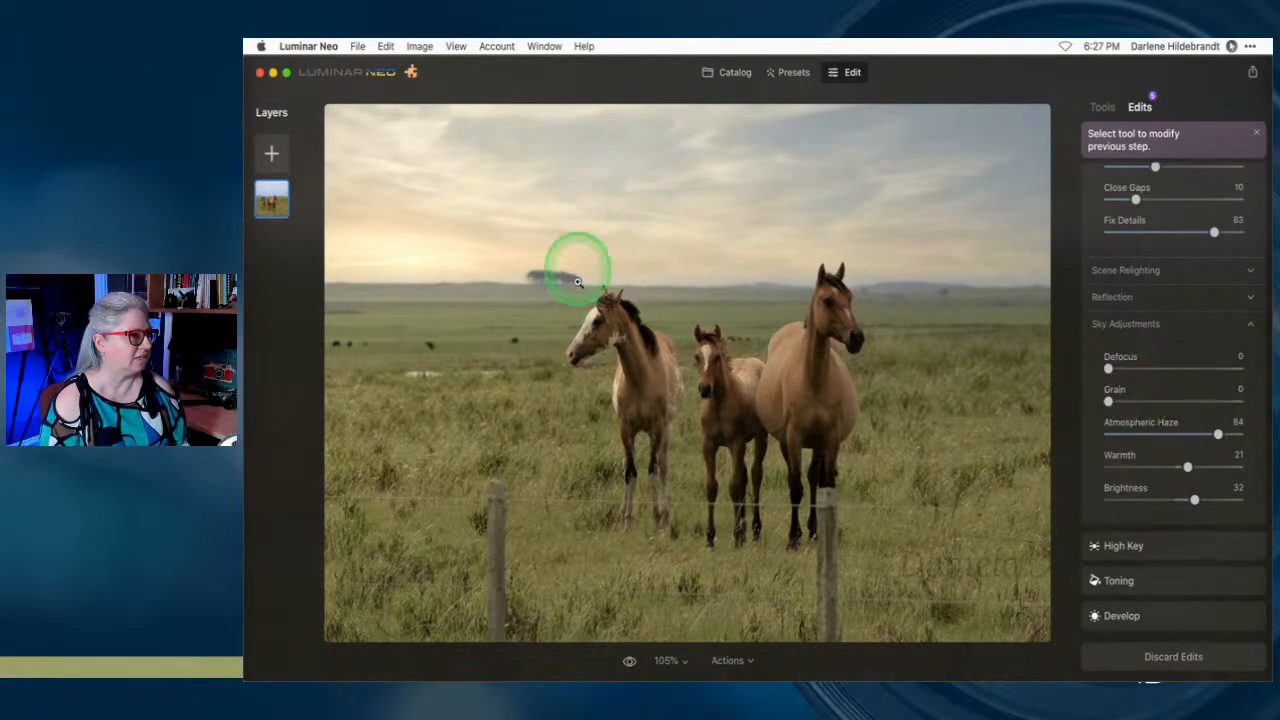
click(532, 259)
scroll(514, 214, up, 5)
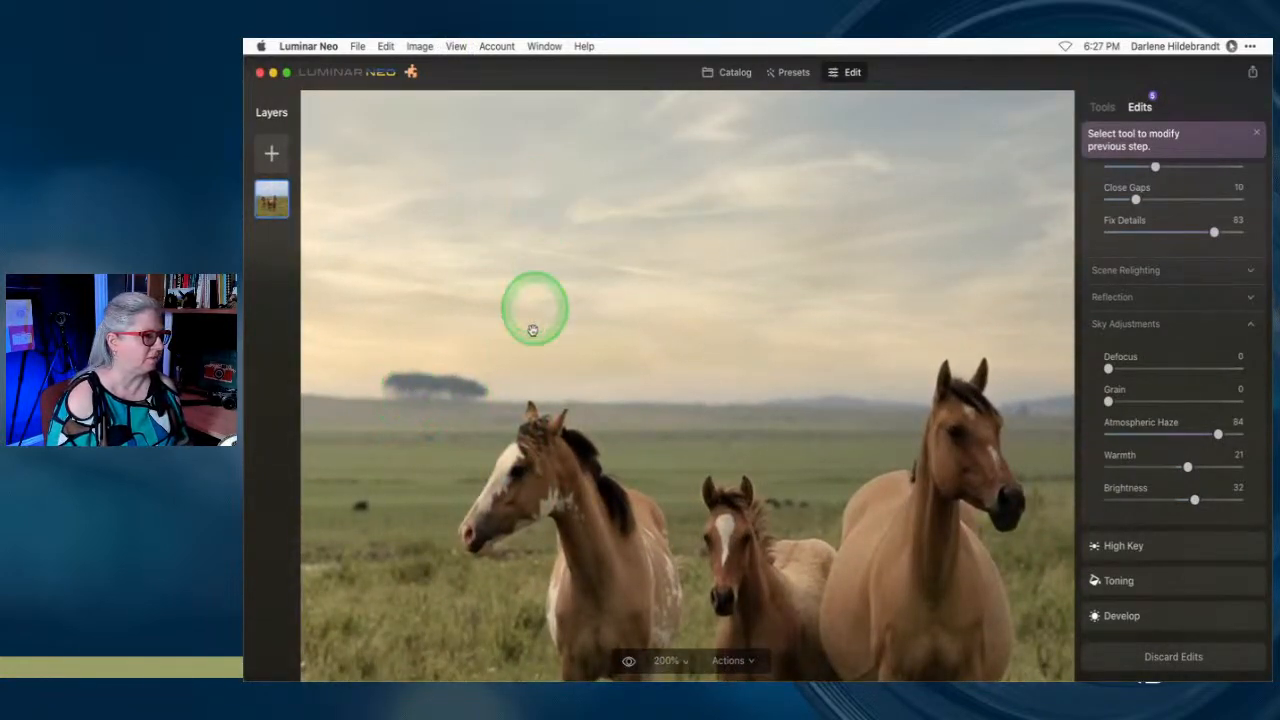
click(528, 345)
drag(1108, 369, 1130, 370)
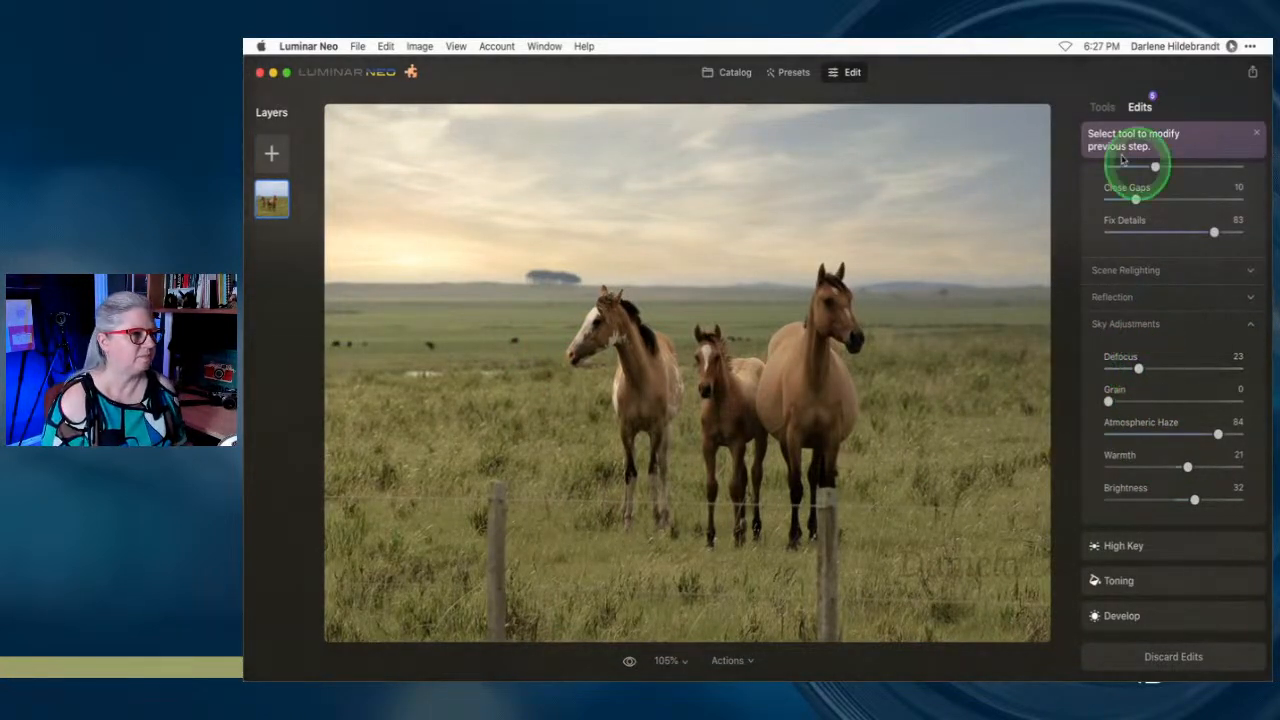
Centre the vignette on the three horses at Size 16, using Amount -76 and Feather -100 to expose its edge
click(1160, 310)
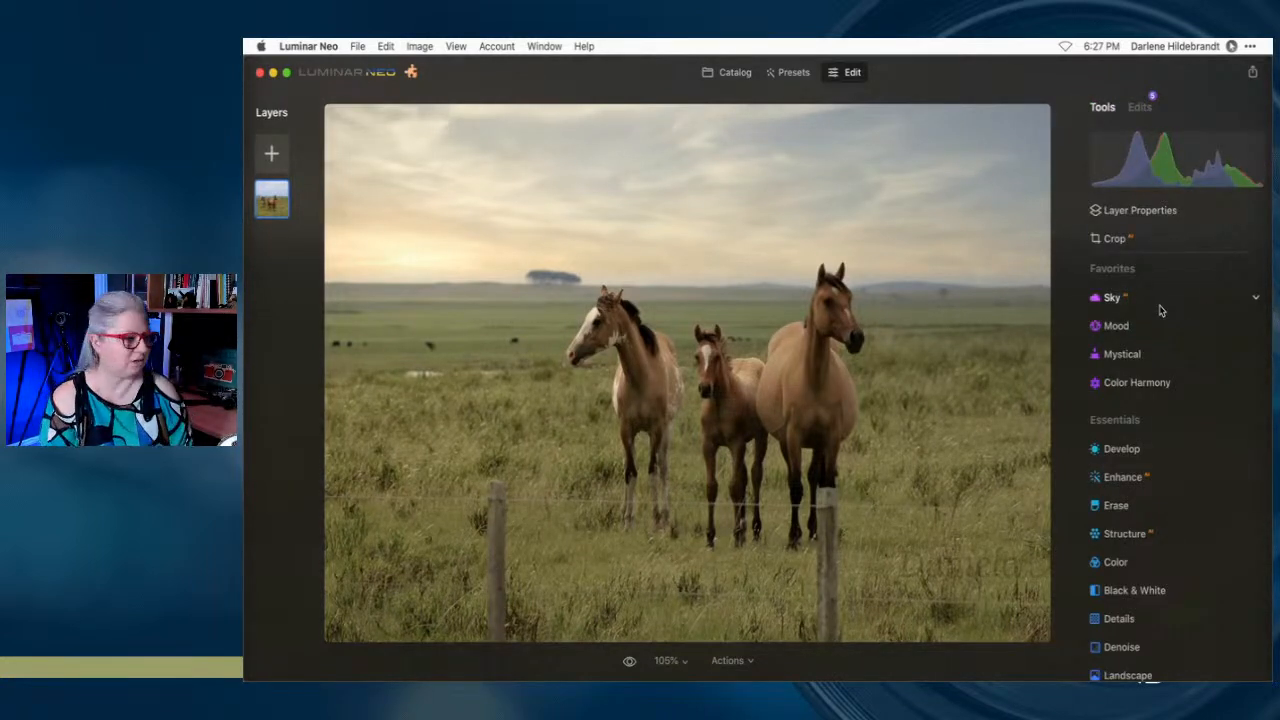
click(1140, 106)
click(1140, 322)
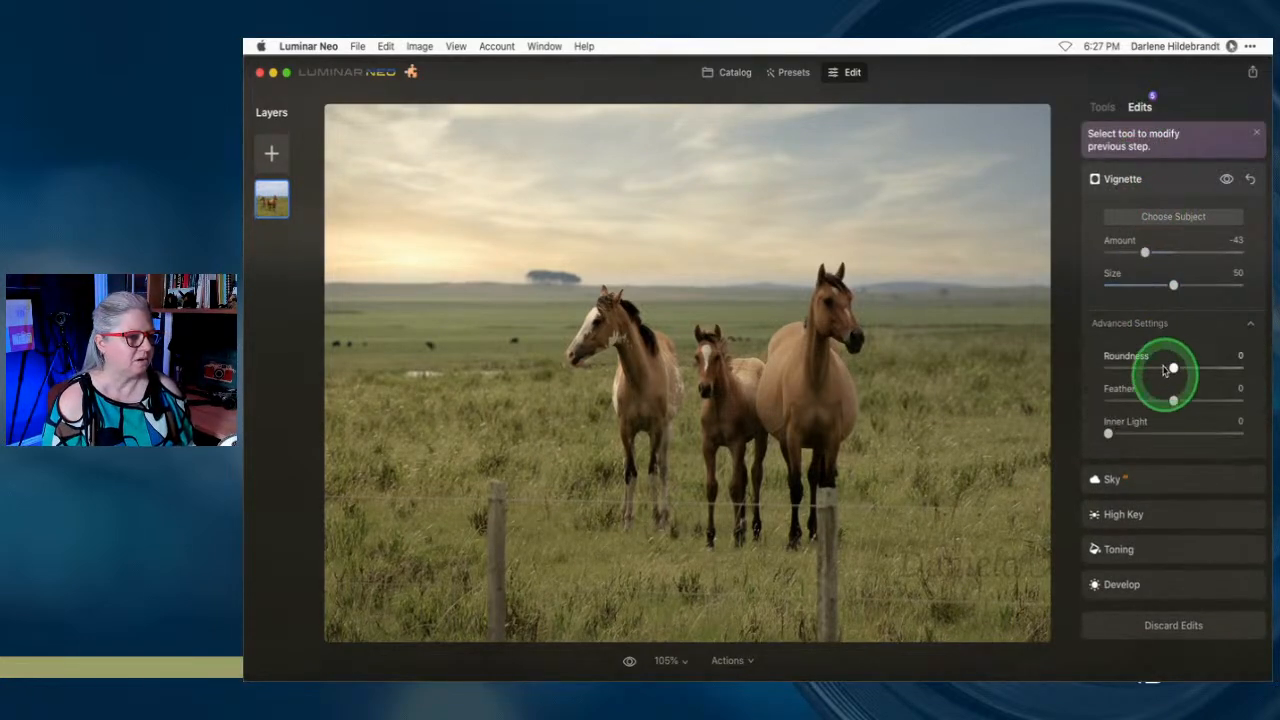
drag(1144, 250, 1123, 251)
drag(1173, 400, 1108, 400)
drag(1173, 285, 1129, 285)
click(1168, 216)
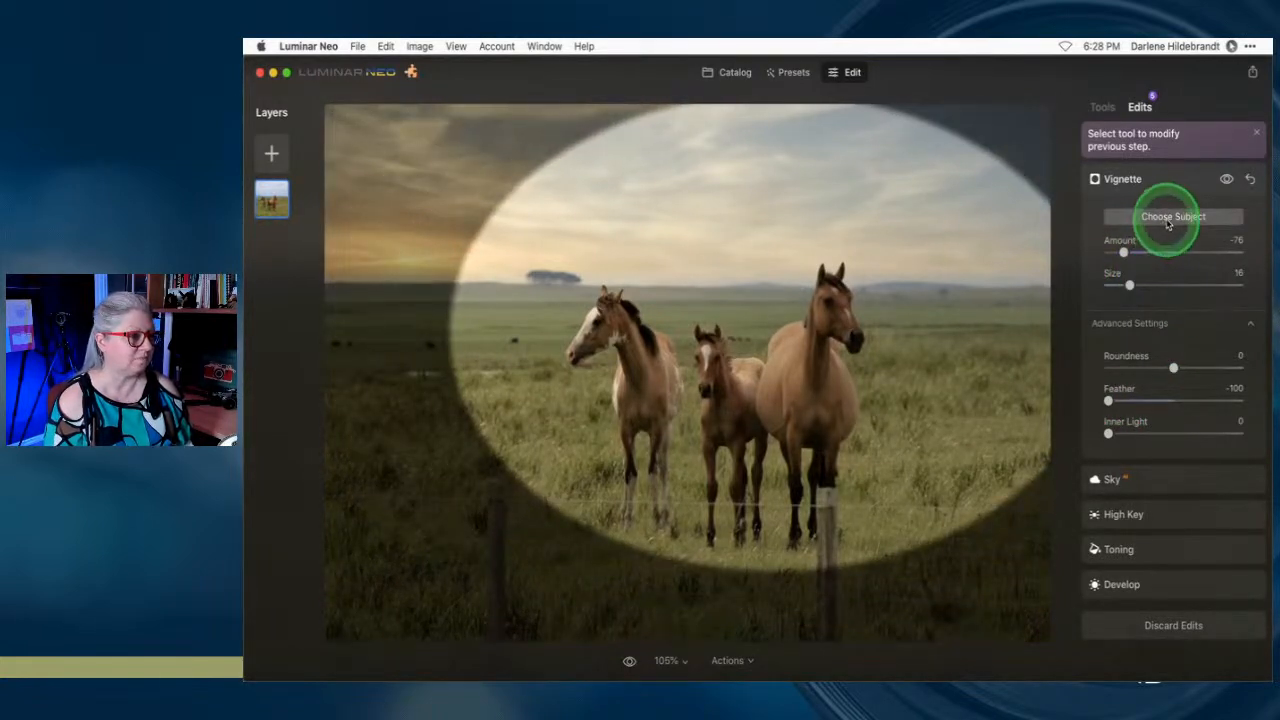
click(730, 350)
drag(730, 350, 722, 374)
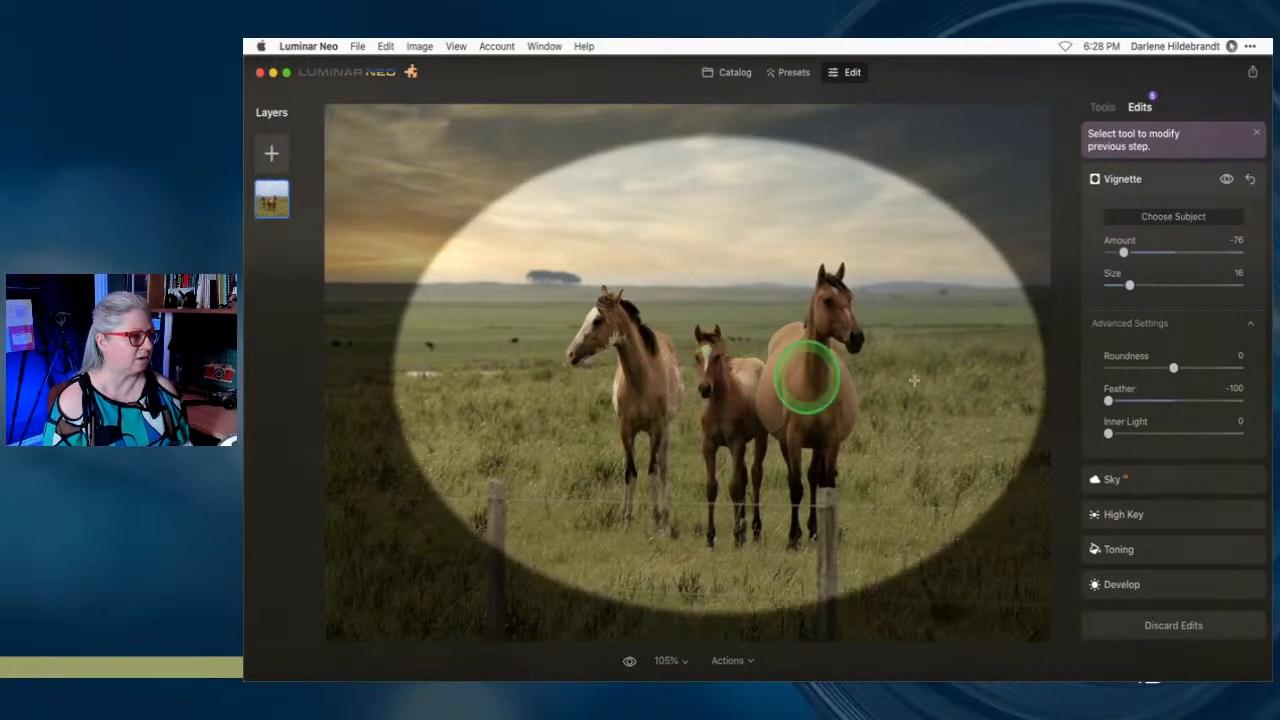
Soften the vignette with a Feather of 59 and an Amount of -47
drag(1109, 402, 1222, 402)
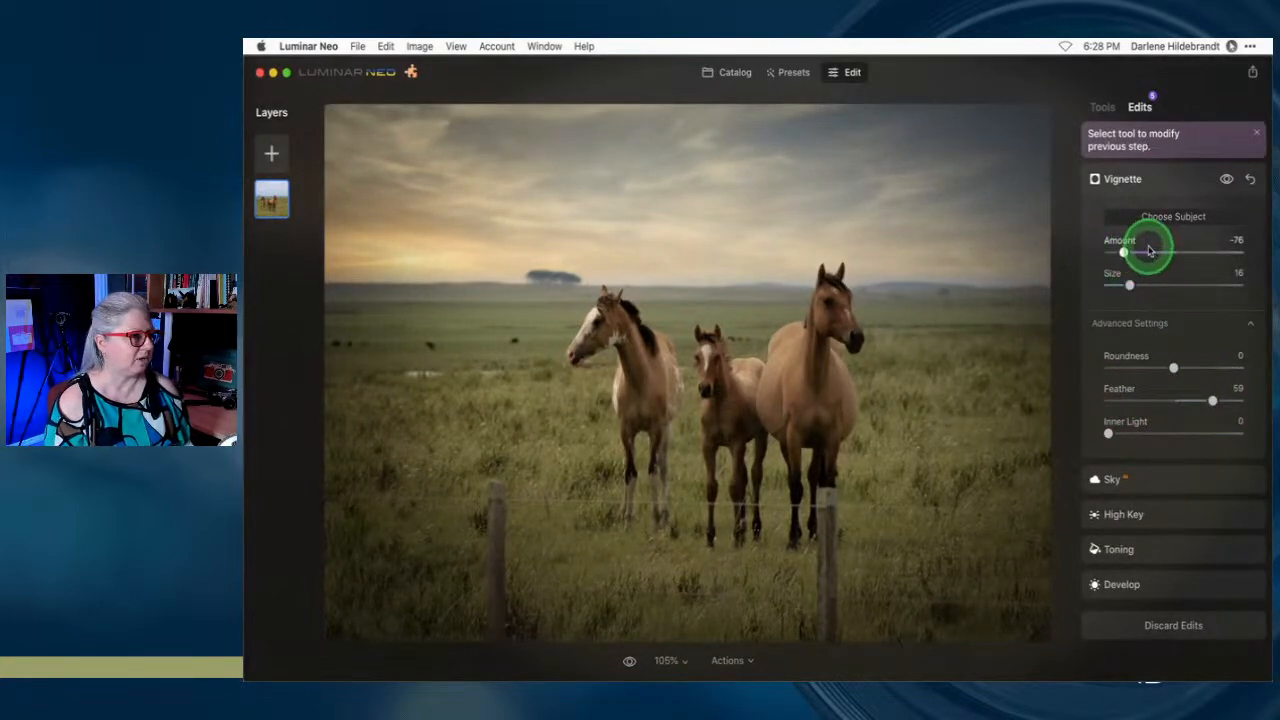
drag(1123, 251, 1143, 252)
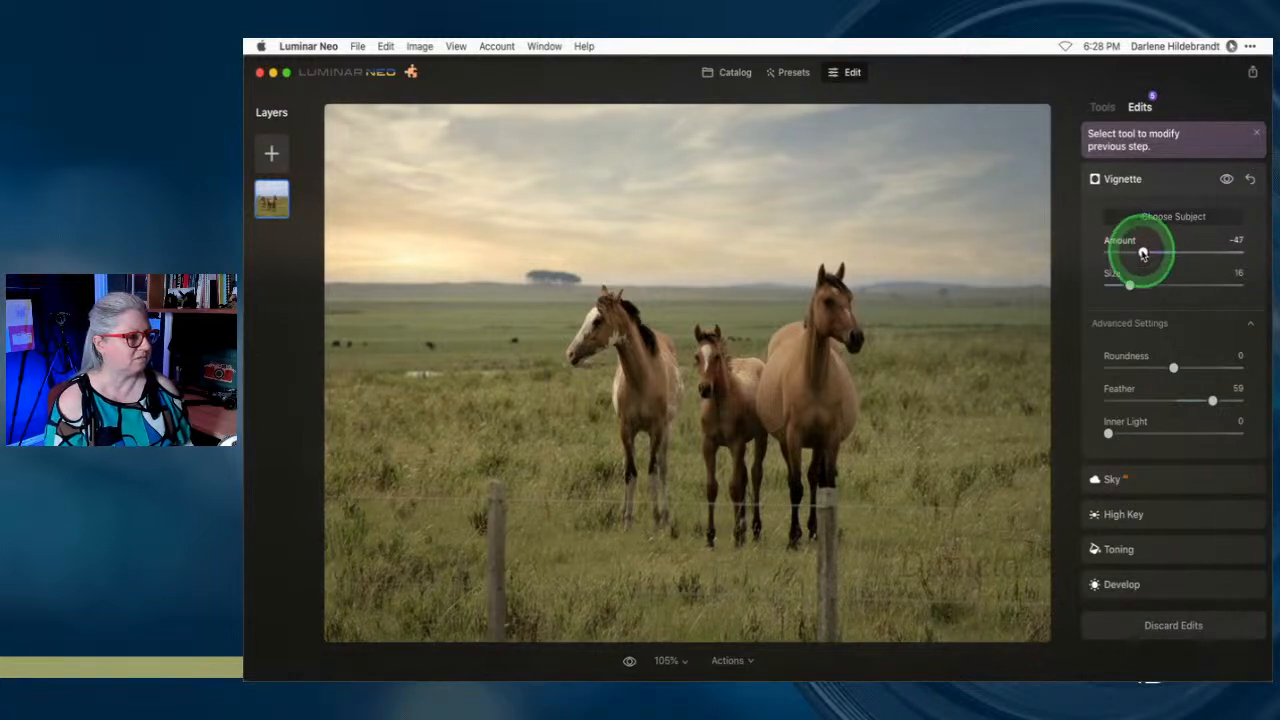
click(1167, 185)
click(1102, 109)
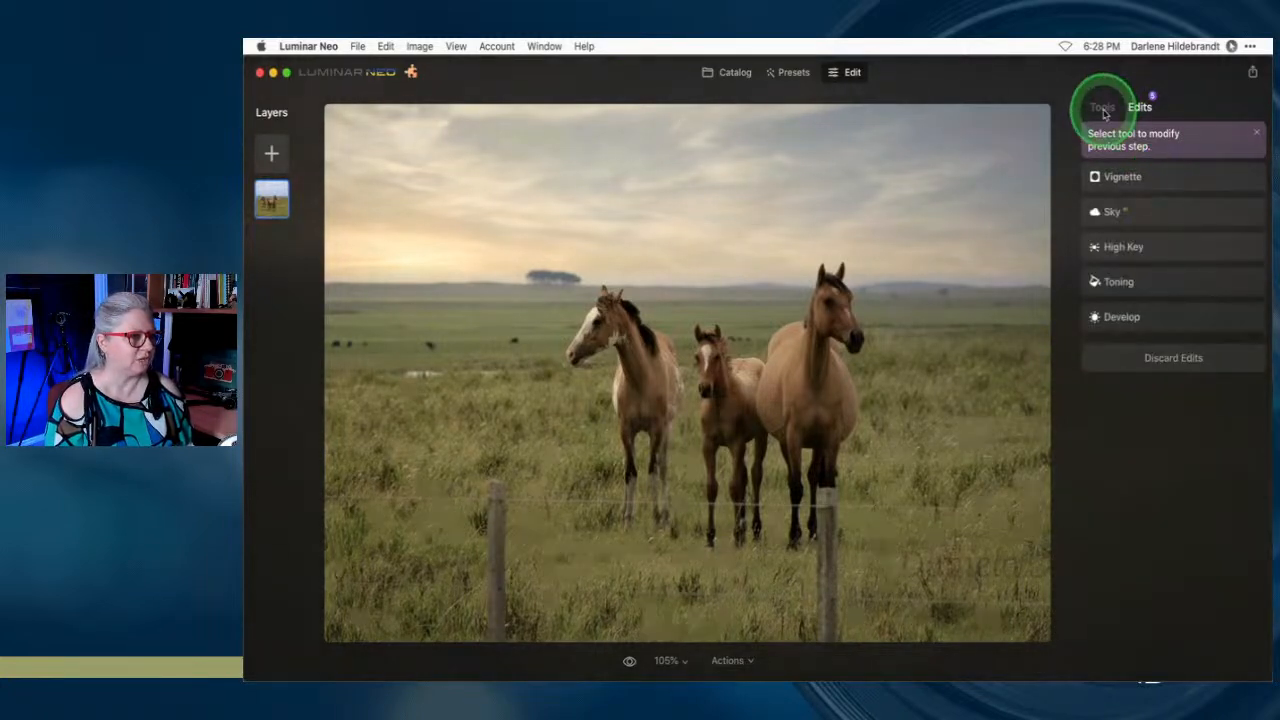
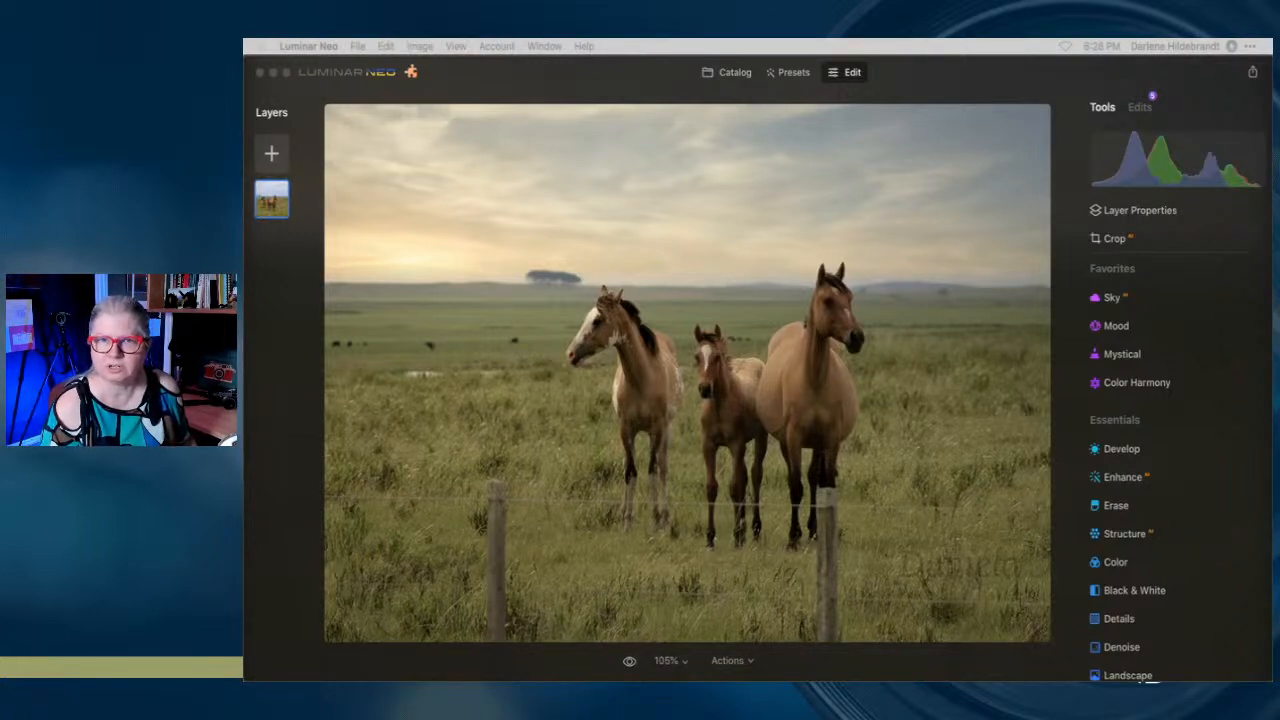
Switch to Adobe Bridge, widen the metadata area and examine the file properties of the original horse photo
key(super+Tab)
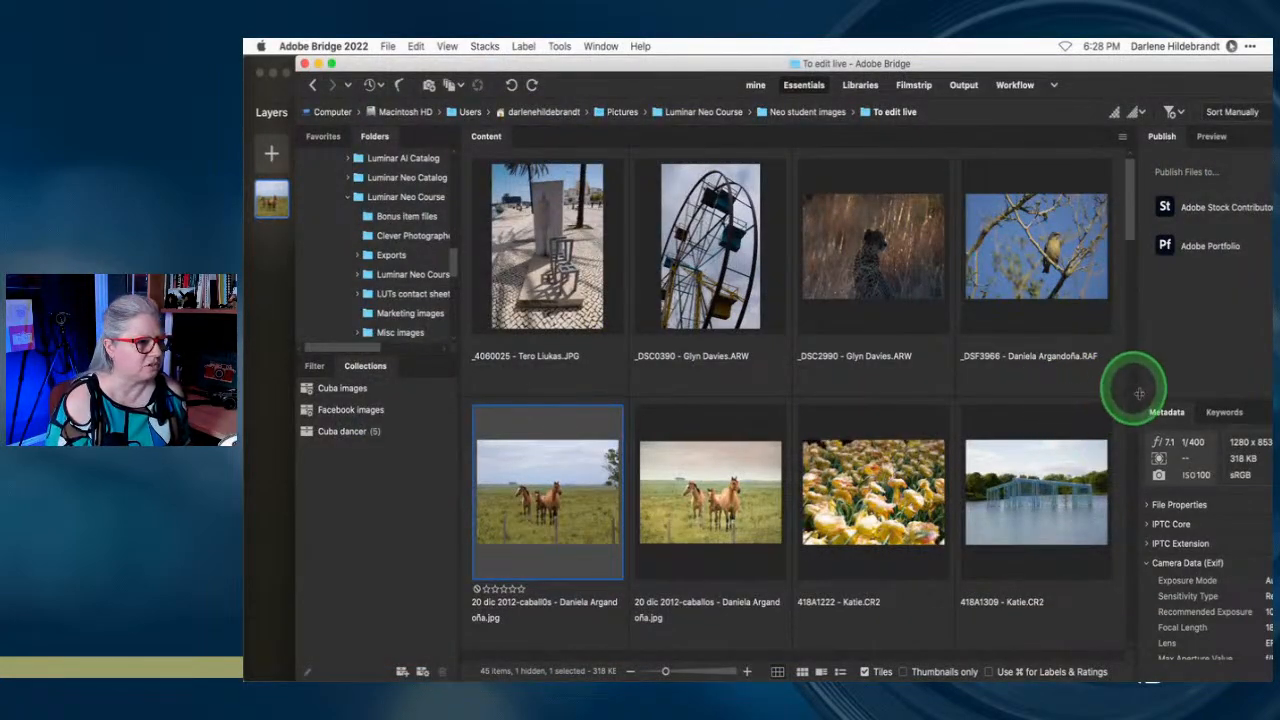
drag(1136, 388, 1031, 383)
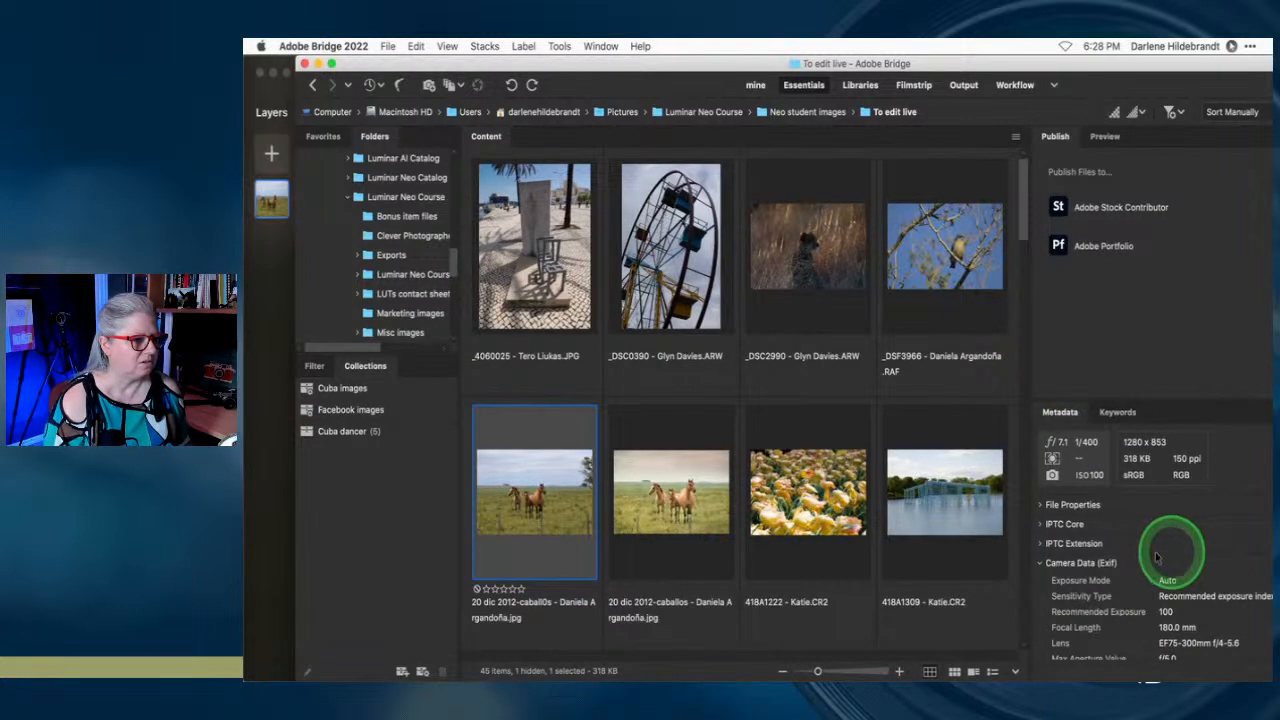
click(1041, 505)
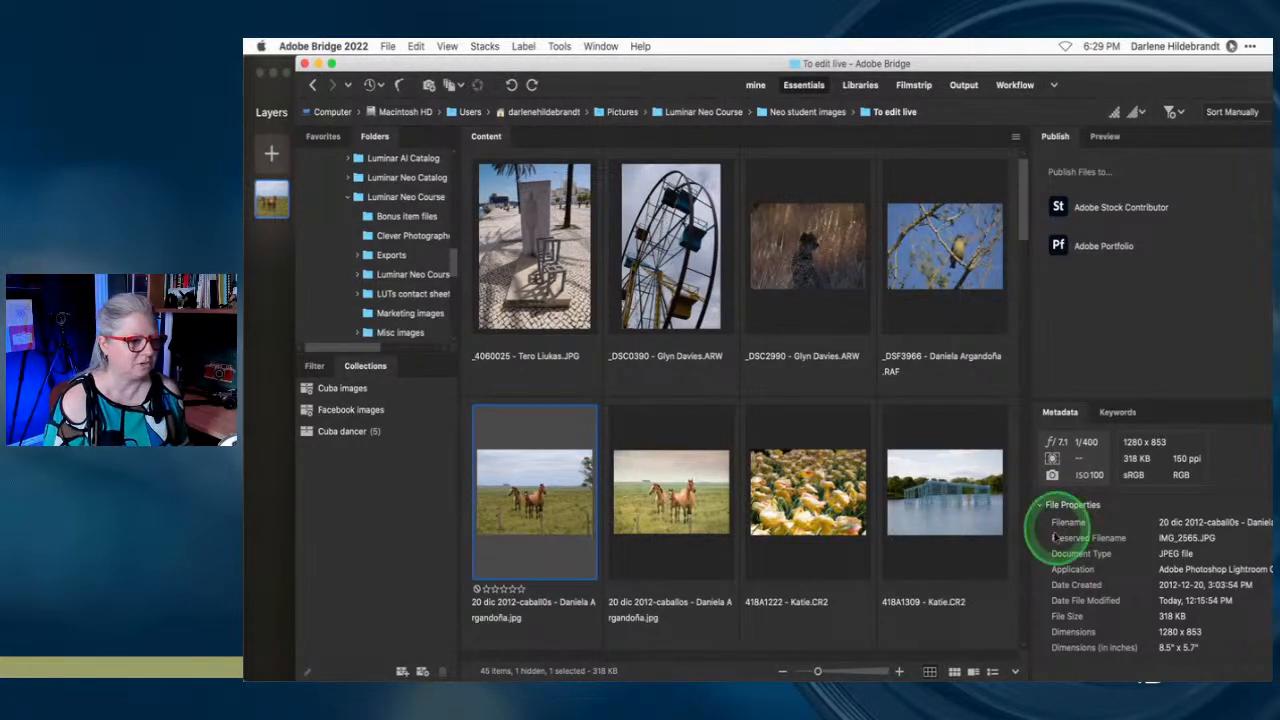
drag(397, 63, 1274, 205)
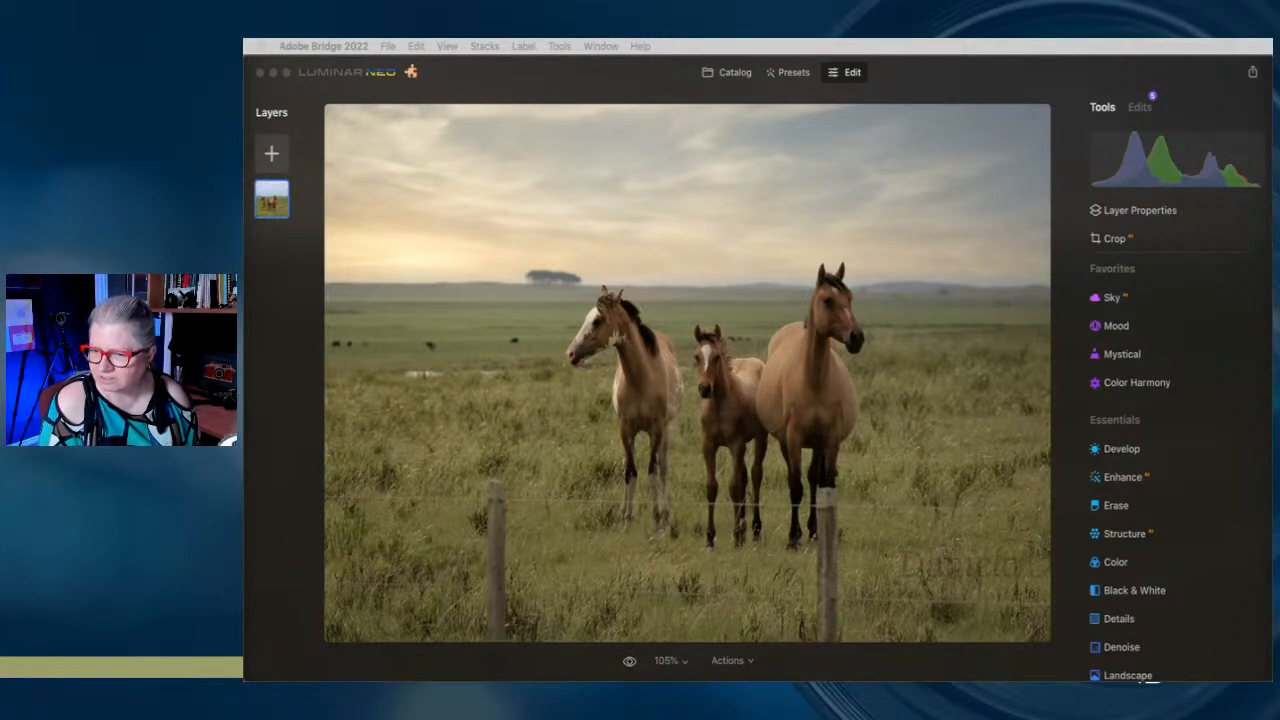
Switch back to Luminar Neo and apply the Structure effect to the horse photo with an Amount of 39
click(905, 89)
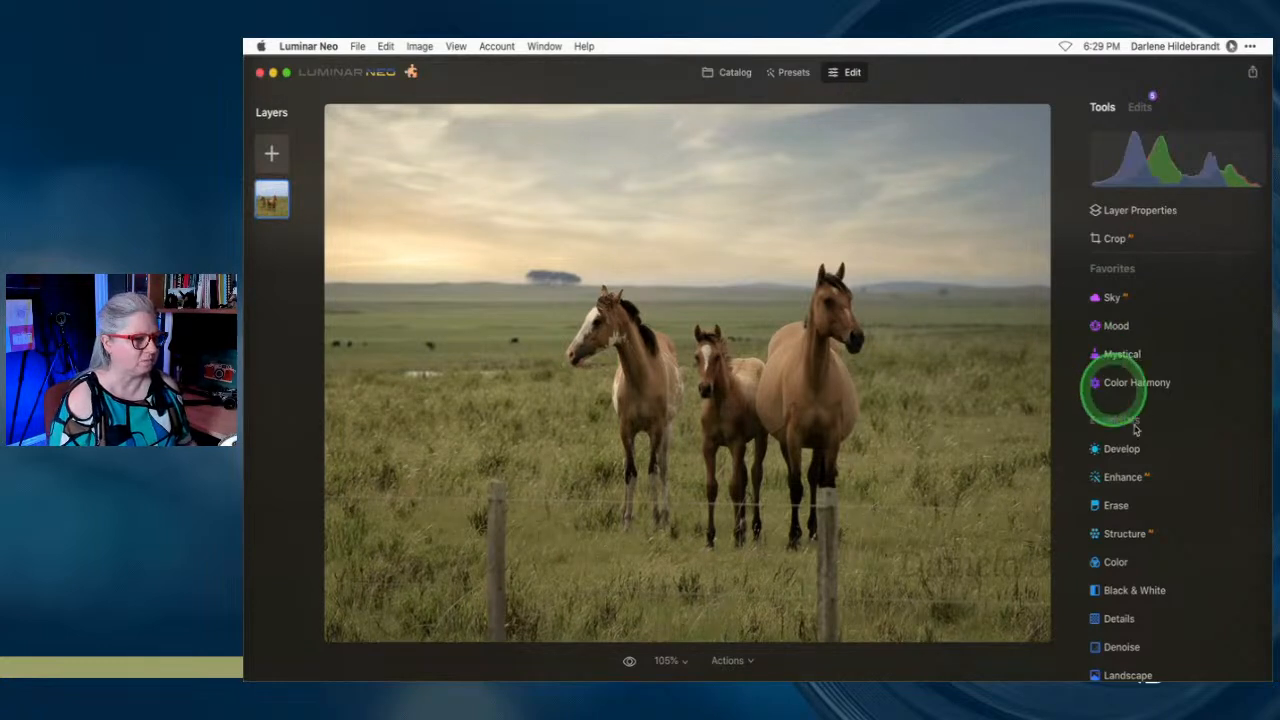
scroll(1171, 440, down, 3)
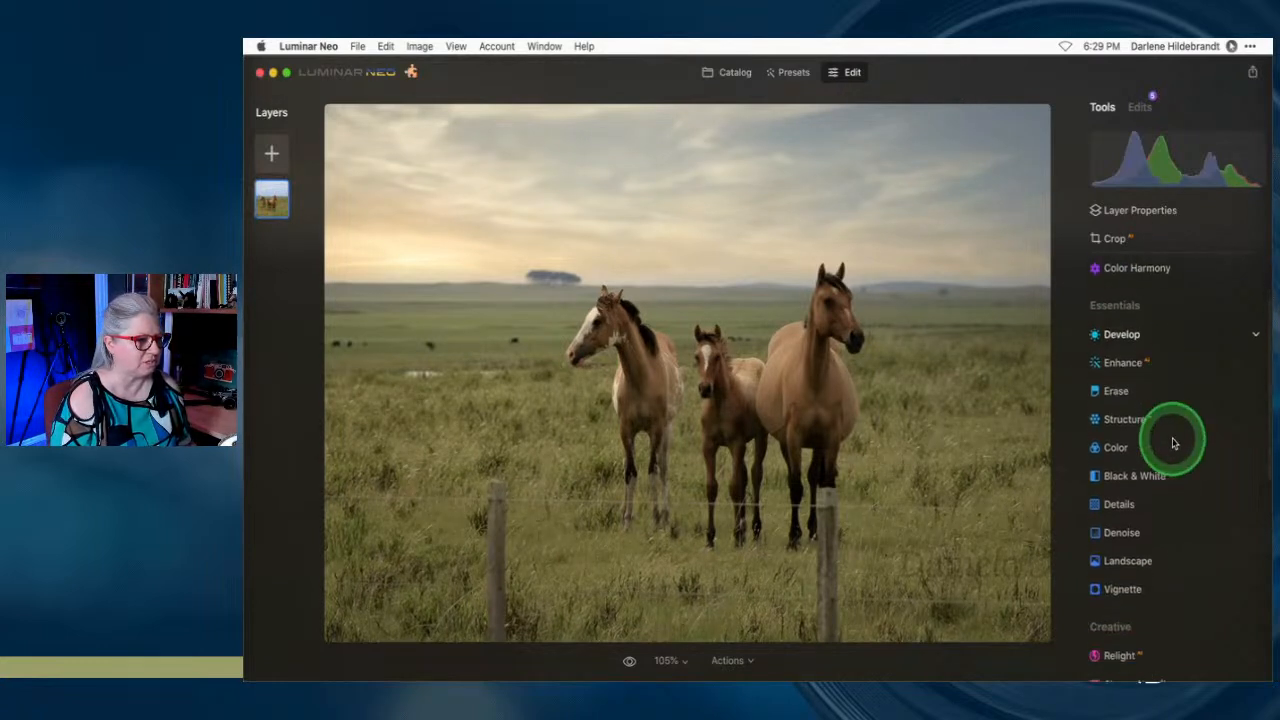
click(1127, 413)
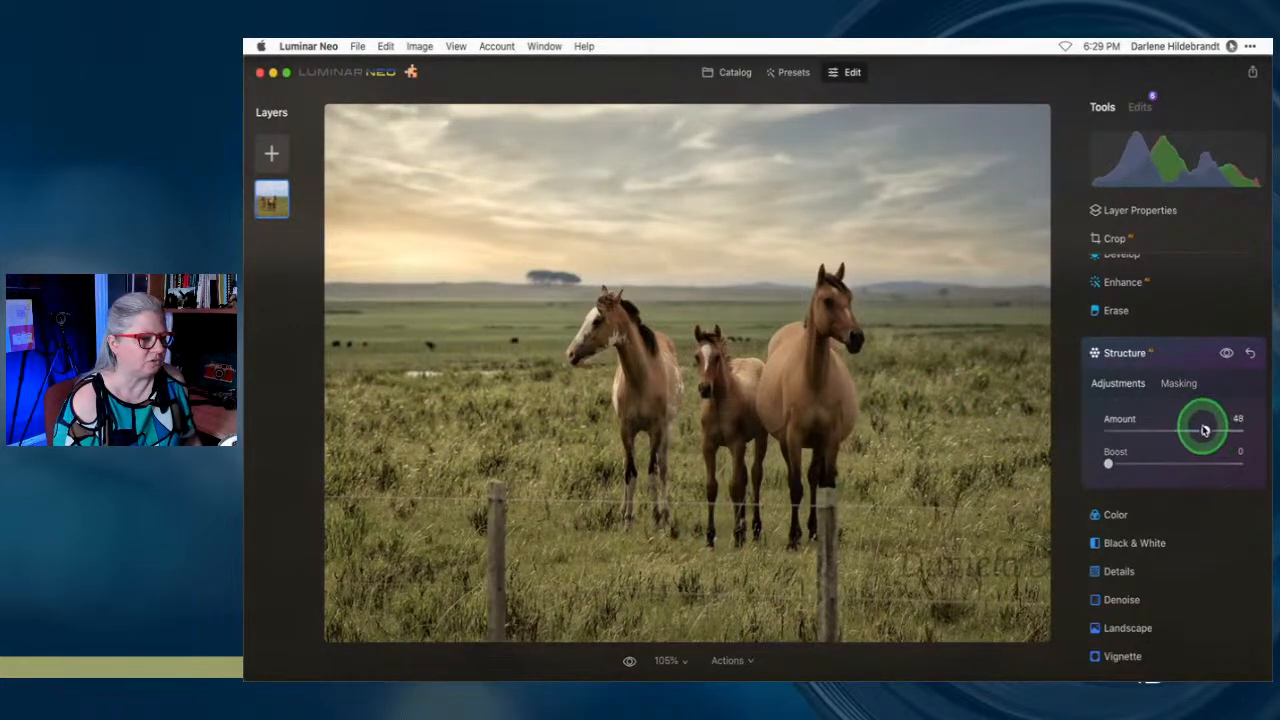
Mask the Structure effect with Mask AI, including the Sky and Natural Ground areas
click(1178, 383)
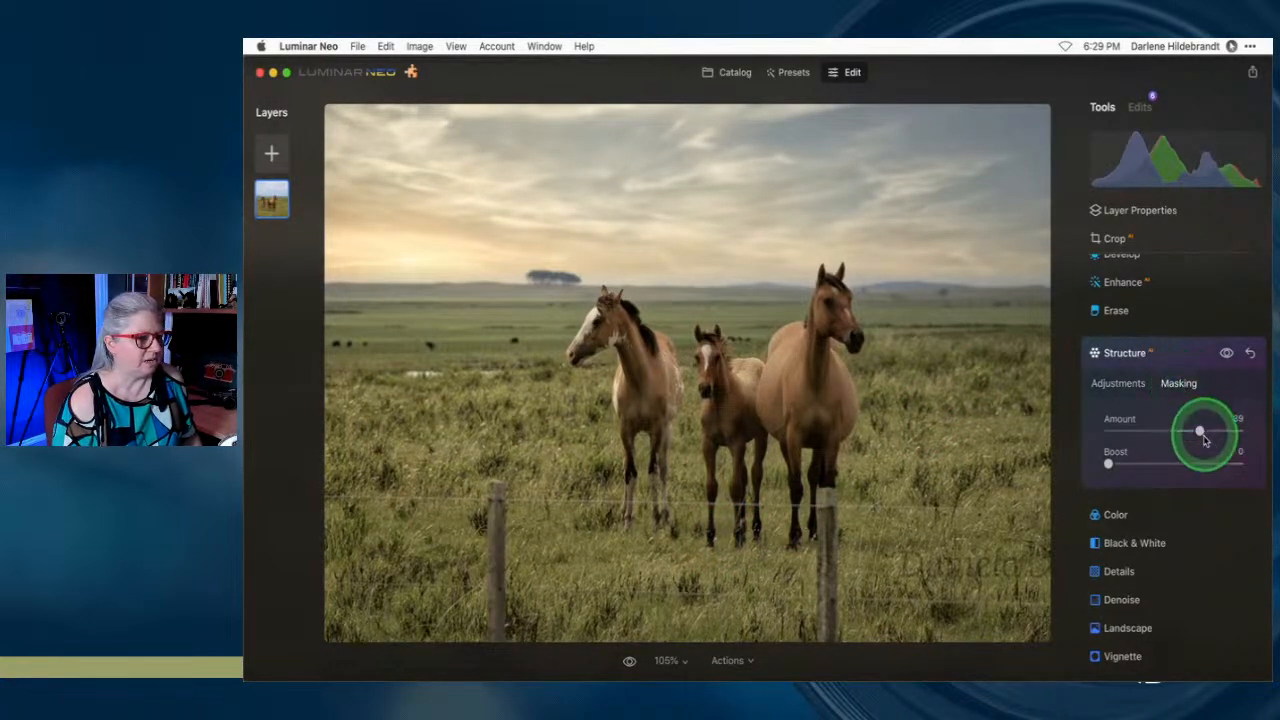
click(1130, 483)
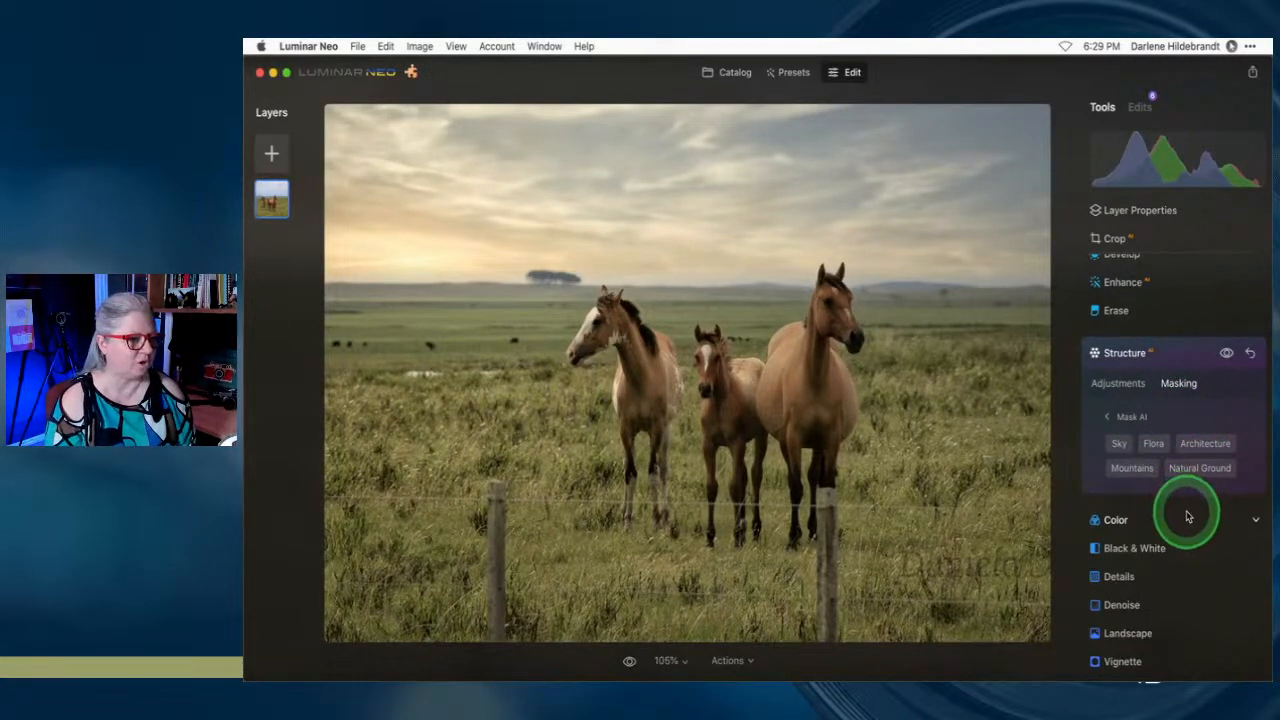
click(1117, 443)
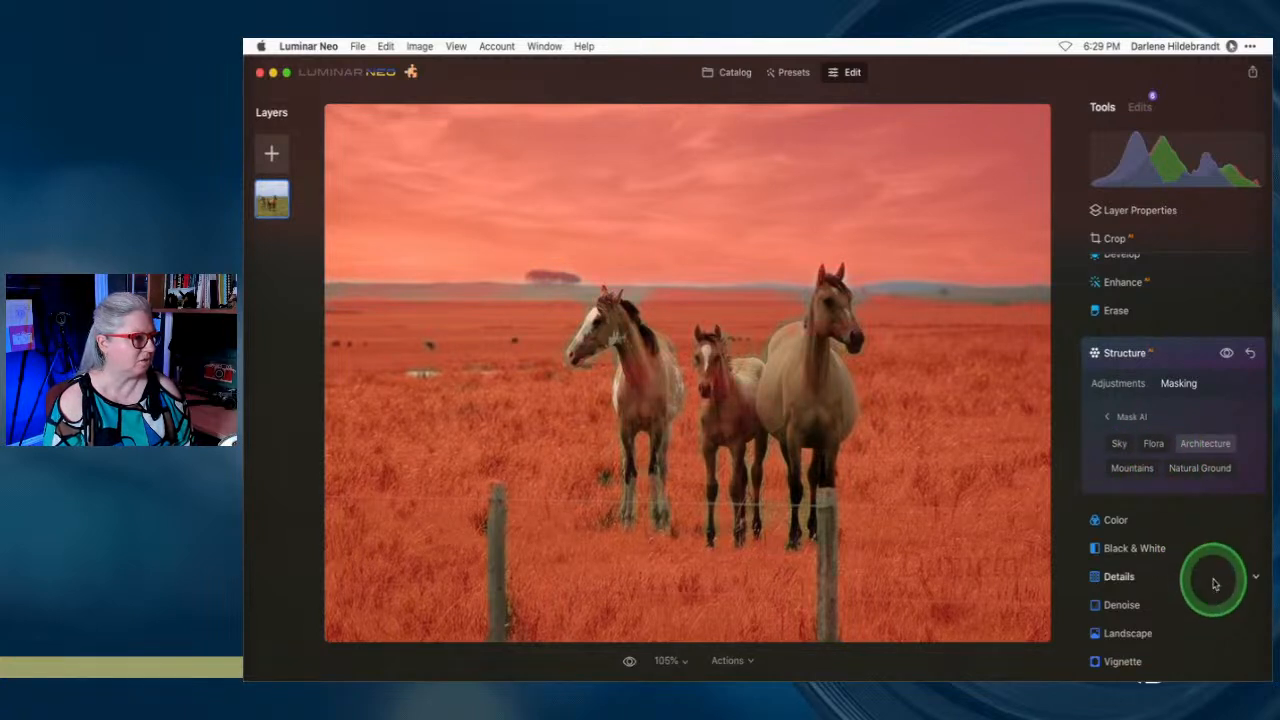
click(1205, 445)
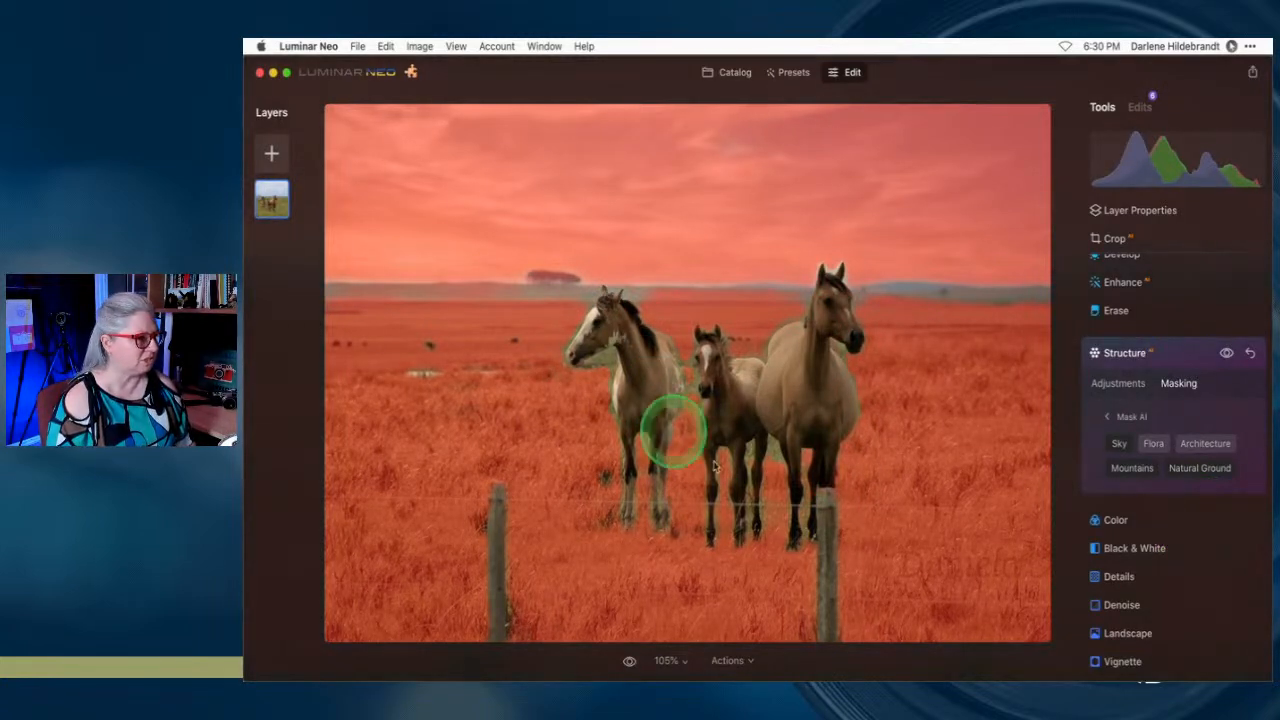
click(1118, 408)
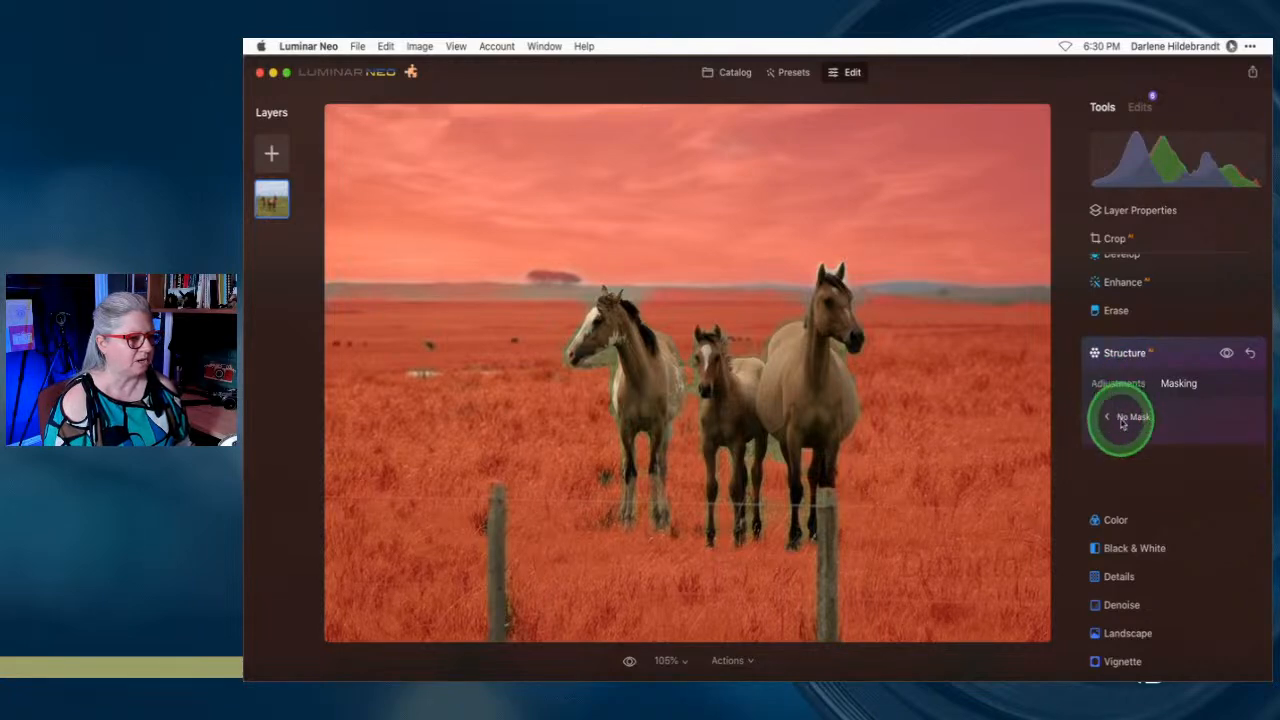
click(1120, 420)
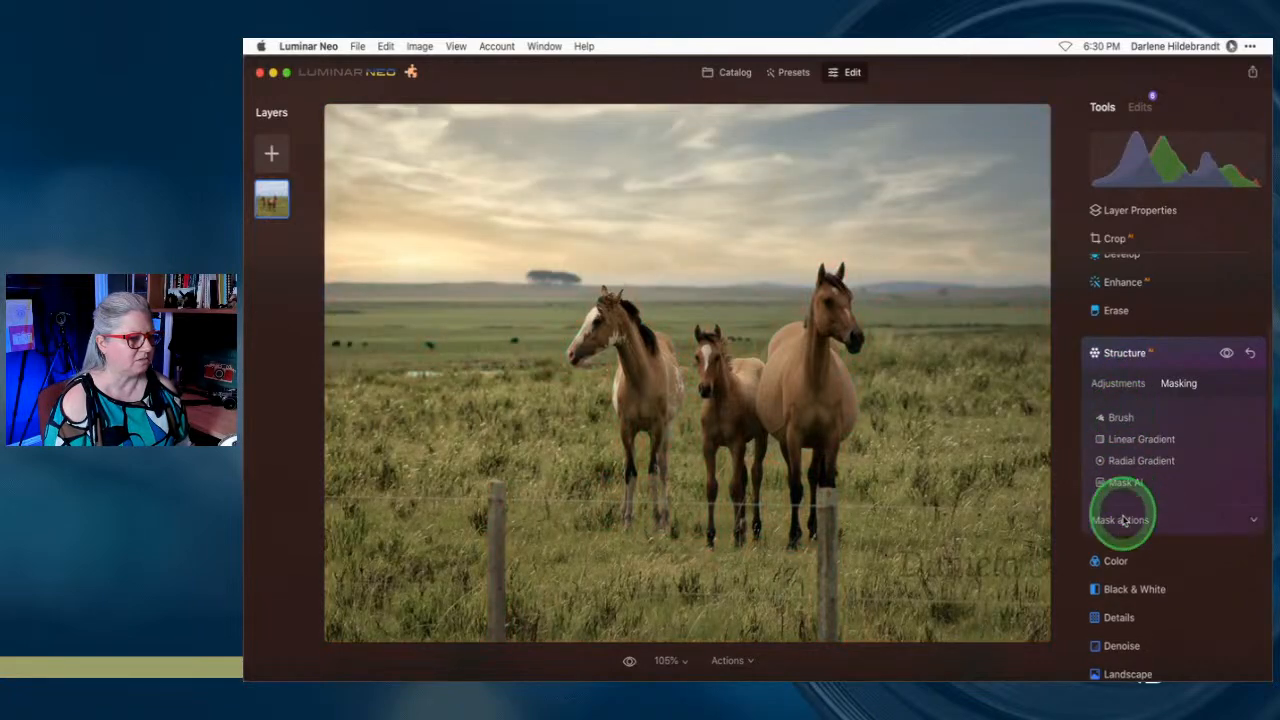
Invert the Structure mask so that it covers the horses instead of the sky and ground
click(1126, 418)
click(1127, 420)
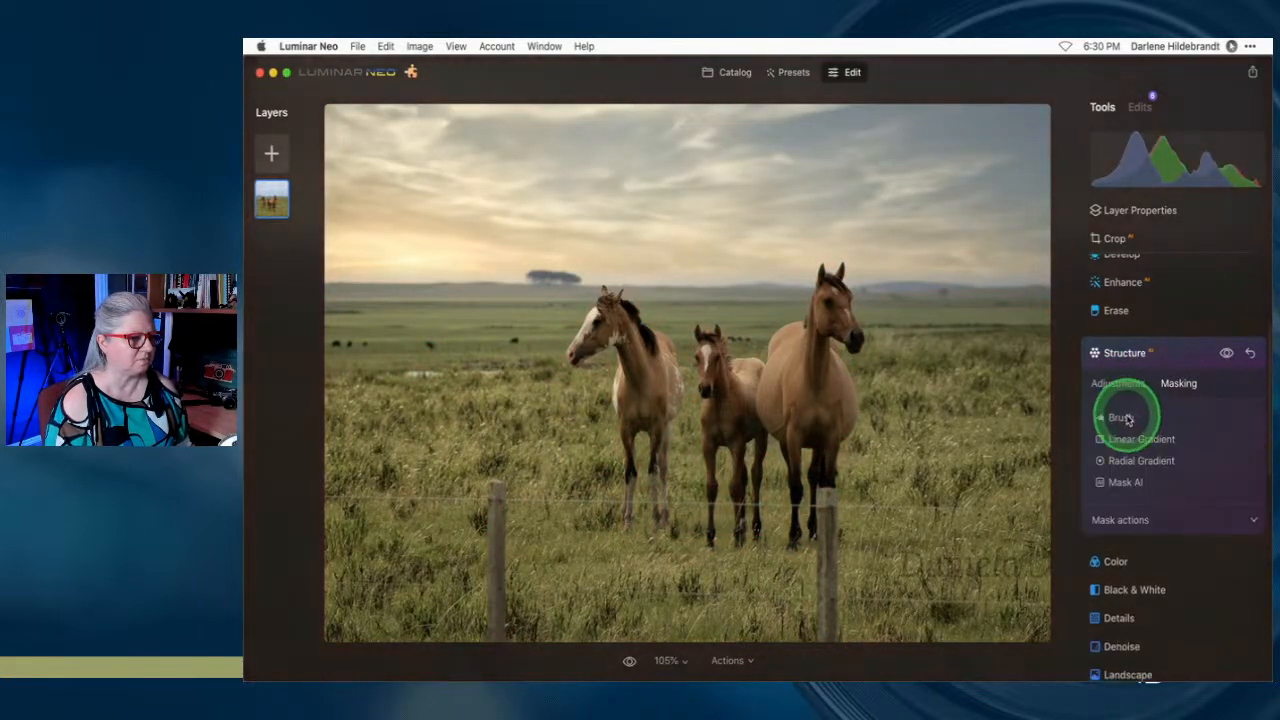
click(1122, 520)
click(1208, 556)
click(1217, 551)
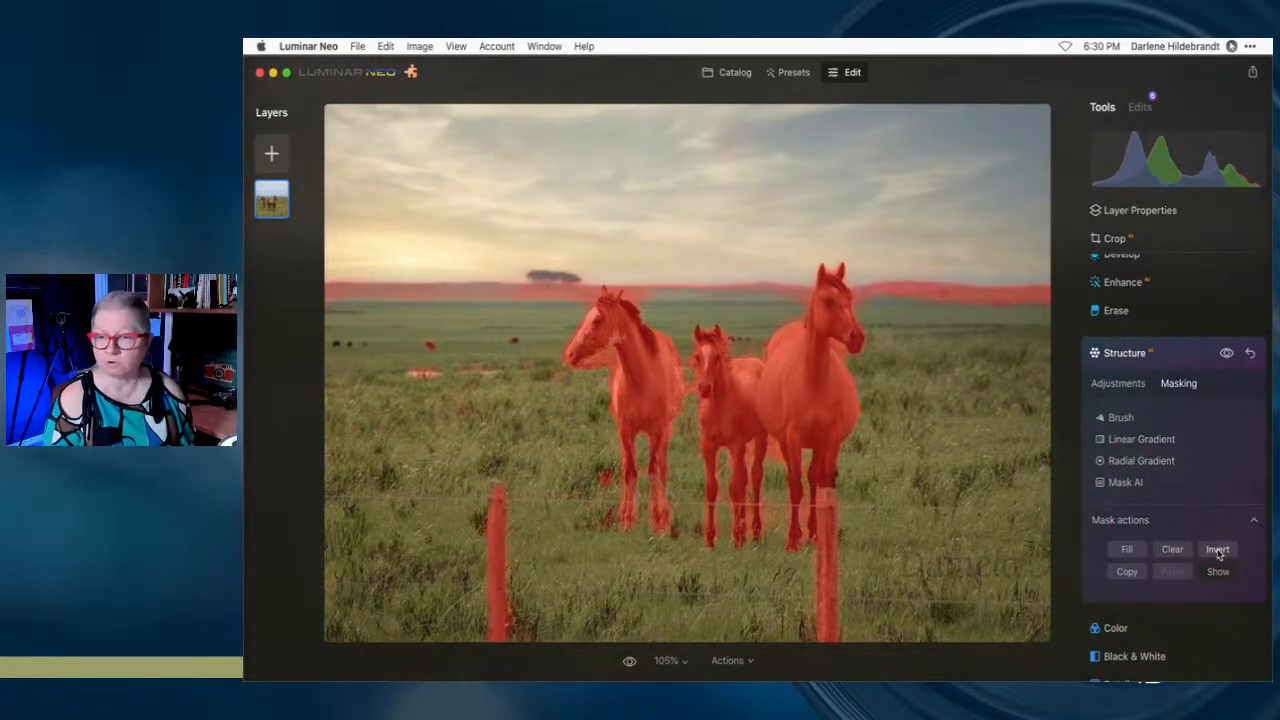
Erase the horizon strip, the stray patches in the field and the left fence post from the Structure mask with the Brush
click(1118, 417)
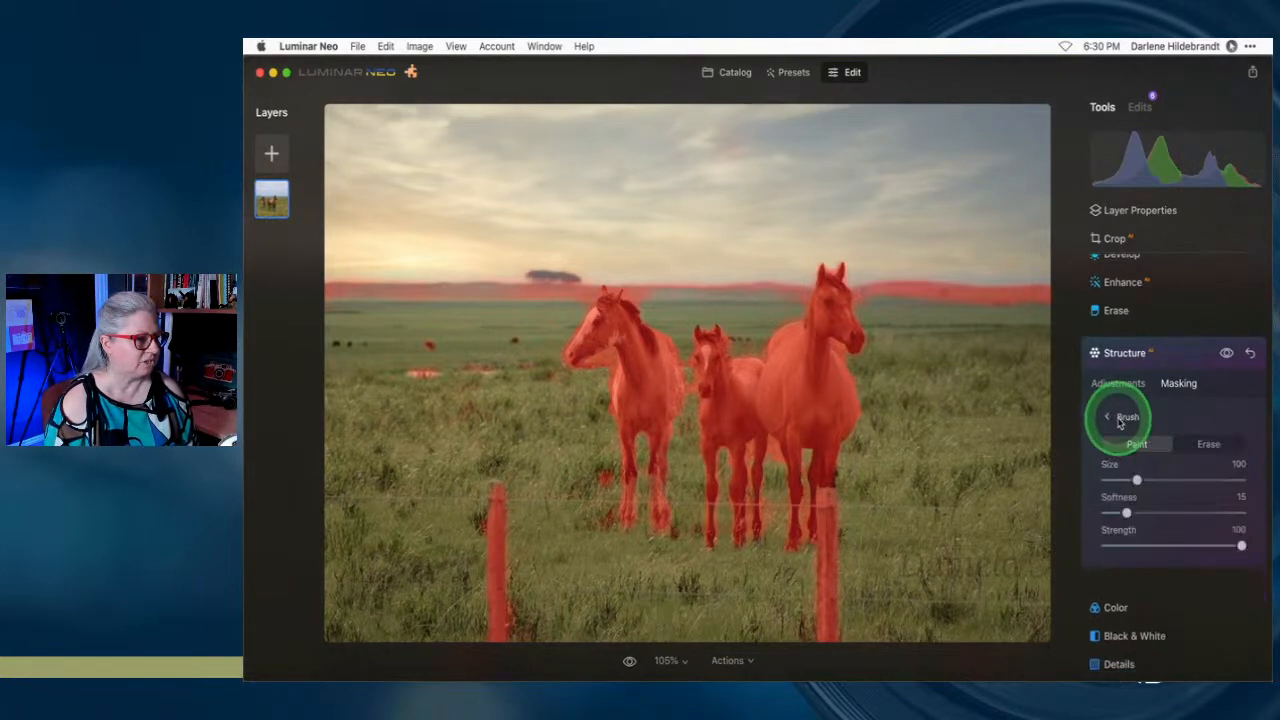
click(1199, 446)
mouse_move(951, 320)
mouse_down()
mouse_move(897, 289)
mouse_move(1035, 285)
mouse_move(892, 285)
mouse_up()
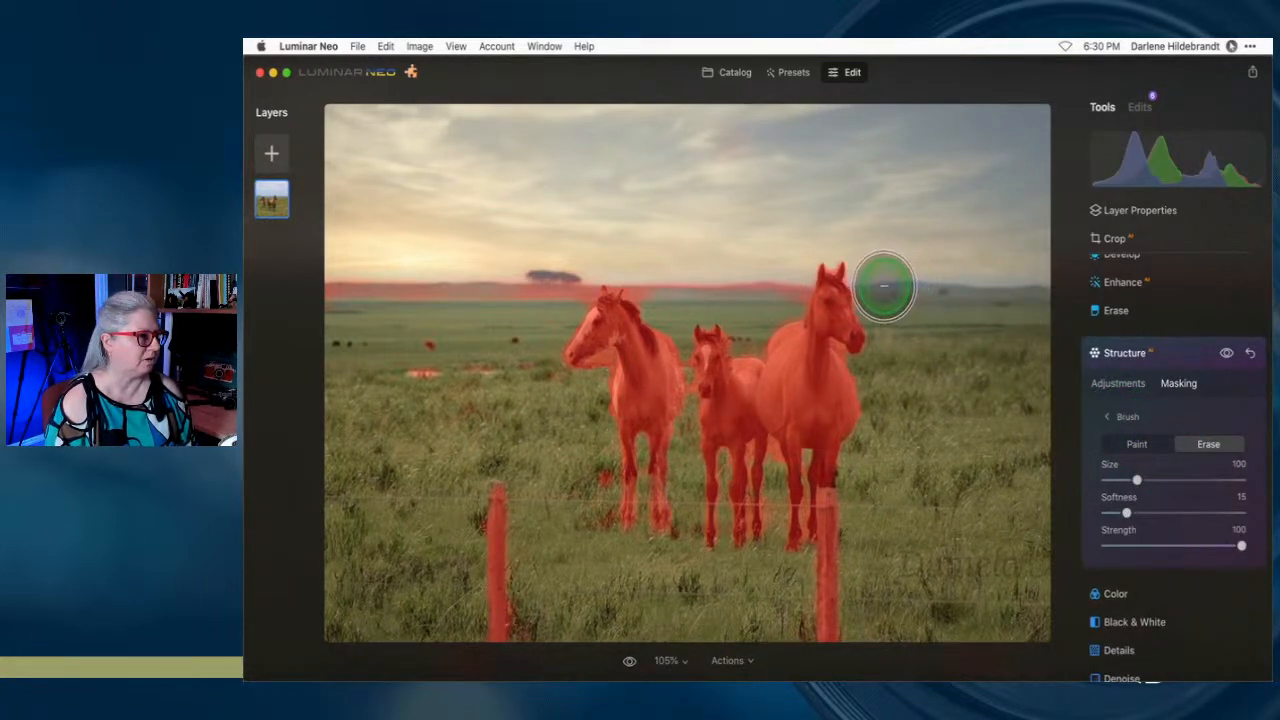
mouse_move(778, 280)
mouse_down()
mouse_move(651, 277)
mouse_move(665, 258)
mouse_up()
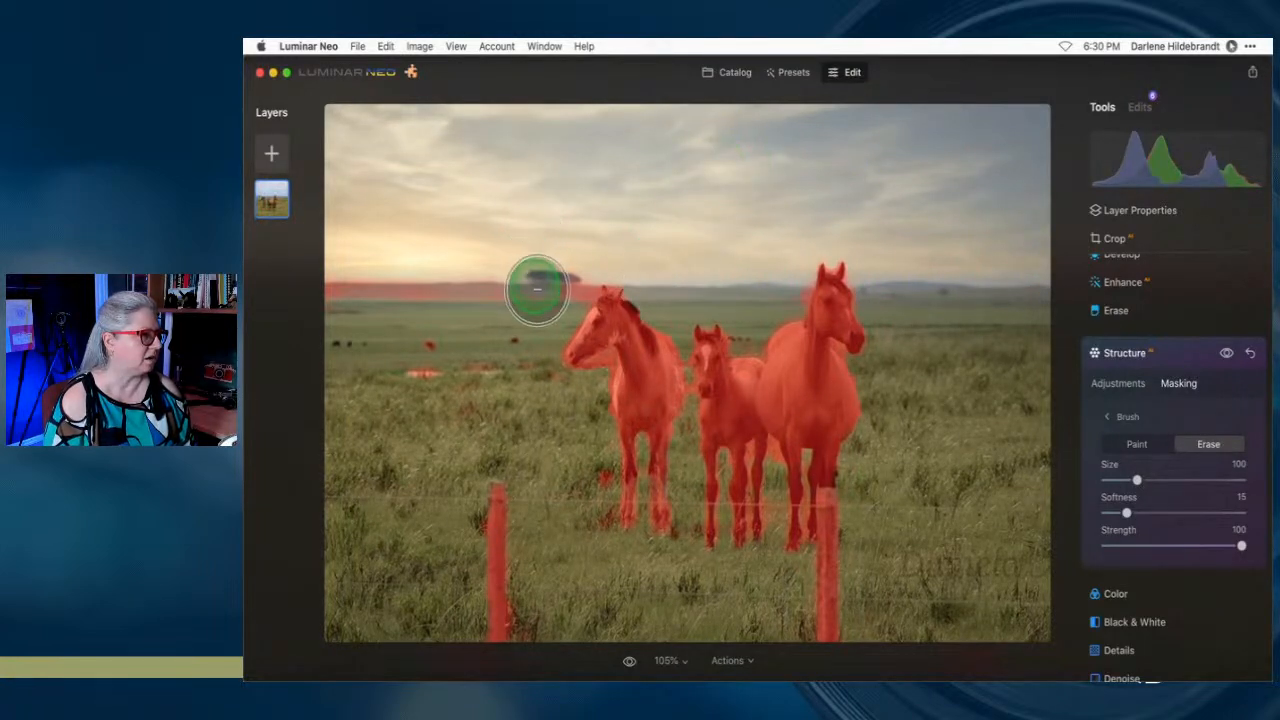
mouse_move(571, 271)
mouse_down()
mouse_move(326, 296)
mouse_move(432, 339)
mouse_move(501, 339)
mouse_move(461, 394)
mouse_move(486, 389)
mouse_move(486, 369)
mouse_move(432, 372)
mouse_move(532, 392)
mouse_move(557, 460)
mouse_move(518, 563)
mouse_move(491, 486)
mouse_move(484, 676)
mouse_move(498, 632)
mouse_up()
Erase the right fence post from the Structure mask, reducing the brush Size to 58 near the horse's legs
mouse_move(832, 585)
mouse_down()
mouse_move(829, 609)
mouse_move(849, 566)
mouse_move(878, 560)
mouse_up()
key(bracketleft)
key(bracketleft)
key(bracketleft)
key(bracketleft)
key(bracketleft)
key(bracketleft)
key(bracketleft)
key(bracketleft)
key(bracketleft)
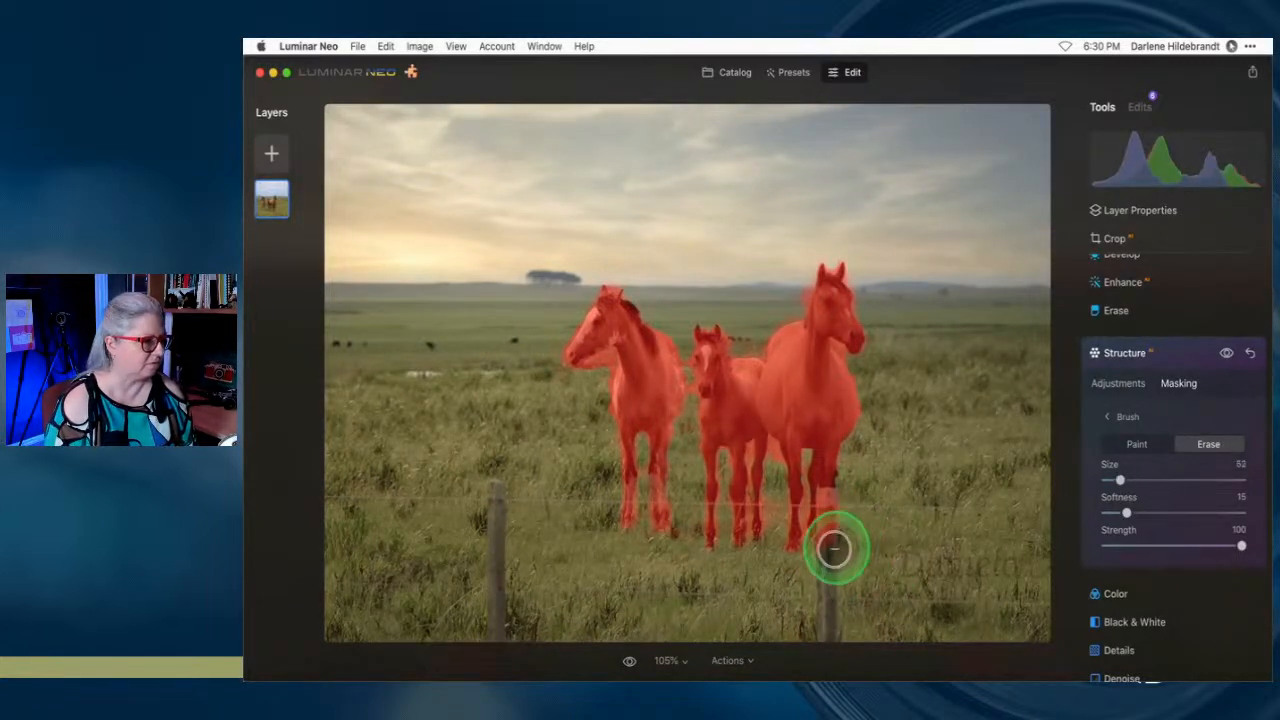
key(bracketright)
key(bracketright)
key(bracketright)
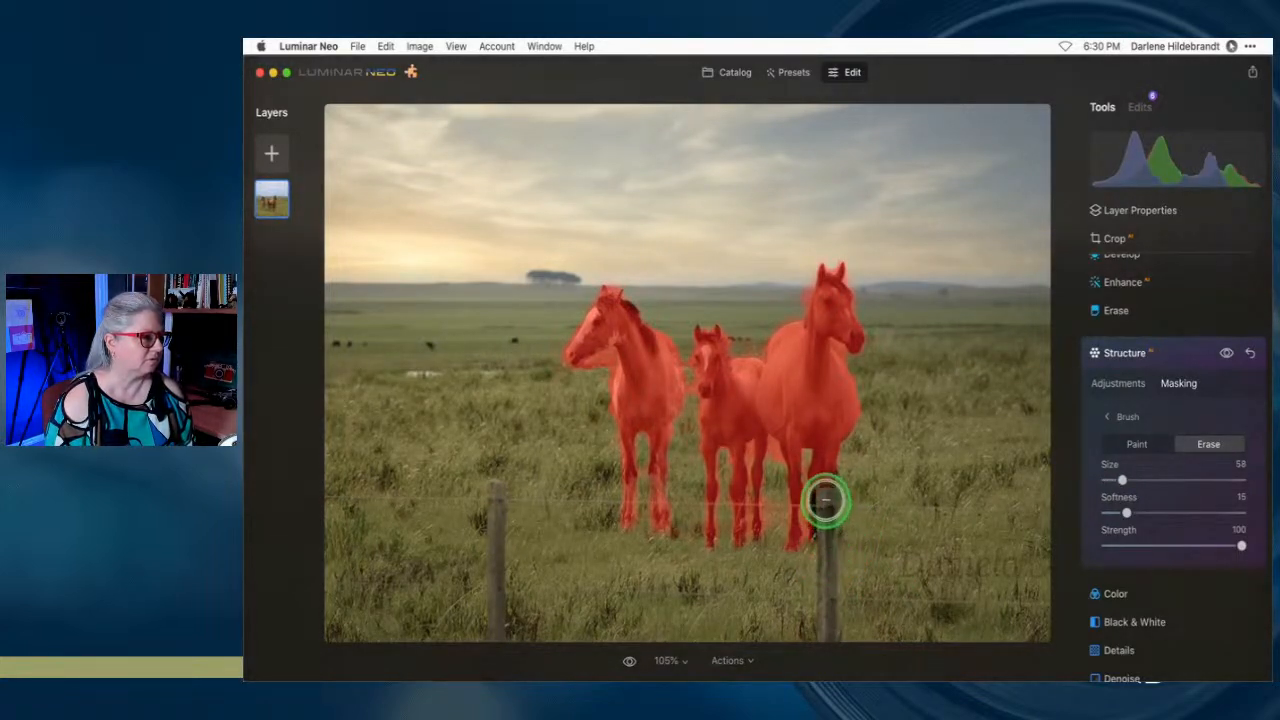
Set the Structure effect on the horses to an Amount of 41 and a Boost of 26
click(1126, 386)
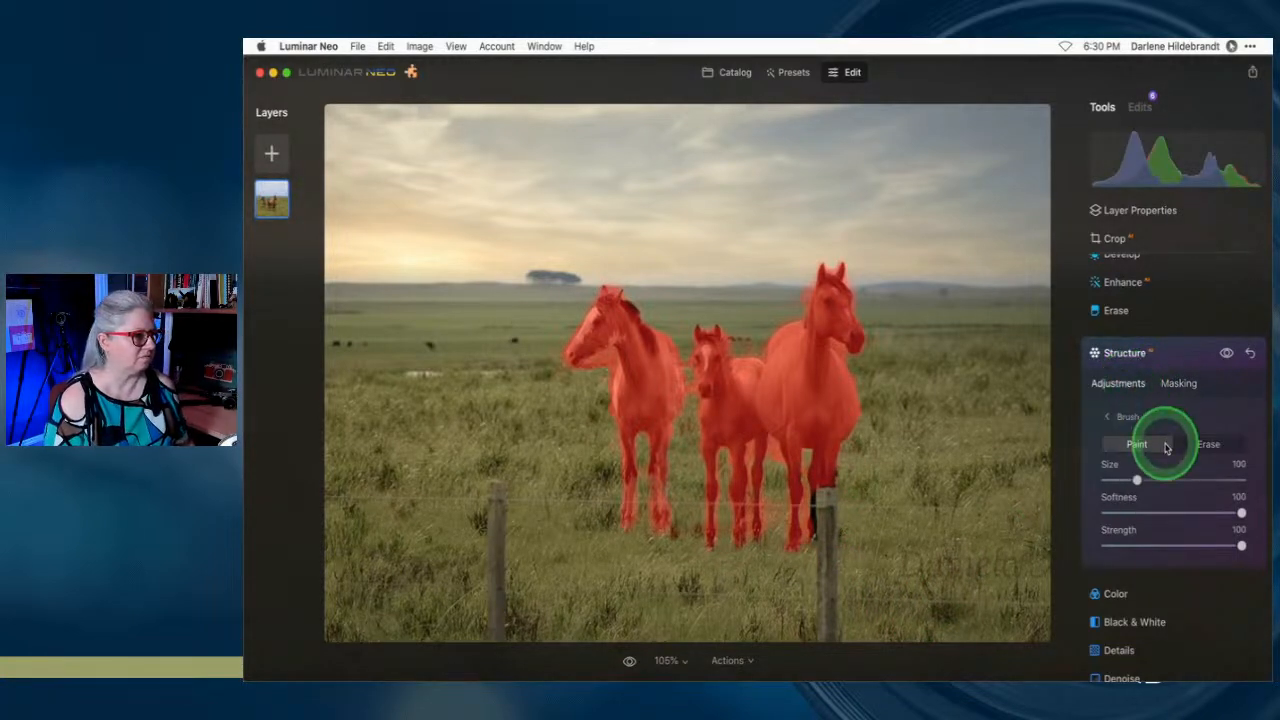
drag(1121, 470, 1199, 413)
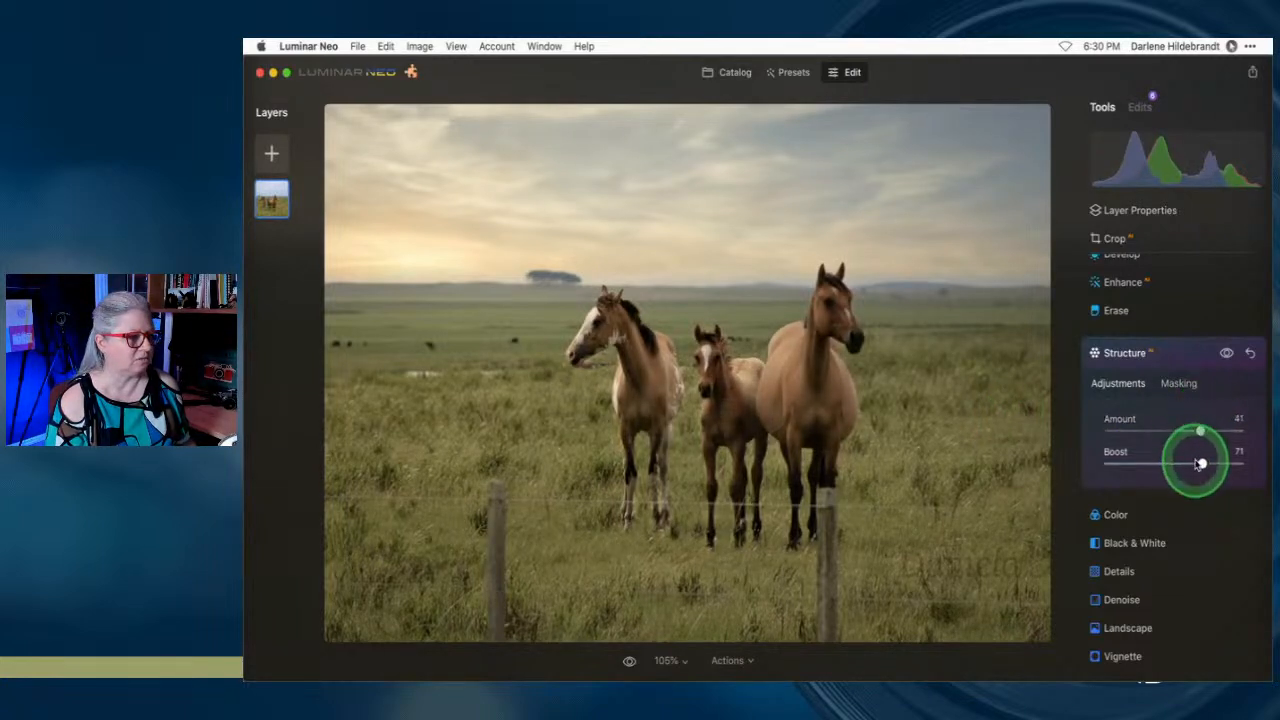
drag(1158, 462, 1143, 462)
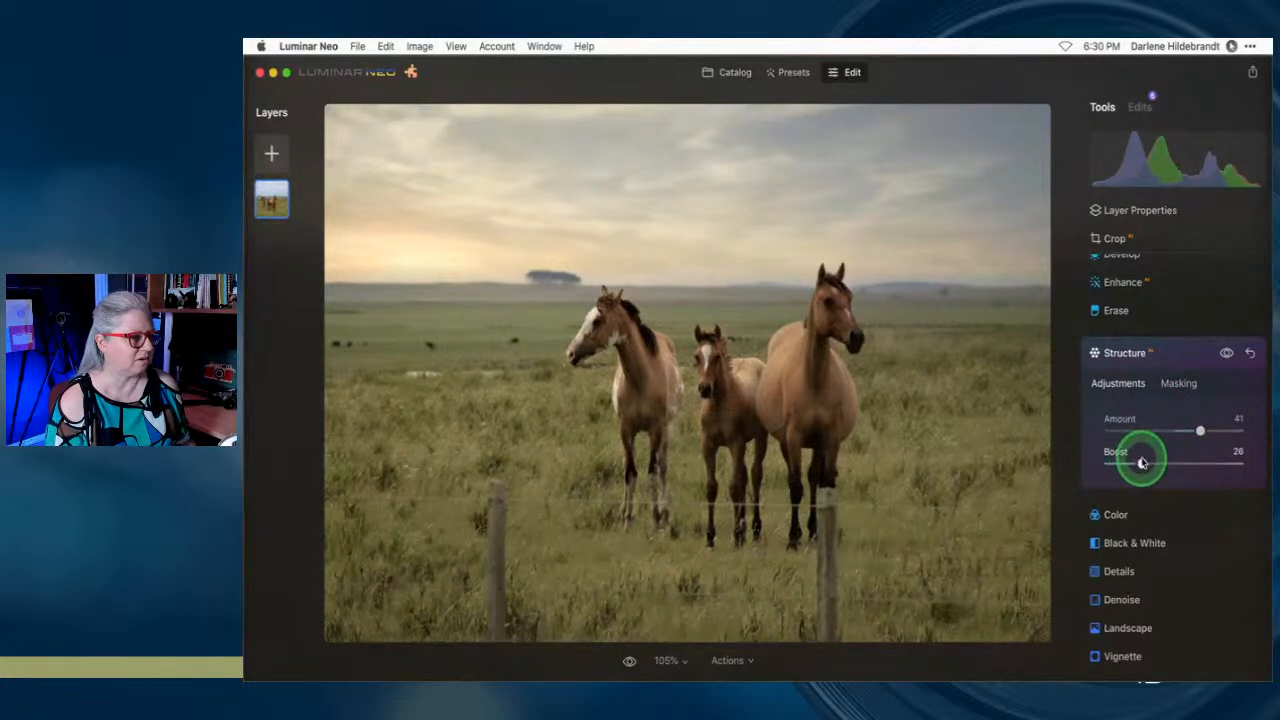
Copy the Structure mask of the horses and close the Structure tool
click(1178, 383)
click(1114, 416)
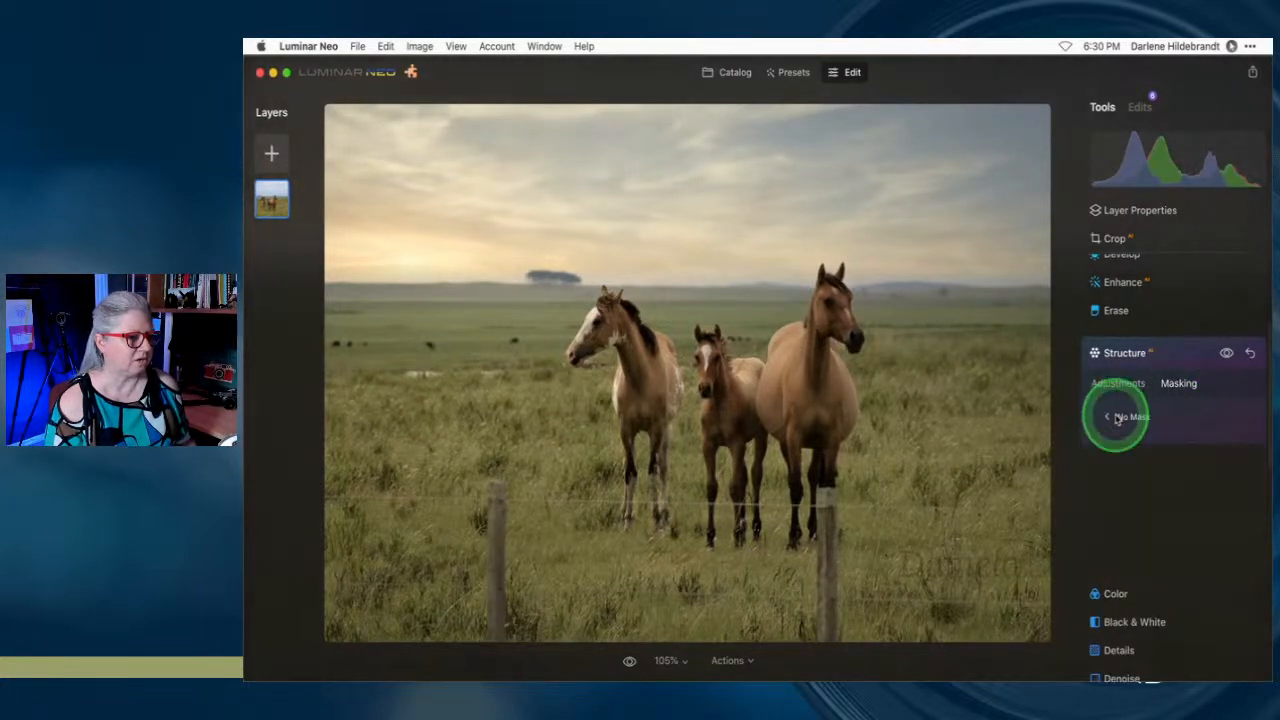
click(1180, 521)
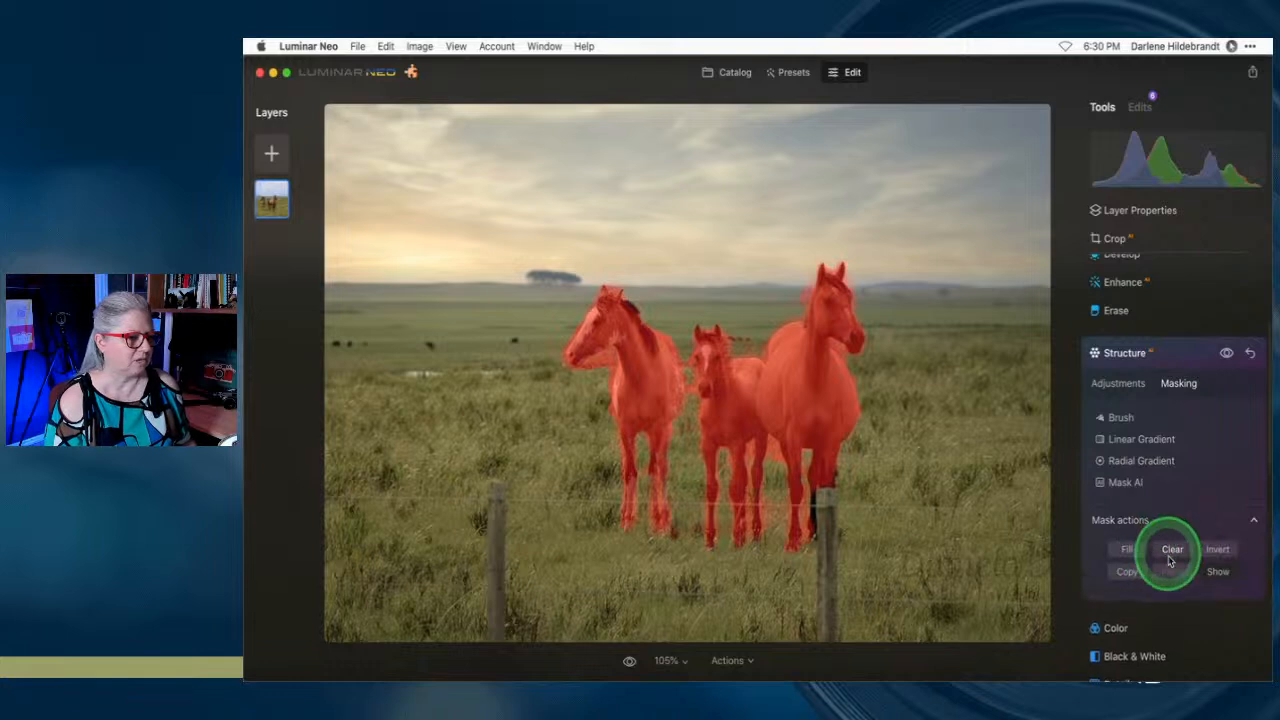
click(1121, 572)
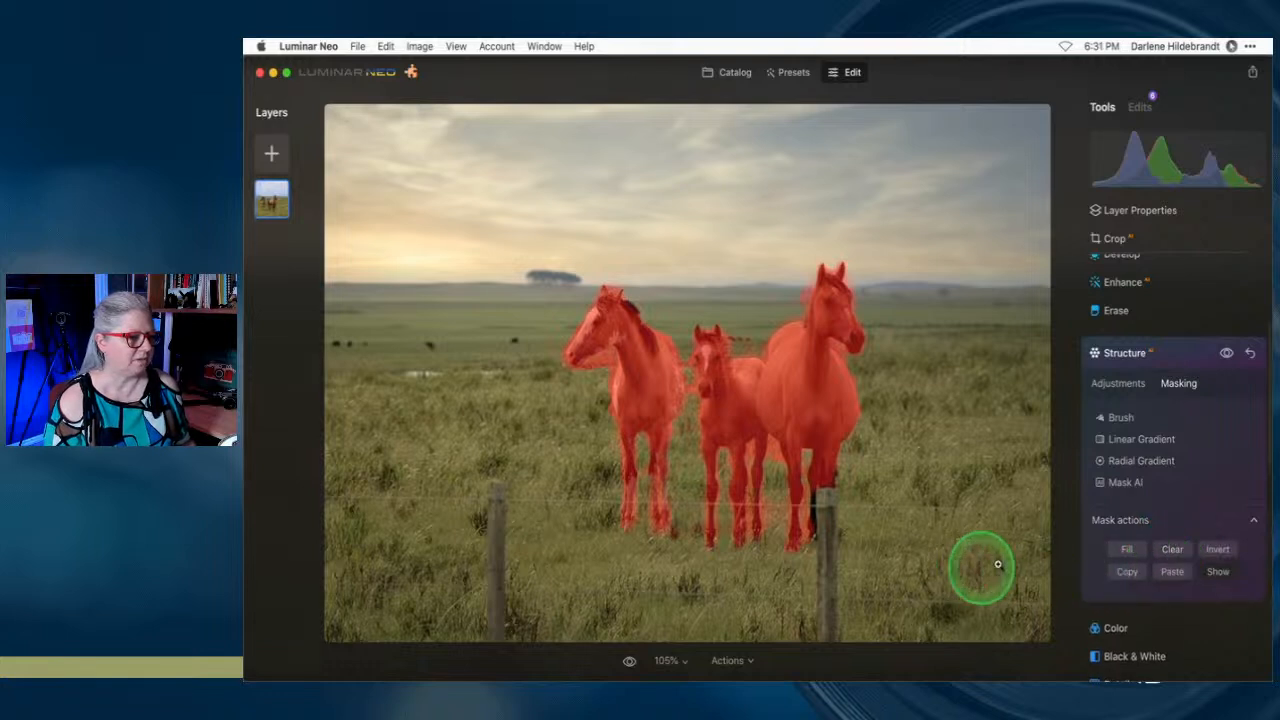
click(1182, 354)
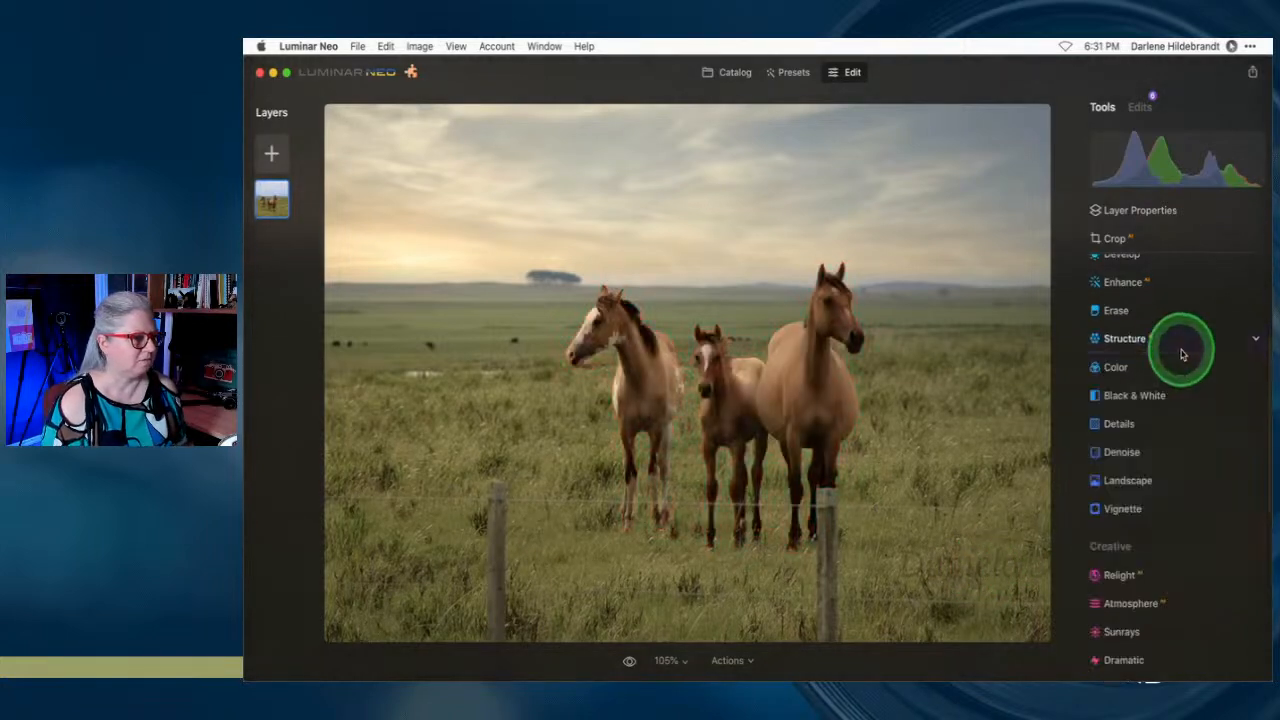
Enhance the photo's details with Medium Details at 28 and Small Details at 10, checking the horses at 200% zoom
click(1152, 414)
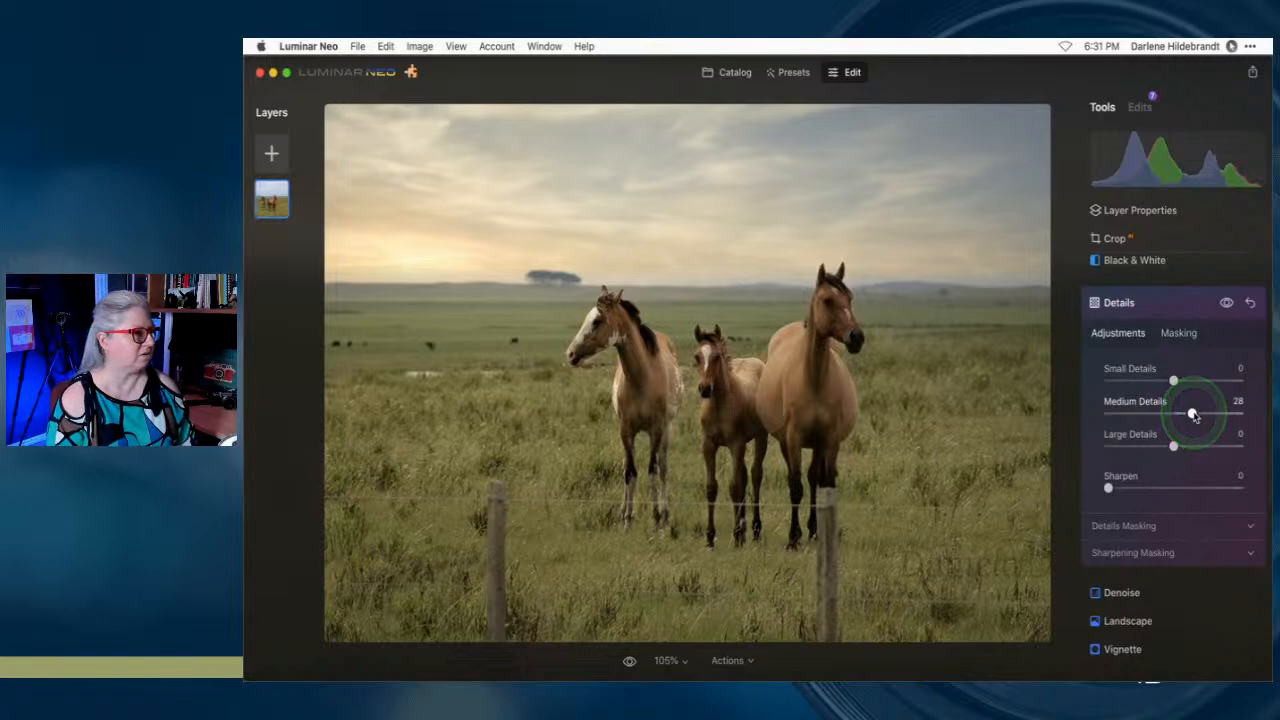
click(832, 369)
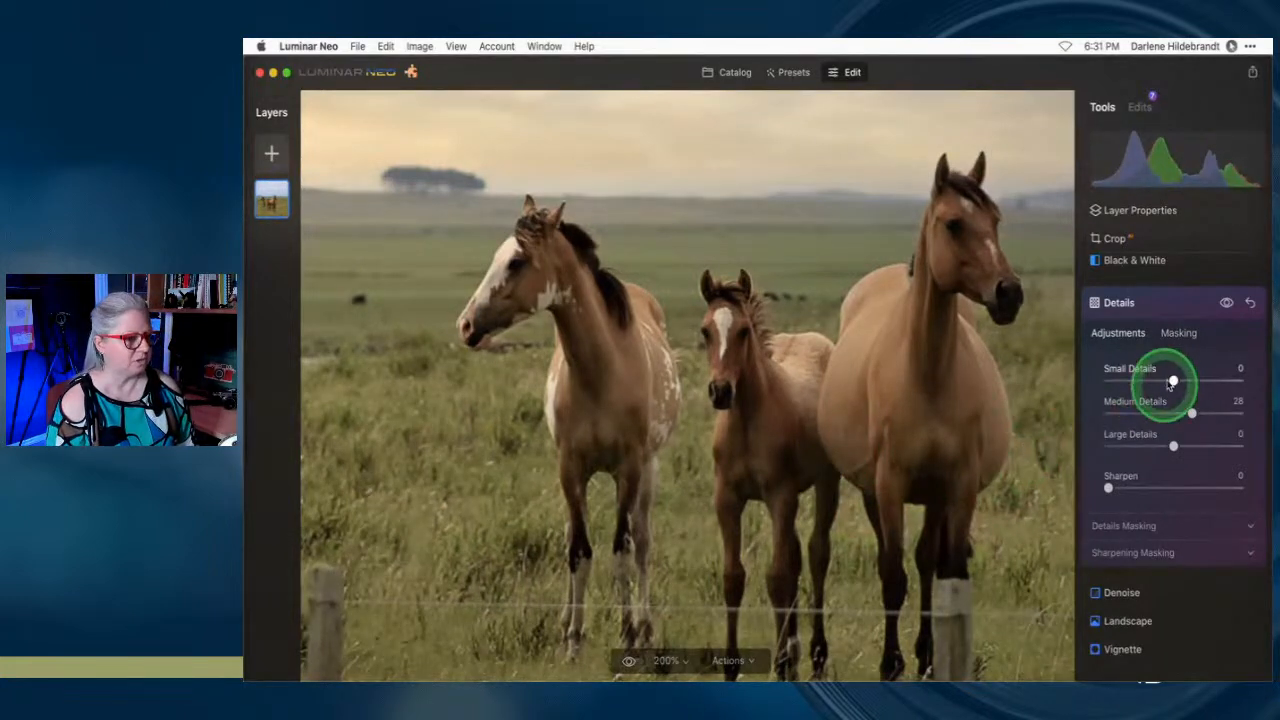
drag(1175, 381, 1179, 381)
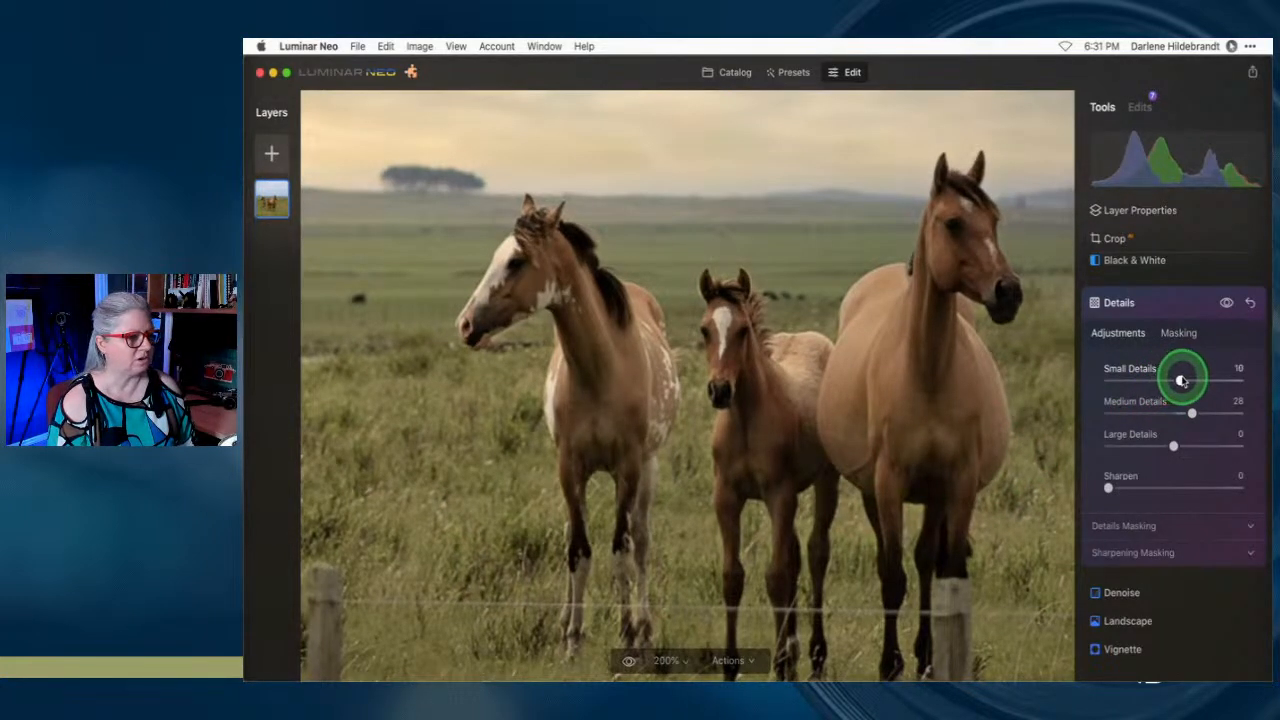
Set Sharpen to 19 in Details and display the mask overlay briefly to check its coverage of the horses
drag(1108, 488, 1133, 488)
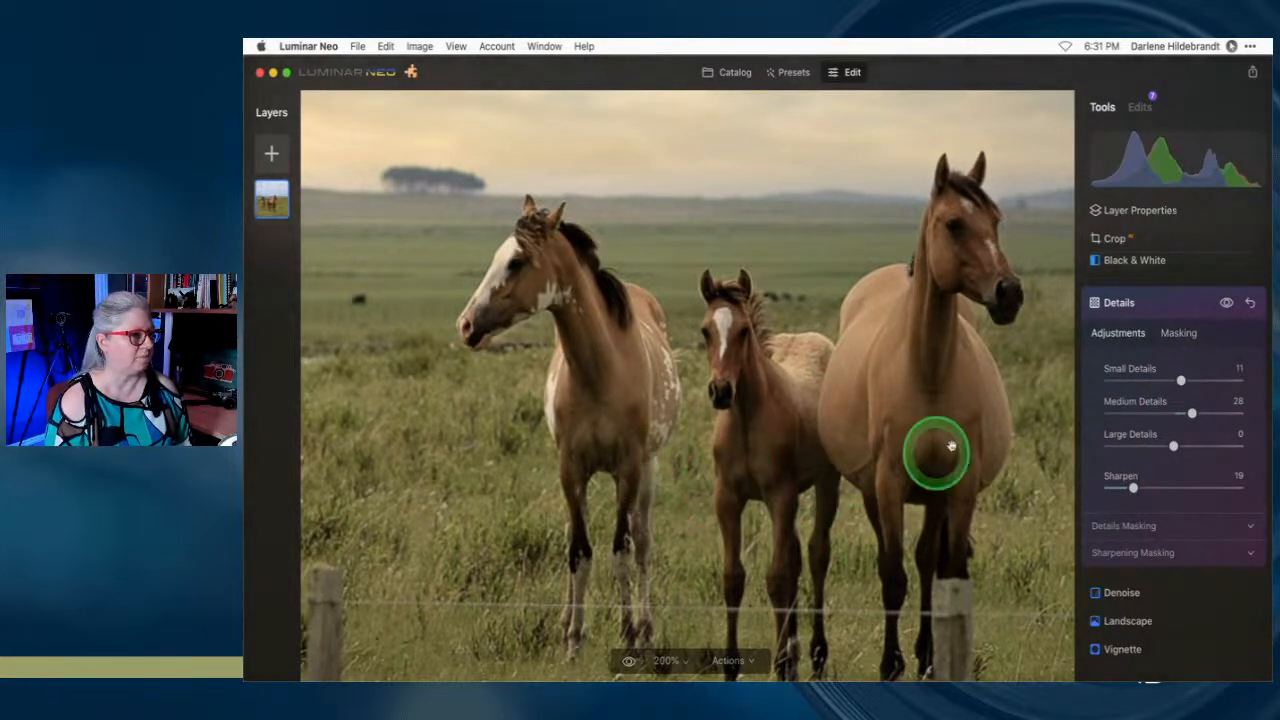
click(1175, 333)
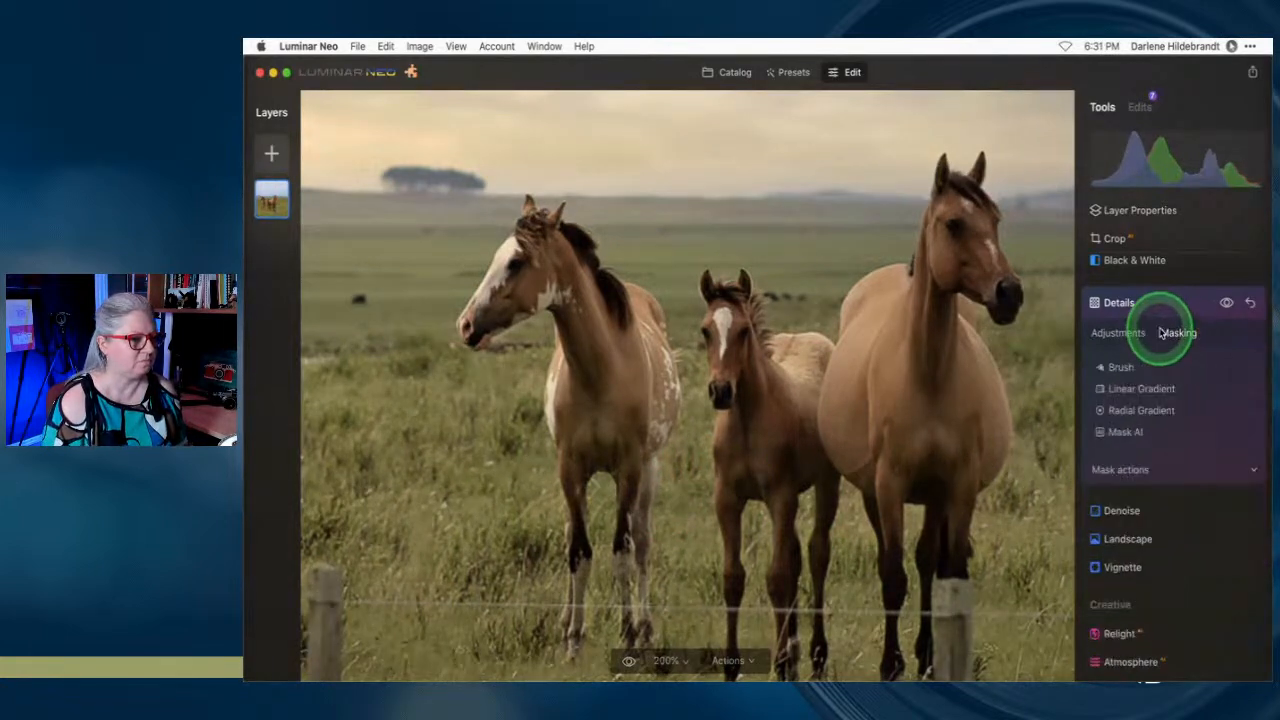
click(1113, 470)
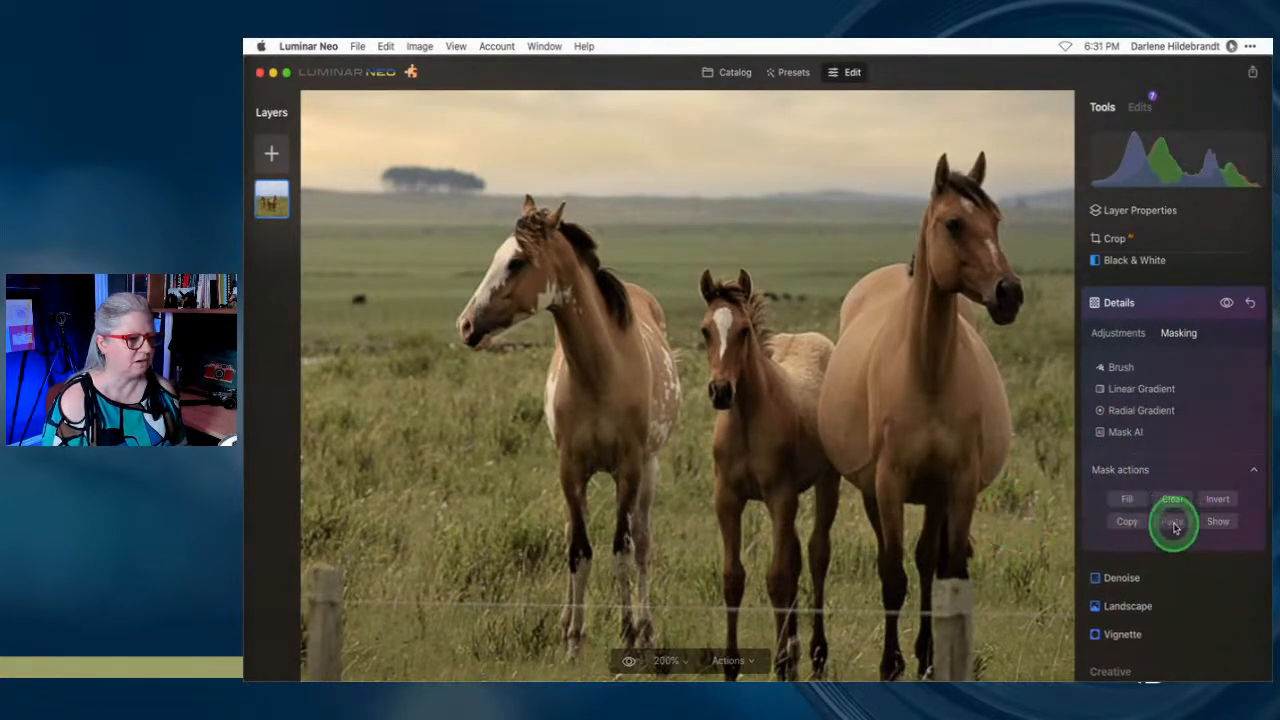
click(1217, 521)
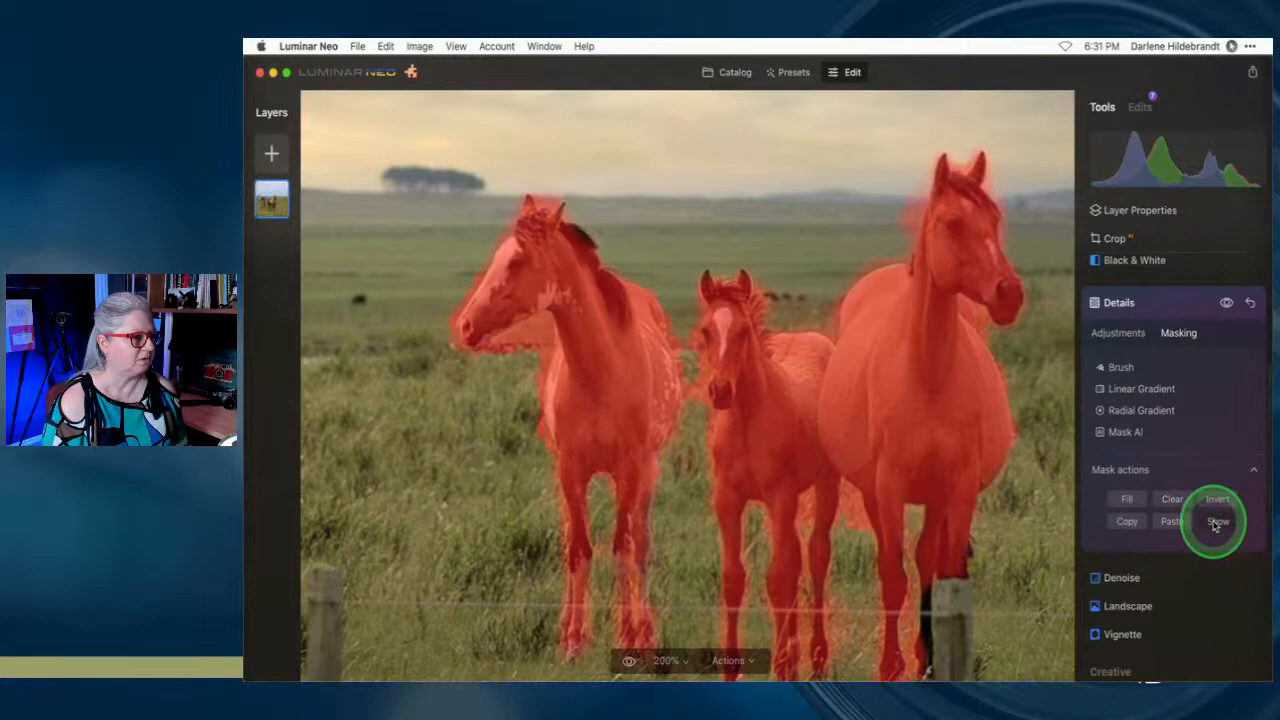
click(1214, 524)
View the whole photo, check the Details effect, and compare the edited image with the original
double_click(855, 418)
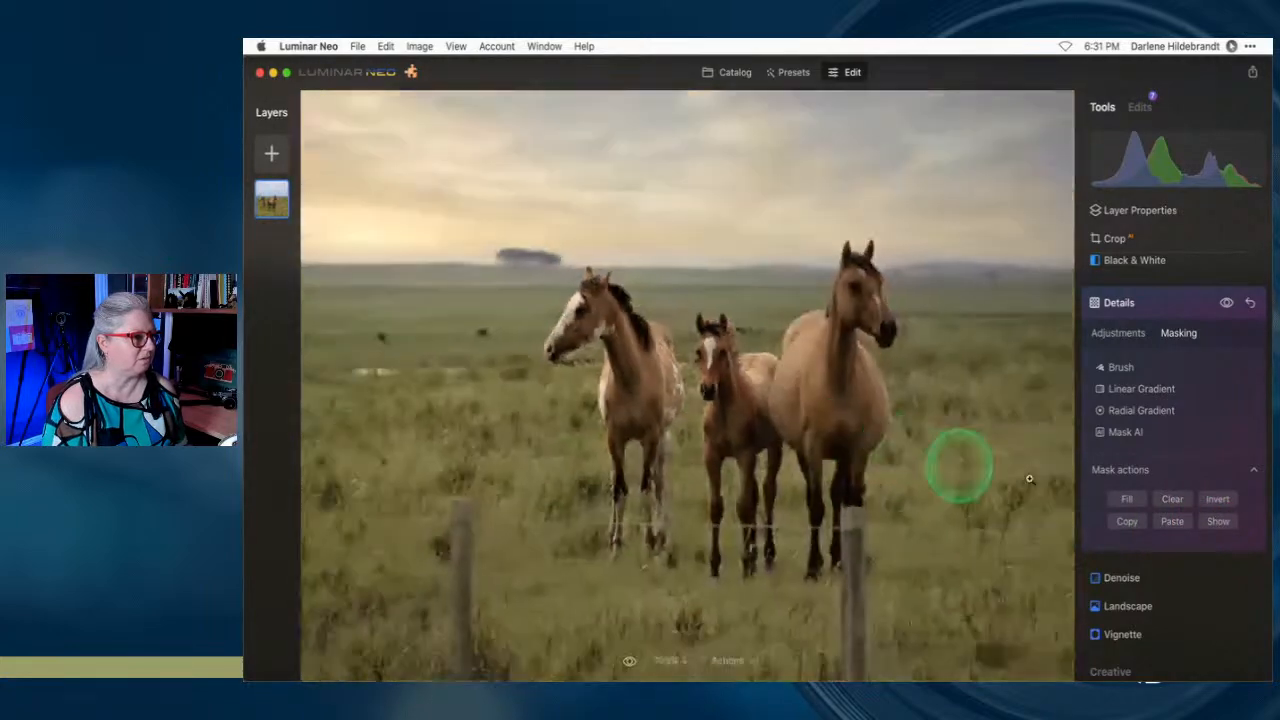
click(1226, 304)
click(1173, 300)
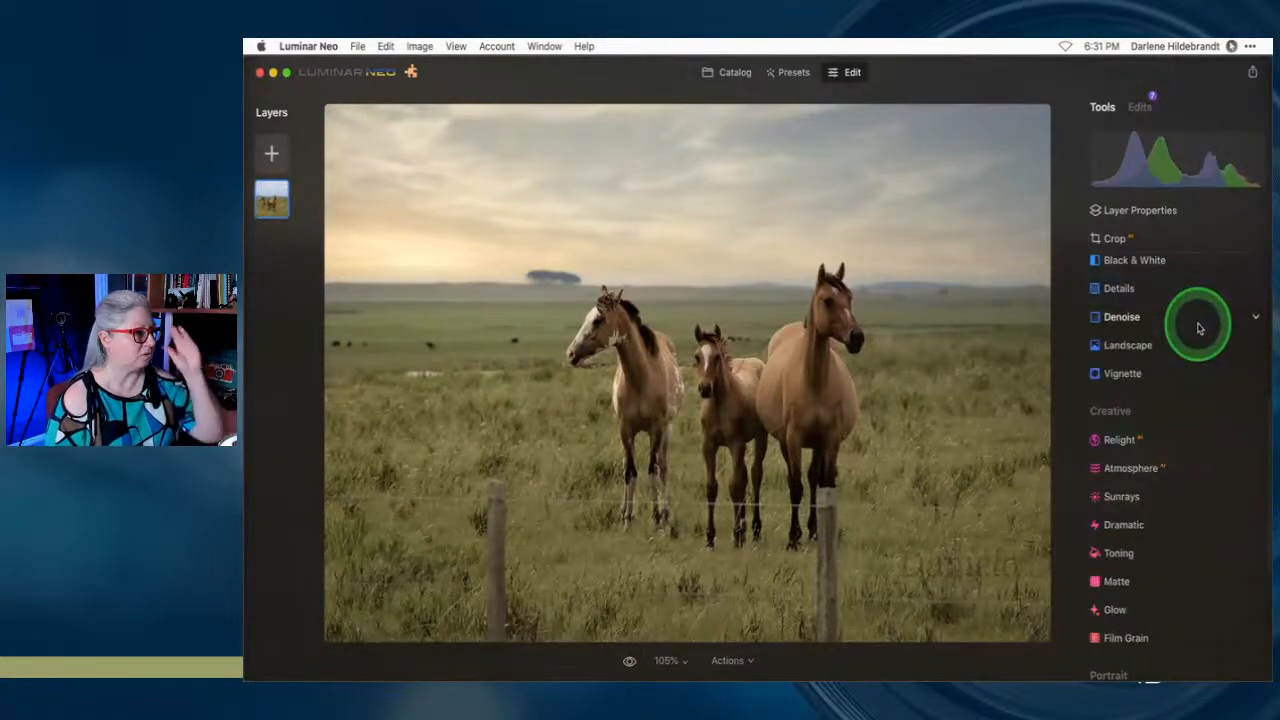
key(backslash)
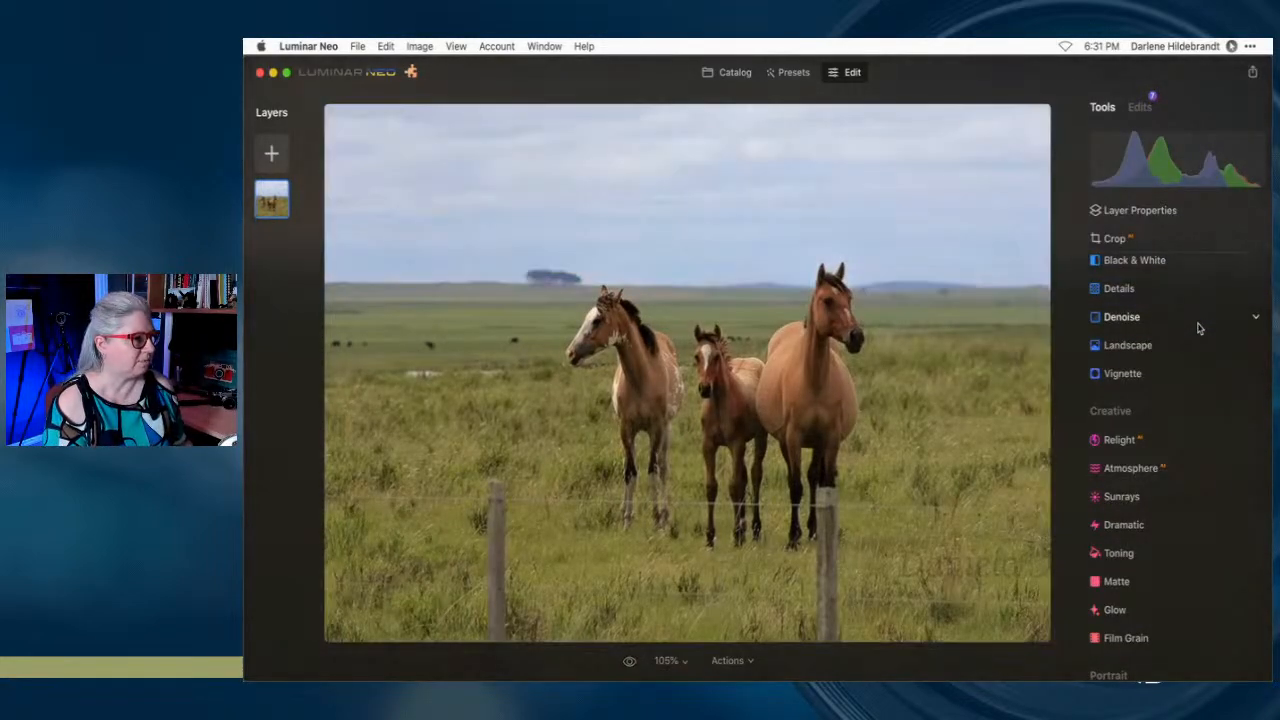
key(backslash)
key(backslash)
key(backslash)
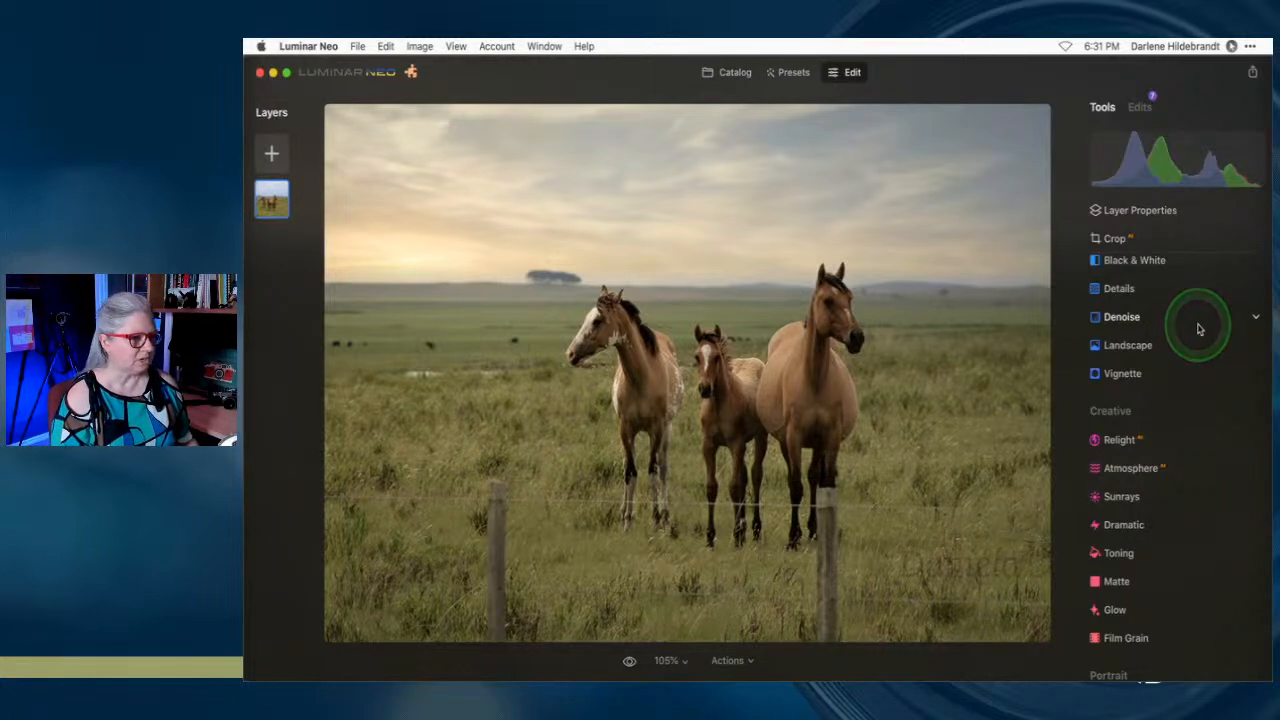
Open the Mood tool's adjustments from the favorite tools
scroll(1199, 329, up, 5)
click(1152, 349)
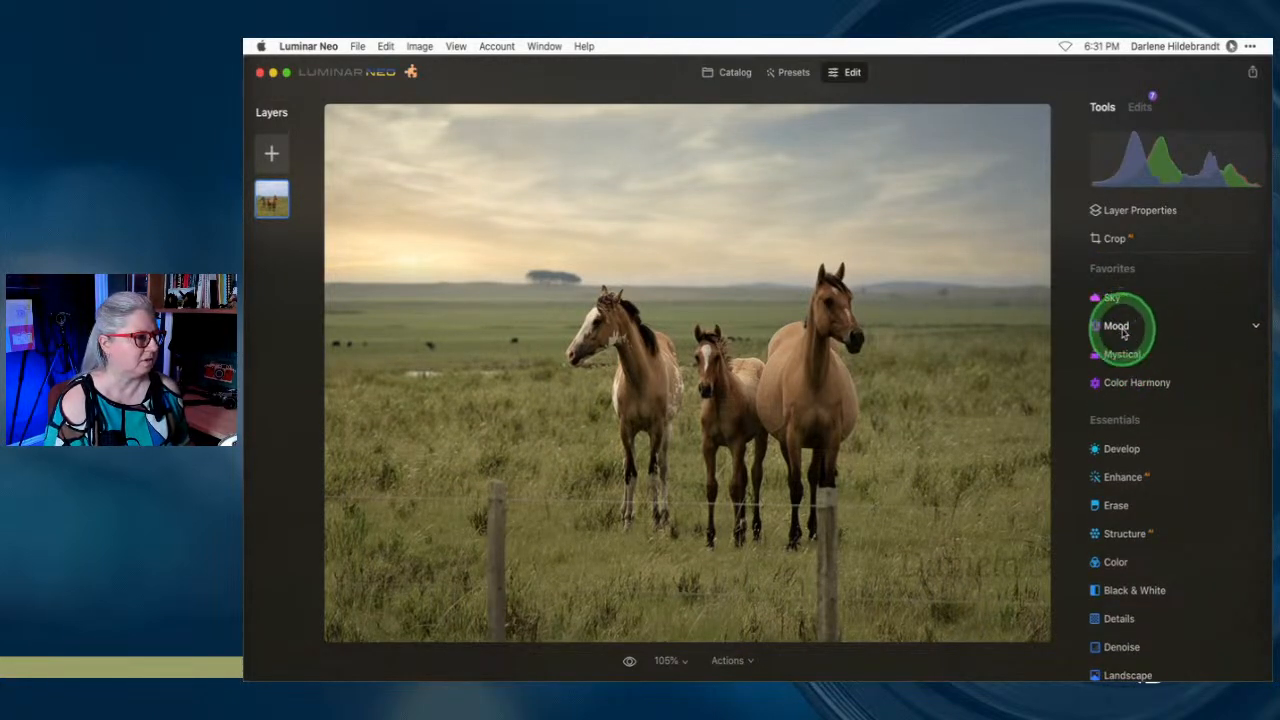
click(1118, 328)
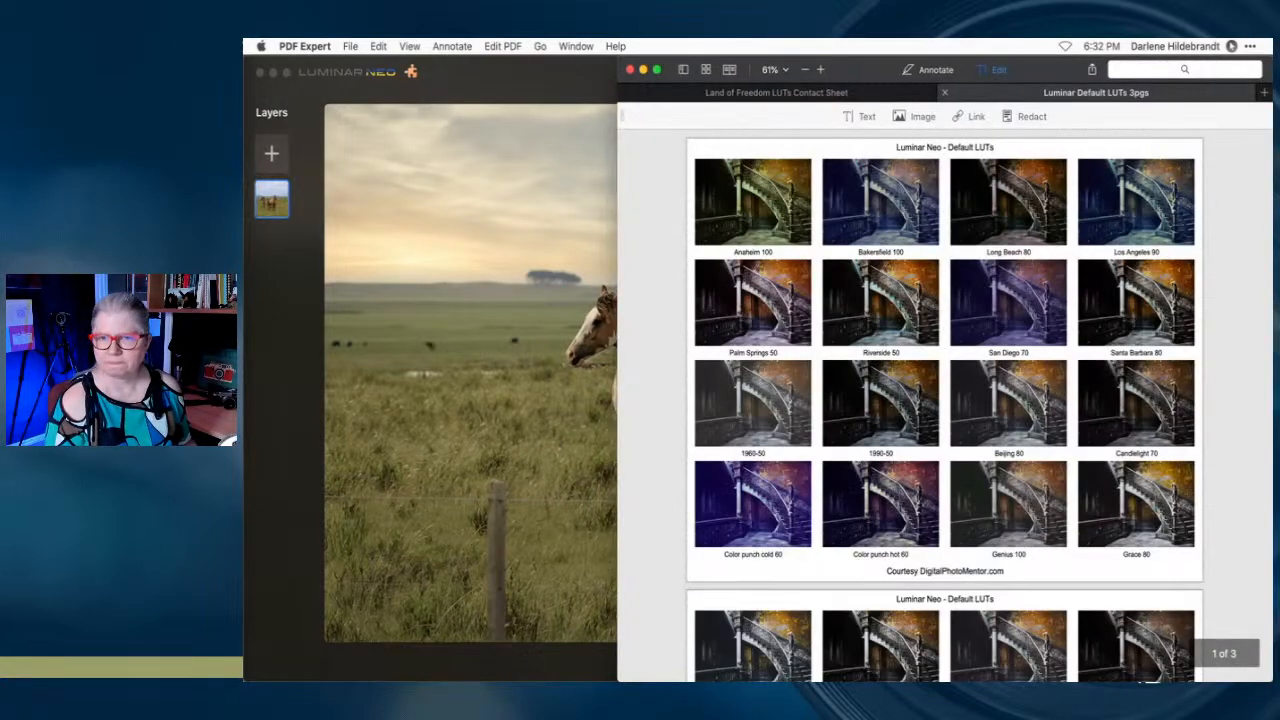
Examine the Land of Freedom LUTs Contact Sheet in PDF Expert at a larger size
click(745, 93)
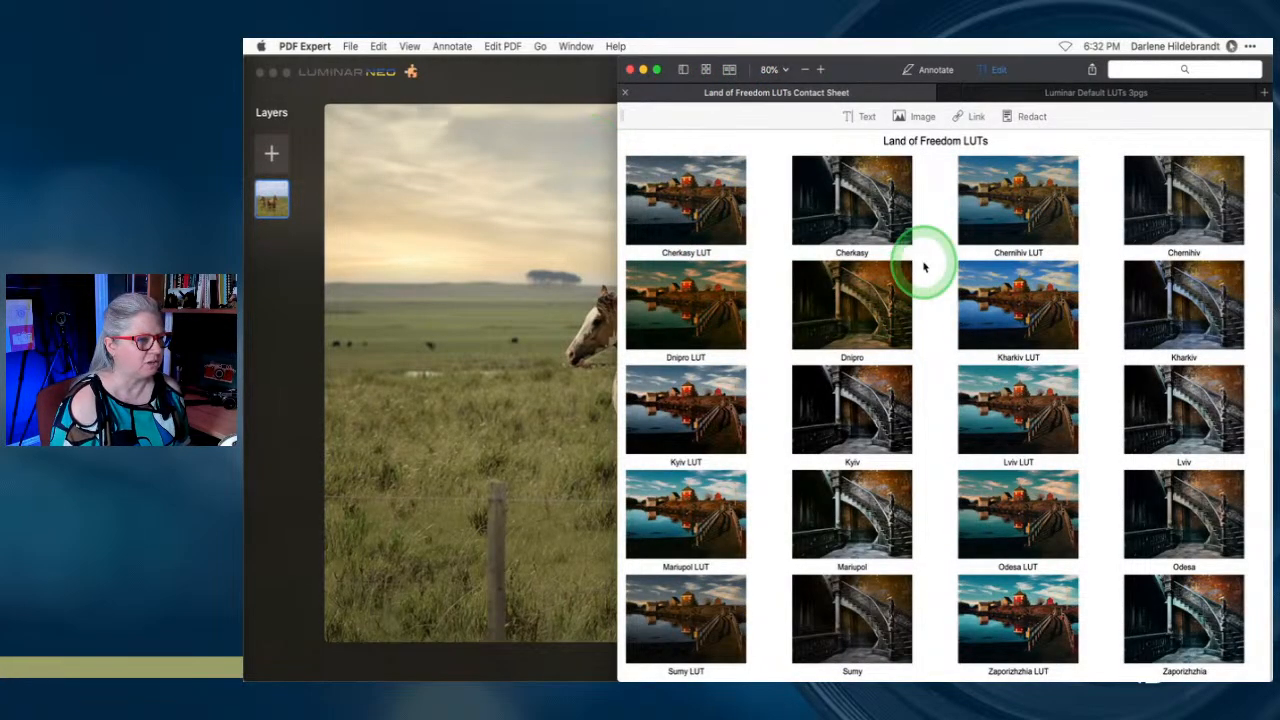
scroll(924, 266, down, 1)
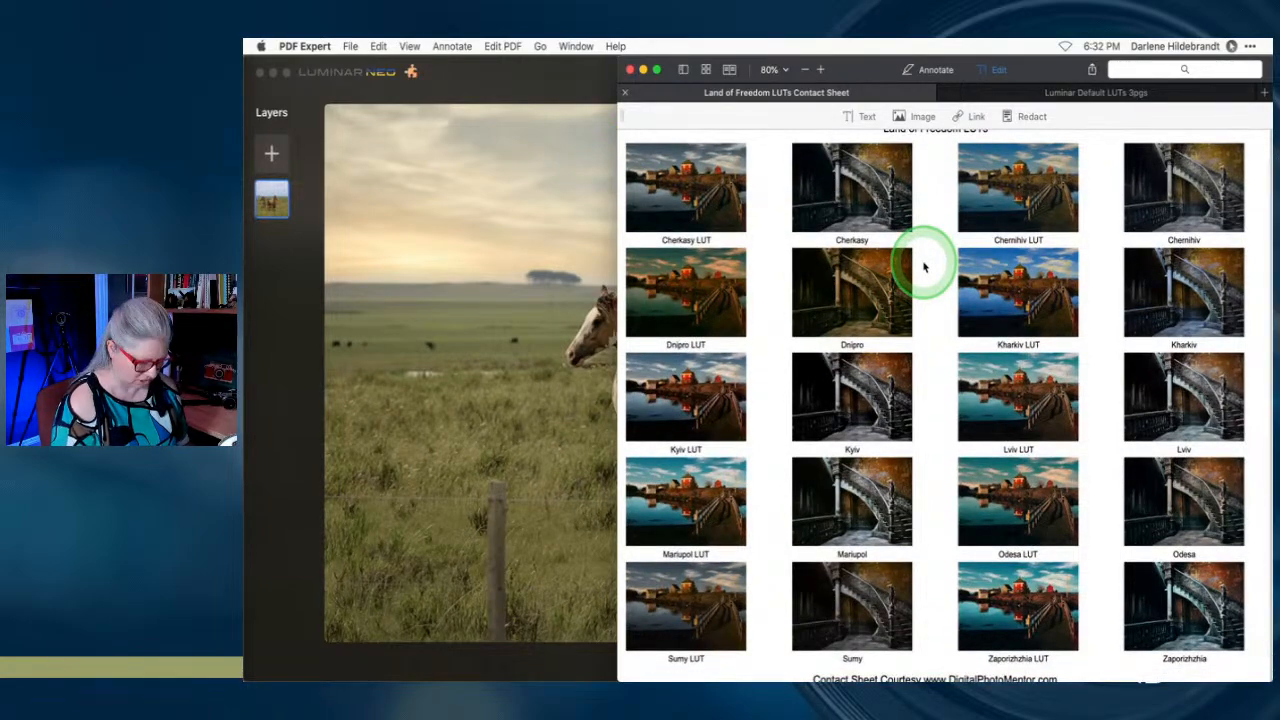
key(super+plus)
drag(618, 137, 403, 150)
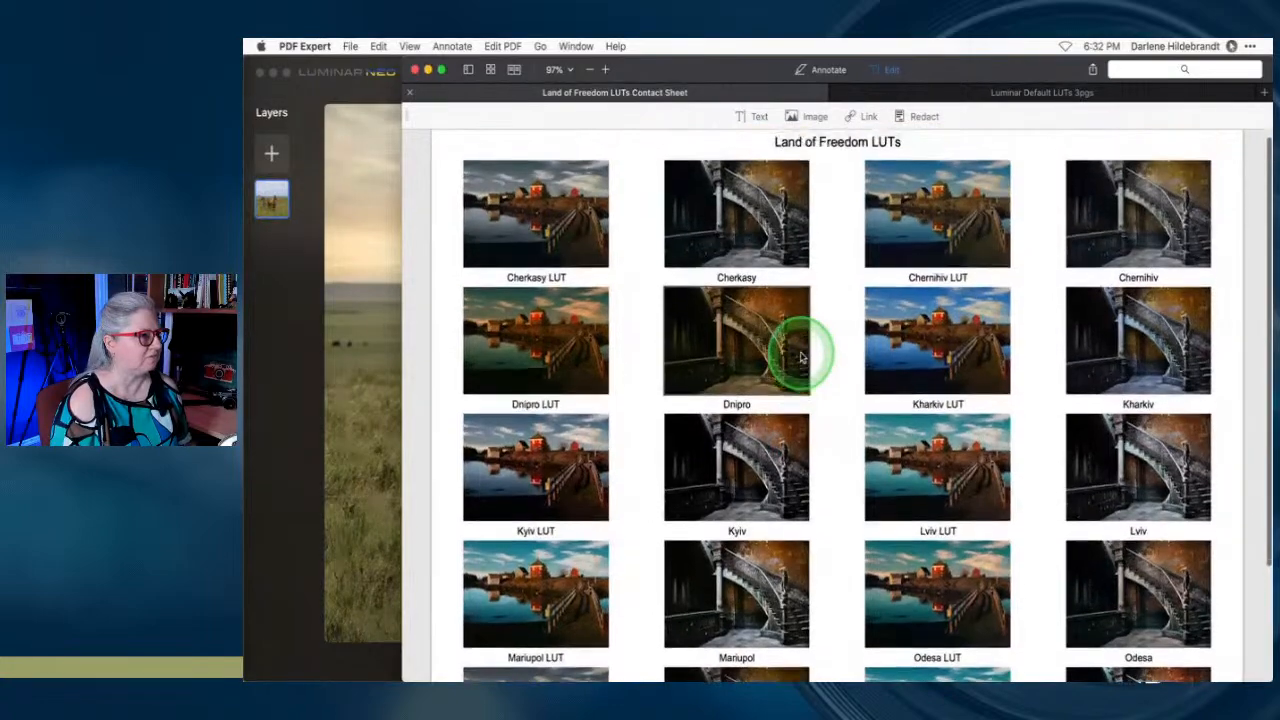
scroll(800, 352, down, 2)
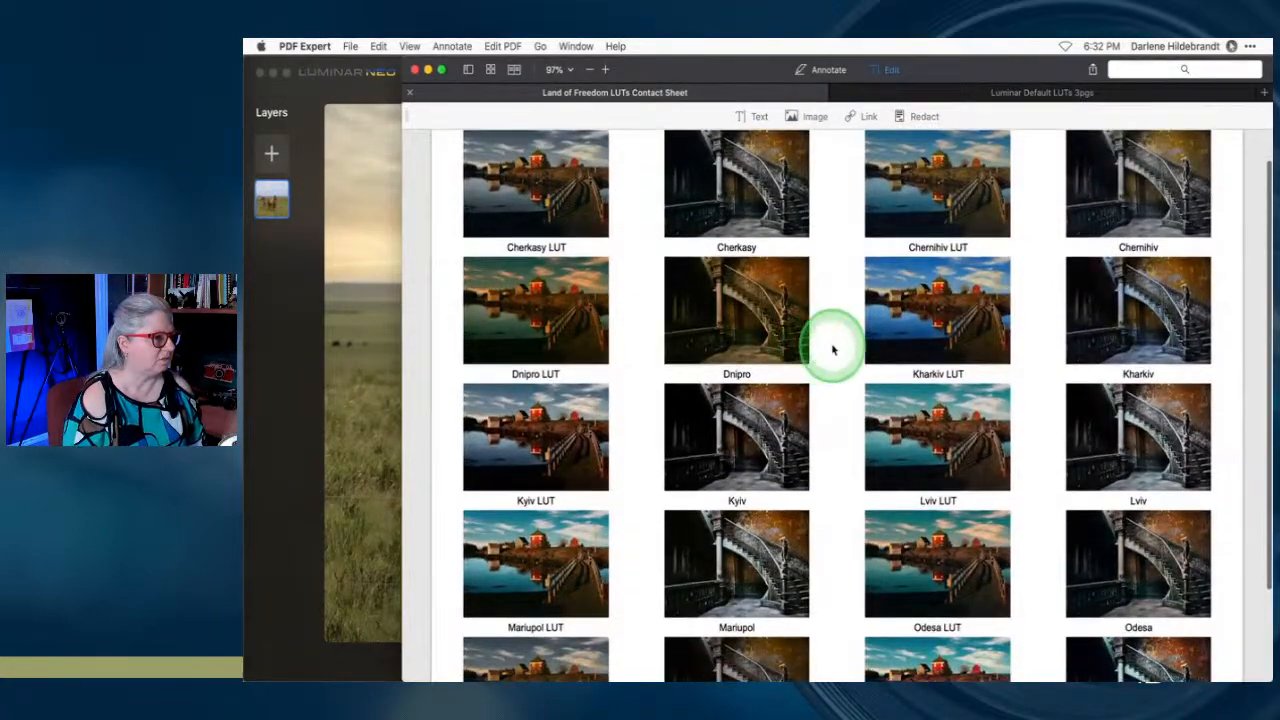
scroll(833, 349, down, 5)
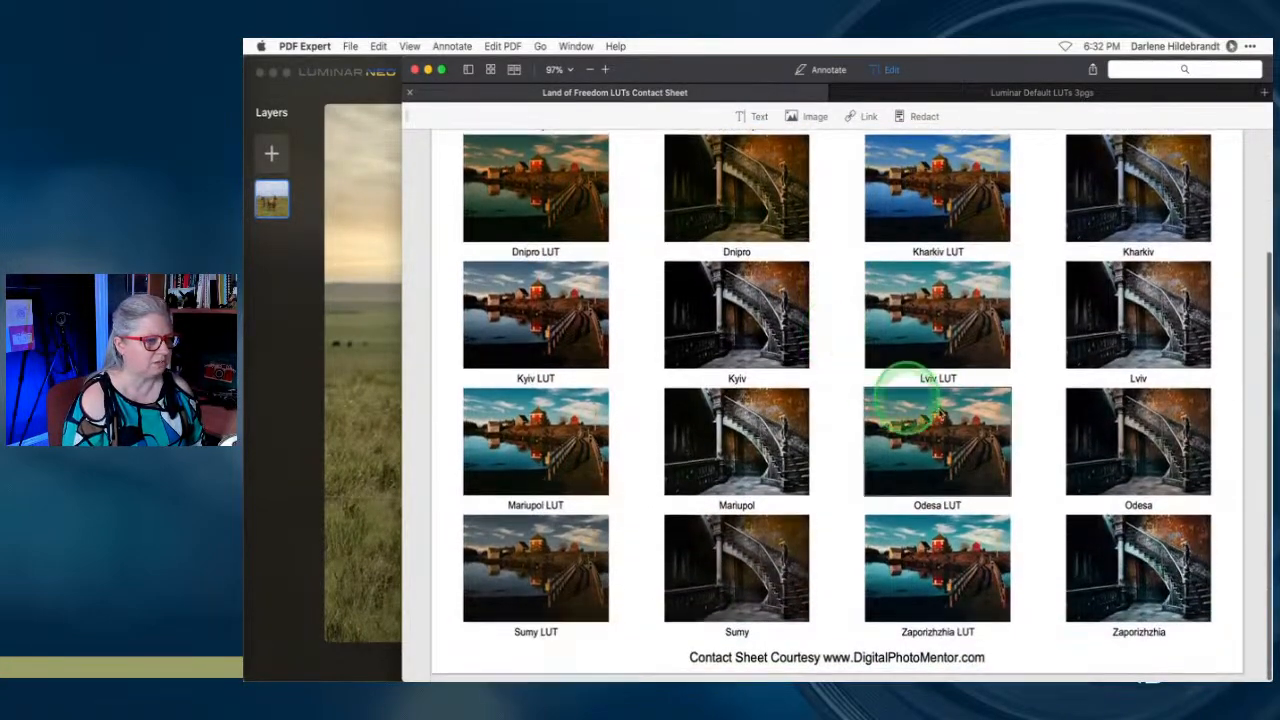
Return to Luminar Neo and apply the custom Sumy LUT to the horse photo with an Amount of 54
click(293, 447)
click(1145, 407)
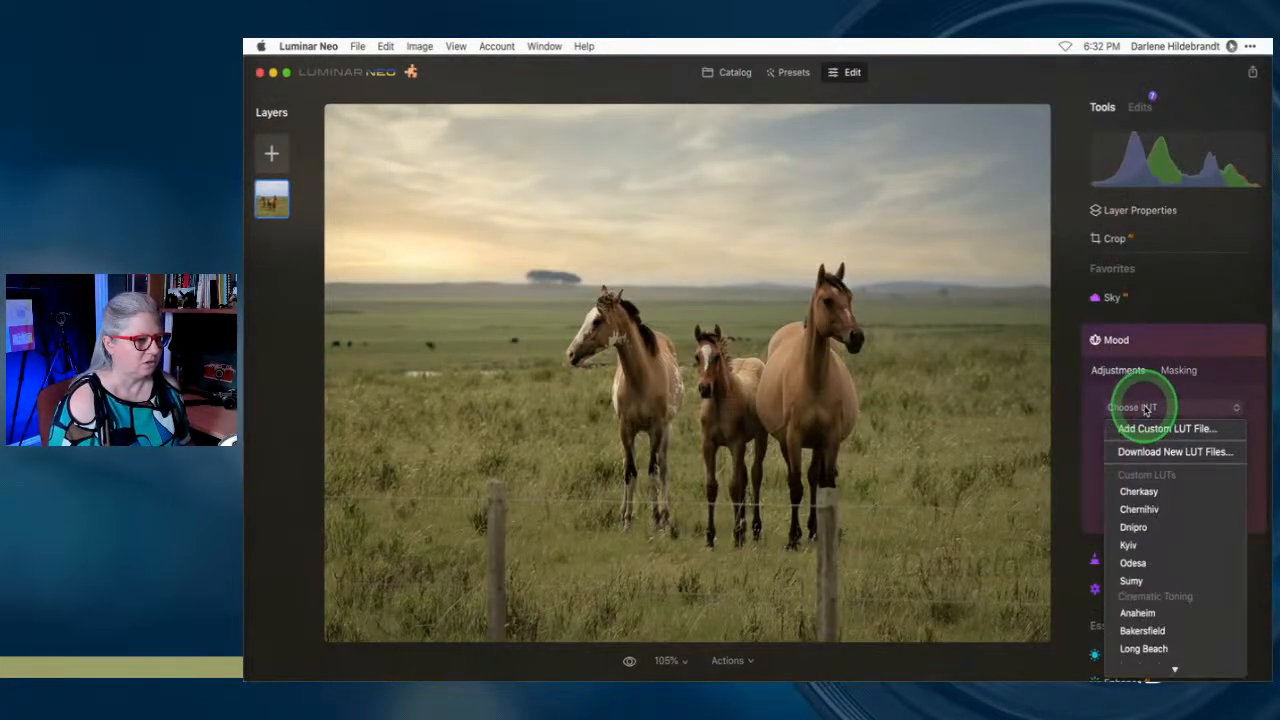
click(1130, 581)
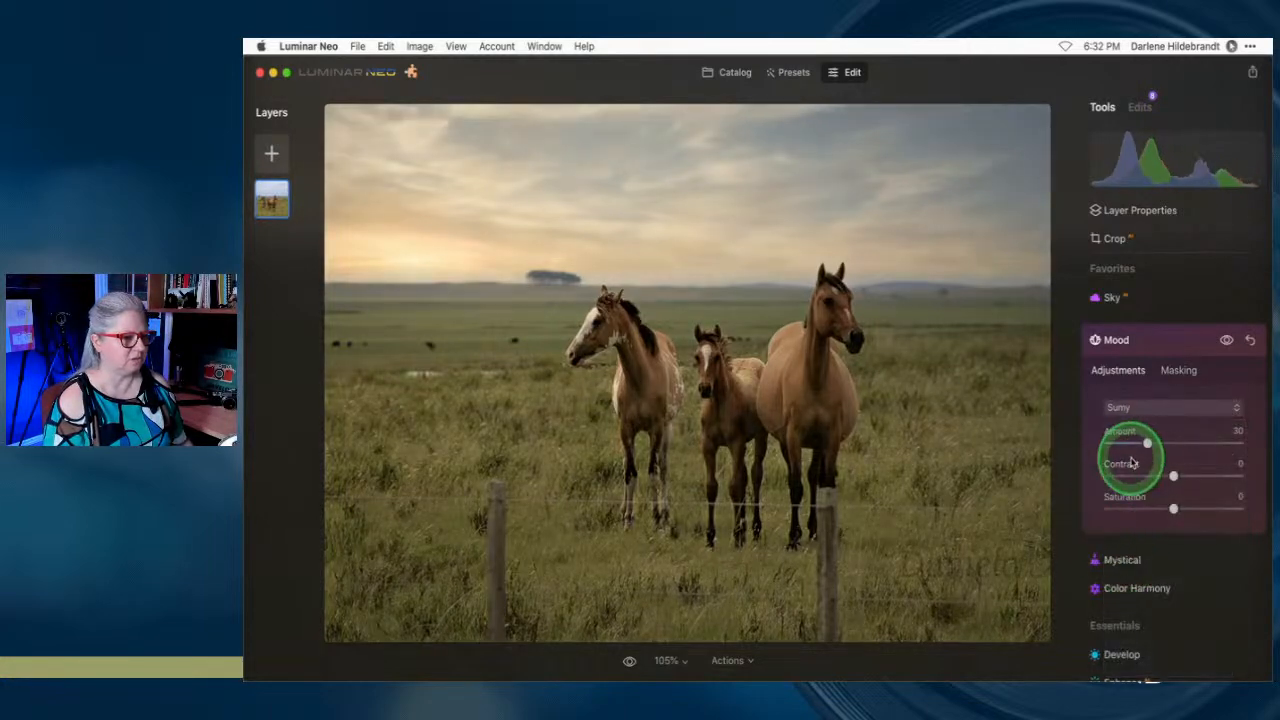
mouse_move(1172, 444)
mouse_down()
mouse_move(1208, 443)
mouse_move(1114, 443)
mouse_move(1182, 444)
mouse_up()
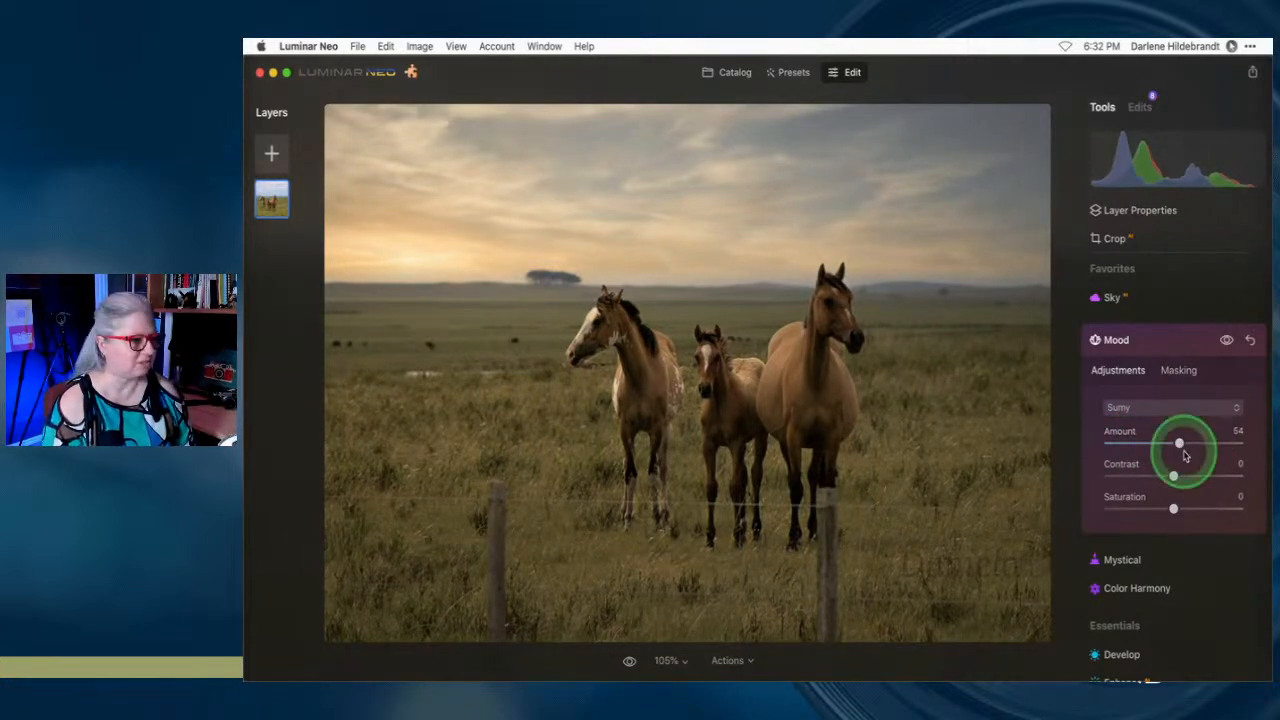
Try the custom Odesa LUT on the photo and switch back to the Sumy LUT
click(1128, 408)
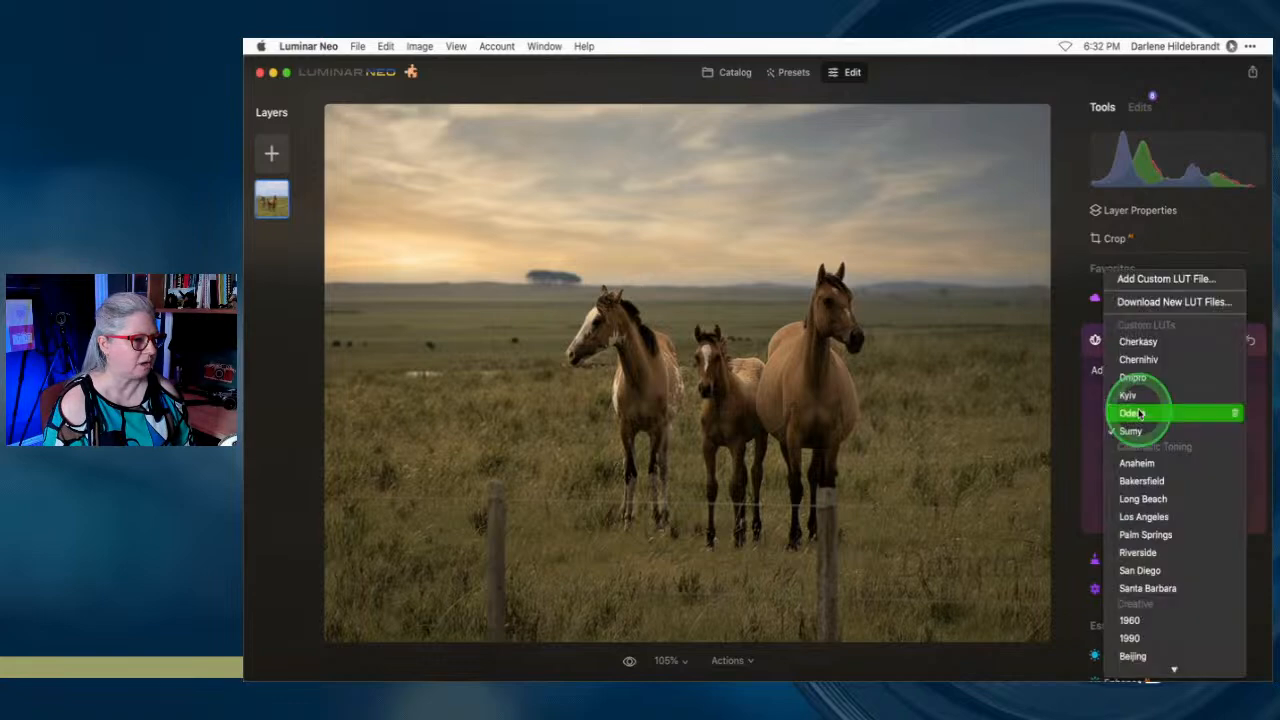
click(1141, 414)
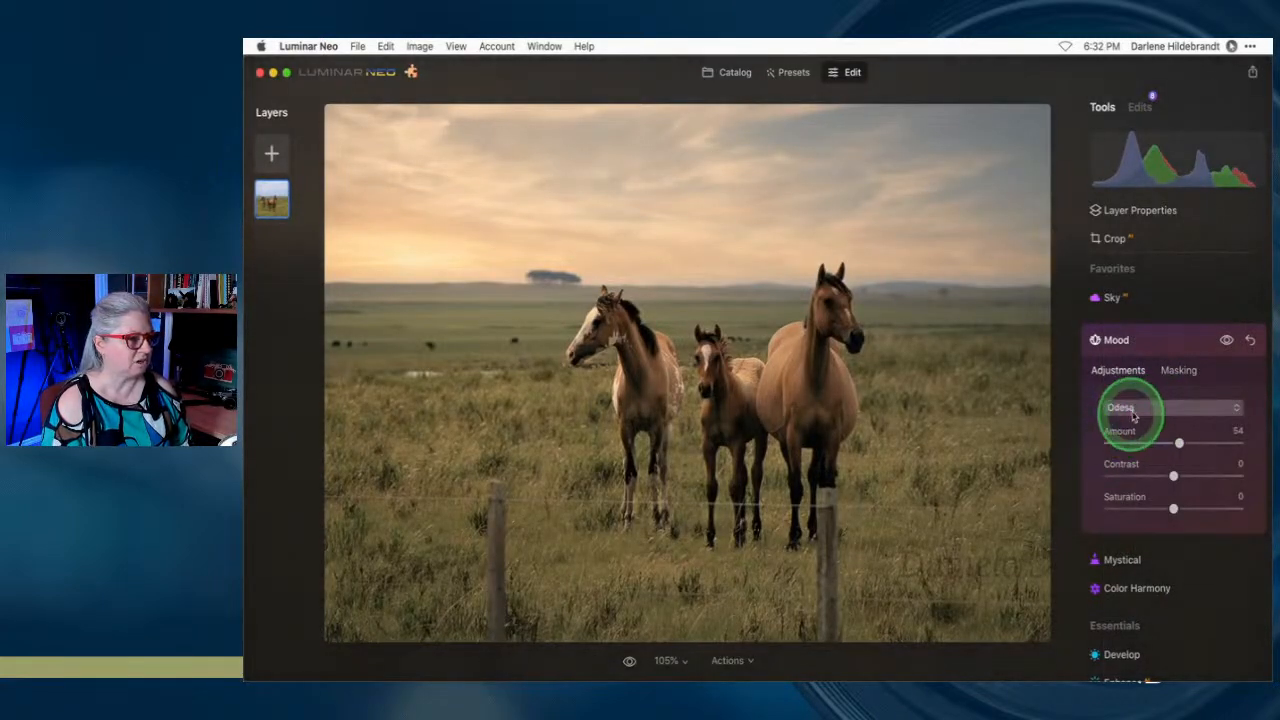
click(1134, 408)
click(1132, 447)
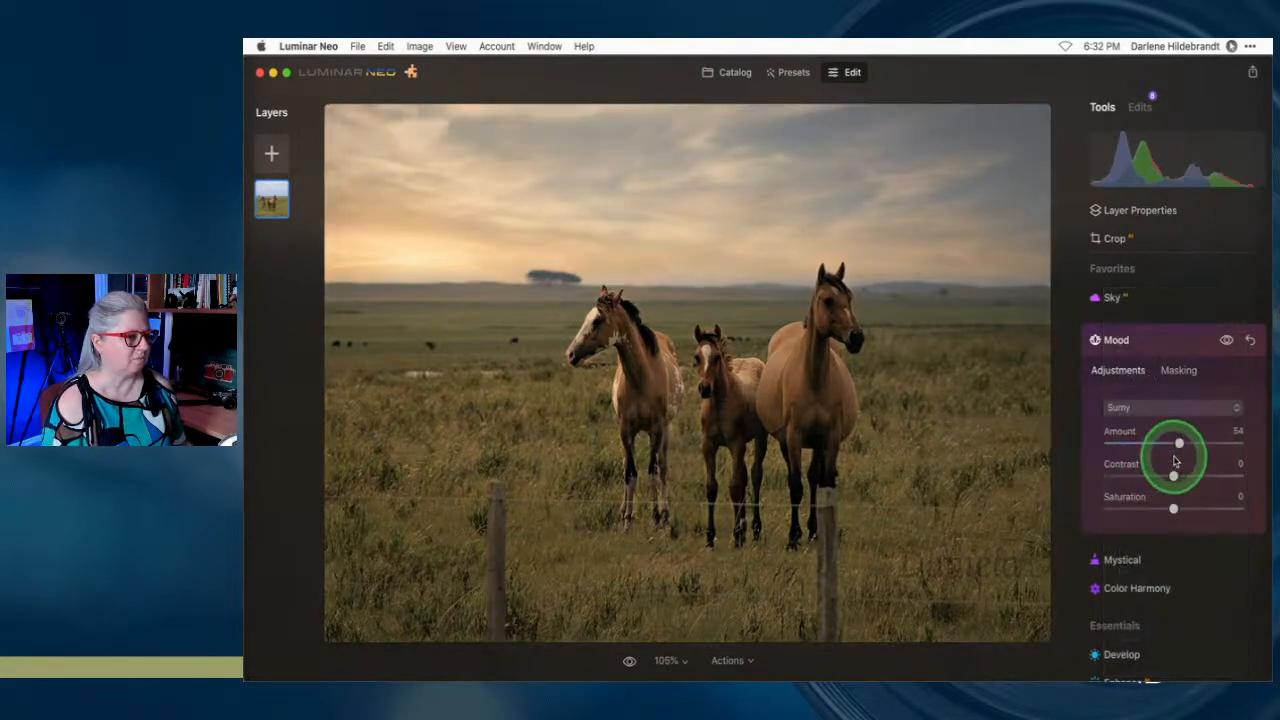
Switch to PDF Expert and examine the LUT previews on the first two pages of Luminar Default LUTs 3pgs
key(super+Tab)
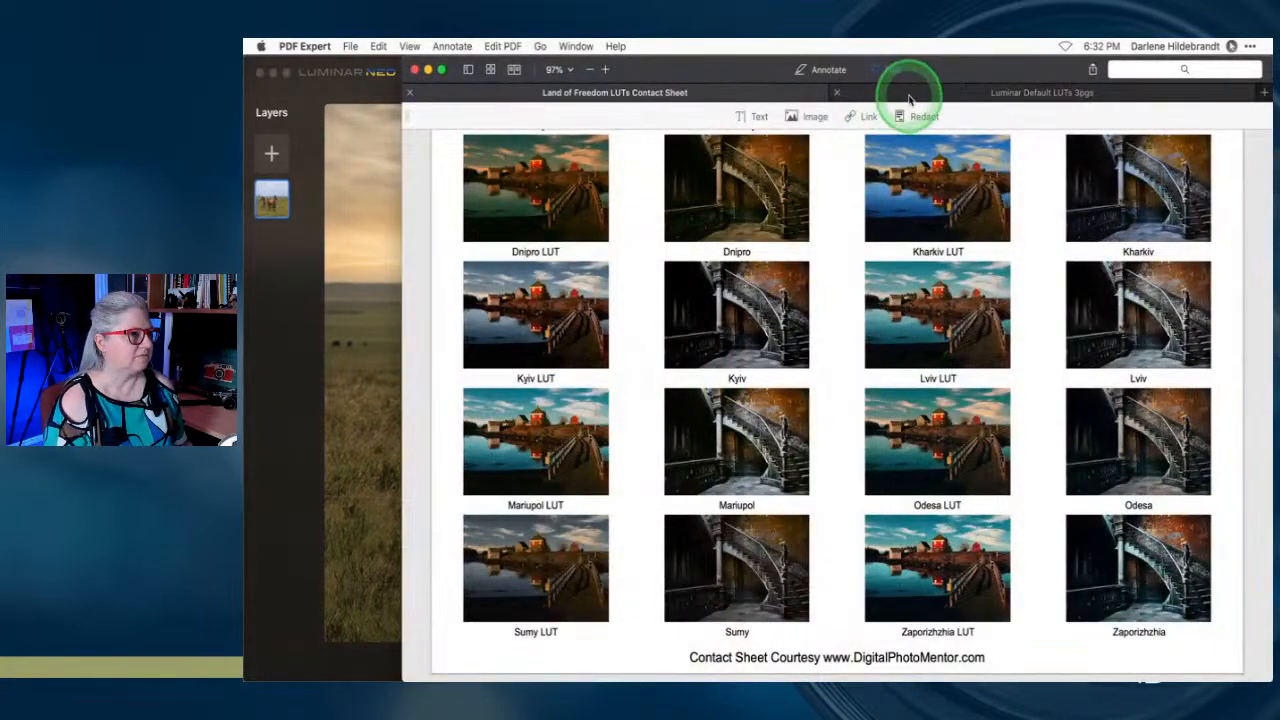
click(906, 93)
key(super+equal)
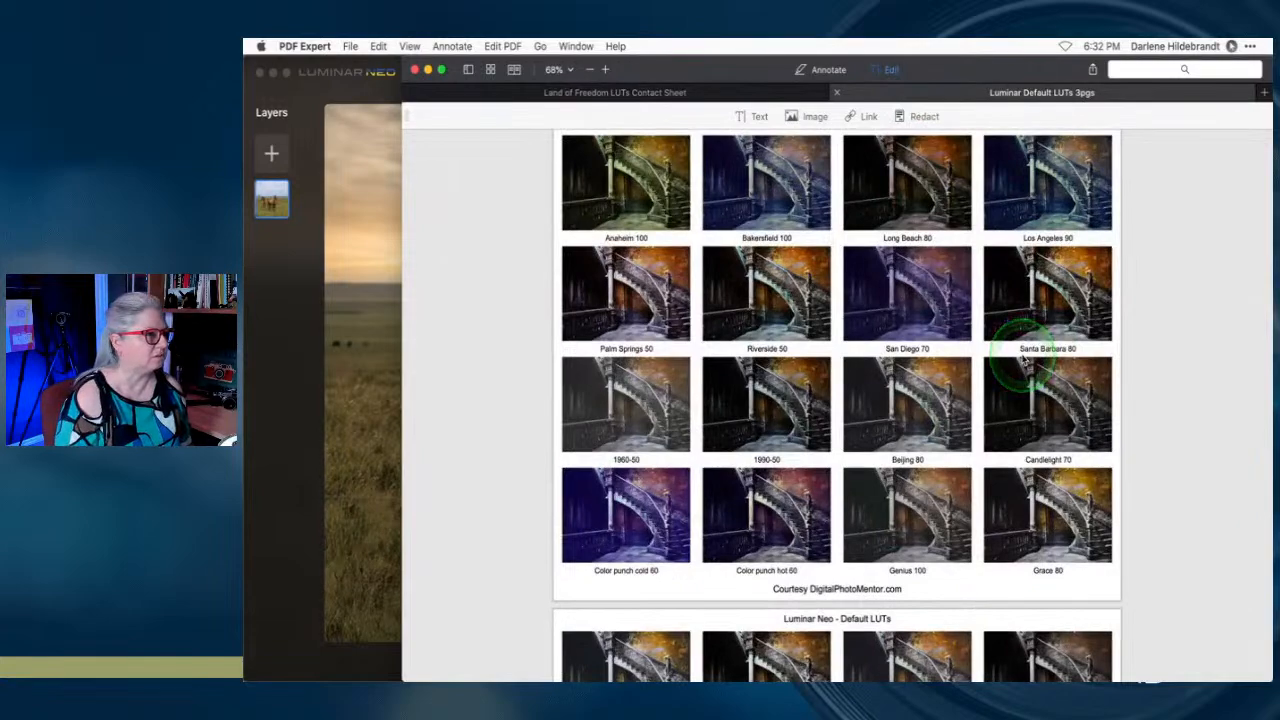
key(super+equal)
scroll(1112, 437, up, 2)
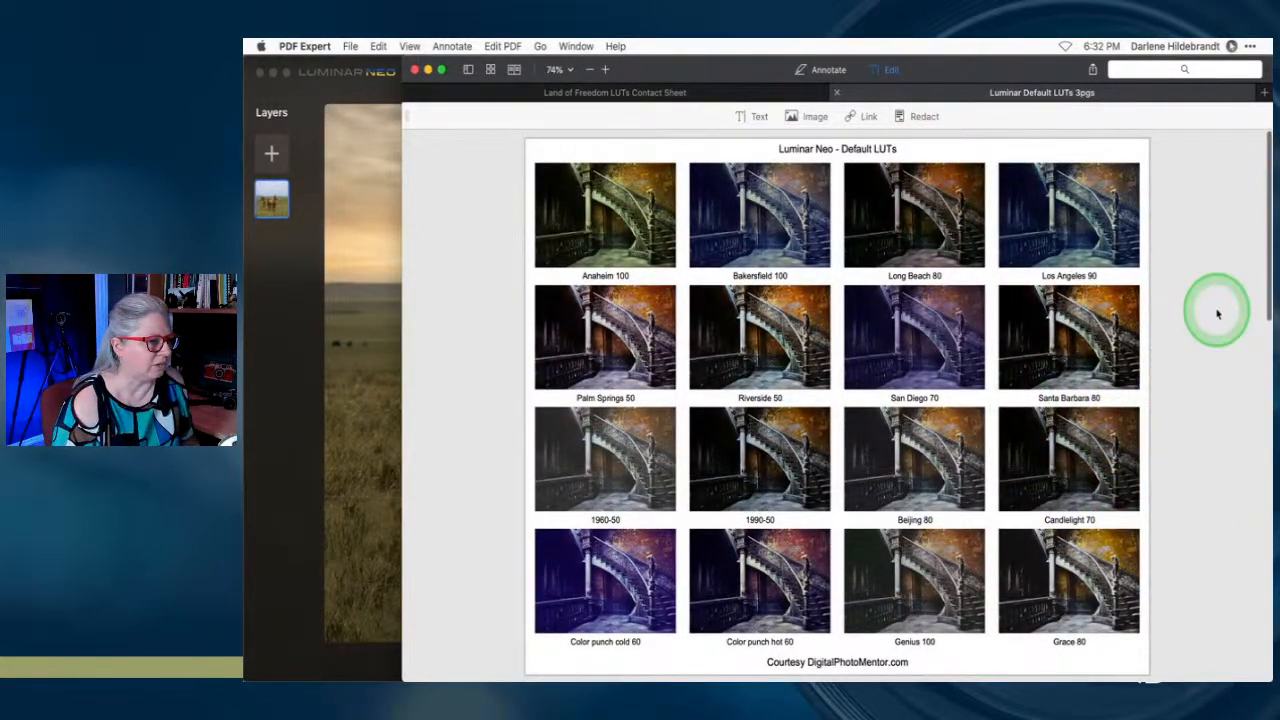
scroll(1217, 312, down, 2)
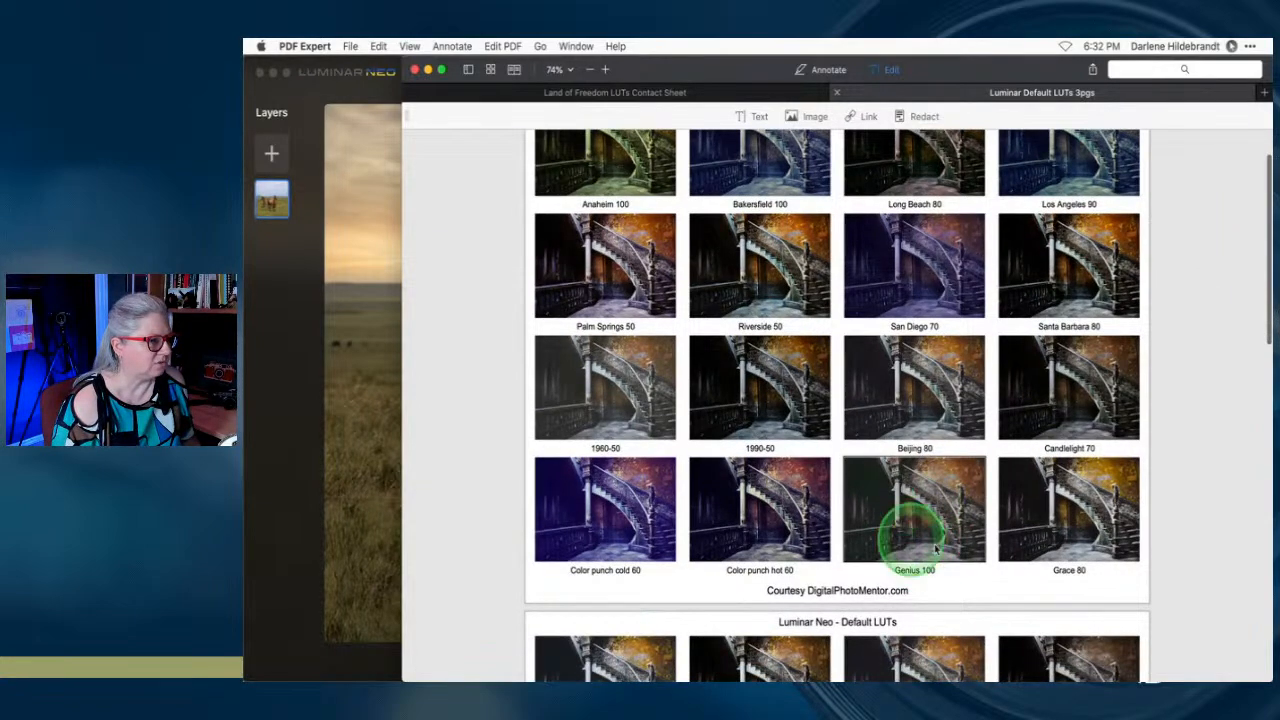
scroll(1216, 360, down, 5)
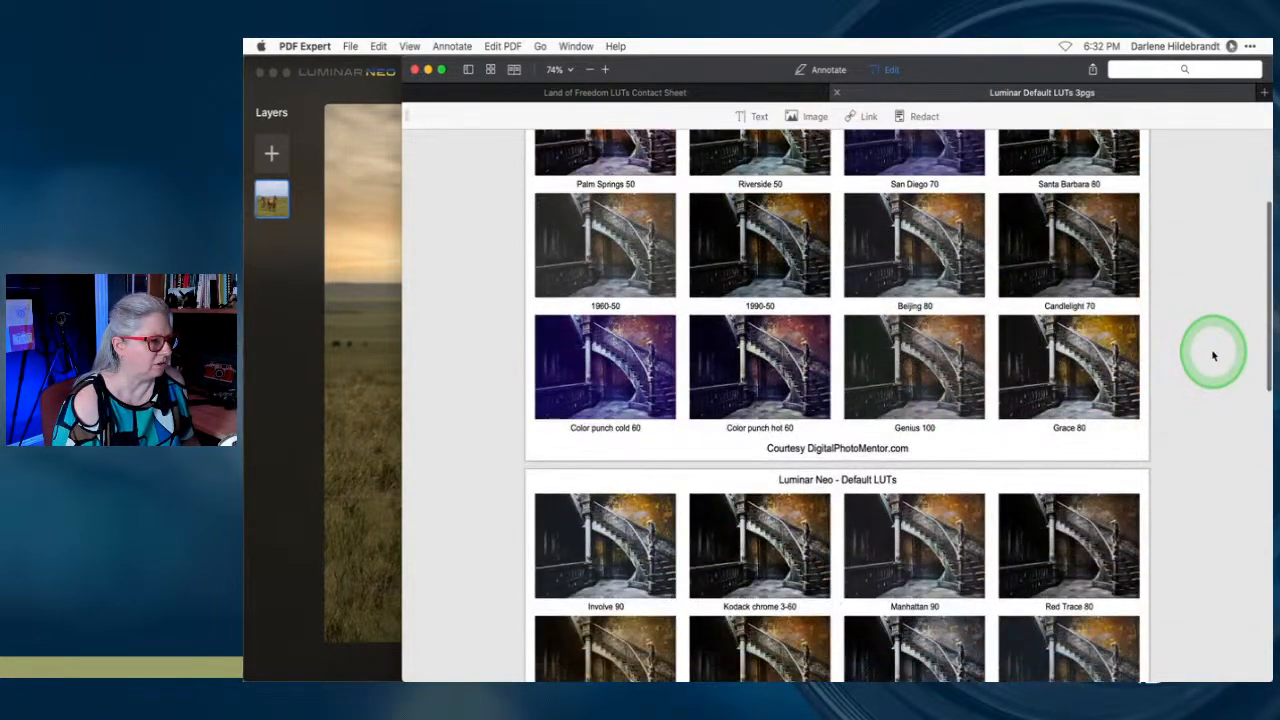
scroll(1213, 356, down, 2)
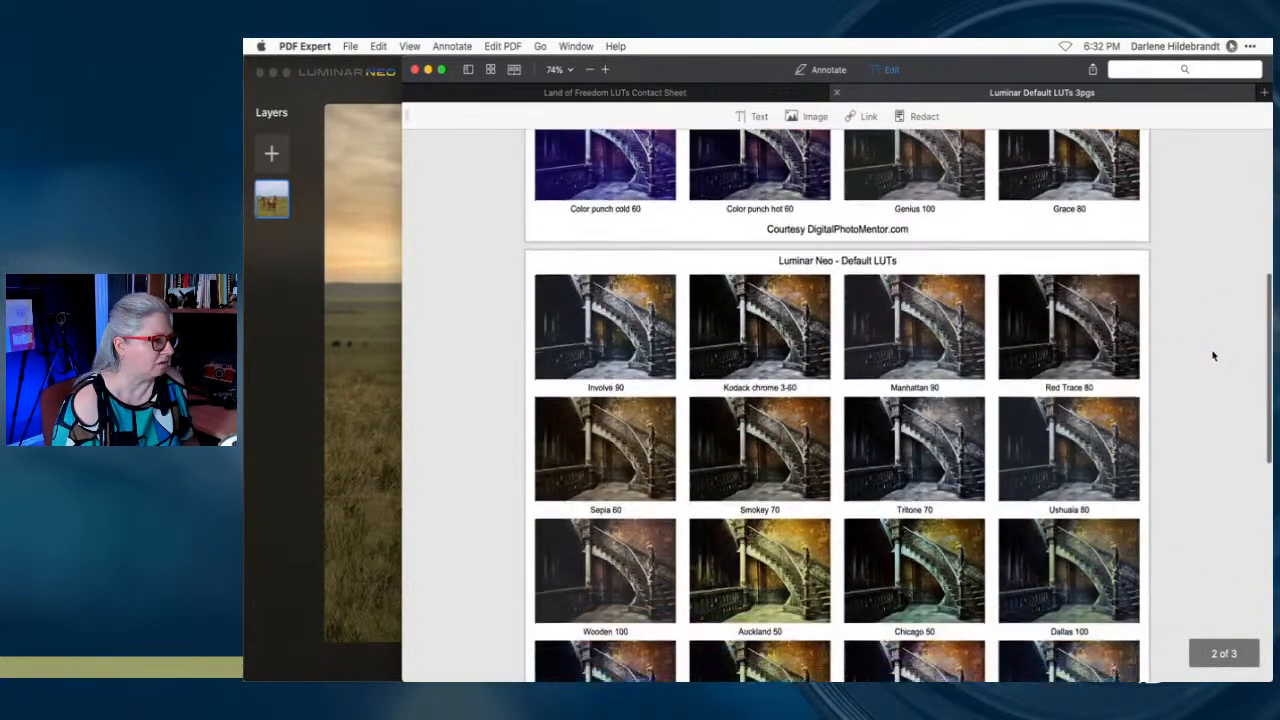
scroll(1213, 356, down, 3)
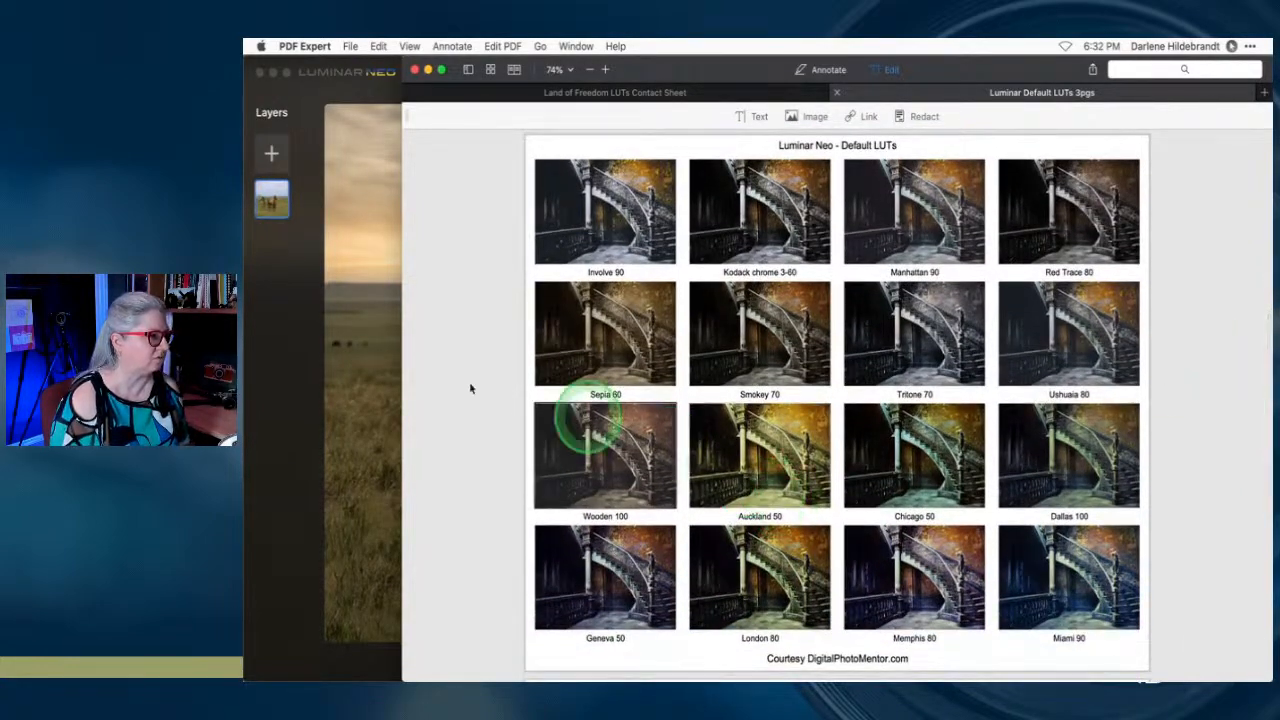
Return to Luminar Neo, apply the Wooden LUT to the photo and set its Amount to 57
click(280, 328)
click(1158, 410)
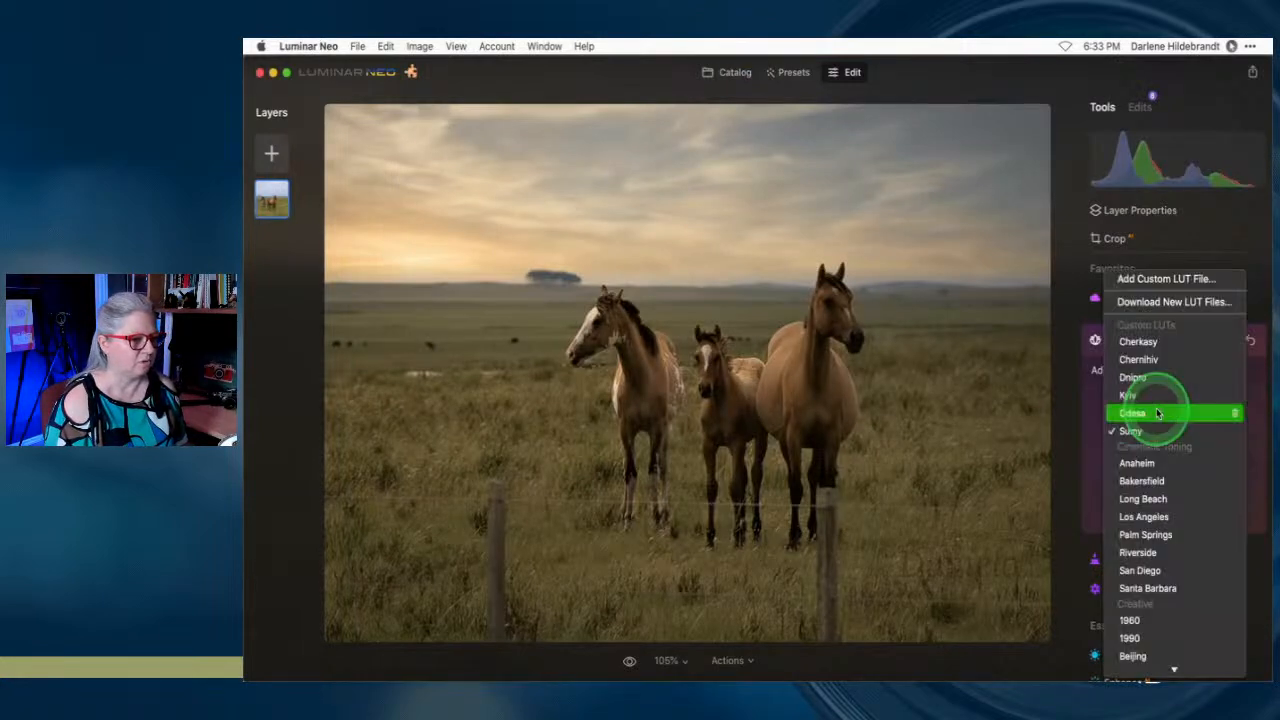
scroll(1157, 402, down, 5)
click(1172, 581)
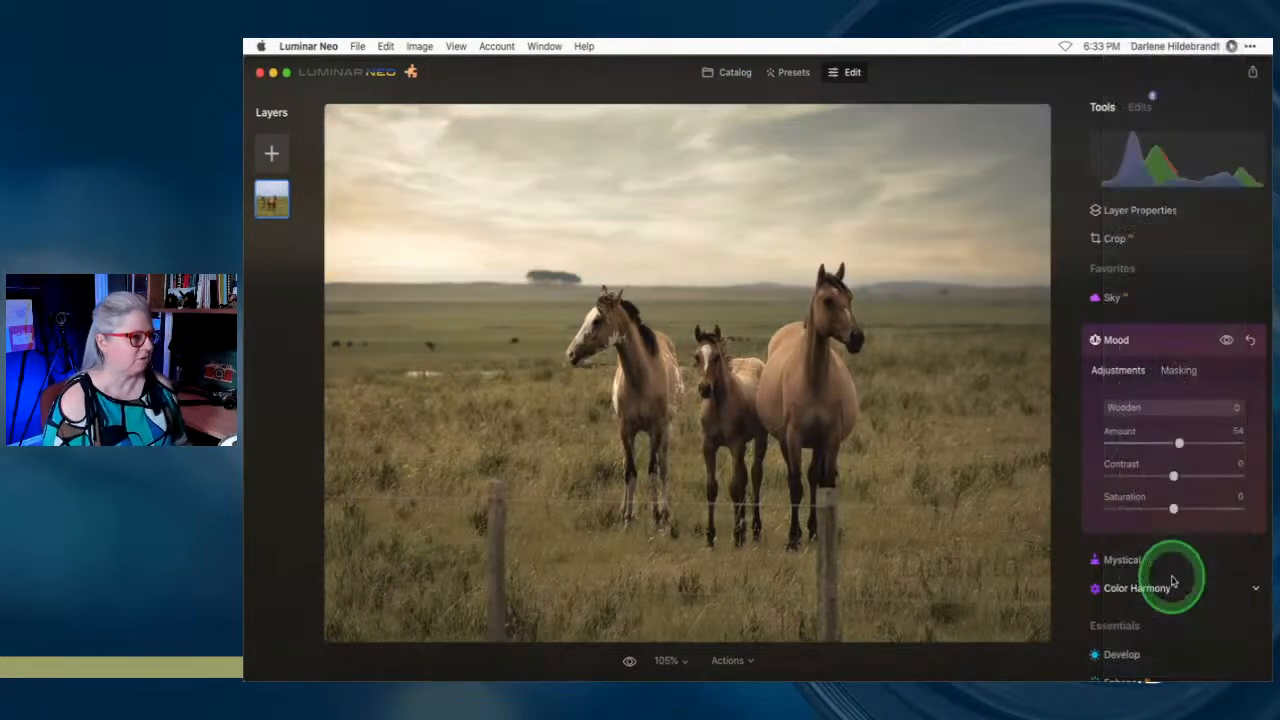
drag(1210, 434, 1125, 445)
drag(1107, 443, 1186, 447)
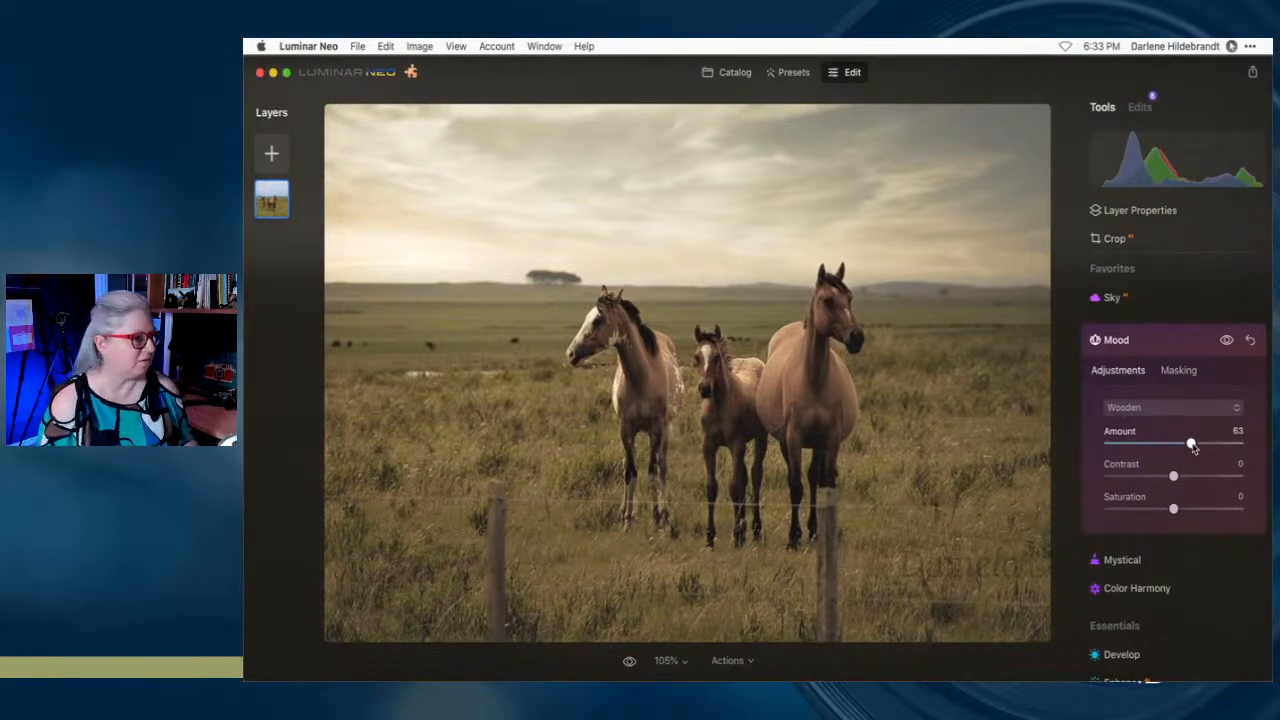
mouse_move(1190, 447)
mouse_down()
mouse_move(1126, 444)
mouse_move(1192, 447)
mouse_move(1151, 445)
mouse_move(1180, 443)
mouse_up()
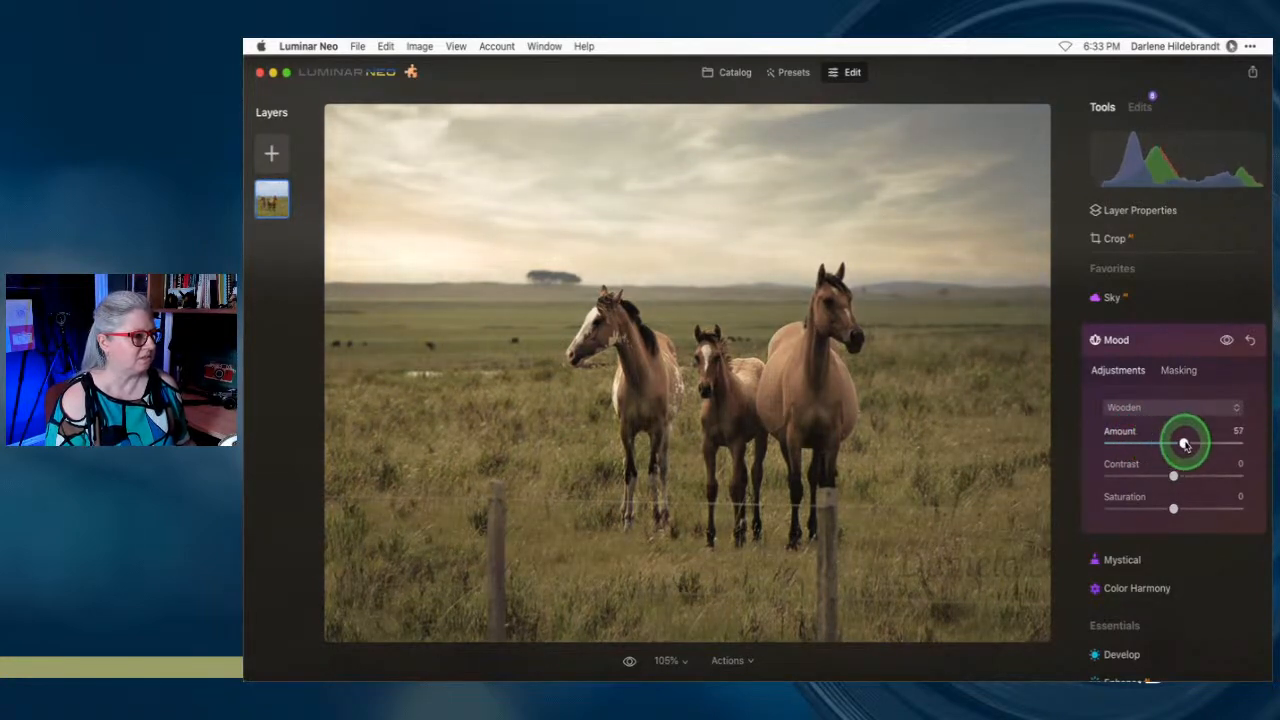
Try the Smokey LUT on the photo in place of Wooden and adjust its Amount
click(1163, 409)
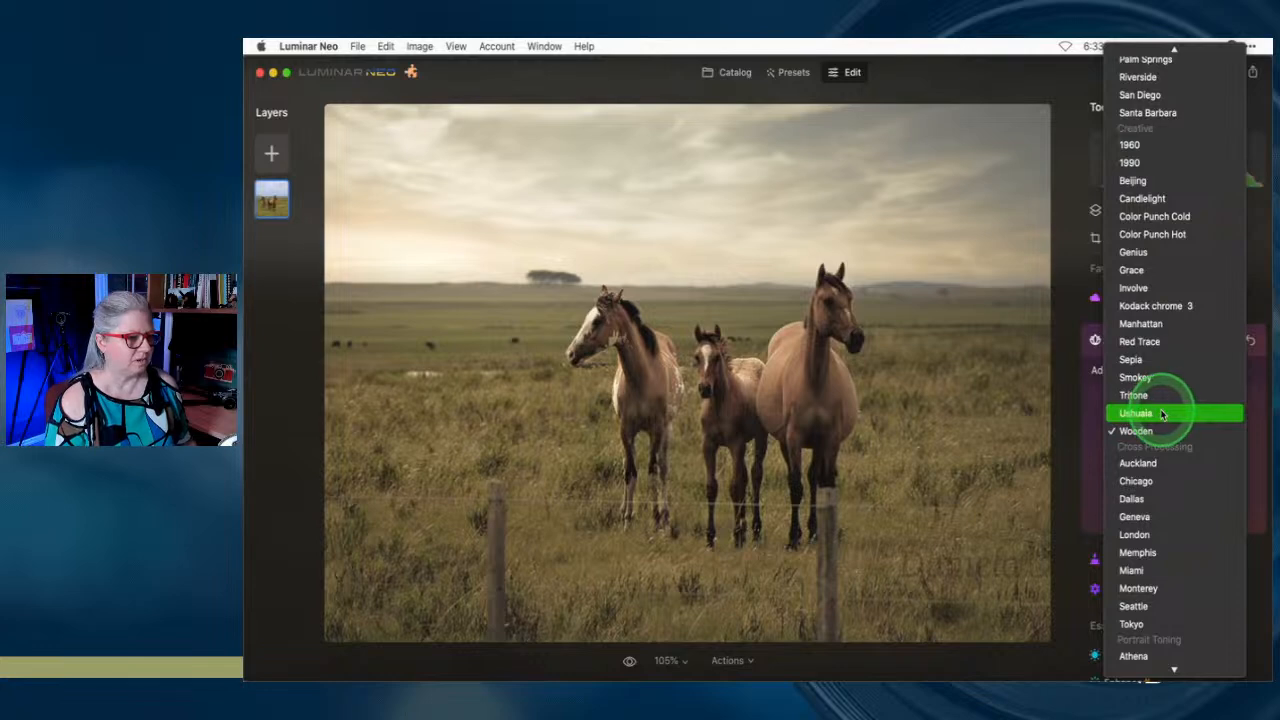
click(1165, 378)
mouse_move(1188, 458)
mouse_down()
mouse_move(1108, 440)
mouse_move(1248, 447)
mouse_move(1114, 443)
mouse_move(1195, 443)
mouse_move(1138, 476)
mouse_move(1197, 476)
mouse_move(1143, 476)
mouse_move(1175, 477)
mouse_move(1194, 443)
mouse_move(1137, 443)
mouse_move(1184, 443)
mouse_up()
click(1175, 477)
Apply the Sepia LUT to the photo with an Amount of 34
click(1163, 410)
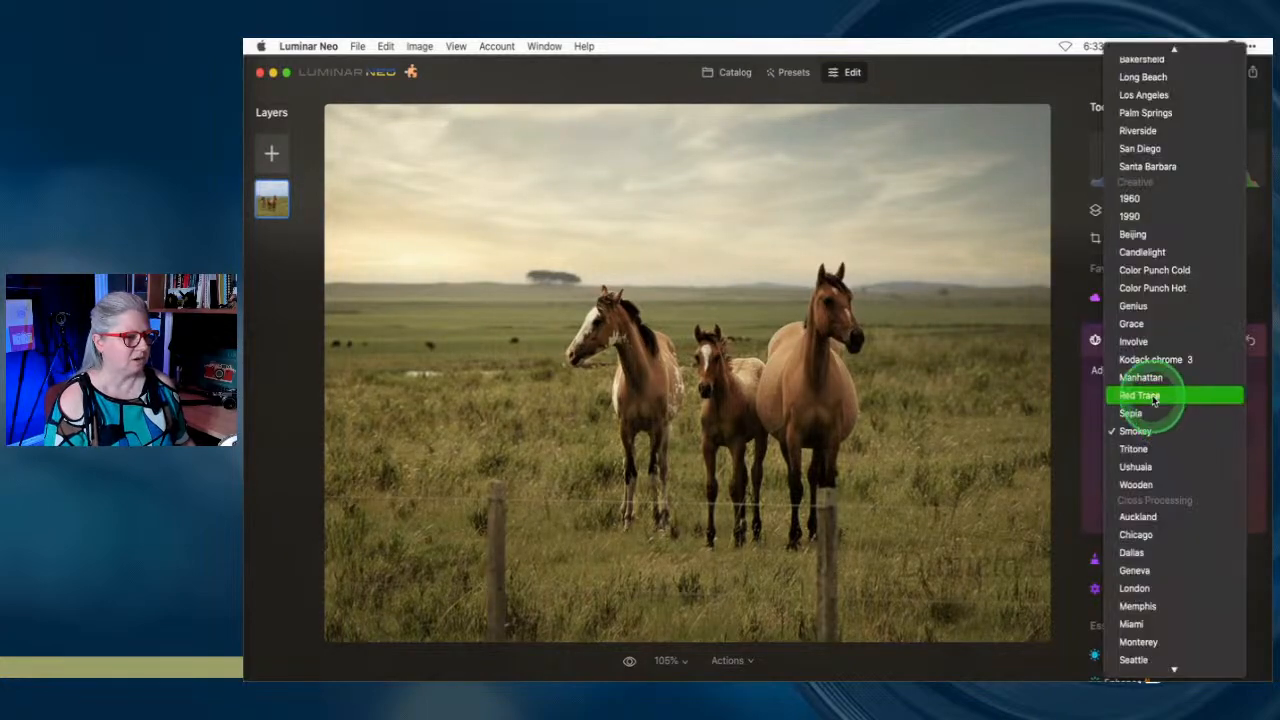
click(1153, 412)
drag(1177, 443, 1145, 445)
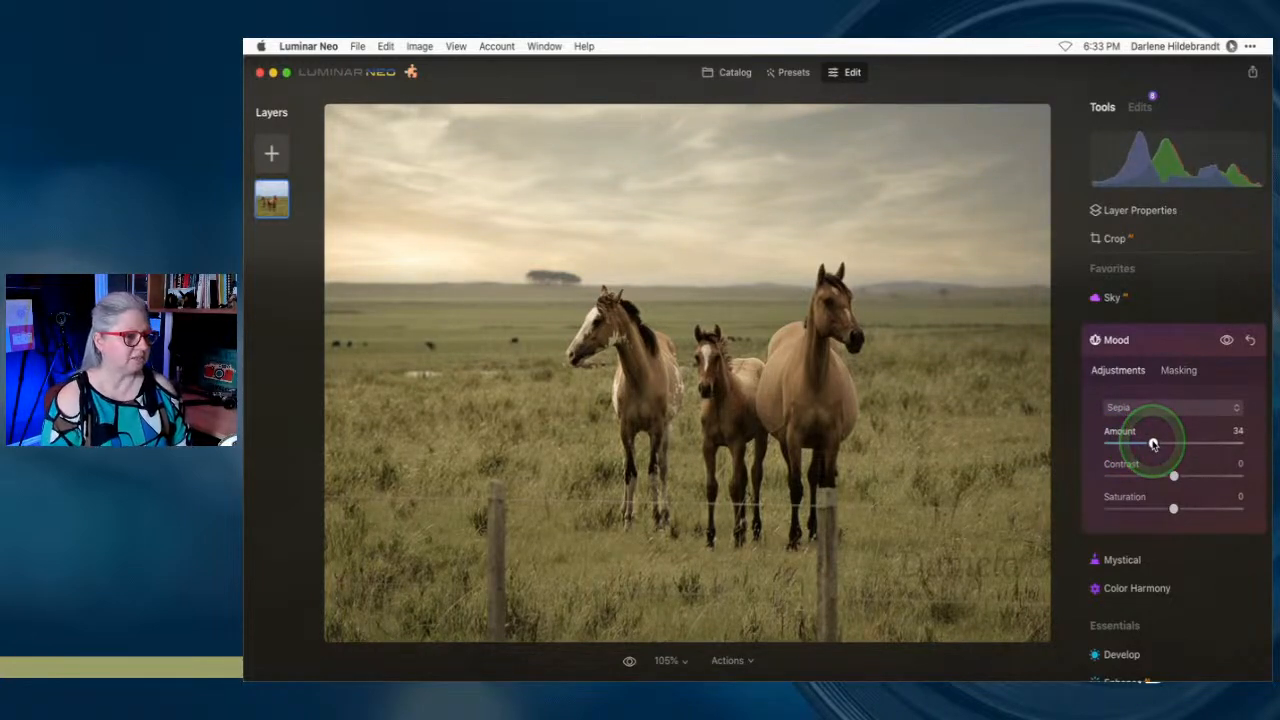
Try the Ushuaia LUT in place of Sepia, then apply Wooden with an Amount of 24 and adjust the Mood Contrast
click(1157, 408)
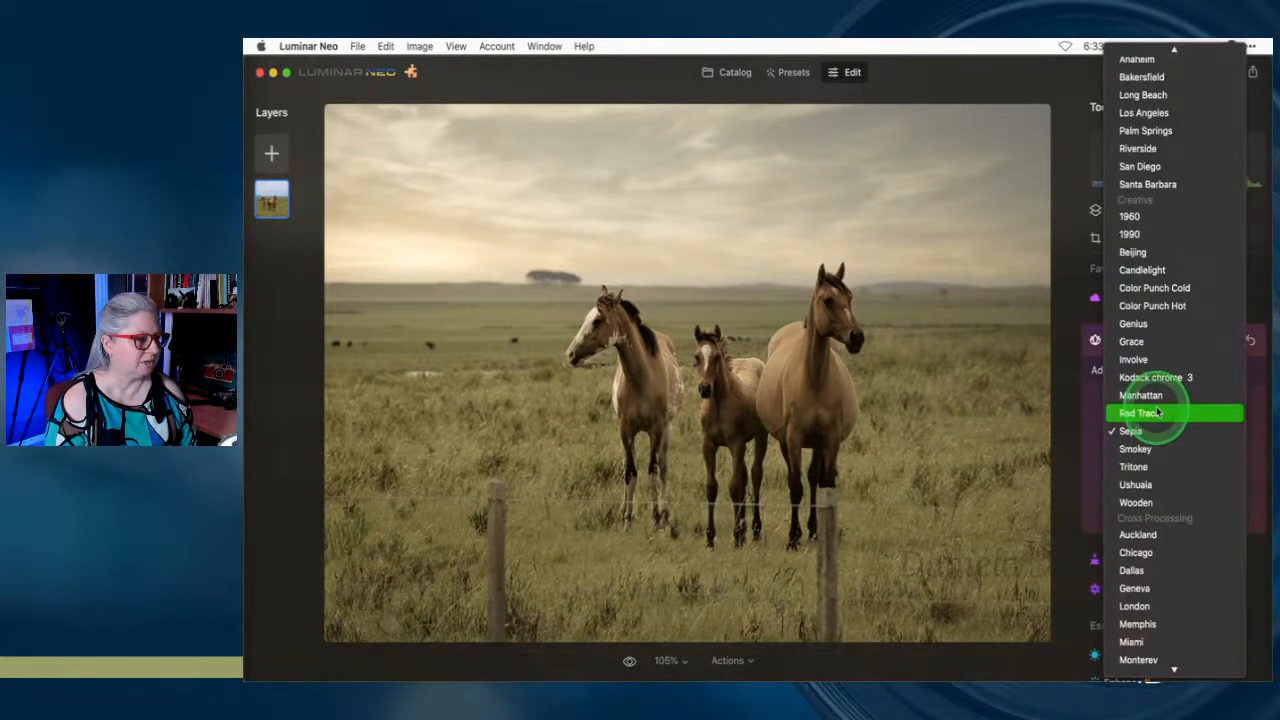
click(1150, 484)
click(1157, 410)
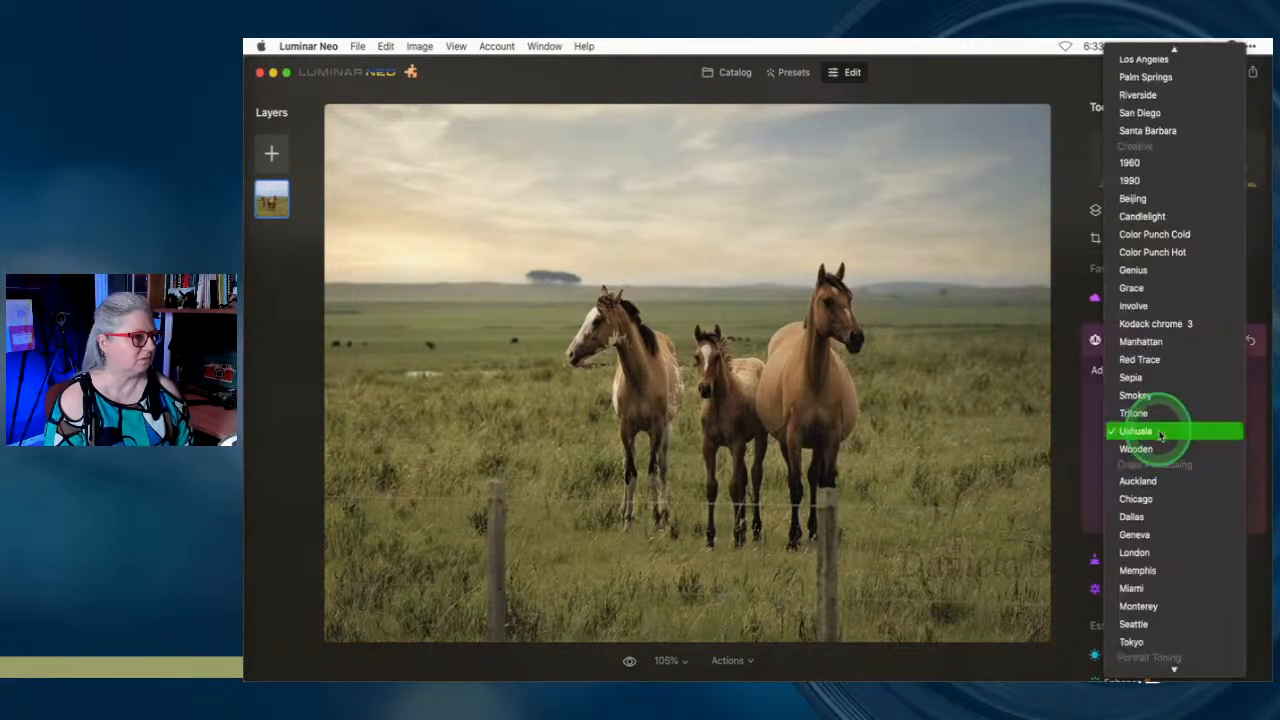
click(1150, 448)
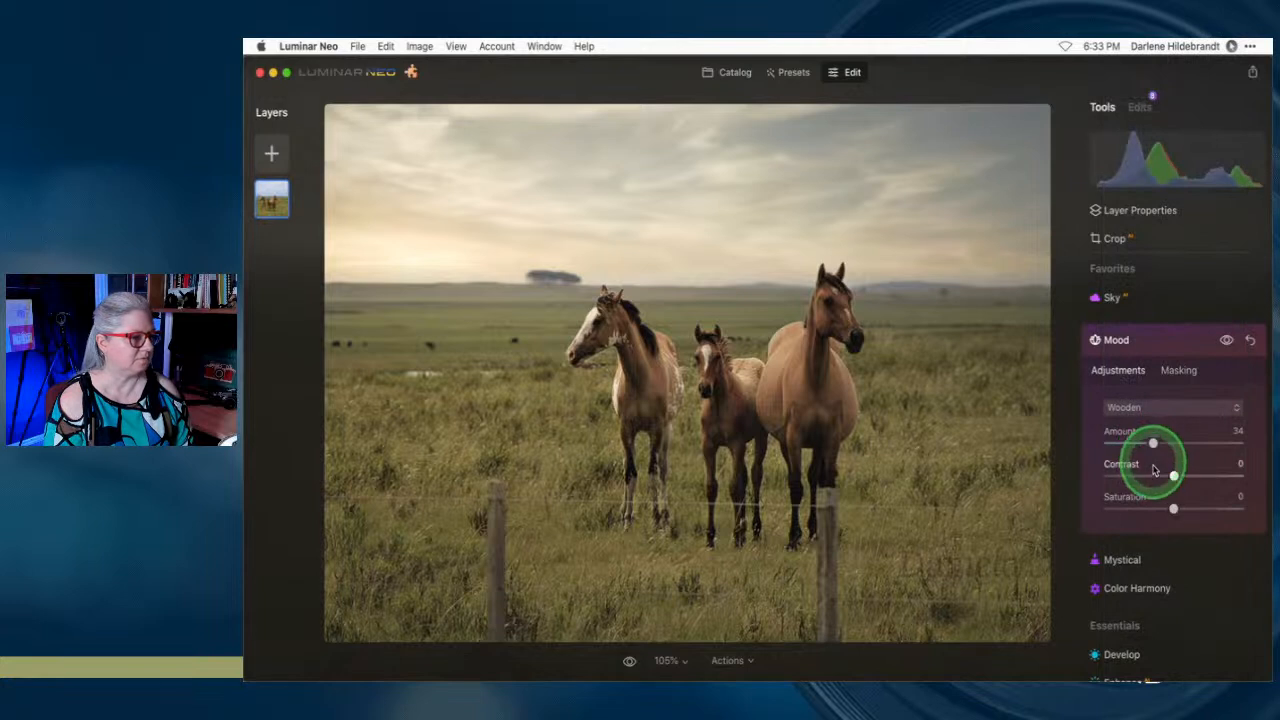
drag(1153, 444, 1185, 446)
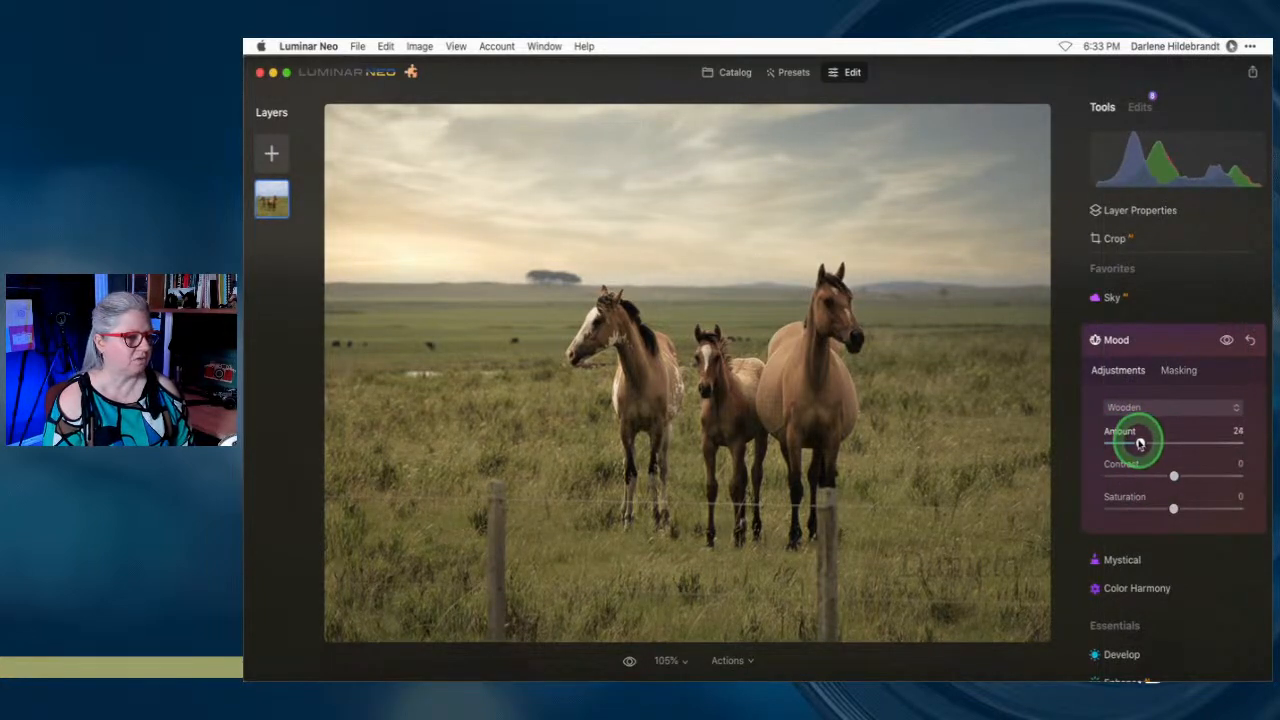
click(1174, 477)
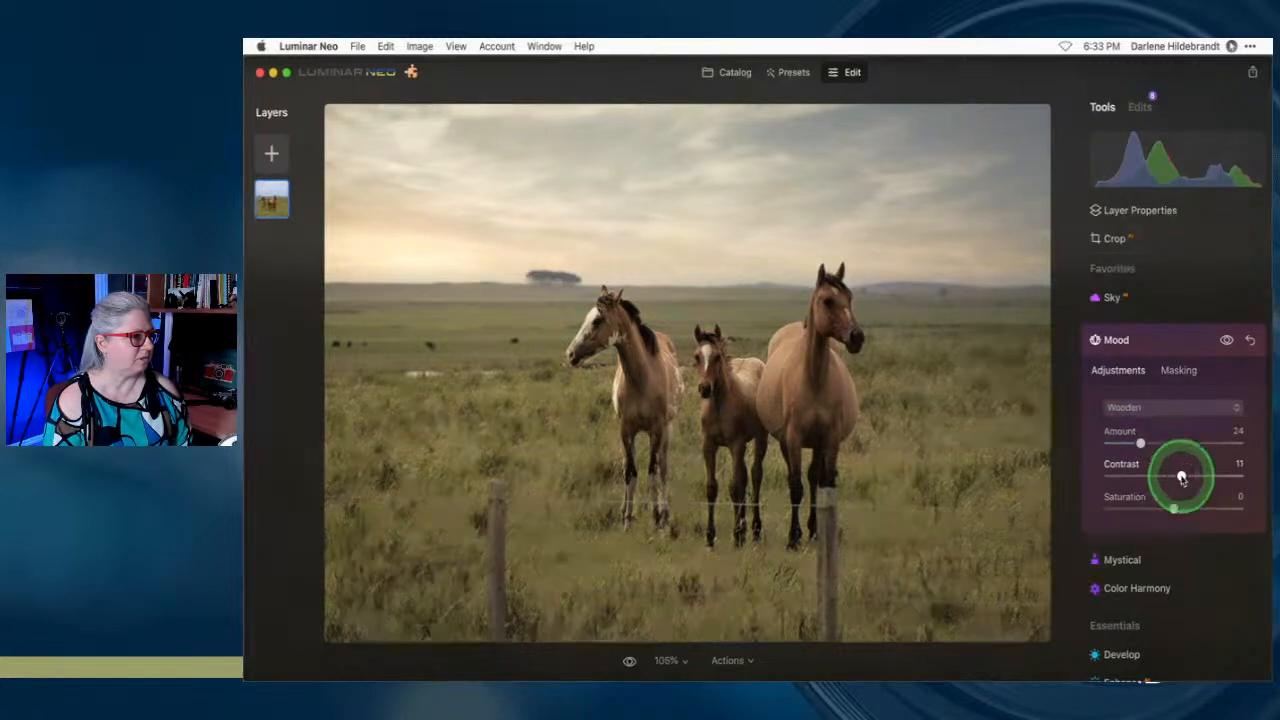
click(1146, 340)
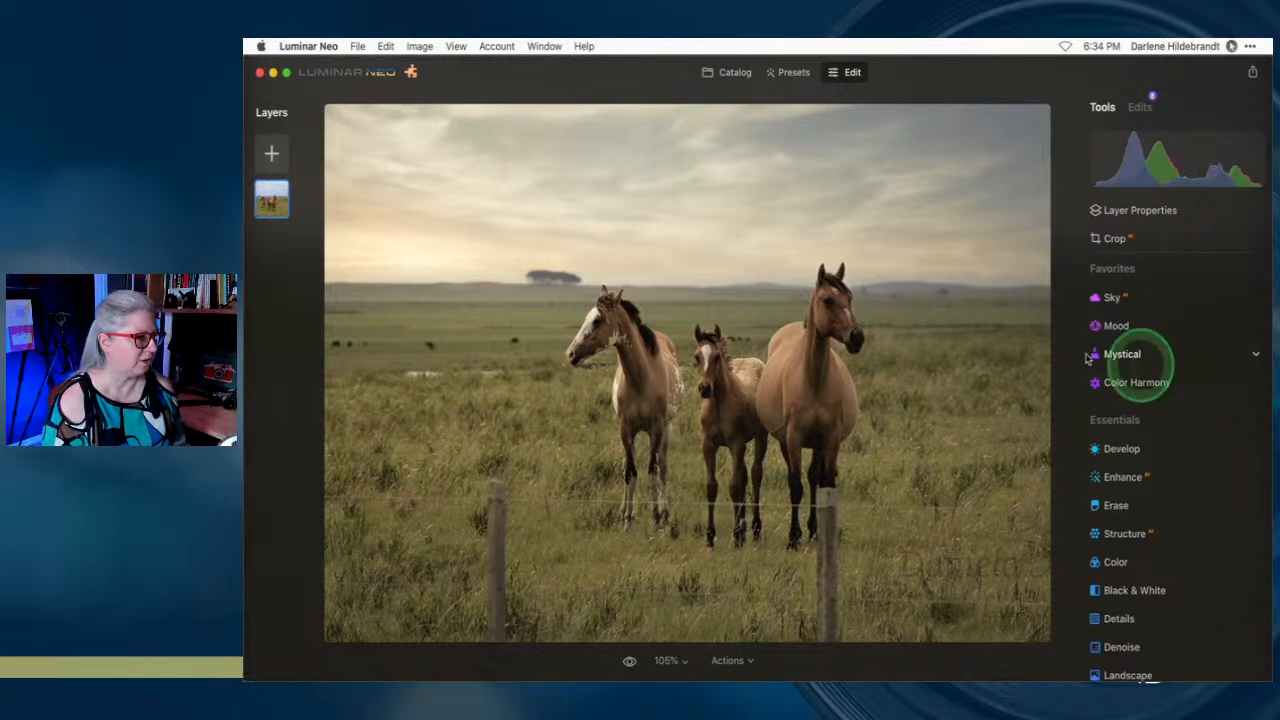
Add the teal plaster texture from My Images as a new layer above the horse photo and set its Opacity to 100
click(271, 155)
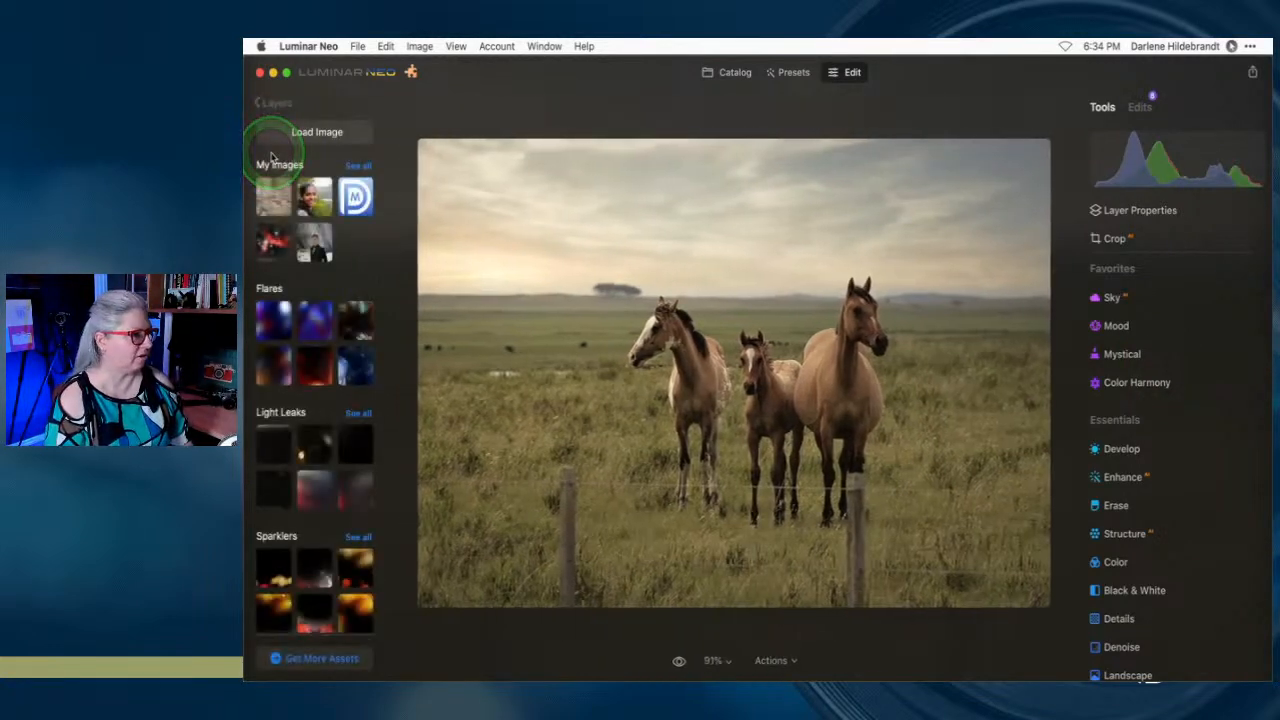
click(355, 165)
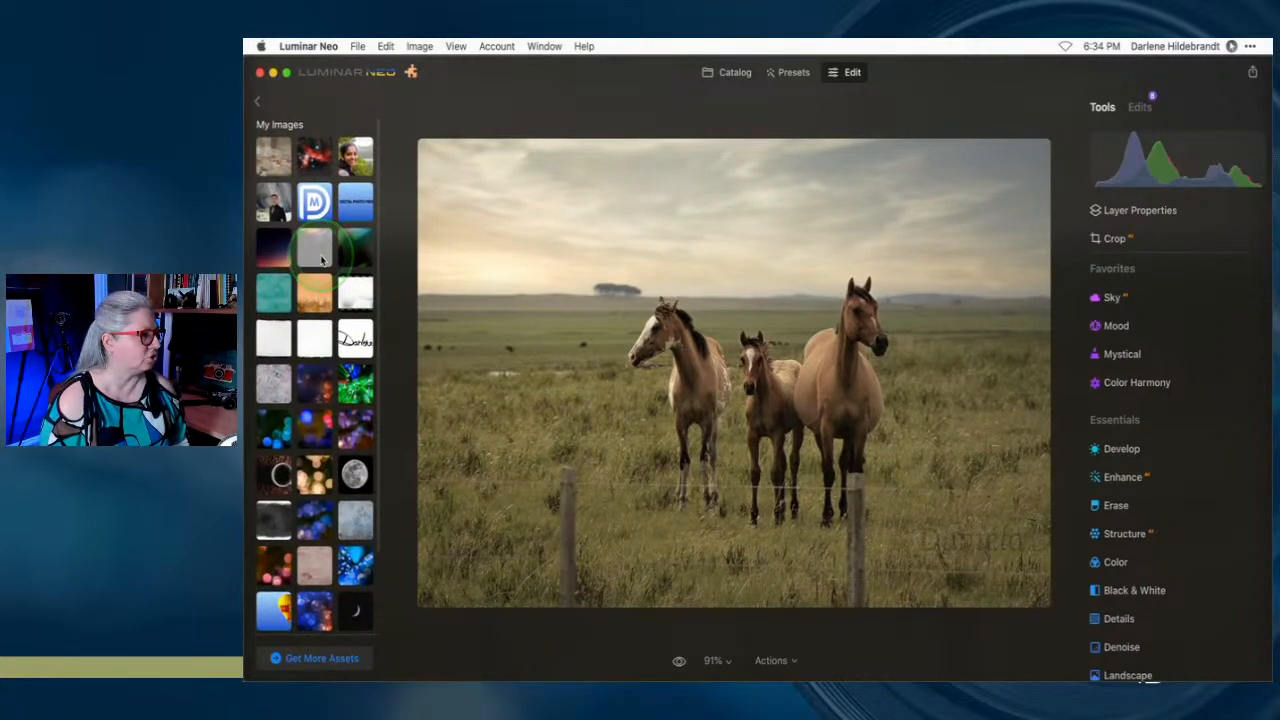
click(261, 295)
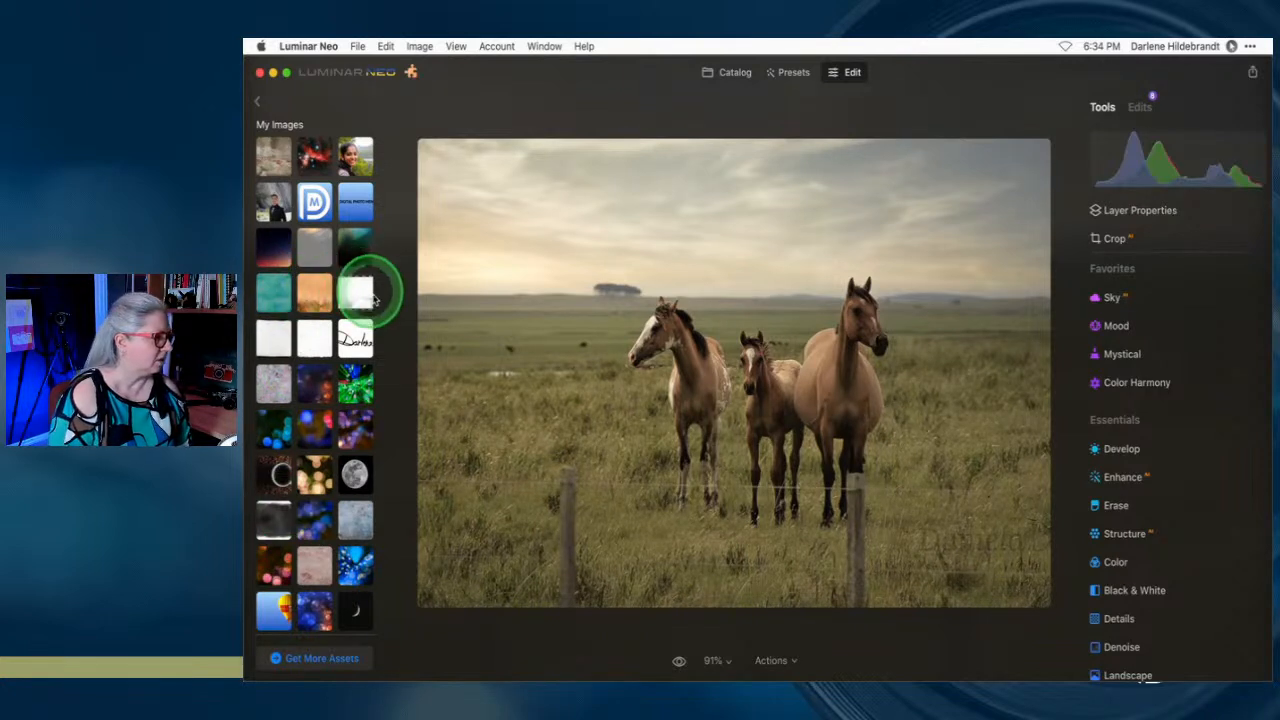
scroll(350, 320, down, 3)
scroll(345, 335, up, 3)
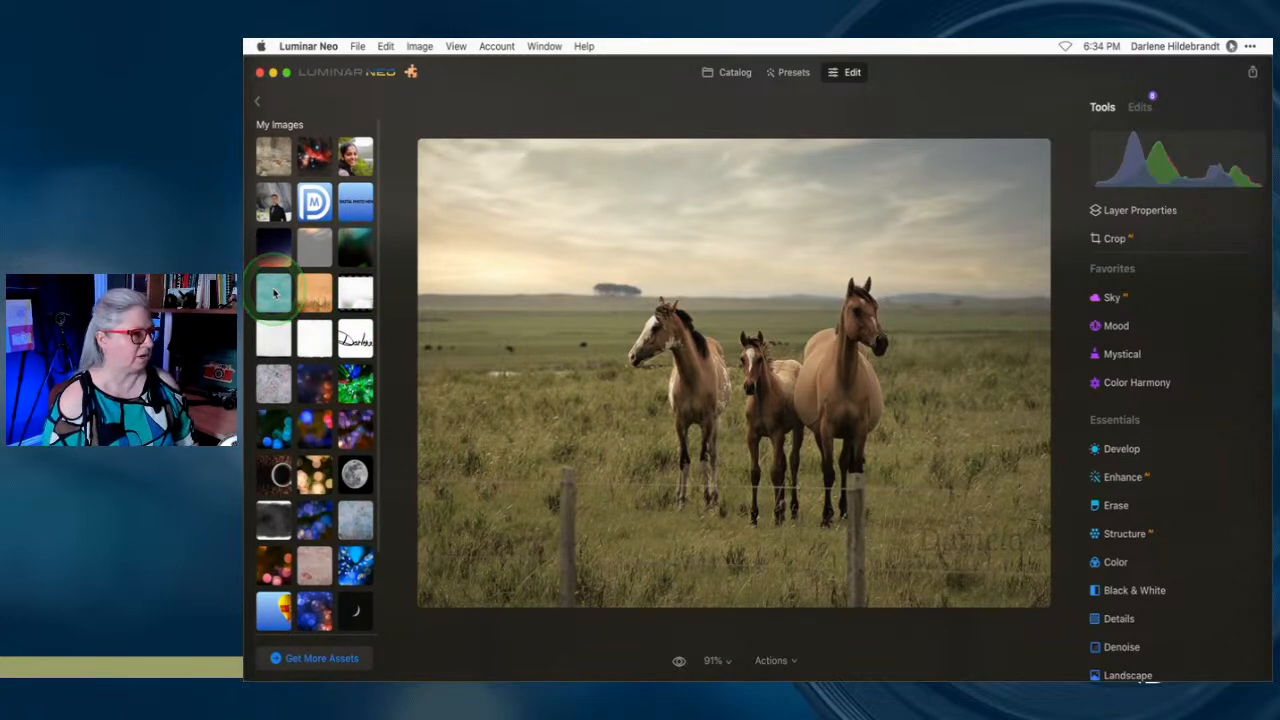
click(274, 292)
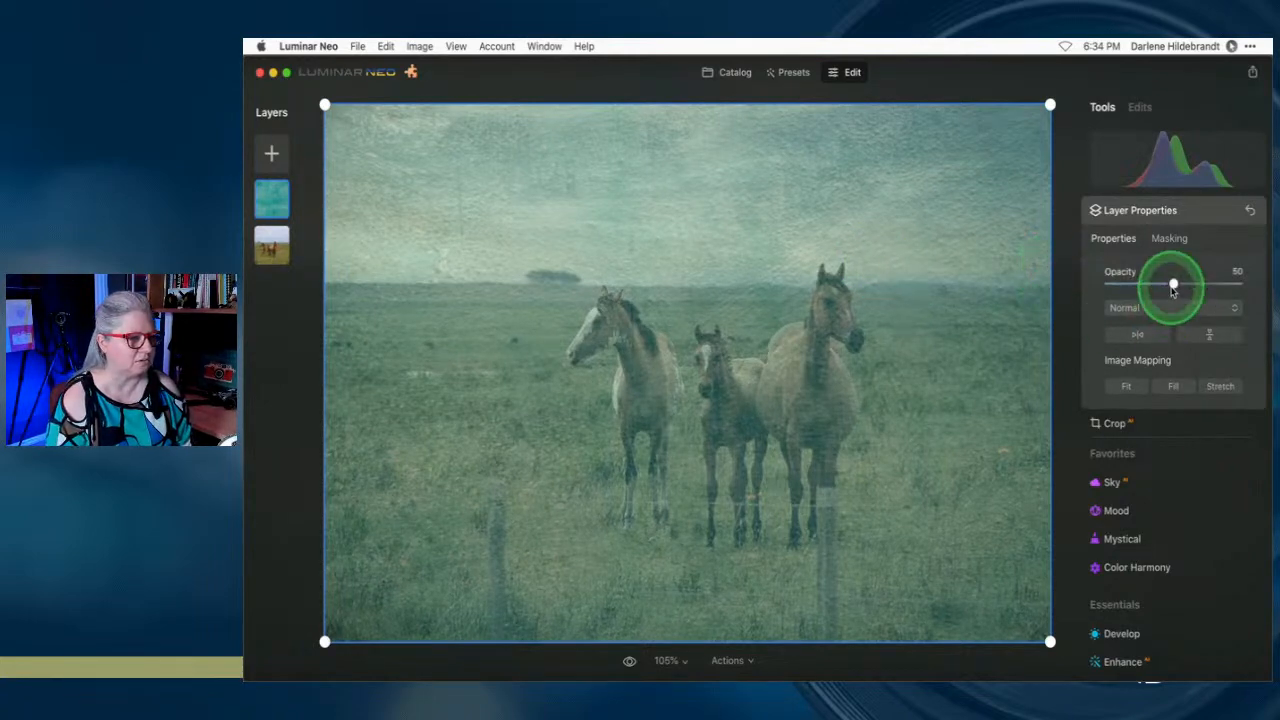
drag(1172, 284, 1245, 284)
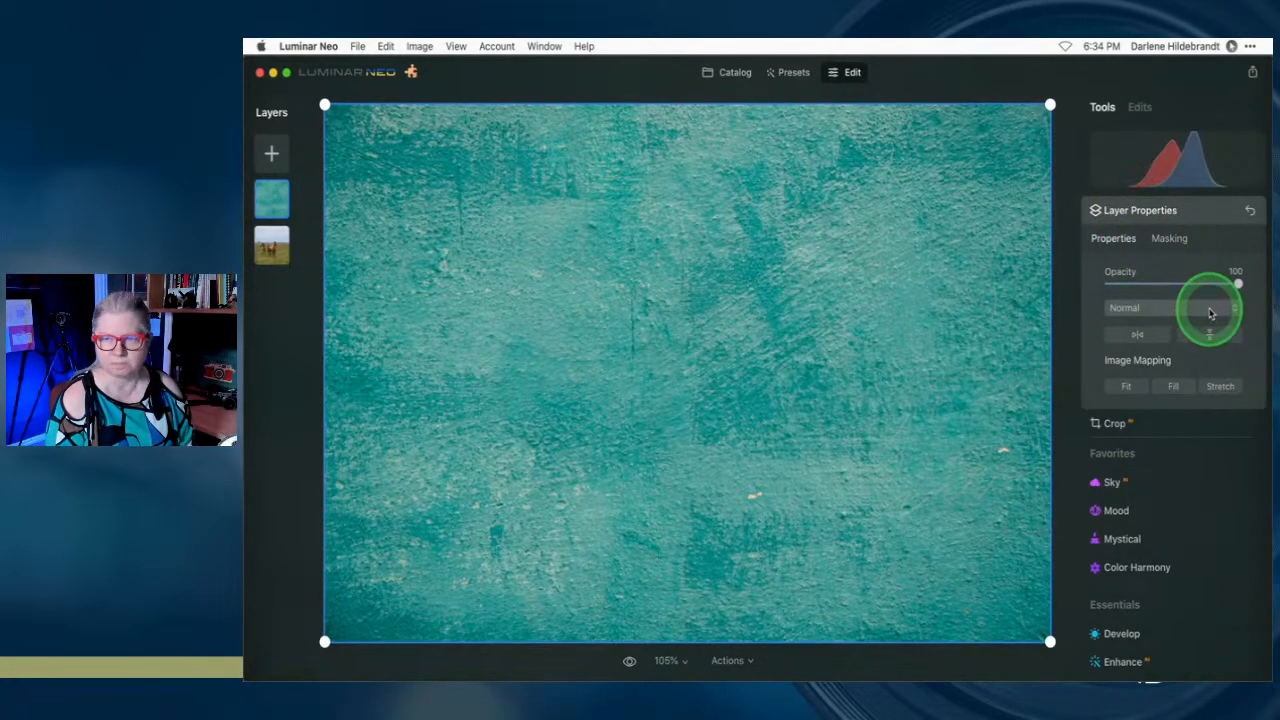
Try the Lighten, Screen, Overlay, Soft Light and Hard Light blend modes on the teal texture layer
click(1133, 309)
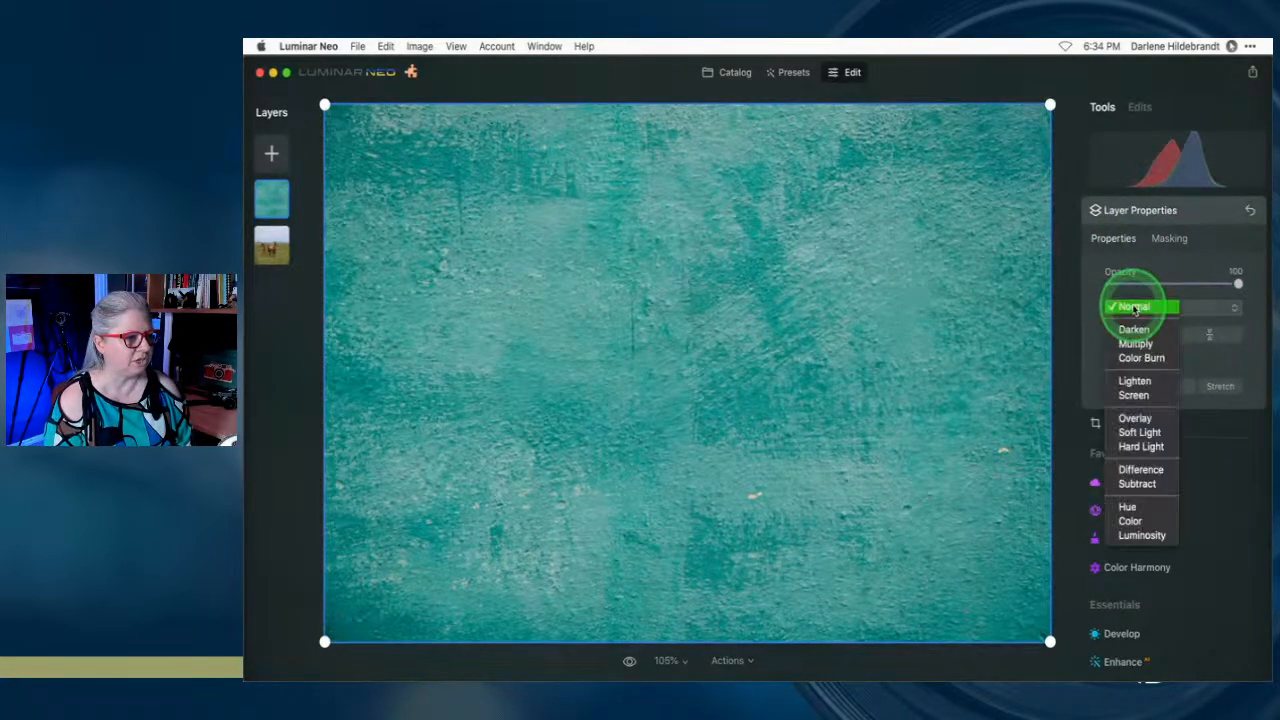
click(1128, 381)
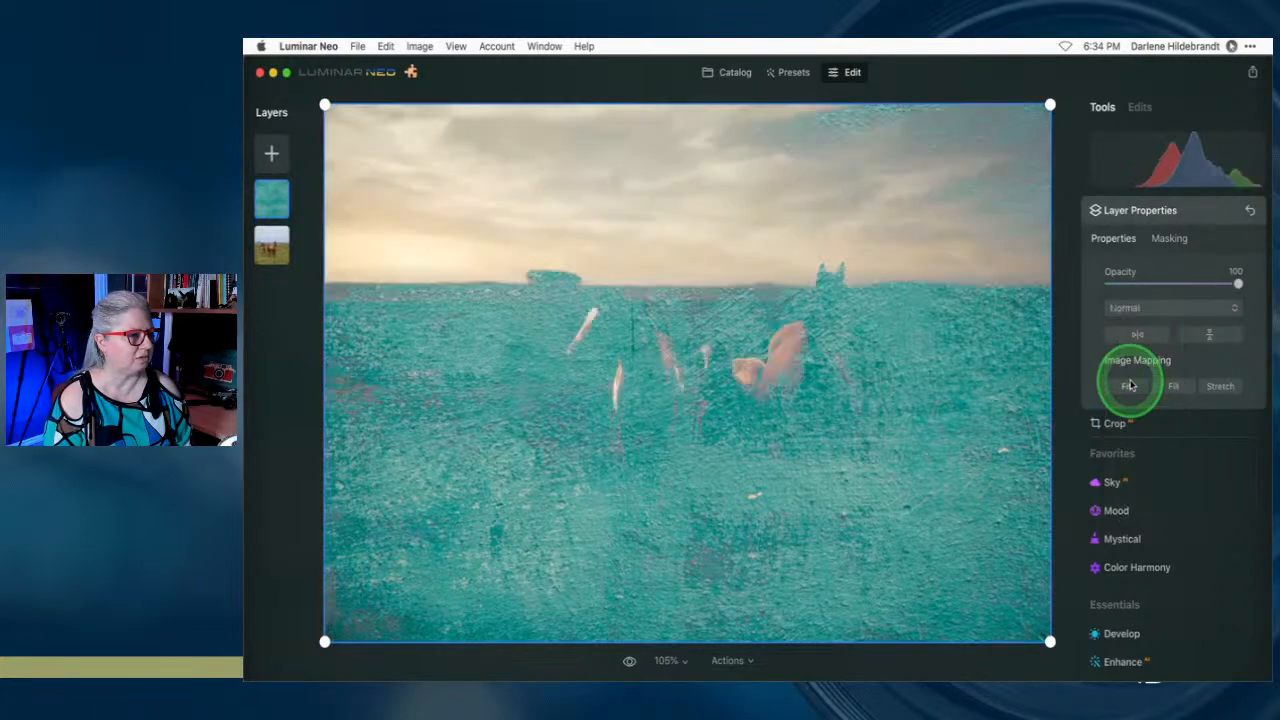
click(1124, 307)
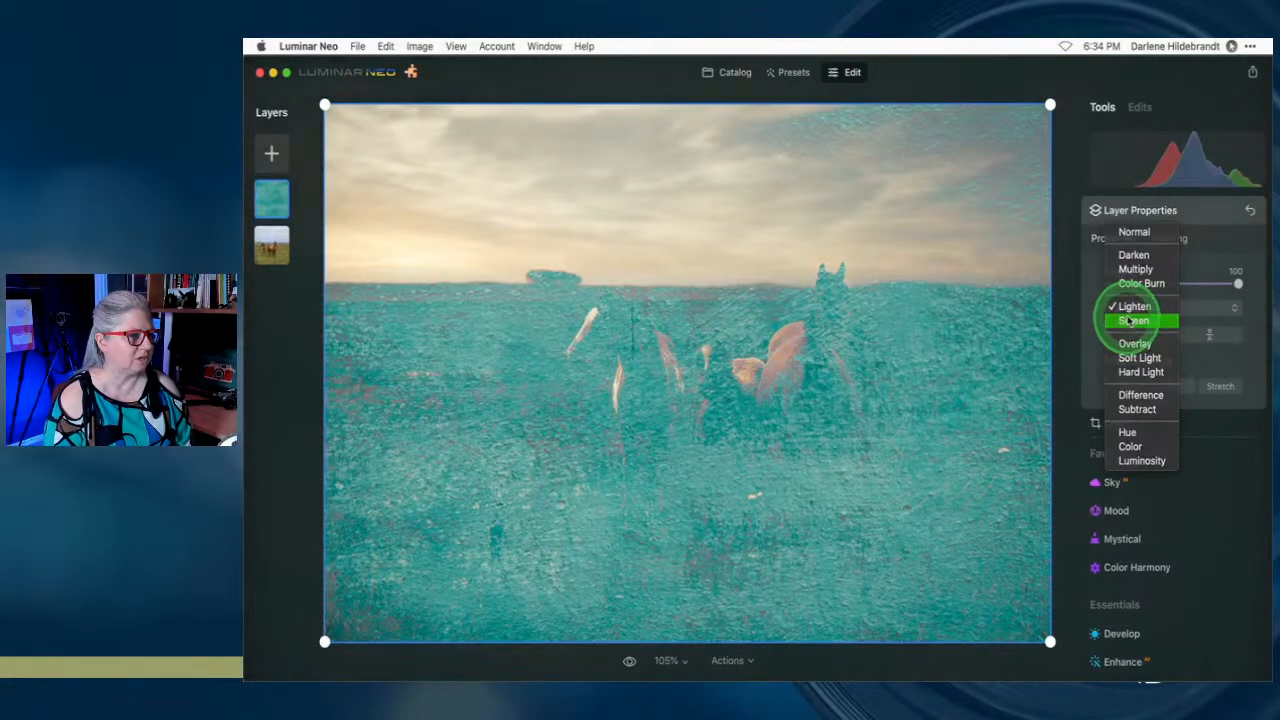
click(1129, 320)
click(1132, 312)
click(1129, 330)
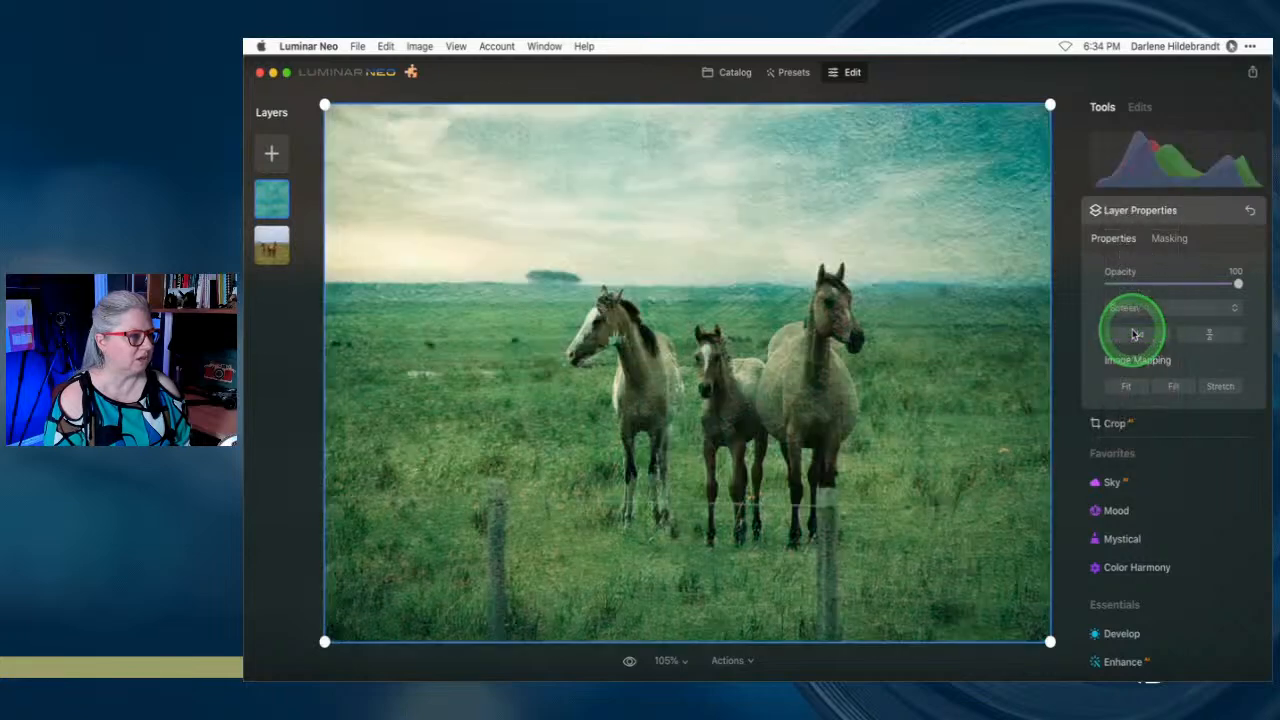
click(1140, 309)
click(1140, 322)
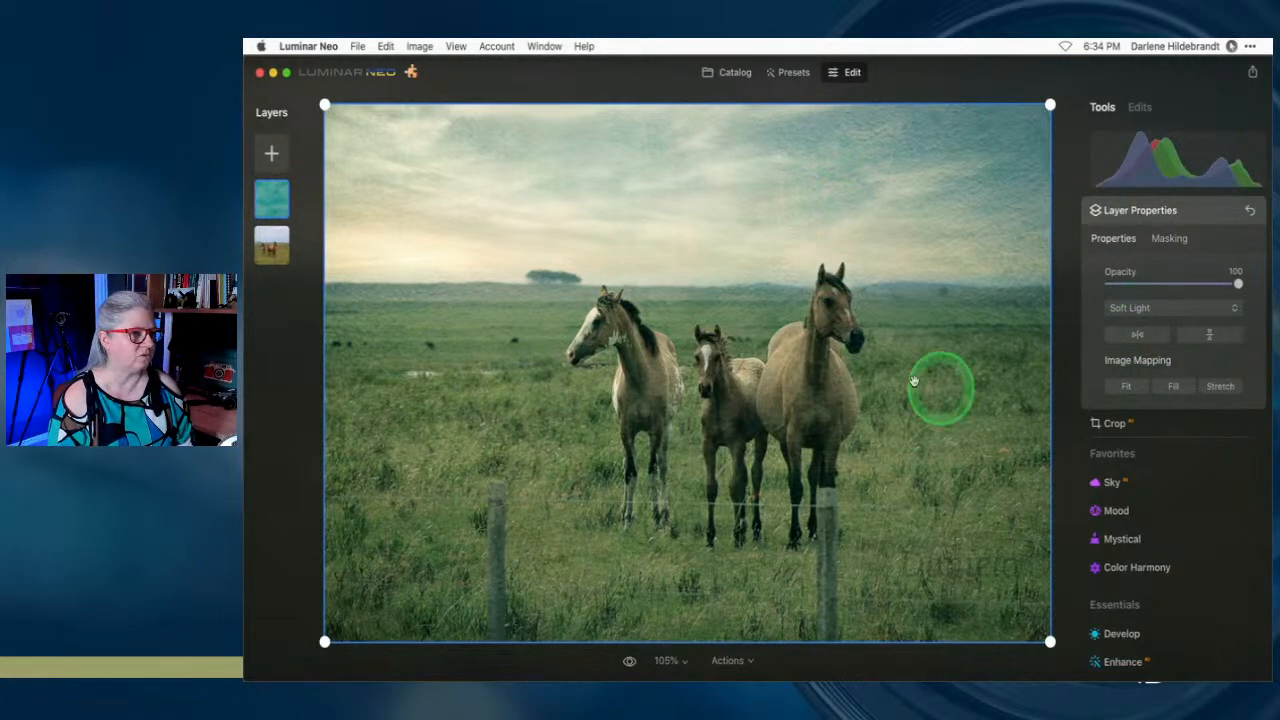
click(1130, 309)
click(1137, 323)
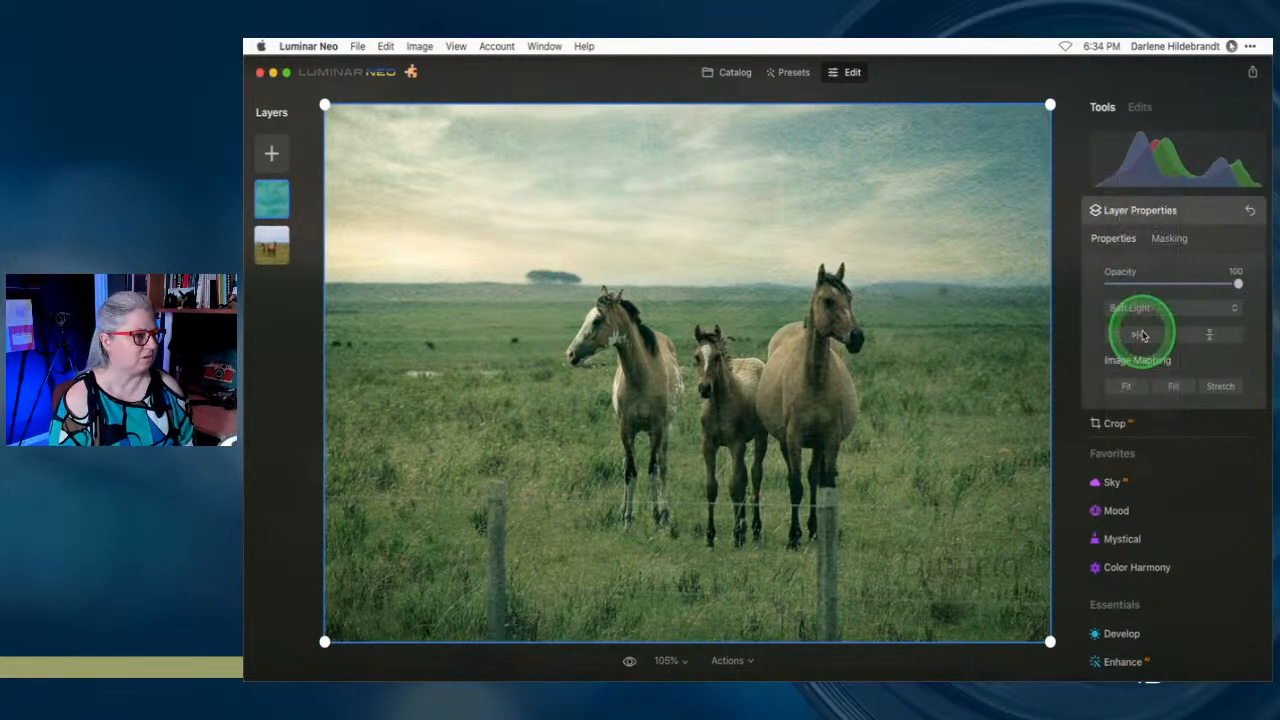
Try the teal texture in Hard Light at 44 Opacity, then blend it with Soft Light at 66 Opacity
drag(1236, 284, 1165, 285)
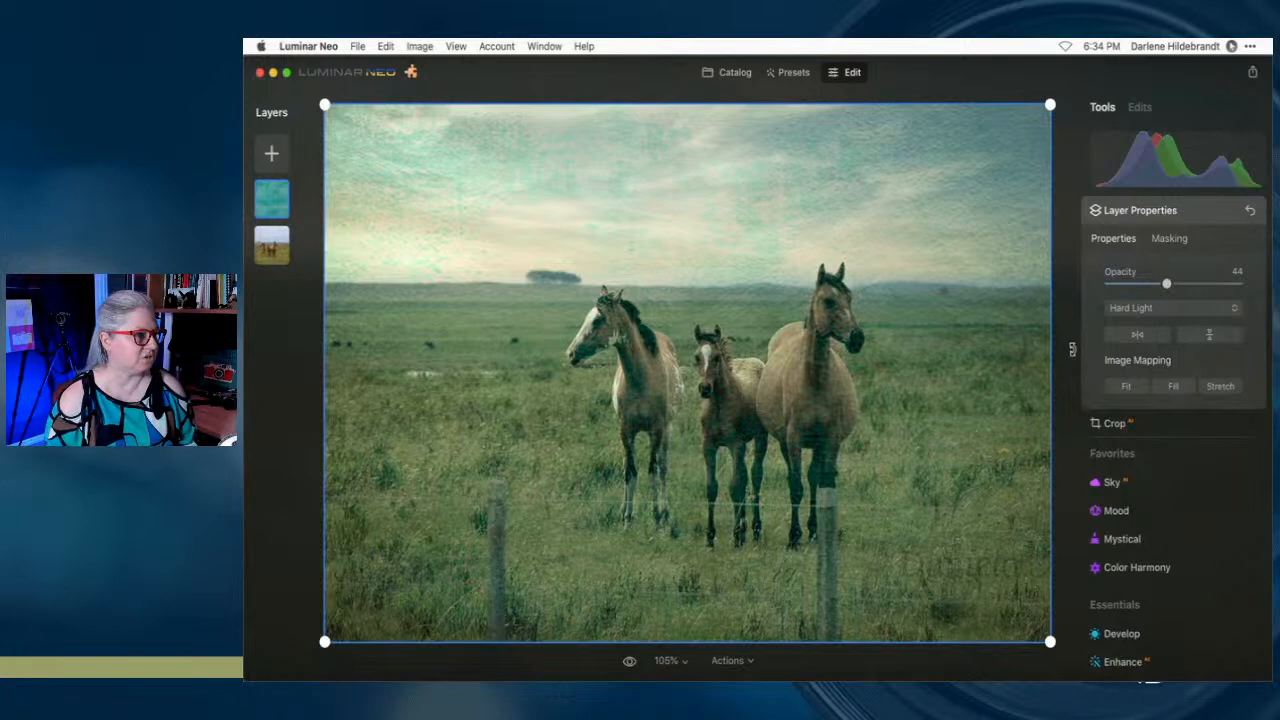
click(1140, 308)
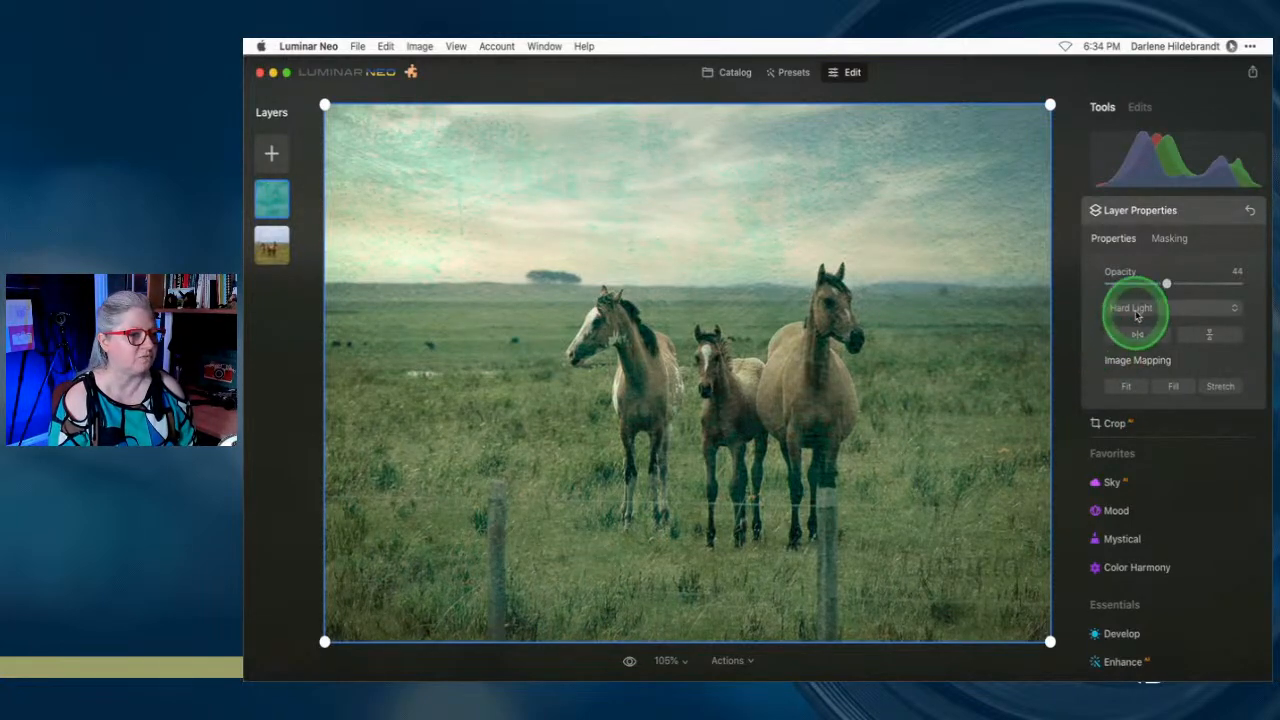
click(1205, 453)
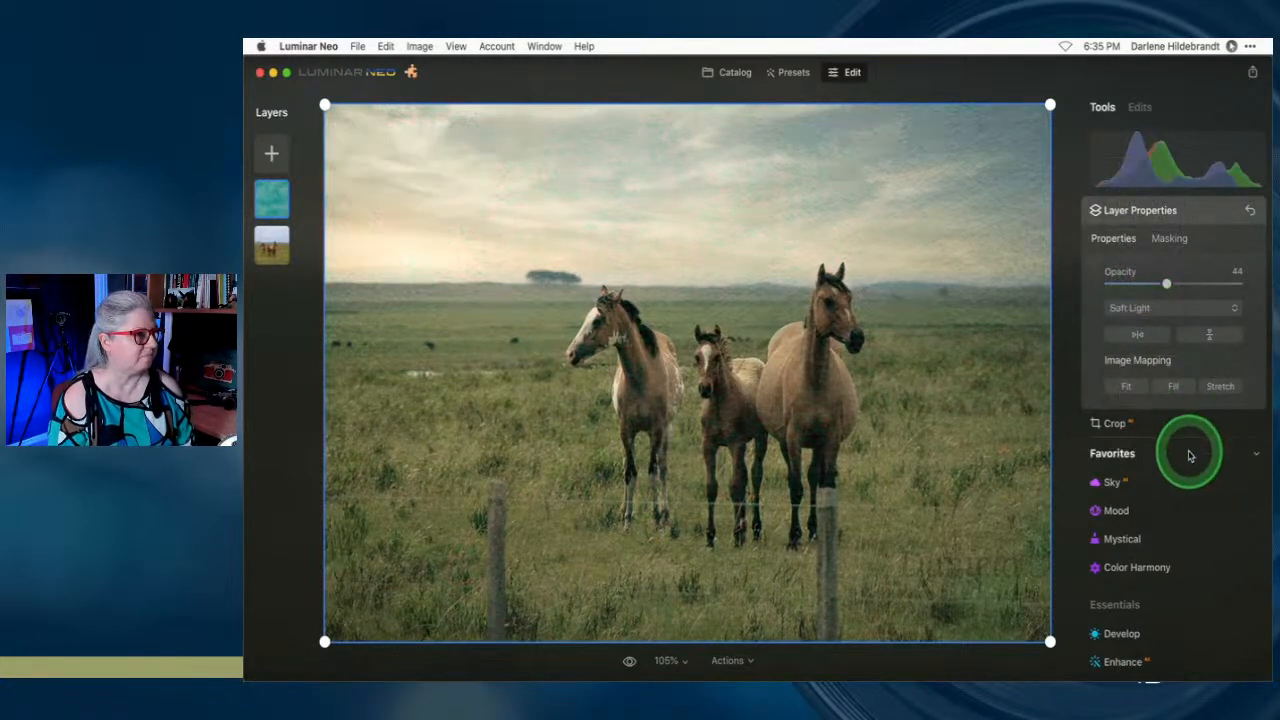
drag(1166, 284, 1195, 287)
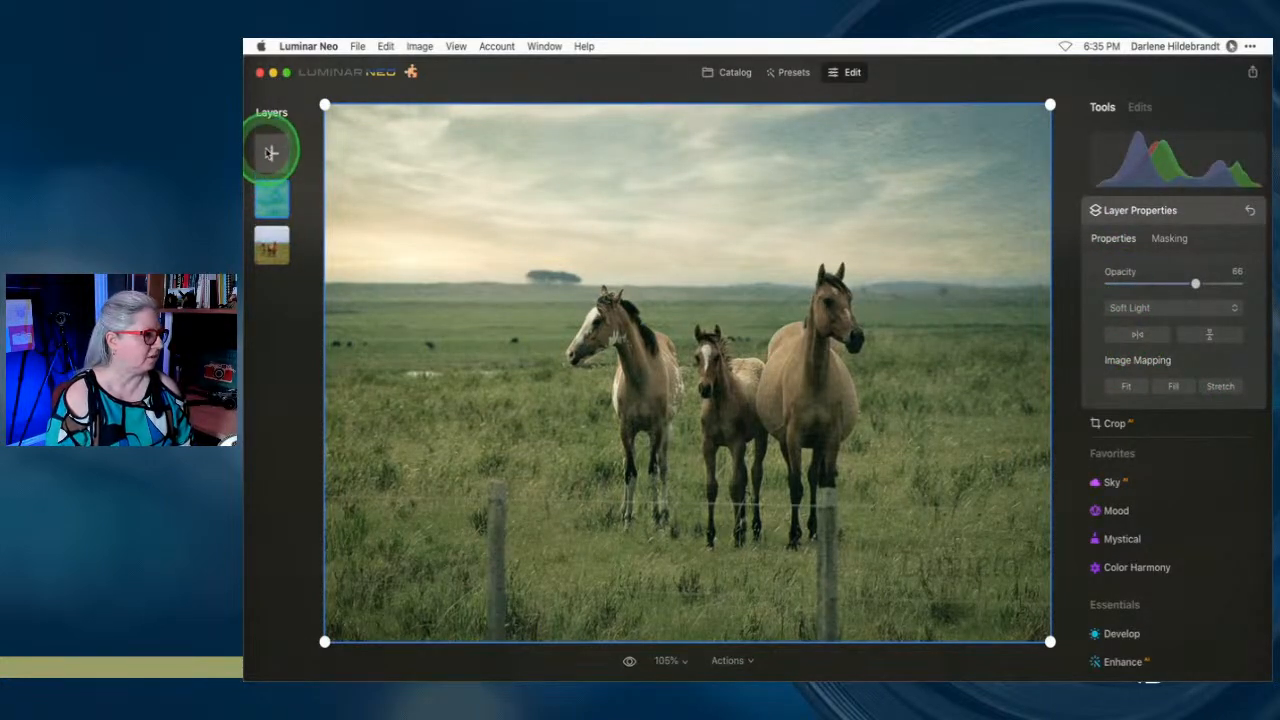
Remove the teal texture layer and add the weathered blue-grey texture from My Images as a new layer instead
right_click(271, 198)
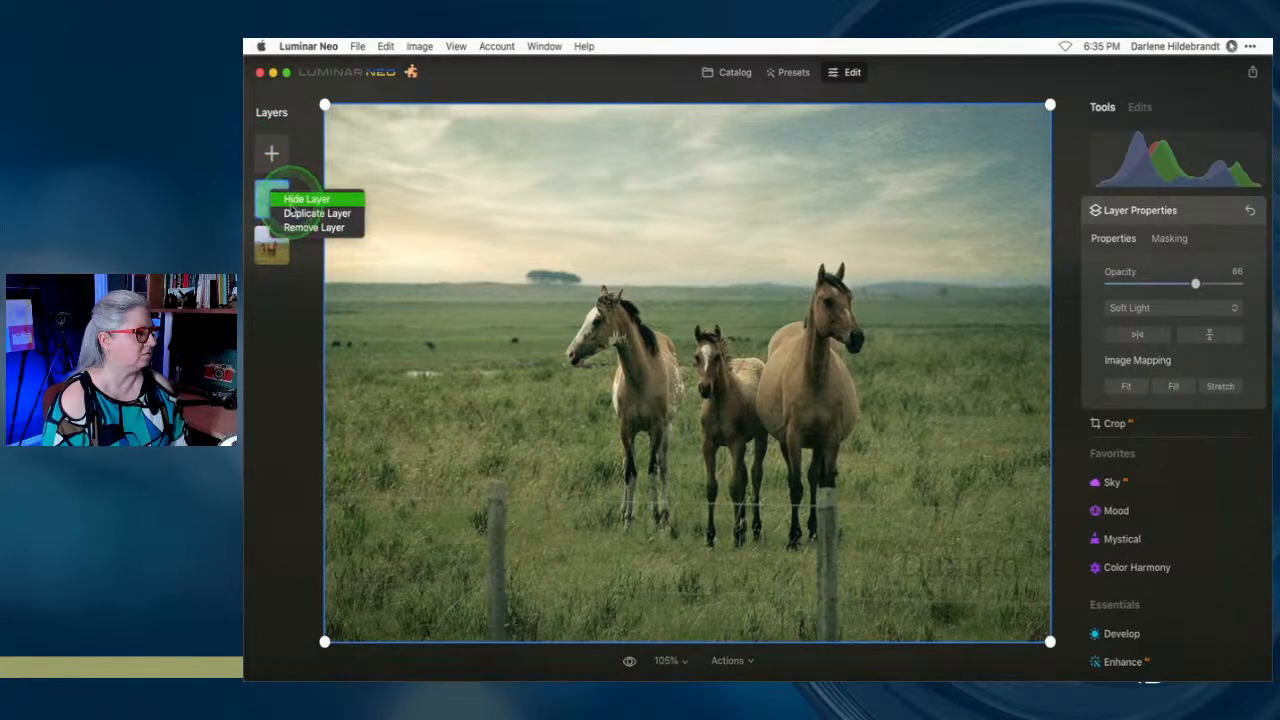
click(313, 227)
click(271, 153)
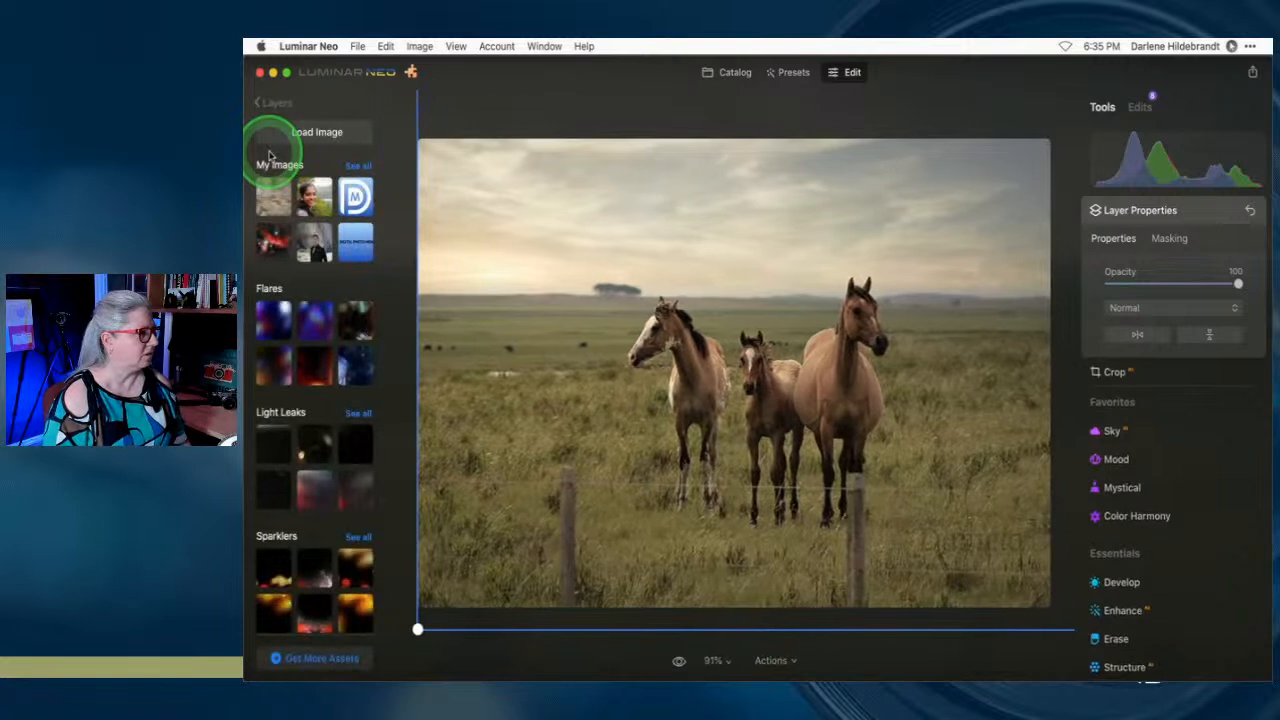
click(356, 166)
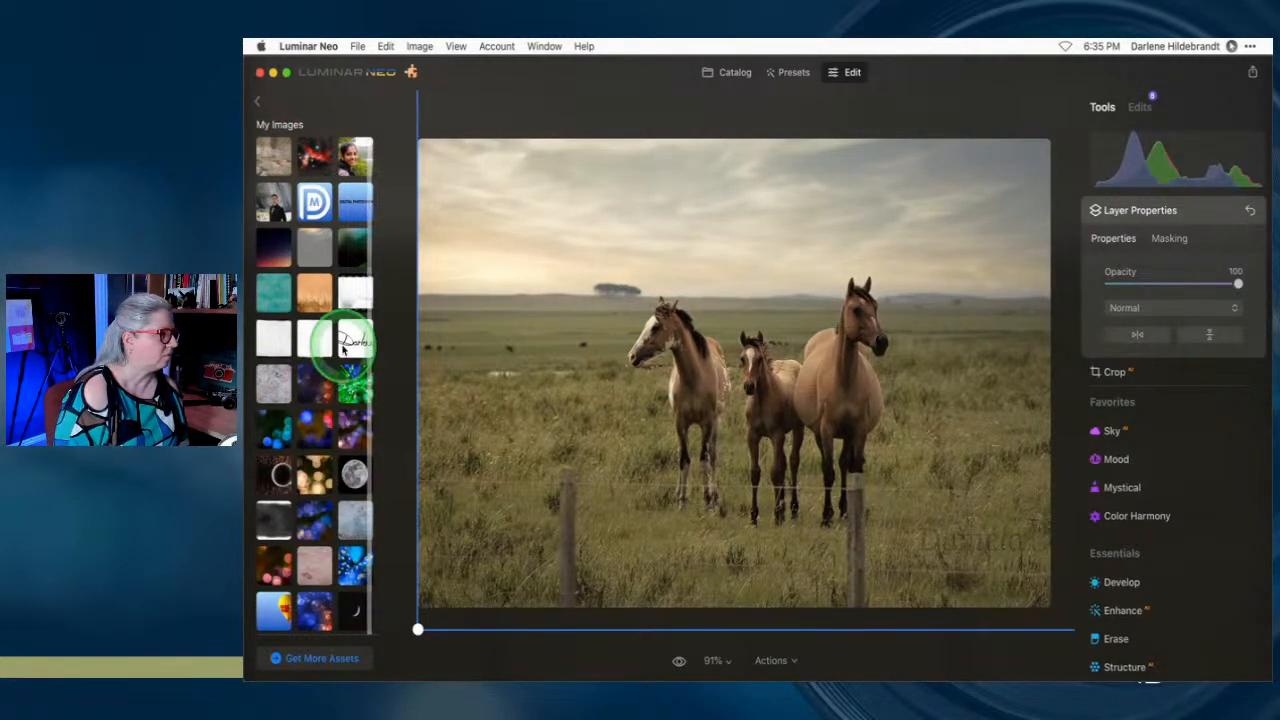
scroll(330, 340, down, 3)
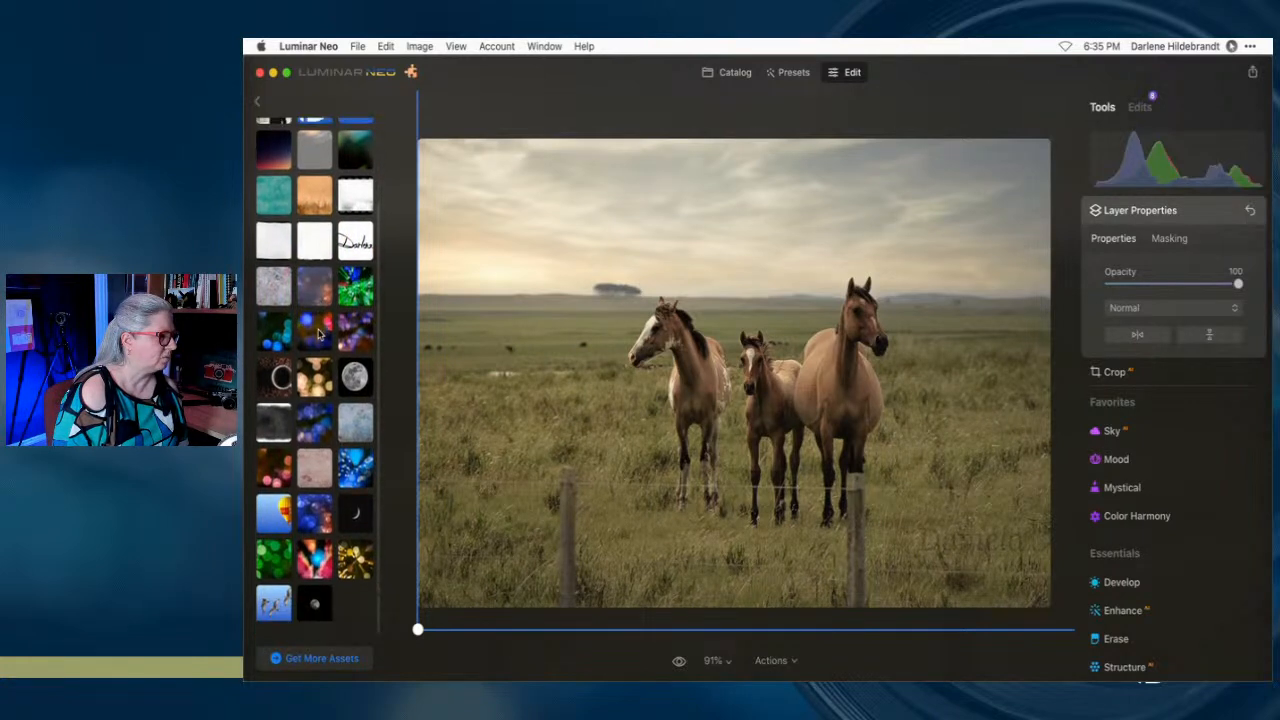
click(309, 469)
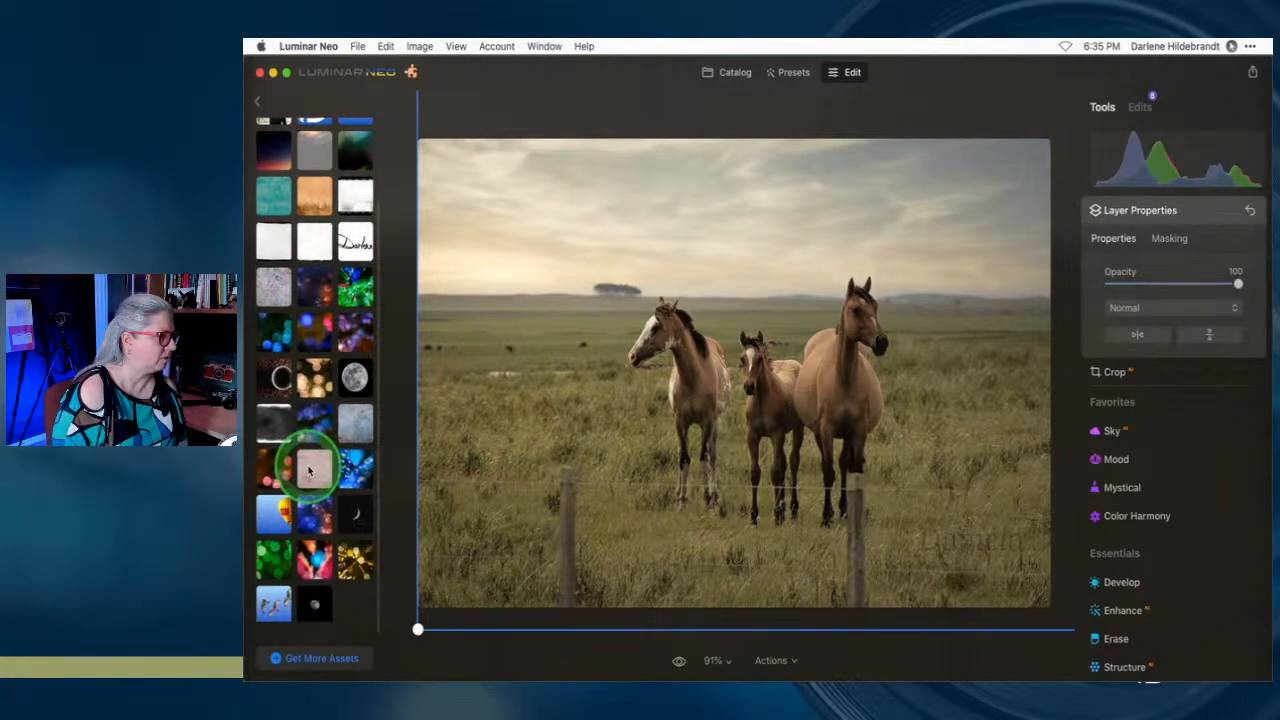
click(747, 319)
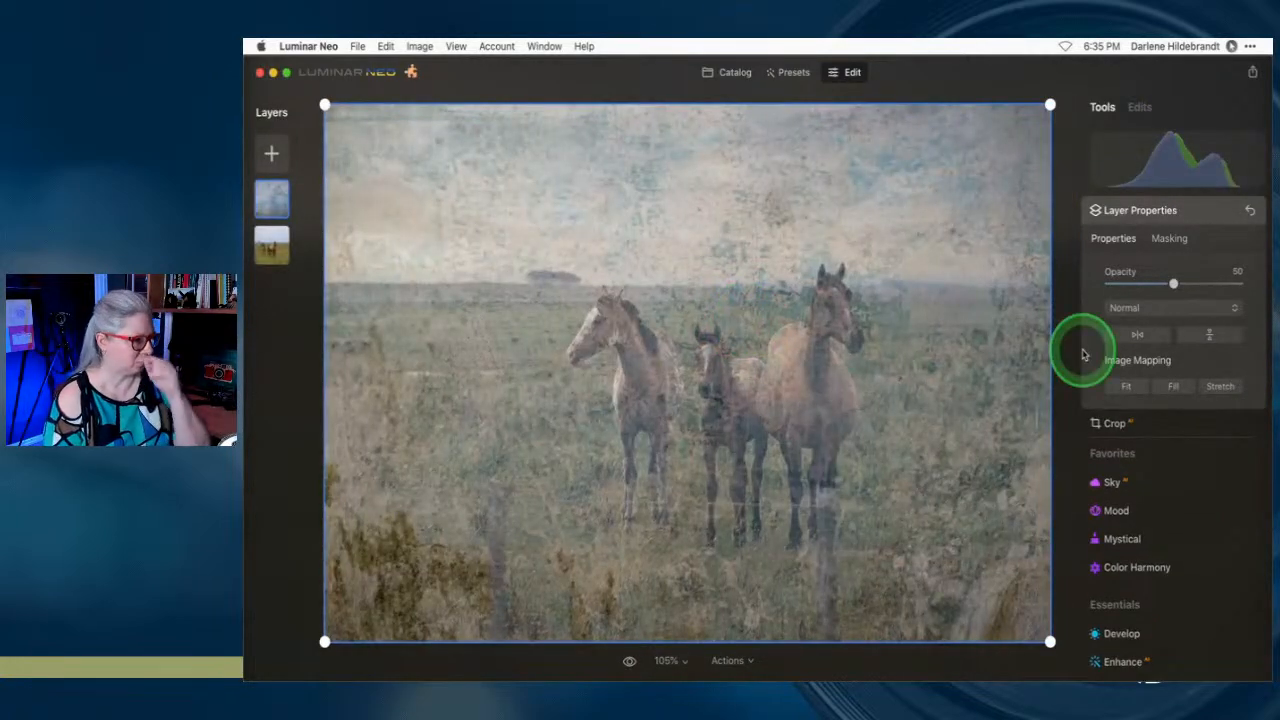
Set the blue-grey texture layer's blend mode to Soft Light and its Opacity to 100
click(1150, 308)
click(1139, 432)
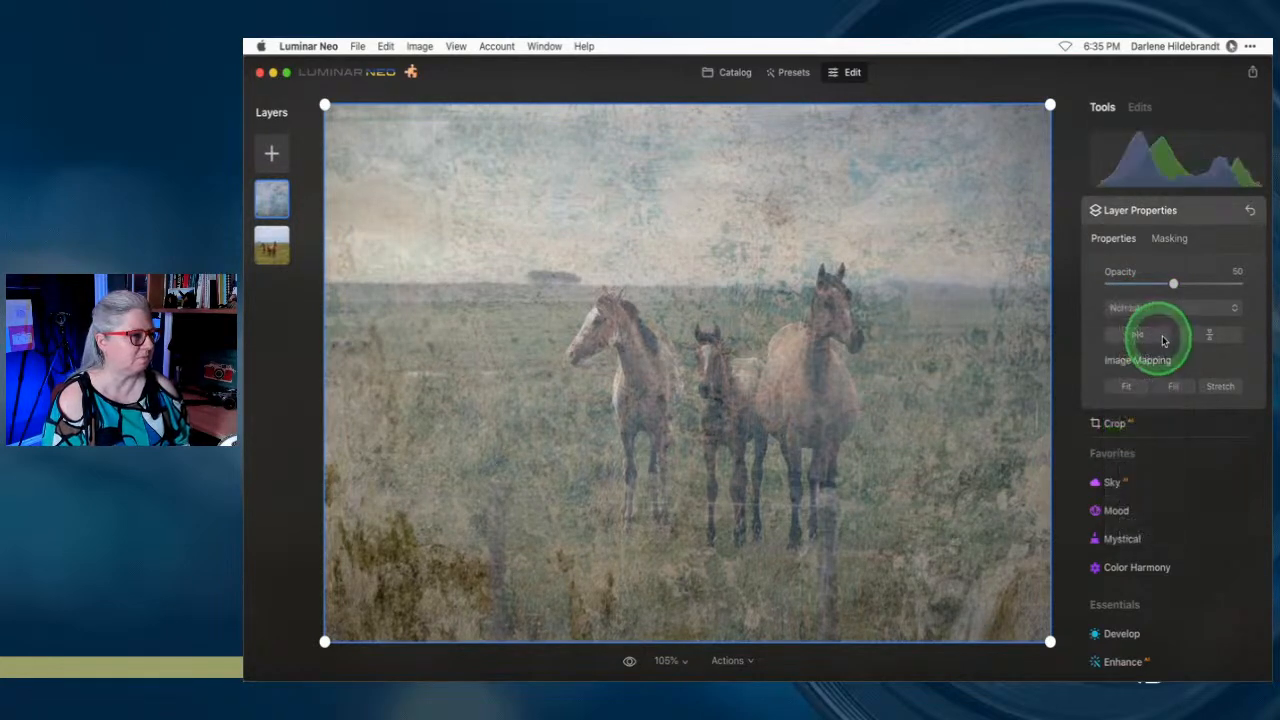
drag(1176, 291, 1262, 285)
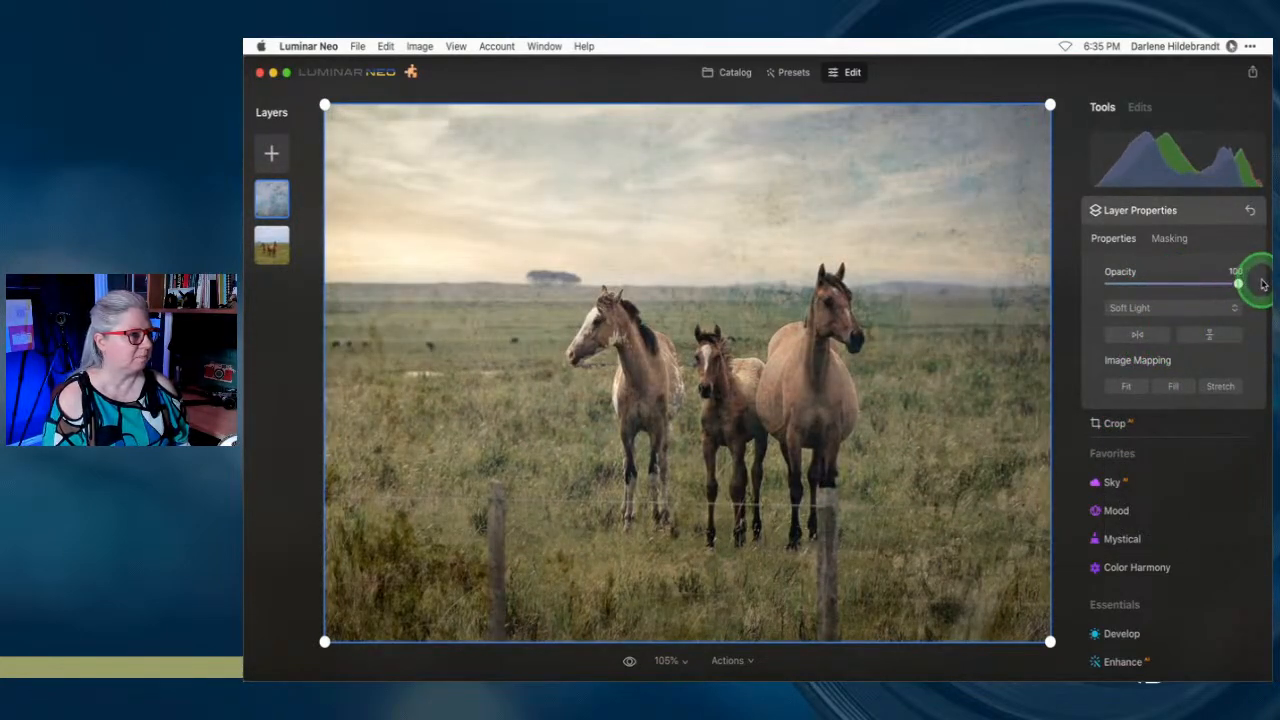
Try different horizontal and vertical flips of the blue-grey texture layer over the horse photo
click(1136, 334)
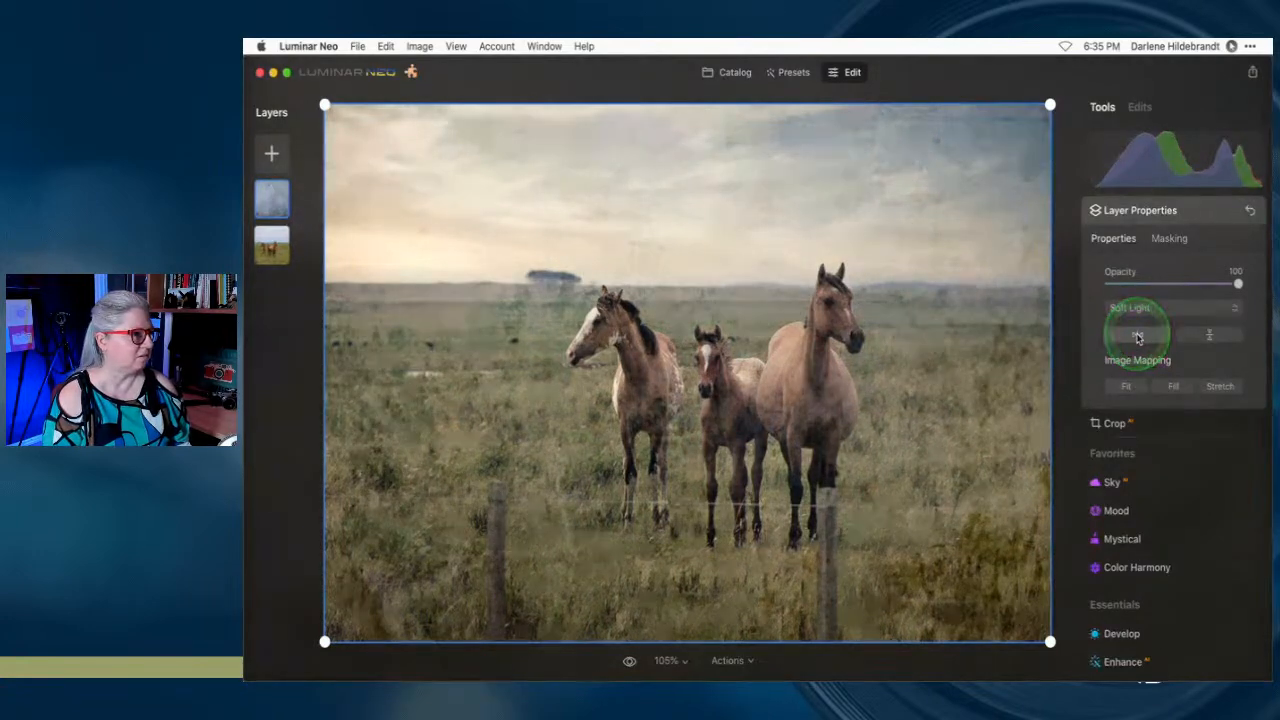
click(1200, 337)
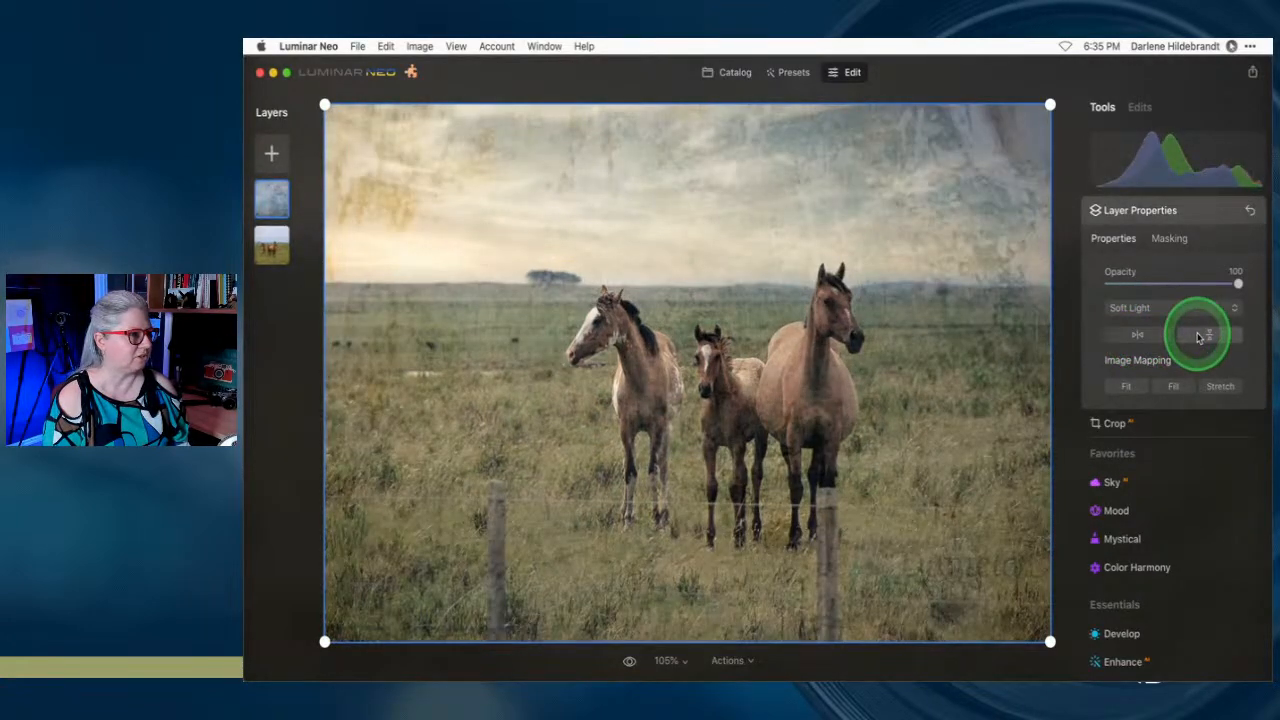
click(1140, 334)
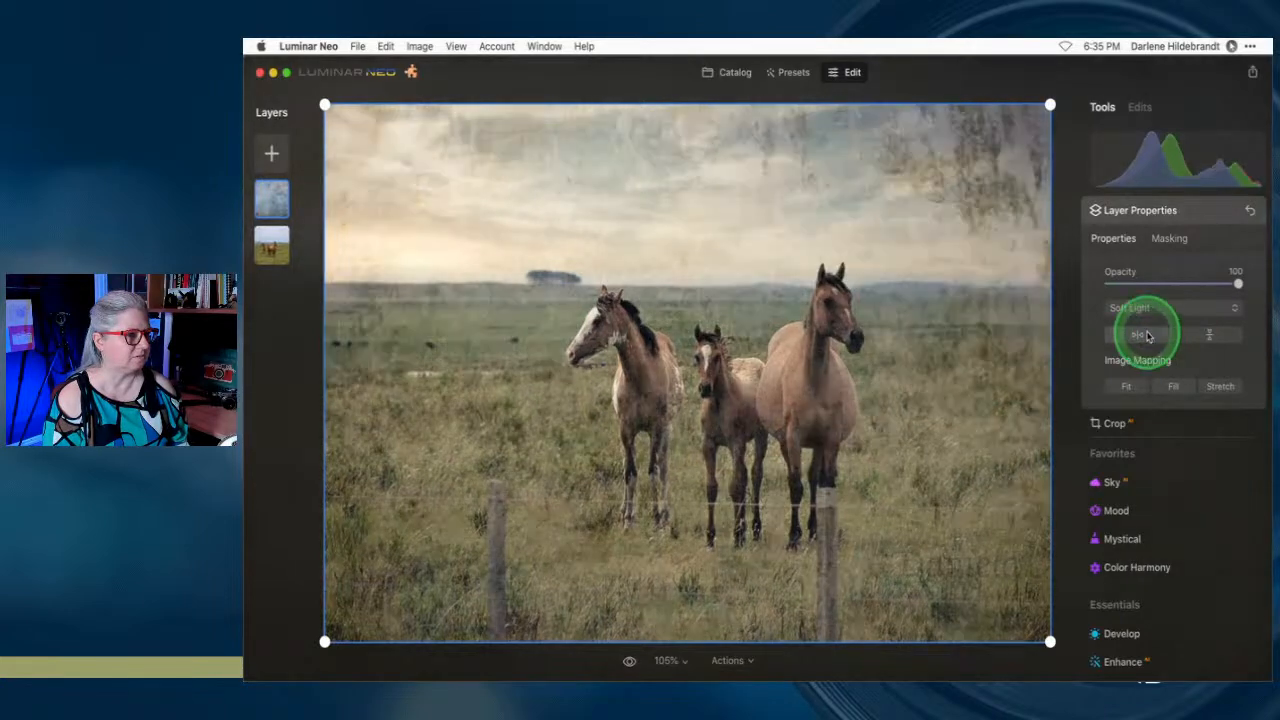
click(1206, 334)
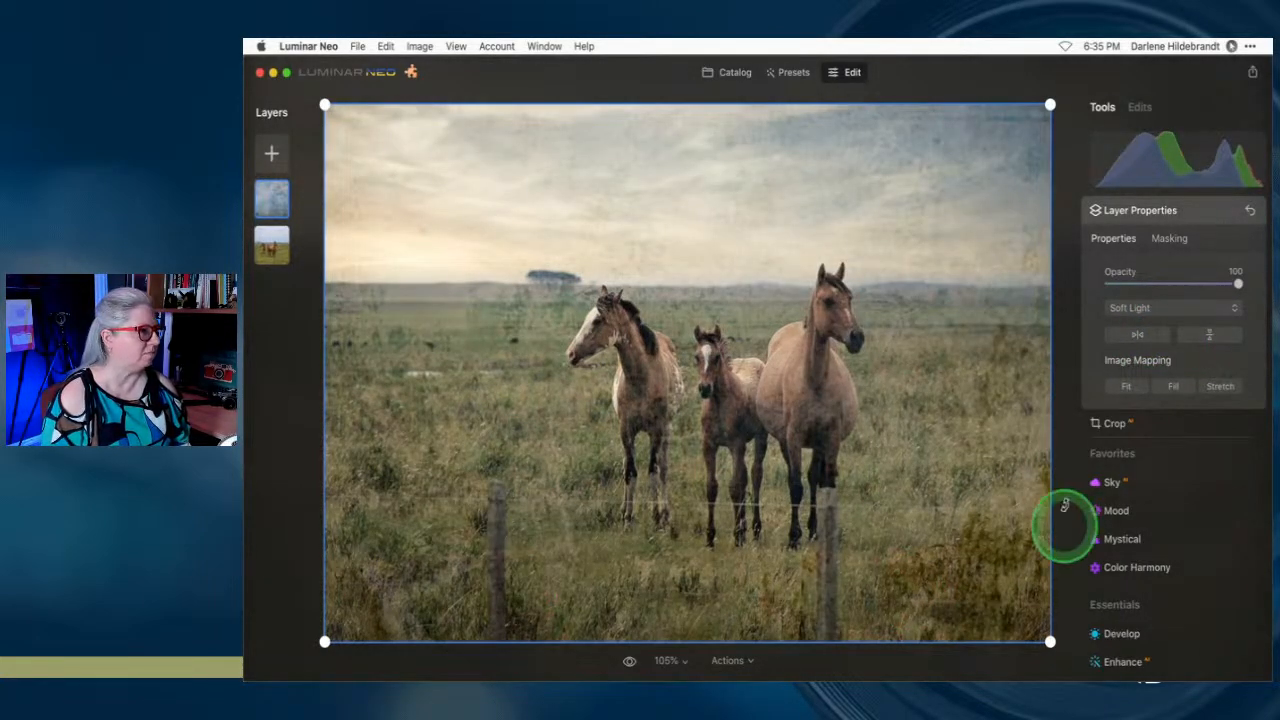
click(1138, 340)
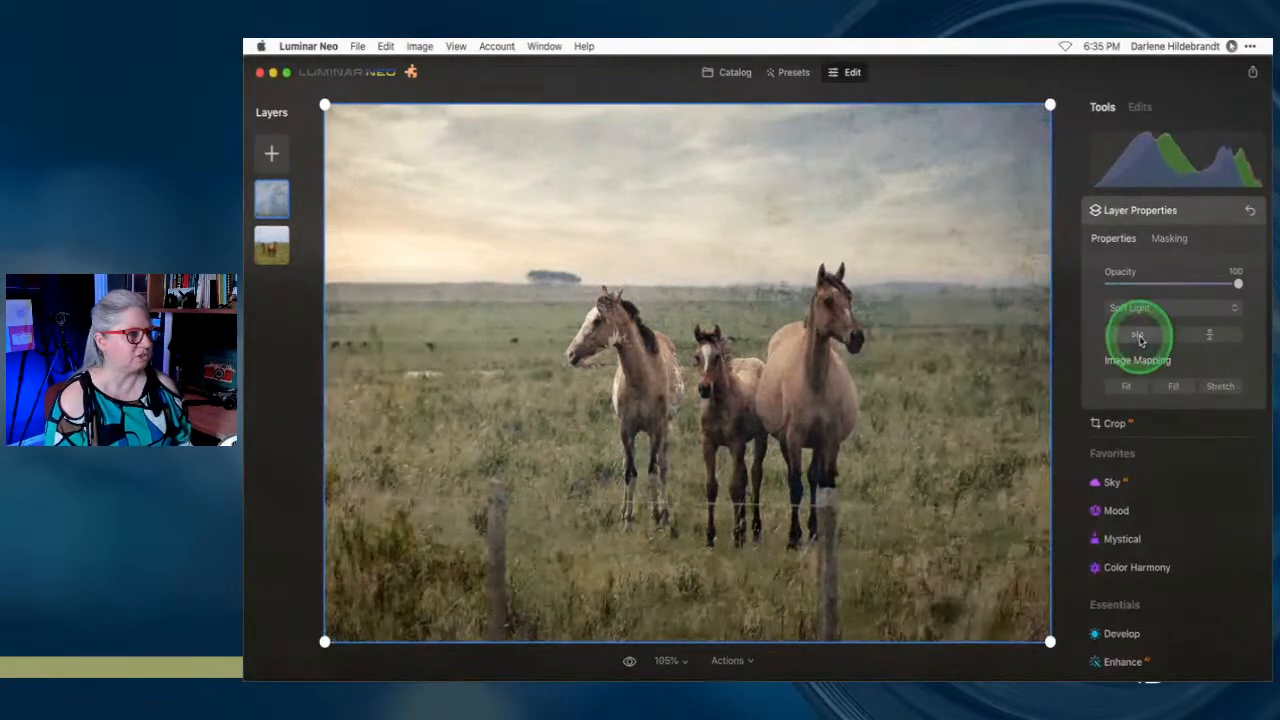
Flip the blue-grey texture layer horizontally and try blending it with Hard Light at 84 Opacity
click(1138, 340)
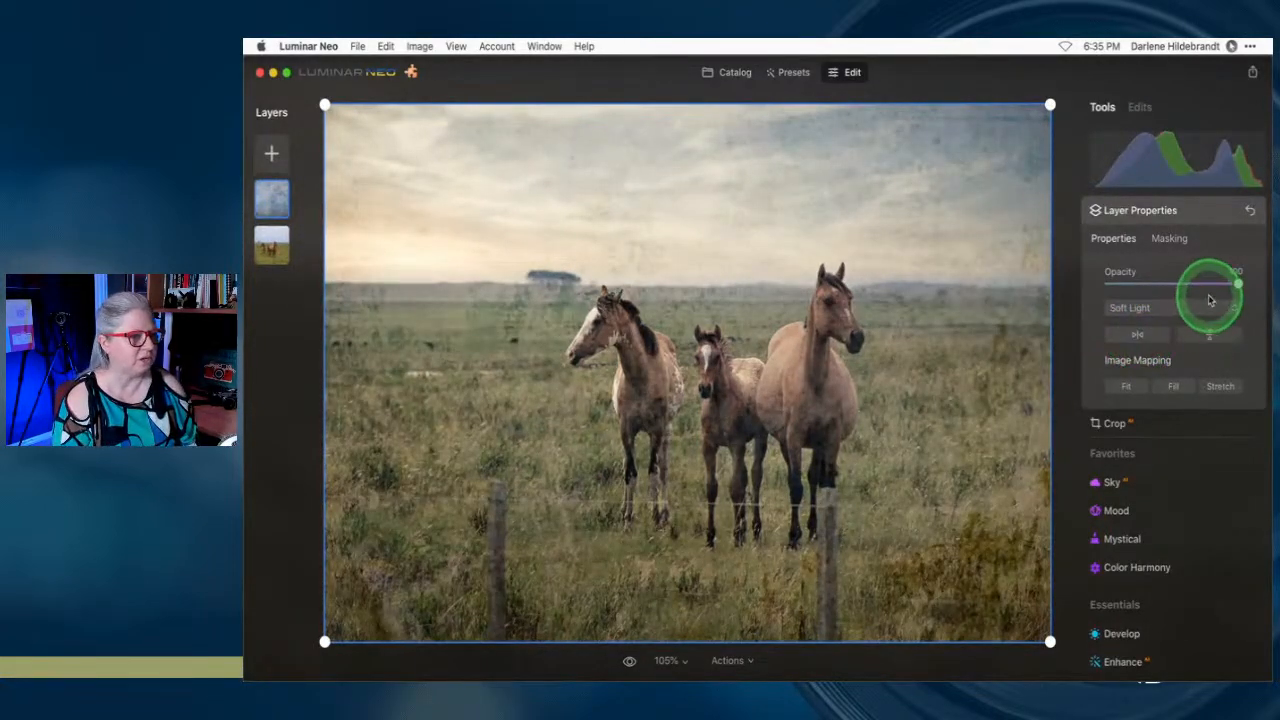
click(1145, 308)
click(1150, 322)
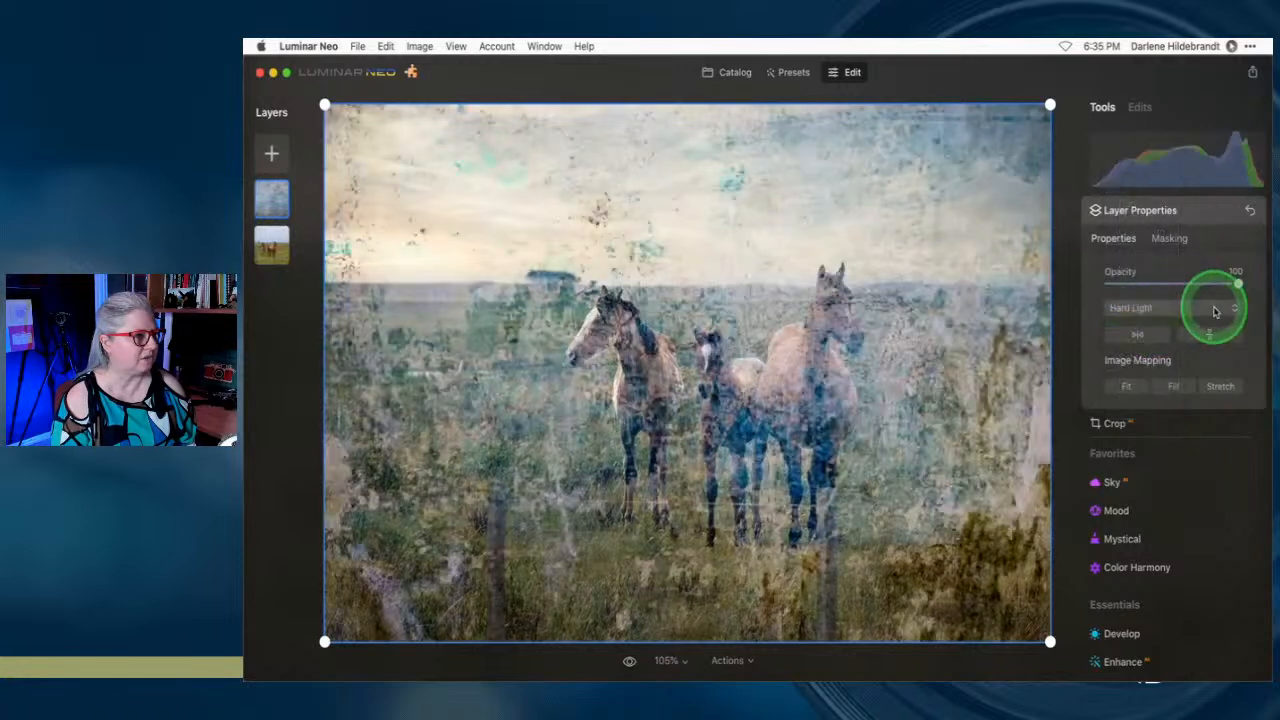
mouse_move(1234, 286)
mouse_down()
mouse_move(1108, 285)
mouse_move(1218, 284)
mouse_up()
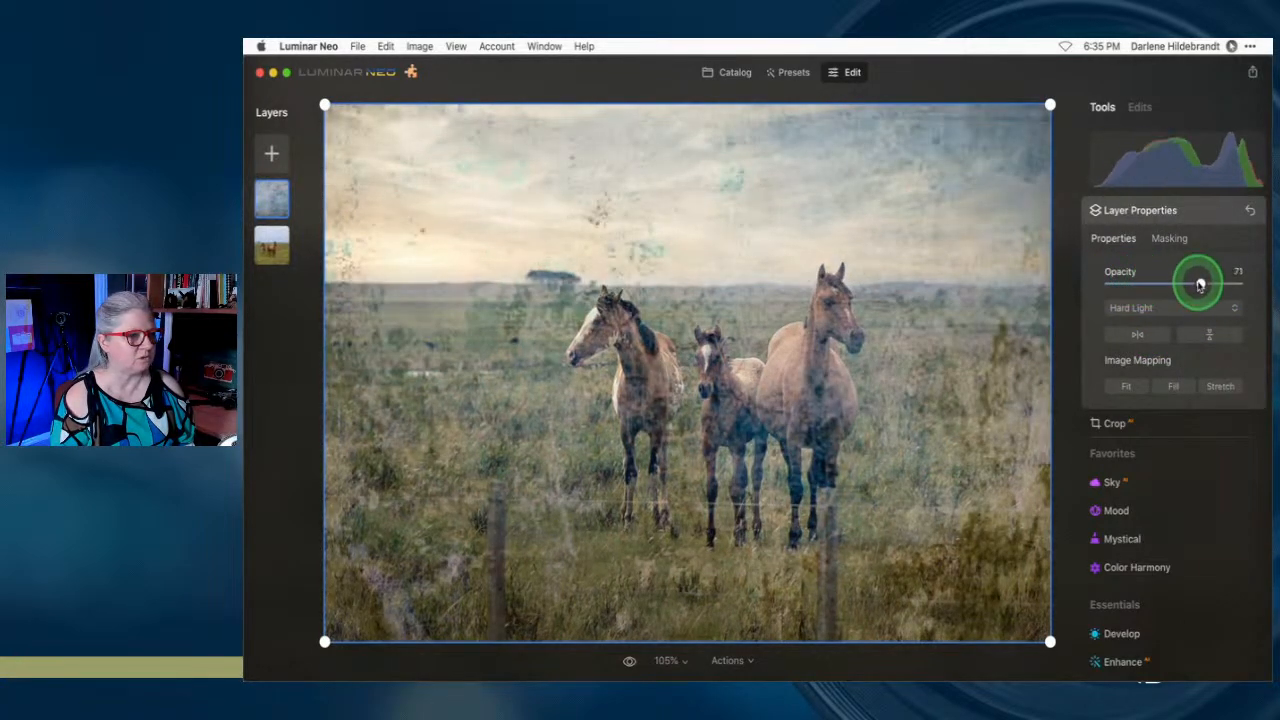
Change the texture layer's blend mode to Overlay and set its Opacity to 74
click(1170, 307)
click(1135, 278)
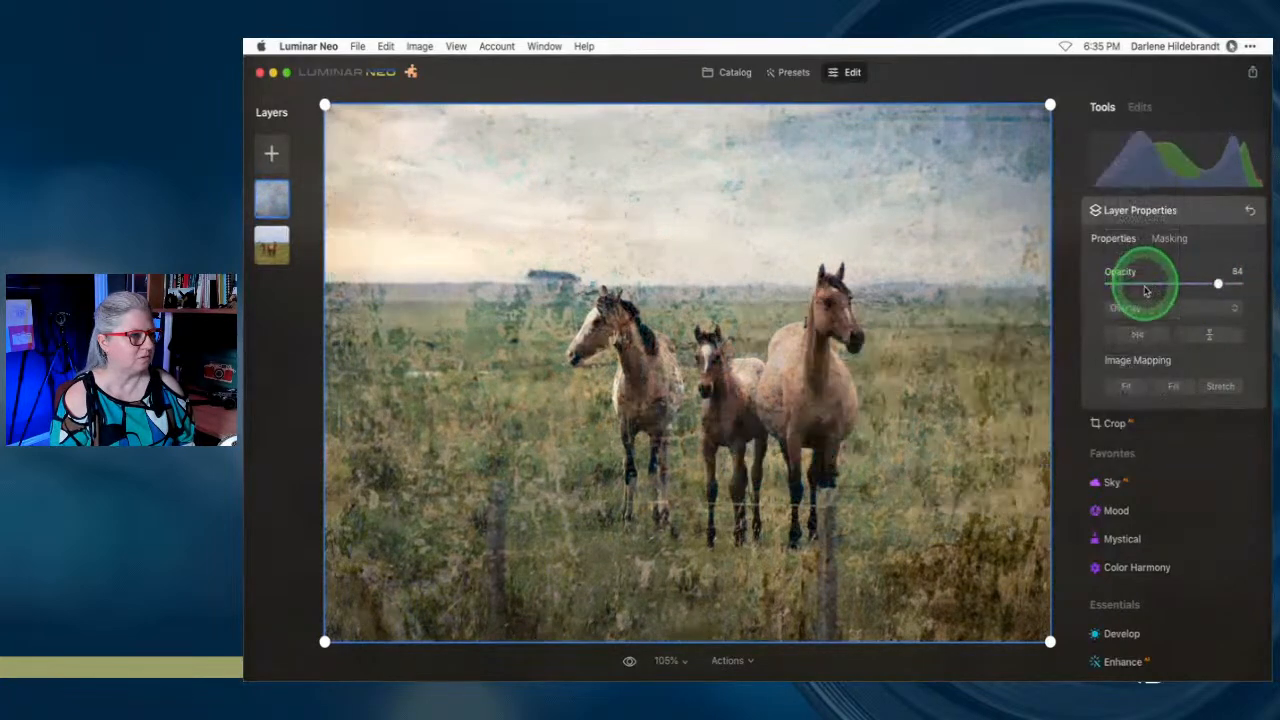
drag(1219, 287, 1166, 286)
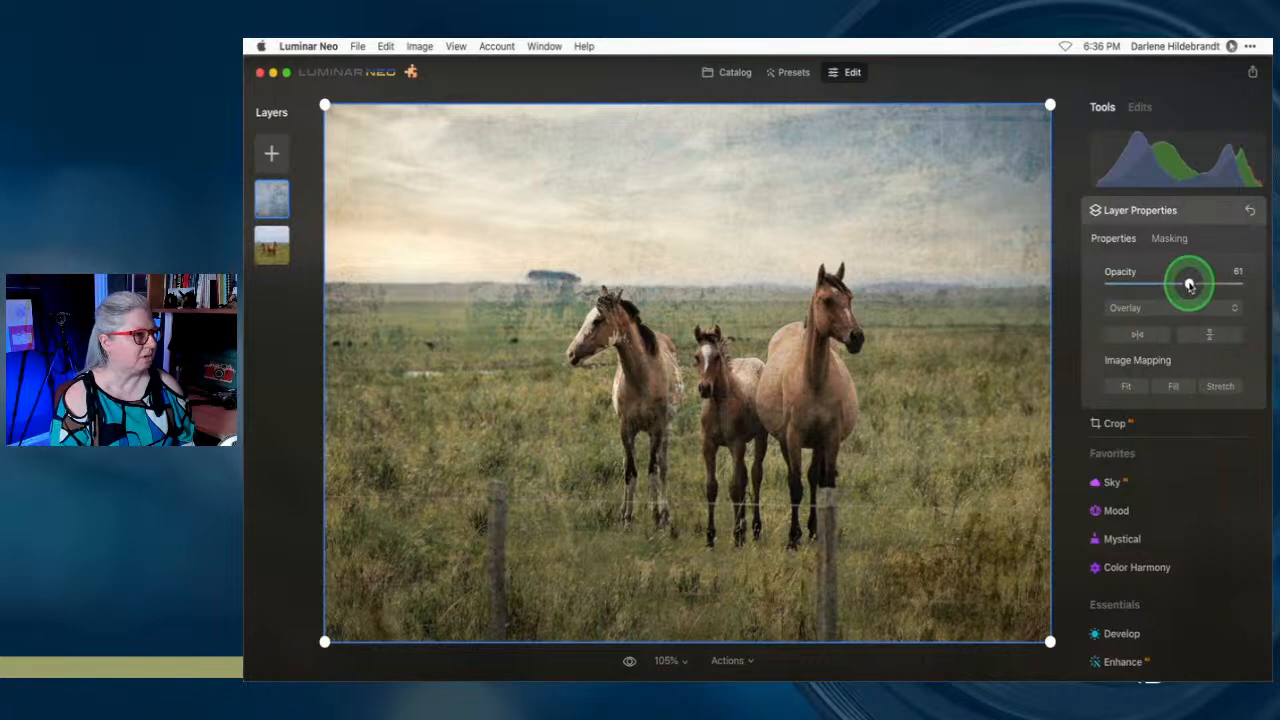
mouse_move(1200, 287)
mouse_down()
mouse_move(1247, 289)
mouse_move(1094, 286)
mouse_move(1222, 289)
mouse_move(1197, 286)
mouse_move(1210, 290)
mouse_up()
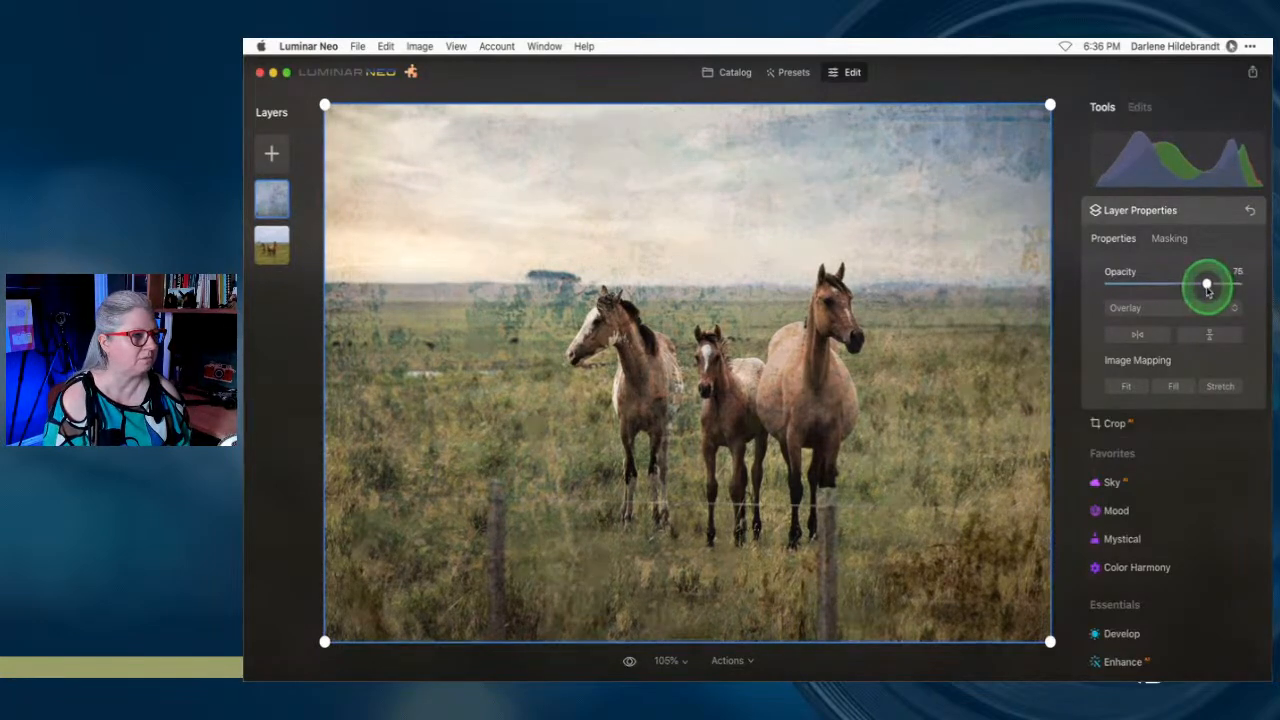
click(1189, 210)
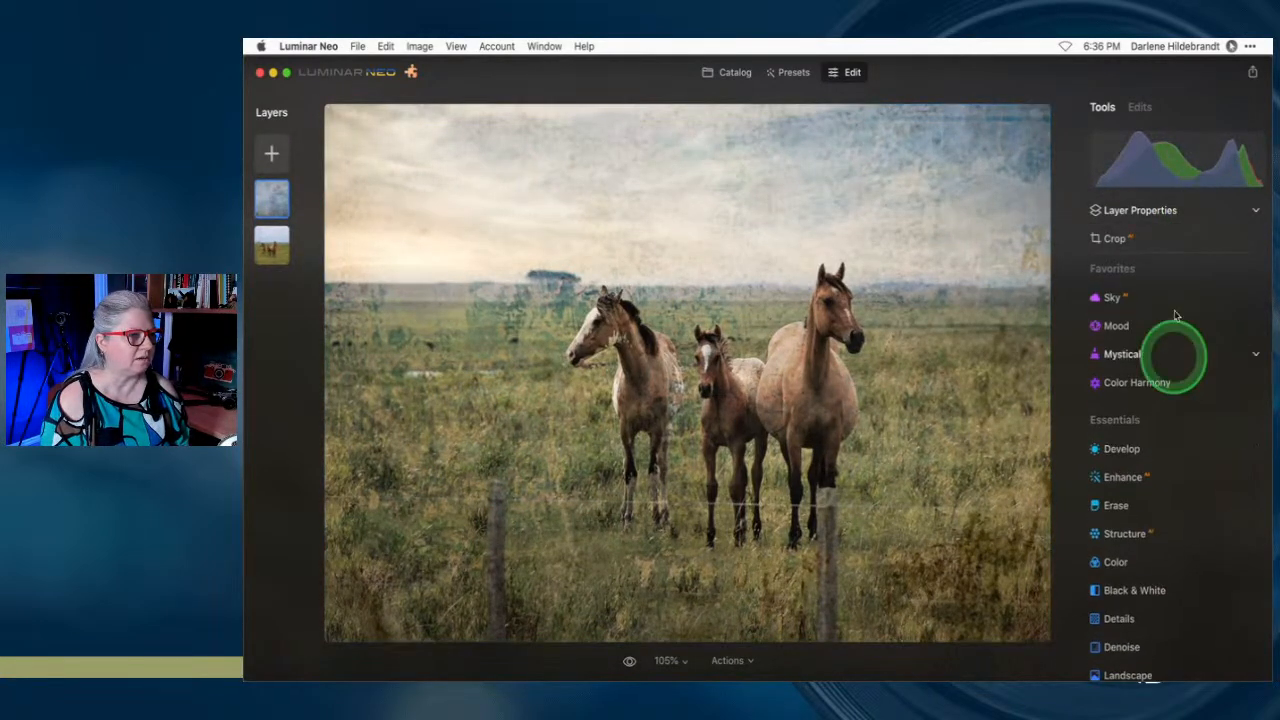
Convert the texture layer to black and white
scroll(1203, 348, down, 2)
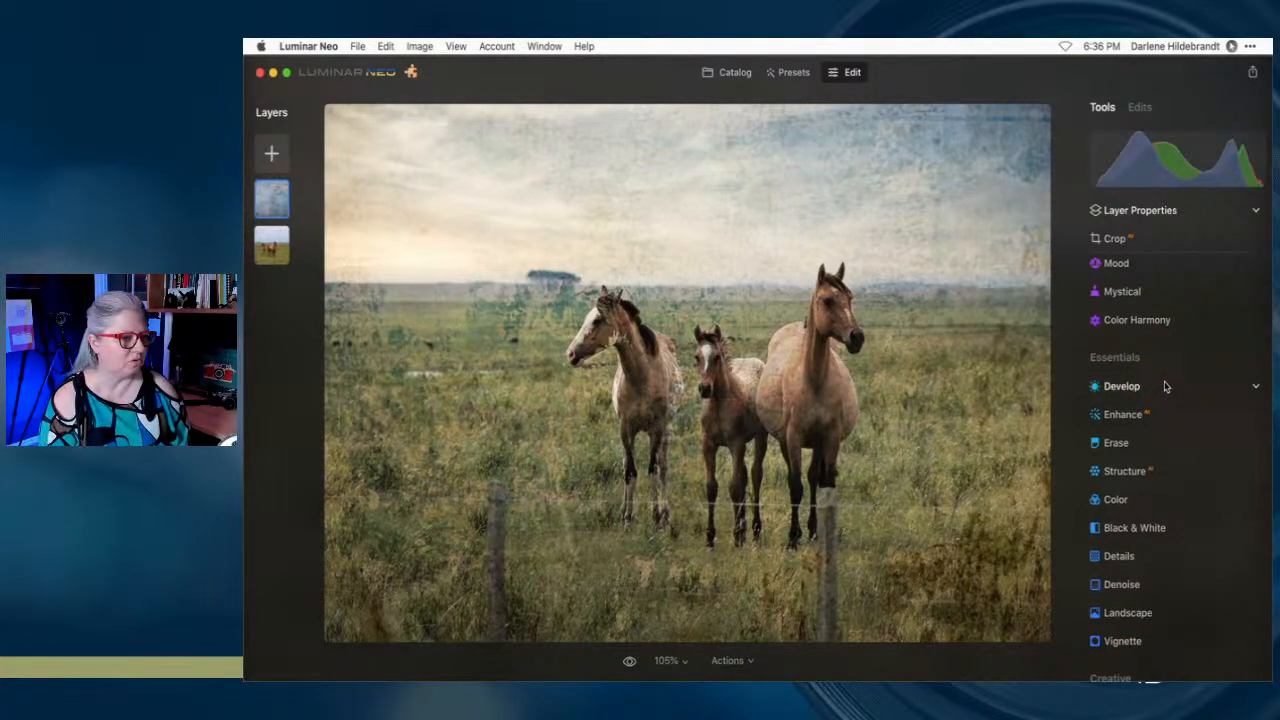
click(1140, 528)
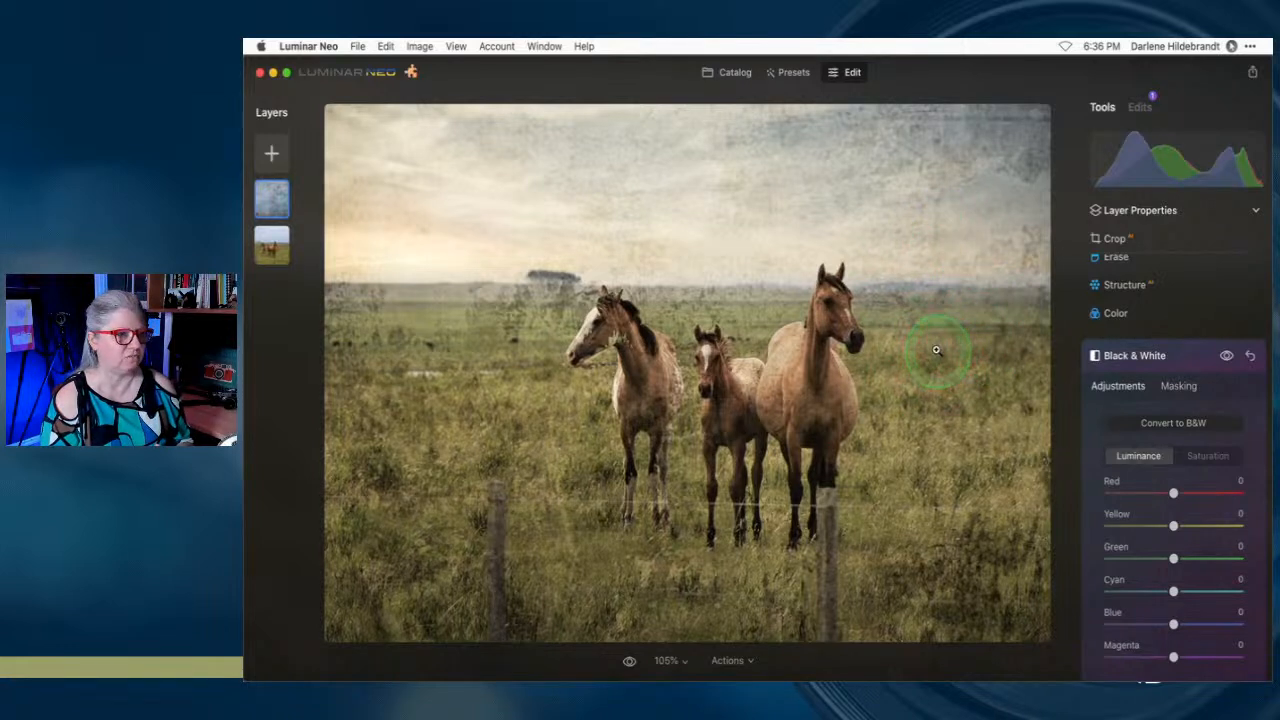
click(1180, 357)
Apply the Wooden LUT to the texture layer with the Mood tool and set its Amount to 19
scroll(1188, 450, up, 5)
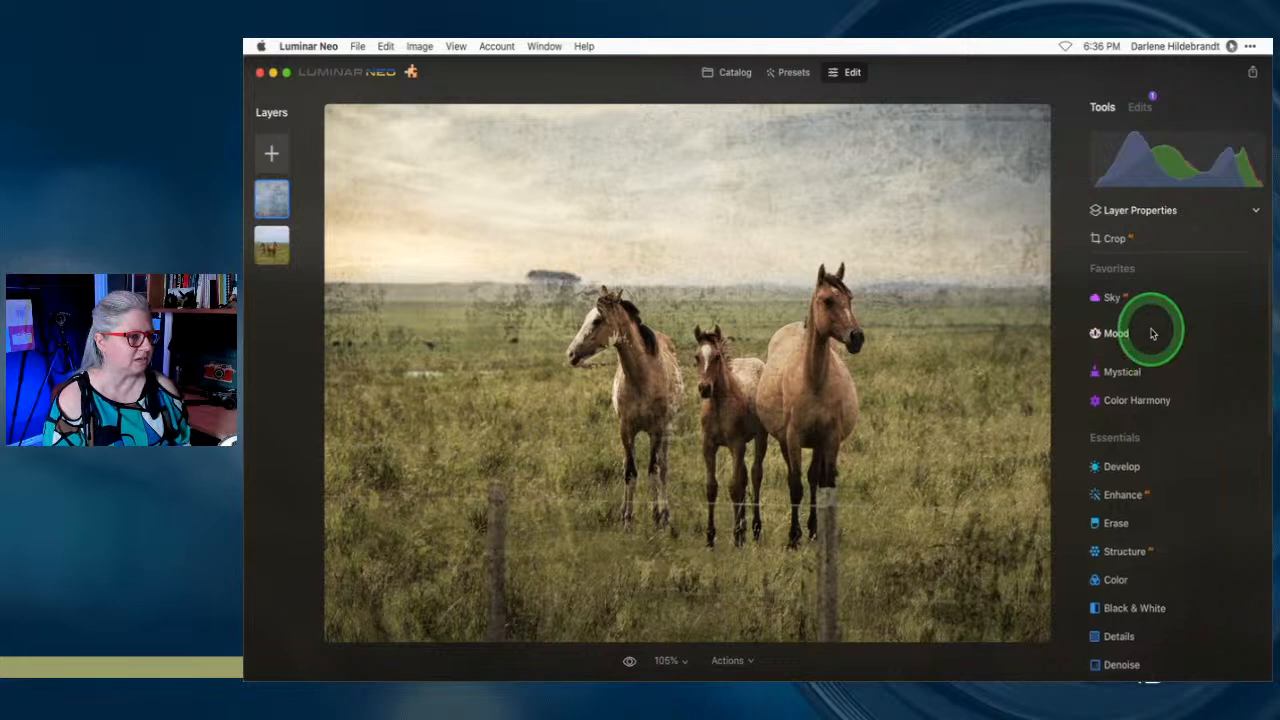
click(1150, 331)
click(1156, 407)
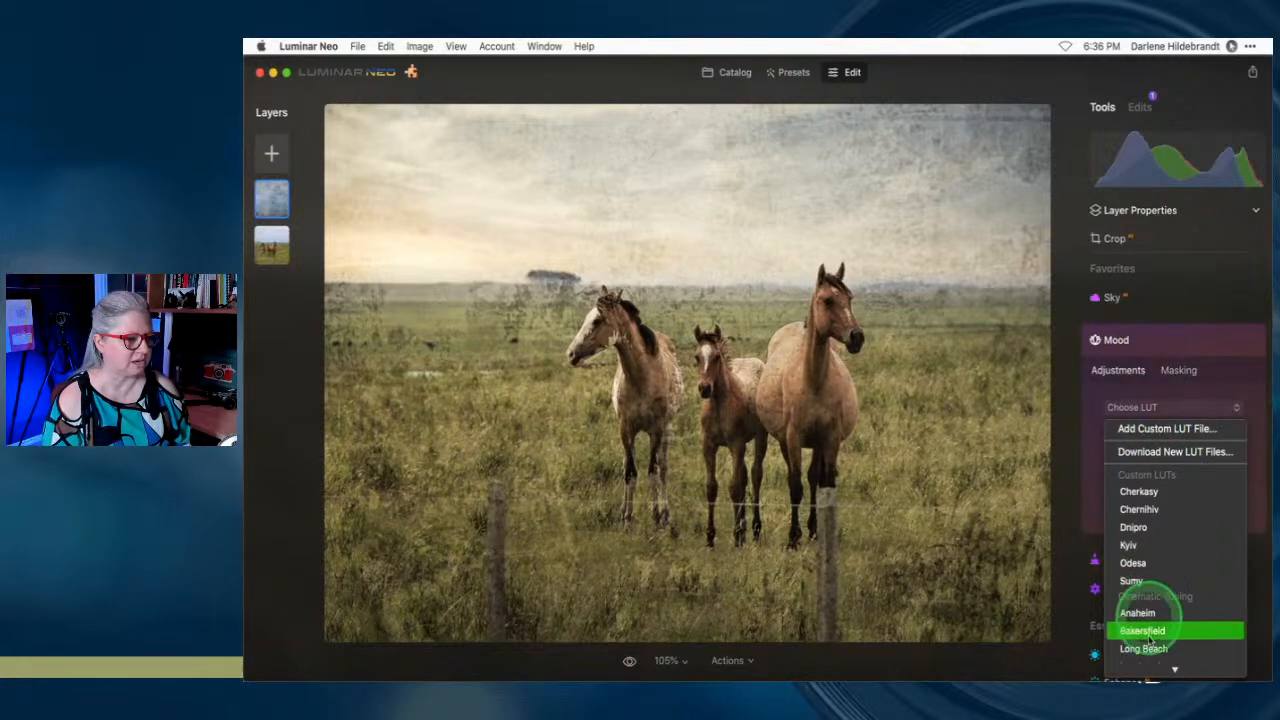
mouse_move(1158, 671)
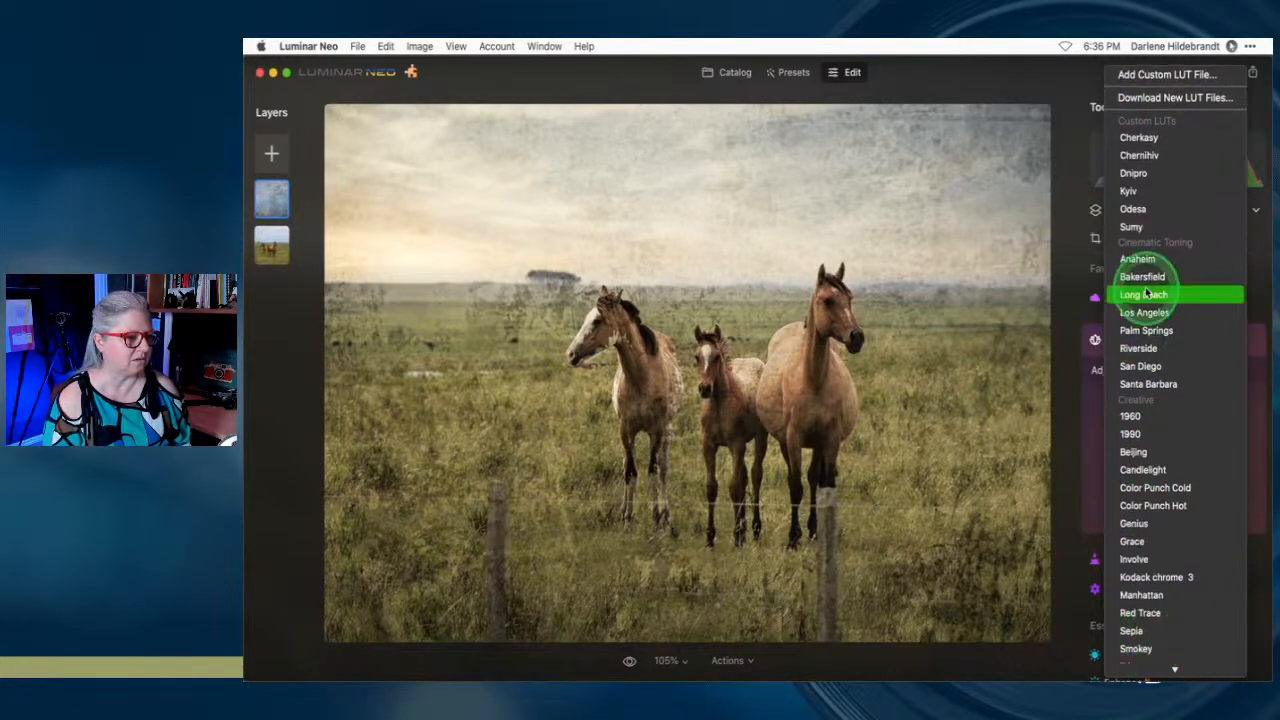
scroll(1162, 375, down, 3)
scroll(1172, 388, down, 1)
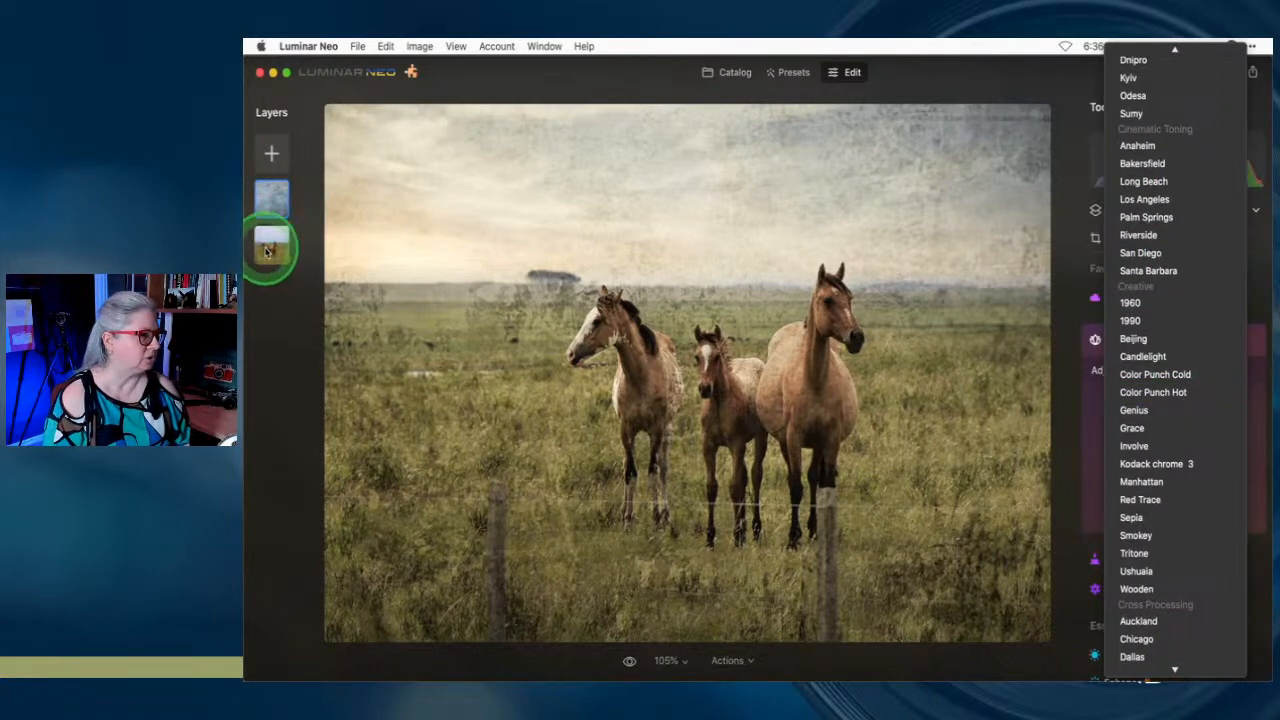
click(1136, 589)
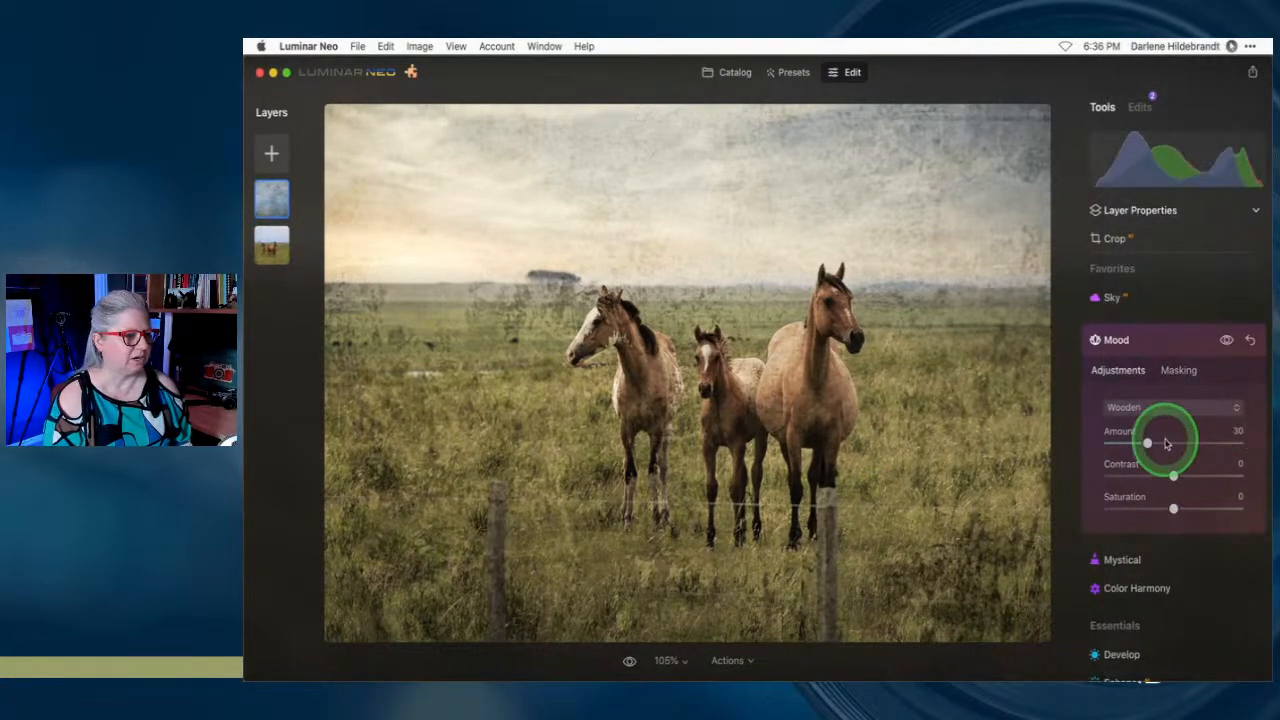
mouse_move(1149, 444)
mouse_down()
mouse_move(1234, 444)
mouse_move(1083, 448)
mouse_move(1157, 448)
mouse_move(1118, 452)
mouse_move(1137, 455)
mouse_up()
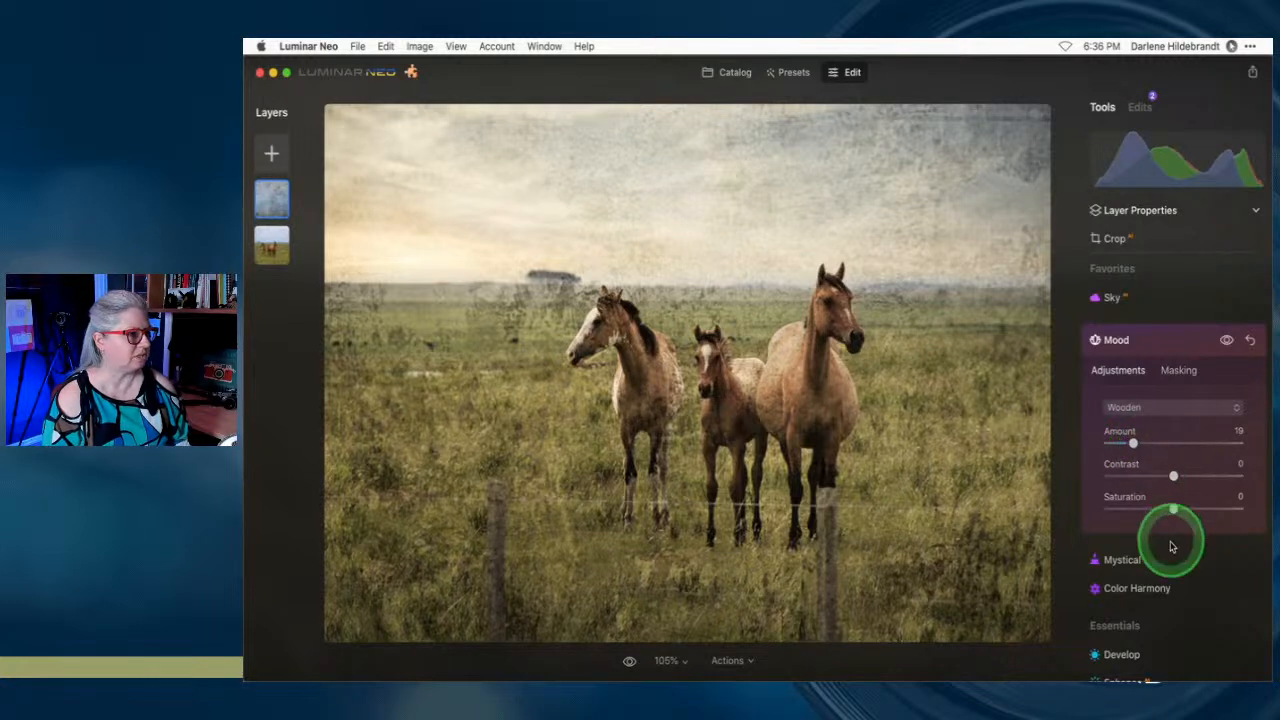
Set the texture layer's Opacity to 70 and erase the texture from the horses with the mask brush at 64 Strength
click(1165, 213)
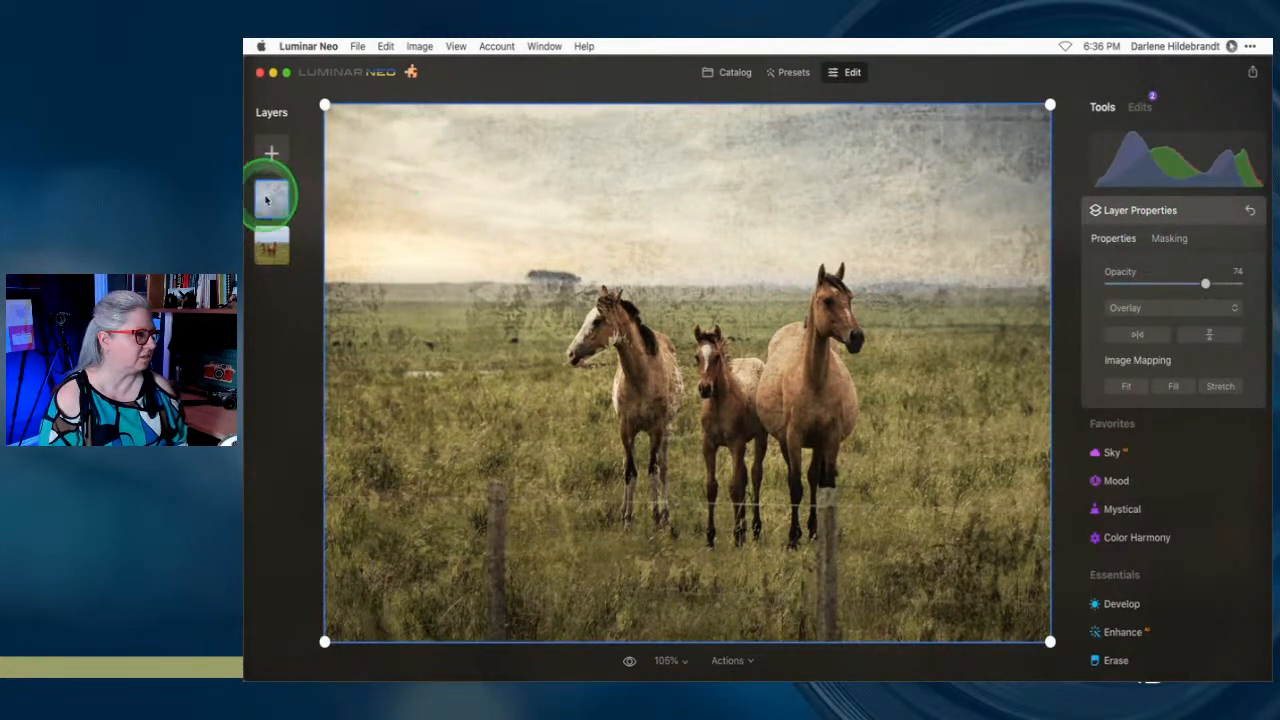
mouse_move(1180, 283)
mouse_down()
mouse_move(1206, 283)
mouse_move(1160, 284)
mouse_move(1200, 284)
mouse_up()
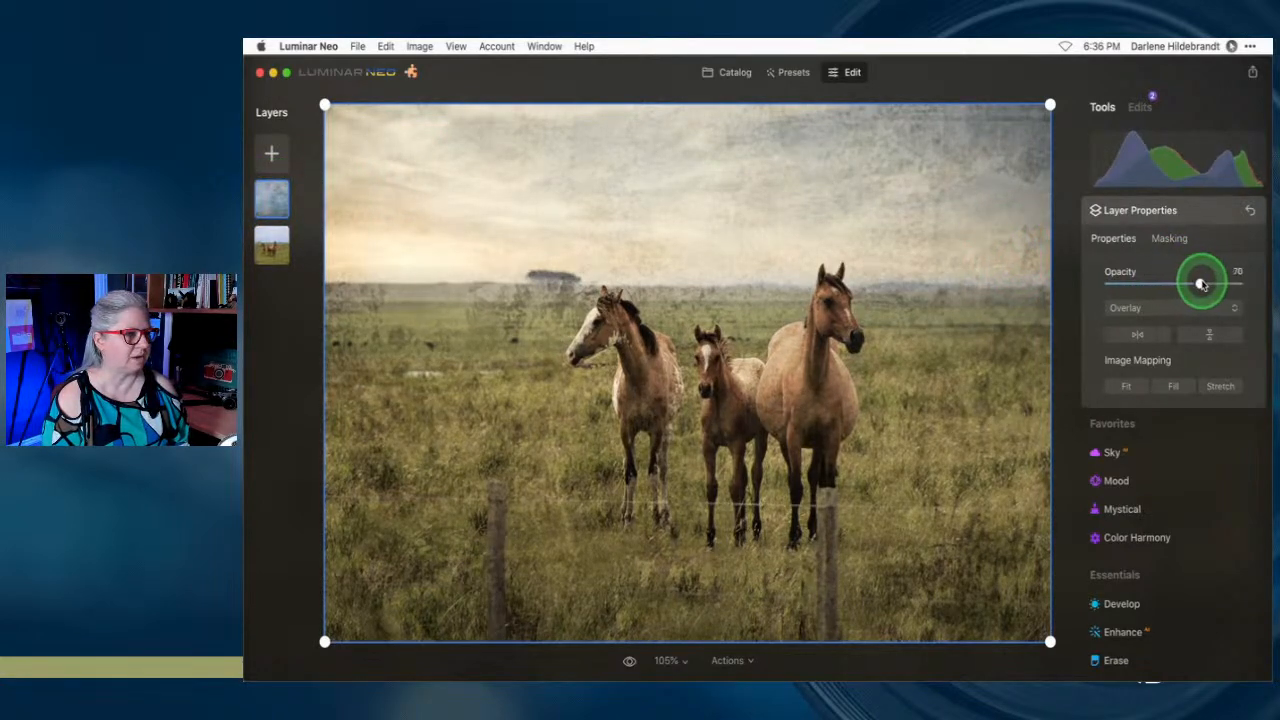
click(1171, 241)
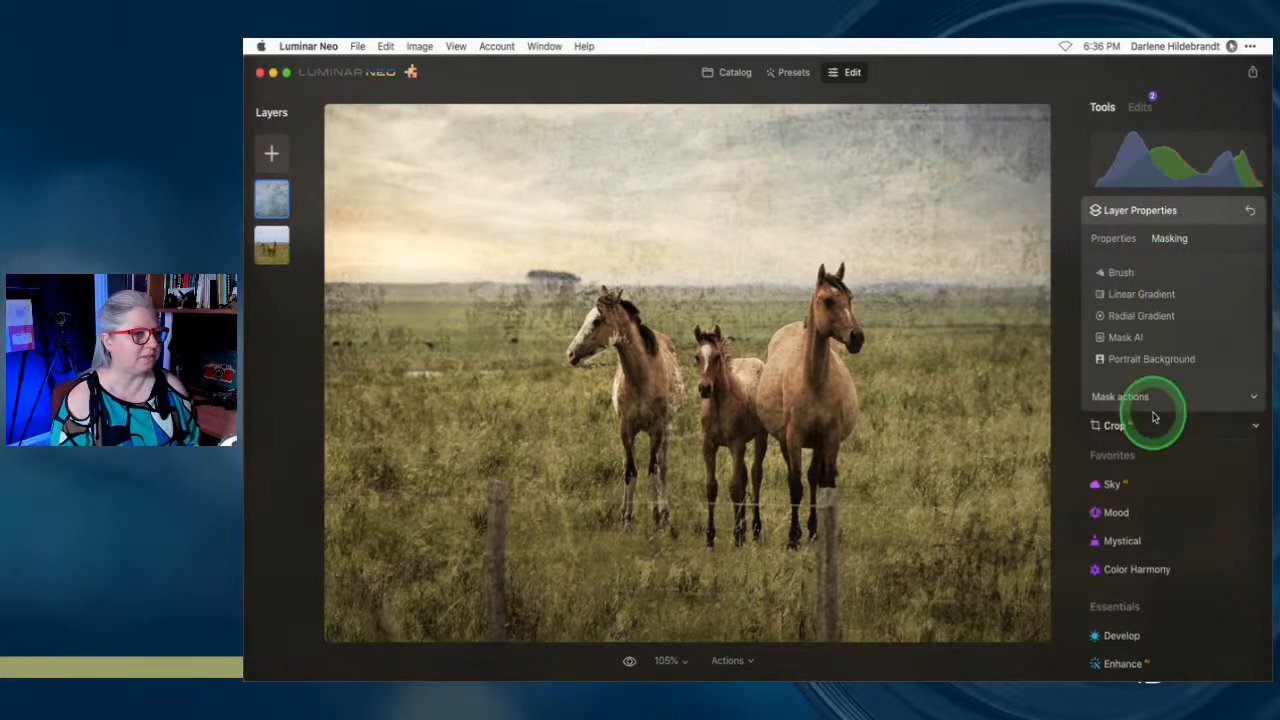
click(1125, 272)
click(1210, 299)
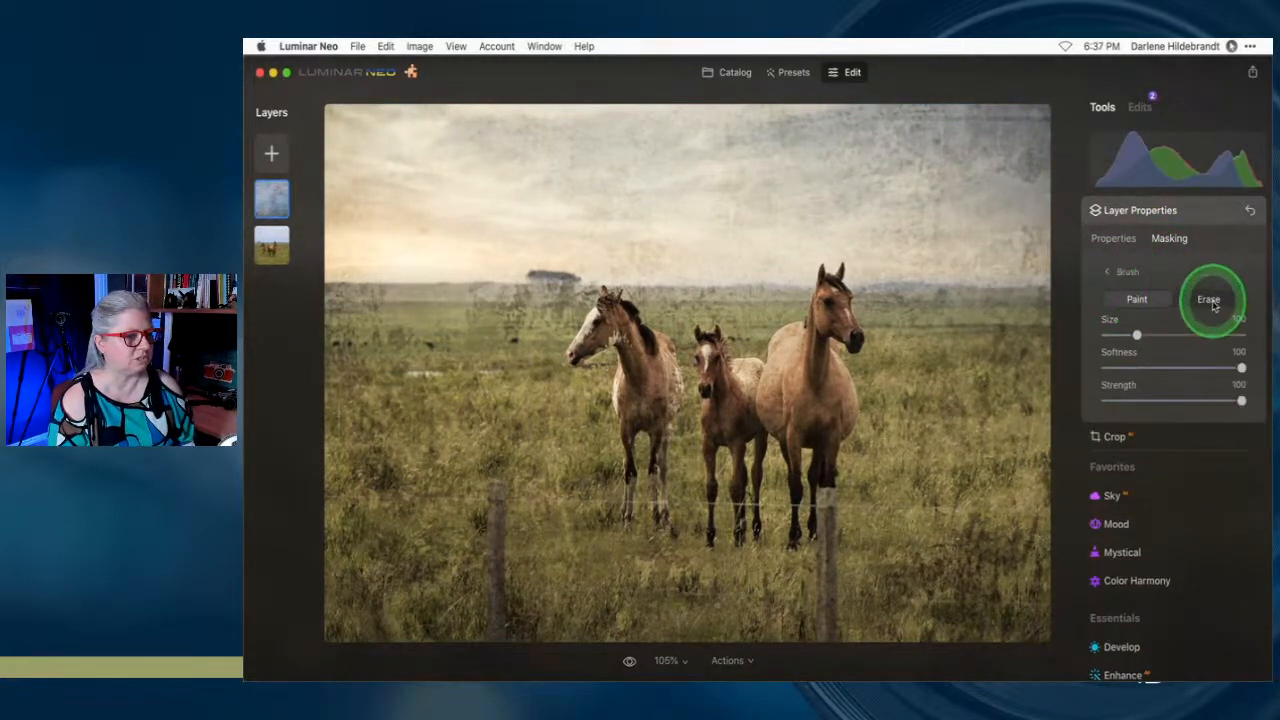
drag(1168, 398, 1193, 400)
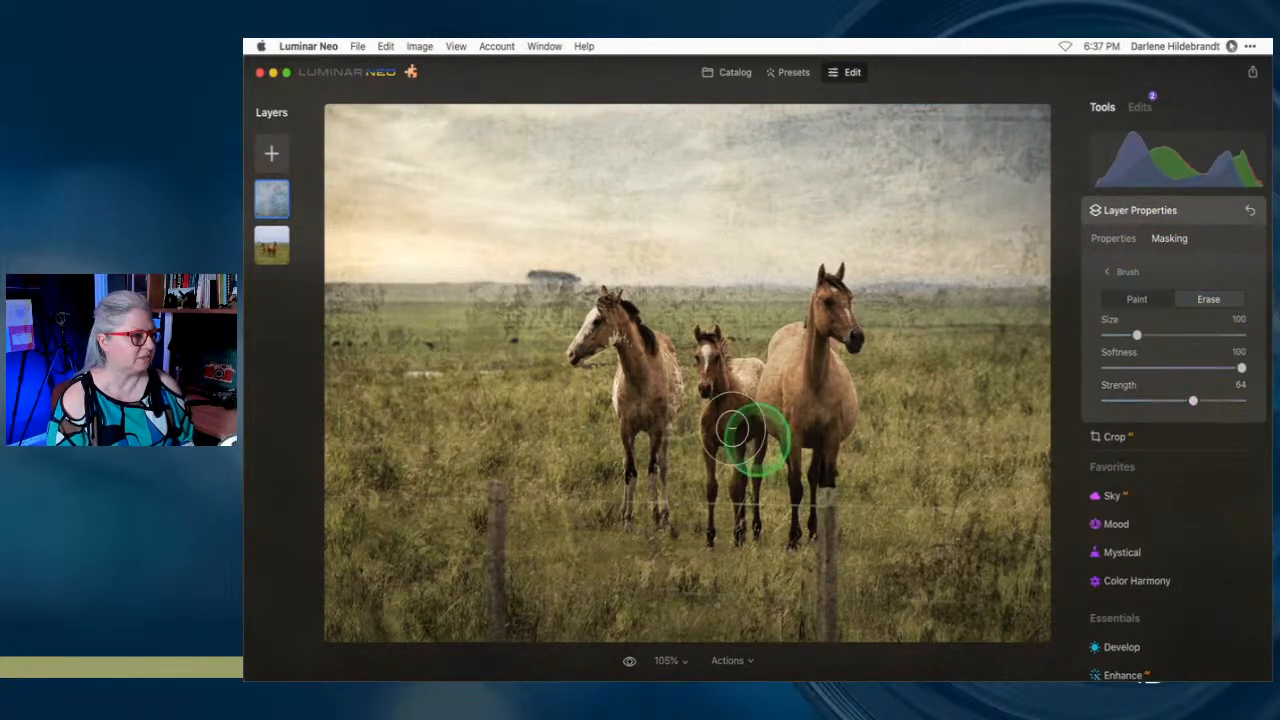
mouse_move(800, 380)
mouse_down()
mouse_move(779, 351)
mouse_move(803, 424)
mouse_move(823, 303)
mouse_move(846, 307)
mouse_move(820, 351)
mouse_move(819, 507)
mouse_move(800, 518)
mouse_move(797, 438)
mouse_move(740, 433)
mouse_move(692, 372)
mouse_move(720, 419)
mouse_move(722, 503)
mouse_move(644, 478)
mouse_move(664, 463)
mouse_move(668, 373)
mouse_move(636, 294)
mouse_move(598, 377)
mouse_move(717, 361)
mouse_move(747, 326)
mouse_move(633, 319)
mouse_move(731, 325)
mouse_move(652, 407)
mouse_move(643, 509)
mouse_move(608, 521)
mouse_move(854, 498)
mouse_move(847, 392)
mouse_move(891, 335)
mouse_move(819, 370)
mouse_move(802, 329)
mouse_move(747, 319)
mouse_move(780, 319)
mouse_move(610, 330)
mouse_move(566, 371)
mouse_up()
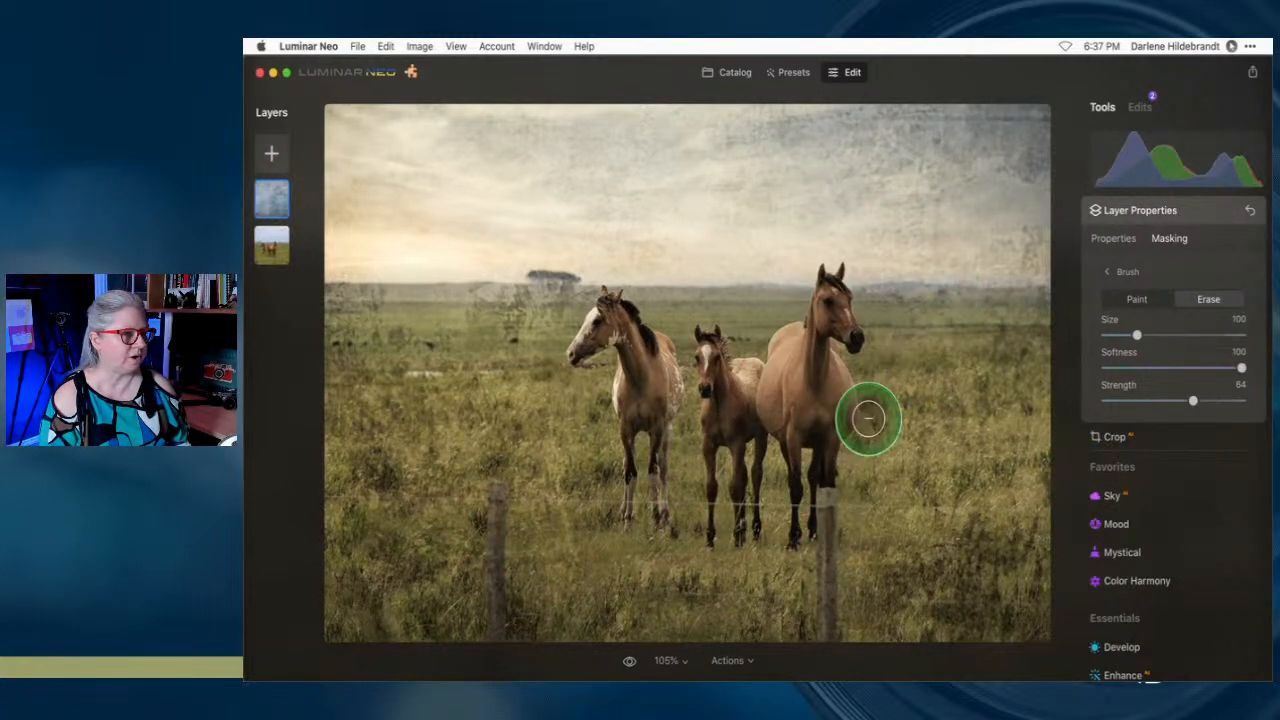
Paint the texture back into the sky and grass around the horses with the mask brush at 64 Strength
click(1148, 304)
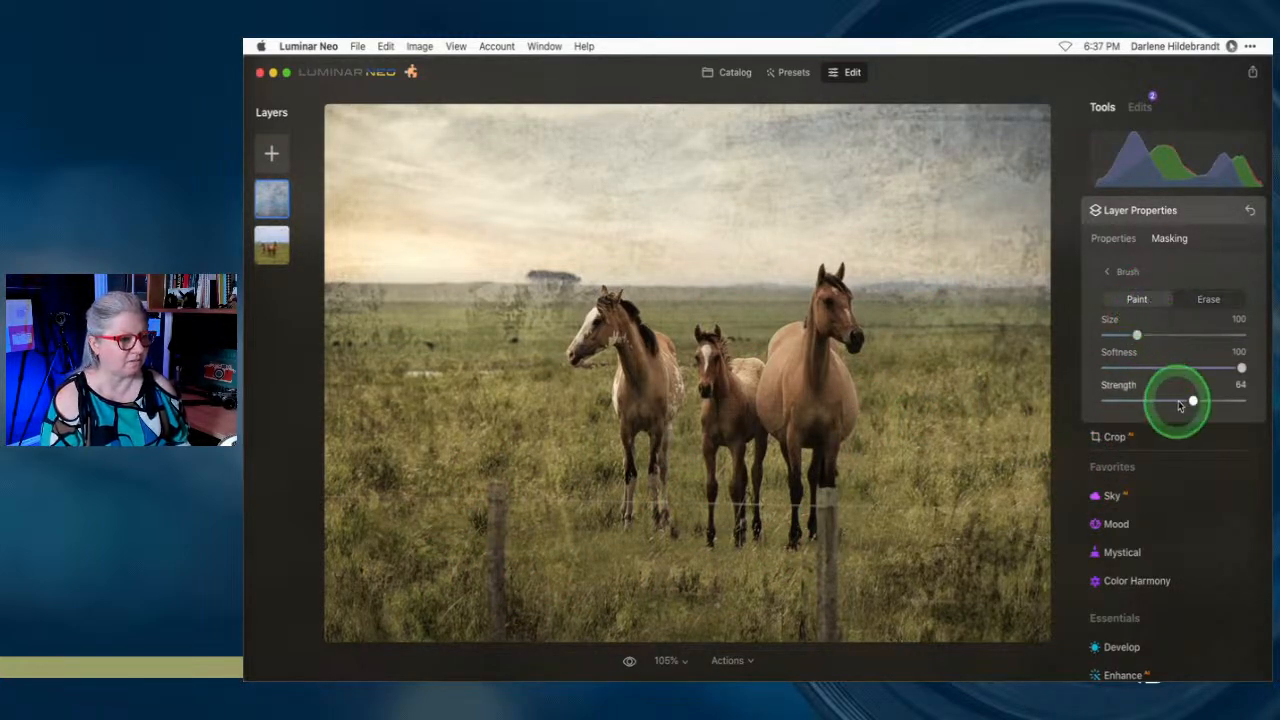
mouse_move(680, 284)
mouse_down()
mouse_move(716, 281)
mouse_move(776, 299)
mouse_move(731, 300)
mouse_move(652, 264)
mouse_move(554, 264)
mouse_move(518, 304)
mouse_up()
mouse_move(755, 232)
mouse_down()
mouse_move(771, 271)
mouse_move(791, 257)
mouse_move(682, 253)
mouse_move(750, 279)
mouse_move(821, 249)
mouse_move(876, 267)
mouse_move(1011, 269)
mouse_up()
mouse_move(905, 389)
mouse_down()
mouse_move(891, 377)
mouse_move(910, 324)
mouse_up()
mouse_move(686, 523)
mouse_down()
mouse_move(686, 469)
mouse_move(696, 542)
mouse_move(765, 497)
mouse_move(790, 561)
mouse_move(615, 498)
mouse_move(590, 420)
mouse_move(597, 390)
mouse_move(545, 408)
mouse_move(490, 395)
mouse_up()
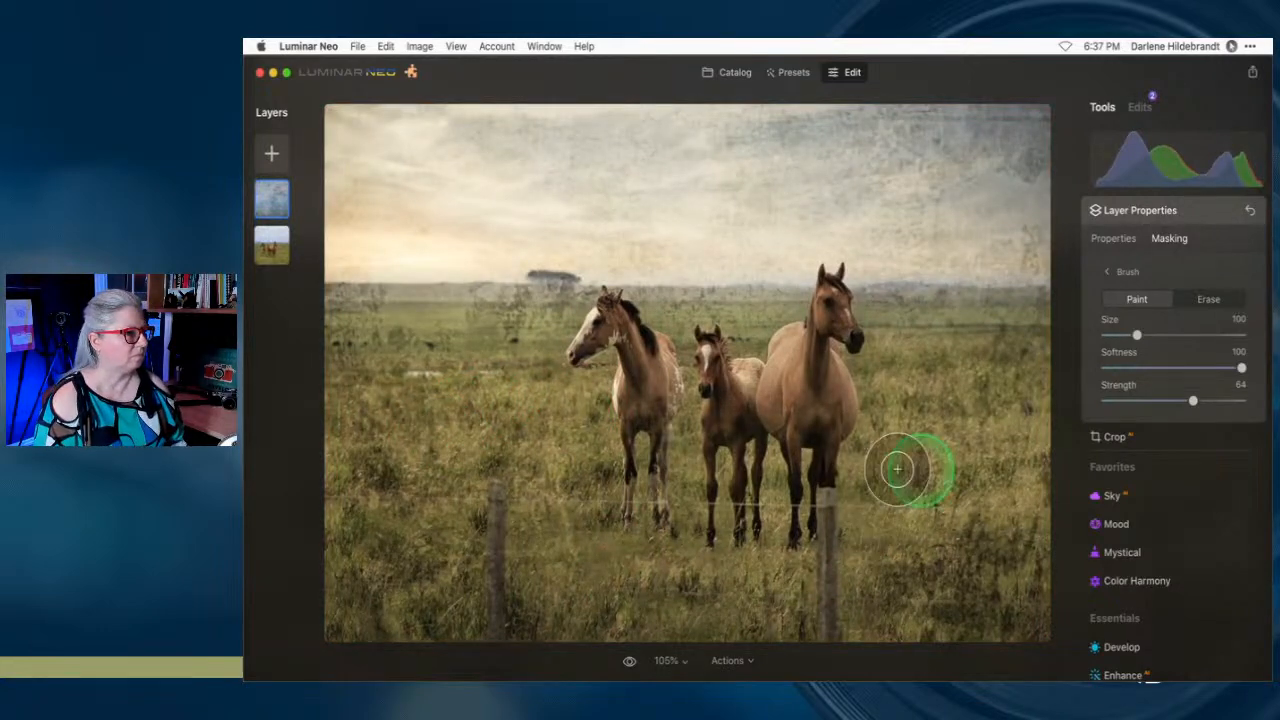
drag(855, 446, 892, 422)
mouse_move(866, 270)
mouse_down()
mouse_move(808, 249)
mouse_move(649, 266)
mouse_move(557, 289)
mouse_move(530, 320)
mouse_up()
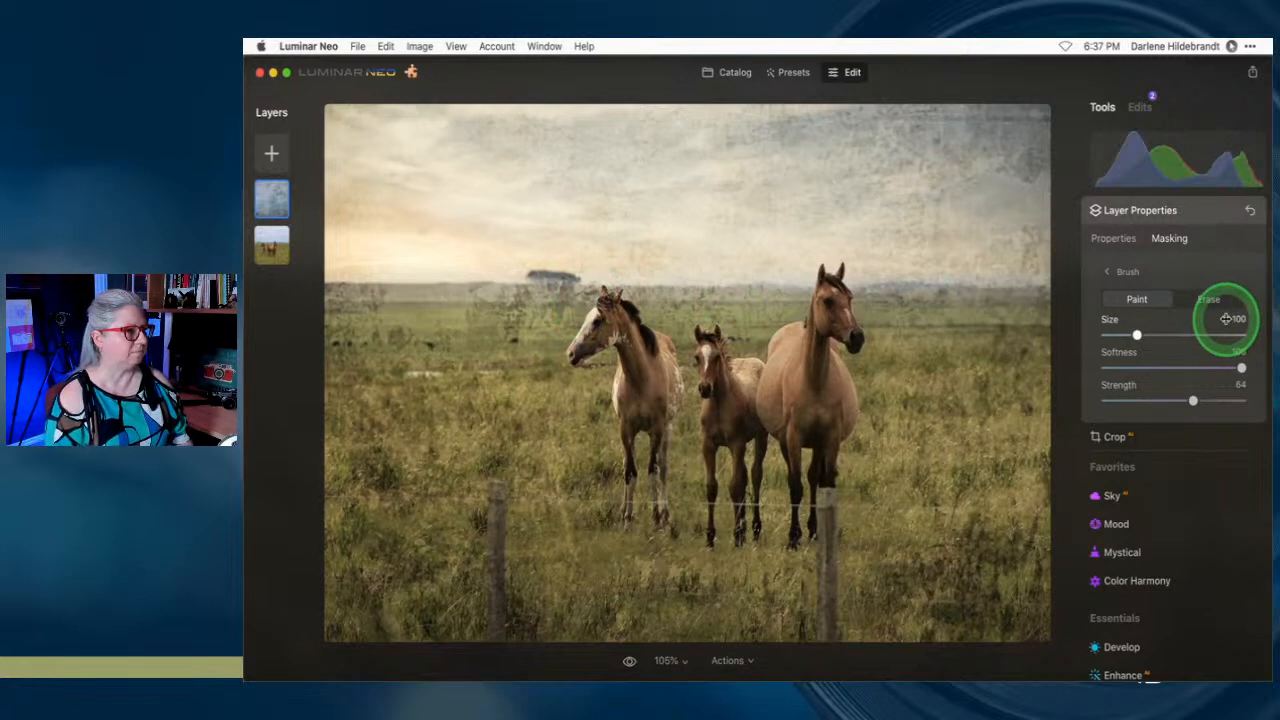
Lower the masked texture layer's Opacity to 39
click(1205, 216)
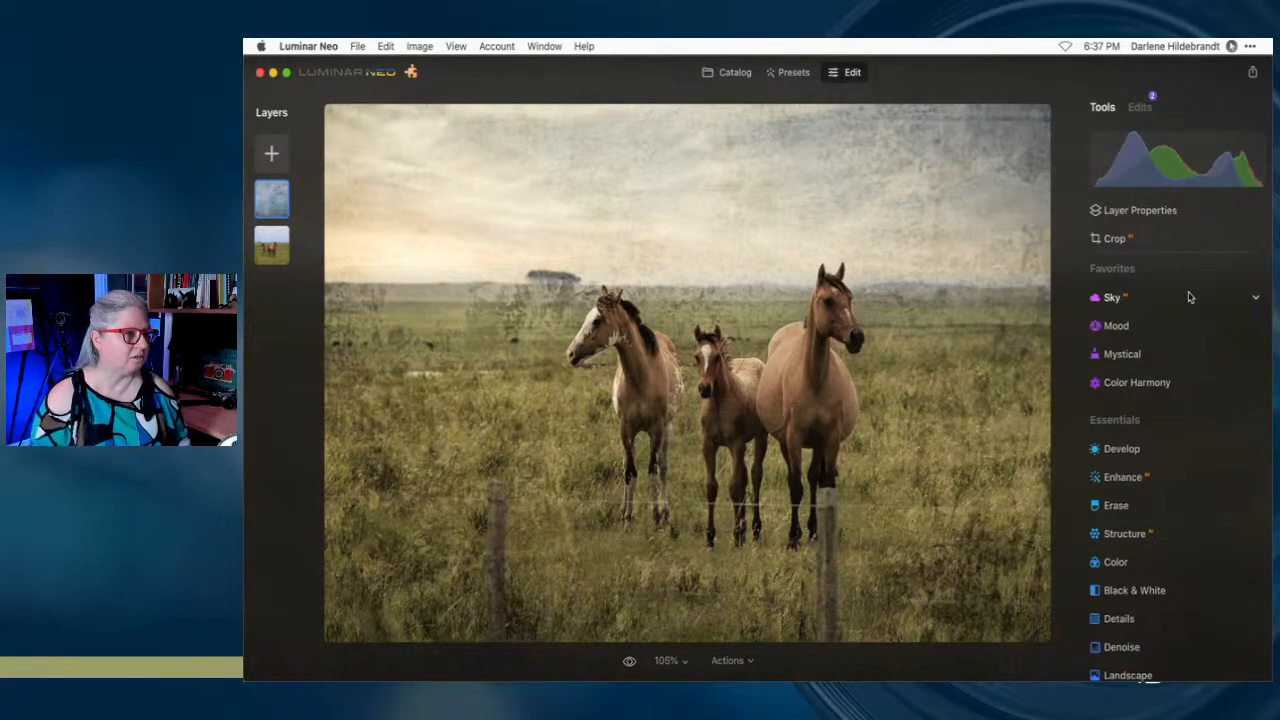
click(1186, 210)
click(1195, 284)
drag(1195, 284, 1159, 283)
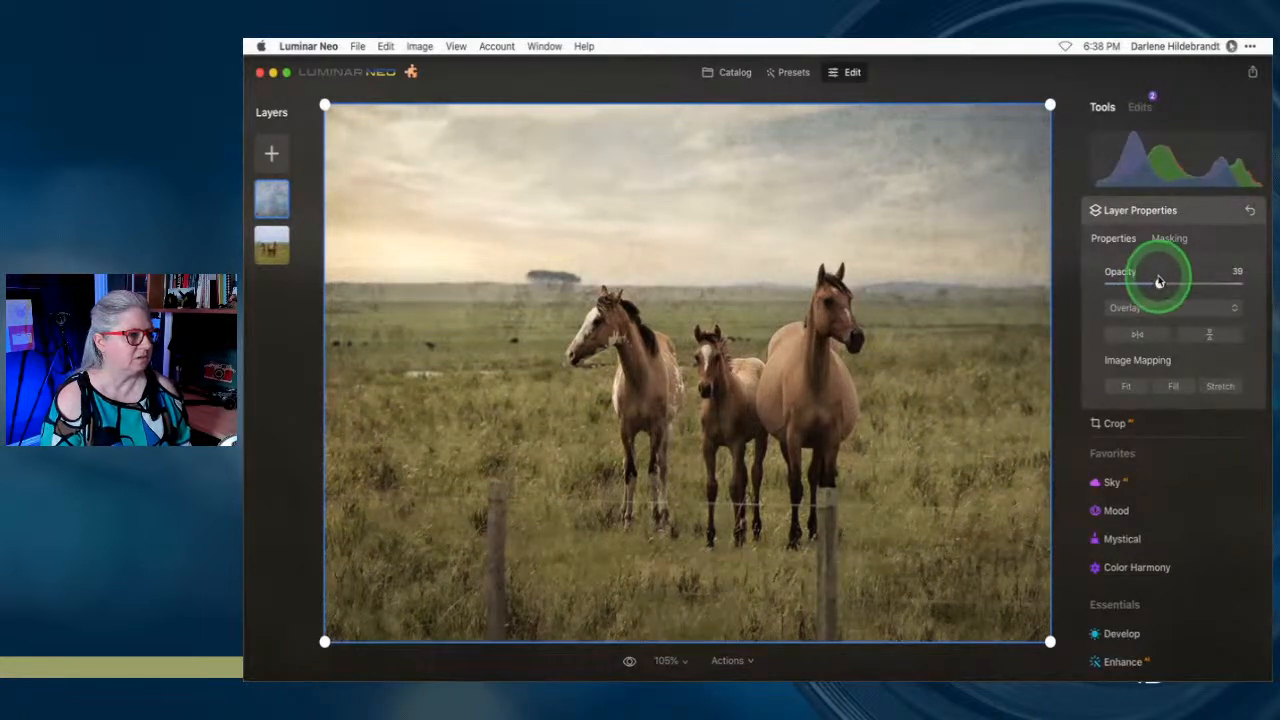
click(1186, 210)
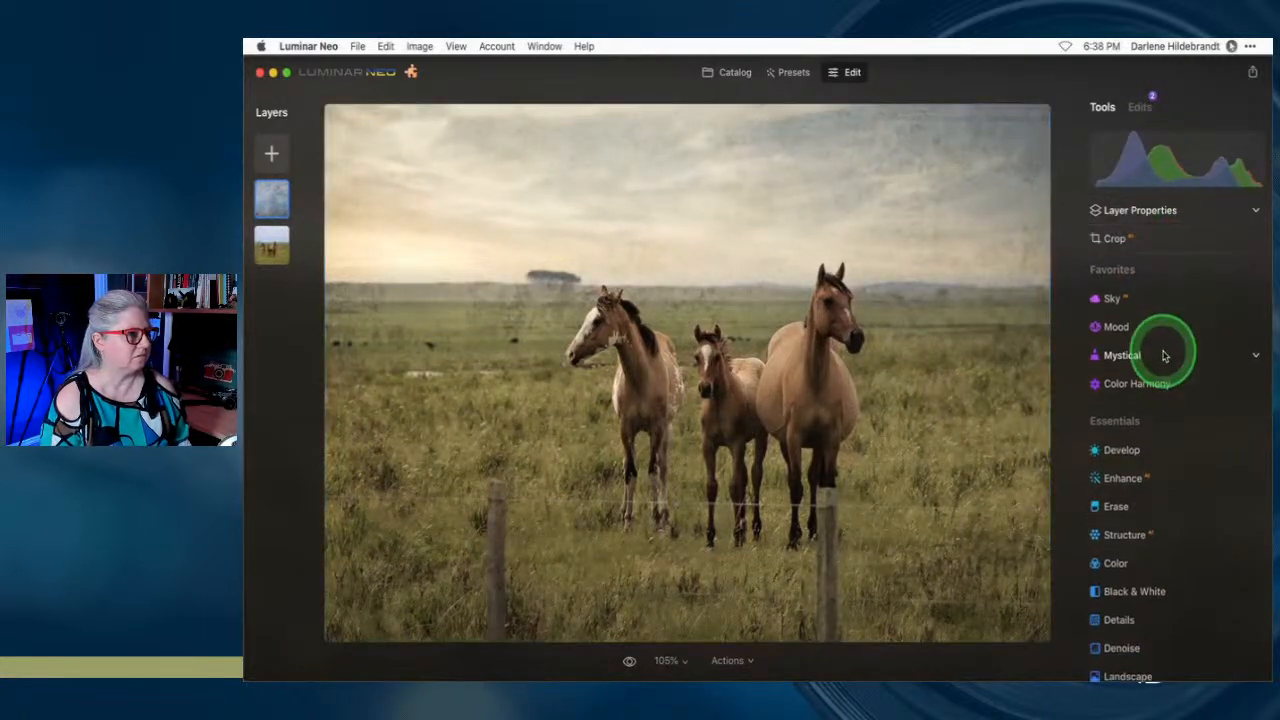
Return to the Catalog and set the thumbnail size to Largest to compare the original and edited horse photos
click(739, 80)
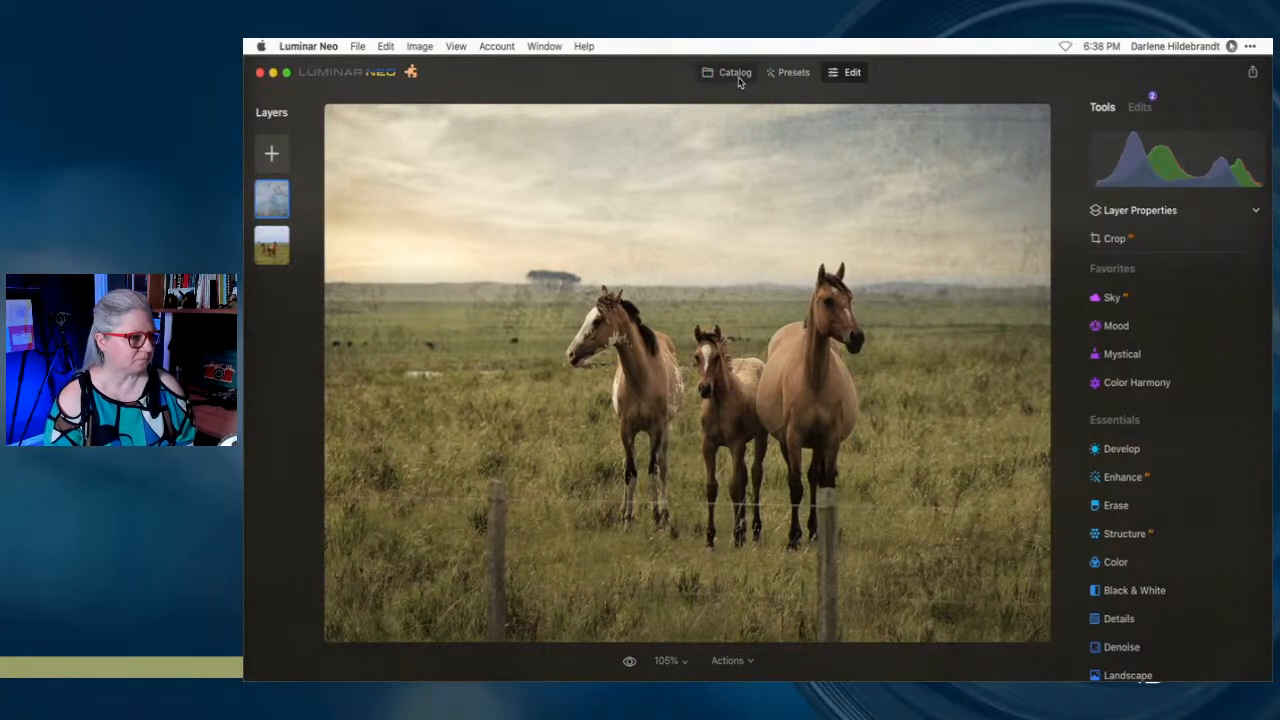
click(733, 78)
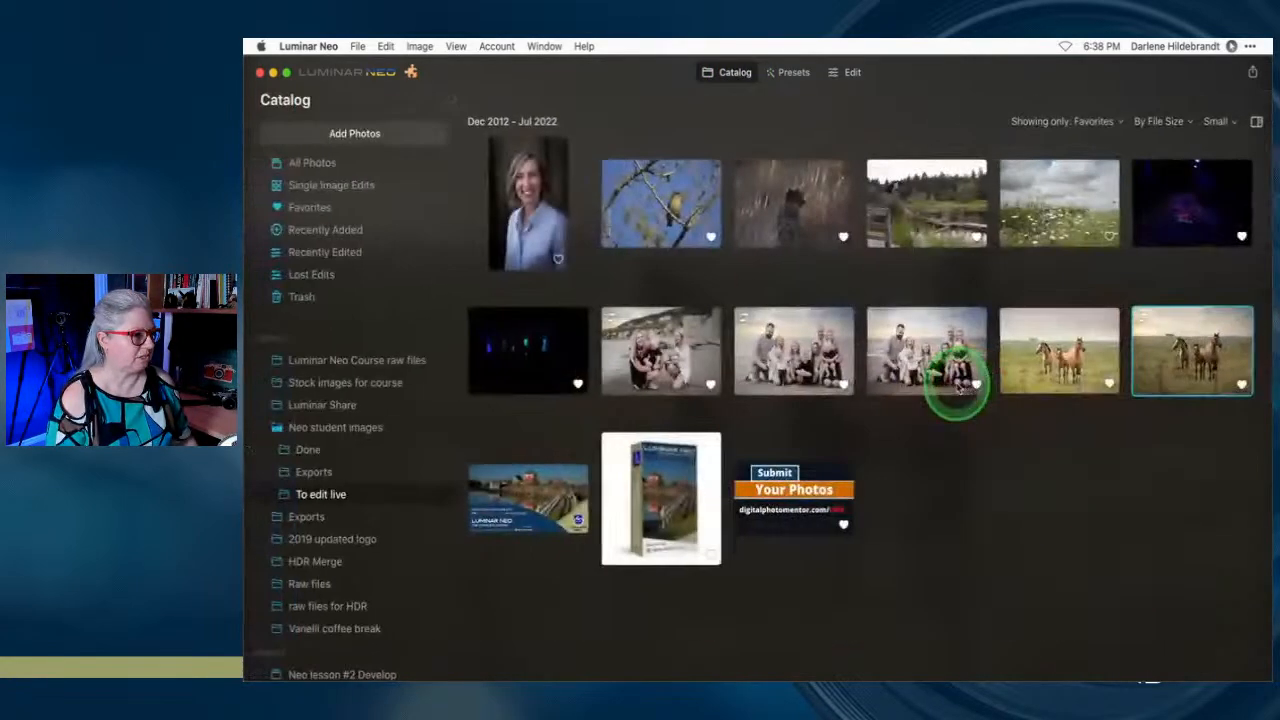
super+click(1047, 367)
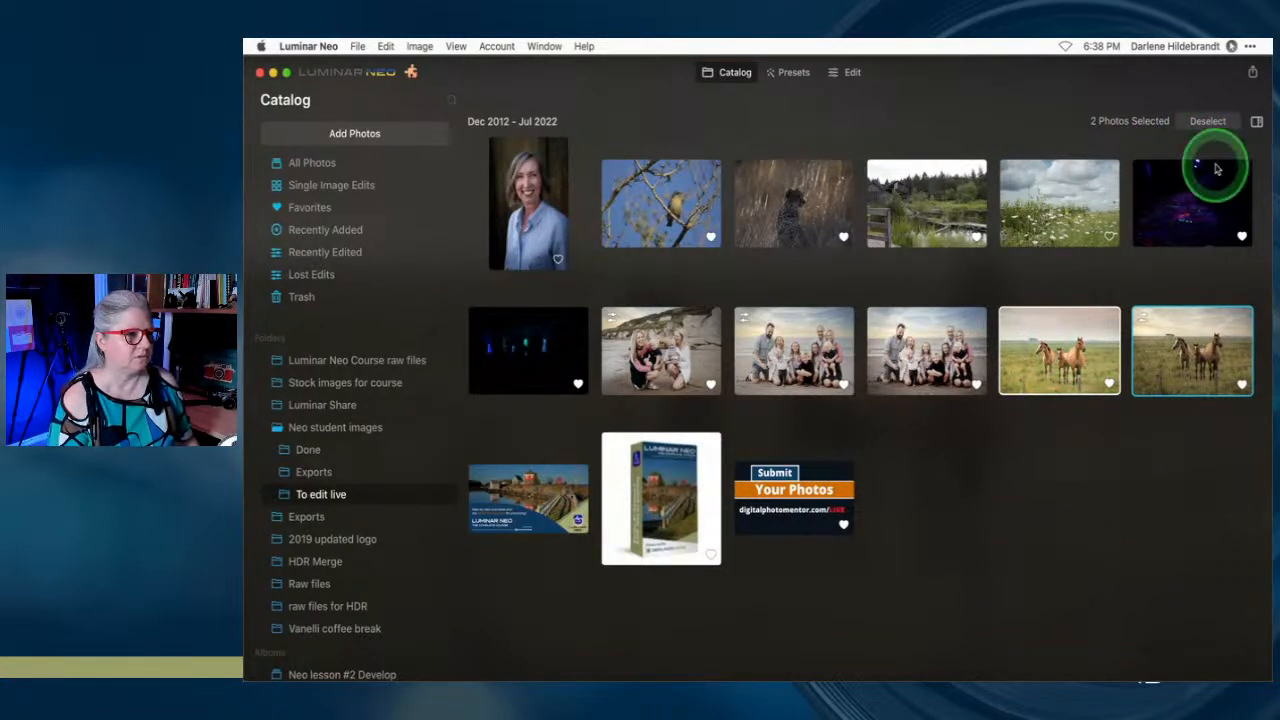
click(923, 360)
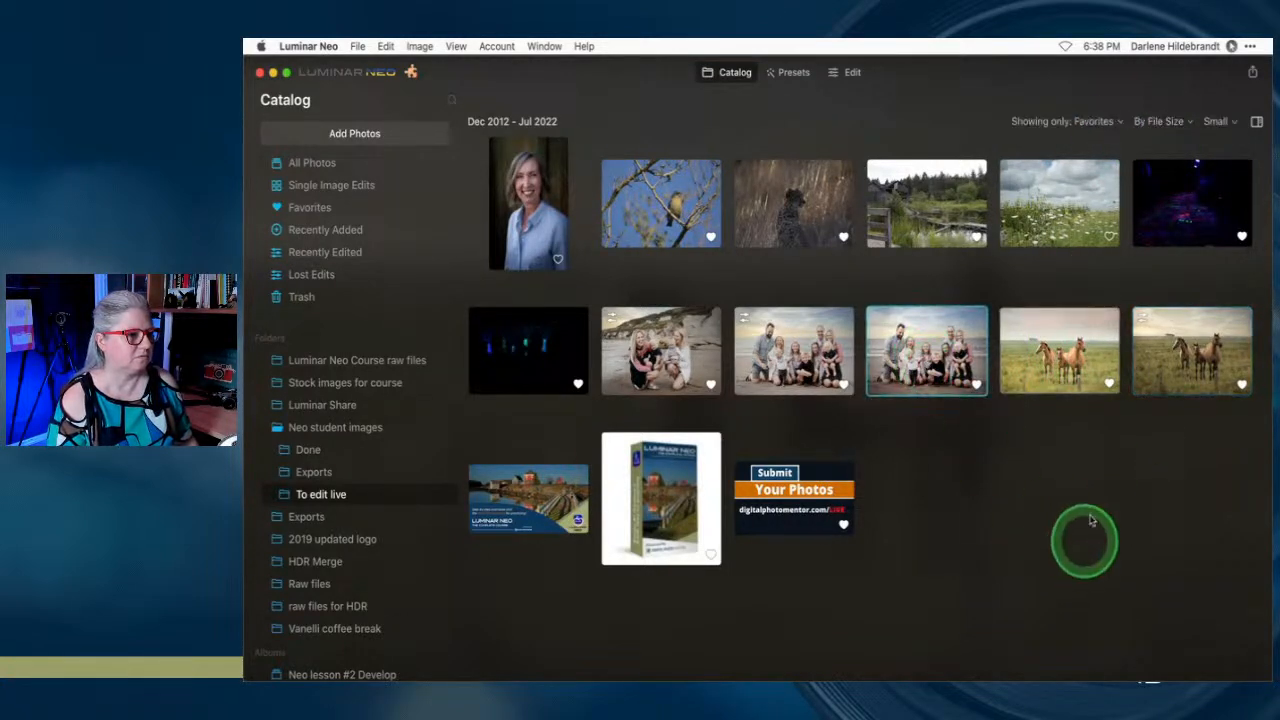
click(1215, 121)
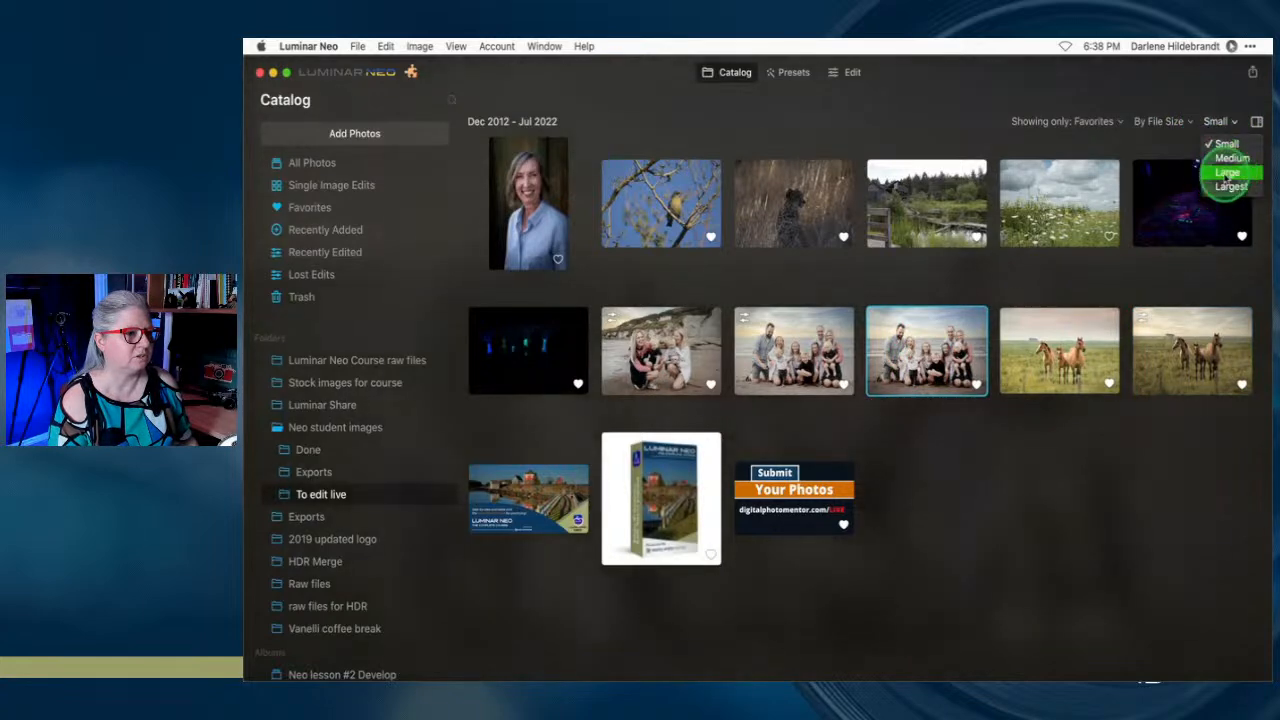
click(1225, 172)
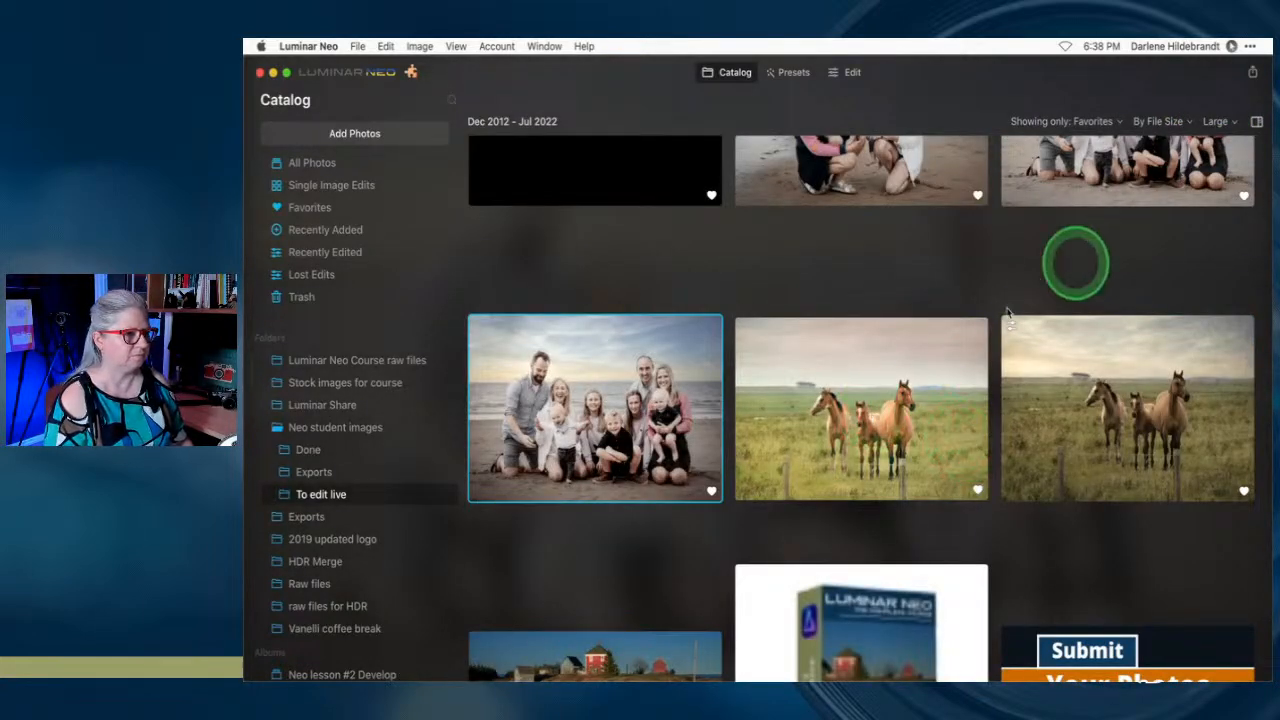
click(1217, 121)
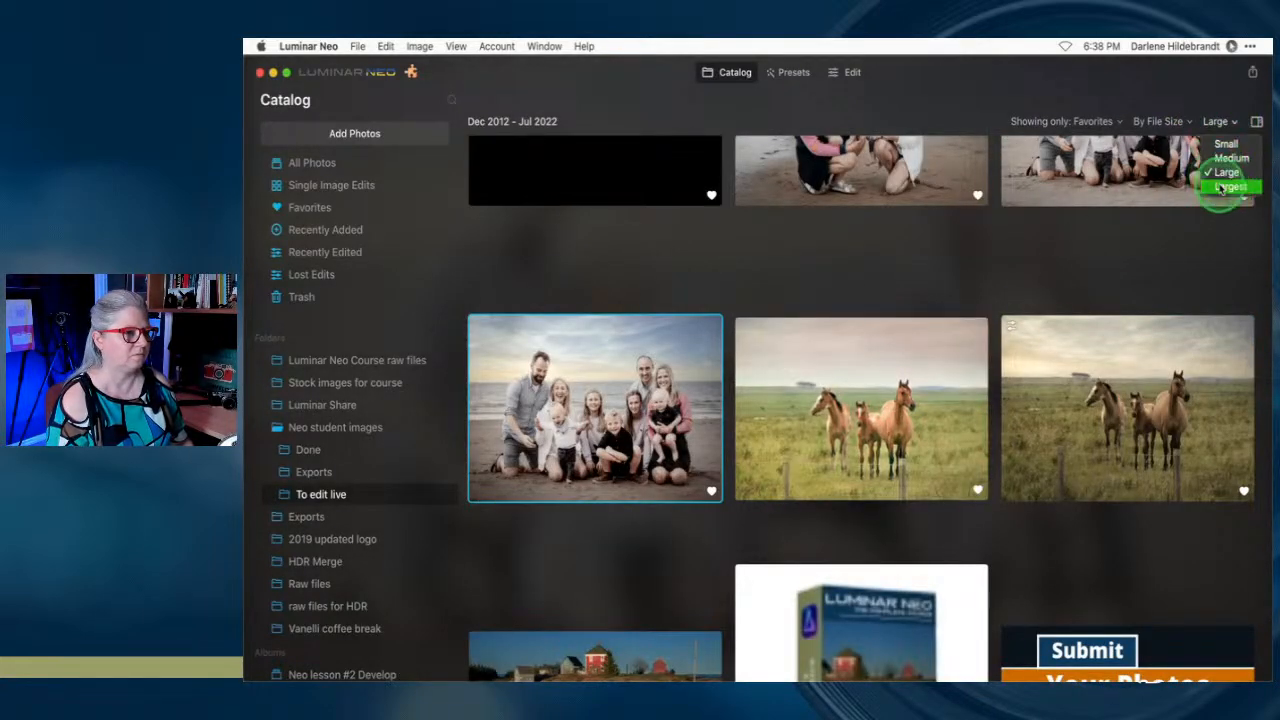
click(1225, 194)
scroll(1115, 375, down, 5)
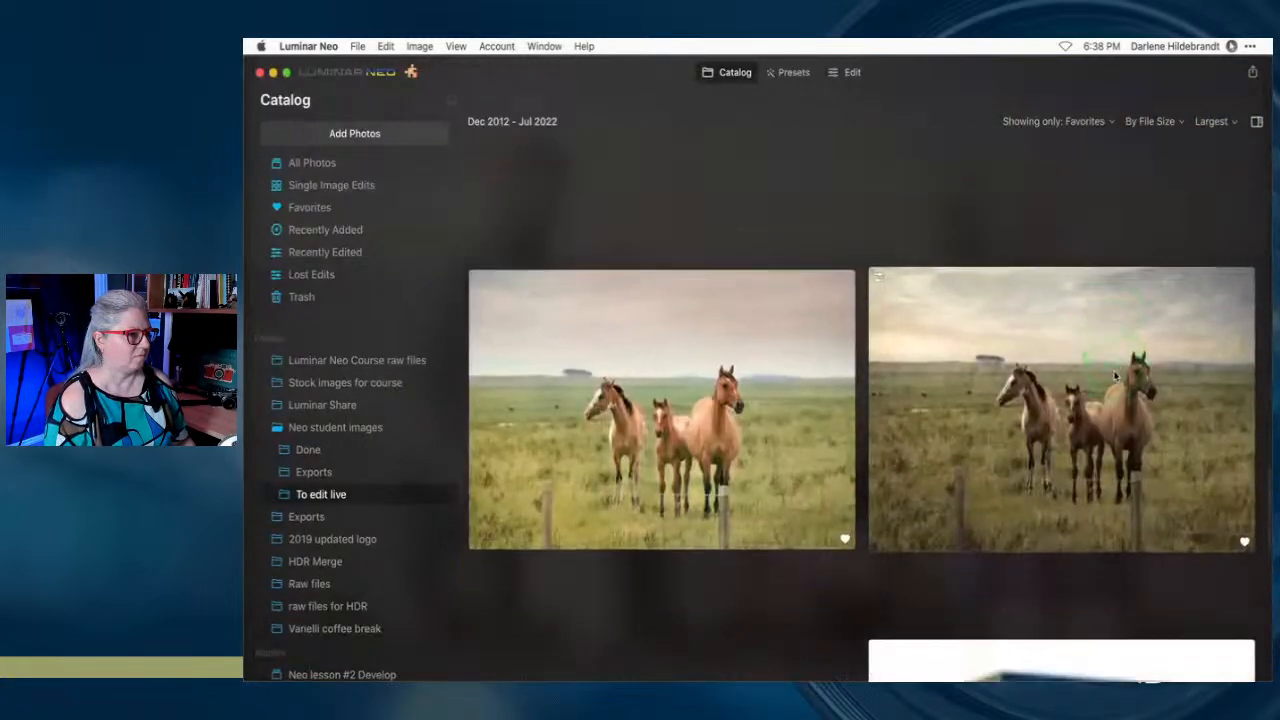
View the original and edited horse photos side by side in full screen to compare them
scroll(788, 582, down, 1)
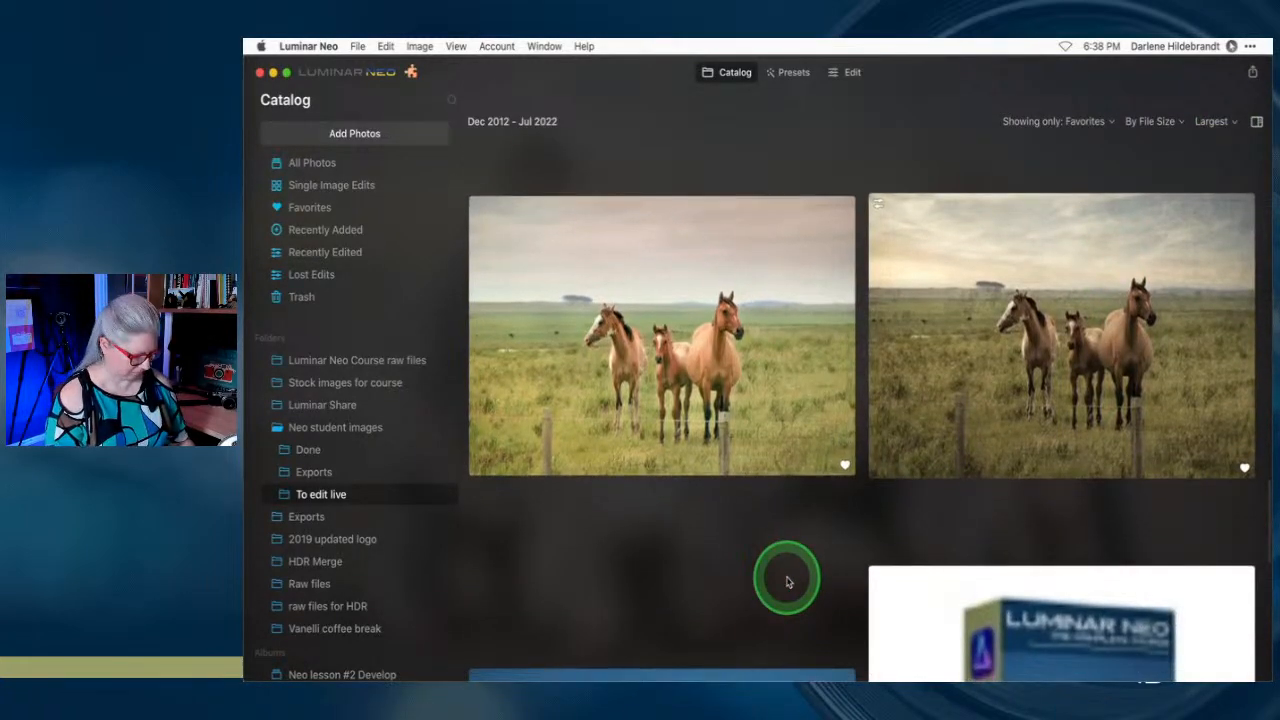
key(f)
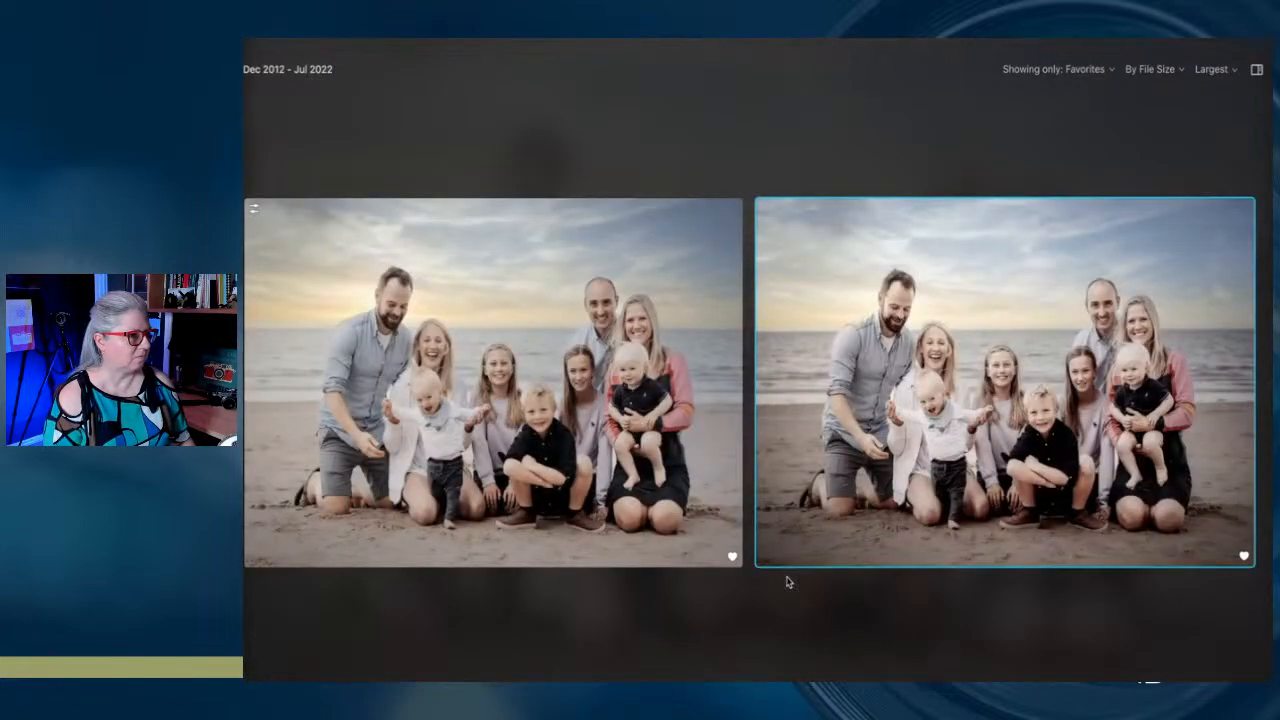
key(Right)
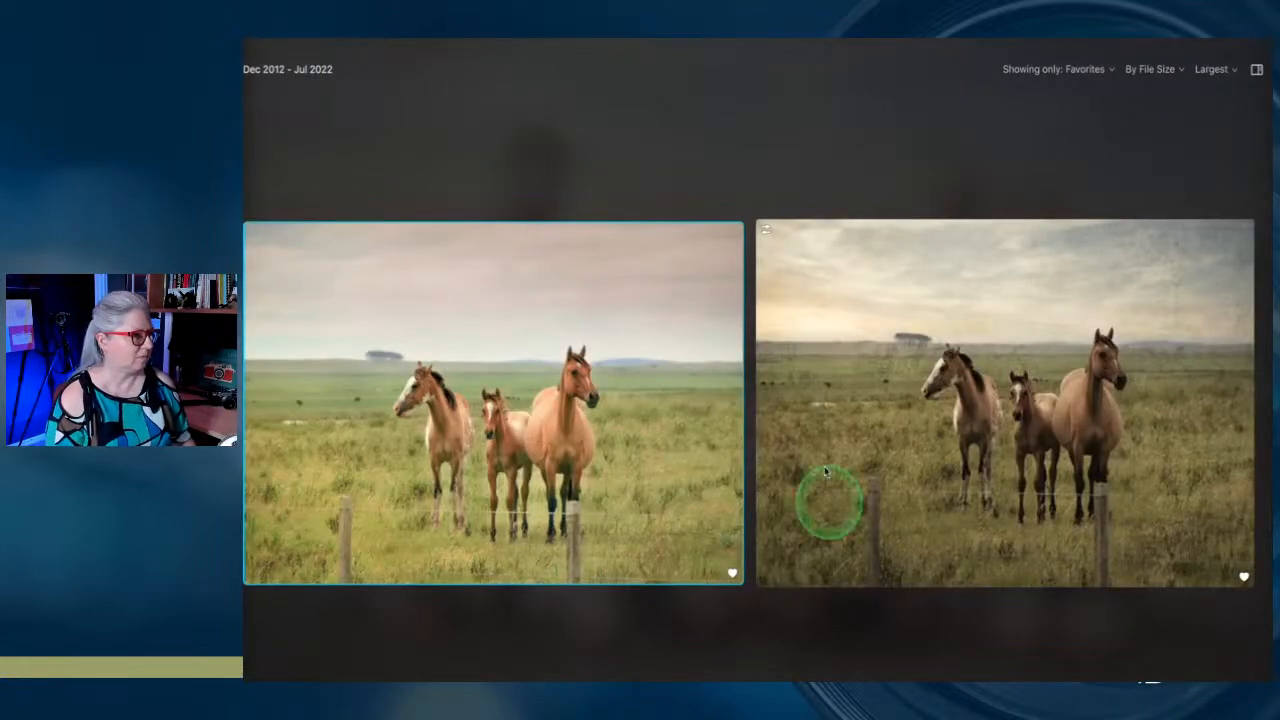
scroll(821, 452, down, 2)
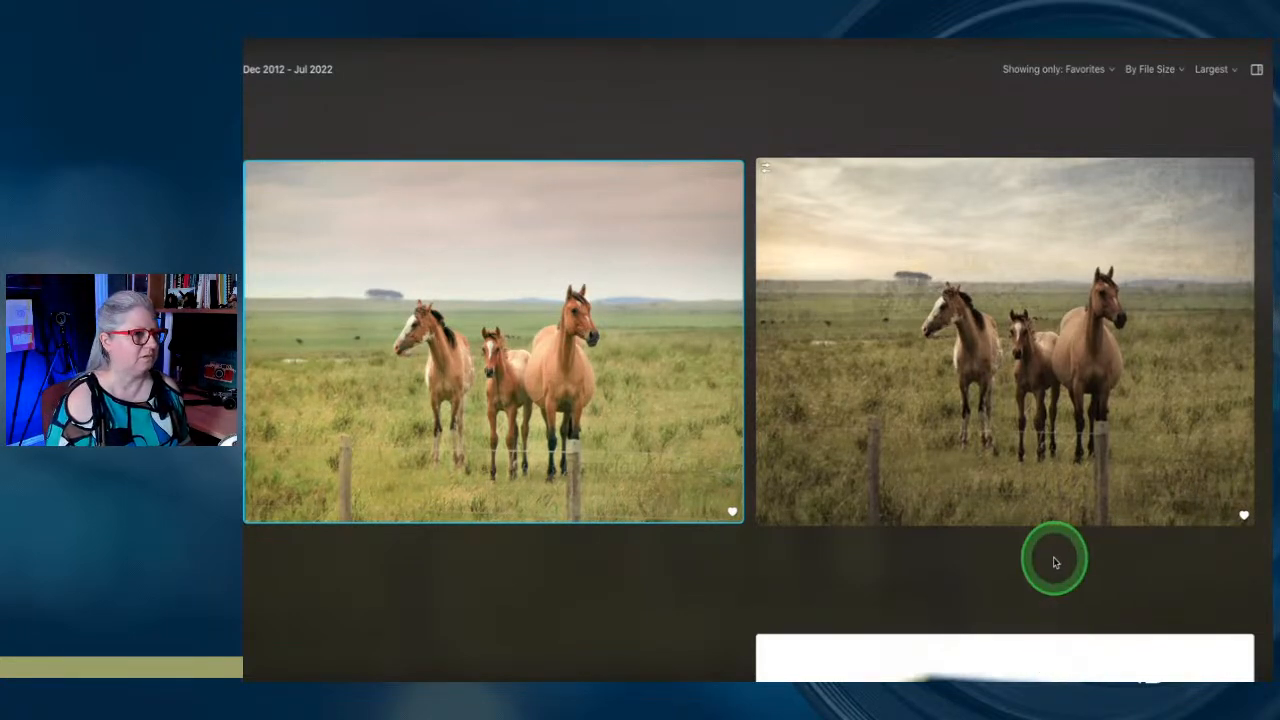
Reduce the Catalog's thumbnail size to Small and select the dark neon chalk-path photo
click(1211, 69)
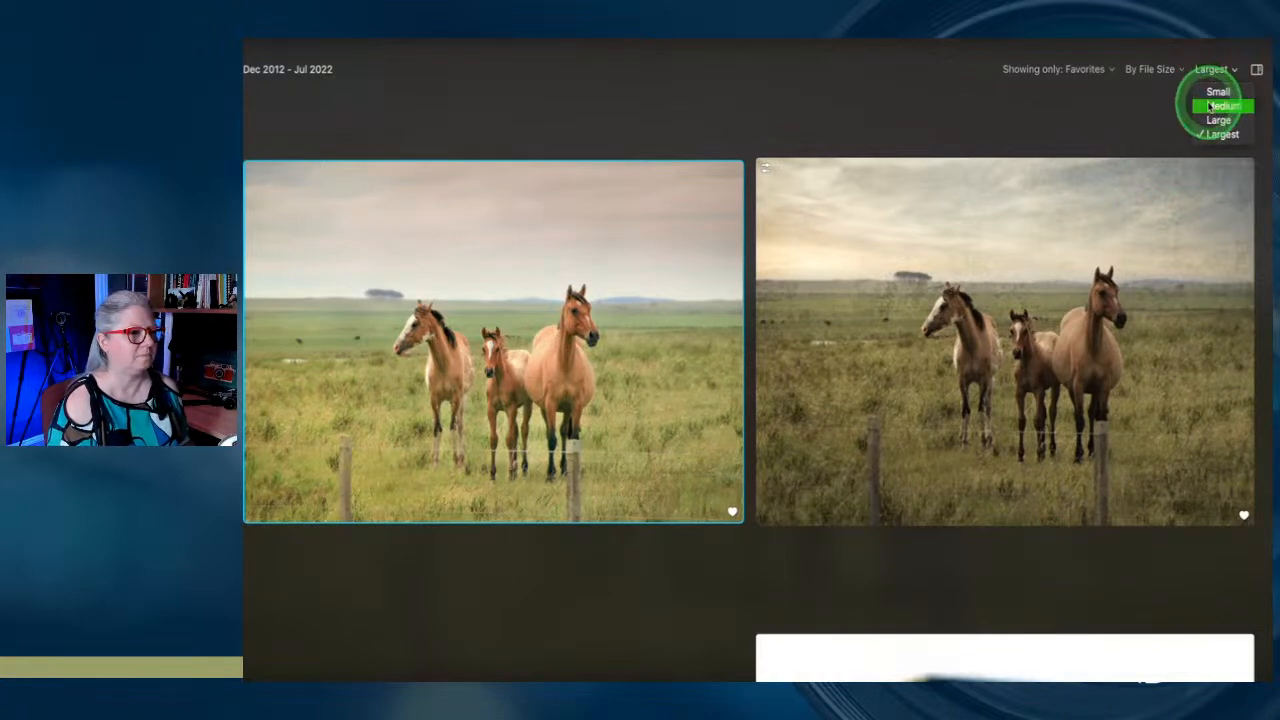
click(1212, 104)
scroll(960, 385, up, 3)
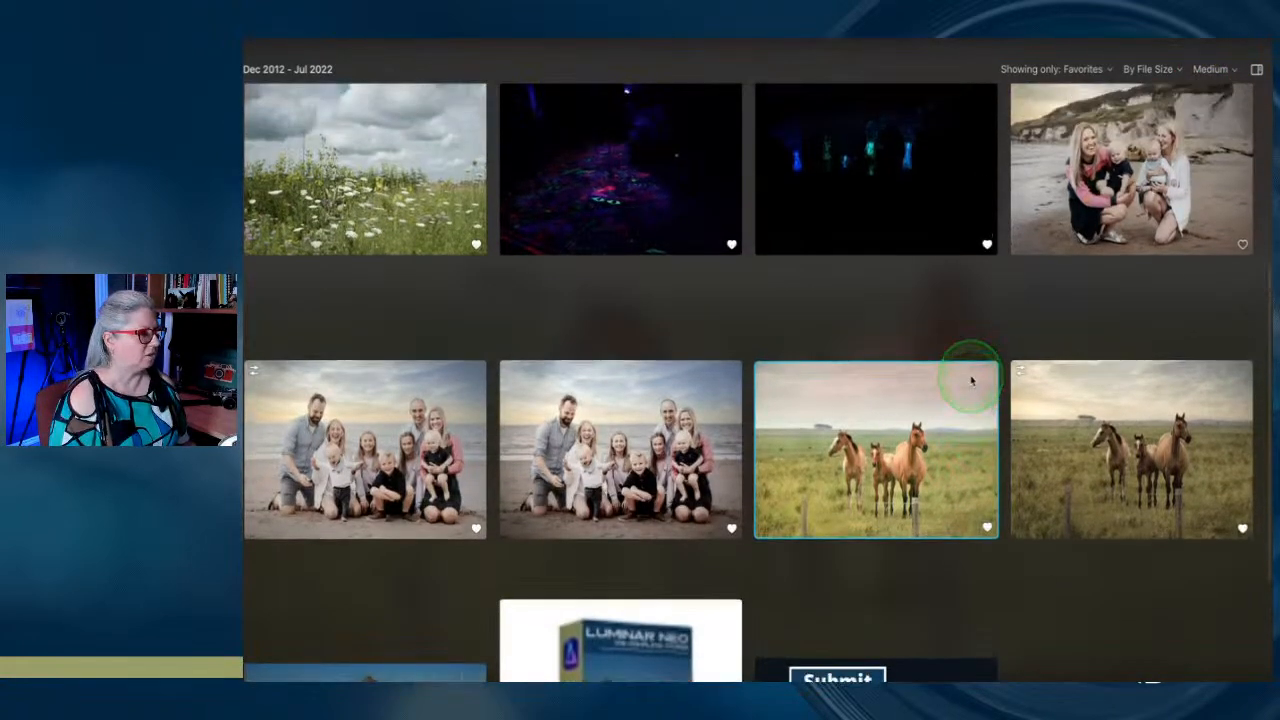
scroll(970, 380, up, 3)
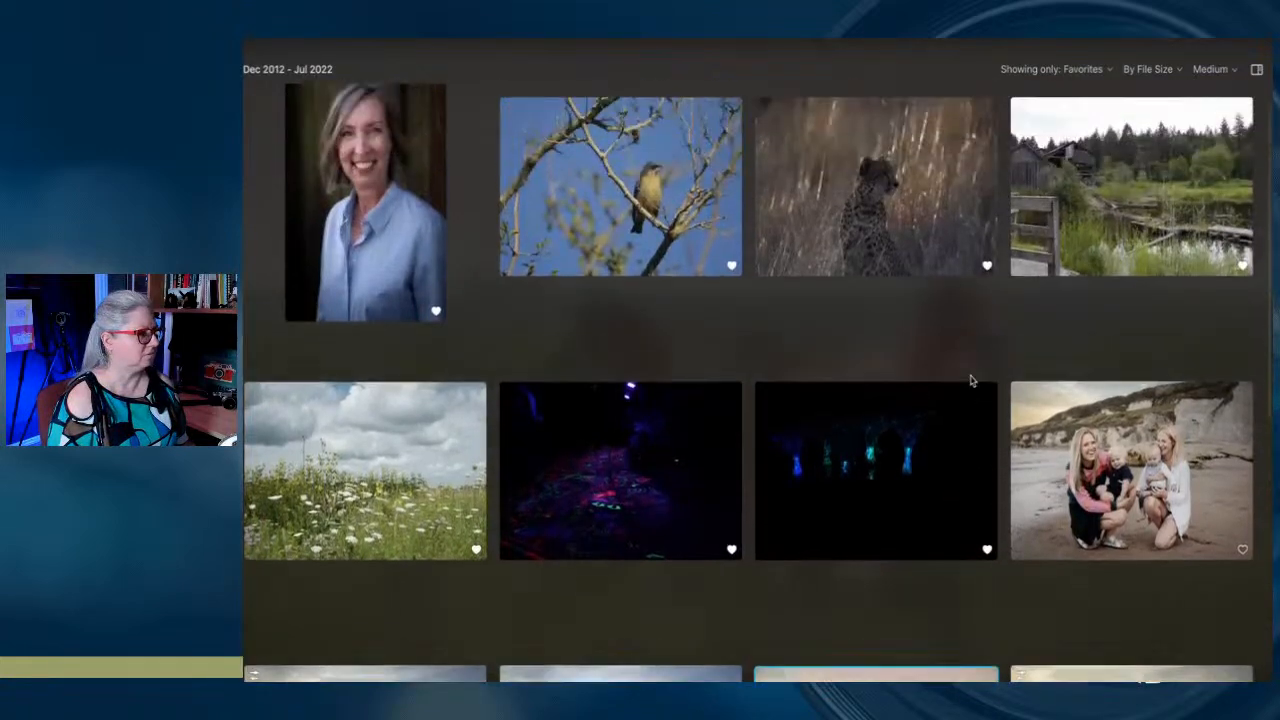
click(590, 493)
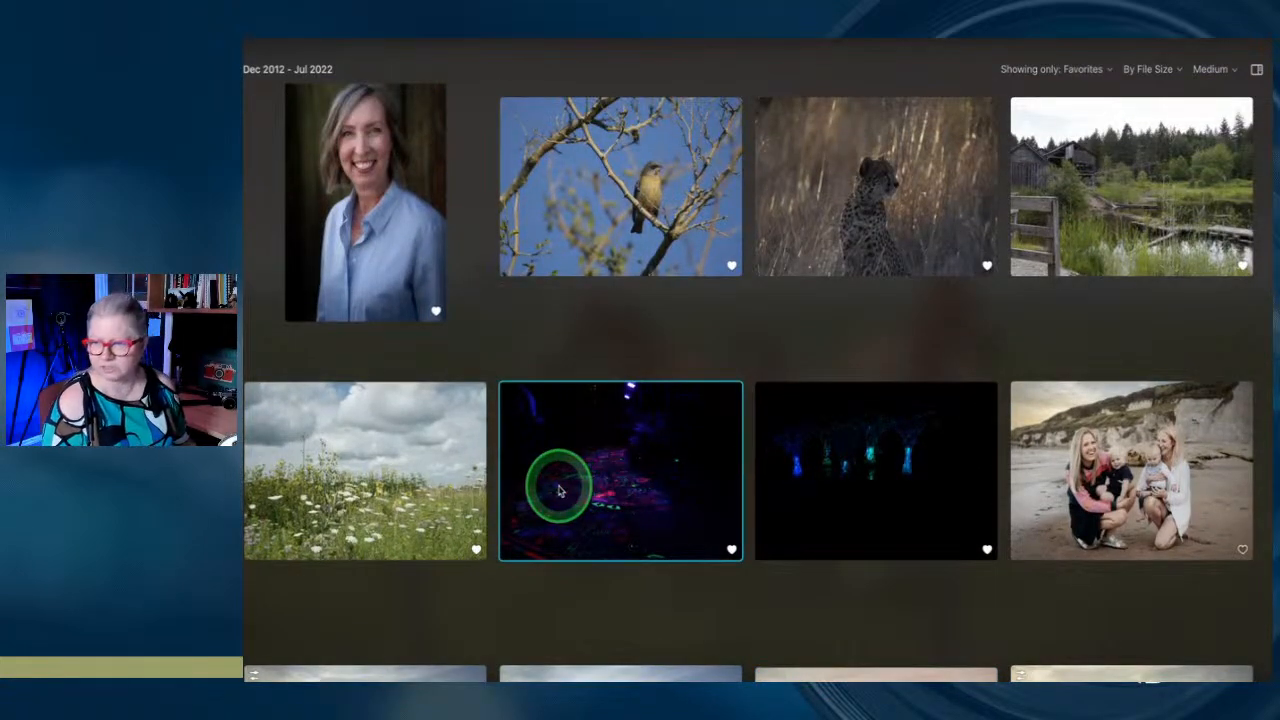
click(1209, 69)
click(1216, 91)
Examine the chalk-path photo and the neighbouring dark arches photo at full size, and return to the thumbnail grid
click(613, 448)
double_click(1143, 194)
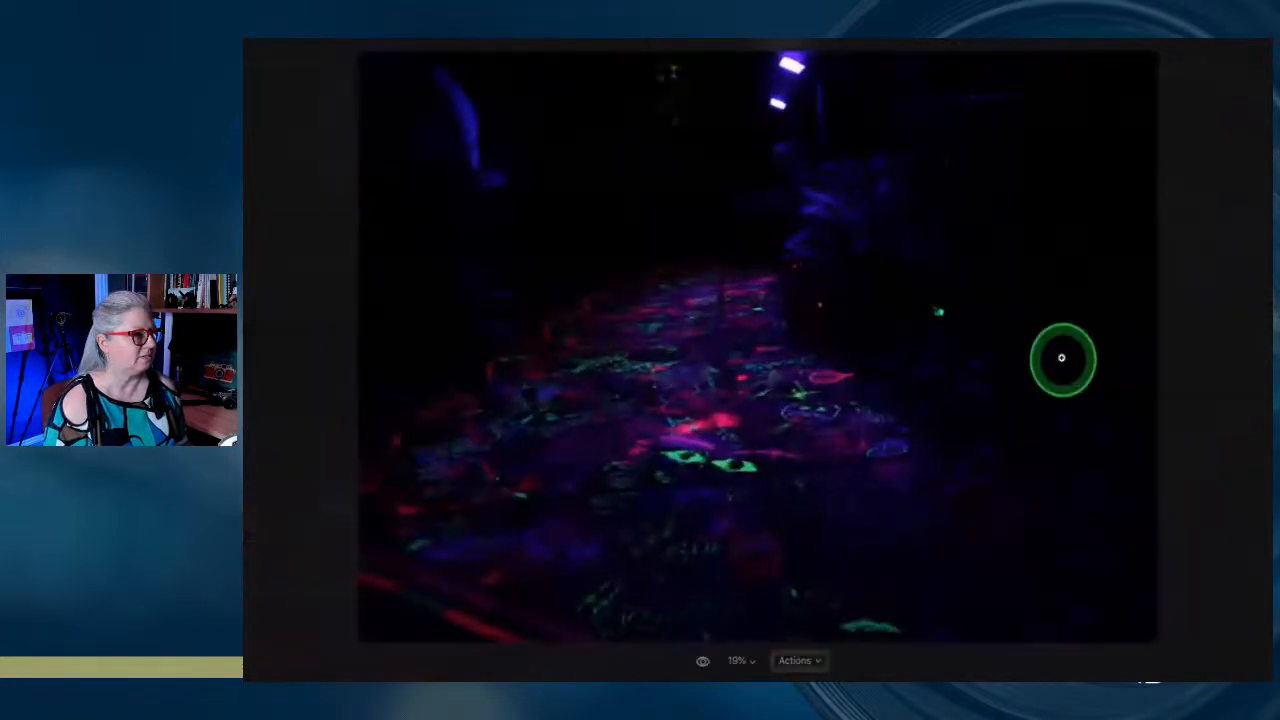
key(Right)
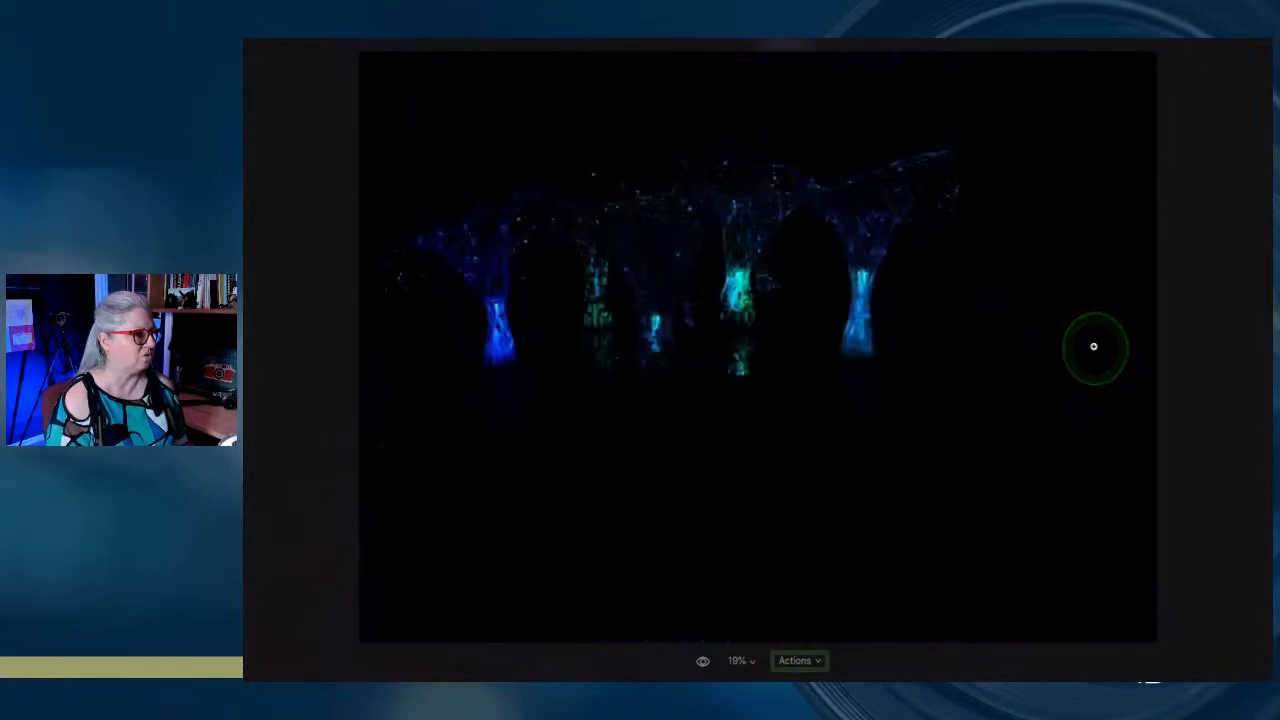
key(Right)
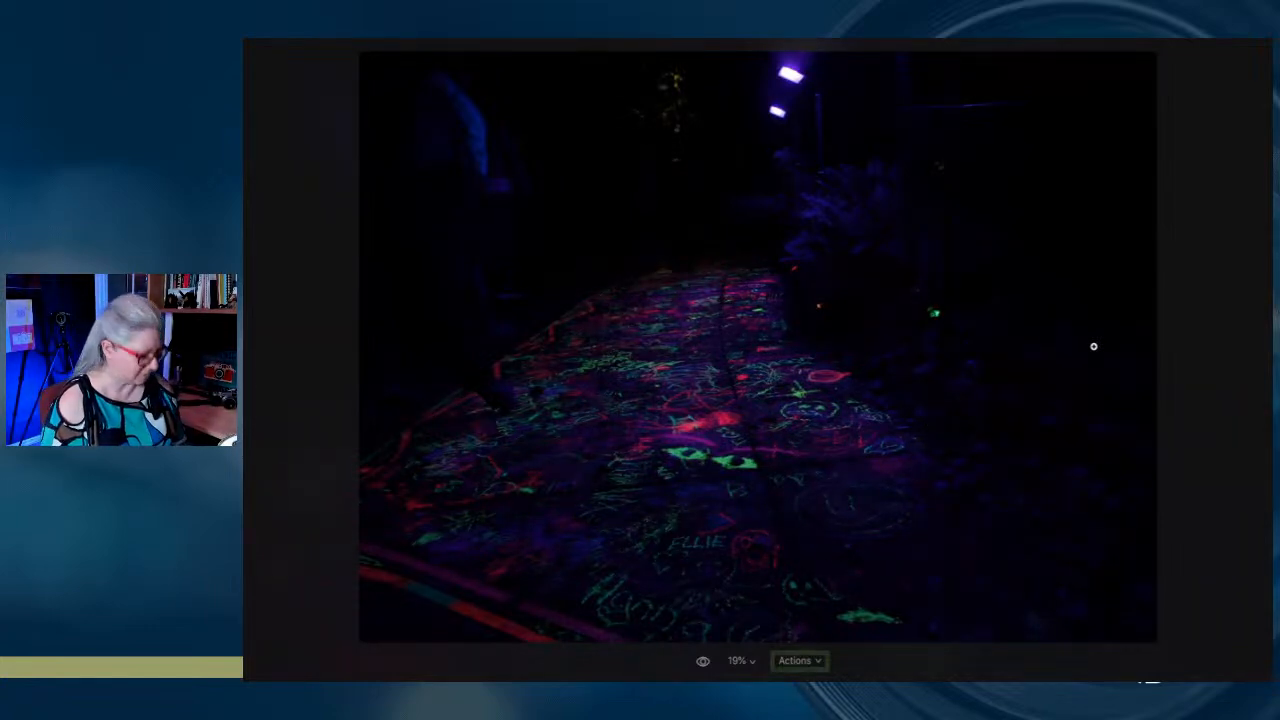
key(g)
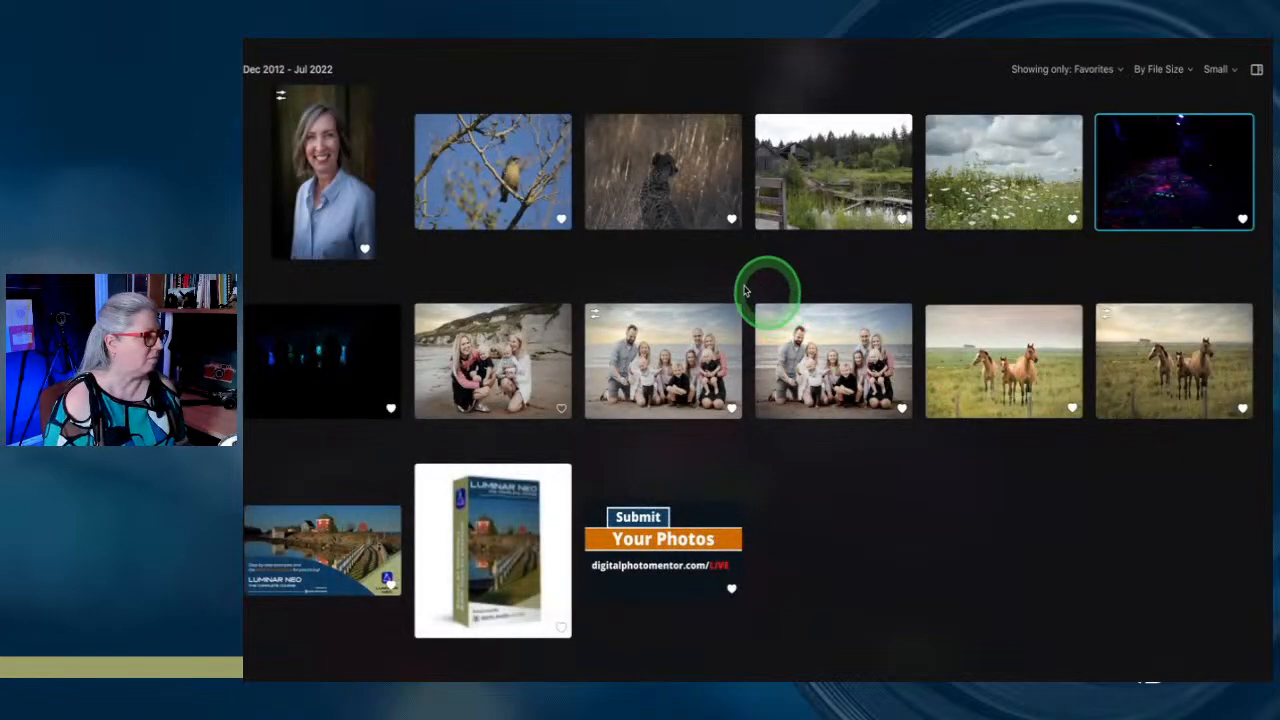
Show only Unmarked photos and view the weathered wooden fence post photo at full size
click(1088, 68)
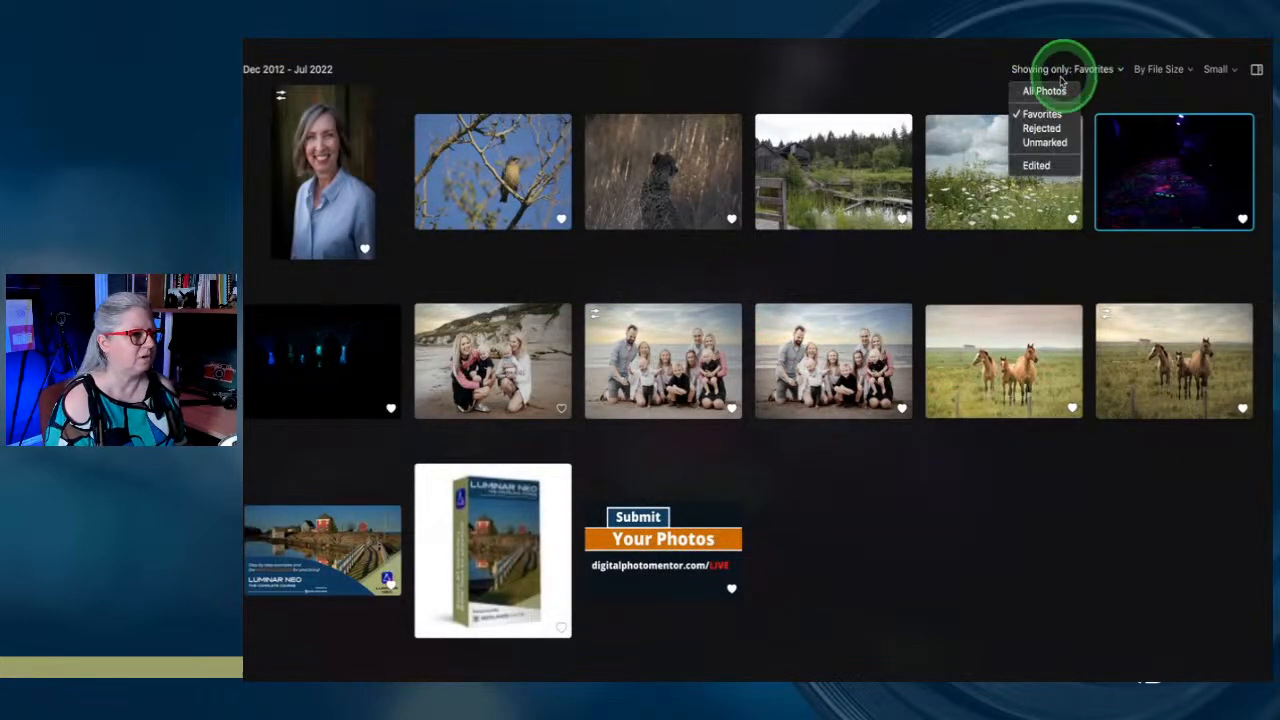
click(1024, 143)
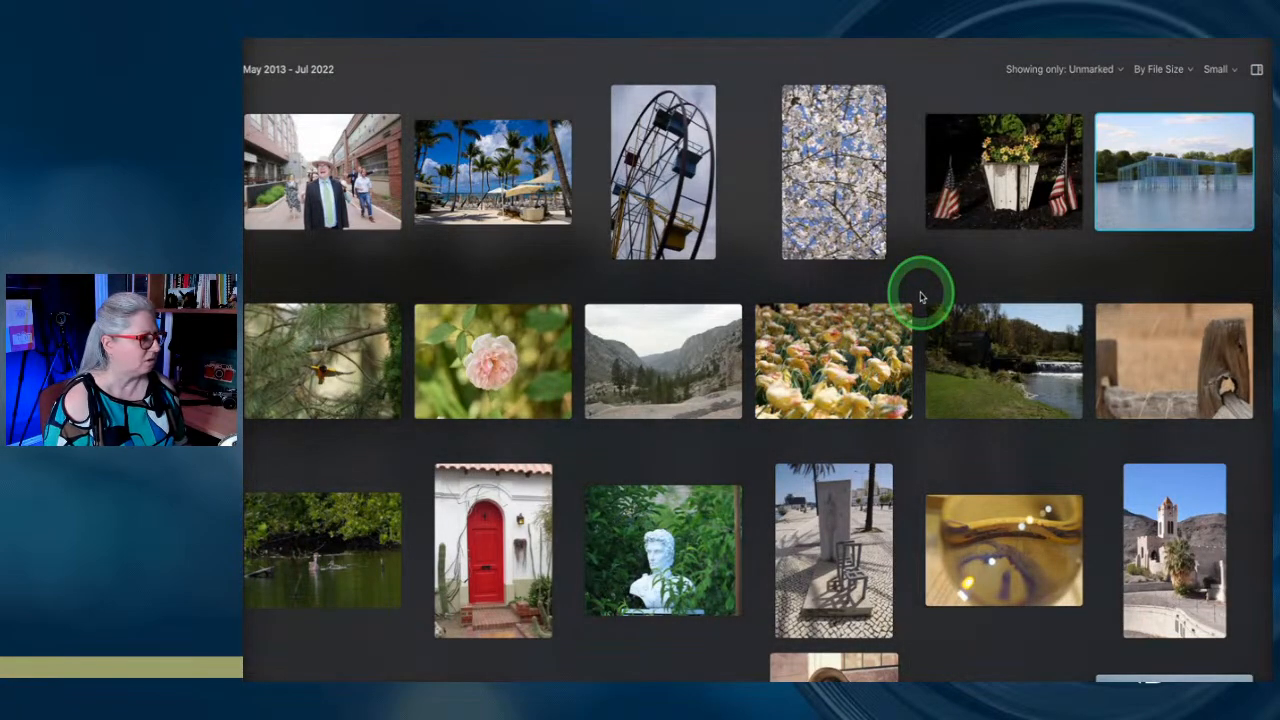
double_click(1168, 340)
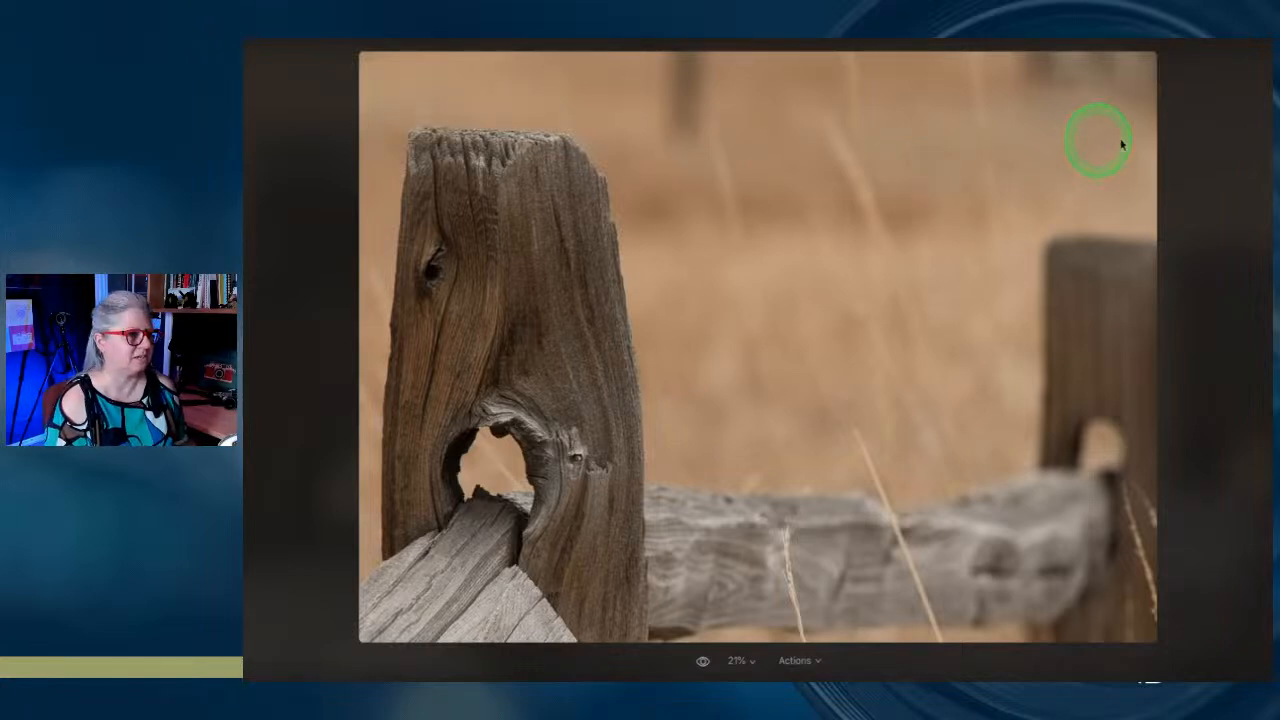
click(1196, 149)
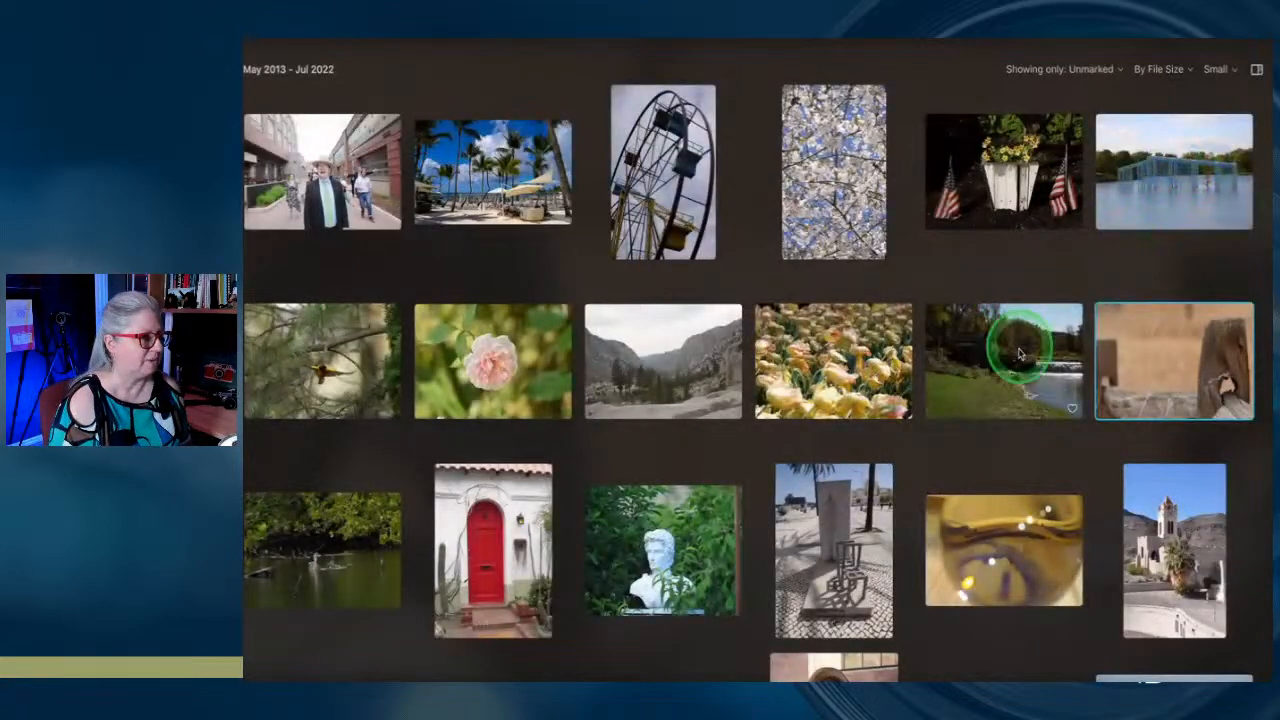
scroll(1010, 343, down, 3)
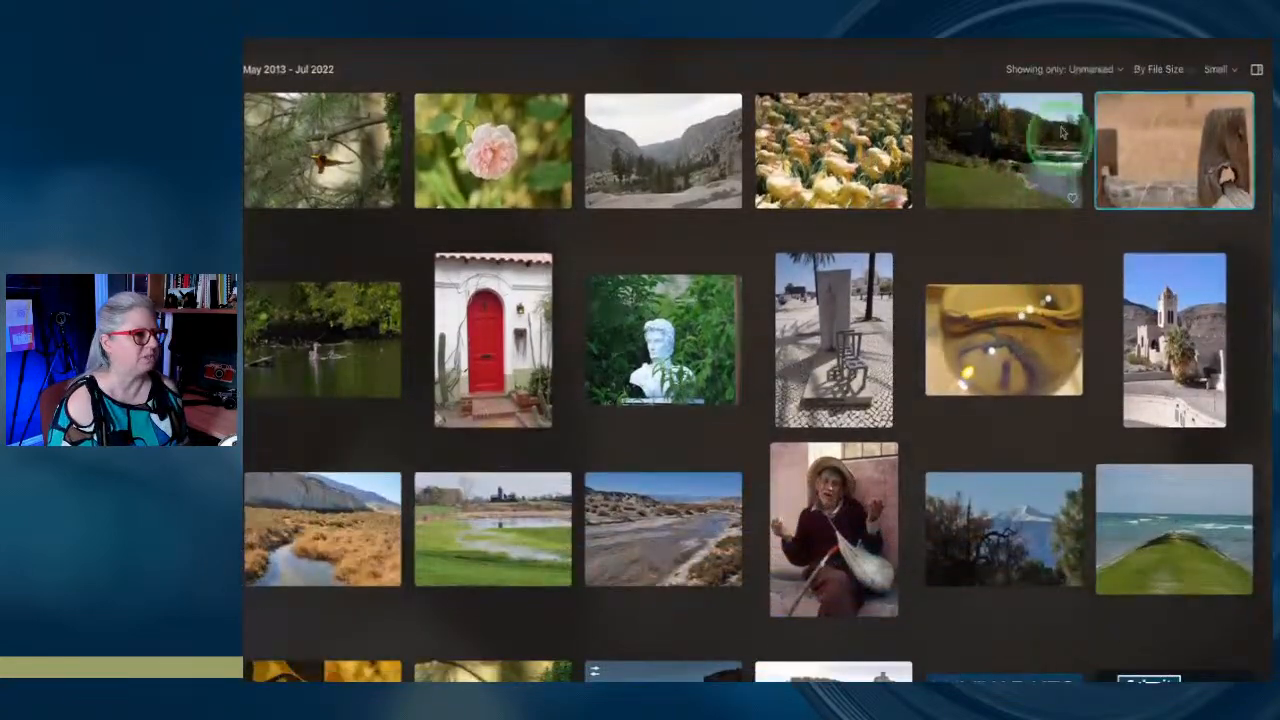
Show only Favorites again and open the dark chalk-path photo for editing, with full screen turned off
click(1085, 68)
click(1037, 114)
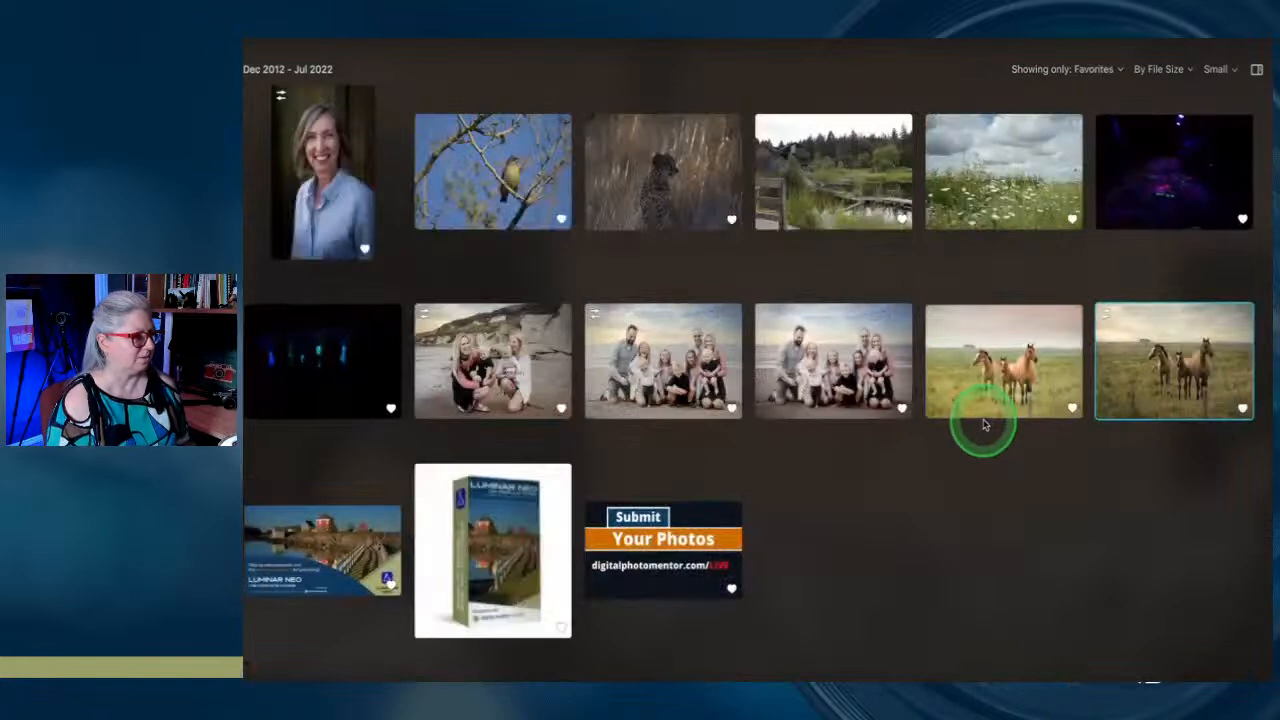
click(1140, 185)
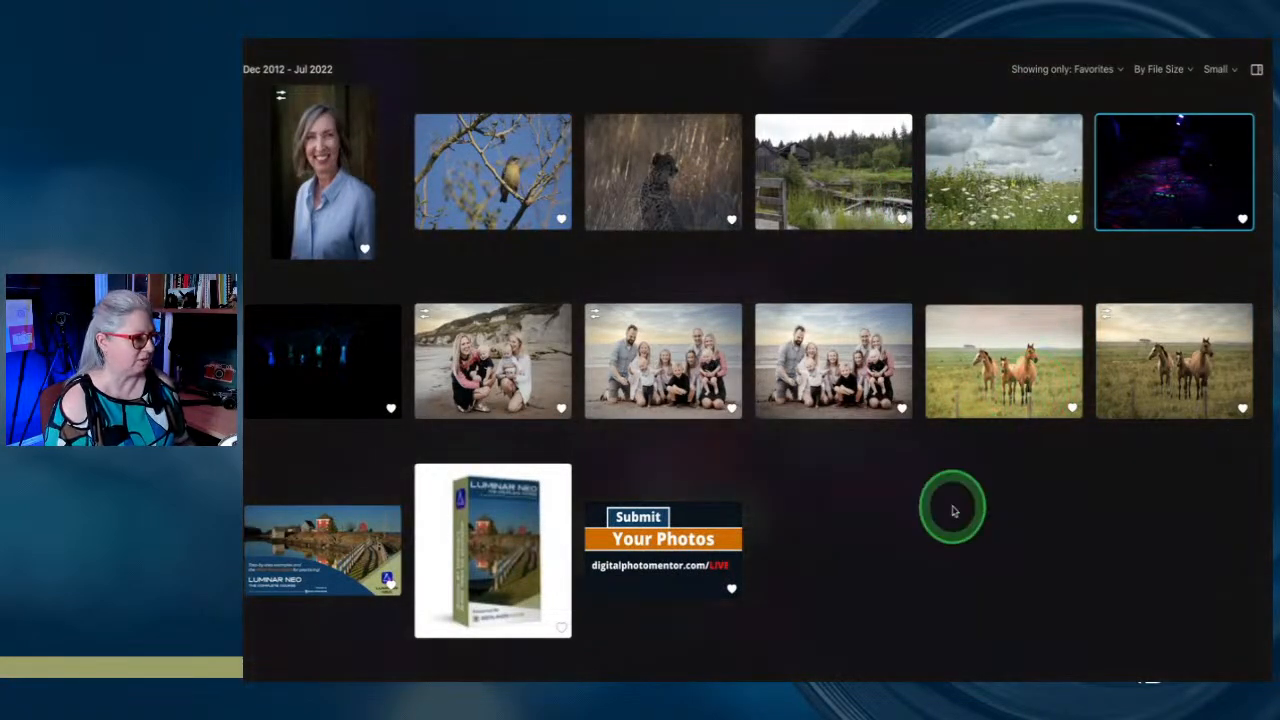
key(Return)
key(f)
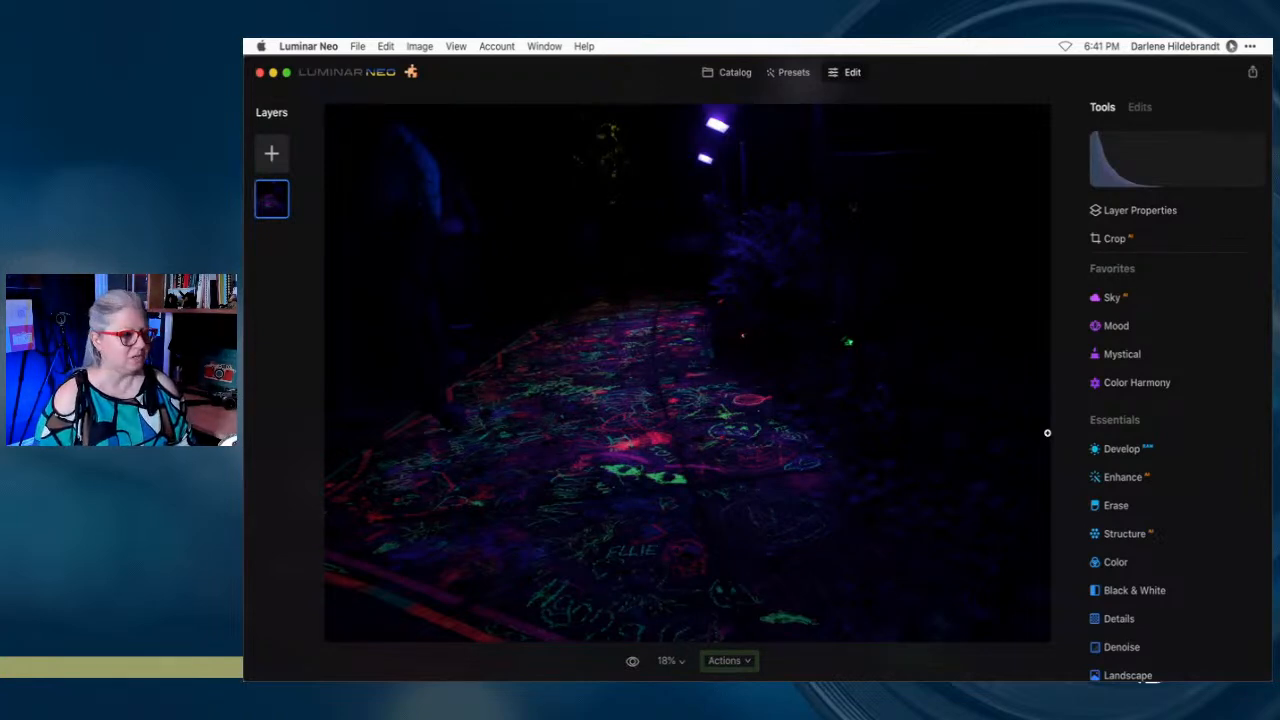
Open the Develop tool for the chalk-path photo and look over its Light and Curves controls
key(p)
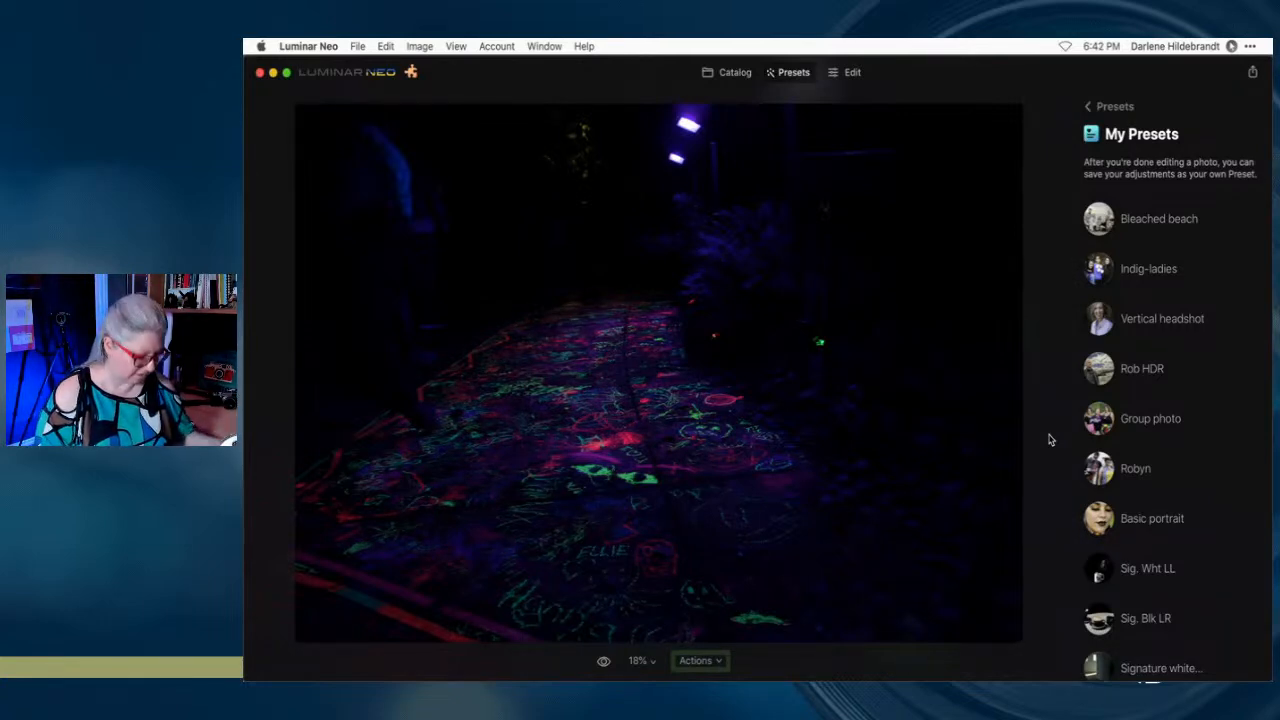
key(d)
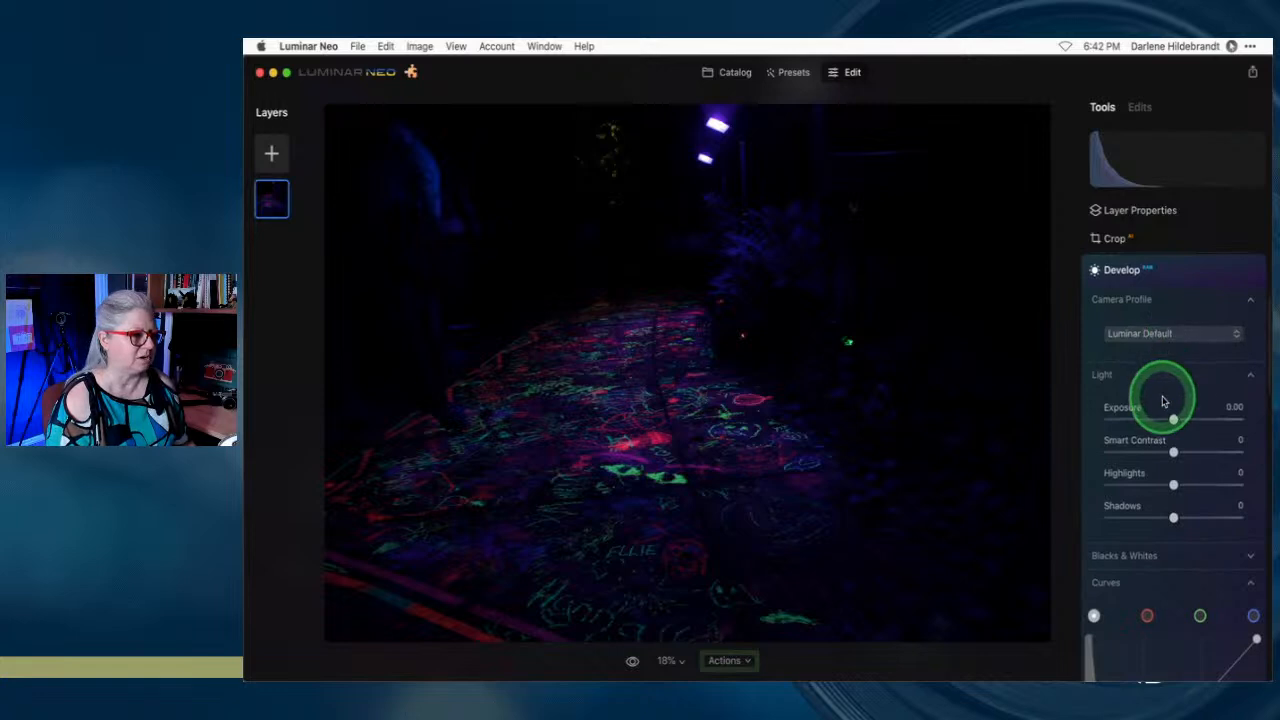
scroll(1163, 401, down, 3)
scroll(1163, 401, down, 4)
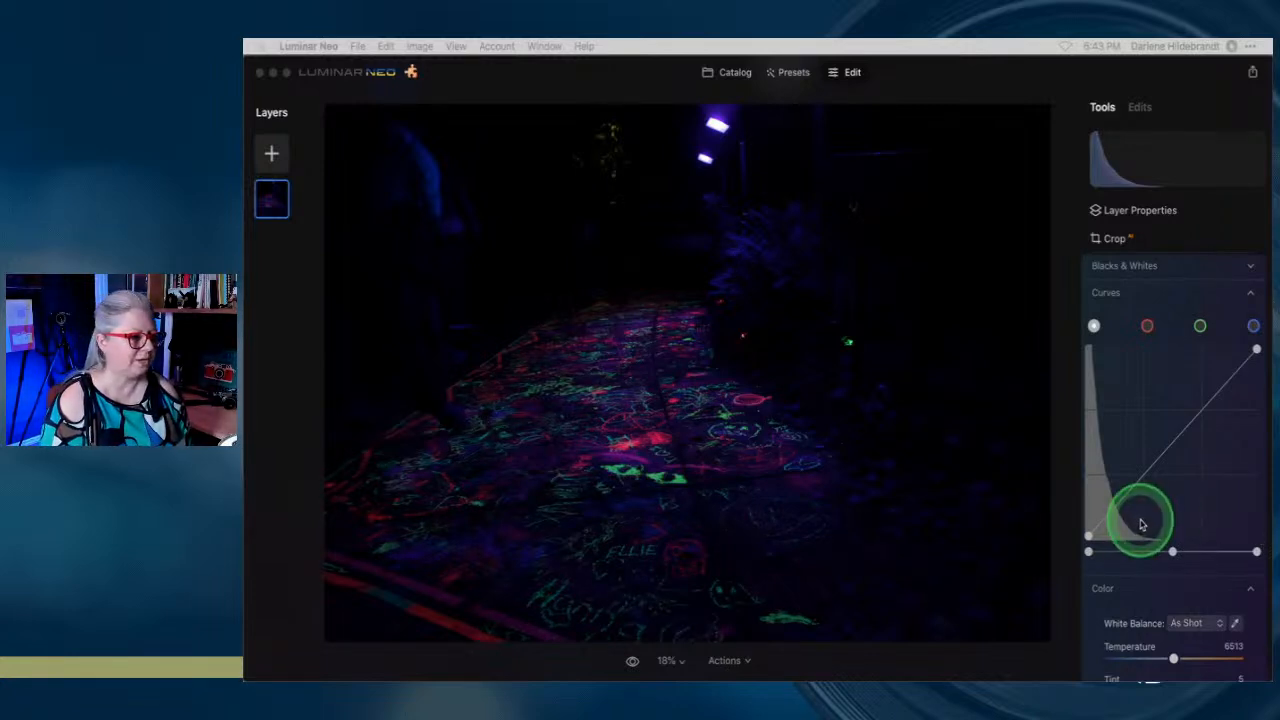
Try raising the Exposure to 2.56 in Develop, and reset it to 0.00
scroll(1136, 520, up, 5)
scroll(1140, 520, up, 2)
drag(1173, 460, 1207, 461)
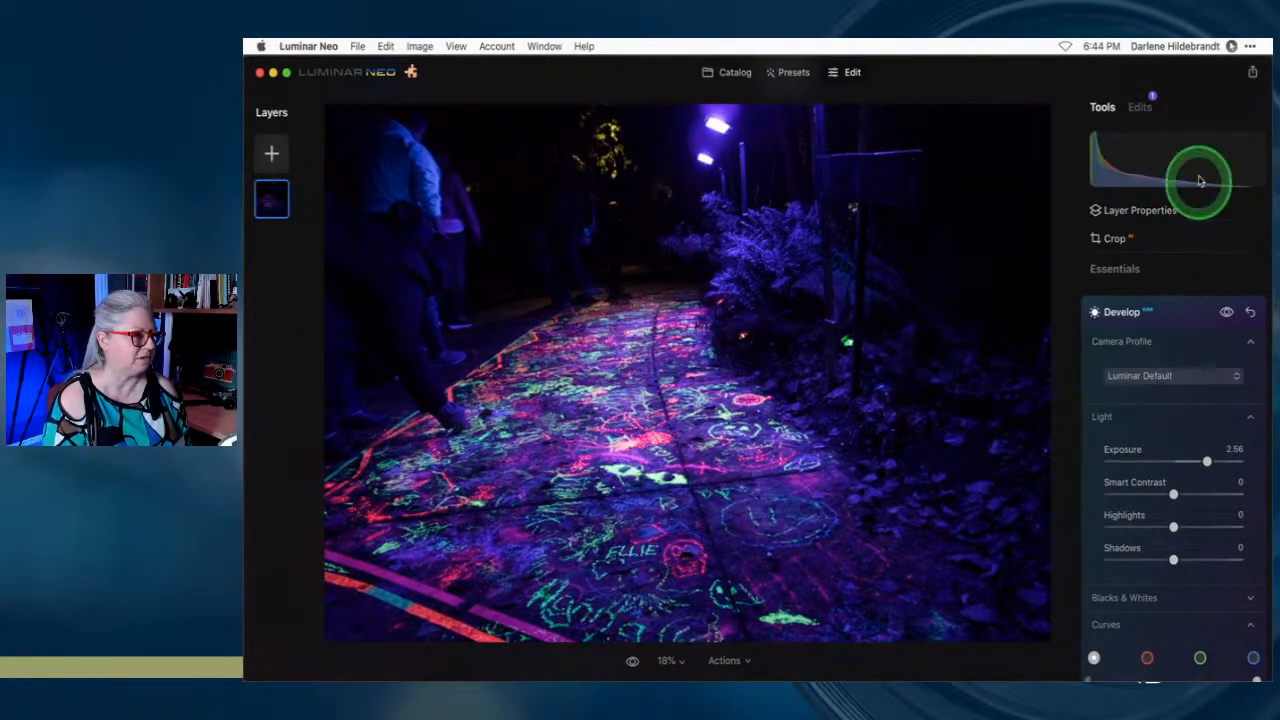
double_click(1206, 463)
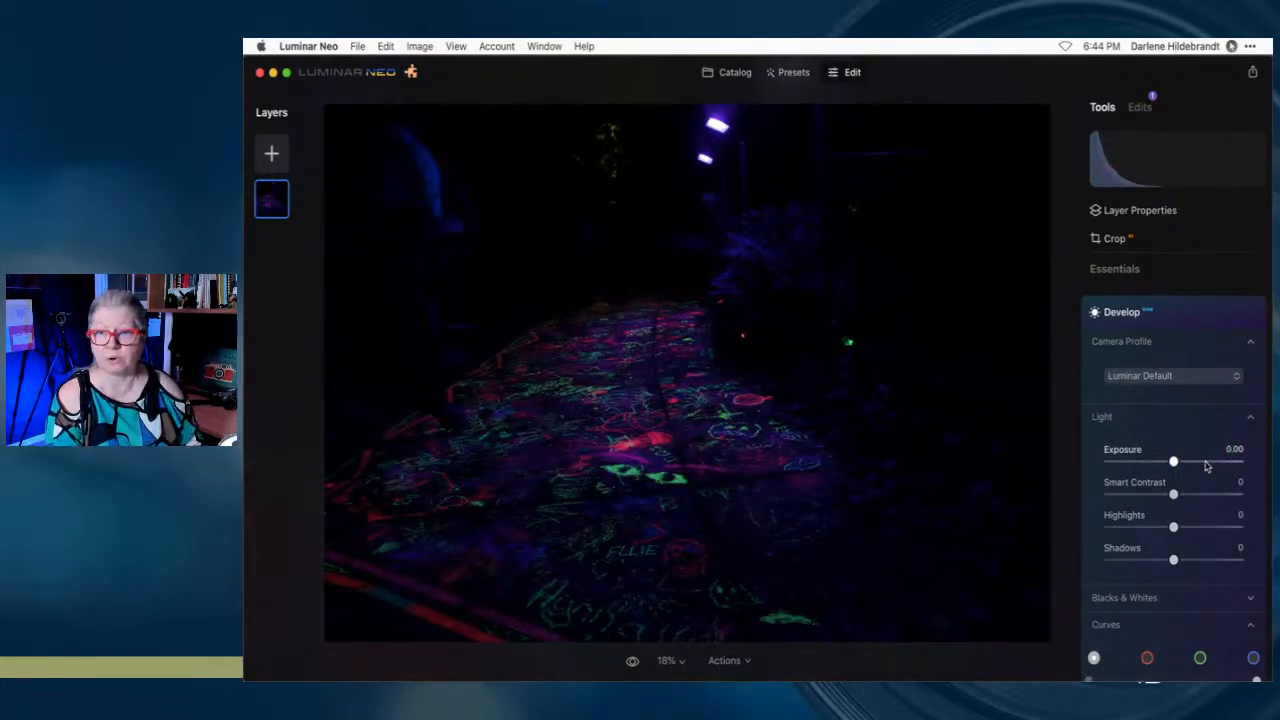
Show the clipping warnings and pull the white point of the main tone curve inward to about the middle of the range
scroll(1206, 466, down, 3)
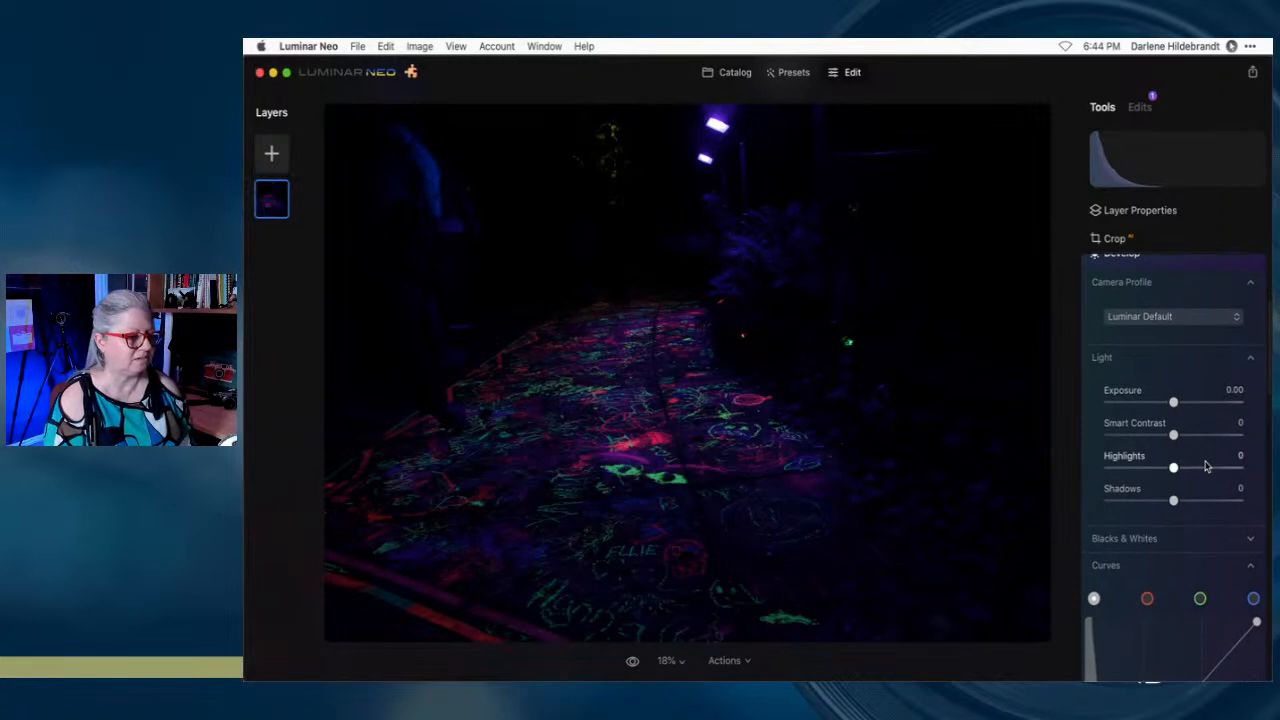
scroll(1206, 466, down, 12)
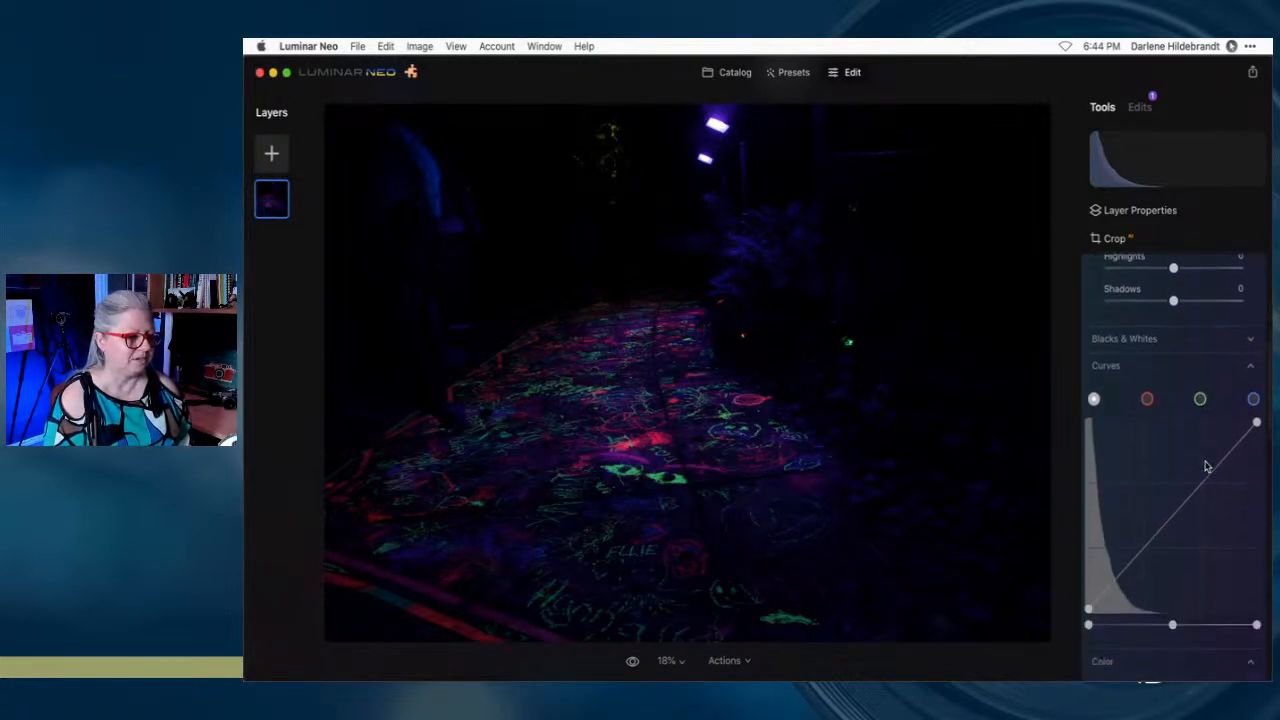
click(1158, 562)
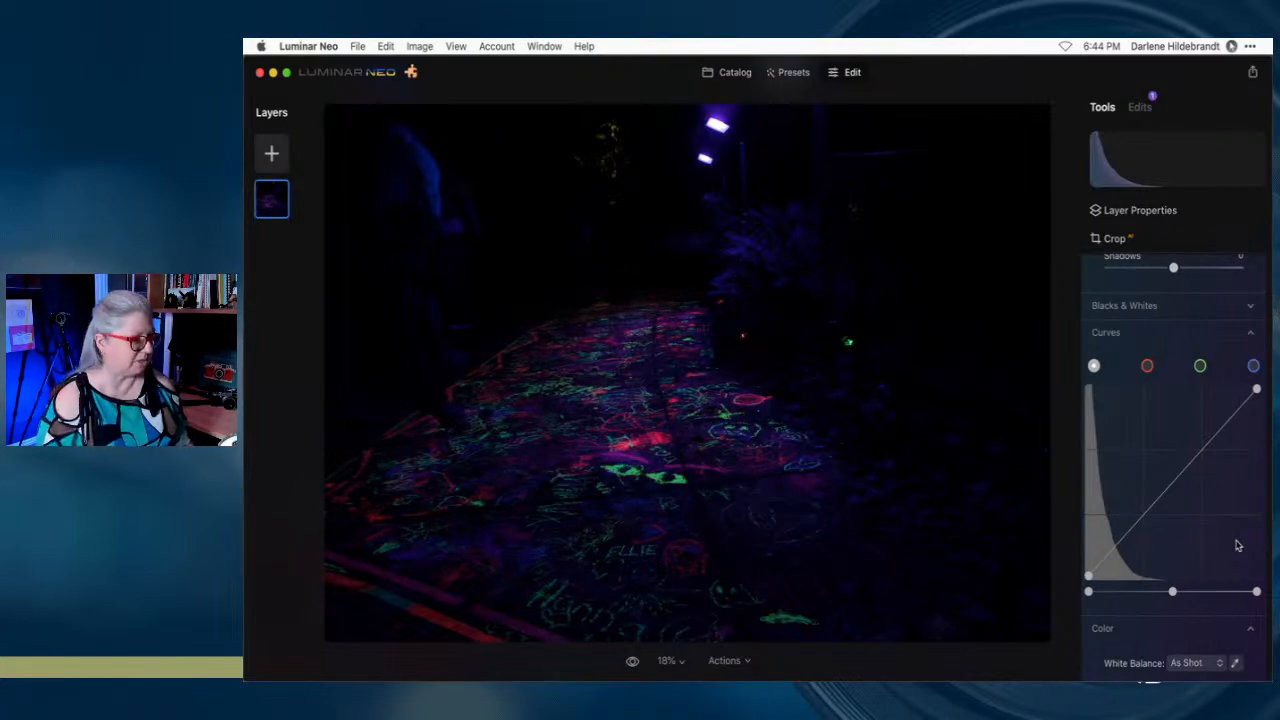
key(j)
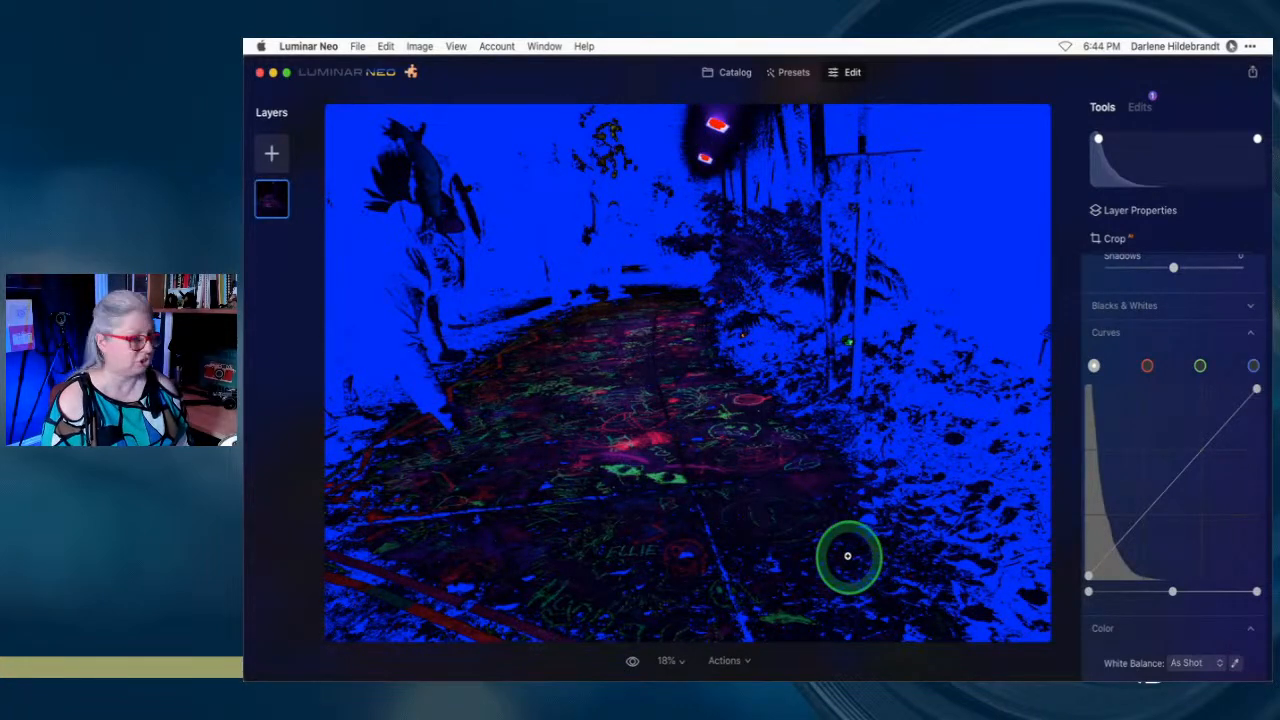
drag(1255, 592, 1167, 592)
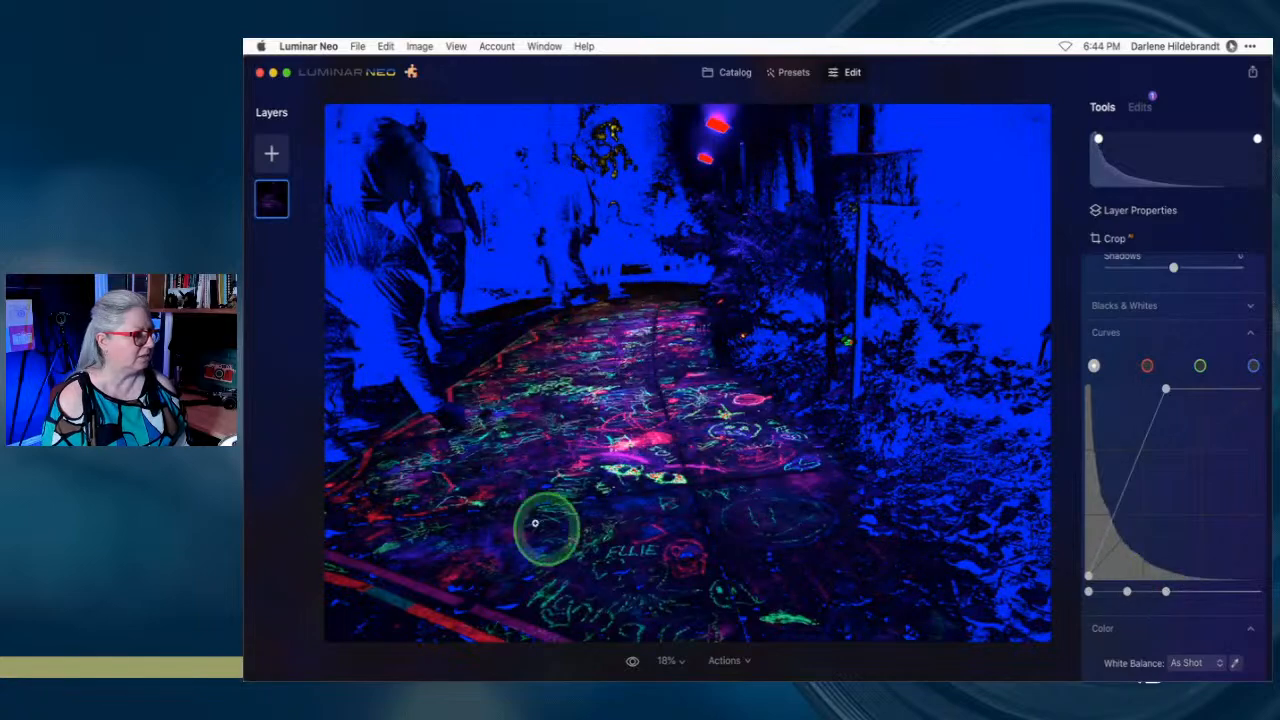
Check the clipping on the green chalk eyes at 100% and ease the tone curve's white point slightly back outward
double_click(616, 485)
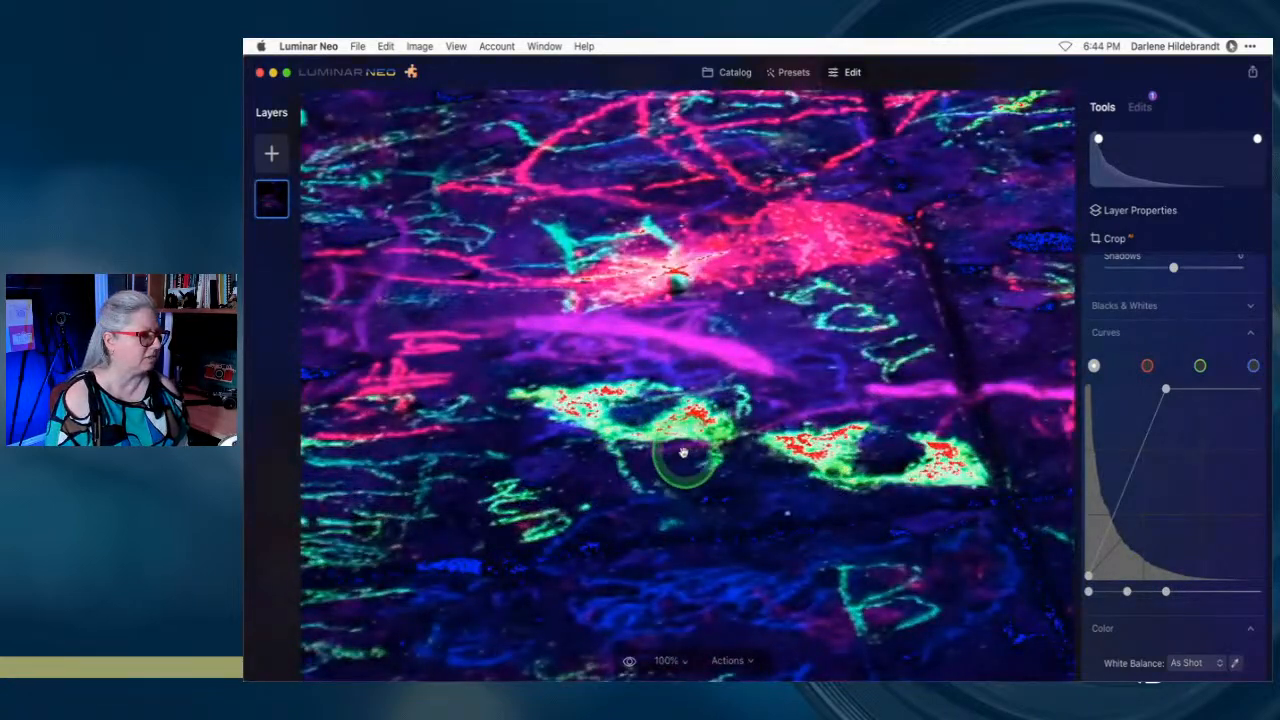
double_click(674, 480)
mouse_move(1168, 580)
mouse_down()
mouse_move(1164, 590)
mouse_move(1187, 592)
mouse_up()
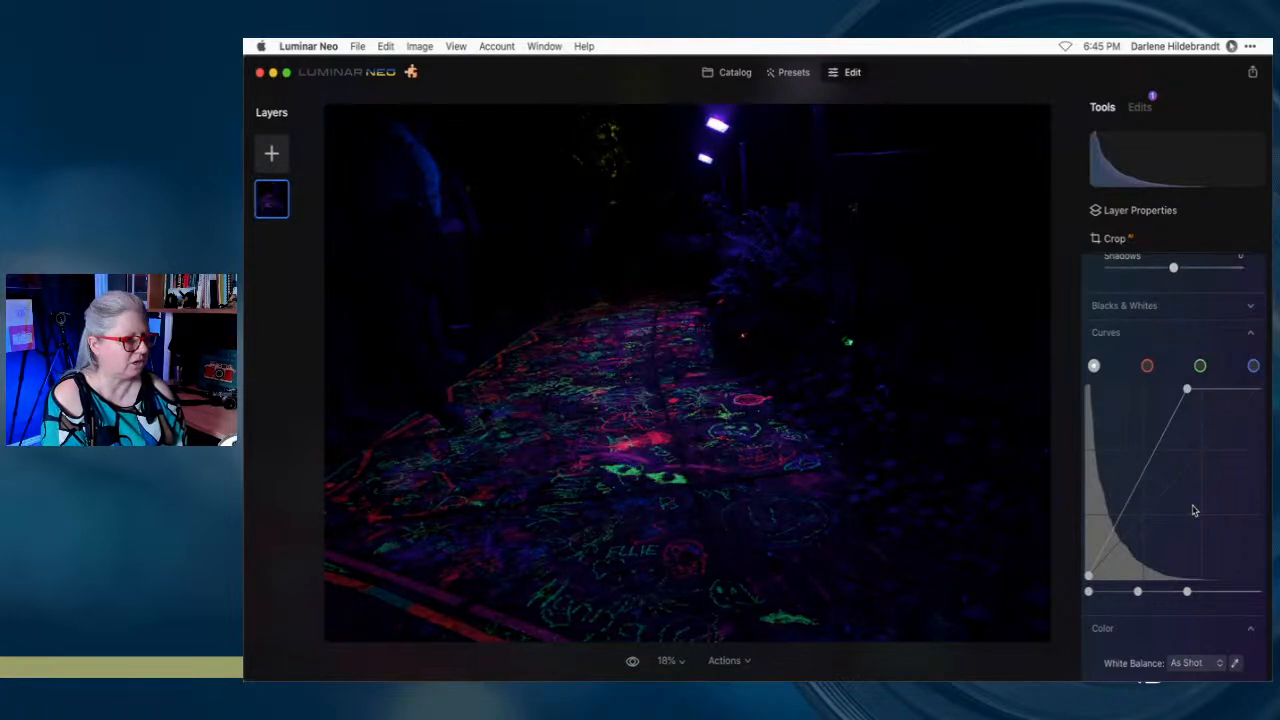
click(1187, 591)
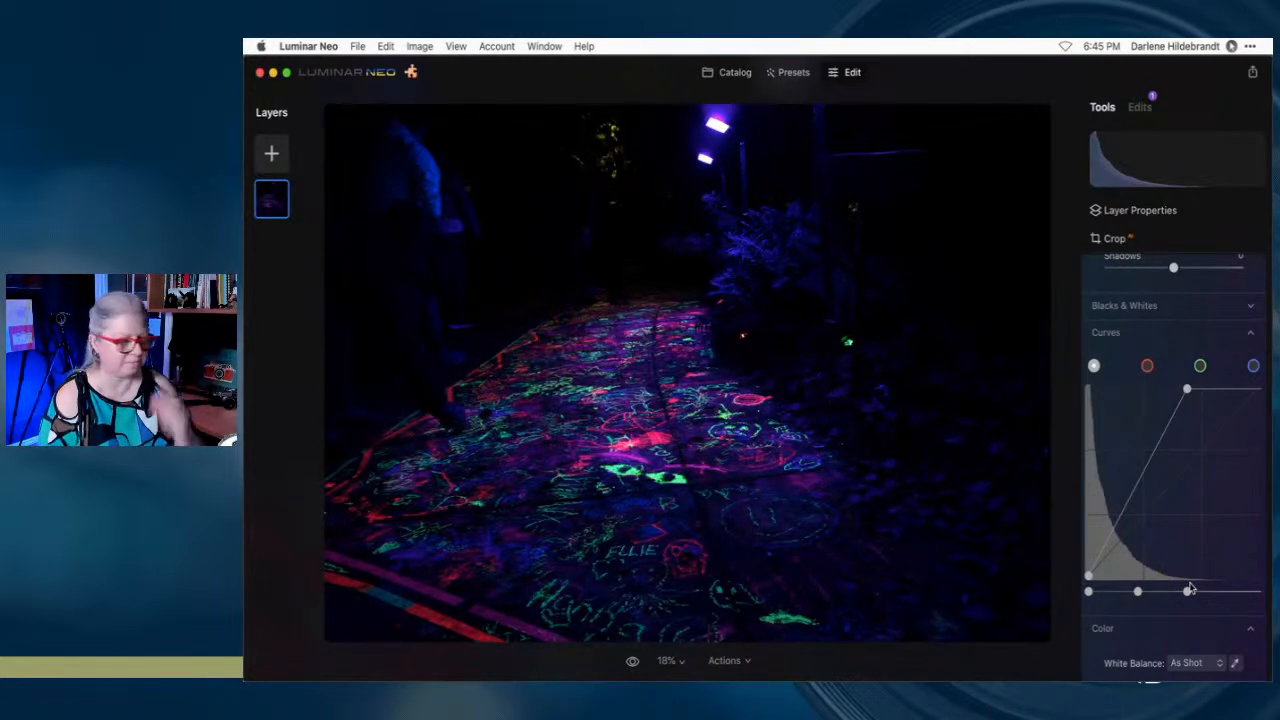
Raise Shadows to 24 in the Light settings and reset Exposure to 0.00 after a slight increase
scroll(1155, 510, up, 5)
scroll(1162, 471, up, 1)
mouse_move(1172, 387)
mouse_down()
mouse_move(1203, 387)
mouse_move(1166, 389)
mouse_move(1177, 388)
mouse_up()
click(1174, 503)
drag(1174, 509, 1189, 486)
double_click(1178, 387)
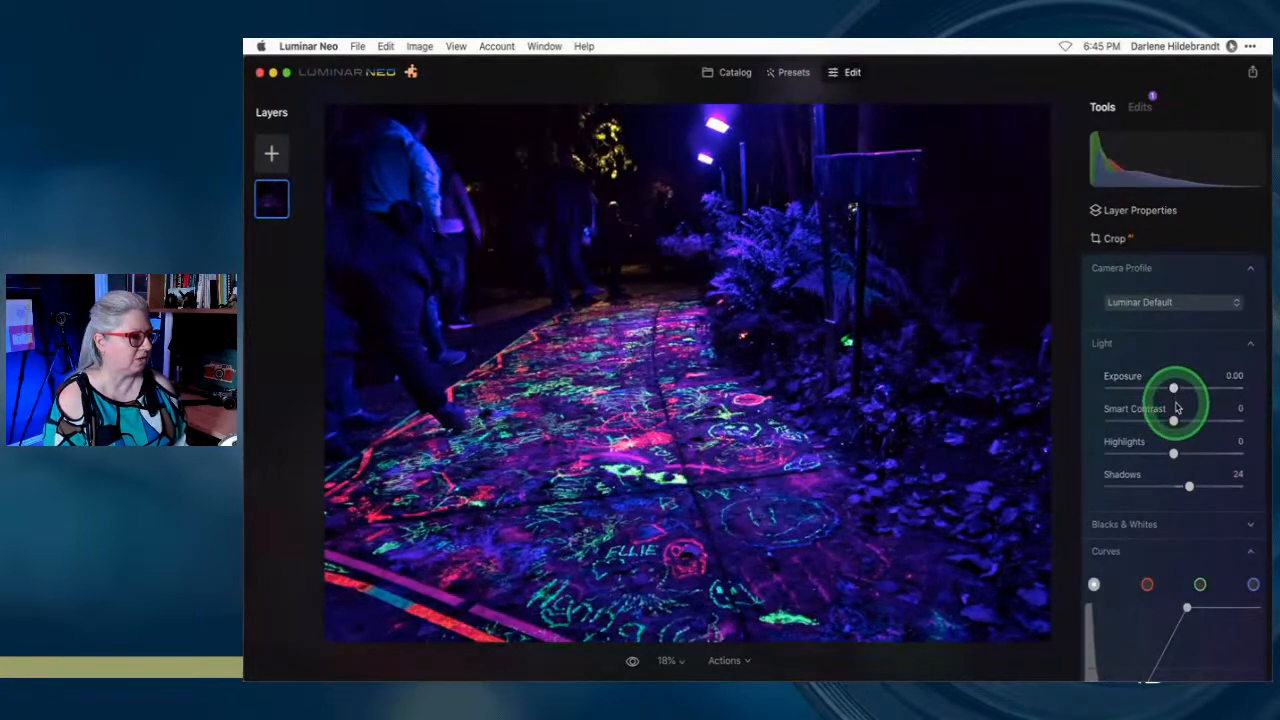
scroll(1176, 405, down, 5)
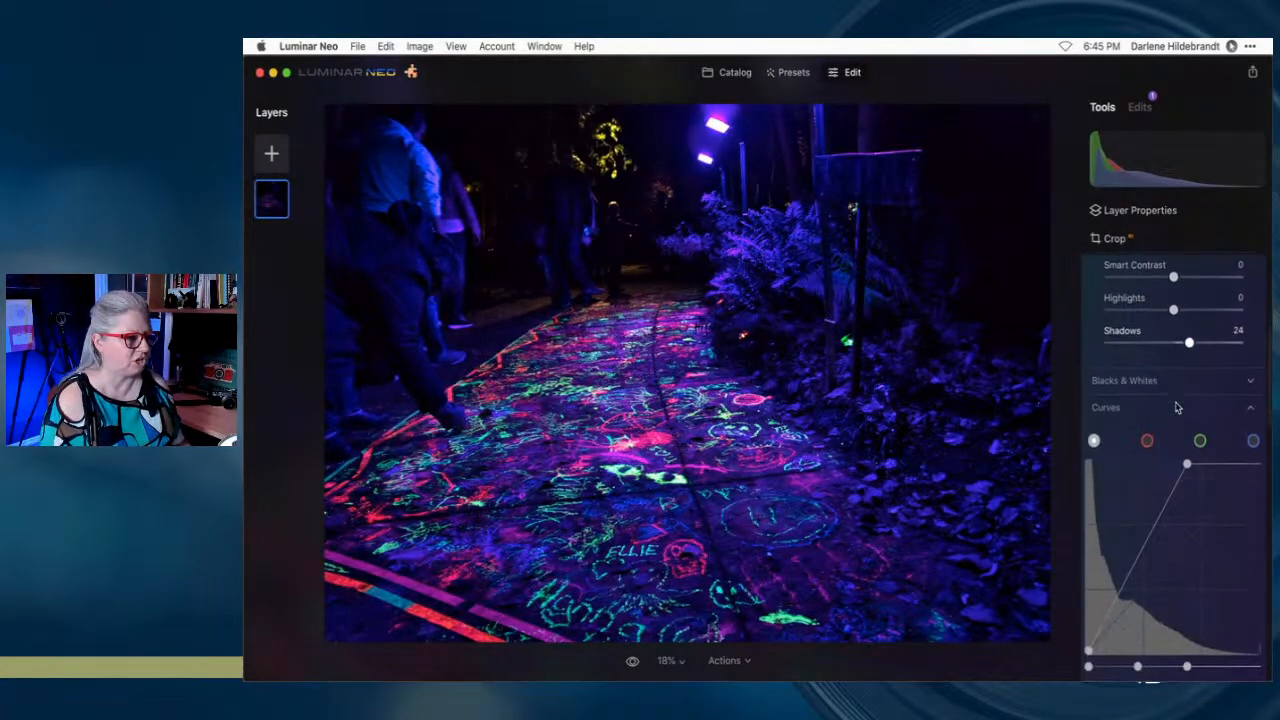
Show the clipping warnings and lower Blacks to -19 in Develop's Blacks & Whites settings
click(1150, 378)
click(1174, 456)
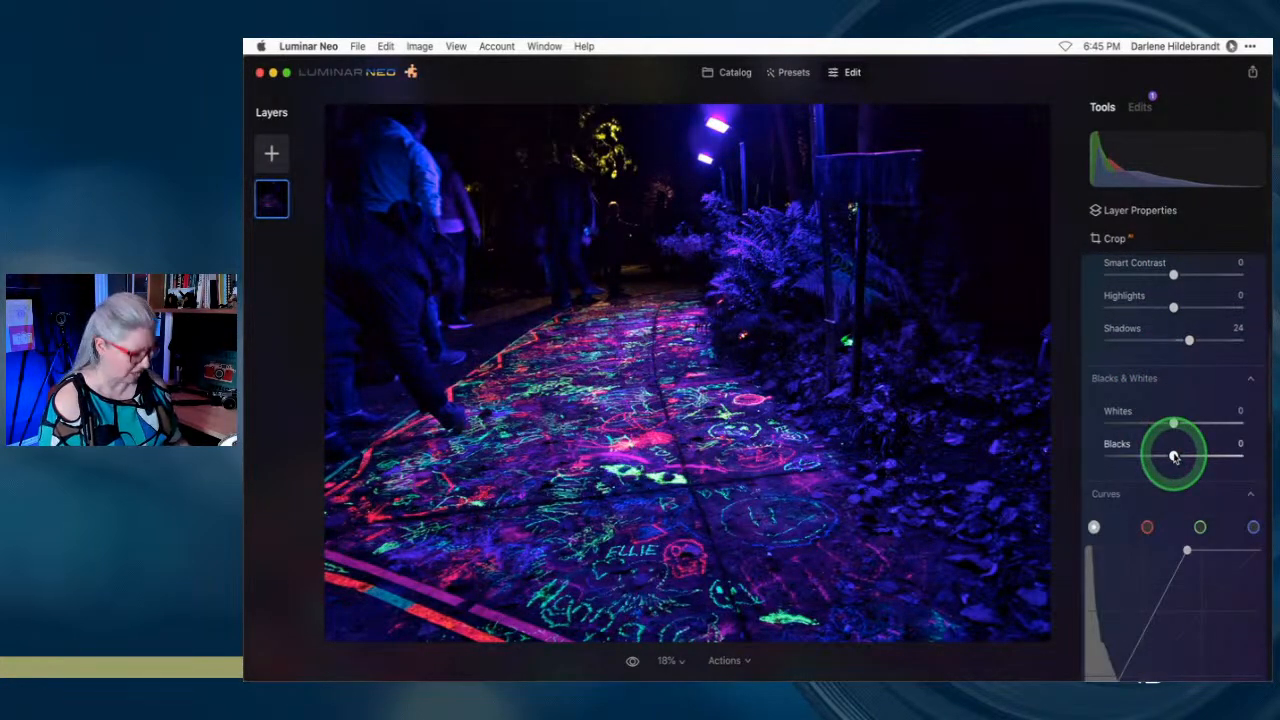
key(j)
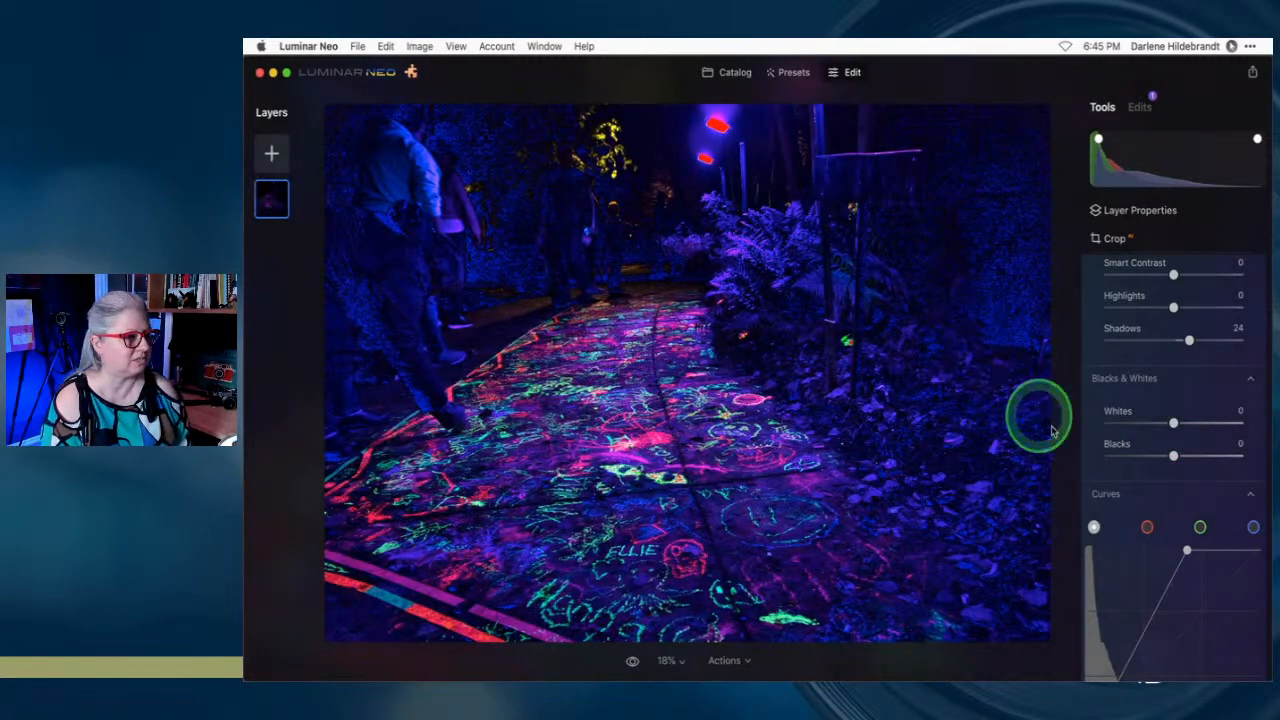
mouse_move(1157, 457)
mouse_down()
mouse_move(1171, 457)
mouse_move(1160, 457)
mouse_up()
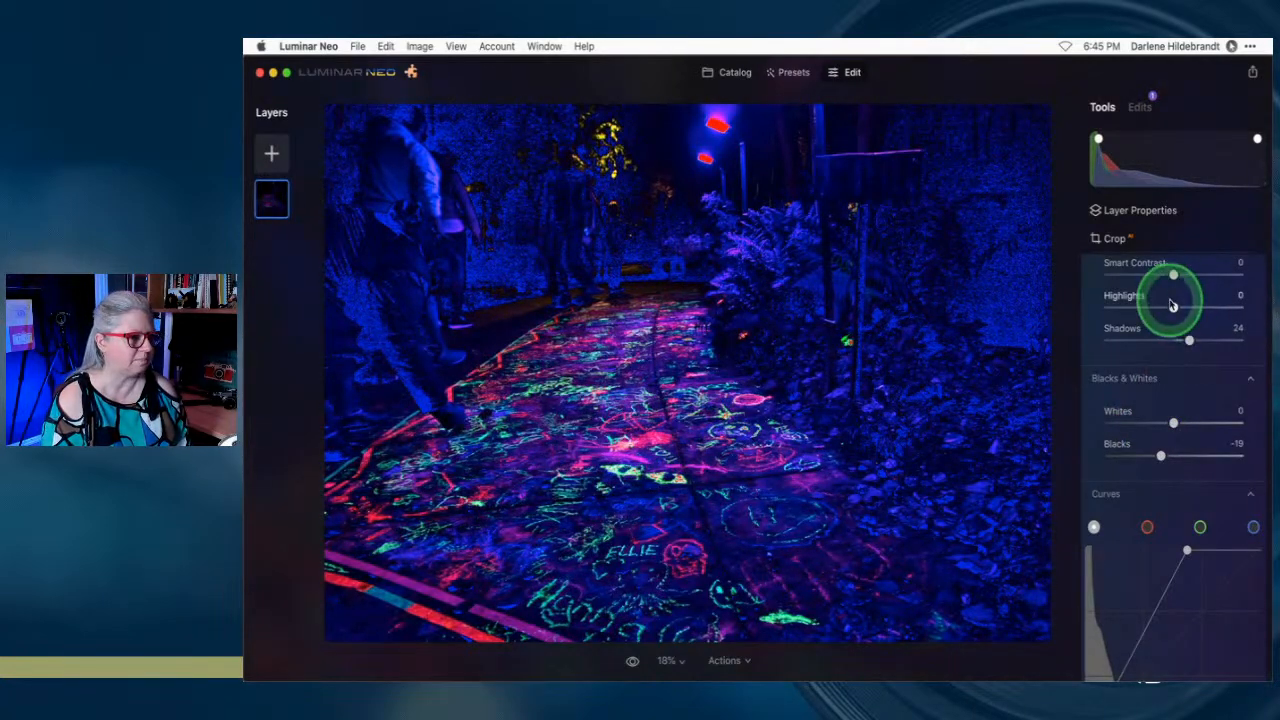
Lower Highlights to -18 in Develop's Light settings
mouse_move(1176, 312)
mouse_down()
mouse_move(1160, 310)
mouse_move(1190, 310)
mouse_move(1164, 306)
mouse_move(1168, 330)
mouse_up()
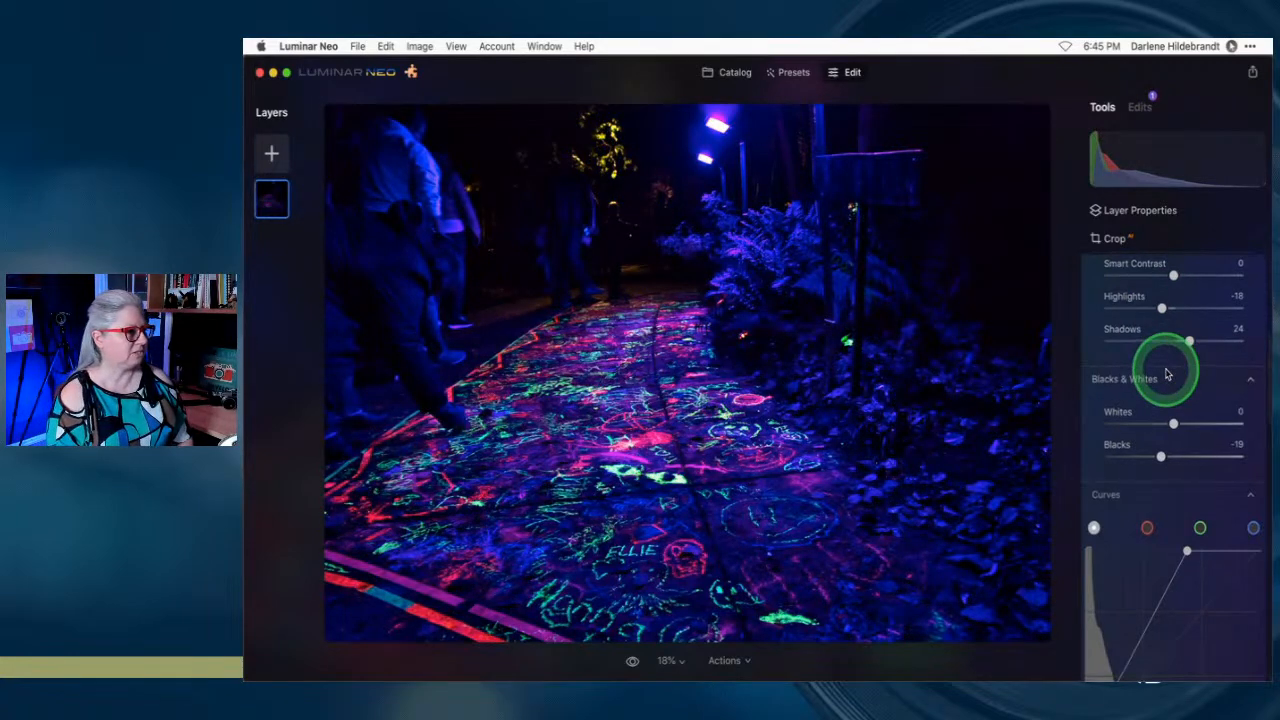
scroll(1167, 350, up, 5)
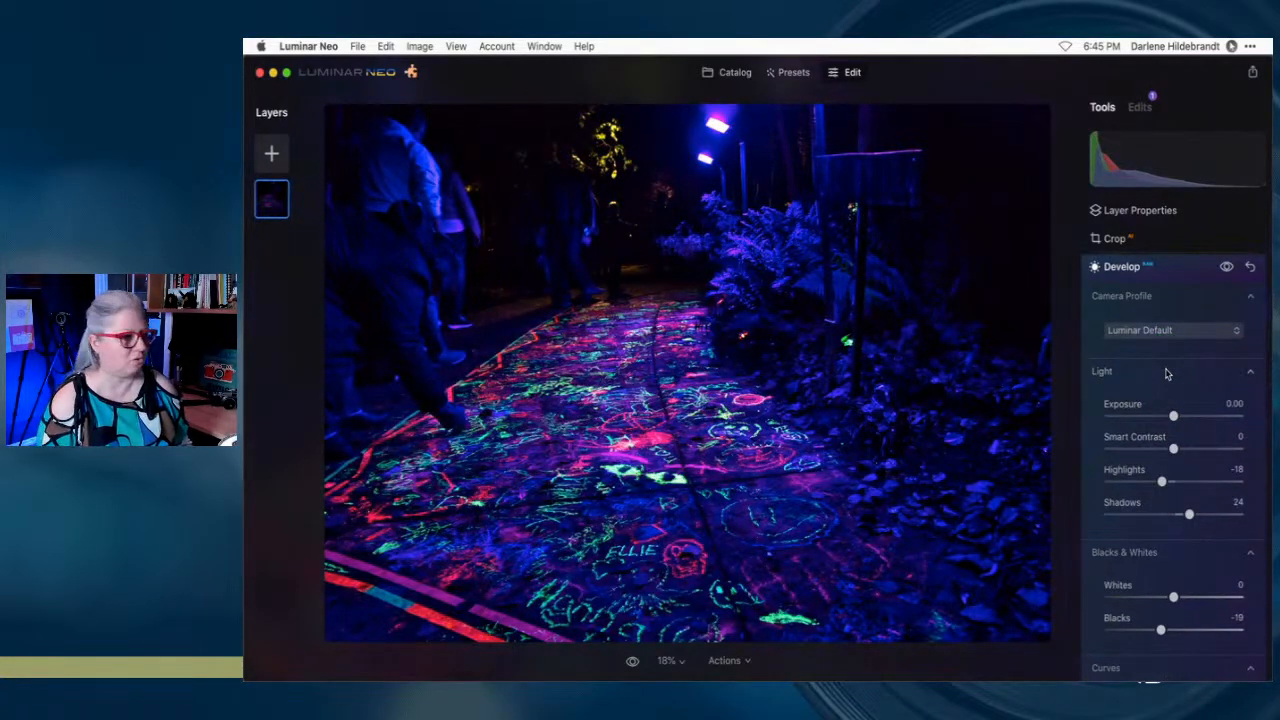
click(1164, 372)
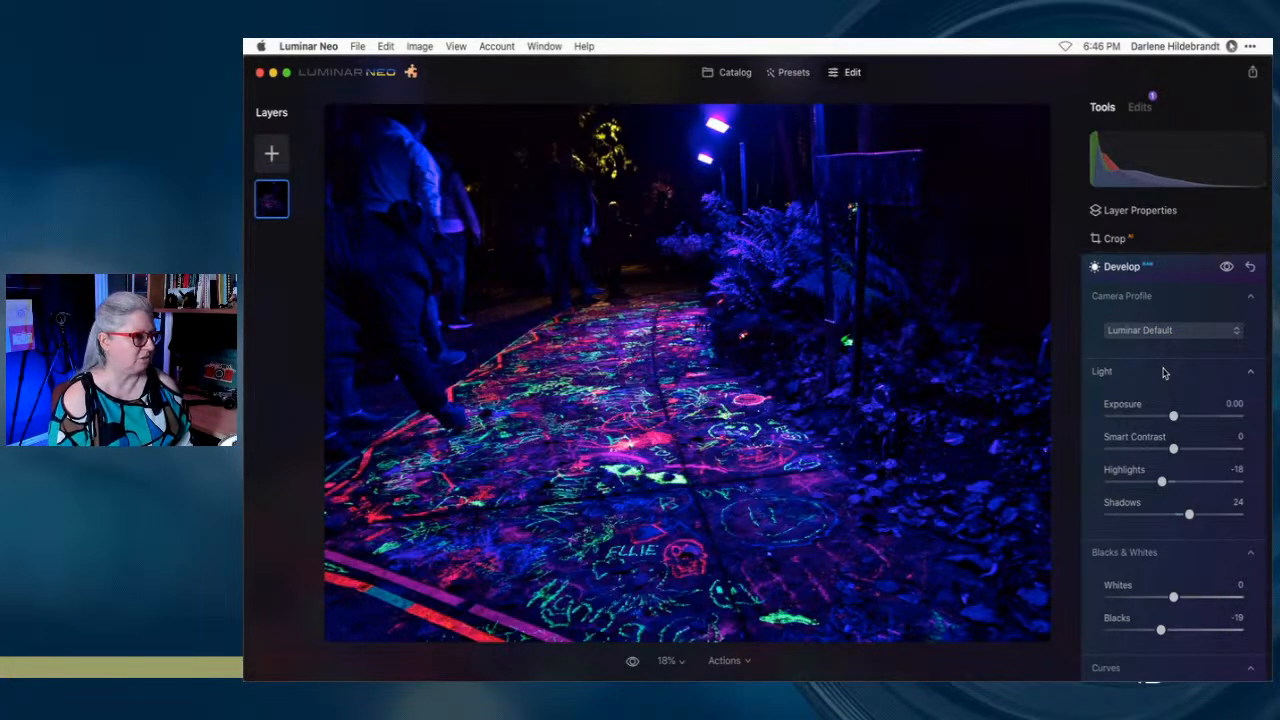
Try the Daylight white balance preset in Develop's Color settings
scroll(1164, 372, down, 10)
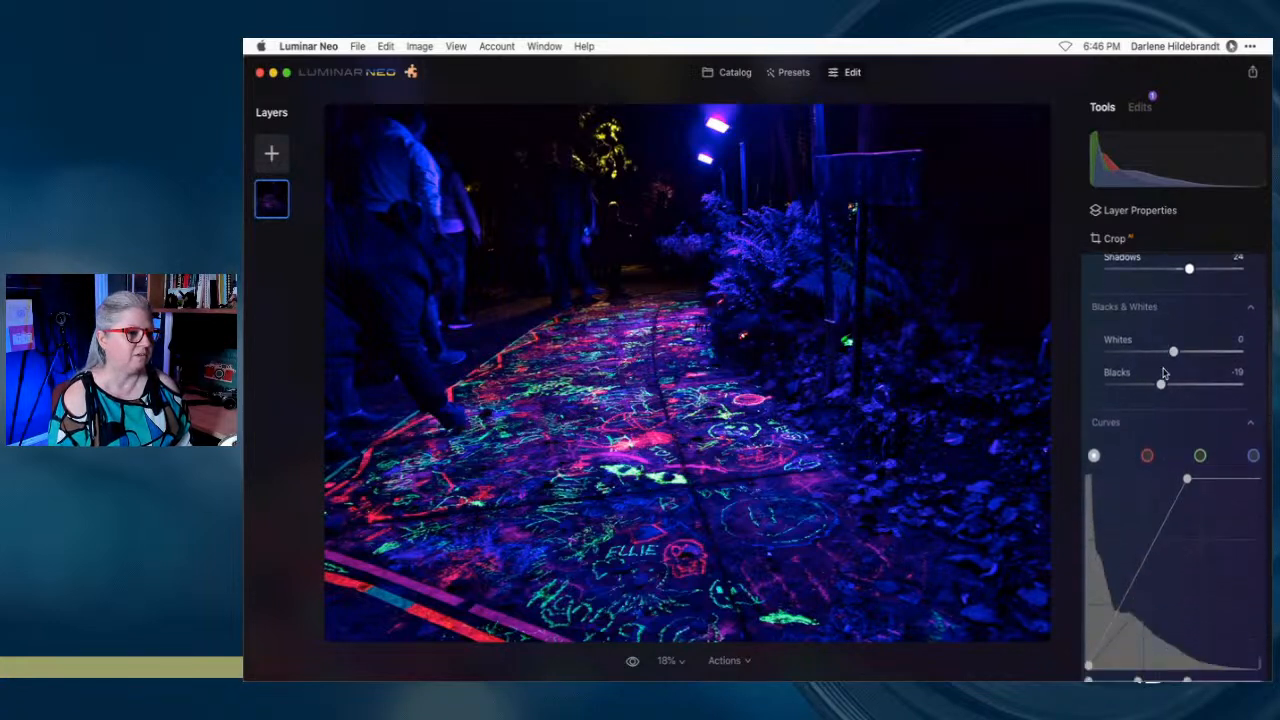
scroll(1164, 372, down, 5)
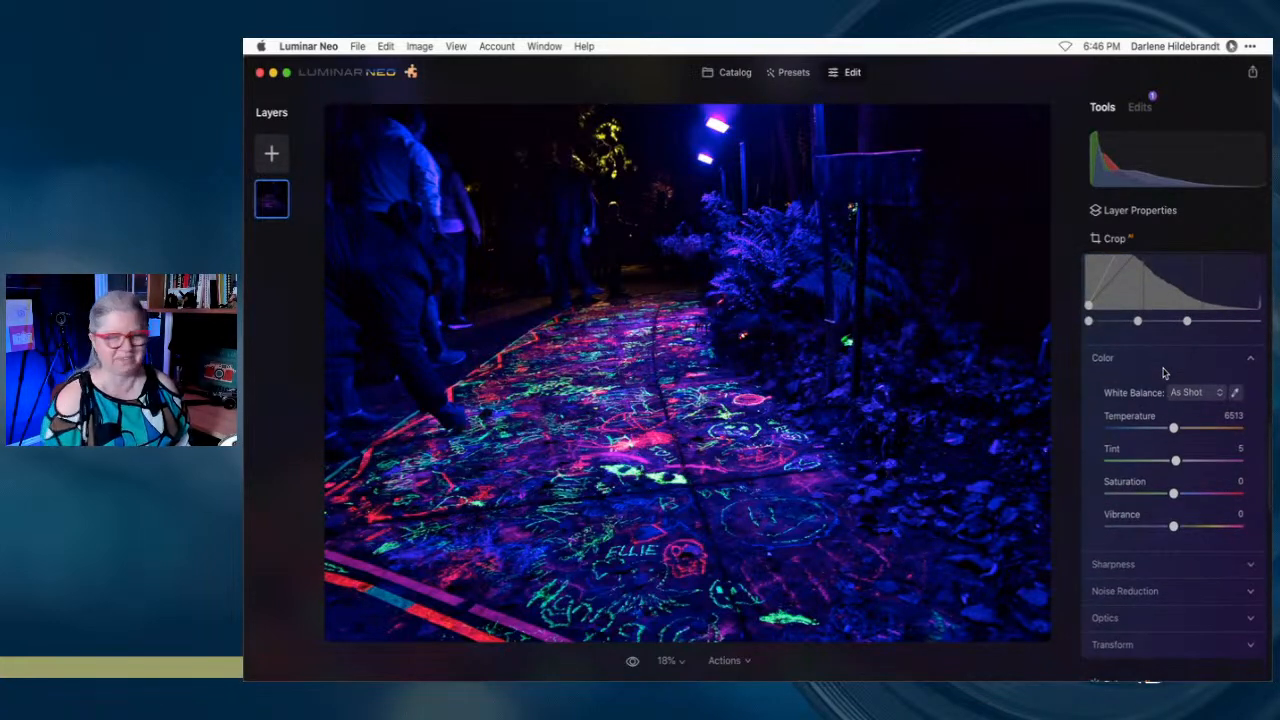
click(1185, 390)
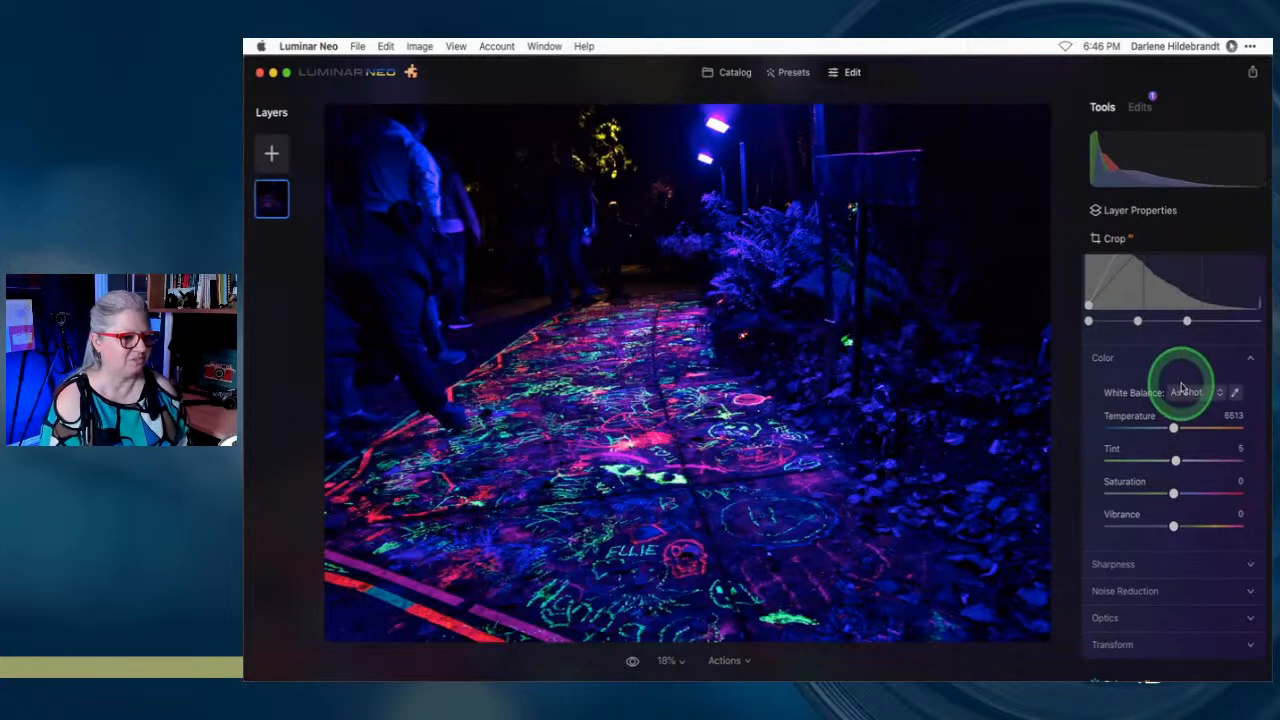
click(1196, 436)
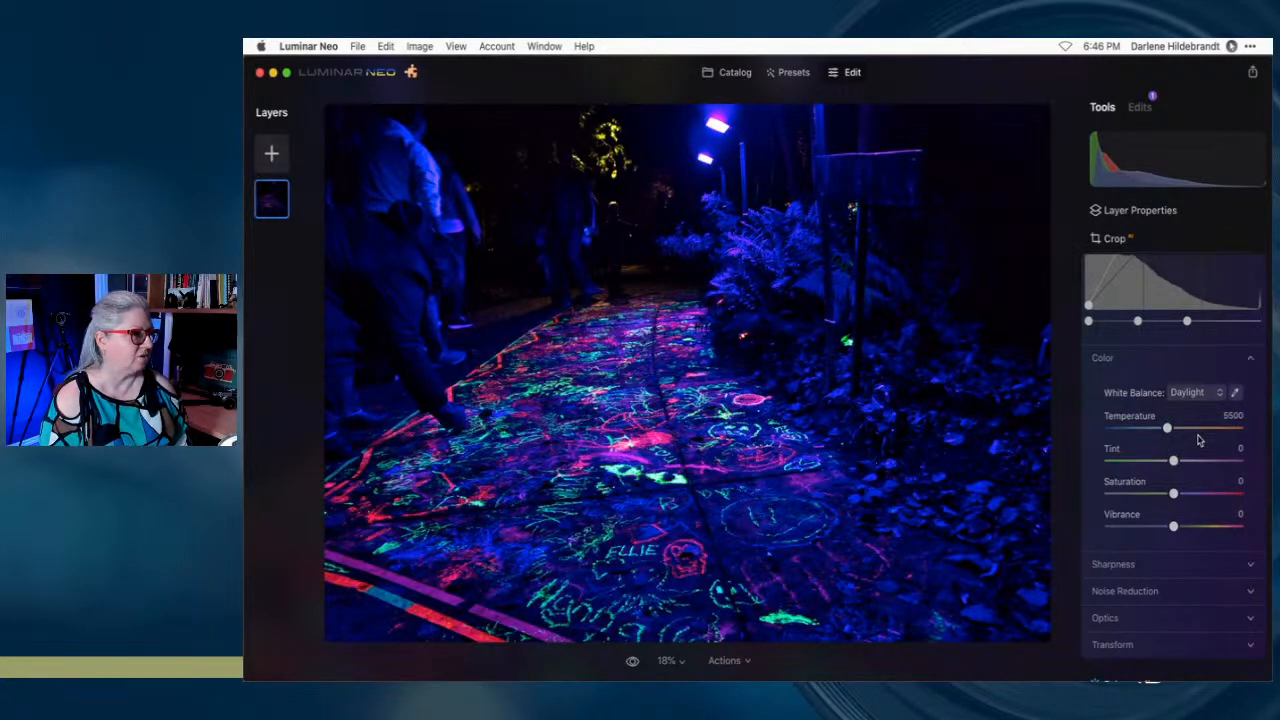
click(1170, 429)
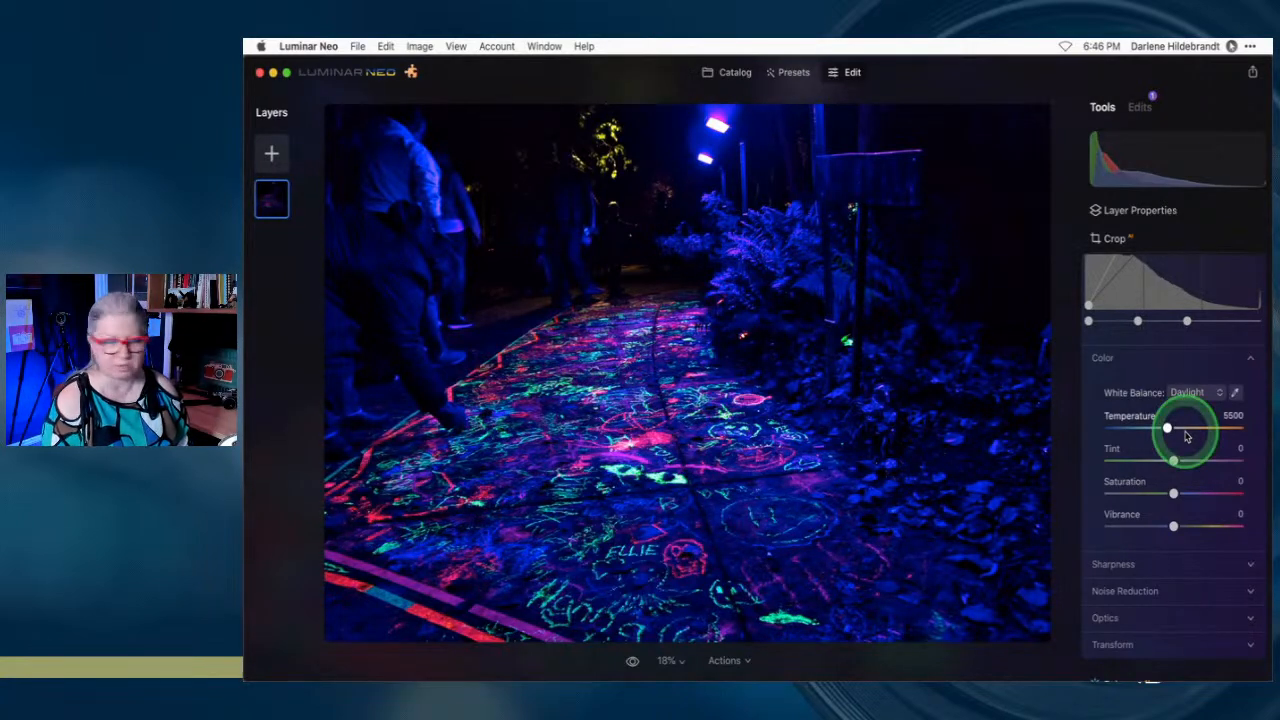
click(1173, 460)
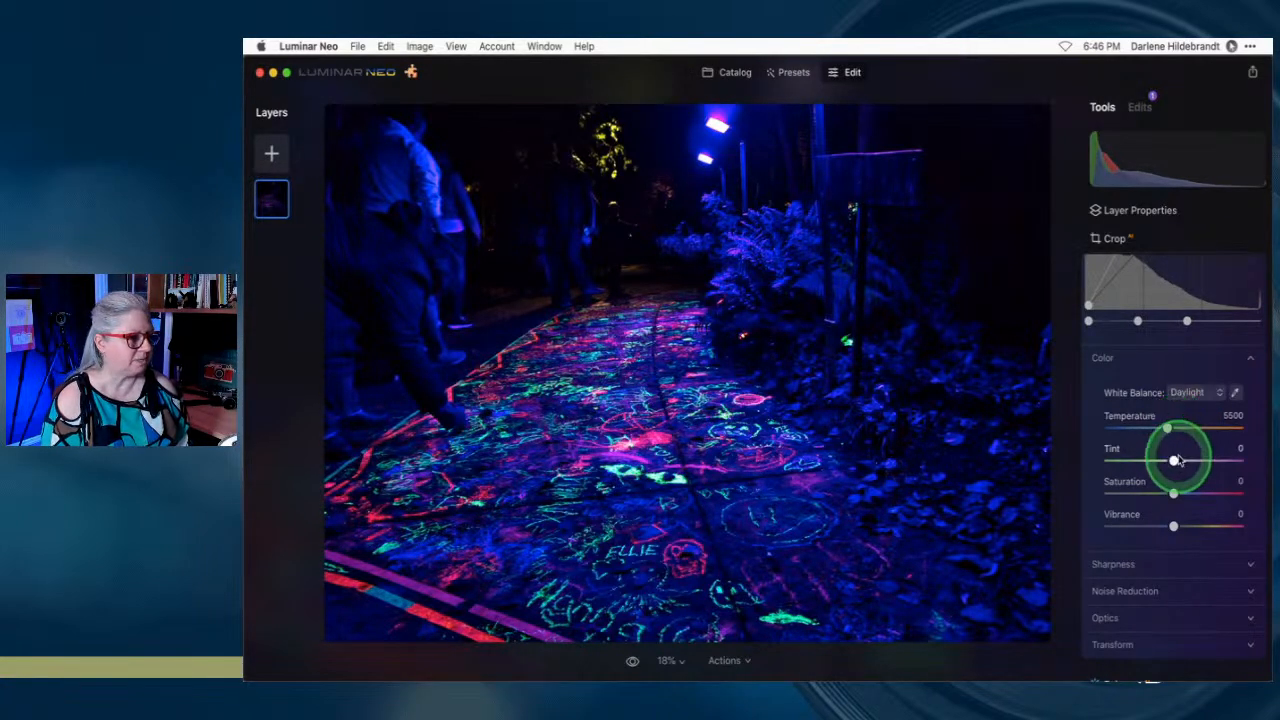
Try a custom white balance with Temperature at 7204 and Tint at -39
mouse_move(1175, 461)
mouse_down()
mouse_move(1141, 460)
mouse_move(1206, 461)
mouse_move(1140, 461)
mouse_move(1159, 461)
mouse_up()
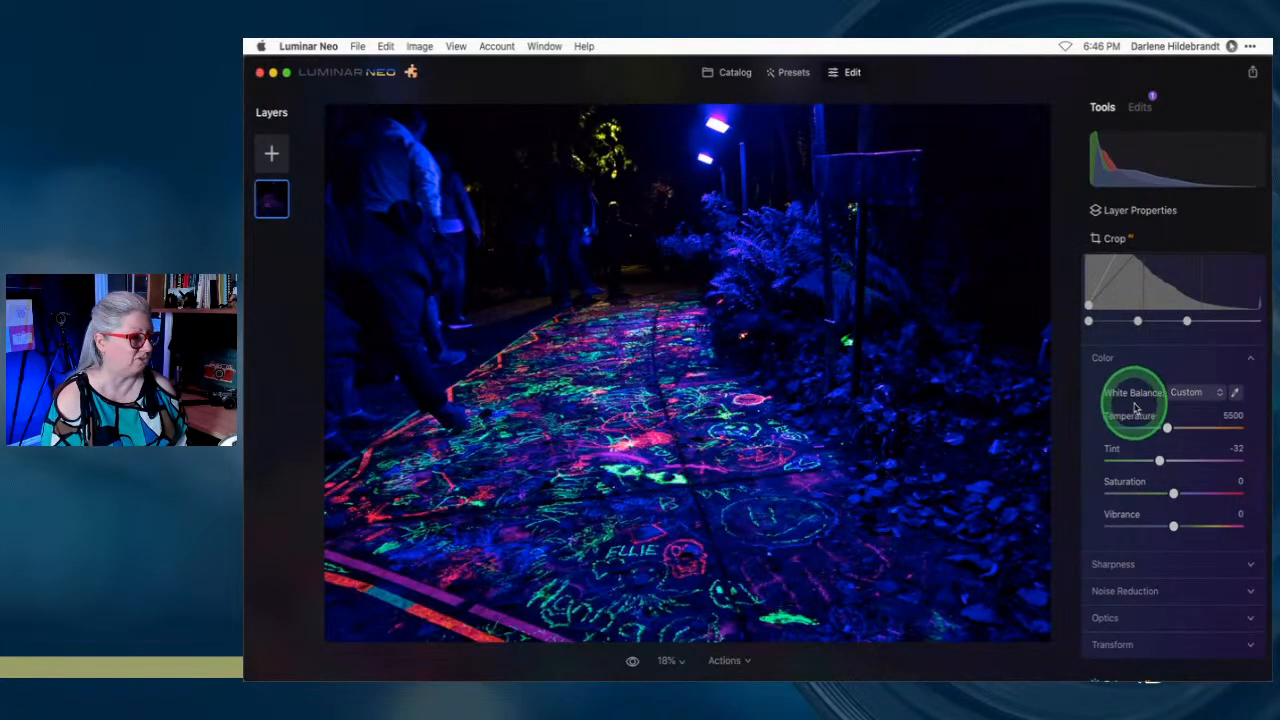
mouse_move(1160, 429)
mouse_down()
mouse_move(1200, 426)
mouse_move(1180, 428)
mouse_up()
drag(1159, 460, 1160, 458)
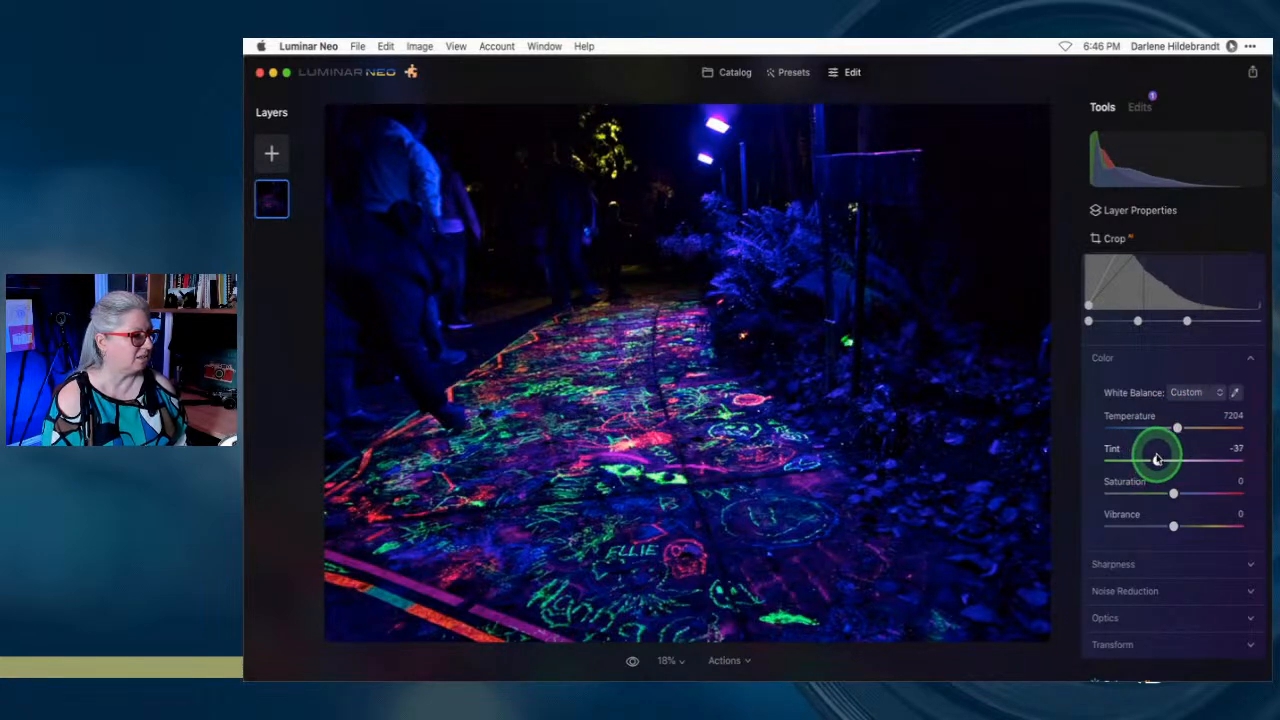
Compare the edited chalk path photo with its unedited original several times
click(1184, 430)
key(backslash)
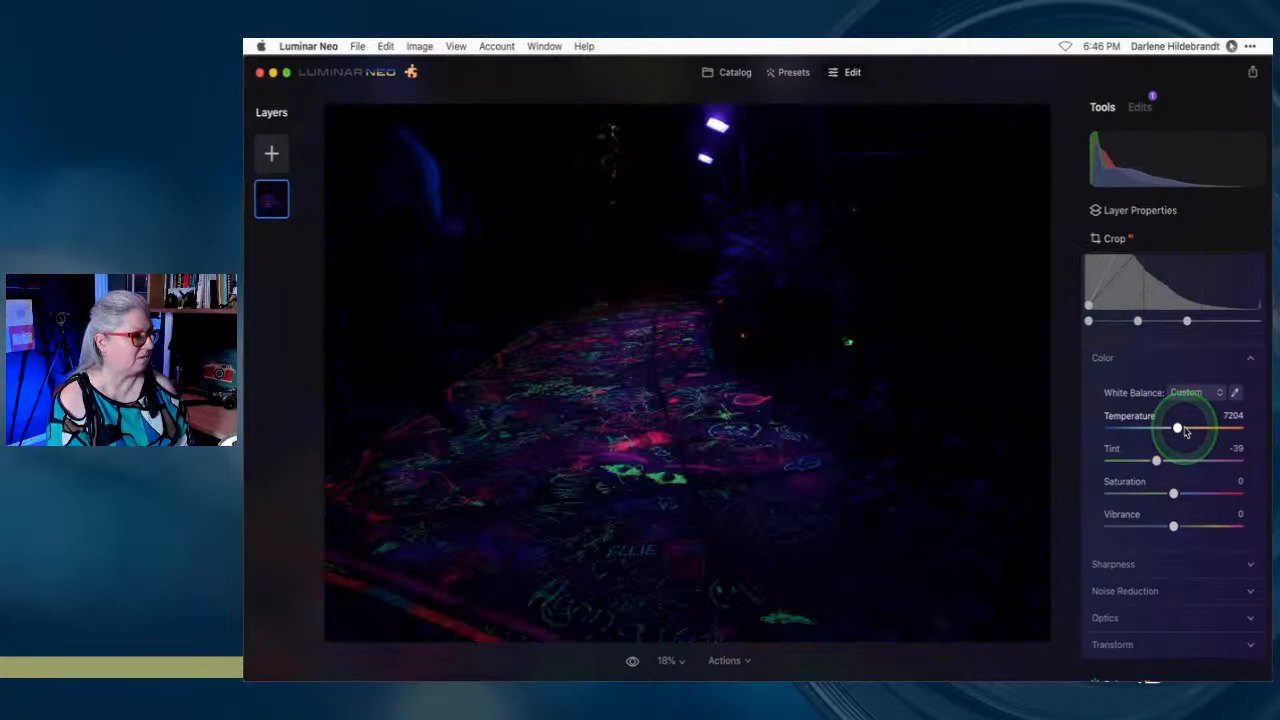
key(backslash)
key(backslash)
key(backslash)
key(backslash)
key(backslash)
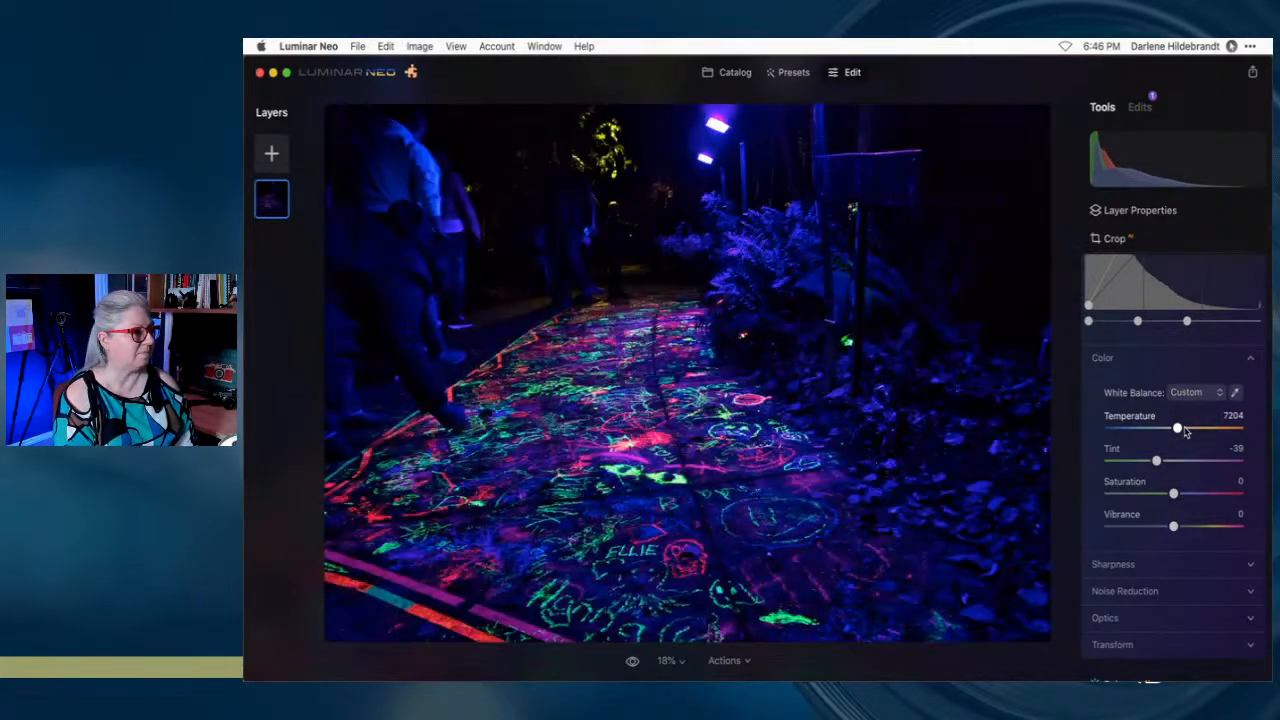
Enable Auto Defringe and Auto Fix Chromatic Aberrations in Develop's Optics, and try Auto Distortion Corrections before turning it off again
scroll(1184, 432, down, 1)
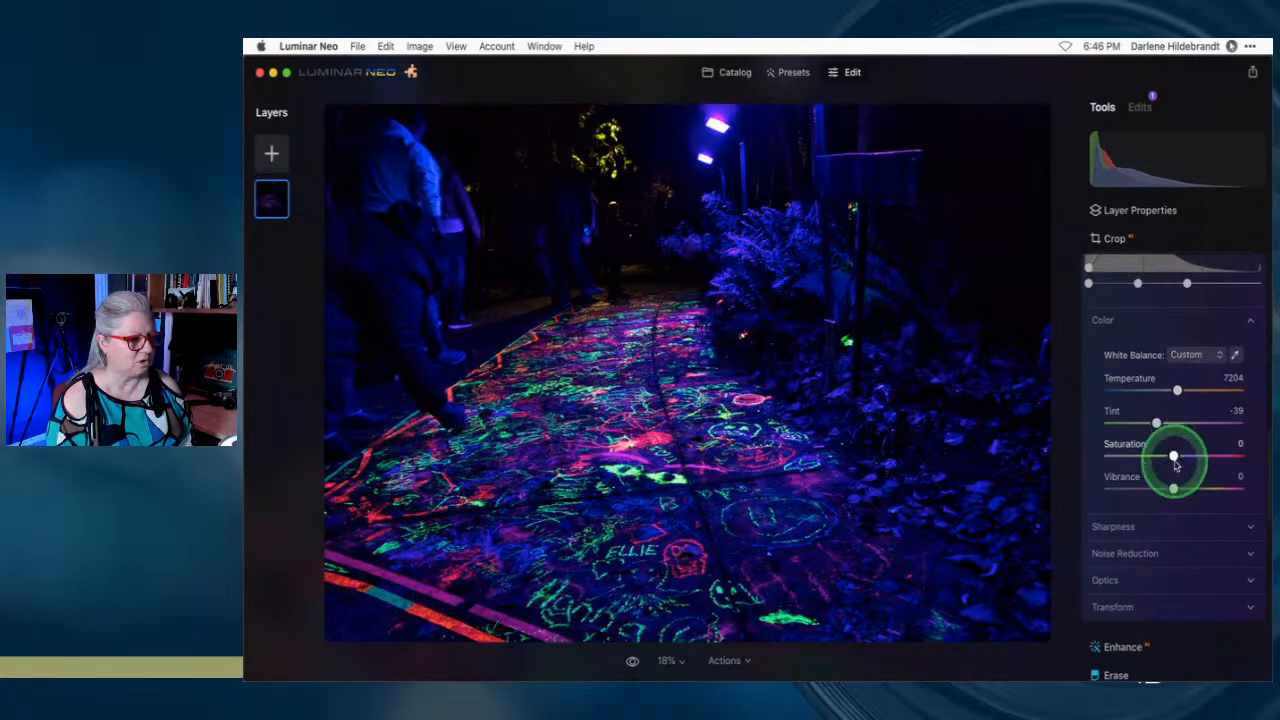
click(1108, 579)
scroll(1170, 390, down, 4)
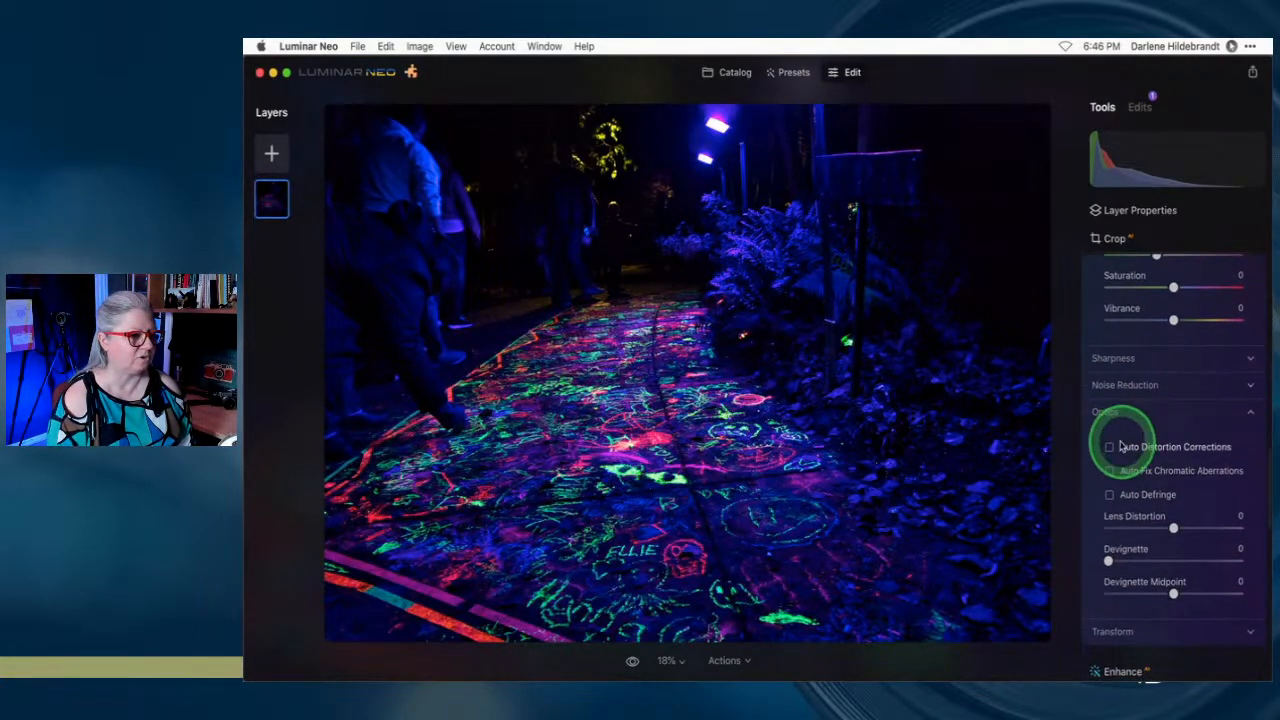
click(1109, 494)
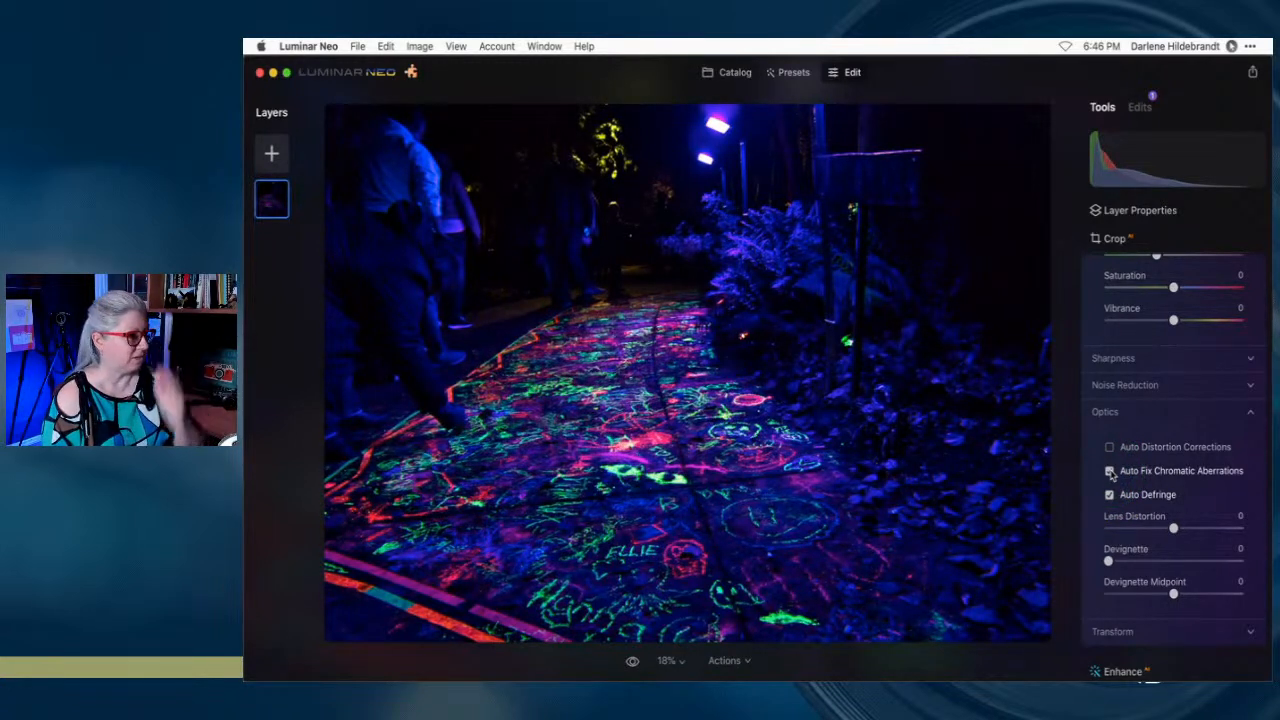
click(1110, 472)
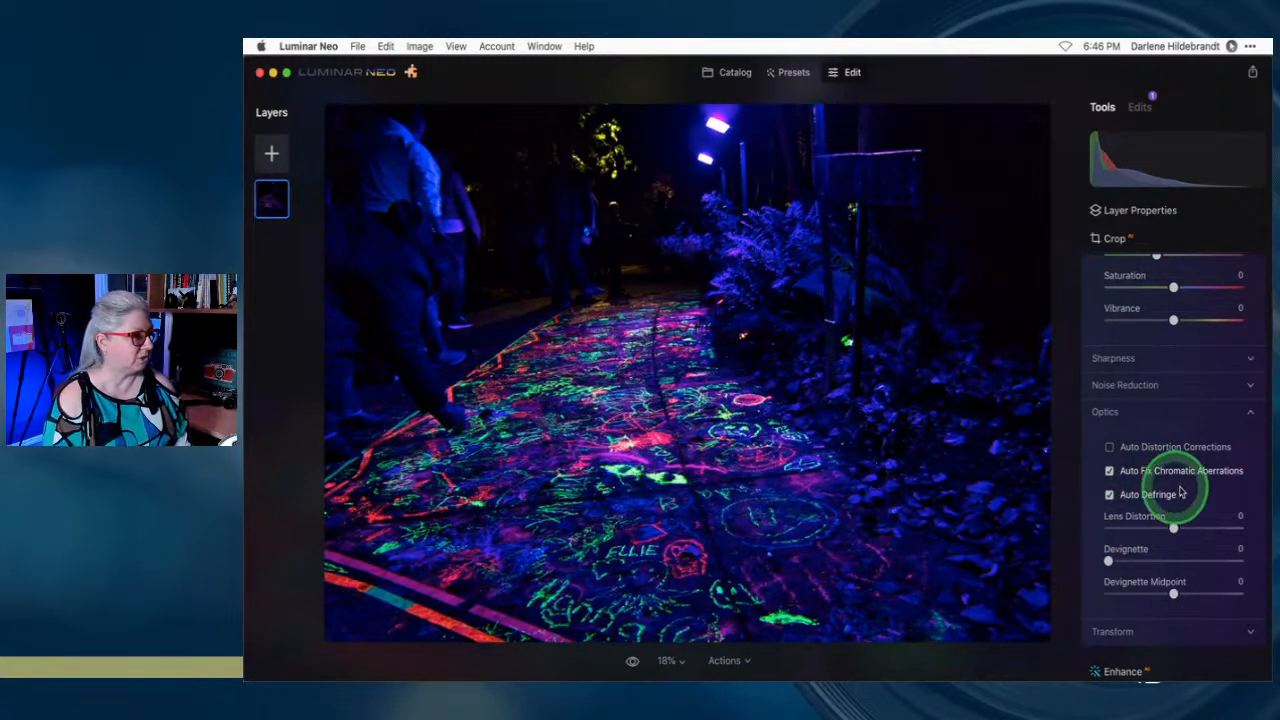
click(1110, 447)
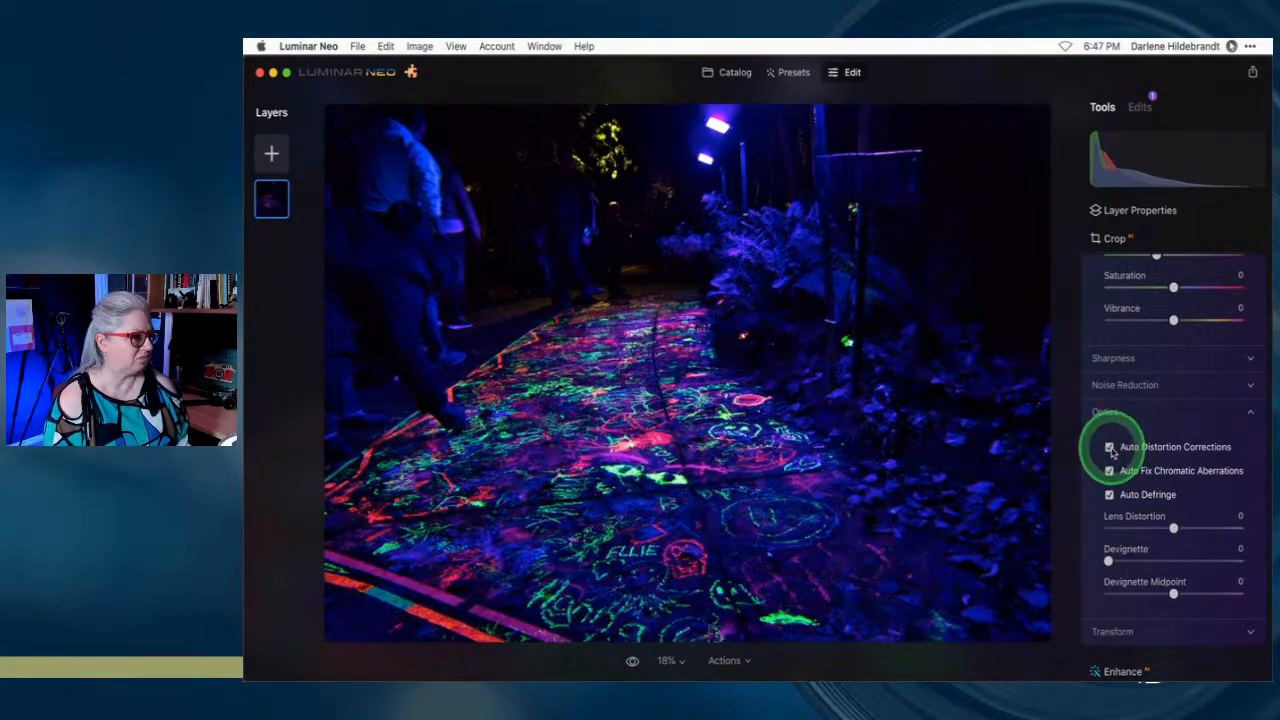
click(1110, 447)
Try a warmer Temperature and a greener Tint in Develop's Color settings
scroll(1173, 476, up, 5)
scroll(1173, 476, up, 2)
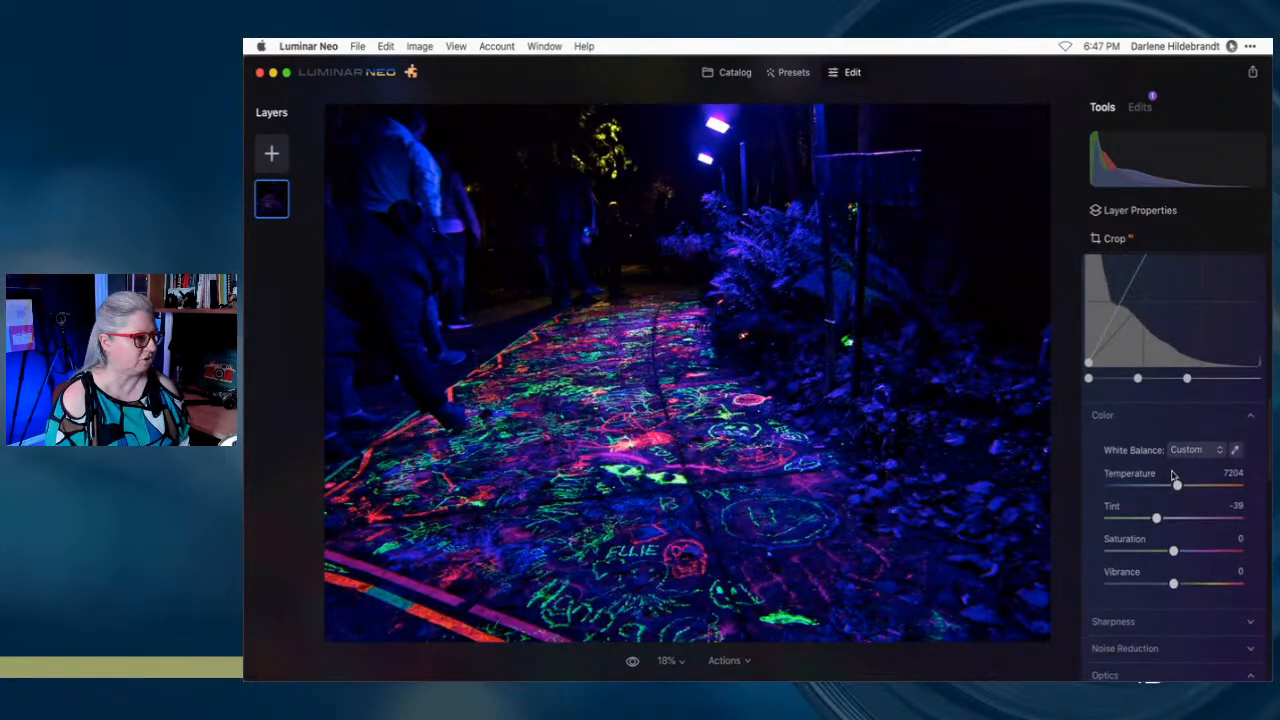
scroll(1173, 476, down, 3)
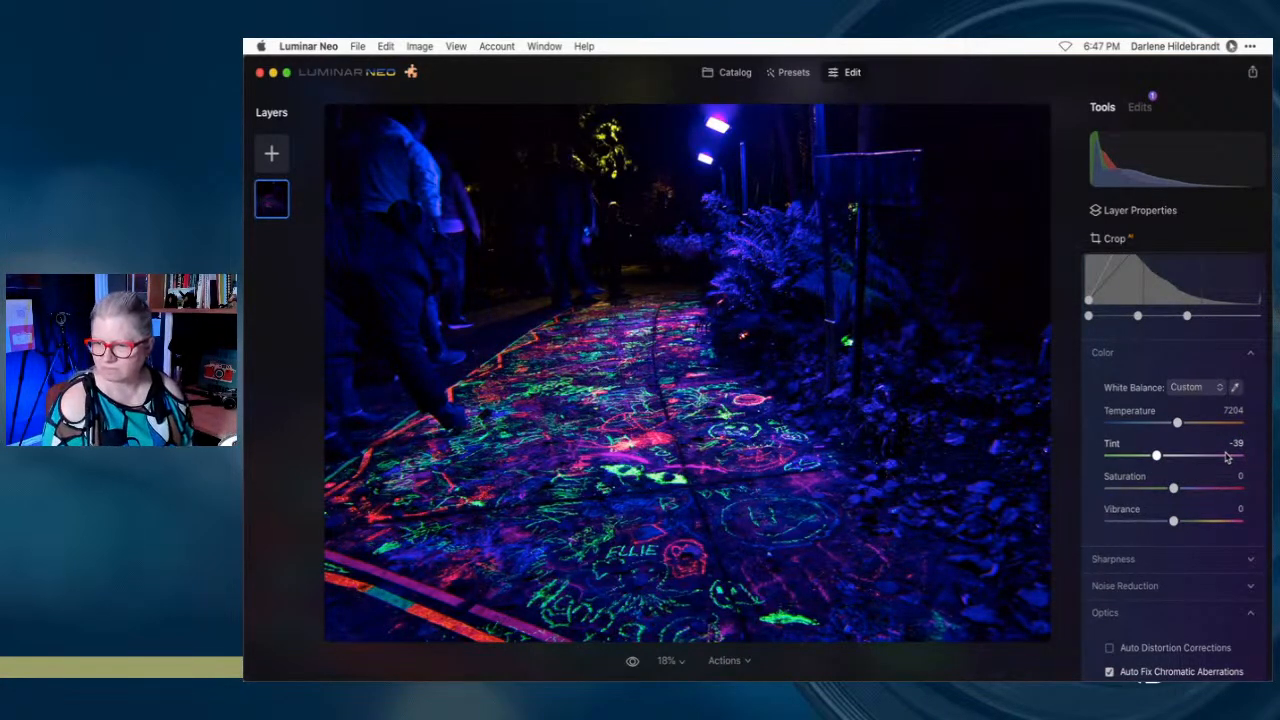
mouse_move(1176, 422)
mouse_down()
mouse_move(1216, 424)
mouse_move(1109, 424)
mouse_move(1198, 424)
mouse_move(1157, 455)
mouse_move(1082, 447)
mouse_move(1129, 451)
mouse_move(1186, 423)
mouse_move(1218, 425)
mouse_move(1134, 425)
mouse_move(1183, 430)
mouse_up()
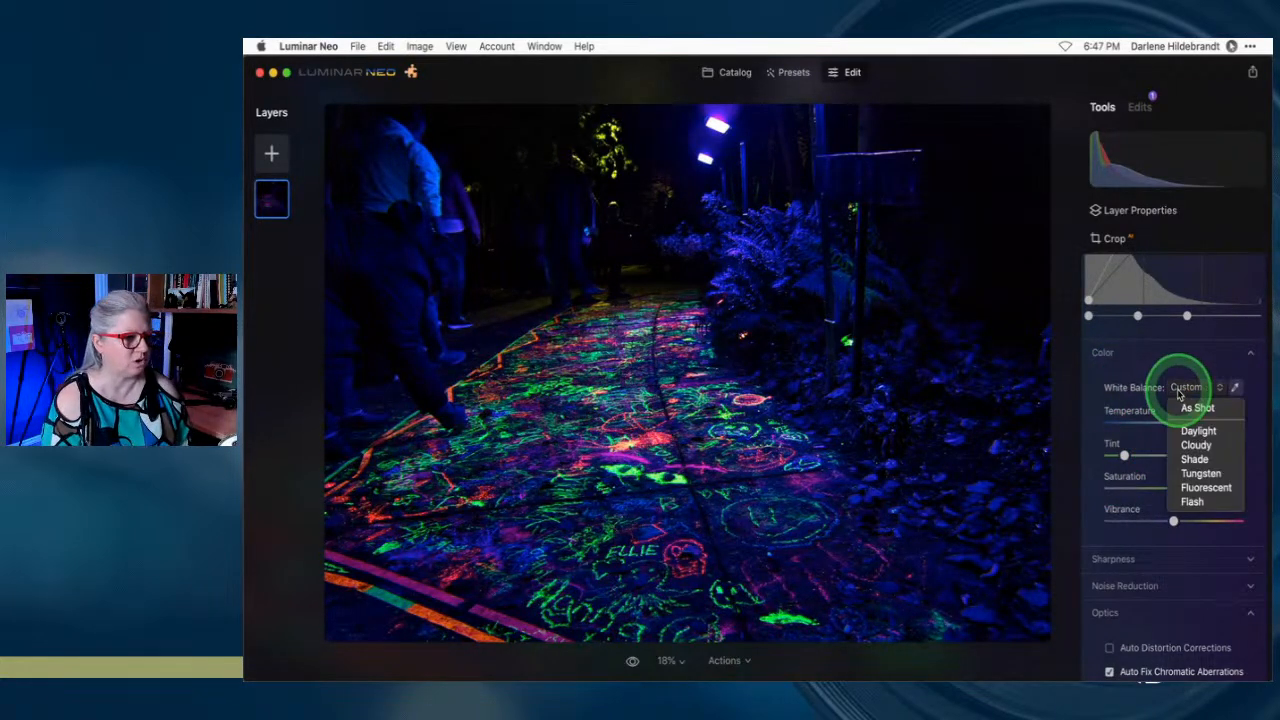
Try the Fluorescent and Flash white balance presets on the photo
click(1195, 488)
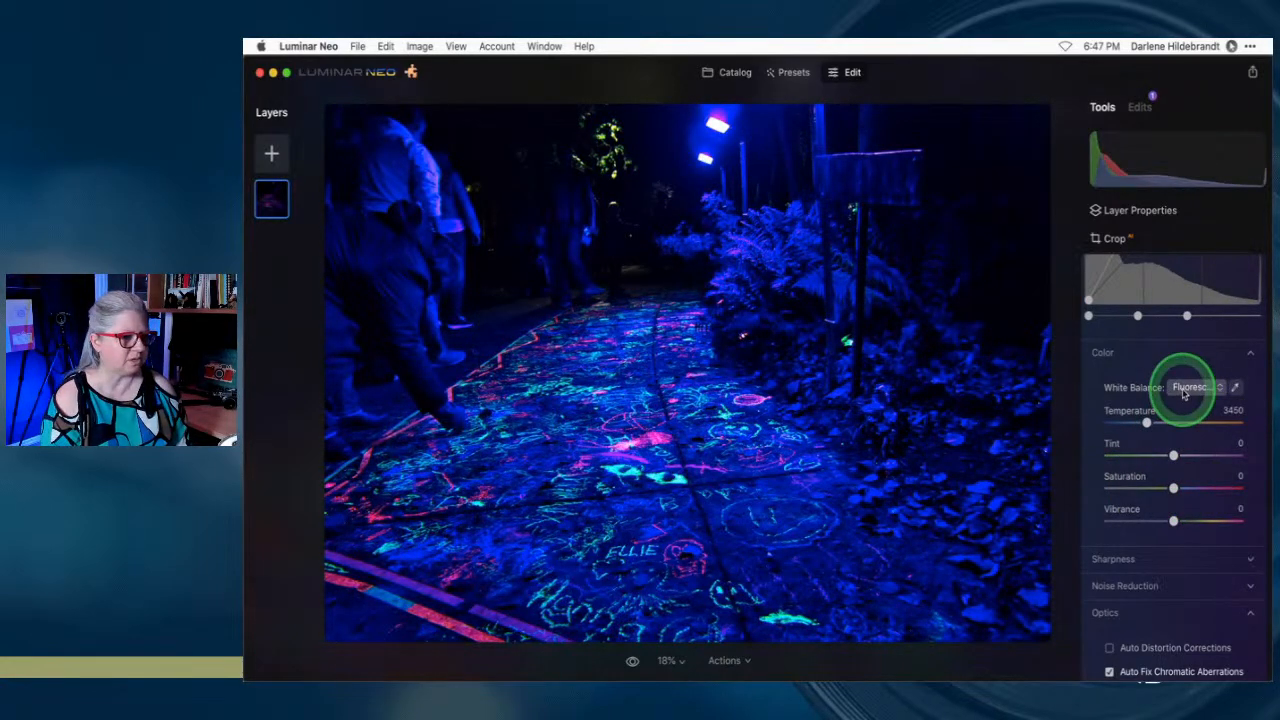
click(1184, 394)
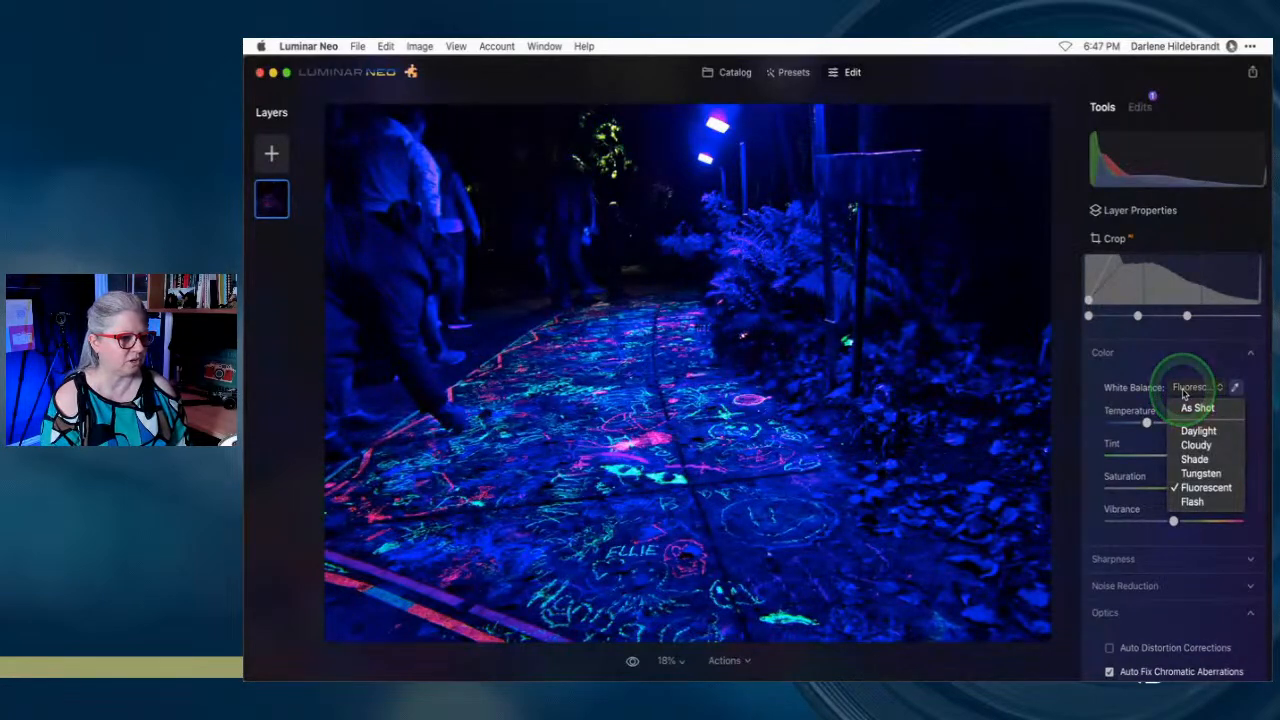
click(1182, 501)
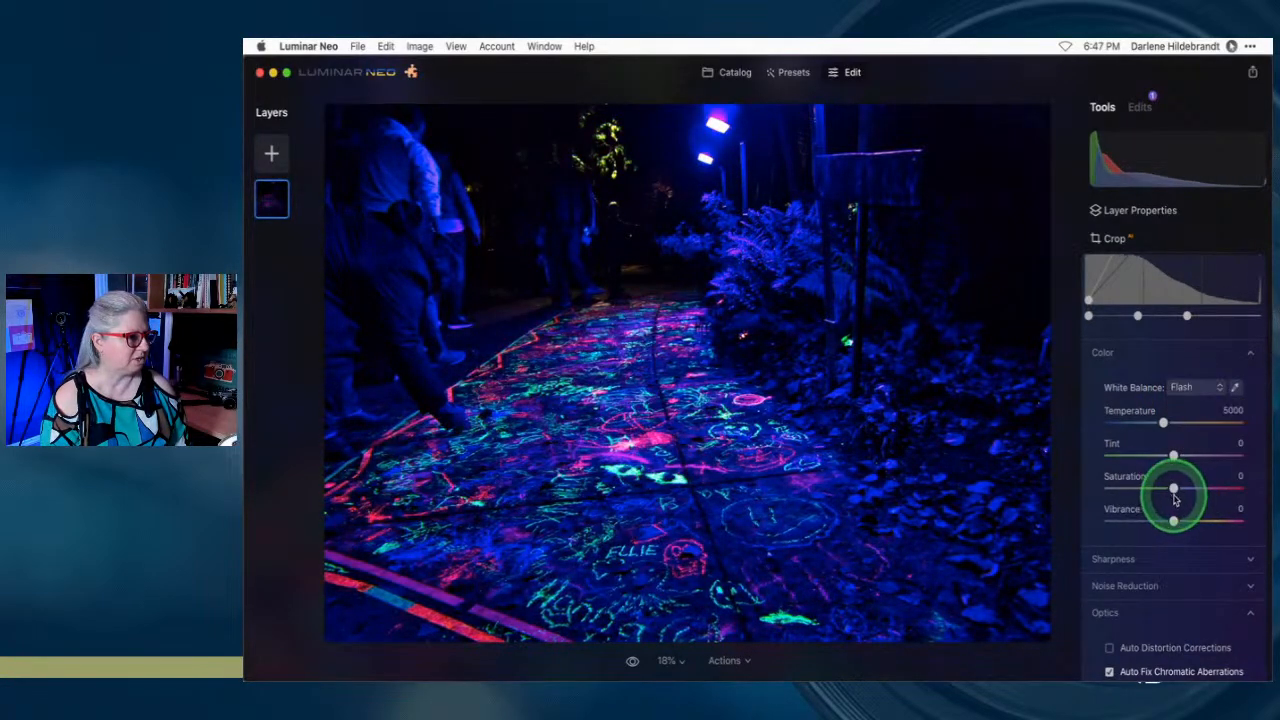
Apply the Shade white balance preset, and adjust Temperature to 10803 and Tint to -118
click(1194, 389)
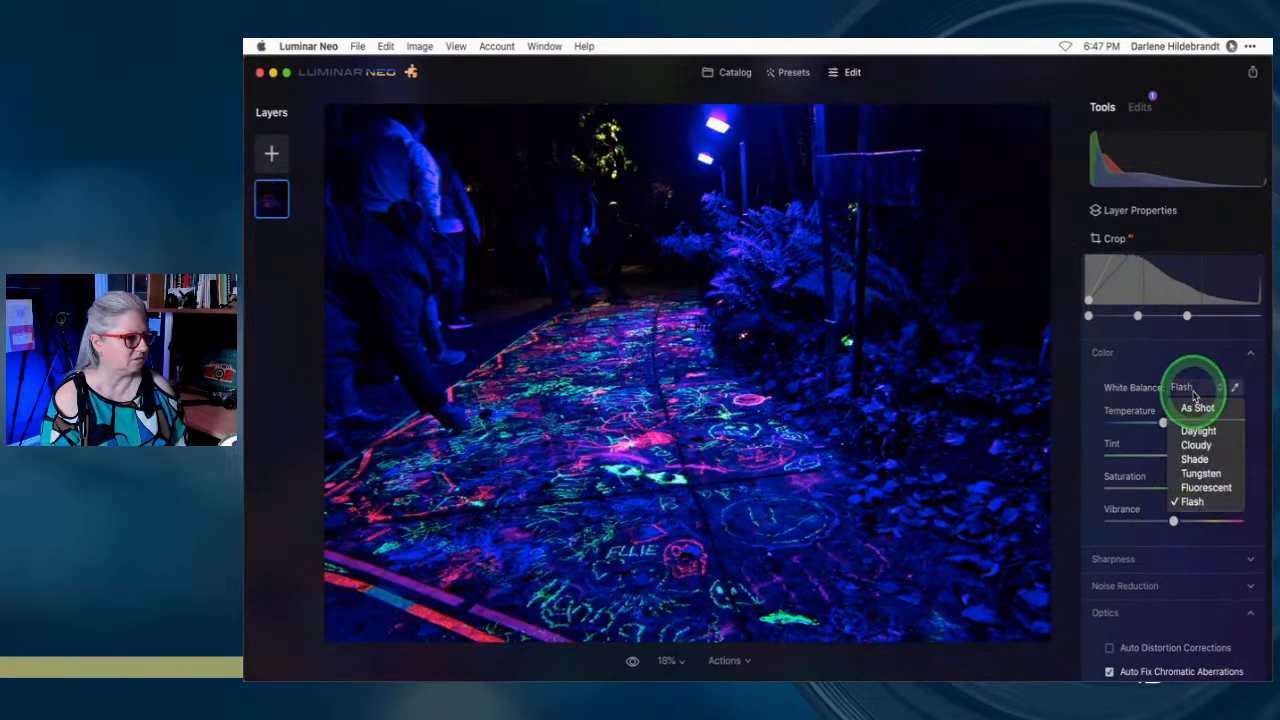
click(1192, 457)
drag(1180, 424, 1121, 454)
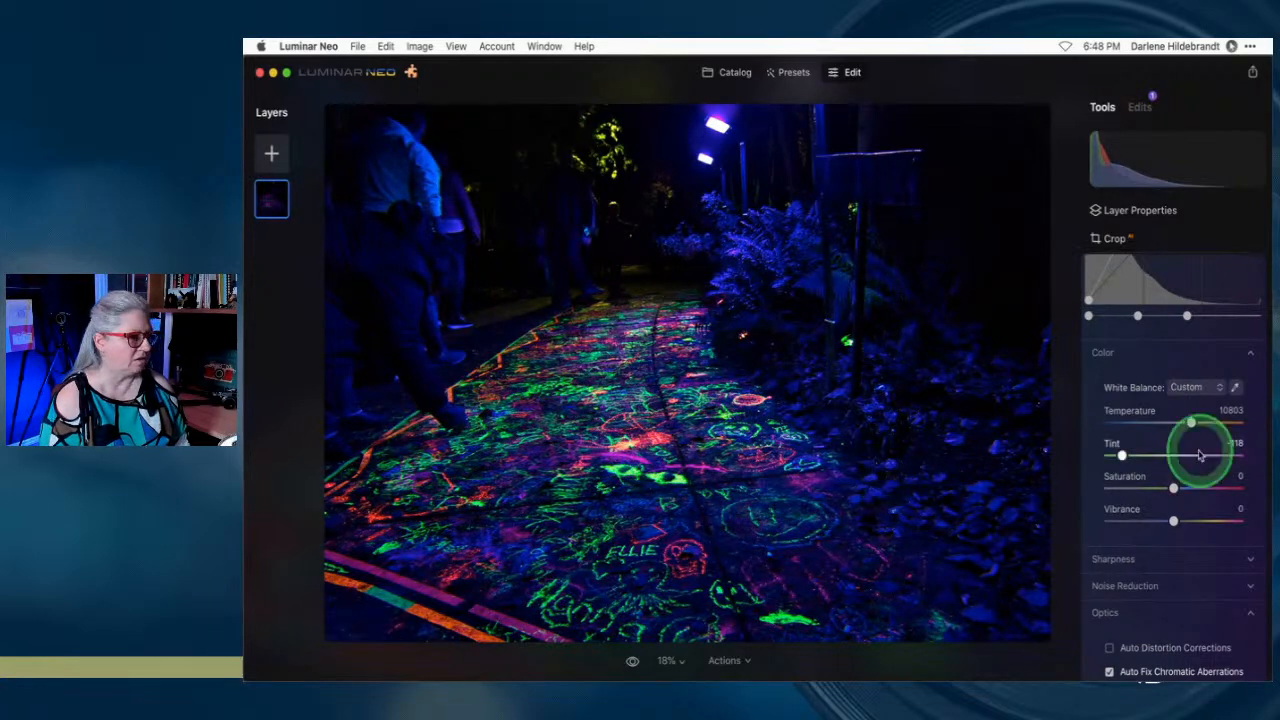
Compare the photo's new white balance with the unedited original
key(backslash)
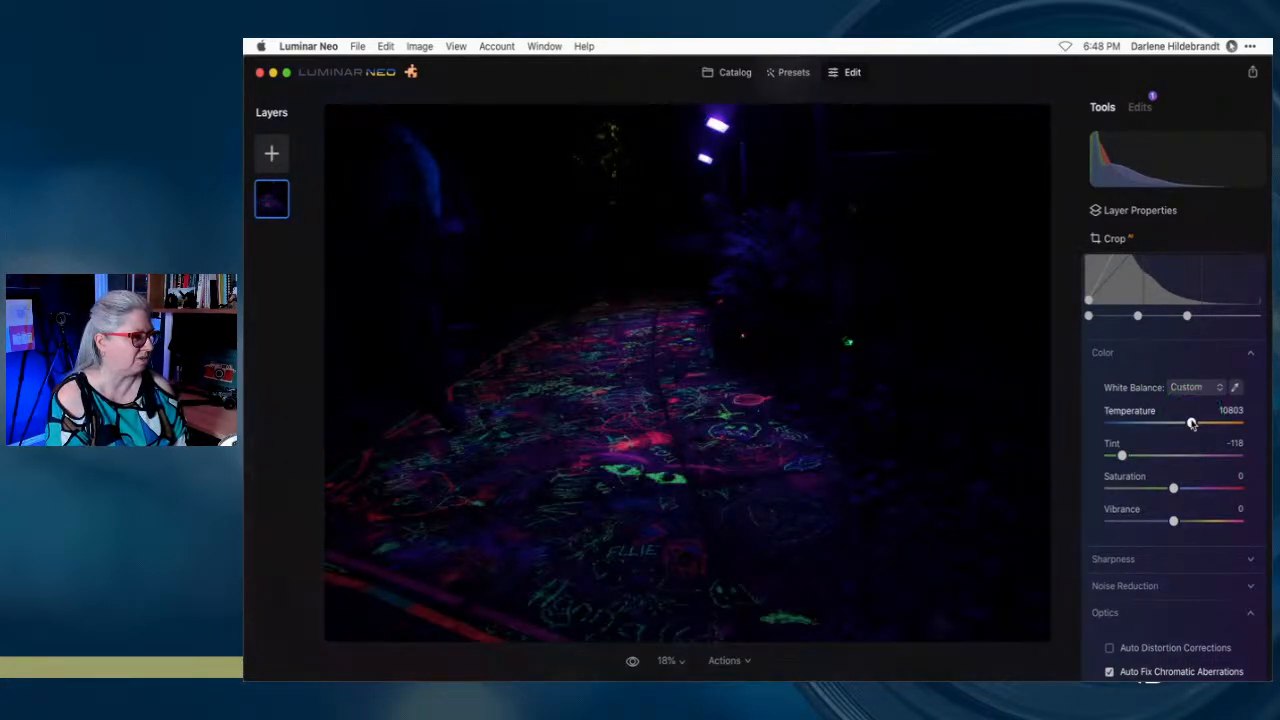
key(backslash)
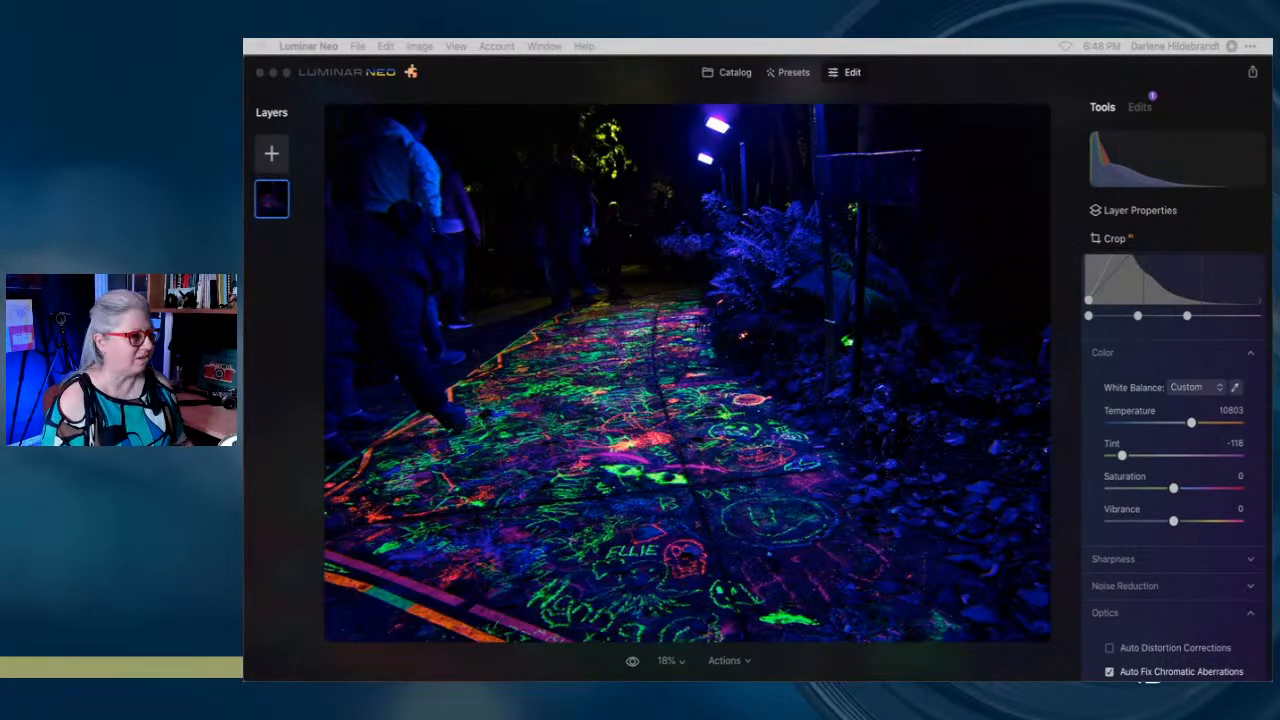
click(1127, 364)
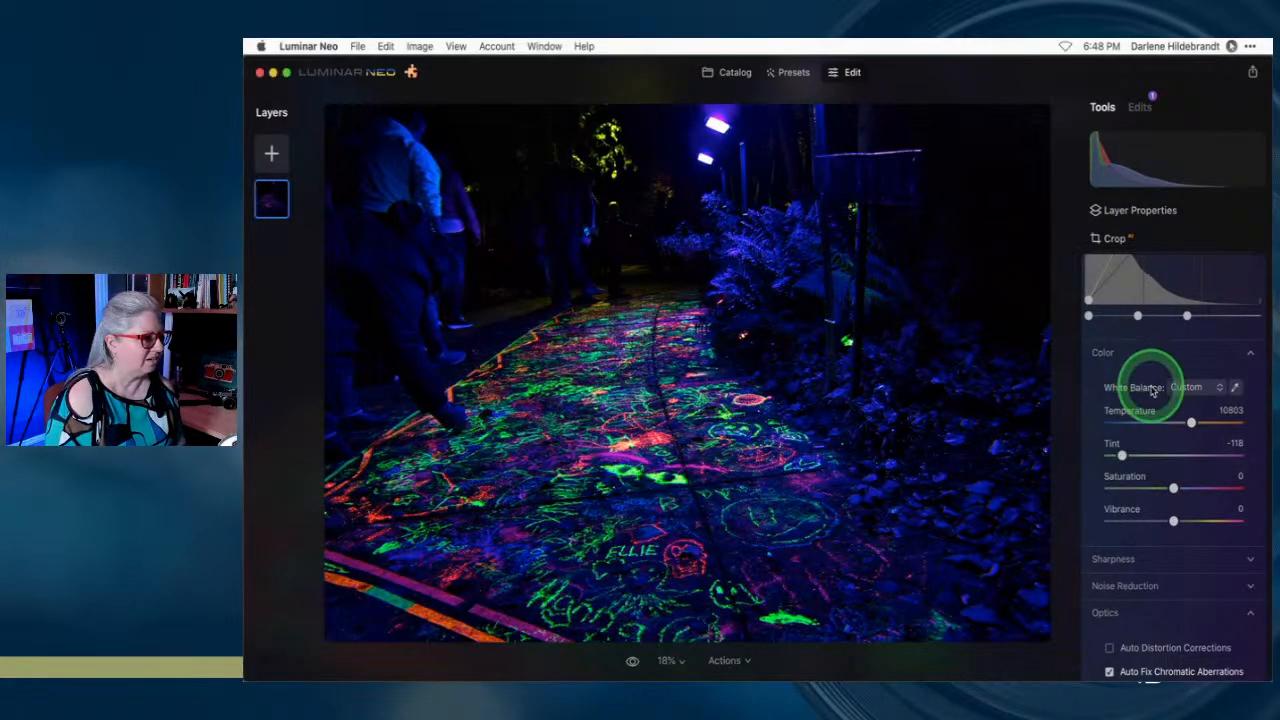
Rotate the photo by 180° with the Crop tool, apply it, and check the upside-down image in full-screen view
scroll(1152, 390, up, 10)
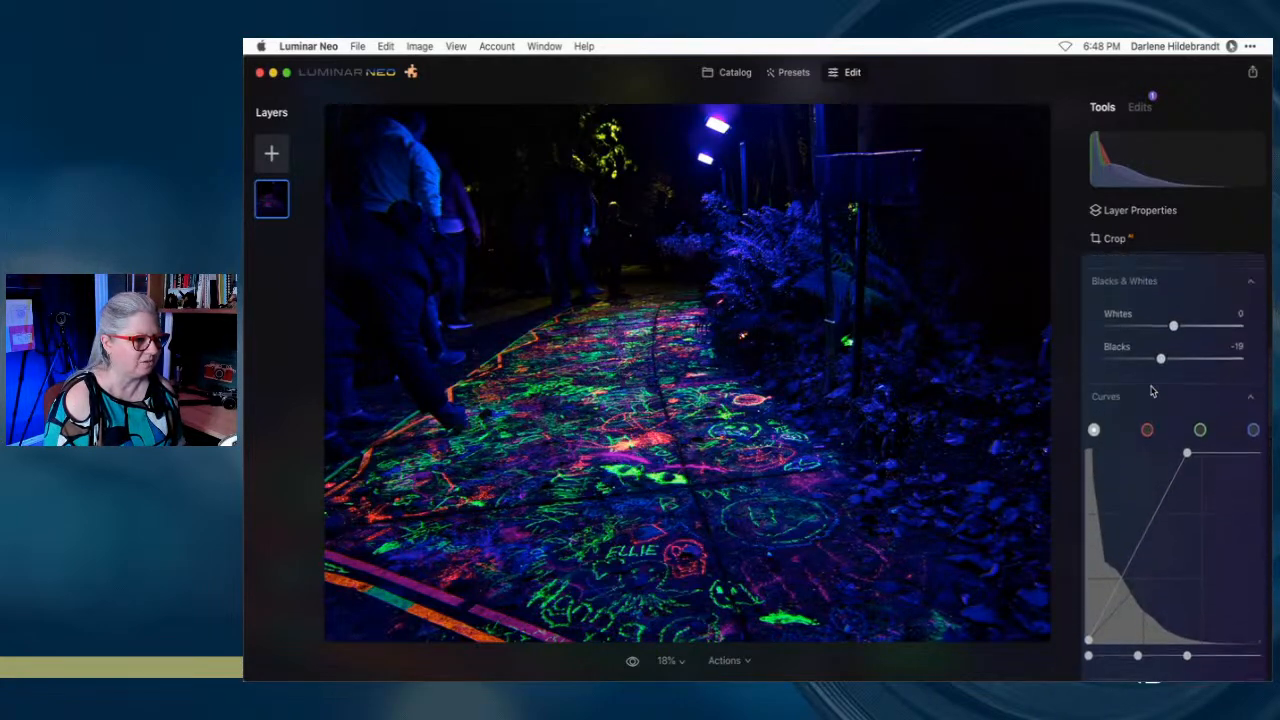
scroll(1152, 400, up, 3)
click(1162, 457)
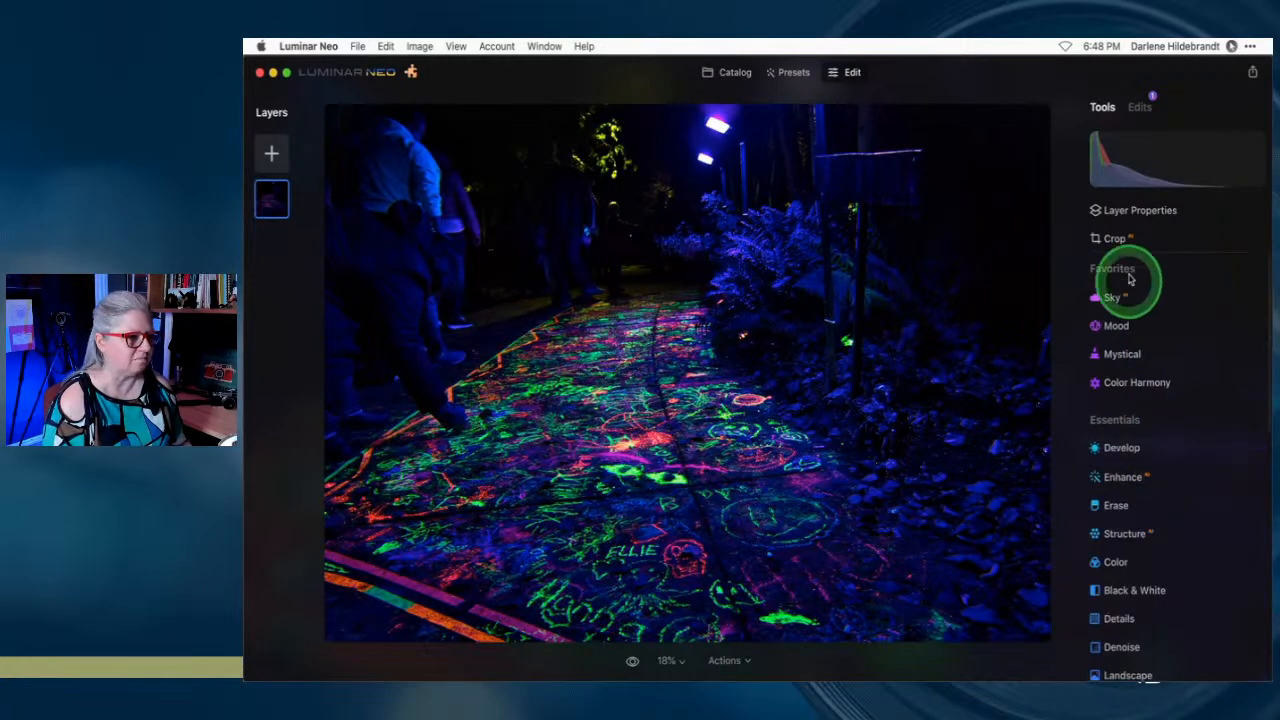
click(1157, 244)
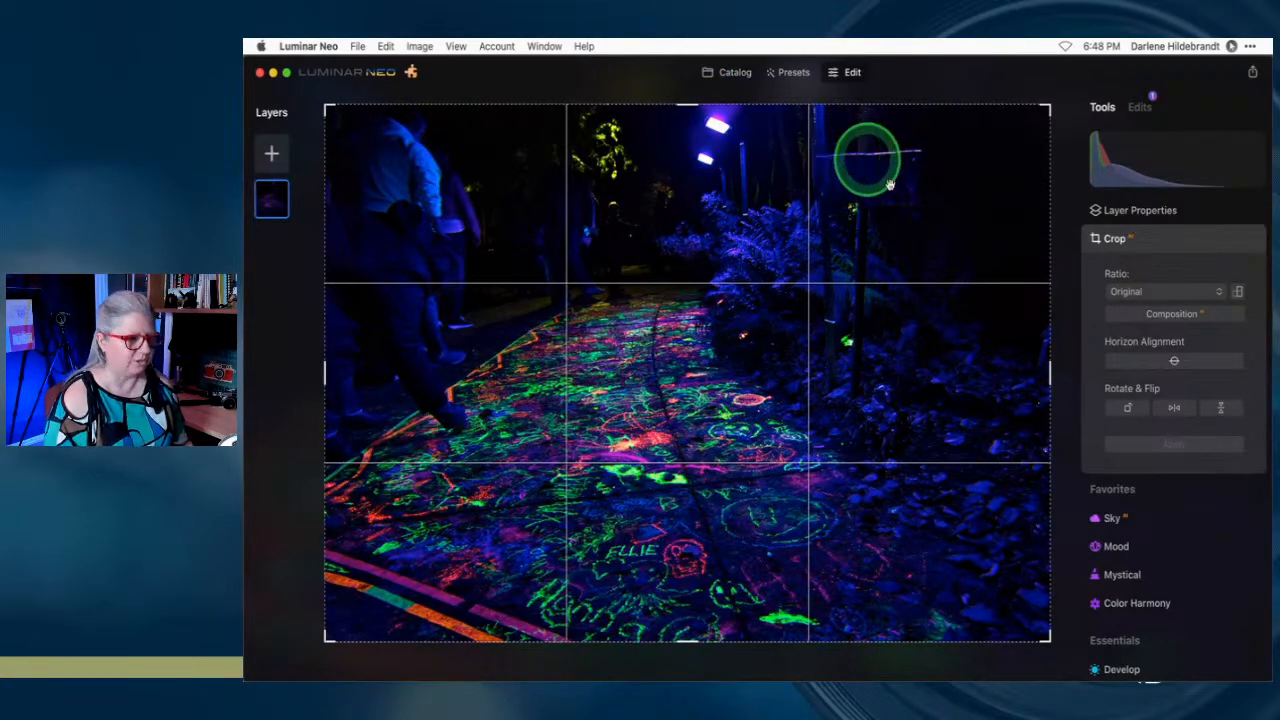
click(1121, 408)
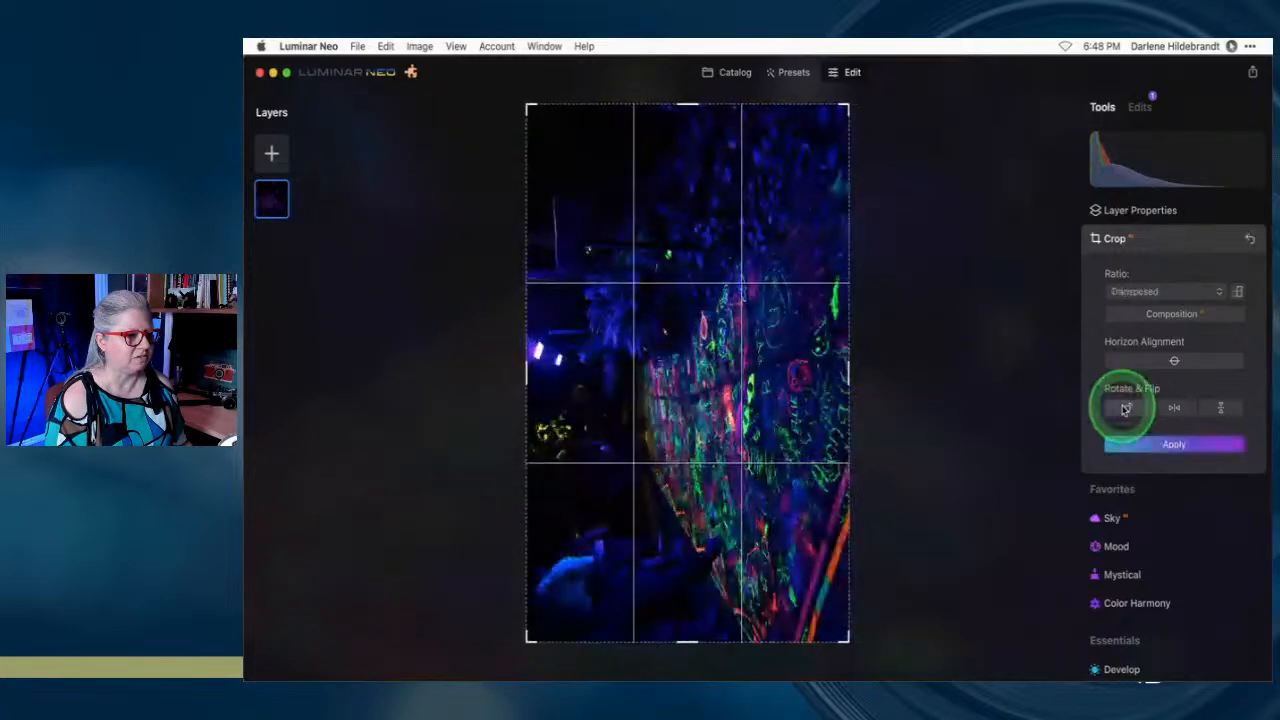
click(1124, 408)
key(Return)
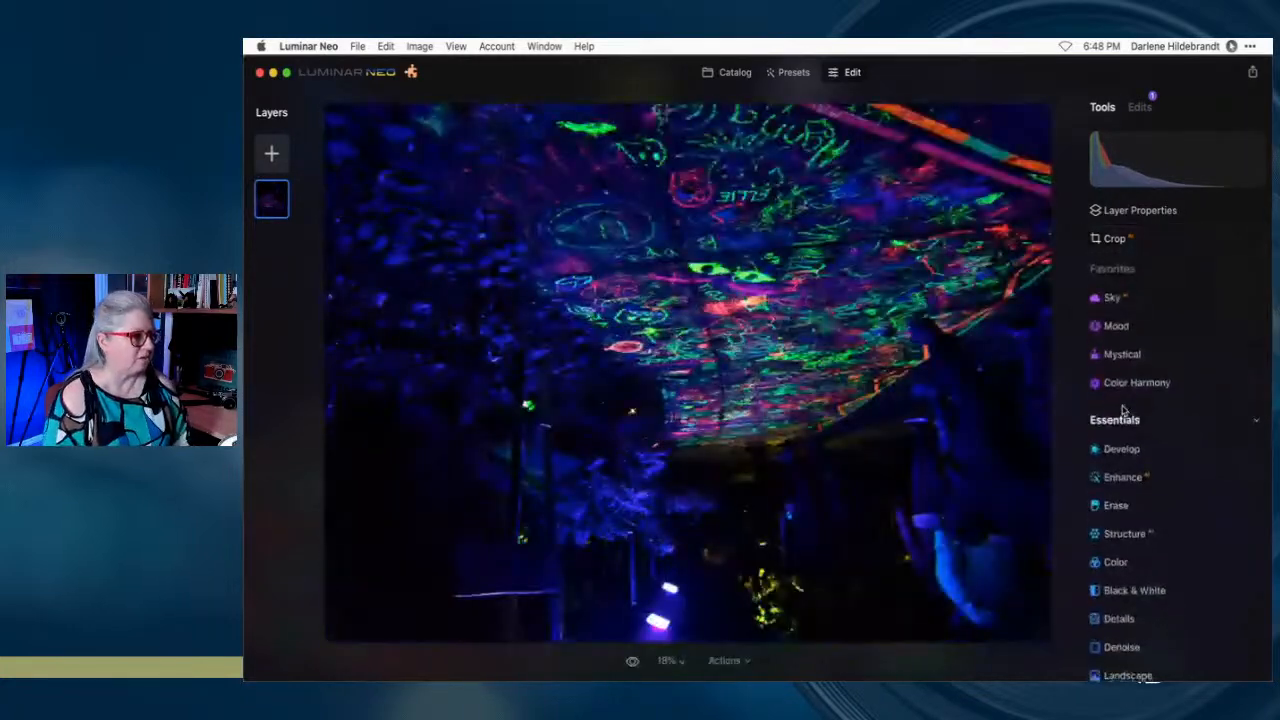
key(f)
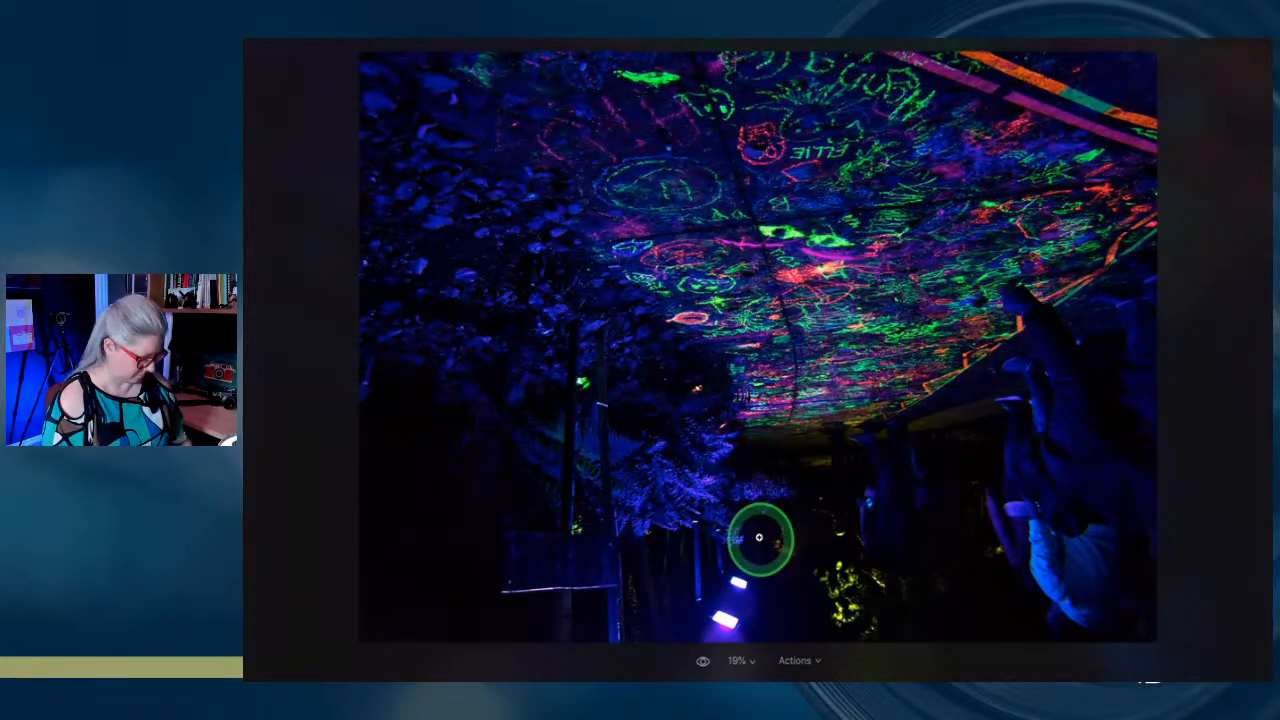
key(f)
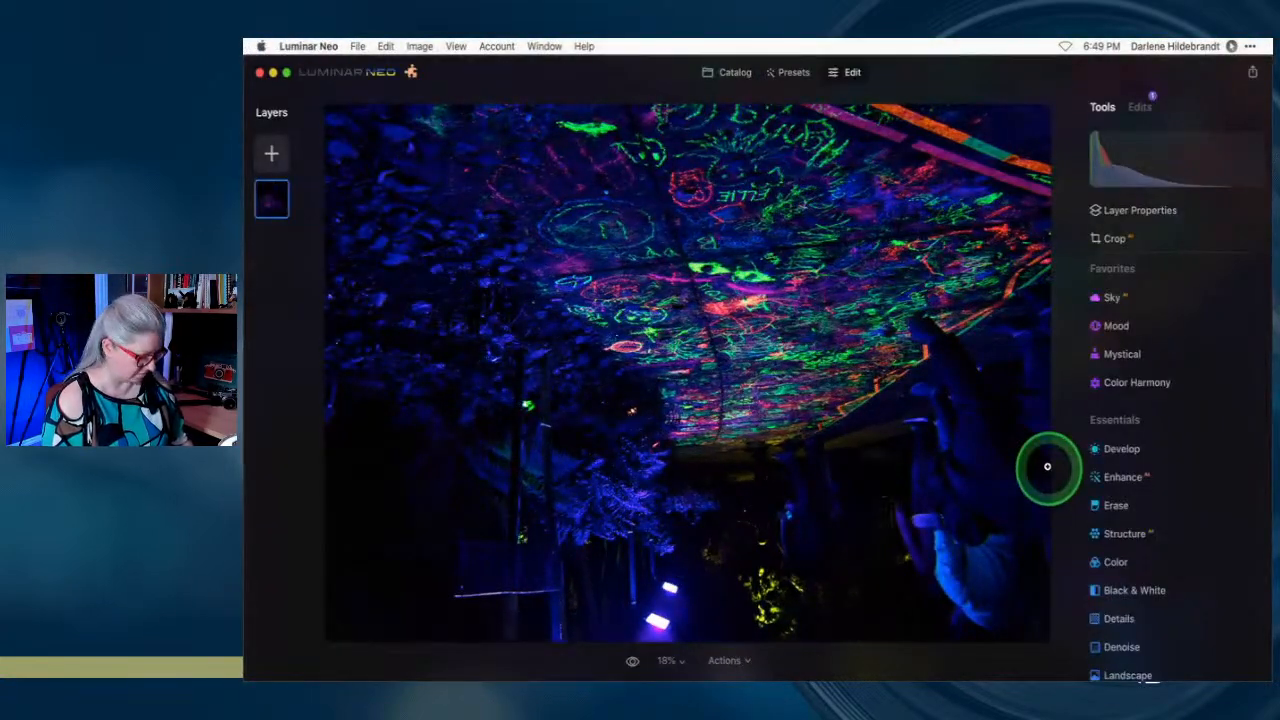
Reopen the crop and rotate the photo another 180° back to its upright orientation
key(c)
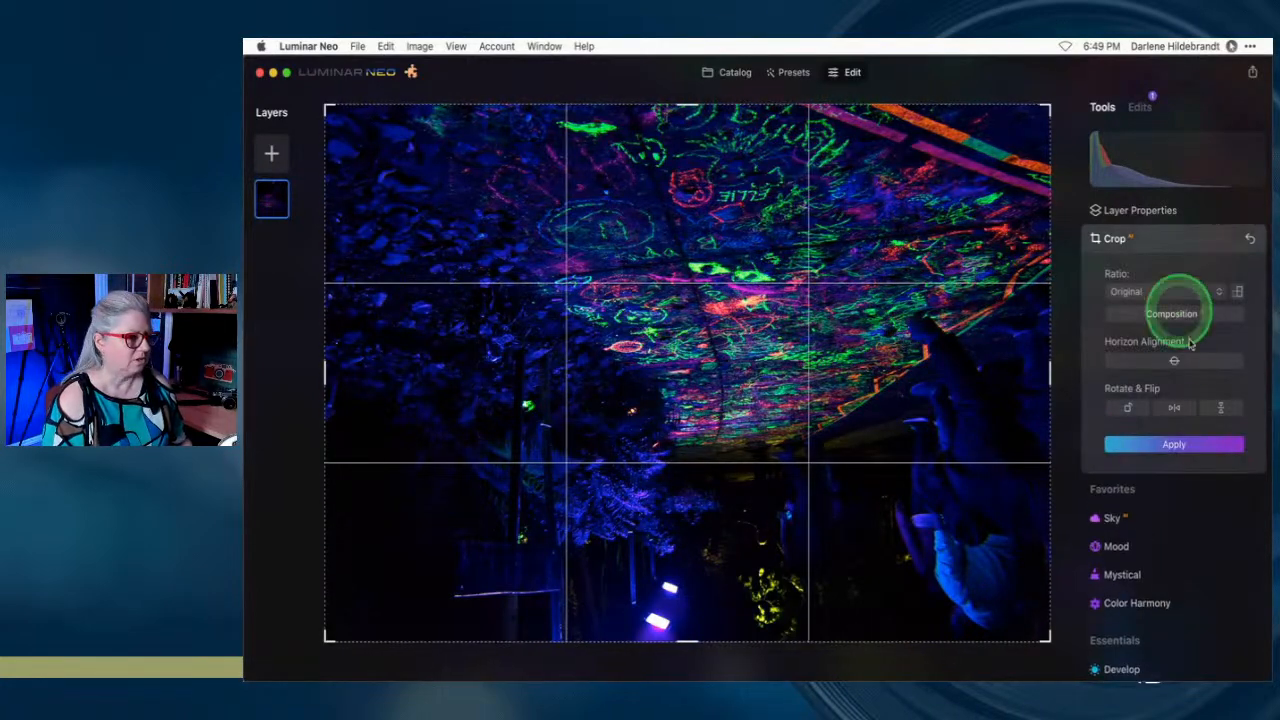
click(1127, 407)
click(1127, 407)
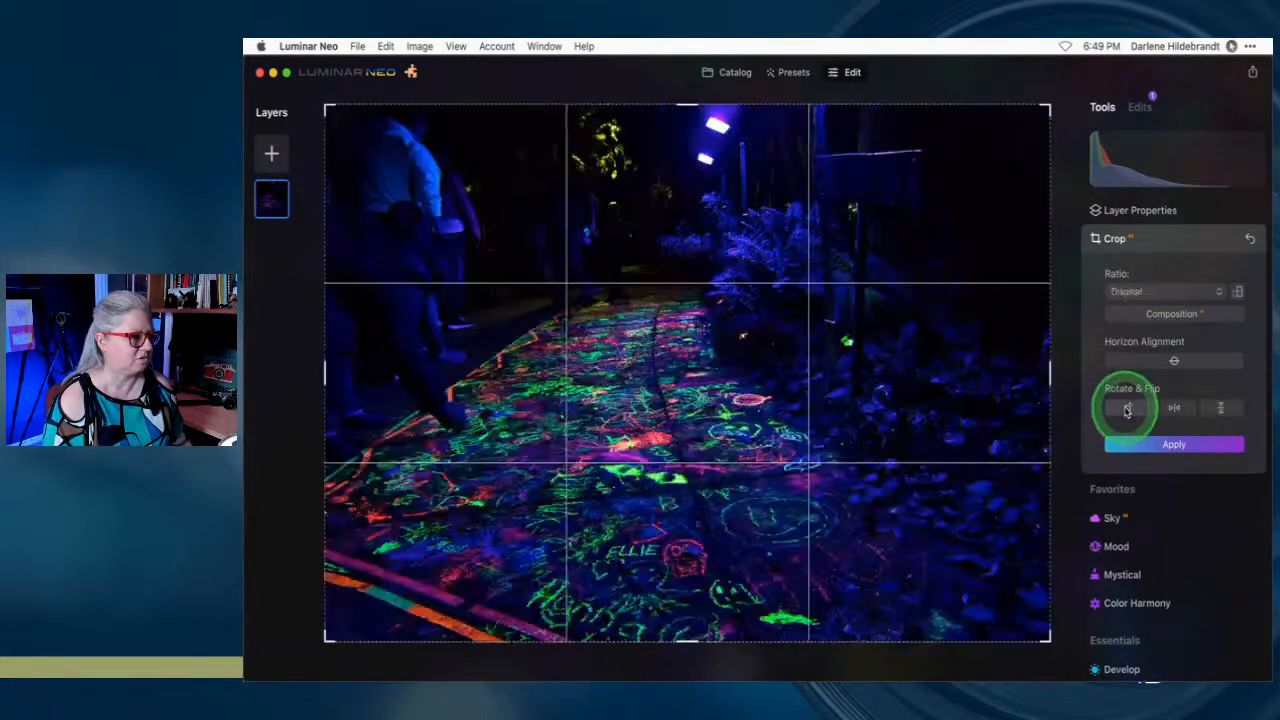
Crop the photo with the Free ratio, trimming its upper and right edges and rotating it slightly clockwise, and apply the crop
click(1134, 290)
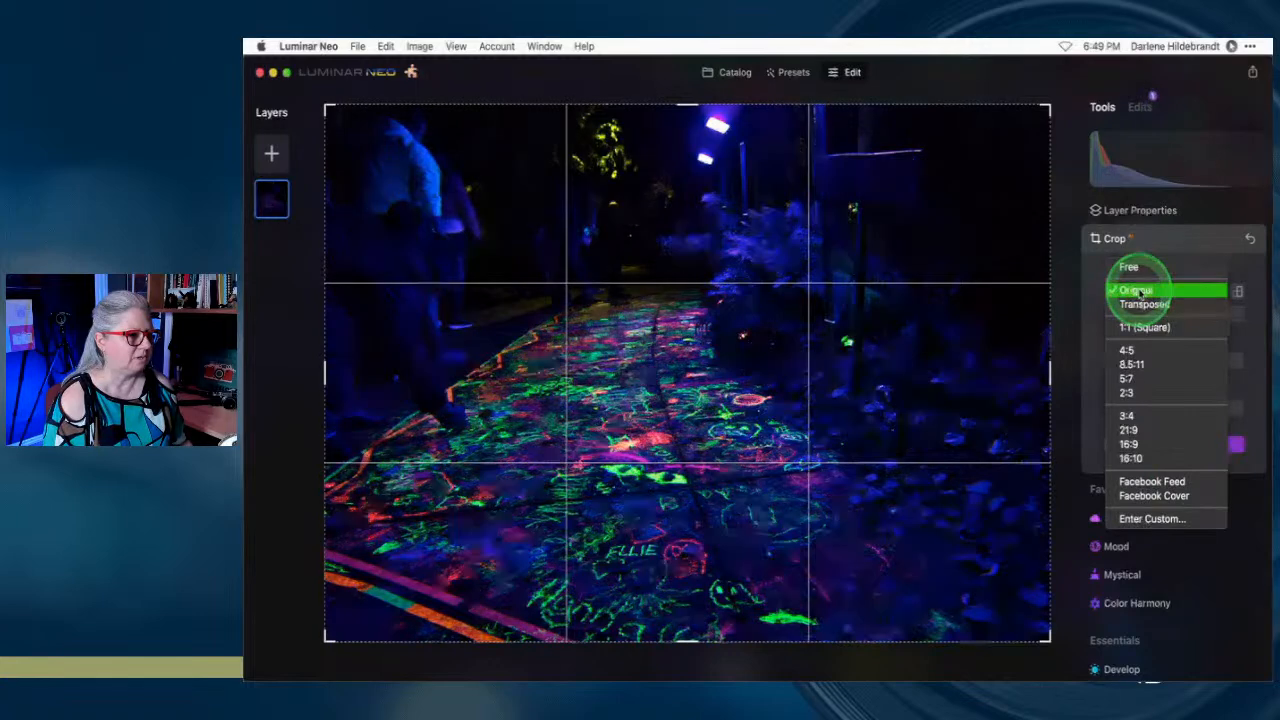
click(725, 165)
drag(680, 105, 688, 176)
drag(1066, 143, 1070, 168)
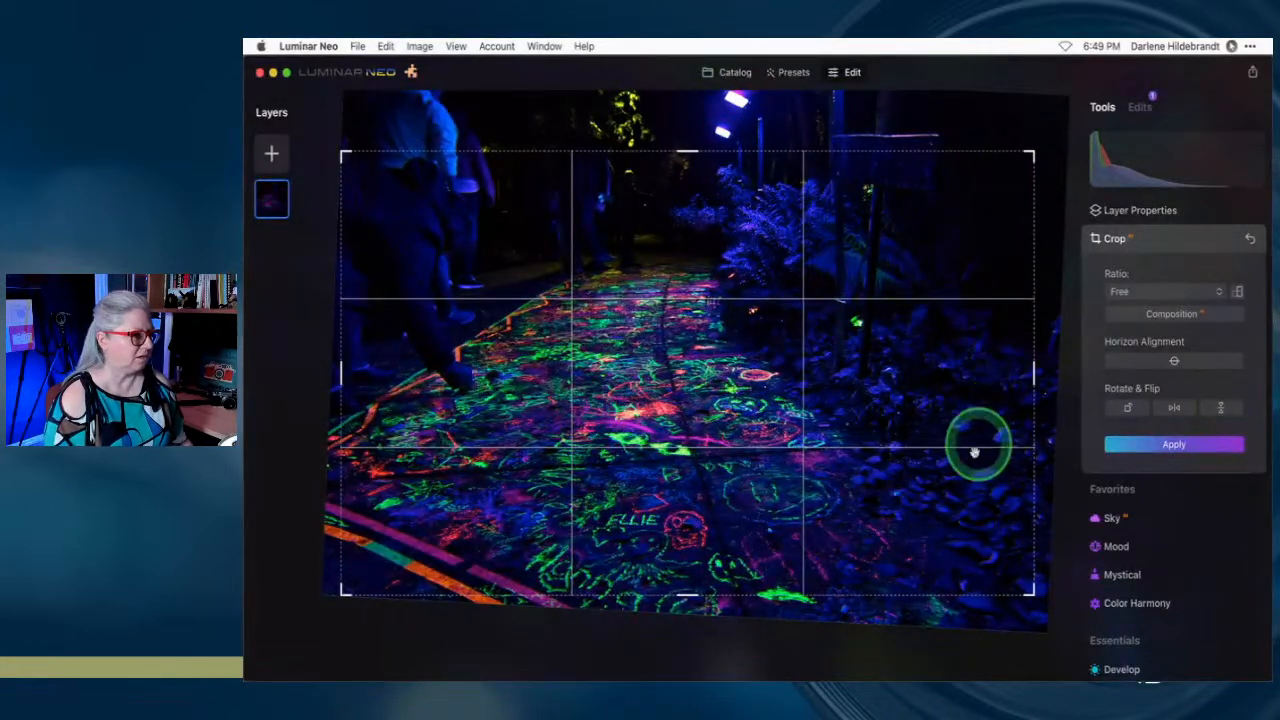
drag(1032, 373, 952, 372)
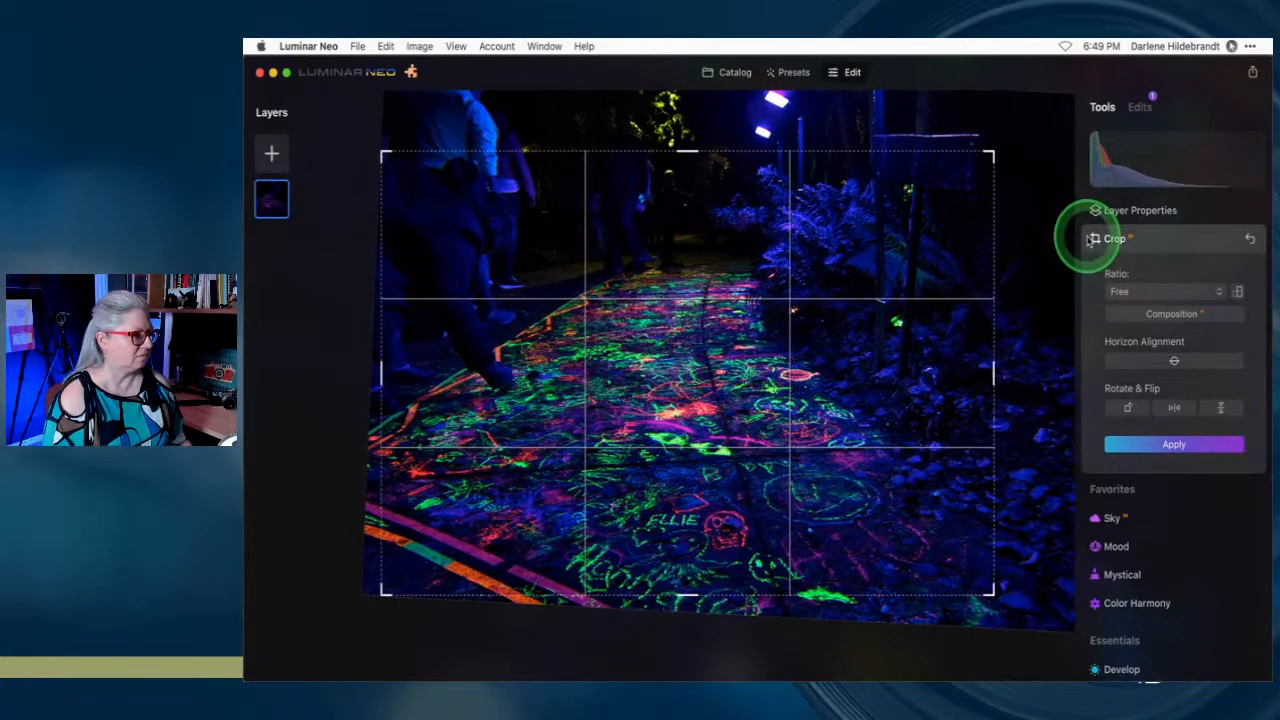
mouse_move(695, 140)
mouse_down()
mouse_move(695, 100)
mouse_move(694, 174)
mouse_move(692, 137)
mouse_up()
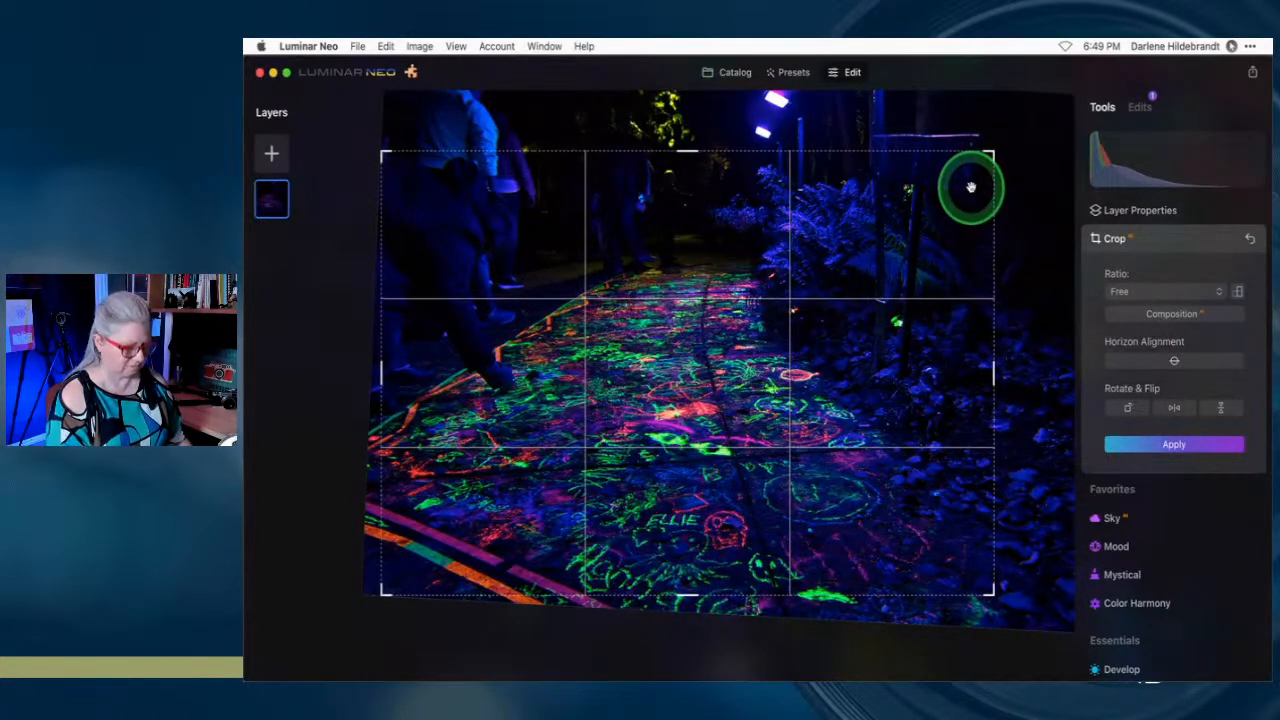
key(Return)
Erase the small distracting spot at the photo's upper edge beside the walking people, using brush size 20
click(1145, 295)
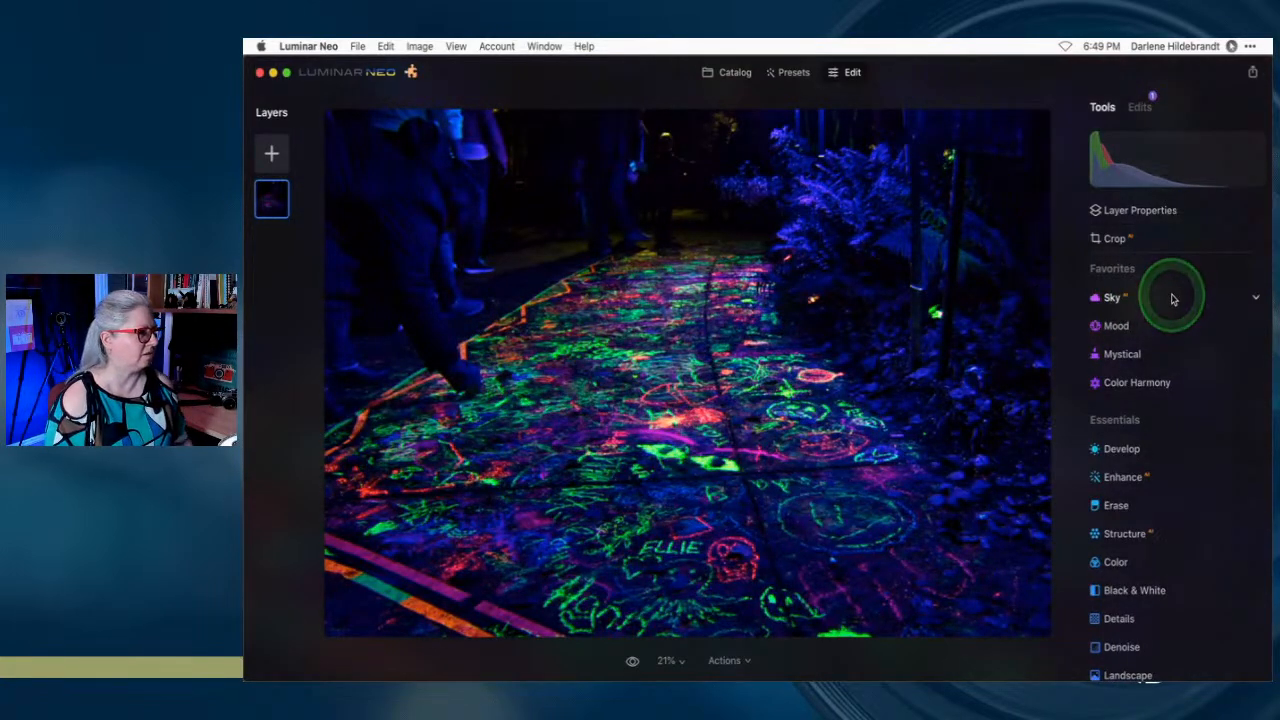
click(1115, 505)
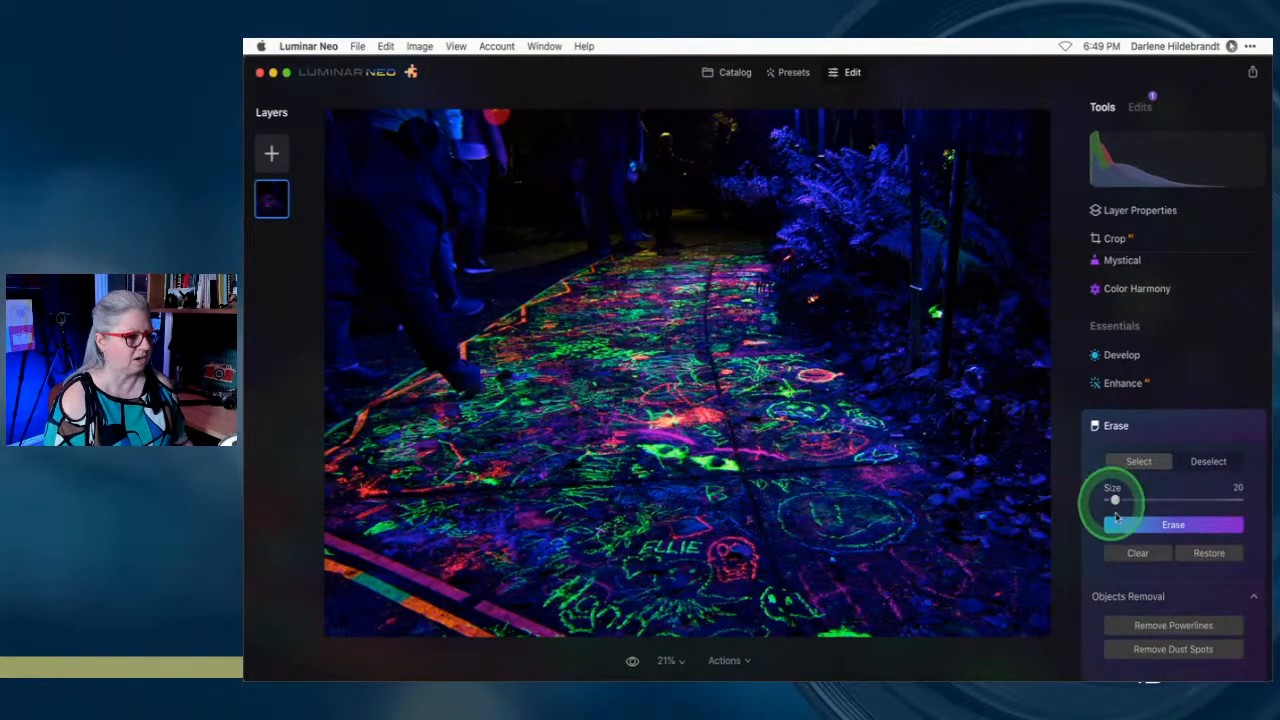
click(1150, 526)
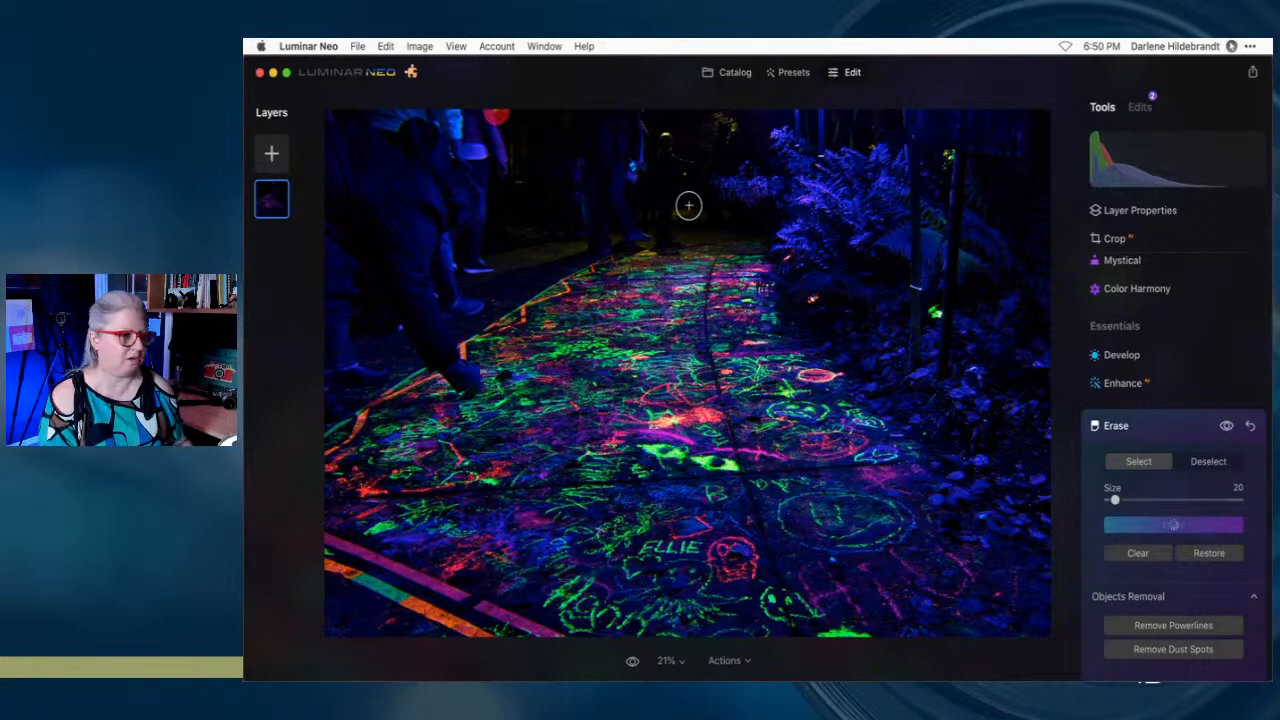
drag(688, 205, 680, 204)
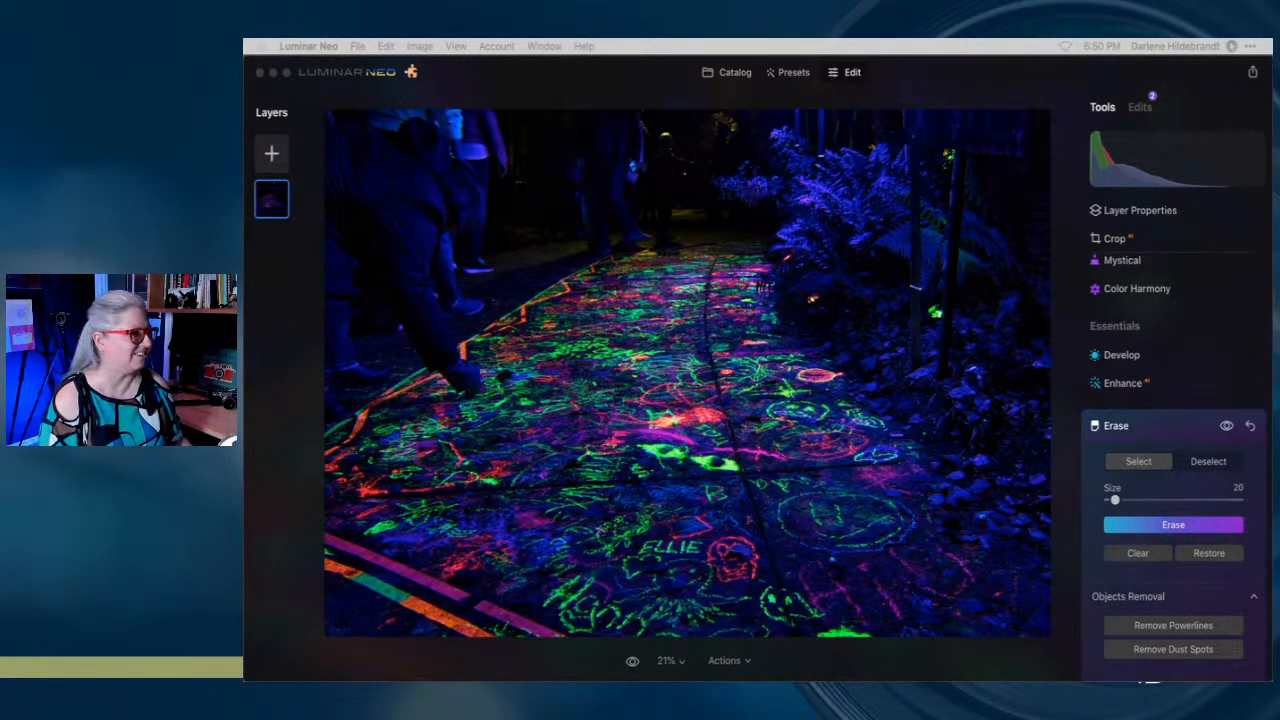
click(687, 183)
click(682, 249)
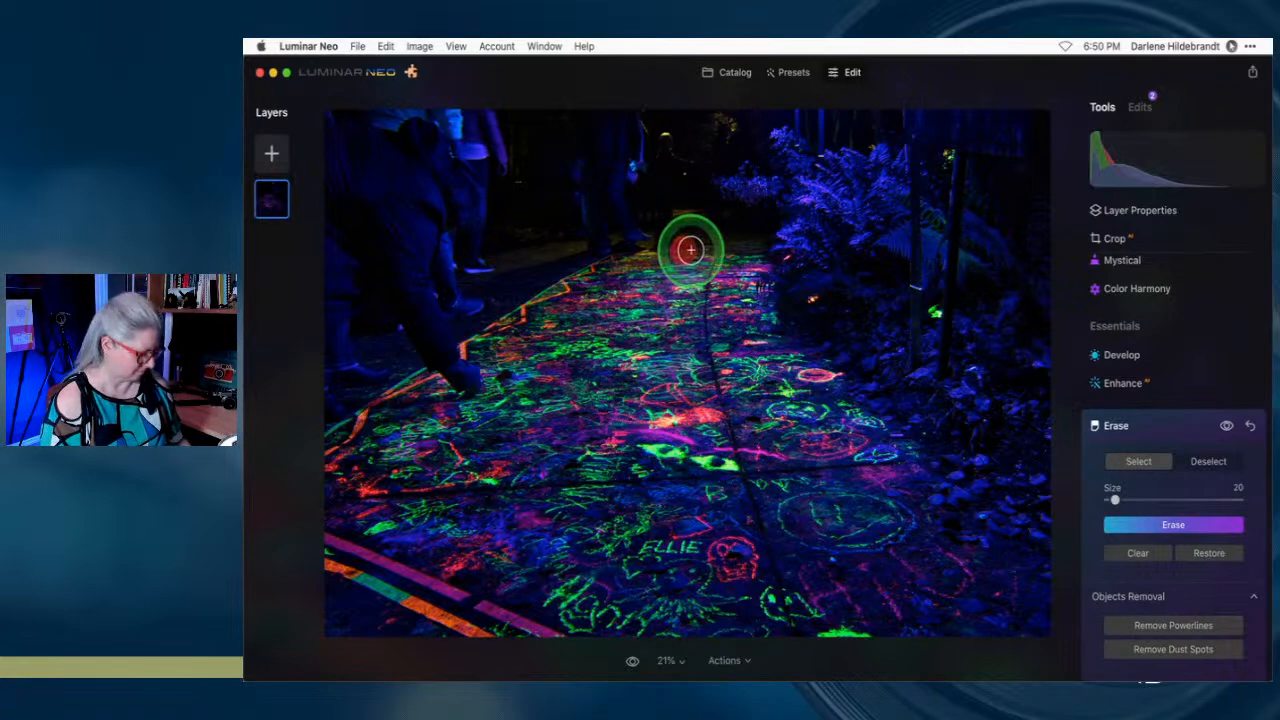
click(1140, 550)
key(z)
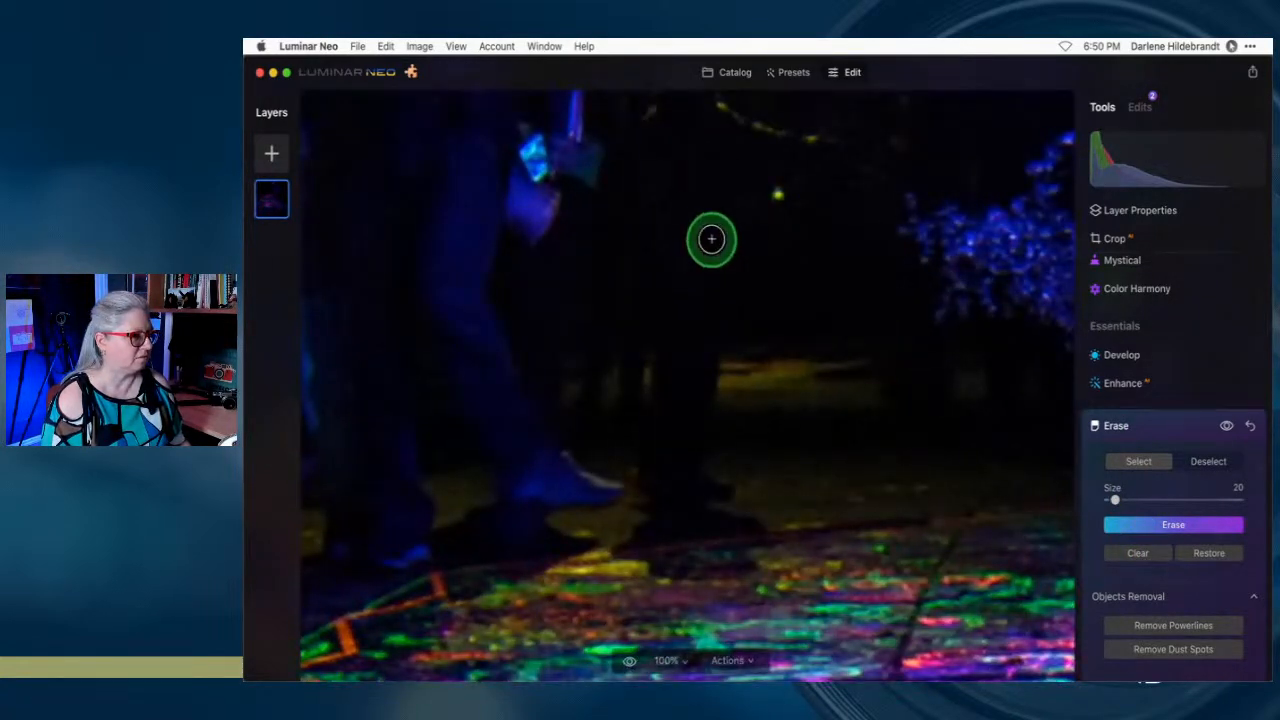
drag(711, 236, 703, 398)
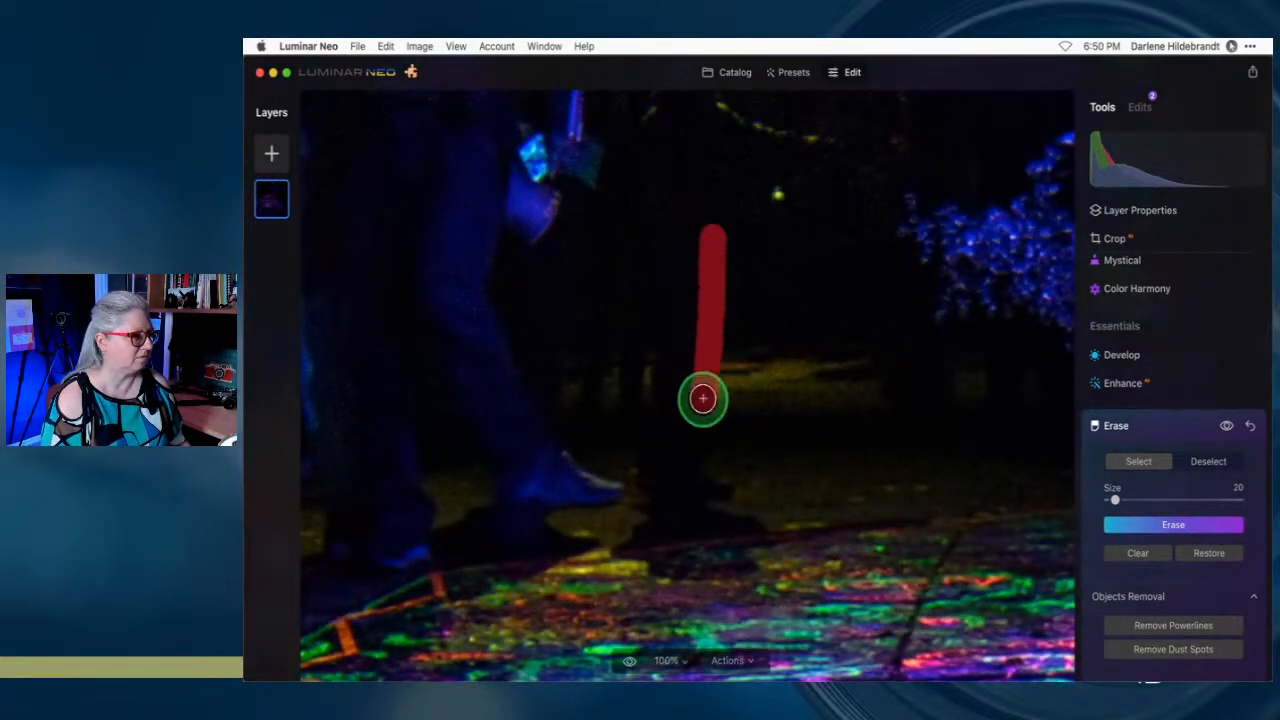
click(1138, 553)
Erase the small green light and the bright yellow rim on the head of the distant person at the path's end
drag(691, 191, 671, 400)
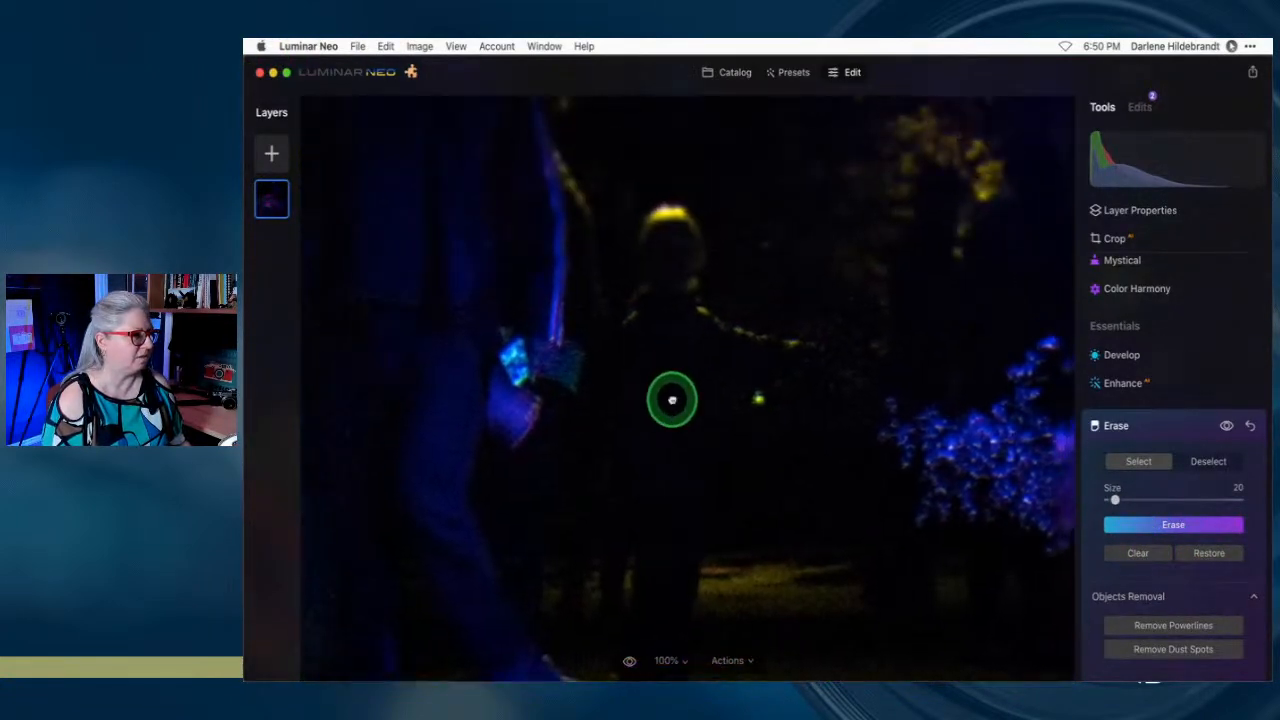
click(759, 400)
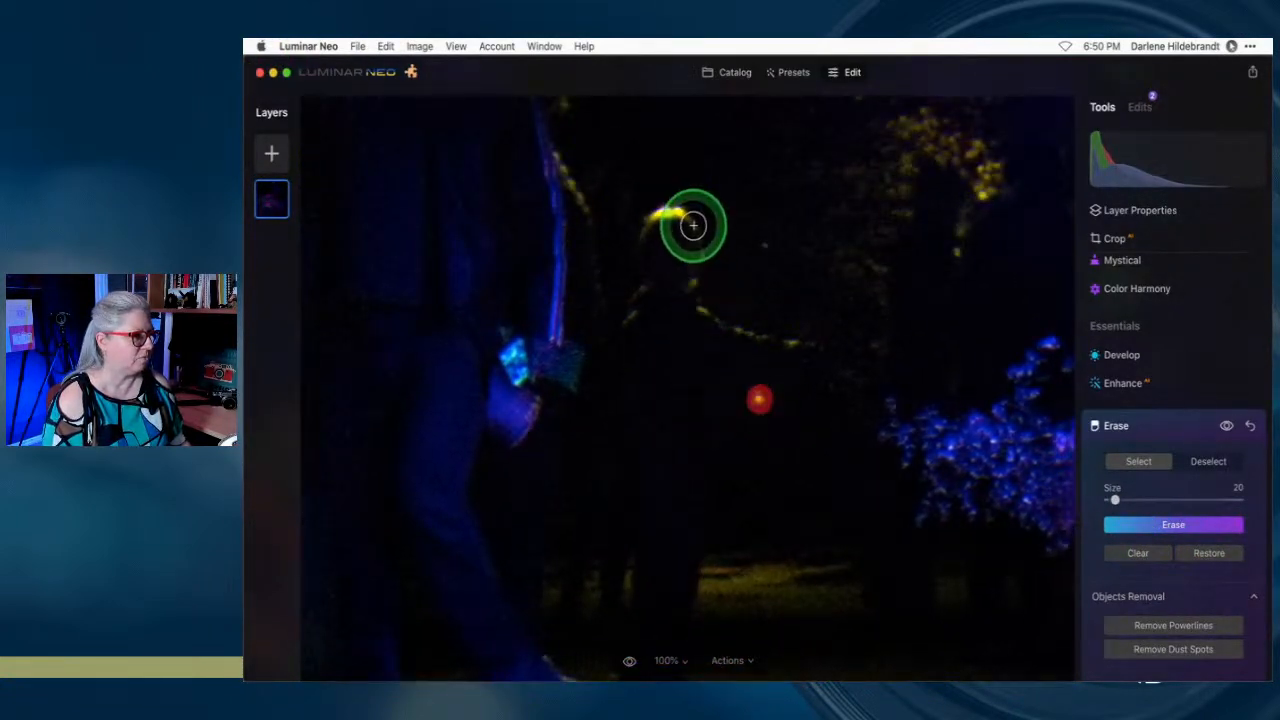
drag(688, 212, 642, 212)
click(1153, 527)
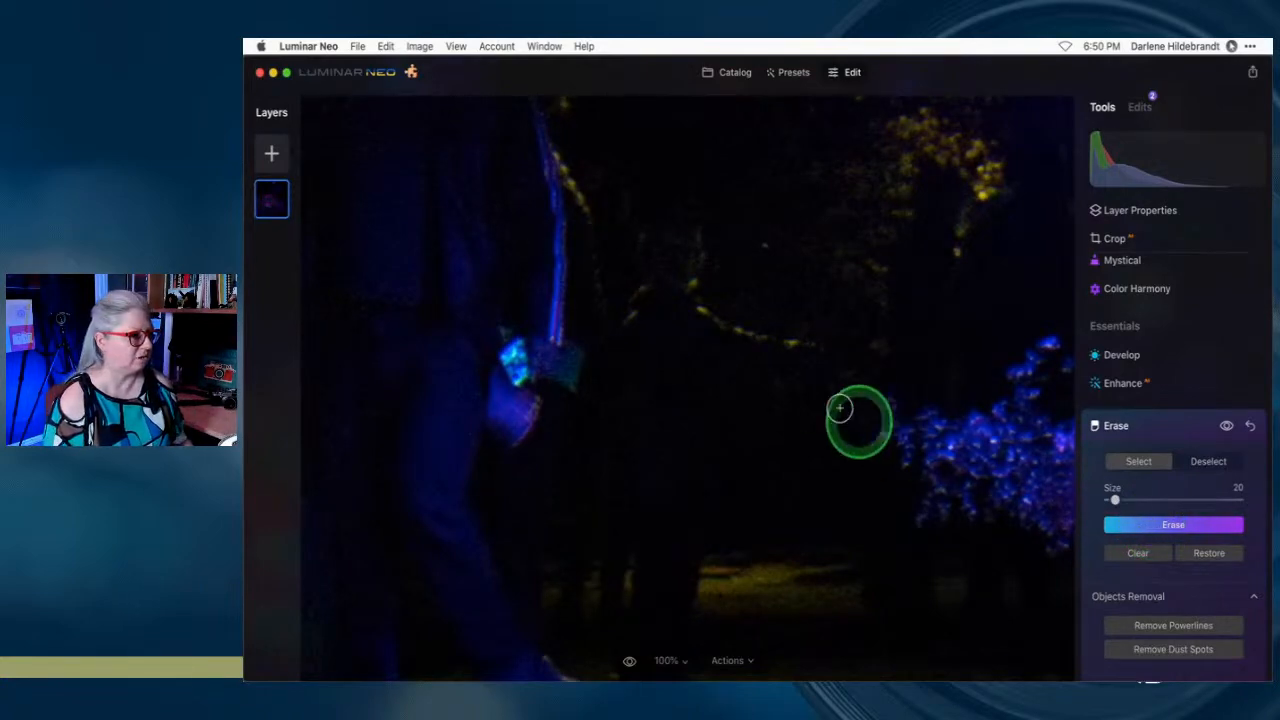
Erase the glowing green spot between the two dark trunks beside the ferns
scroll(858, 420, right, 10)
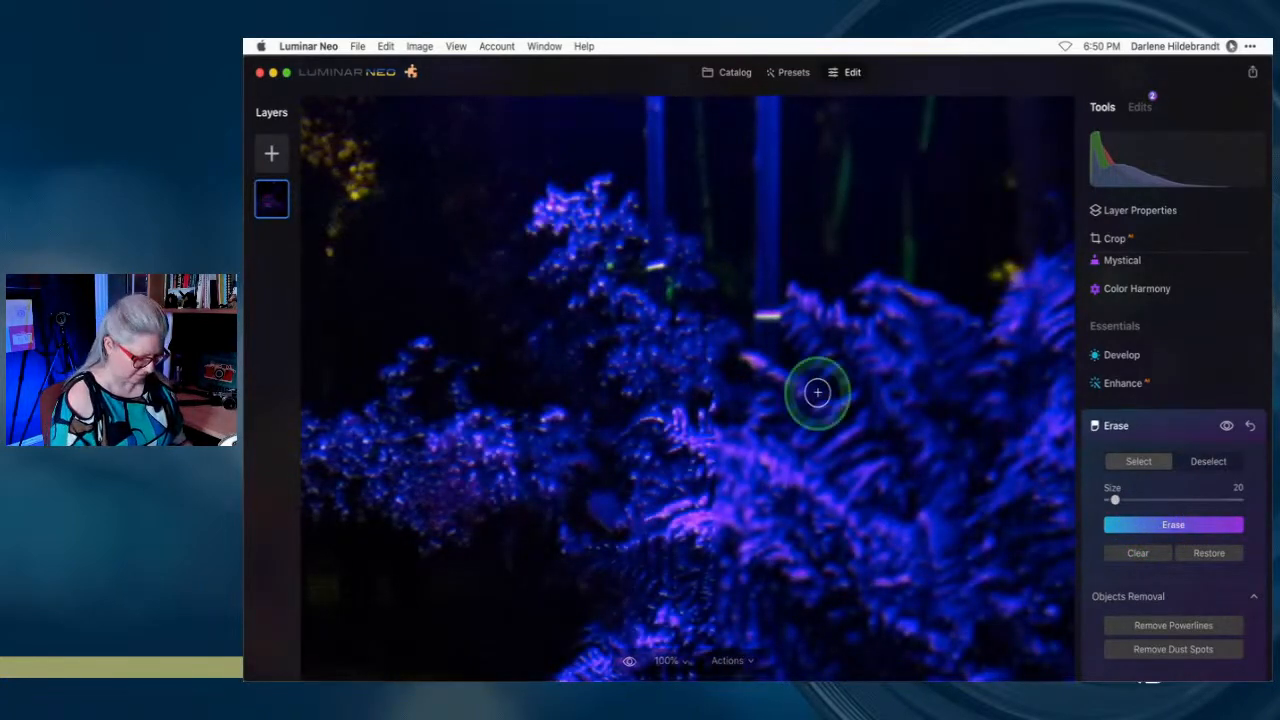
key(super+minus)
scroll(817, 392, down, 3)
scroll(831, 386, down, 3)
scroll(831, 386, right, 3)
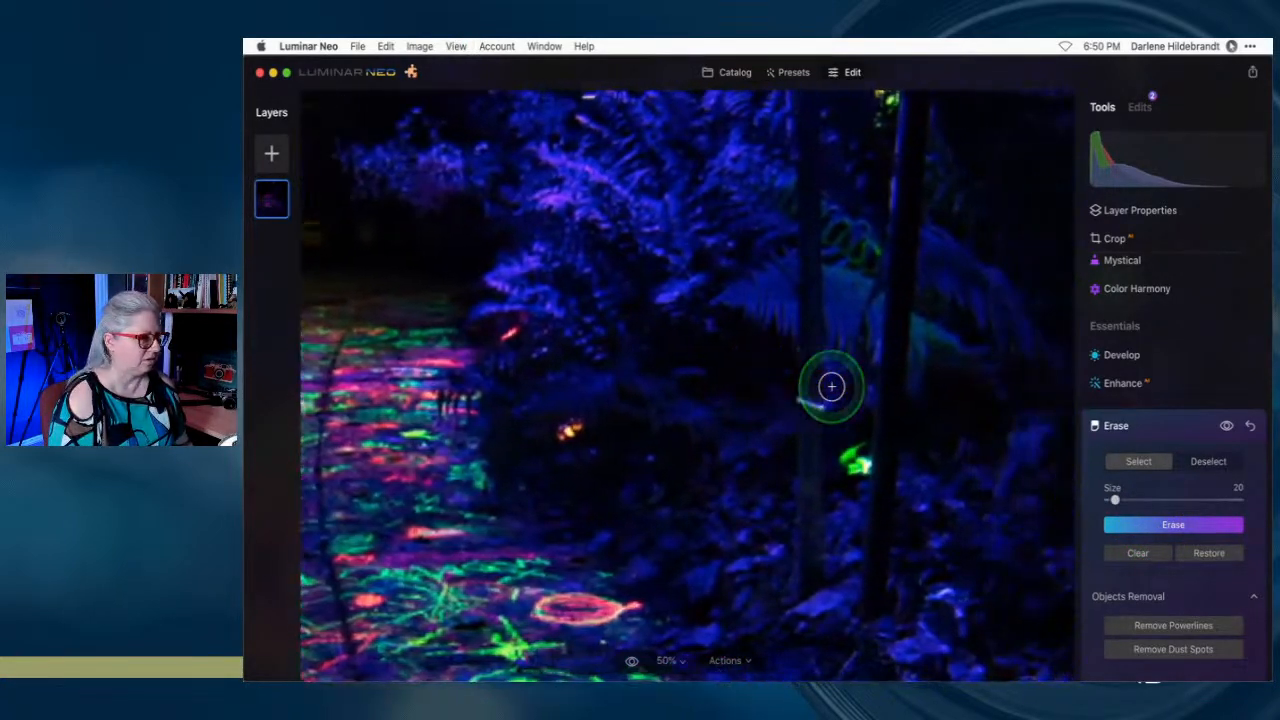
mouse_move(849, 450)
mouse_down()
mouse_move(850, 467)
mouse_move(866, 466)
mouse_up()
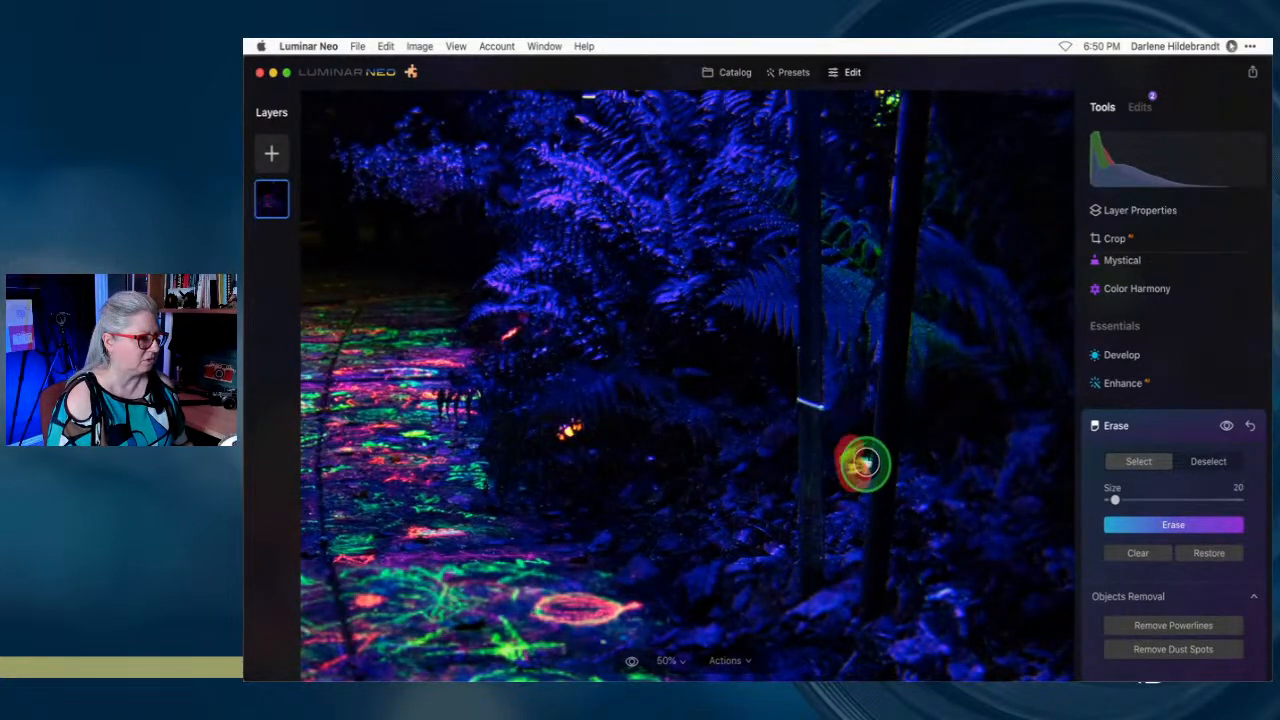
click(1147, 527)
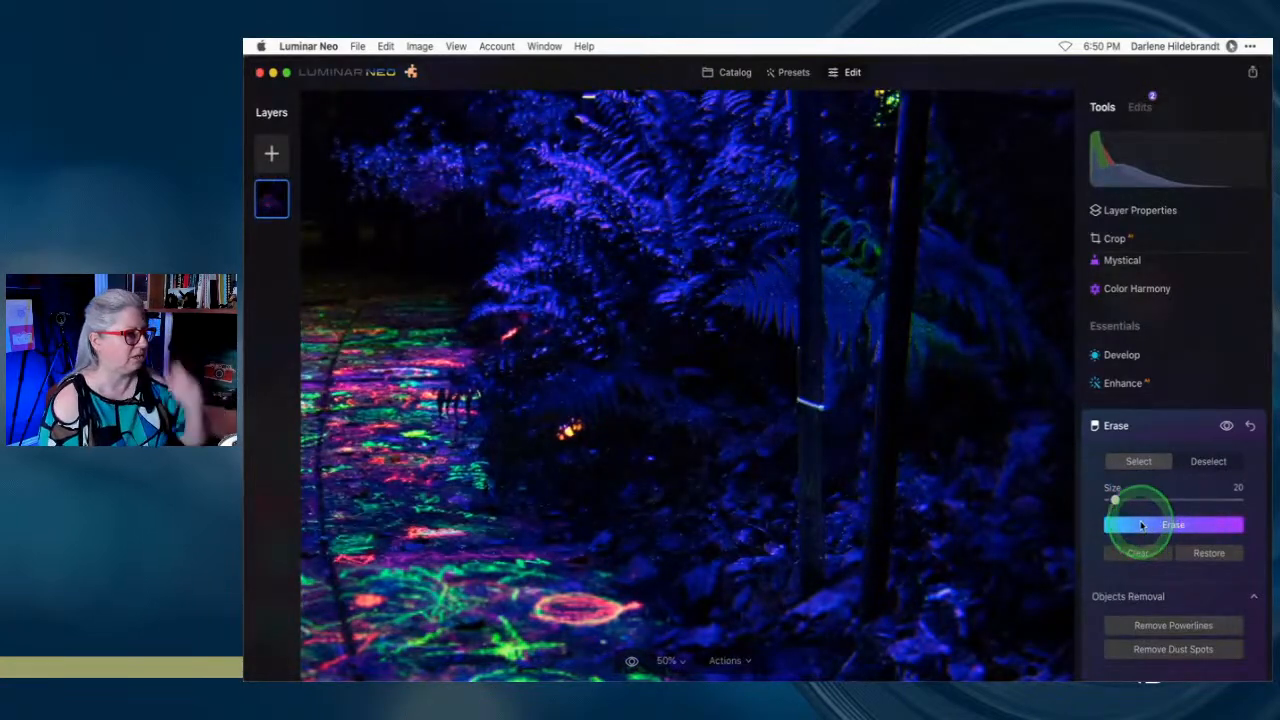
Erase the small orange light in the dark foliage beside the path
scroll(1004, 402, up, 3)
scroll(946, 397, down, 3)
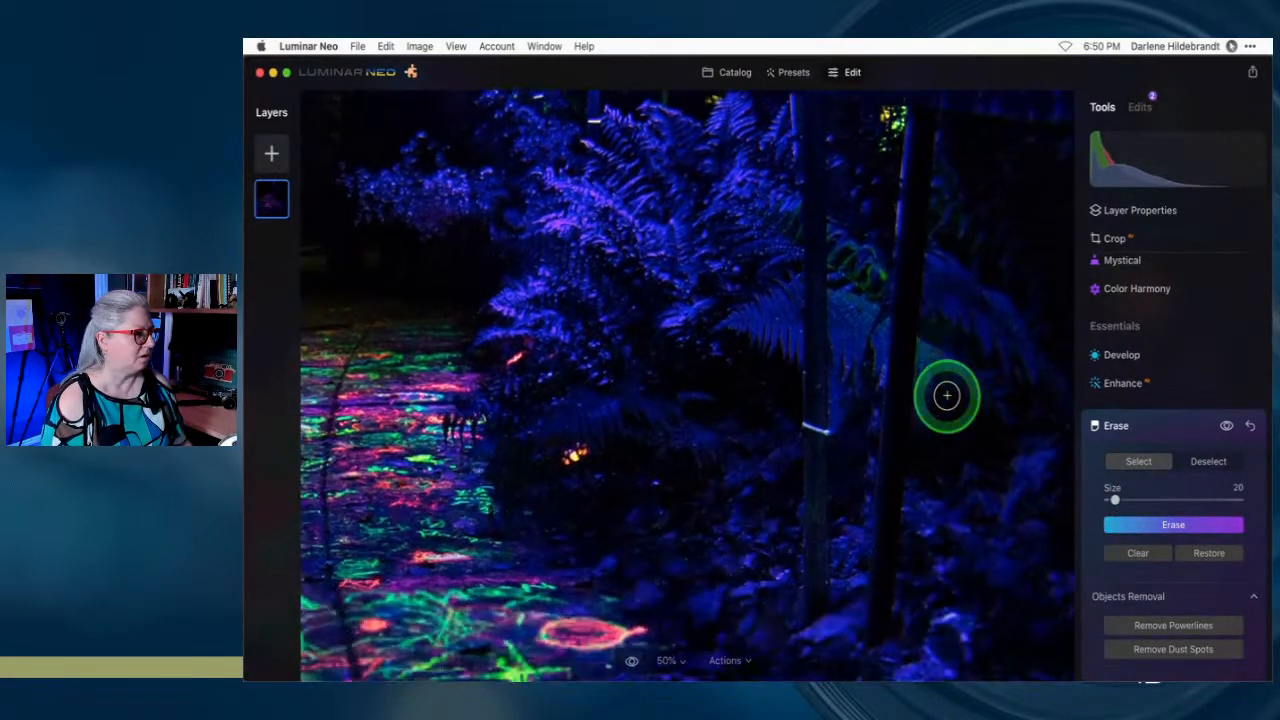
scroll(947, 396, left, 5)
scroll(946, 396, left, 2)
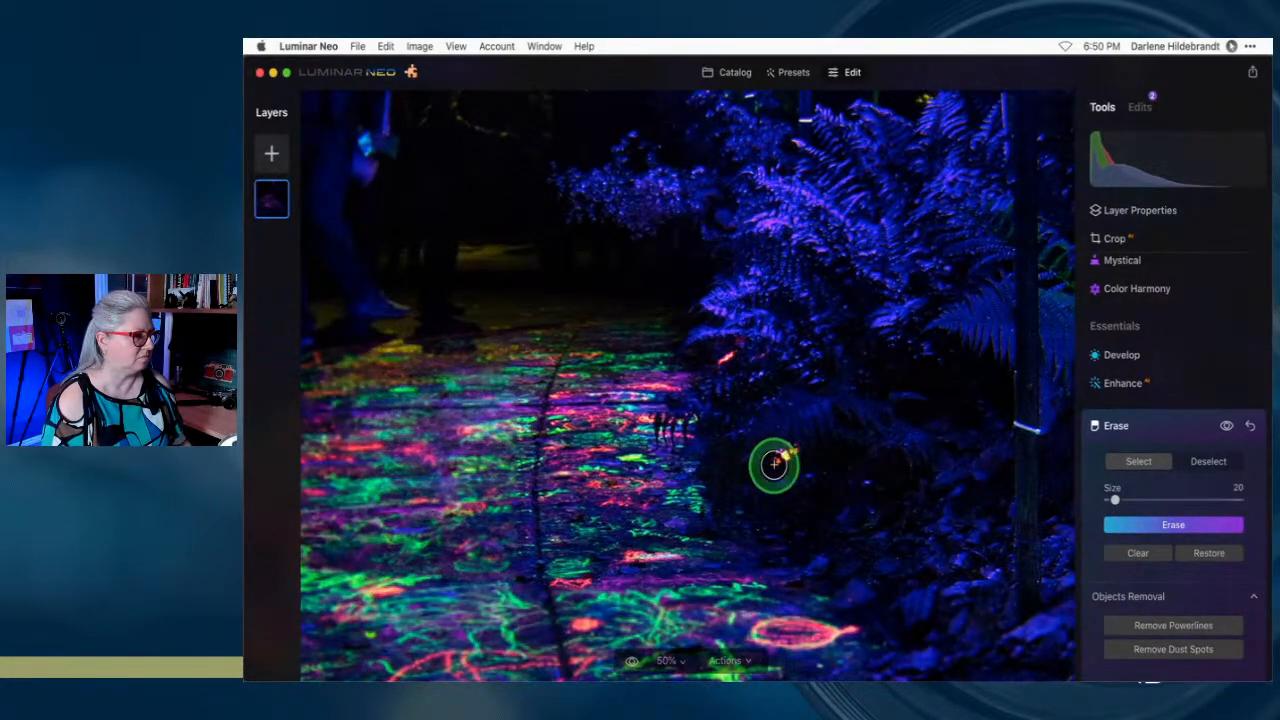
drag(786, 463, 793, 450)
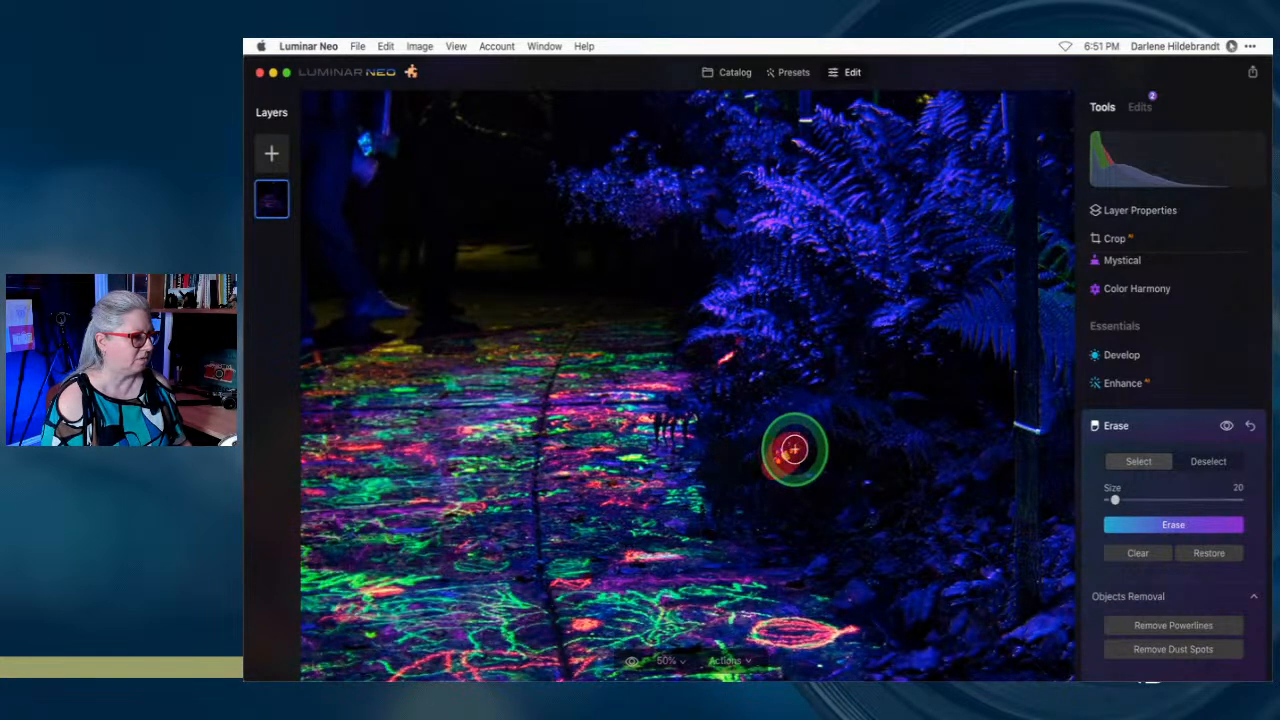
click(1186, 527)
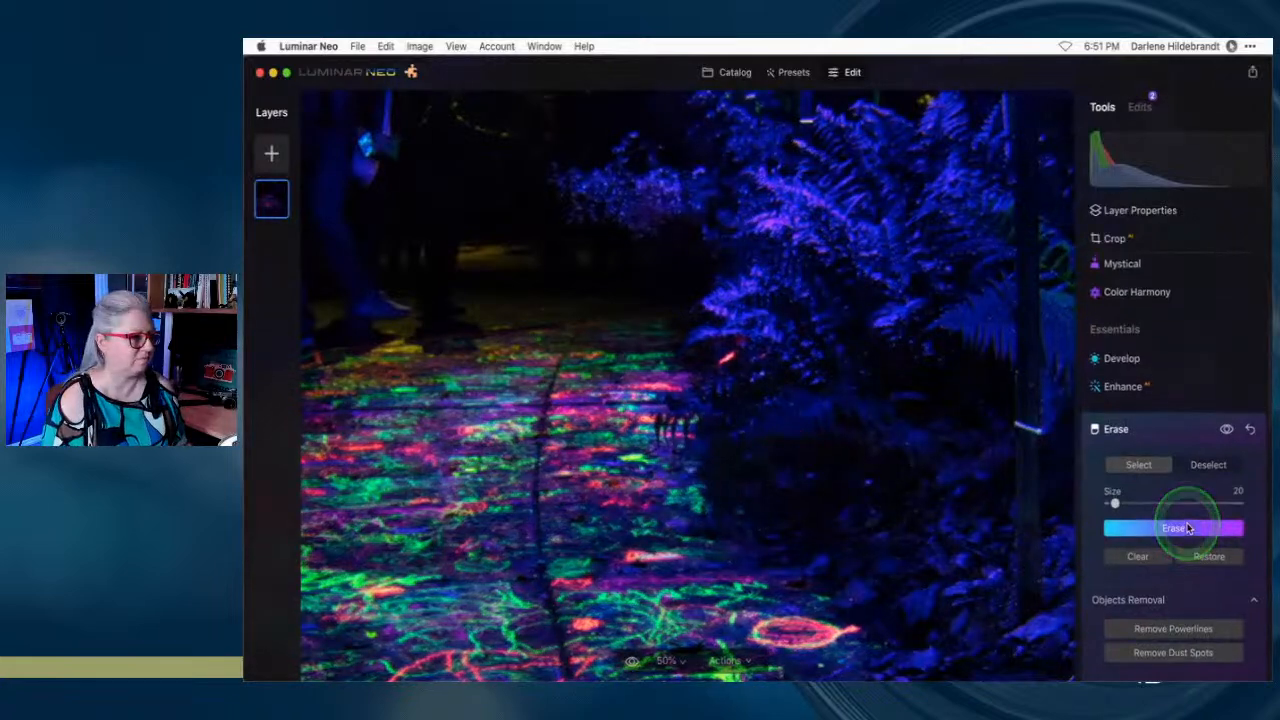
Erase the white mark on the dark trunk and the small red streak beside the path, and compare the photo with its original
scroll(902, 430, right, 2)
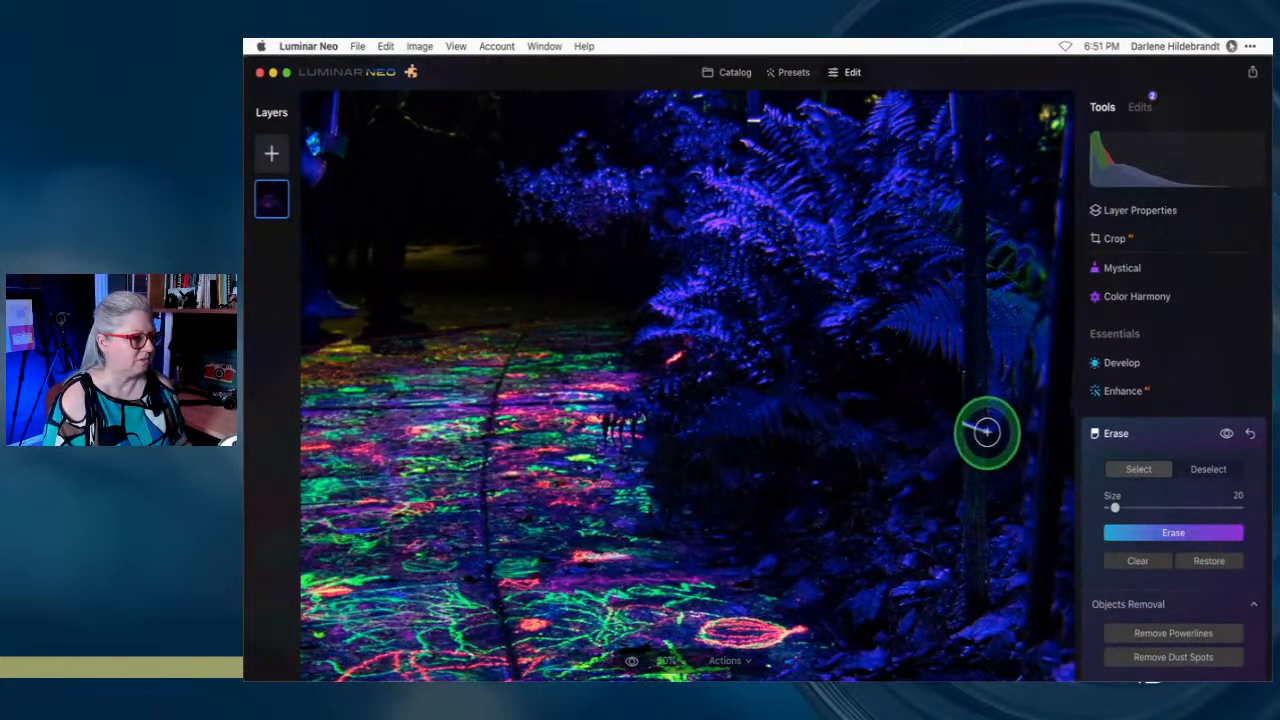
drag(966, 427, 986, 430)
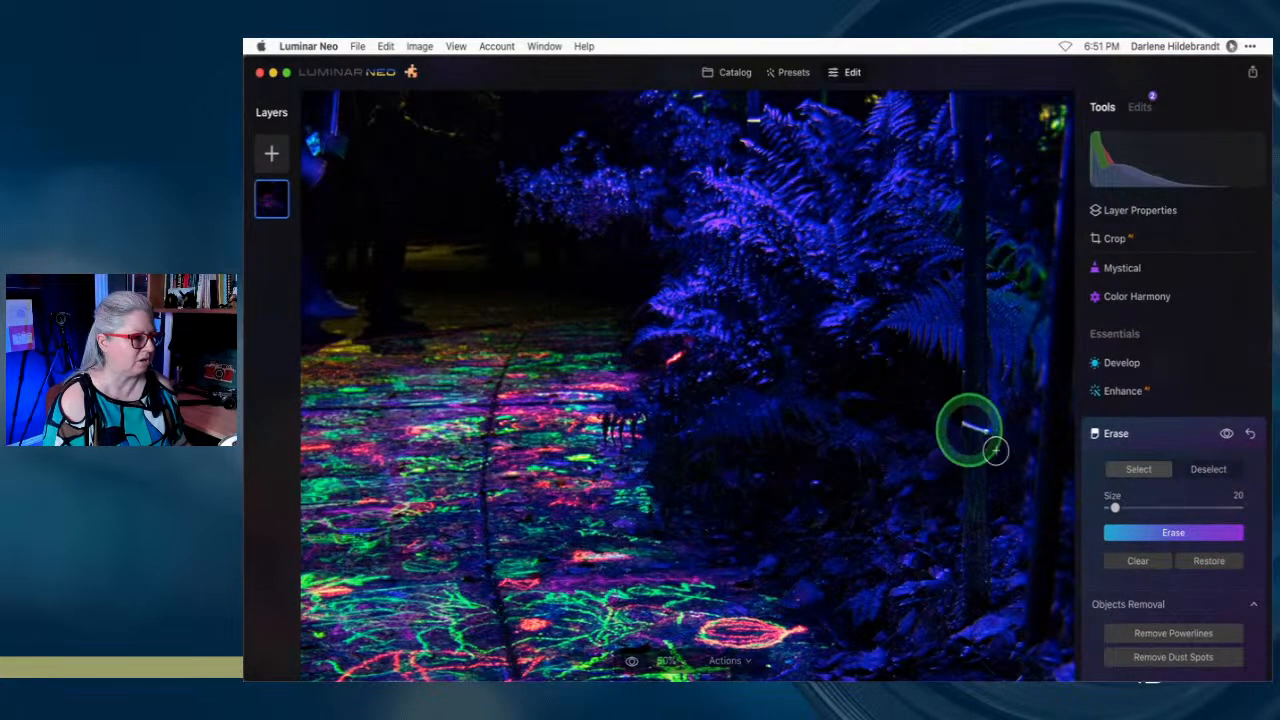
click(1156, 533)
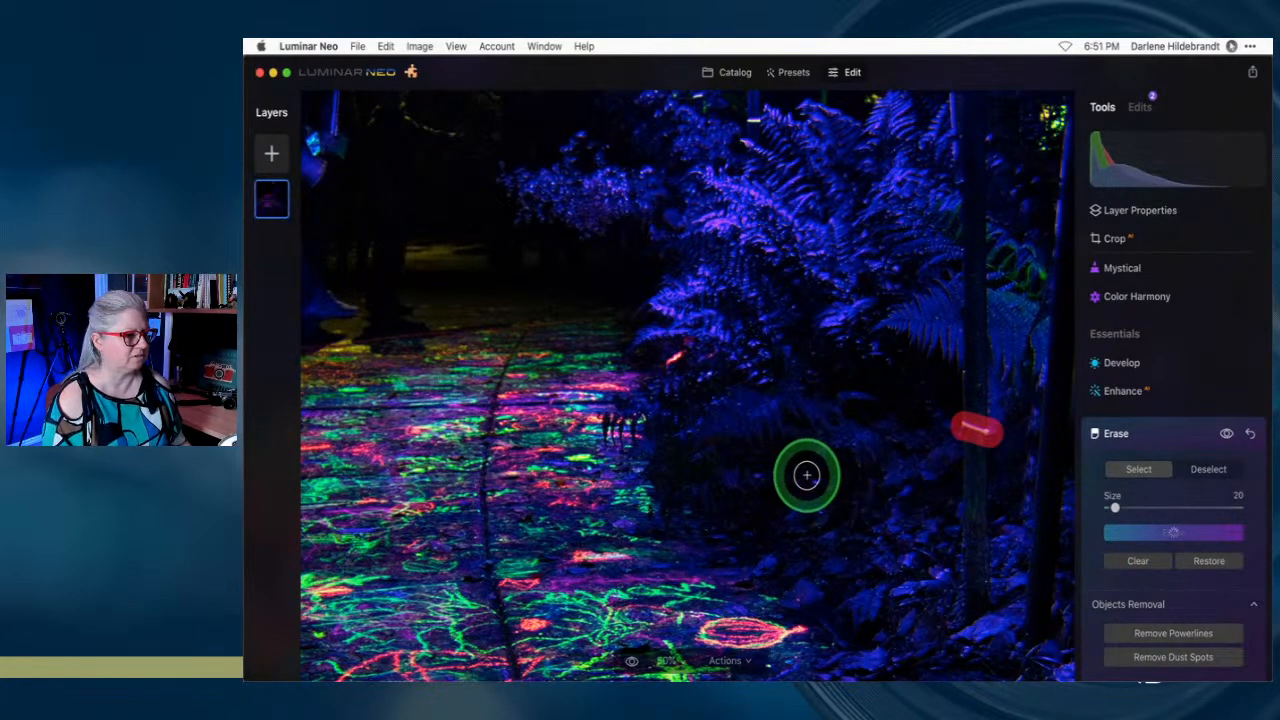
drag(686, 351, 674, 362)
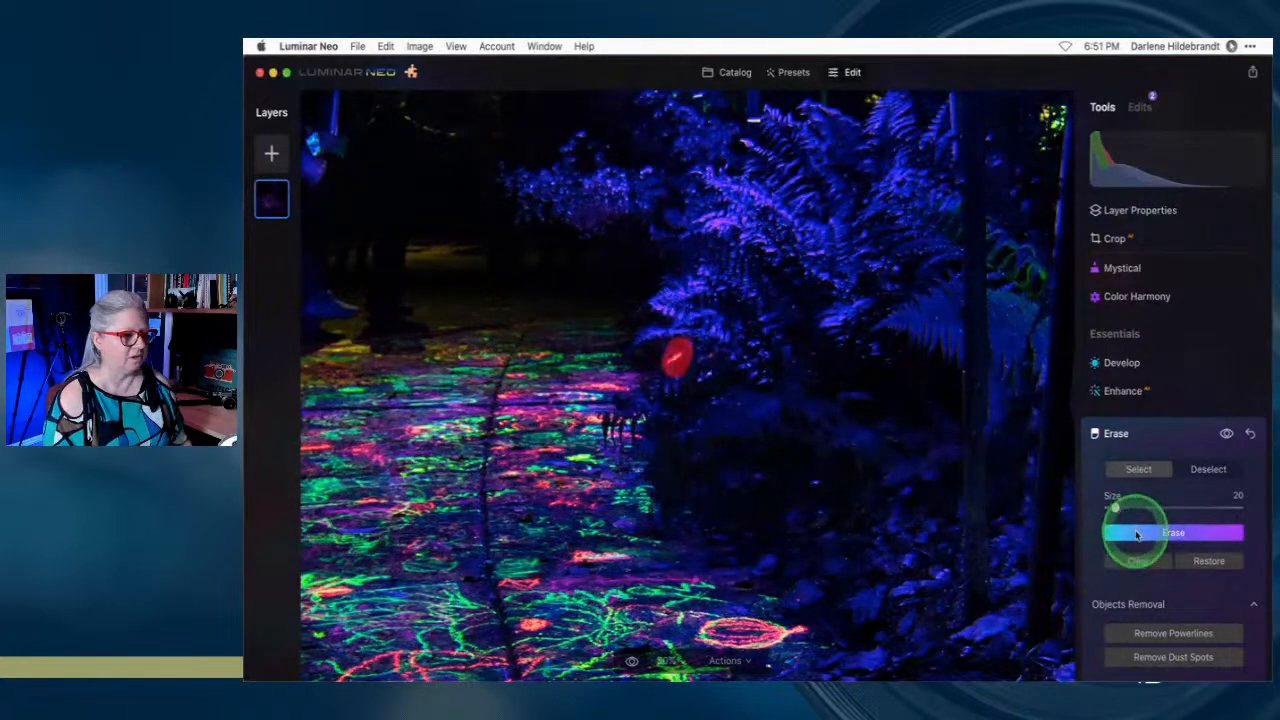
click(1136, 533)
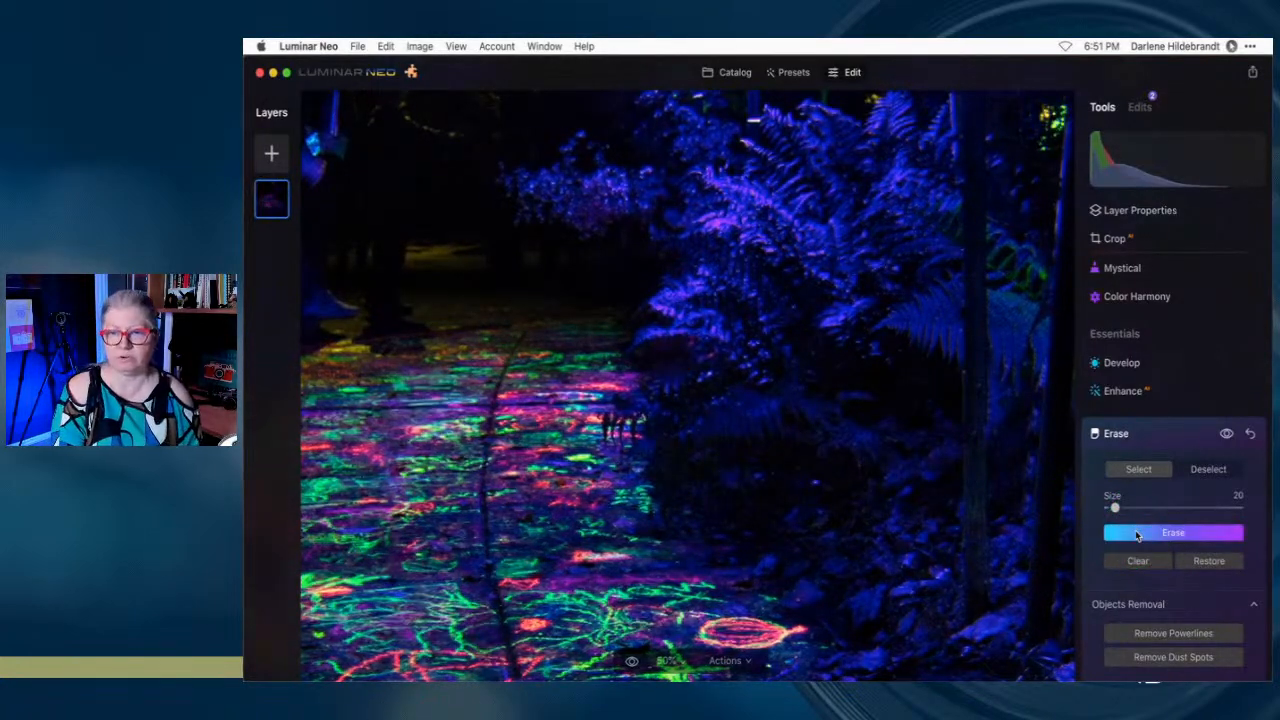
click(855, 425)
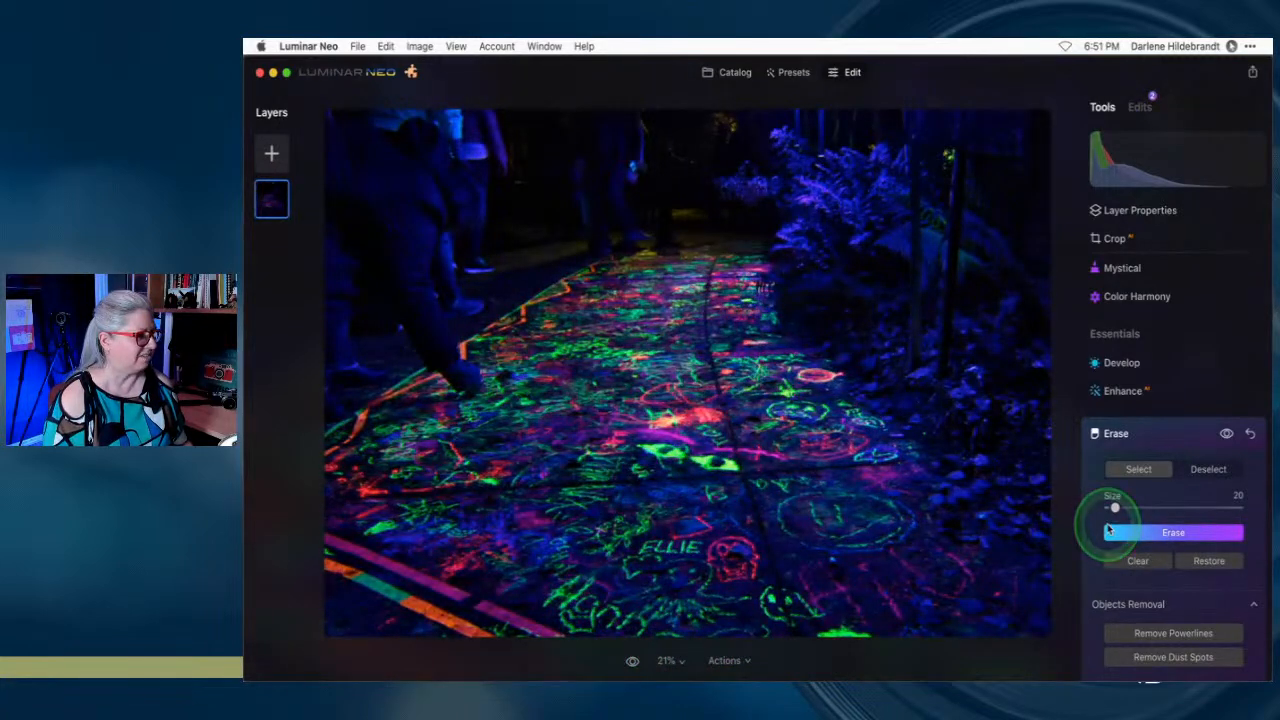
click(1157, 433)
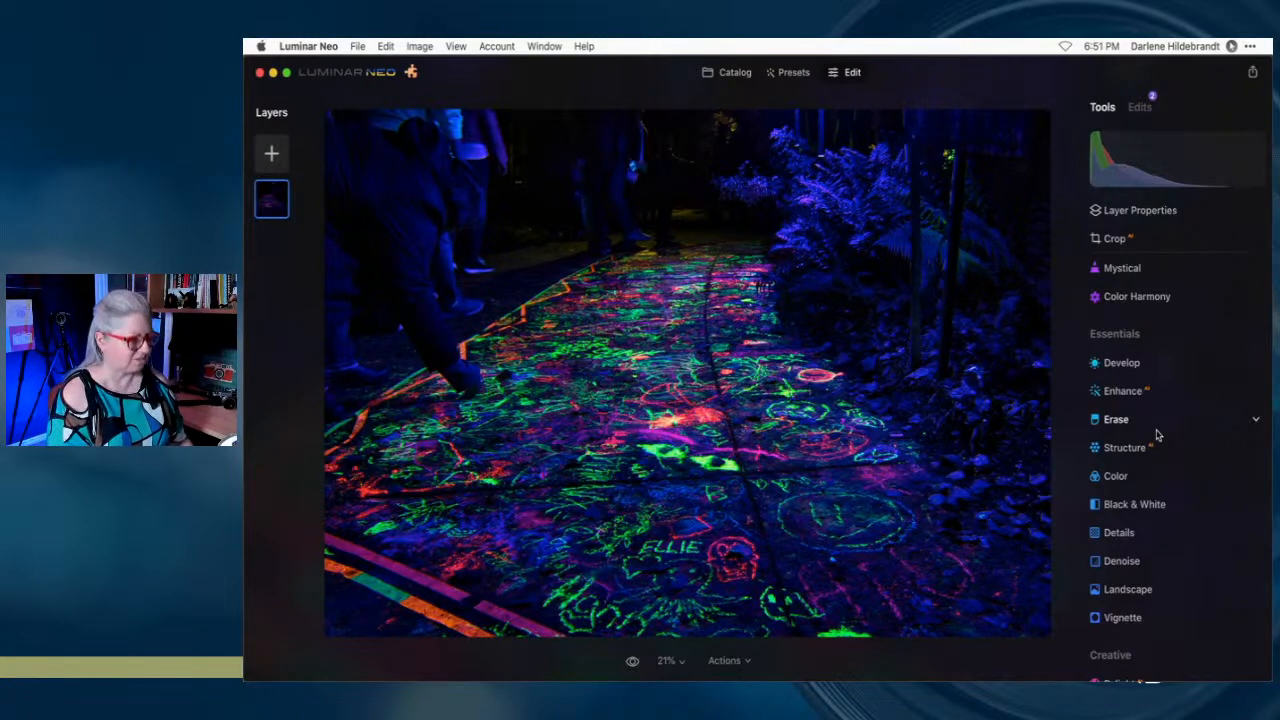
key(backslash)
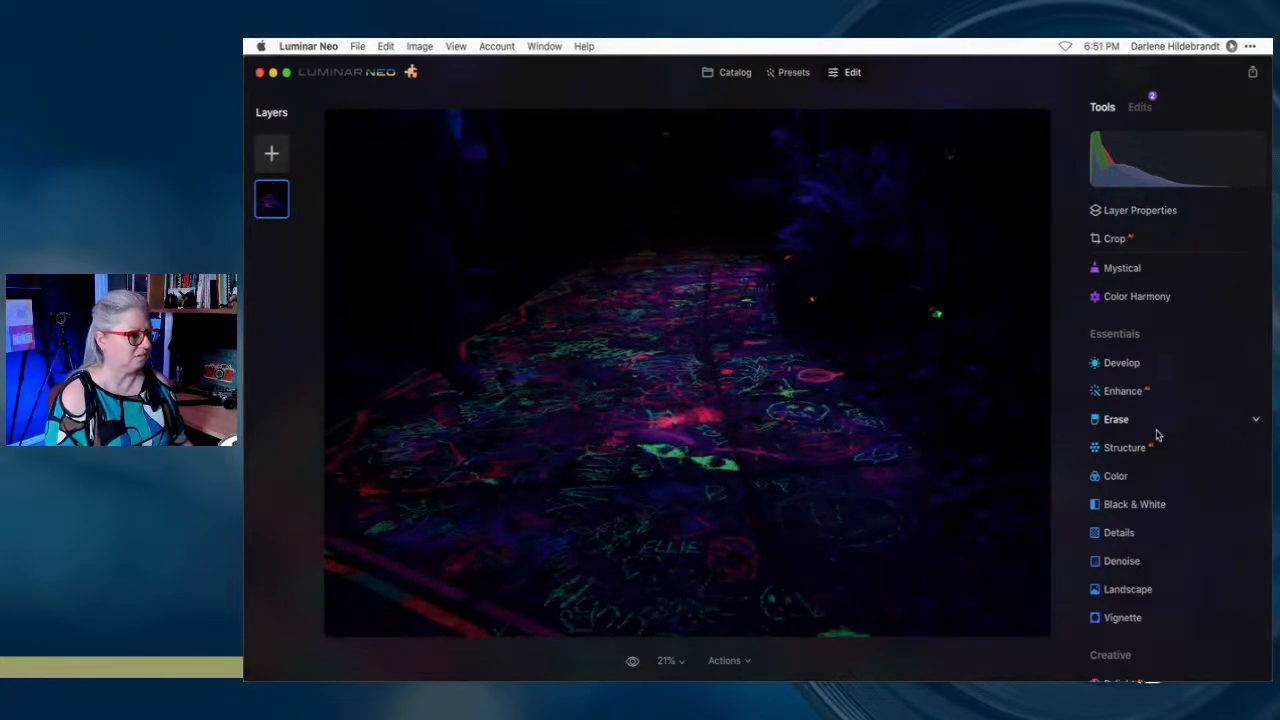
key(backslash)
Set the Color Contrast in Color Harmony to an amount of 8 with hue 115
scroll(1159, 434, up, 1)
click(1237, 386)
scroll(1237, 386, up, 2)
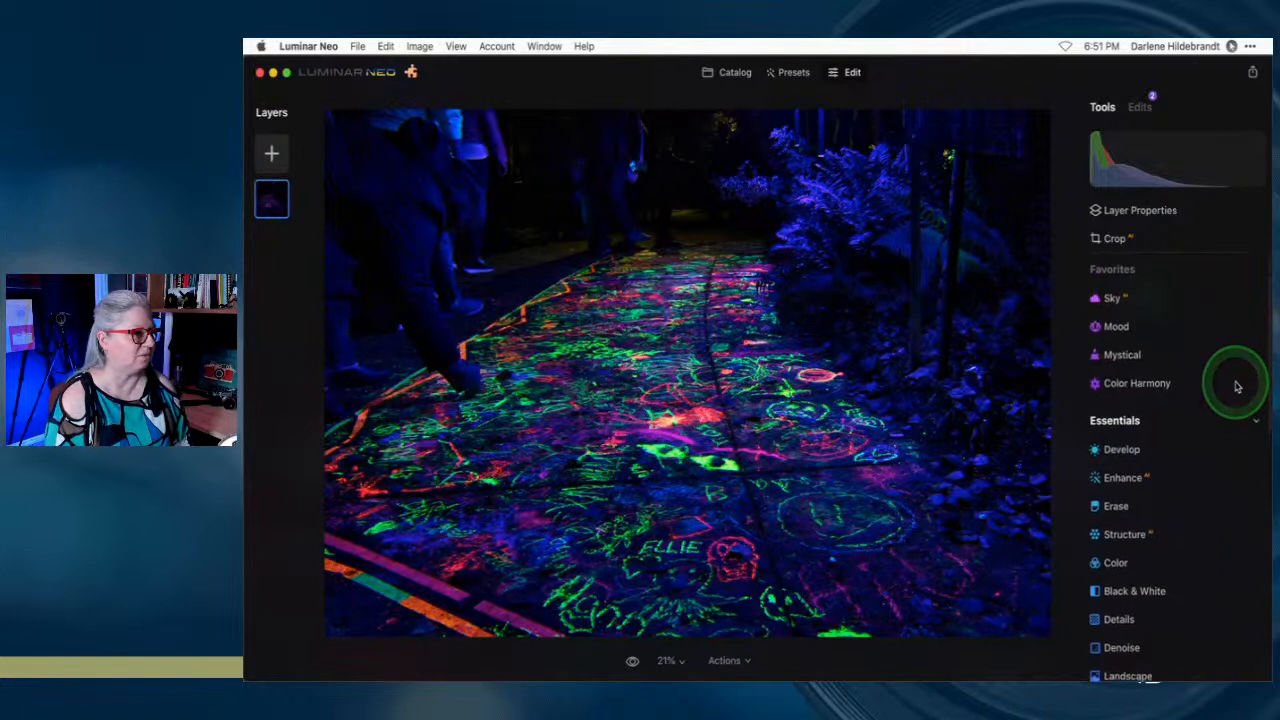
click(1170, 383)
click(1167, 385)
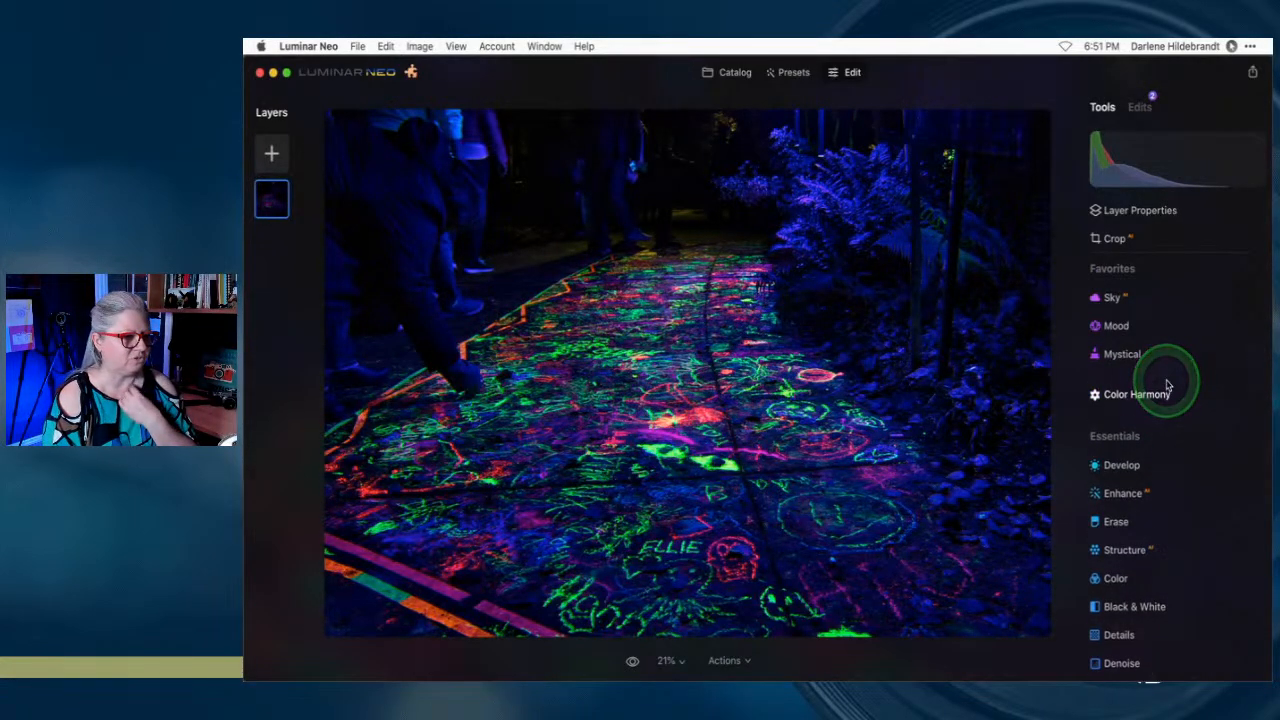
click(1118, 549)
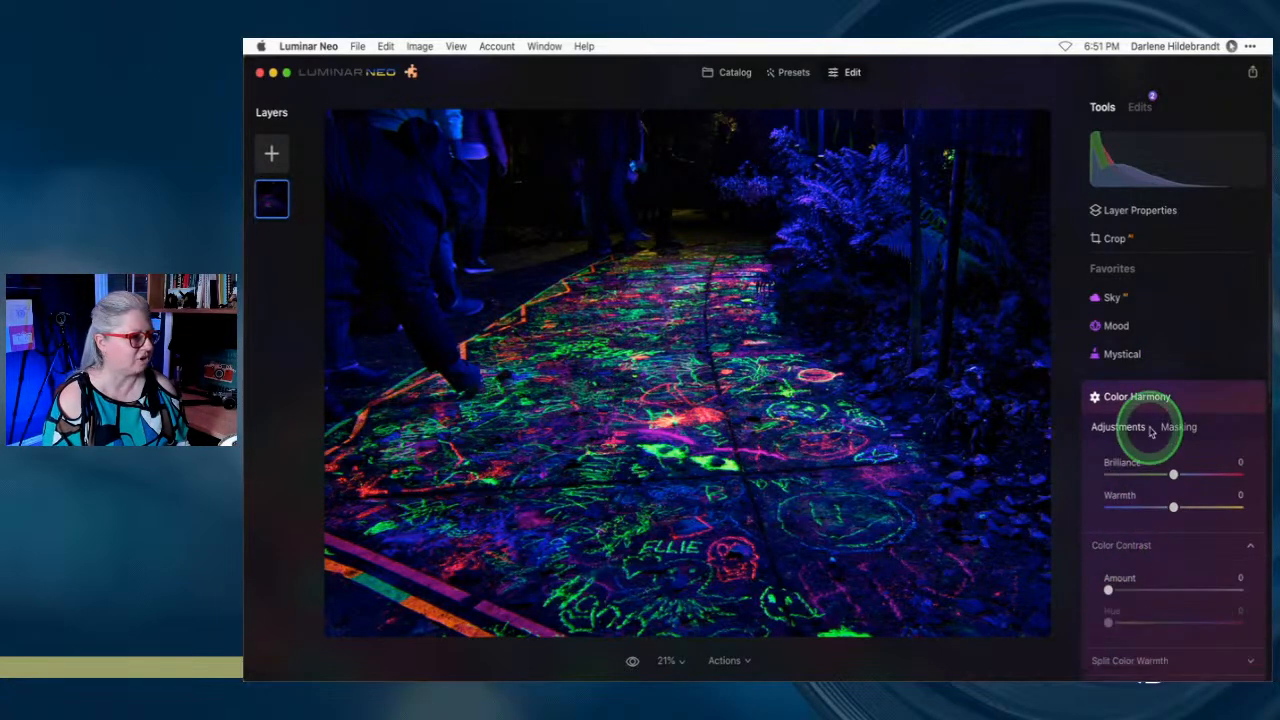
scroll(1146, 426, down, 3)
scroll(1150, 432, down, 1)
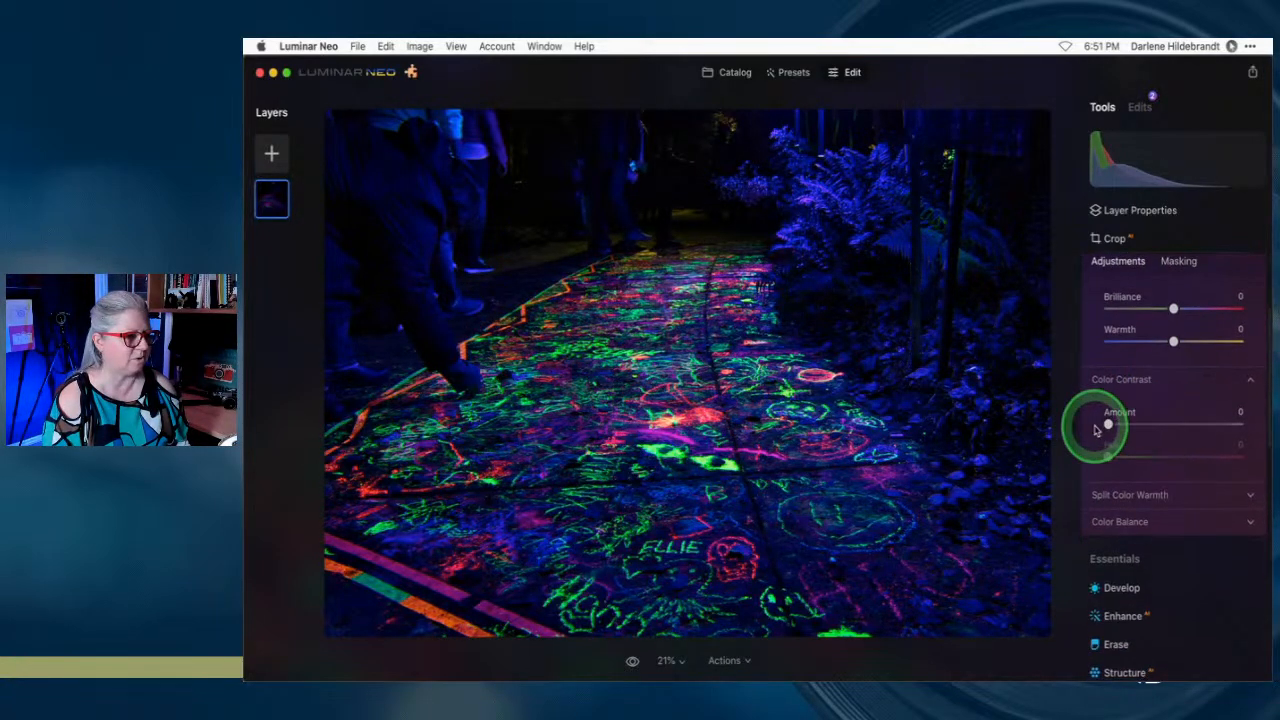
drag(1109, 424, 1161, 428)
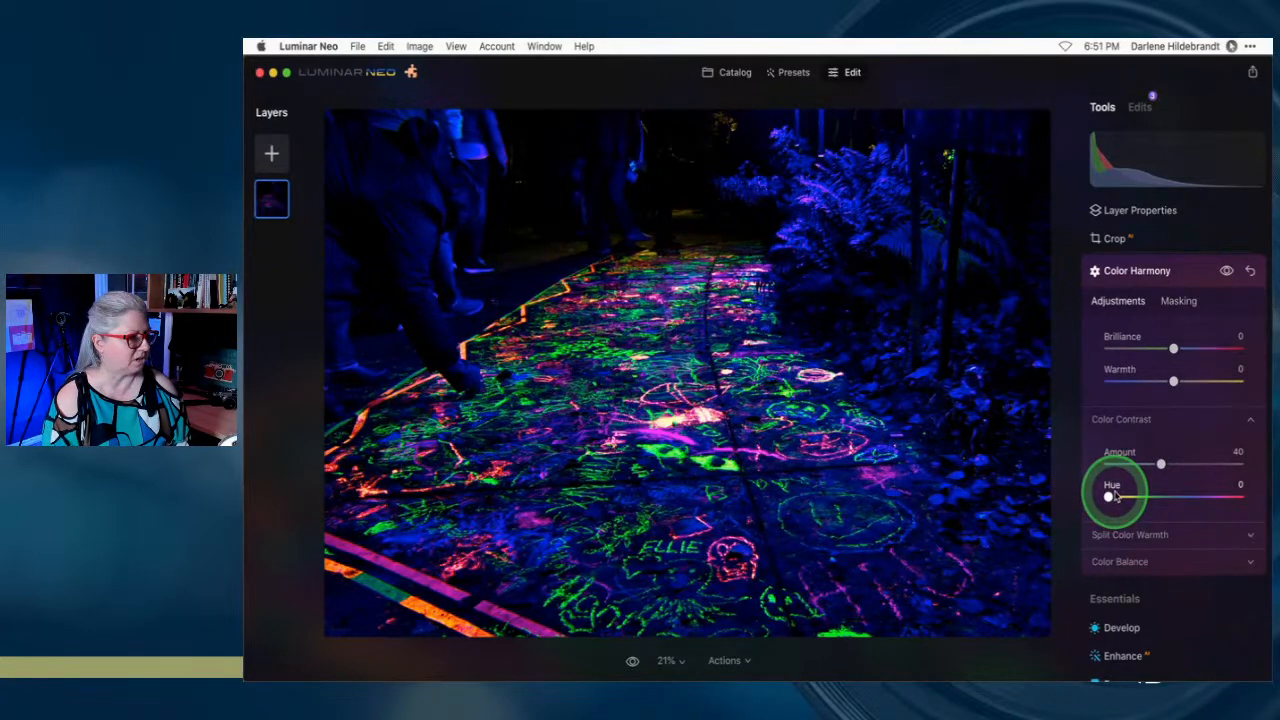
drag(1115, 497, 1202, 498)
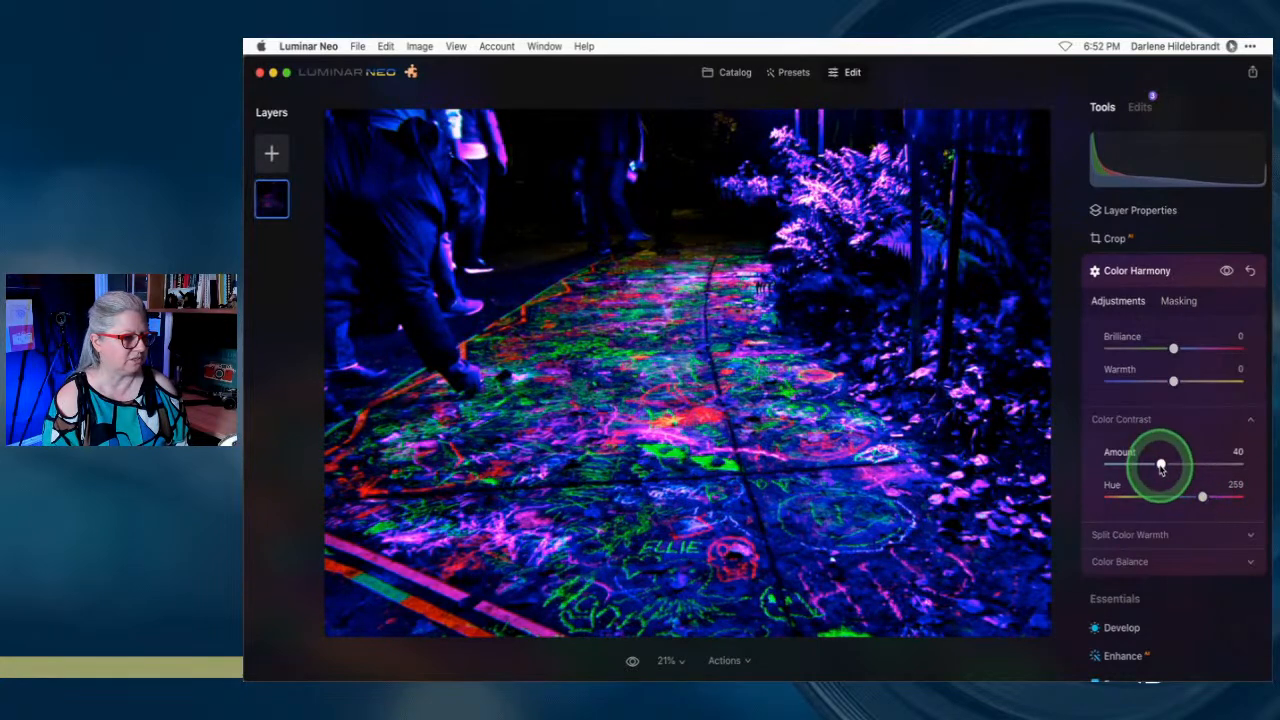
drag(1146, 465, 1134, 465)
click(1202, 497)
drag(1203, 497, 1120, 464)
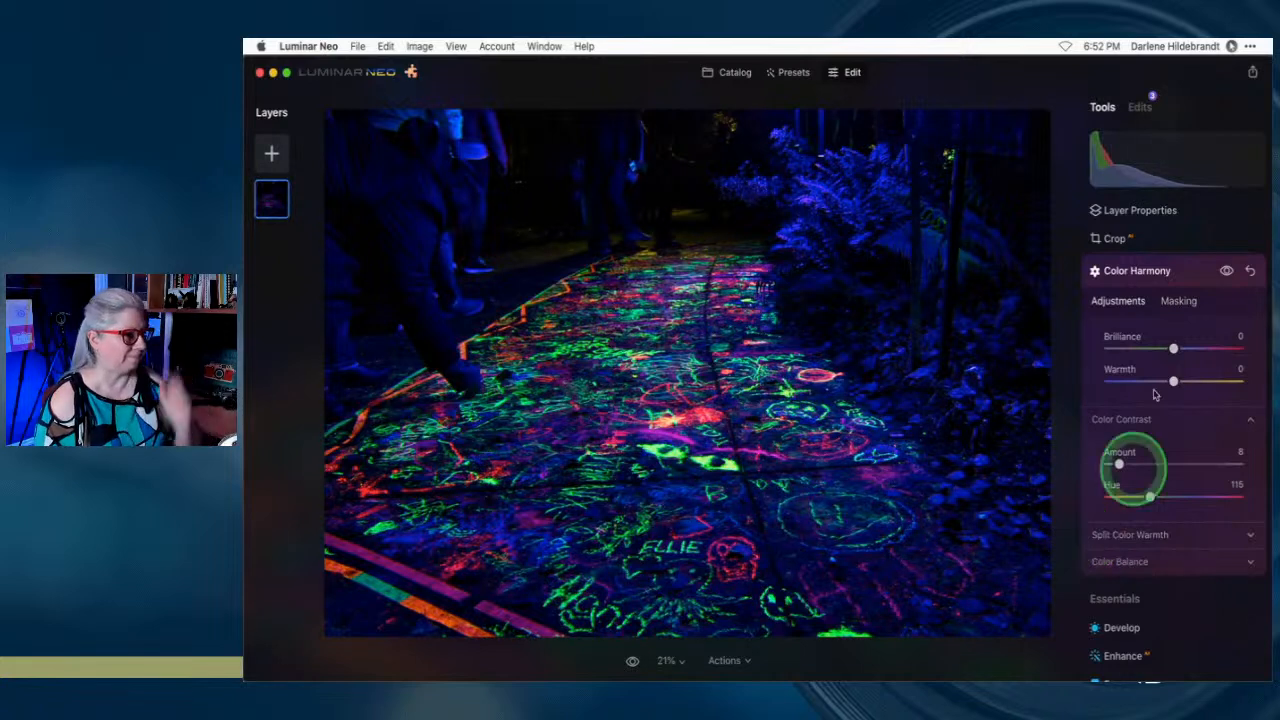
click(1183, 277)
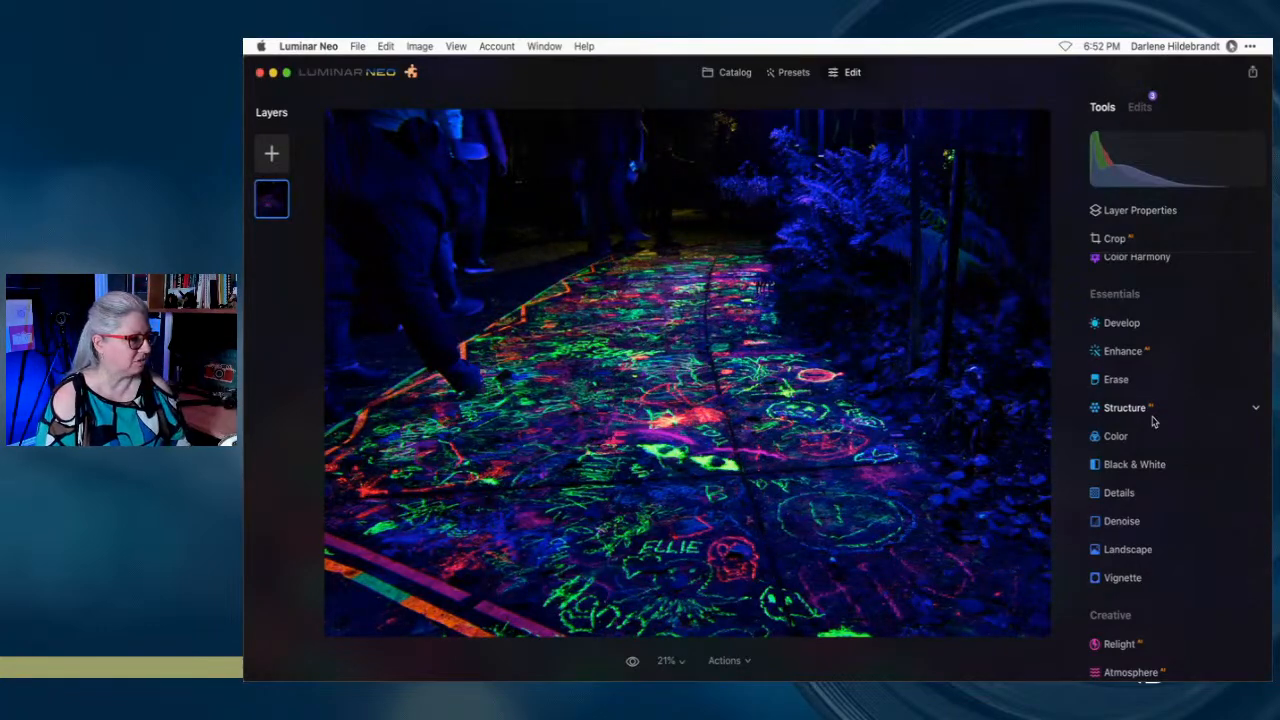
Apply the Mystical effect to the photo with an amount of 41 and raised Shadows
scroll(1150, 400, up, 5)
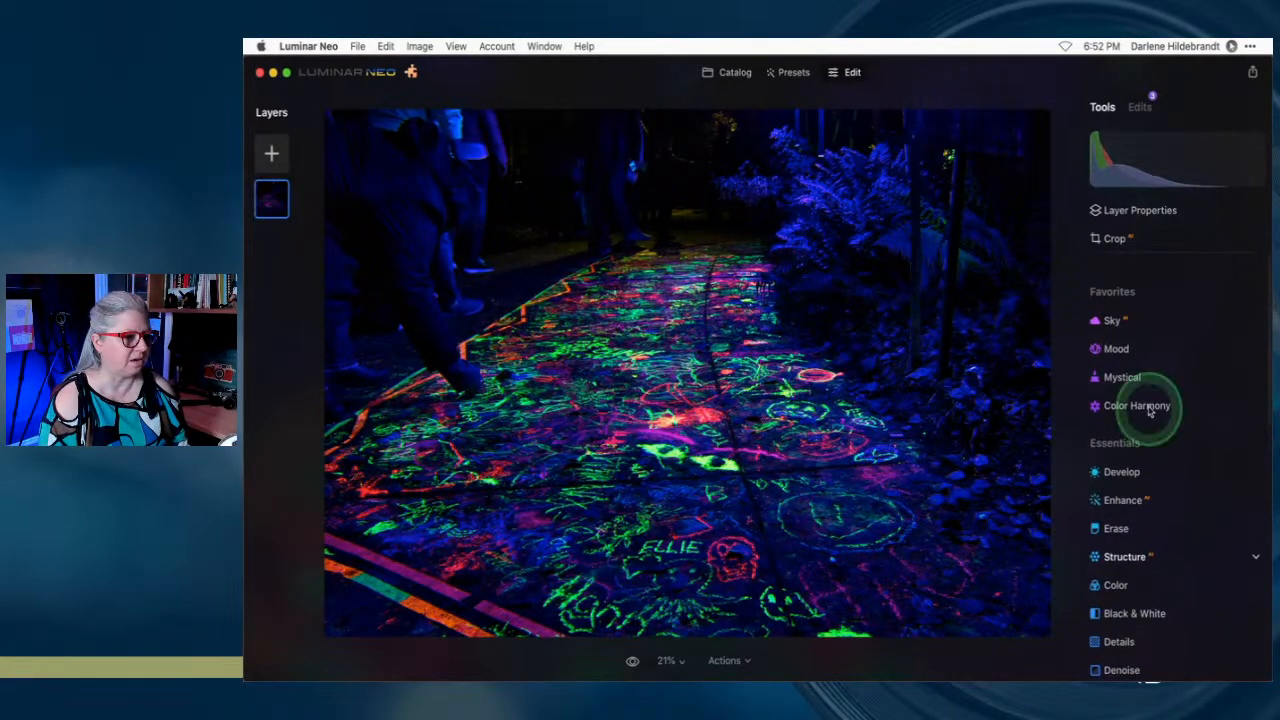
click(1138, 360)
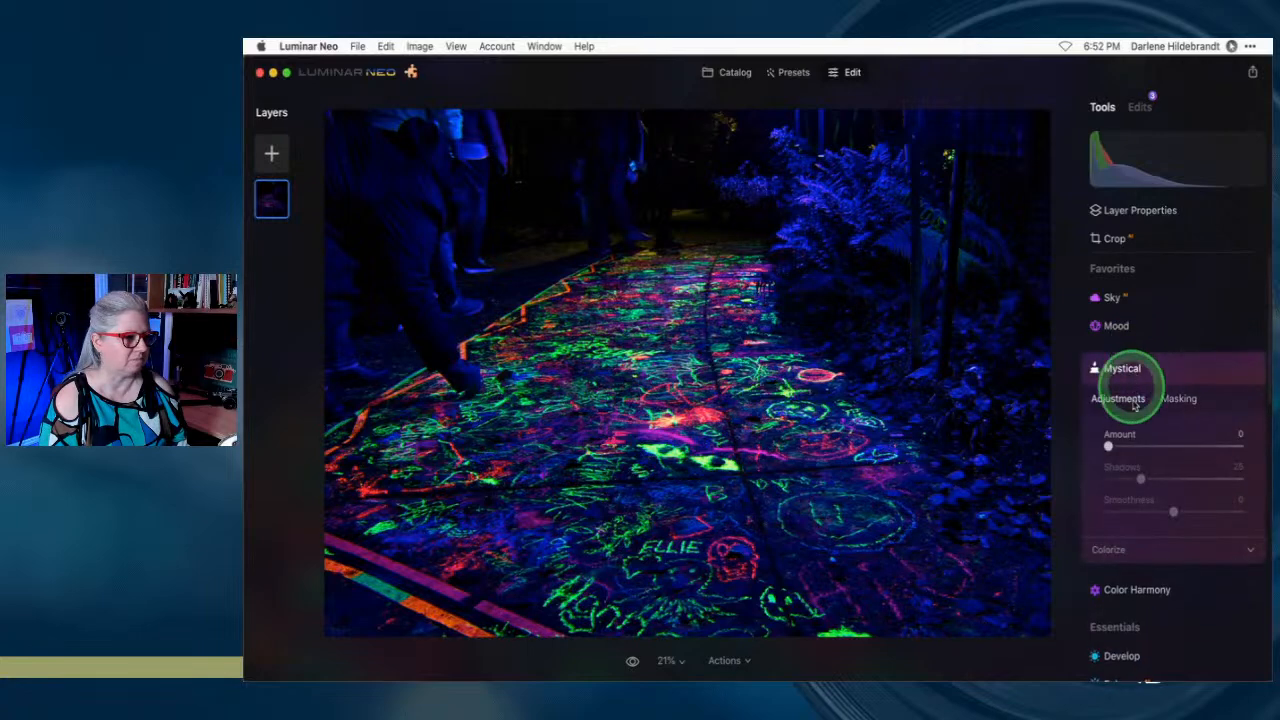
click(1165, 449)
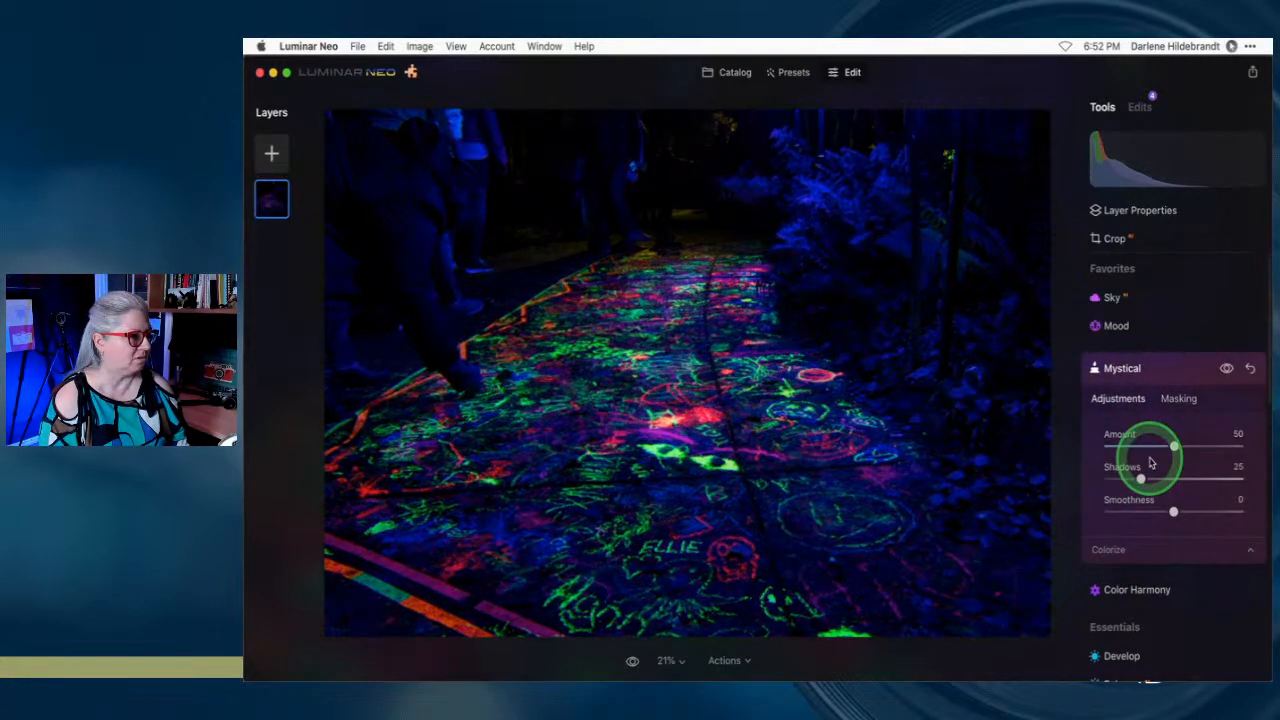
drag(1172, 444, 1216, 479)
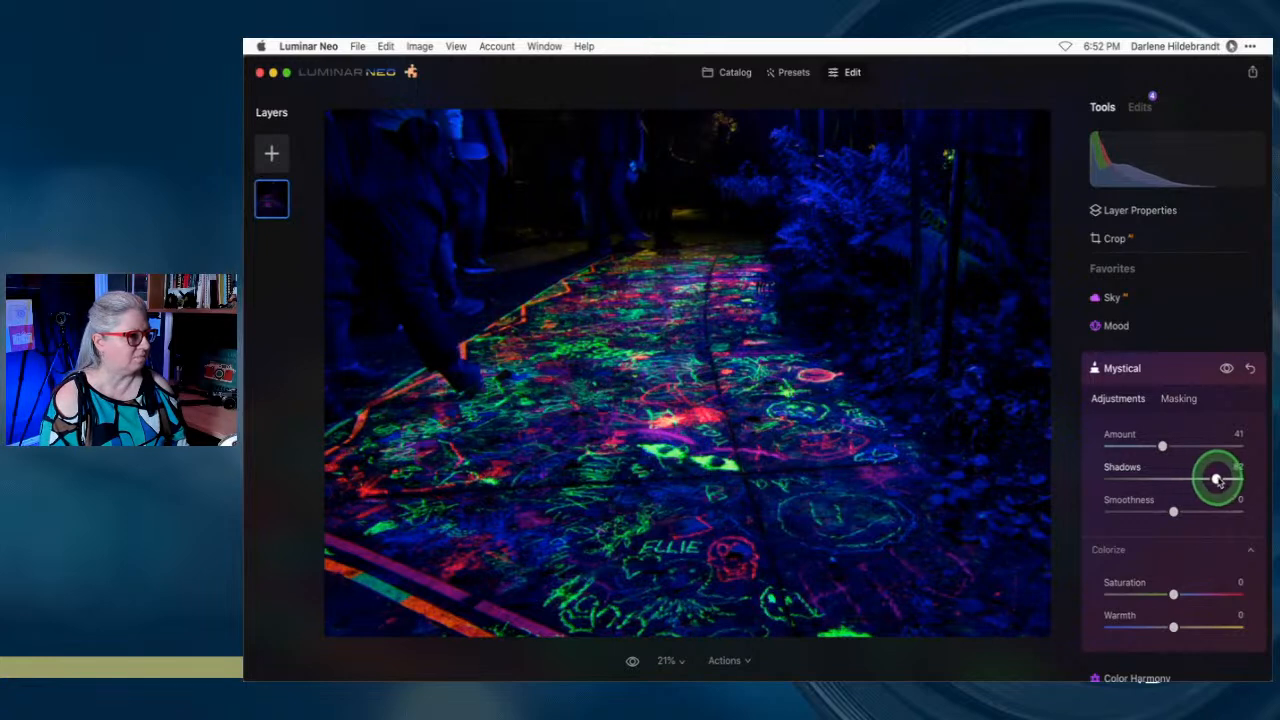
click(1183, 377)
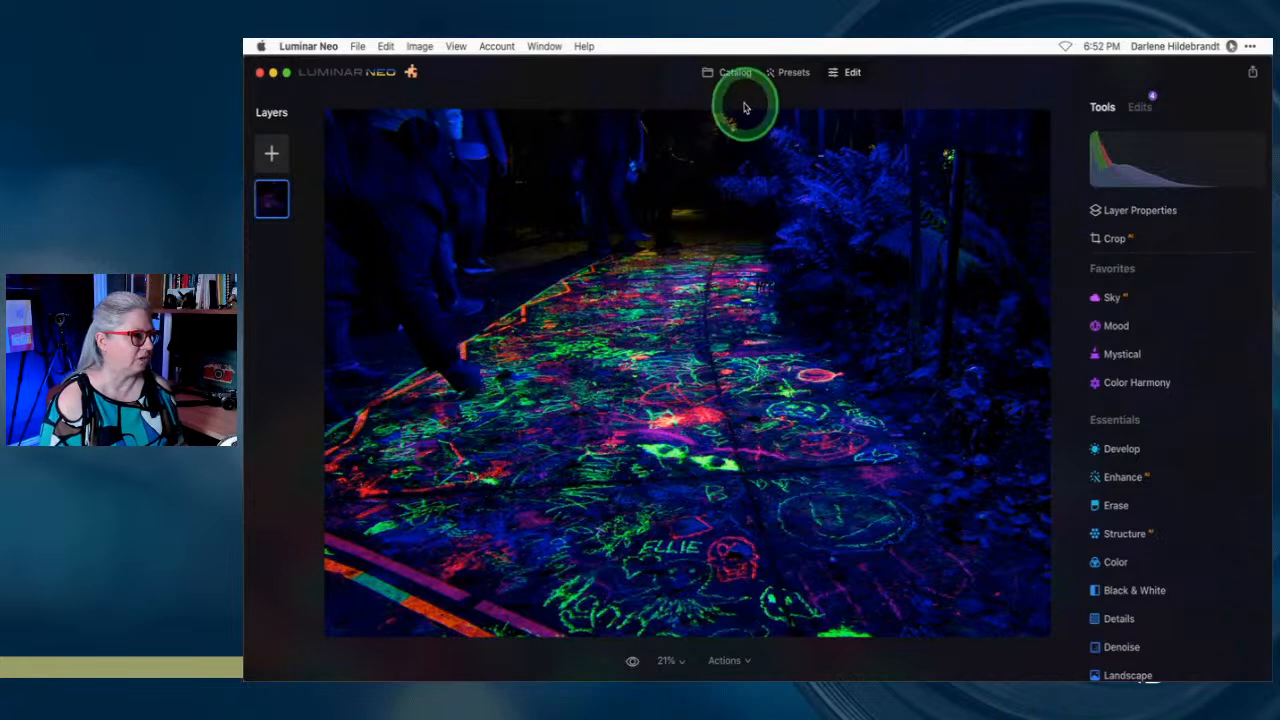
Copy the neon path photo's adjustments in the catalog and paste them onto the very dark night photo with small blue and green lights
click(733, 72)
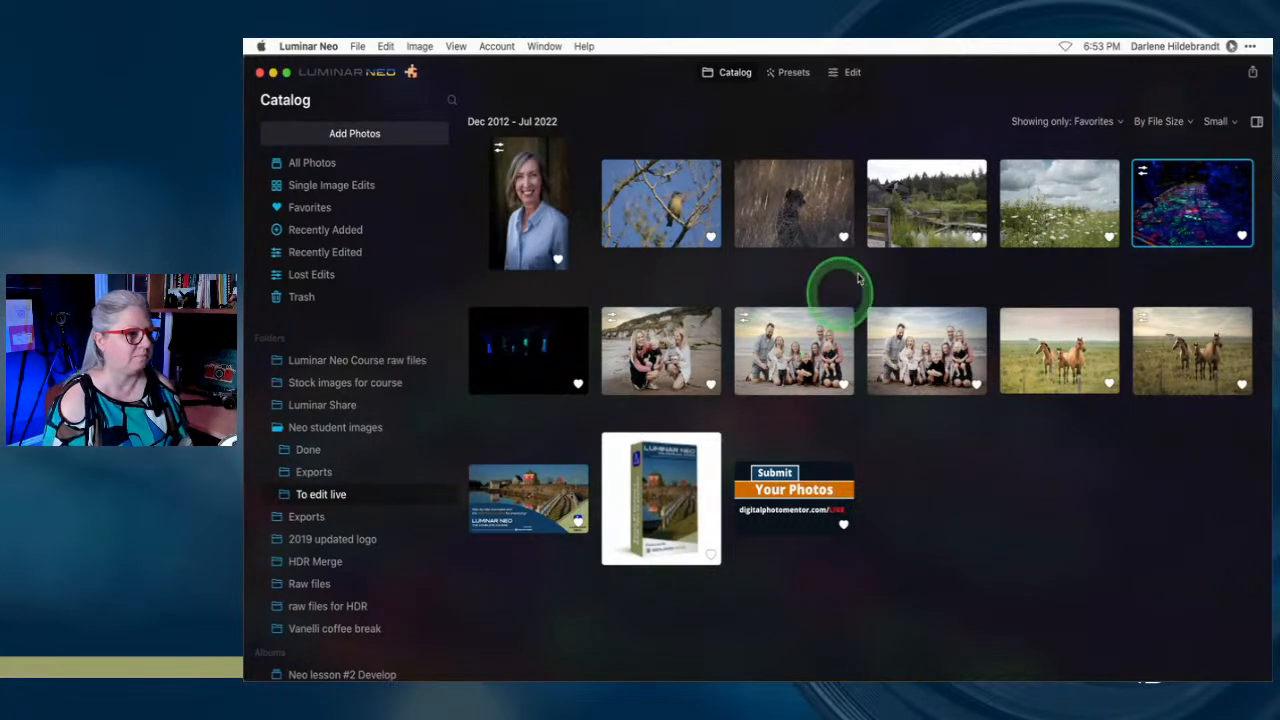
right_click(1178, 202)
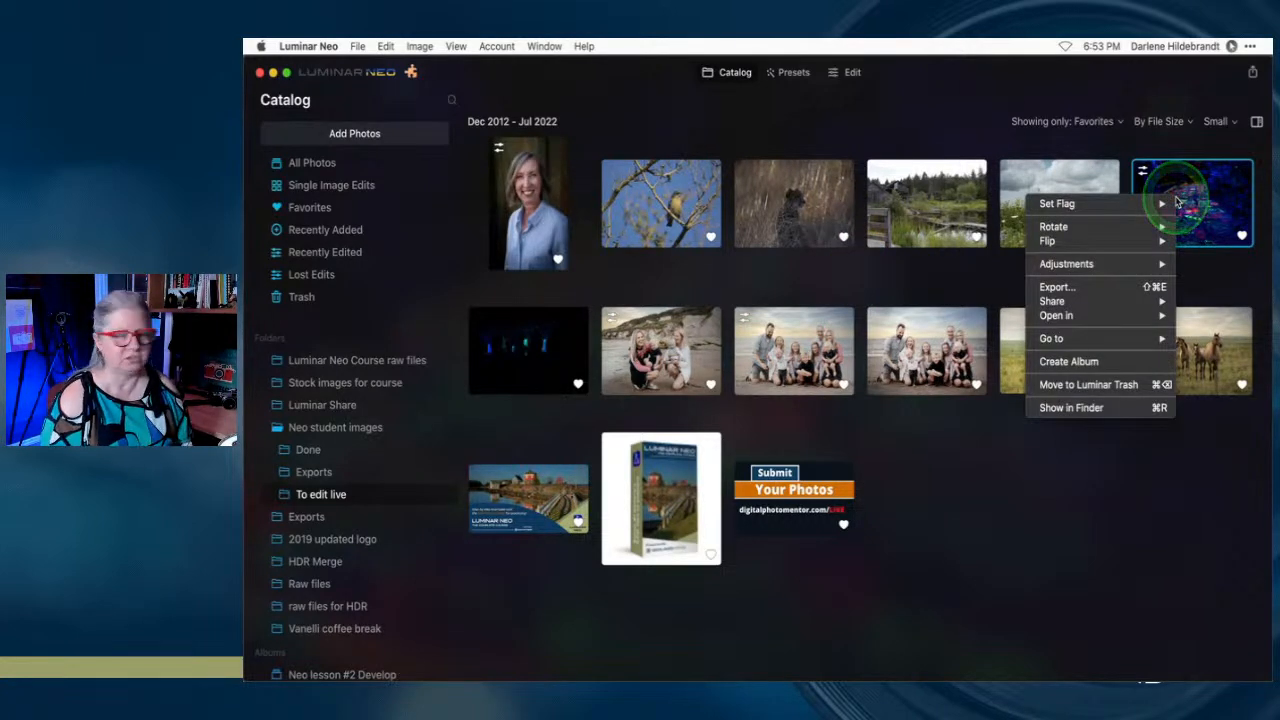
mouse_move(1107, 263)
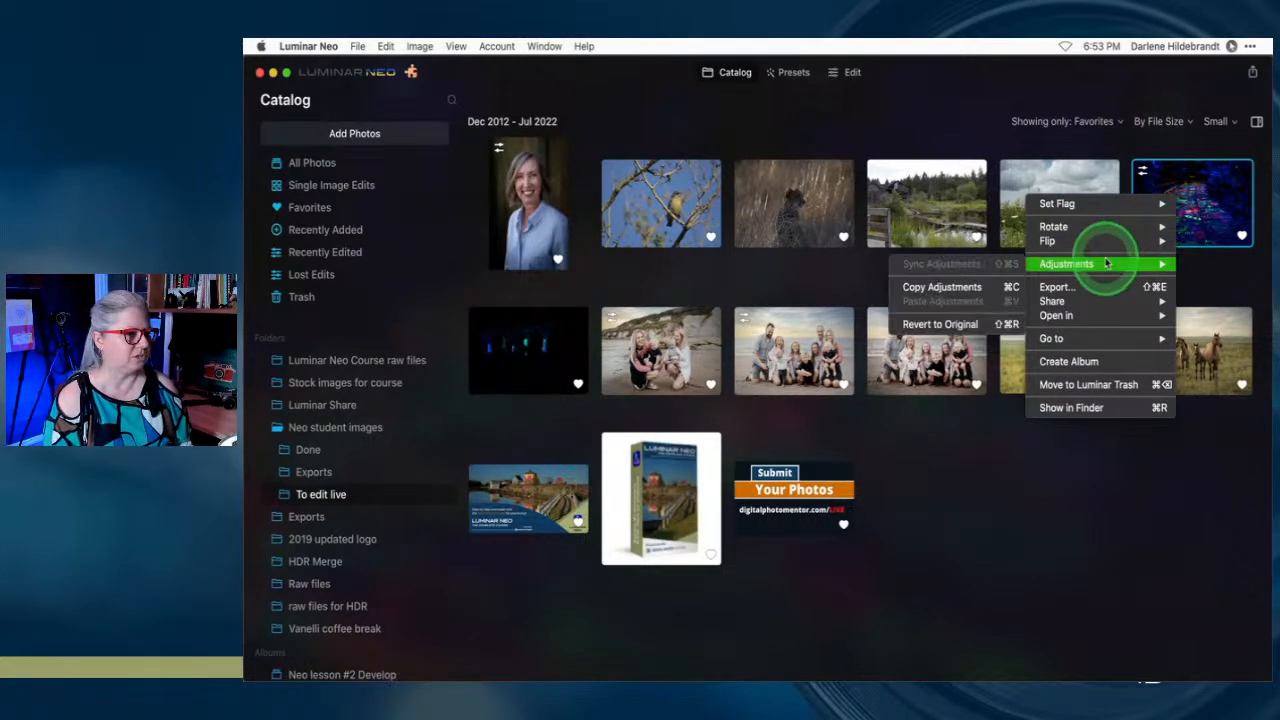
click(998, 287)
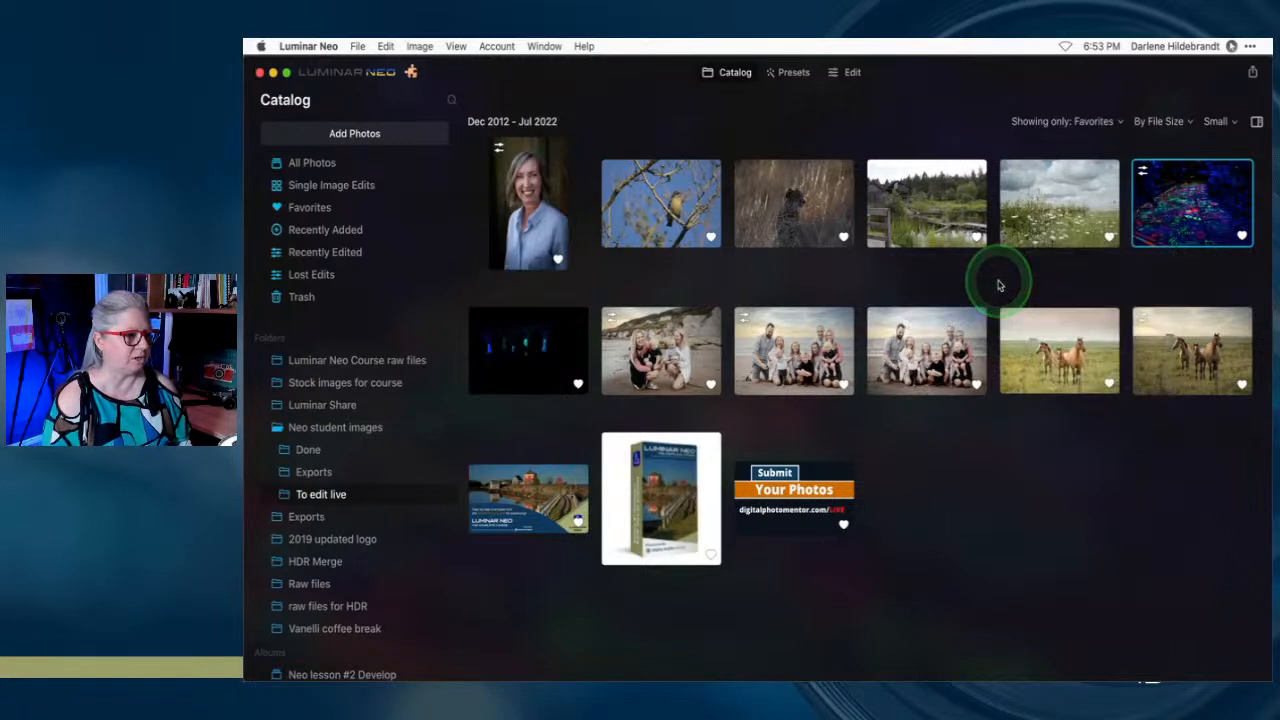
click(543, 347)
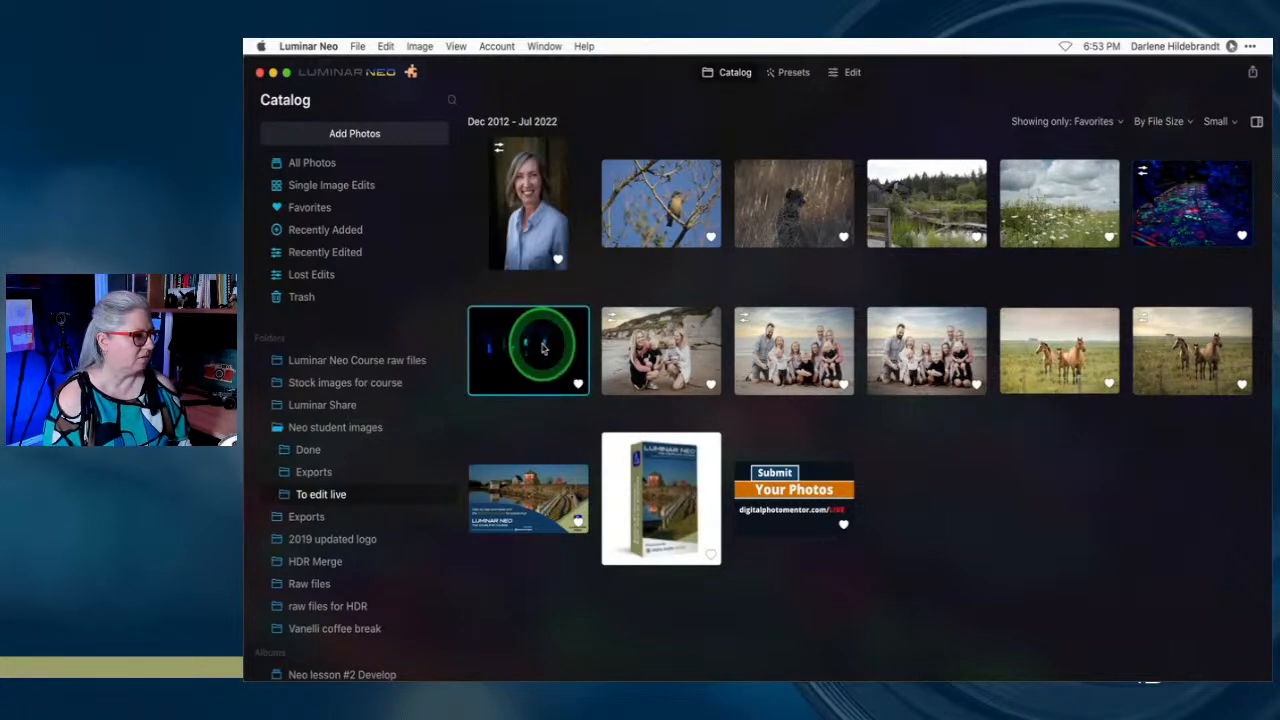
right_click(543, 347)
mouse_move(567, 411)
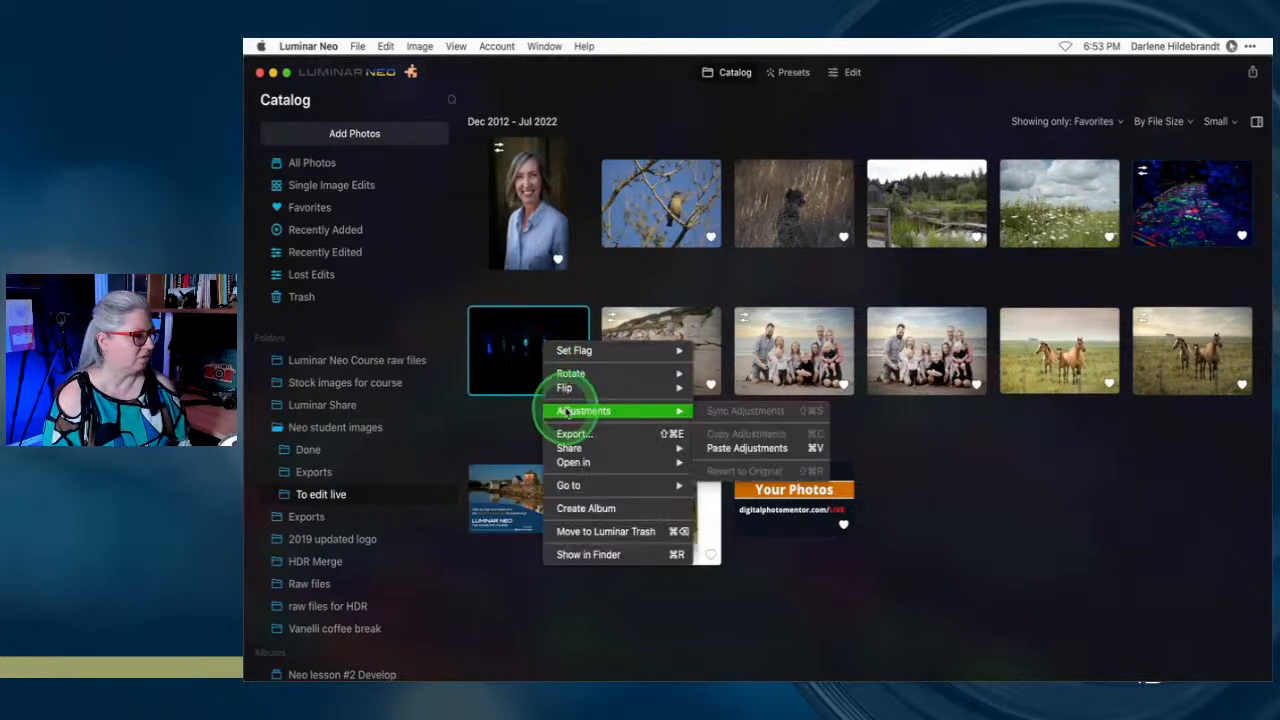
click(730, 449)
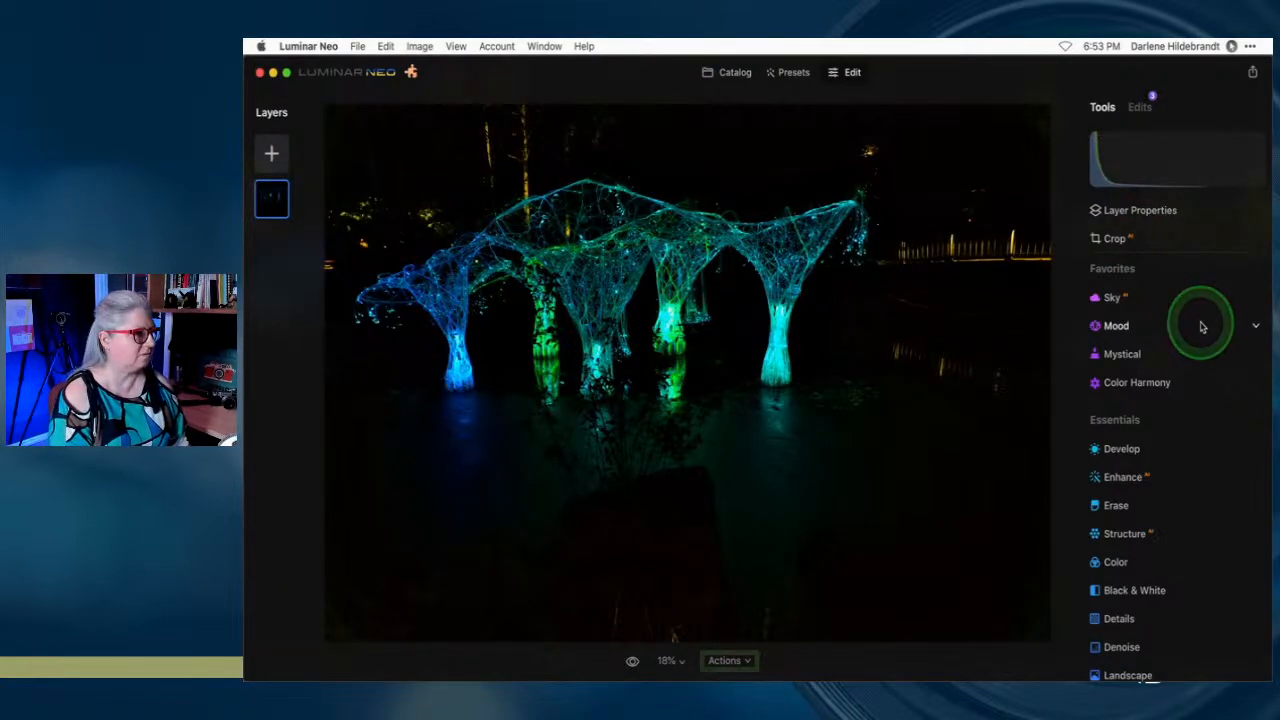
Compare the glowing sculpture photo before and after the pasted adjustments
key(backslash)
key(backslash)
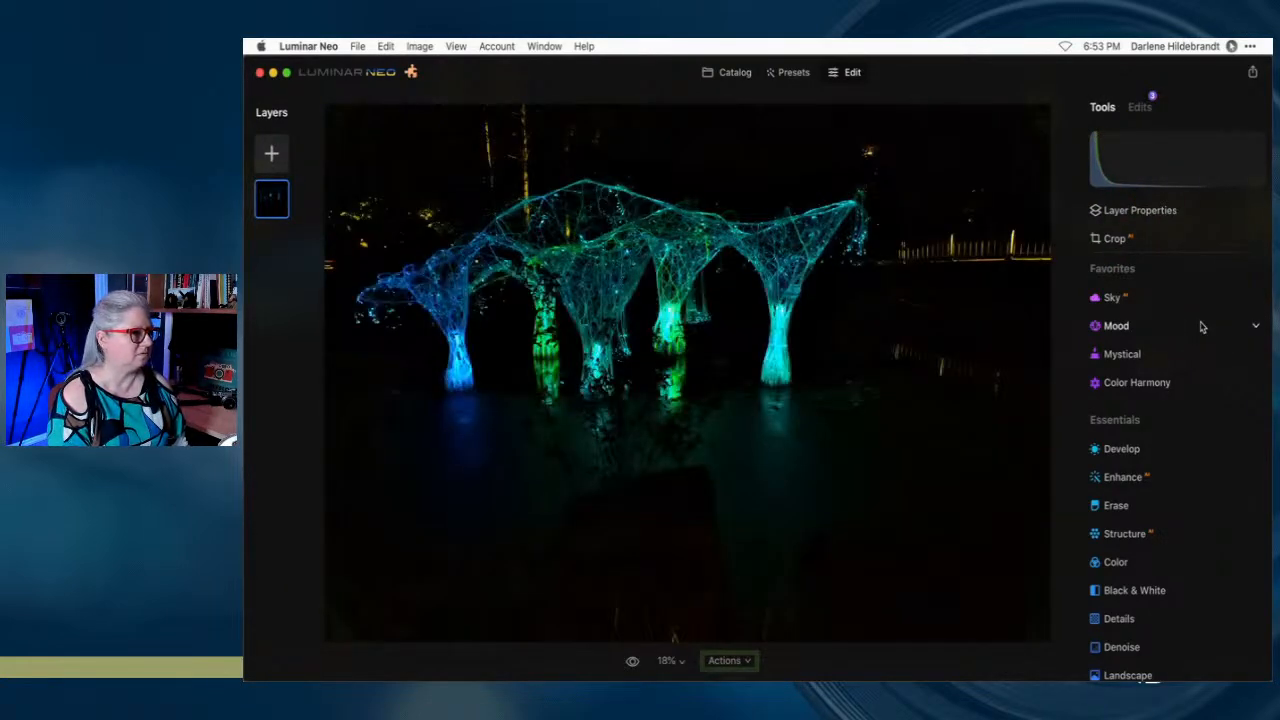
key(backslash)
key(backslash)
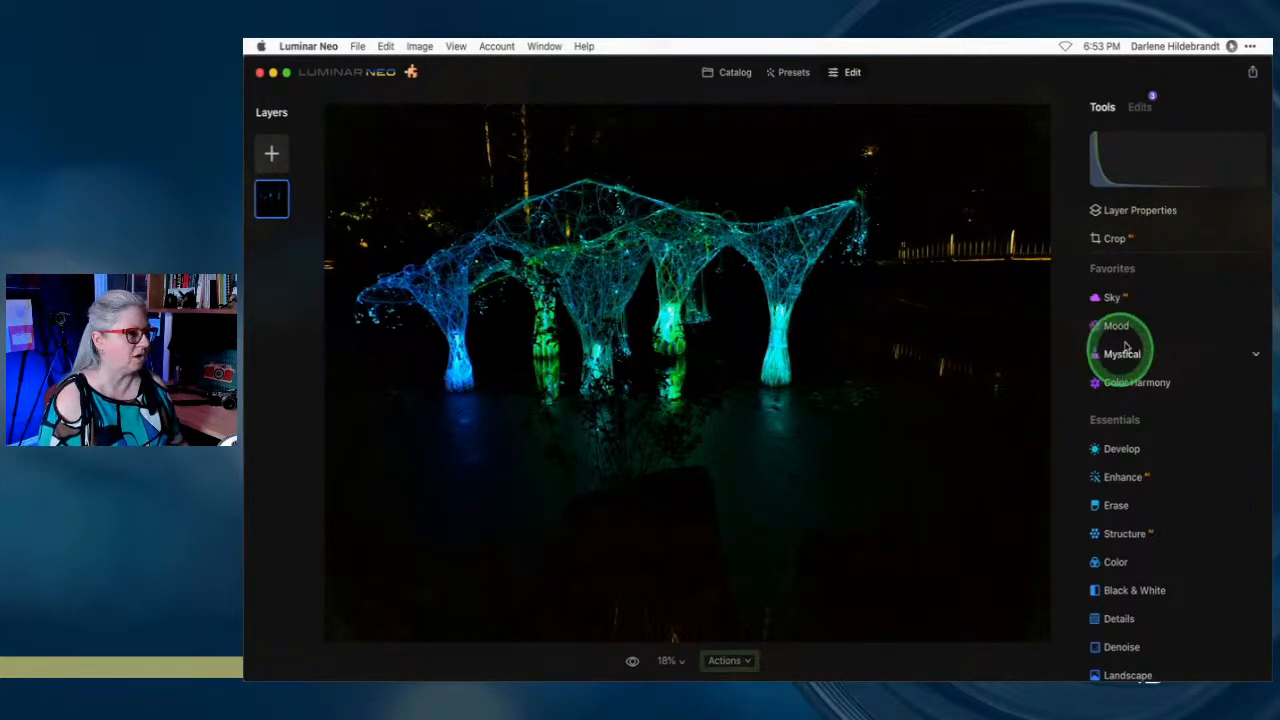
Crop the glowing sculpture photo at its original ratio, trimming the dark water below and the empty area beside the fence lights
click(1130, 240)
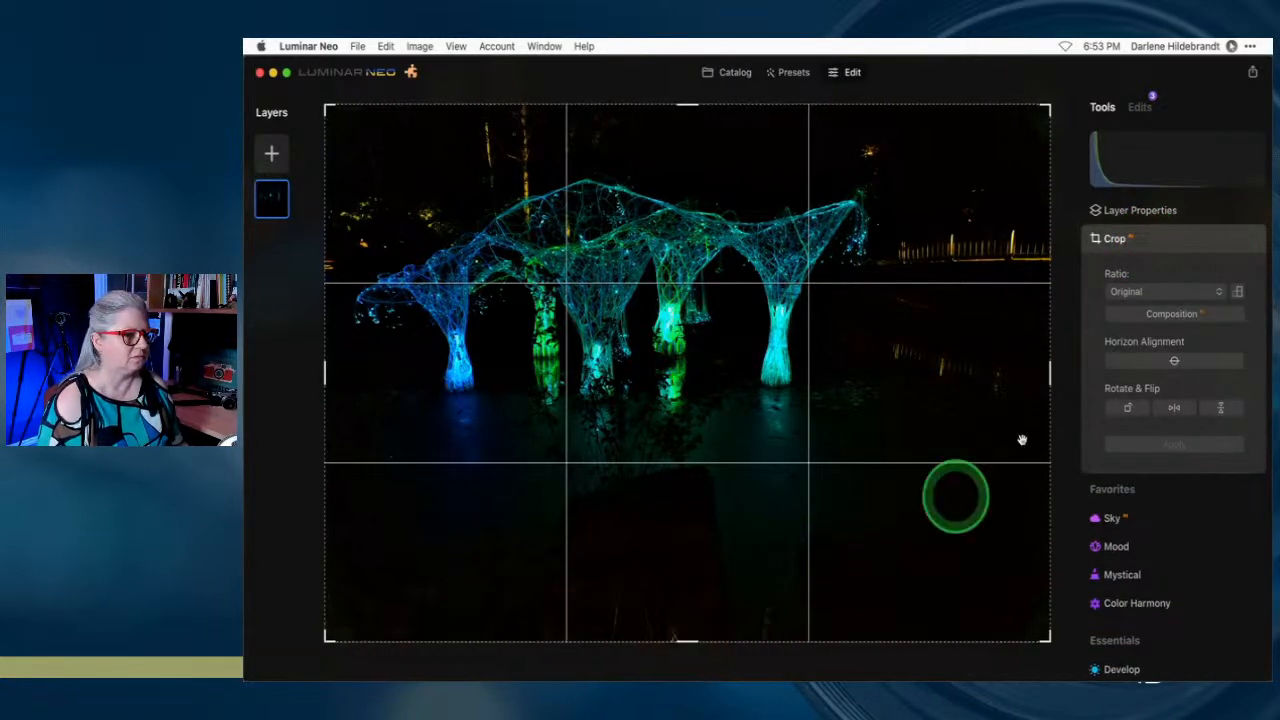
drag(1049, 638, 925, 518)
drag(779, 491, 804, 492)
drag(770, 432, 775, 458)
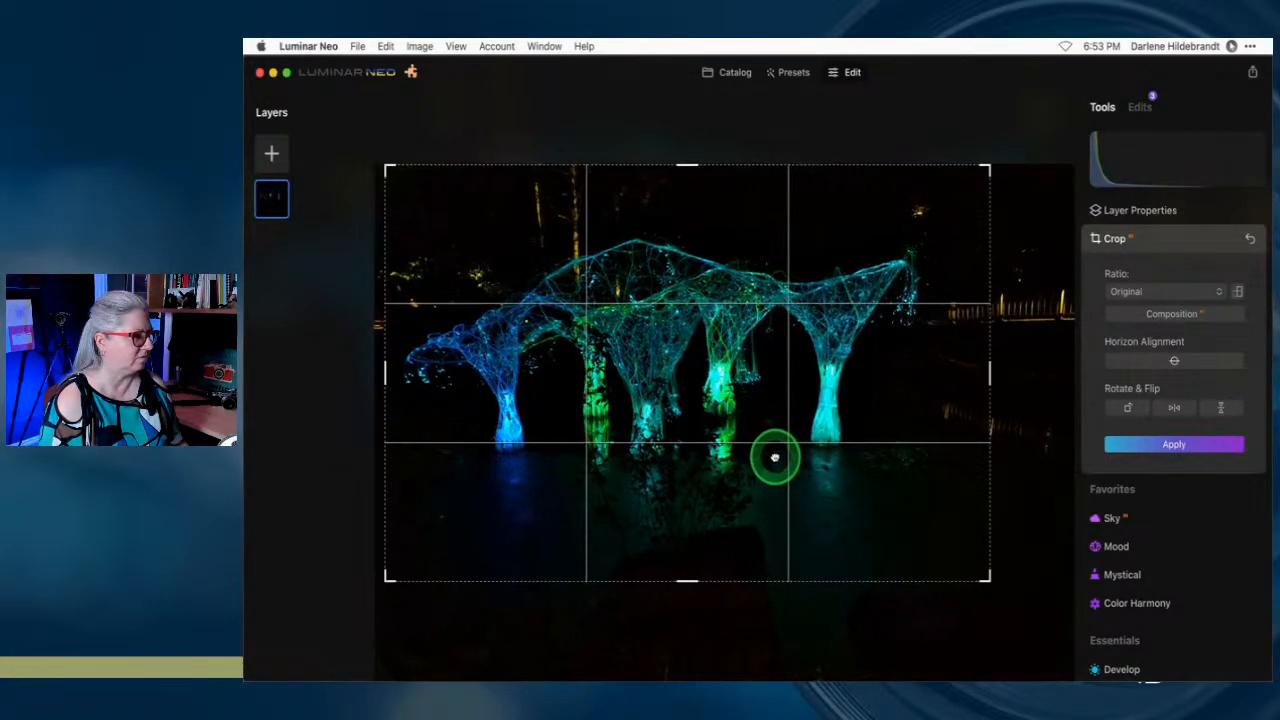
key(Return)
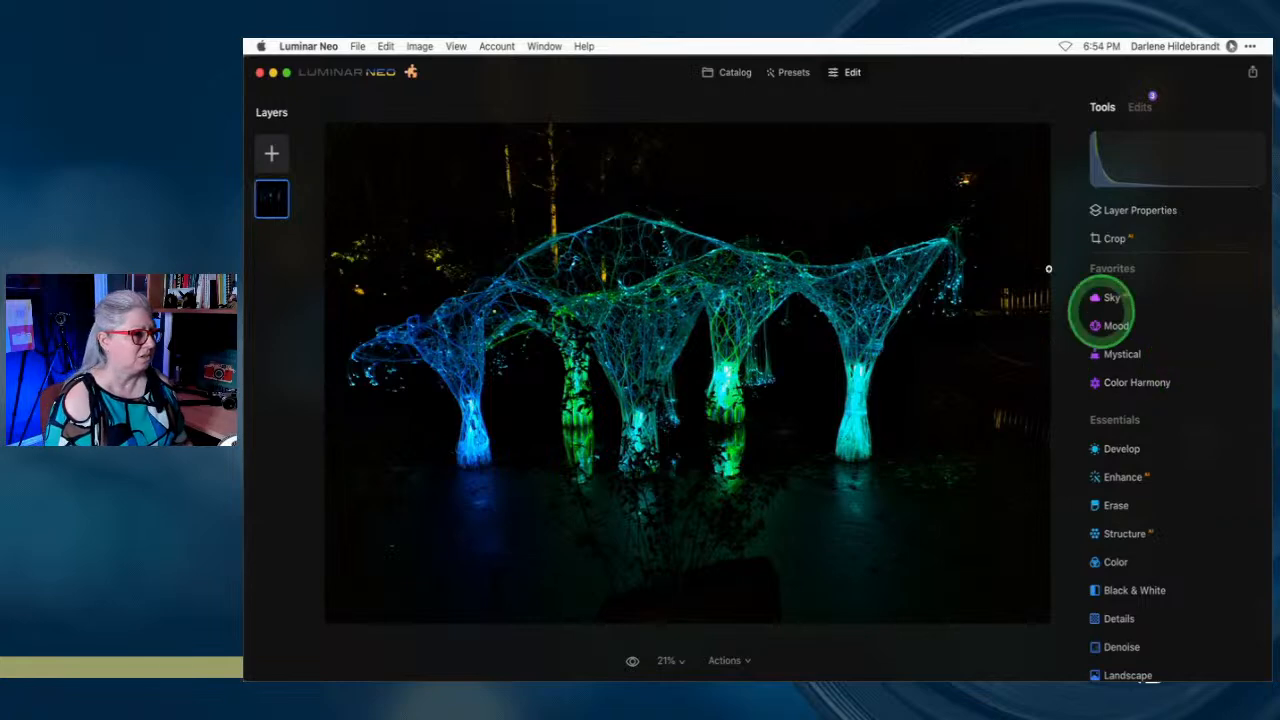
click(735, 73)
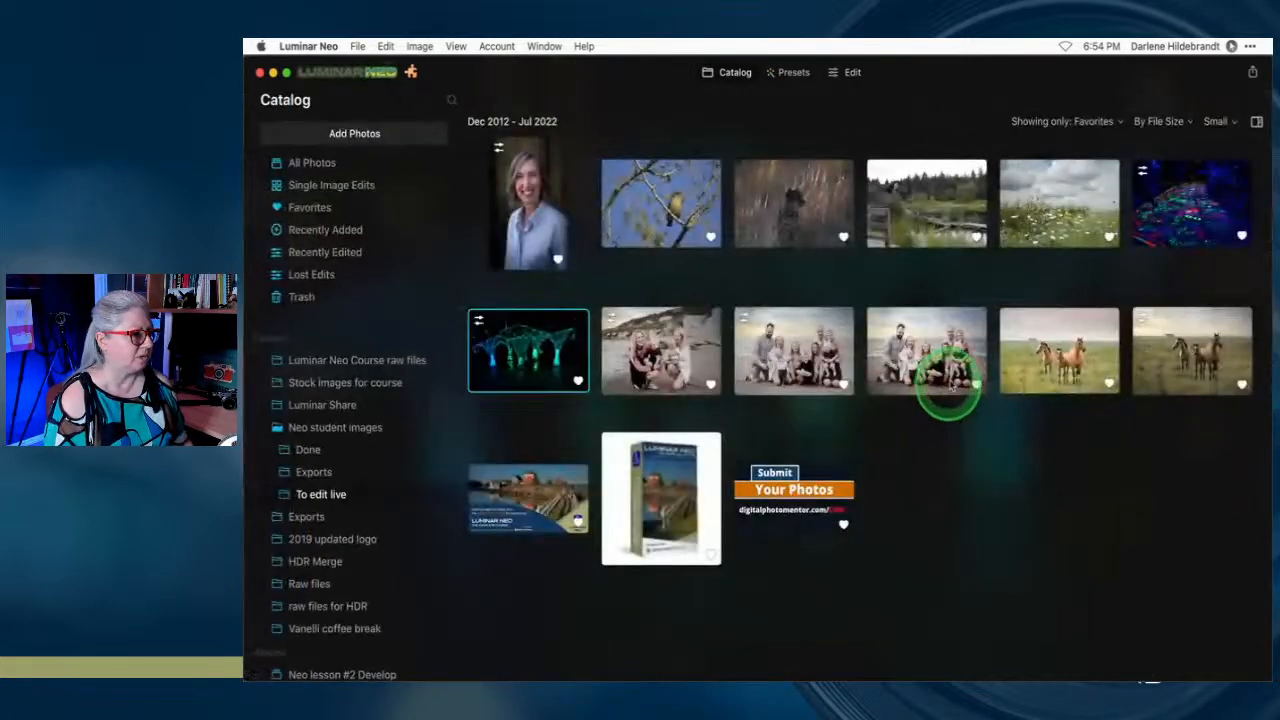
super+click(1181, 208)
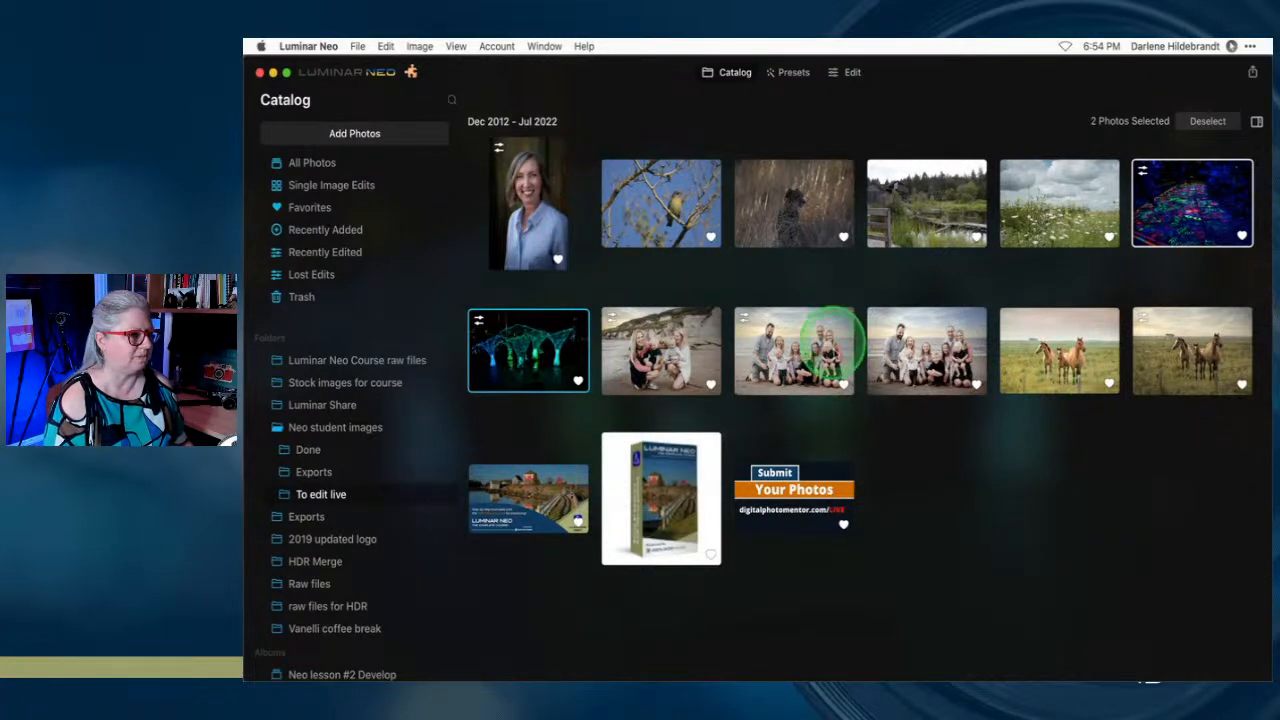
super+click(787, 227)
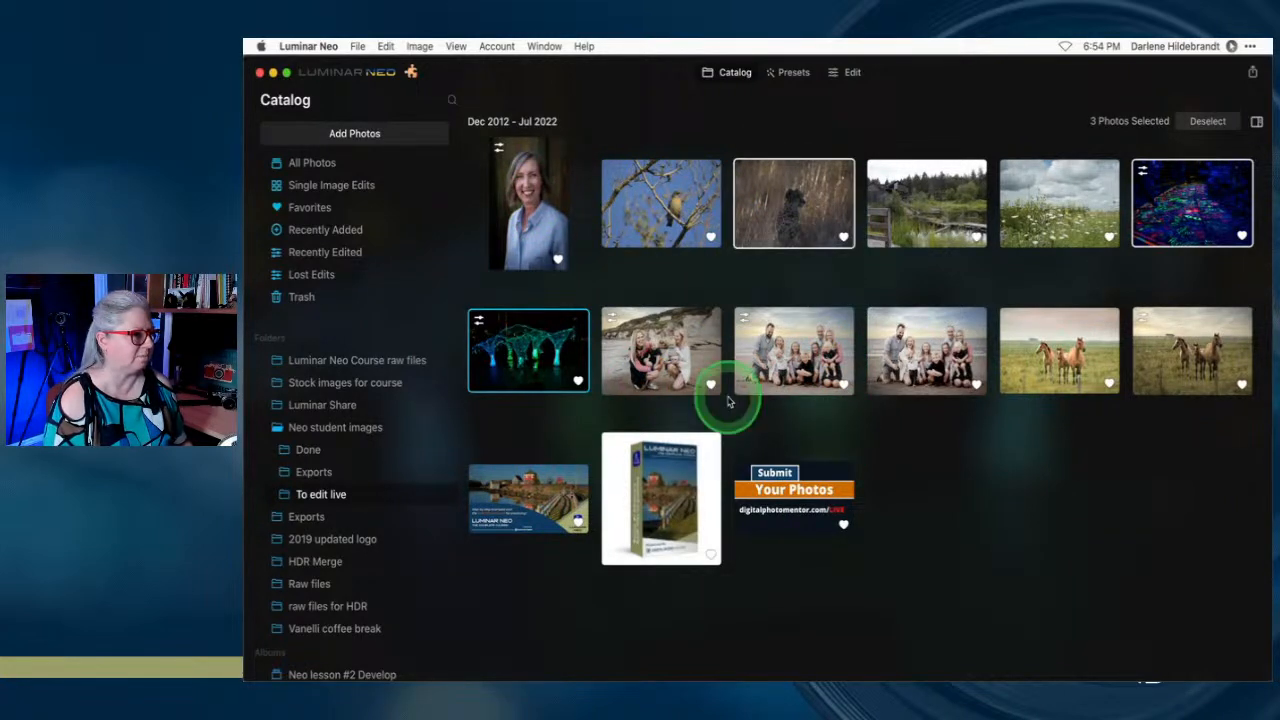
right_click(533, 336)
mouse_move(565, 400)
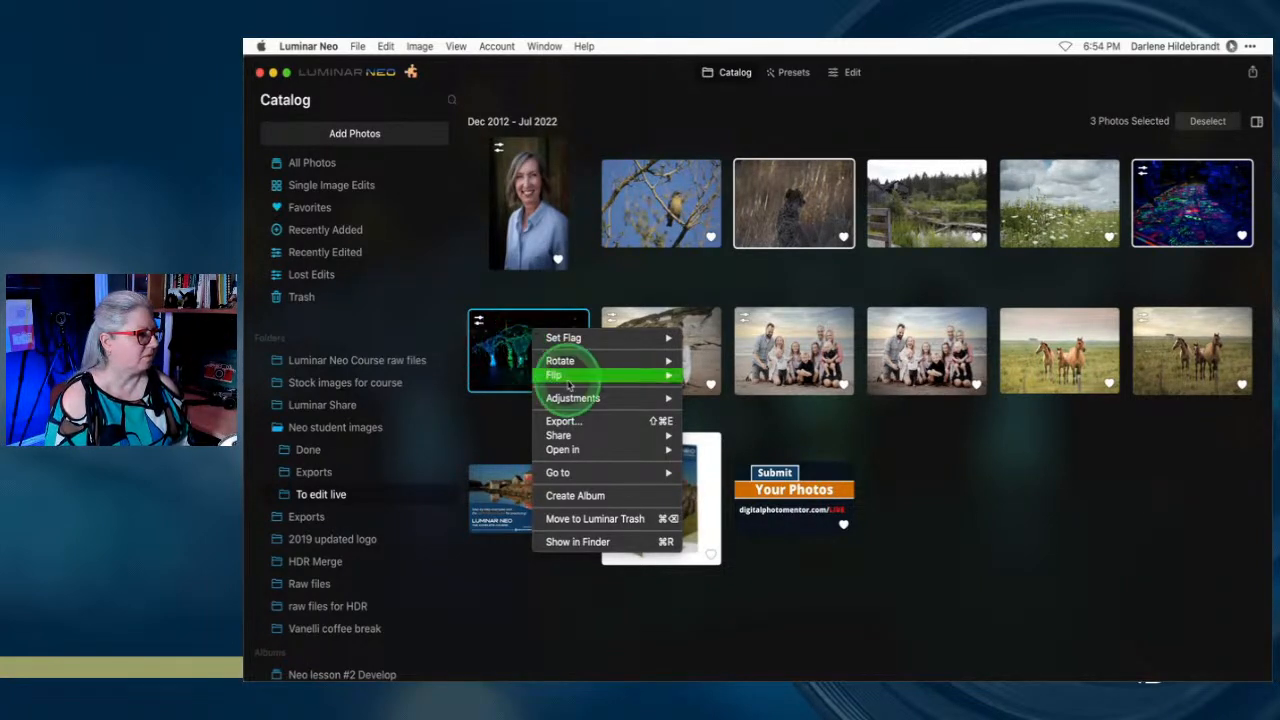
click(1178, 230)
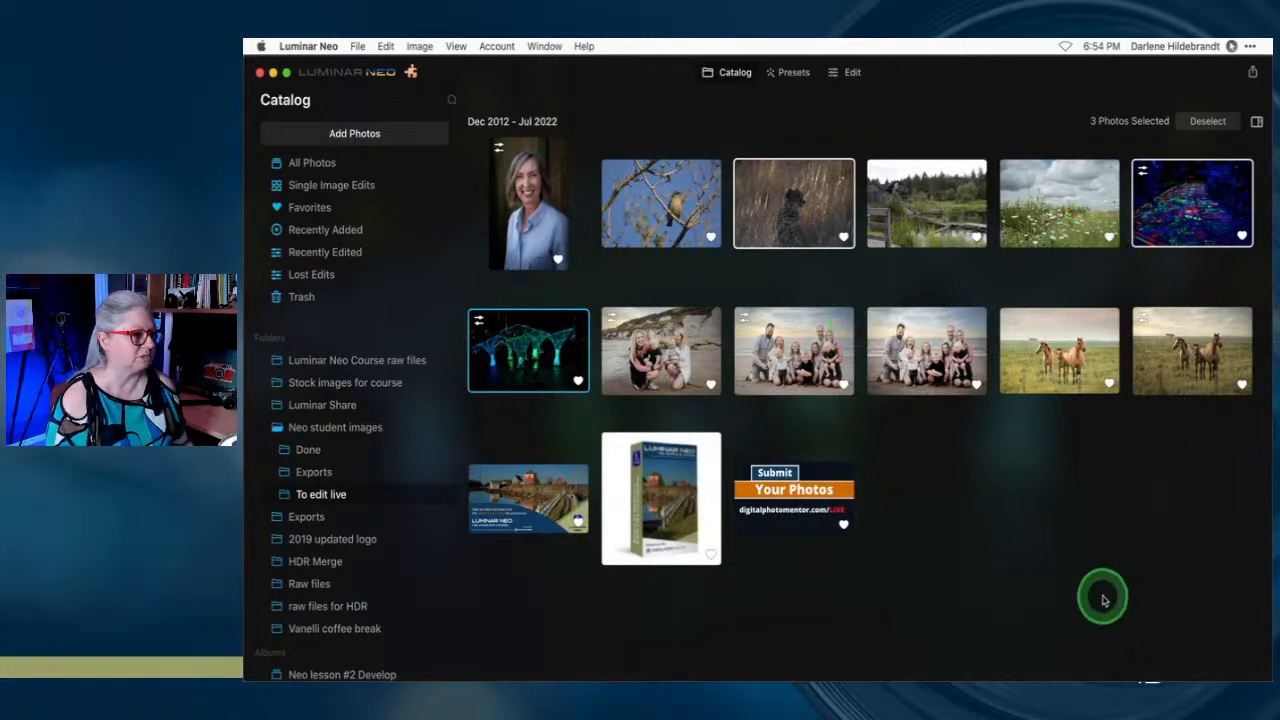
Sync the glowing sculpture photo's adjustments onto the cheetah, pond boardwalk and wildflower meadow photos
click(652, 346)
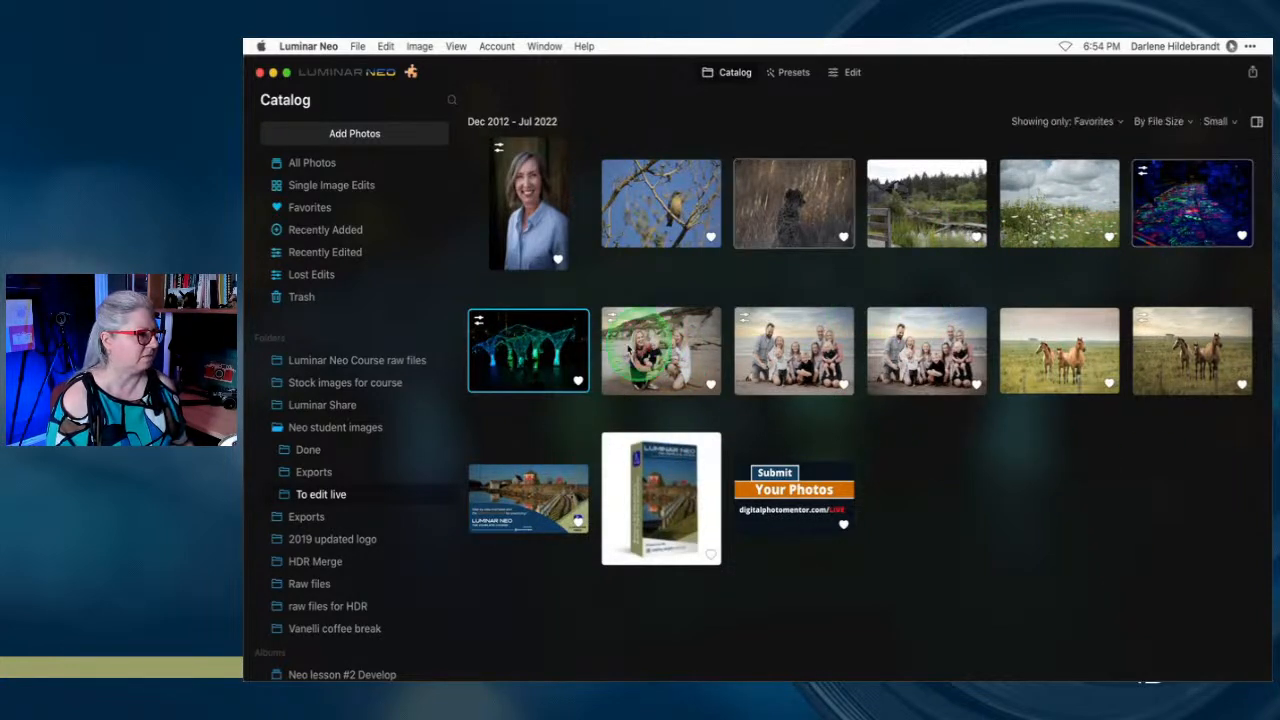
click(773, 211)
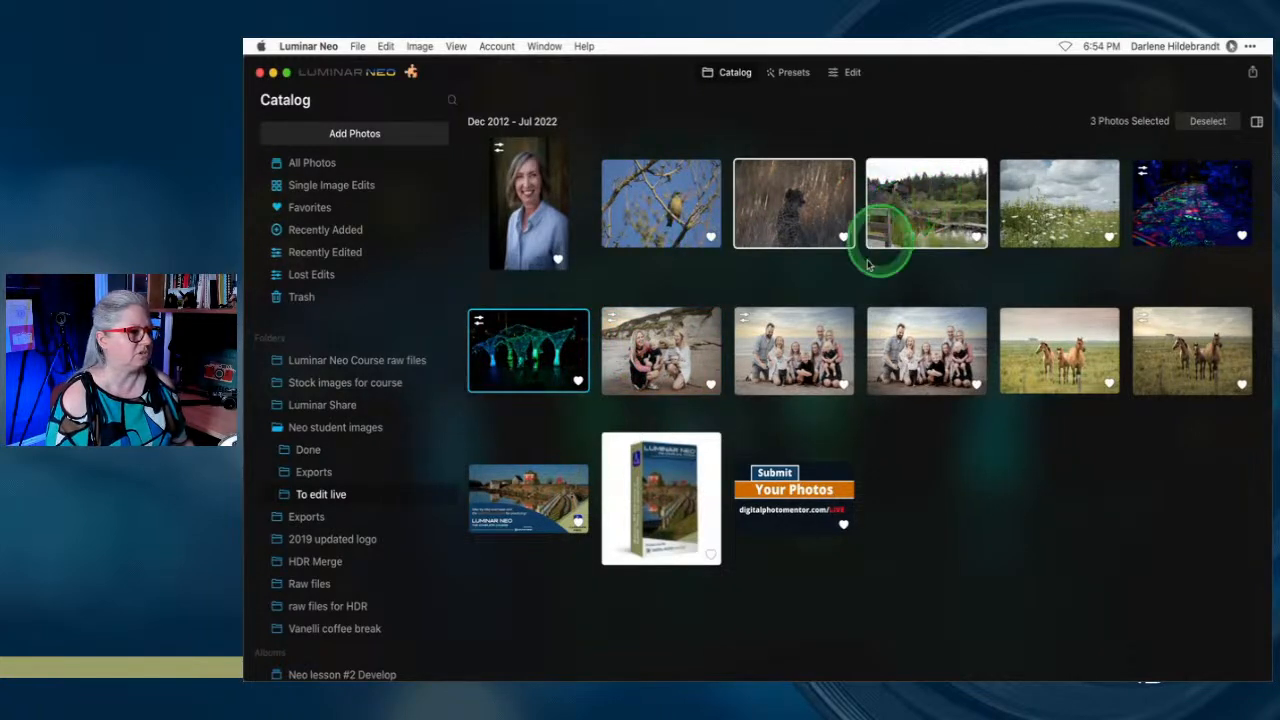
click(1051, 209)
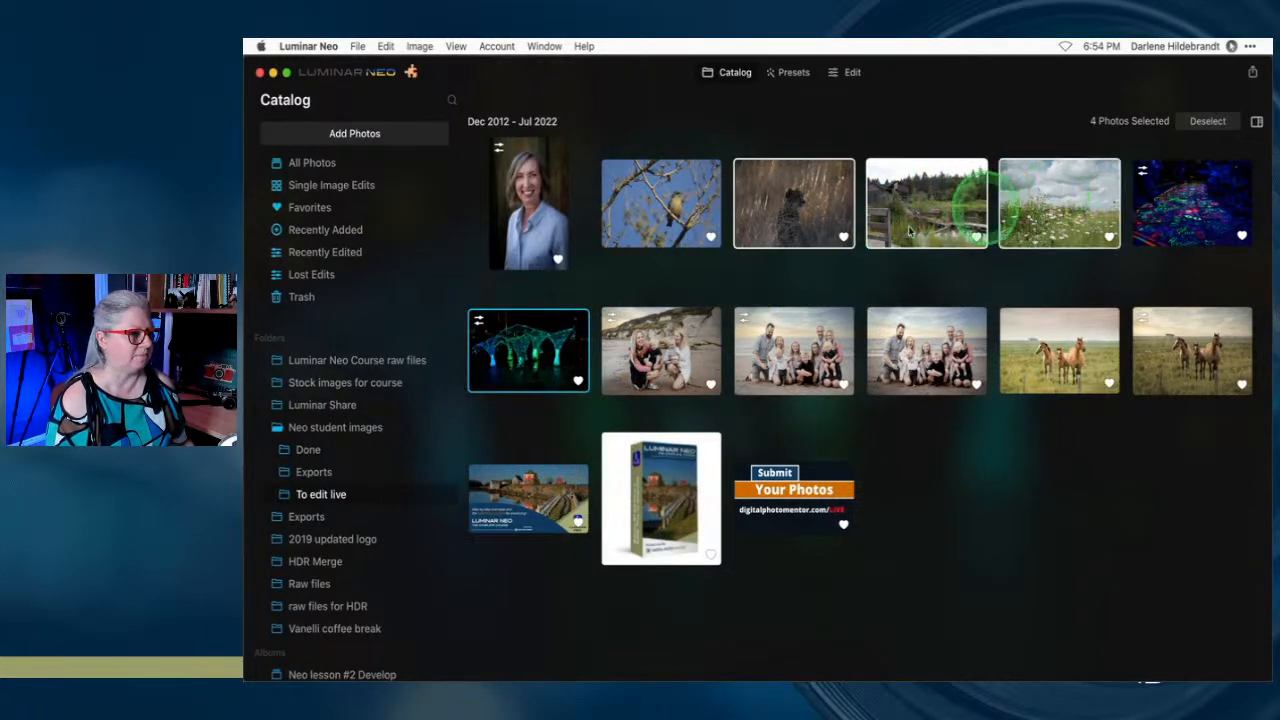
right_click(544, 342)
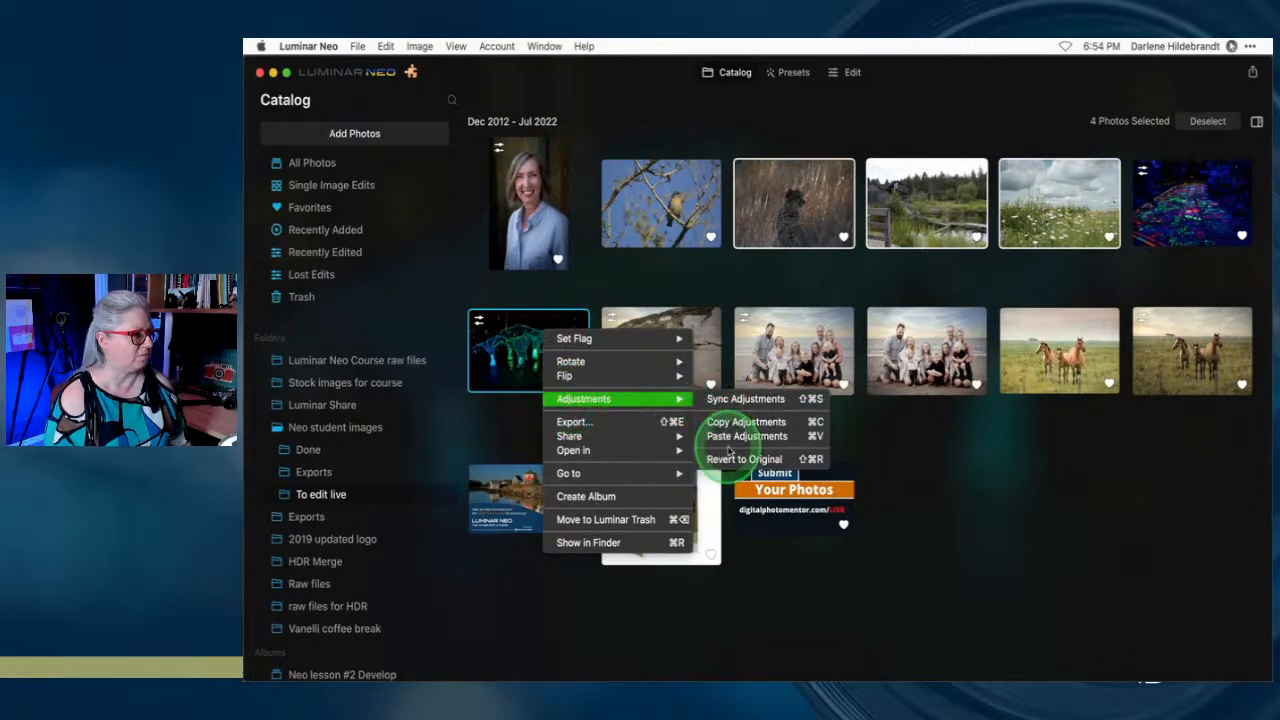
click(740, 399)
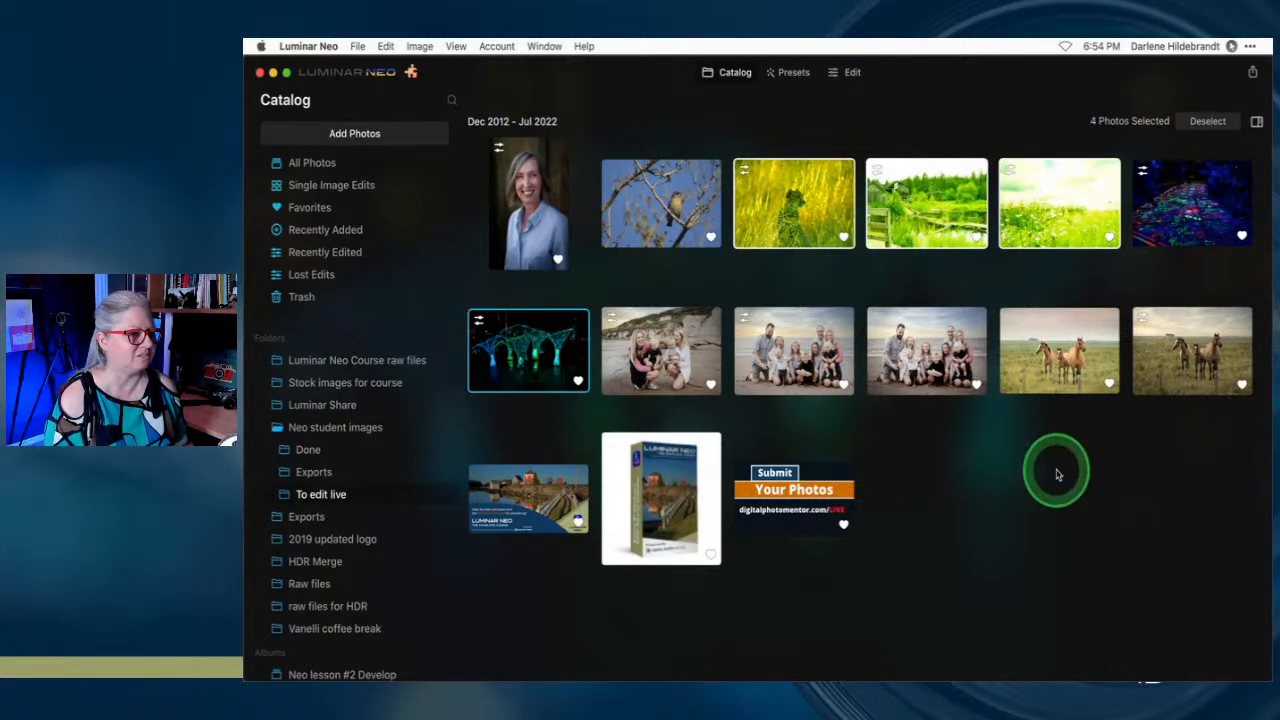
Clear the multiple selection in the catalog and set the thumbnail size to Medium
click(930, 345)
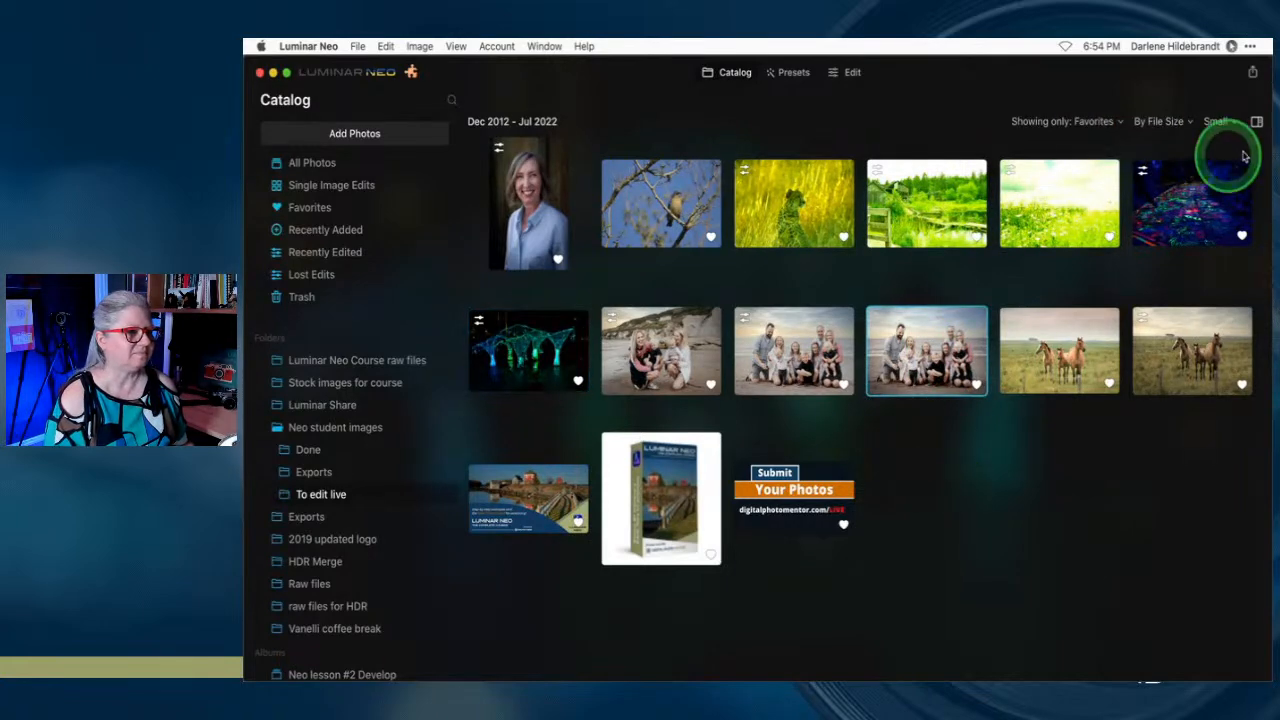
click(1217, 121)
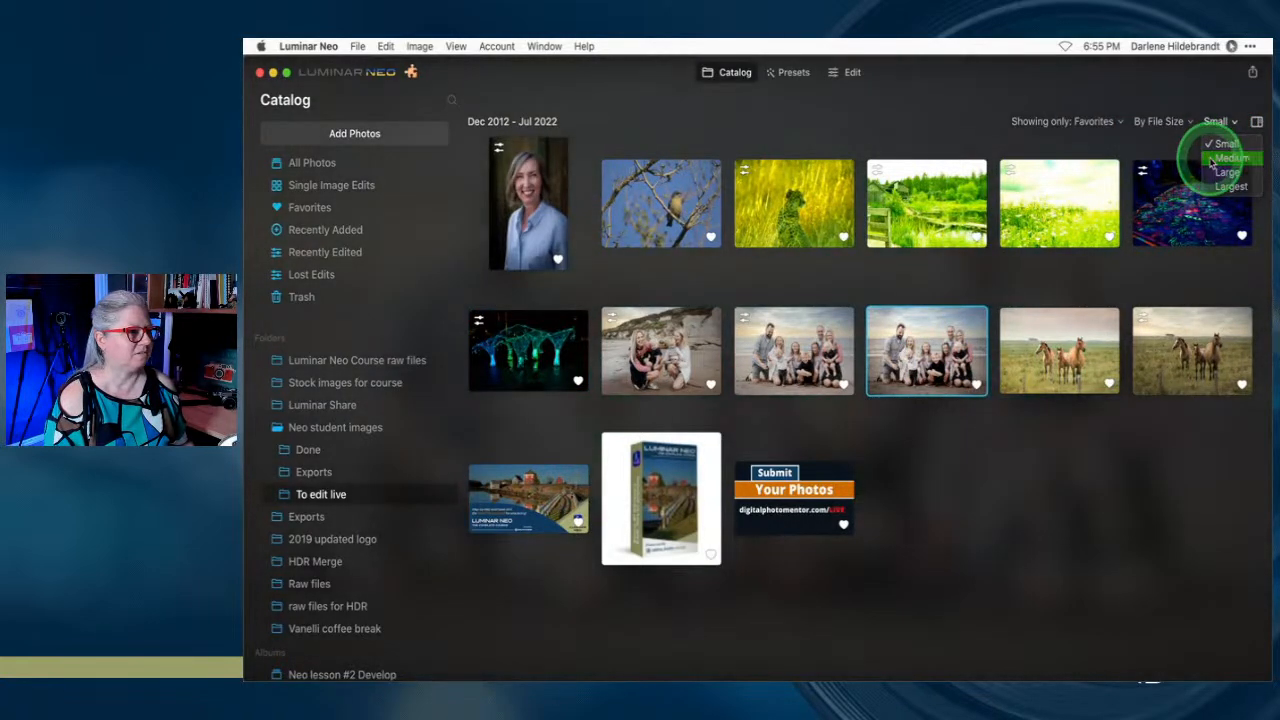
click(1232, 158)
scroll(610, 251, up, 5)
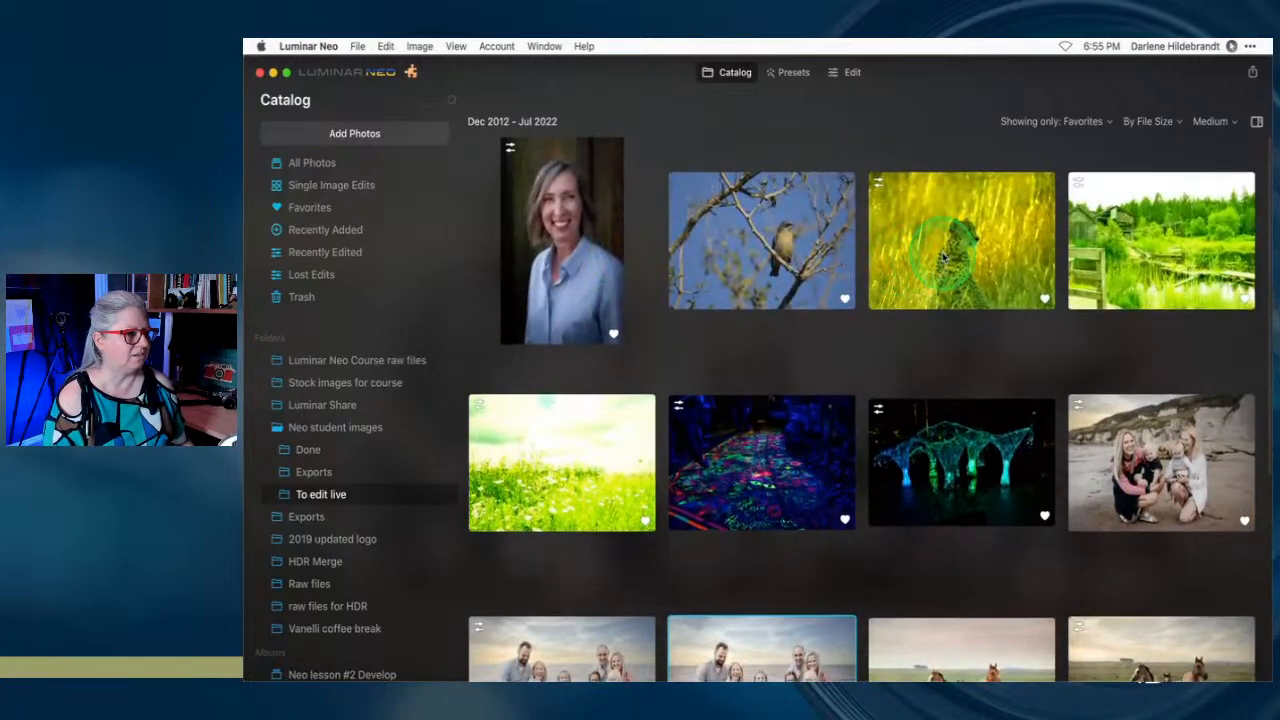
Revert the cheetah, pond boardwalk and wildflower meadow photos to their originals
click(943, 257)
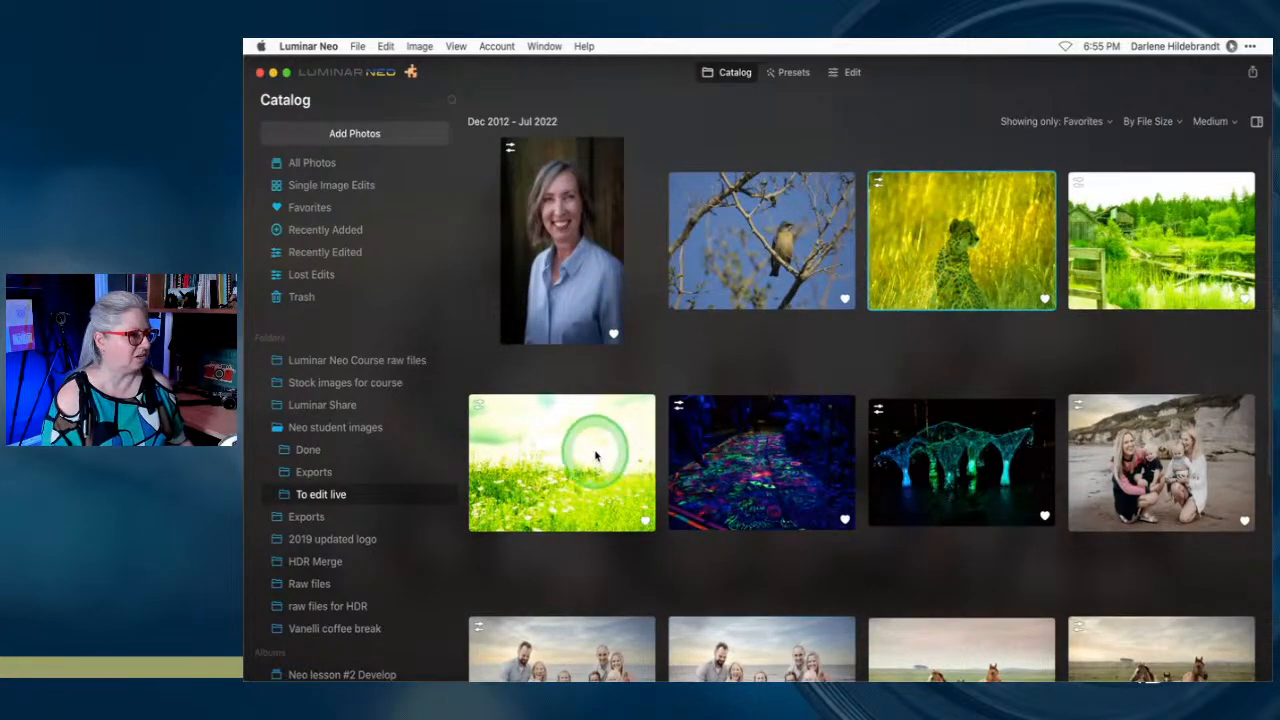
shift+click(595, 455)
right_click(595, 455)
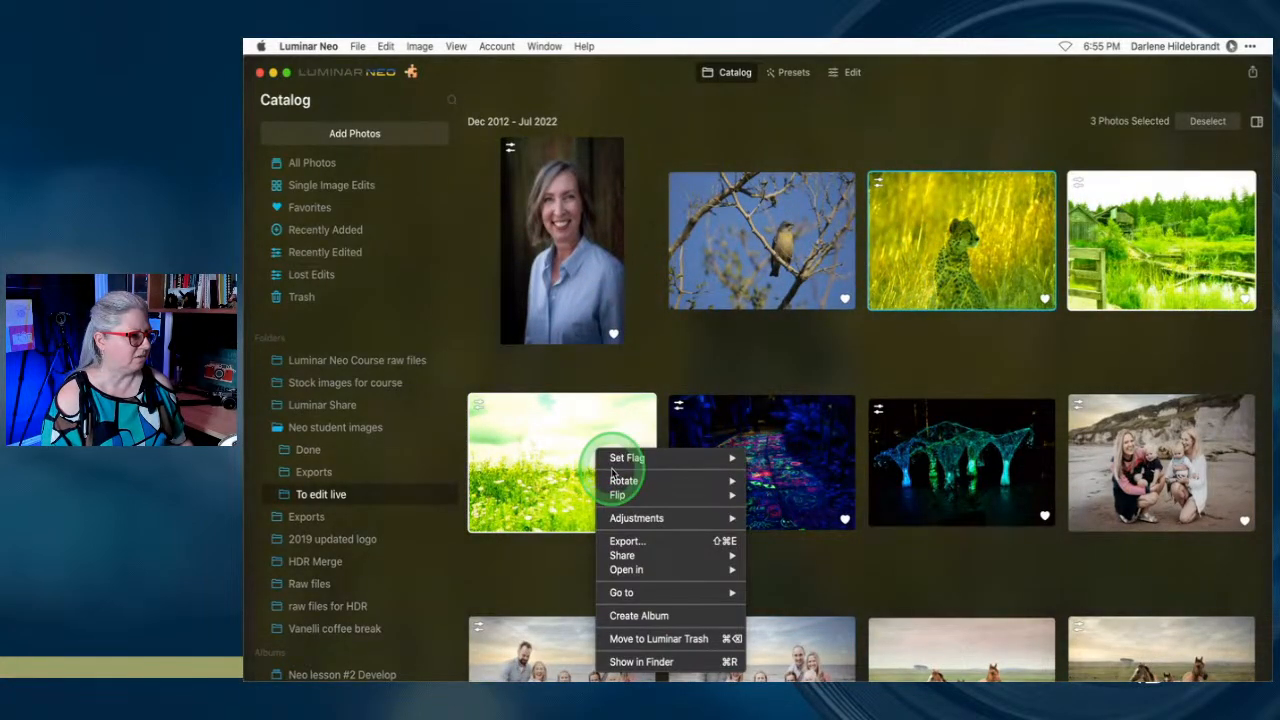
mouse_move(650, 518)
click(830, 577)
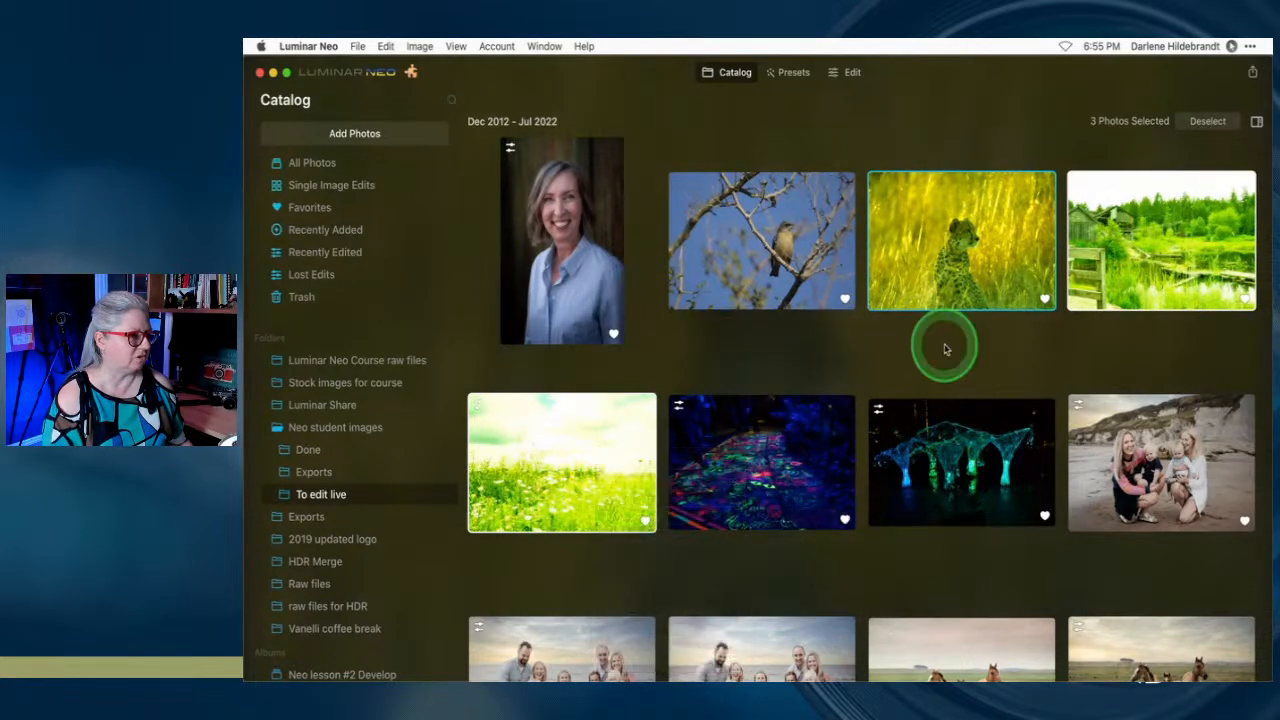
right_click(929, 233)
mouse_move(953, 306)
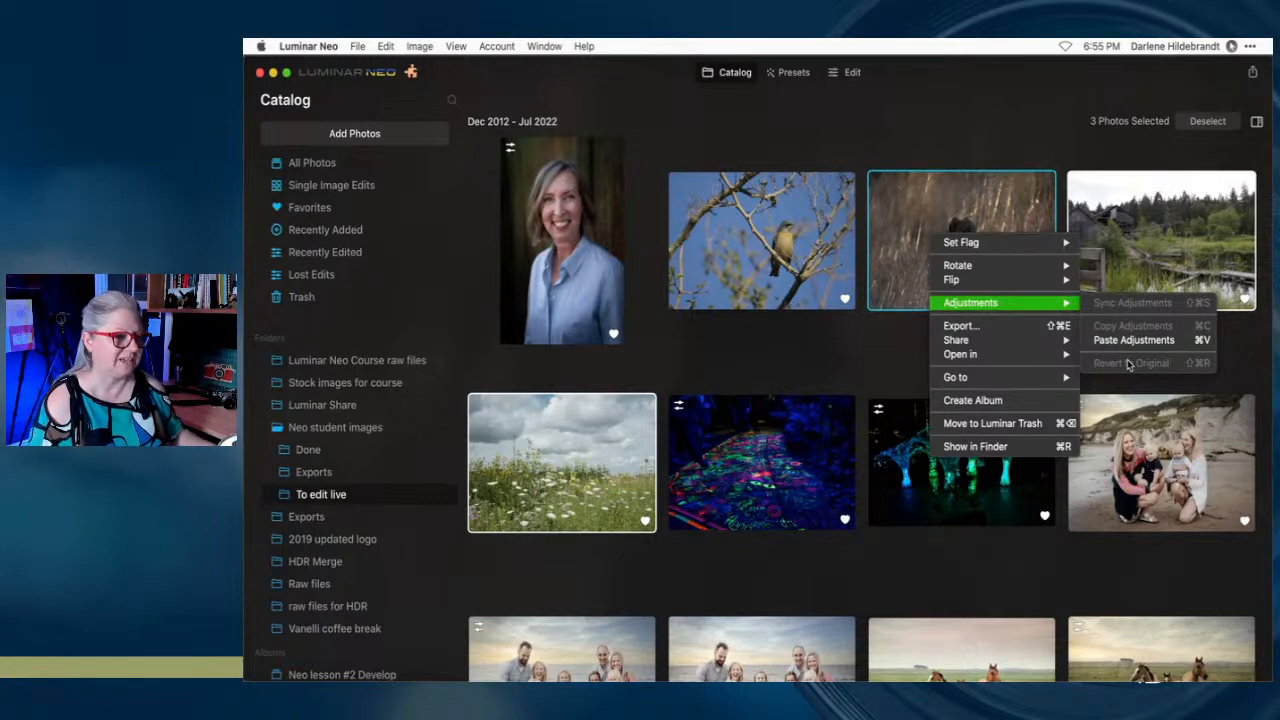
click(998, 160)
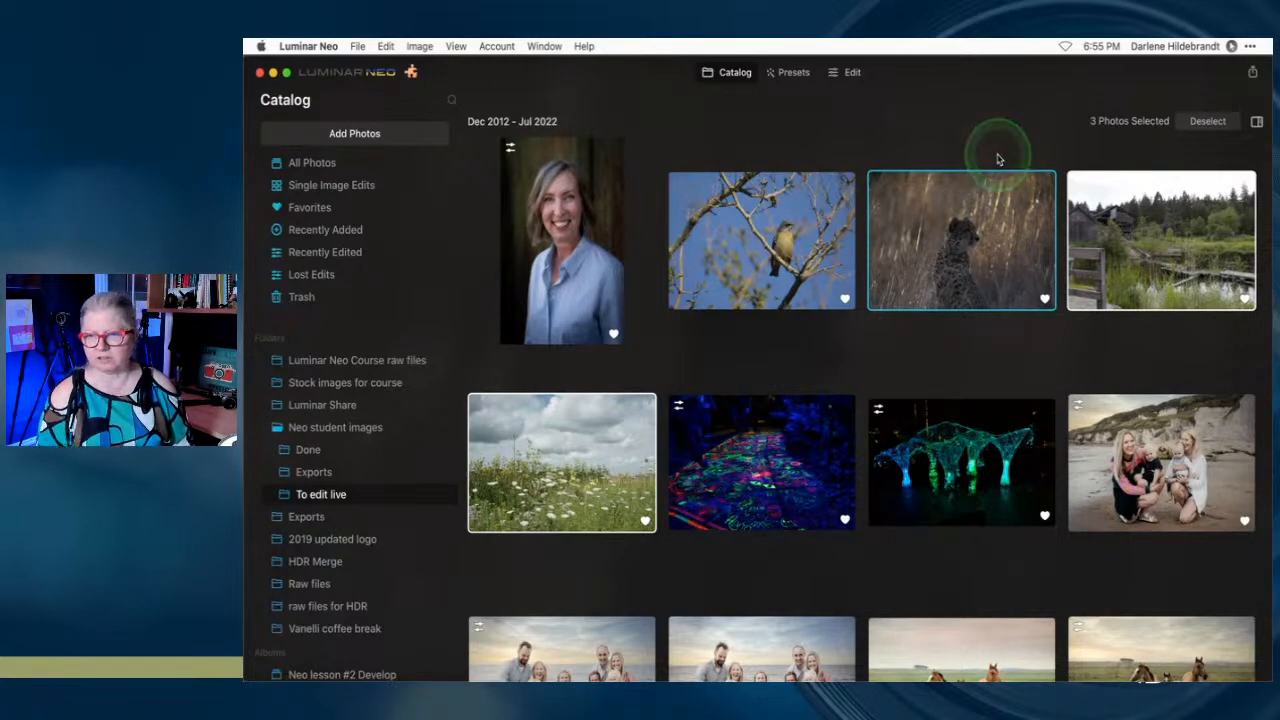
click(996, 158)
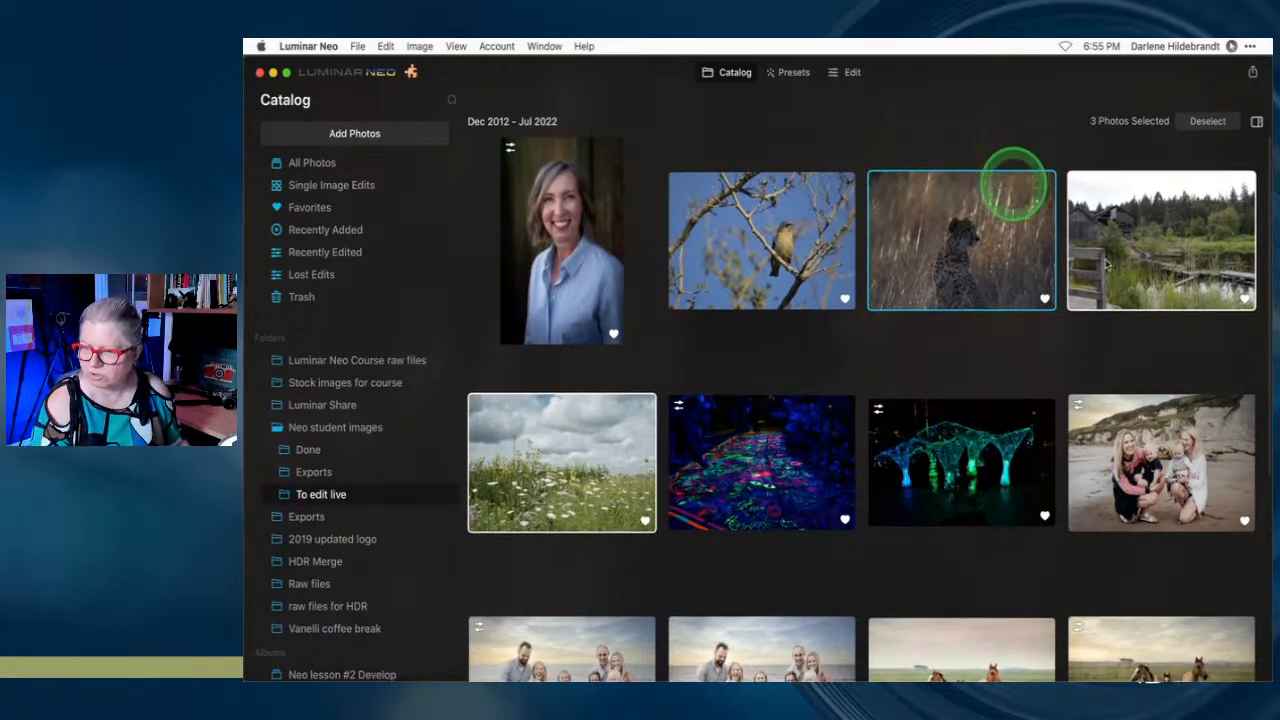
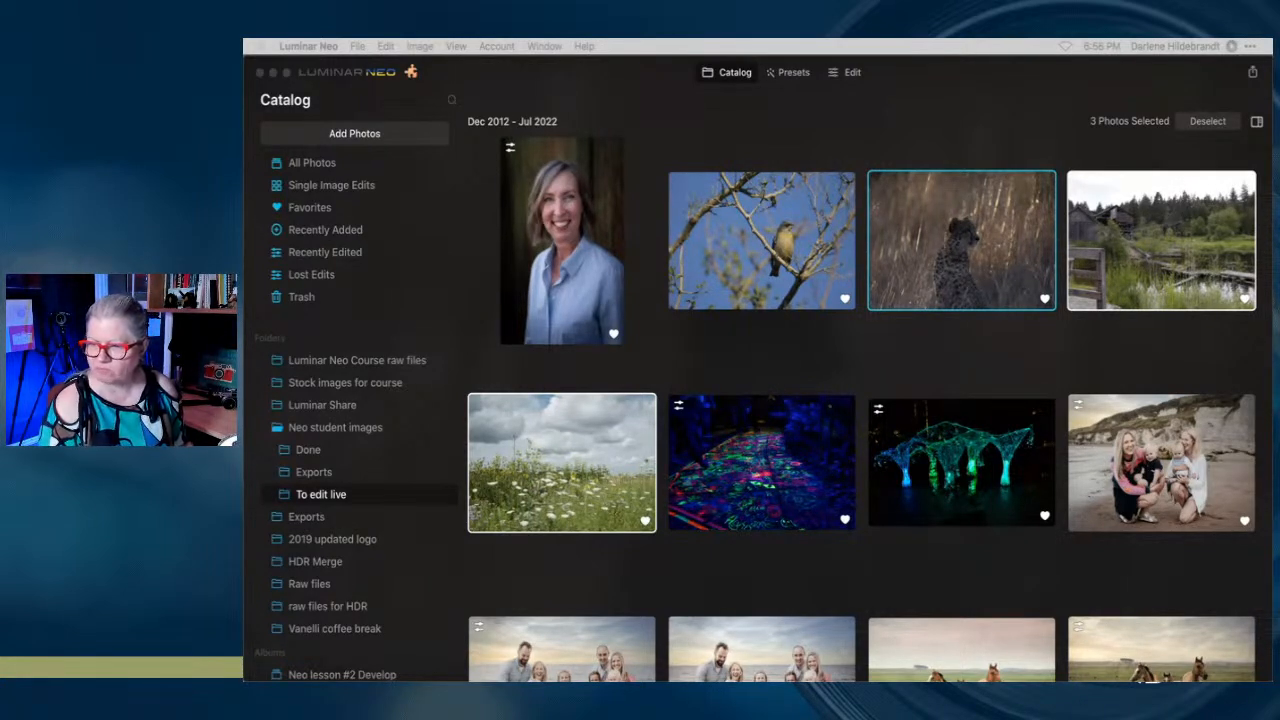
Open the wildflower meadow photo and apply the Bleached beach preset from My Presets
click(862, 358)
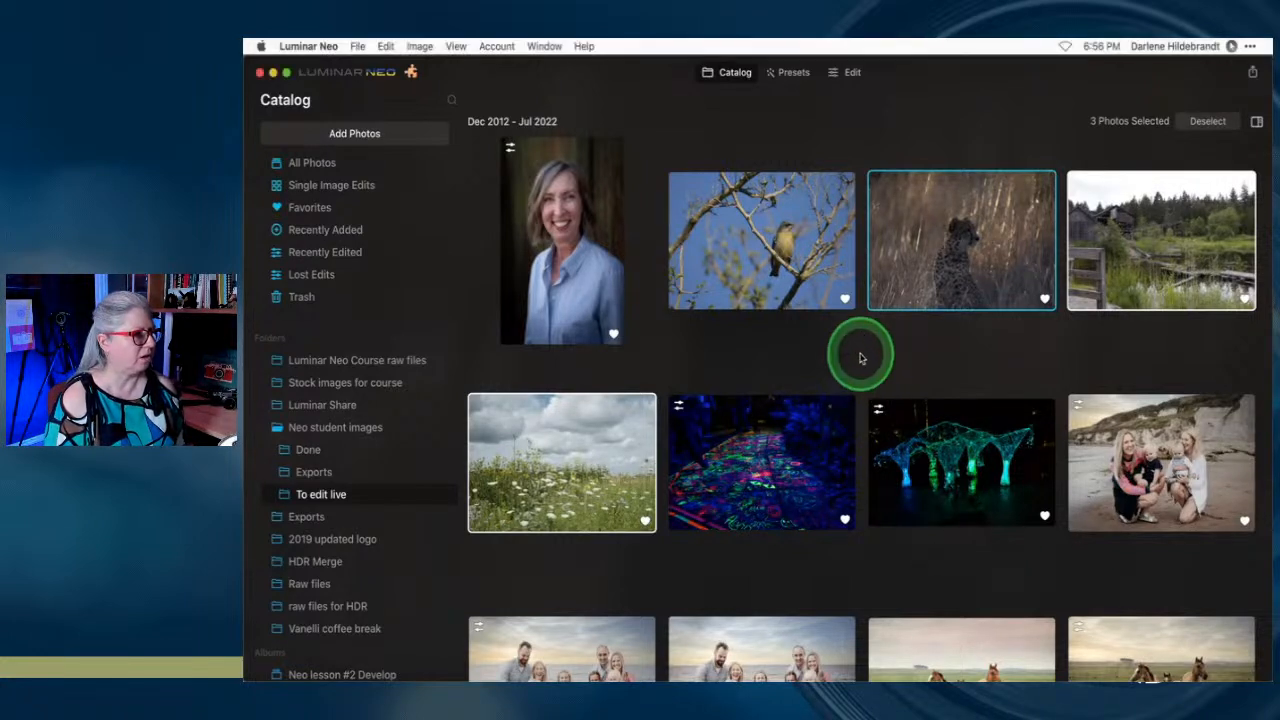
click(923, 253)
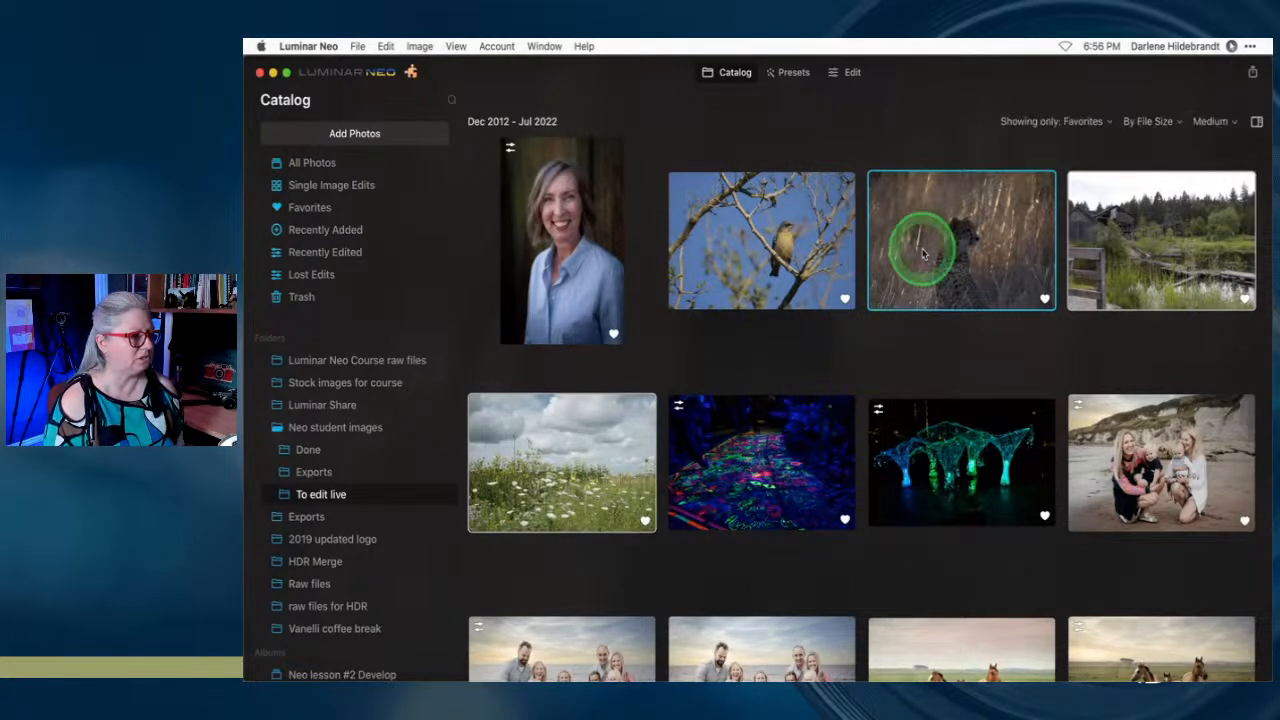
scroll(995, 355, down, 1)
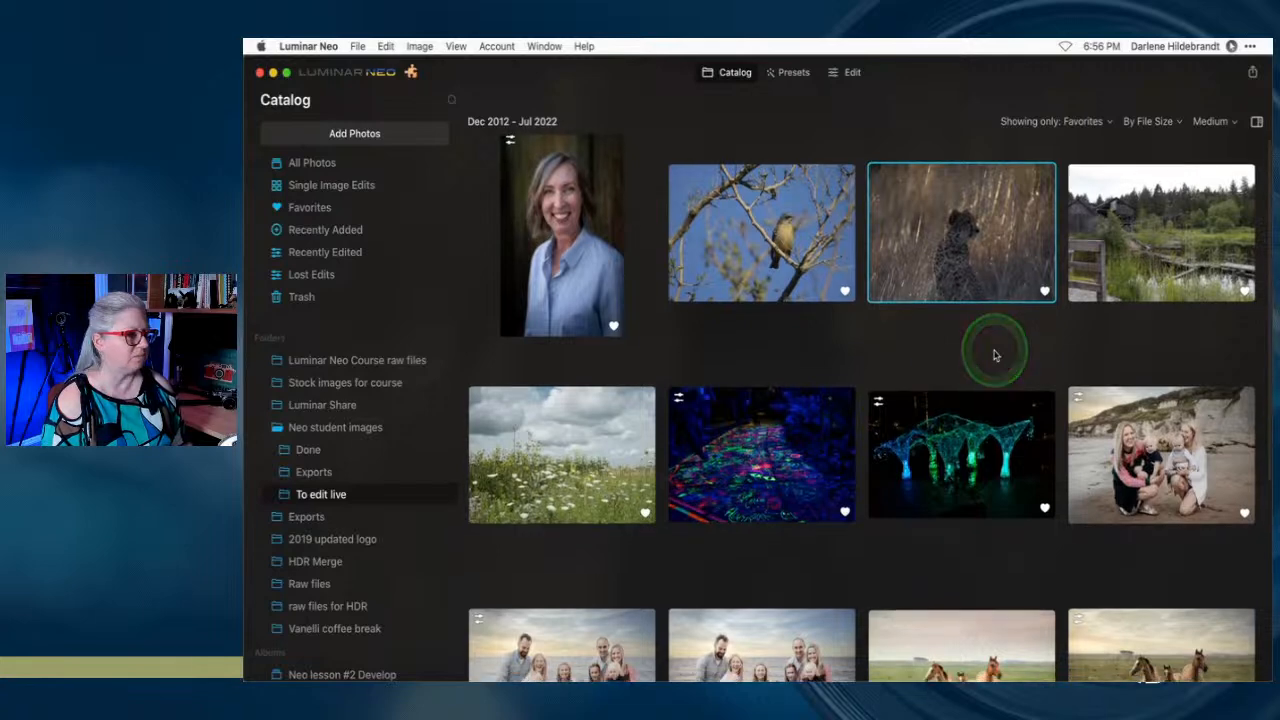
scroll(995, 355, down, 3)
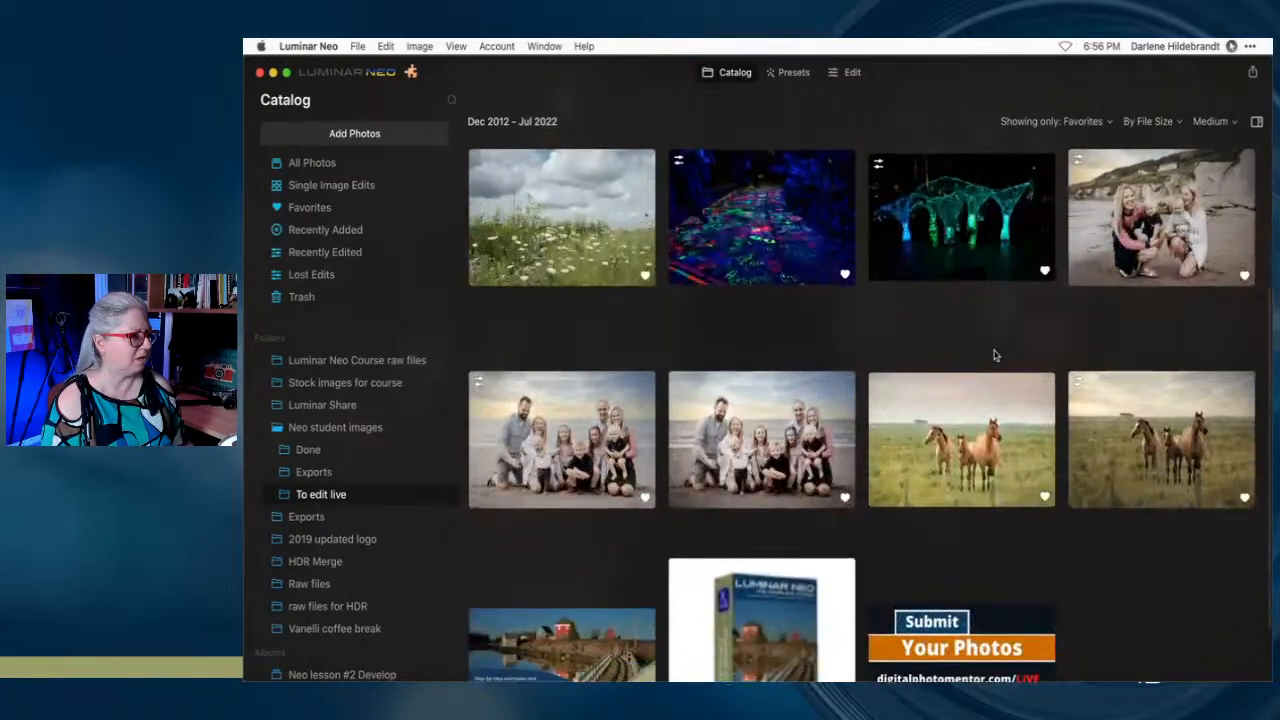
scroll(995, 355, up, 1)
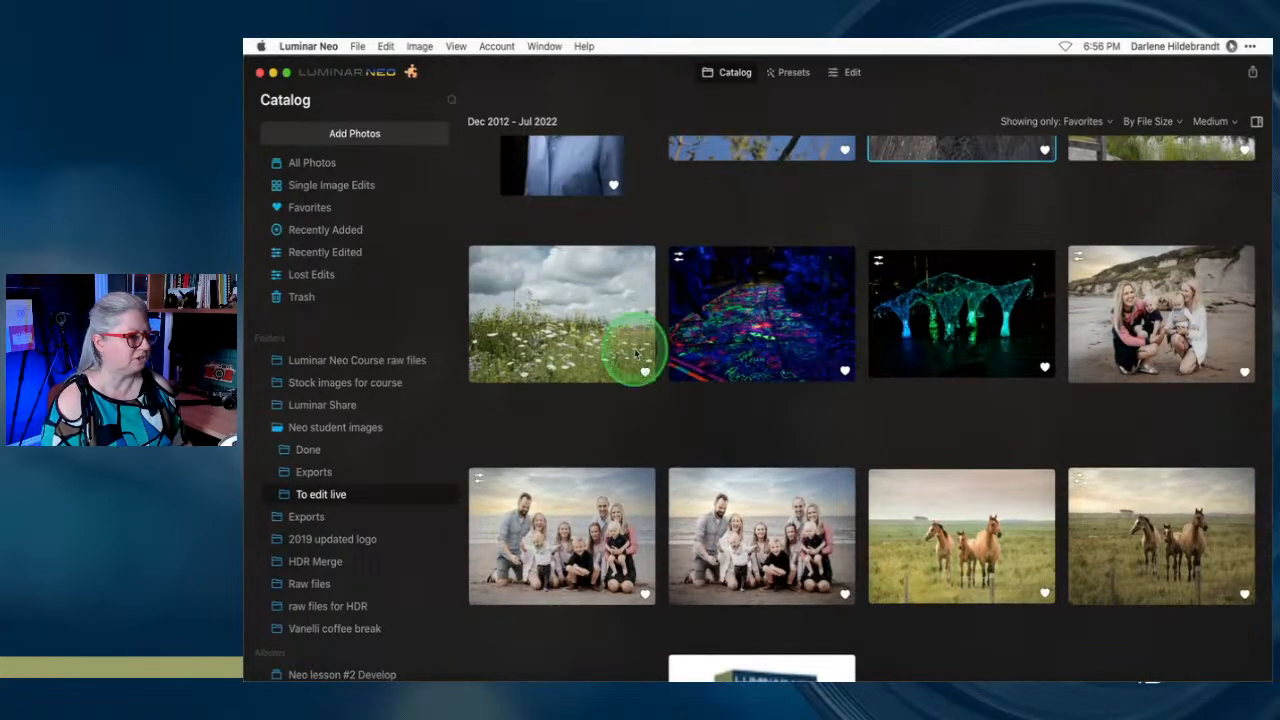
double_click(549, 292)
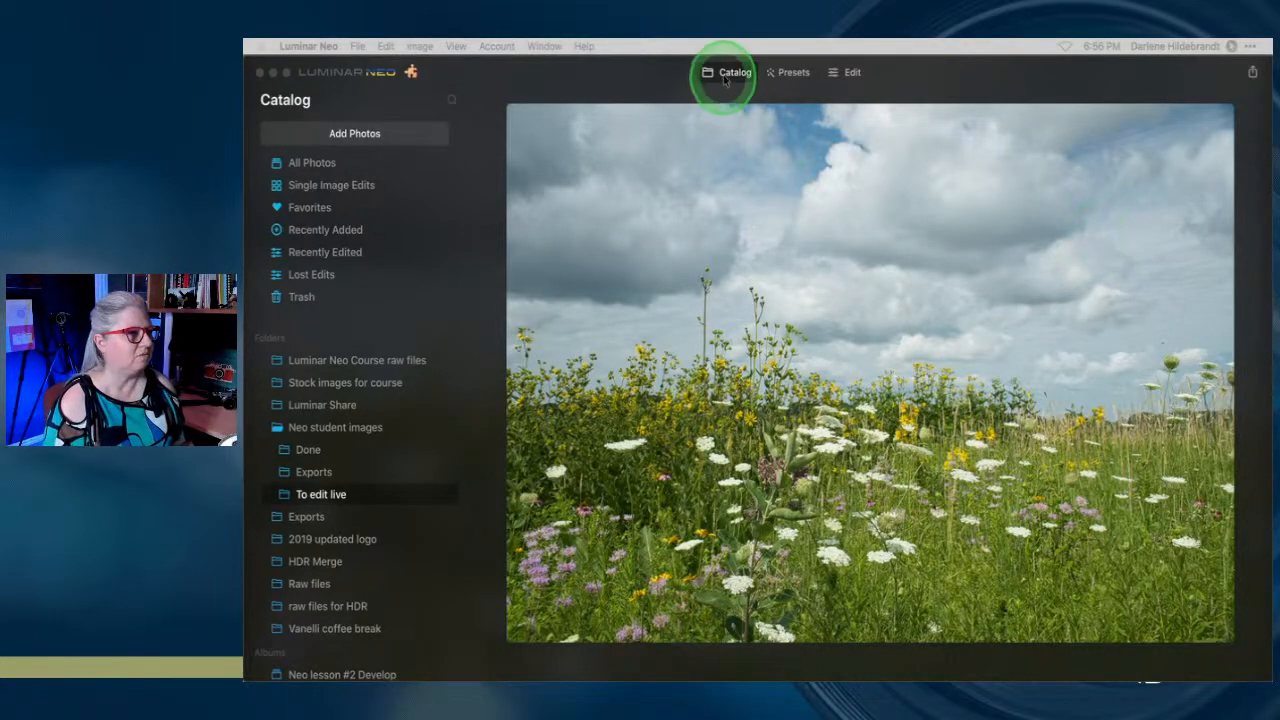
click(801, 68)
click(801, 68)
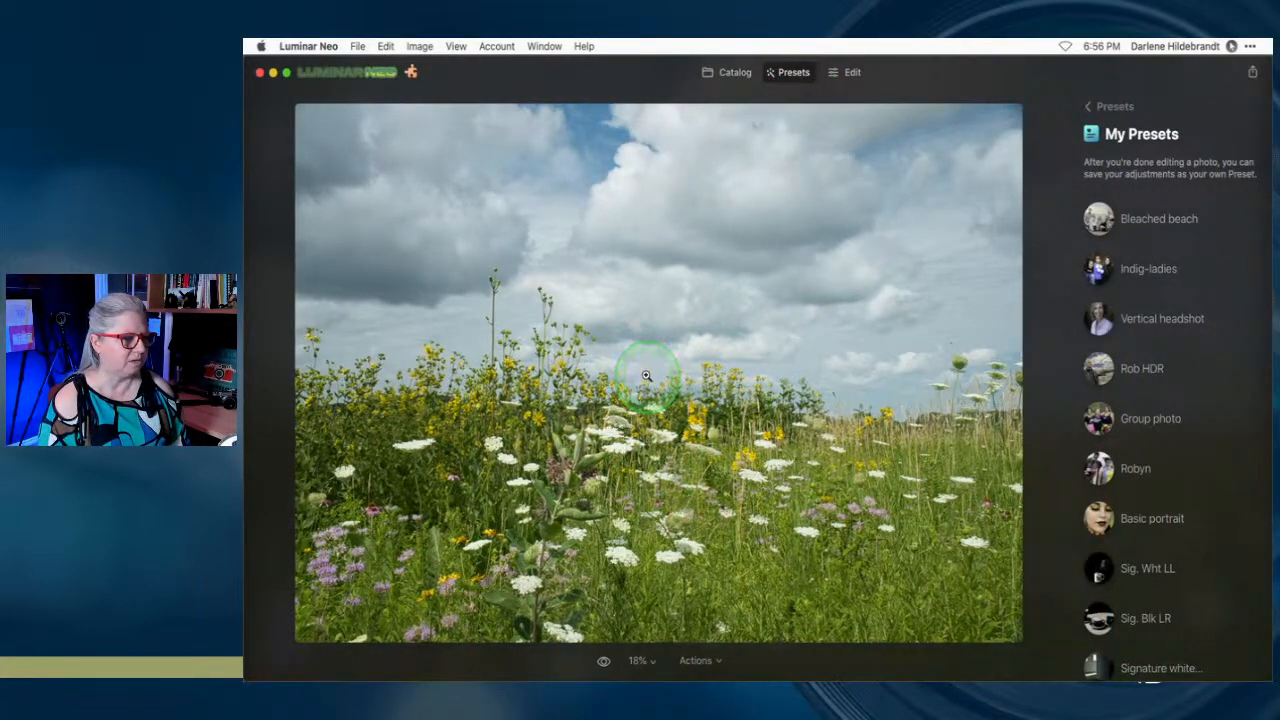
click(1154, 233)
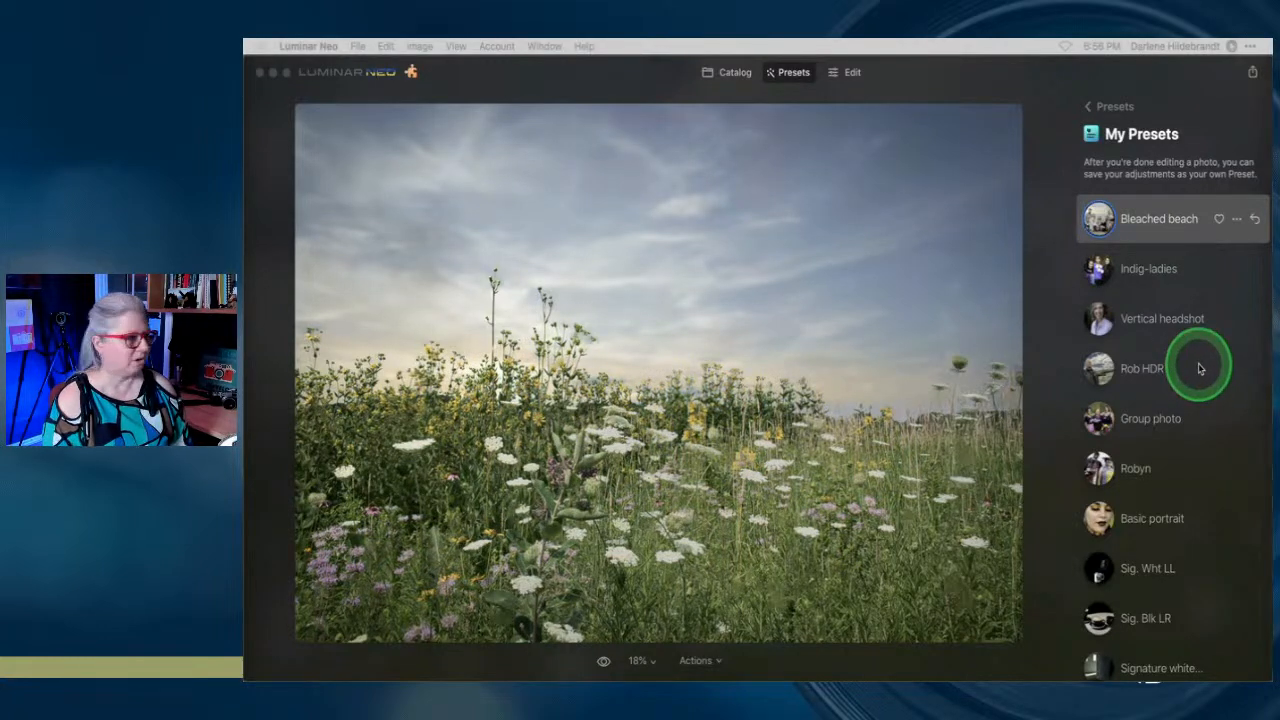
Delete the Sunrays and Sky adjustments from the meadow photo's edits, and reopen My Presets
click(848, 77)
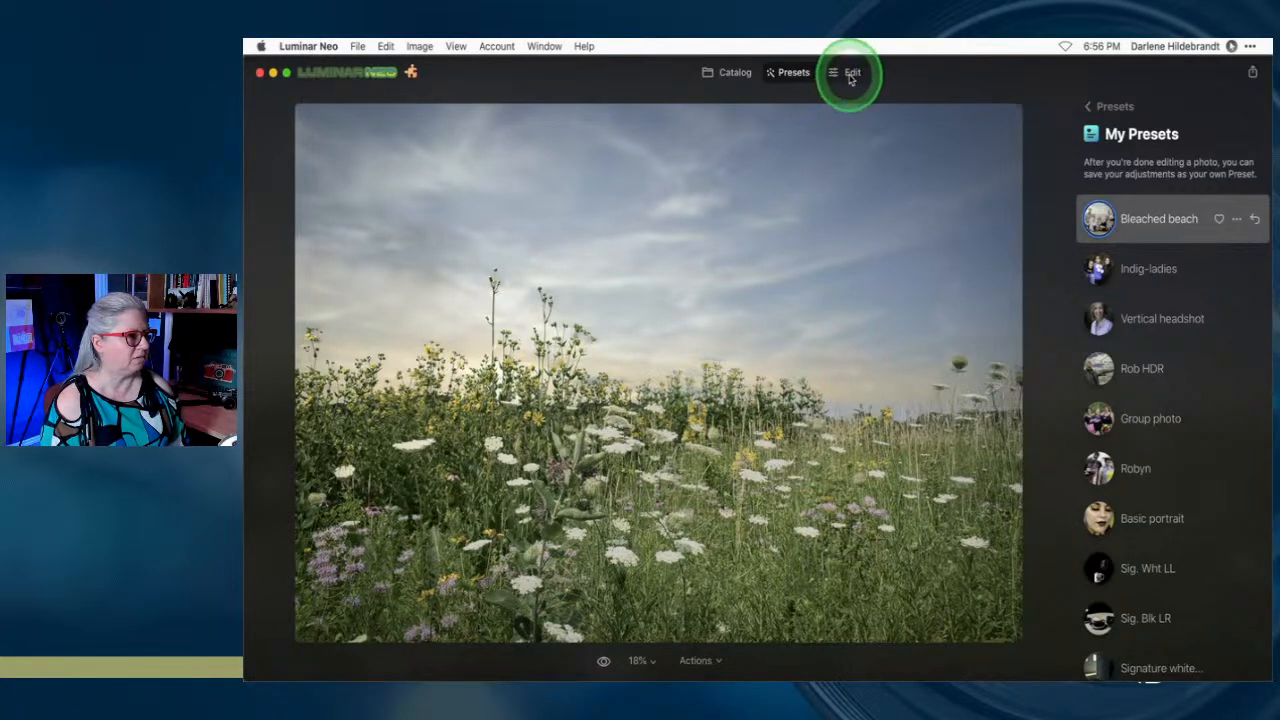
click(851, 77)
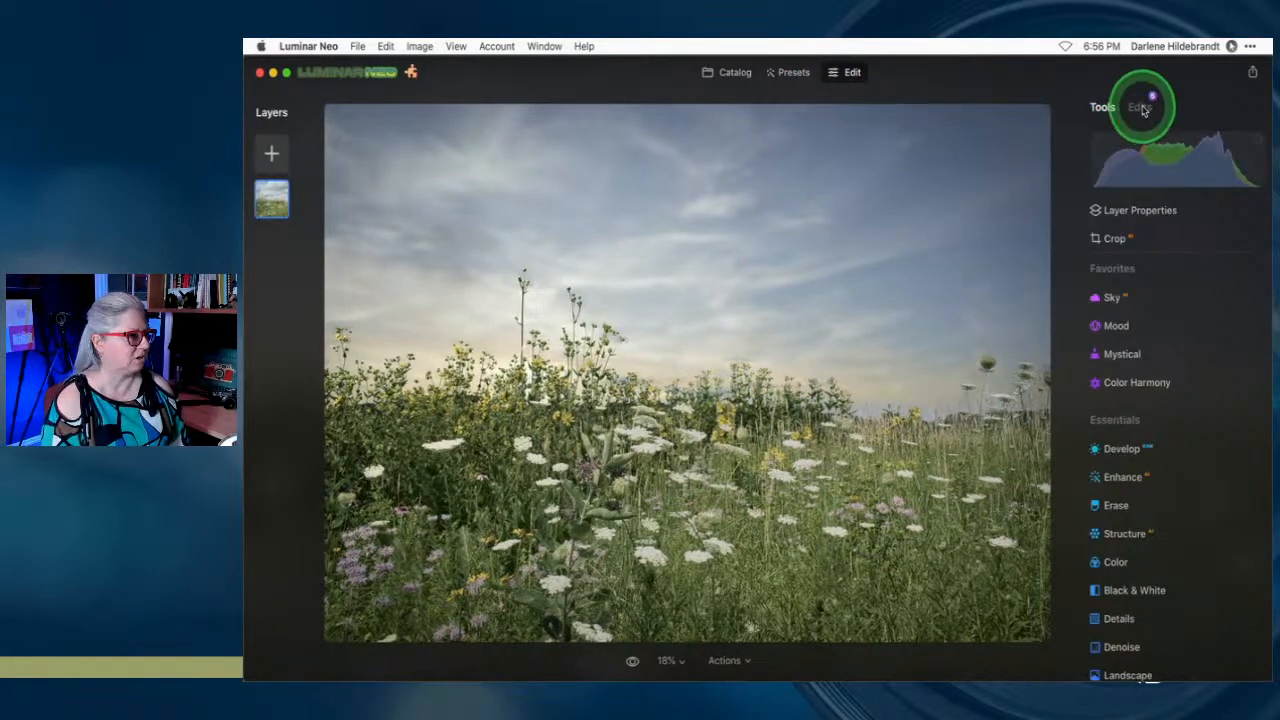
click(1141, 107)
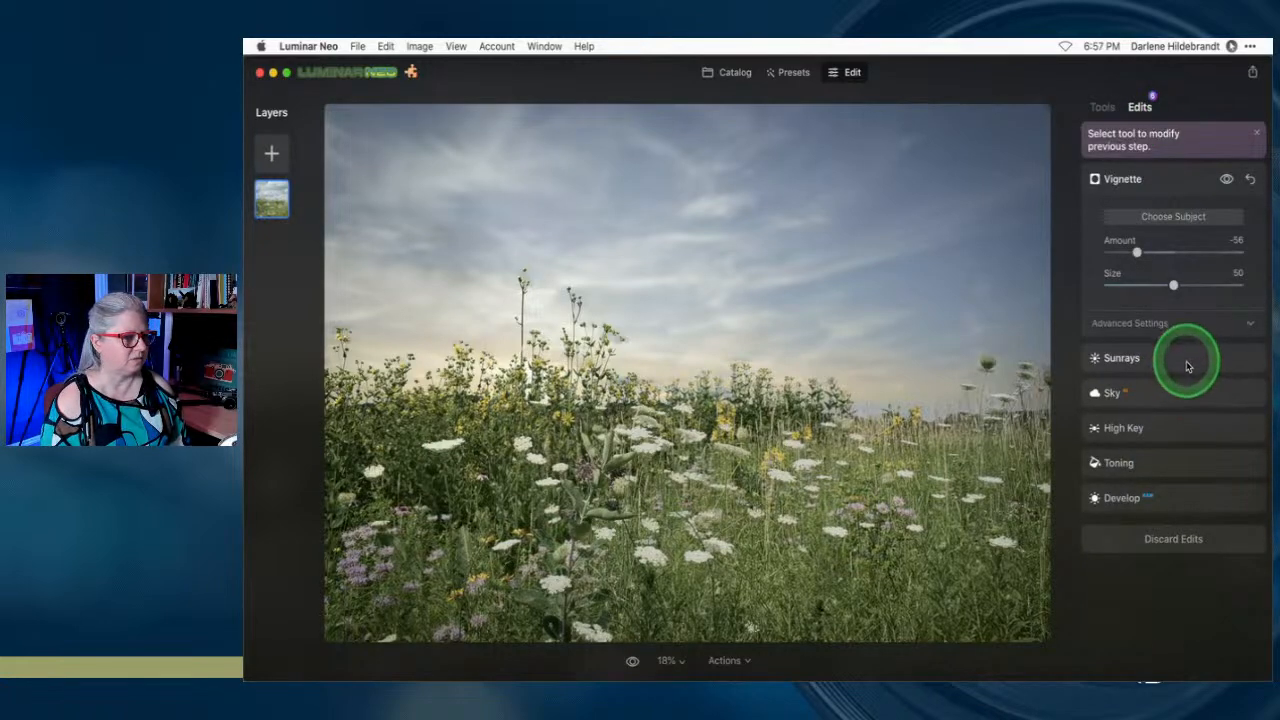
click(1186, 362)
click(1250, 213)
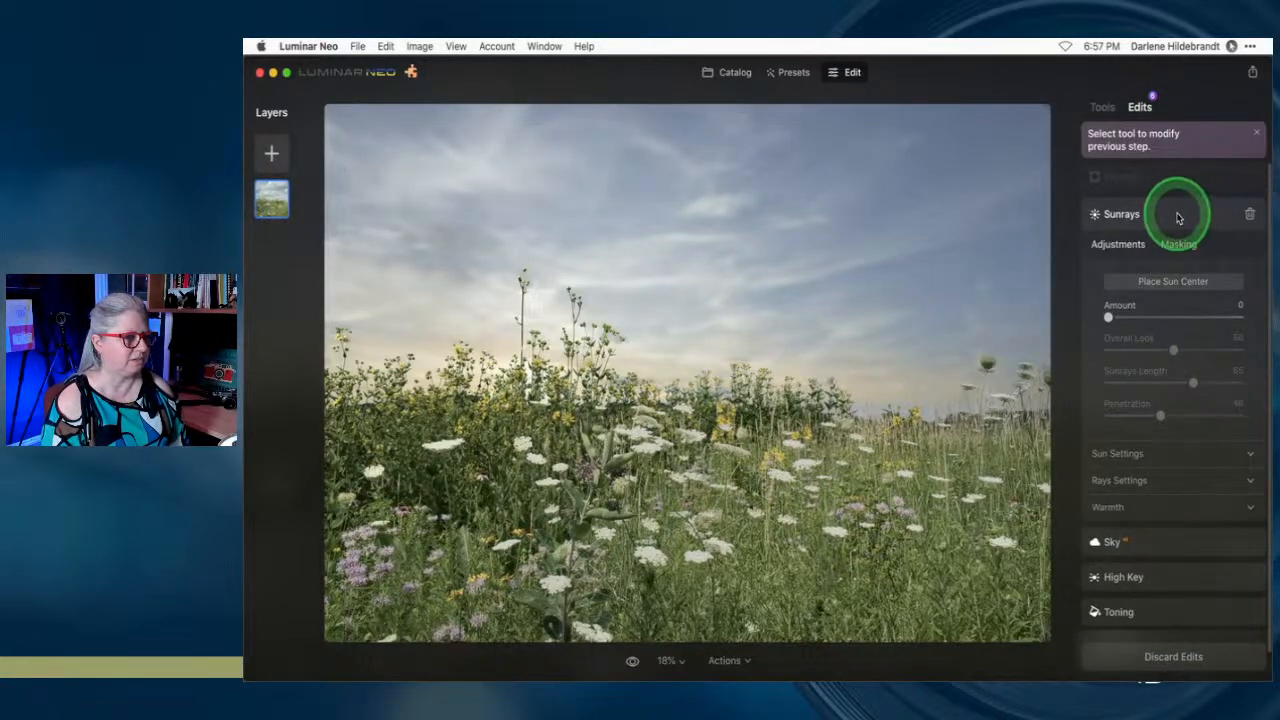
click(1249, 214)
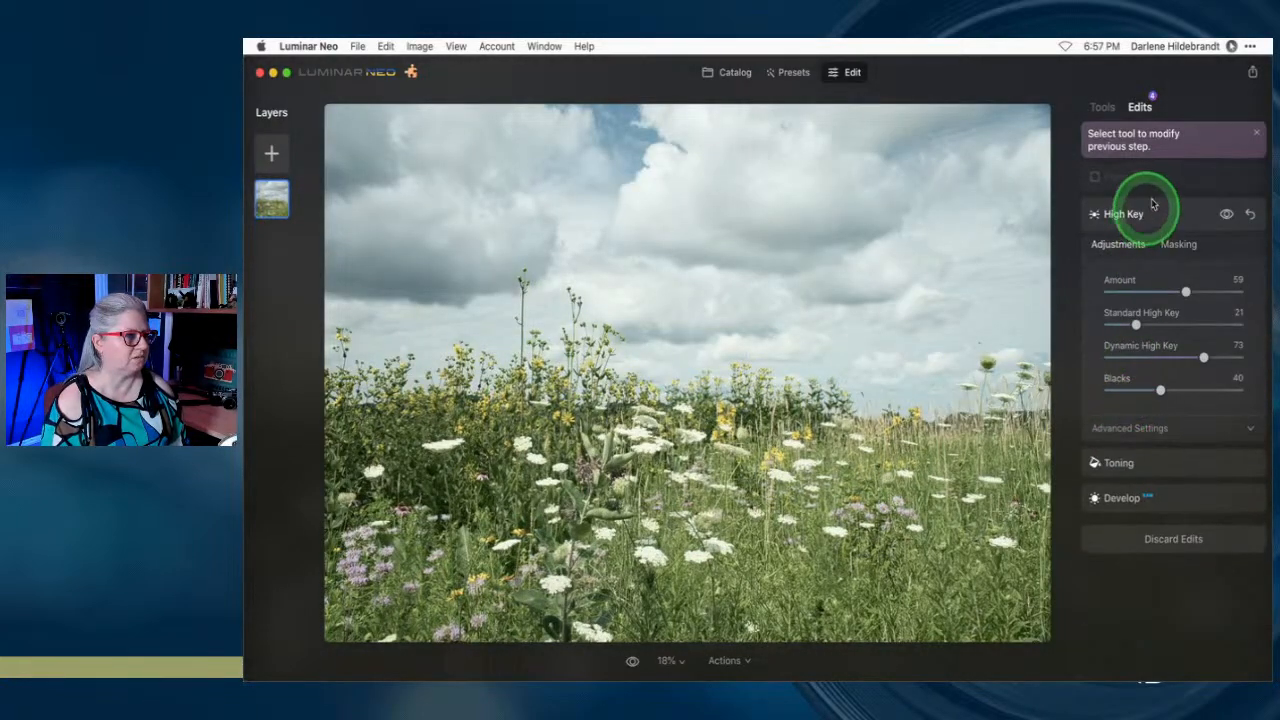
click(1170, 182)
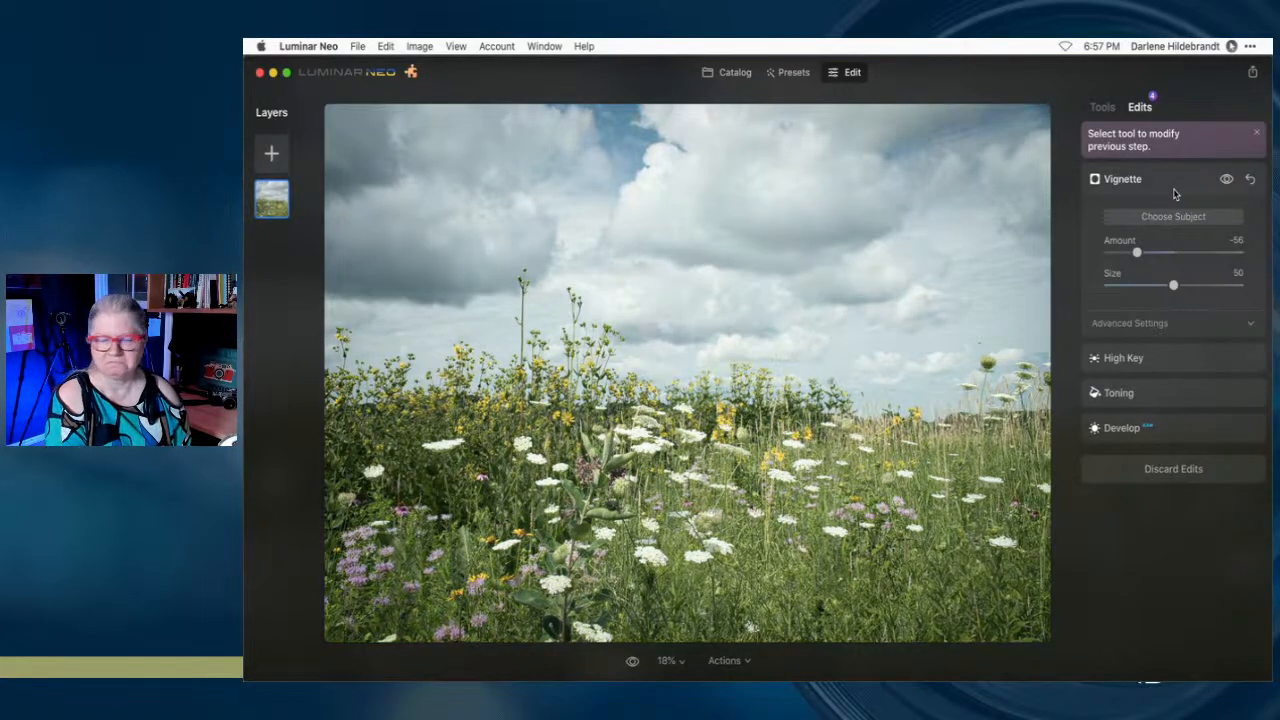
click(794, 72)
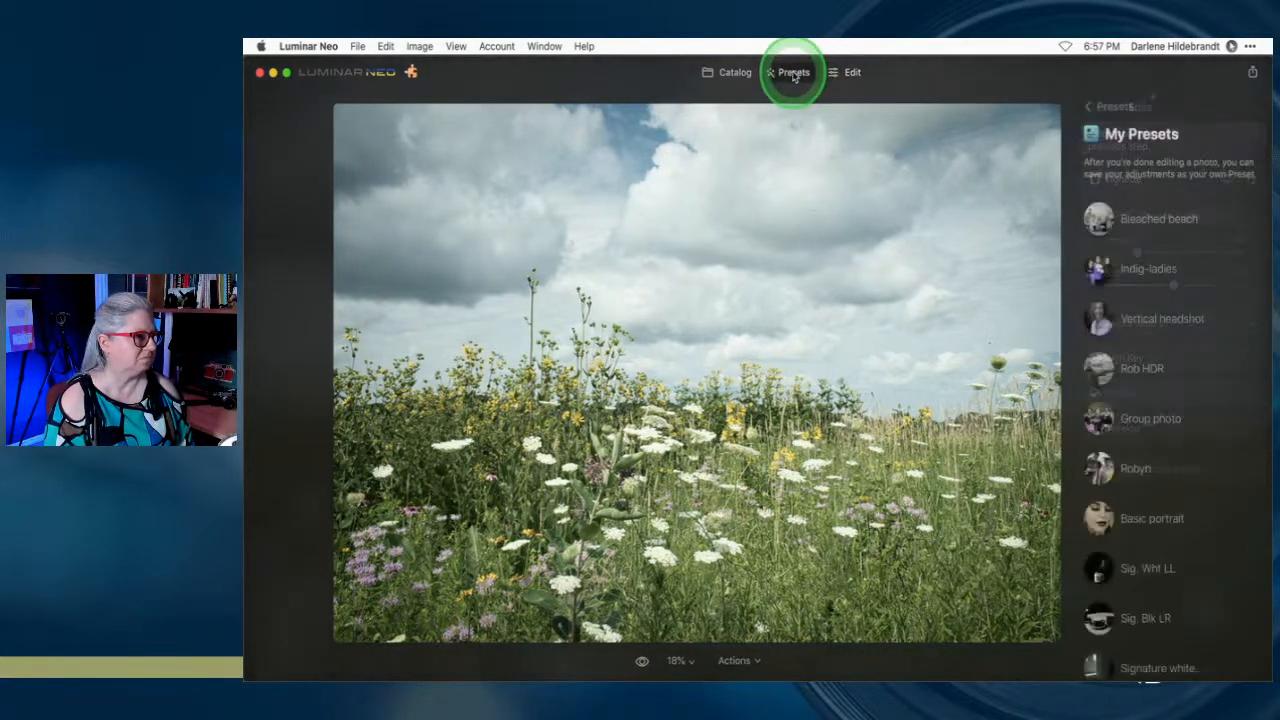
Try the Alpenglow preset from My Presets on the wildflower meadow photo
scroll(1146, 316, down, 5)
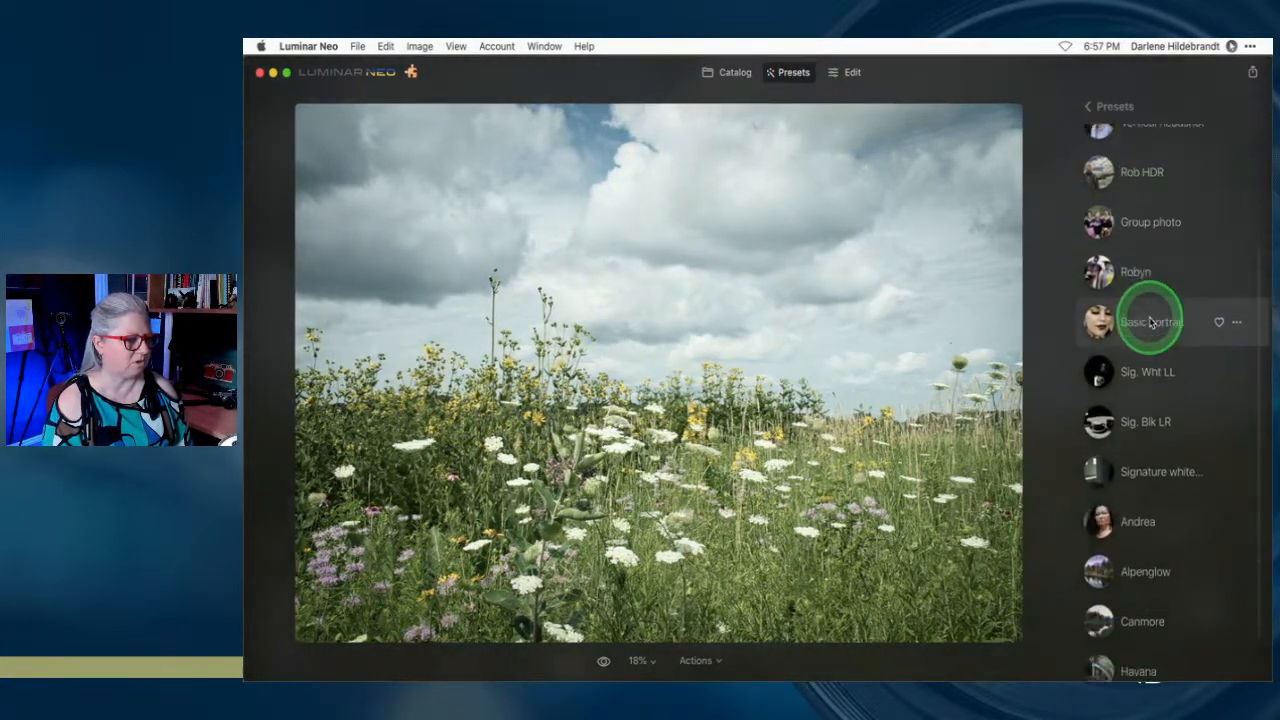
scroll(1150, 322, down, 2)
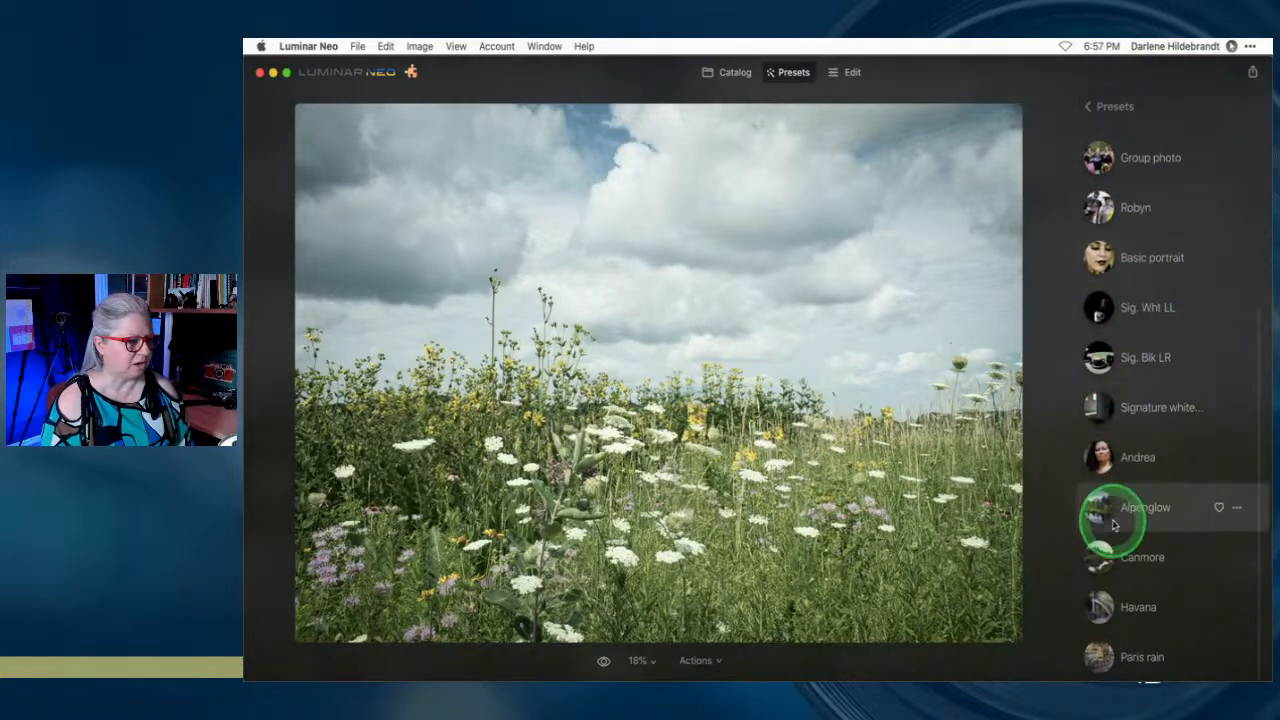
click(1153, 527)
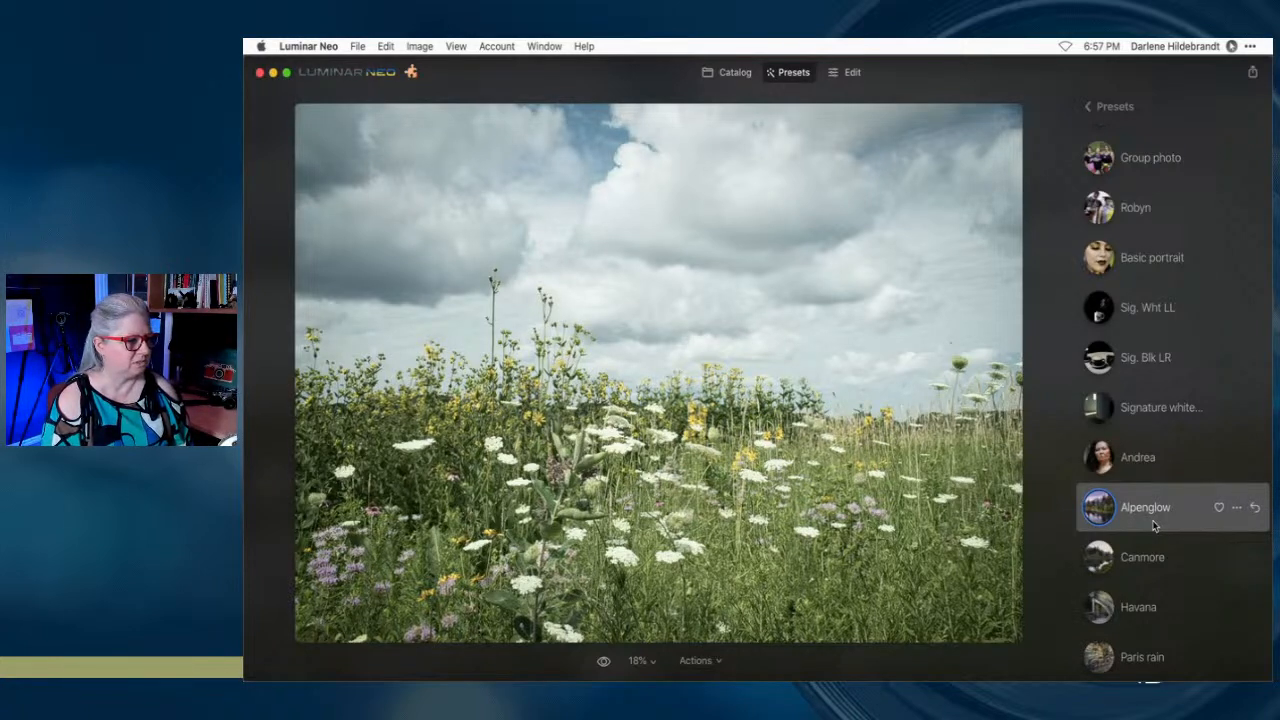
click(1149, 527)
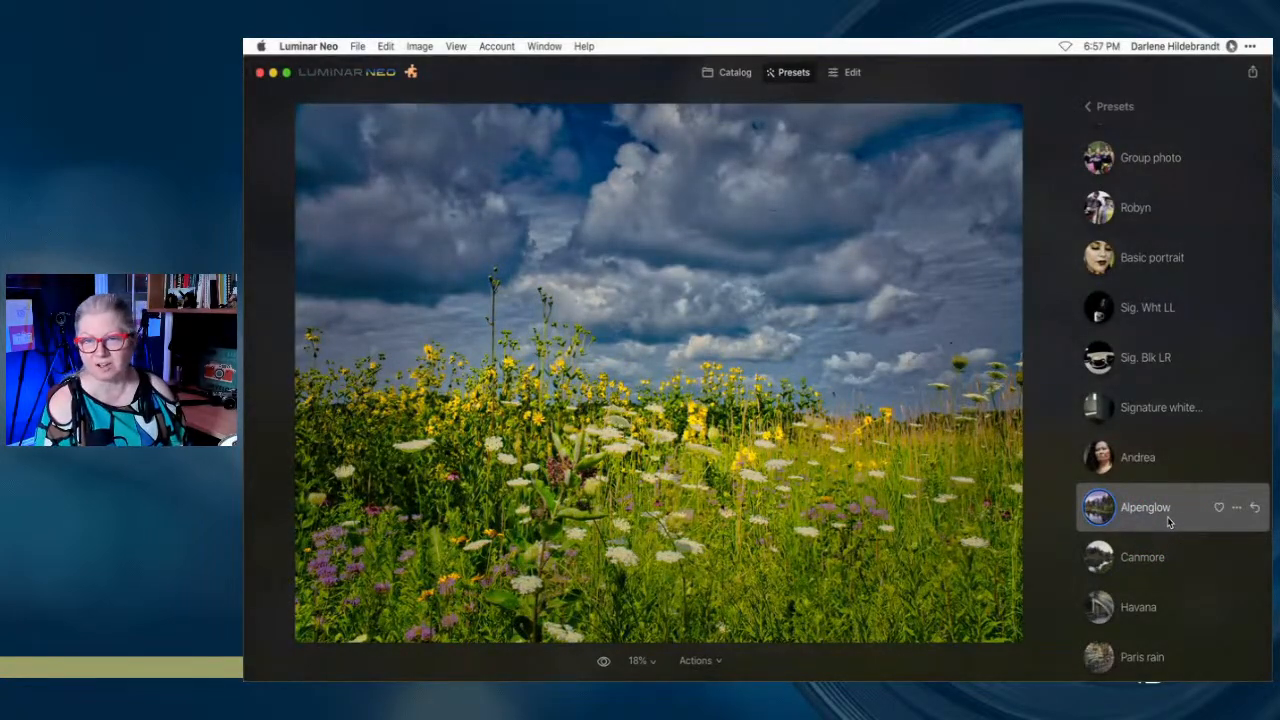
click(1167, 524)
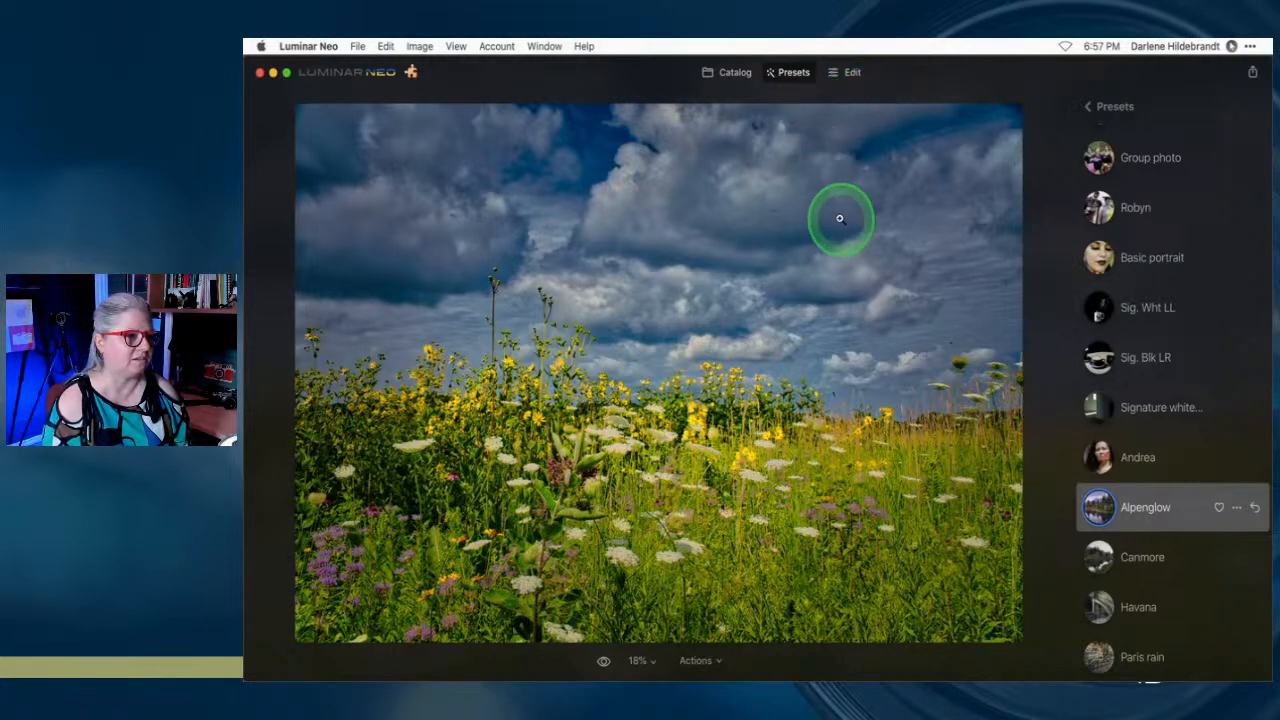
Try the Forest Stream, Sunset and Long Exposure presets from the Easy Landscapes collection on the meadow photo
click(1100, 106)
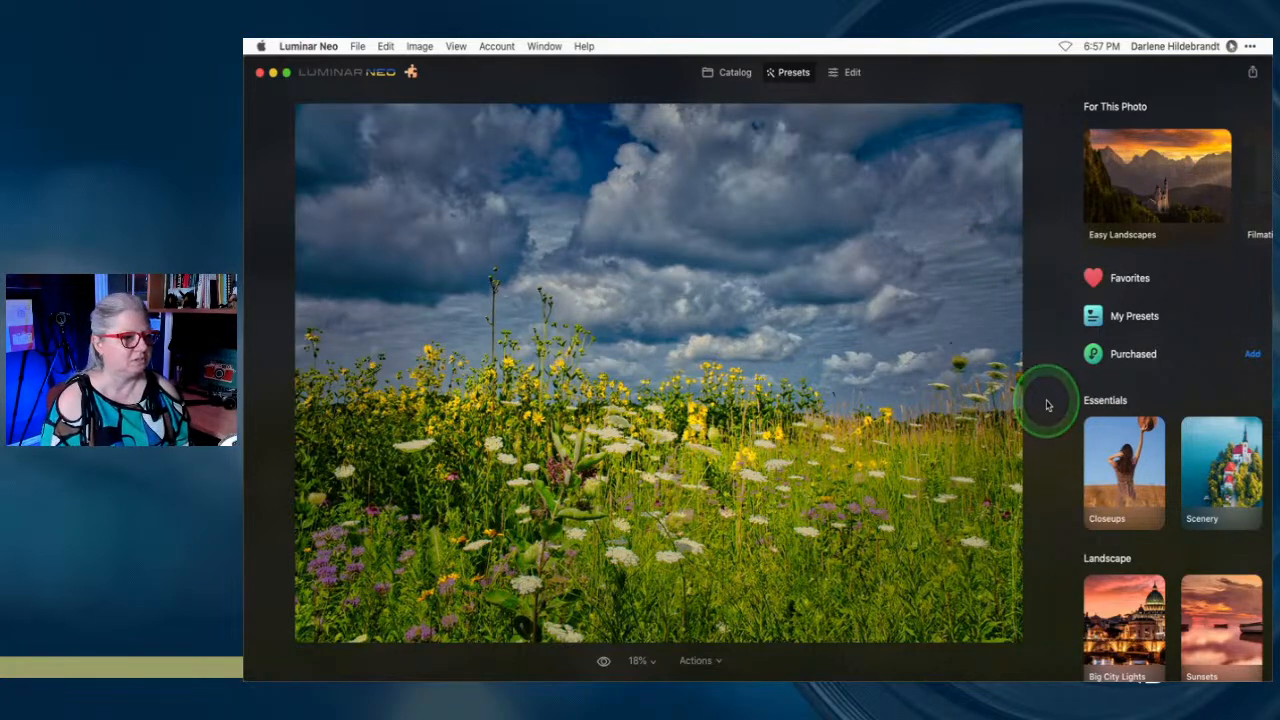
click(1162, 188)
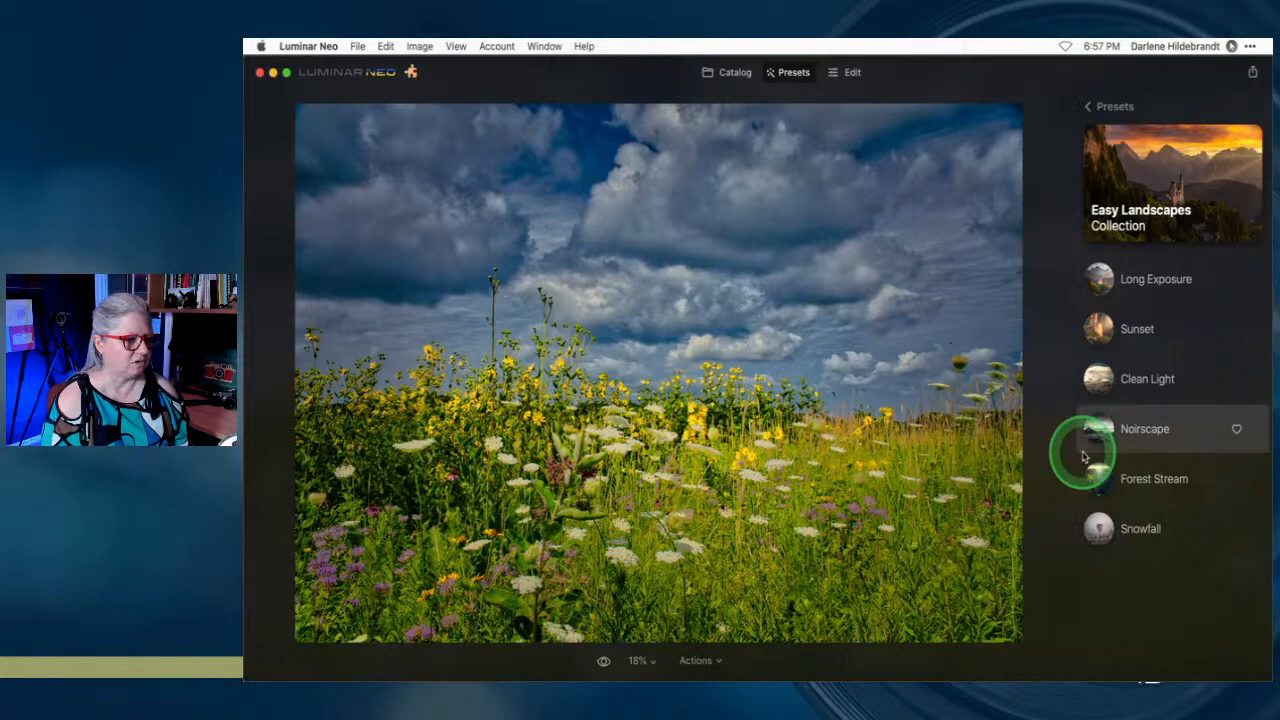
click(1127, 468)
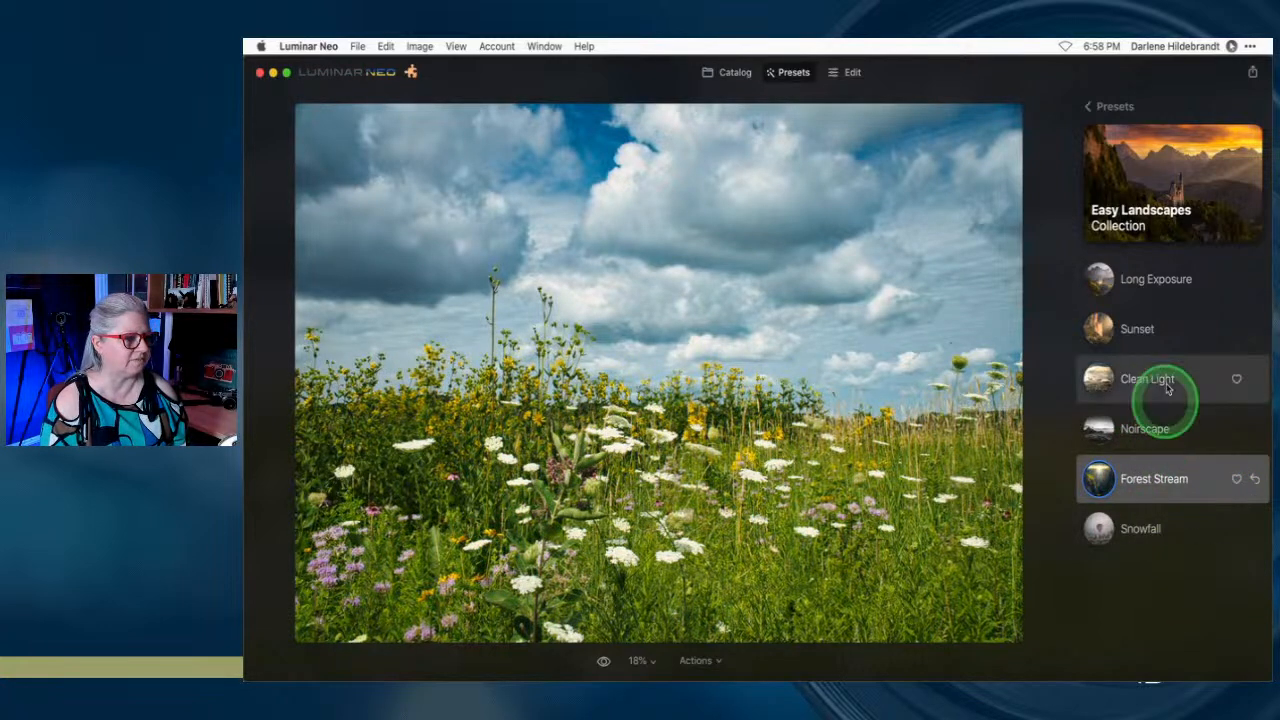
click(1165, 331)
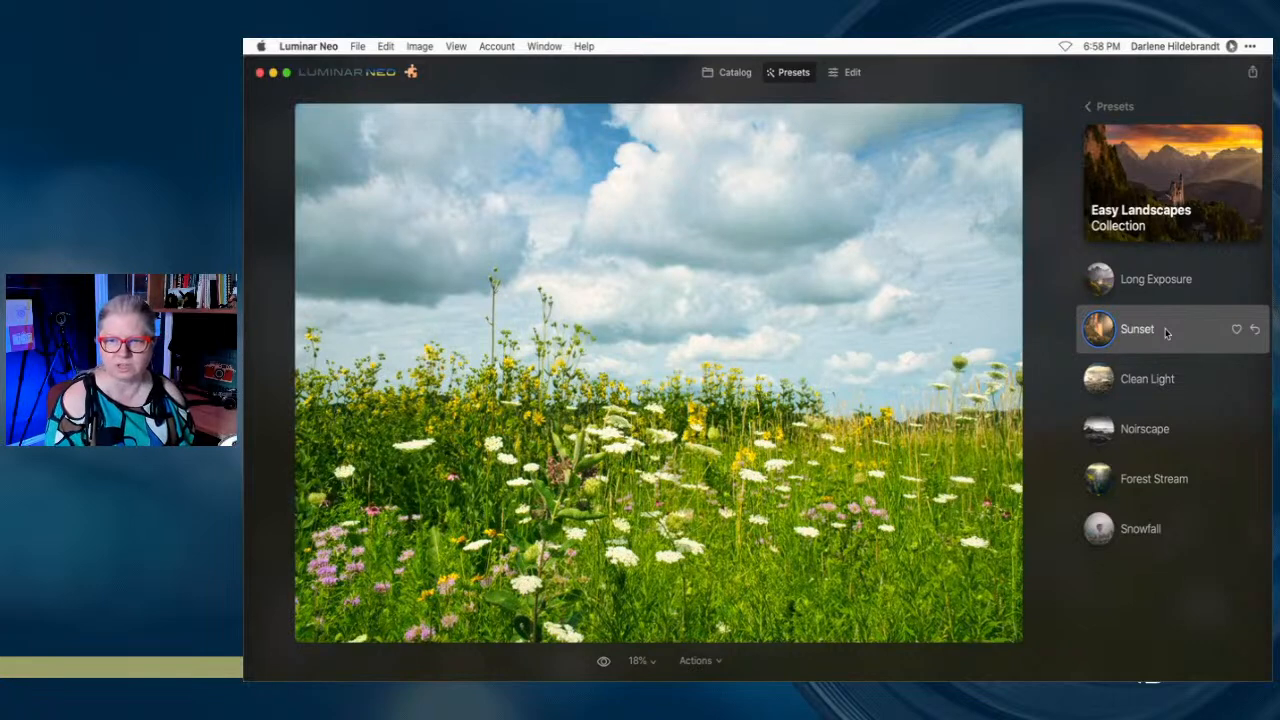
click(1160, 283)
click(1181, 382)
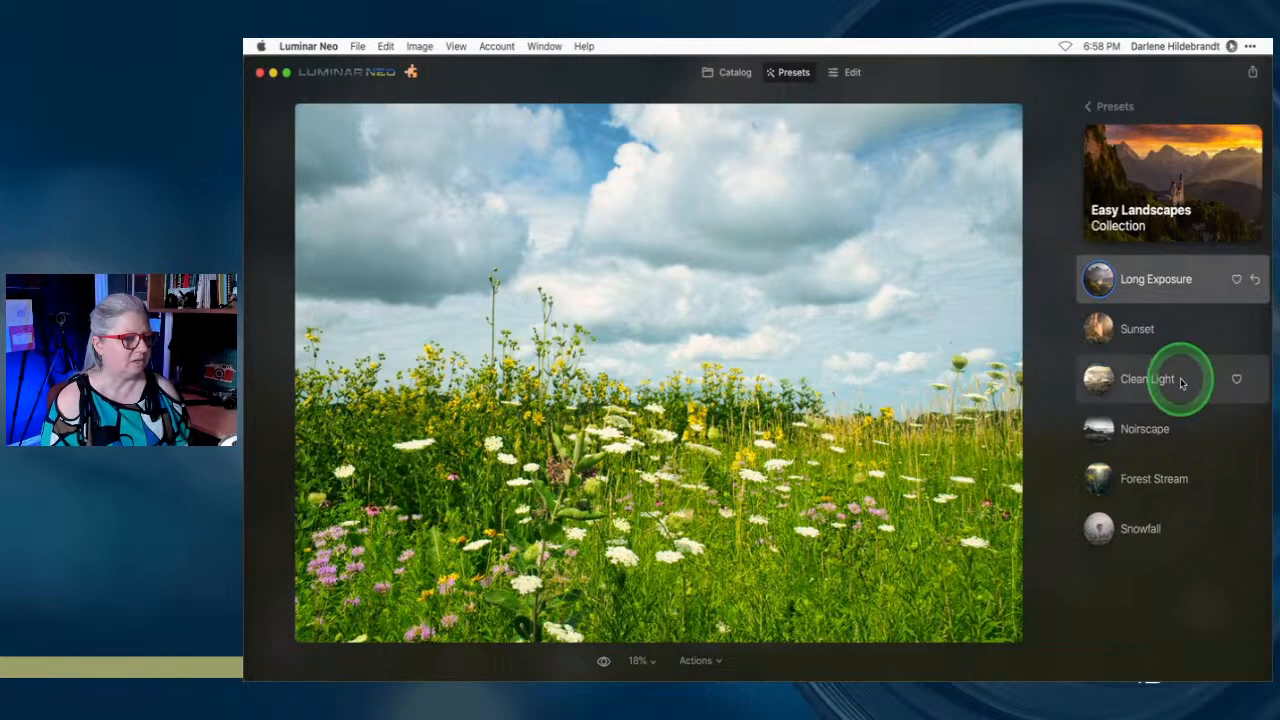
Try the Old Town and Nostalgic Haze presets from Favorites on the meadow photo
click(1110, 108)
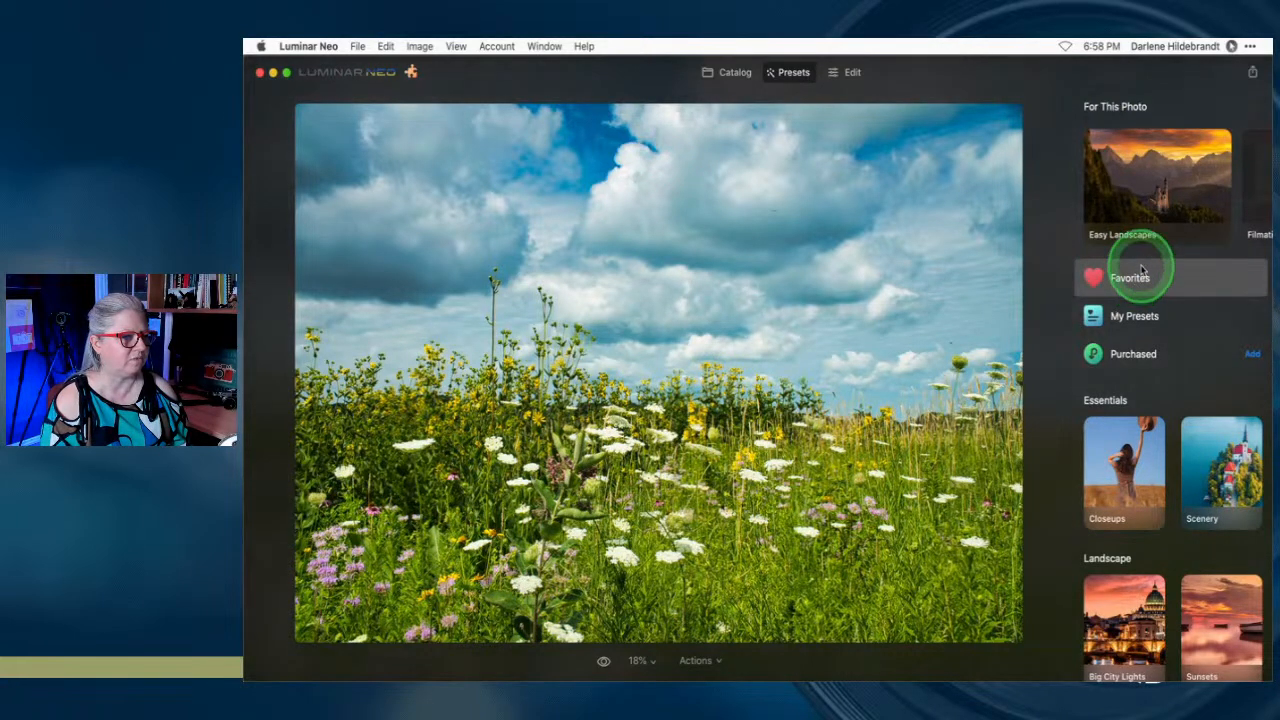
click(1143, 272)
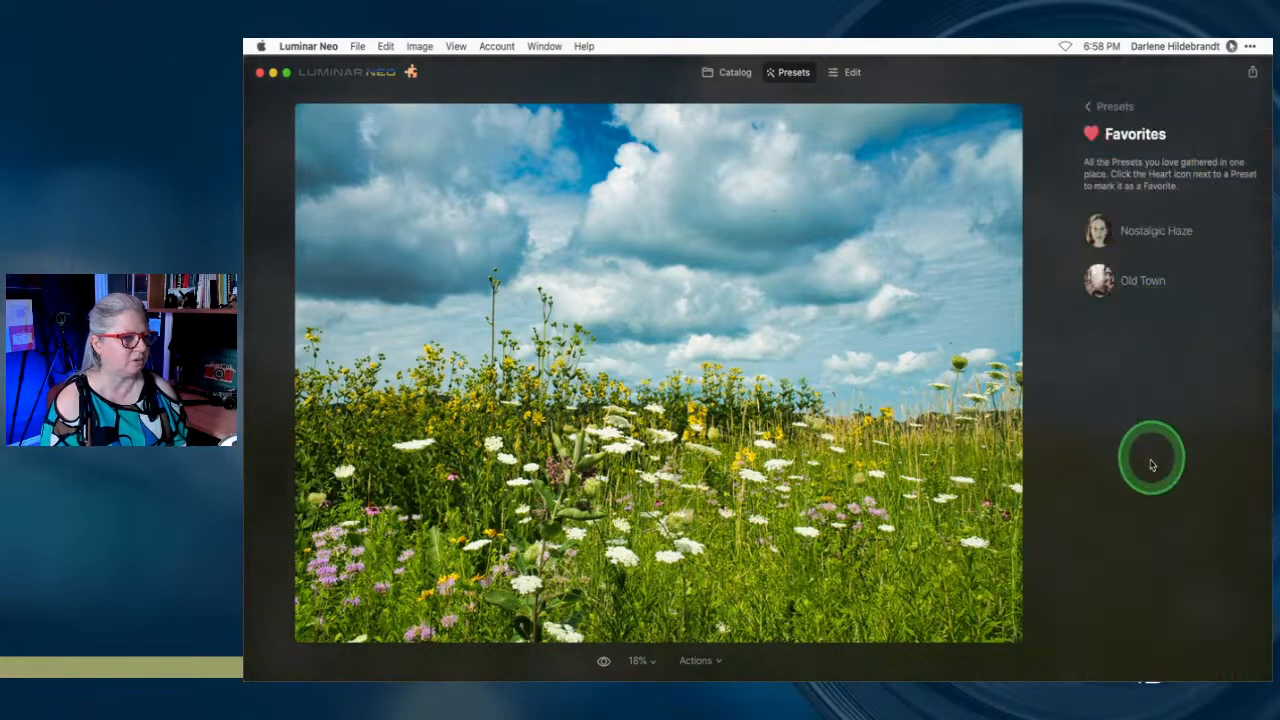
click(1150, 286)
click(1148, 246)
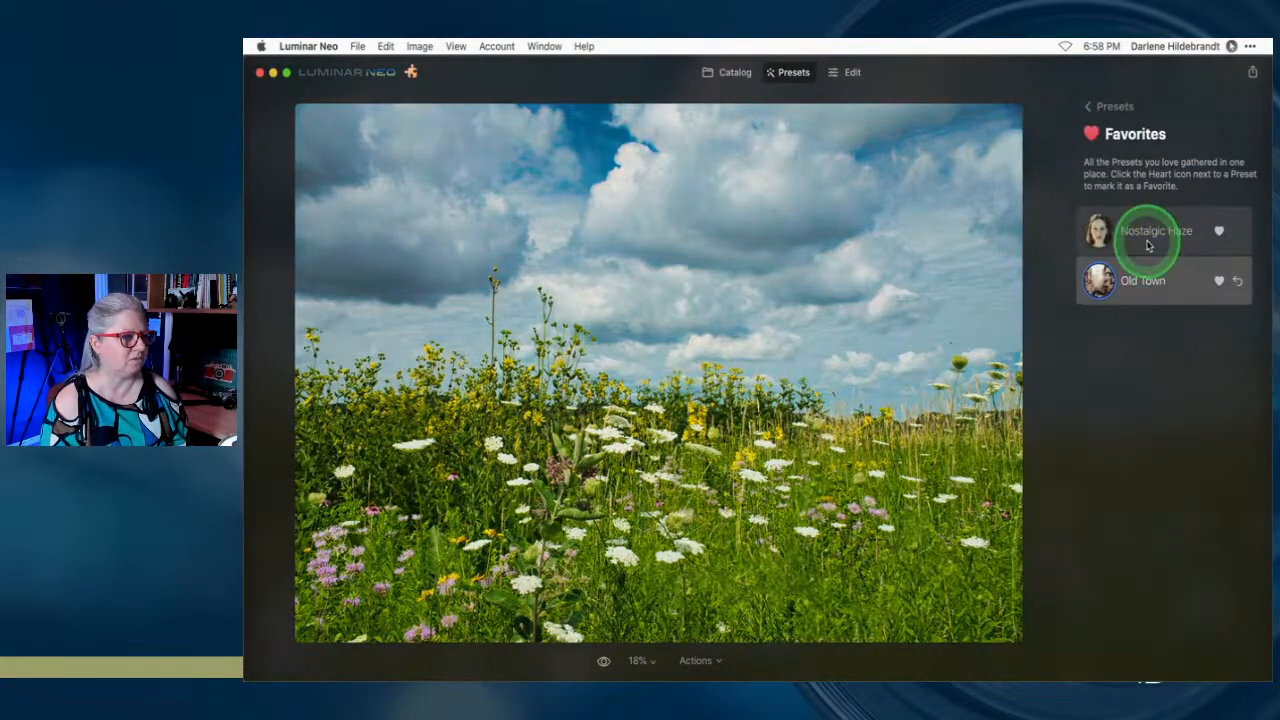
click(1137, 418)
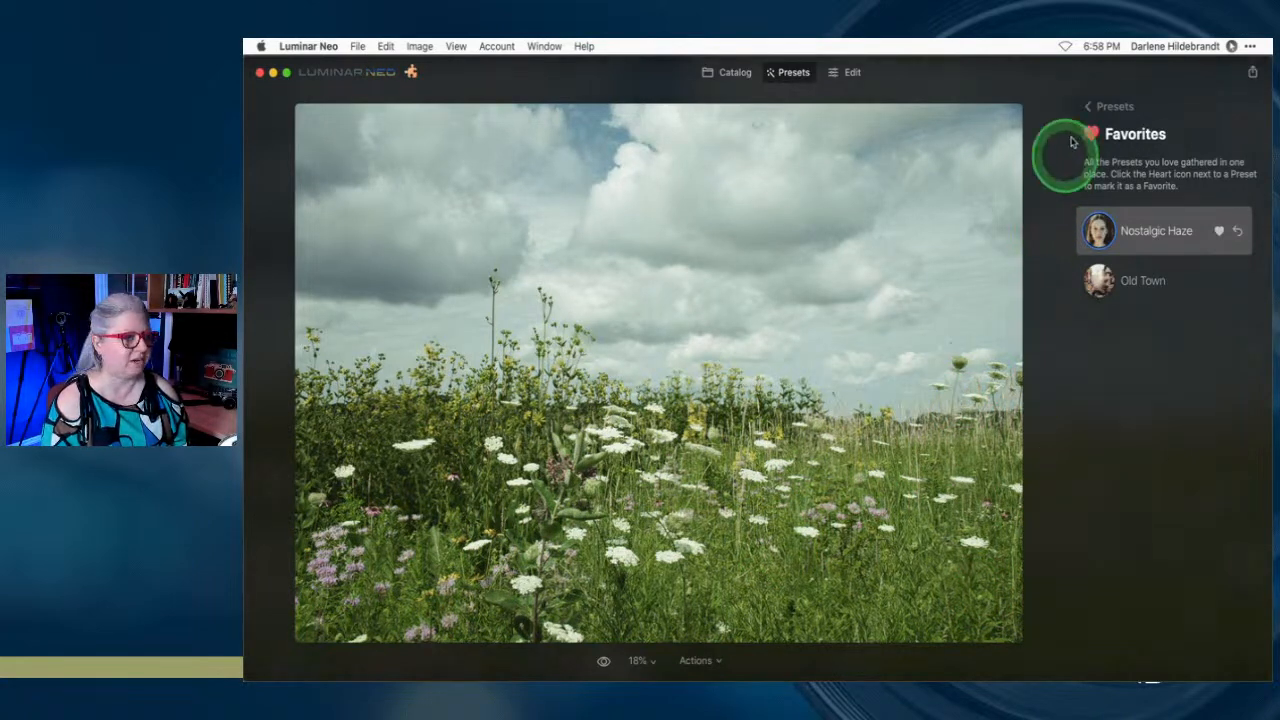
Open the suggested Nature collection, try Distinctive Drops and Best Close Up, and apply the Sunny Small preset to the meadow photo
click(1118, 106)
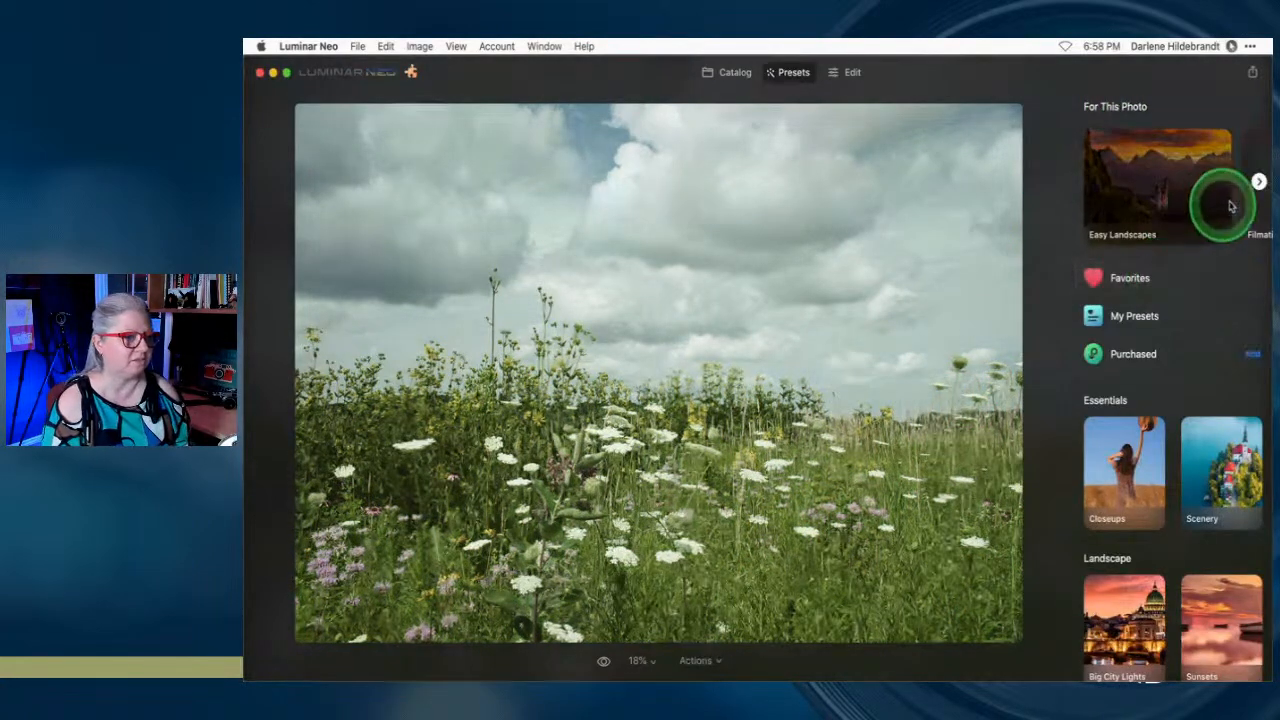
click(1259, 182)
click(1259, 182)
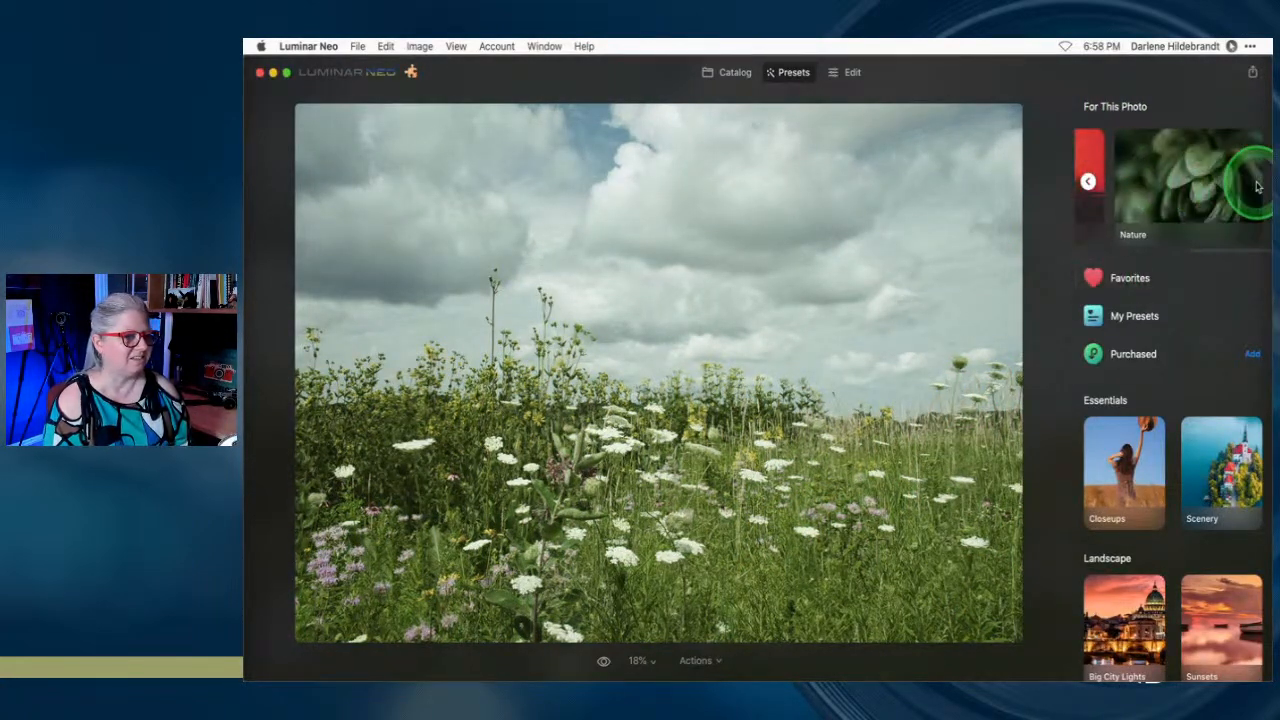
click(1235, 185)
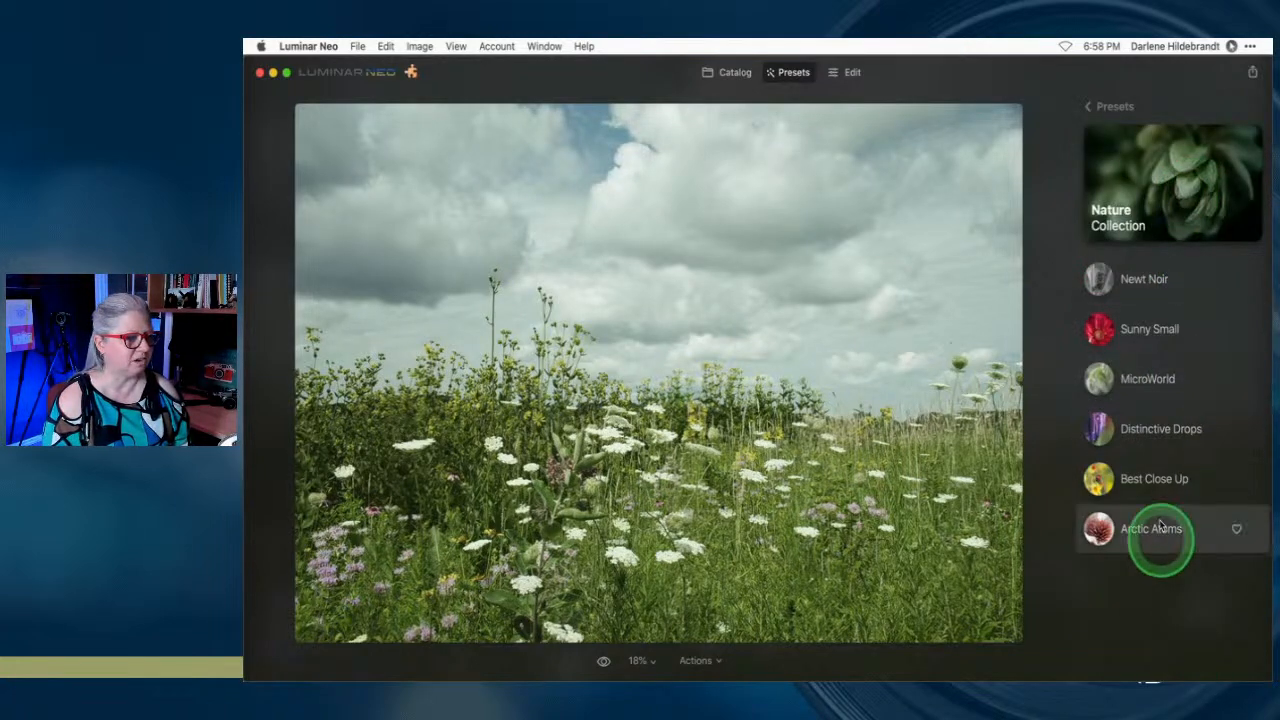
click(1161, 432)
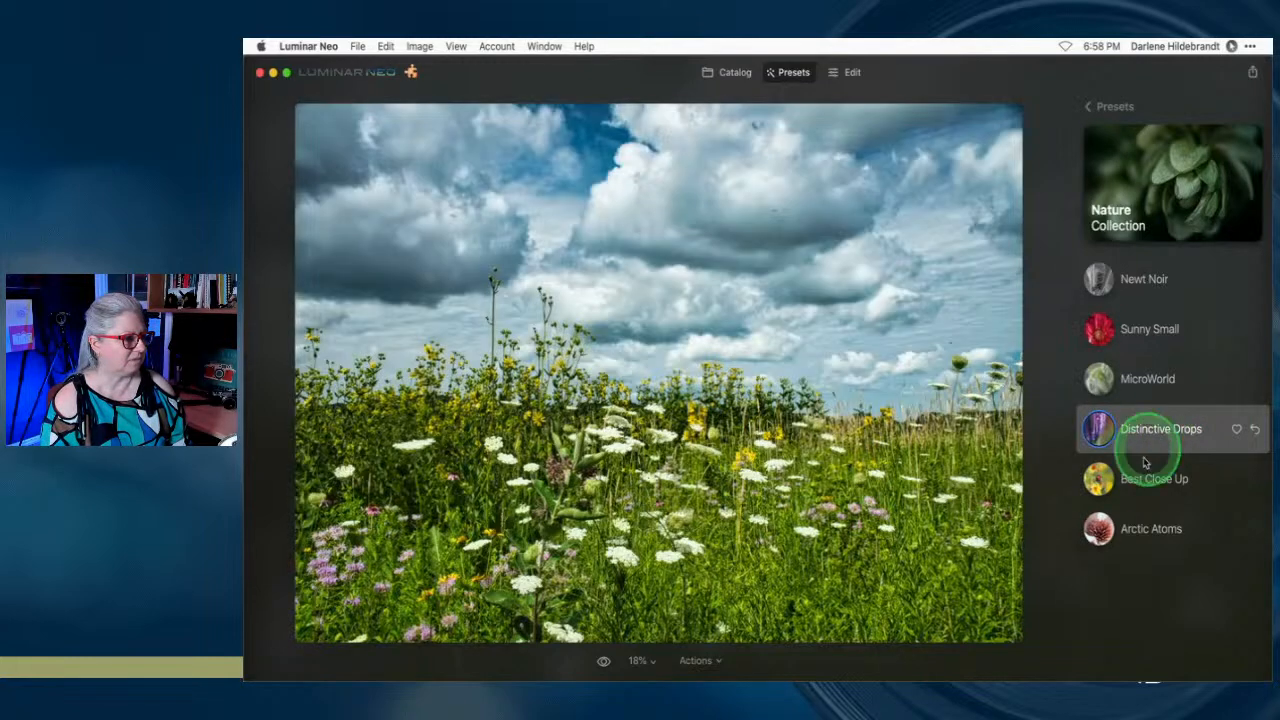
click(1157, 480)
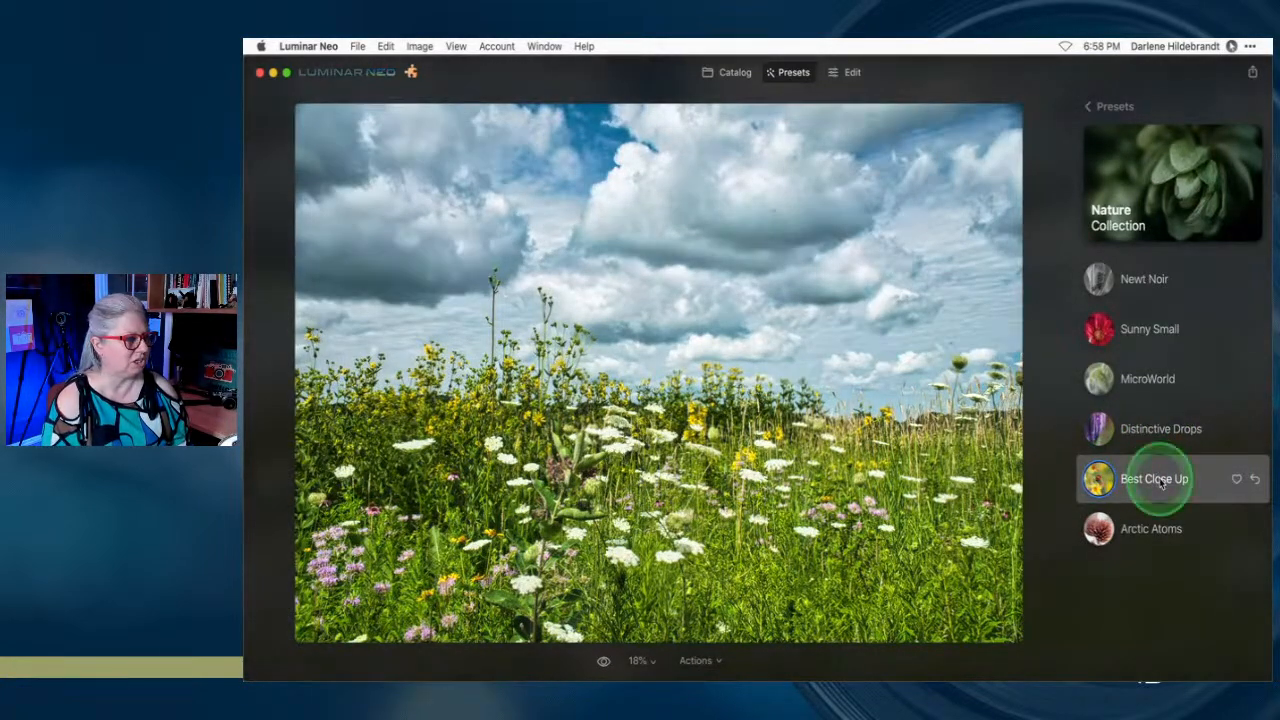
click(1146, 345)
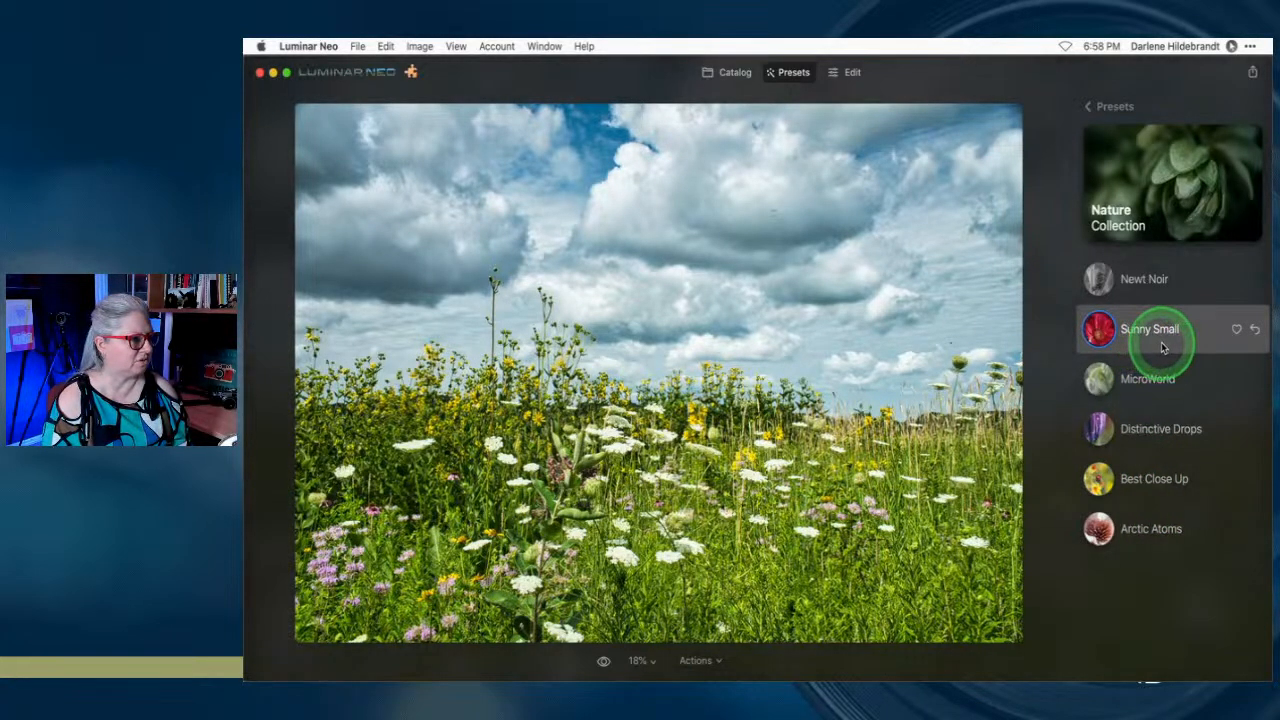
Browse to the Overcast preset collection and try its Dynamic Result preset on the wildflower photo
click(1092, 107)
click(1153, 308)
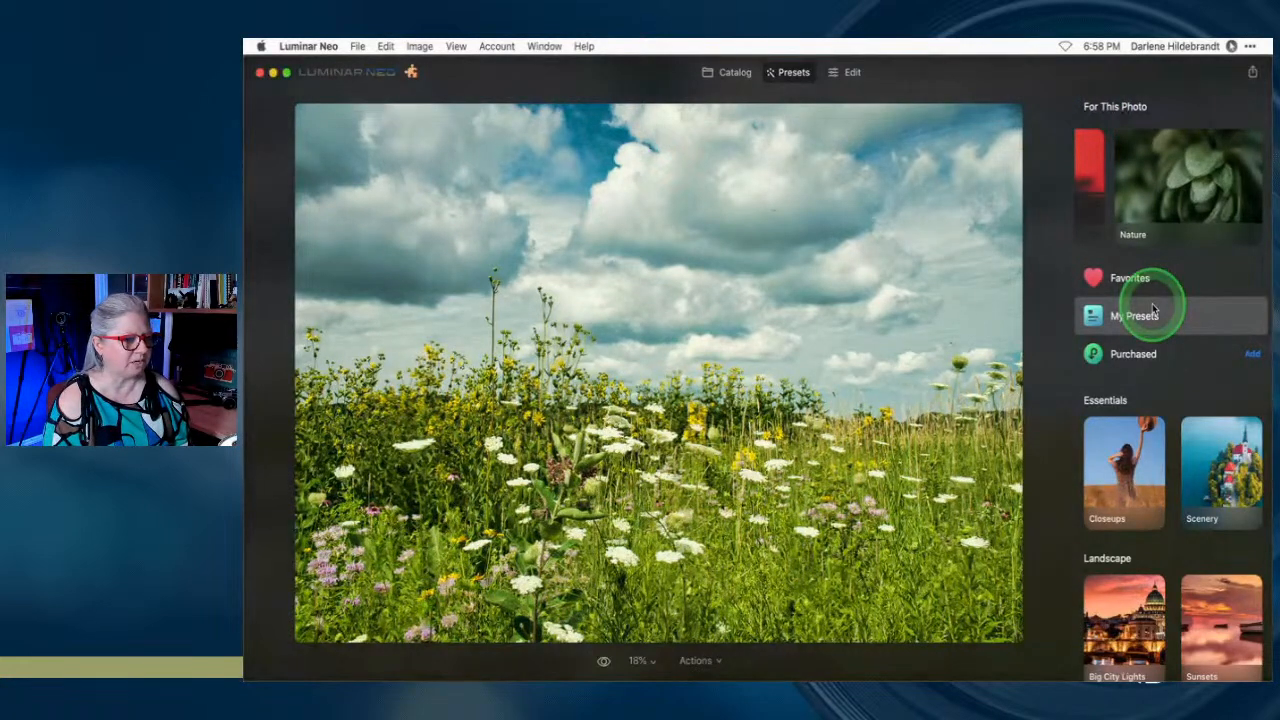
scroll(1150, 306, down, 6)
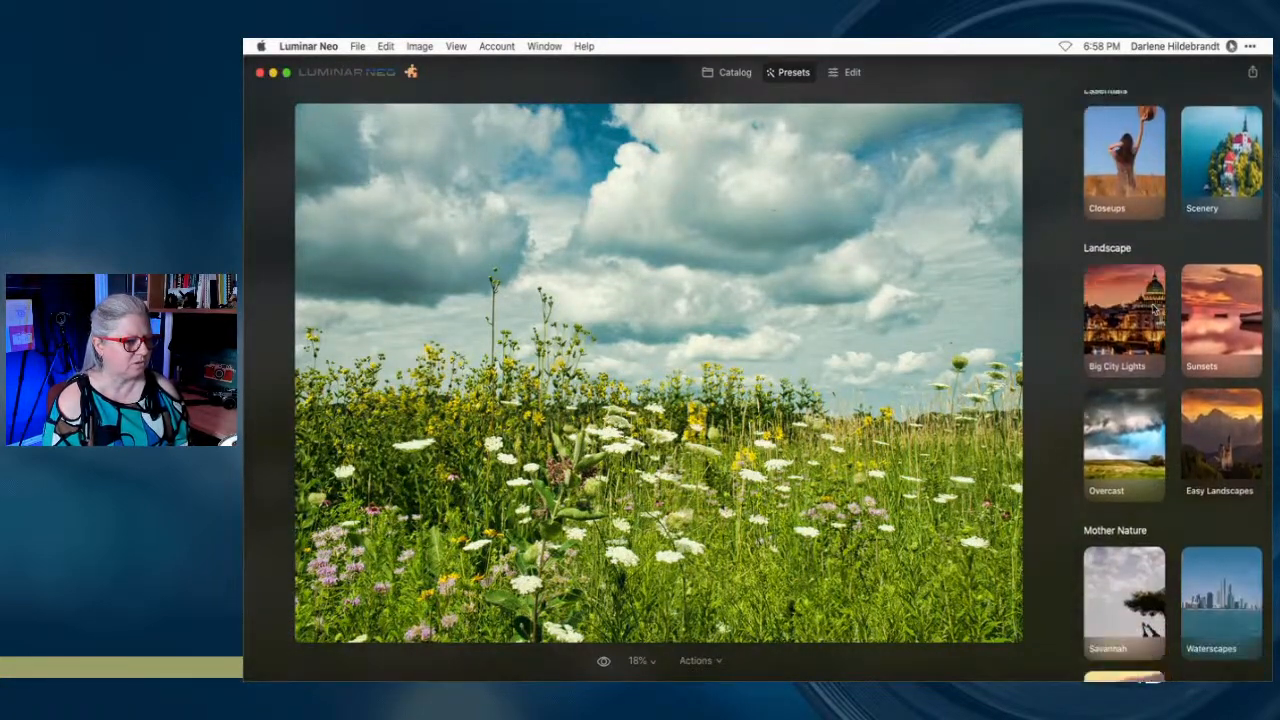
click(1122, 355)
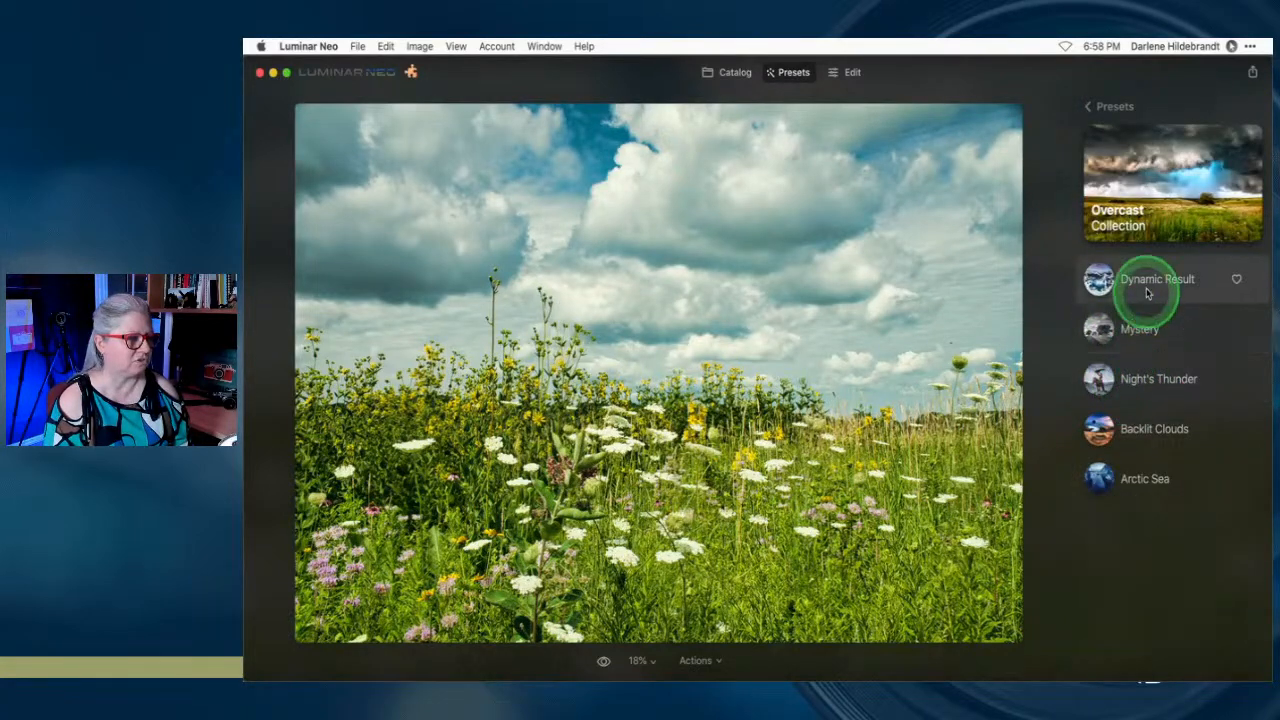
click(1145, 280)
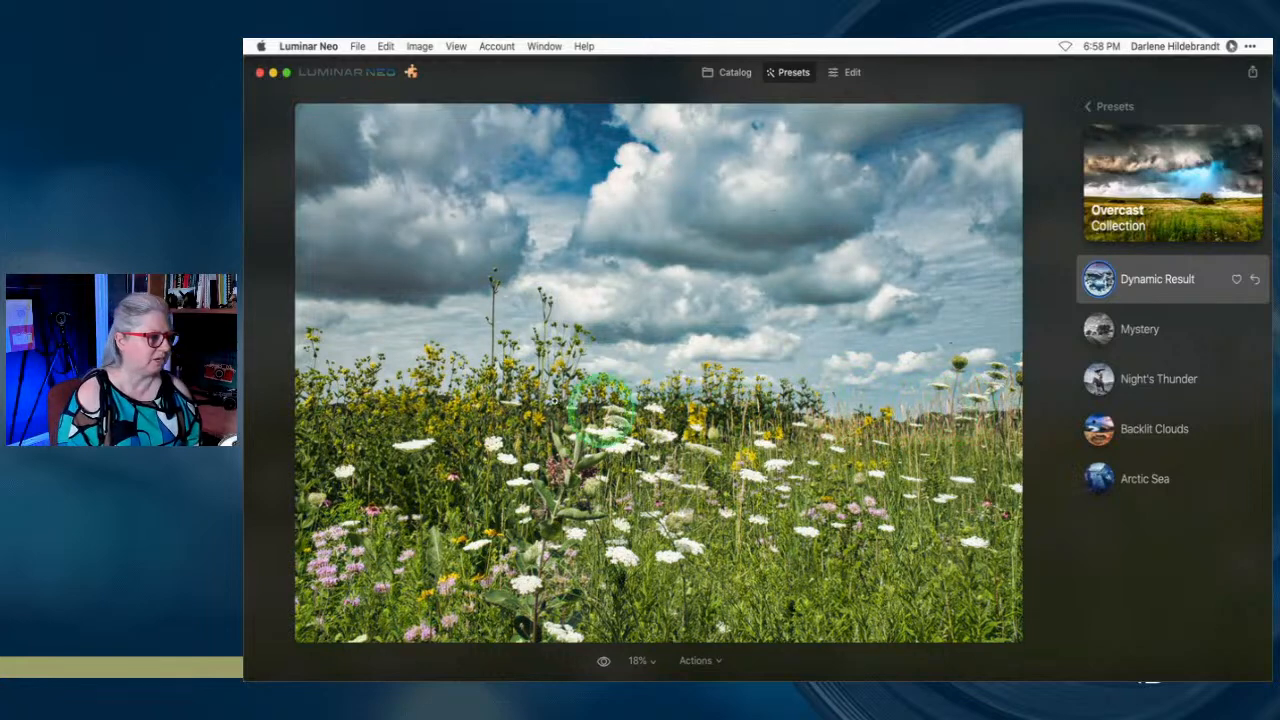
Try the Mystery, Night's Thunder, Backlit Clouds and Arctic Sea presets on the wildflower photo, one after another
click(1181, 336)
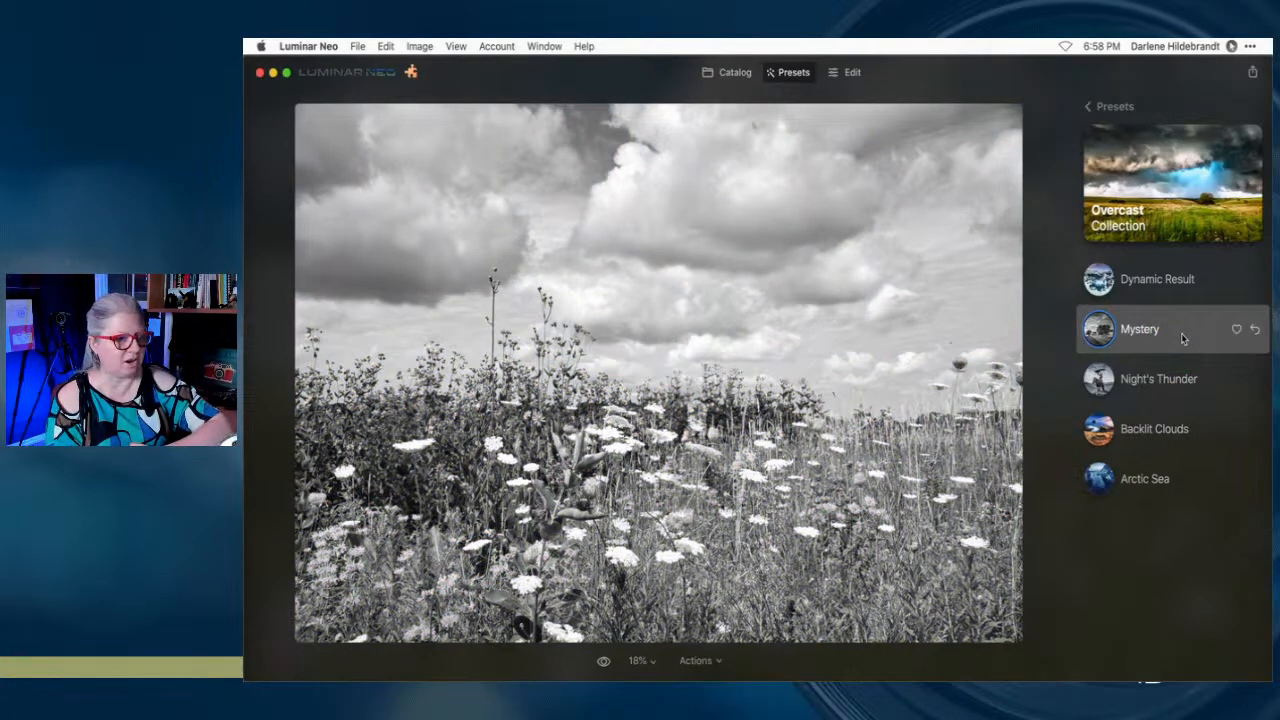
click(1167, 384)
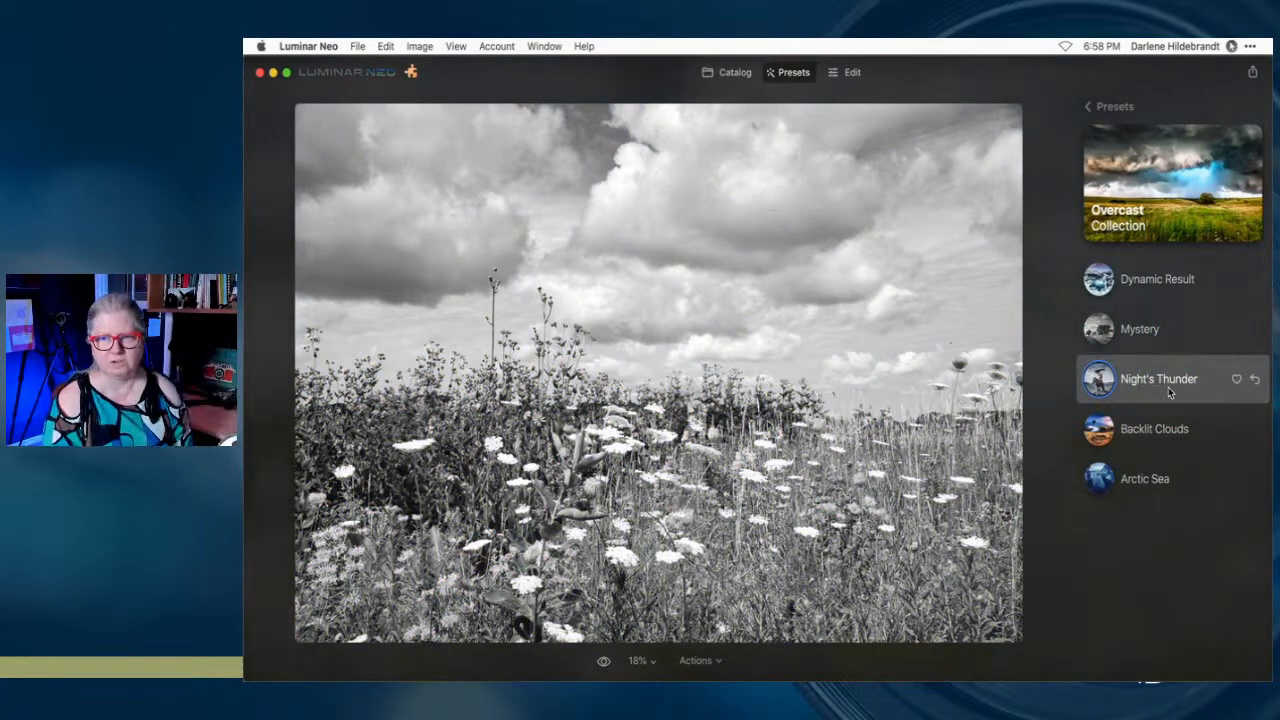
click(1166, 386)
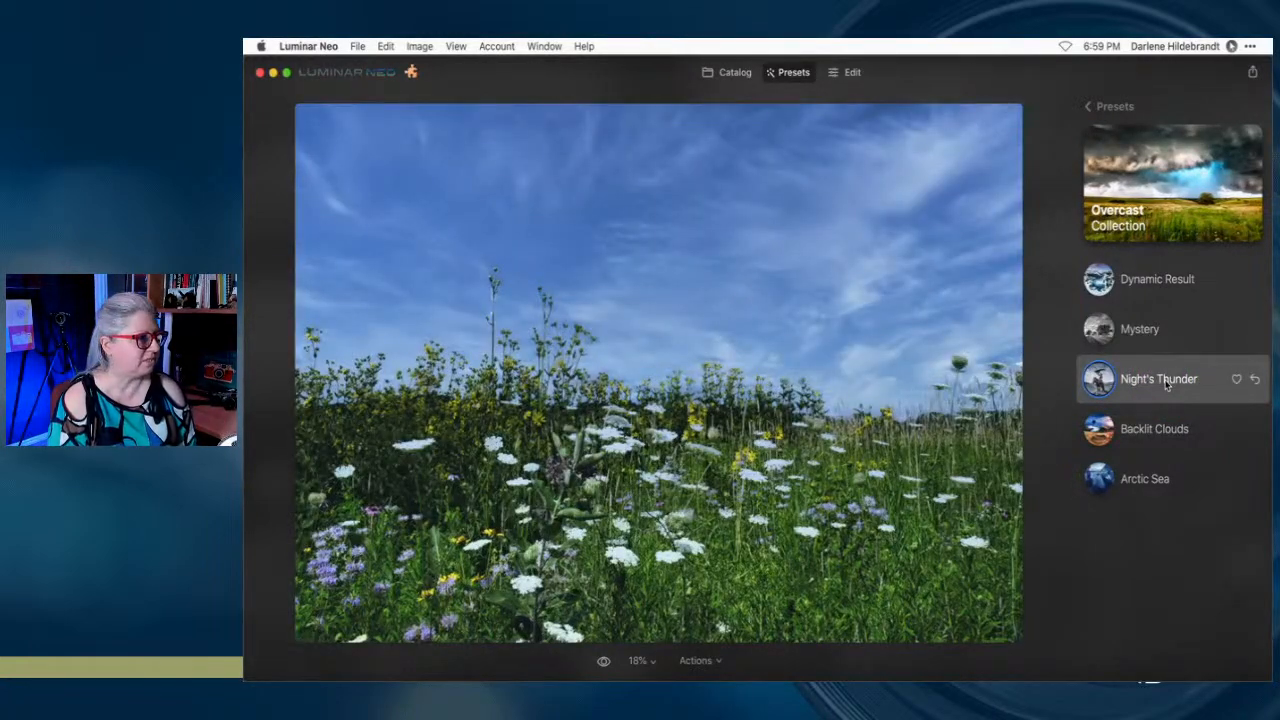
click(1158, 437)
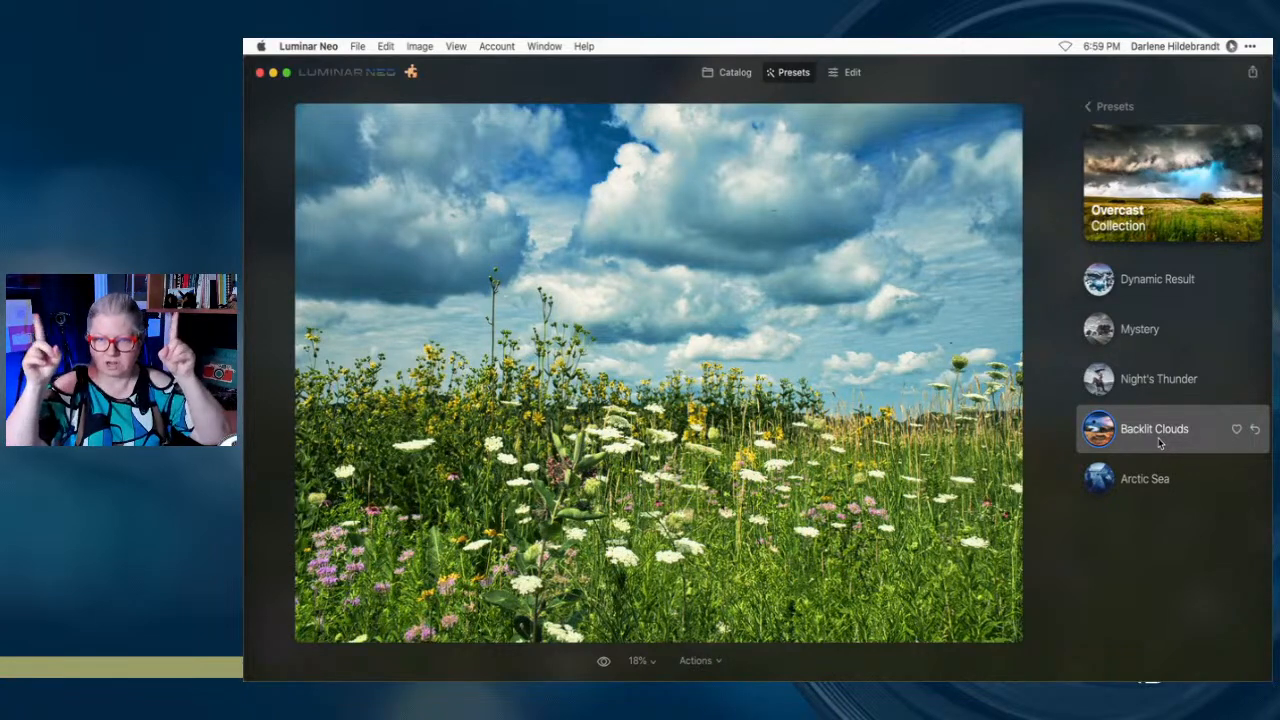
click(1155, 468)
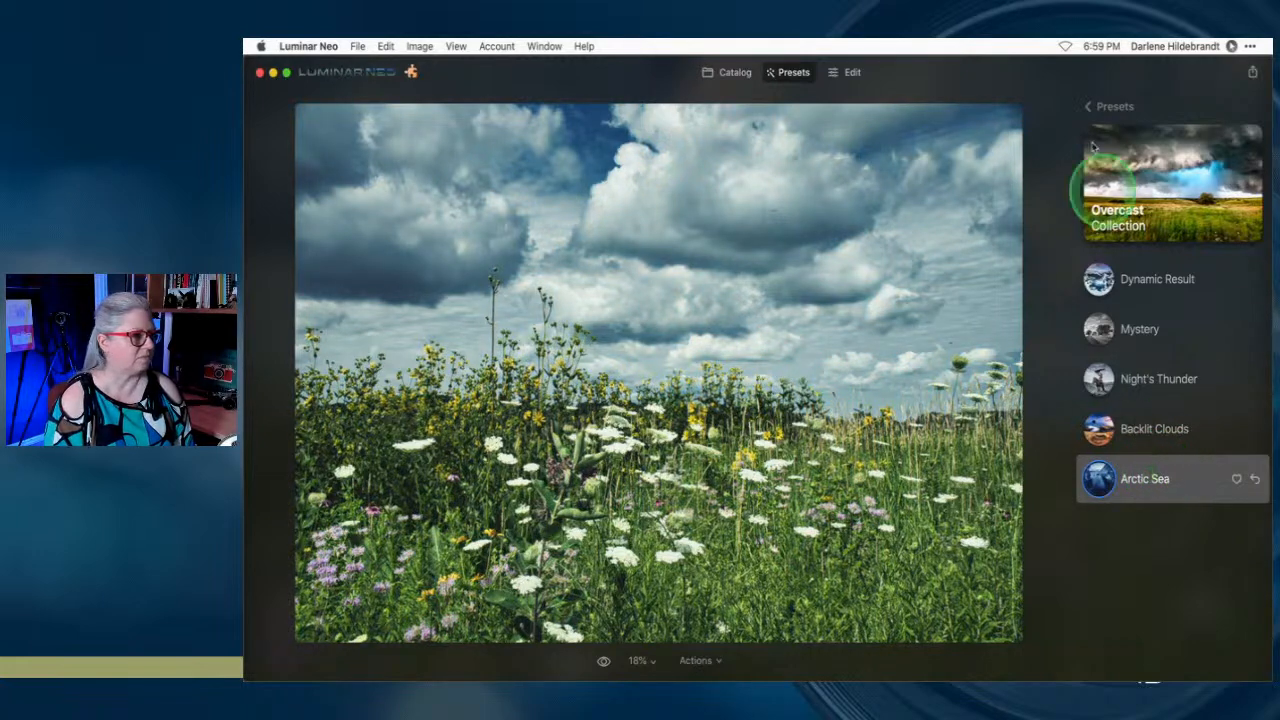
Switch to the Savannah preset collection, try Bitter Cold, and apply the Instant Result preset to the wildflower photo
click(1108, 106)
click(1143, 305)
scroll(1143, 305, down, 4)
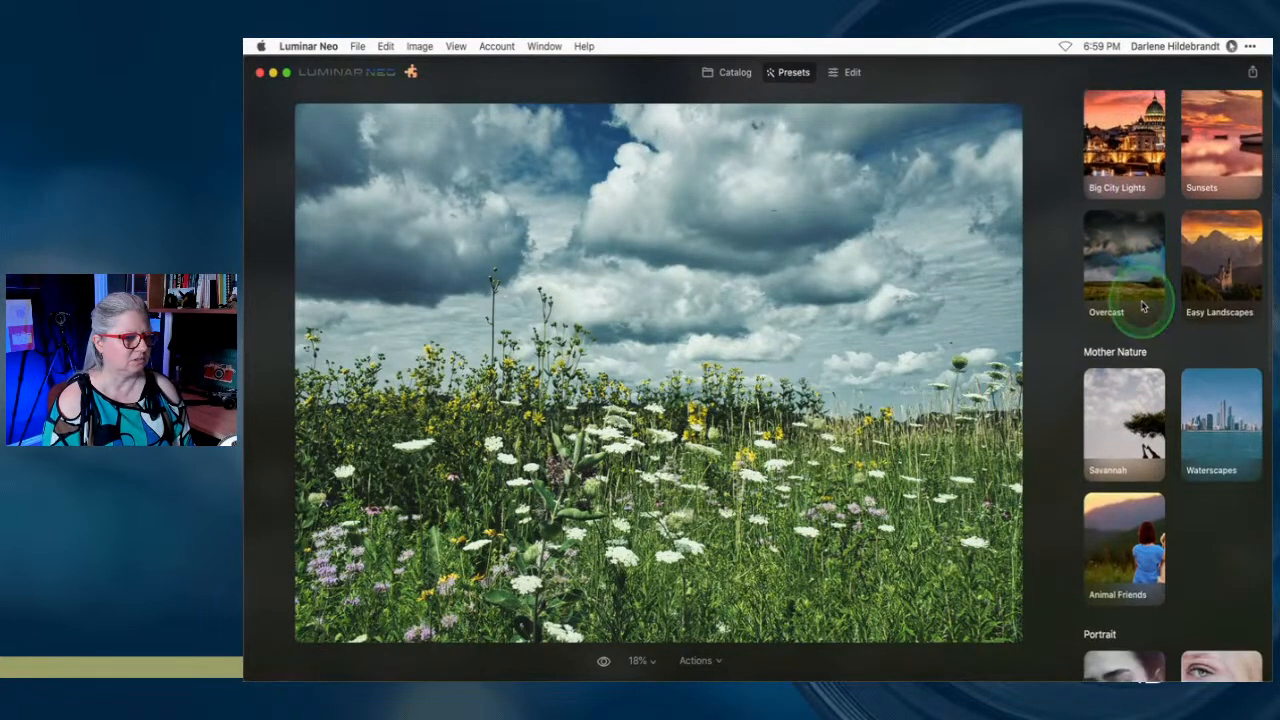
click(1128, 335)
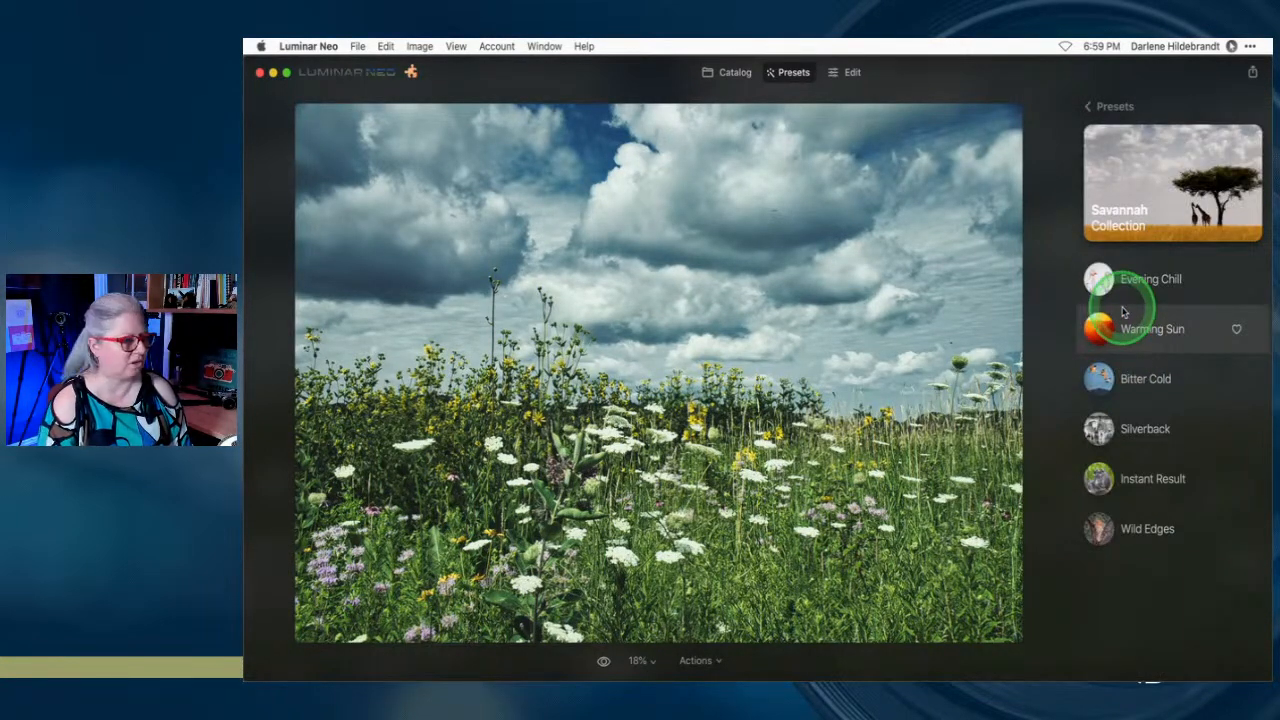
click(1136, 388)
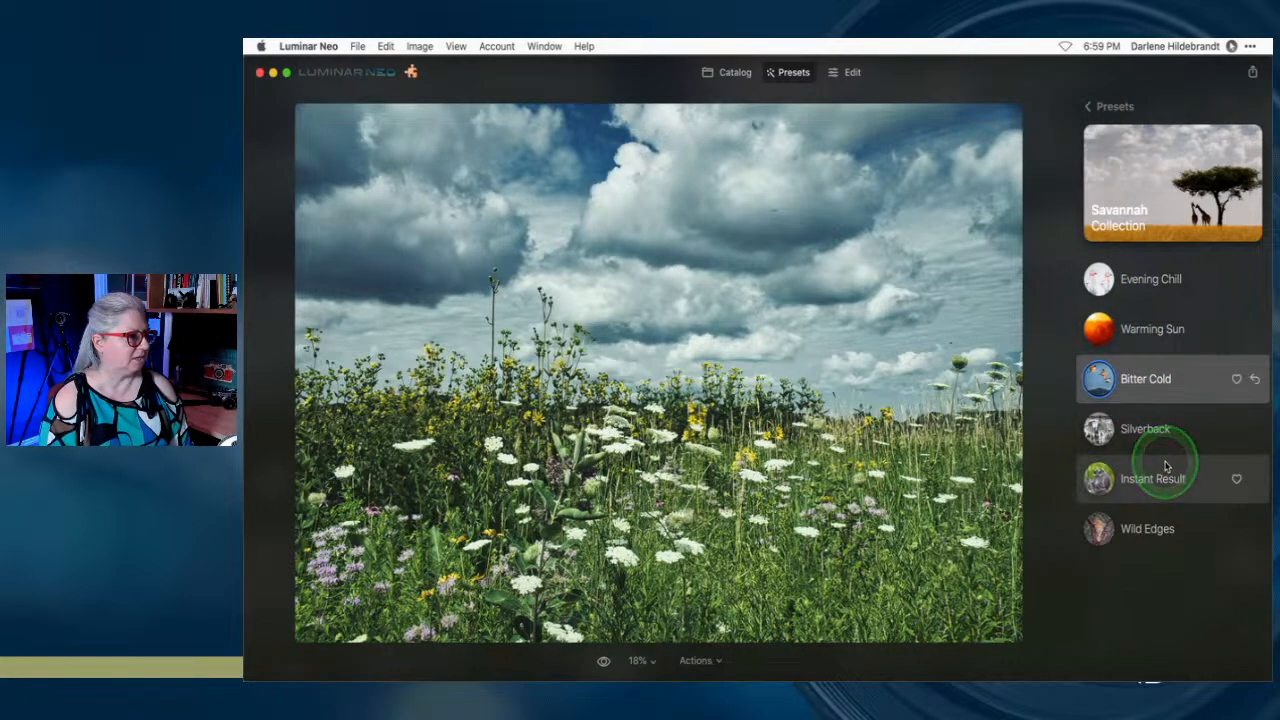
click(1150, 490)
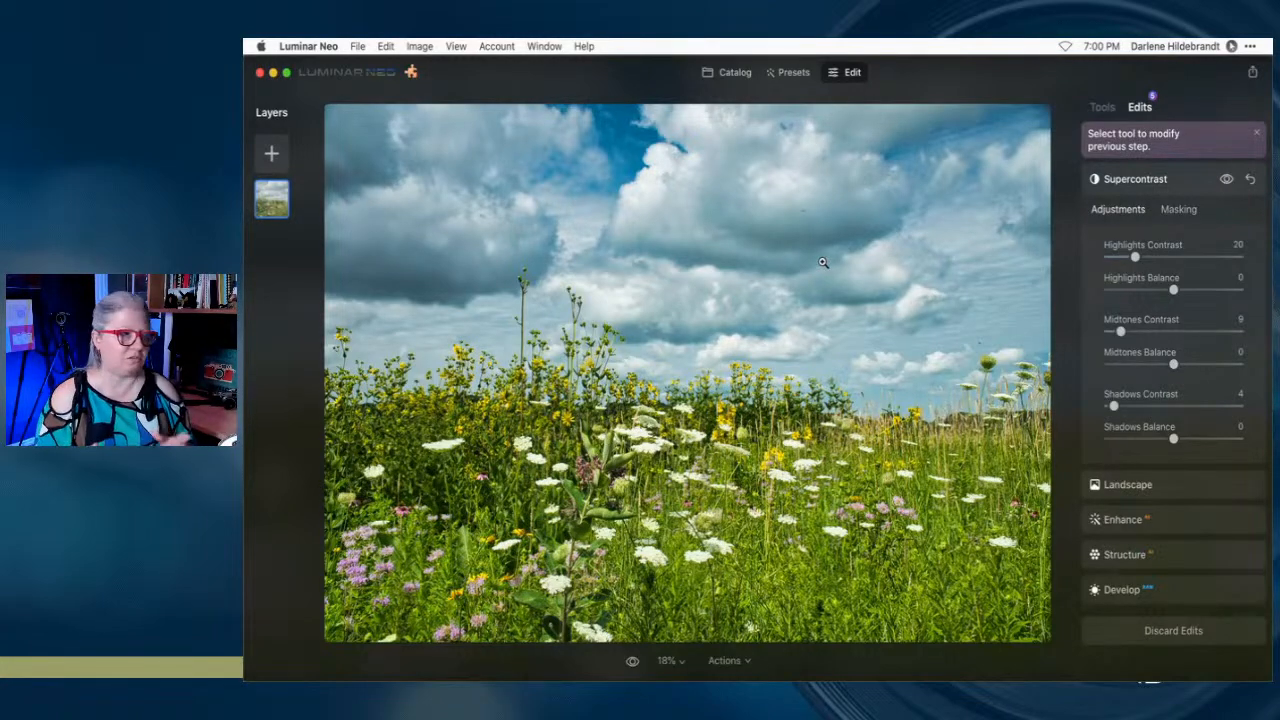
Return to the catalog and reveal the edited wildflower photo's original file in Finder
click(737, 72)
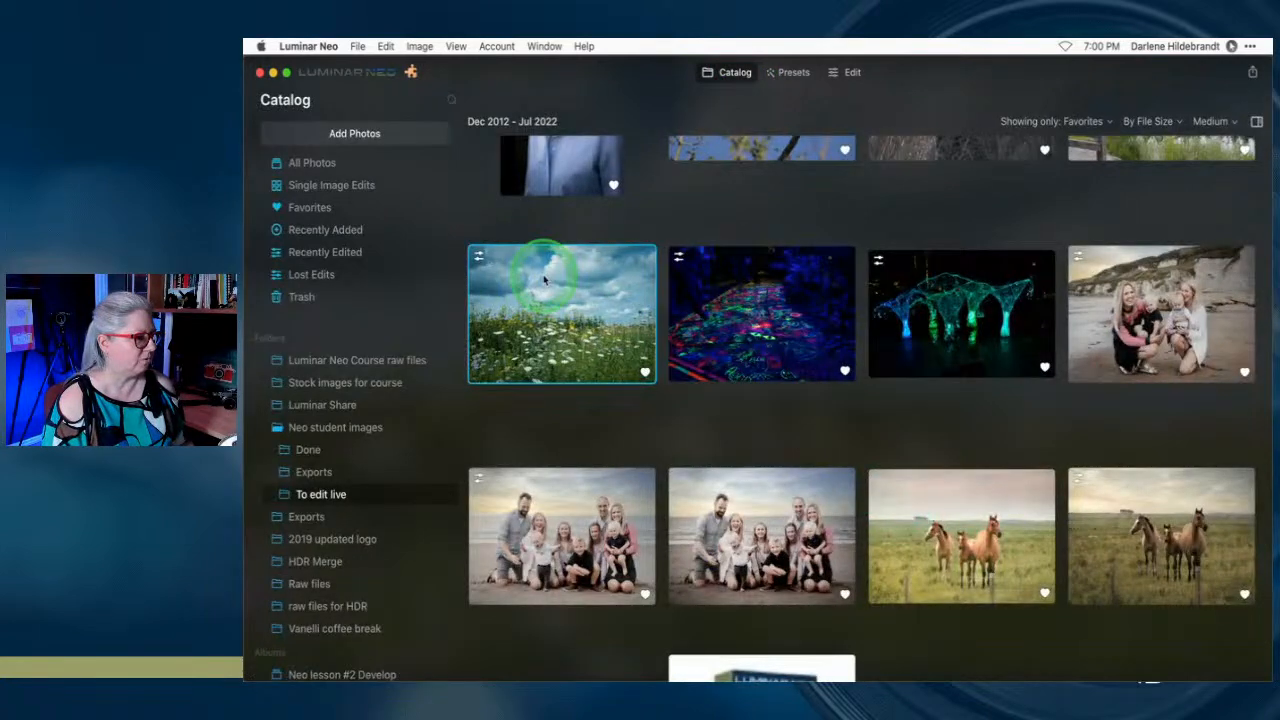
right_click(545, 281)
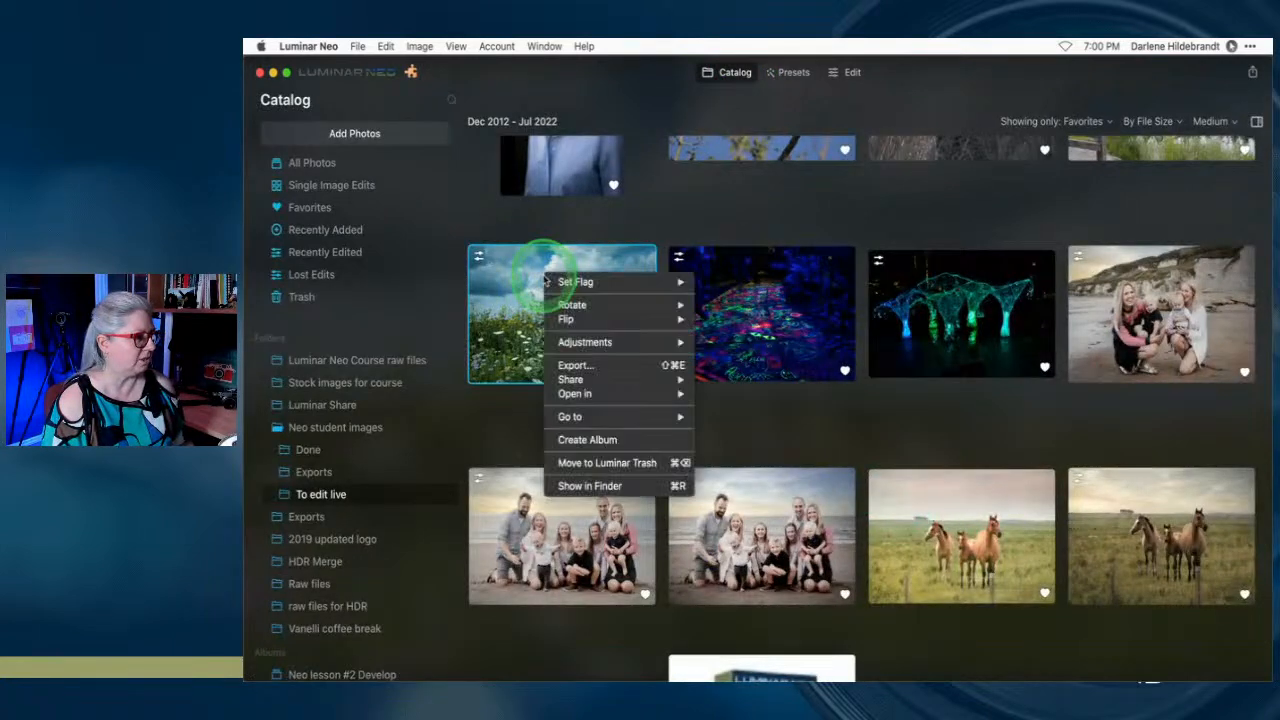
click(574, 486)
click(680, 525)
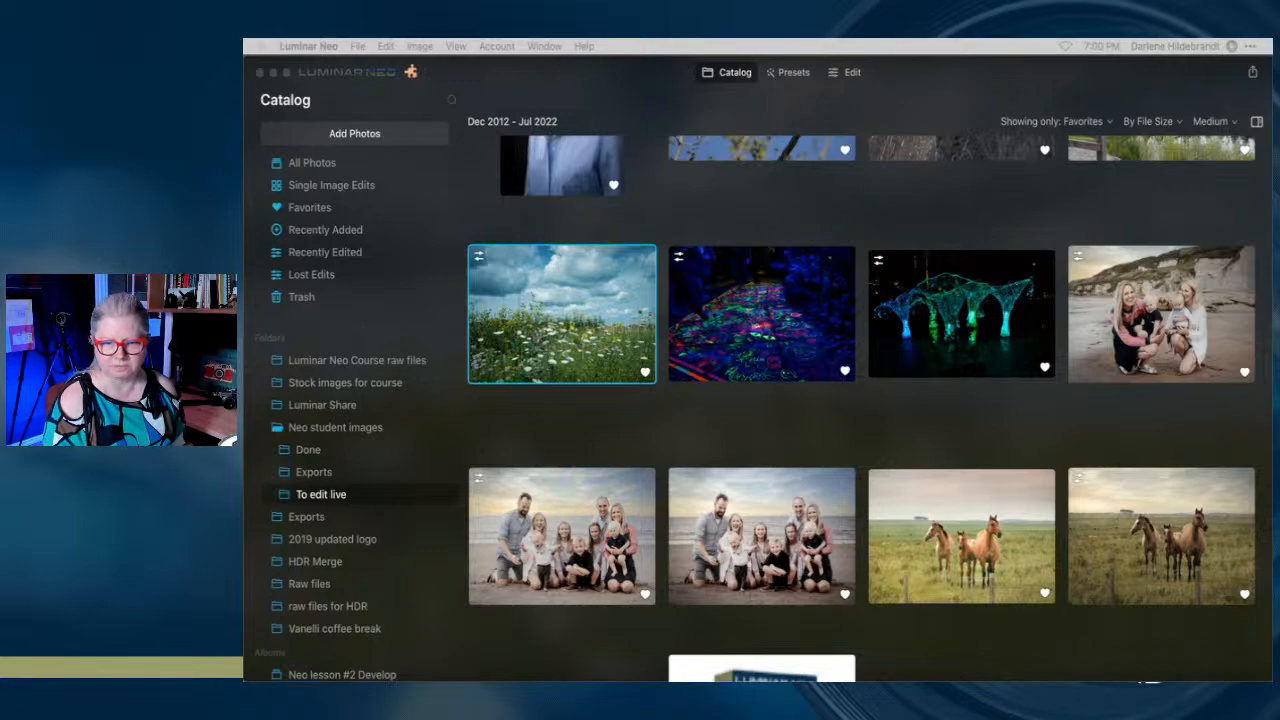
Duplicate the Wild Flowers-1 raw file within the To edit live folder
drag(1271, 215, 960, 52)
scroll(894, 606, down, 2)
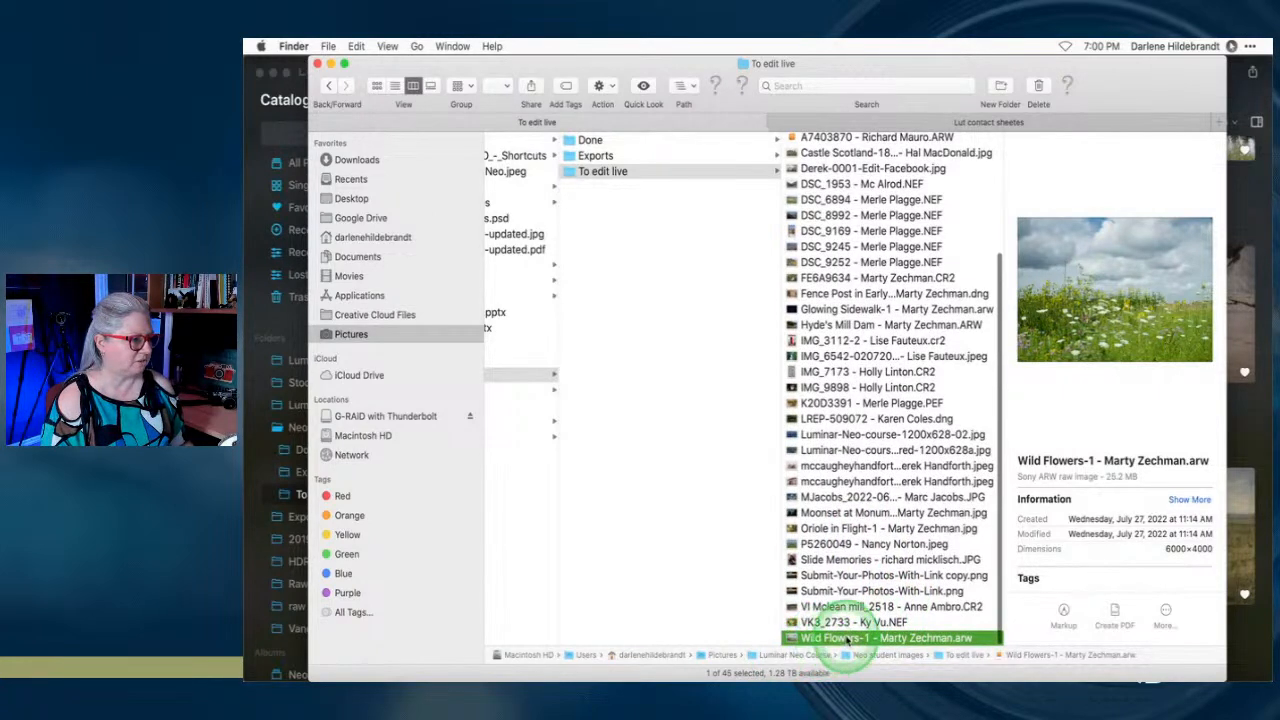
key(super+c)
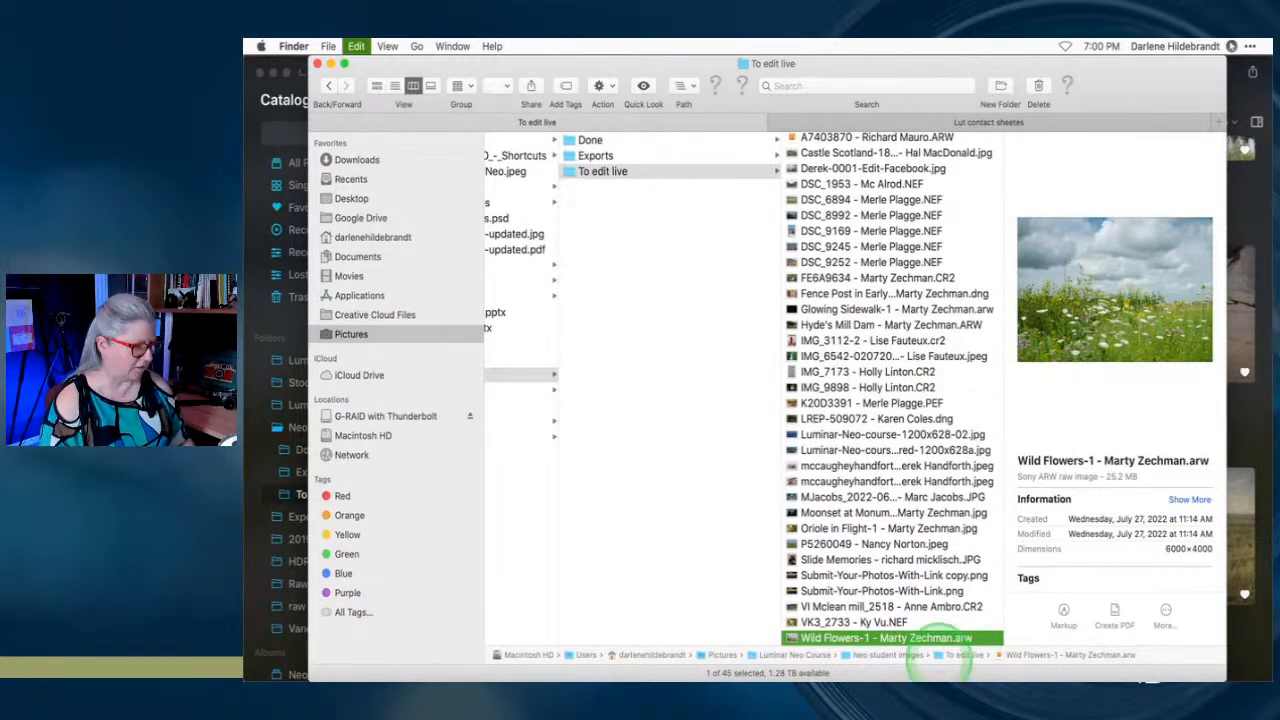
key(super+v)
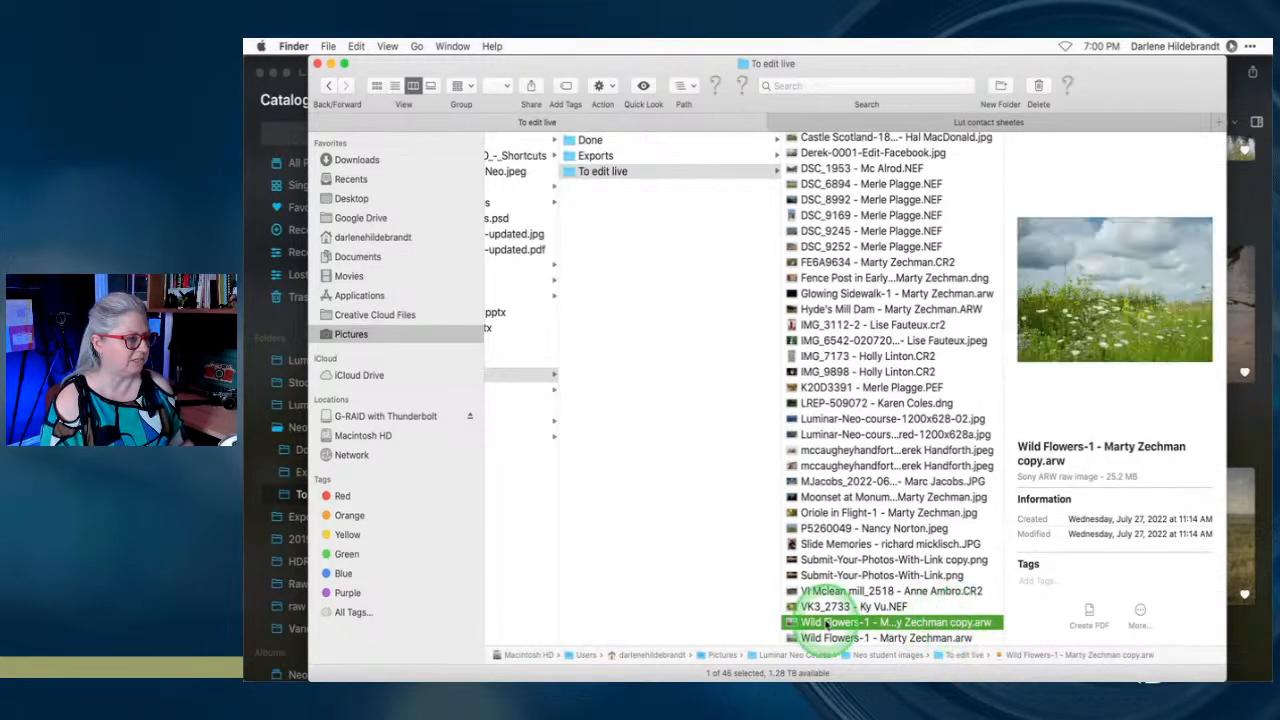
Switch back to Luminar Neo and set the catalog filter for the To edit live folder to All Photos
click(1235, 92)
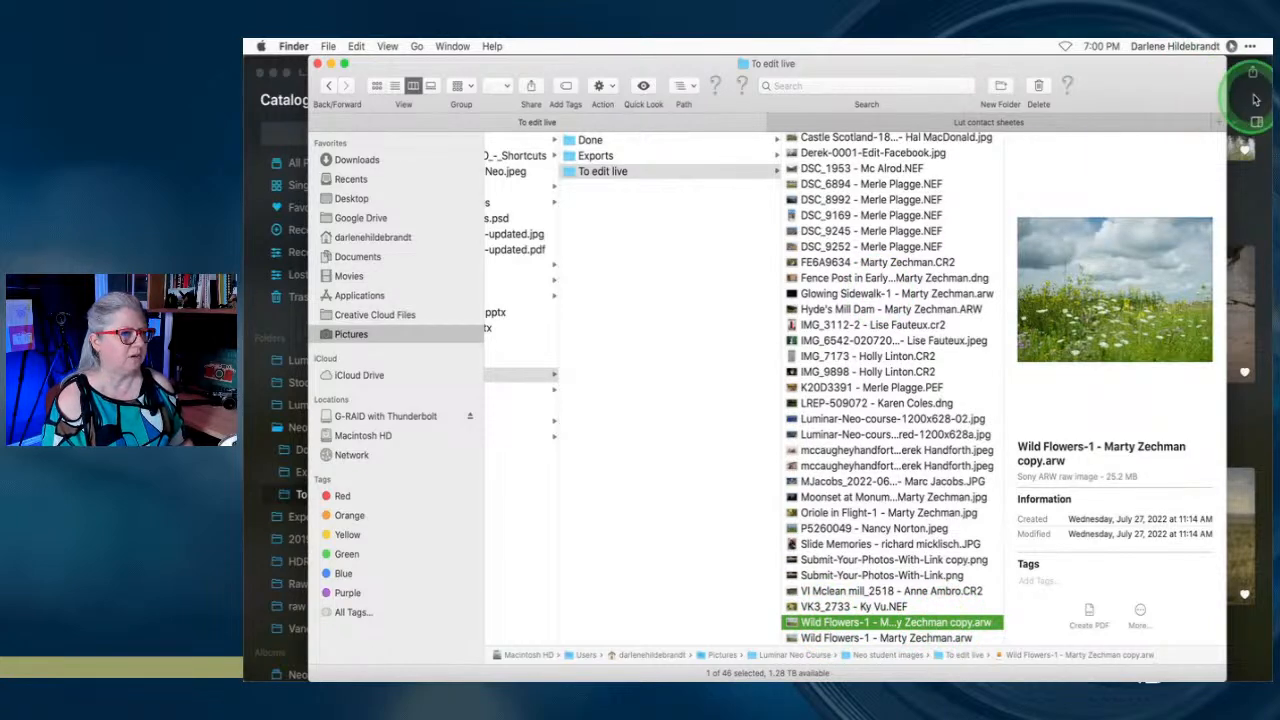
scroll(980, 314, up, 2)
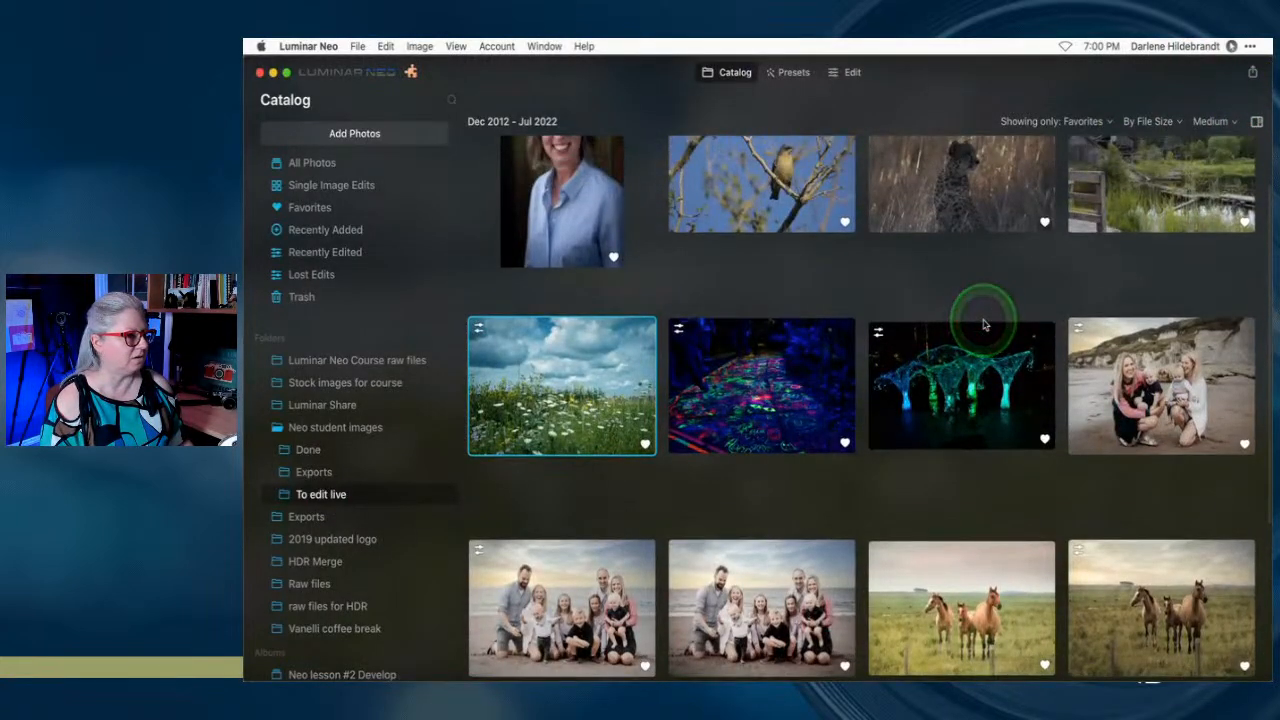
scroll(983, 323, down, 5)
scroll(983, 323, up, 4)
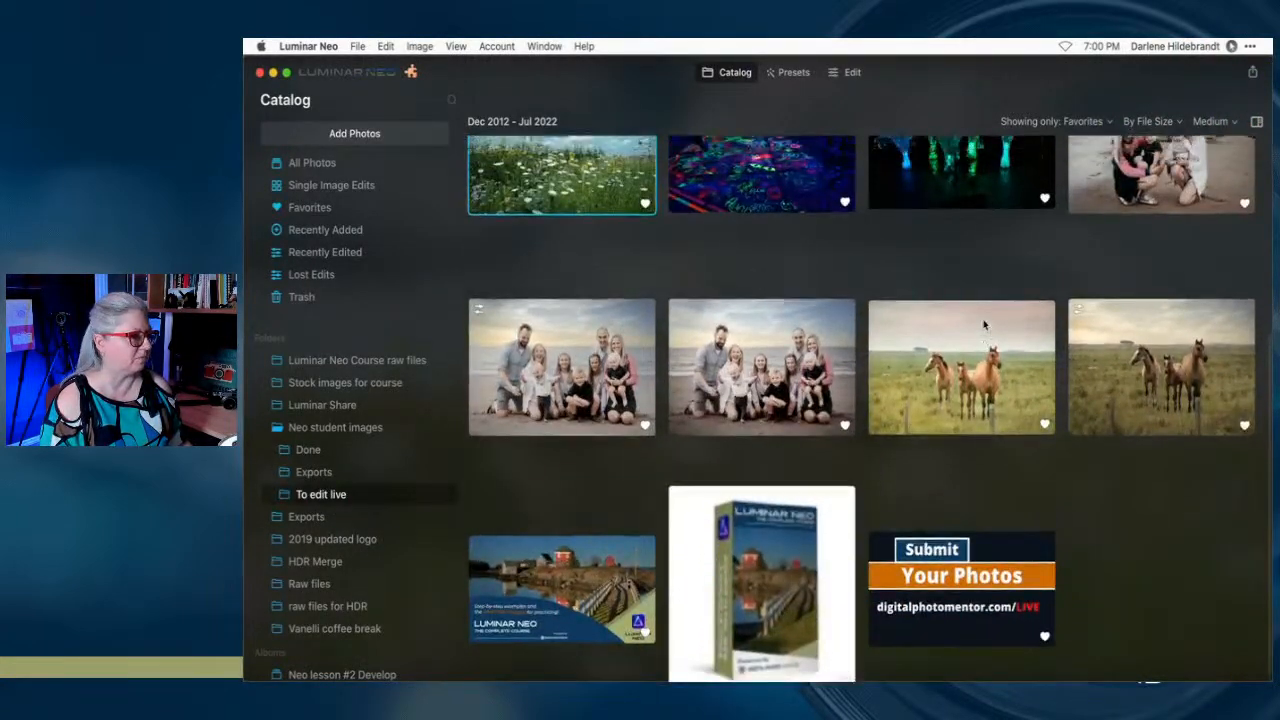
scroll(983, 323, up, 3)
click(1085, 121)
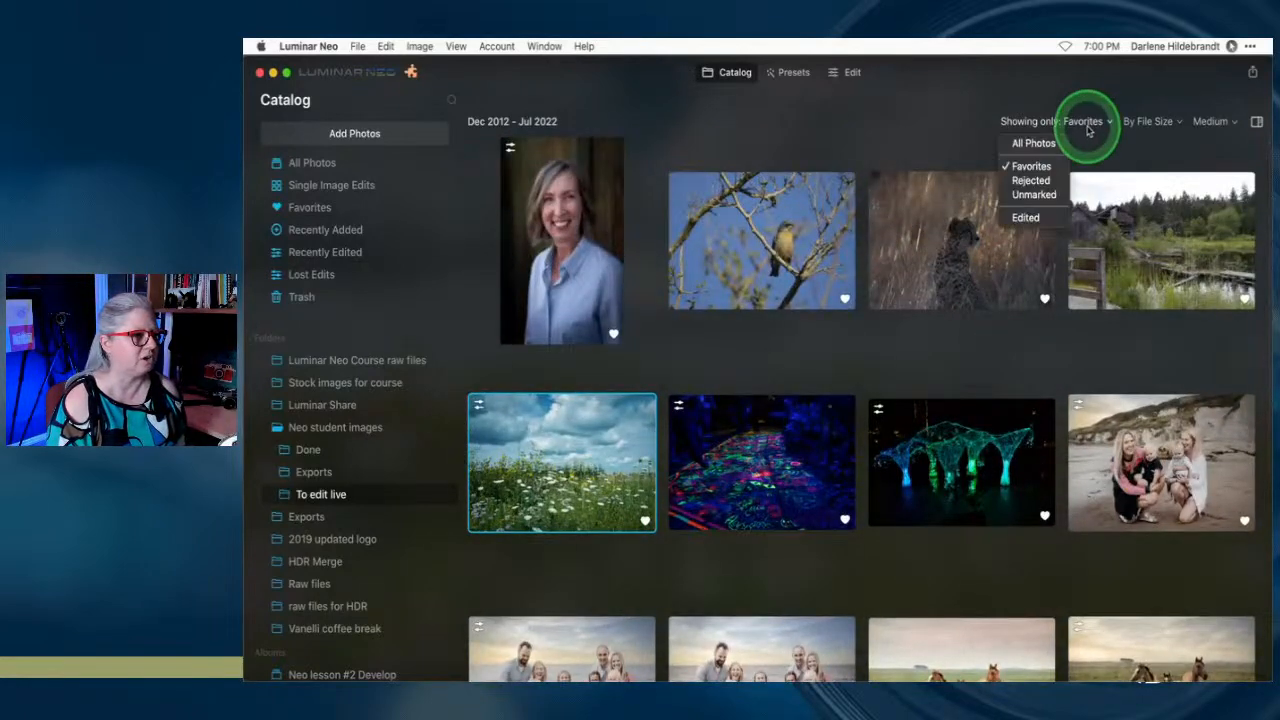
click(1030, 143)
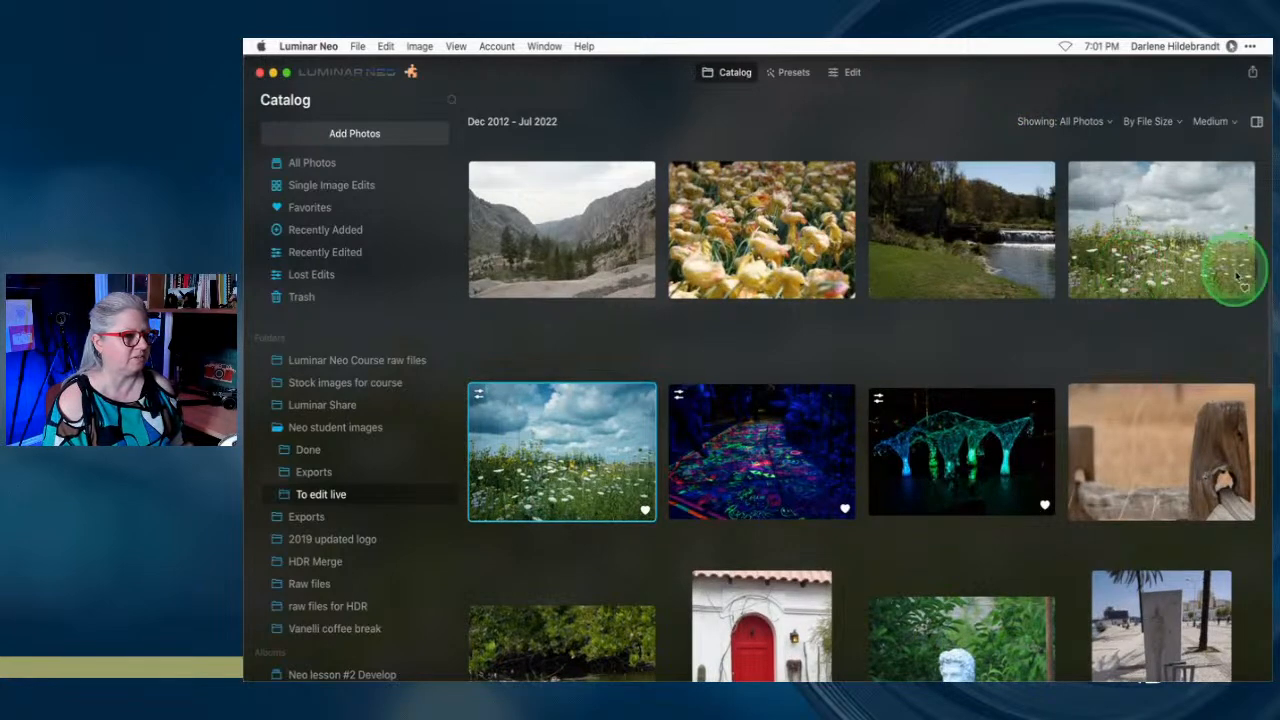
Mark the unedited wildflower copy as a favorite and filter the catalog to show only Favorites
click(1084, 121)
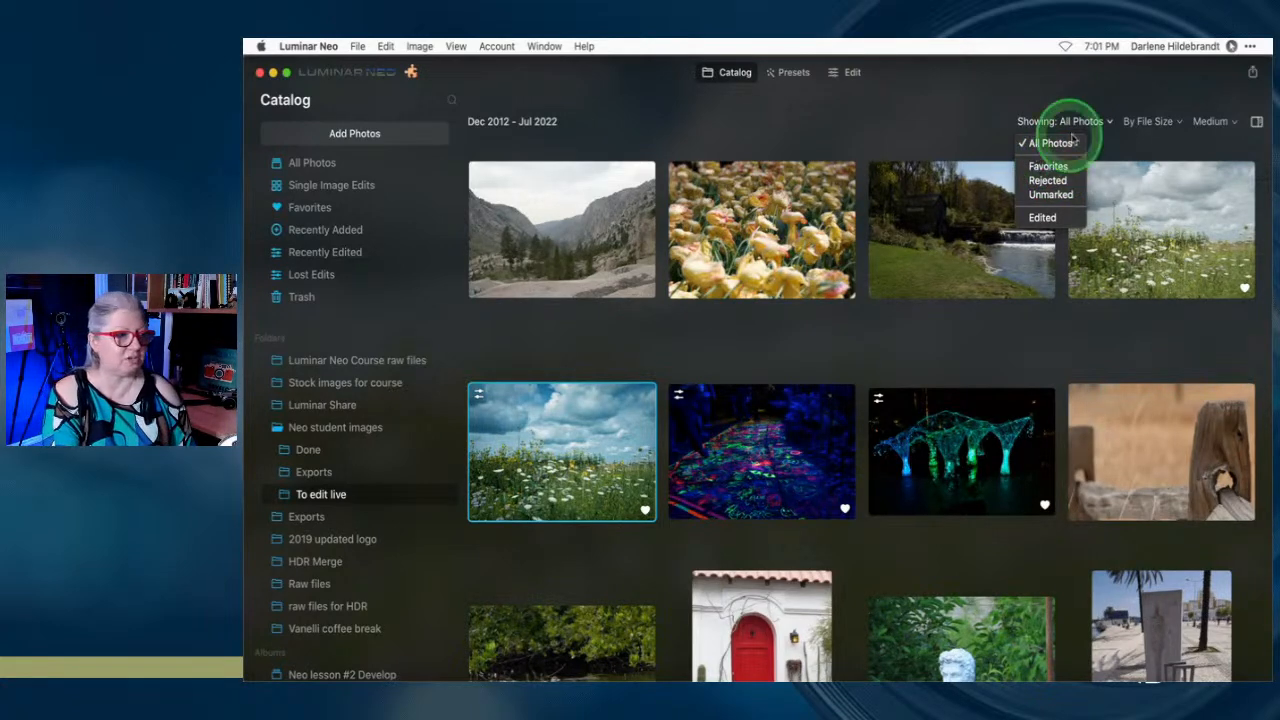
click(1050, 167)
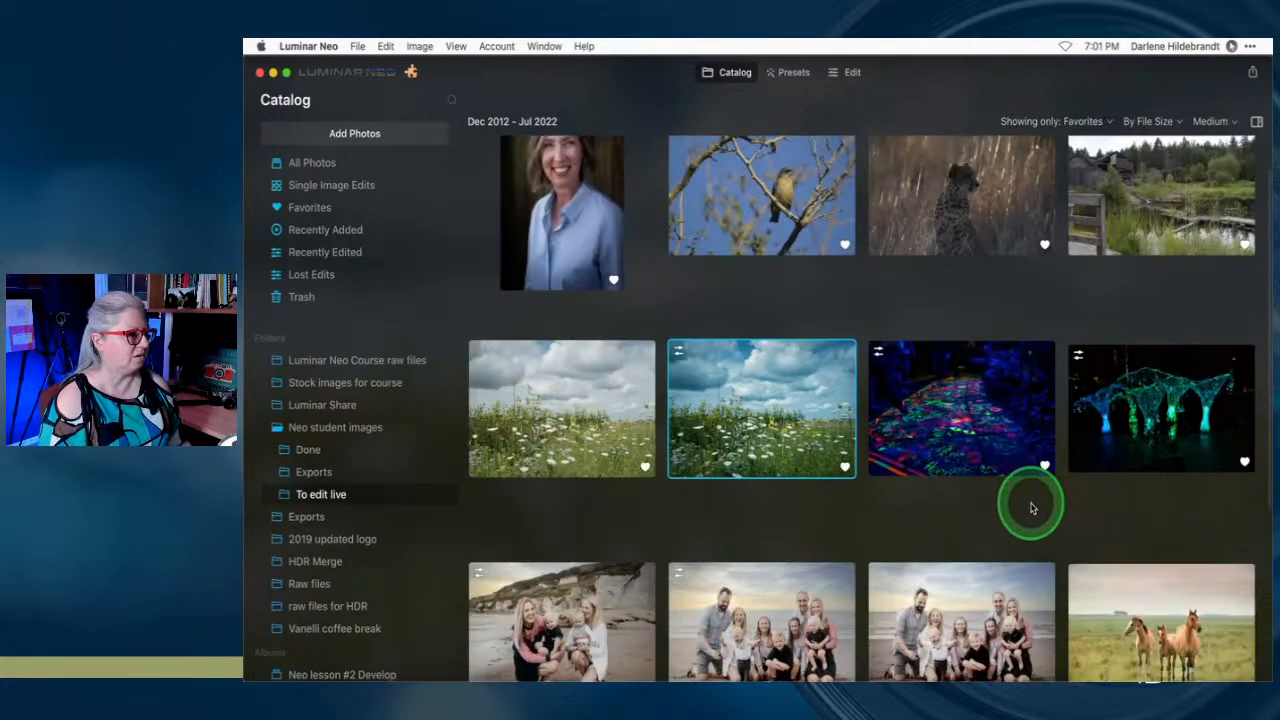
Open the edited wildflower photo for editing and crop away the upper part of the sky
click(846, 73)
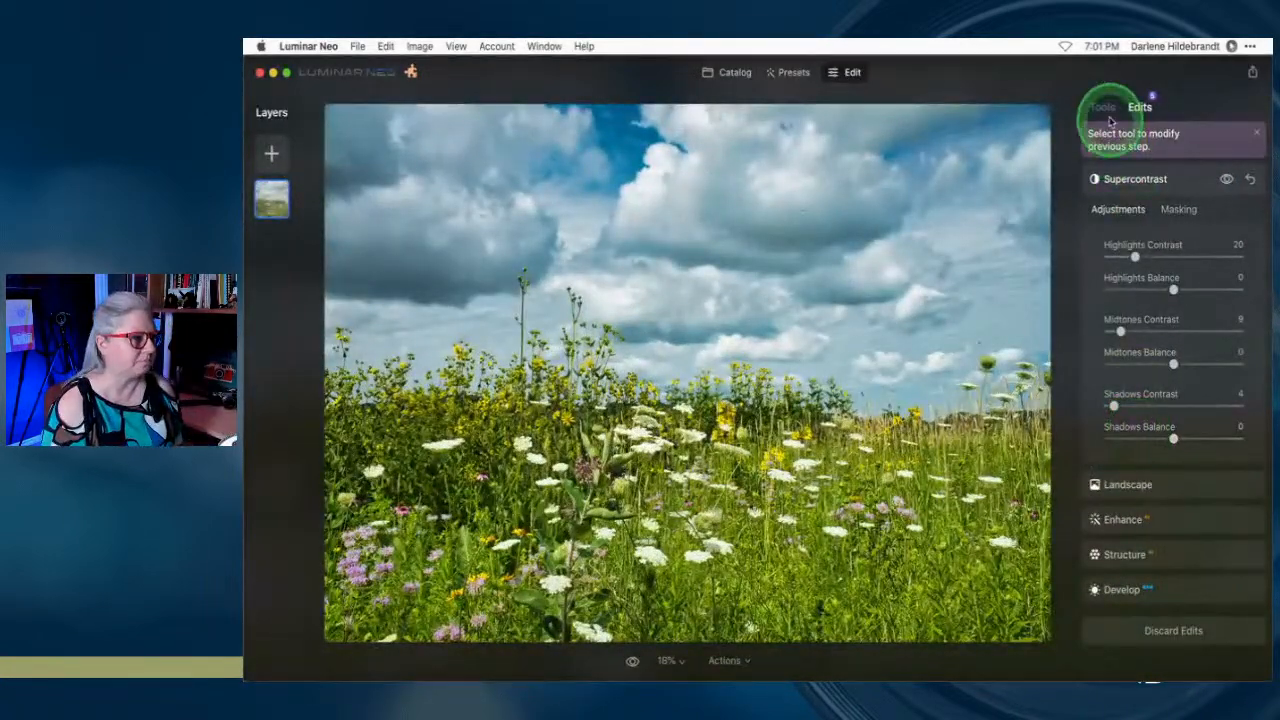
click(1105, 107)
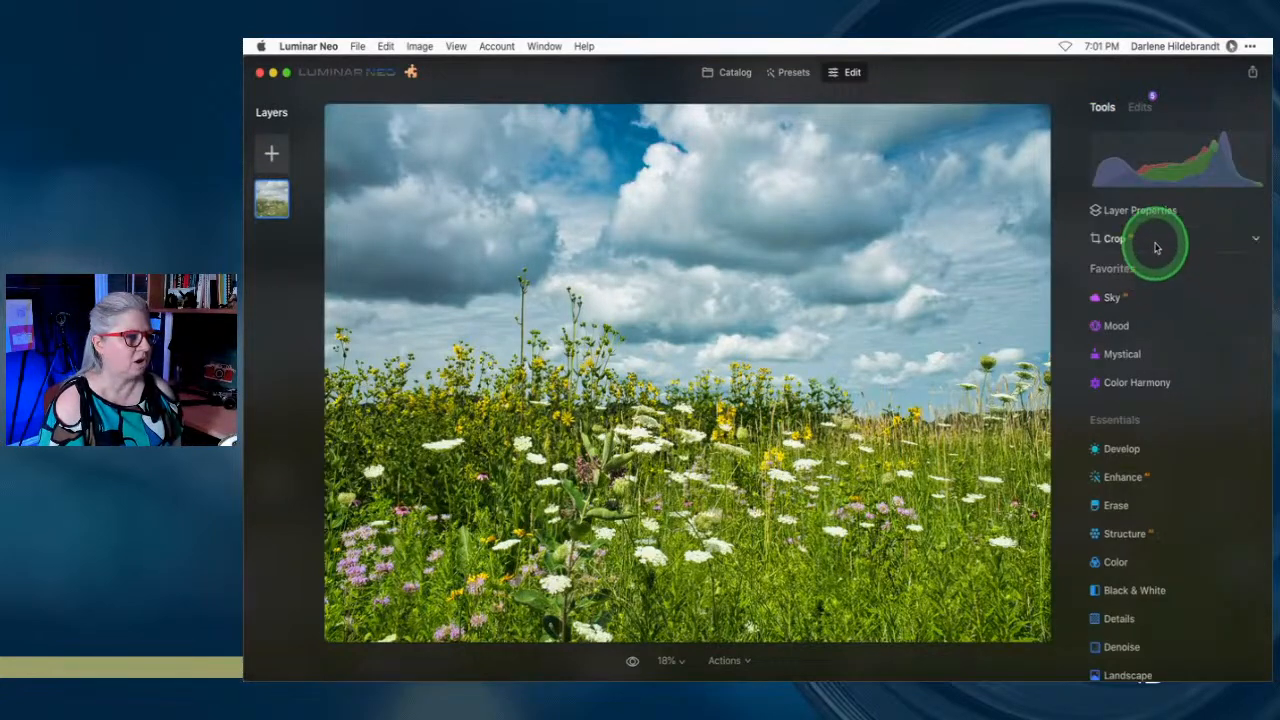
click(1110, 240)
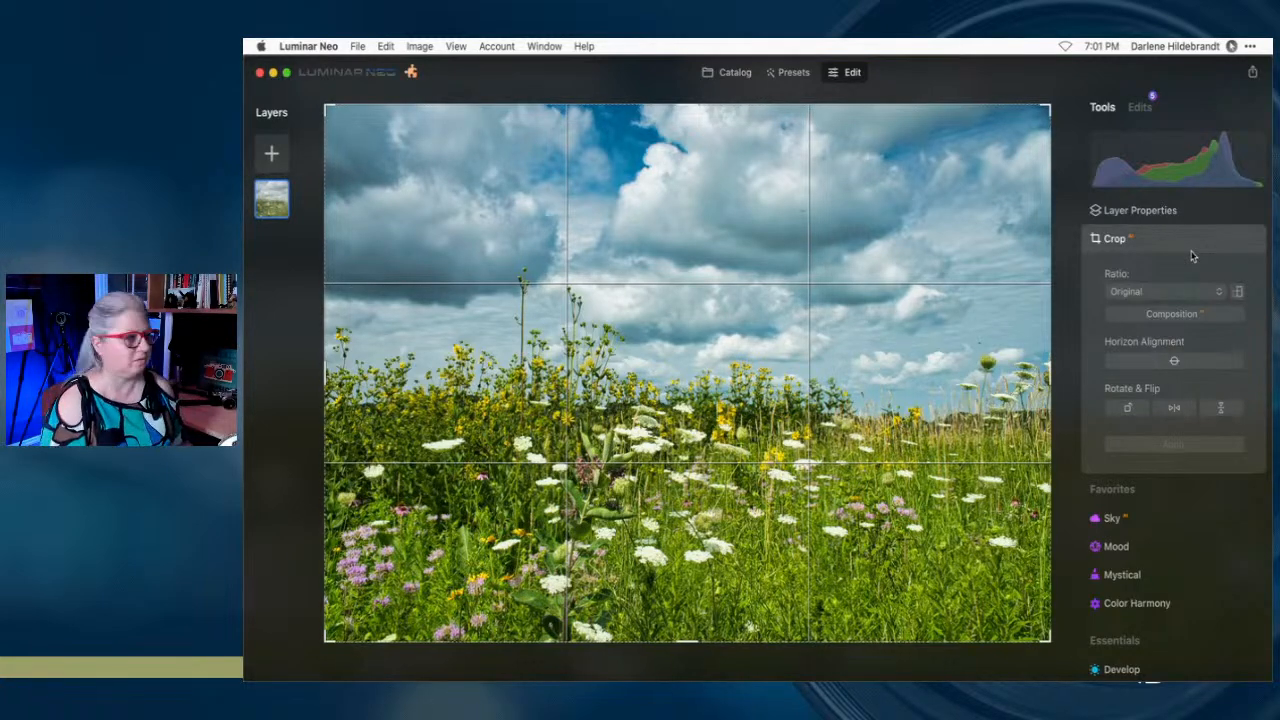
drag(690, 106, 693, 246)
key(Escape)
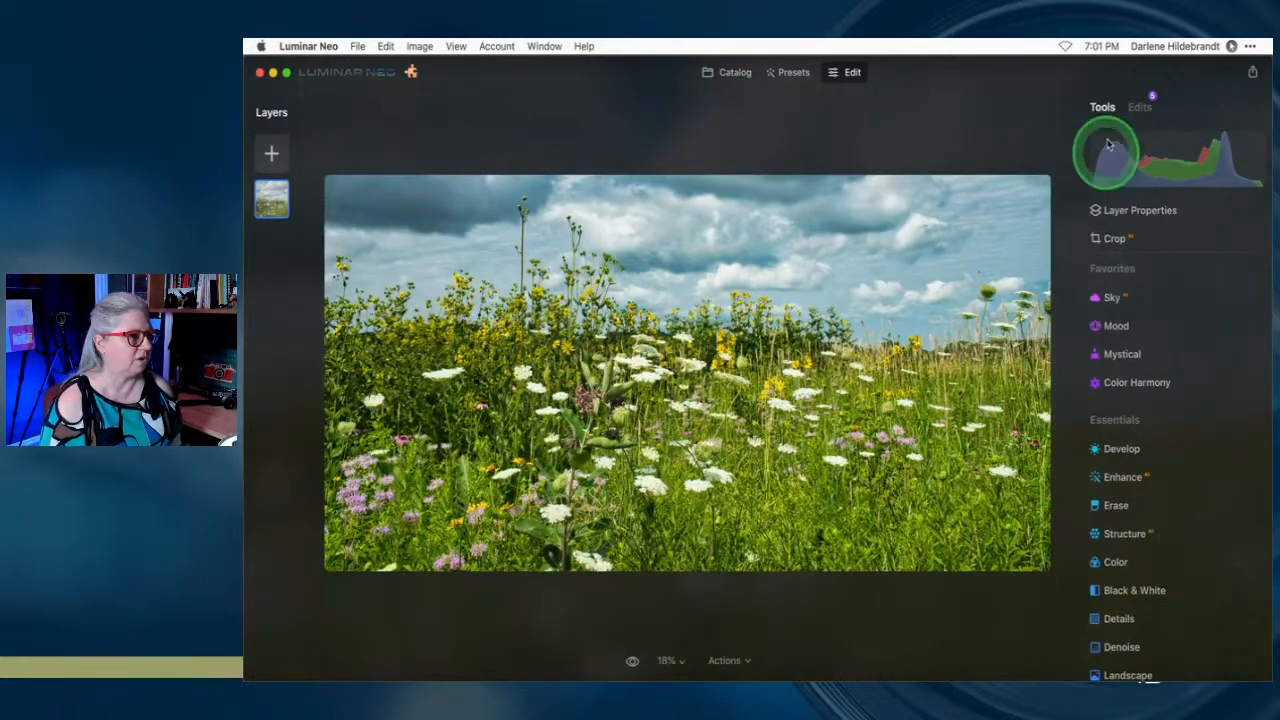
Reopen the photo's existing Develop edit, test its Smart Contrast setting, and expand the Curves adjustments
click(1140, 108)
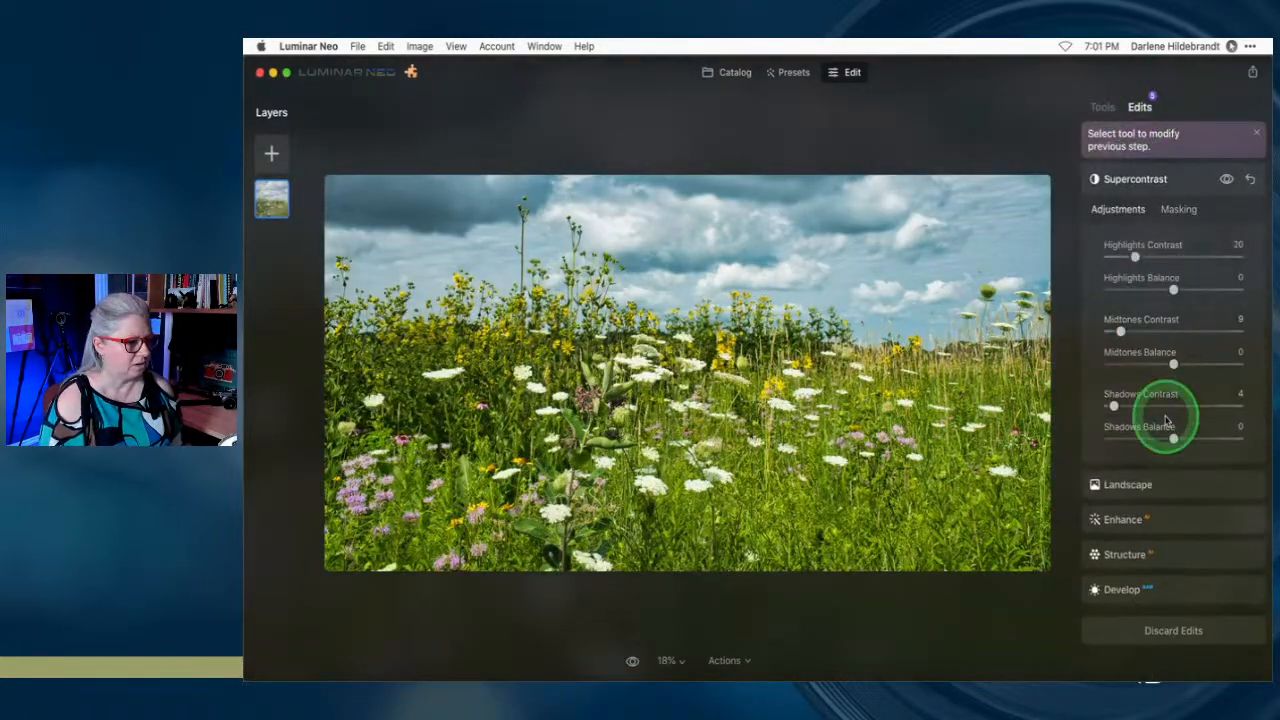
click(1175, 586)
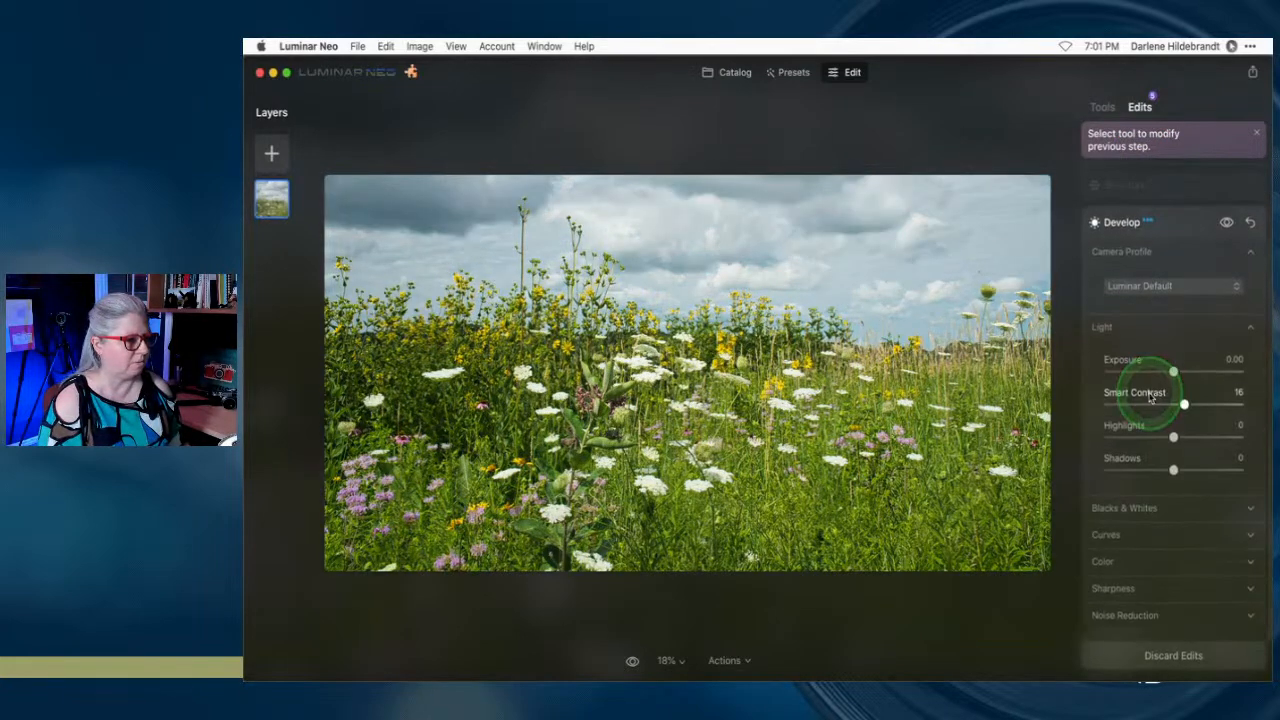
mouse_move(1184, 397)
mouse_down()
mouse_move(1194, 405)
mouse_move(1184, 398)
mouse_up()
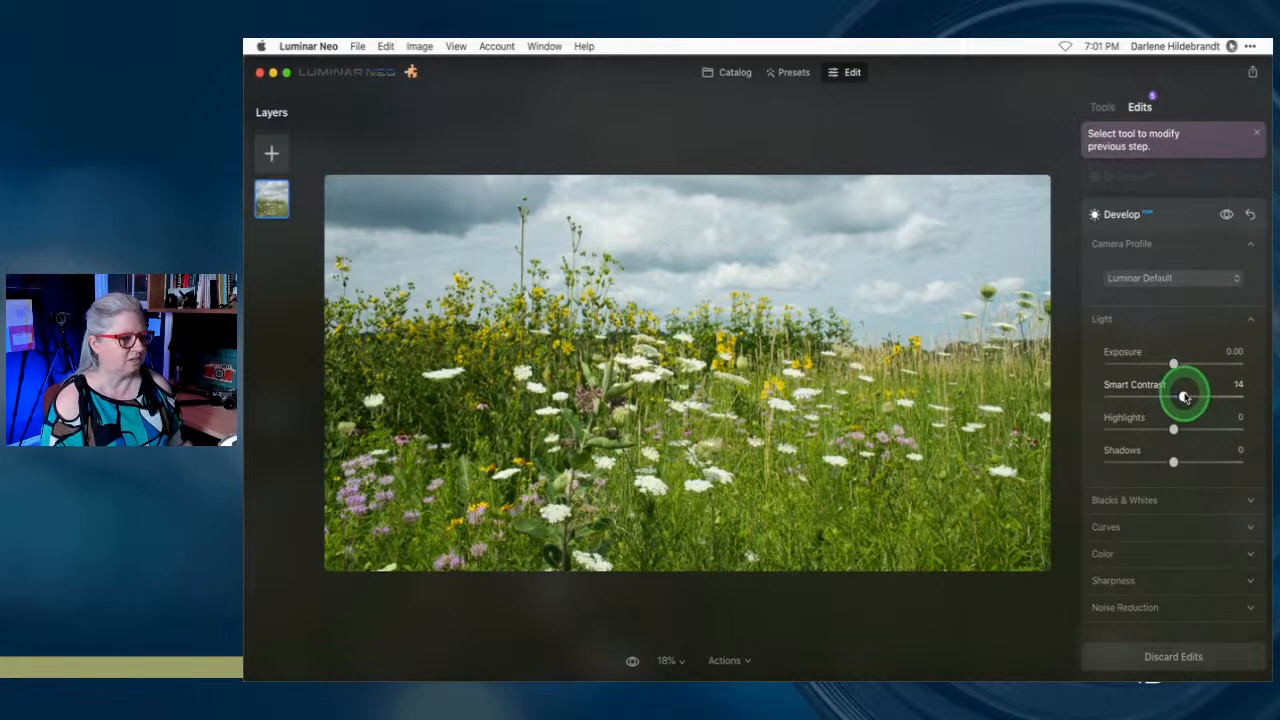
scroll(1186, 396, down, 1)
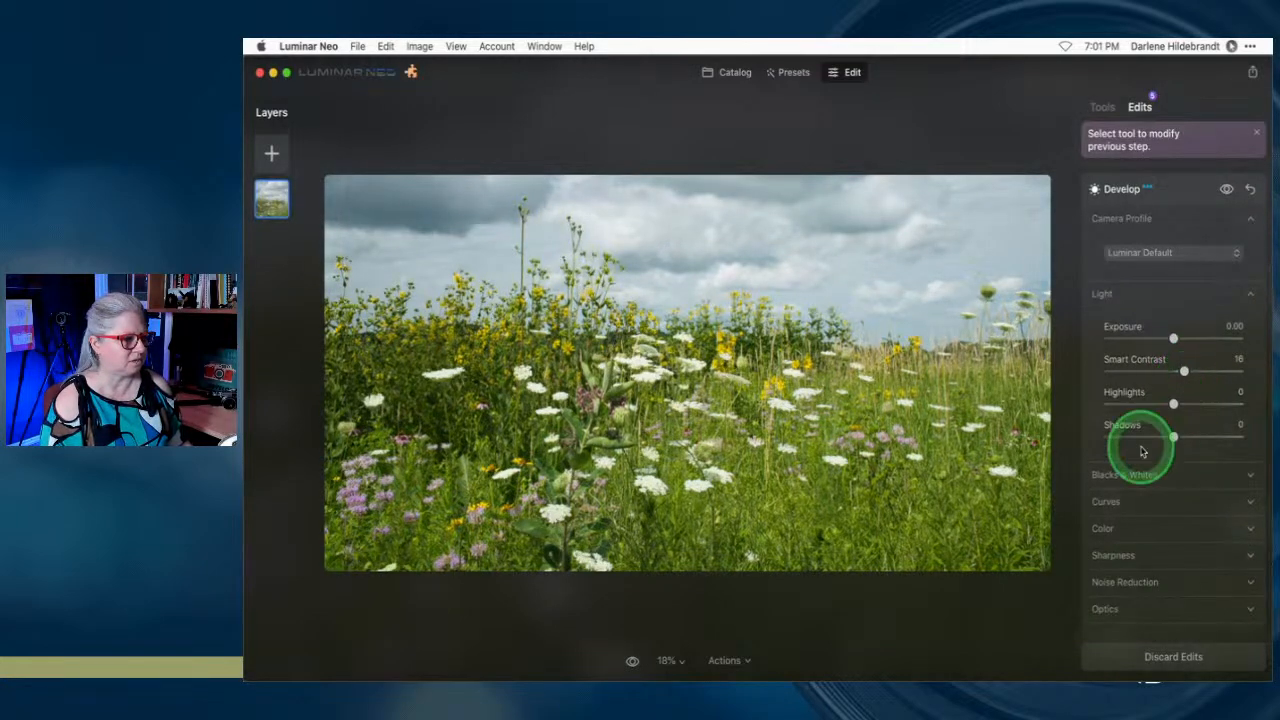
click(1118, 505)
scroll(1157, 434, down, 4)
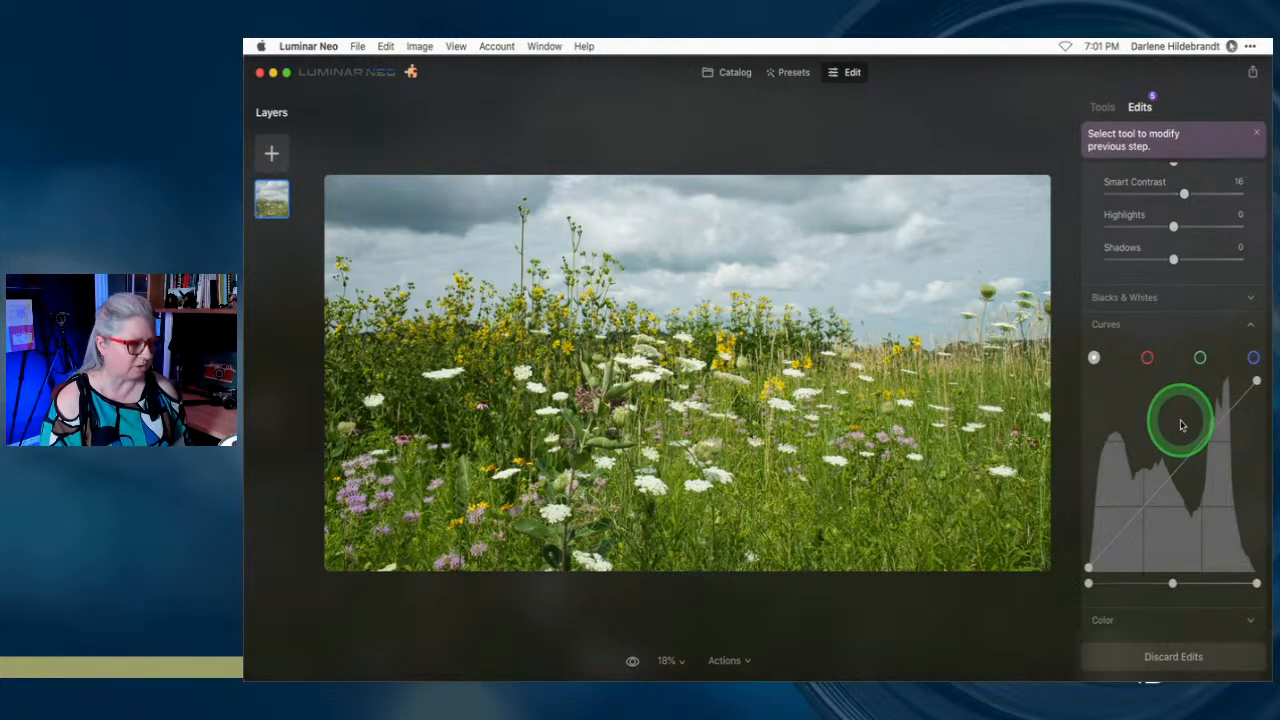
Set Whites to 21 and Blacks to -11 in the Develop edit, and pull the curve's black point inward to darken the shadows
mouse_move(1257, 585)
mouse_down()
mouse_move(1231, 581)
mouse_move(1262, 585)
mouse_up()
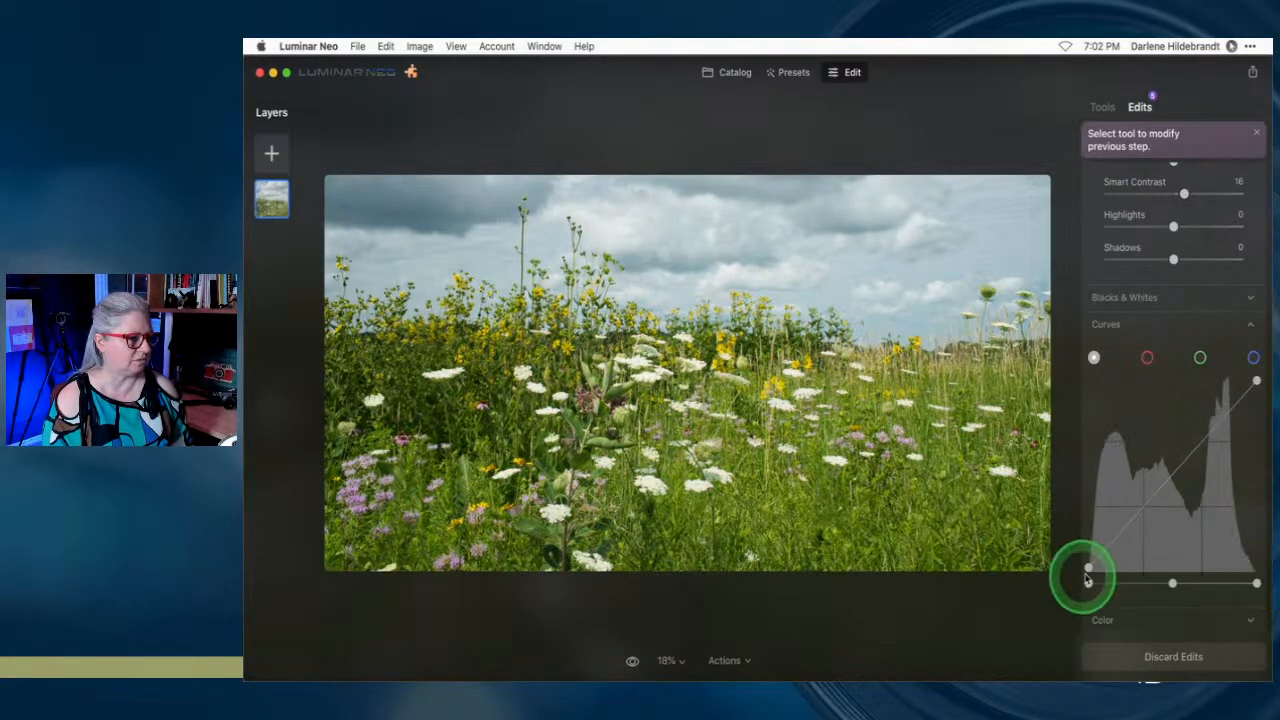
click(1130, 299)
drag(1173, 342, 1170, 378)
scroll(1169, 360, down, 2)
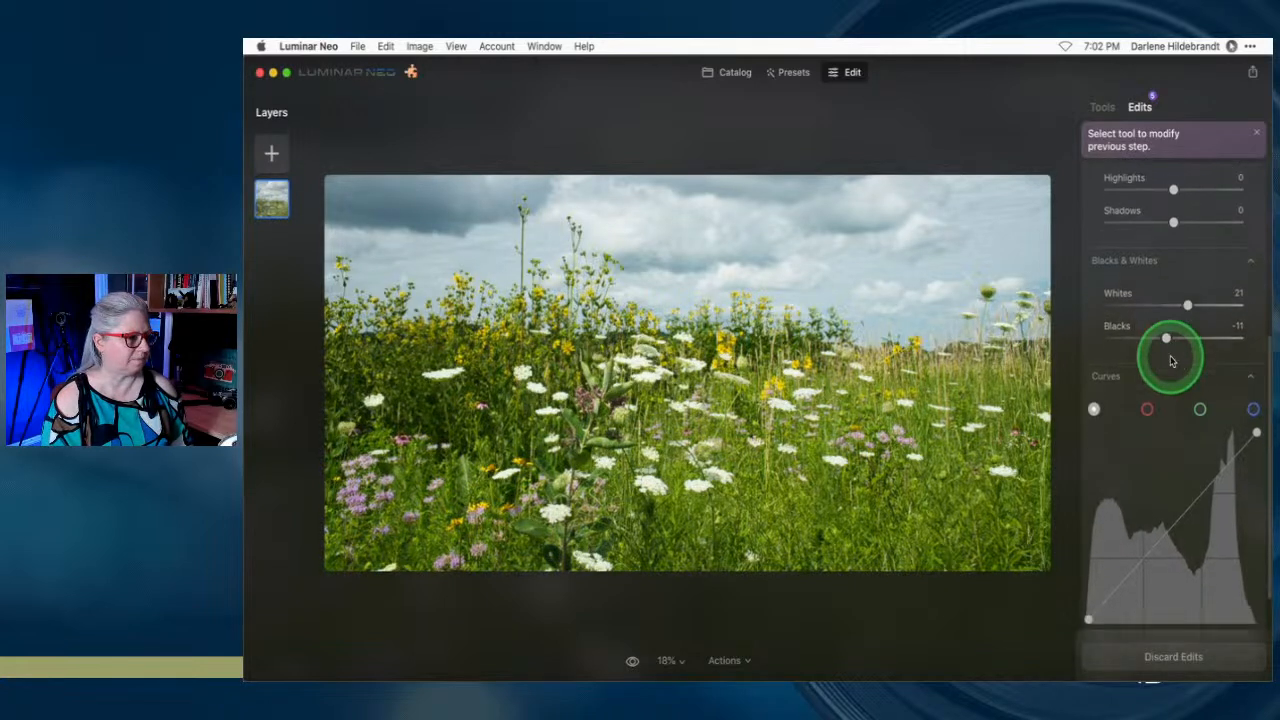
drag(1089, 626, 1111, 626)
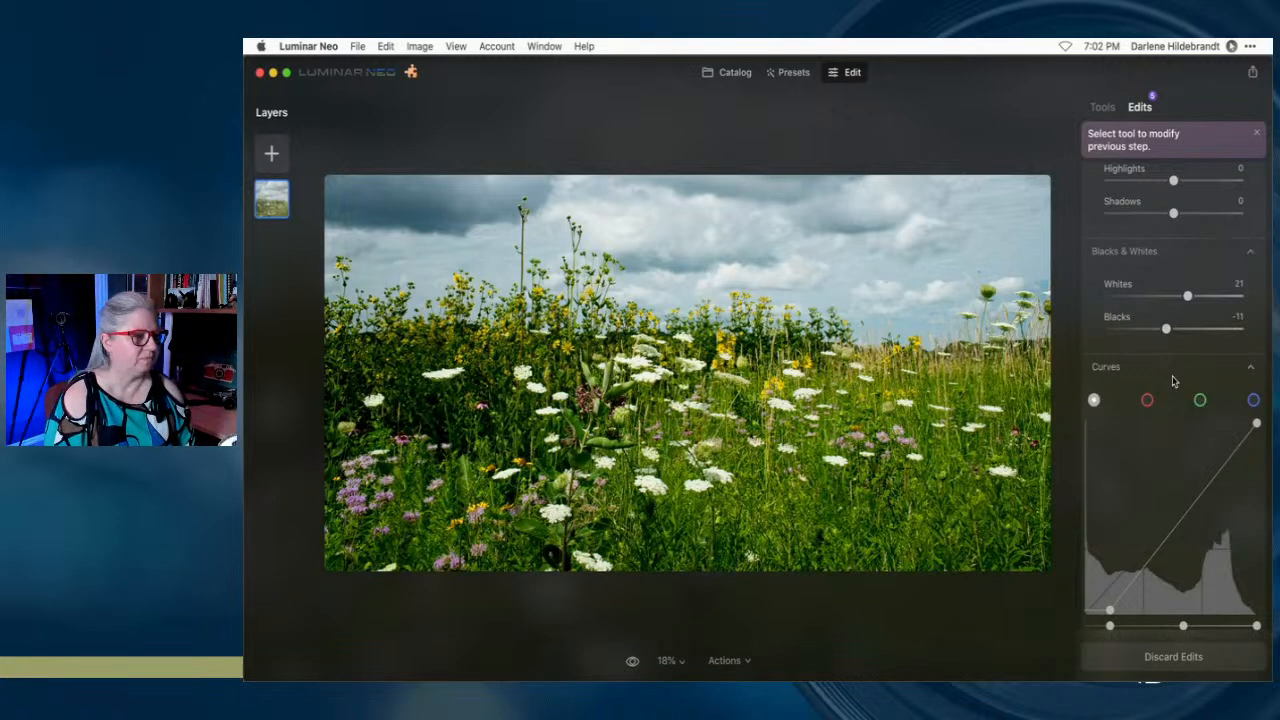
Expand the Develop edit's Color settings and warm the photo by raising the white balance Temperature
scroll(1173, 381, up, 5)
scroll(1174, 382, up, 1)
scroll(1160, 435, down, 6)
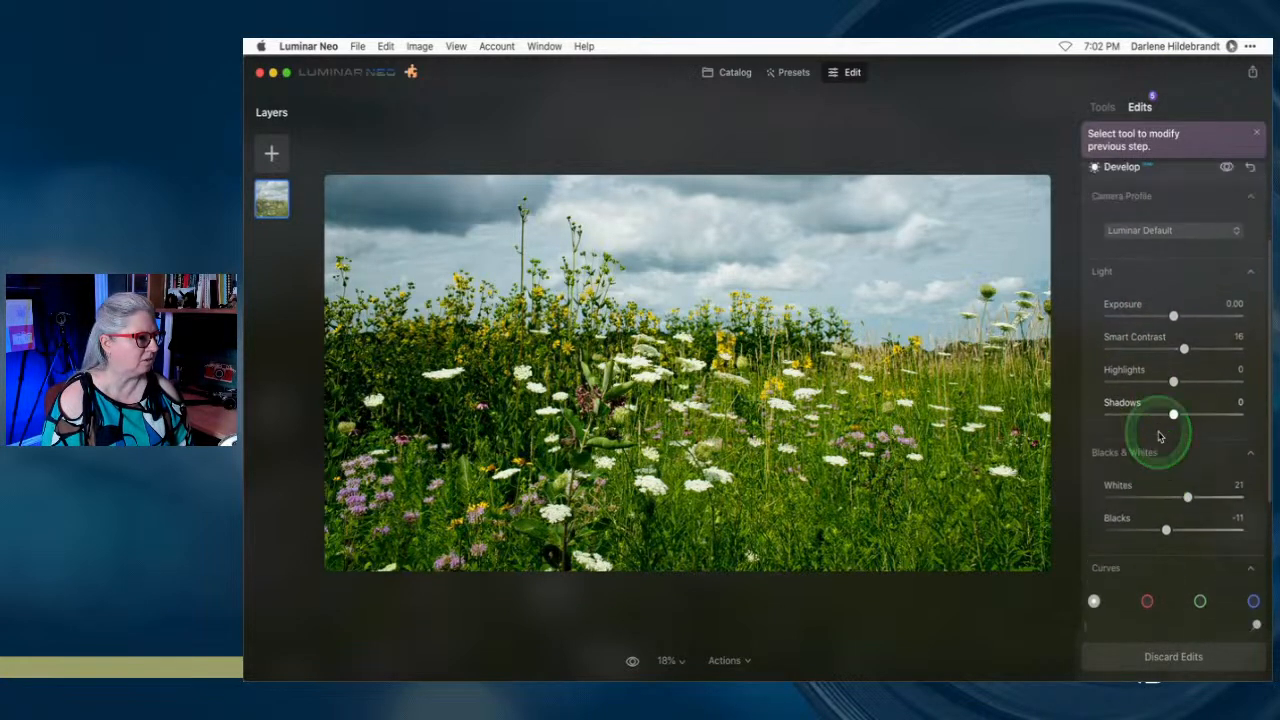
click(1133, 509)
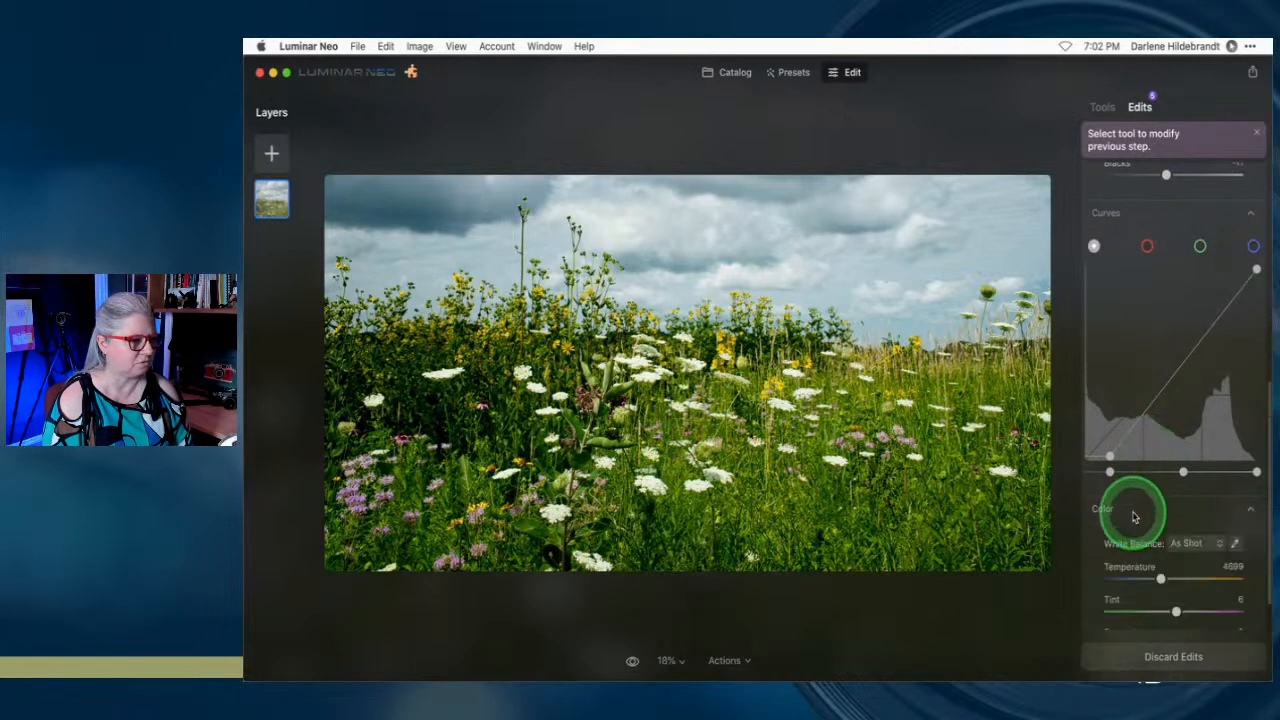
scroll(1133, 512, down, 5)
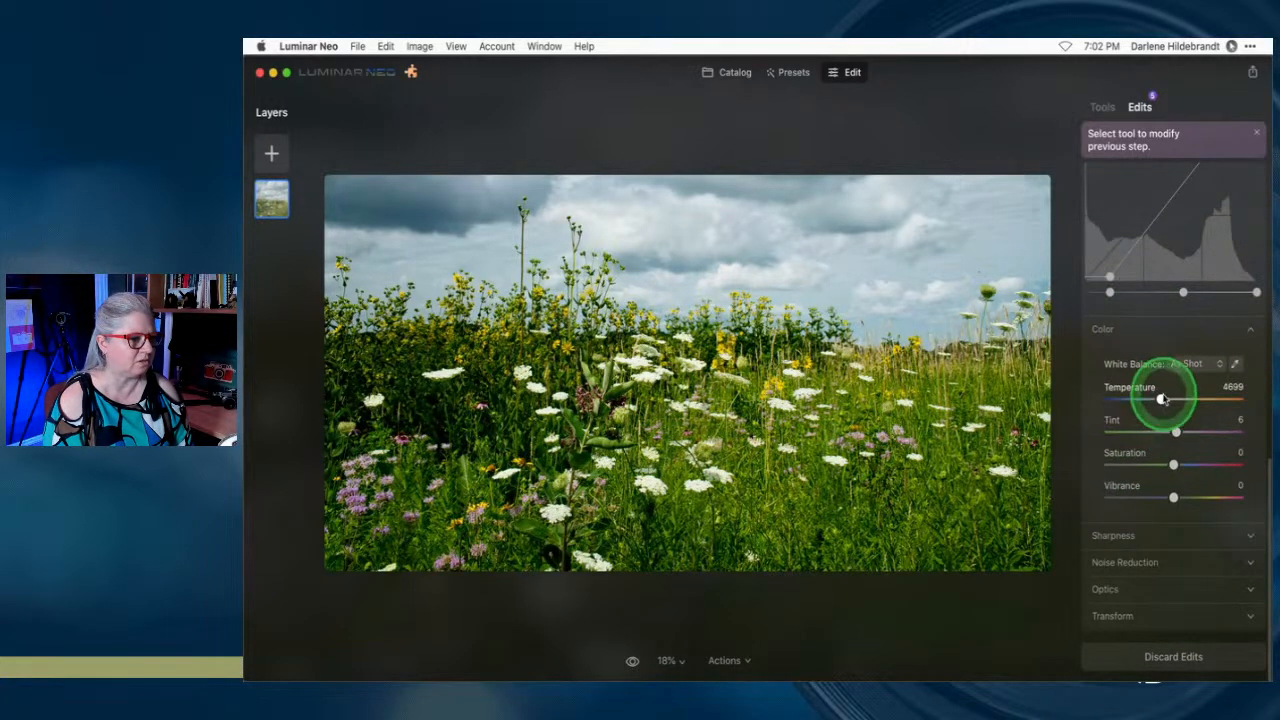
drag(1160, 399, 1178, 432)
Open the existing Structure edit and raise its Amount to 34
scroll(1178, 430, up, 10)
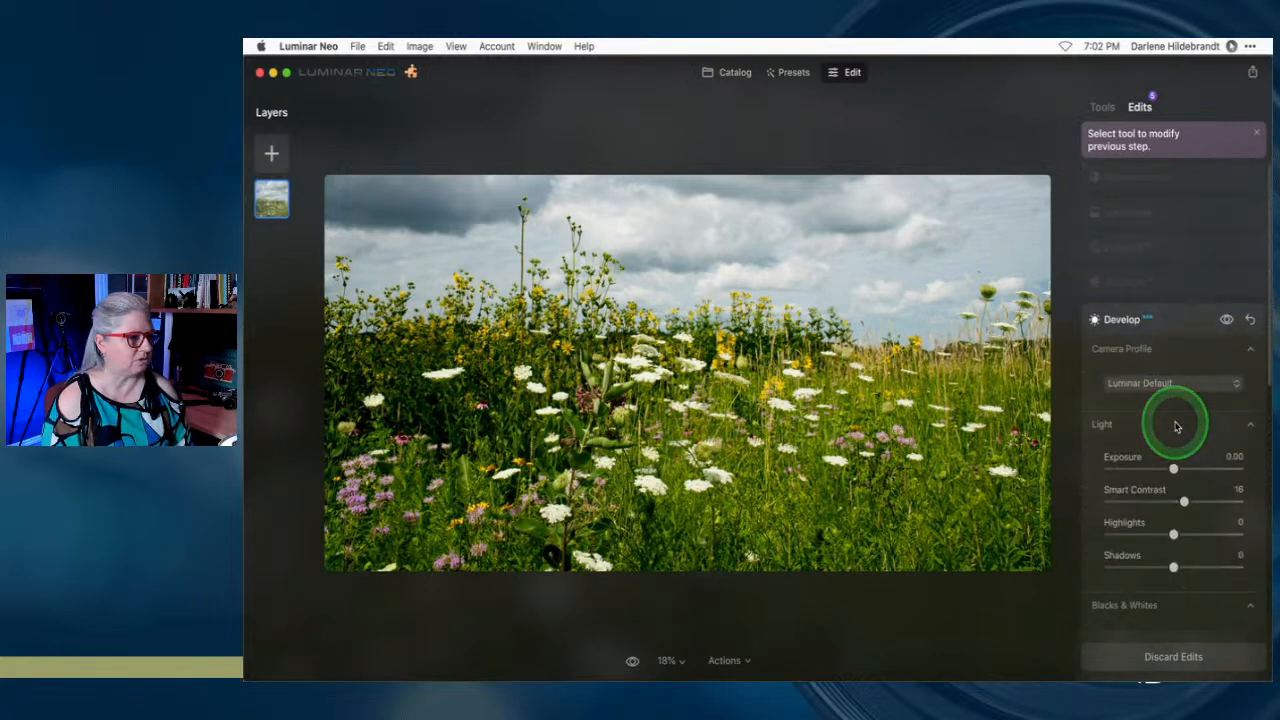
click(1172, 287)
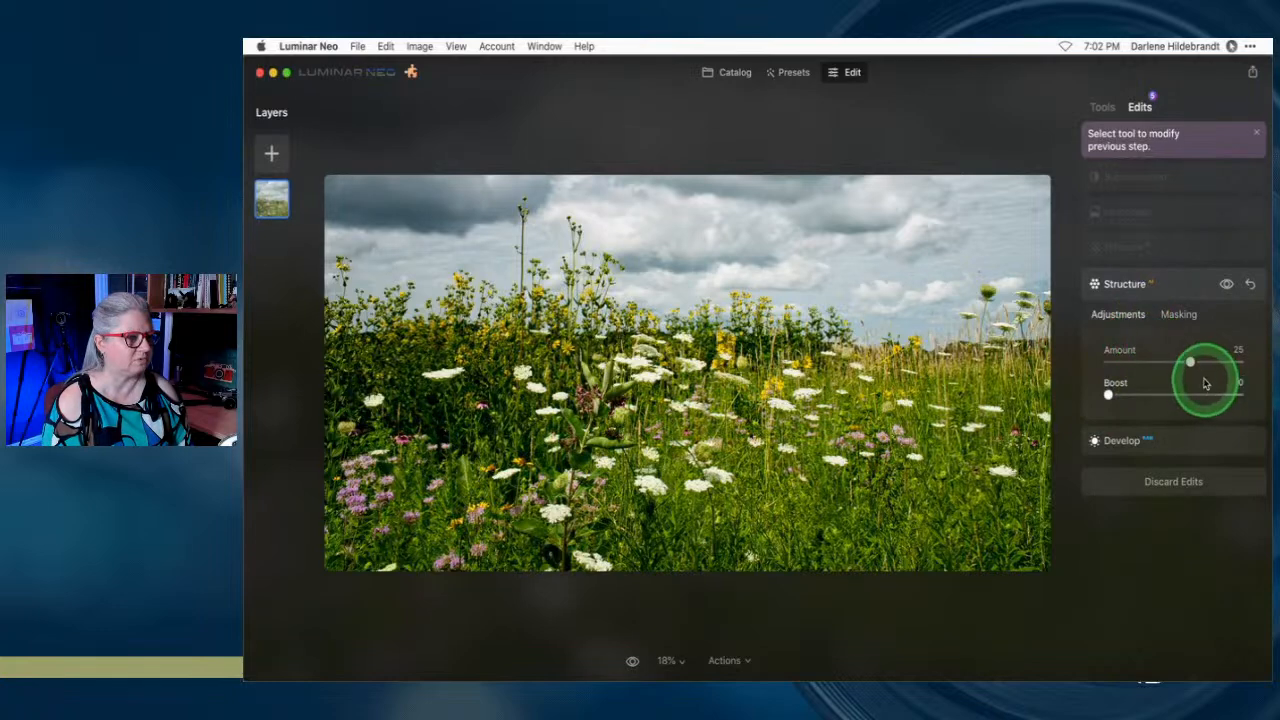
mouse_move(1189, 361)
mouse_down()
mouse_move(1231, 360)
mouse_move(1146, 360)
mouse_move(1211, 365)
mouse_move(1198, 364)
mouse_up()
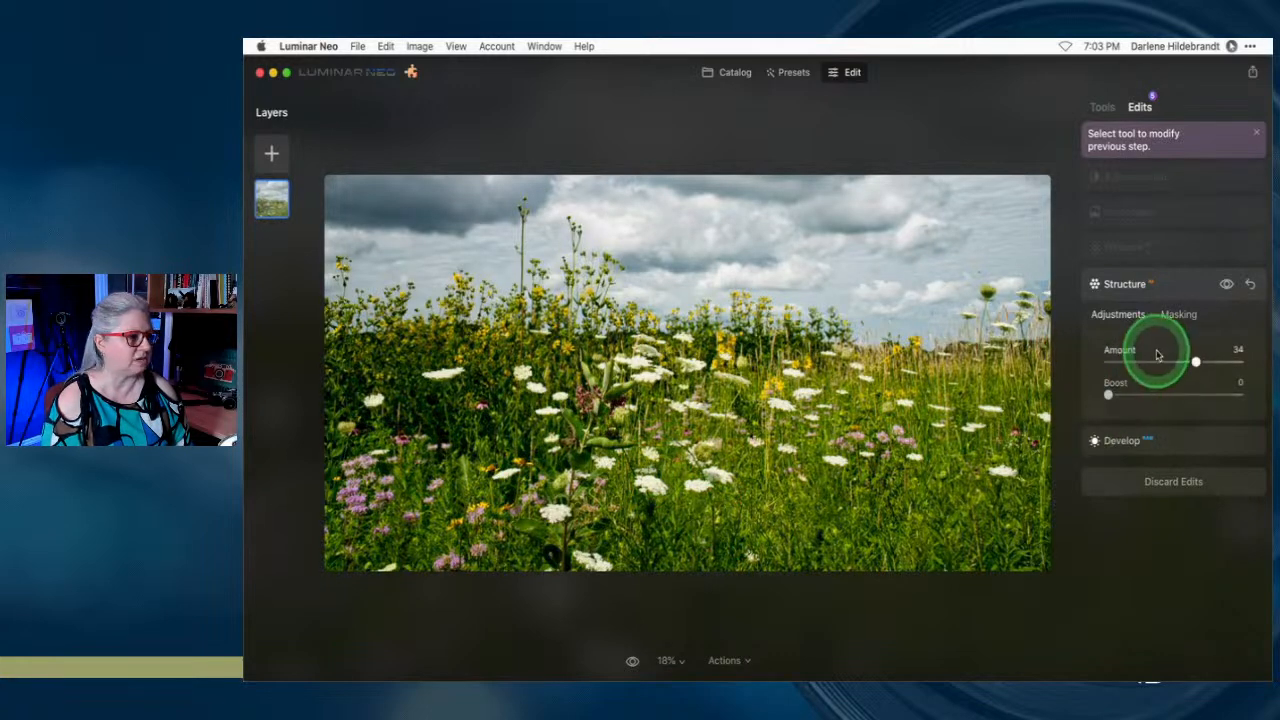
Create an AI mask on the Structure edit that selects the Sky, and return to the masking options
click(1178, 316)
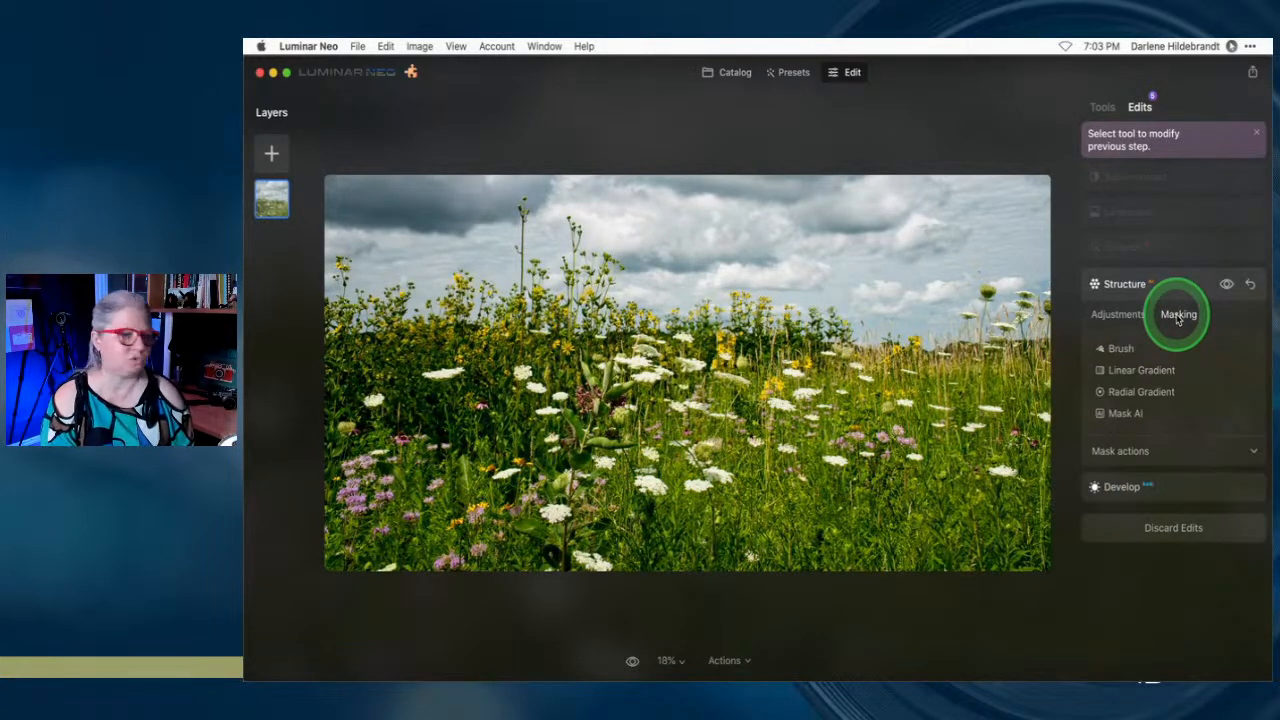
click(1121, 398)
click(1125, 412)
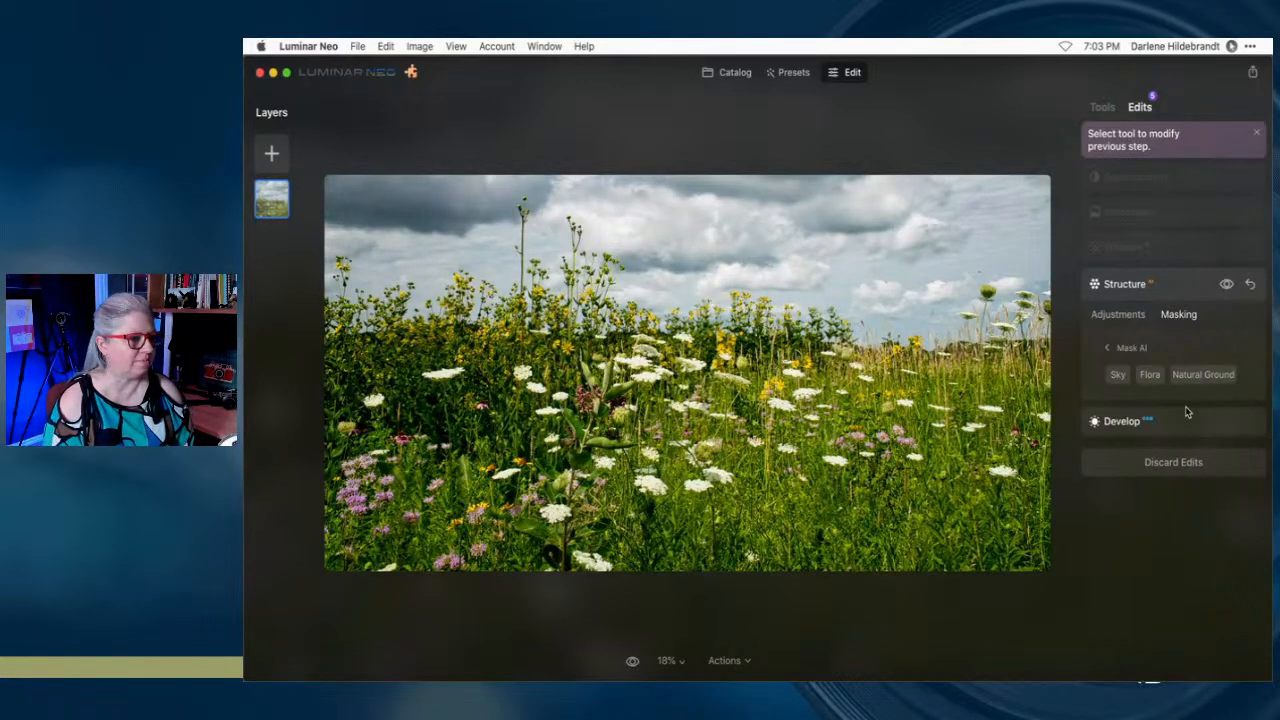
click(1150, 374)
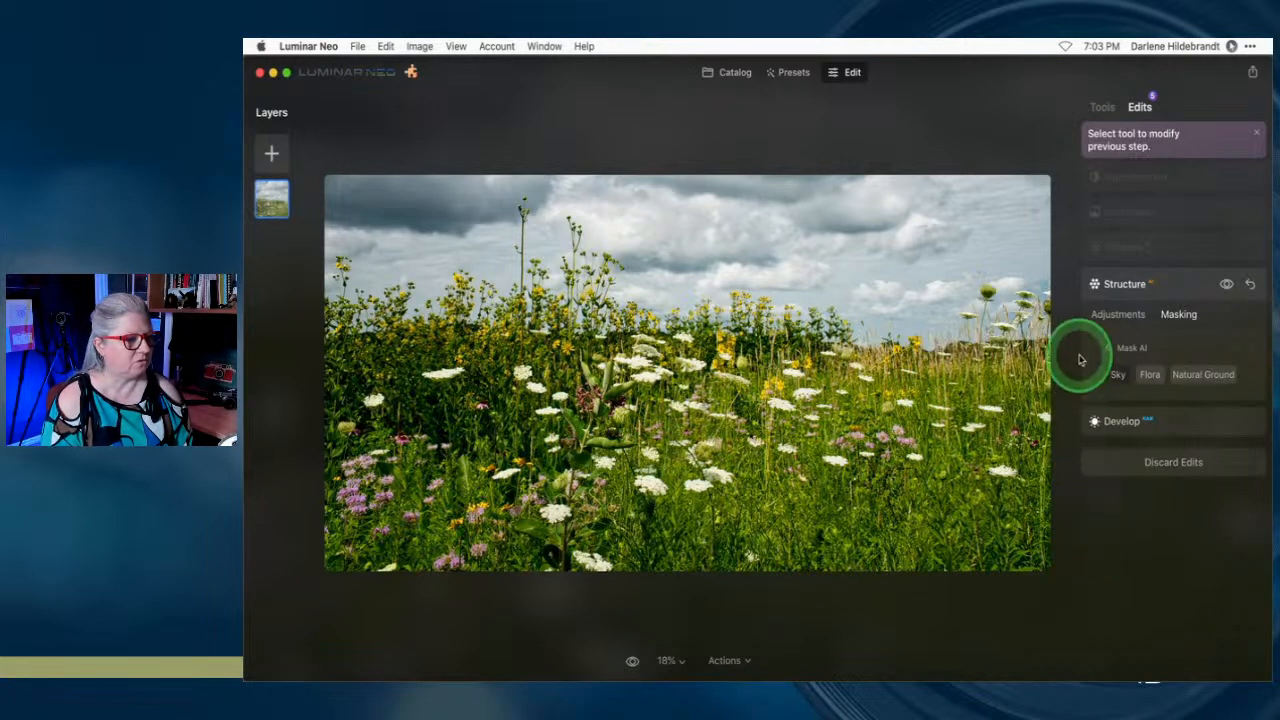
click(1117, 375)
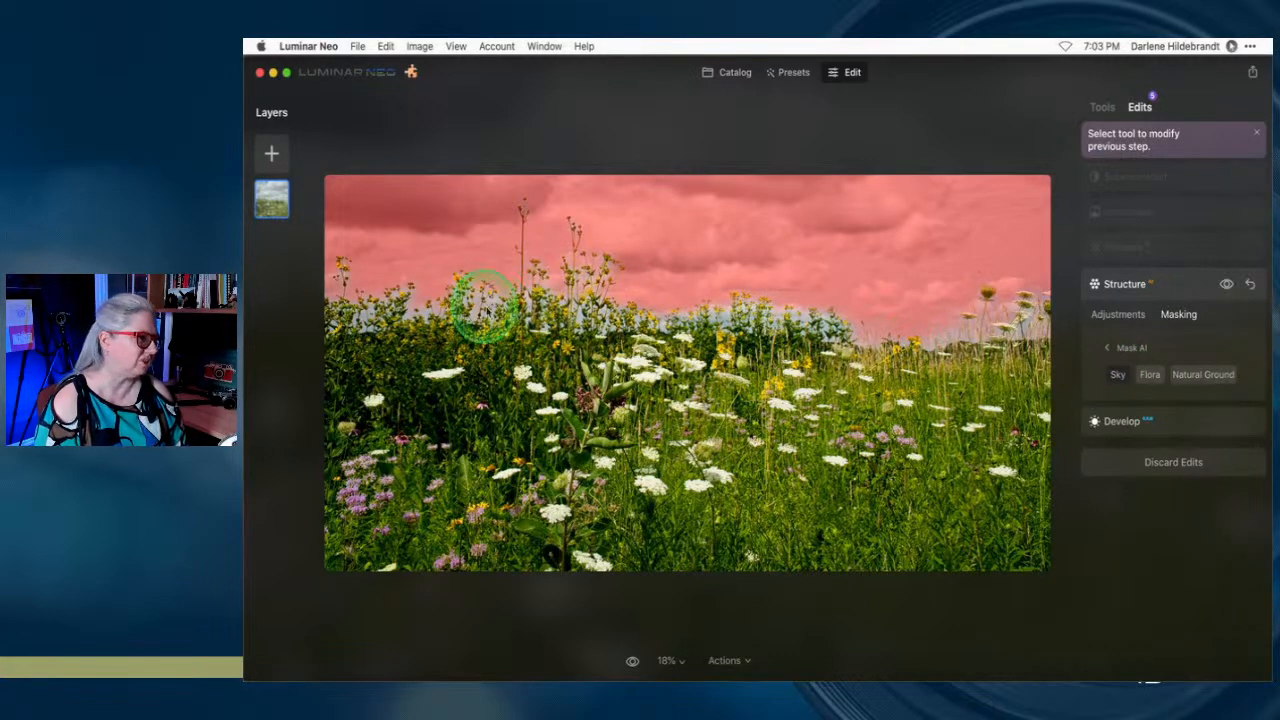
click(1128, 349)
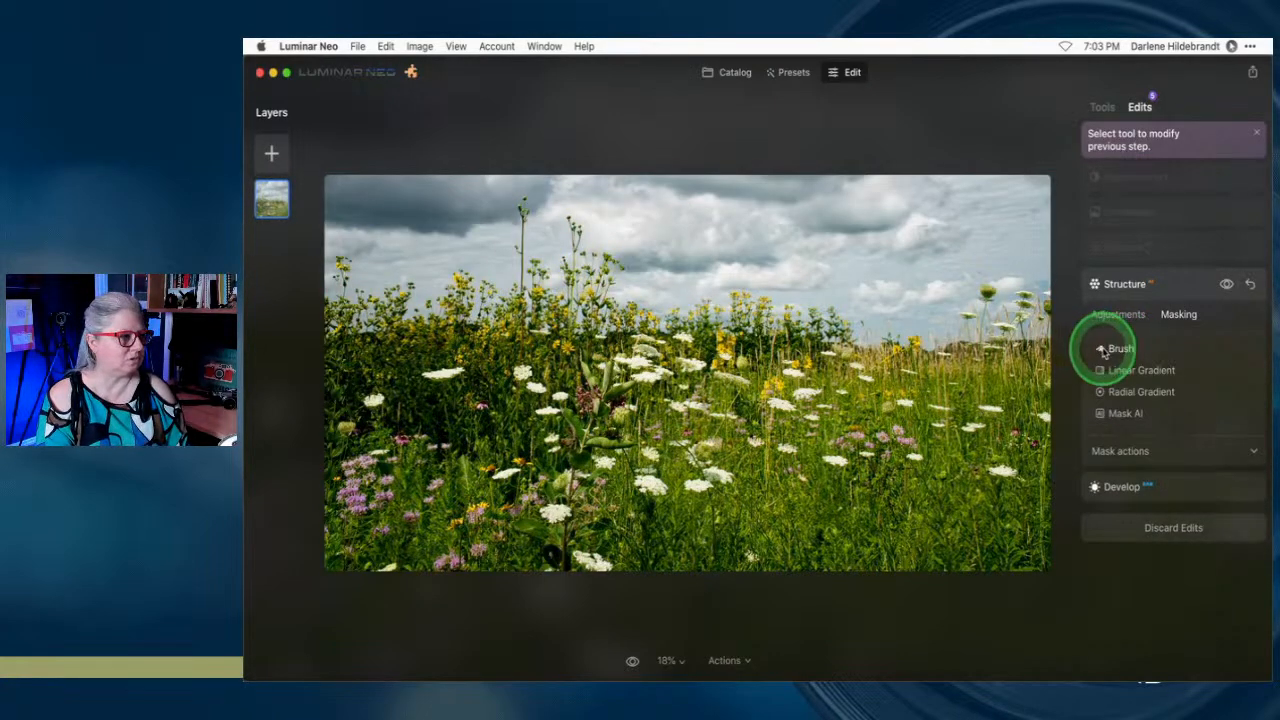
Show the Structure mask overlay and invert the mask so it covers the flower field instead of the sky
click(1130, 450)
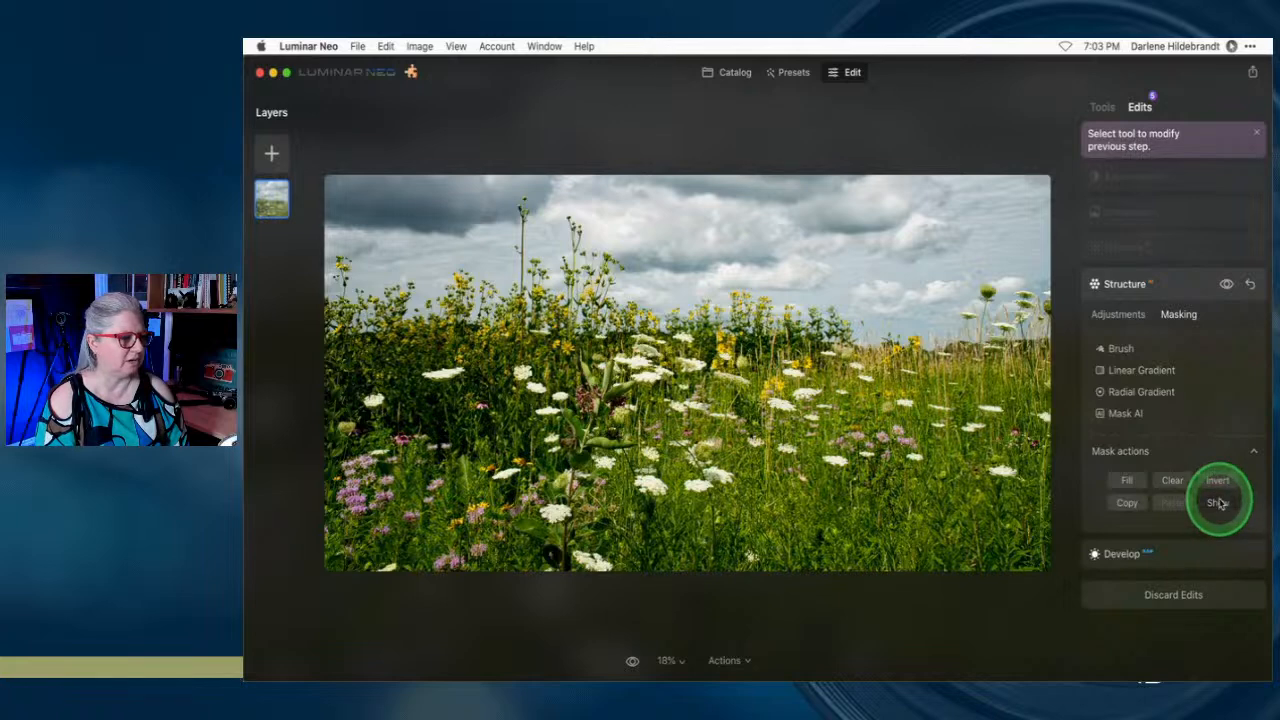
click(1217, 503)
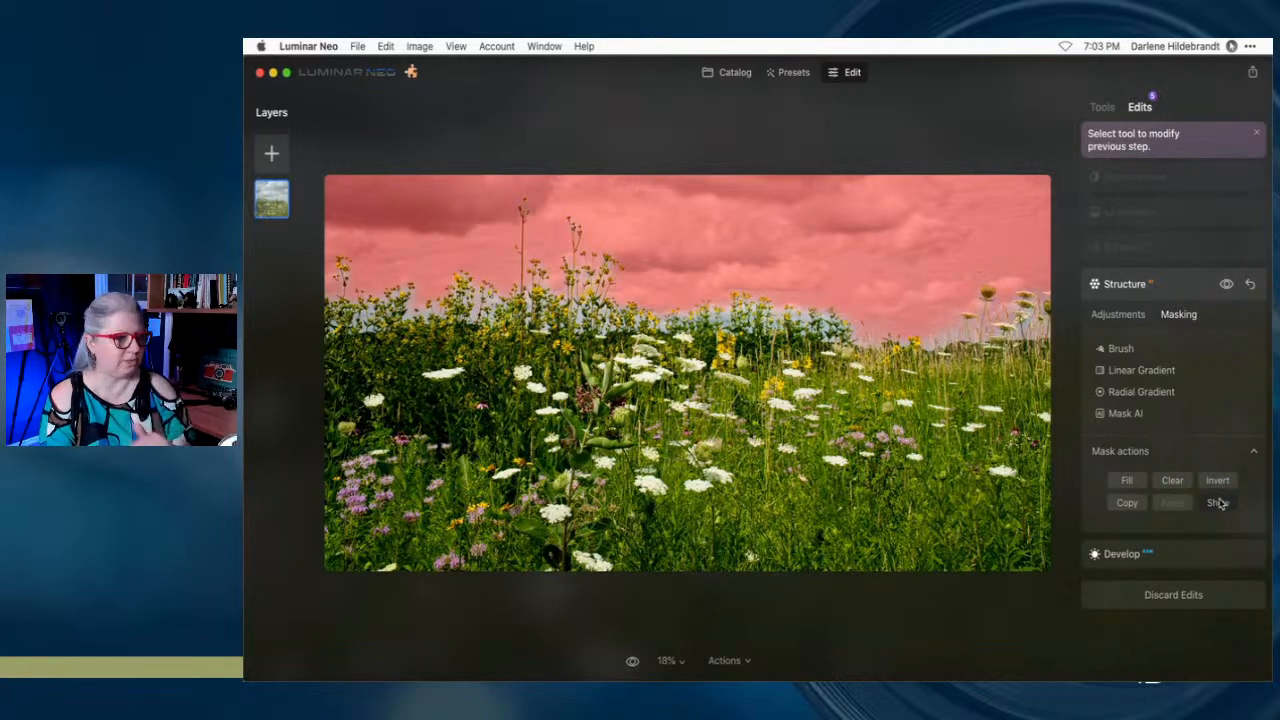
click(1217, 481)
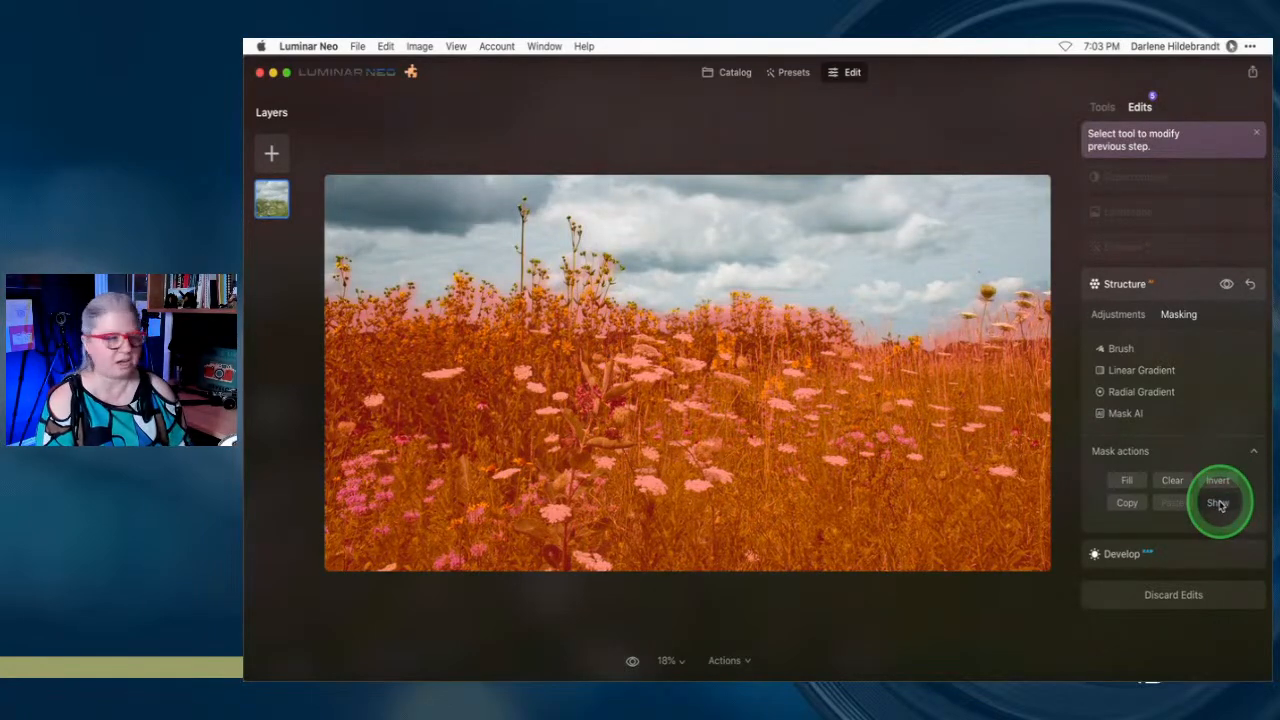
Try Structure at Amount 82 and Boost 91, and settle on Amount 36 and Boost 11
click(1118, 314)
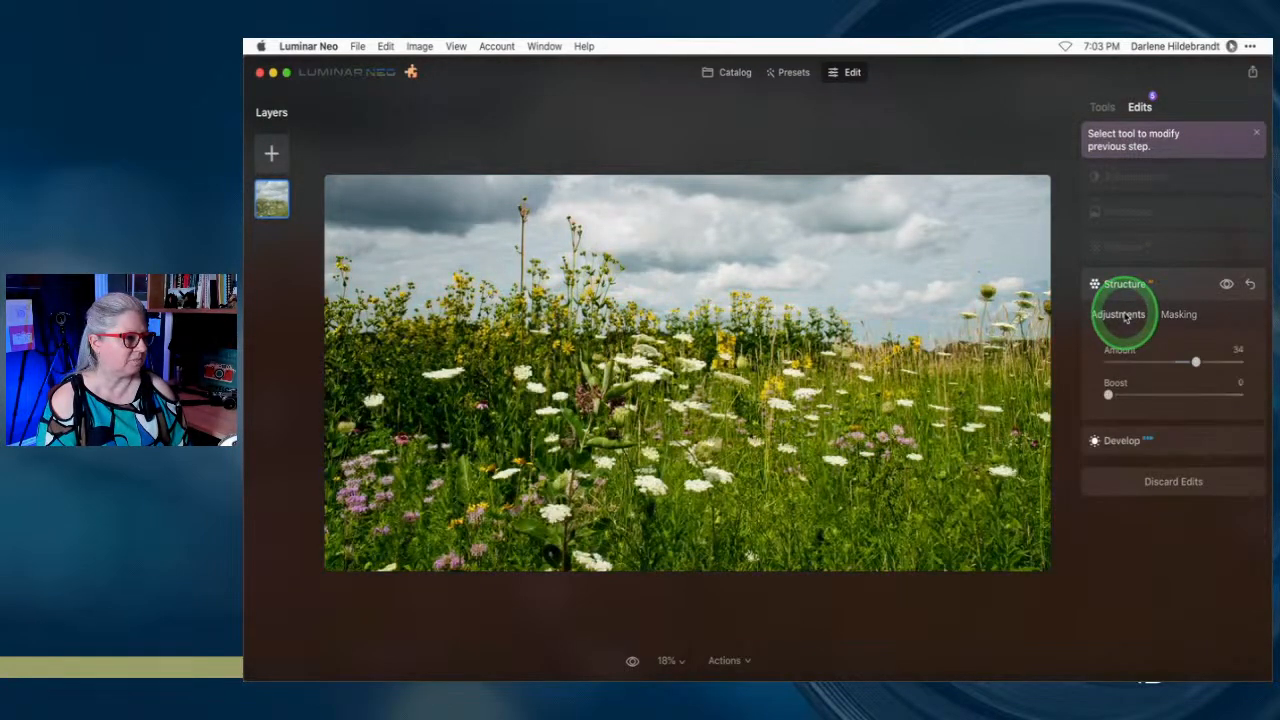
drag(1196, 361, 1223, 358)
click(1230, 395)
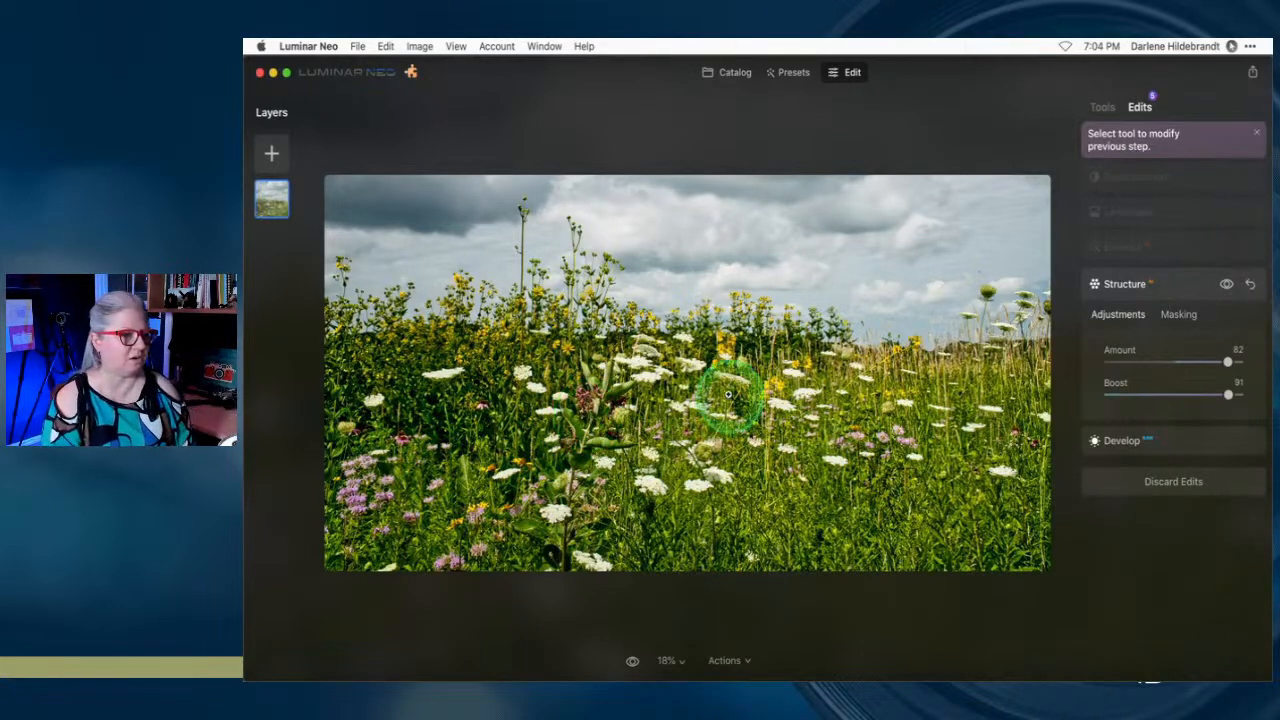
click(1119, 395)
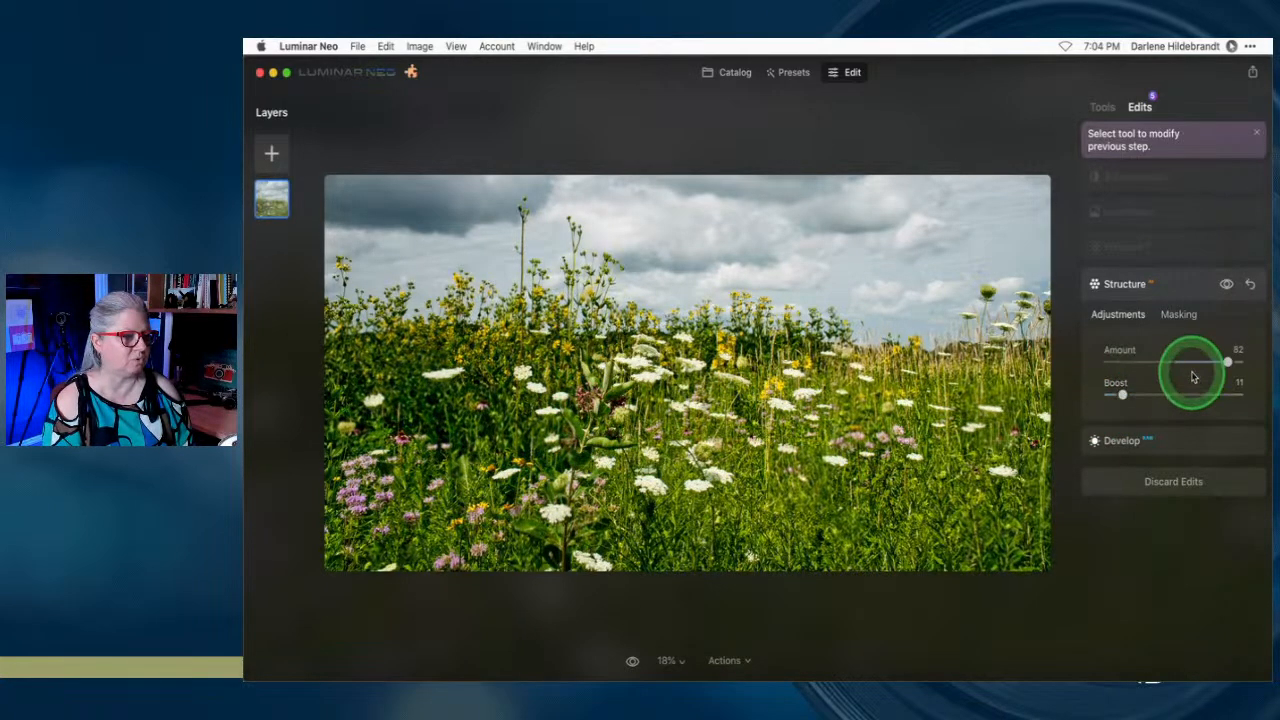
click(1192, 362)
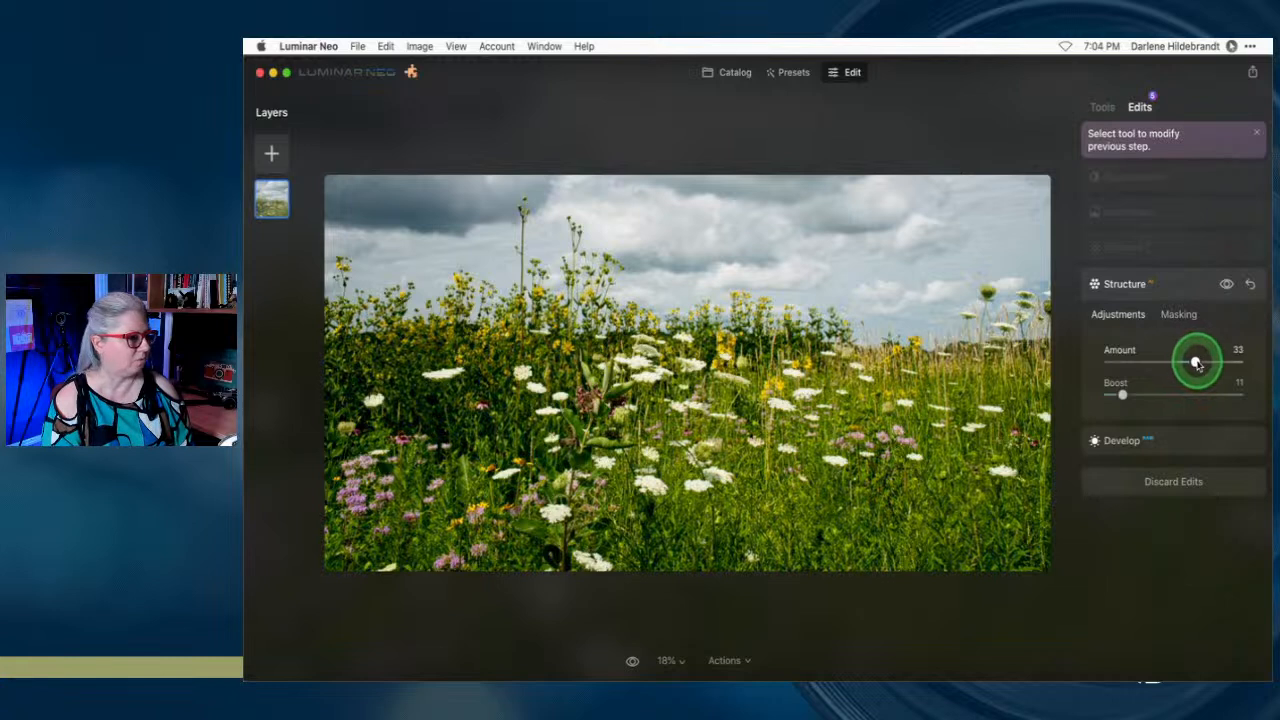
drag(1196, 364, 1200, 366)
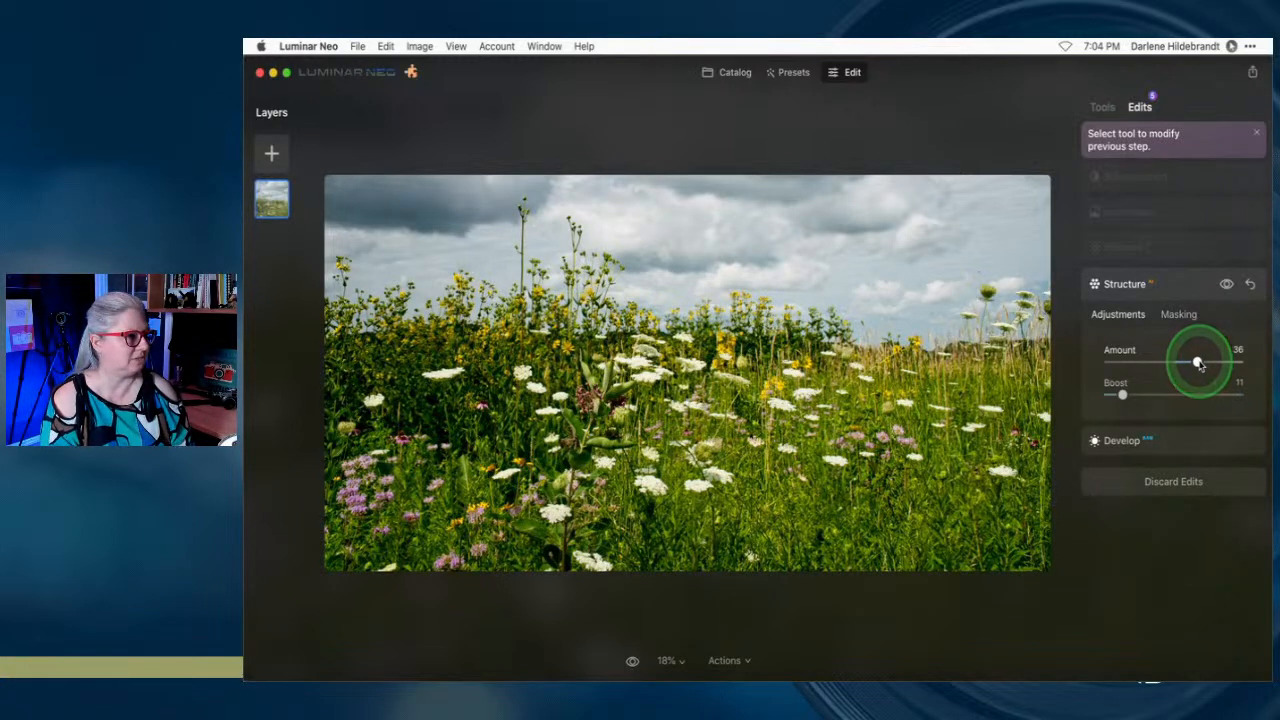
Copy the Structure edit's inverted sky mask and paste it onto the Enhance edit
click(1173, 251)
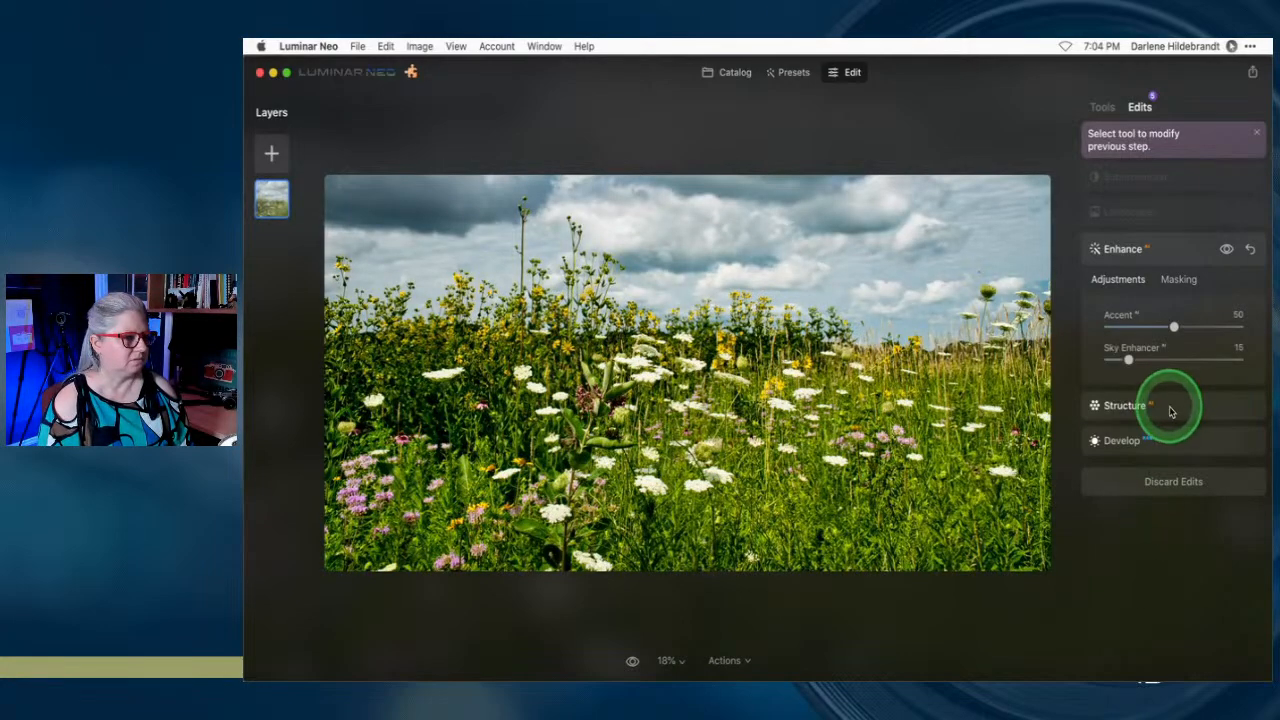
click(1170, 409)
click(1185, 314)
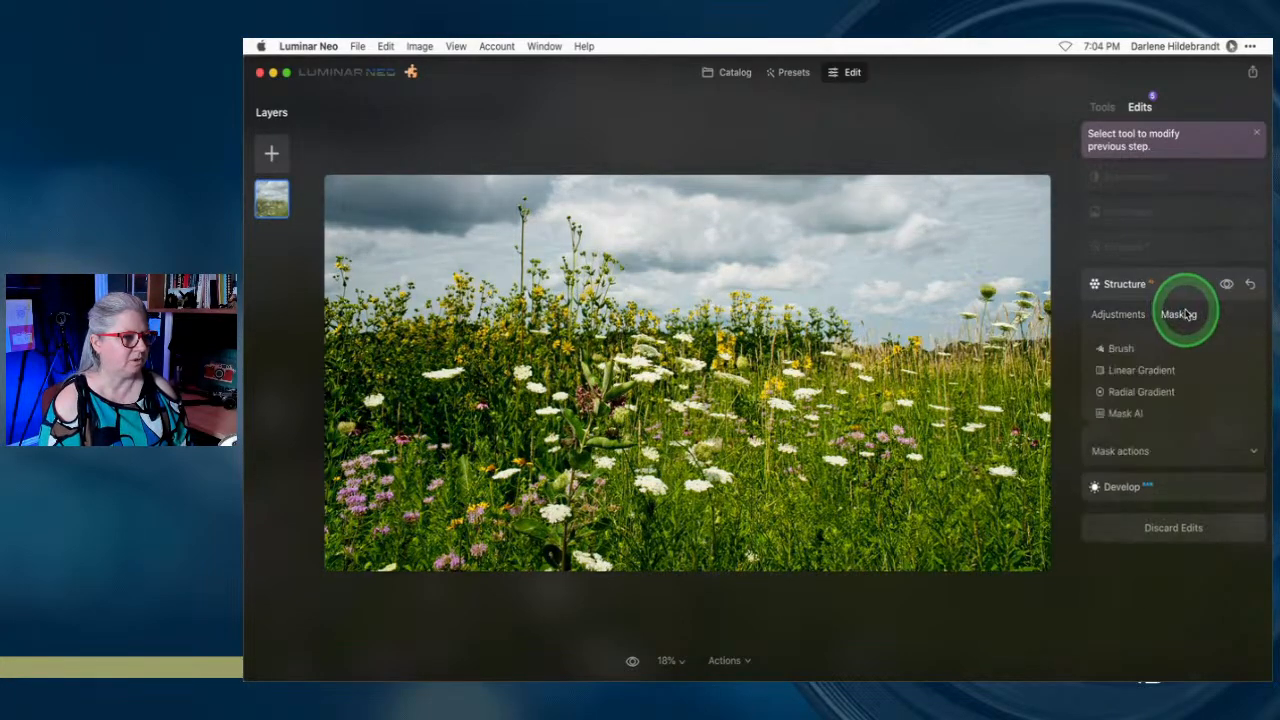
click(1143, 450)
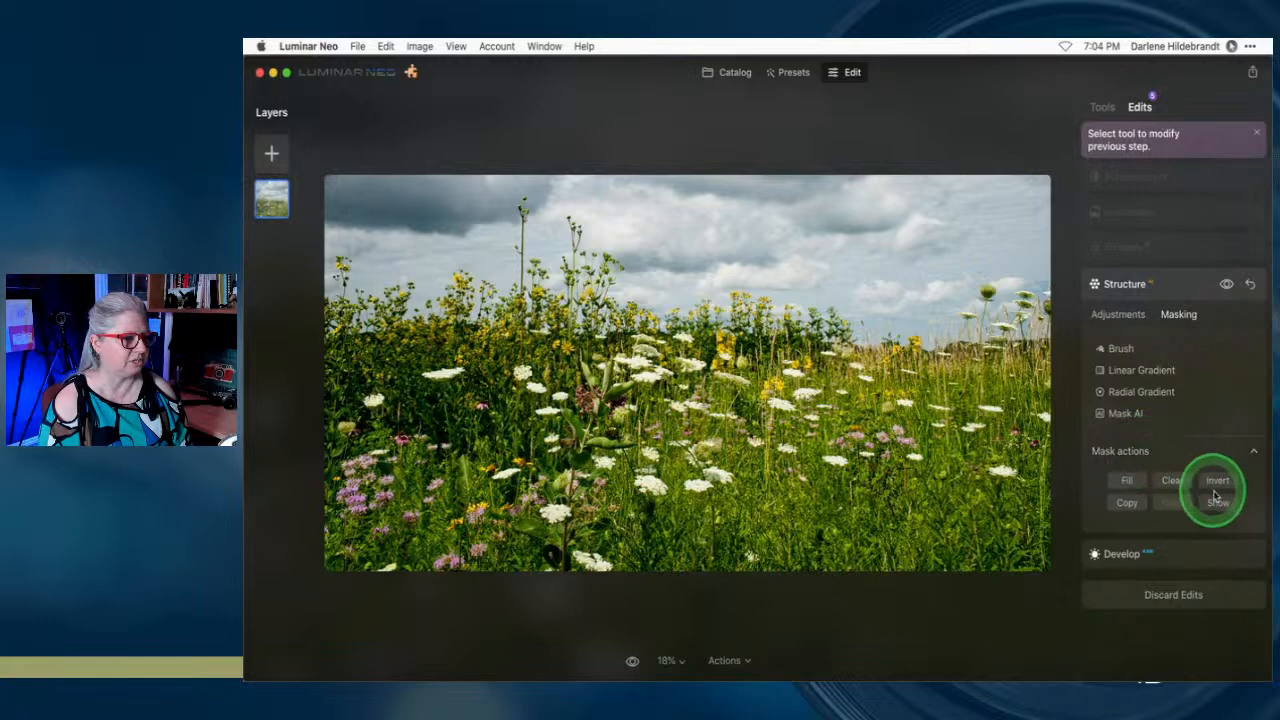
click(1169, 252)
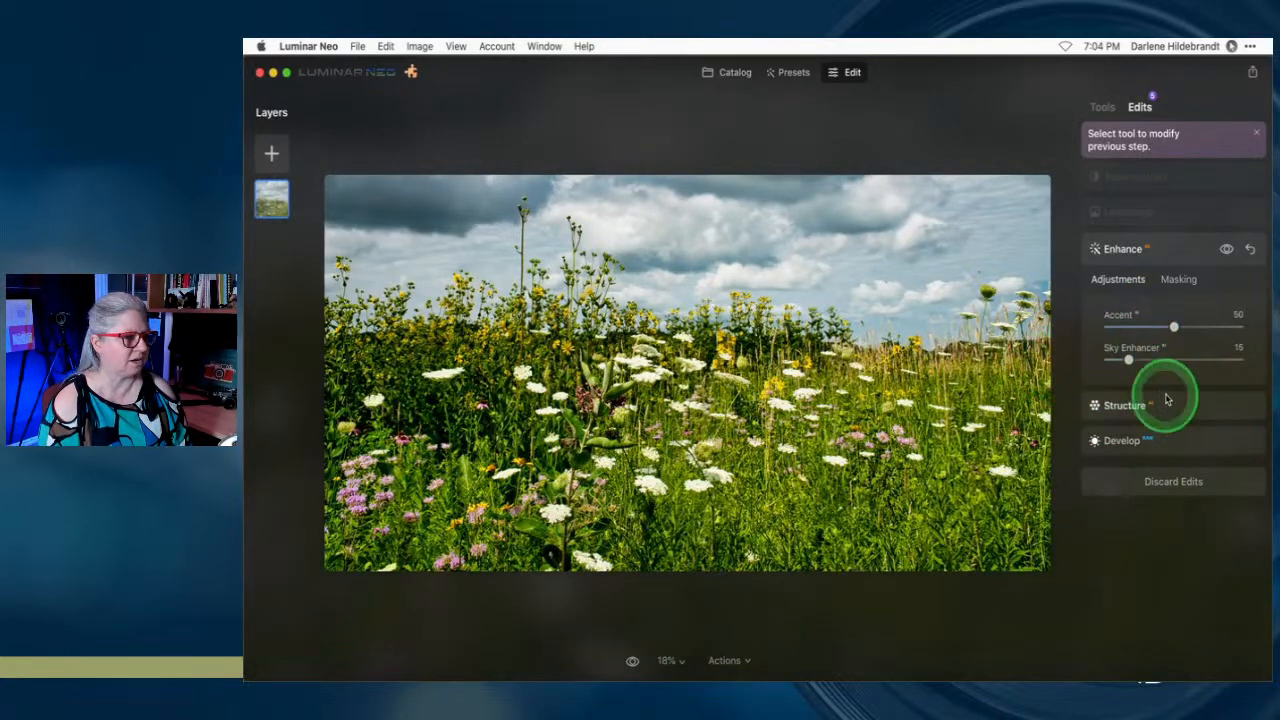
click(1179, 283)
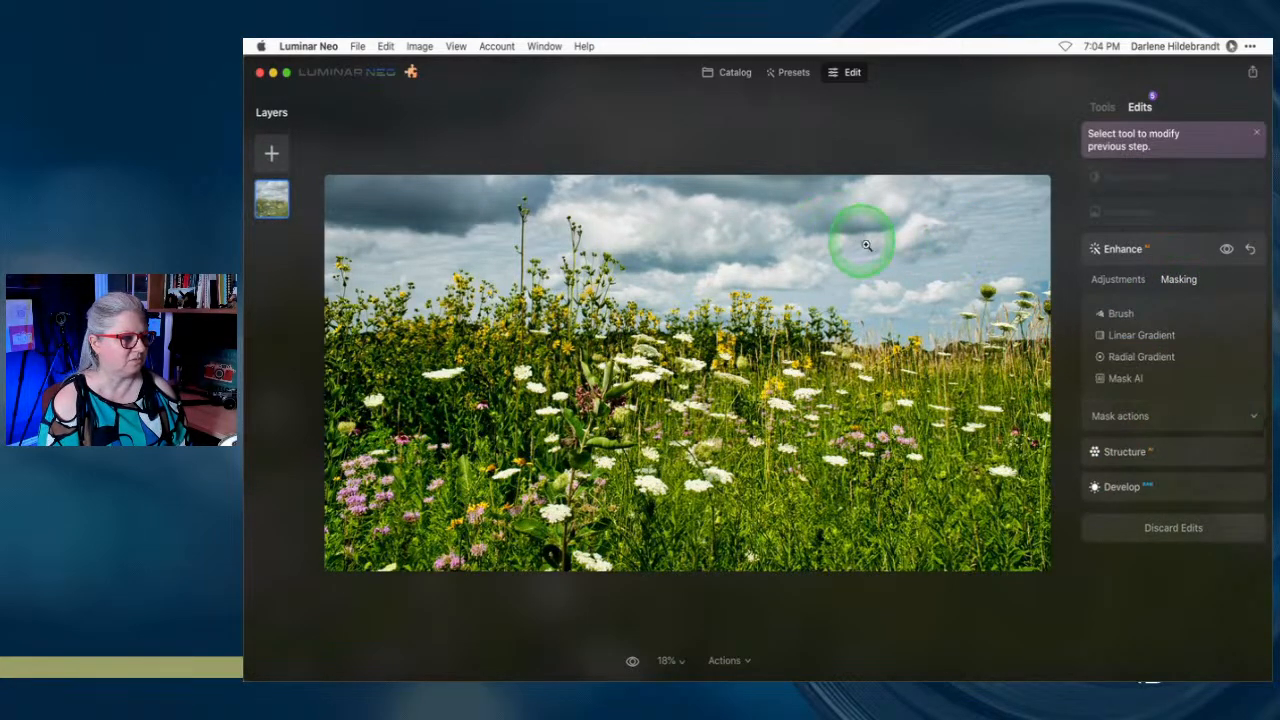
click(1115, 415)
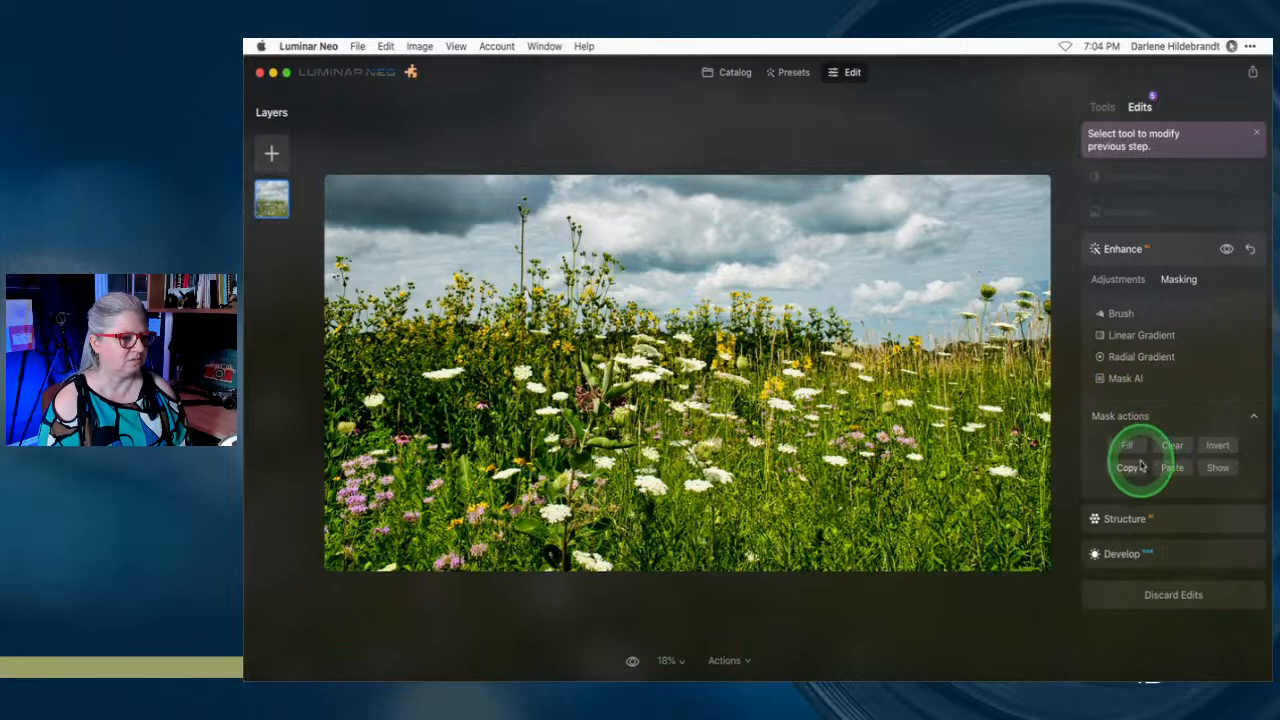
click(1172, 468)
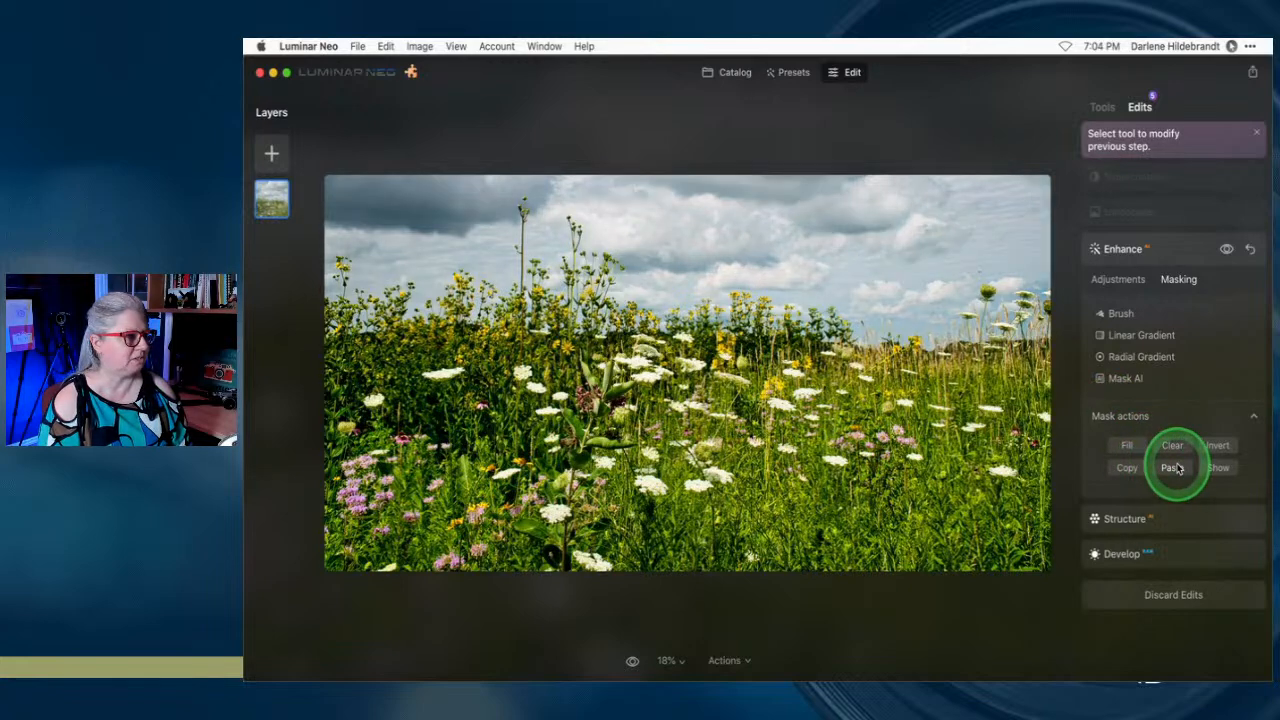
Reduce the Enhance edit's Sky Enhancer to 0 and its Accent to 31
click(1120, 281)
drag(1129, 357, 1063, 357)
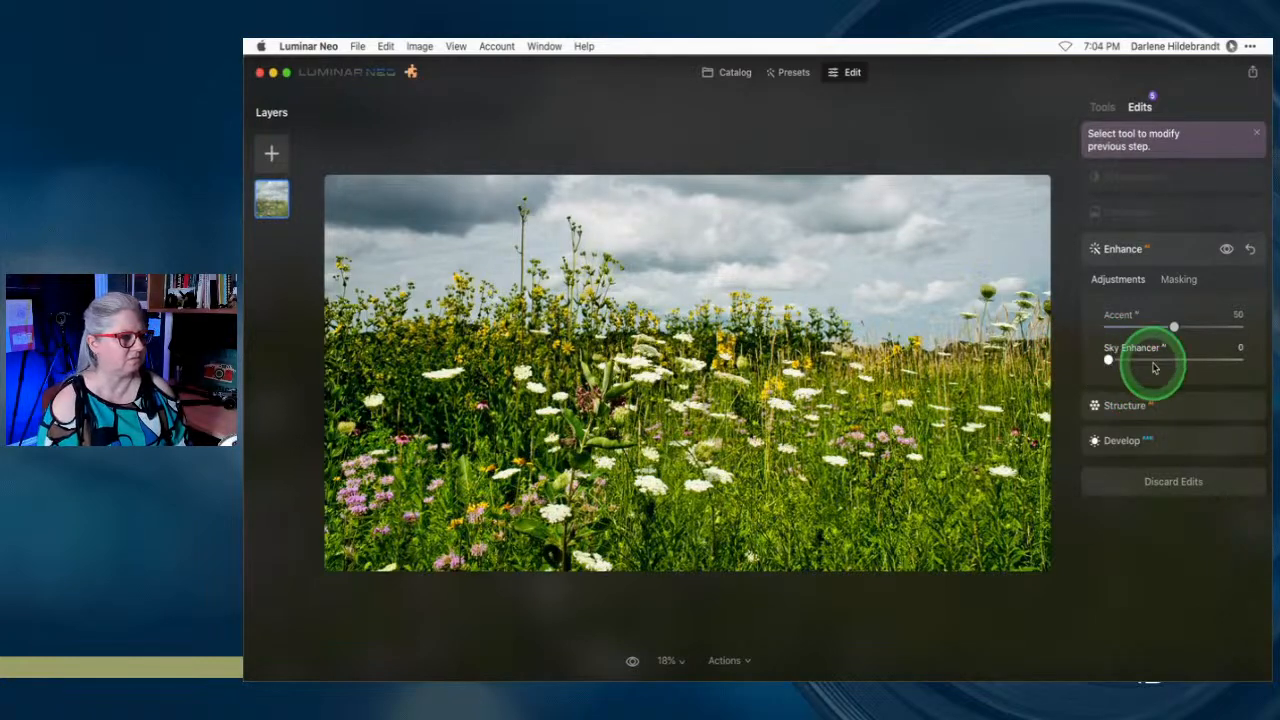
mouse_move(1172, 327)
mouse_down()
mouse_move(1120, 325)
mouse_move(1158, 333)
mouse_up()
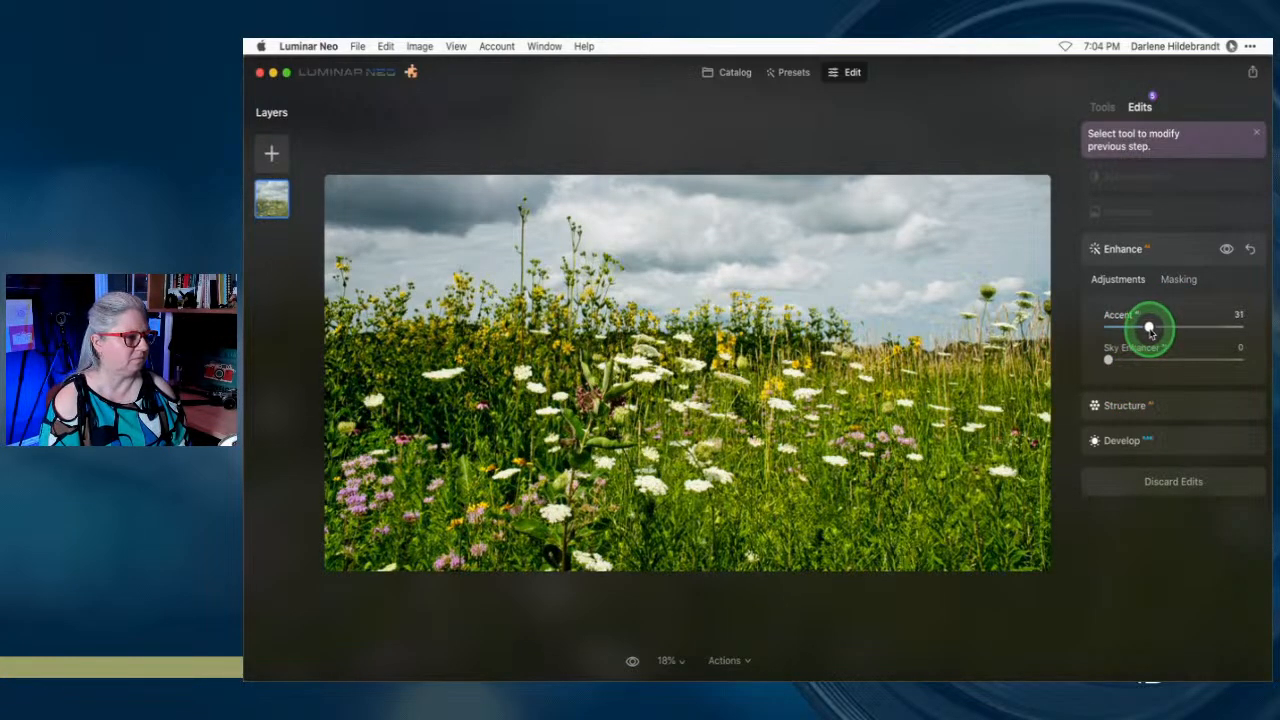
Revisit the Enhance edit's mask actions and set its Sky Enhancer to 10
click(1180, 282)
click(1120, 416)
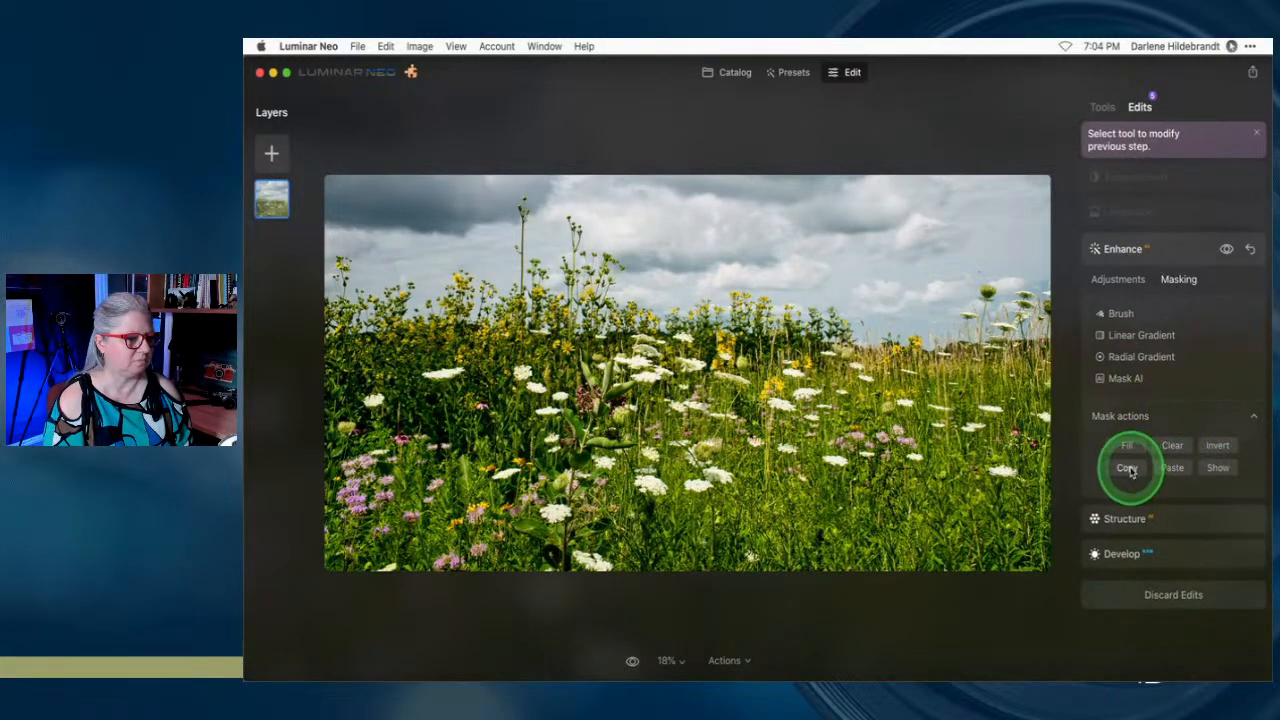
click(1117, 279)
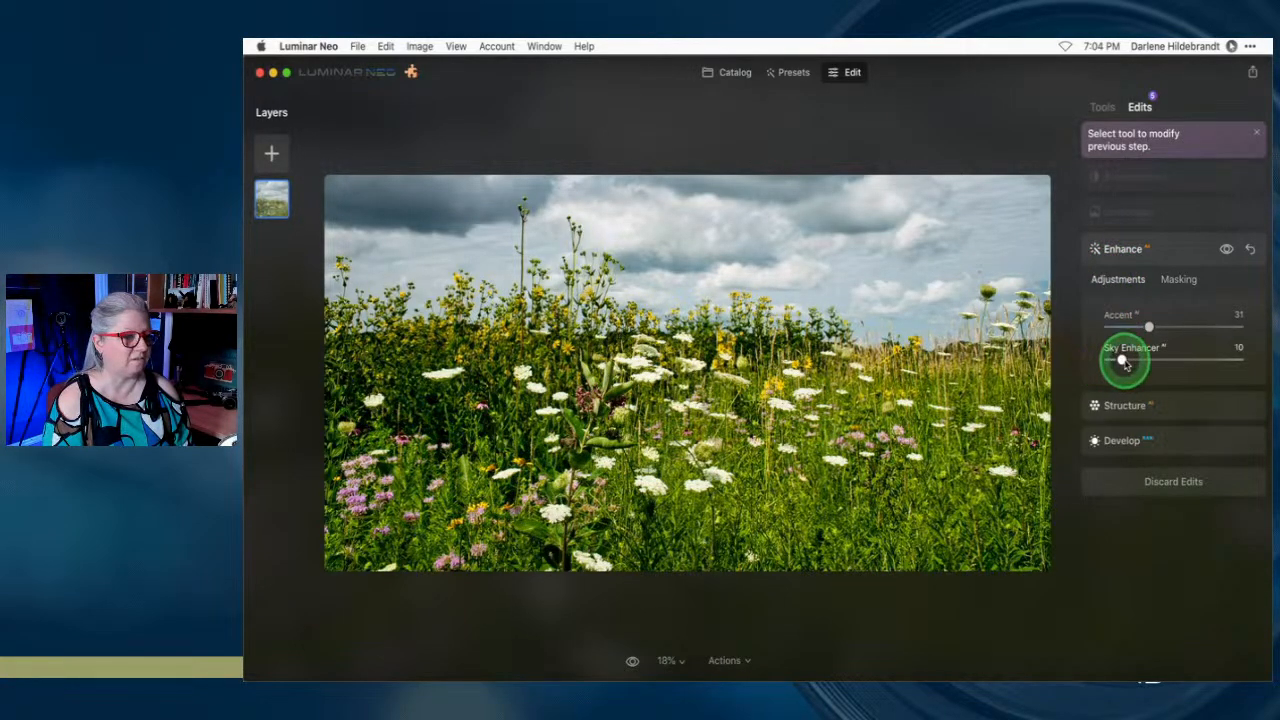
mouse_move(1117, 362)
mouse_down()
mouse_move(1246, 360)
mouse_move(1042, 362)
mouse_move(1243, 360)
mouse_move(1067, 364)
mouse_move(1109, 362)
mouse_up()
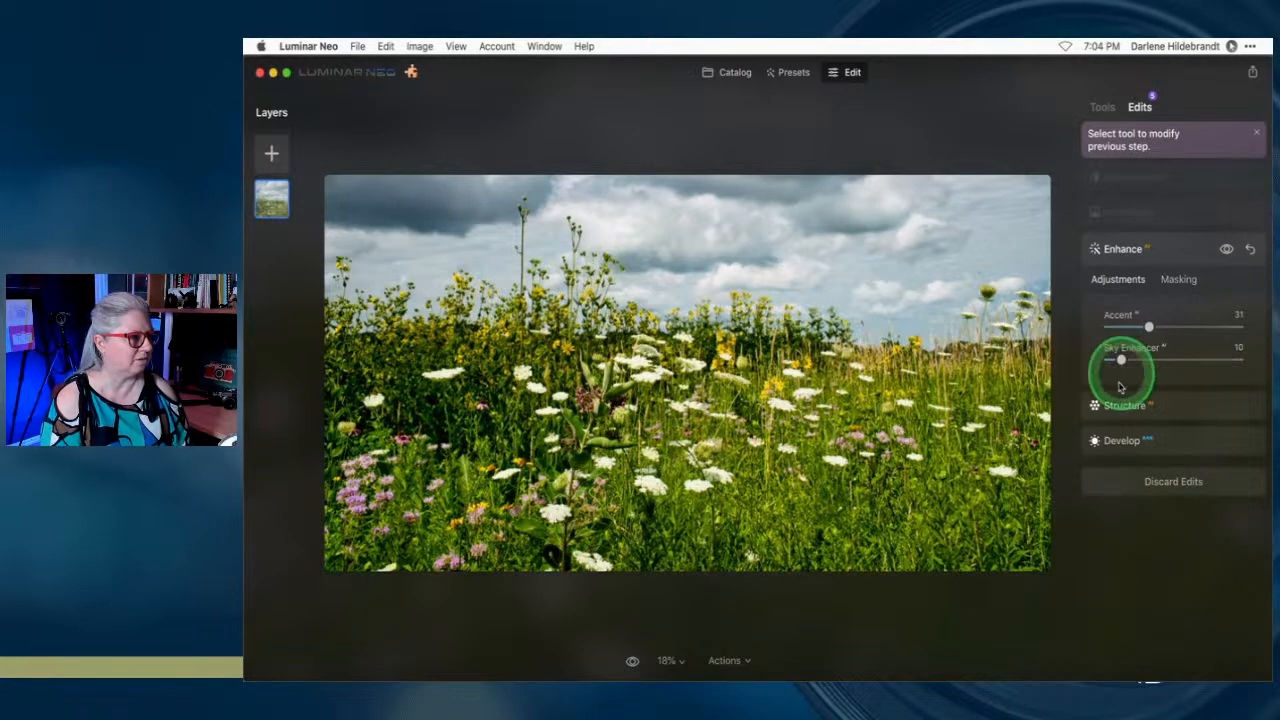
In the Landscape edit, set Dehaze to 0, Golden Hour to 8, Foliage Hue to -18 and Foliage Enhancer to 5 after trying 86 and 67
click(1176, 215)
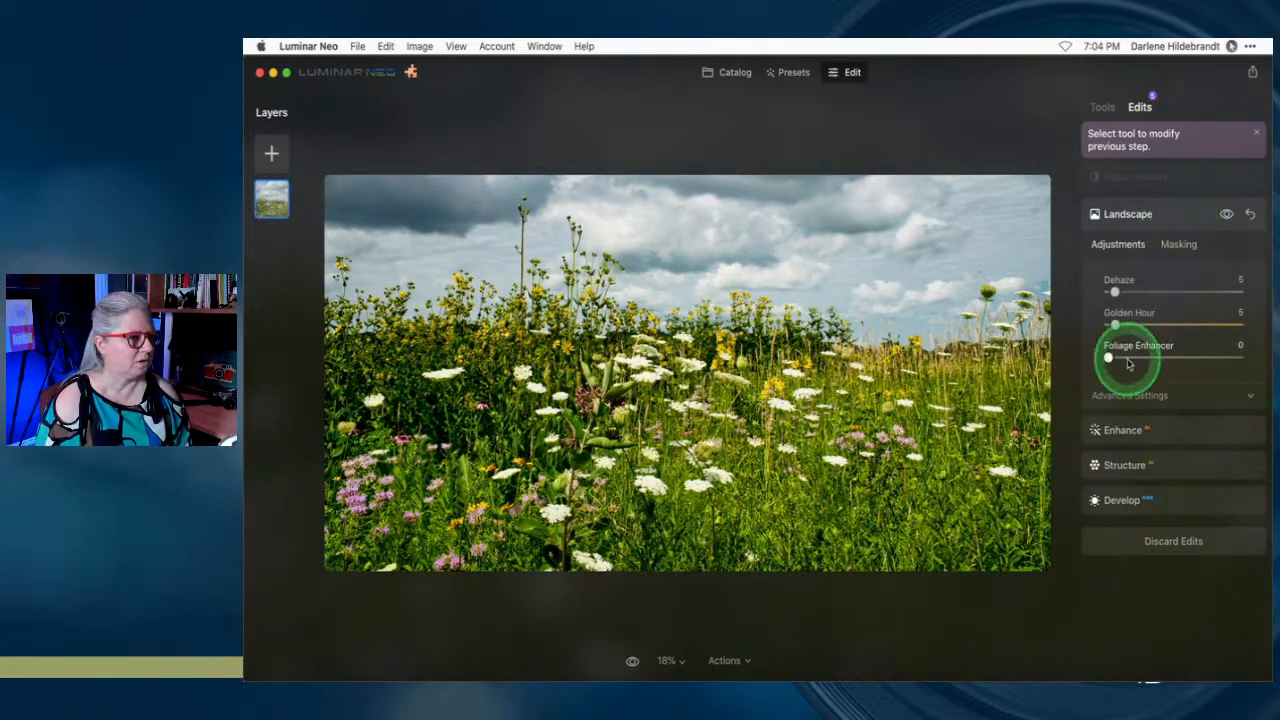
click(1120, 393)
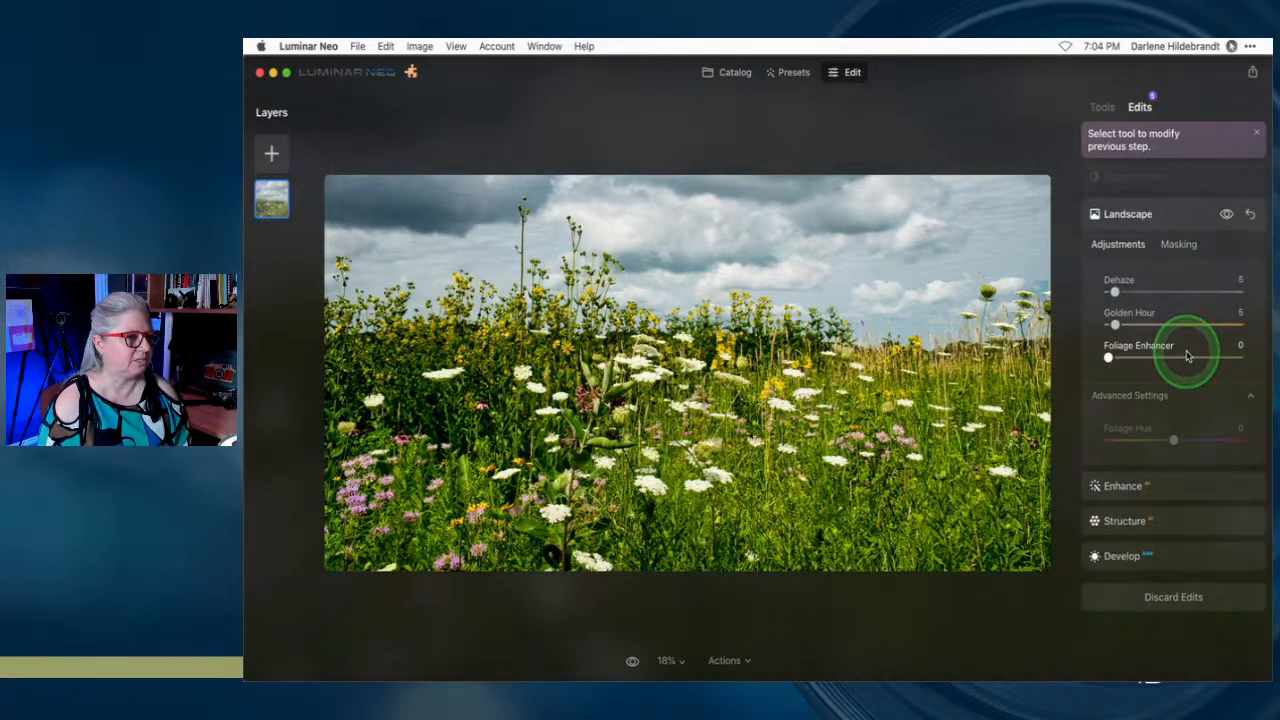
drag(1115, 291, 1221, 357)
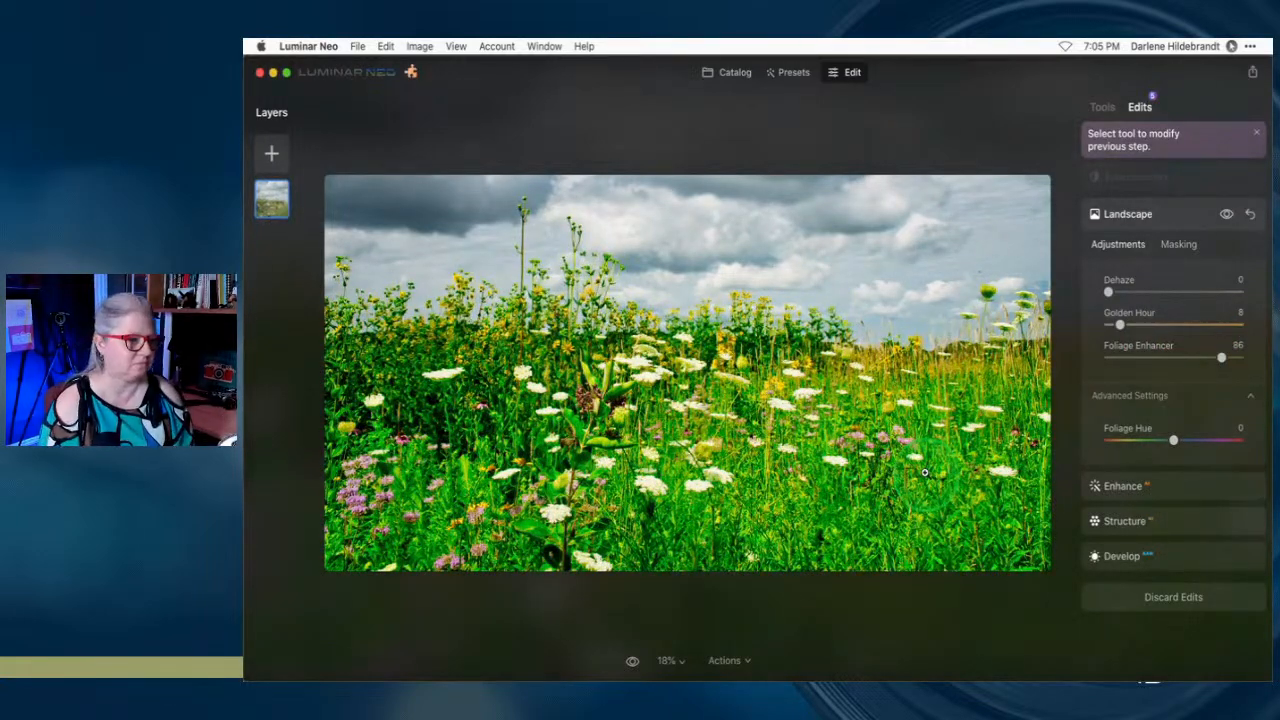
mouse_move(1221, 357)
mouse_down()
mouse_move(1140, 360)
mouse_move(1186, 357)
mouse_move(1180, 404)
mouse_move(1197, 357)
mouse_up()
click(1174, 440)
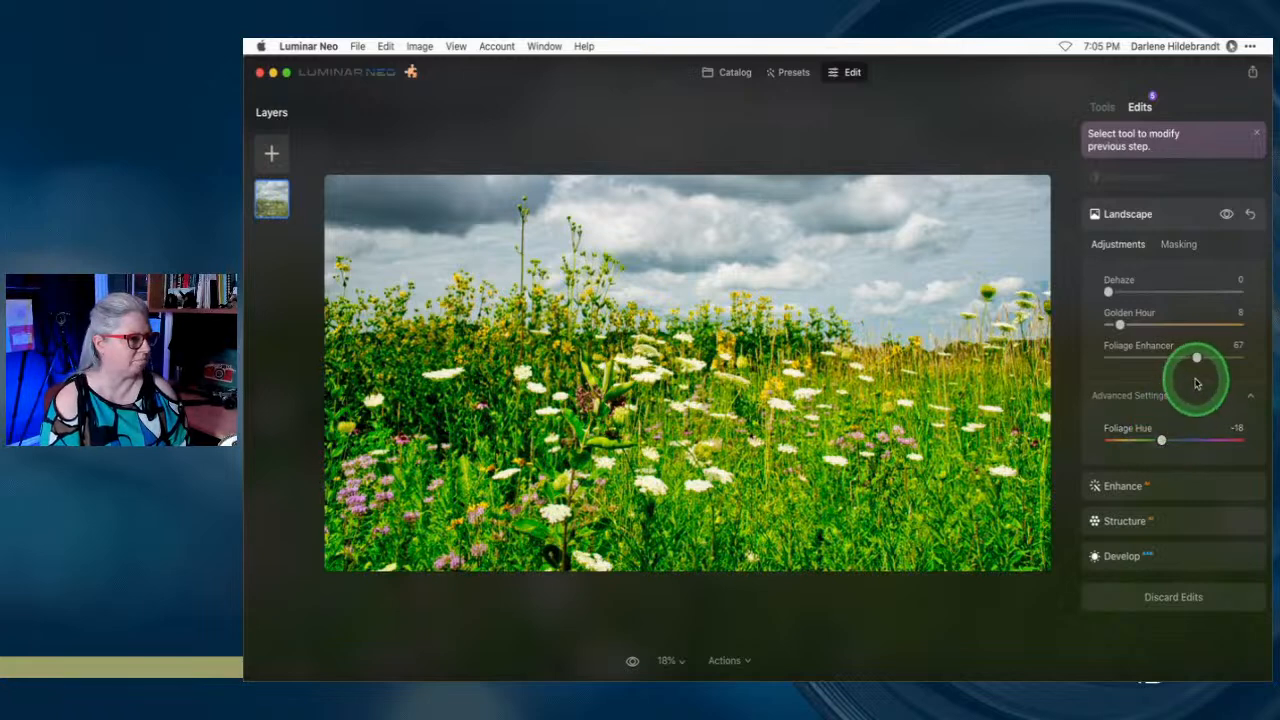
drag(1194, 354, 1116, 358)
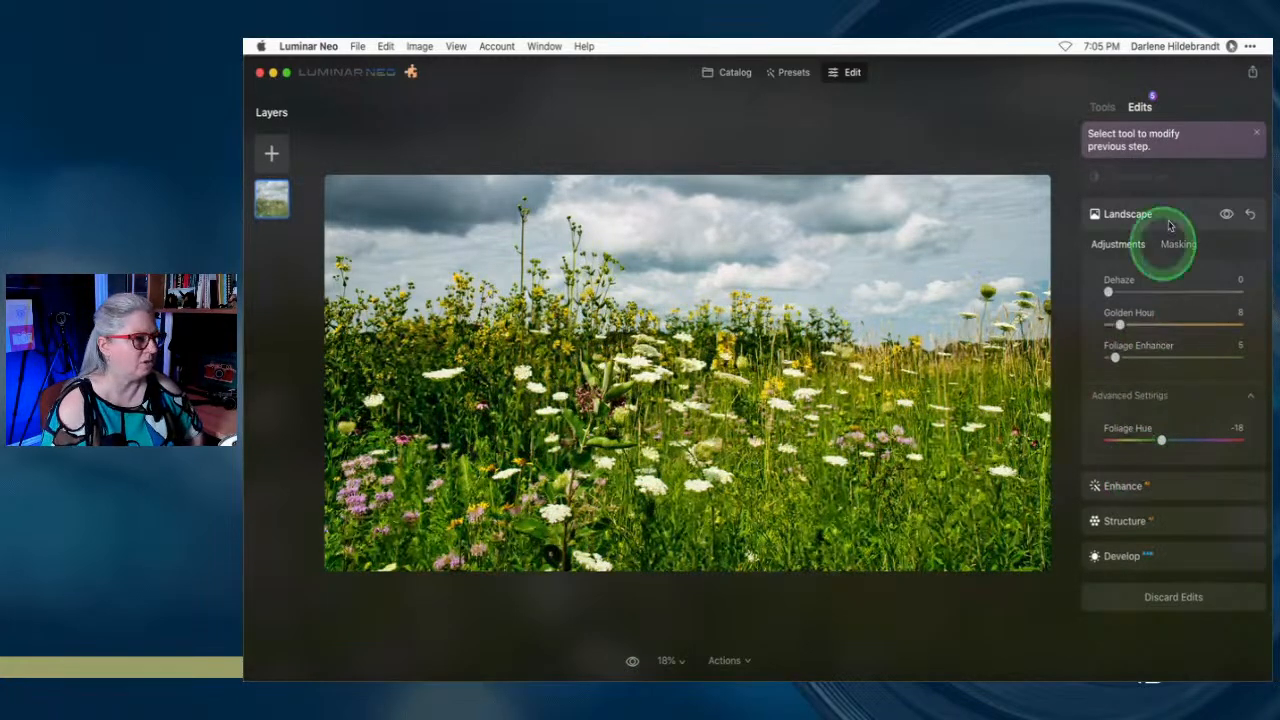
Remove the preset's Supercontrast edit by resetting all its adjustments
click(1182, 179)
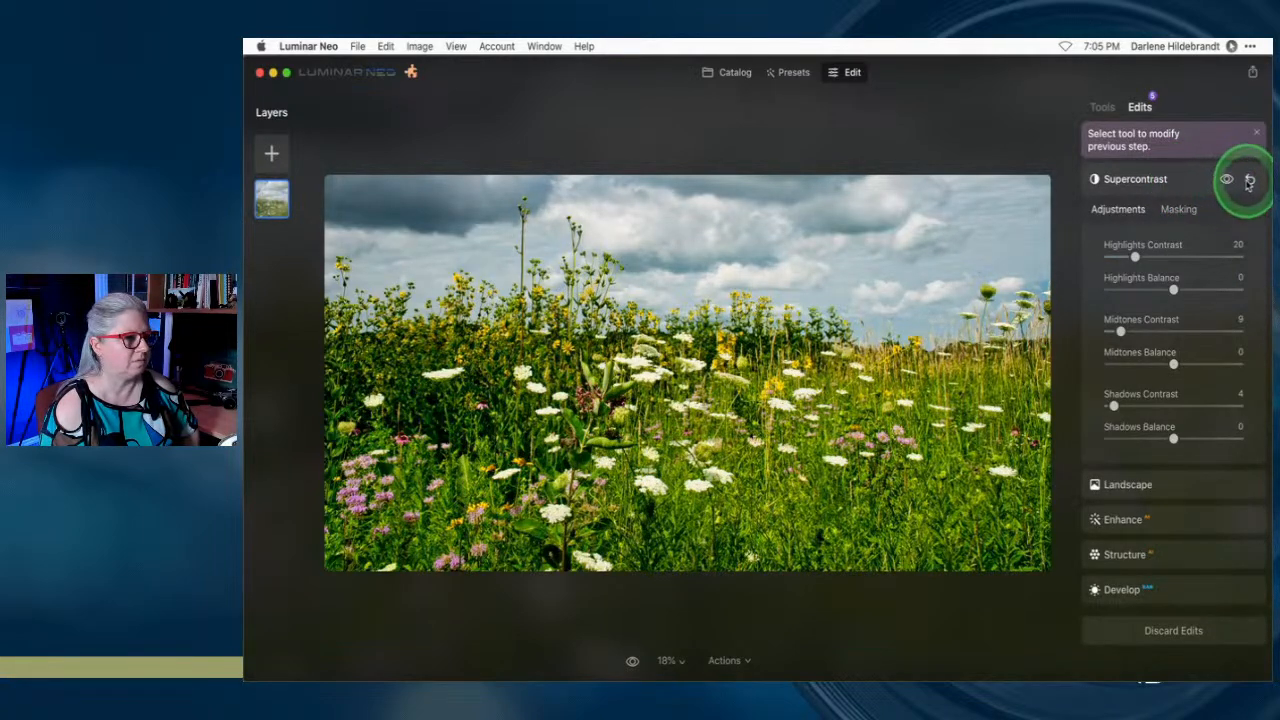
click(1249, 180)
click(1245, 180)
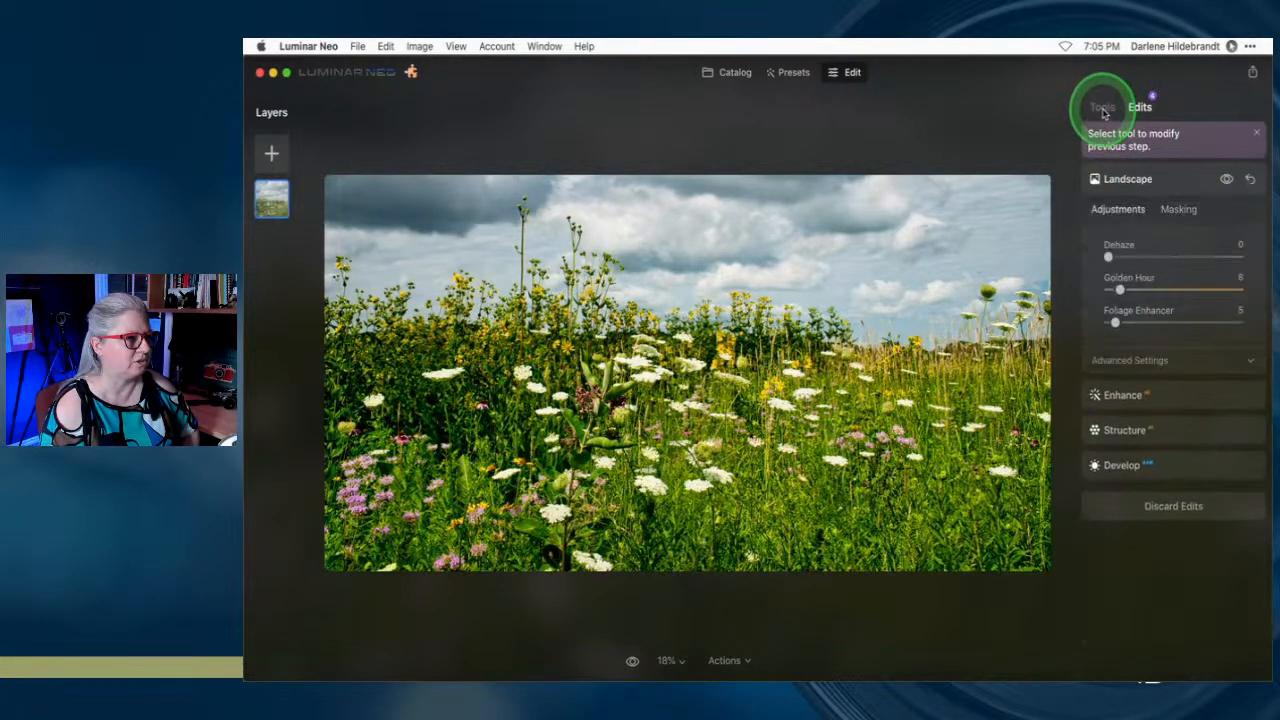
Add a Color Harmony adjustment with the Color Contrast Amount at 30
click(1104, 110)
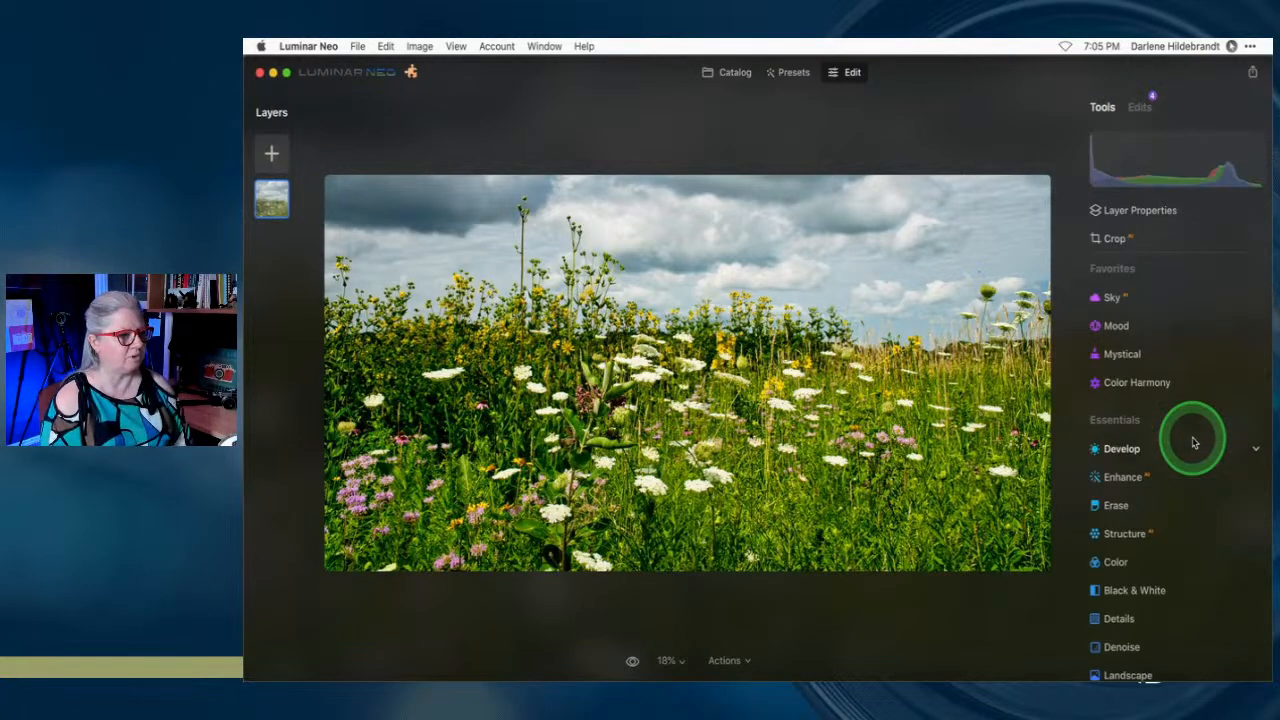
click(1130, 381)
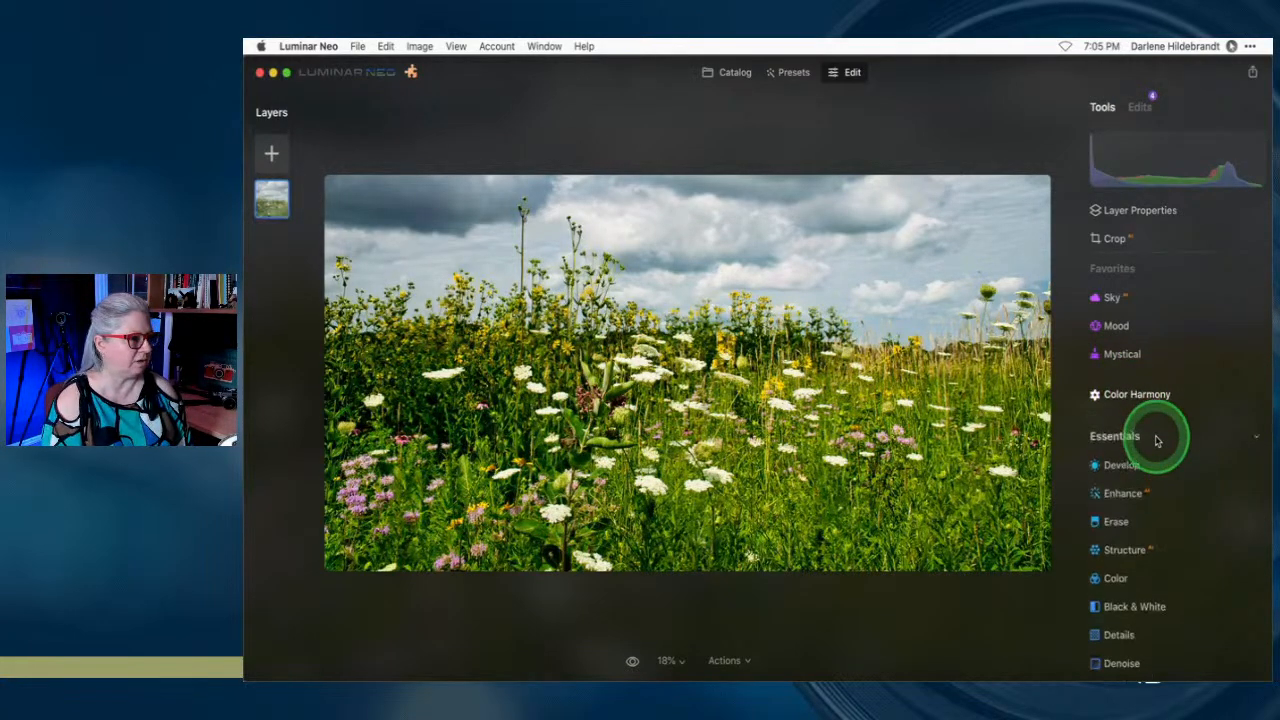
scroll(1157, 441, down, 3)
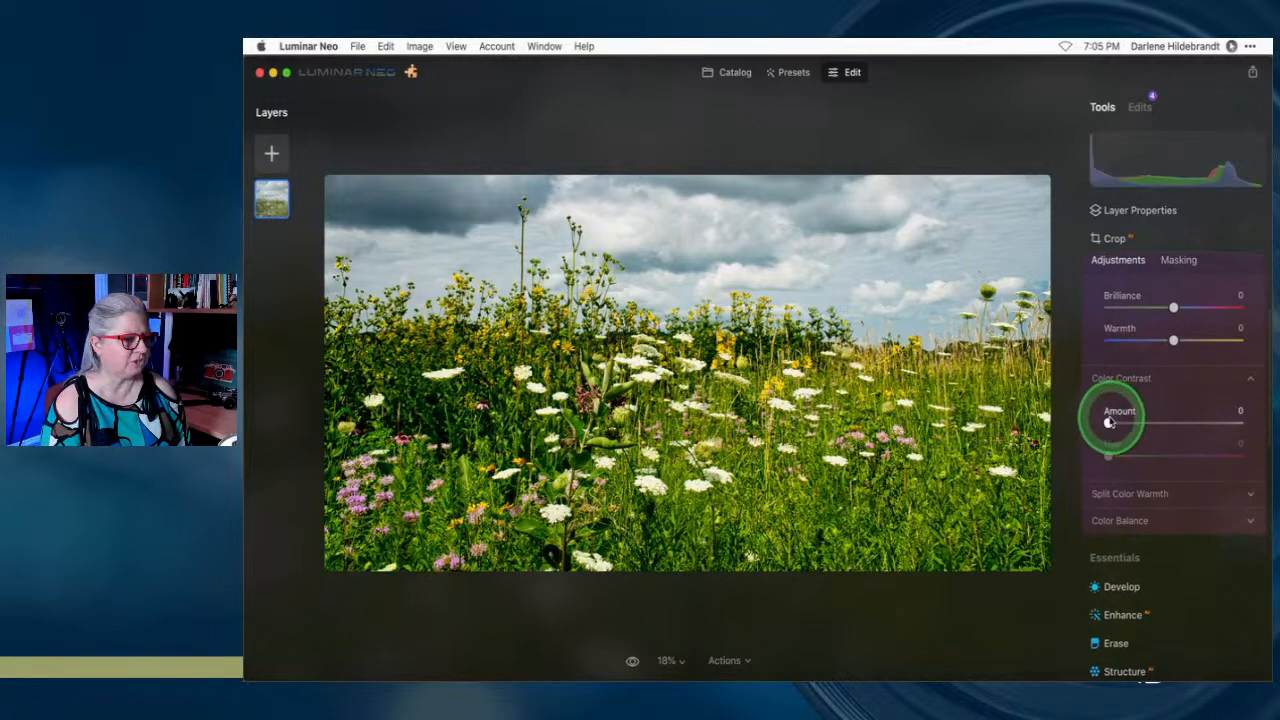
drag(1112, 425, 1152, 425)
scroll(1152, 425, up, 2)
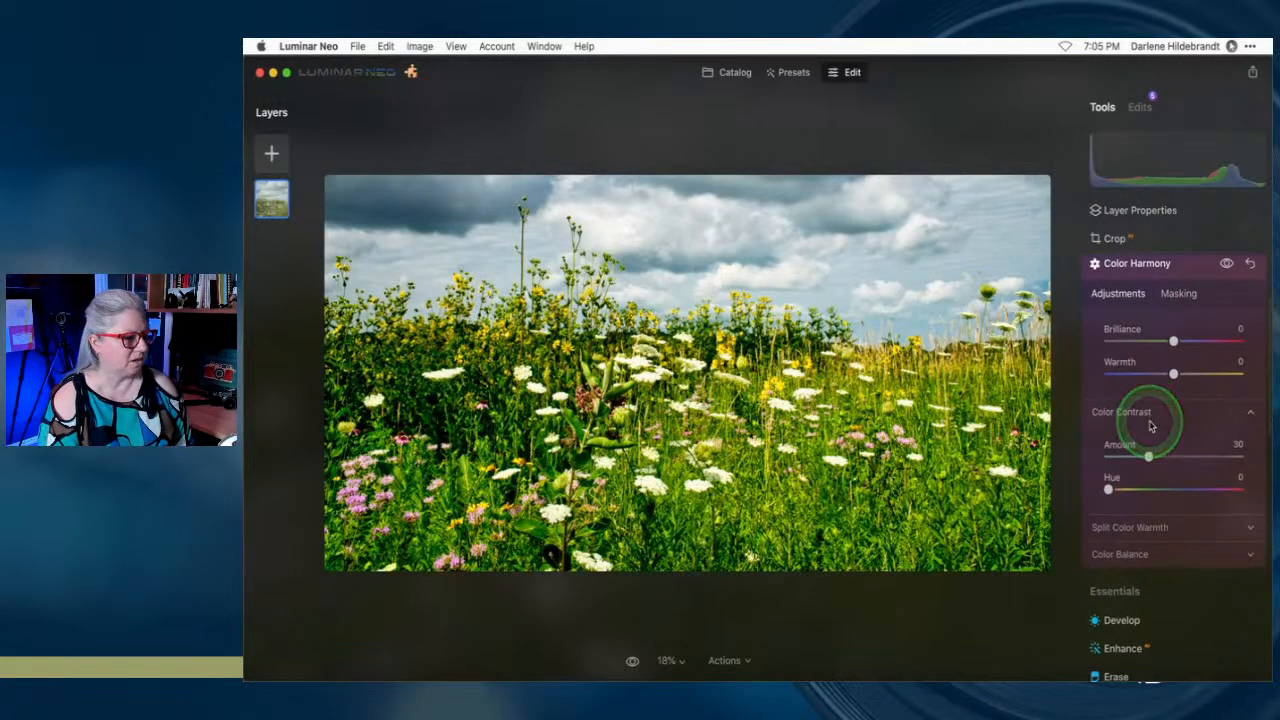
Set the Color Contrast Hue to 235 and reduce its Amount to 20
drag(1109, 486, 1196, 487)
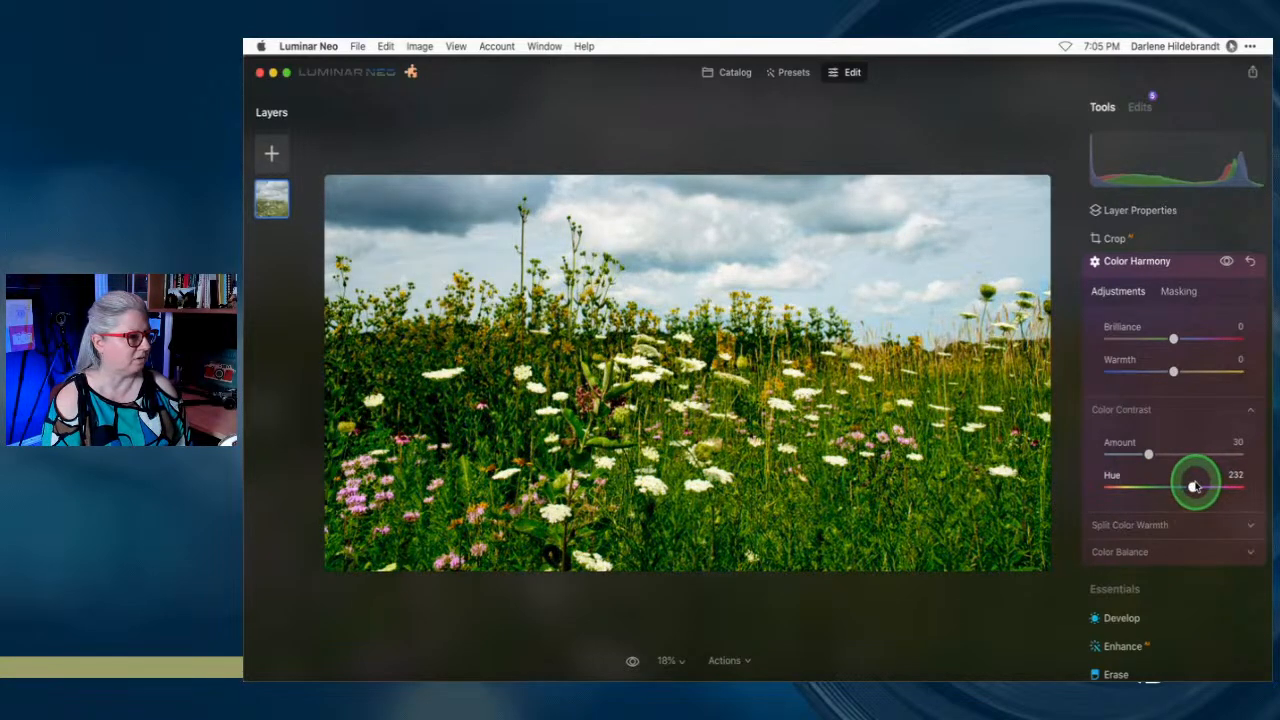
mouse_move(1184, 487)
mouse_down()
mouse_move(1169, 487)
mouse_move(1196, 487)
mouse_up()
click(1149, 455)
drag(1151, 456, 1112, 460)
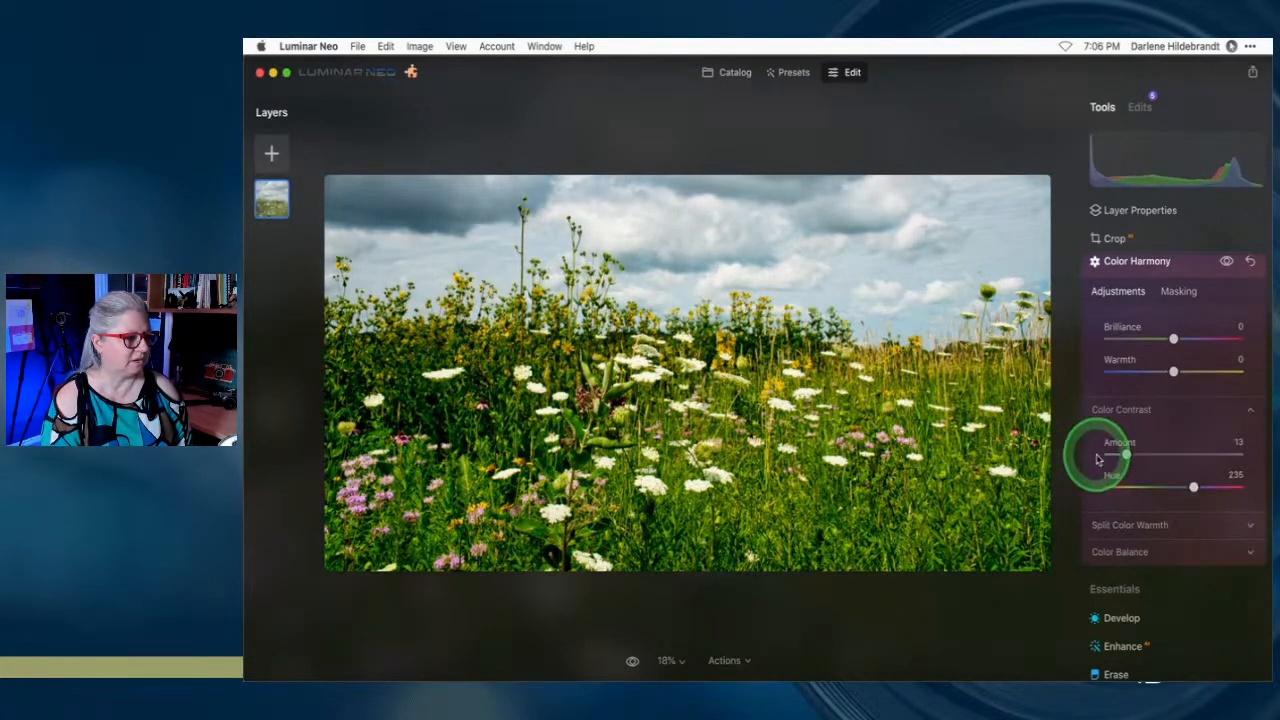
mouse_move(1153, 456)
mouse_down()
mouse_move(1108, 455)
mouse_move(1131, 455)
mouse_up()
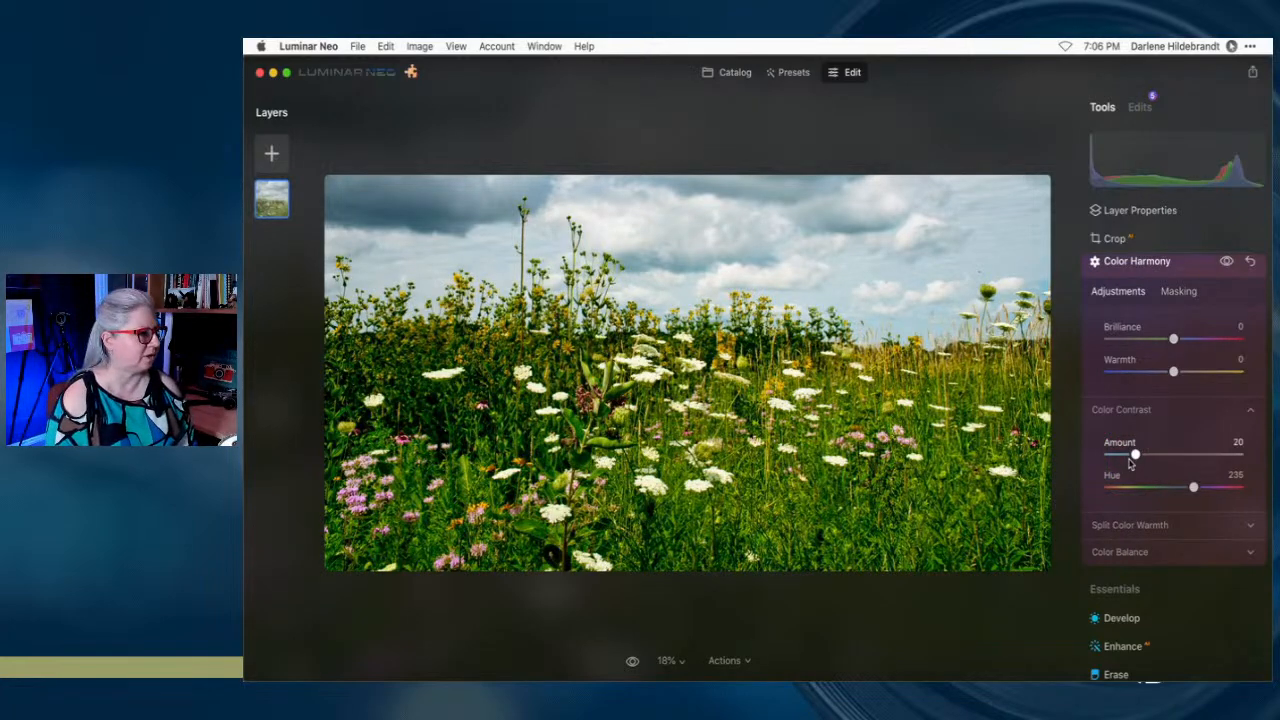
Add a Vignette with Amount -74 and Feather -100 so its edge can be judged
scroll(1132, 286, up, 3)
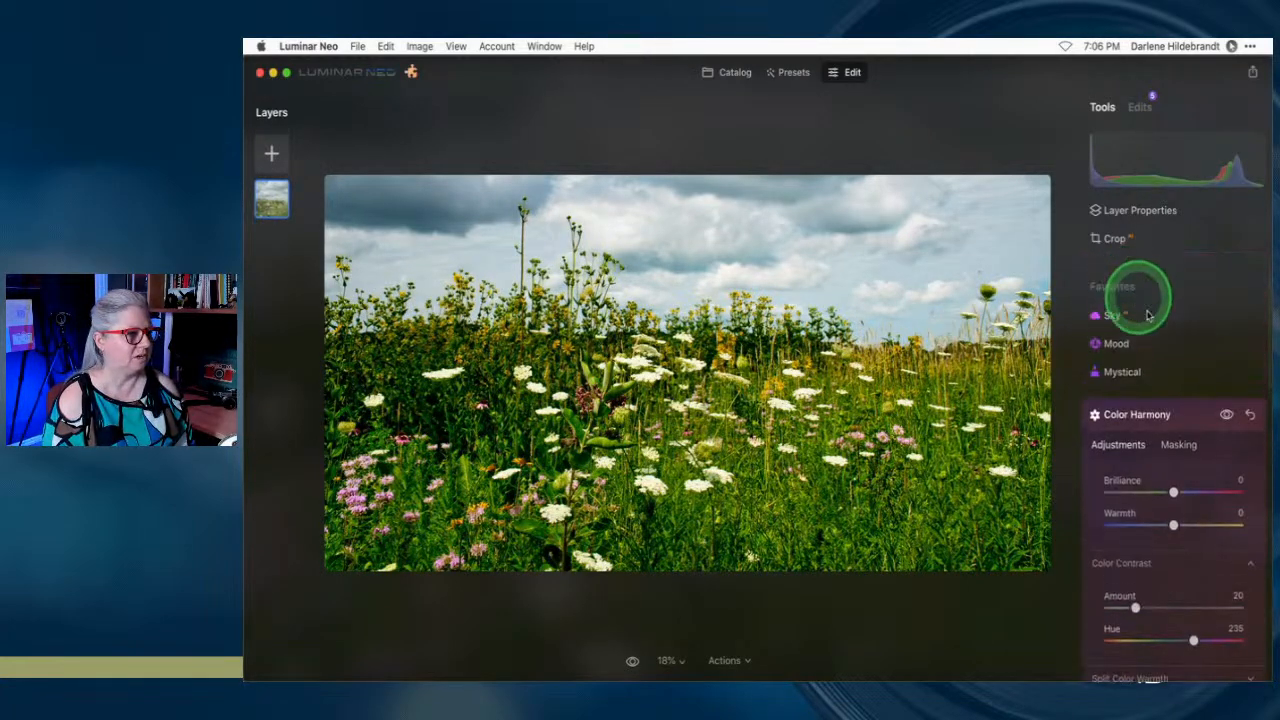
click(1152, 380)
scroll(1152, 380, down, 3)
click(1122, 592)
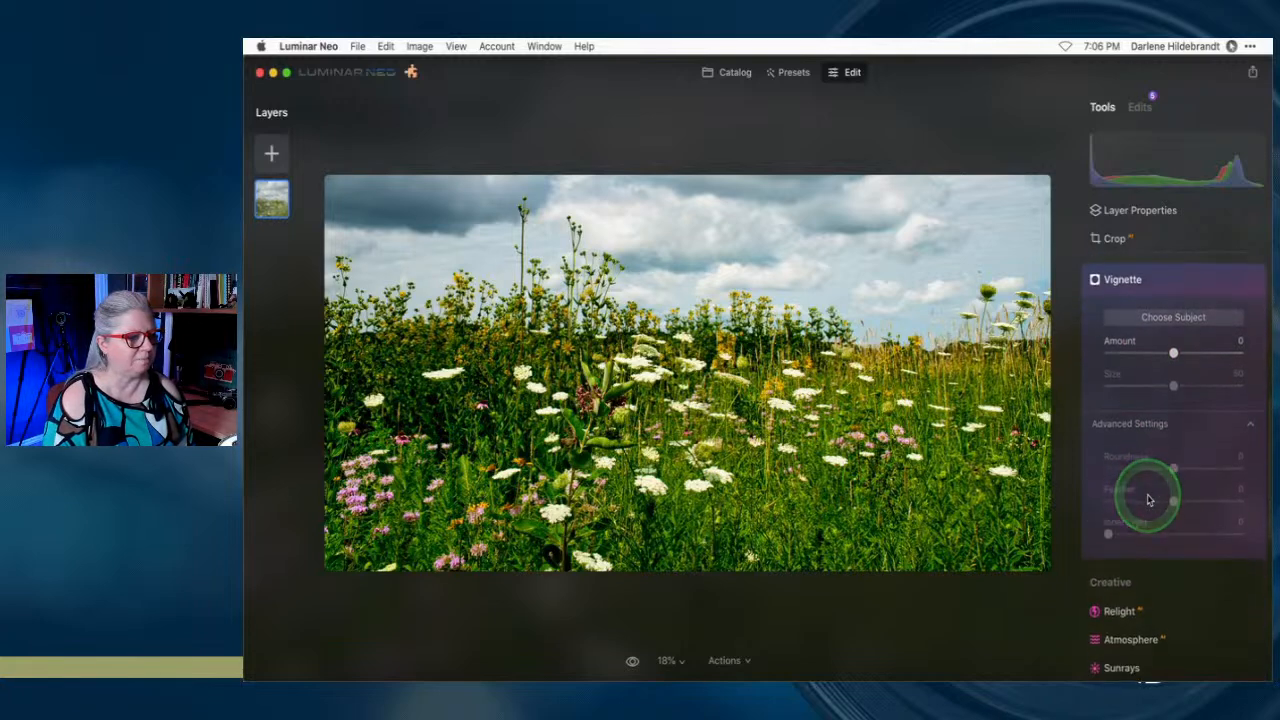
drag(1173, 355, 1135, 357)
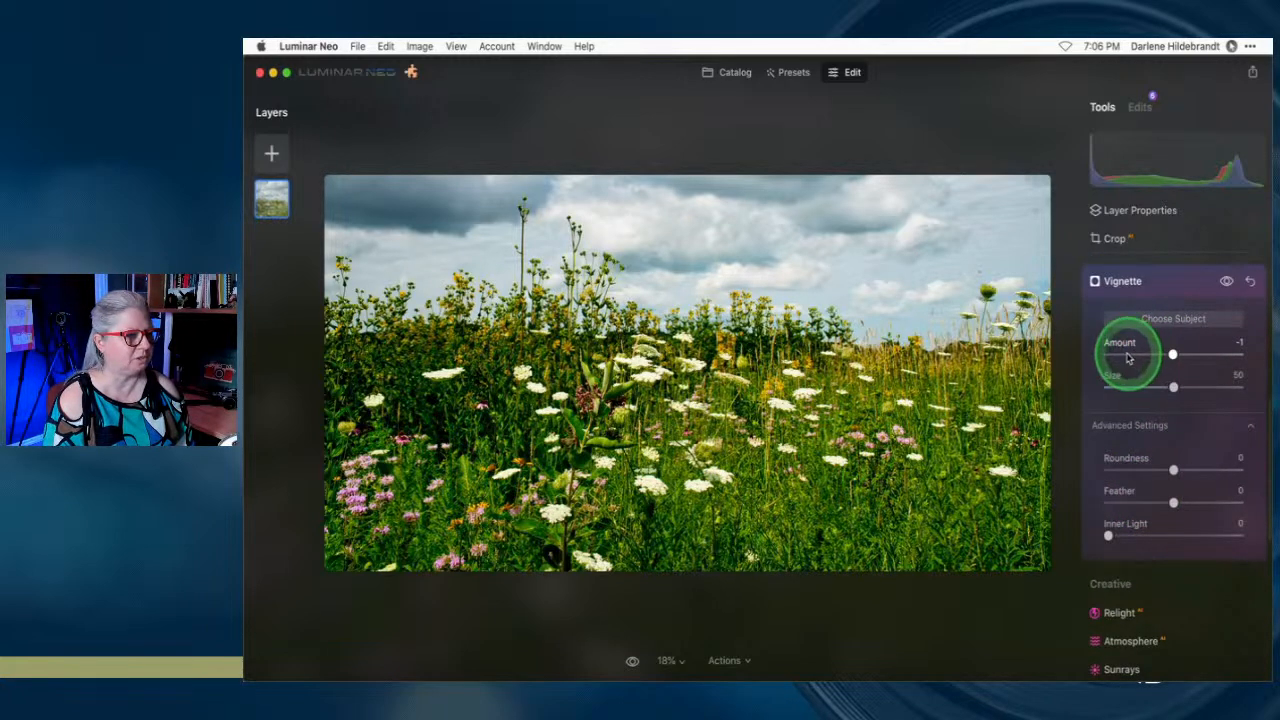
drag(1172, 502, 1095, 503)
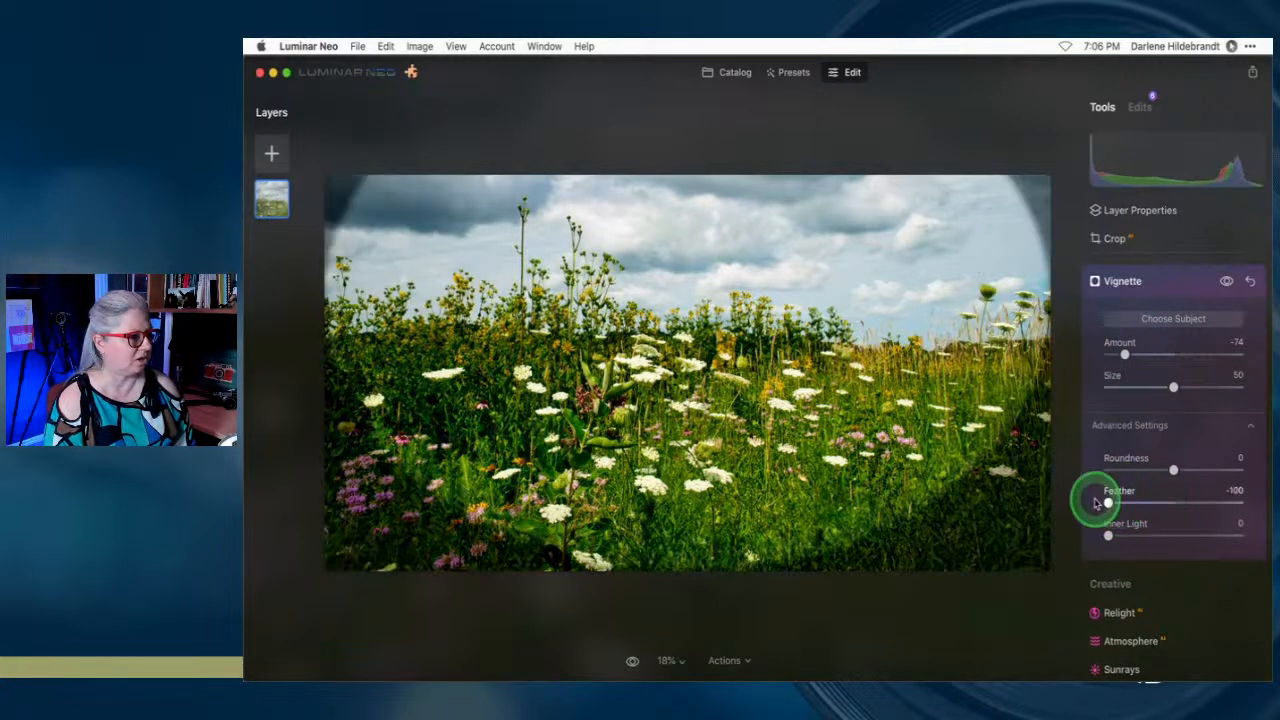
Centre the vignette on the flowers in mid-field and set its Size to 24, Feather to 45 and Amount to -50
click(1162, 320)
click(707, 371)
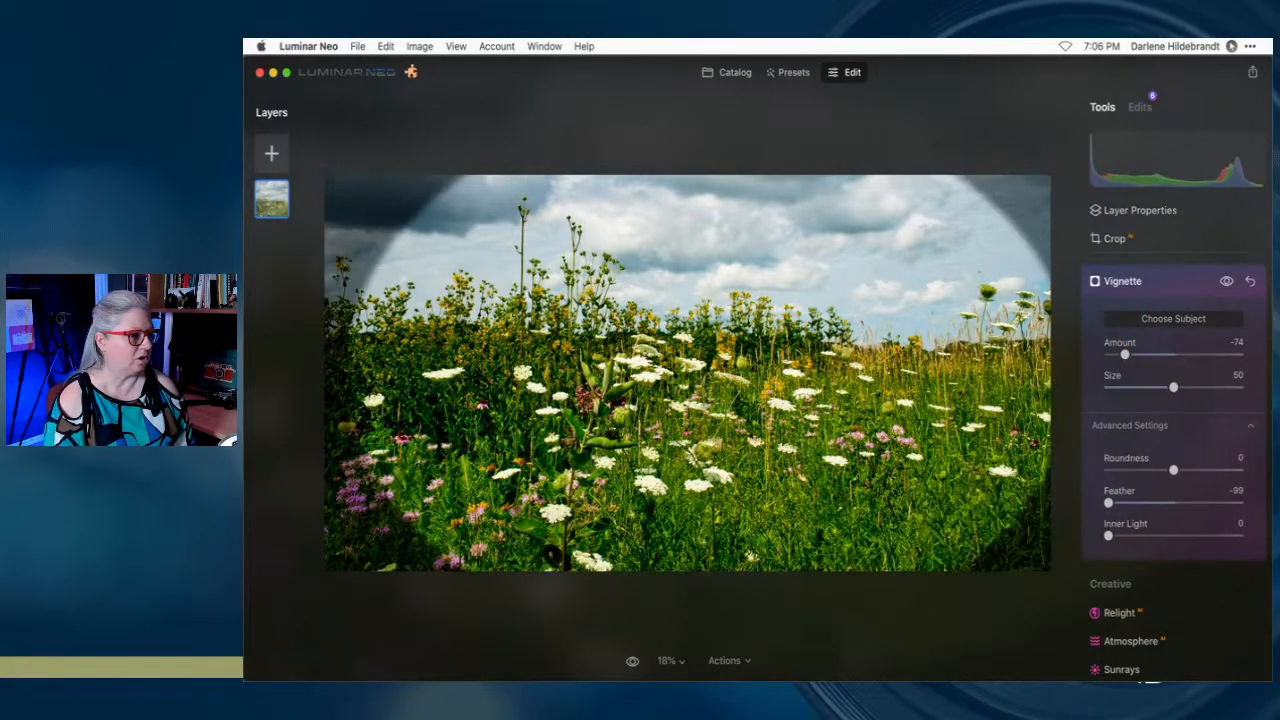
mouse_move(1131, 397)
mouse_down()
mouse_move(1143, 405)
mouse_move(1131, 388)
mouse_up()
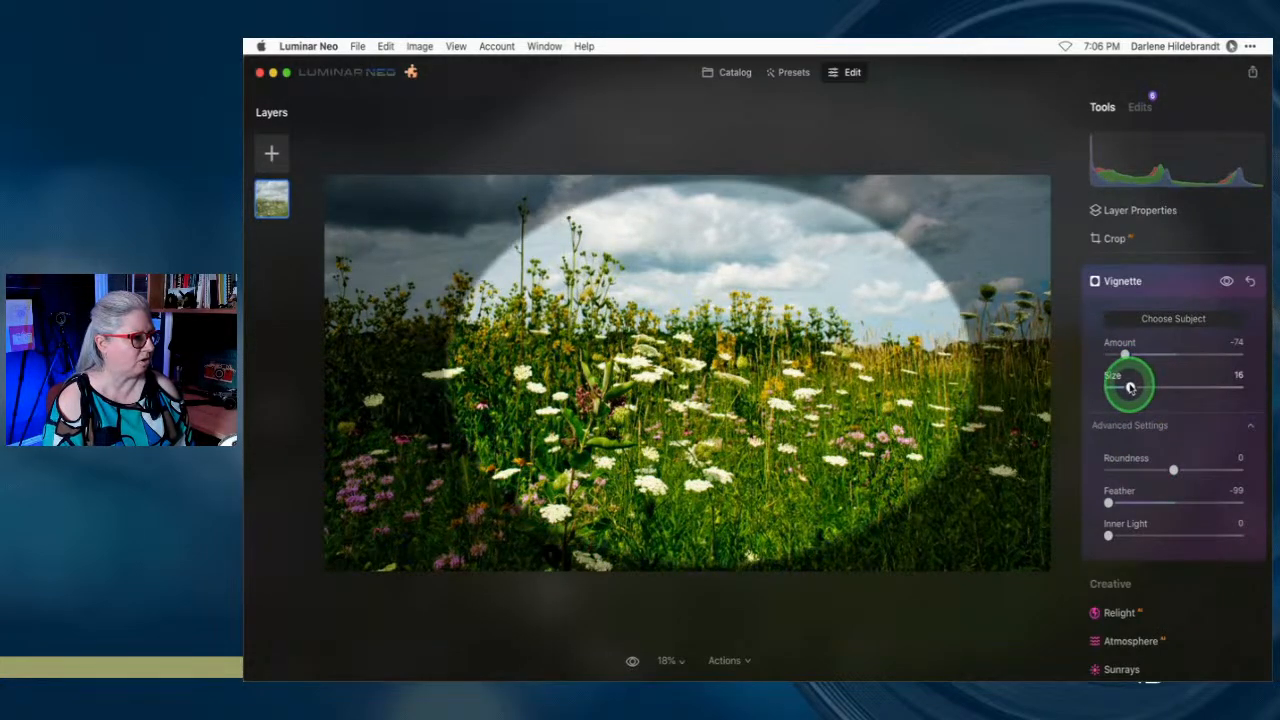
click(1205, 504)
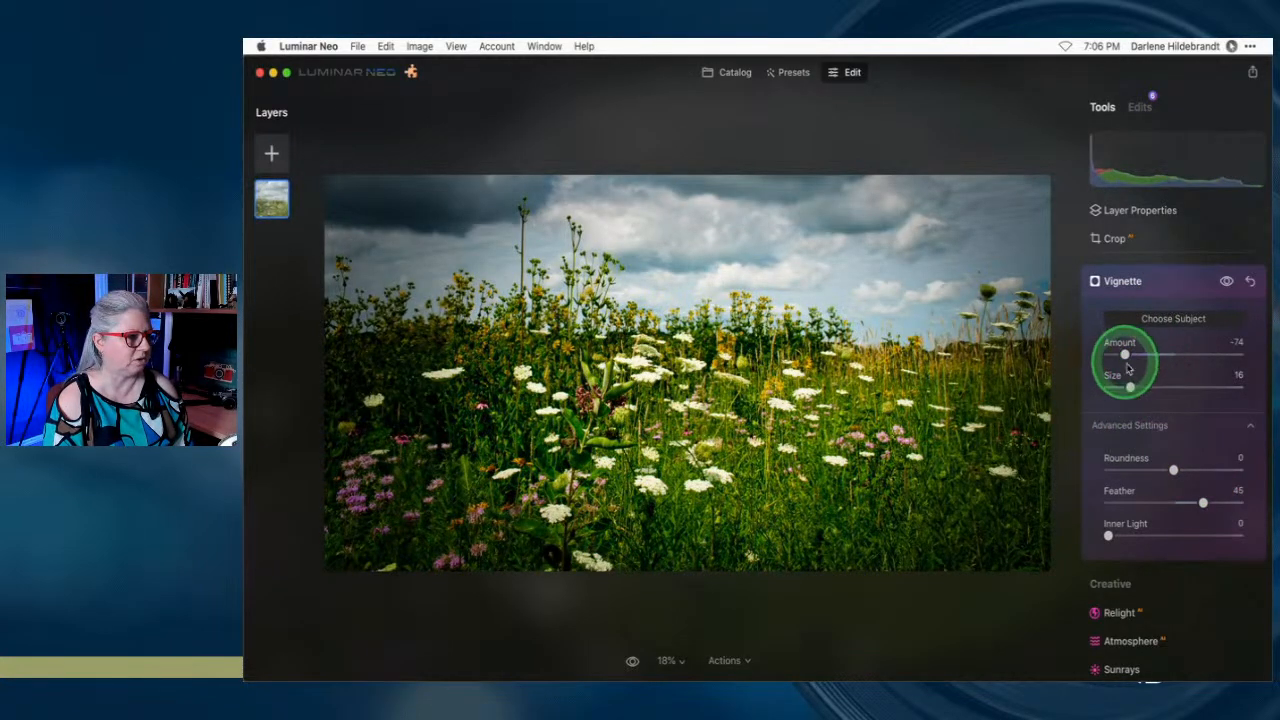
drag(1131, 388, 1164, 357)
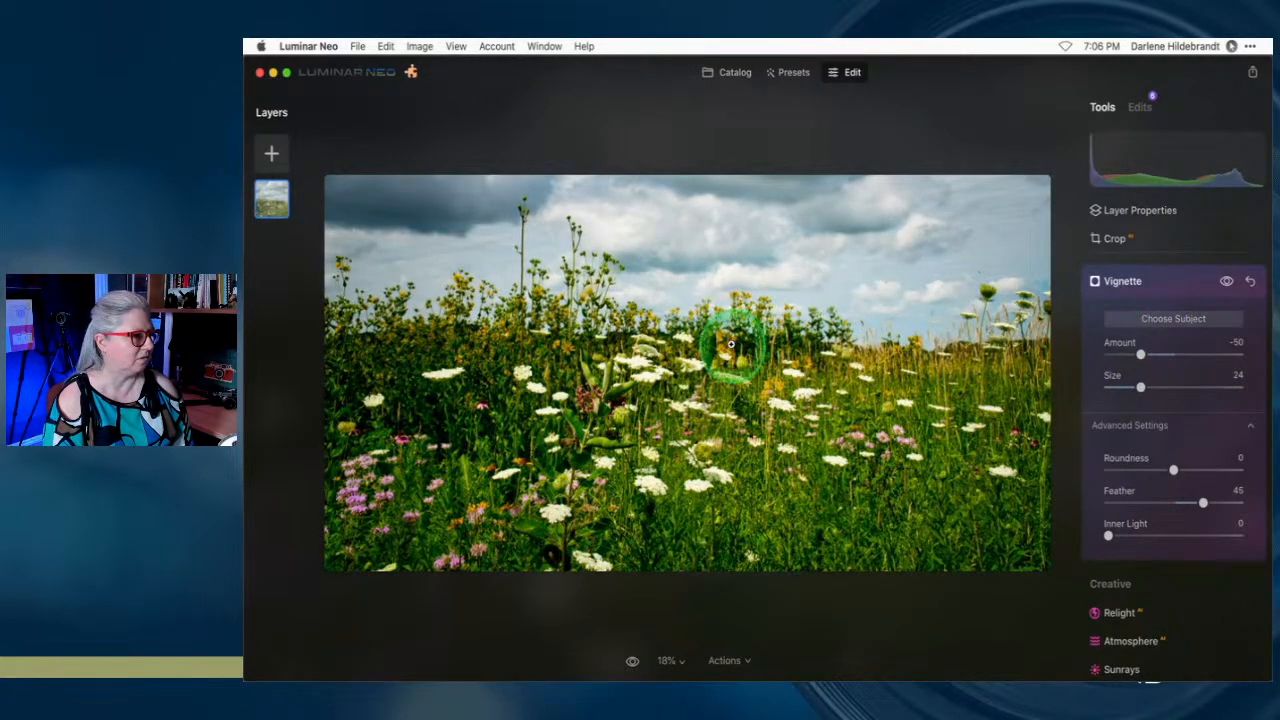
Move the vignette's subject point to the tall plants left of the image's centre and close the Vignette tool
click(645, 360)
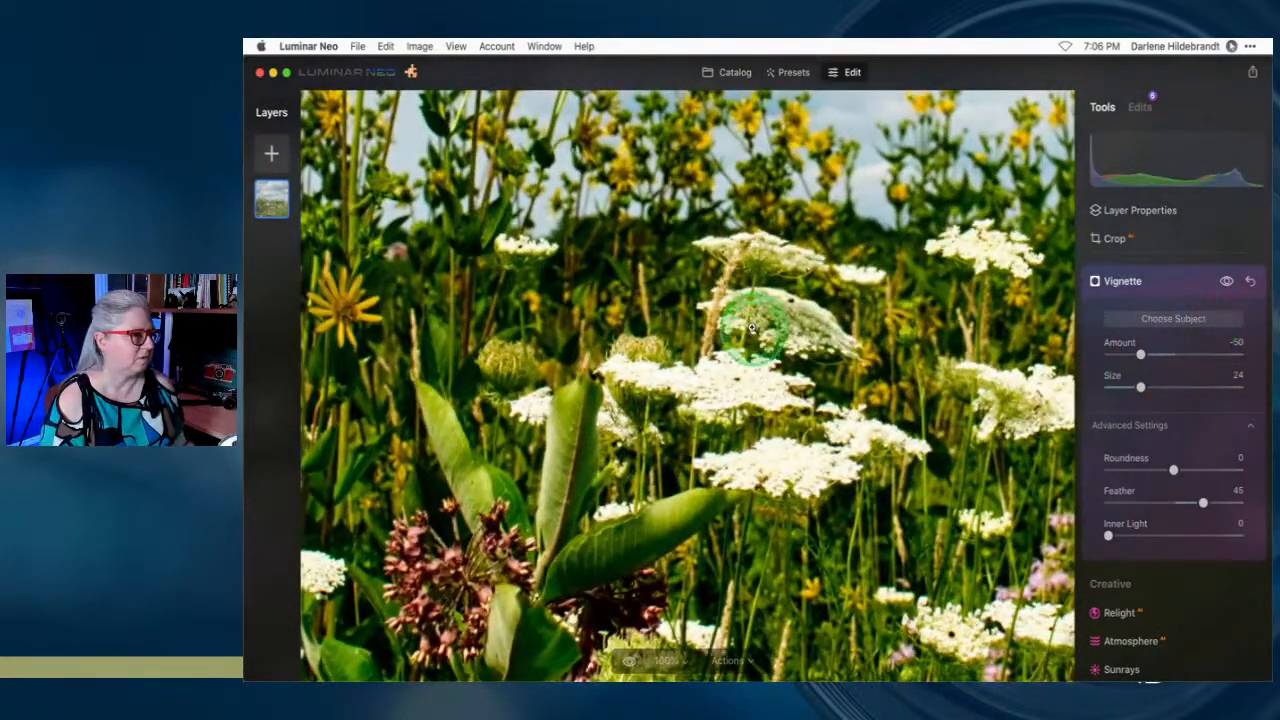
click(771, 323)
click(1171, 320)
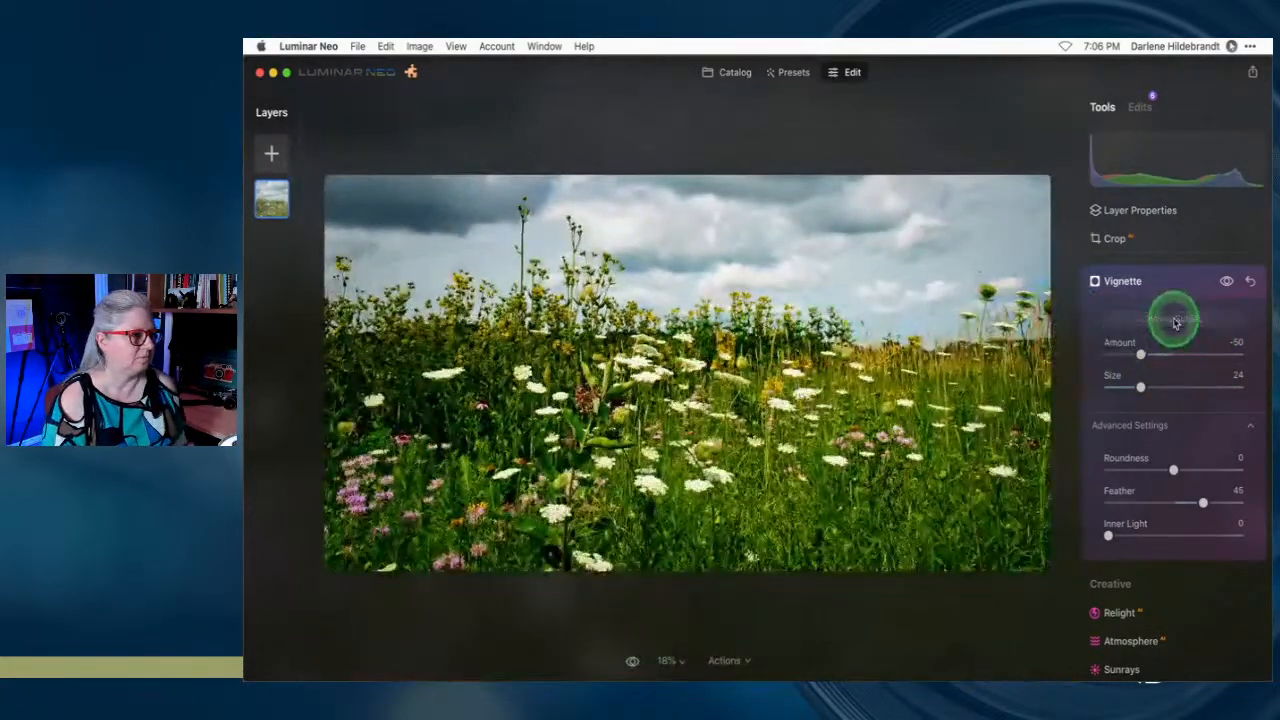
click(596, 335)
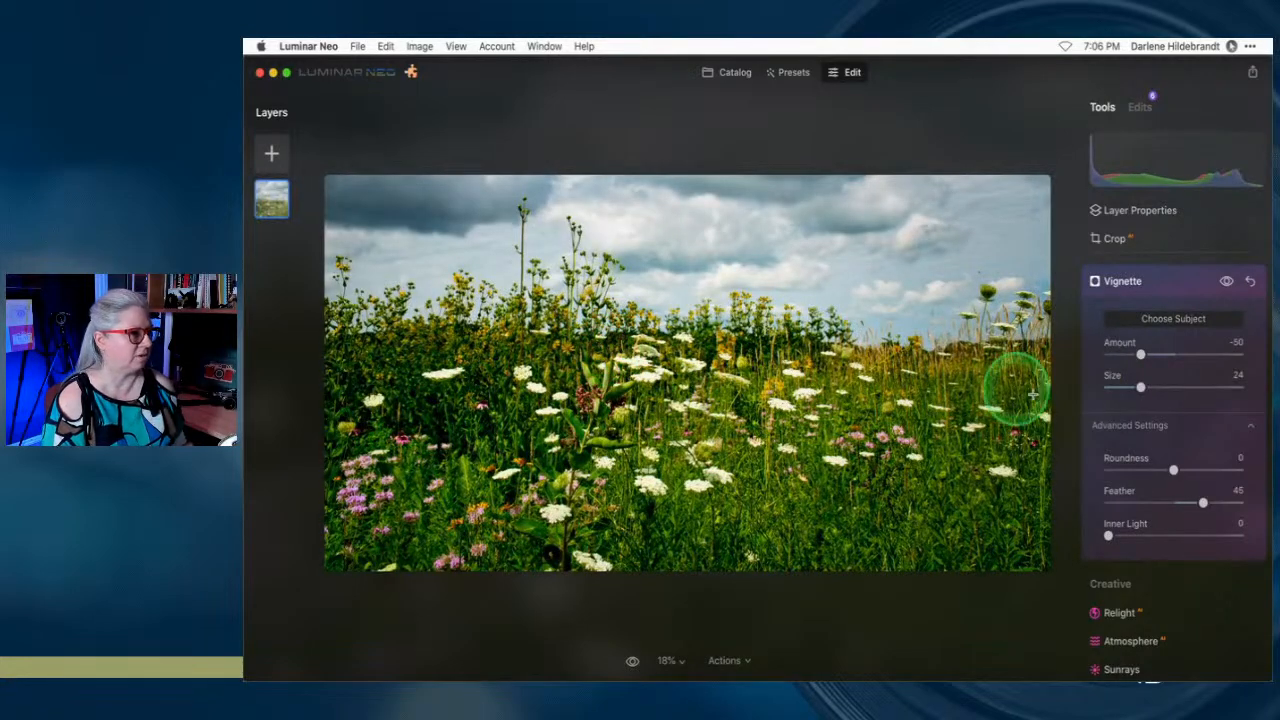
click(1166, 284)
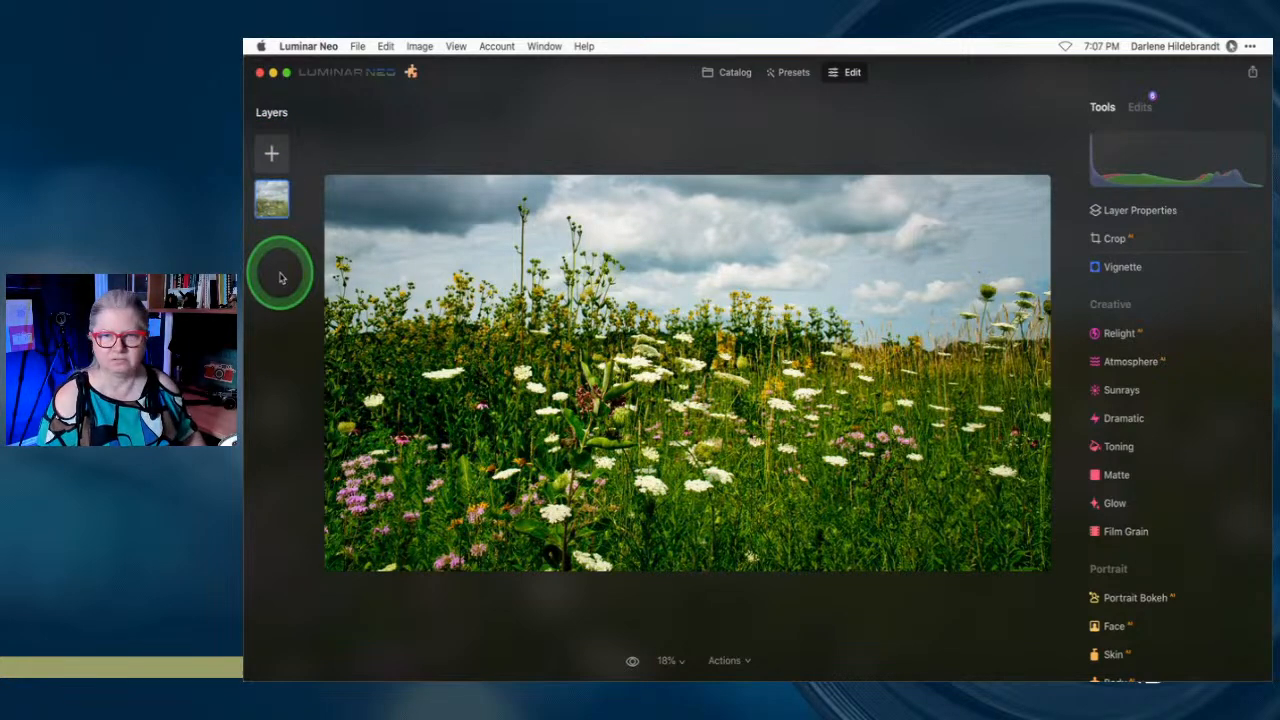
Duplicate the edited photo layer and set the copy's blend mode to Multiply after trying Darken
key(super+j)
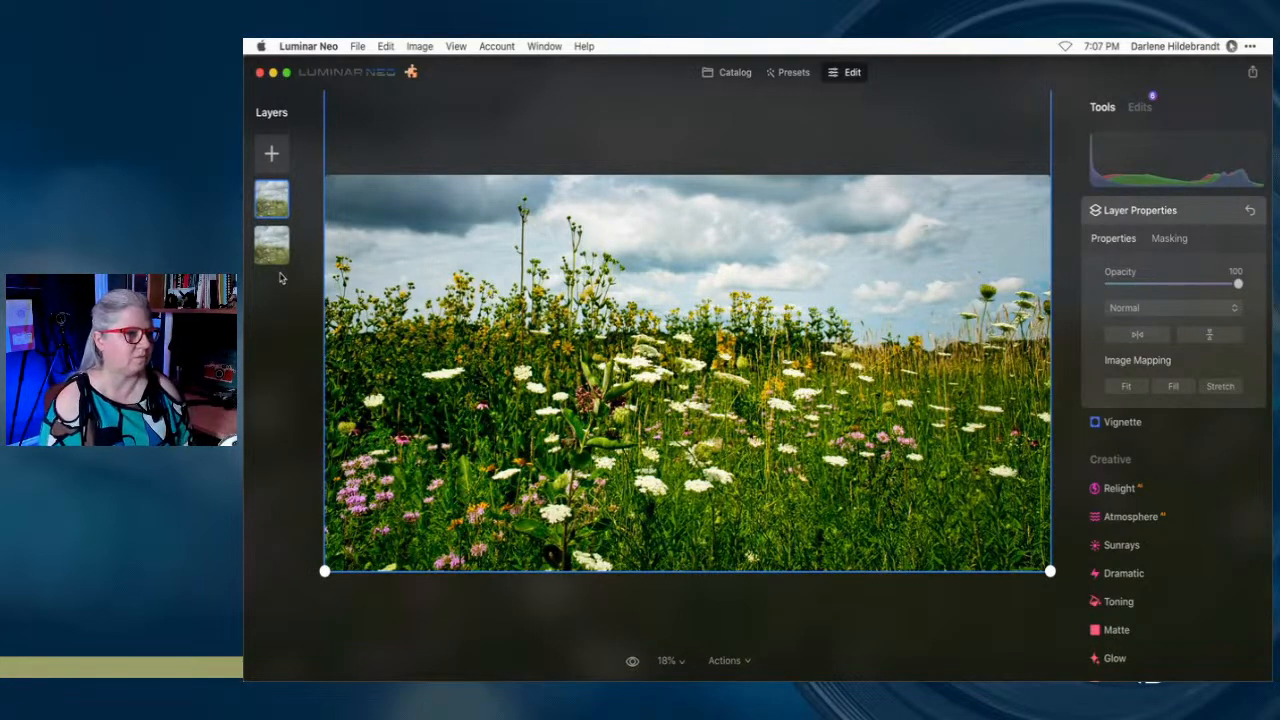
click(1135, 307)
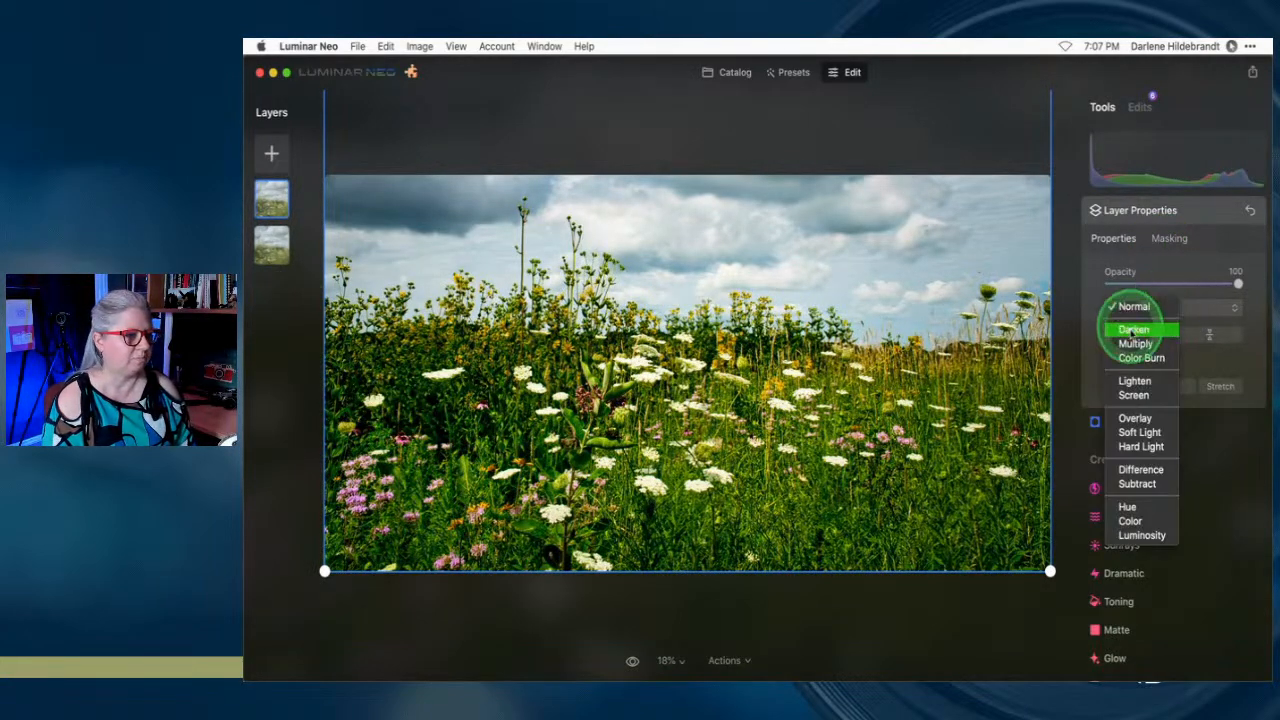
click(1133, 331)
click(1134, 307)
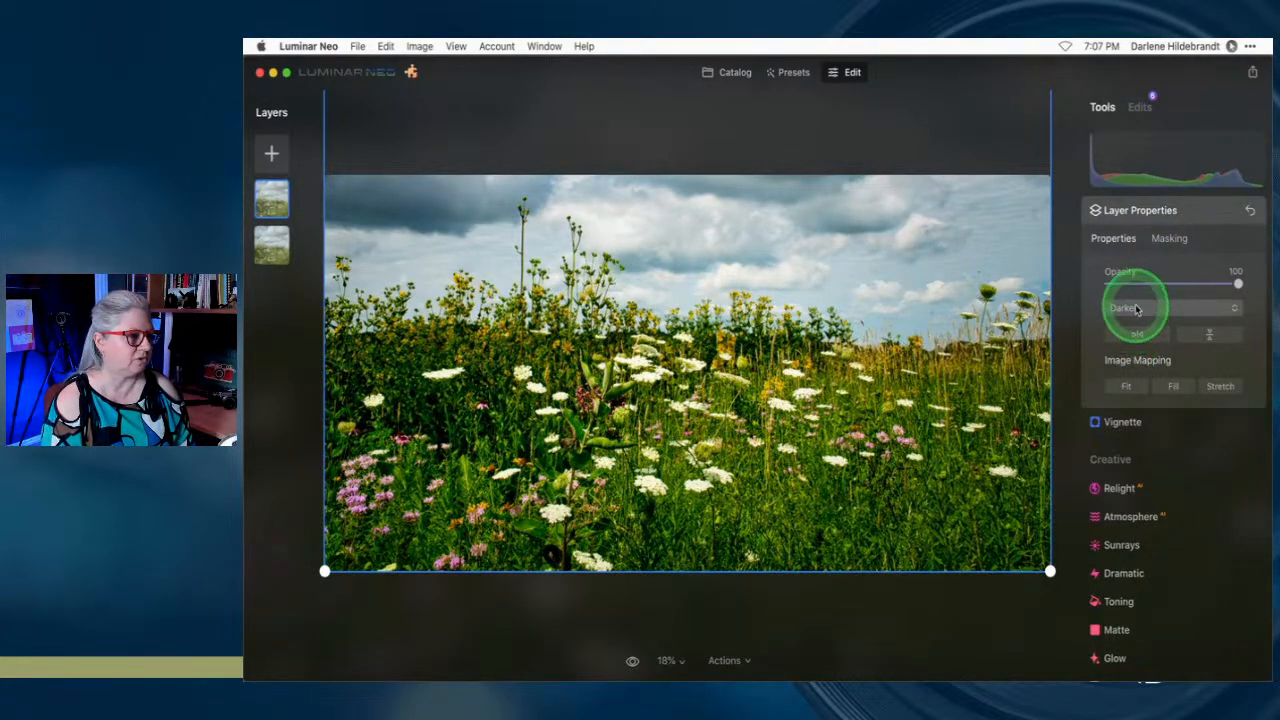
click(1135, 322)
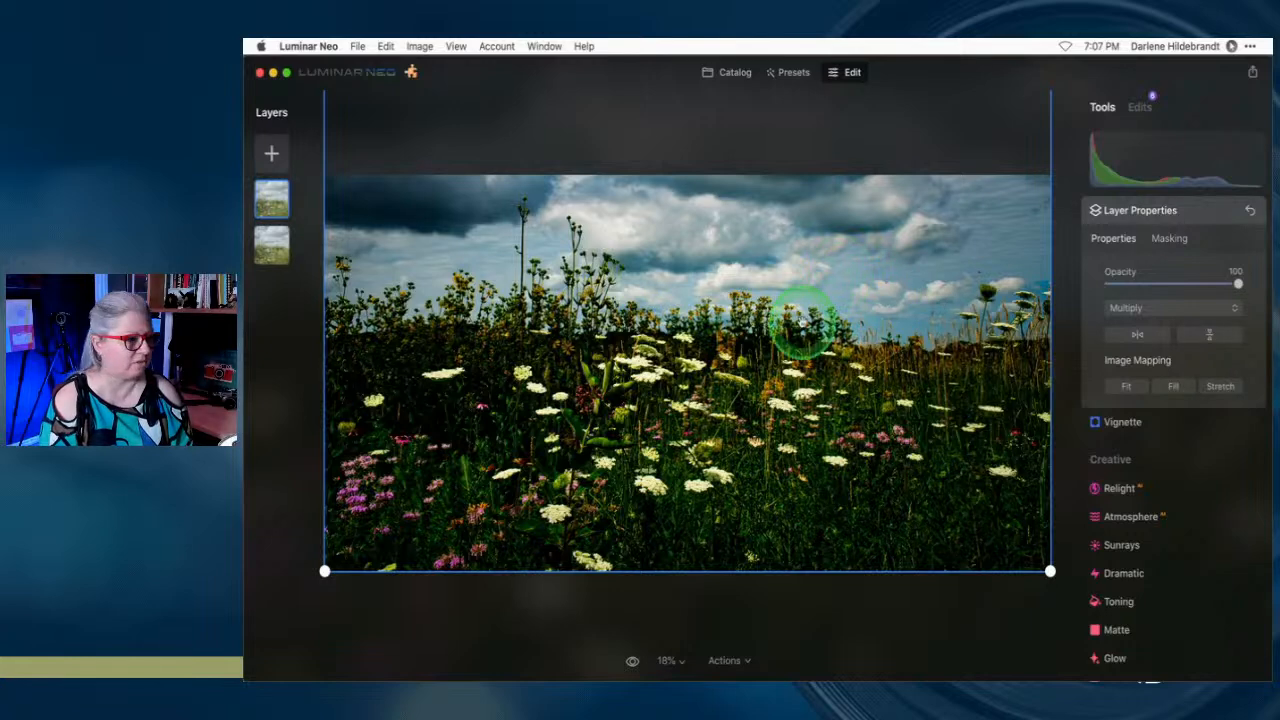
Try the Multiply layer at 38 opacity, raise the opacity again, and restrict the layer to the Sky with Mask AI
drag(1212, 287, 1160, 285)
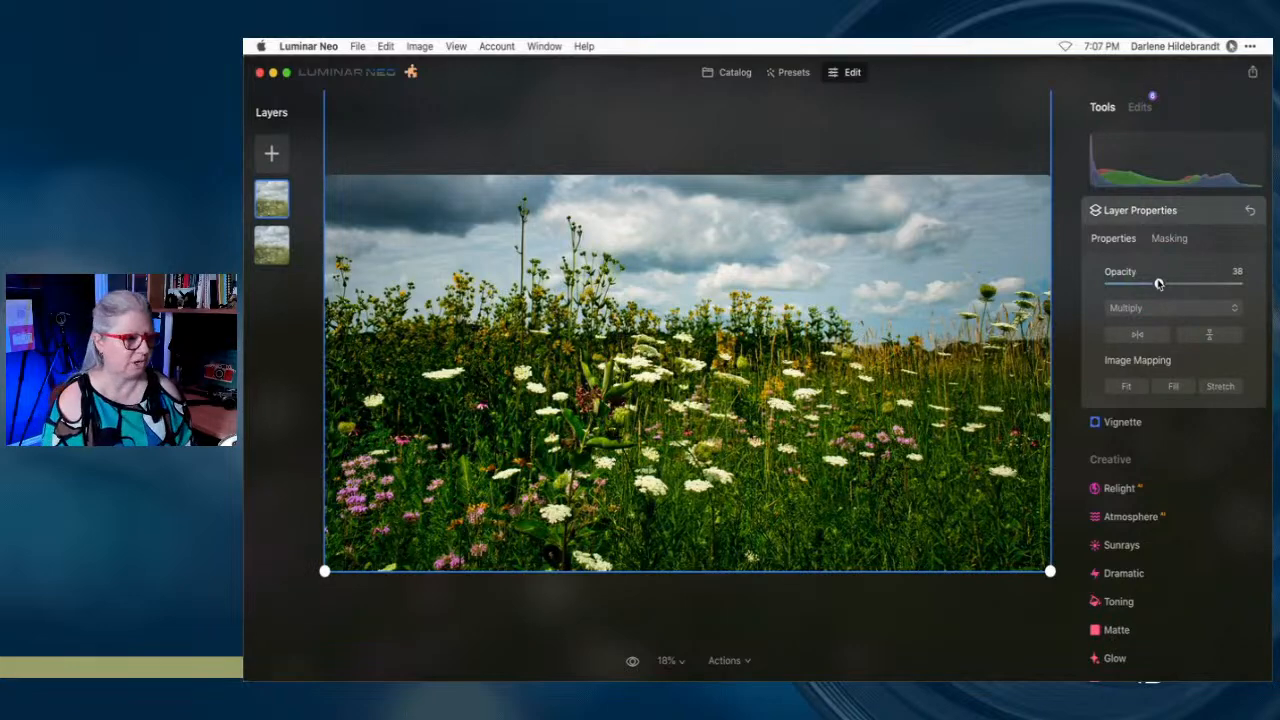
drag(1159, 284, 1214, 278)
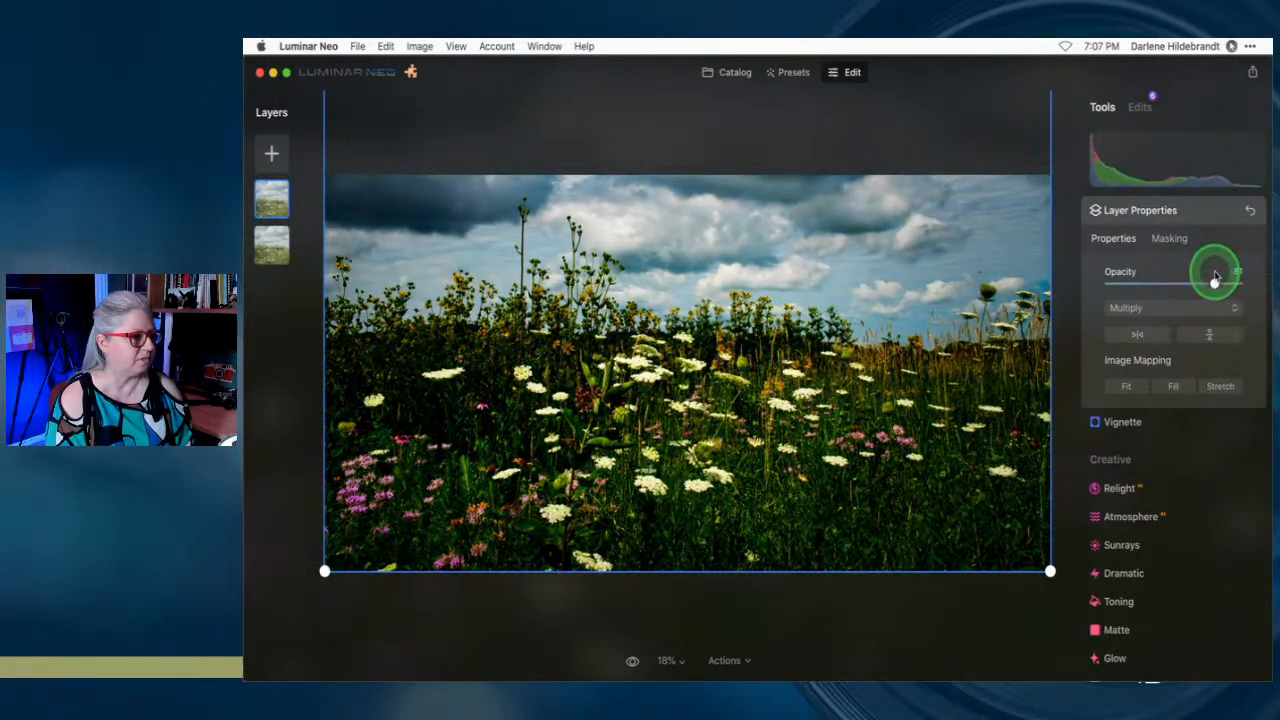
click(1172, 239)
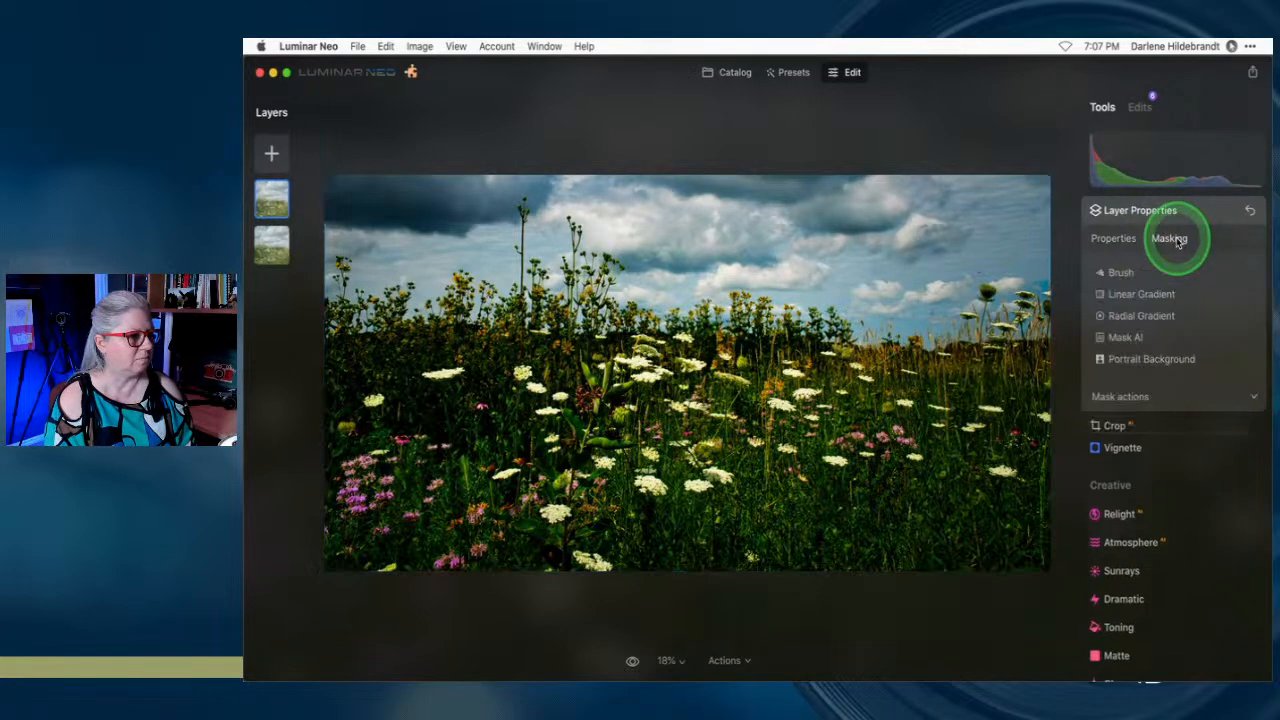
click(1115, 339)
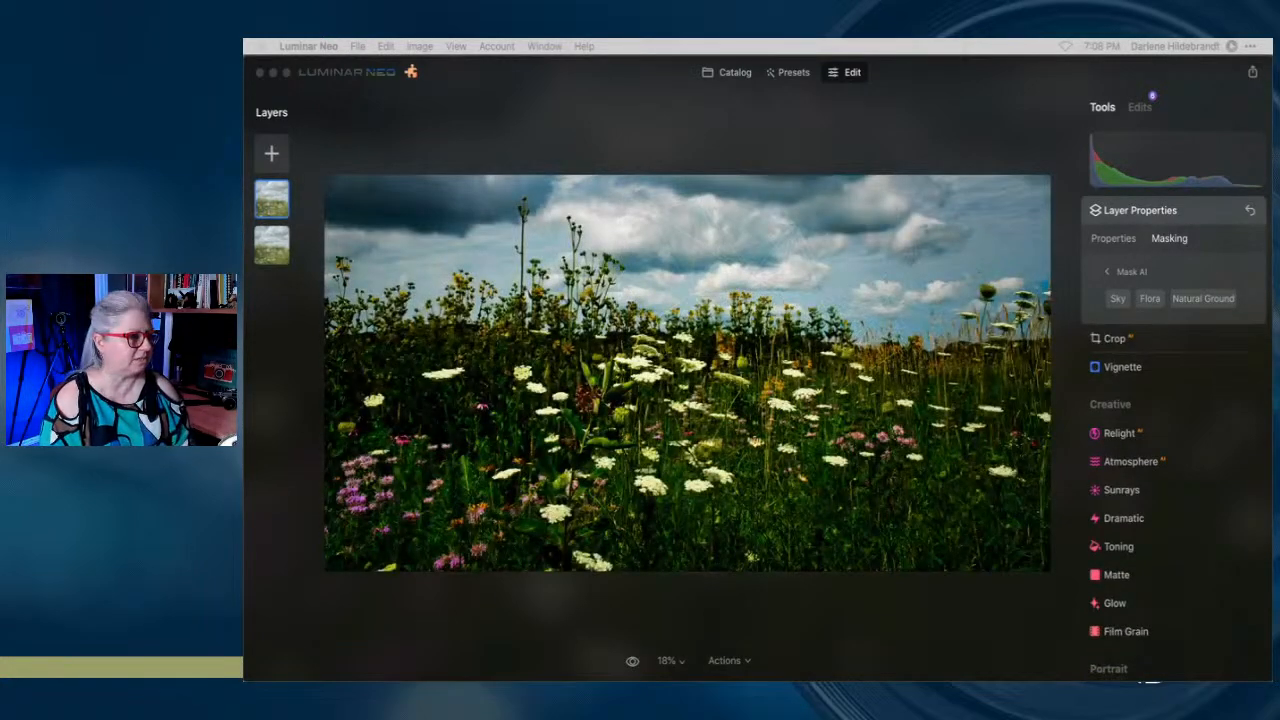
click(1112, 301)
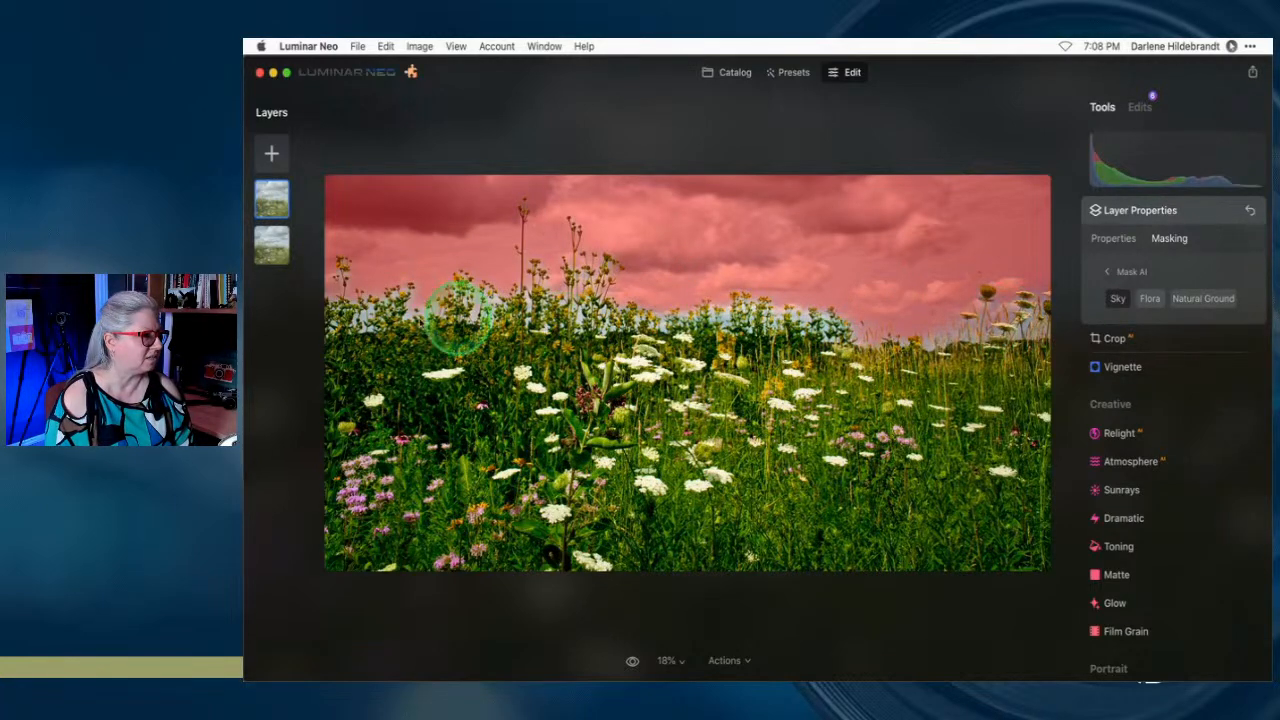
Check the sky mask's edge along the flower tops at full zoom, leave masking, and hide the Multiply layer for comparison
double_click(696, 332)
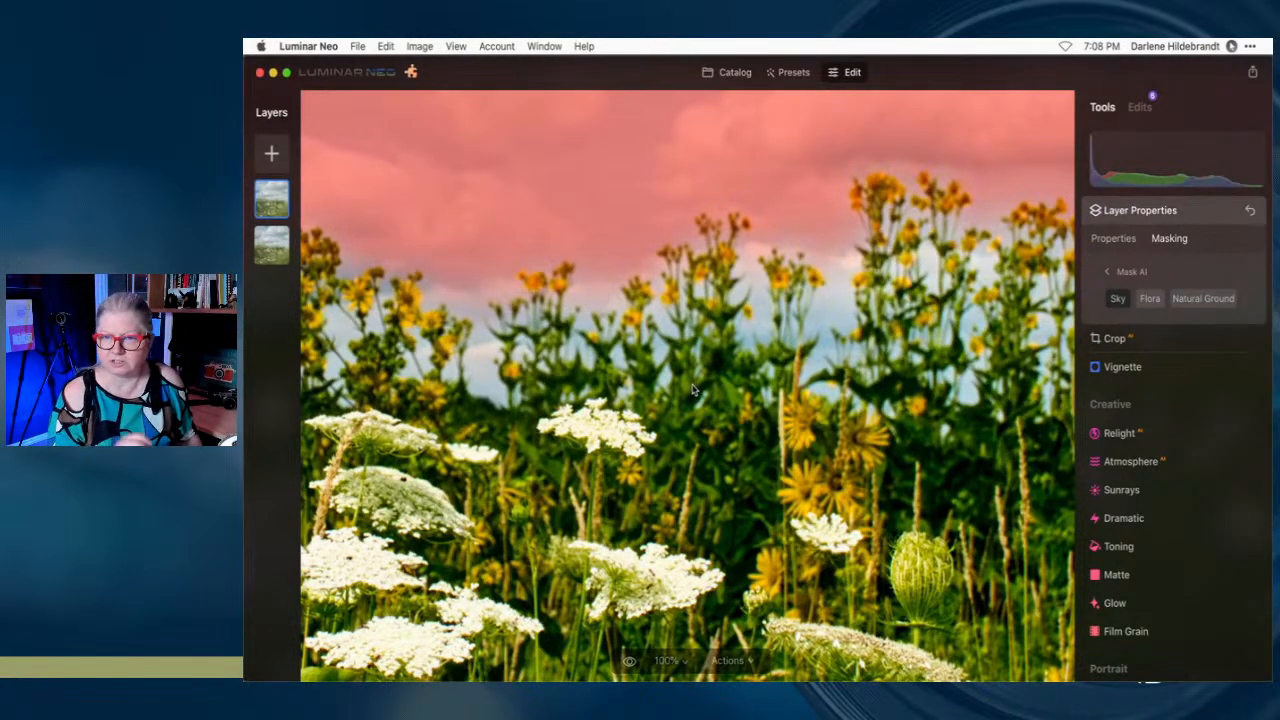
scroll(694, 388, down, 10)
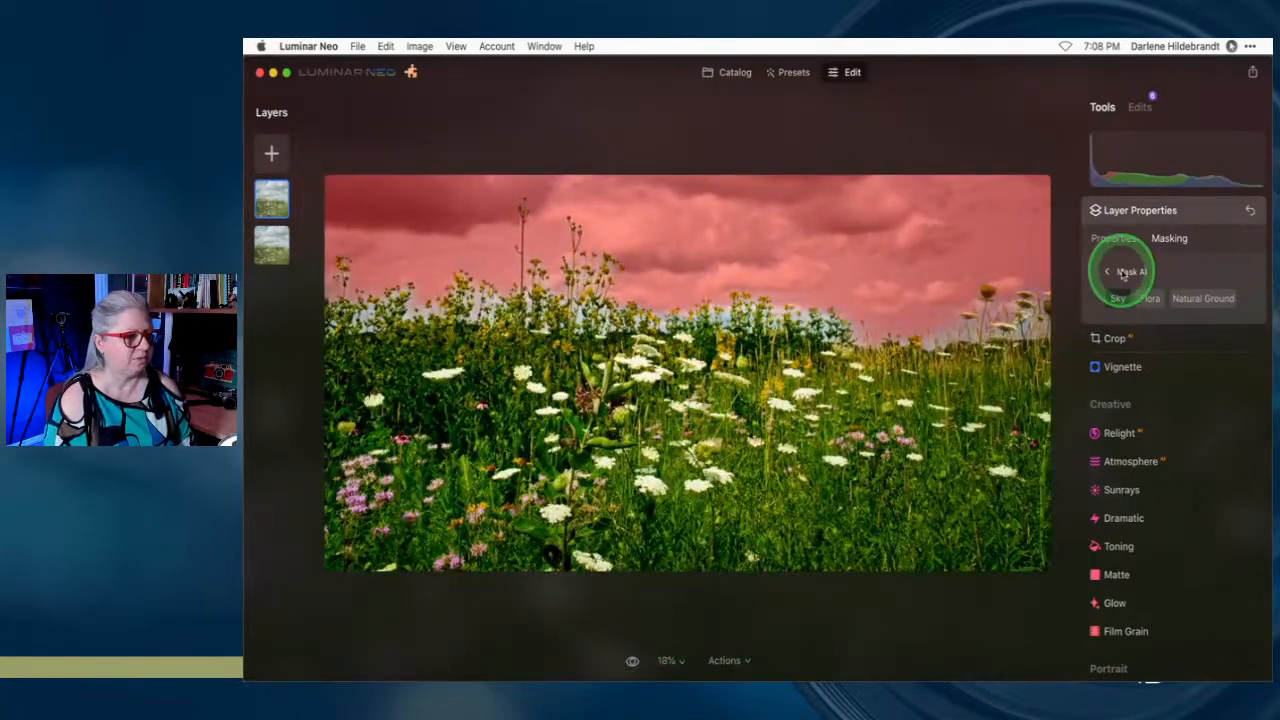
click(1133, 274)
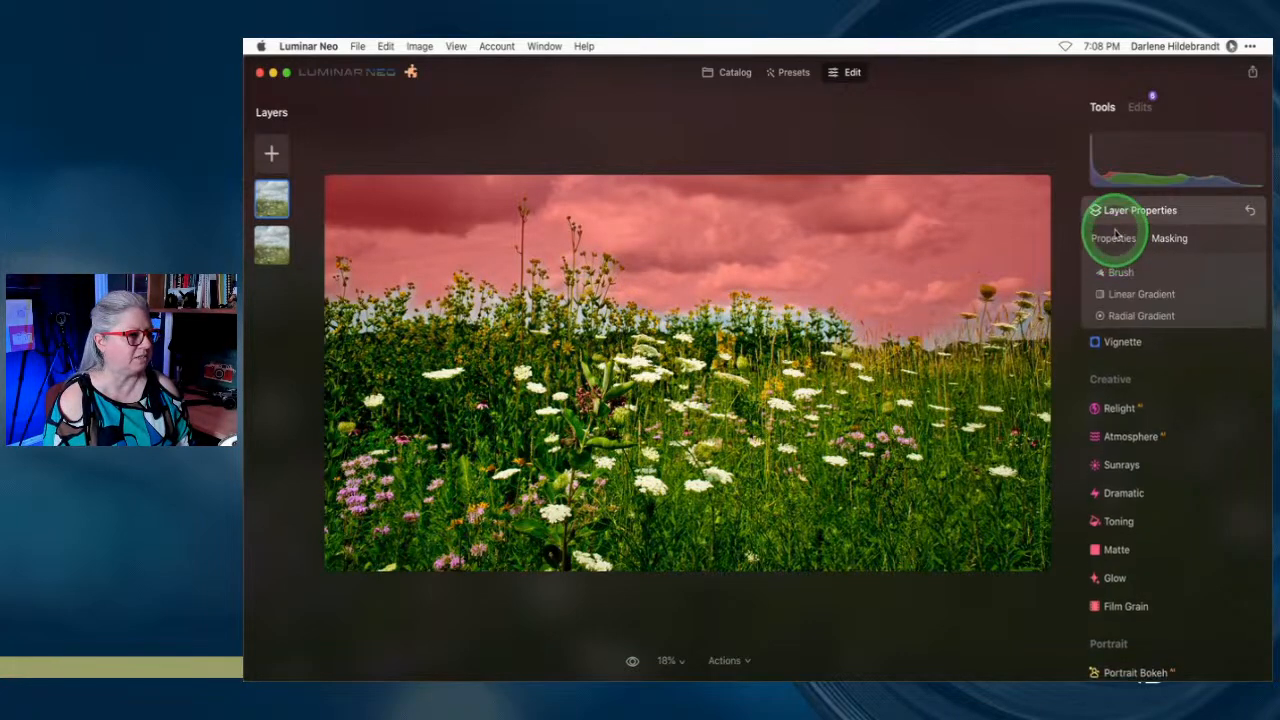
click(1113, 238)
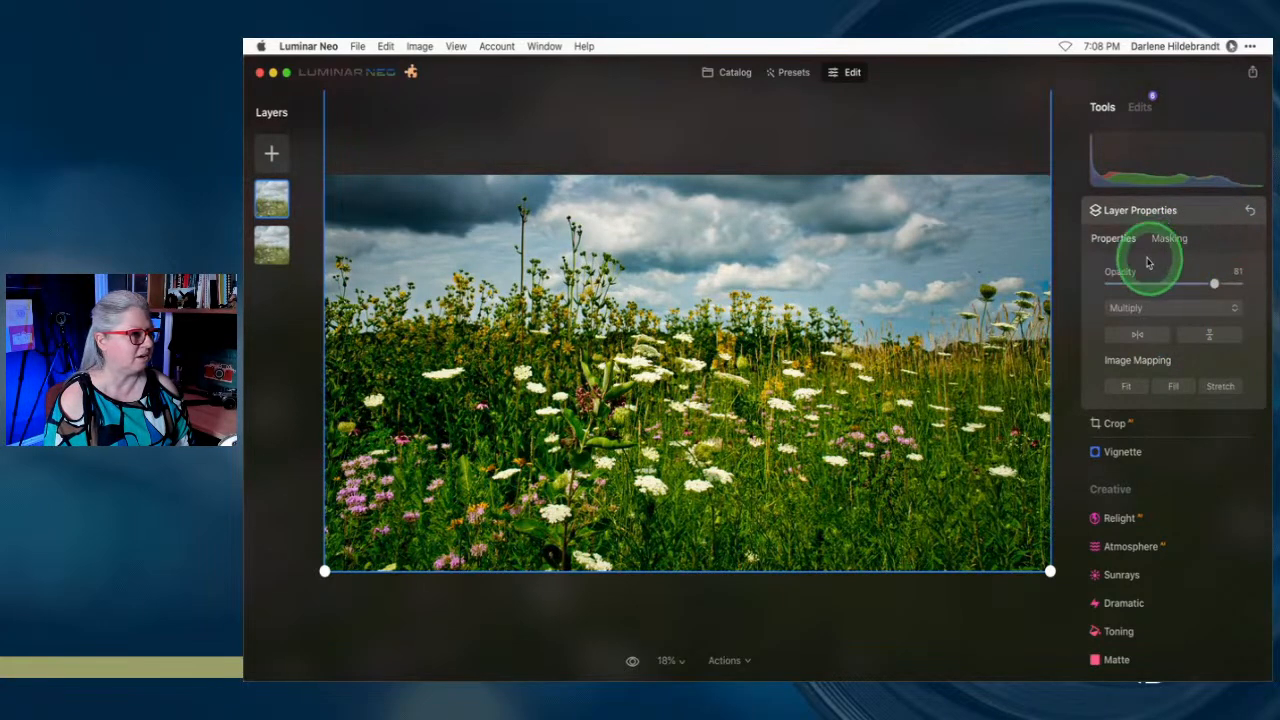
right_click(264, 201)
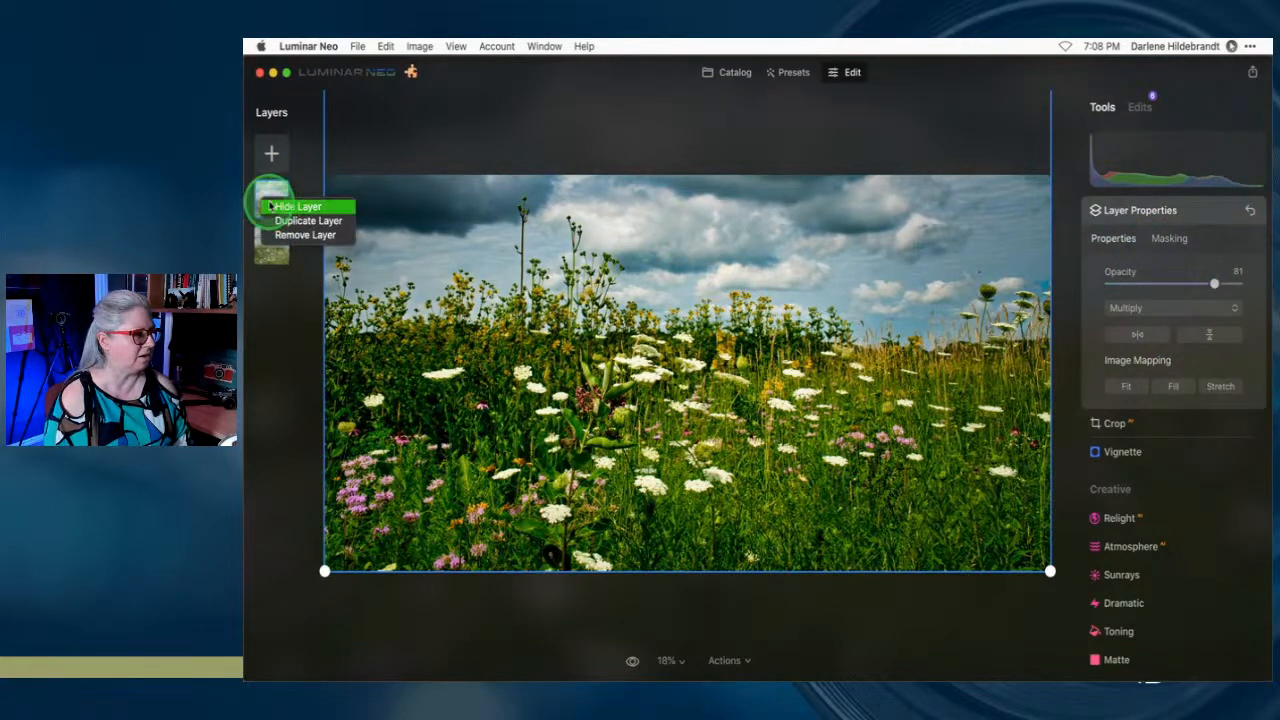
click(270, 206)
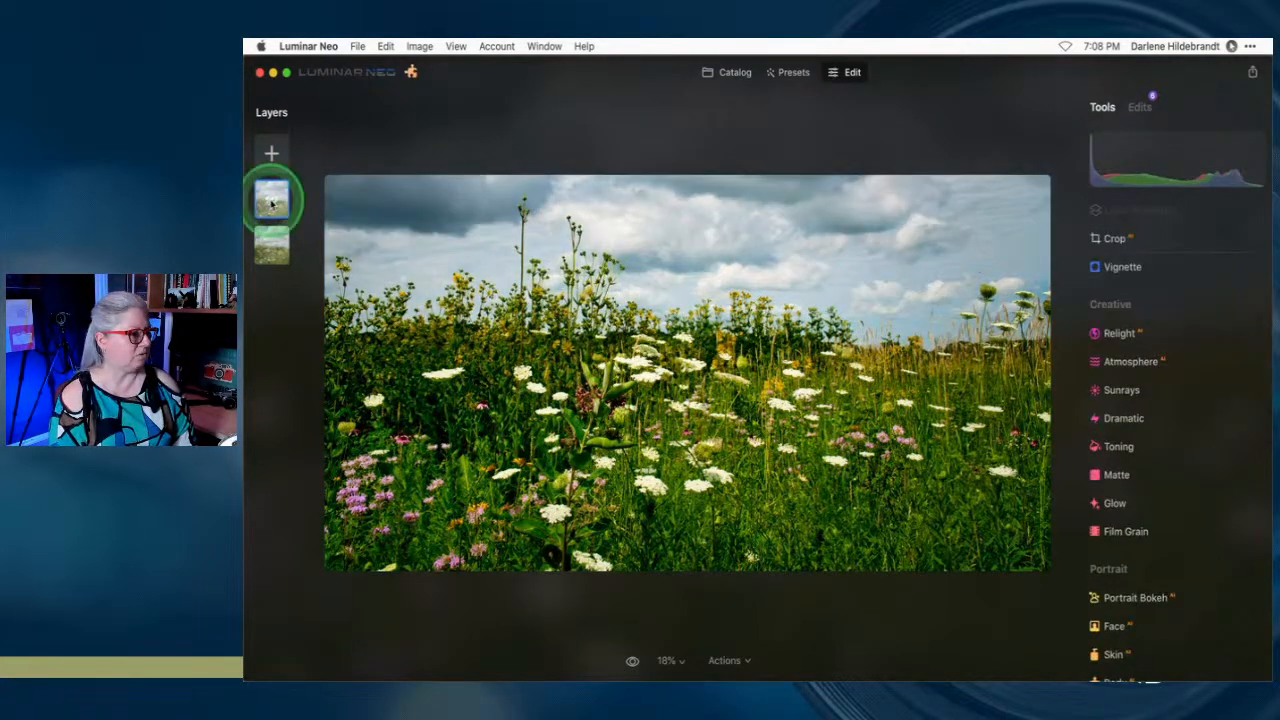
right_click(272, 203)
click(285, 220)
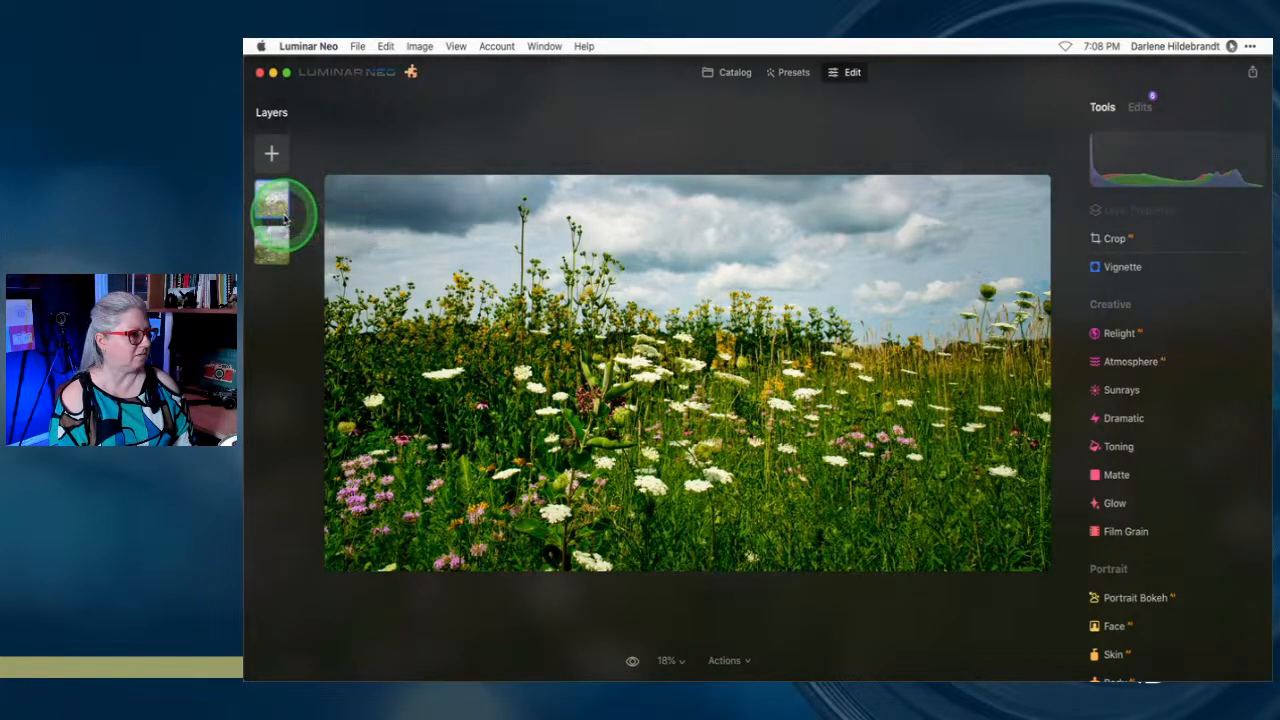
drag(277, 218, 273, 203)
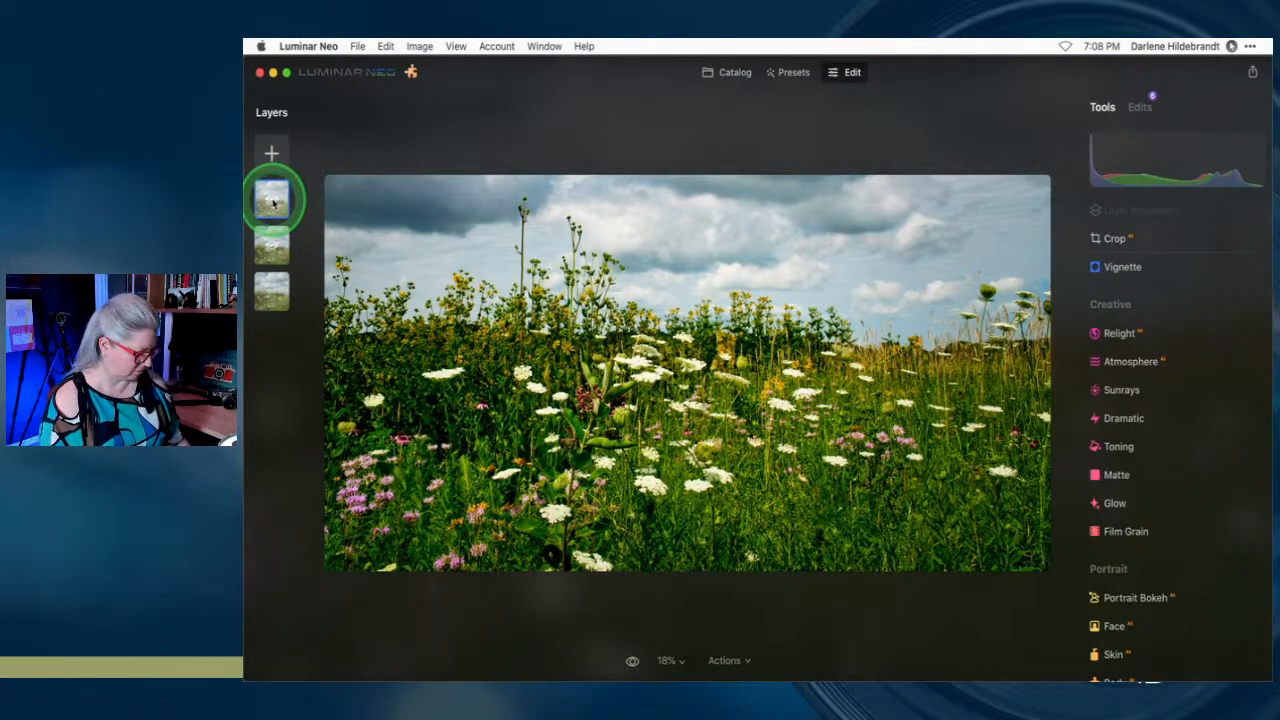
right_click(273, 203)
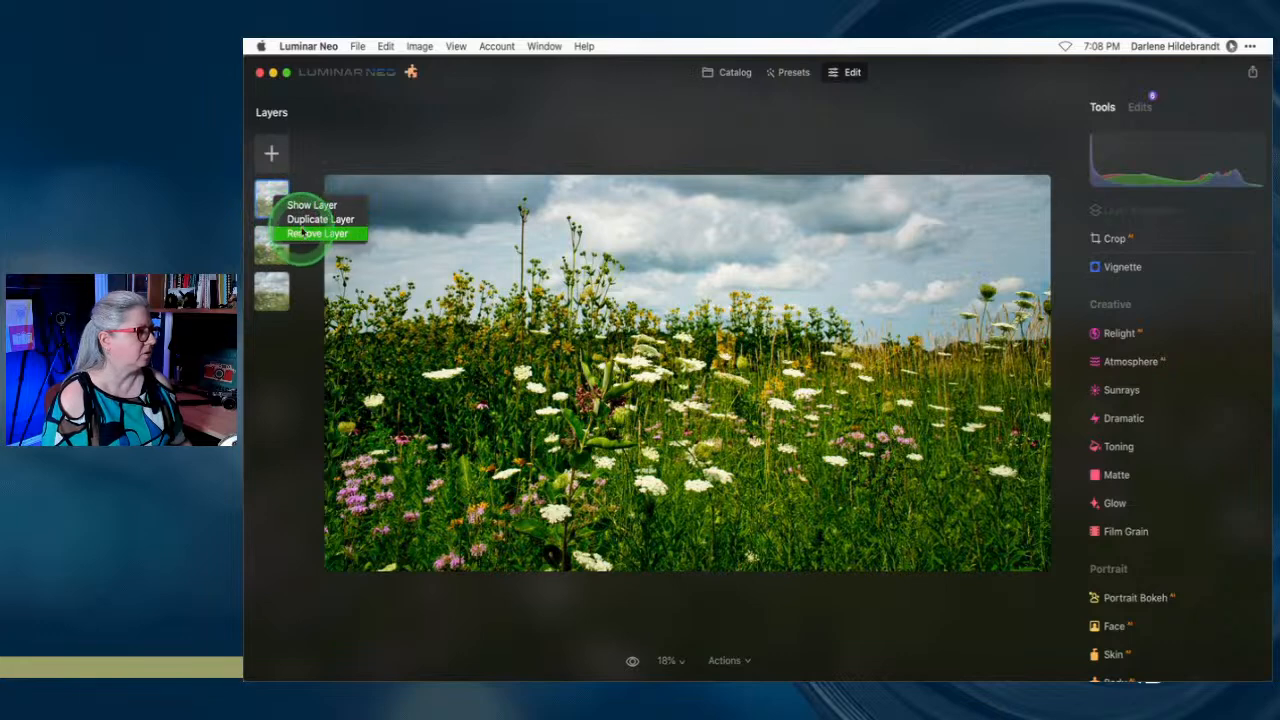
click(305, 233)
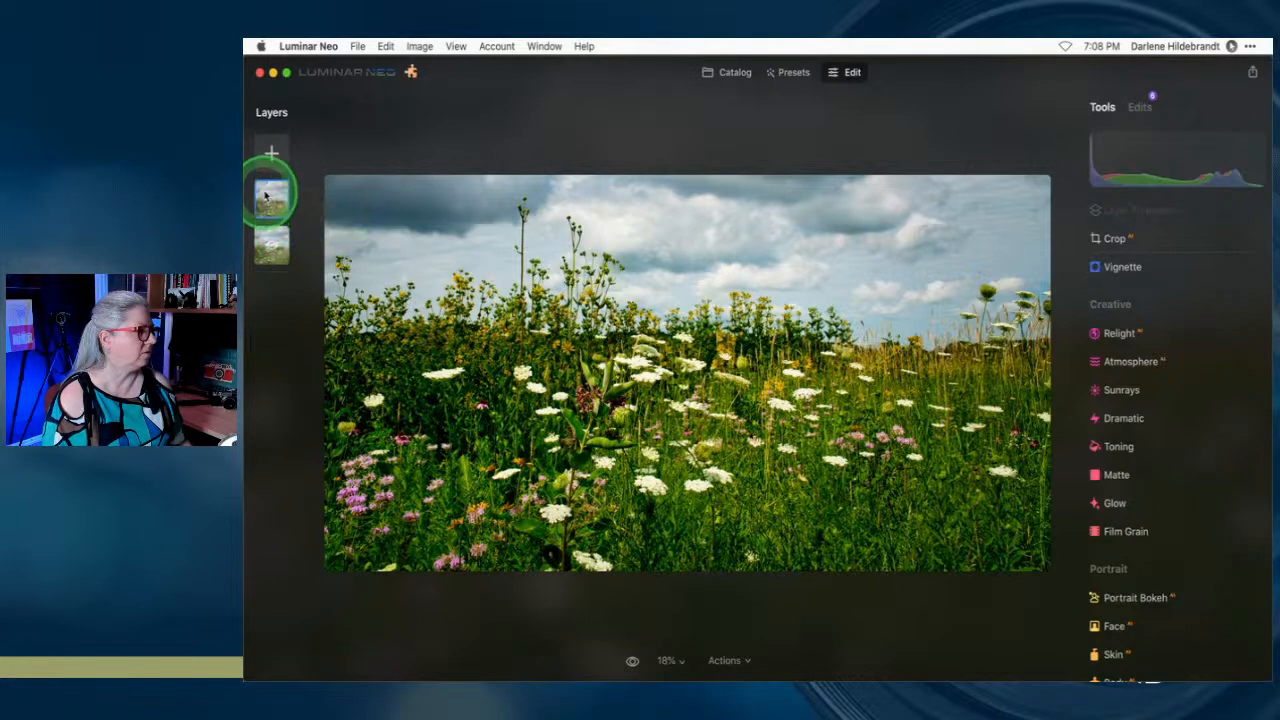
Show the masked Multiply layer again
right_click(268, 198)
click(305, 199)
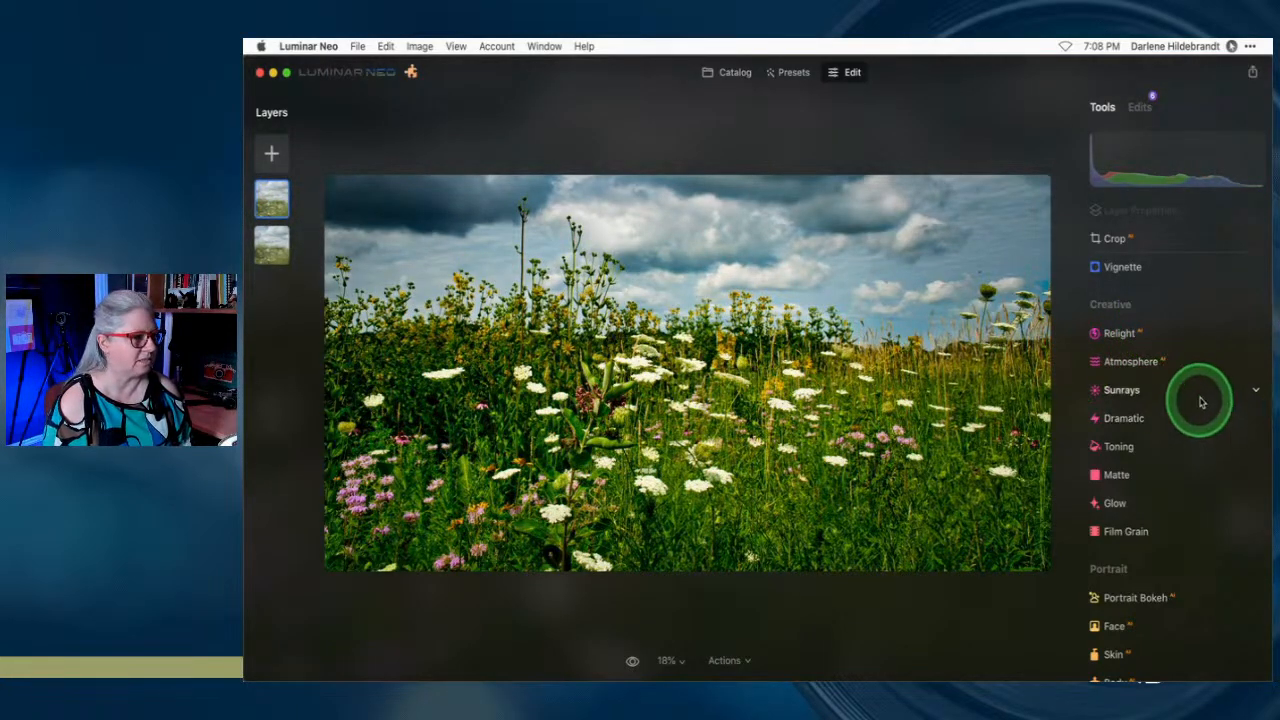
Soften the Multiply layer with Structure by setting Amount to -100 and Boost to 100, and close the tool
scroll(1199, 394, up, 4)
scroll(1199, 394, down, 2)
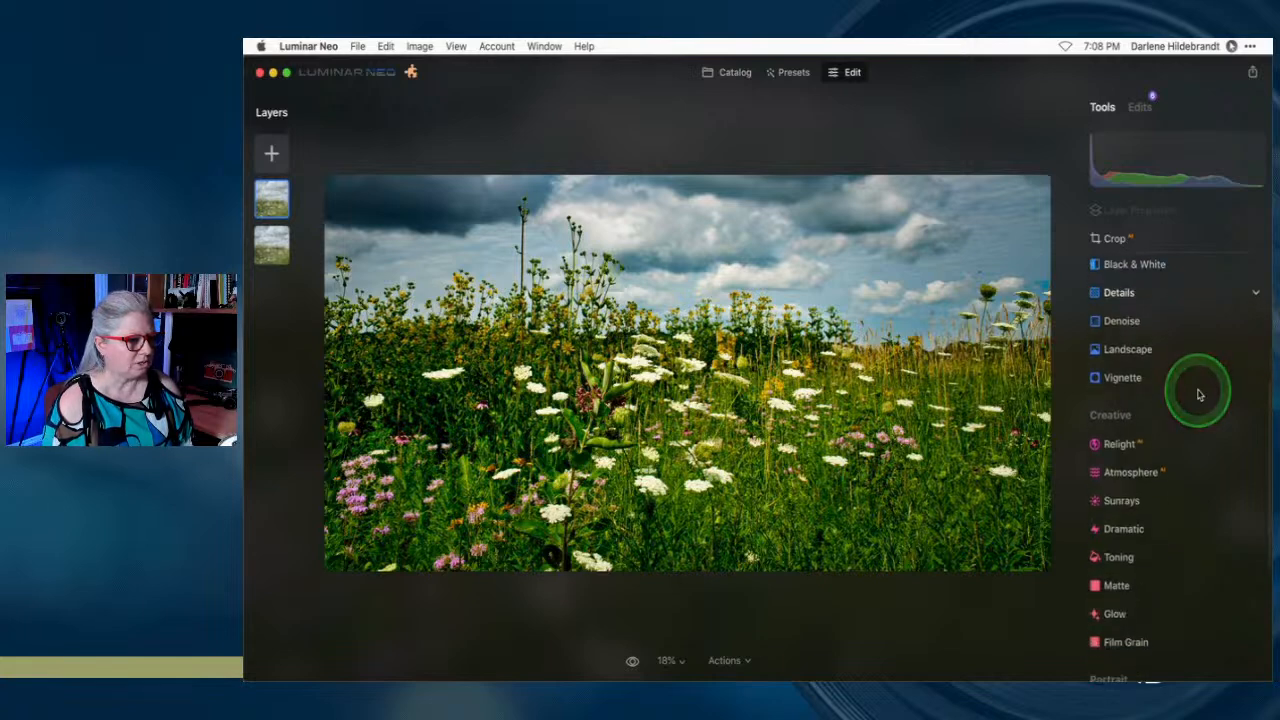
scroll(1199, 394, down, 3)
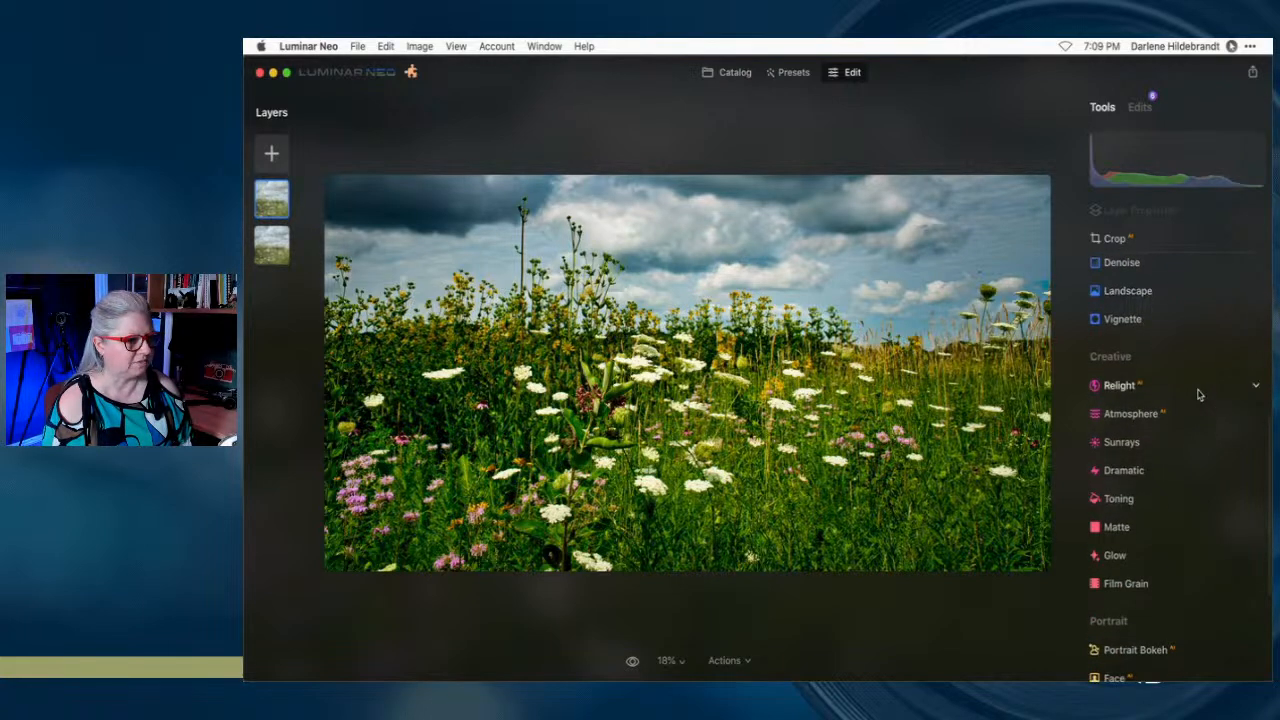
scroll(1199, 394, up, 4)
scroll(1199, 394, up, 1)
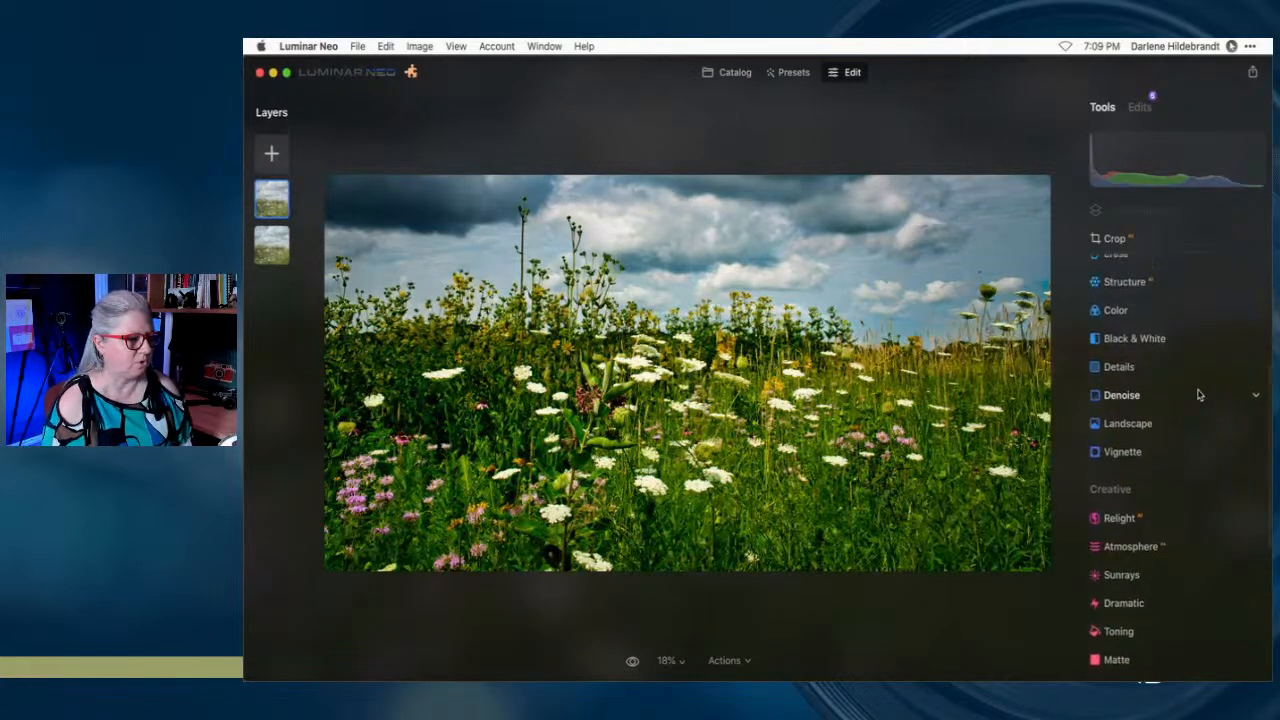
click(1163, 300)
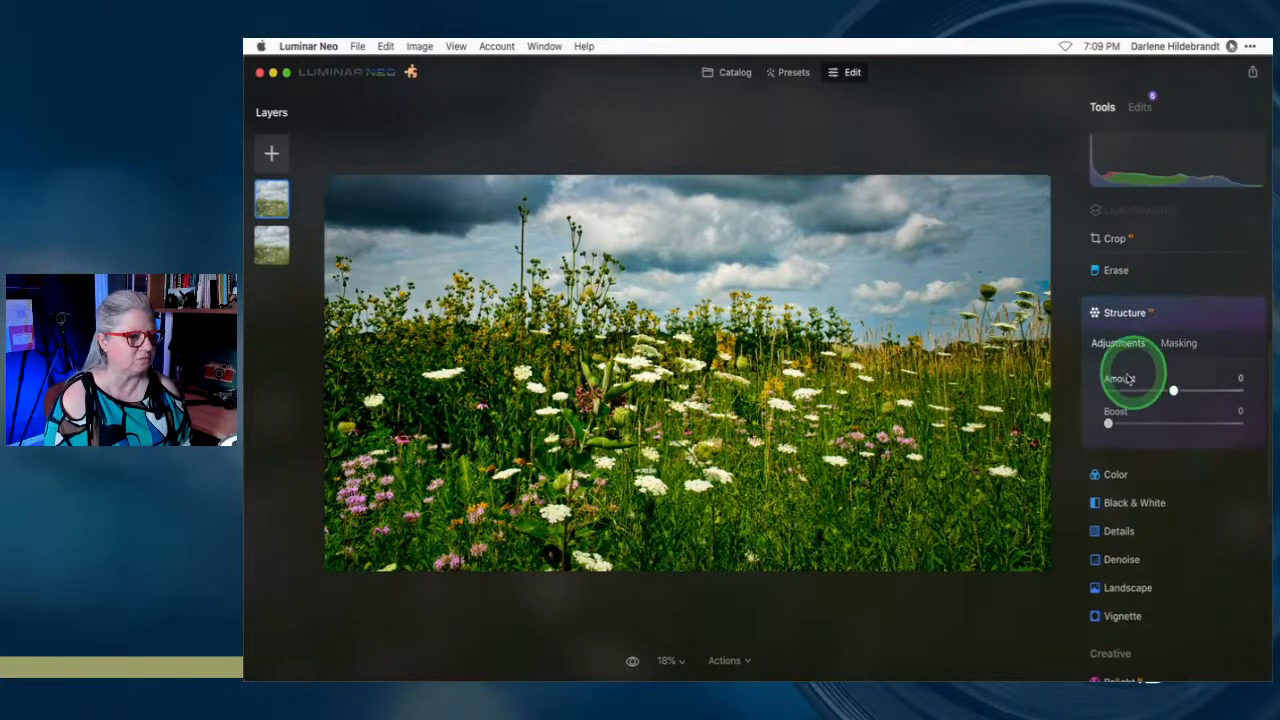
click(1122, 390)
drag(1142, 427, 1240, 423)
click(1118, 392)
drag(1118, 392, 1104, 391)
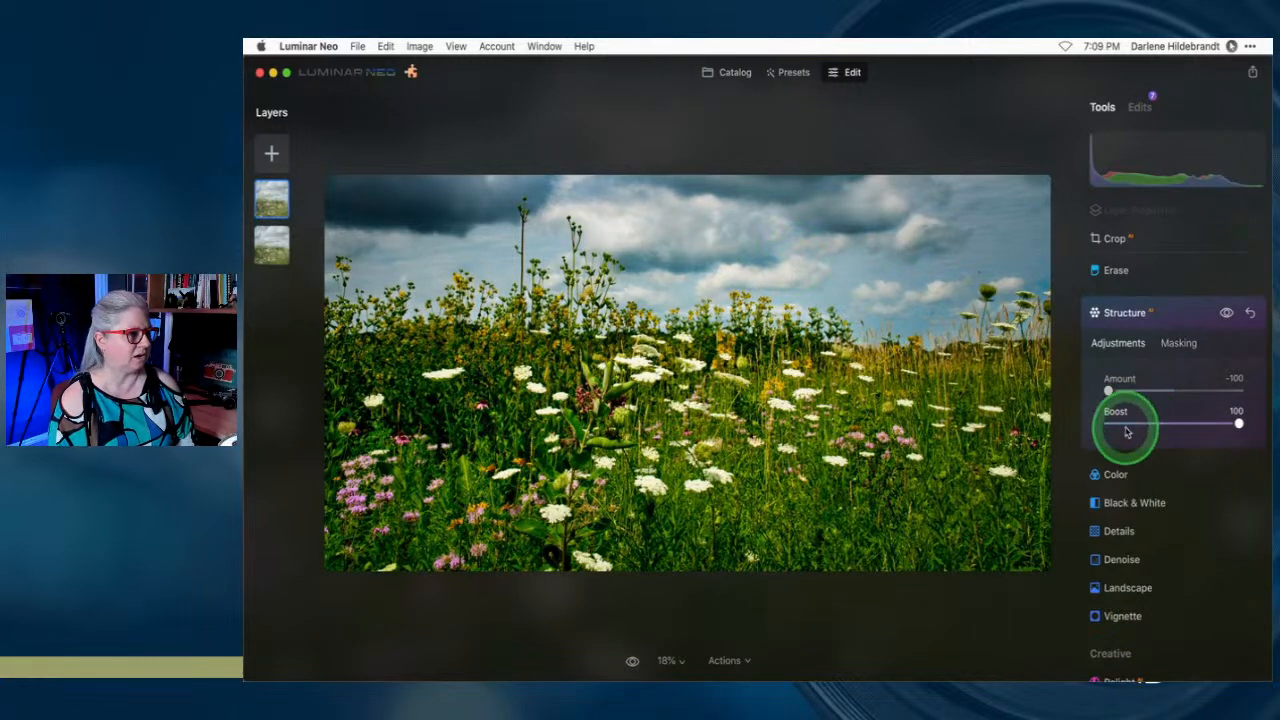
click(1180, 313)
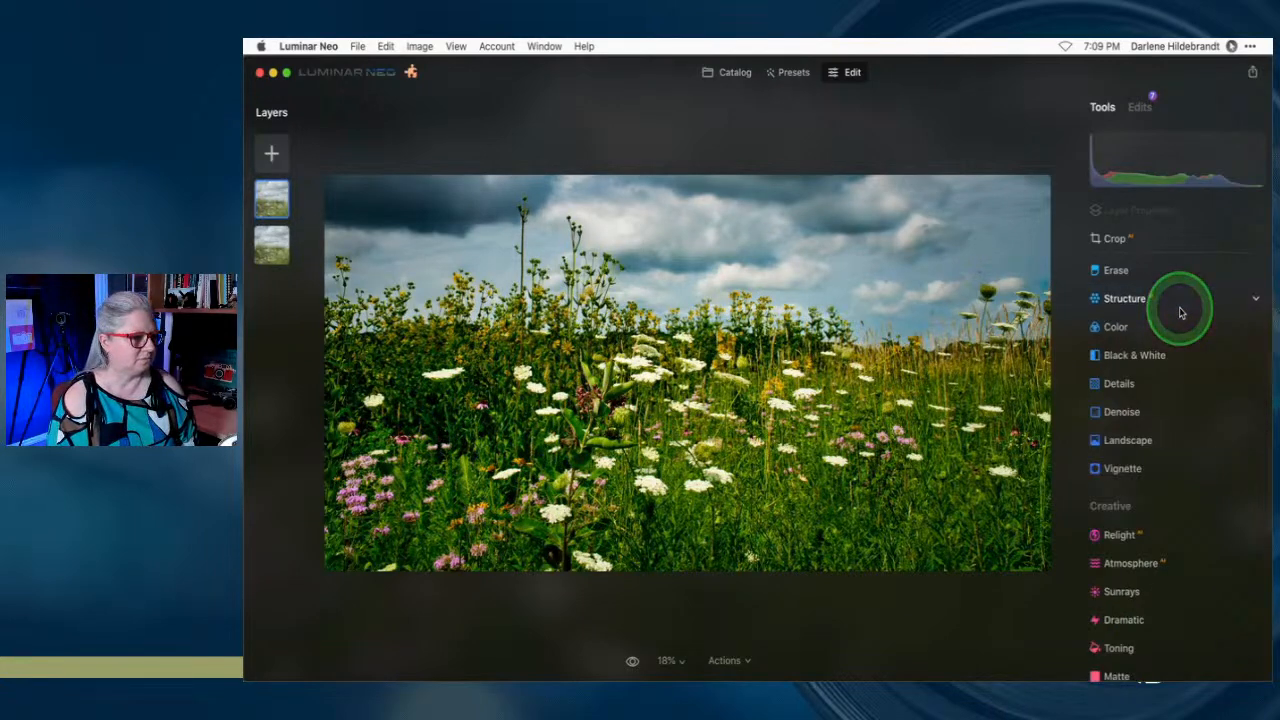
Add a Glow of type Orton Effect Soft with Amount 81 and reveal its advanced settings
scroll(1180, 313, down, 5)
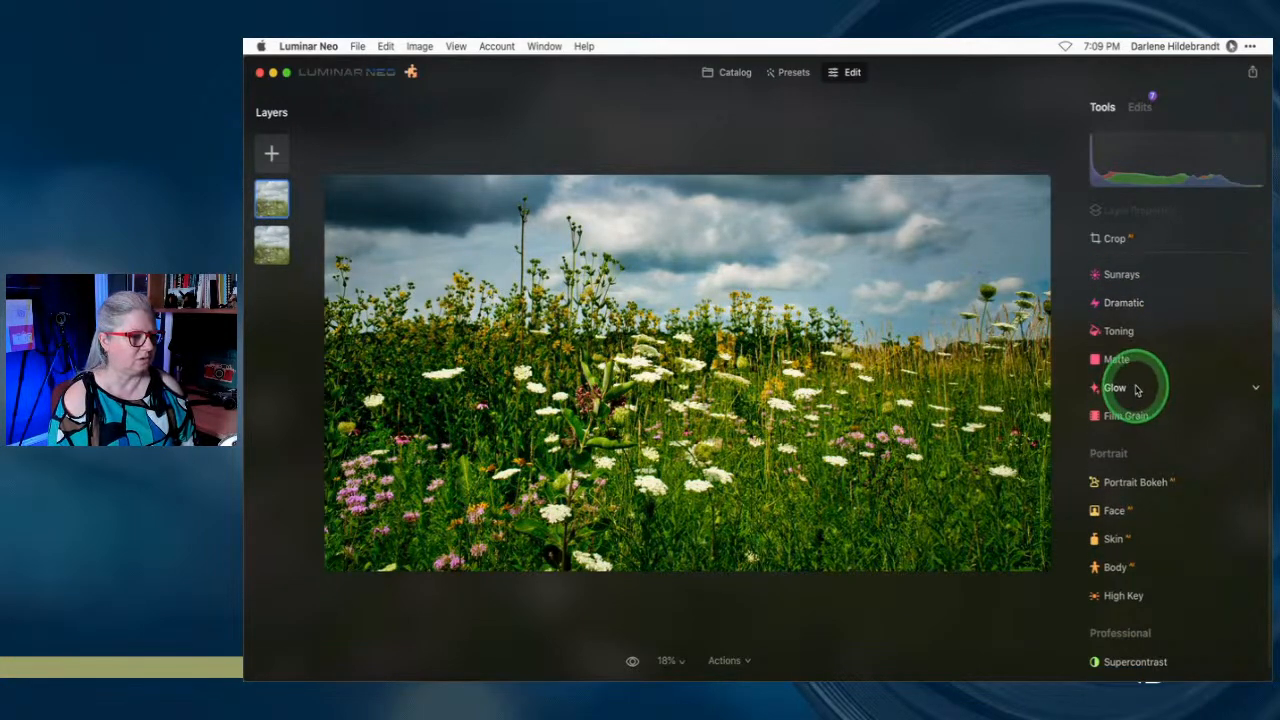
click(1159, 399)
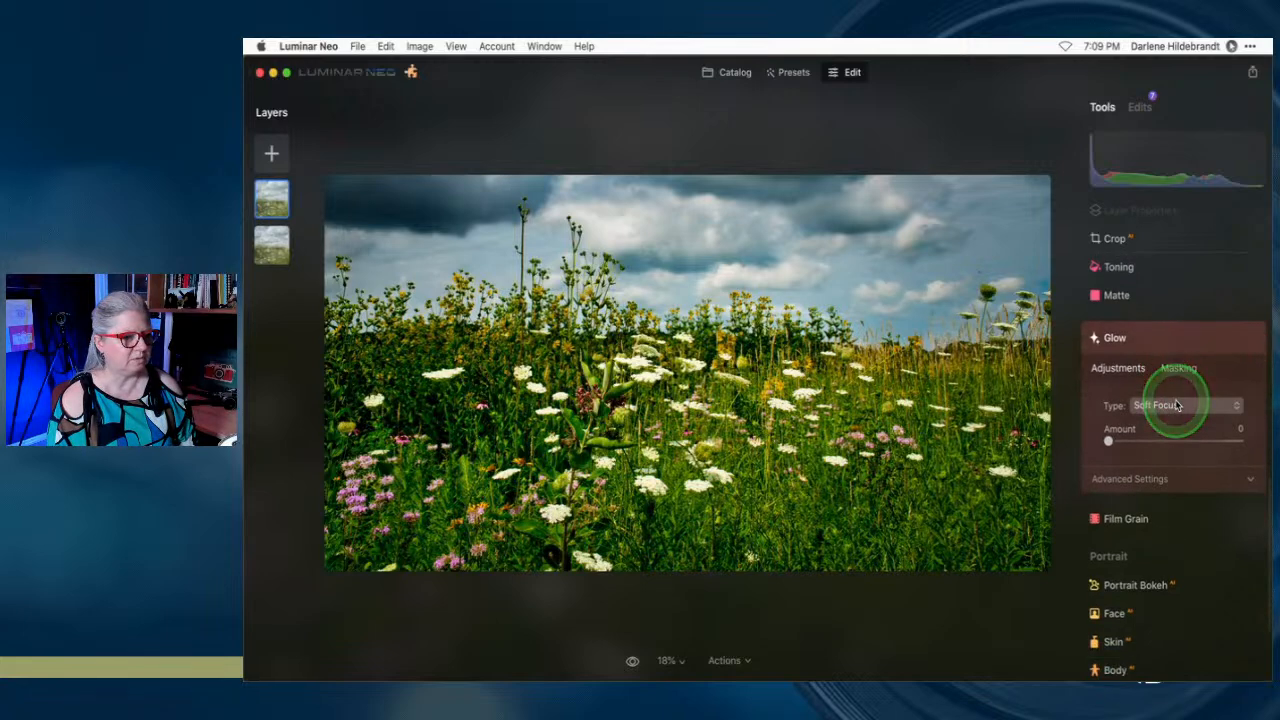
click(1161, 406)
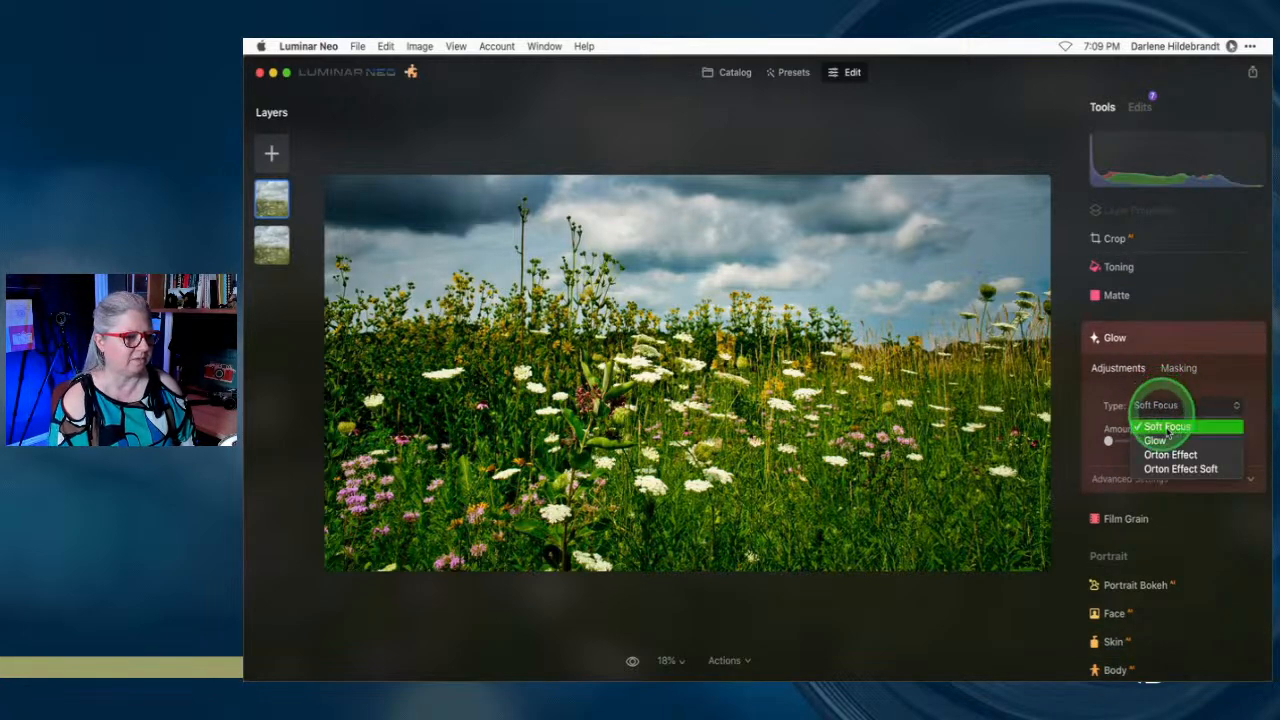
click(1178, 469)
click(1123, 481)
drag(1108, 441, 1217, 443)
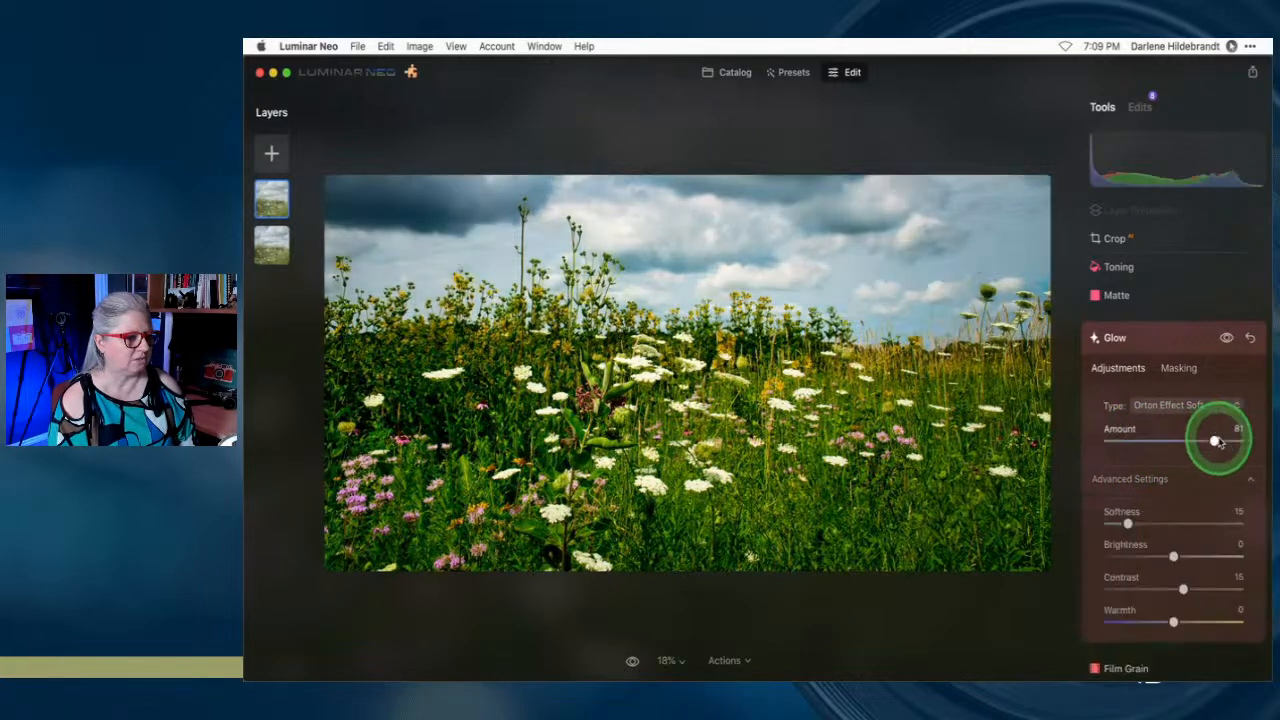
Refine the Glow to Amount 100, Softness 90, Brightness 3 and Warmth -57
scroll(1143, 467, down, 2)
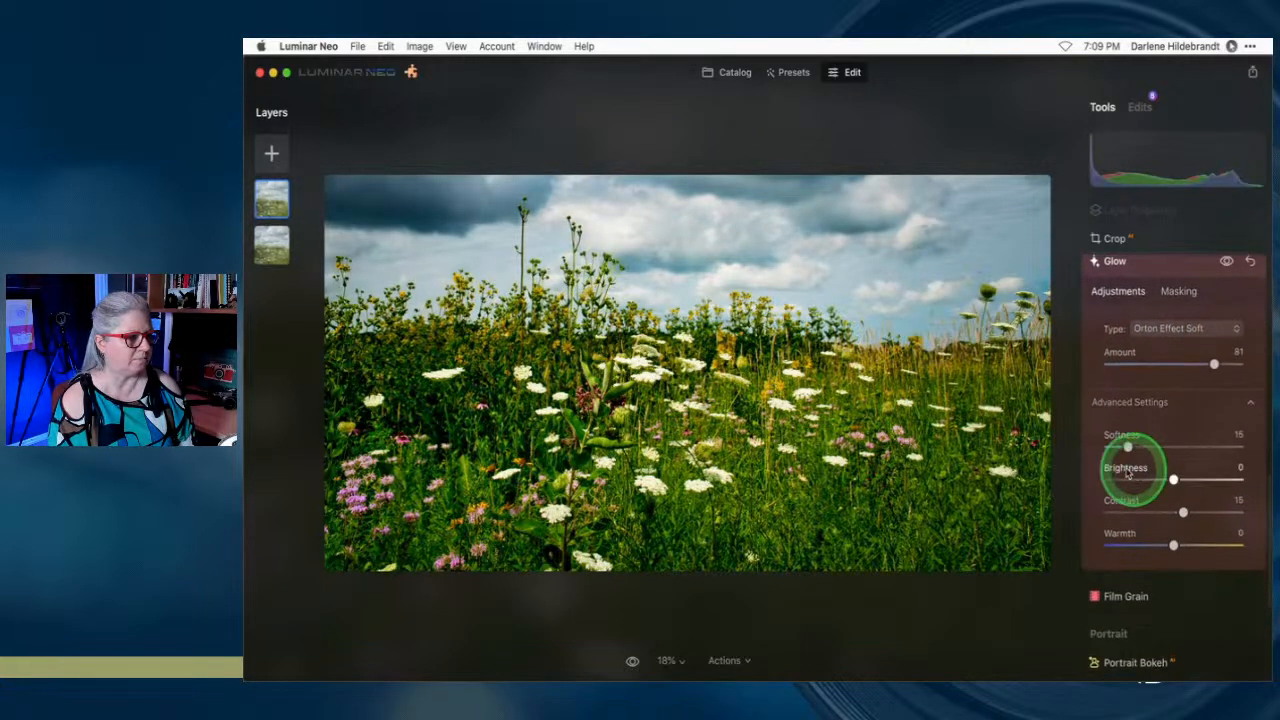
drag(1128, 447, 1212, 450)
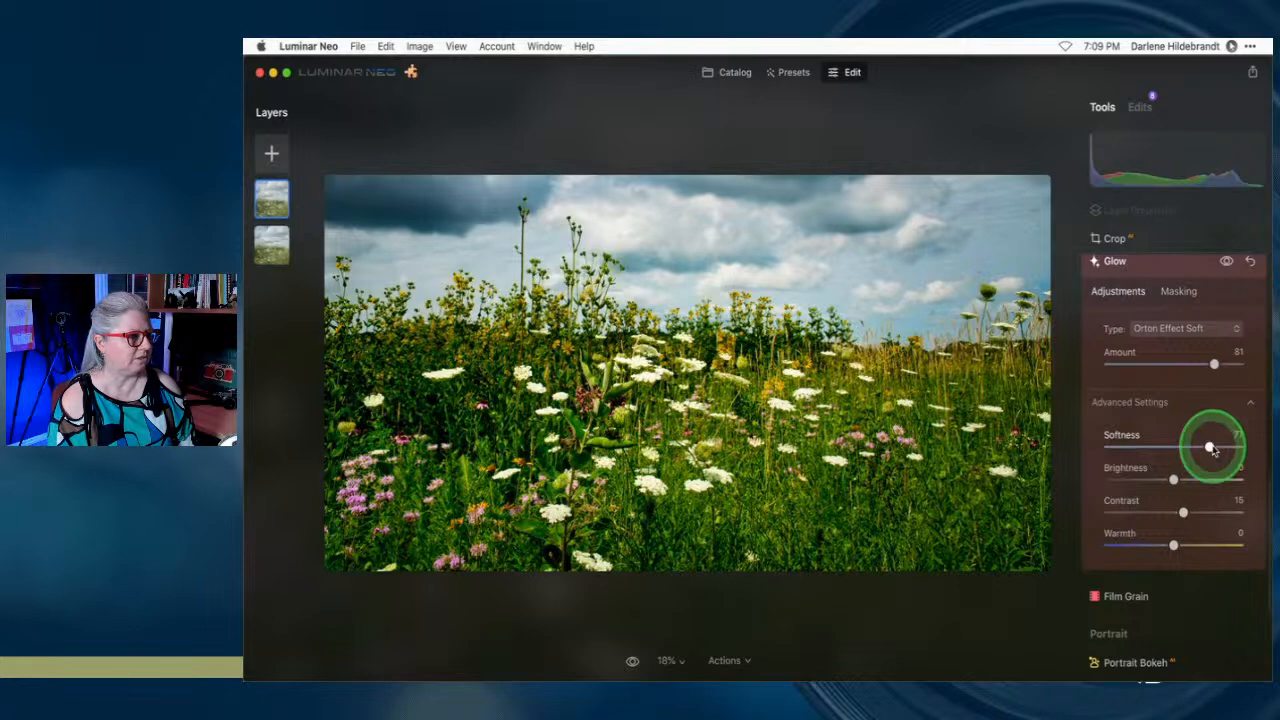
mouse_move(1214, 365)
mouse_down()
mouse_move(1229, 358)
mouse_move(1114, 363)
mouse_move(1239, 364)
mouse_up()
mouse_move(1173, 479)
mouse_down()
mouse_move(1148, 480)
mouse_move(1188, 477)
mouse_move(1157, 478)
mouse_up()
mouse_move(1172, 545)
mouse_down()
mouse_move(1123, 545)
mouse_move(1263, 553)
mouse_move(1139, 547)
mouse_move(1211, 548)
mouse_move(1150, 557)
mouse_up()
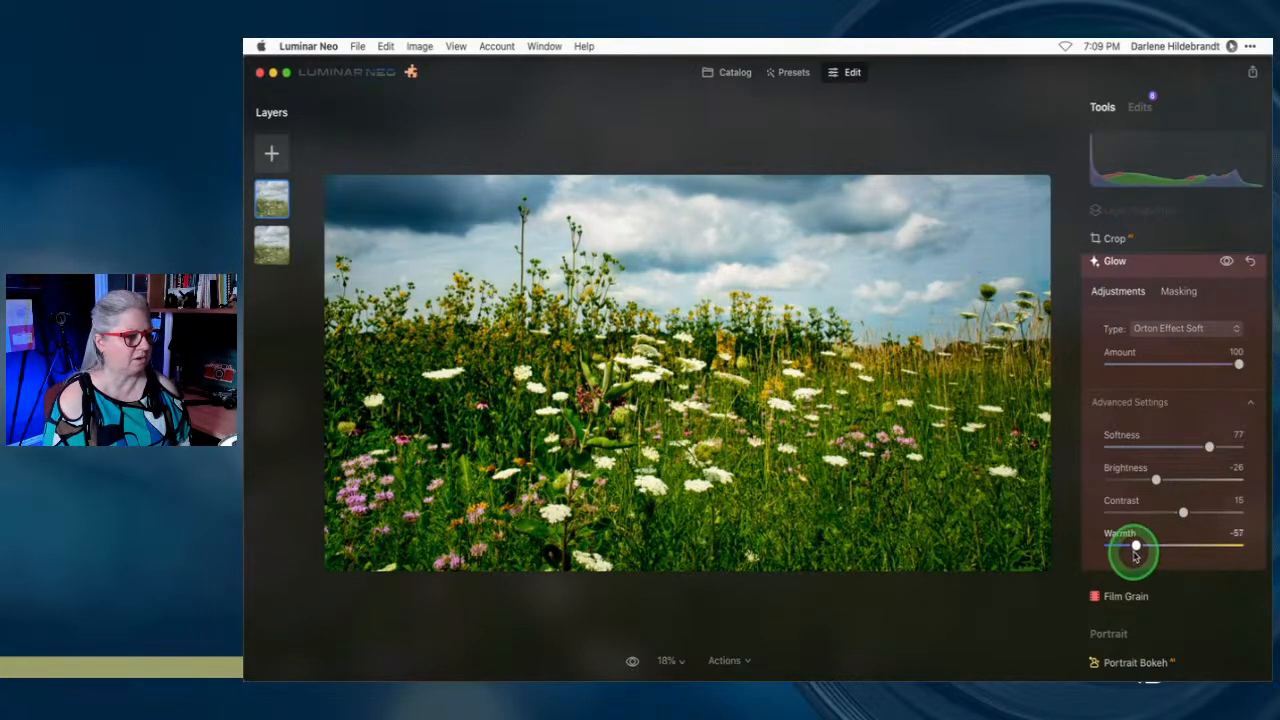
drag(1208, 449, 1226, 447)
mouse_move(1156, 480)
mouse_down()
mouse_move(1188, 480)
mouse_move(1174, 481)
mouse_up()
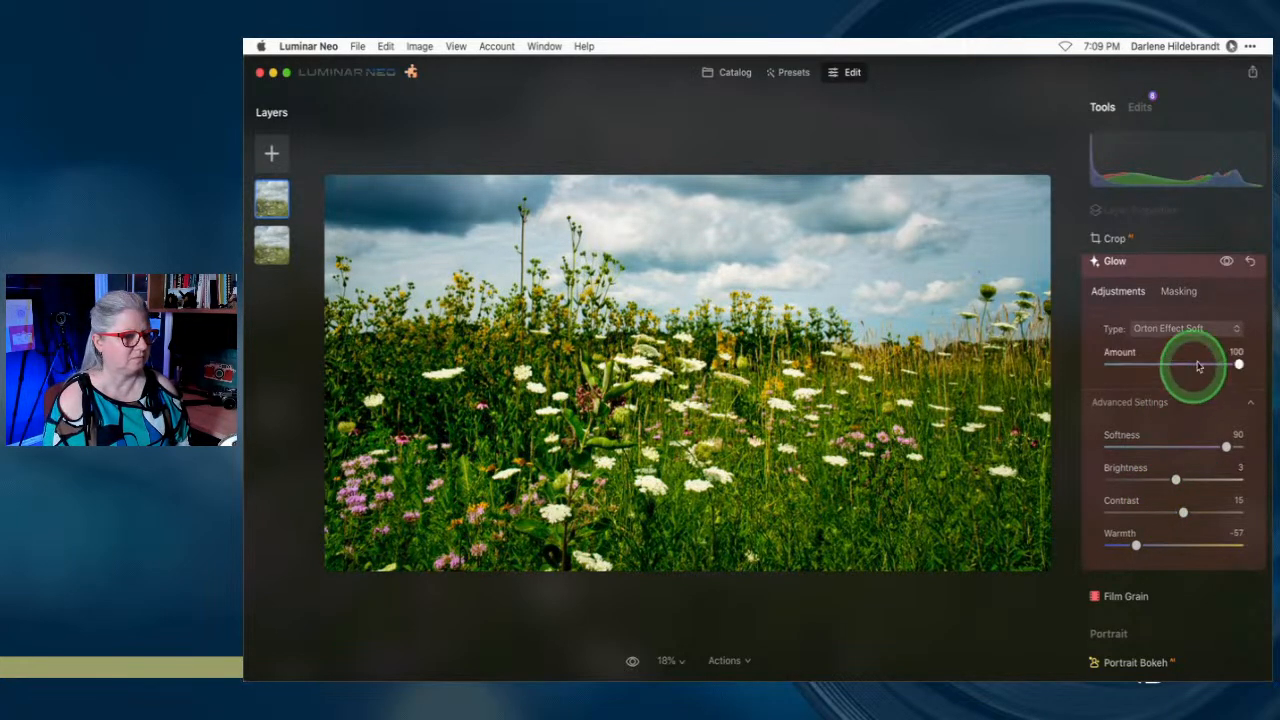
Turn the Glow effect's visibility off and on to compare the sky before and after
click(1226, 262)
click(1227, 263)
click(1227, 263)
click(1227, 263)
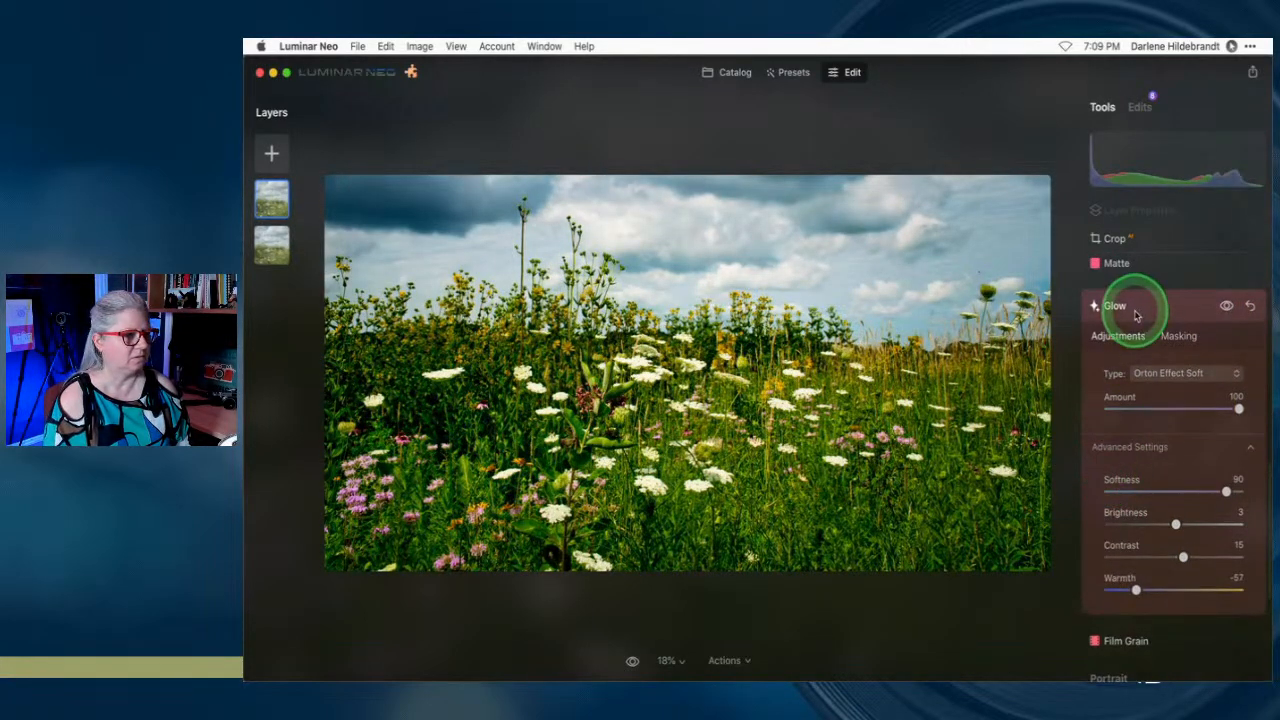
Try the Soft Focus, Glow and Orton Effect types, return to Orton Effect Soft, and close the Glow tool
click(1166, 373)
click(1166, 394)
click(1160, 373)
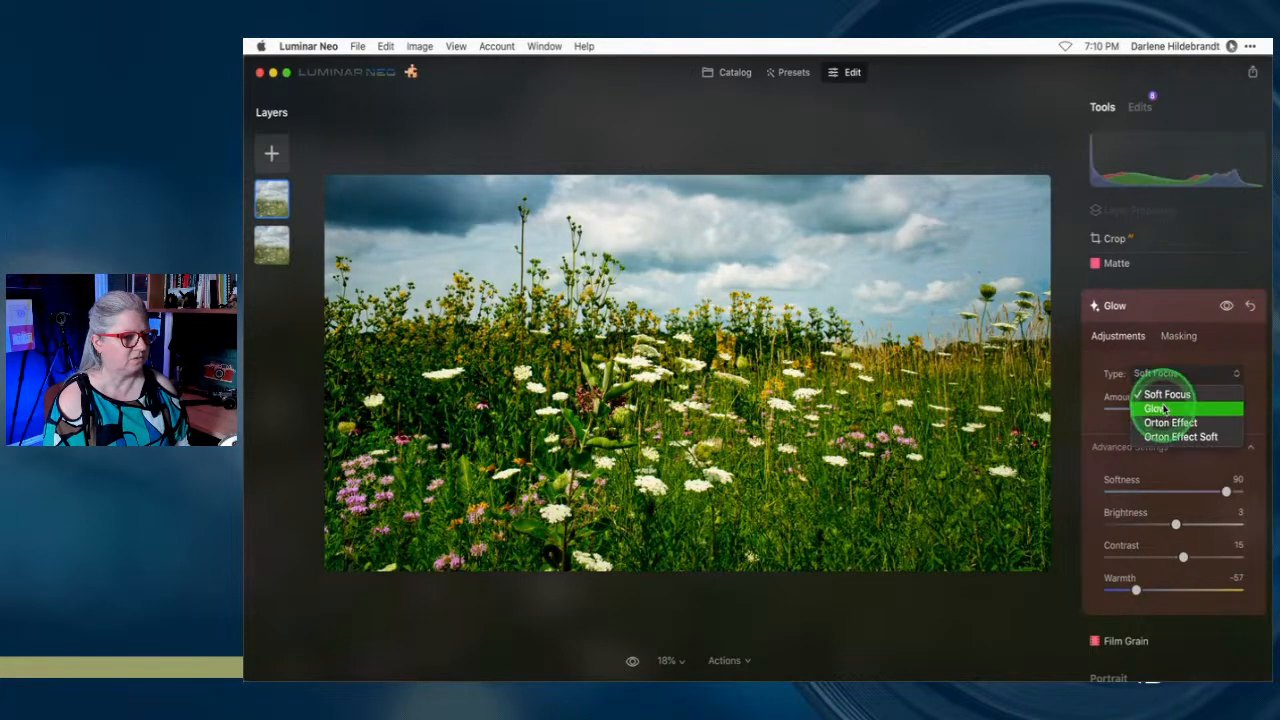
click(1164, 408)
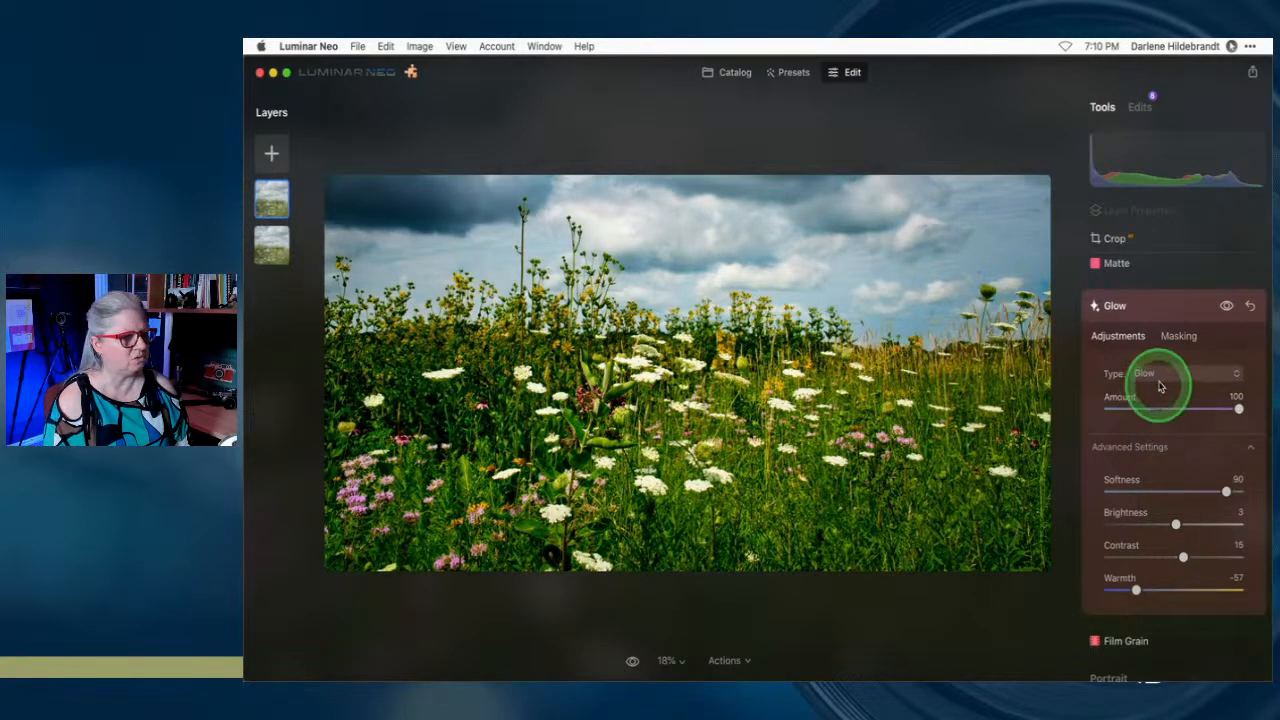
click(1158, 373)
click(1168, 421)
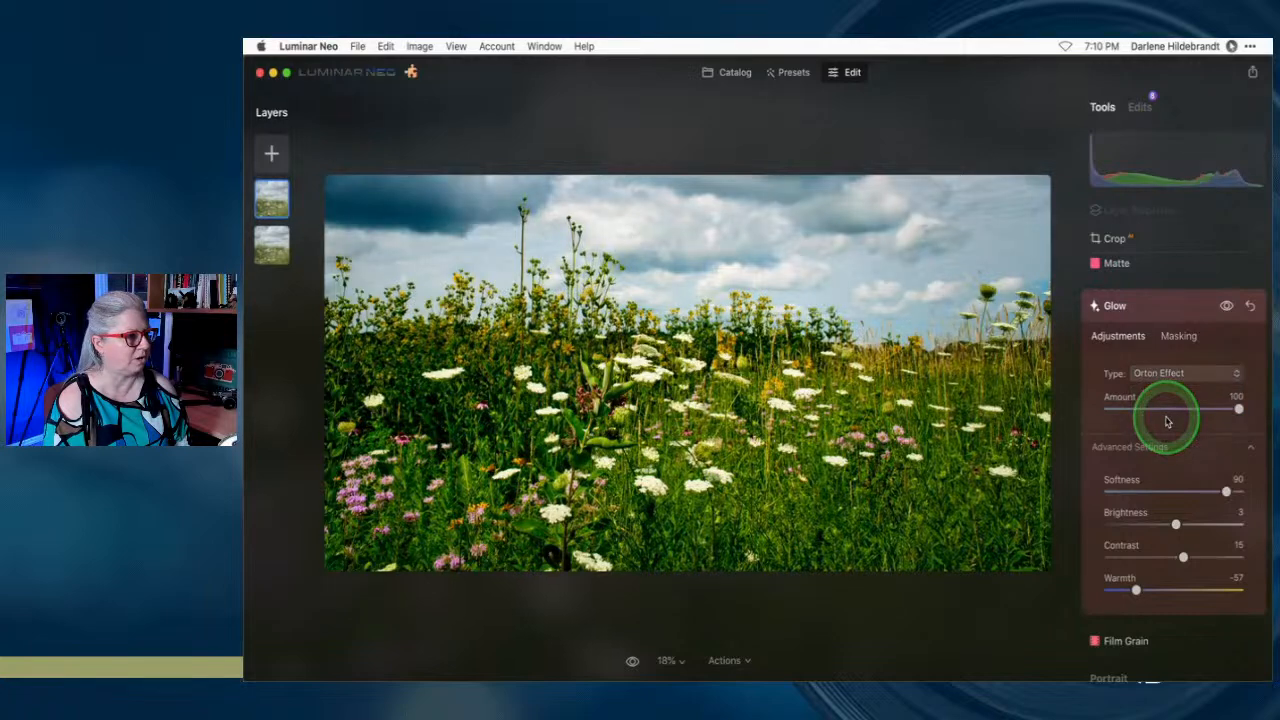
click(1160, 373)
click(1180, 437)
click(1166, 308)
Apply the Mystical effect to the layer with Amount 93, strongly raise its Smoothness, and close the tool
scroll(1166, 376, up, 10)
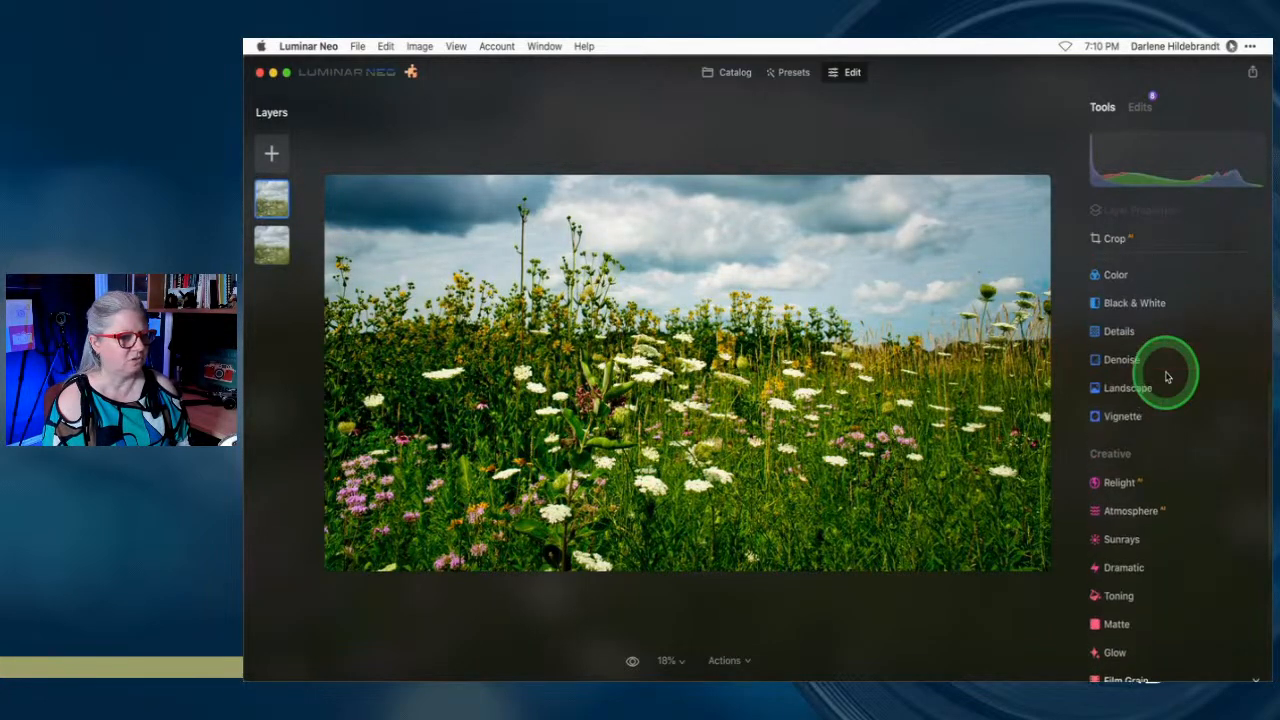
click(1125, 355)
click(1216, 450)
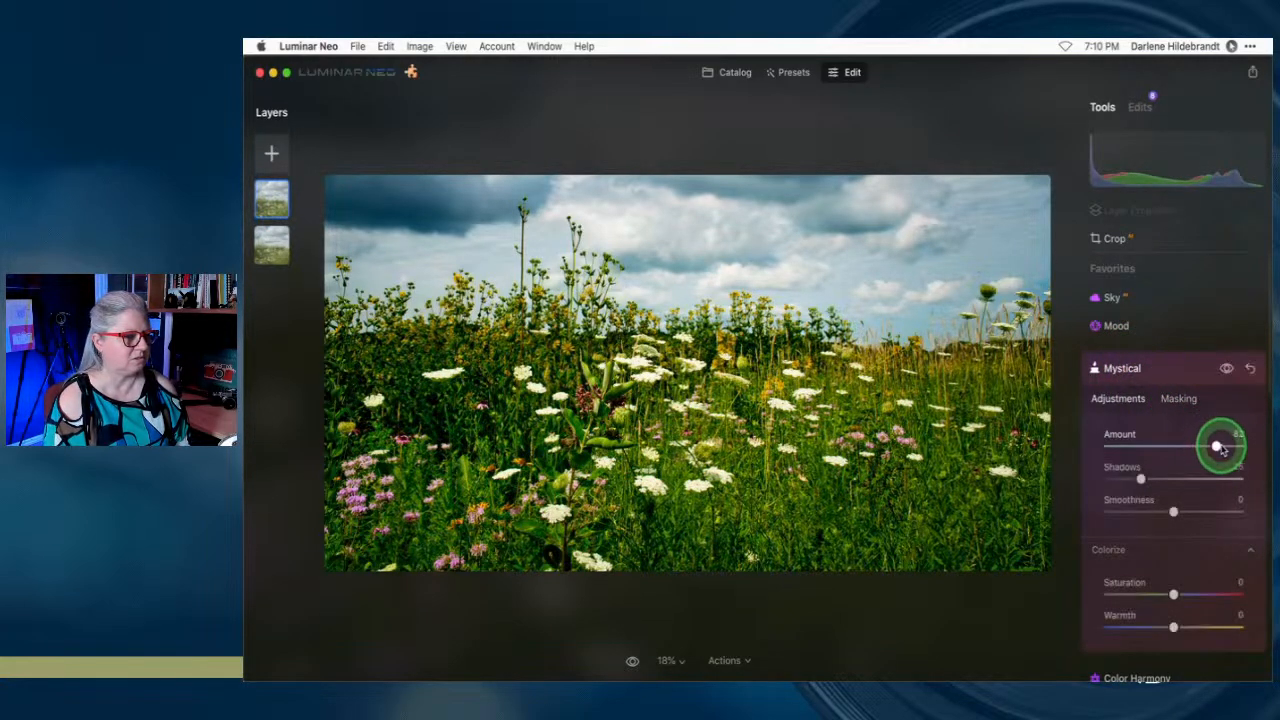
click(1234, 448)
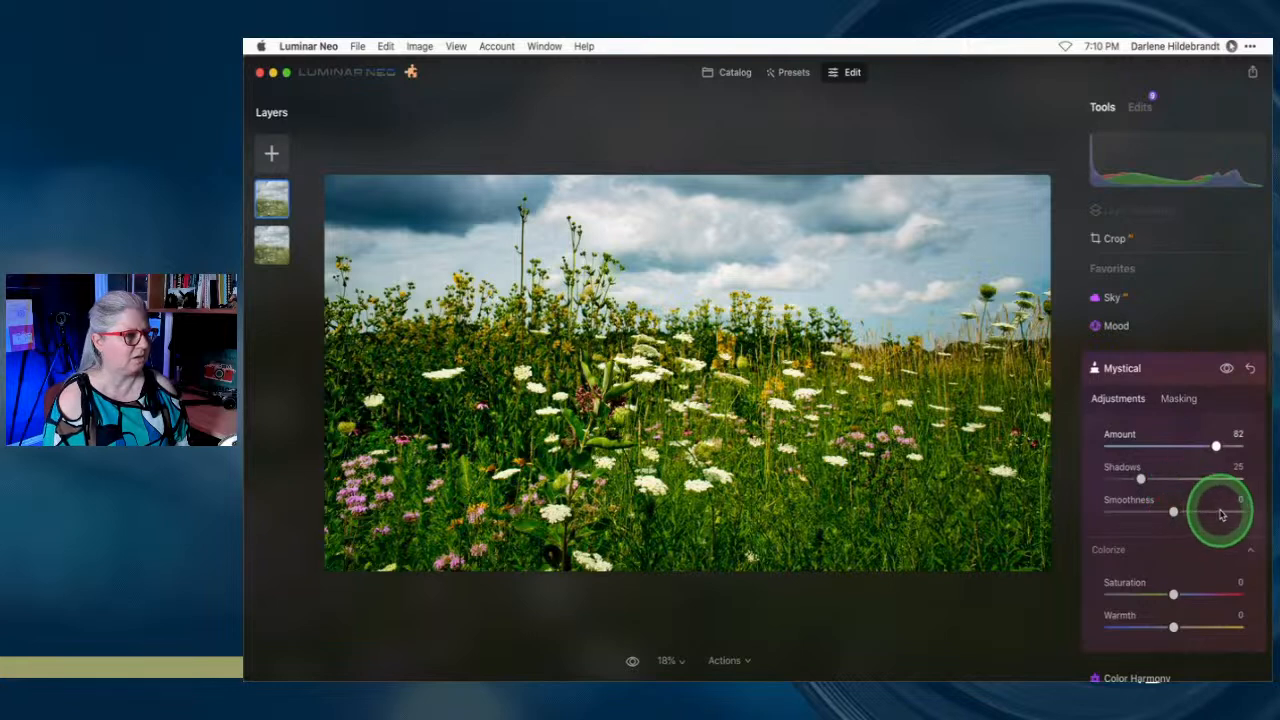
click(1219, 512)
click(1231, 513)
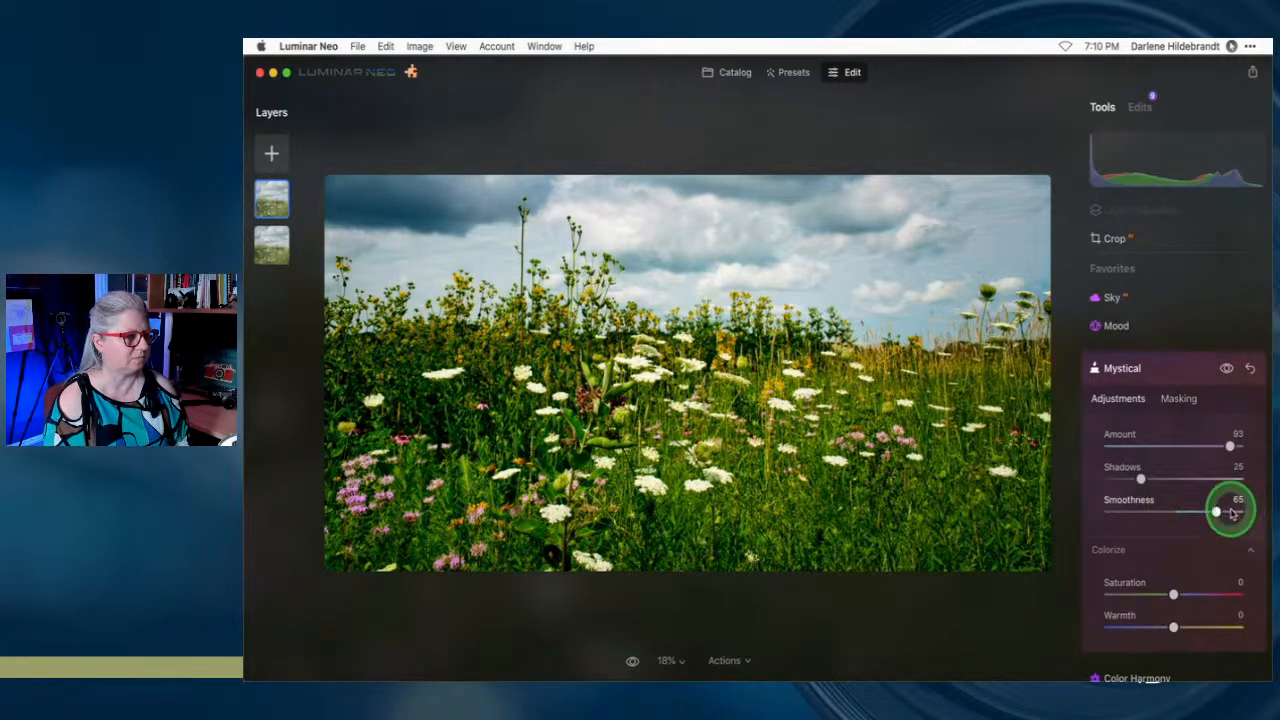
click(1184, 378)
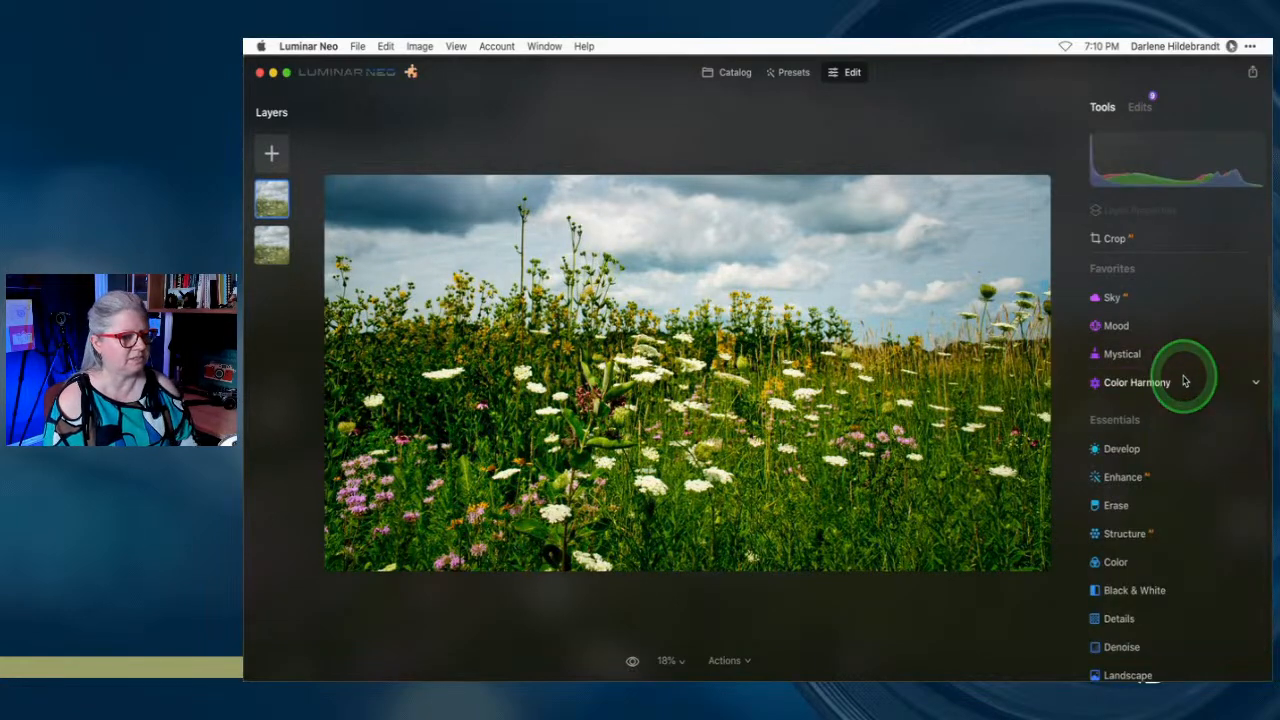
Apply Details to the layer with Small, Medium and Large Details at -100, compare before and after, and close the tool
scroll(1184, 380, down, 2)
scroll(1184, 380, down, 3)
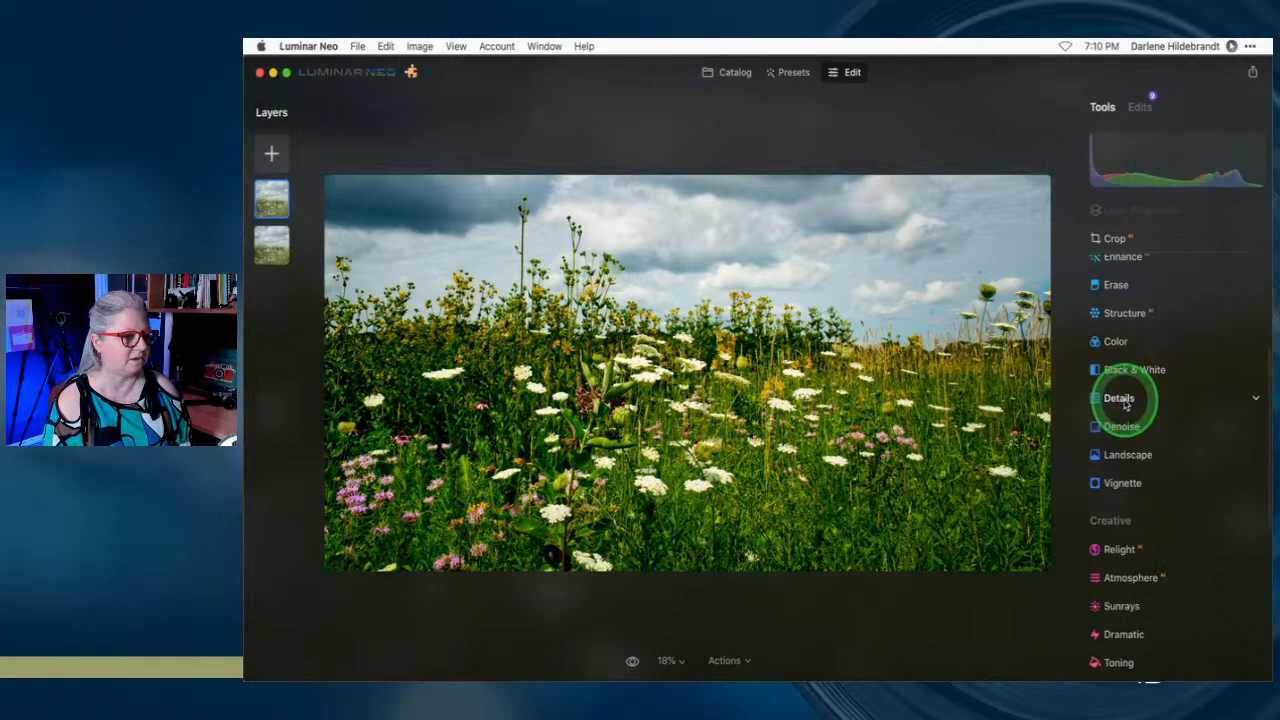
click(1210, 421)
scroll(1210, 423, down, 3)
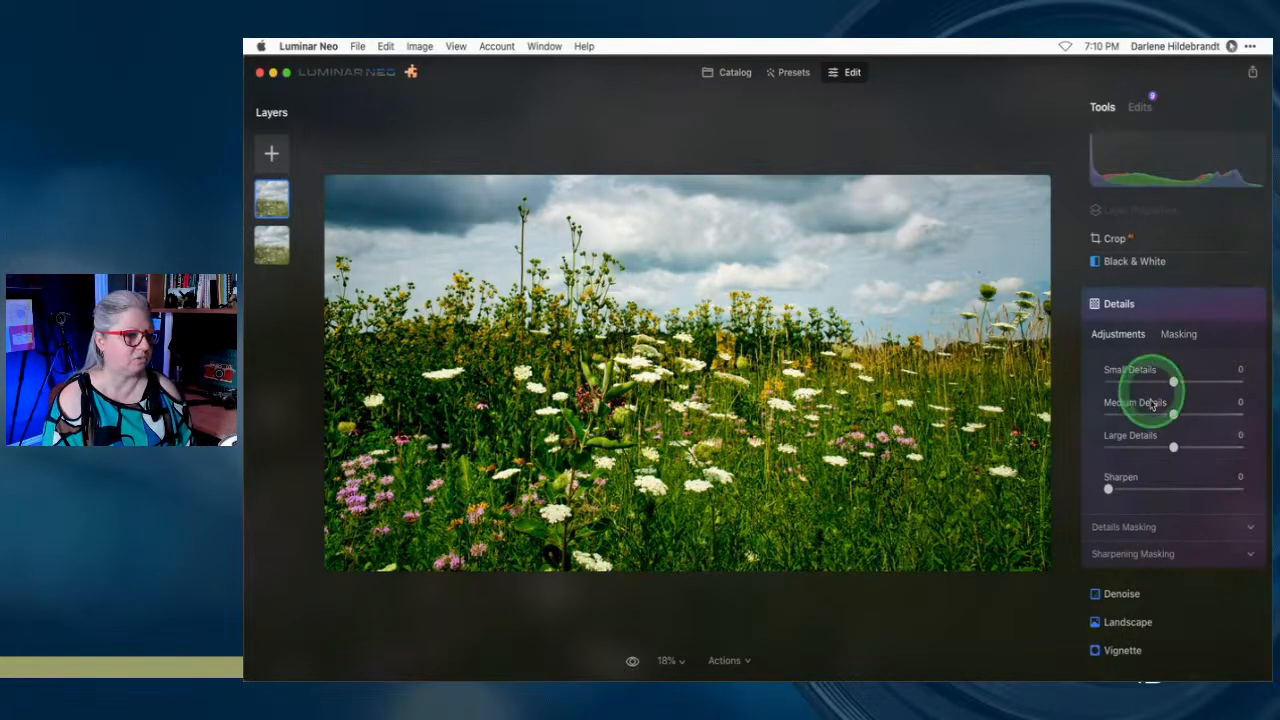
click(1122, 415)
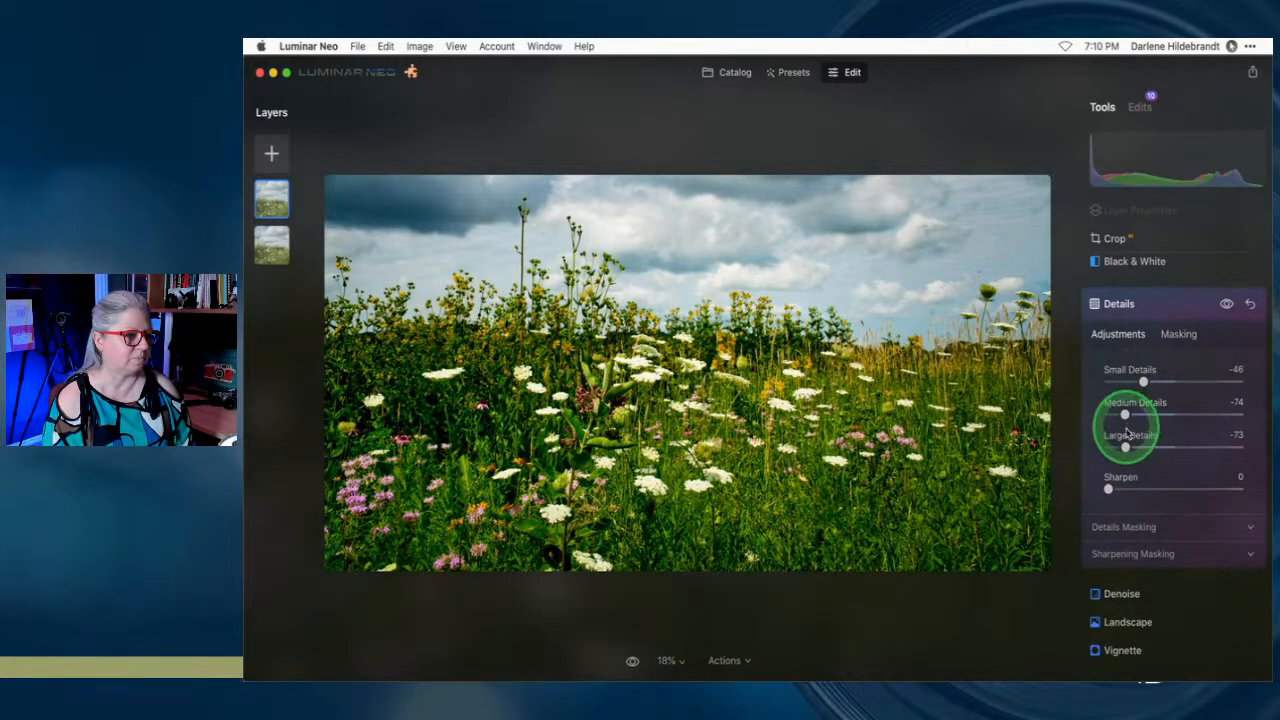
drag(1127, 446, 1092, 381)
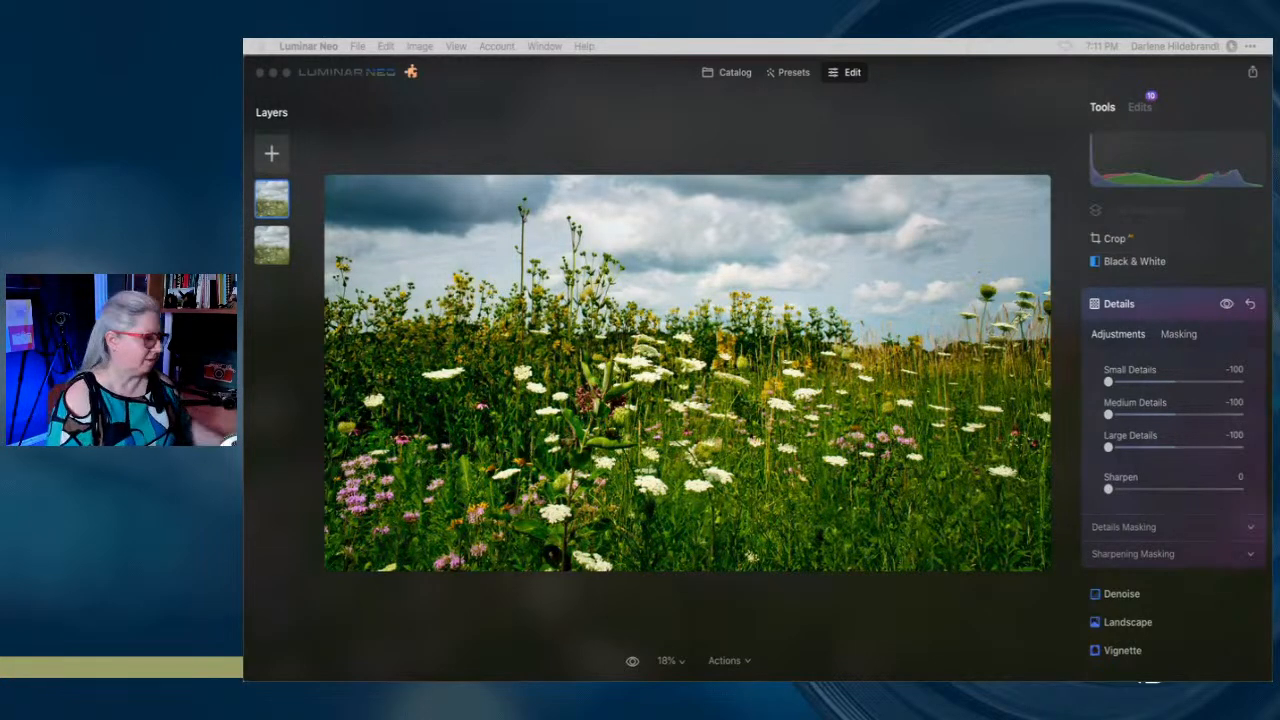
click(1226, 304)
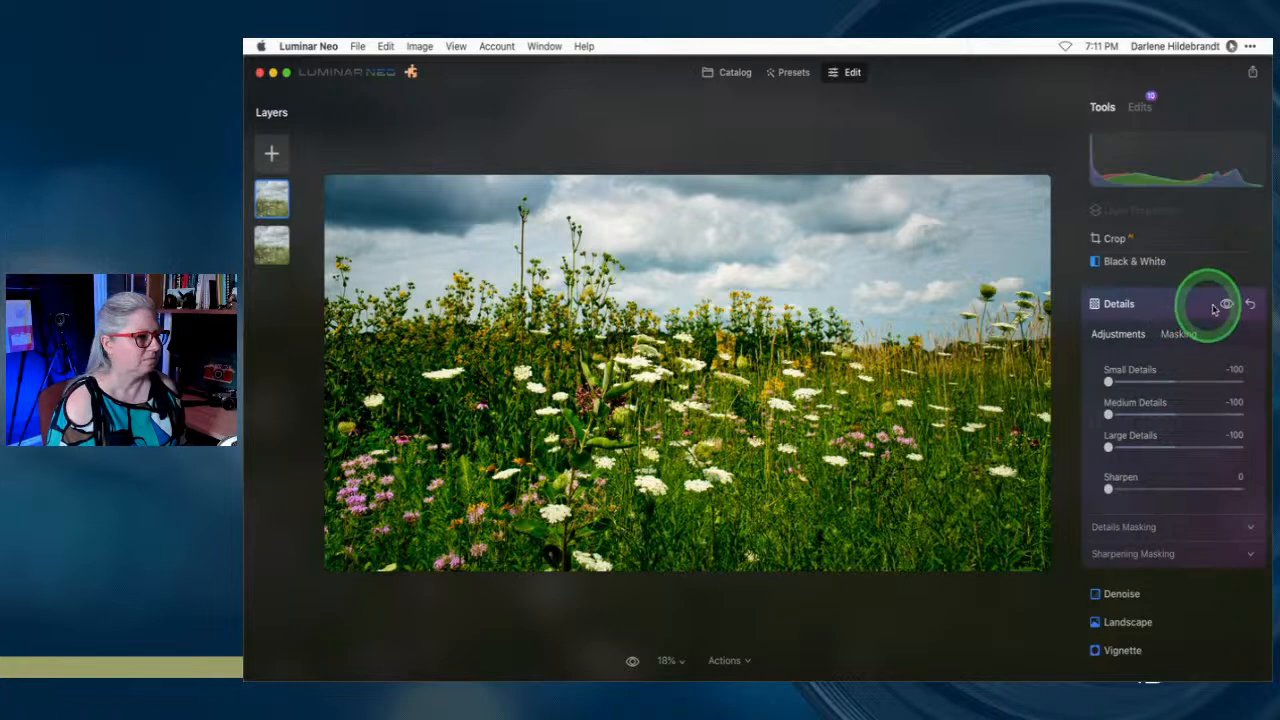
click(1166, 309)
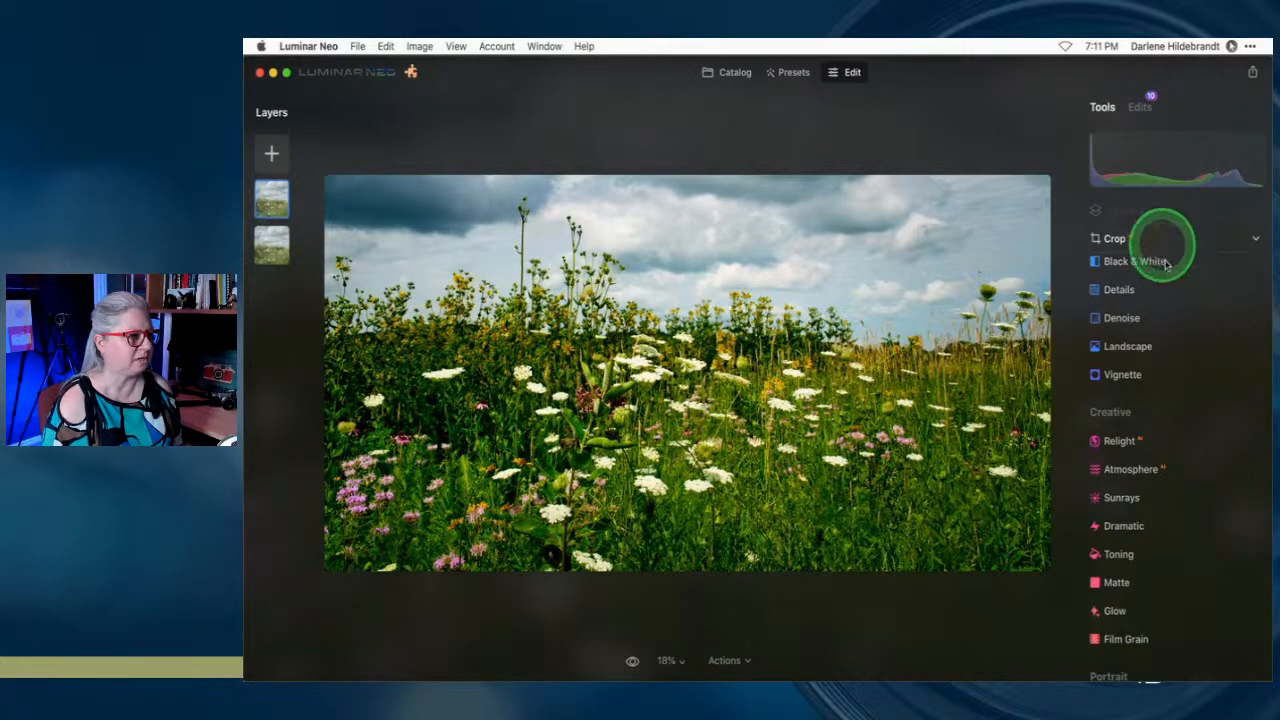
Raise the upper layer's Opacity to 100 in its Layer Properties
scroll(1163, 237, up, 5)
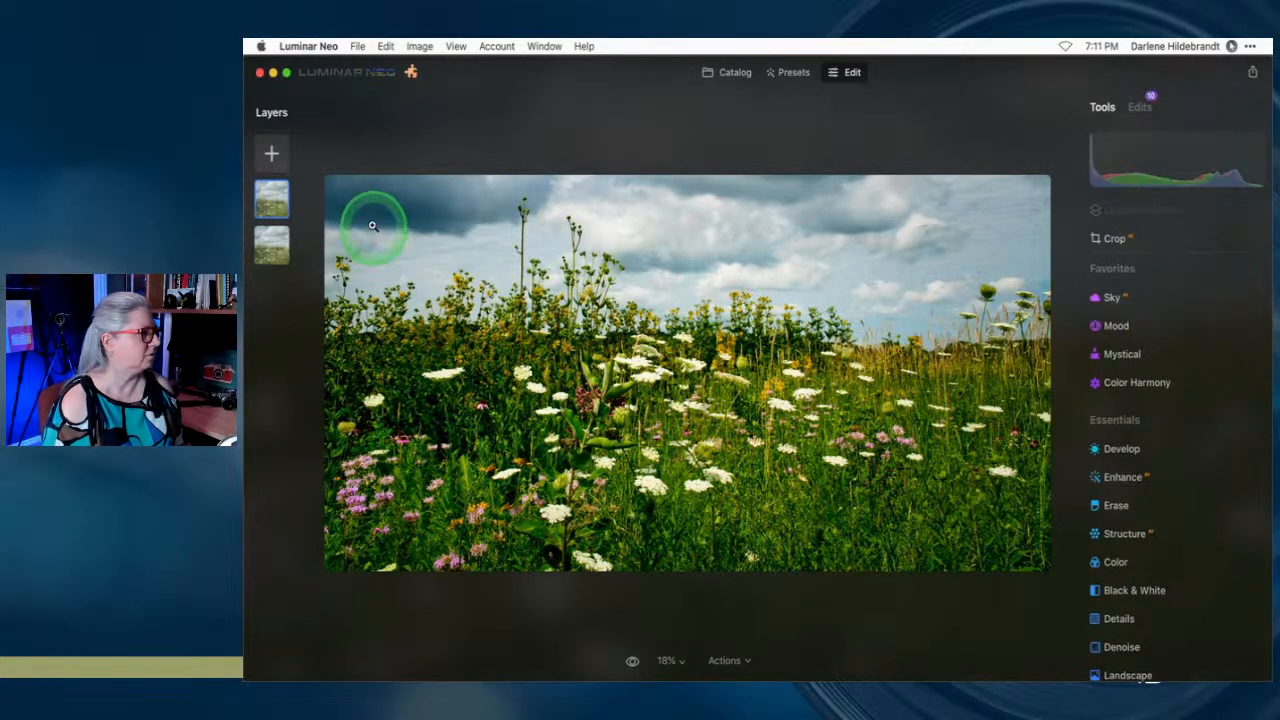
right_click(268, 207)
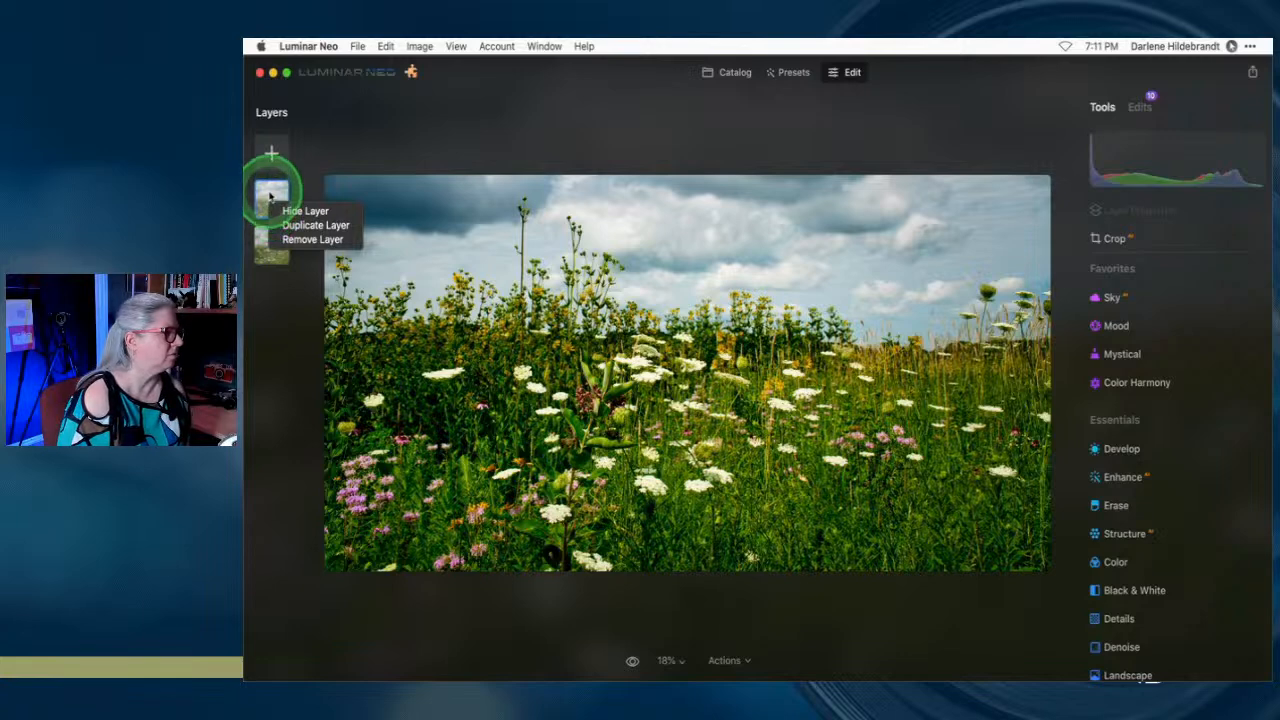
click(409, 234)
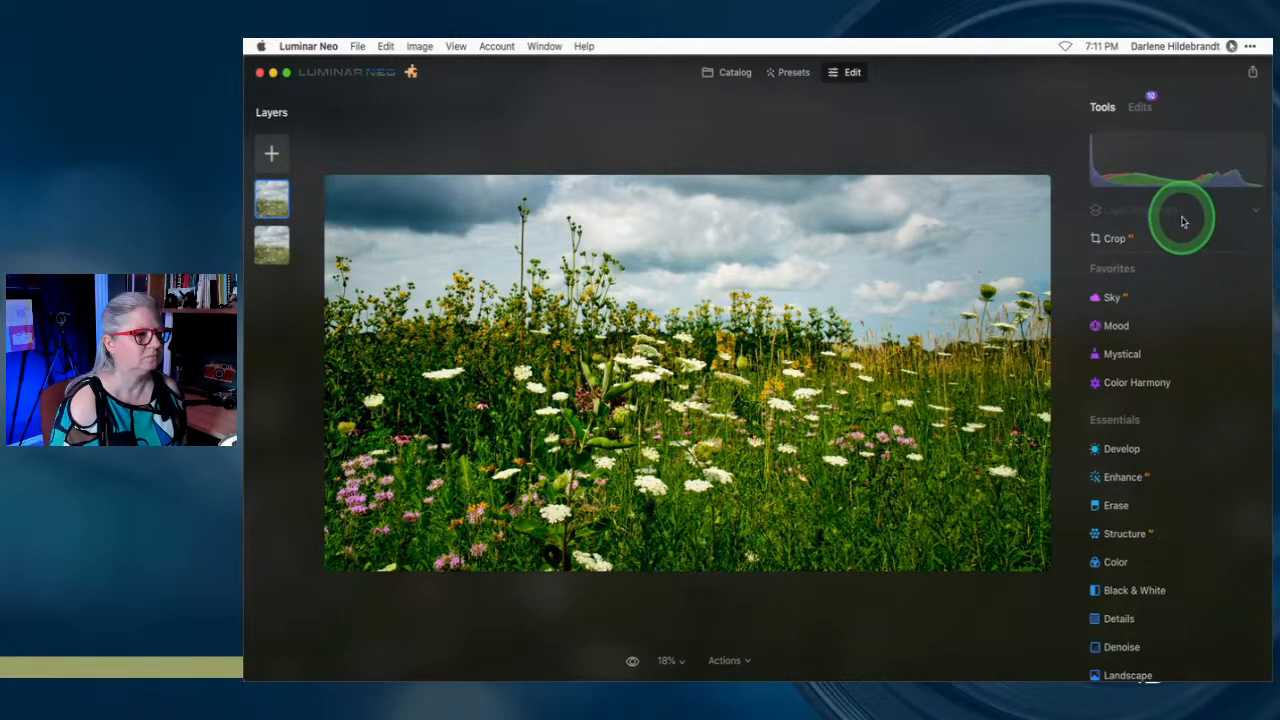
click(1142, 107)
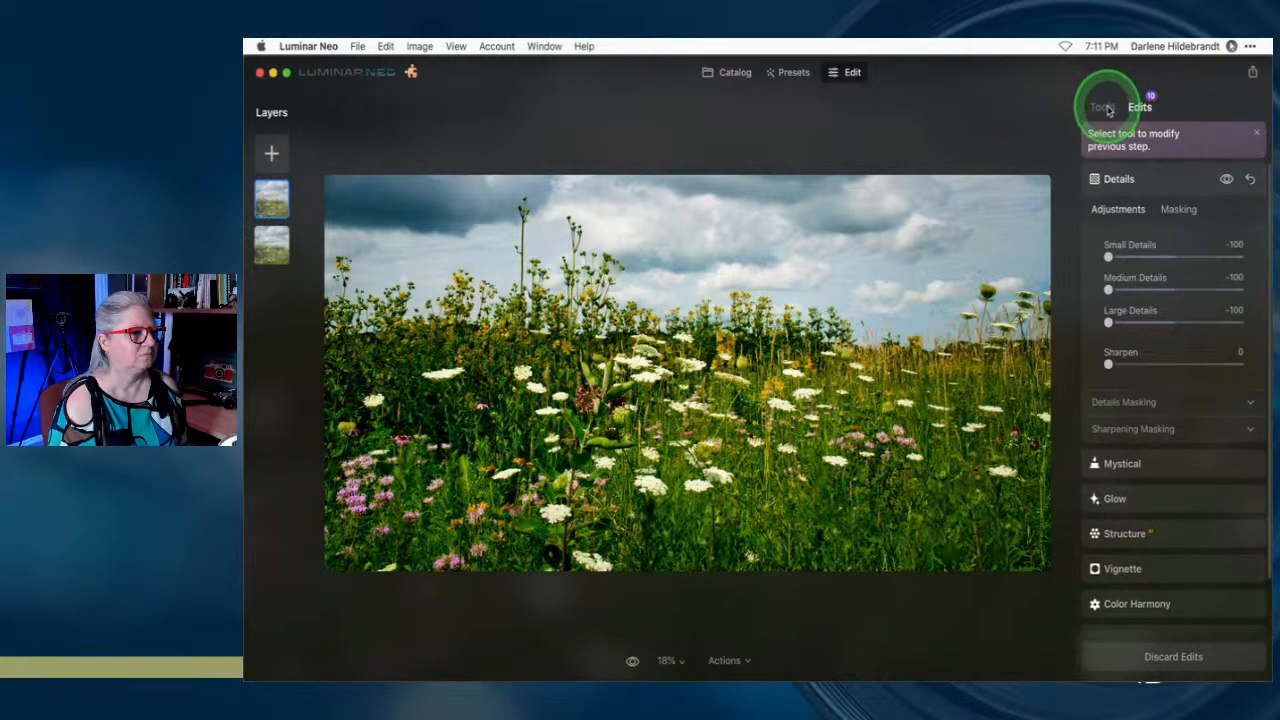
click(1099, 108)
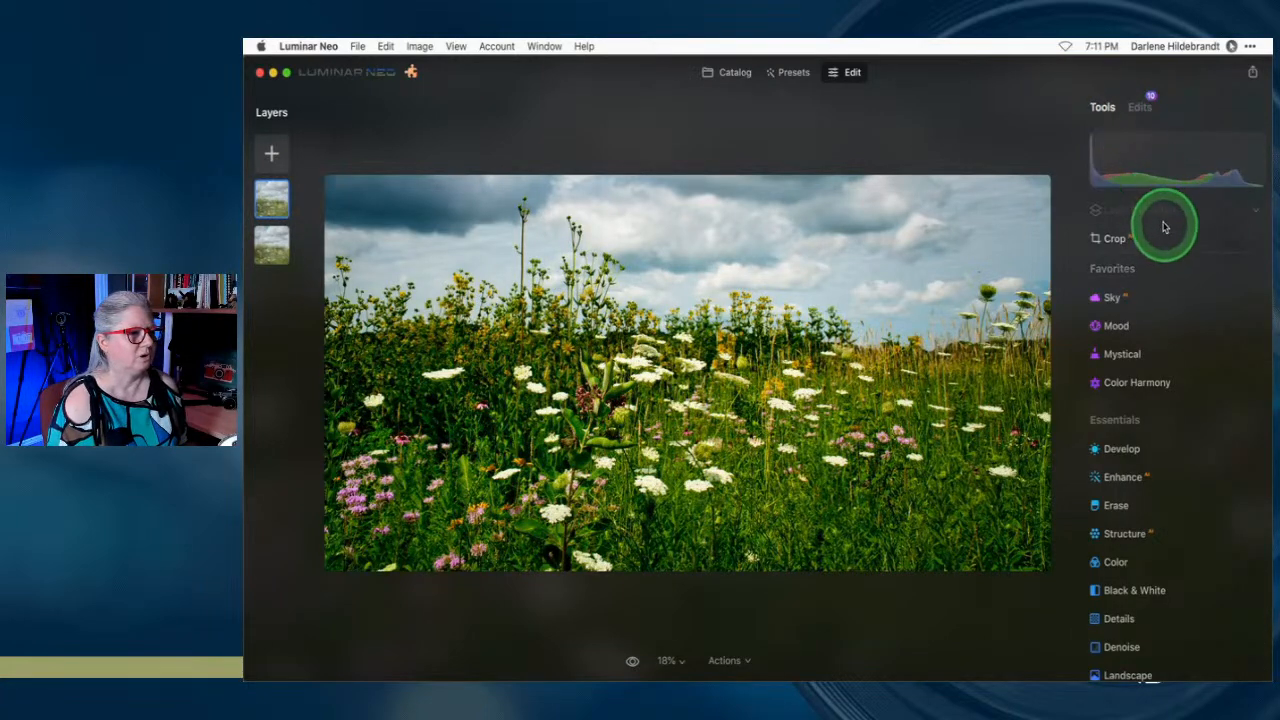
click(267, 203)
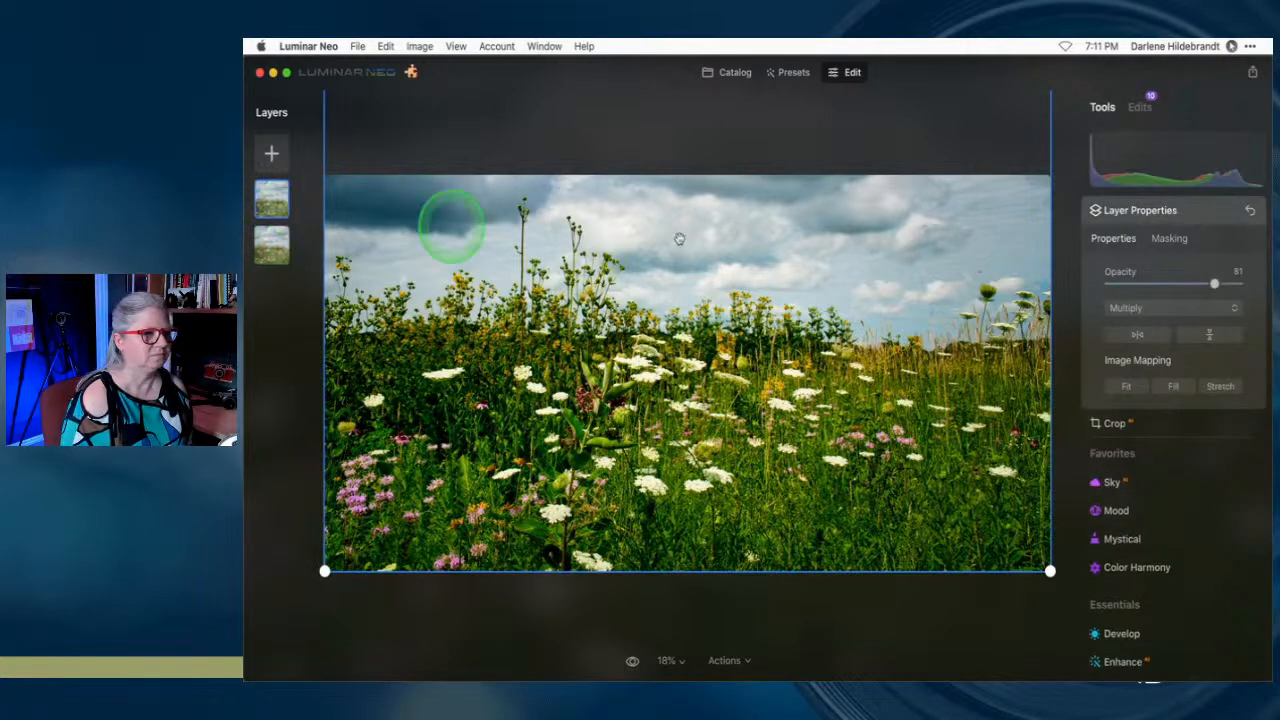
drag(1214, 285, 1256, 279)
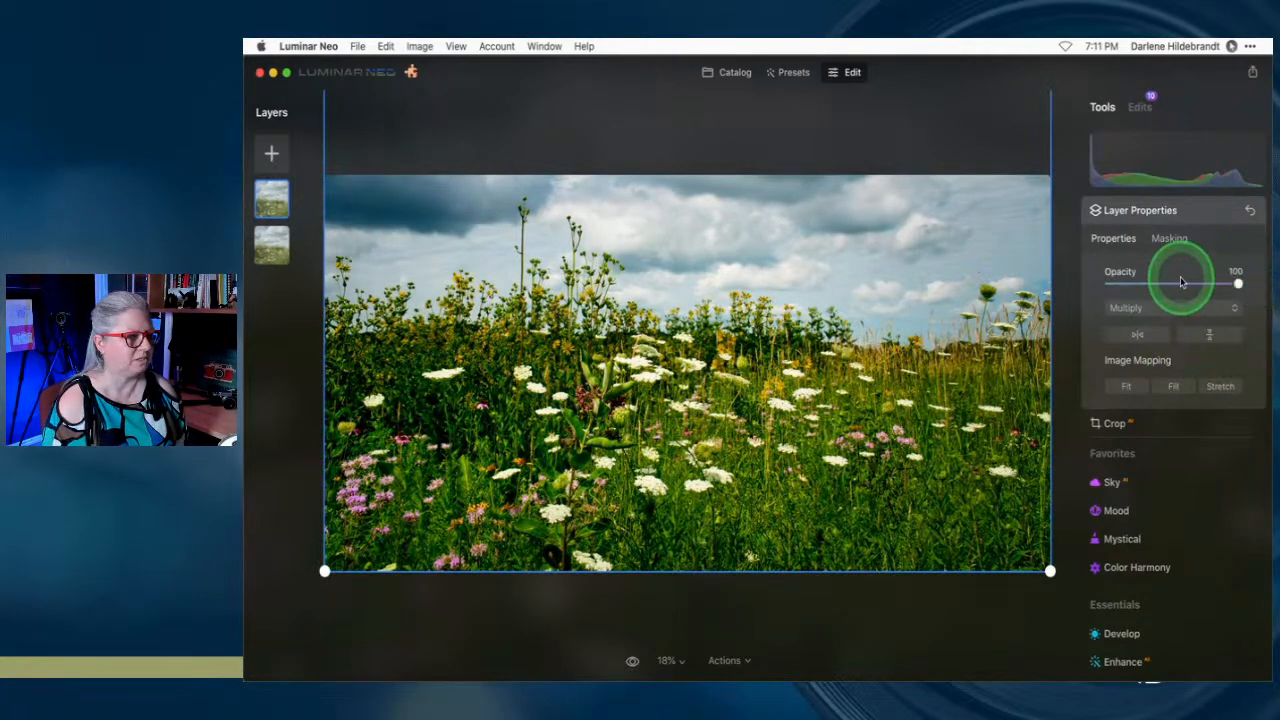
Show the upper layer's mask overlay to inspect its coverage, and close Layer Properties
click(1168, 240)
click(1155, 394)
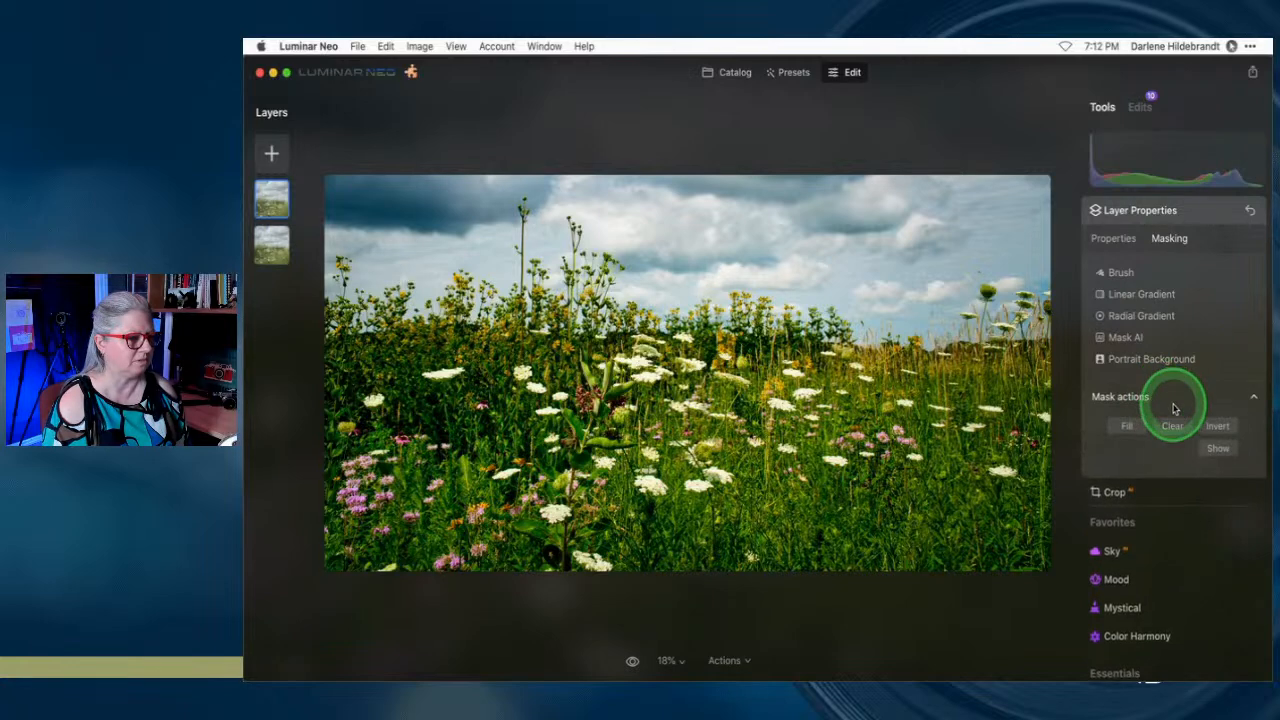
click(1217, 447)
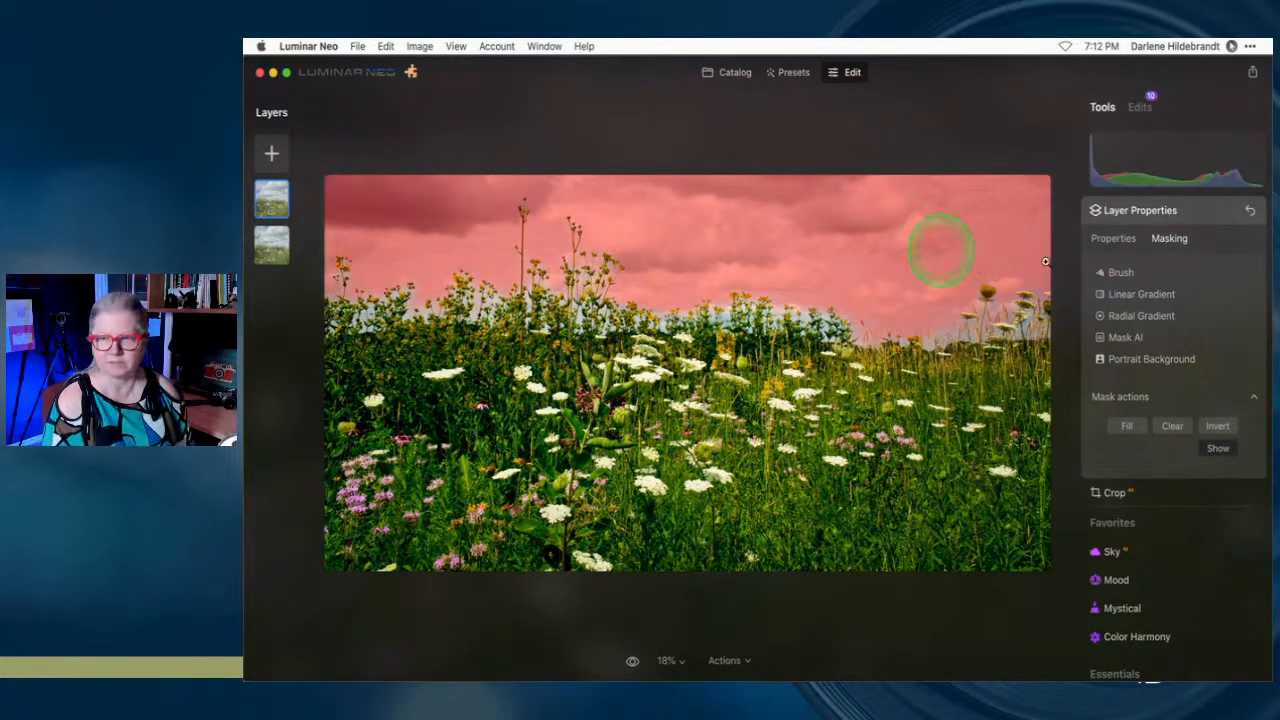
click(1112, 243)
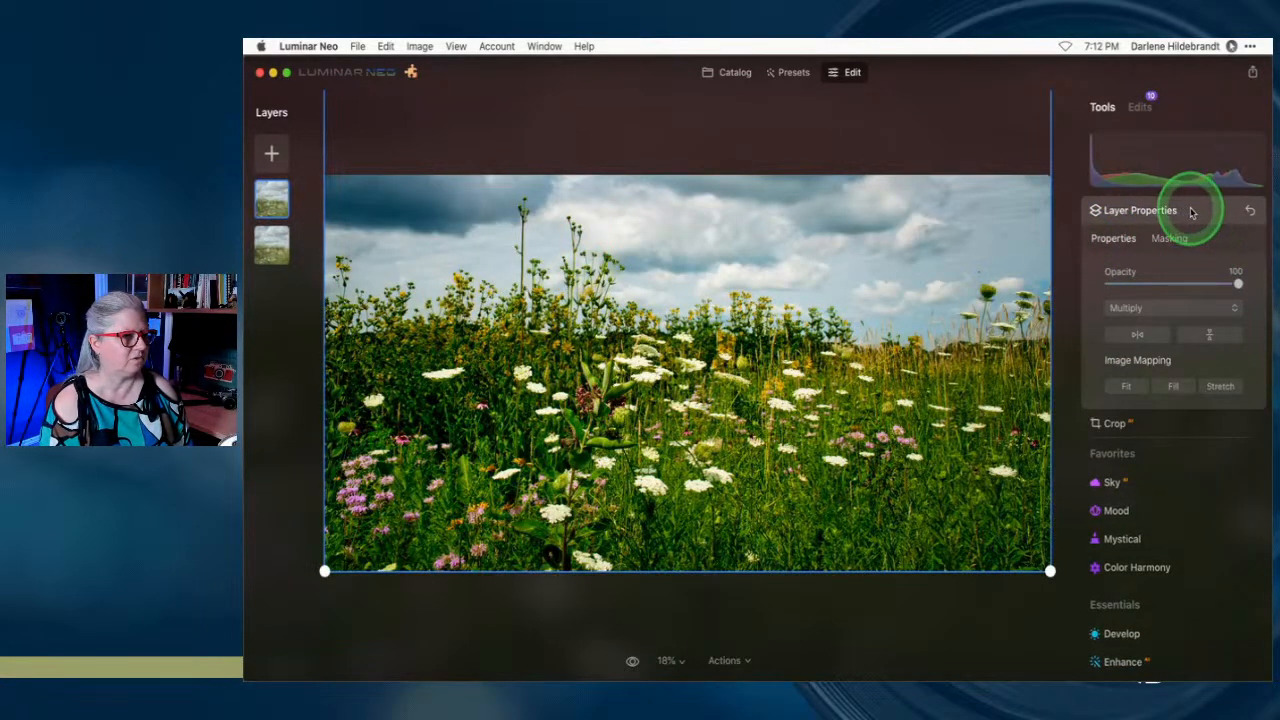
click(1194, 208)
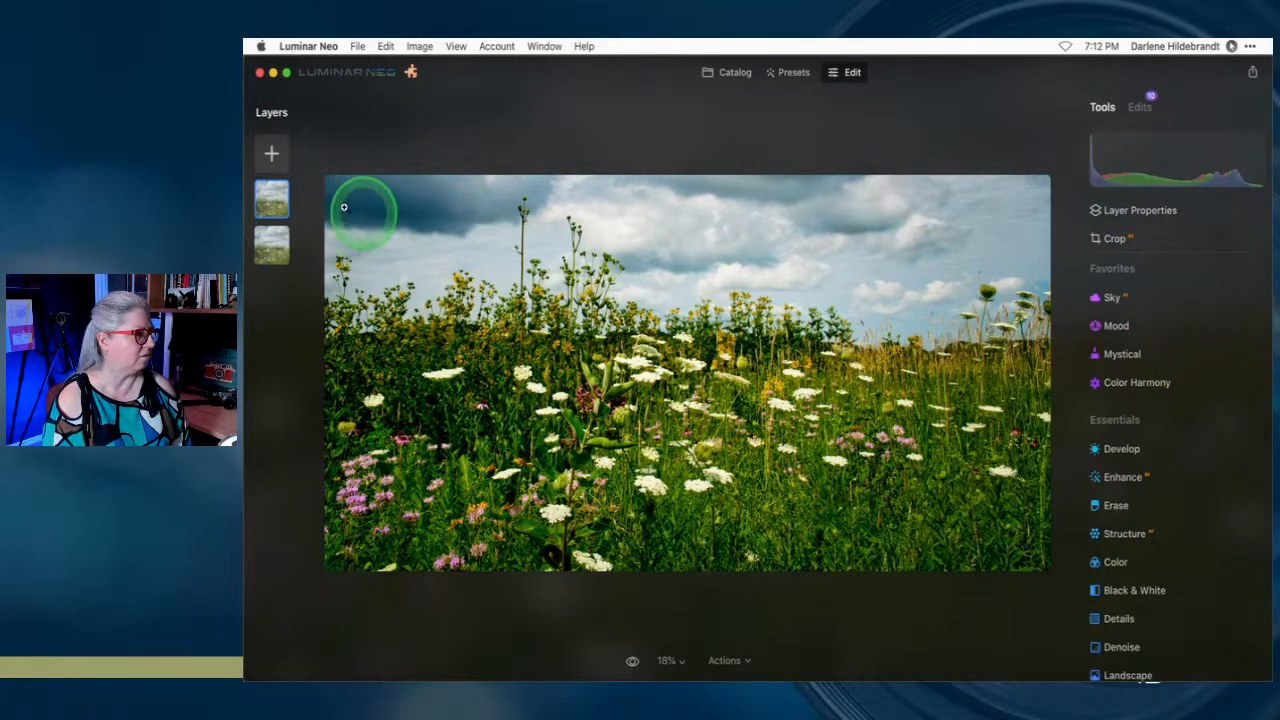
Hide the upper layer and show it again to compare its effect on the sky
right_click(278, 198)
click(310, 204)
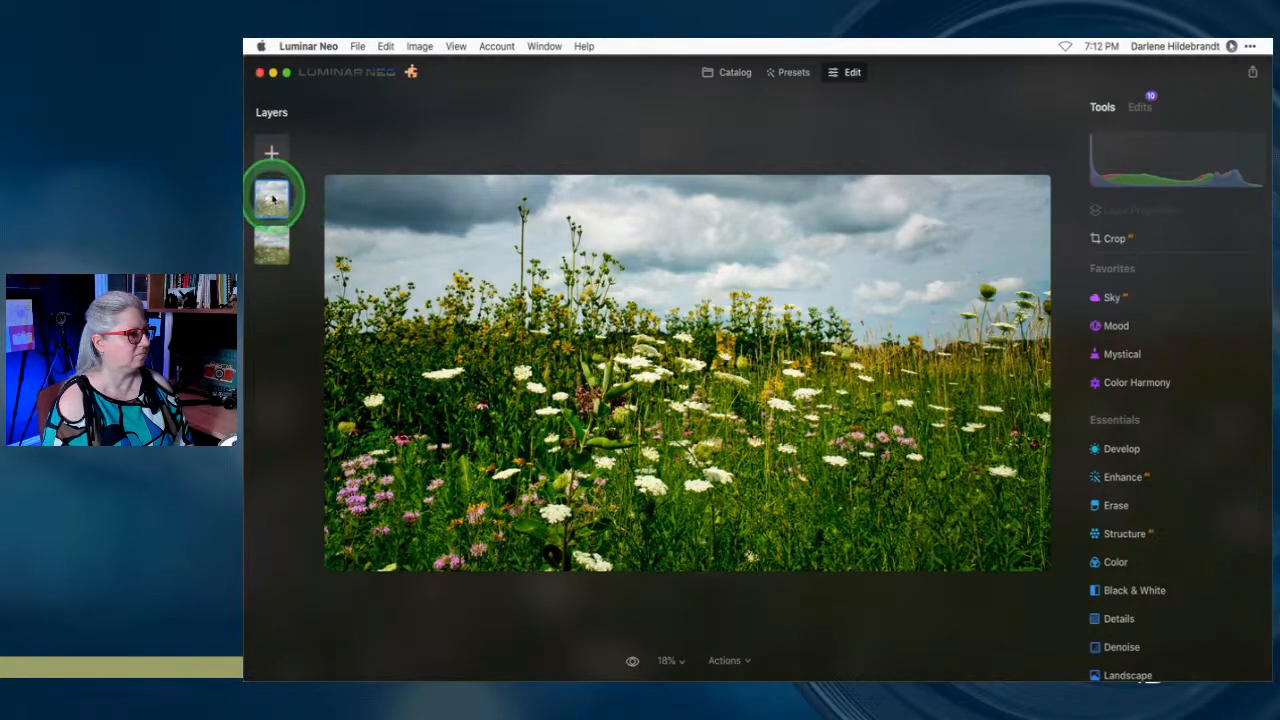
right_click(273, 198)
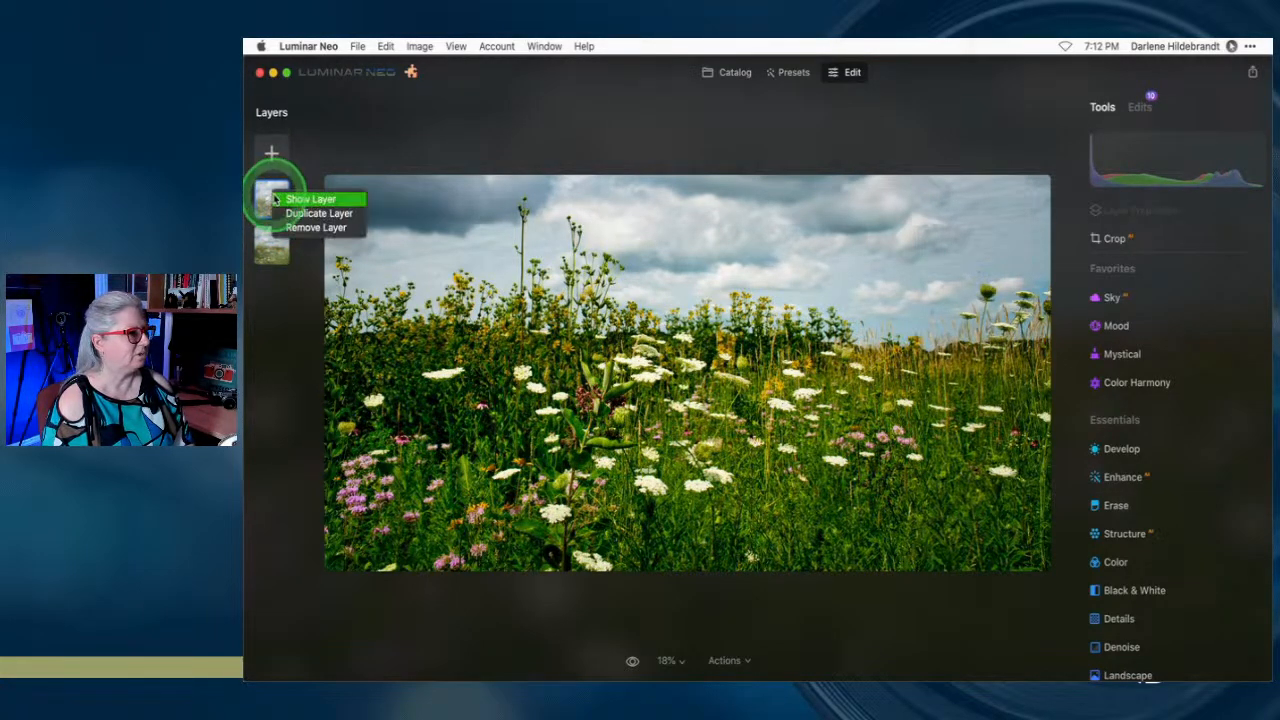
click(283, 200)
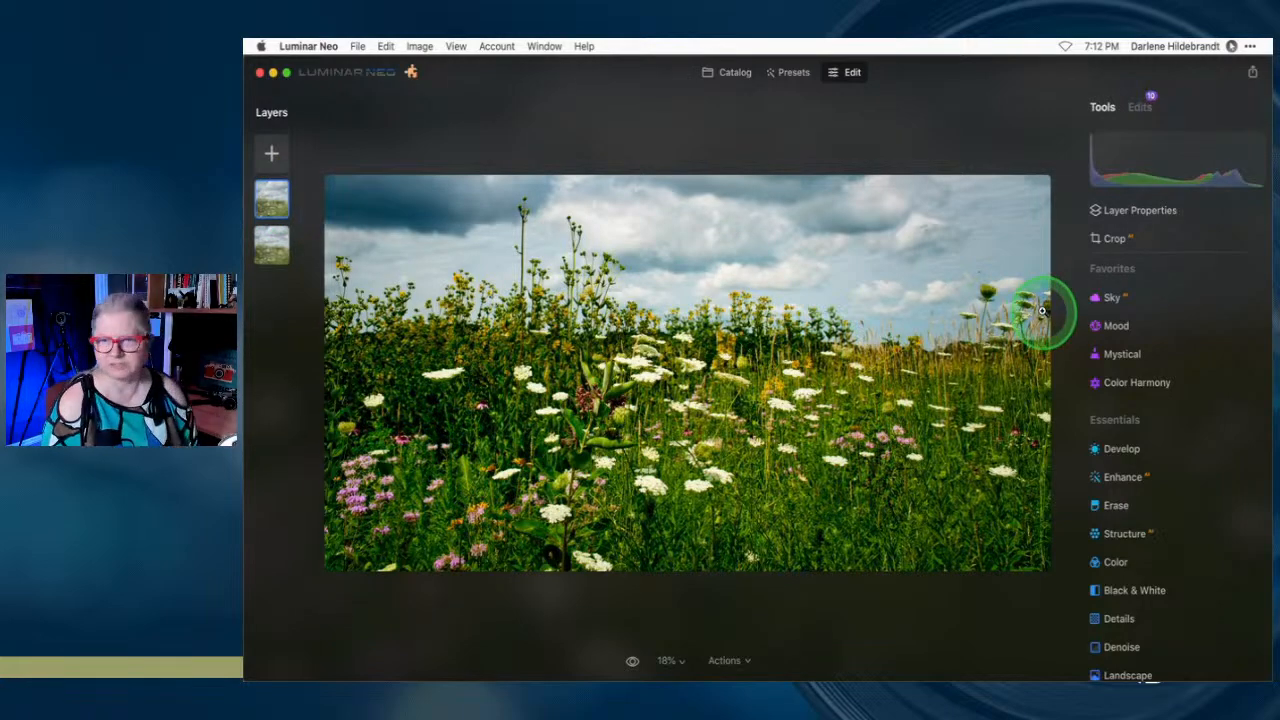
Review the list of edits applied to the photo and return to the editing tools
click(1140, 107)
scroll(1208, 393, down, 3)
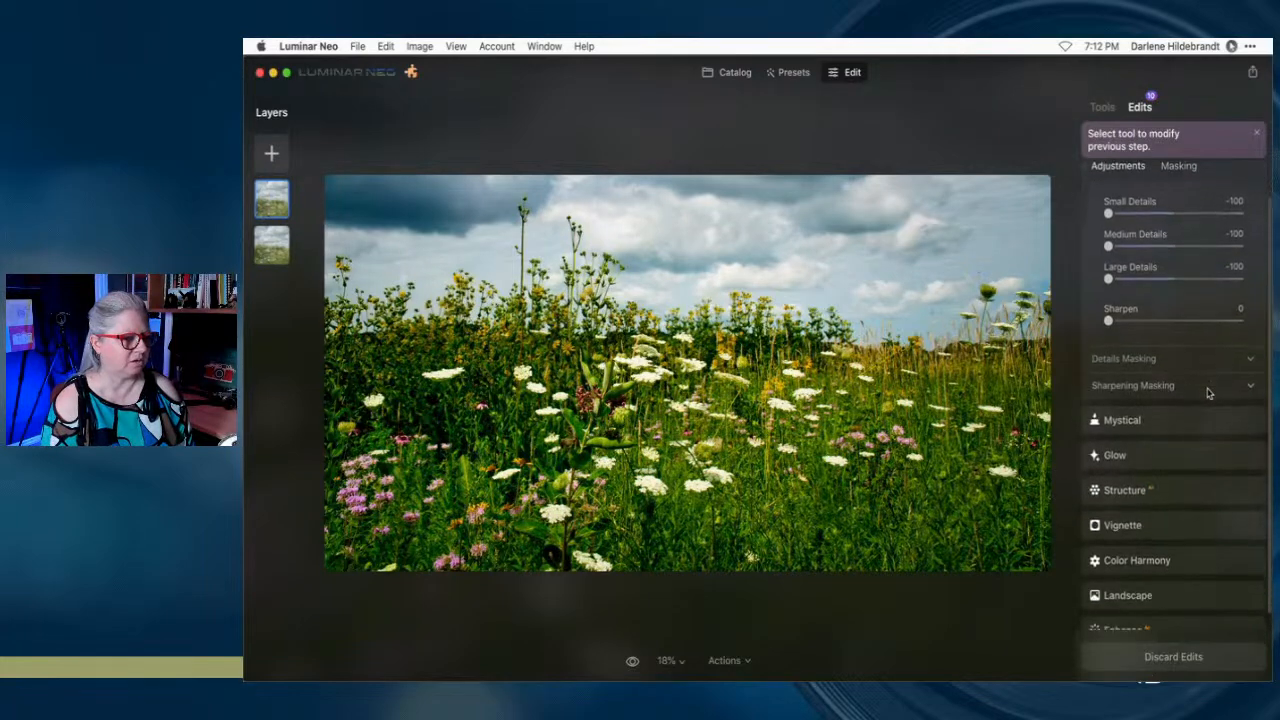
scroll(1206, 391, up, 2)
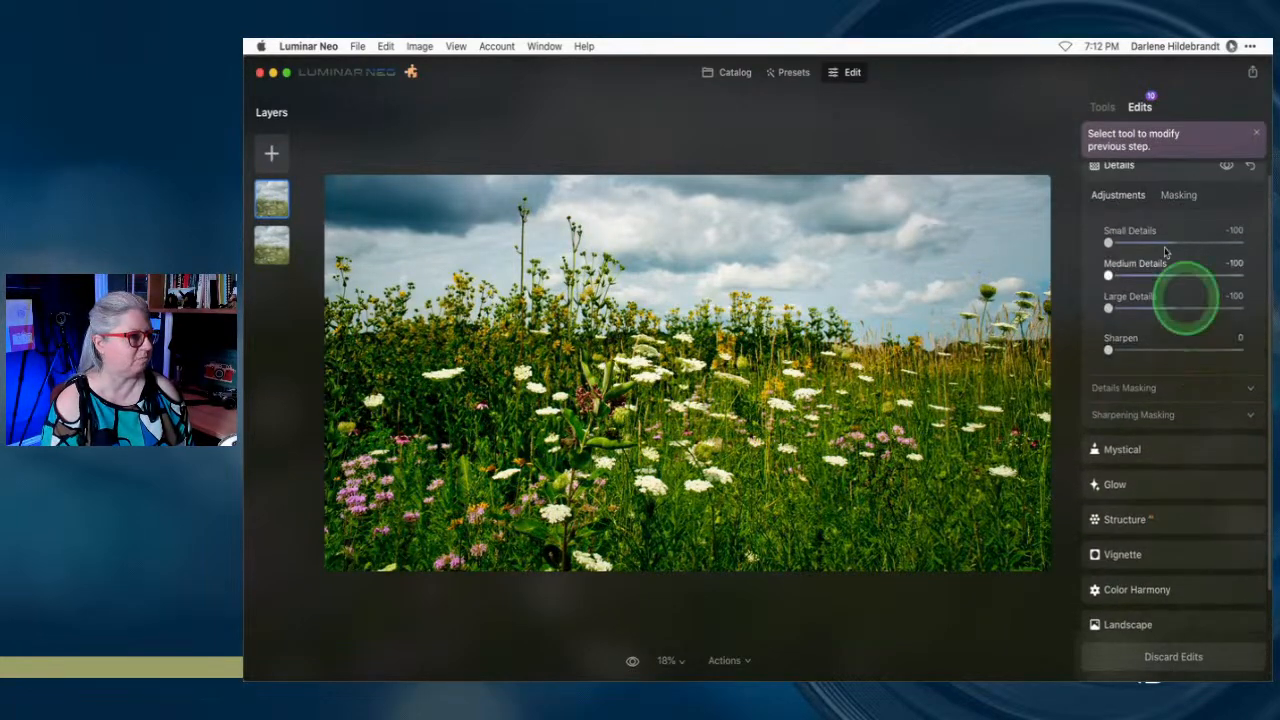
click(1104, 112)
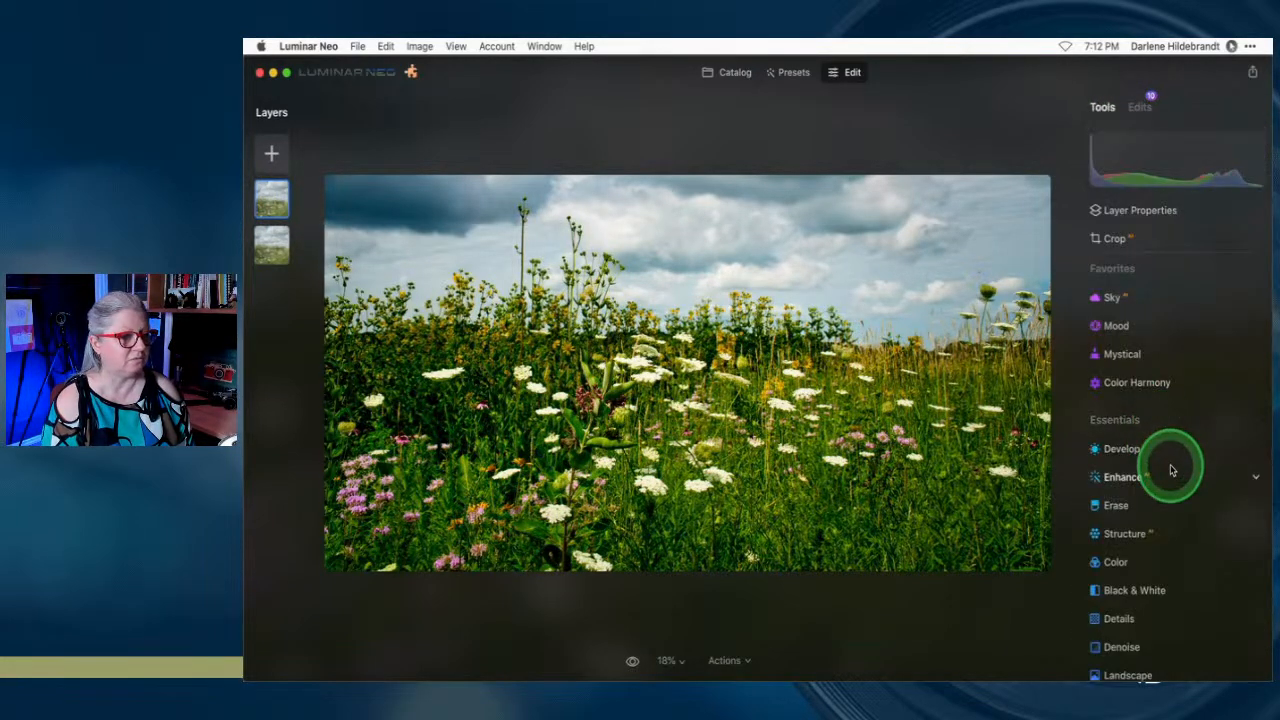
Apply another Structure adjustment with Amount -100 and Boost 100, compare before and after, and close the tool
scroll(1153, 464, down, 4)
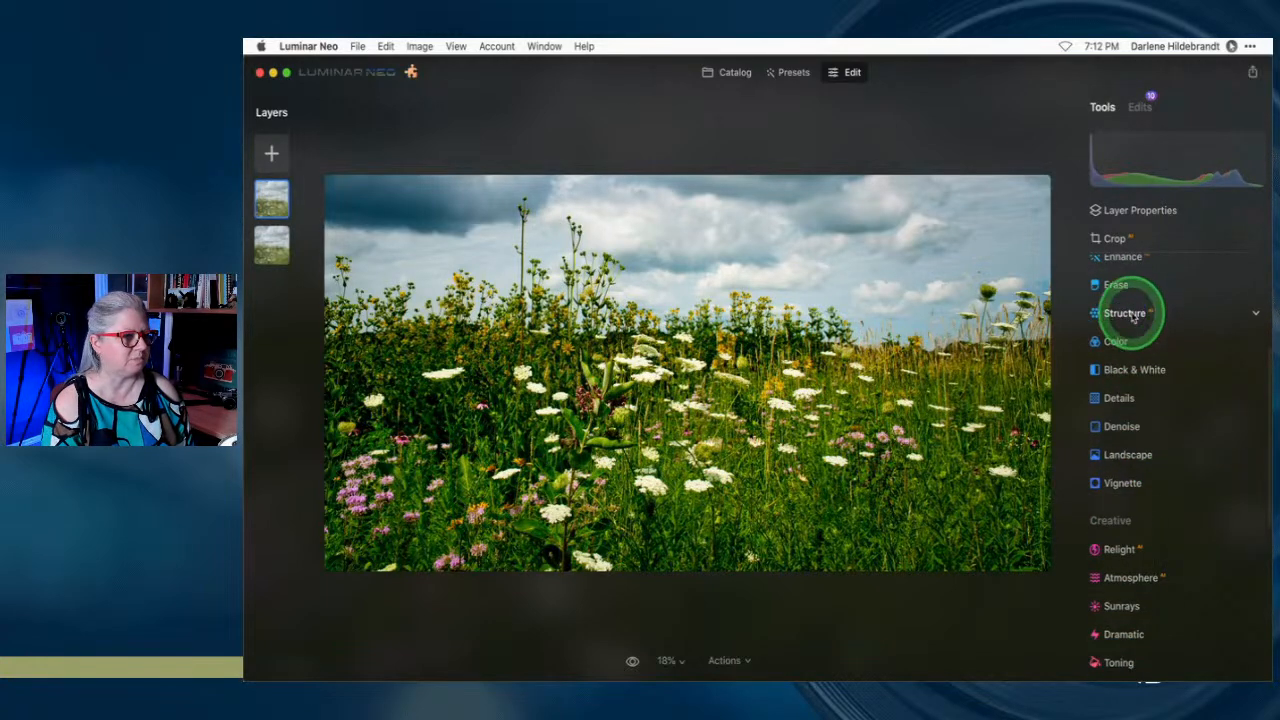
click(1109, 405)
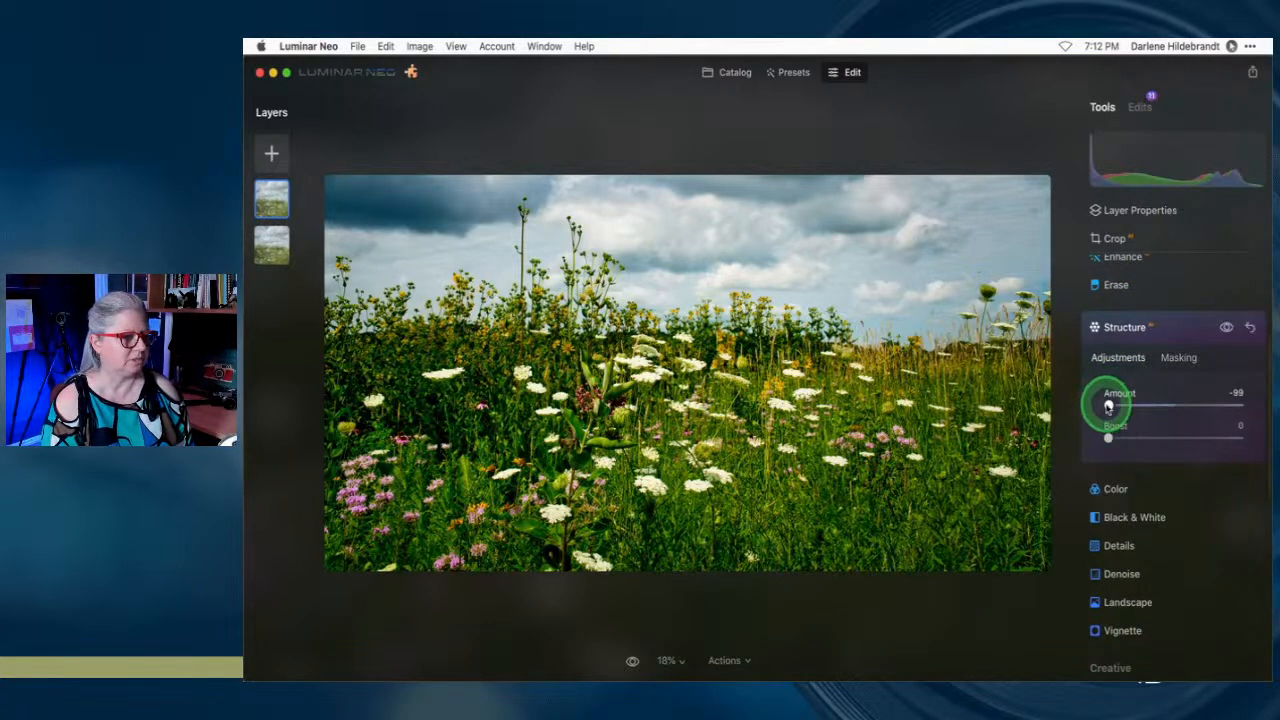
drag(1181, 447, 1243, 441)
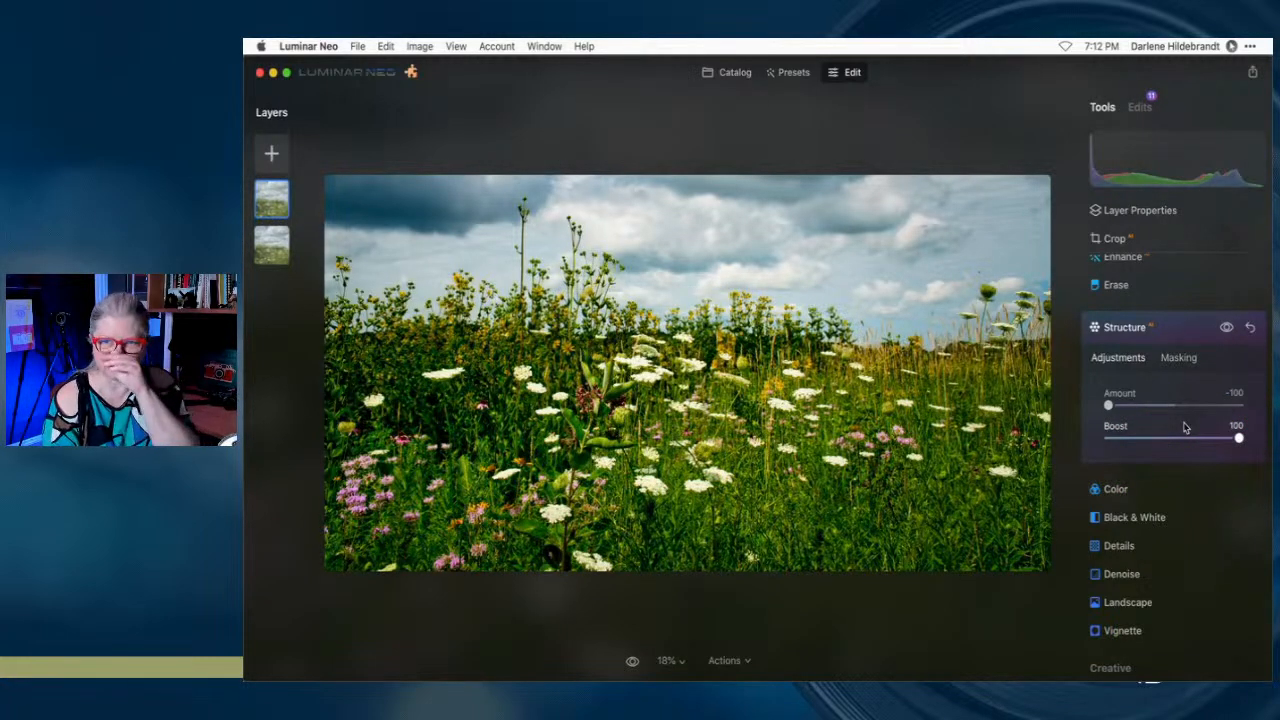
click(1226, 327)
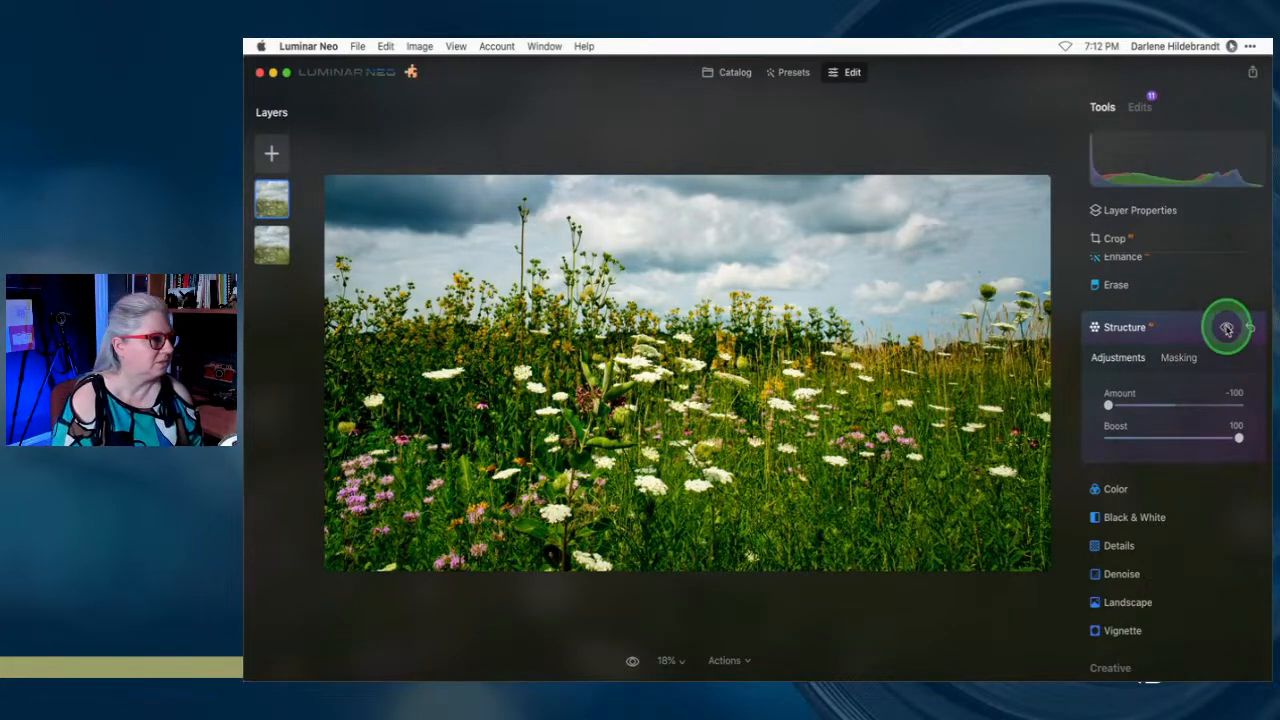
click(1176, 328)
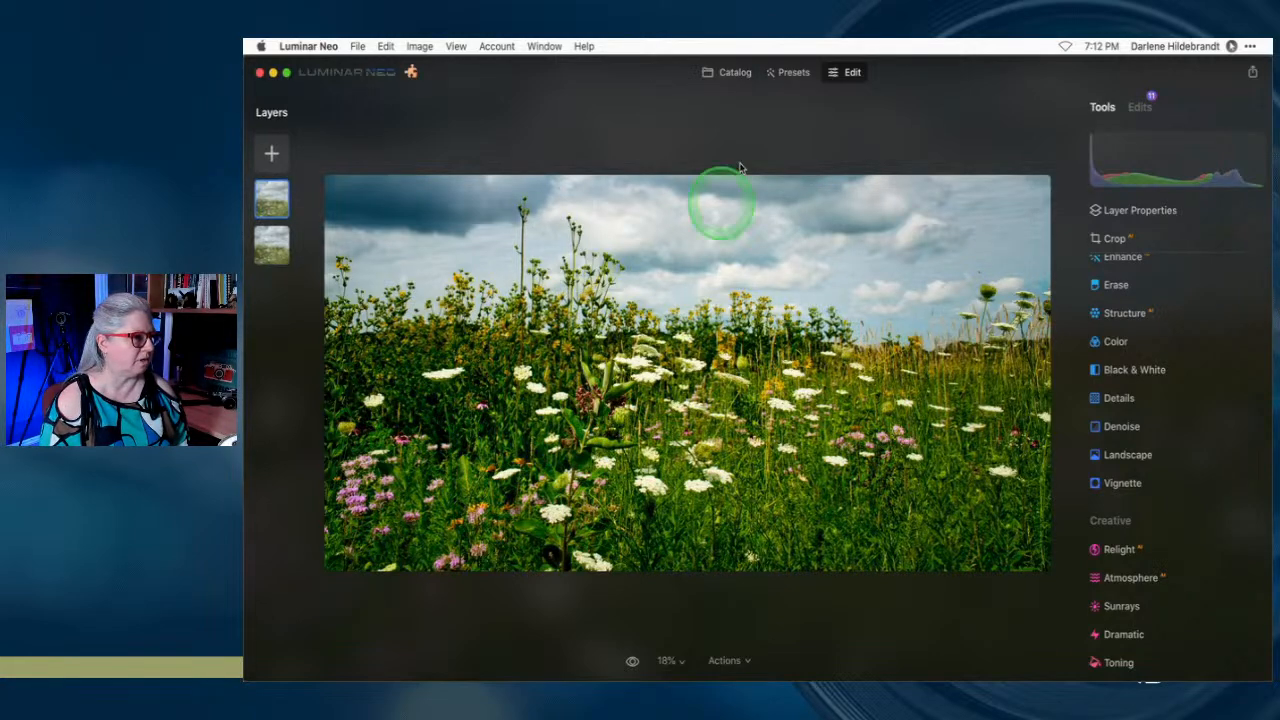
On the base layer, darken the meadow's lower edge using Dodge & Burn with a Darken brush at Strength 12
click(271, 243)
scroll(1170, 500, down, 5)
click(1200, 210)
scroll(1200, 400, down, 3)
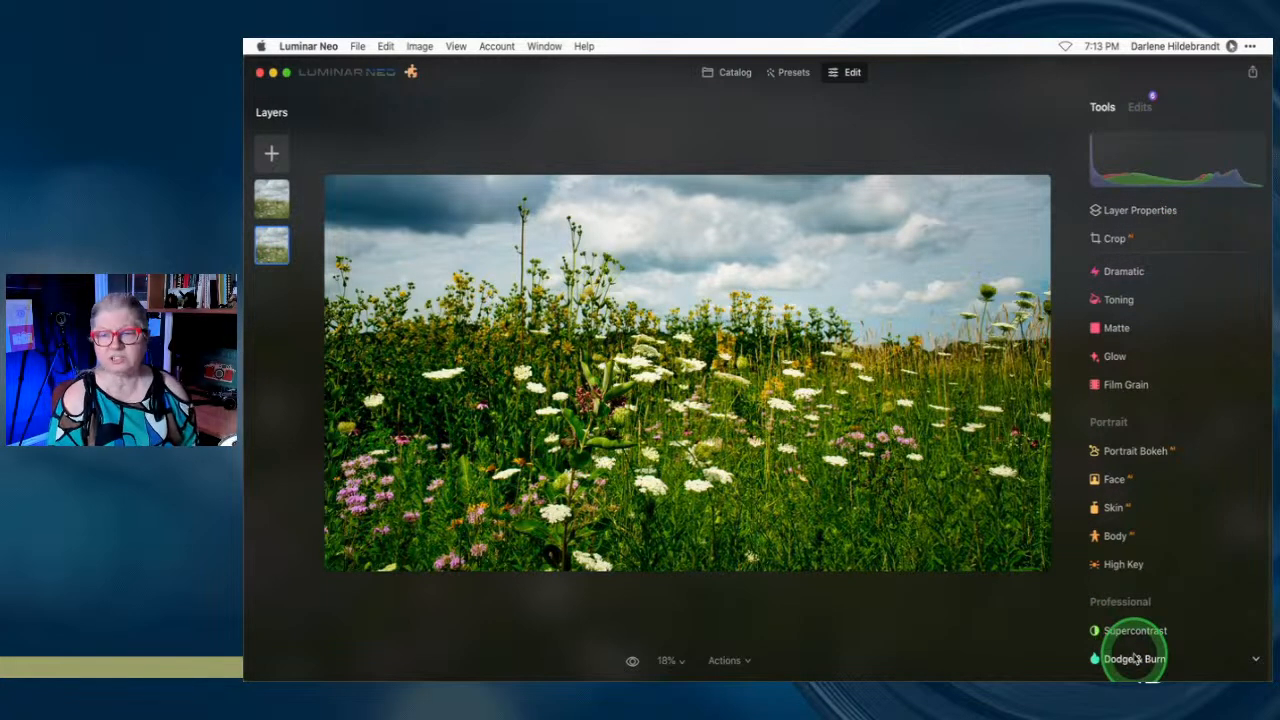
click(1135, 658)
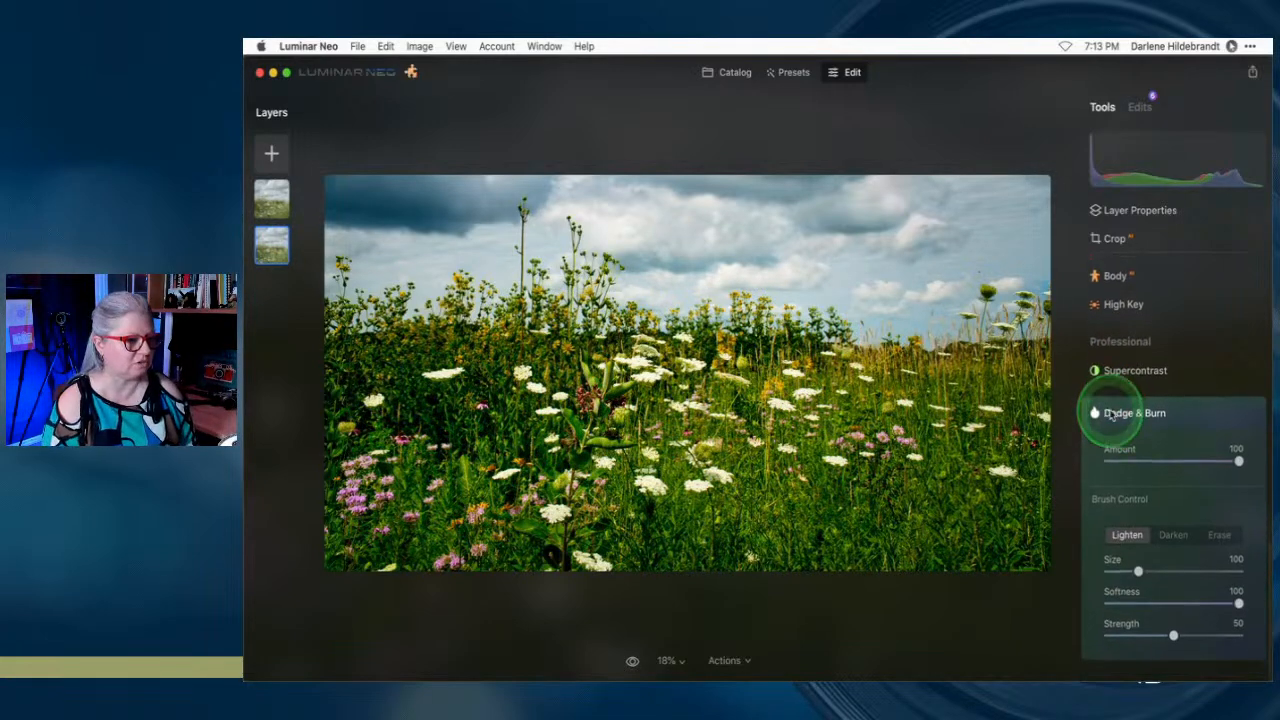
click(1173, 547)
click(1128, 647)
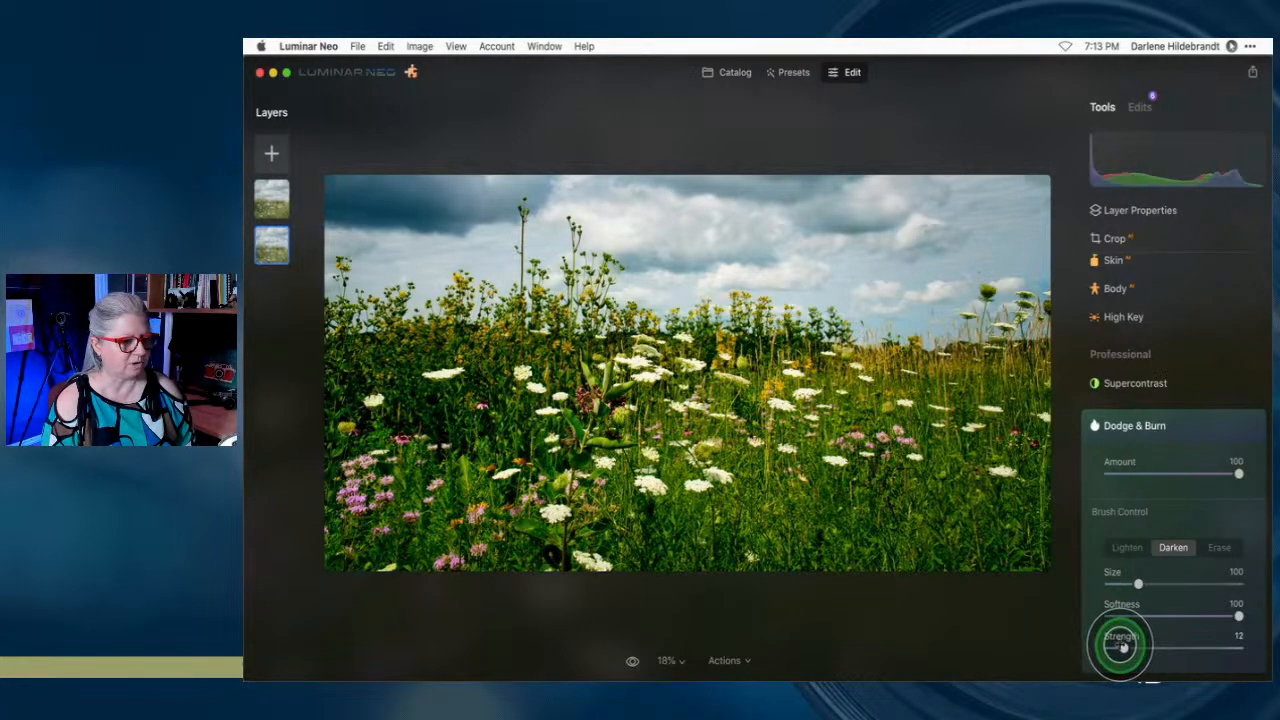
drag(1121, 646, 1123, 646)
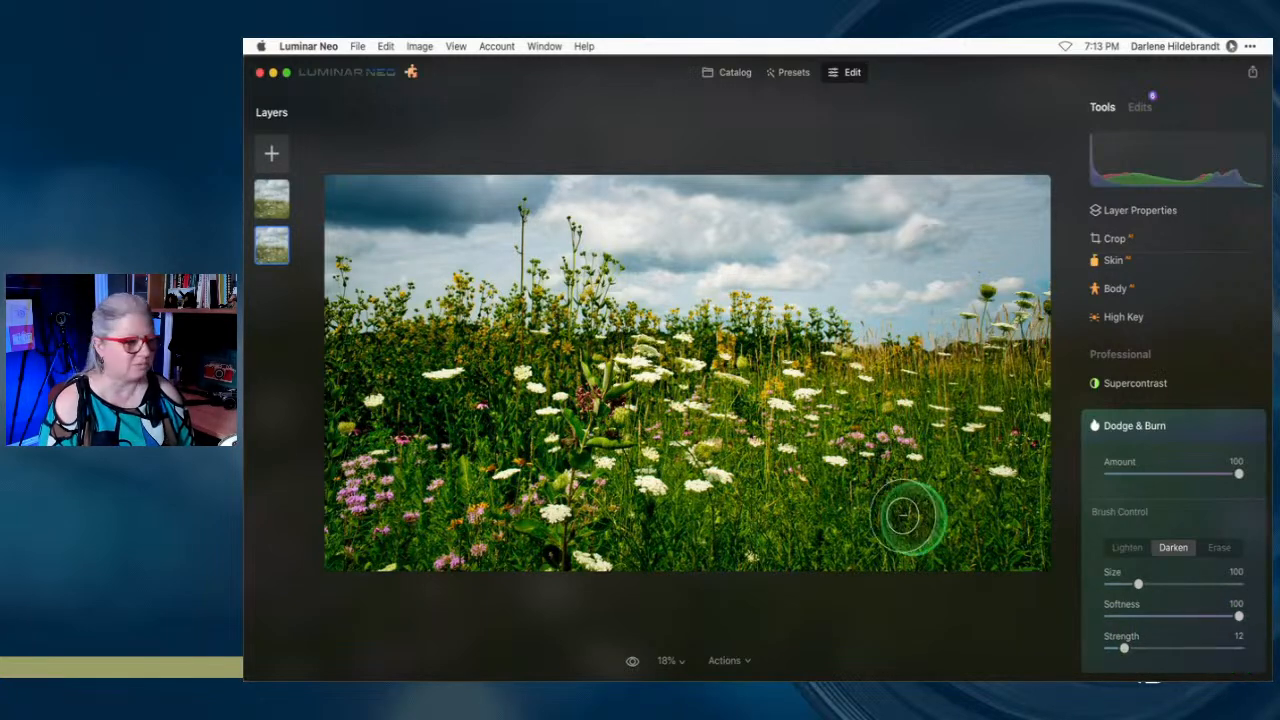
mouse_move(899, 573)
mouse_down()
mouse_move(917, 531)
mouse_move(1029, 532)
mouse_move(974, 538)
mouse_move(918, 583)
mouse_move(820, 514)
mouse_move(777, 549)
mouse_move(703, 534)
mouse_move(664, 556)
mouse_move(746, 491)
mouse_move(766, 549)
mouse_move(806, 440)
mouse_move(878, 556)
mouse_move(1014, 563)
mouse_move(1029, 543)
mouse_move(763, 548)
mouse_up()
mouse_move(683, 552)
mouse_down()
mouse_move(623, 558)
mouse_move(620, 517)
mouse_move(590, 564)
mouse_move(524, 535)
mouse_move(397, 560)
mouse_move(441, 523)
mouse_move(440, 485)
mouse_move(407, 538)
mouse_move(363, 548)
mouse_move(342, 535)
mouse_move(335, 471)
mouse_move(337, 527)
mouse_move(470, 560)
mouse_move(464, 497)
mouse_move(484, 565)
mouse_move(611, 552)
mouse_move(613, 499)
mouse_move(641, 578)
mouse_move(694, 552)
mouse_move(684, 446)
mouse_move(743, 552)
mouse_move(747, 521)
mouse_move(848, 579)
mouse_move(891, 564)
mouse_move(902, 537)
mouse_move(921, 573)
mouse_move(981, 554)
mouse_move(1042, 557)
mouse_move(1030, 551)
mouse_move(1051, 515)
mouse_move(1057, 565)
mouse_up()
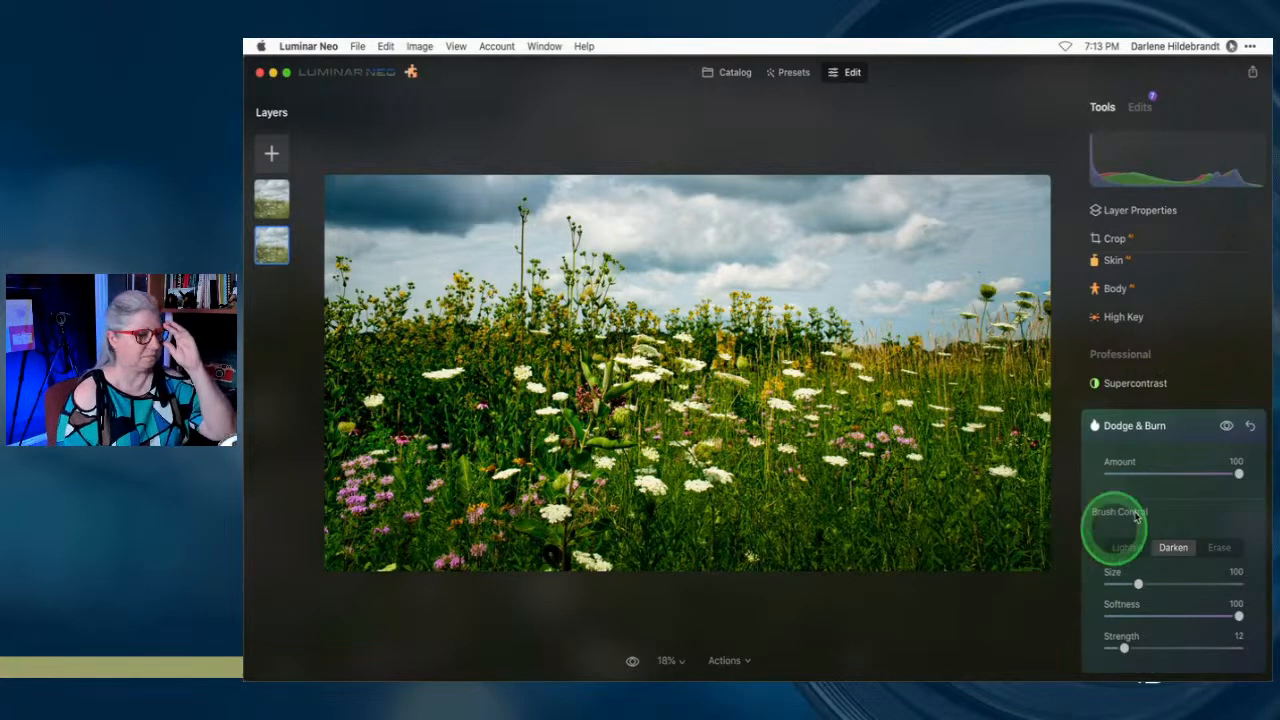
click(1198, 438)
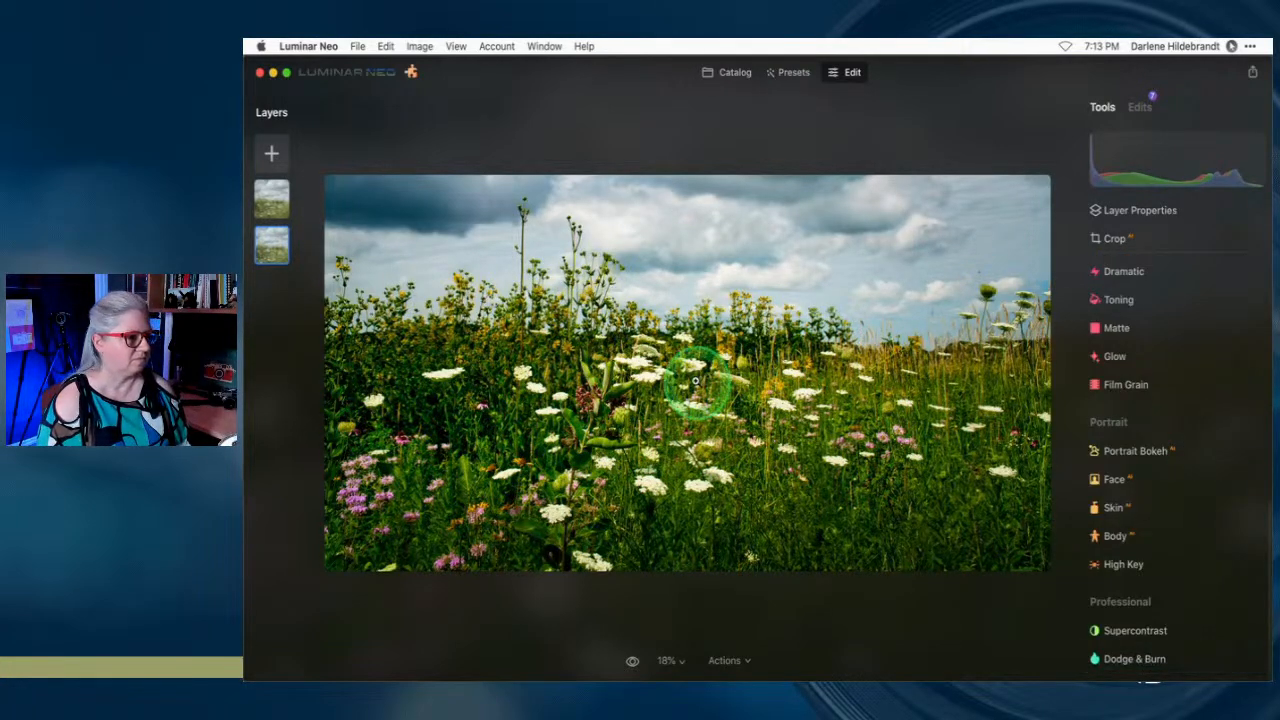
Leave the photo editor and return to the Catalog
click(694, 94)
click(731, 72)
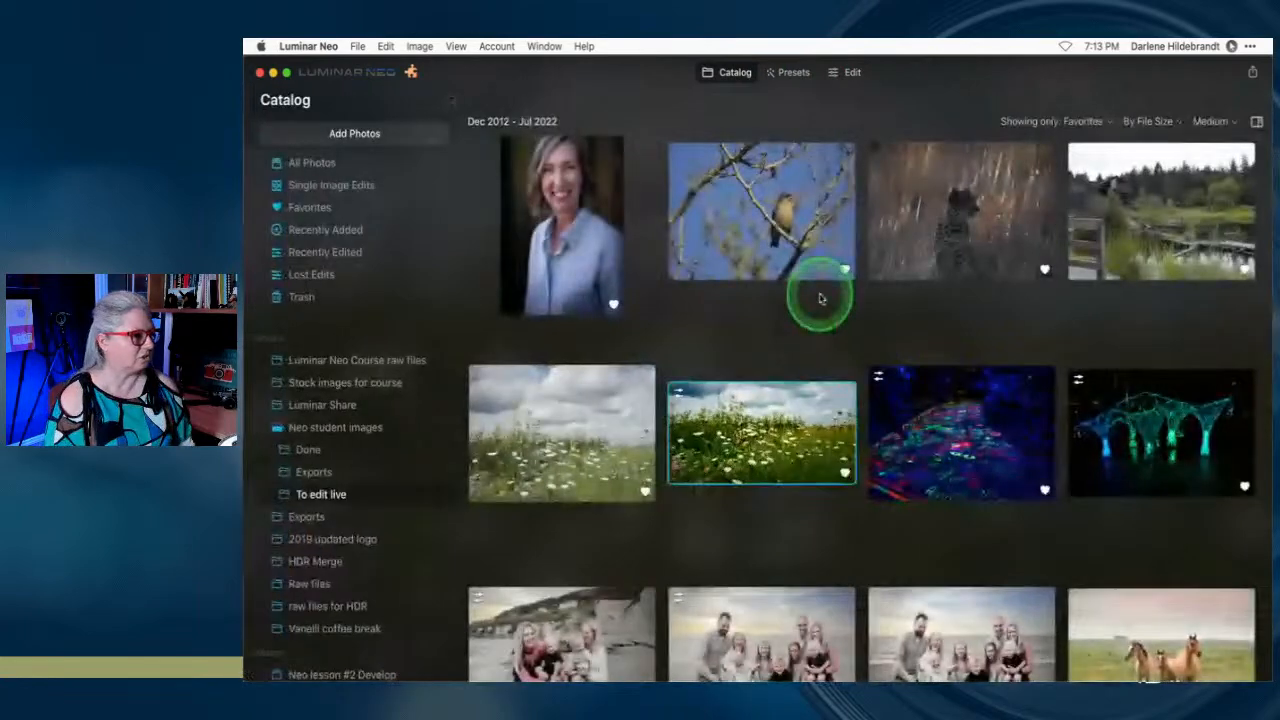
Open the unedited wildflower meadow photo from the catalog for editing
click(543, 449)
click(848, 78)
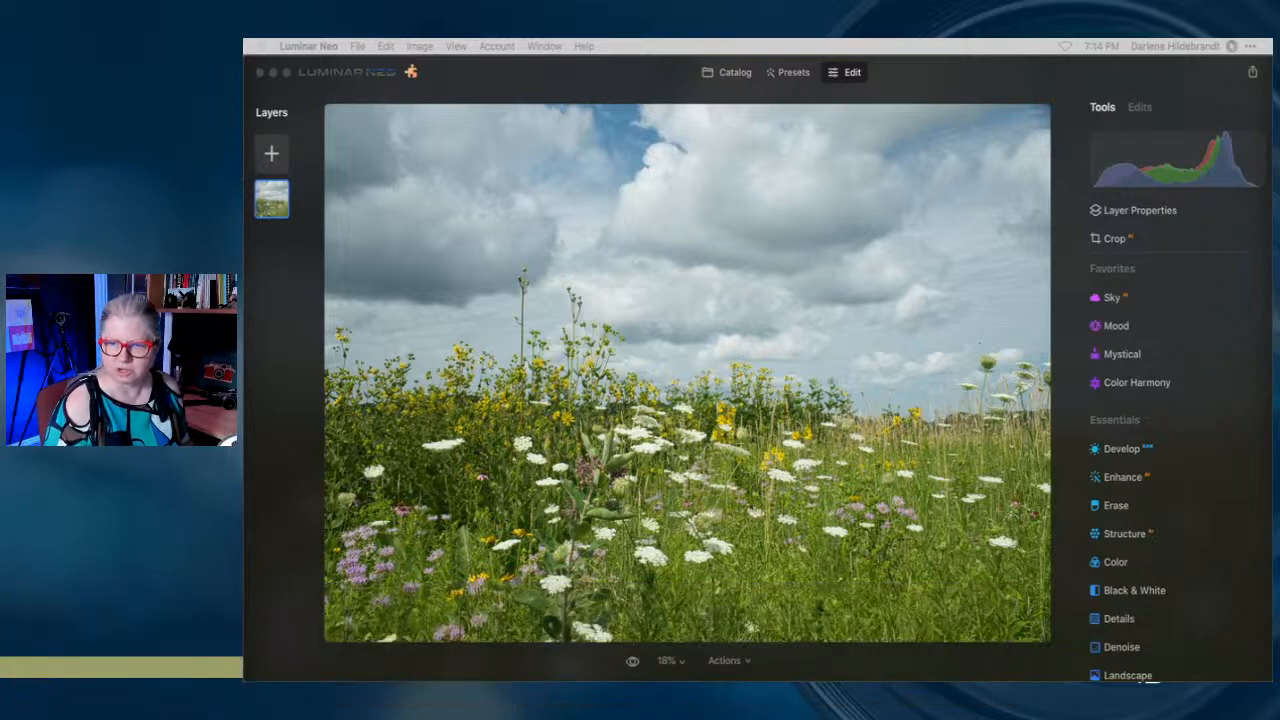
click(891, 85)
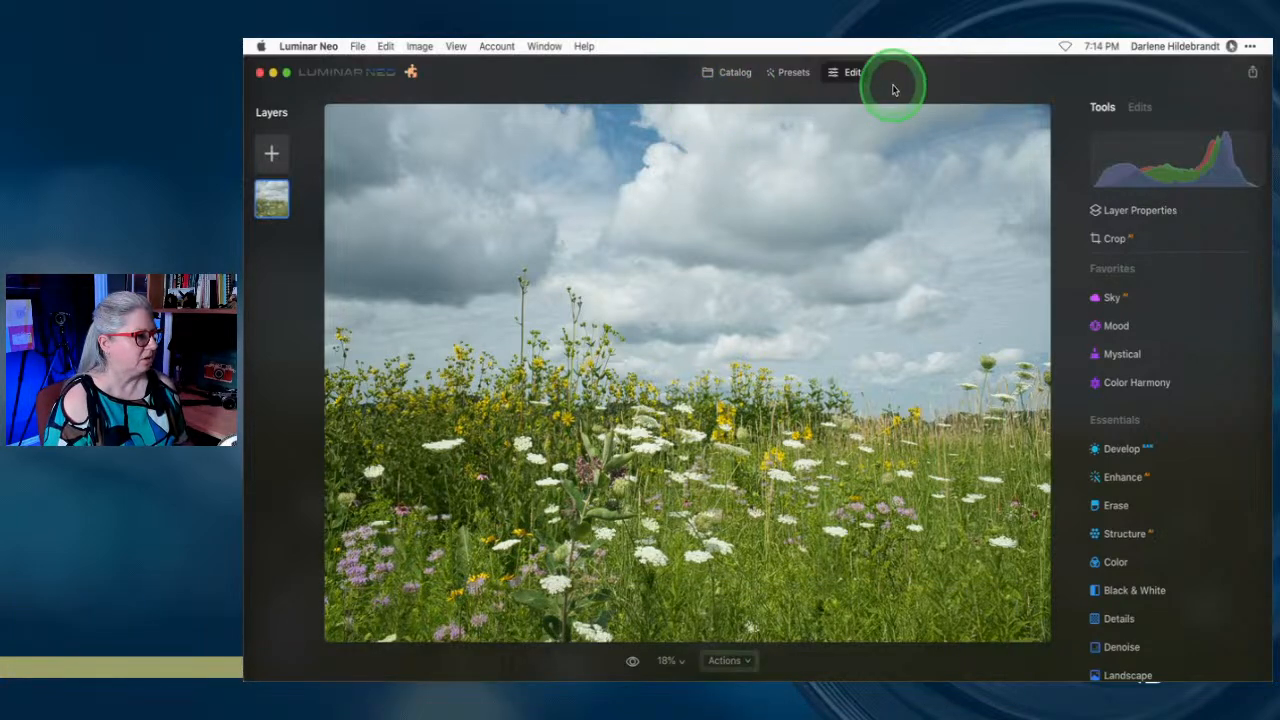
Crop the photo to a wide strip of sky at full image width, cutting away the meadow below
click(1183, 238)
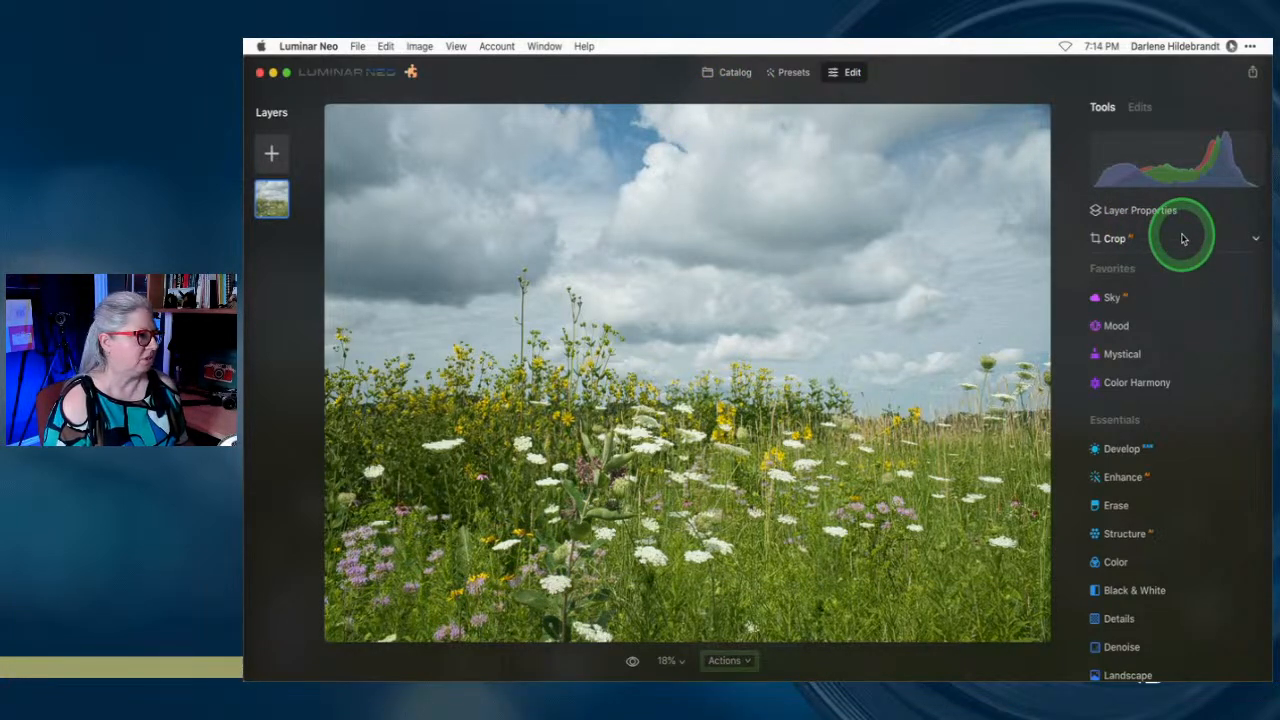
drag(678, 636, 684, 354)
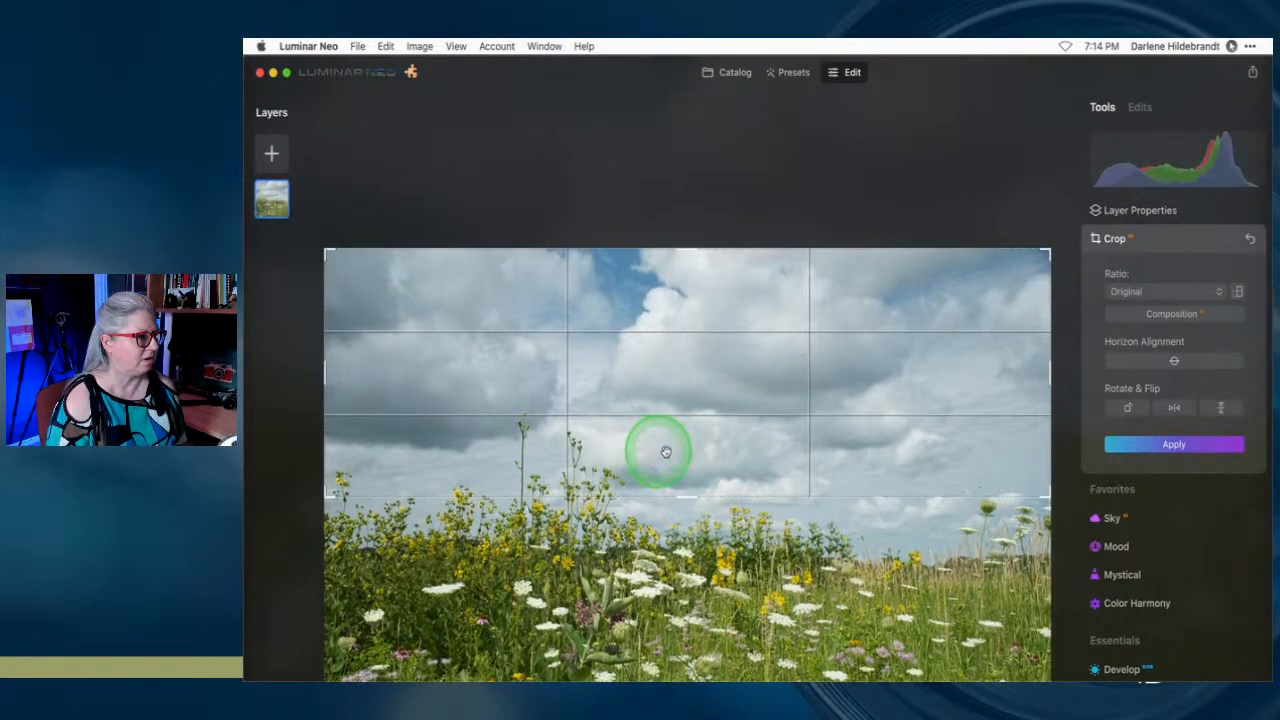
key(Return)
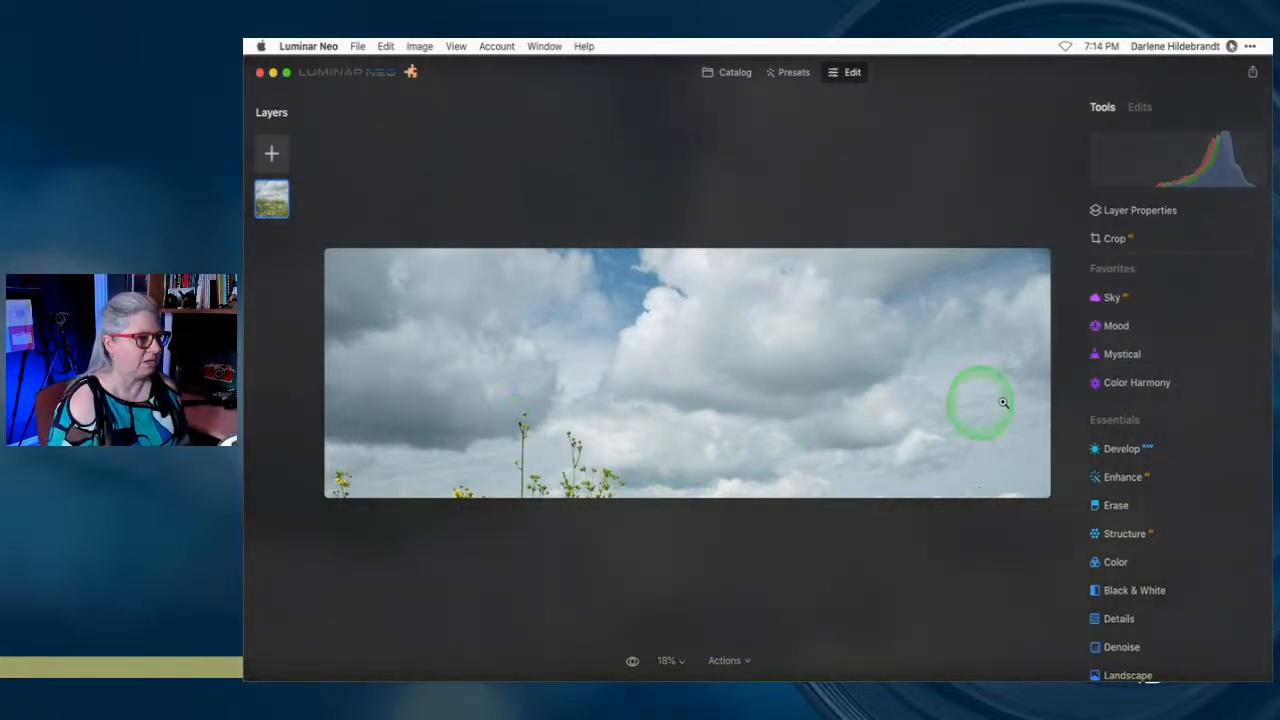
Remove the yellow flower cluster at the sky's lower edge, left of the tall stem, using Erase with brush Size 56
click(1110, 507)
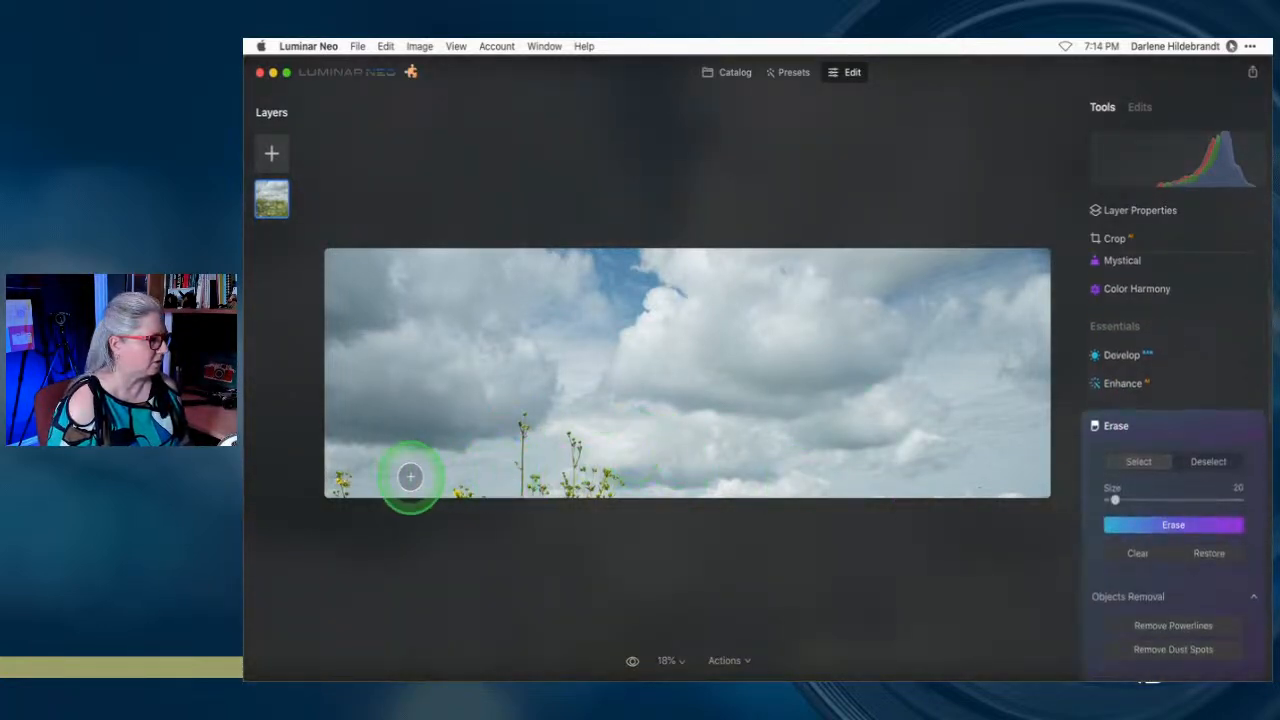
click(442, 459)
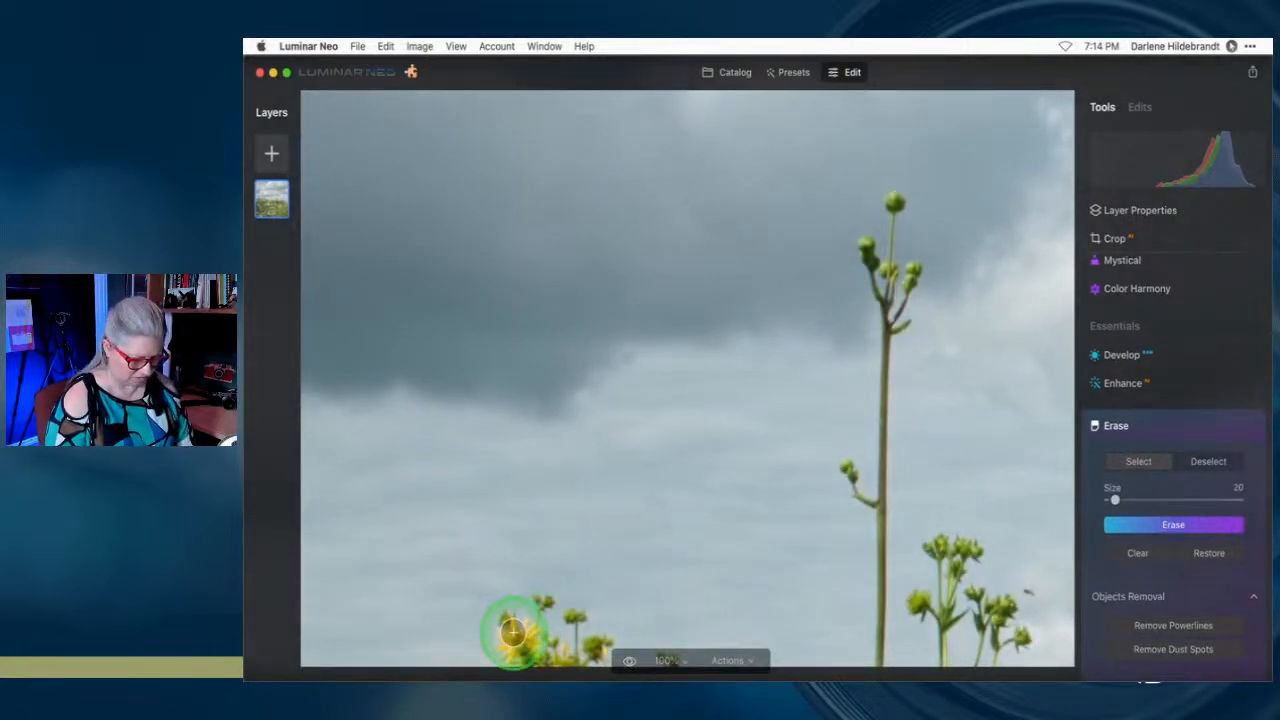
key(bracketright)
key(bracketright)
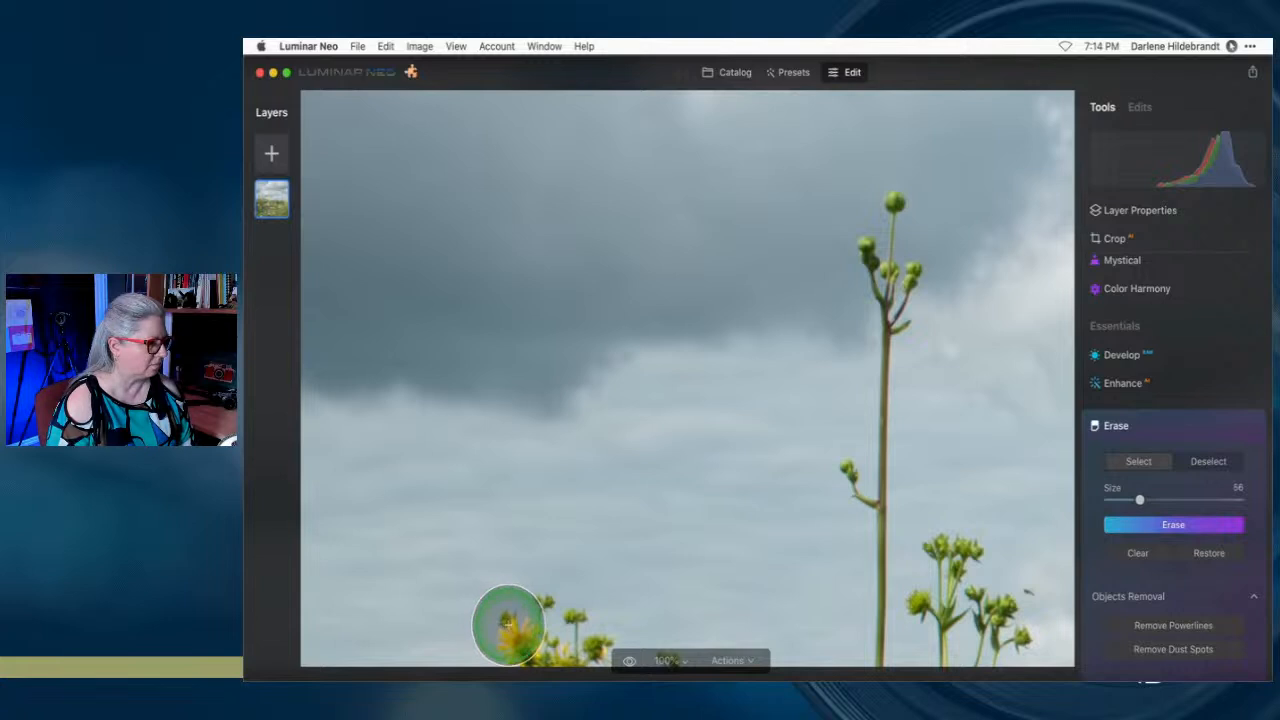
mouse_move(510, 622)
mouse_down()
mouse_move(543, 651)
mouse_move(594, 663)
mouse_move(540, 609)
mouse_move(529, 641)
mouse_move(520, 612)
mouse_up()
scroll(780, 538, right, 2)
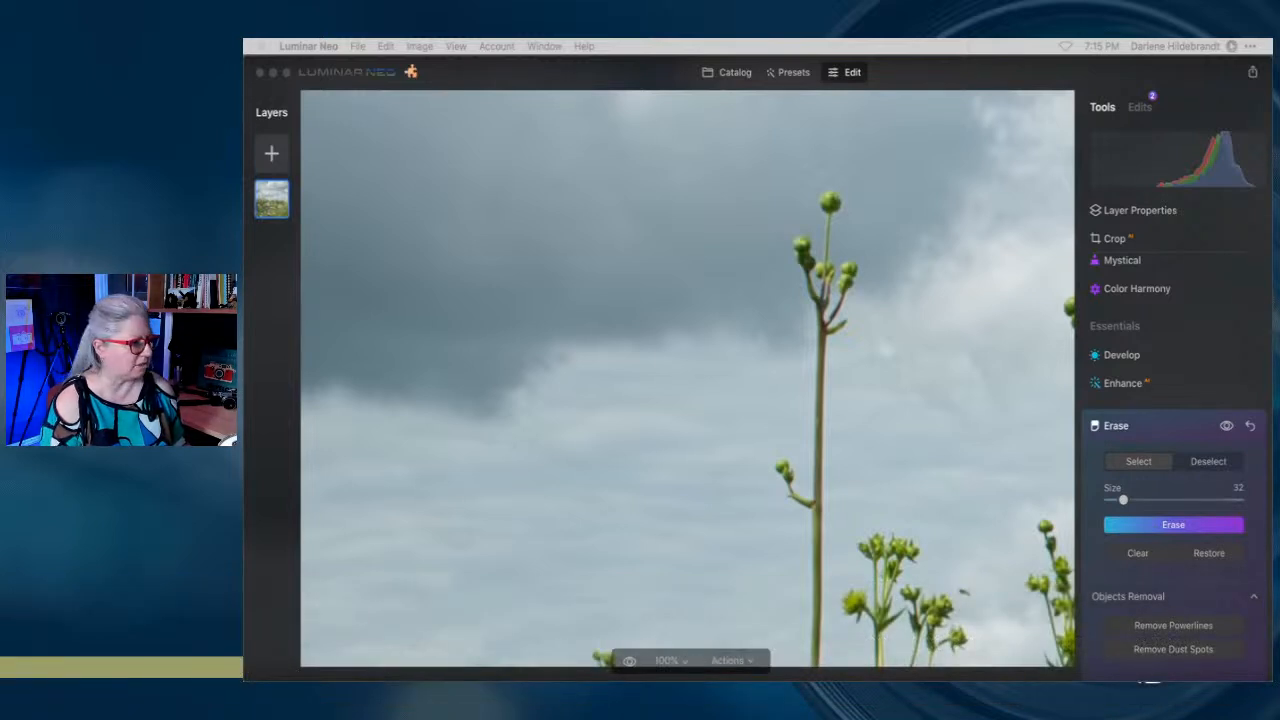
Erase the small leftover green bud on the lower edge beside the tall stem, using brush Size 32
click(1151, 437)
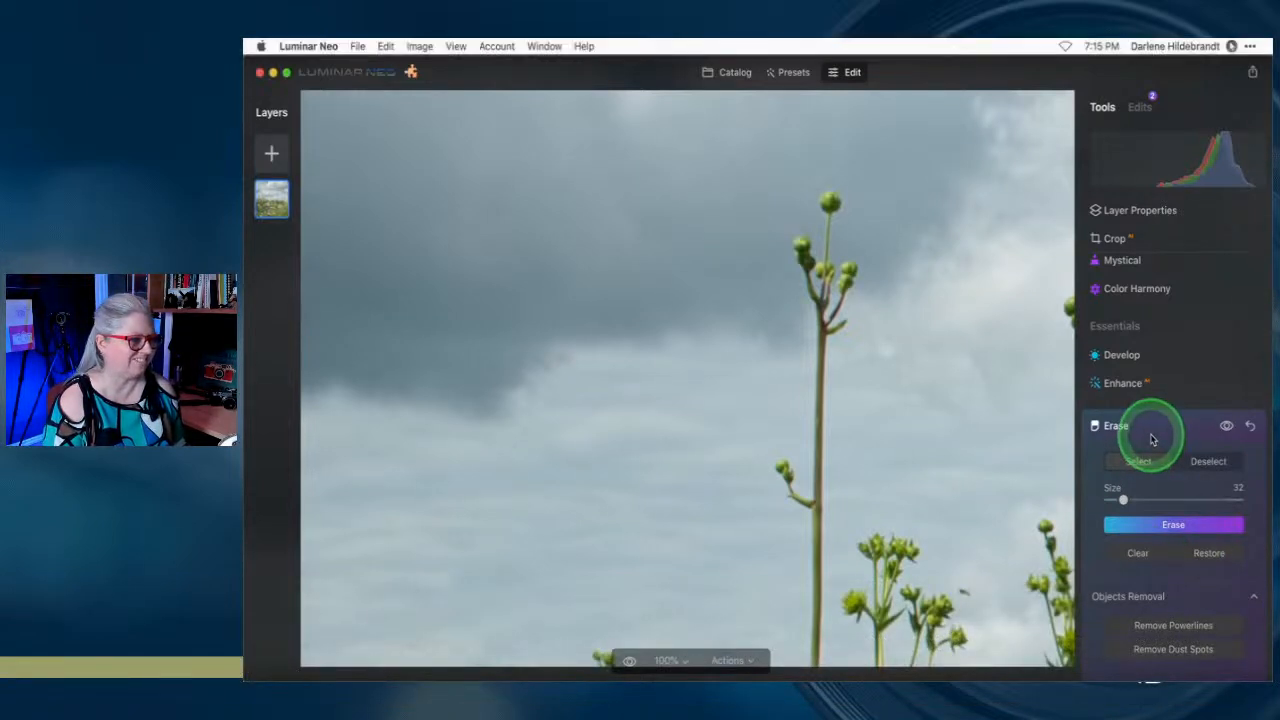
scroll(620, 455, right, 5)
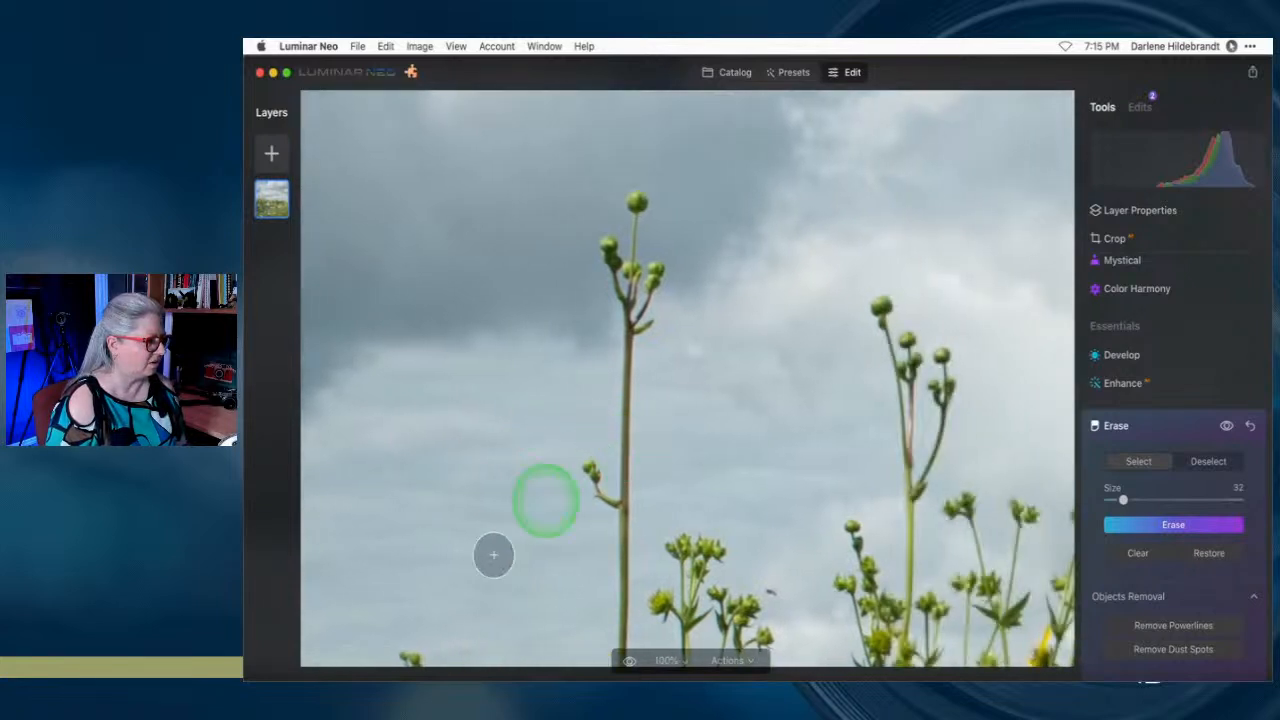
drag(421, 657, 408, 659)
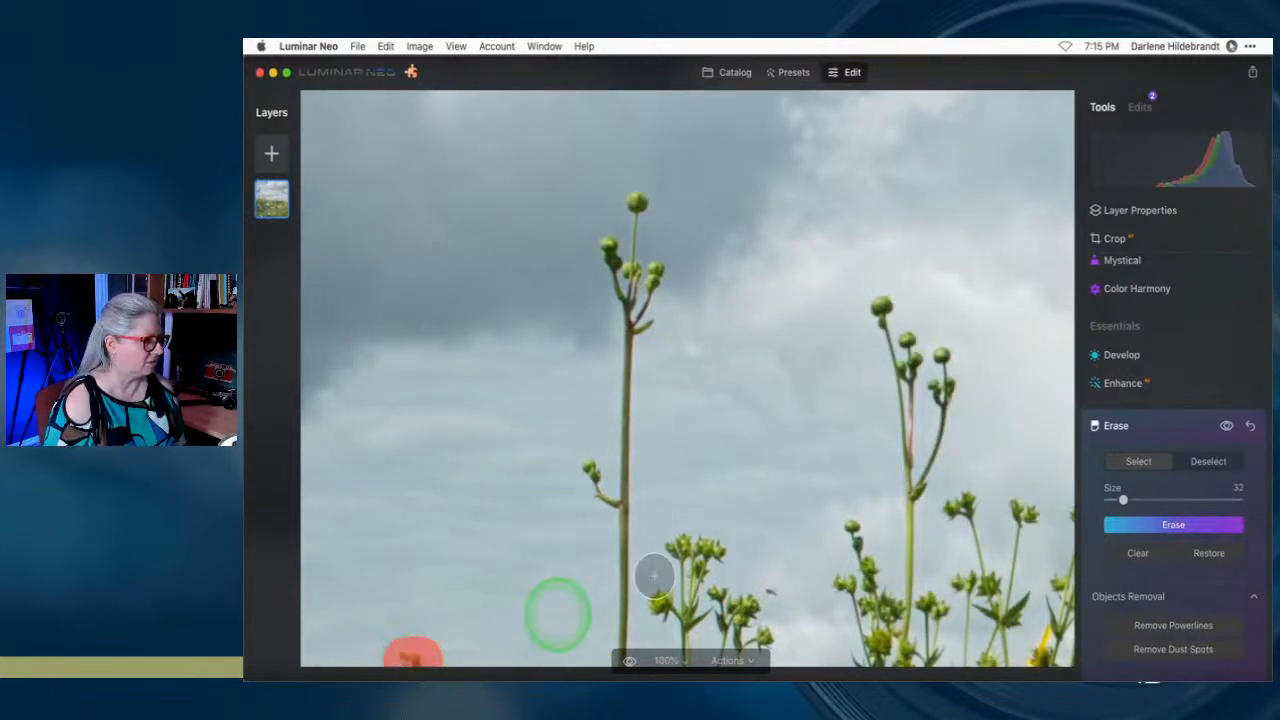
click(1168, 527)
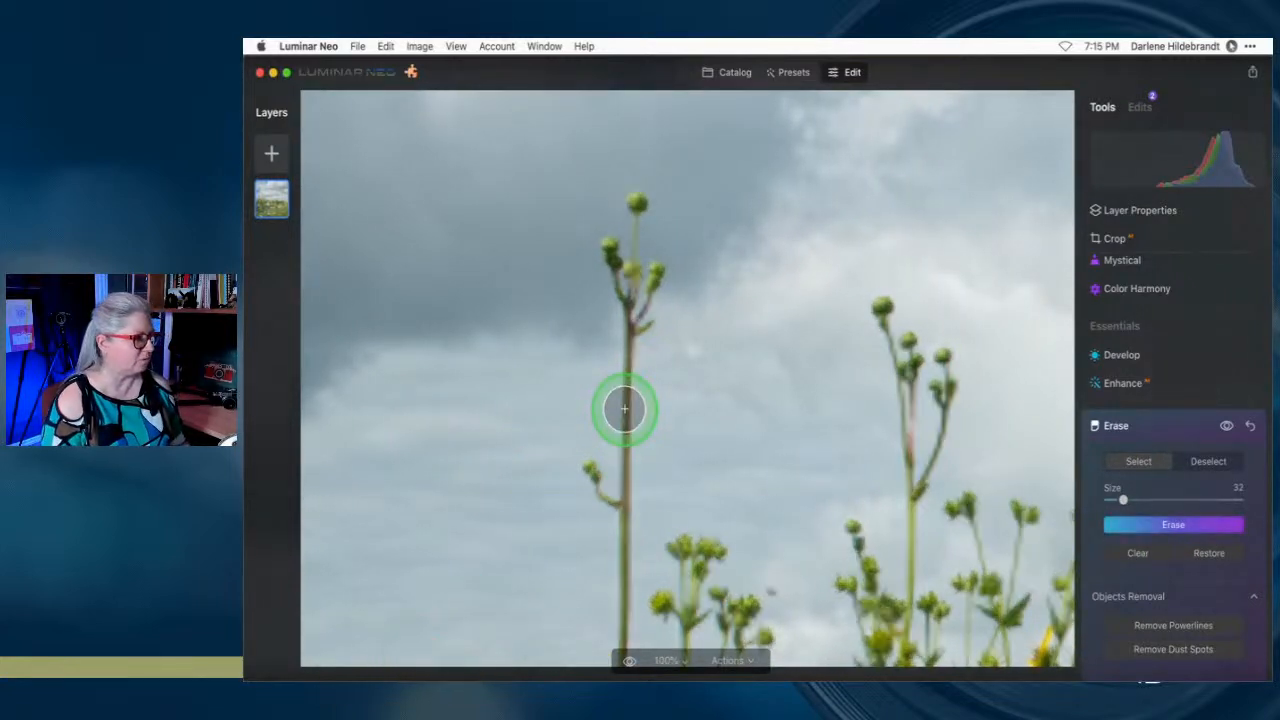
Erase the yellow flowers in the sky's lower-left corner and clean up the leftover spots around them
scroll(623, 409, left, 5)
scroll(624, 409, left, 15)
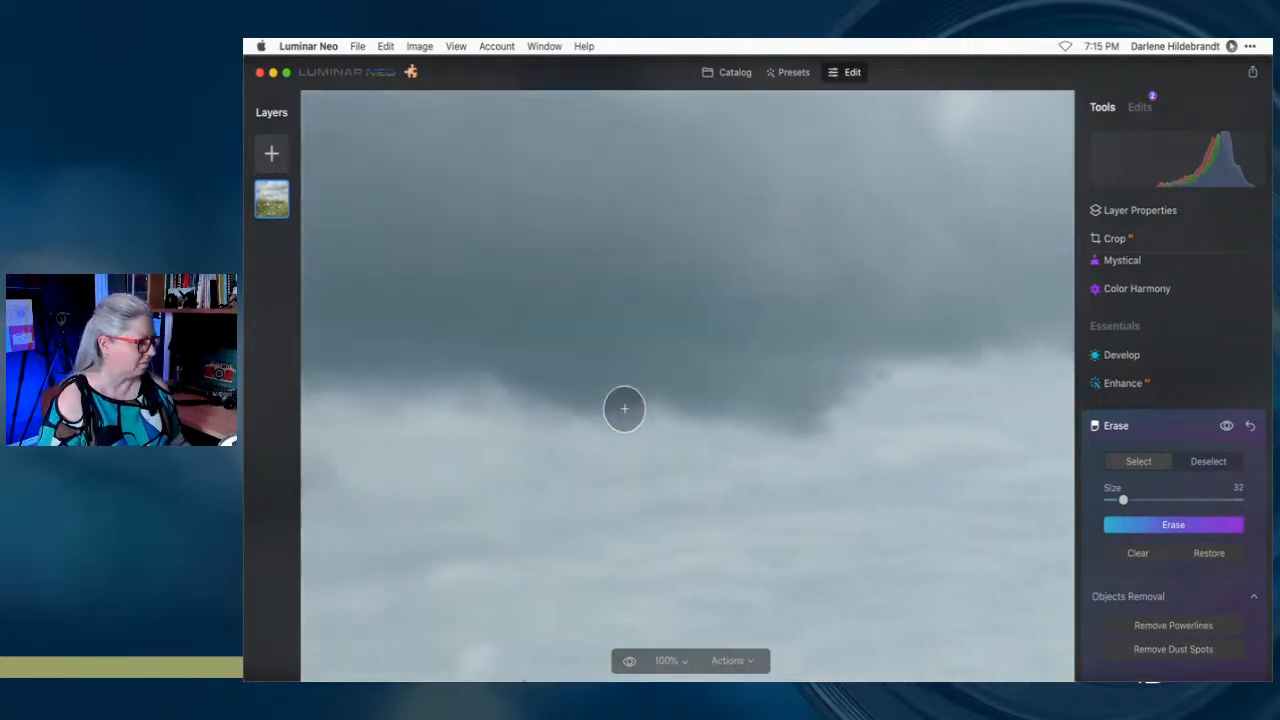
mouse_move(457, 563)
mouse_down()
mouse_move(437, 672)
mouse_move(414, 625)
mouse_move(408, 539)
mouse_move(385, 543)
mouse_move(410, 580)
mouse_move(366, 585)
mouse_move(381, 593)
mouse_move(398, 659)
mouse_move(381, 666)
mouse_move(369, 653)
mouse_move(425, 680)
mouse_up()
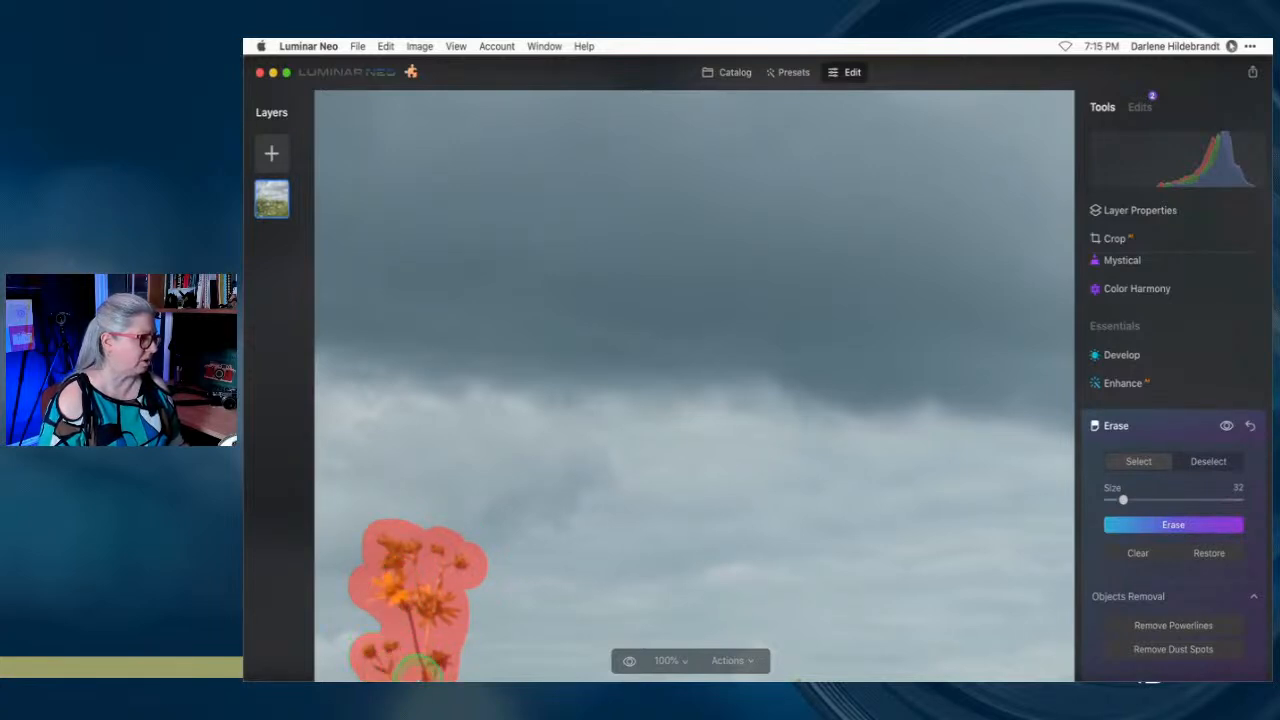
click(1124, 518)
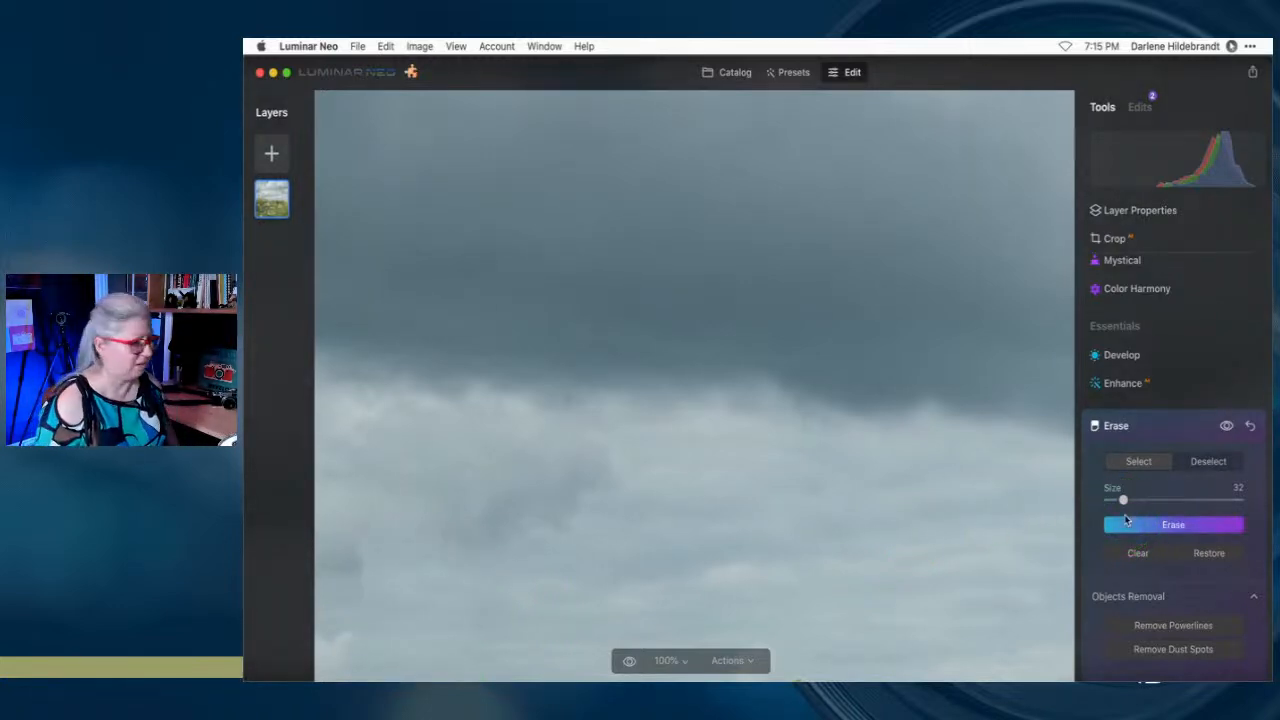
drag(351, 658, 332, 661)
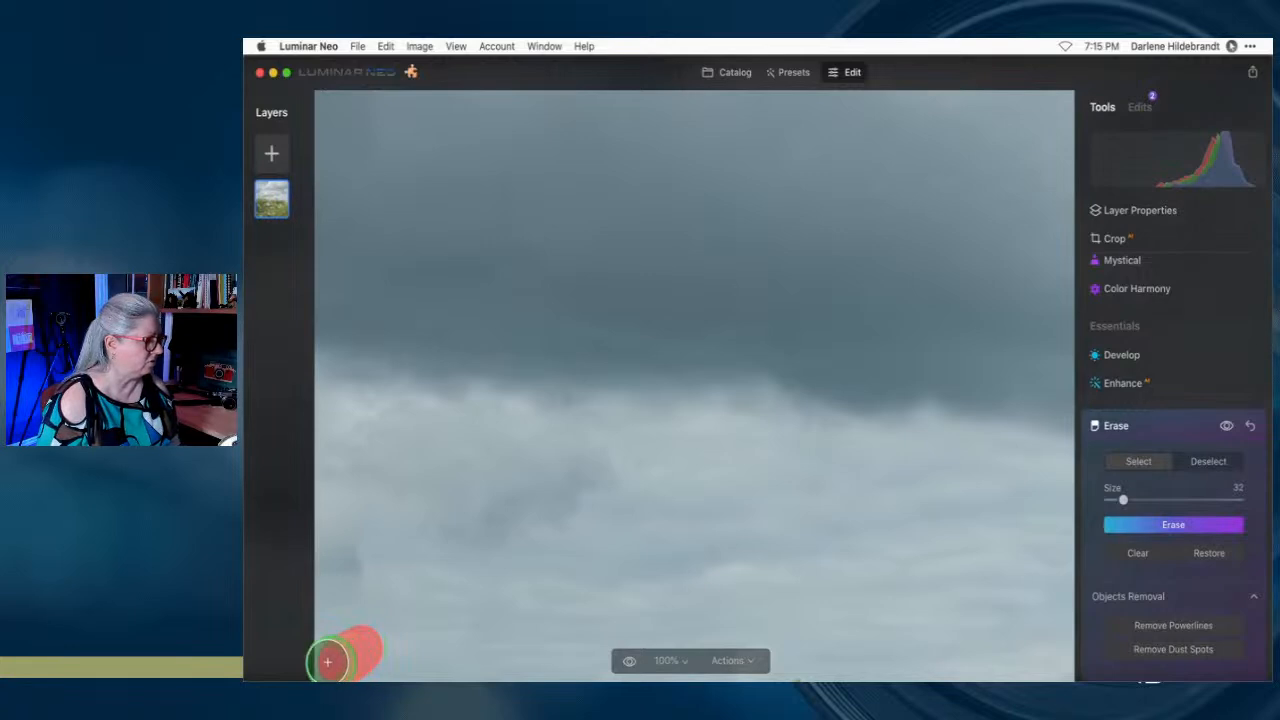
click(1166, 524)
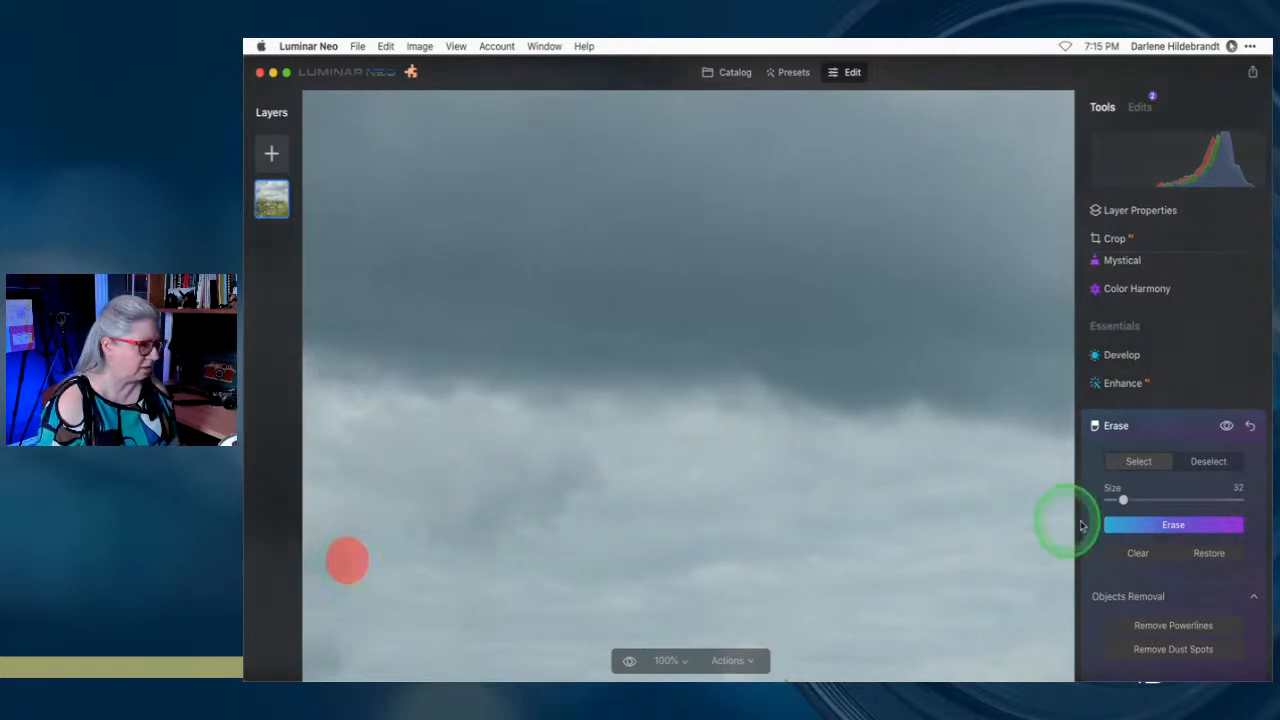
click(1117, 524)
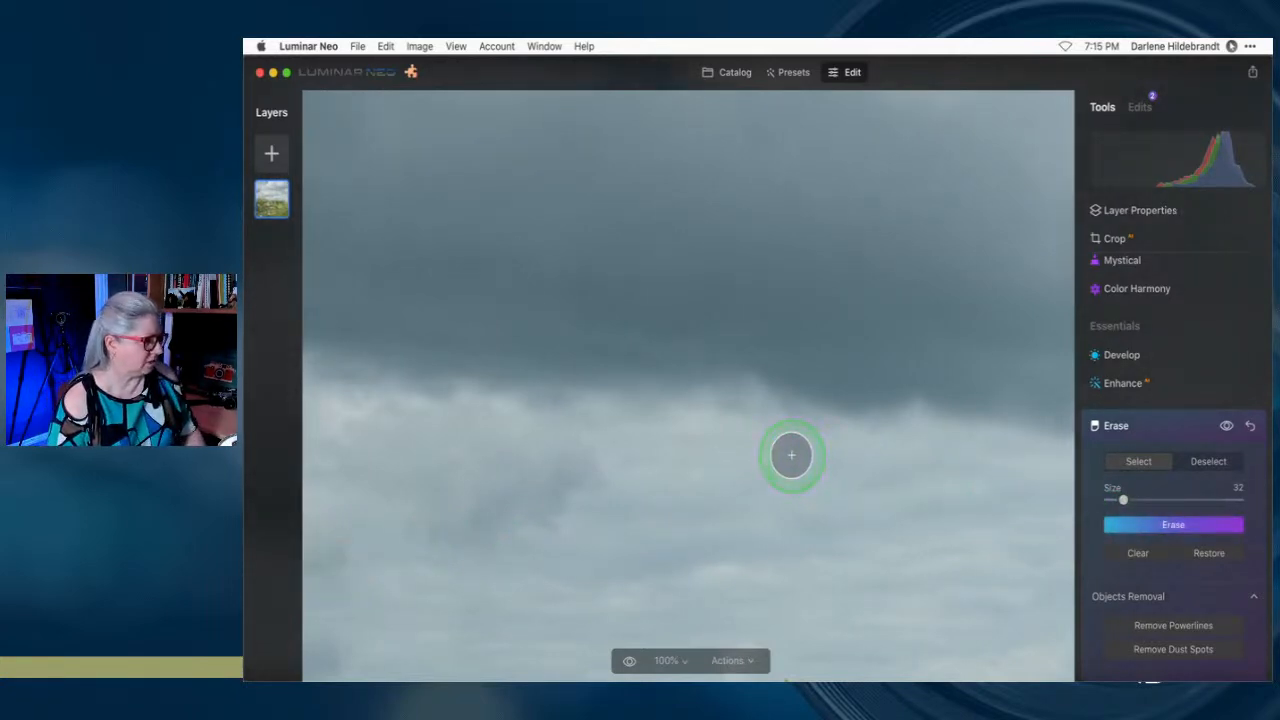
Erase the small dark speck in the clouds near the sky's right edge and close the Erase tool
scroll(791, 455, down, 10)
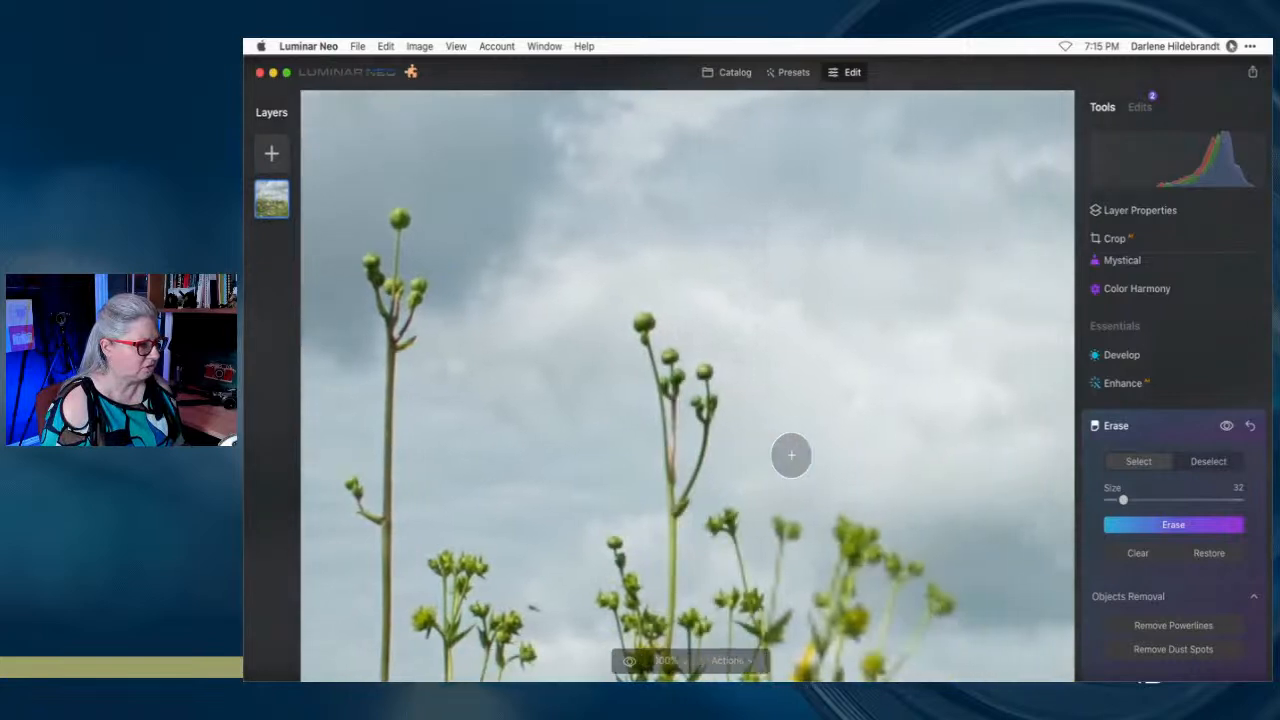
scroll(791, 455, up, 10)
scroll(791, 455, right, 10)
click(665, 621)
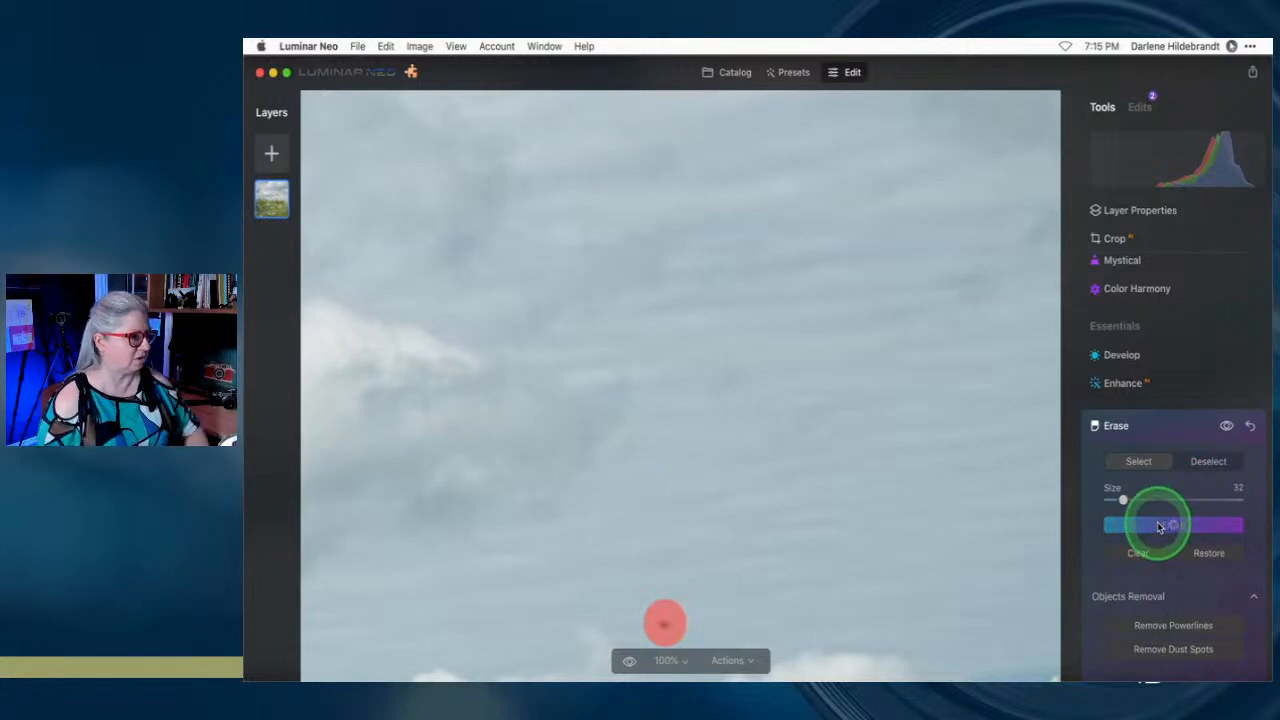
click(1154, 426)
click(890, 427)
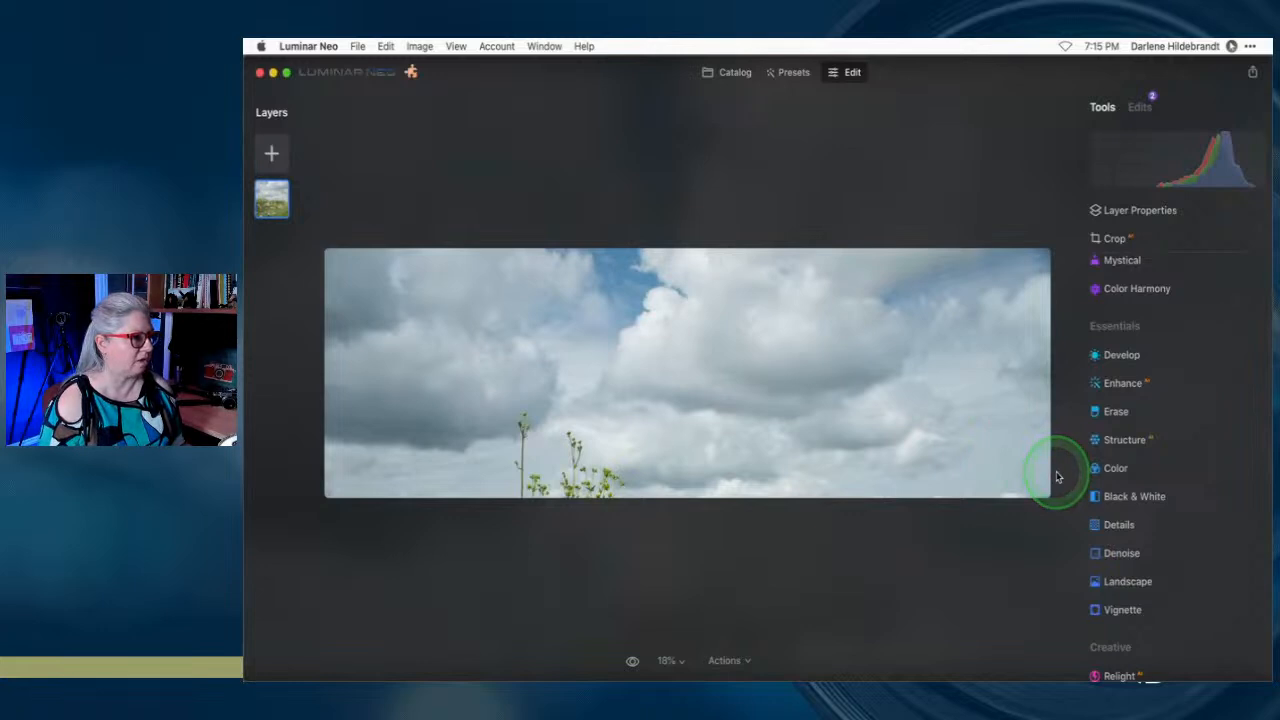
Remove the dark streak in the central clouds with a new Erase edit at brush Size 20, and close the tool
click(803, 347)
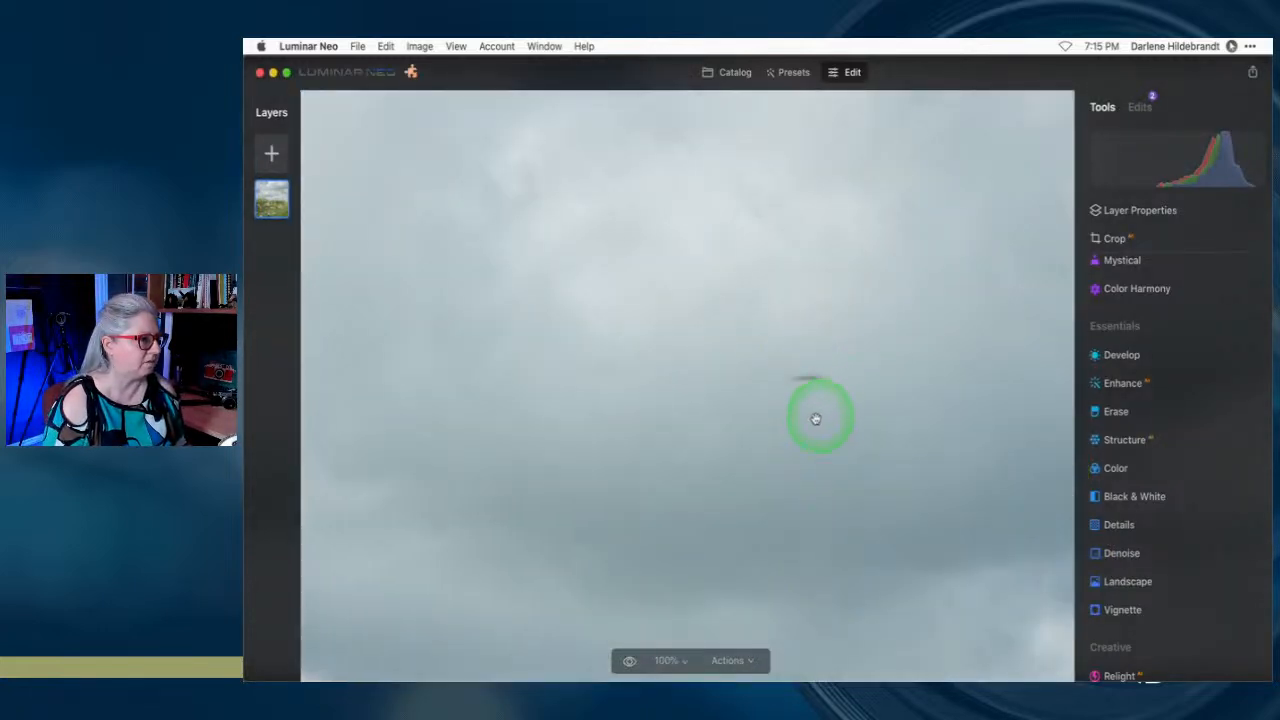
click(1116, 411)
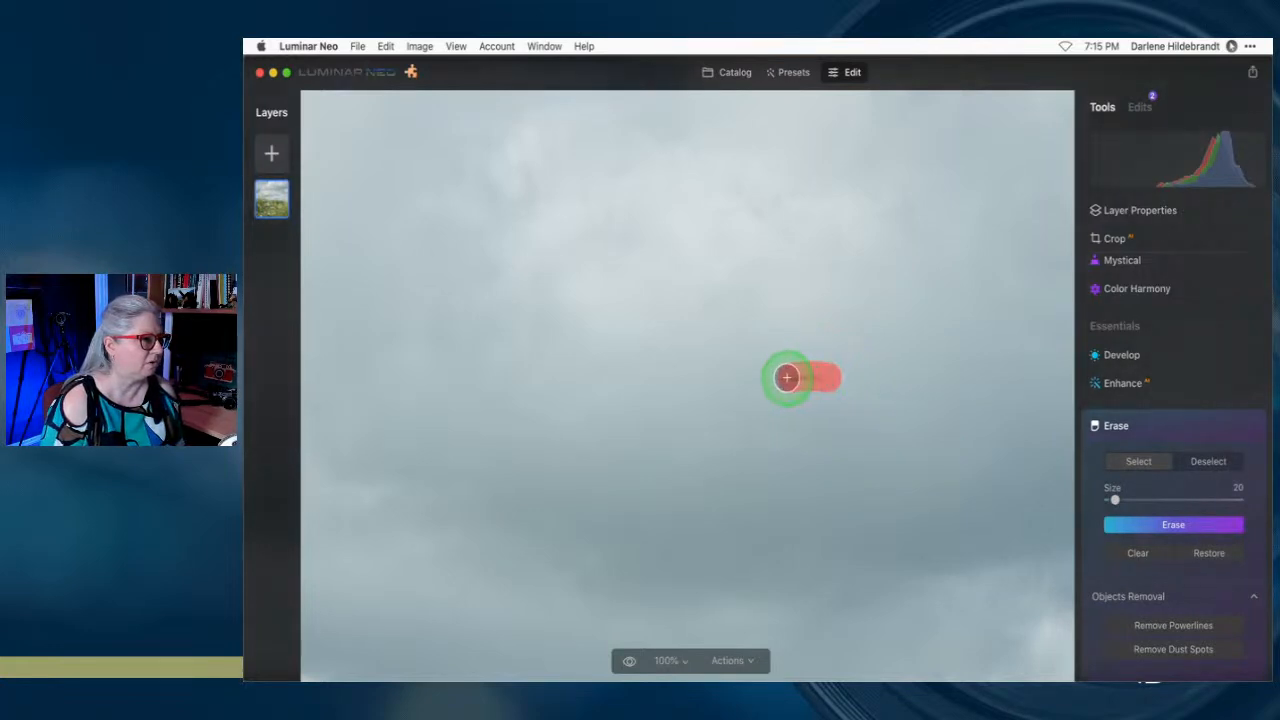
click(1171, 522)
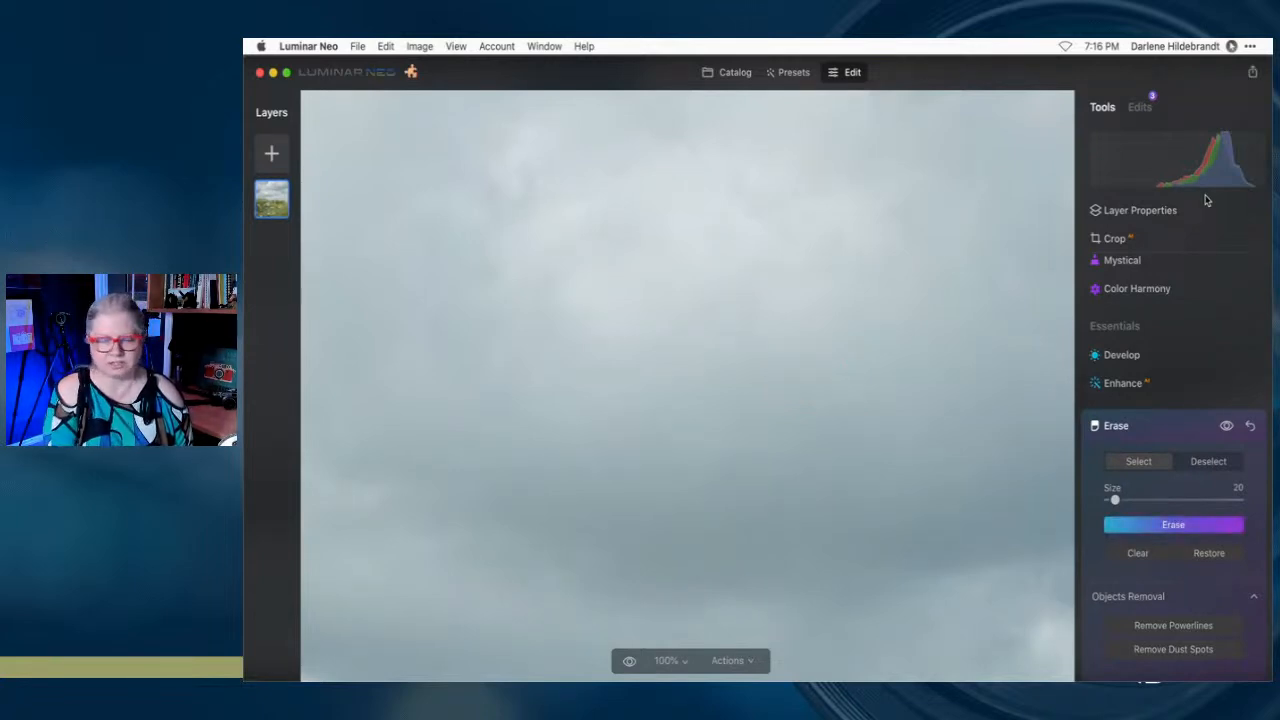
click(1146, 421)
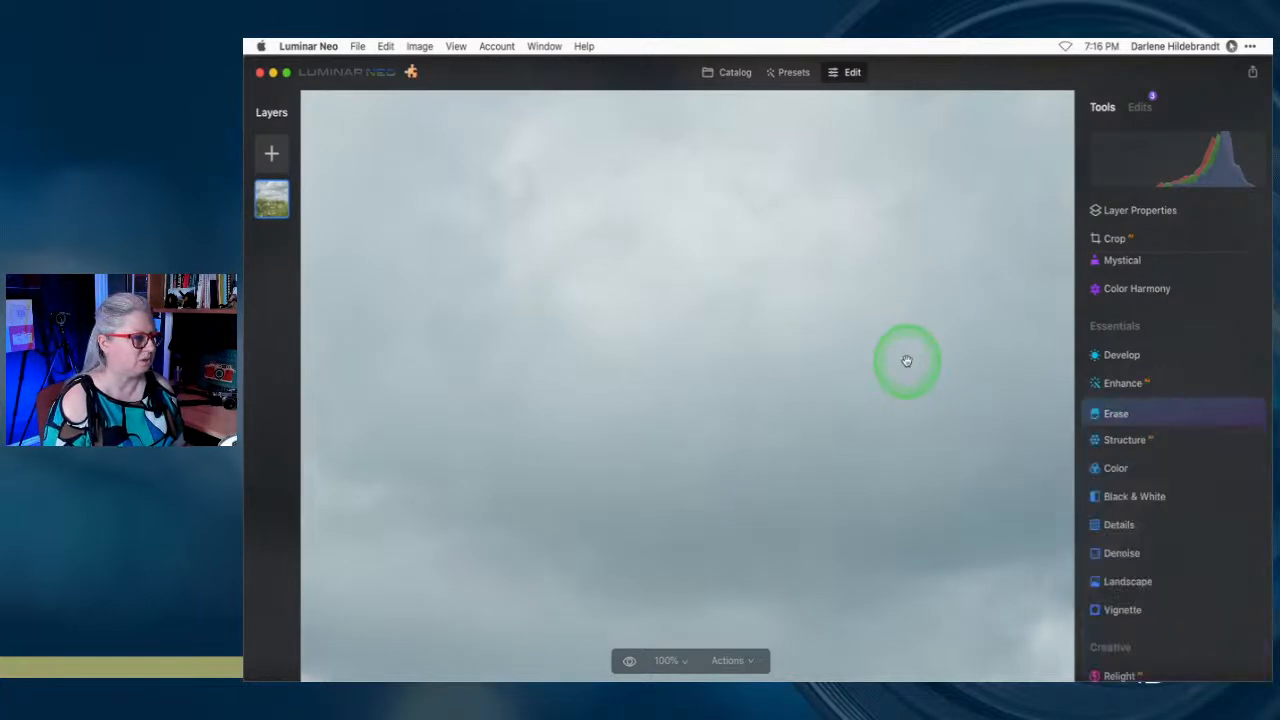
click(906, 360)
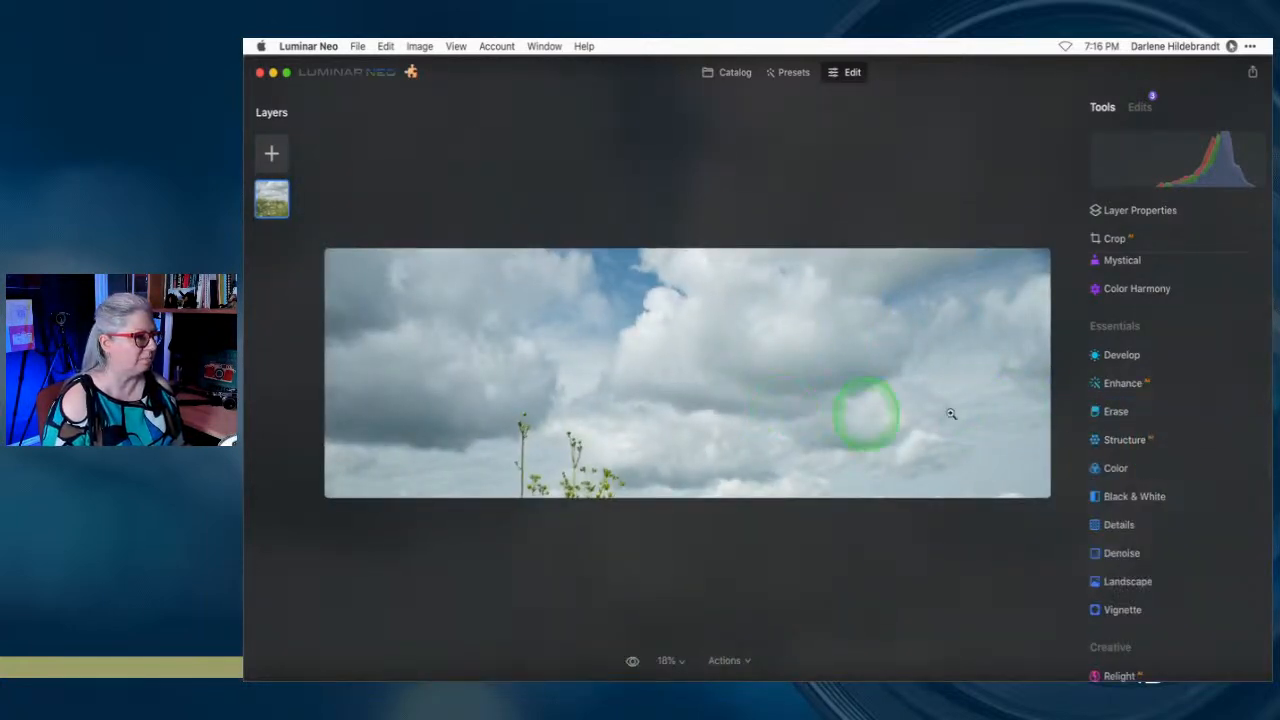
Reopen the latest Erase edit from the photo's edit history and erase the remaining tall stems and buds at the lower edge
click(1138, 413)
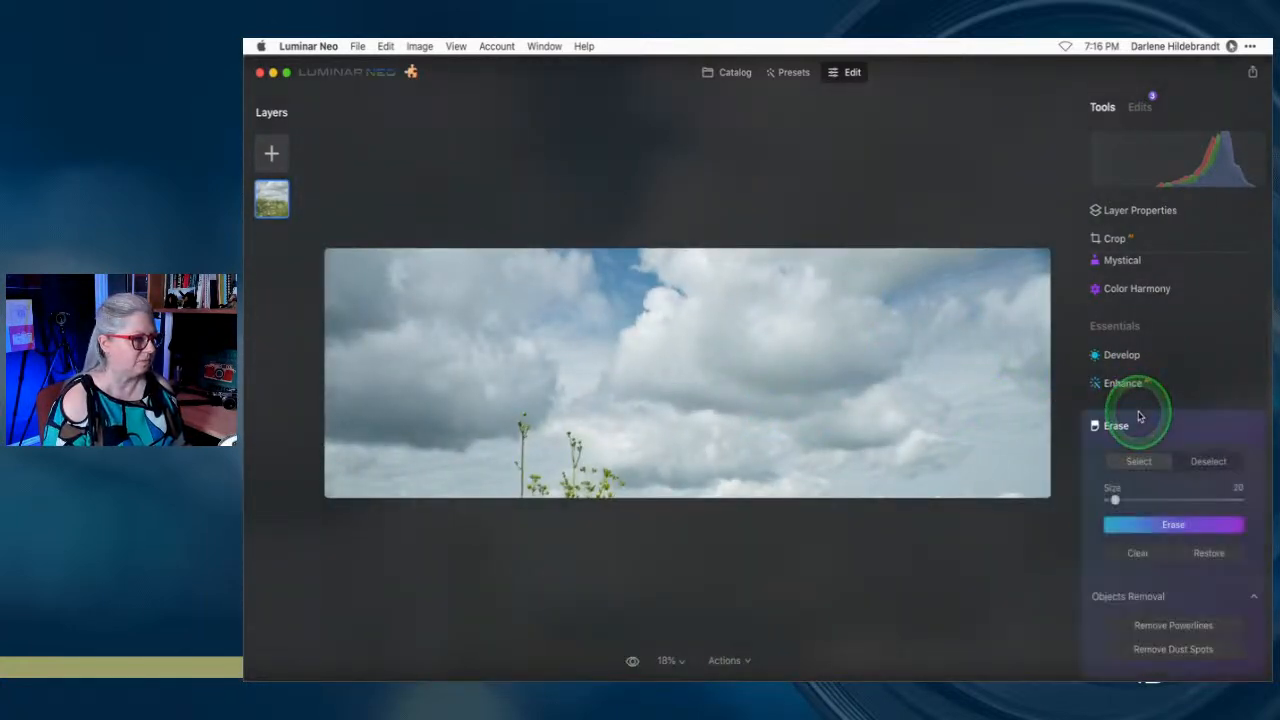
click(1140, 106)
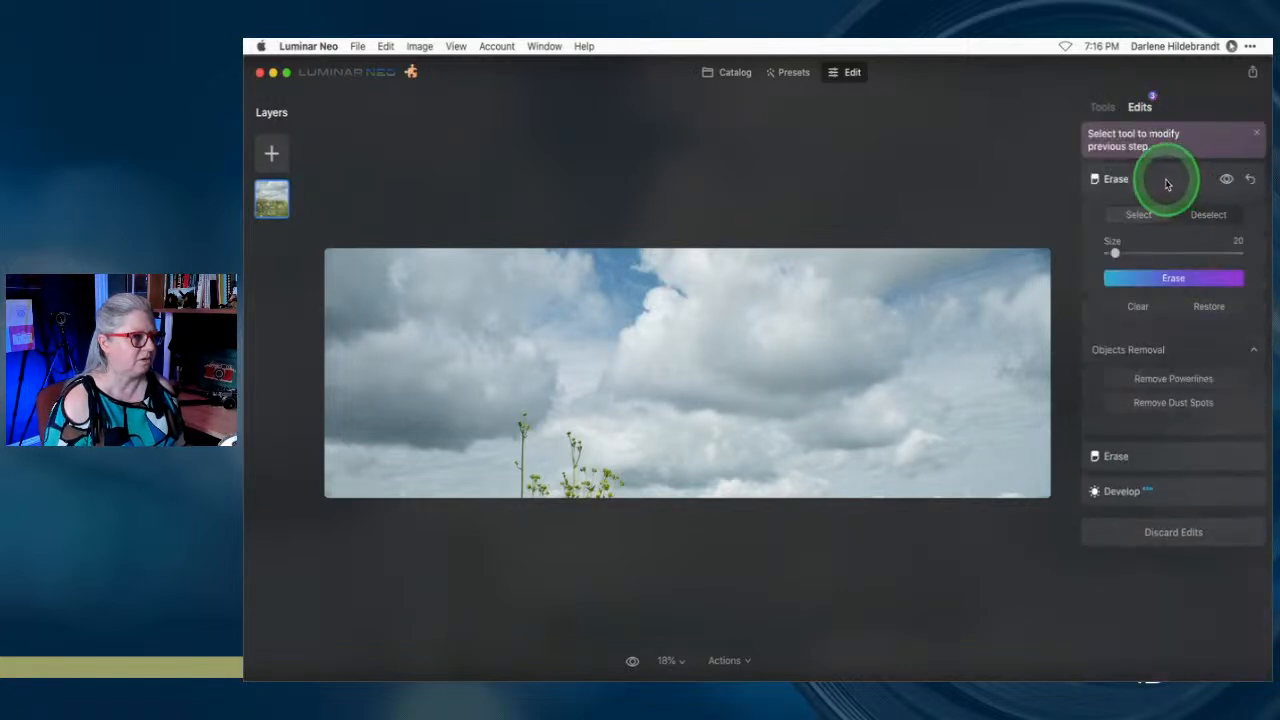
mouse_move(521, 493)
mouse_down()
mouse_move(525, 415)
mouse_move(514, 467)
mouse_move(541, 491)
mouse_up()
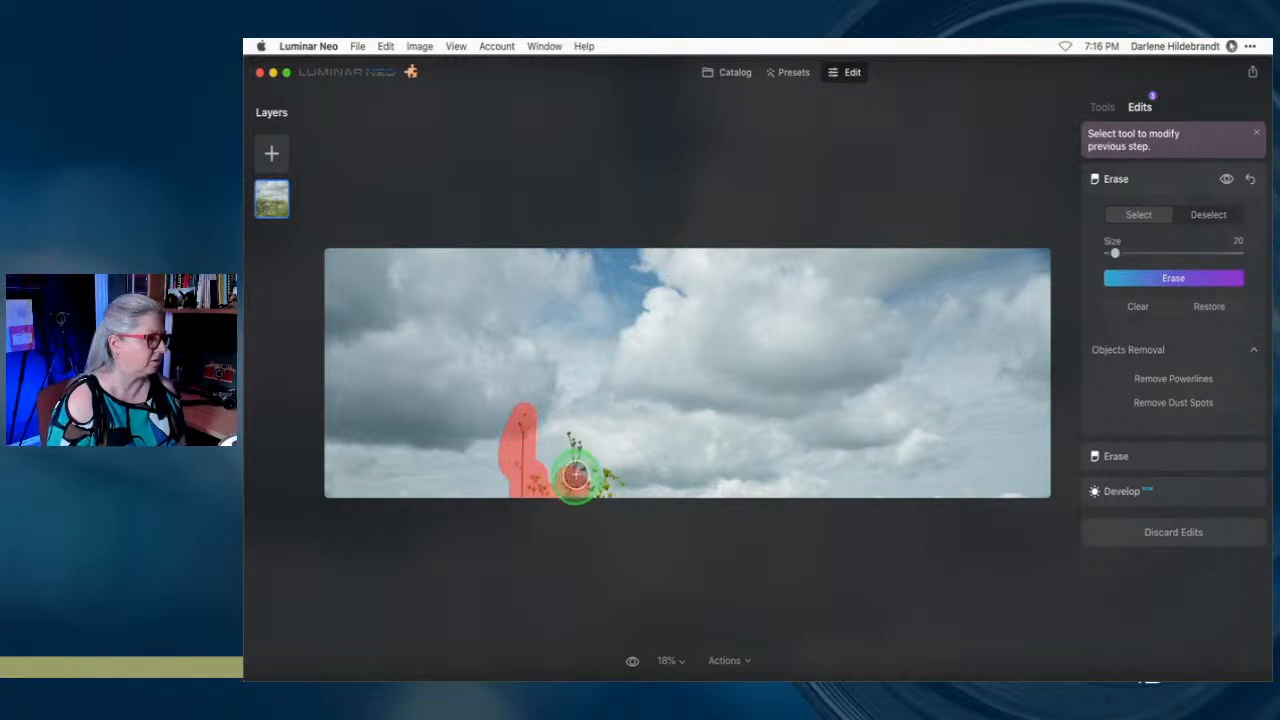
mouse_move(567, 437)
mouse_down()
mouse_move(586, 497)
mouse_move(601, 475)
mouse_up()
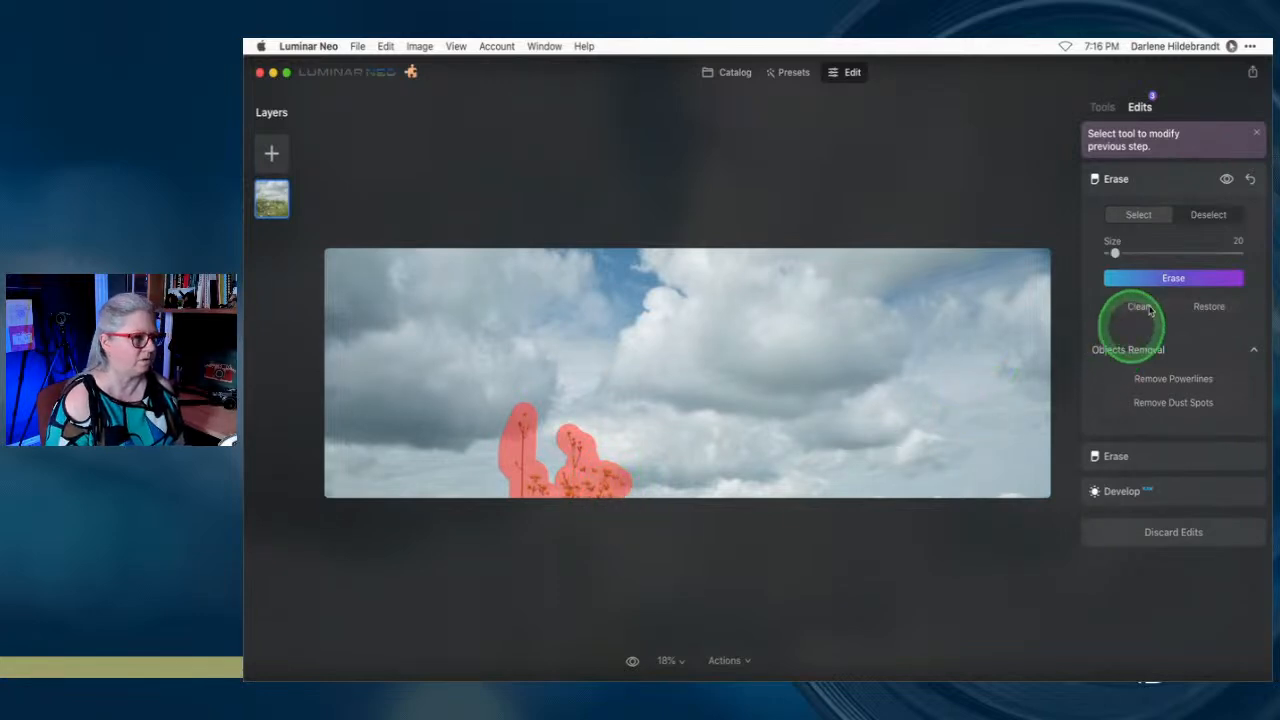
click(1160, 278)
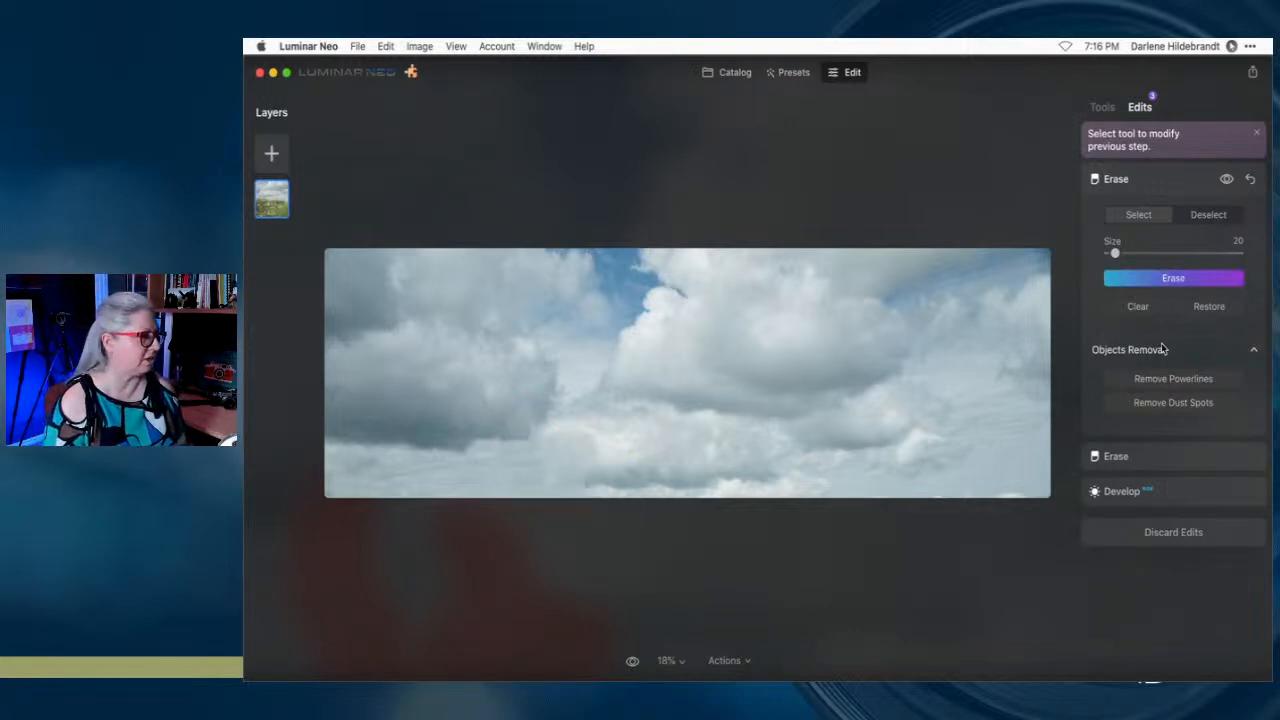
Erase the leftover spots where the stems stood along the lower edge and close the Erase edit
click(588, 480)
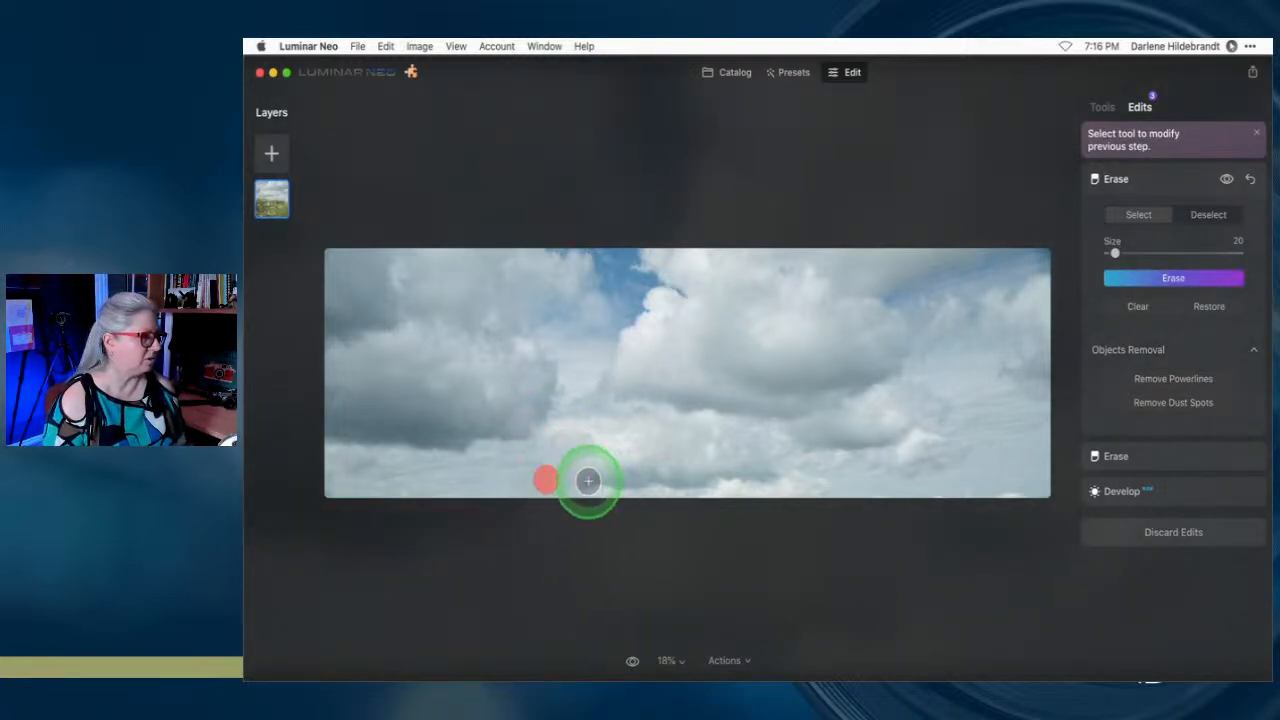
click(1136, 282)
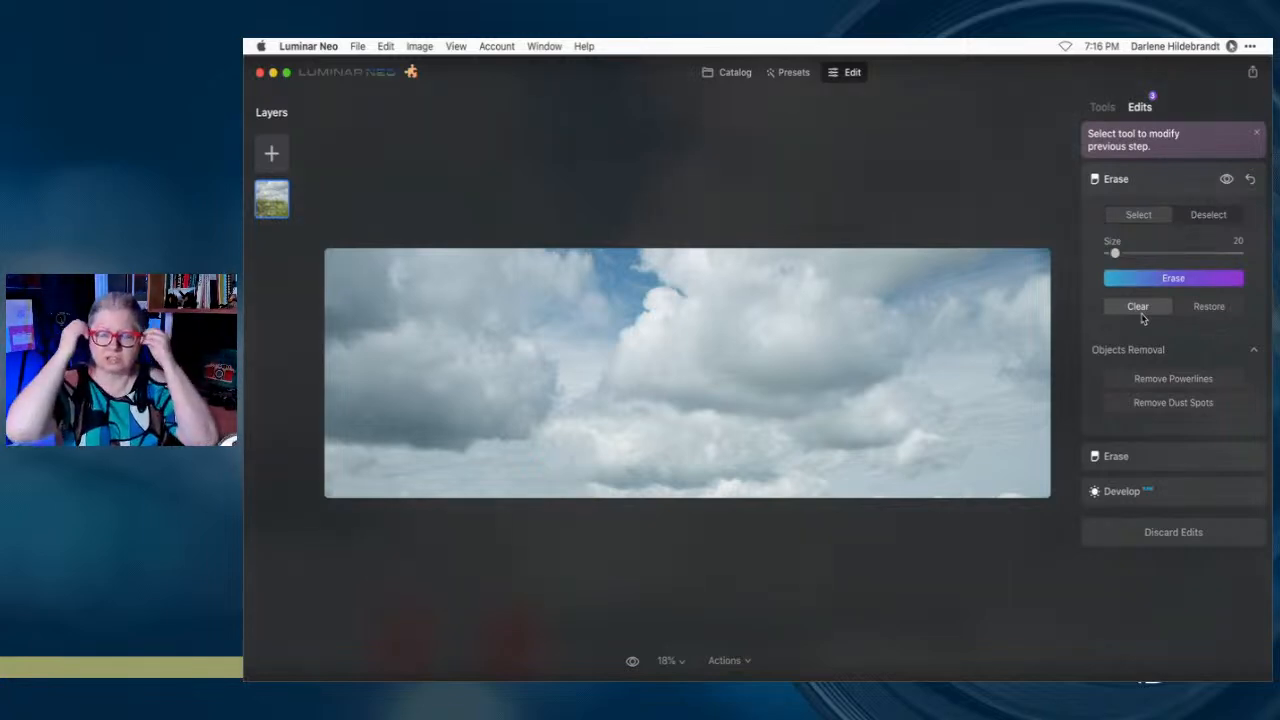
click(1152, 179)
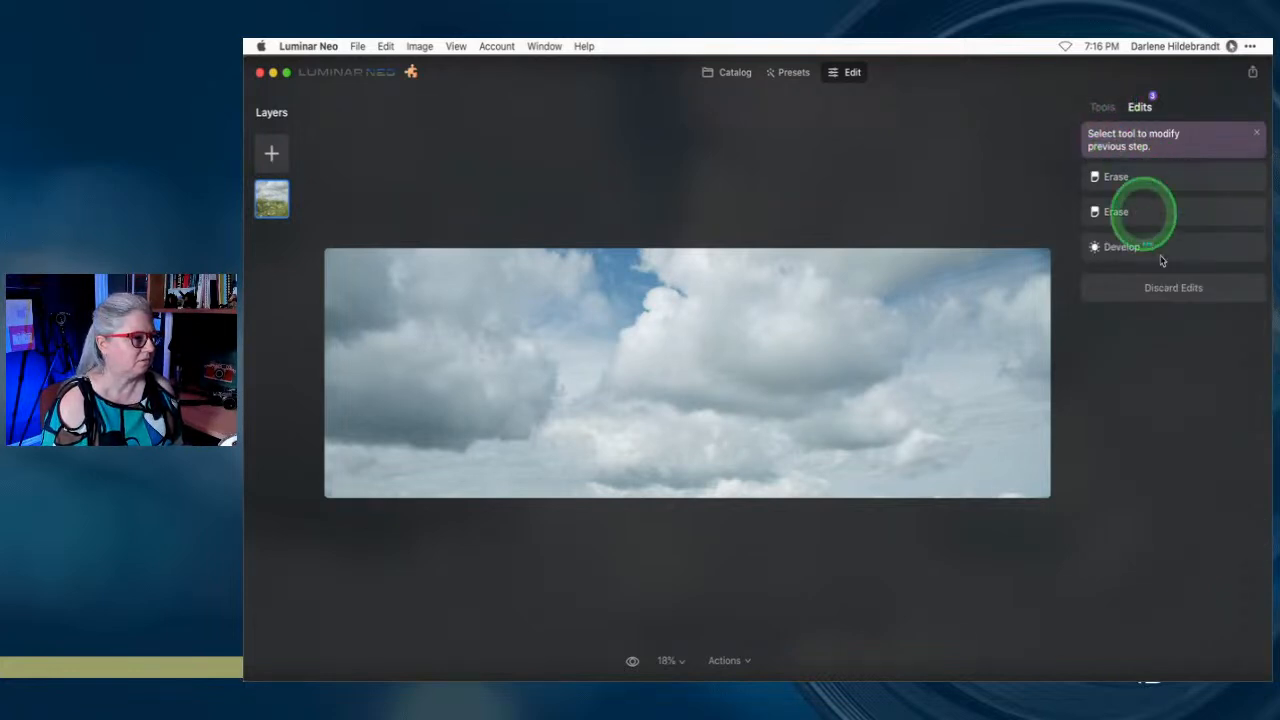
Strengthen the cropped sky image with the Enhance tool by setting Sky Enhancer to 44
click(1102, 107)
scroll(1132, 381, down, 2)
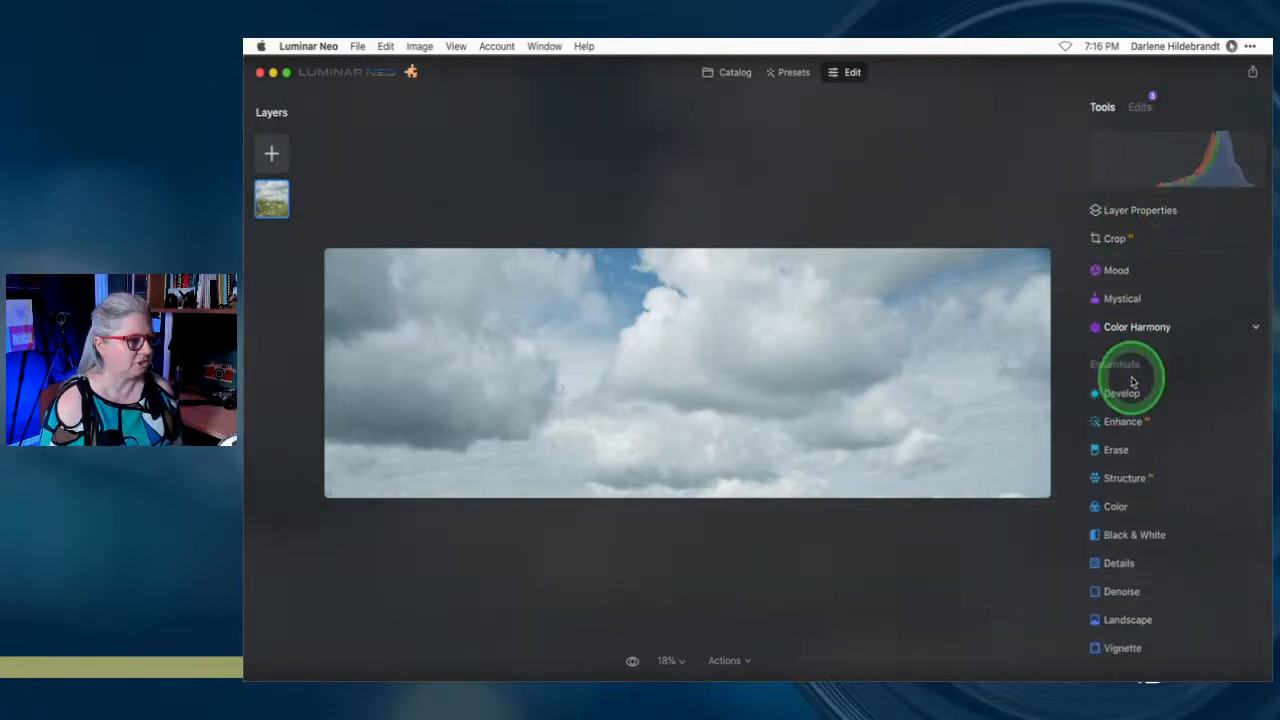
click(1118, 420)
drag(1121, 453, 1170, 455)
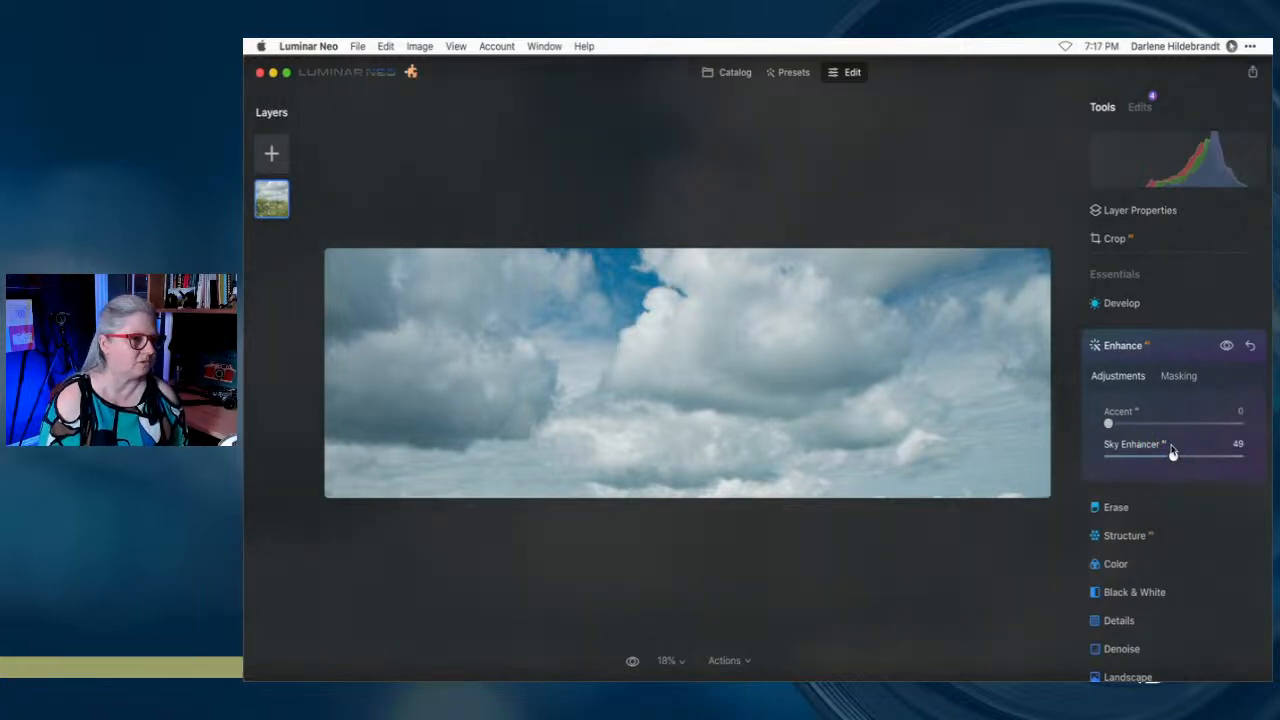
mouse_move(1175, 461)
mouse_down()
mouse_move(1123, 451)
mouse_move(1257, 455)
mouse_move(1080, 449)
mouse_move(1167, 453)
mouse_up()
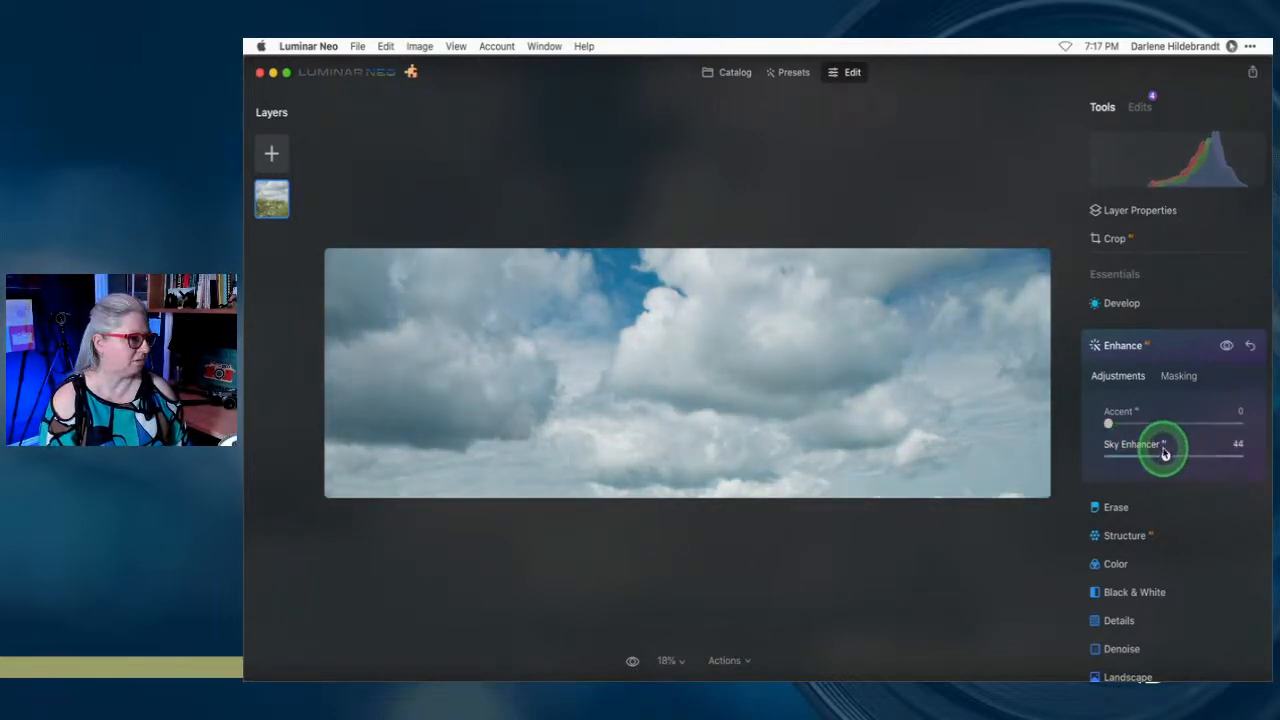
Open the Develop tool and inspect the lower clouds of the sky image at 100% zoom
click(1153, 318)
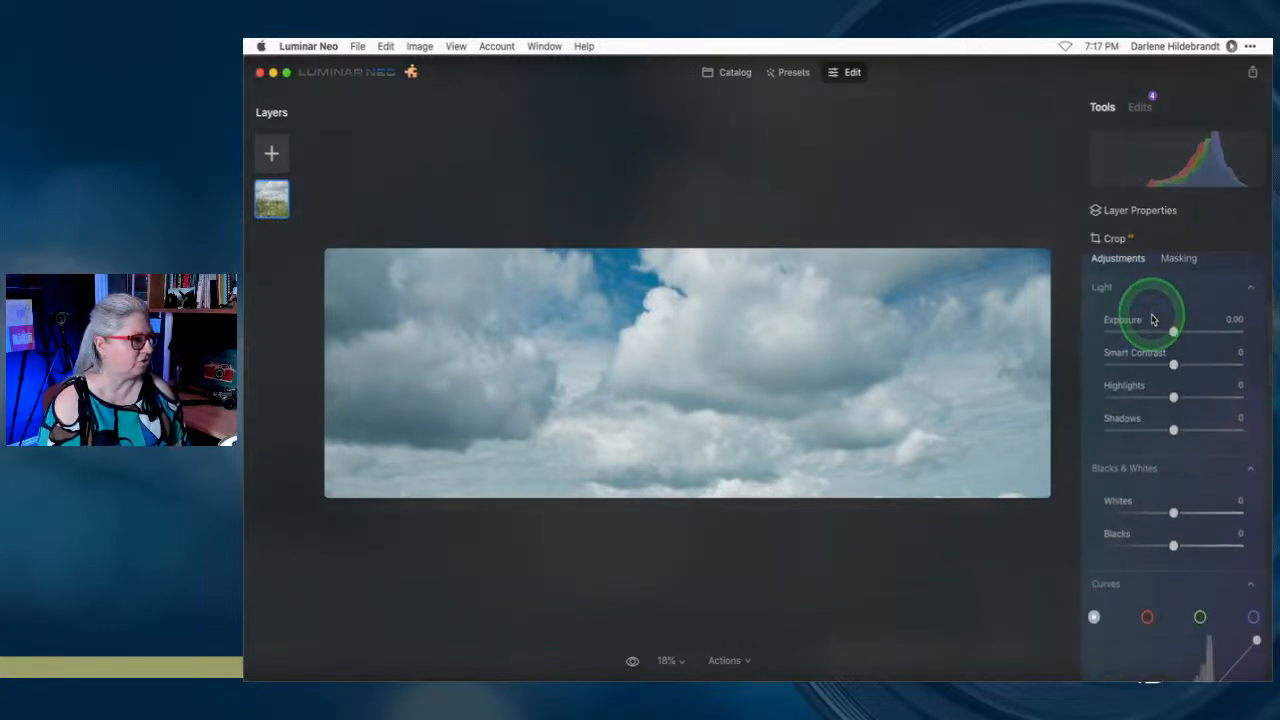
click(478, 500)
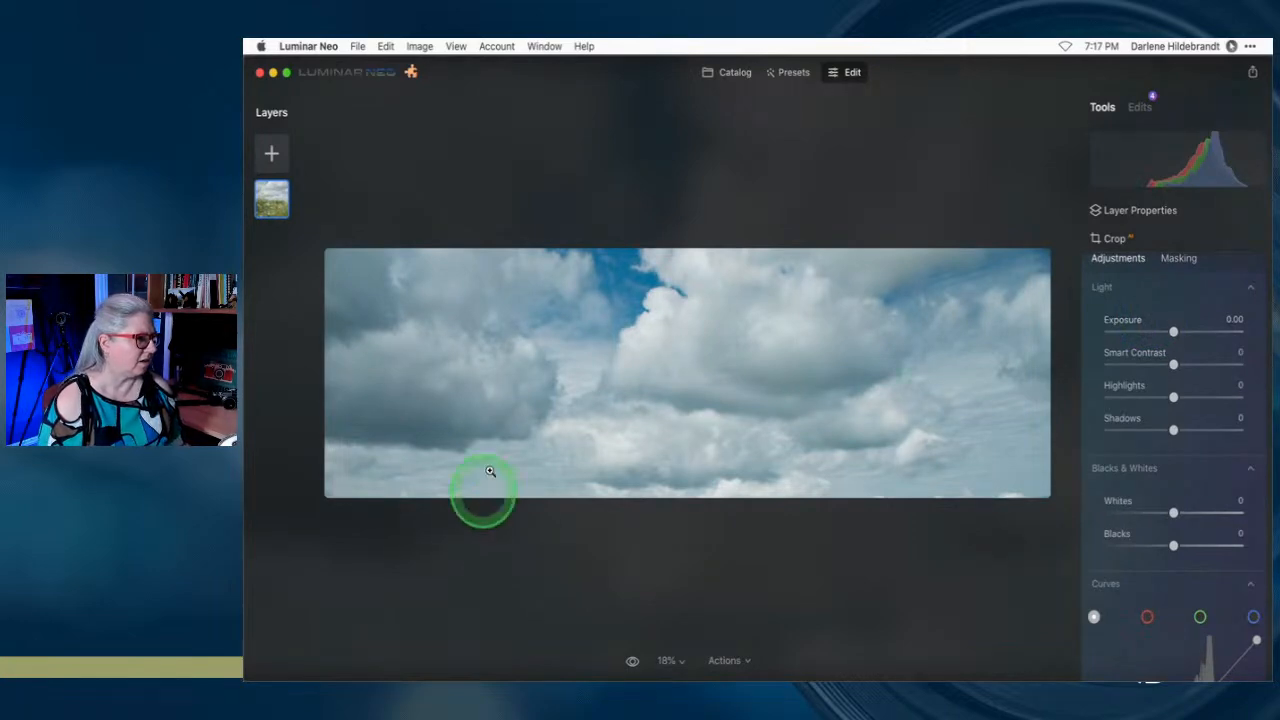
click(646, 531)
click(500, 426)
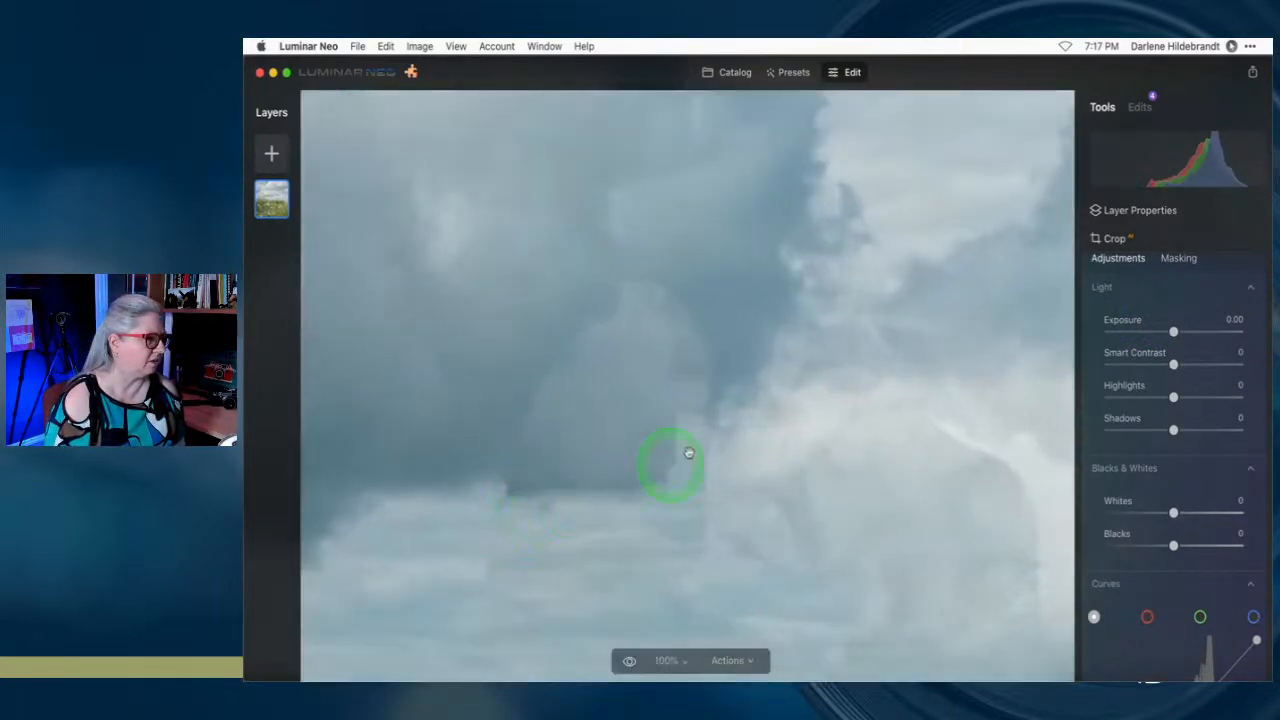
click(494, 446)
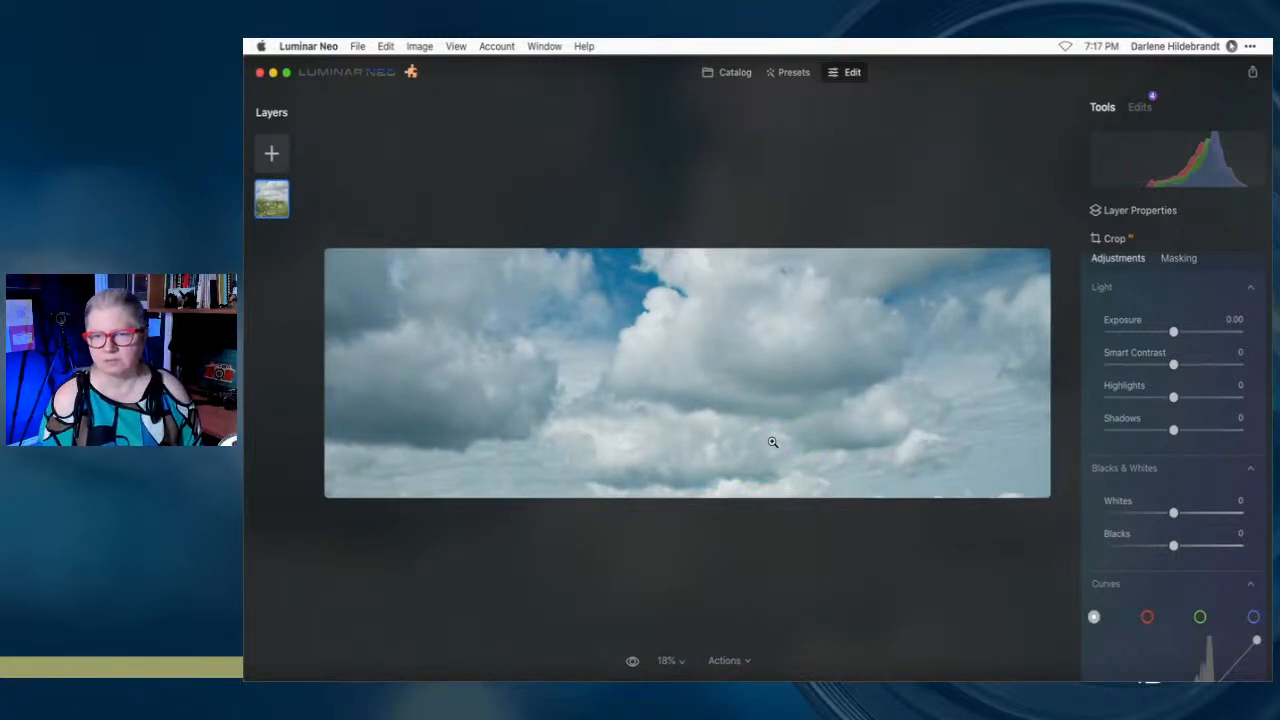
Return to the catalog and open the full wildflower photo for editing
click(706, 76)
click(698, 409)
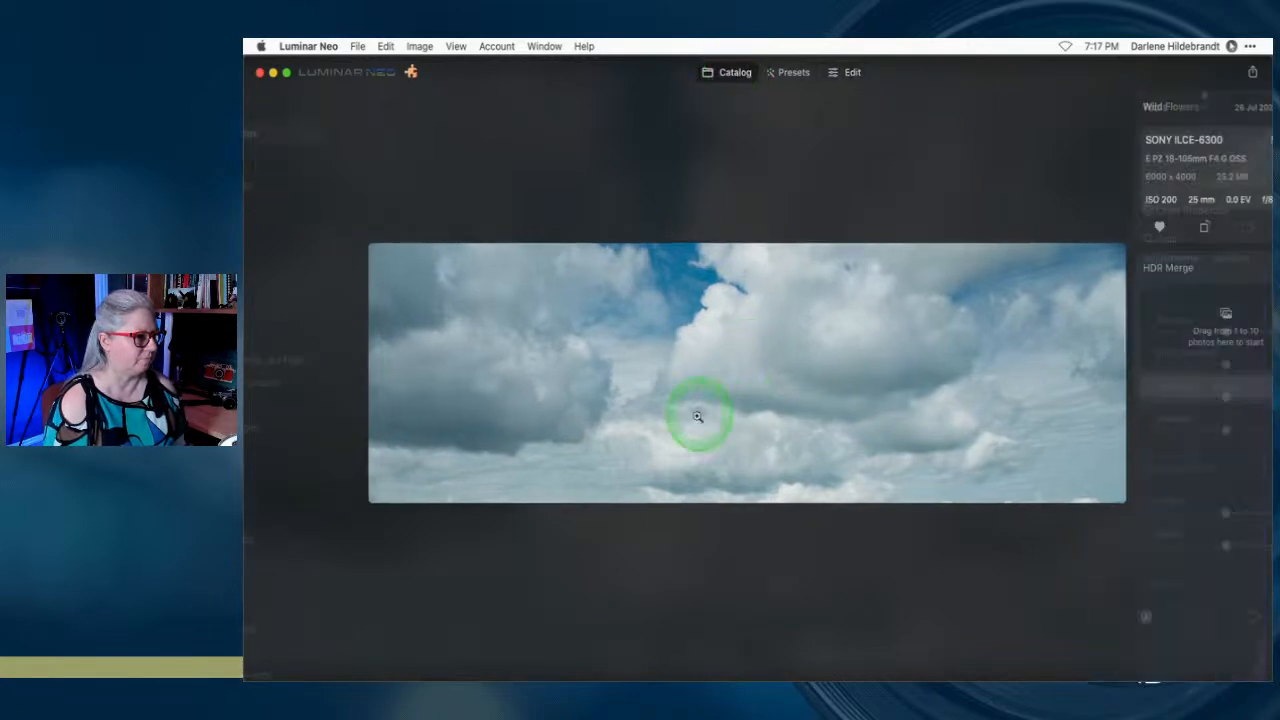
click(842, 76)
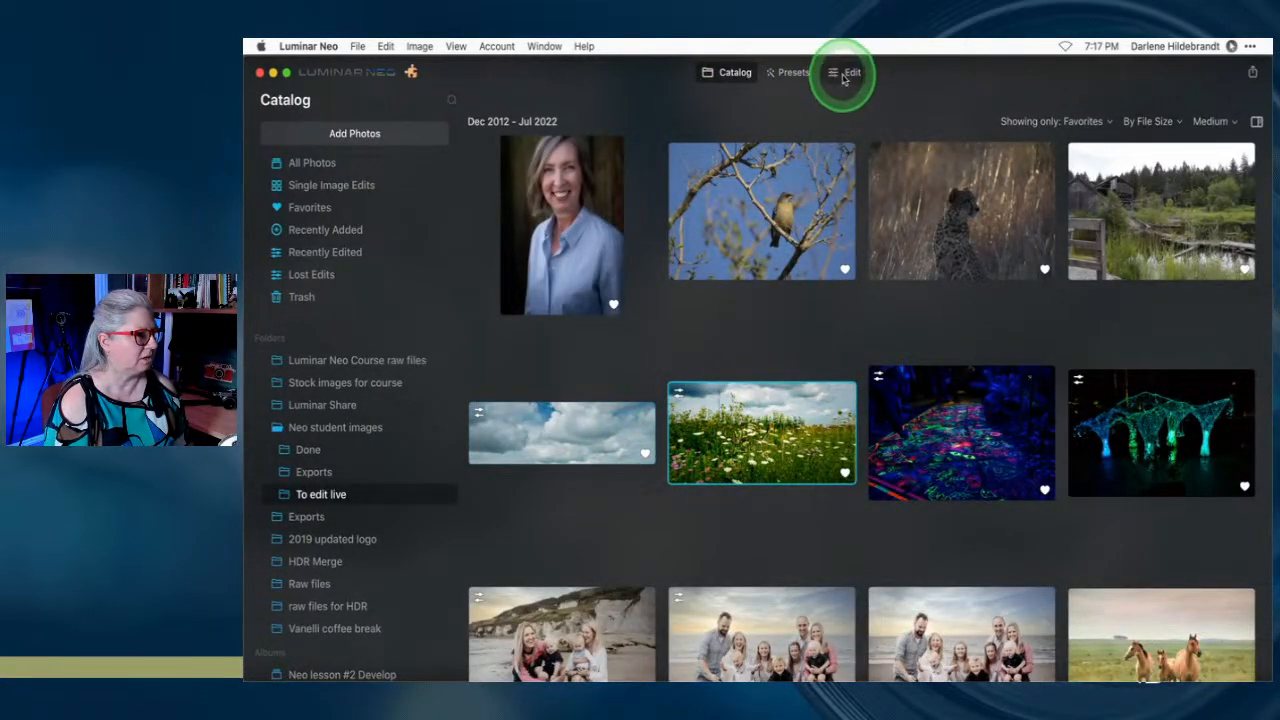
click(1026, 207)
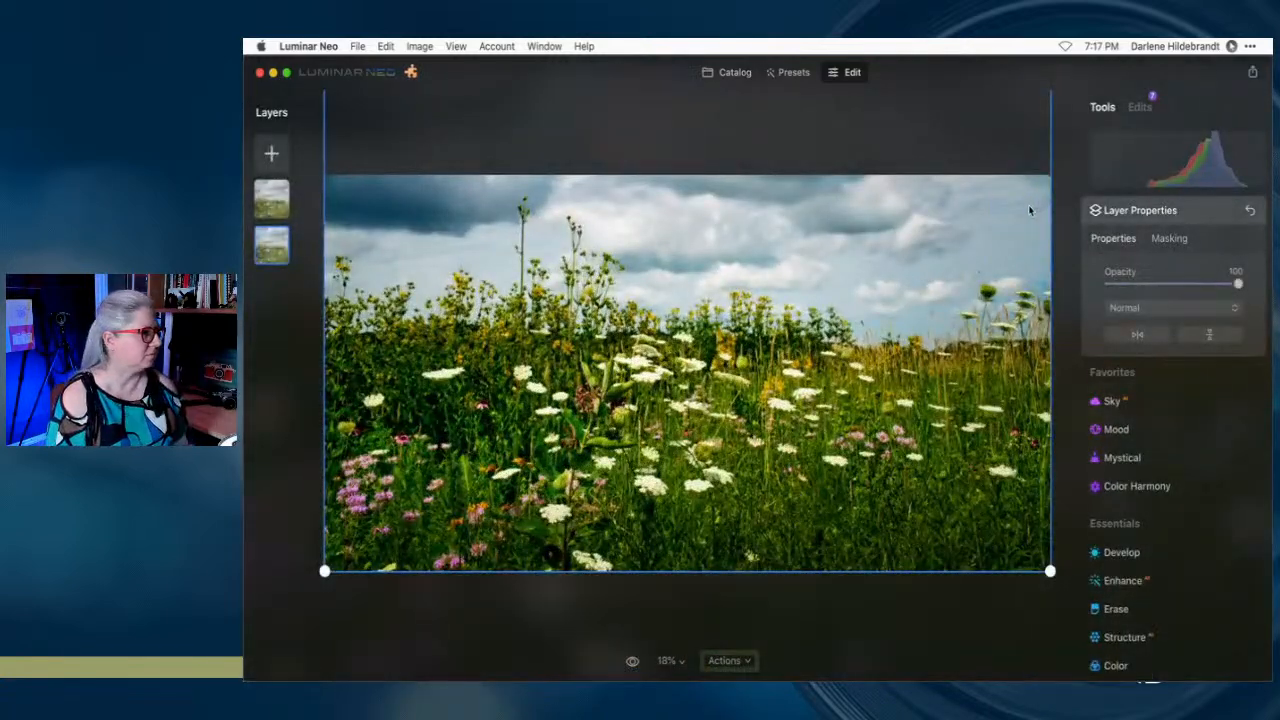
Hide and show the upper Multiply layer twice to compare the wildflower photo with and without it
click(262, 203)
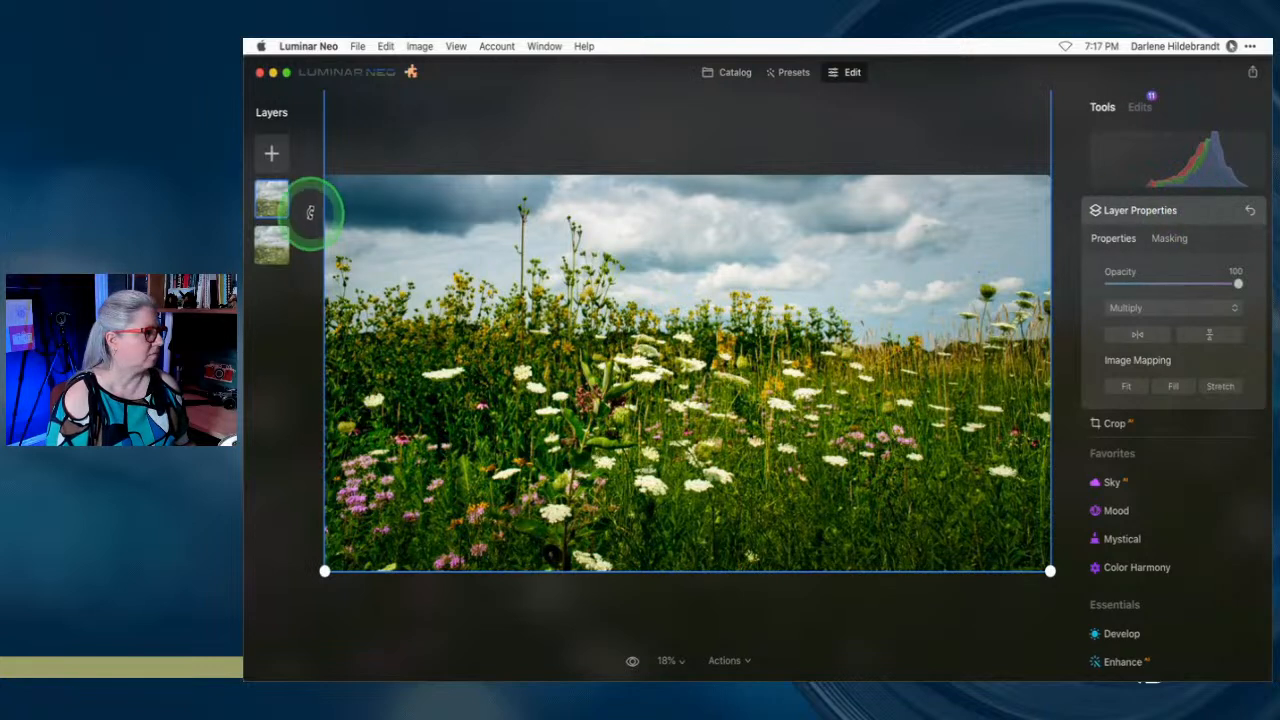
right_click(310, 212)
click(283, 200)
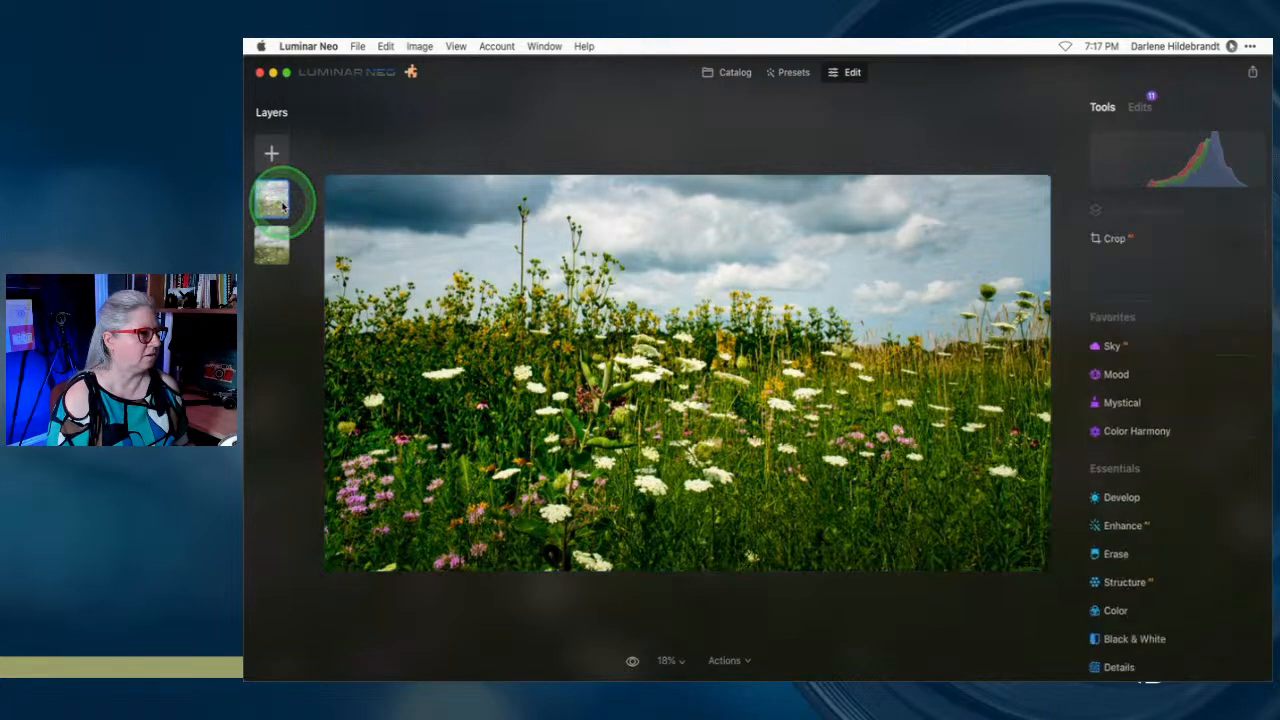
click(530, 388)
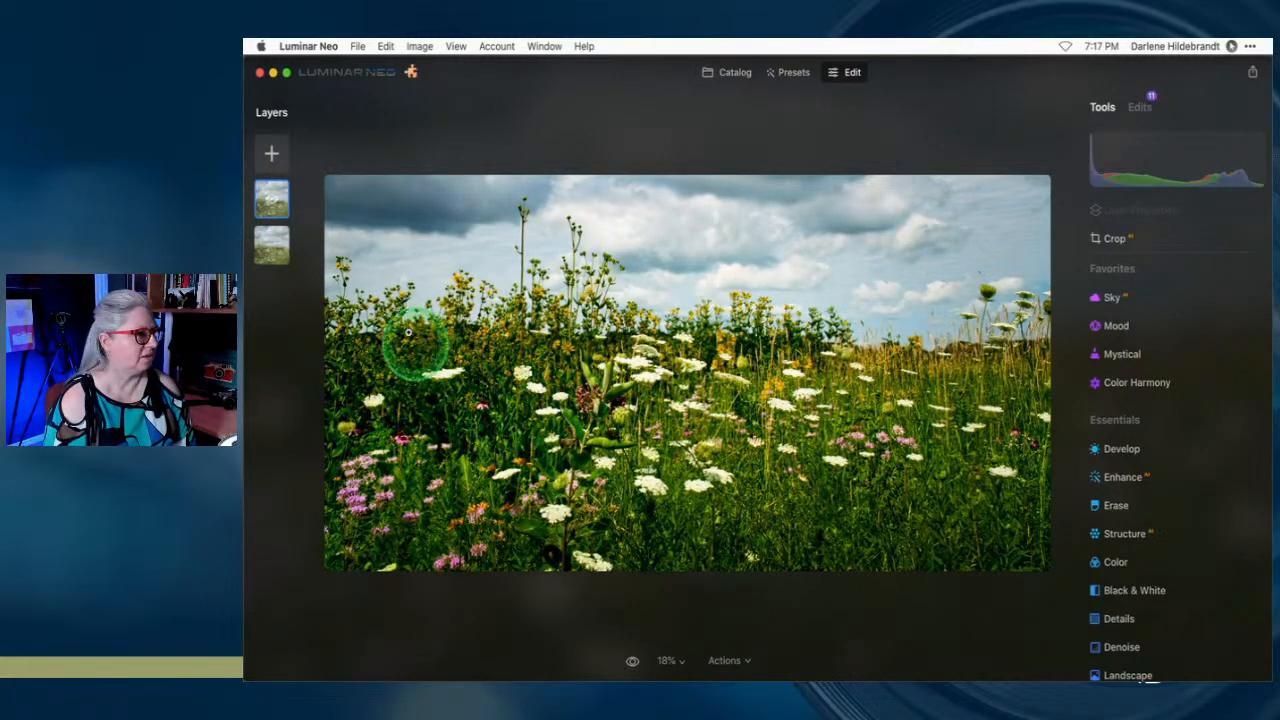
right_click(272, 200)
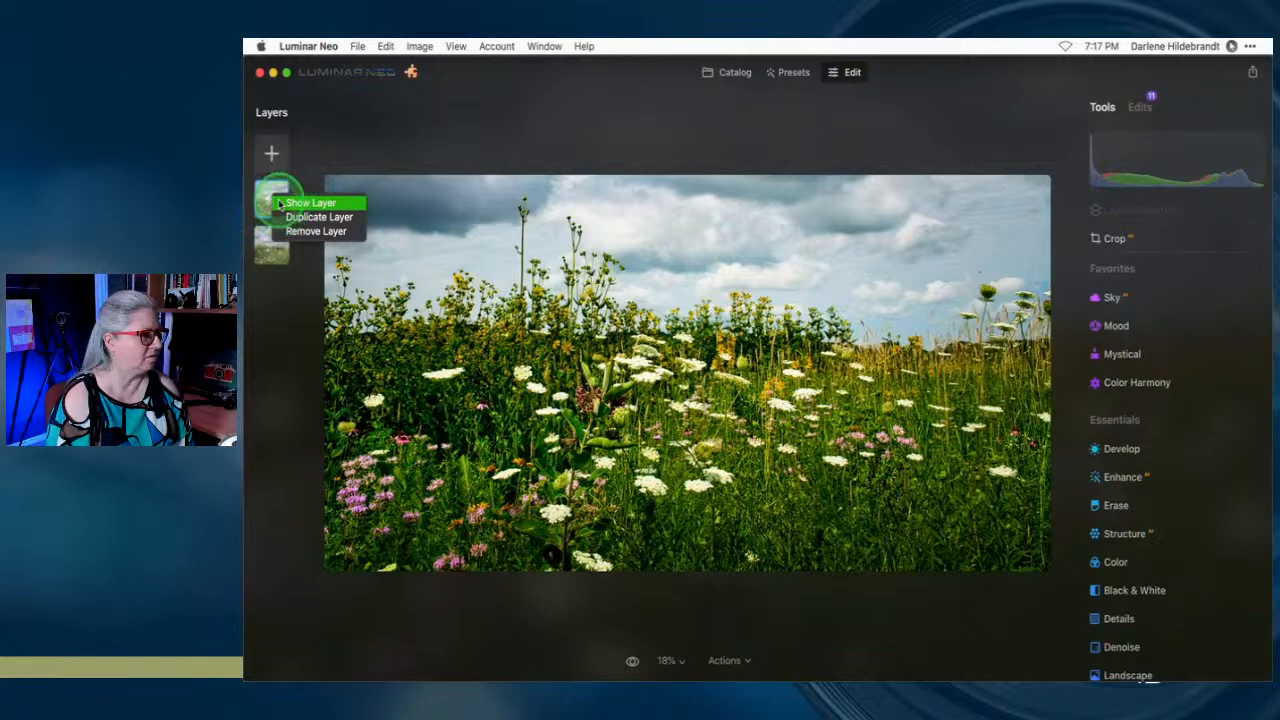
click(276, 202)
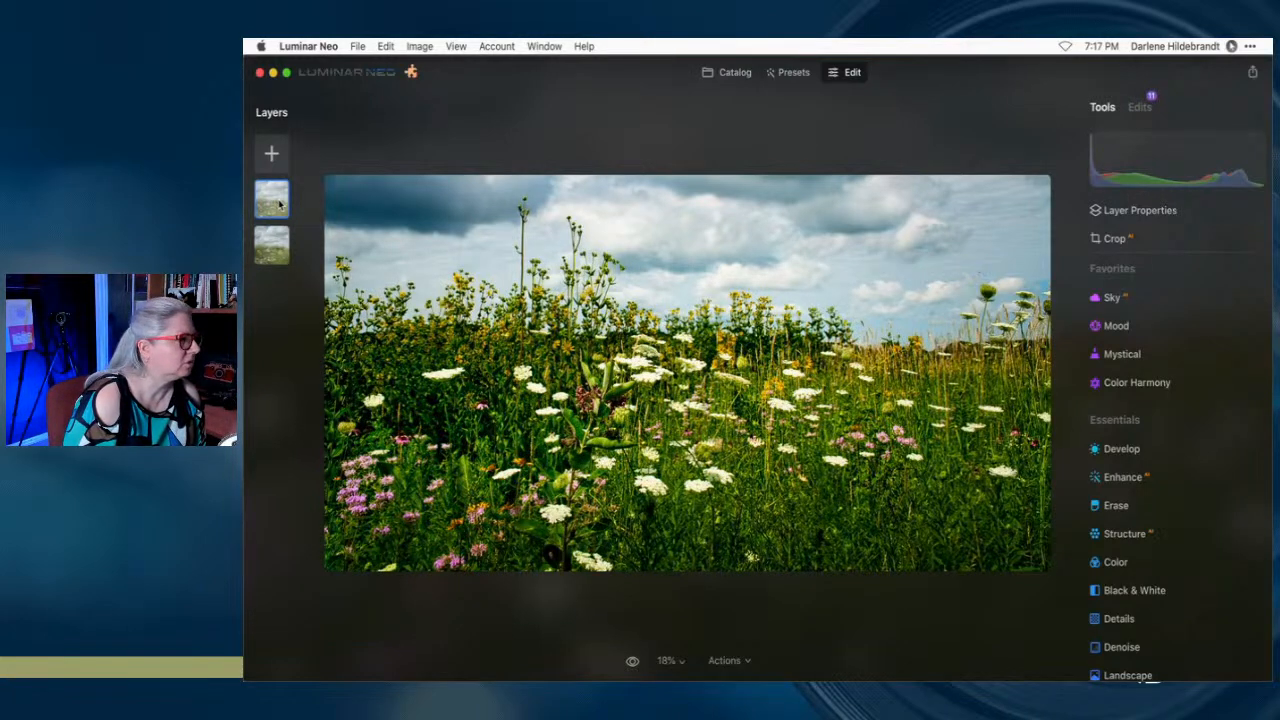
right_click(279, 202)
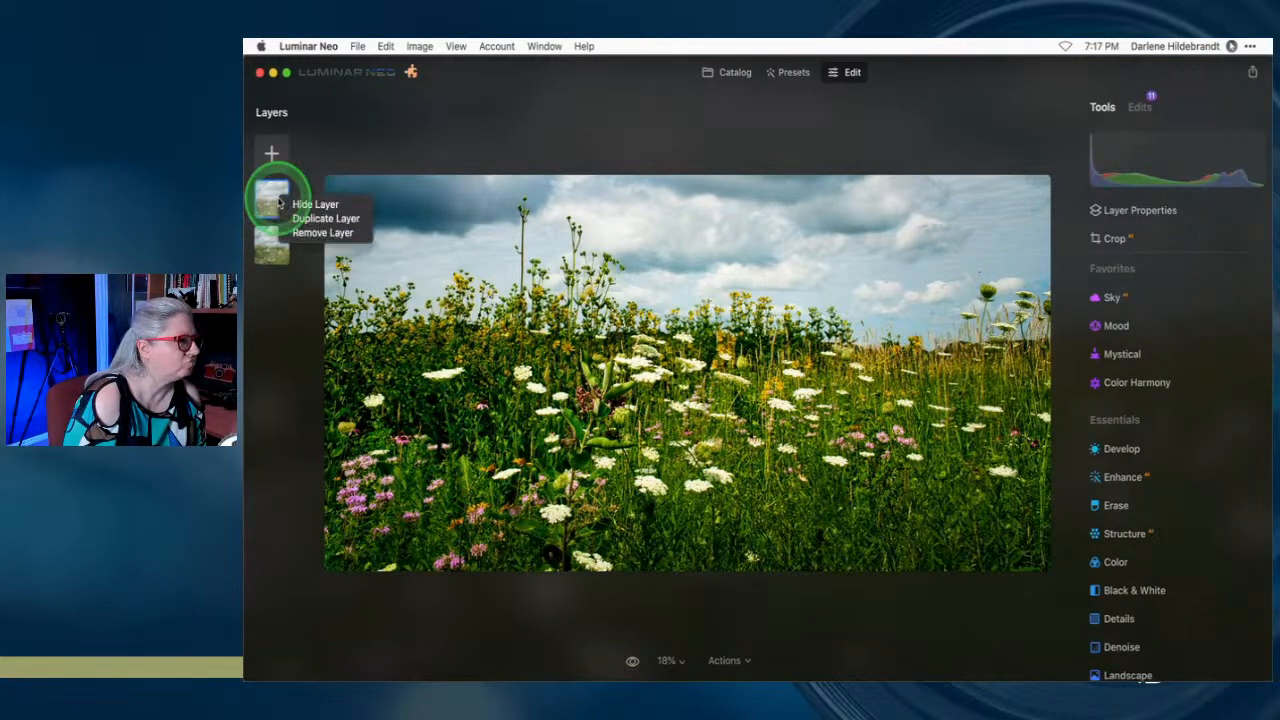
click(286, 204)
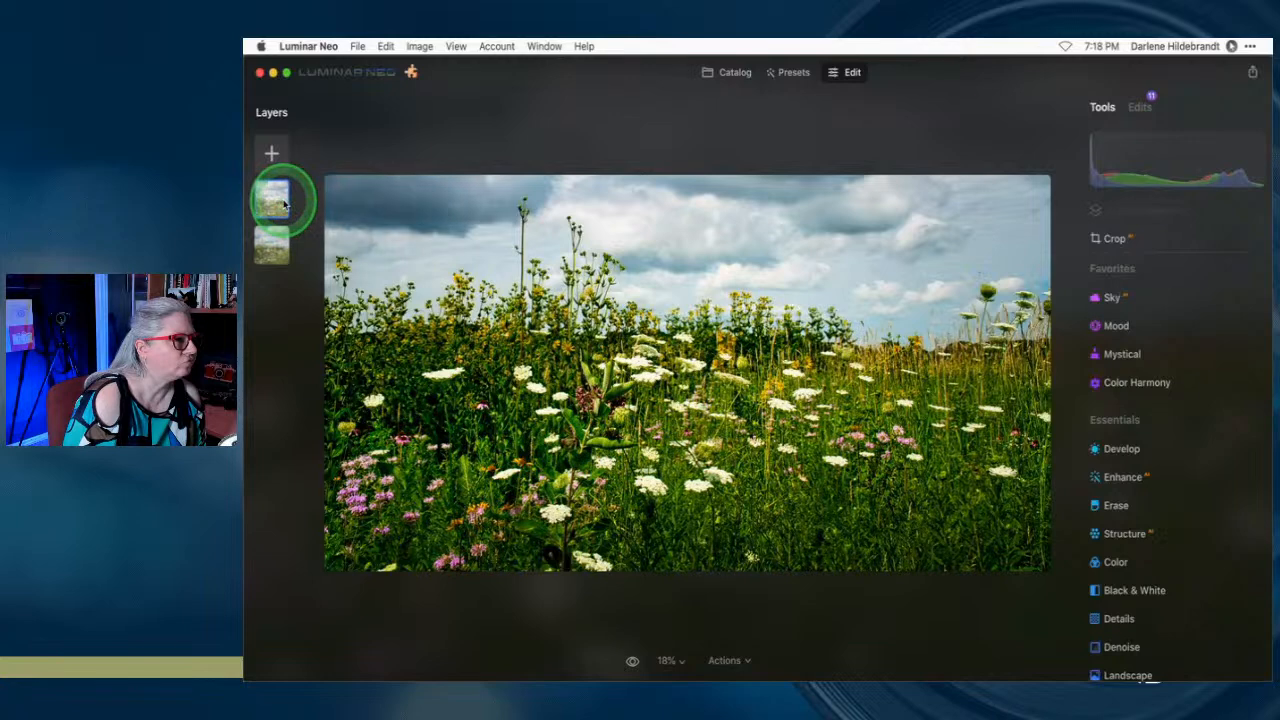
right_click(285, 204)
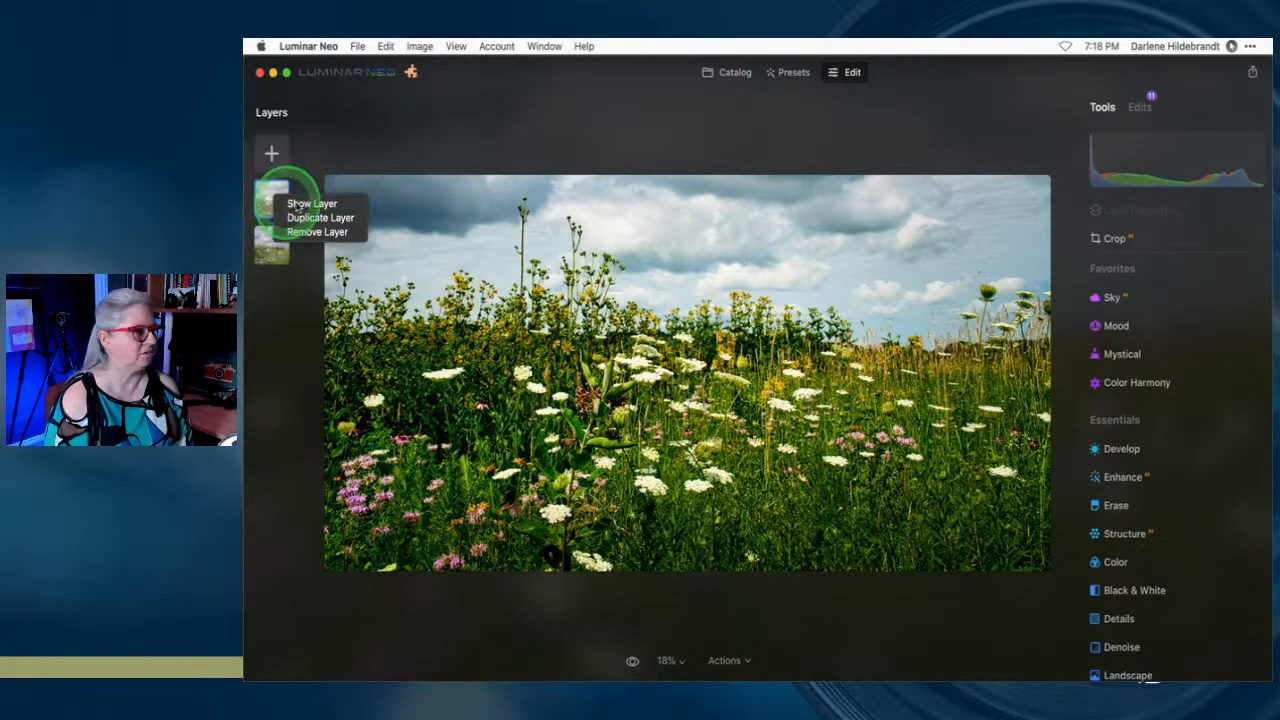
click(300, 201)
Check the upper Multiply layer's opacity setting, leave it at 100, and close its Layer Properties
click(1140, 210)
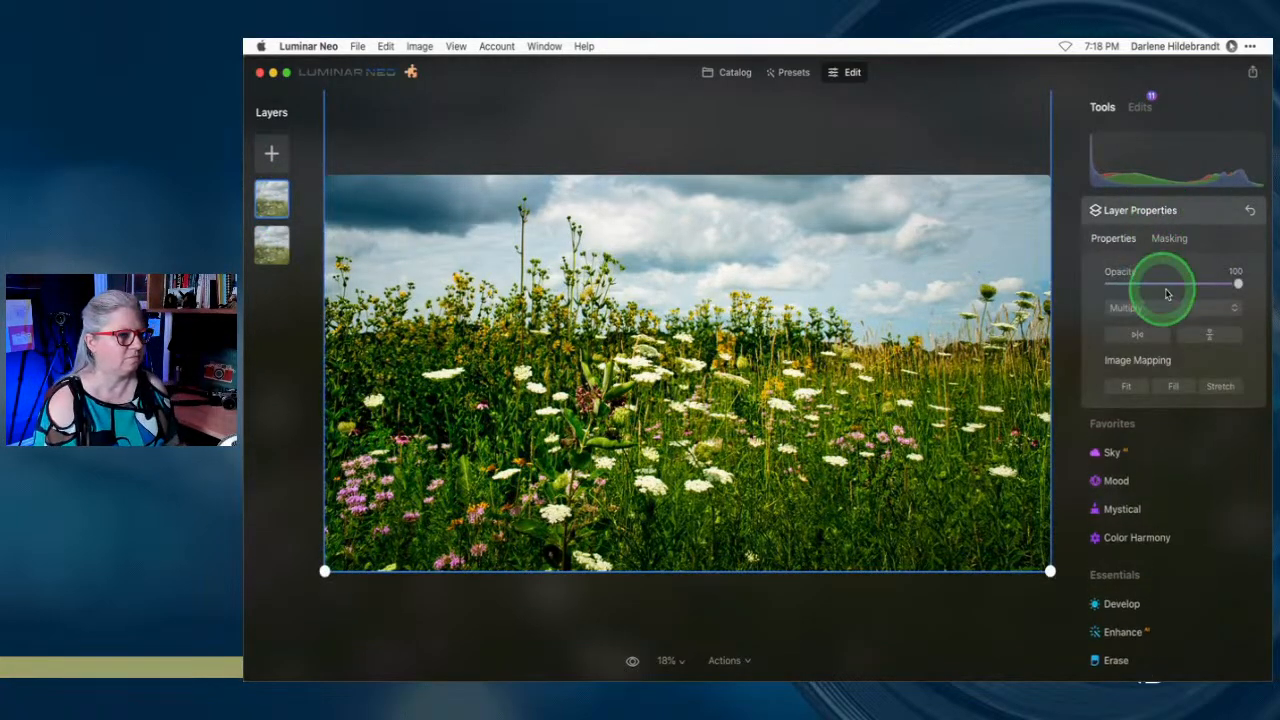
mouse_move(1237, 284)
mouse_down()
mouse_move(1057, 280)
mouse_move(1249, 280)
mouse_move(1000, 286)
mouse_move(1238, 284)
mouse_up()
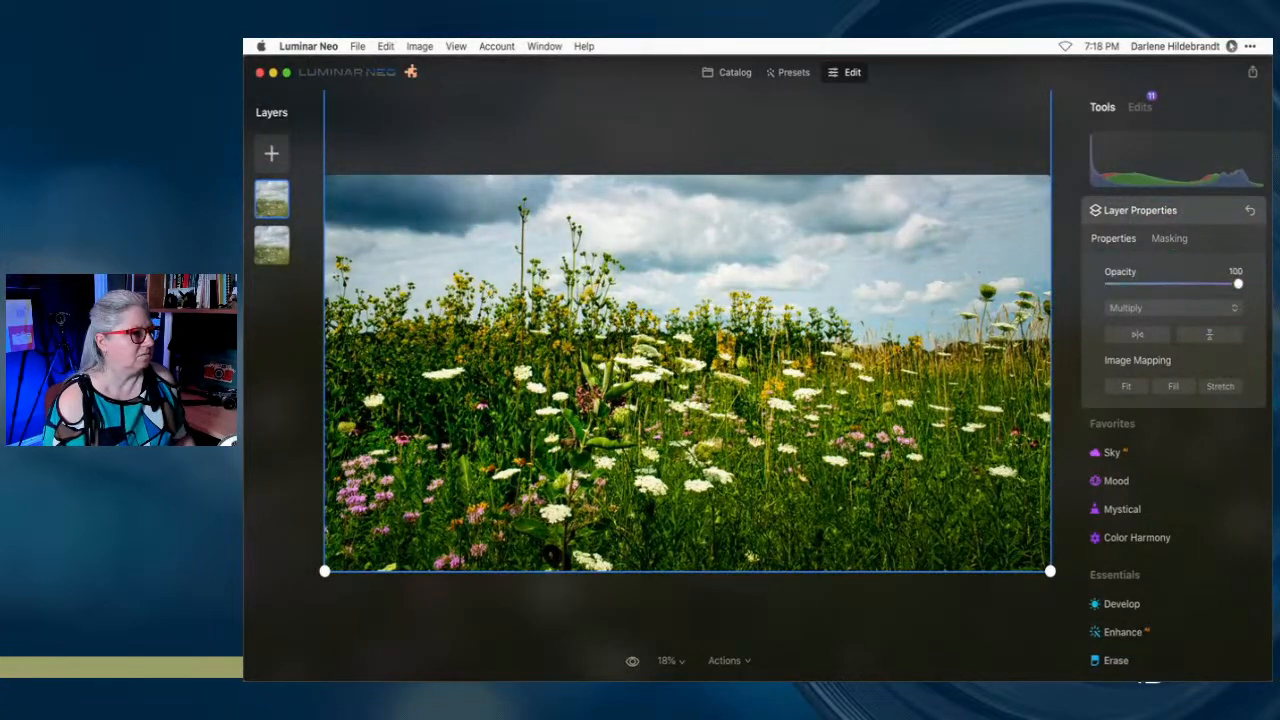
click(1208, 214)
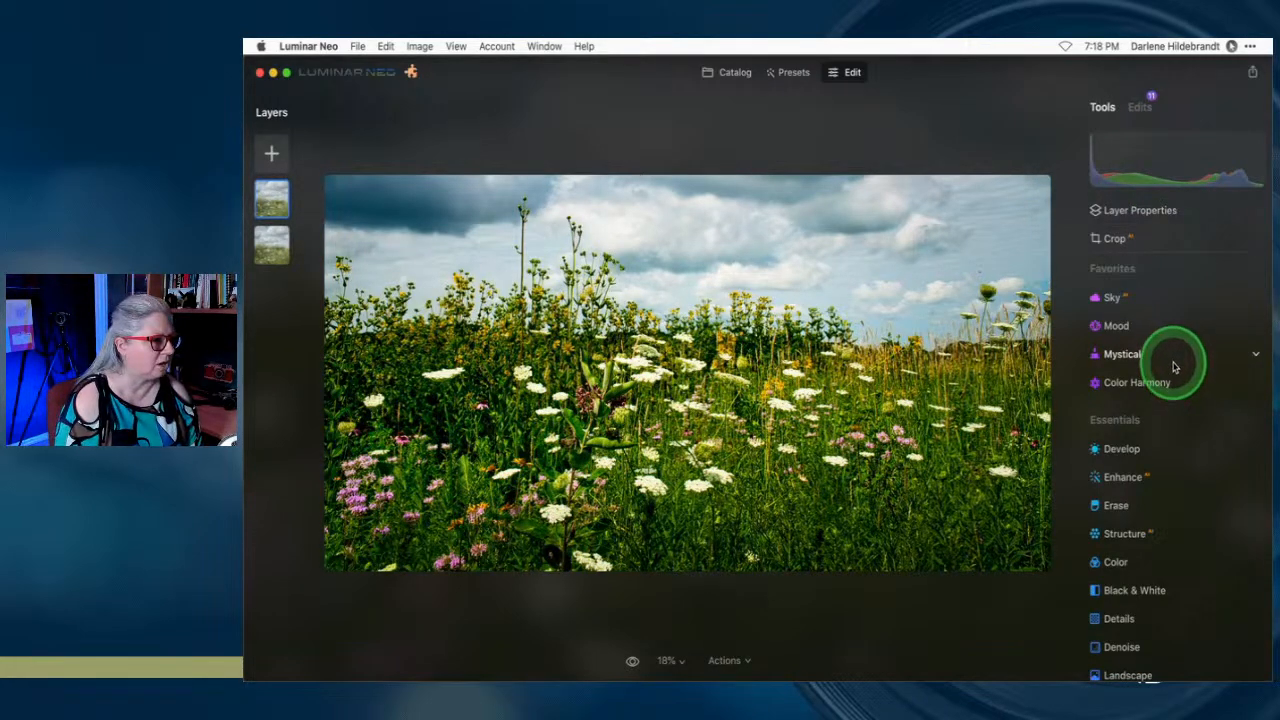
Raise the Yellow luminance of the upper Multiply layer with the Color tool's HSL adjustments
scroll(1170, 370, down, 5)
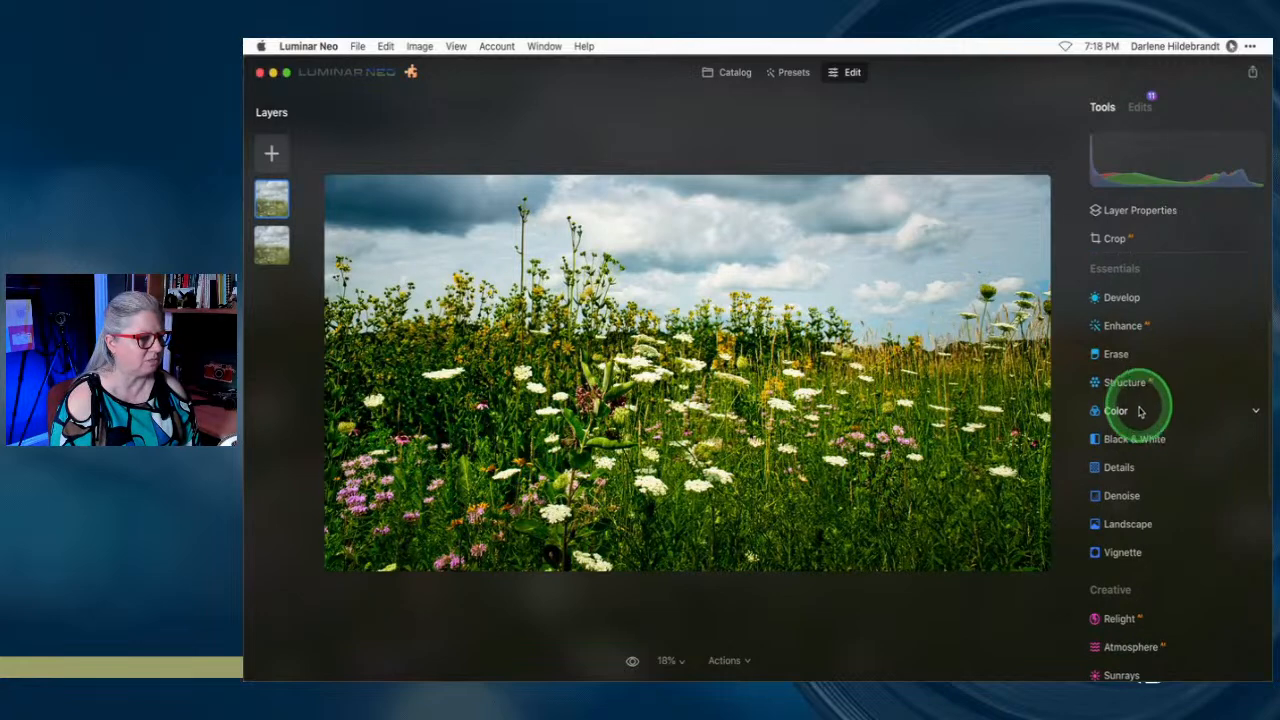
click(1139, 409)
click(1122, 535)
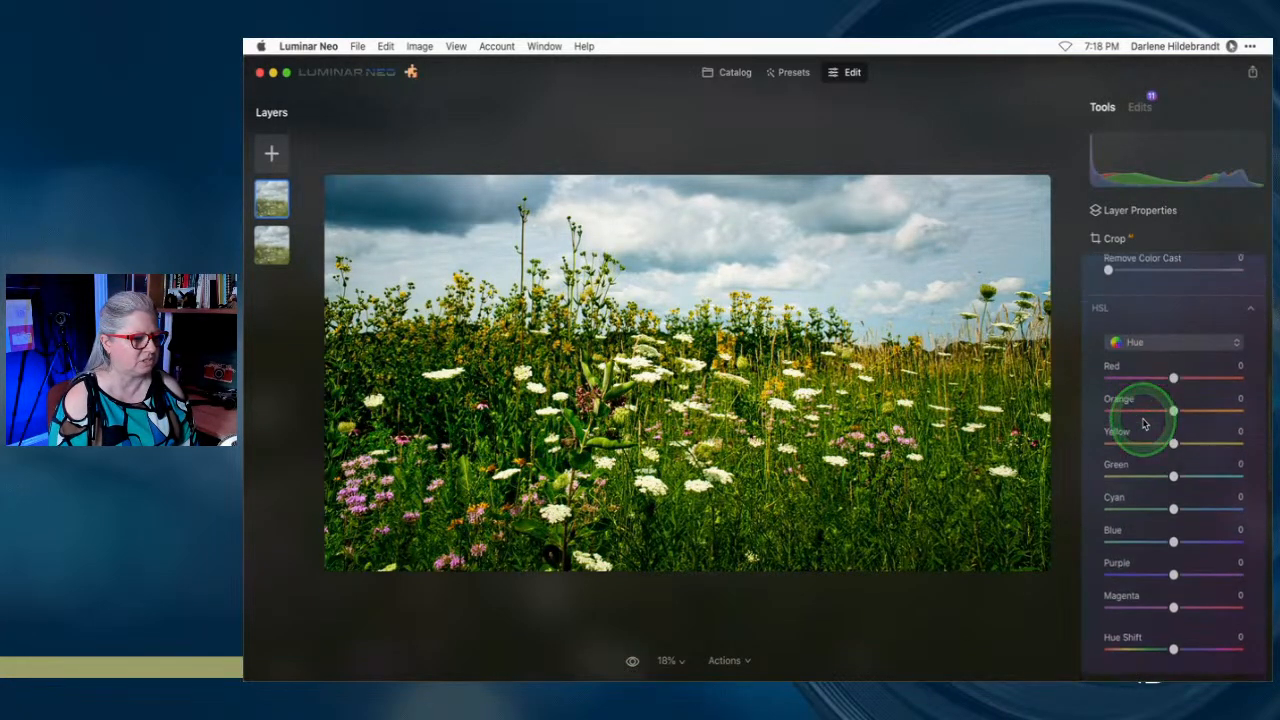
click(1160, 342)
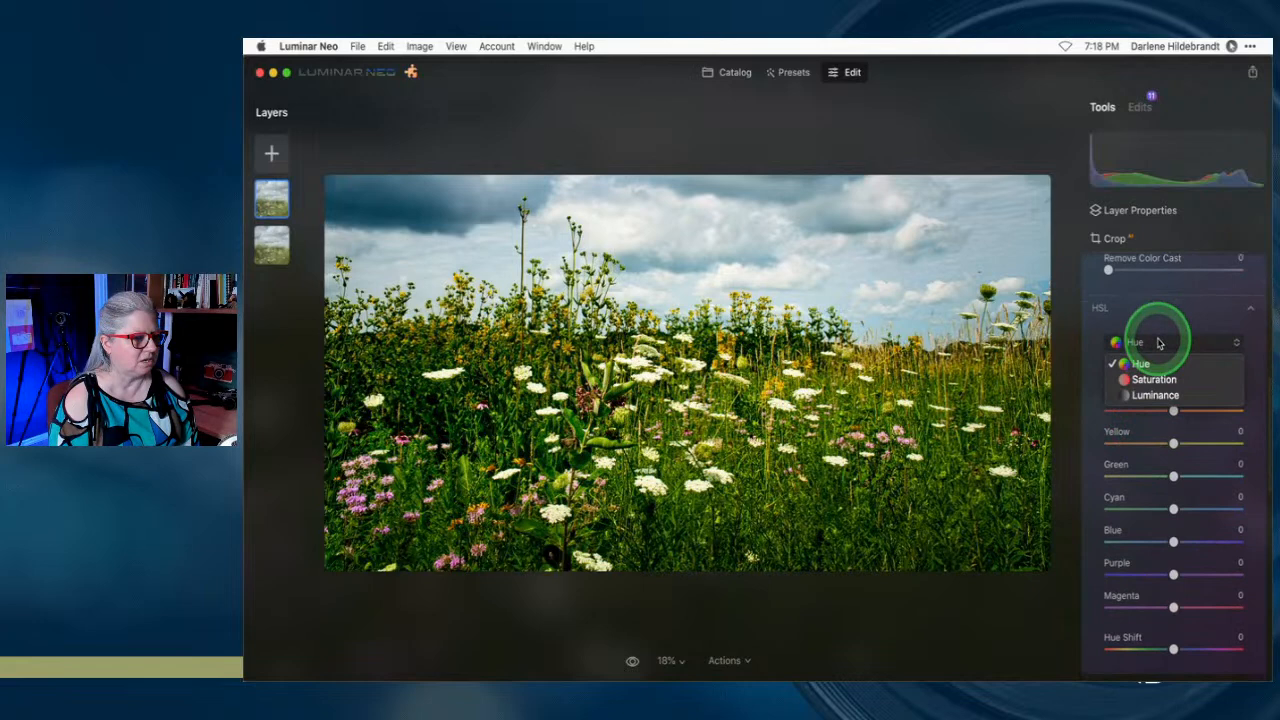
click(1152, 397)
mouse_move(1238, 446)
mouse_down()
mouse_move(1100, 449)
mouse_move(1251, 451)
mouse_move(1220, 443)
mouse_move(1218, 461)
mouse_up()
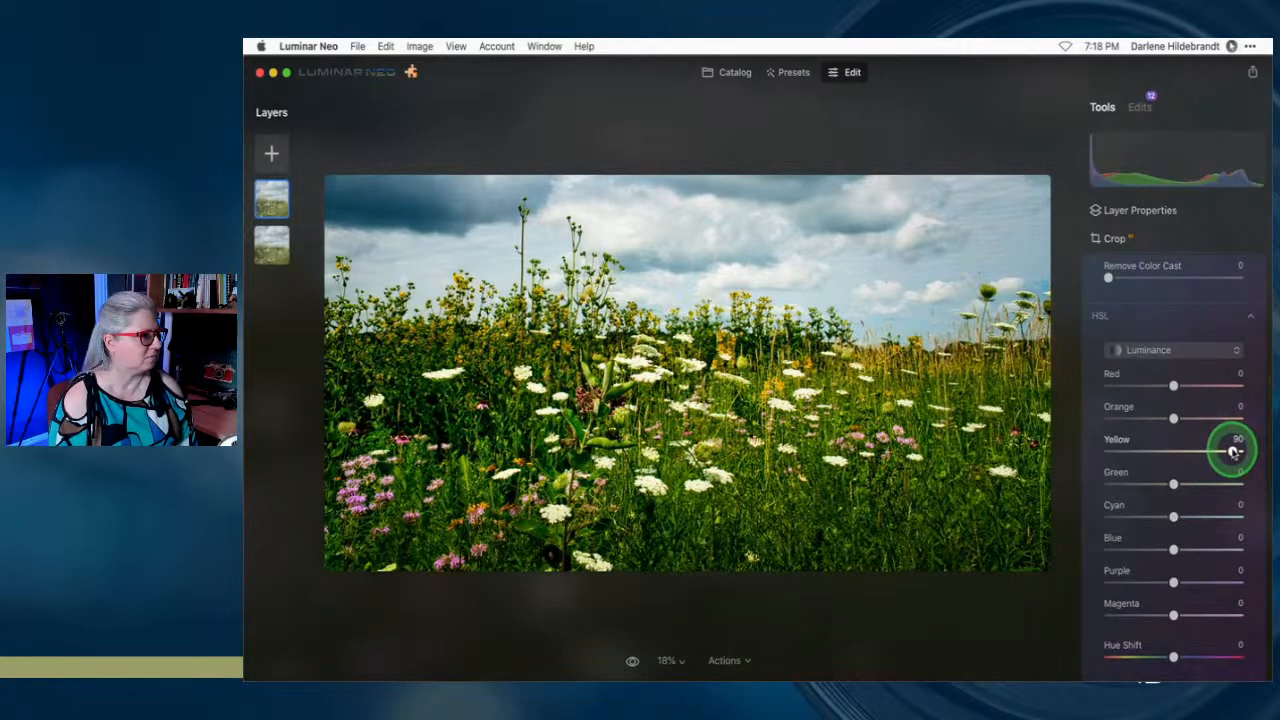
scroll(1209, 434, up, 6)
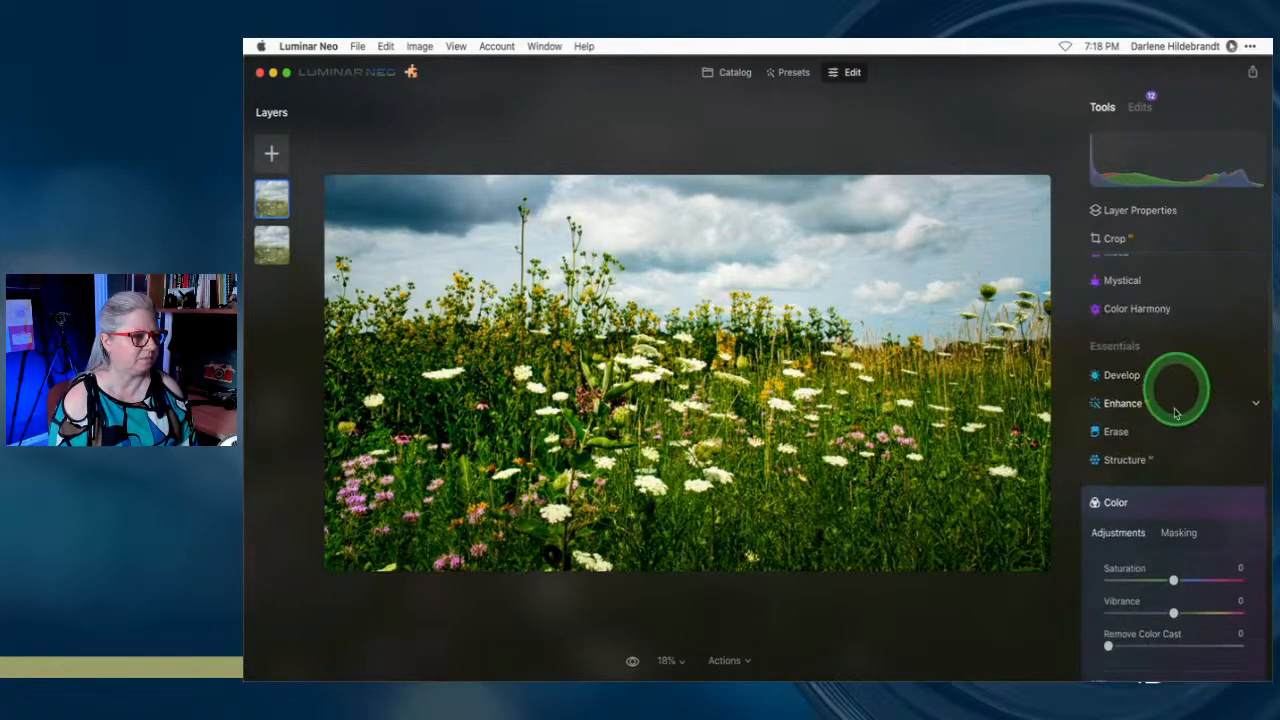
click(1169, 505)
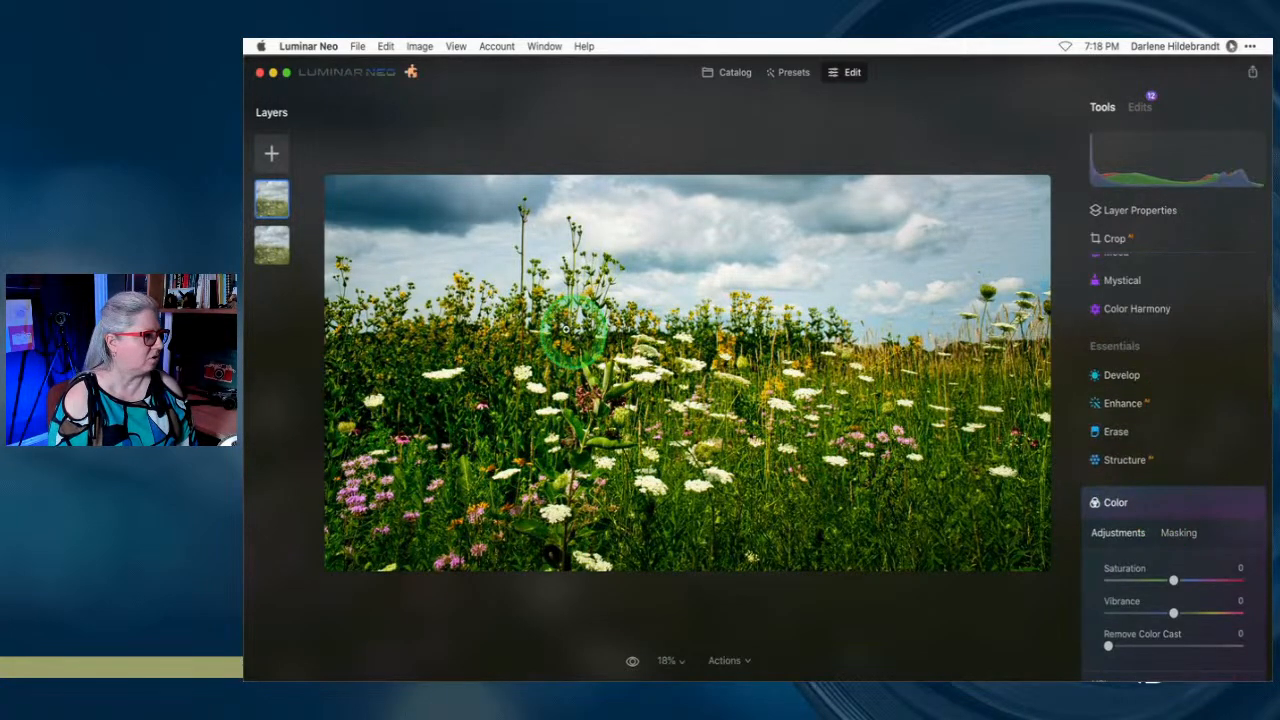
Brighten the Yellow and Green luminance of the base wildflower layer with the Color tool's HSL adjustments
click(264, 242)
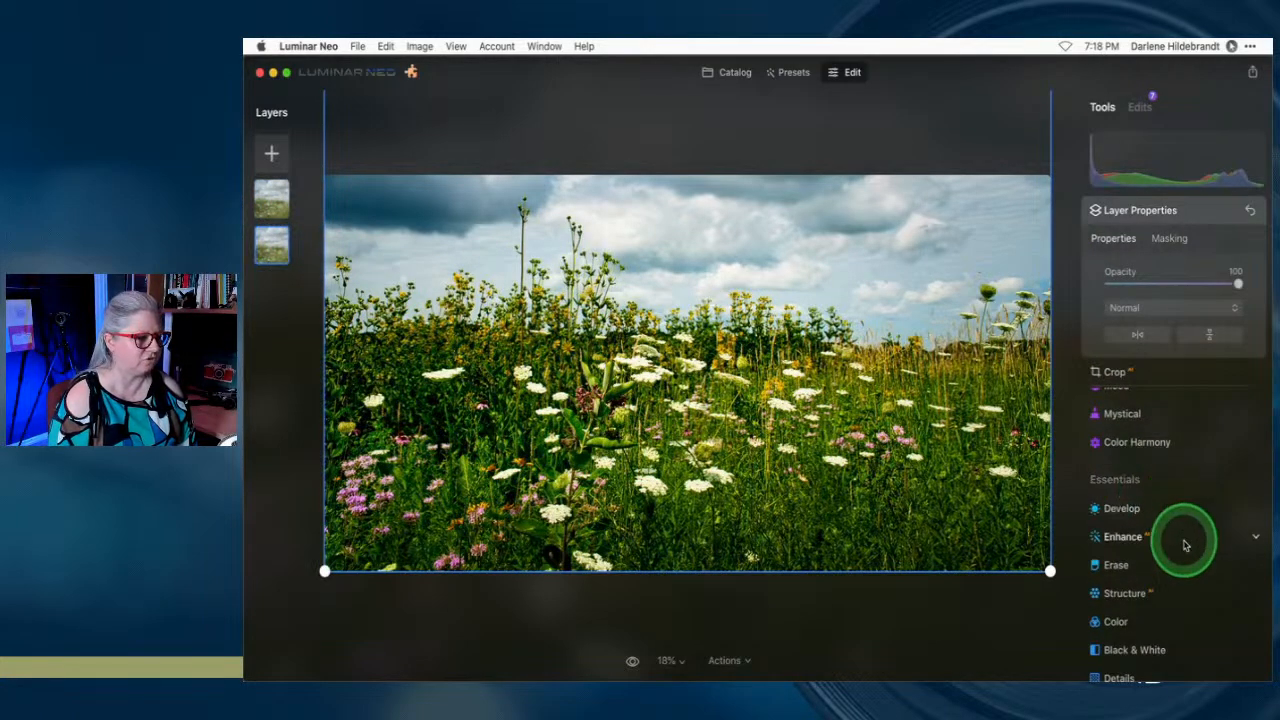
scroll(1165, 580, down, 1)
click(1143, 588)
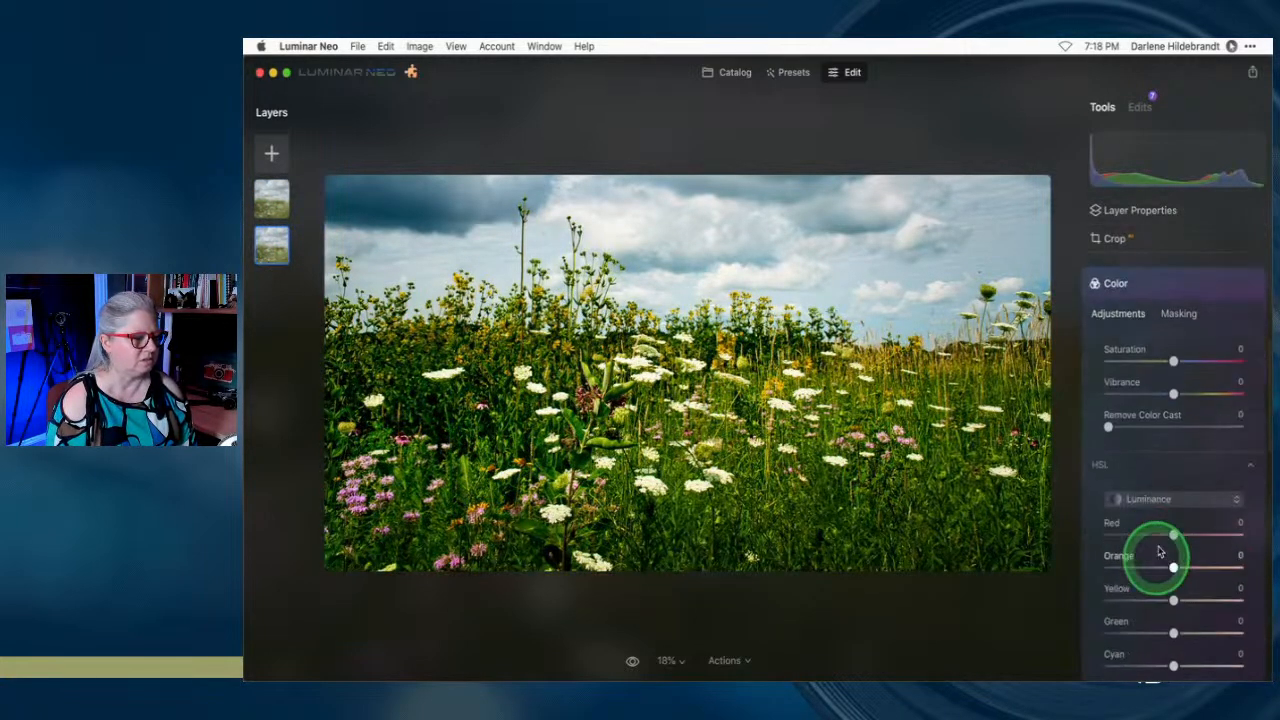
scroll(1157, 520, down, 3)
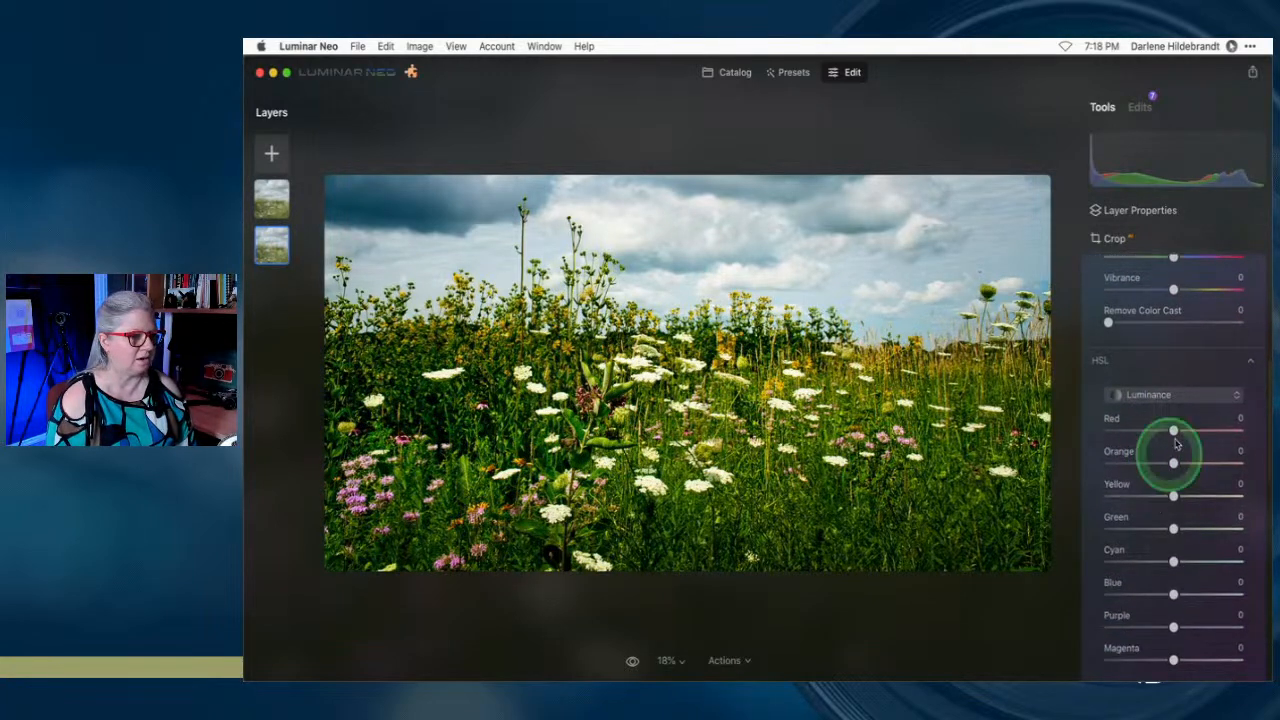
scroll(1178, 420, down, 3)
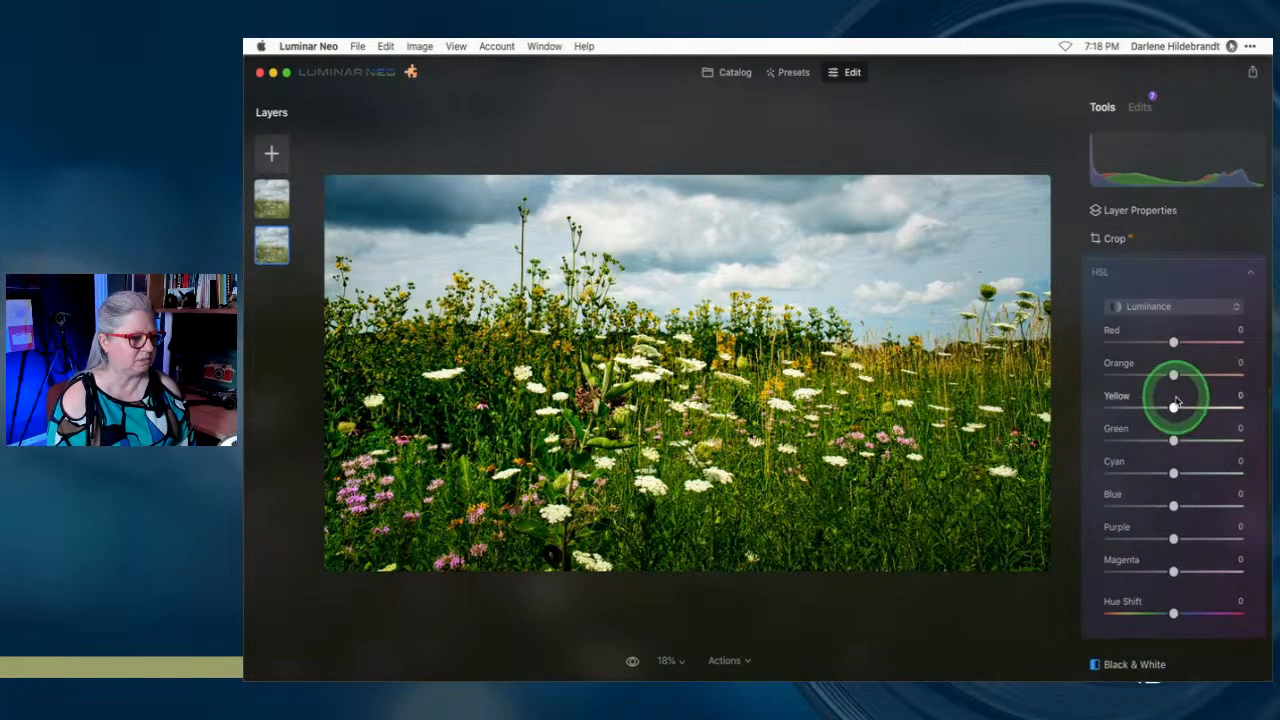
drag(1174, 409, 1270, 411)
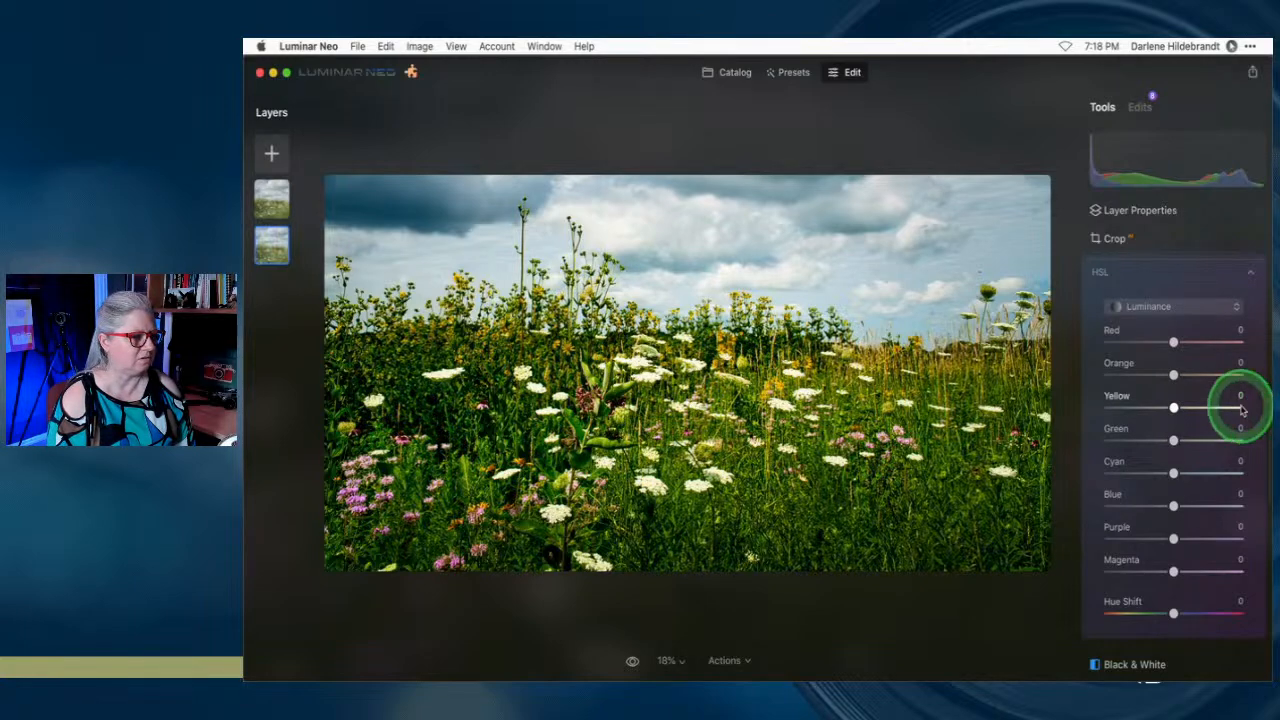
click(1236, 410)
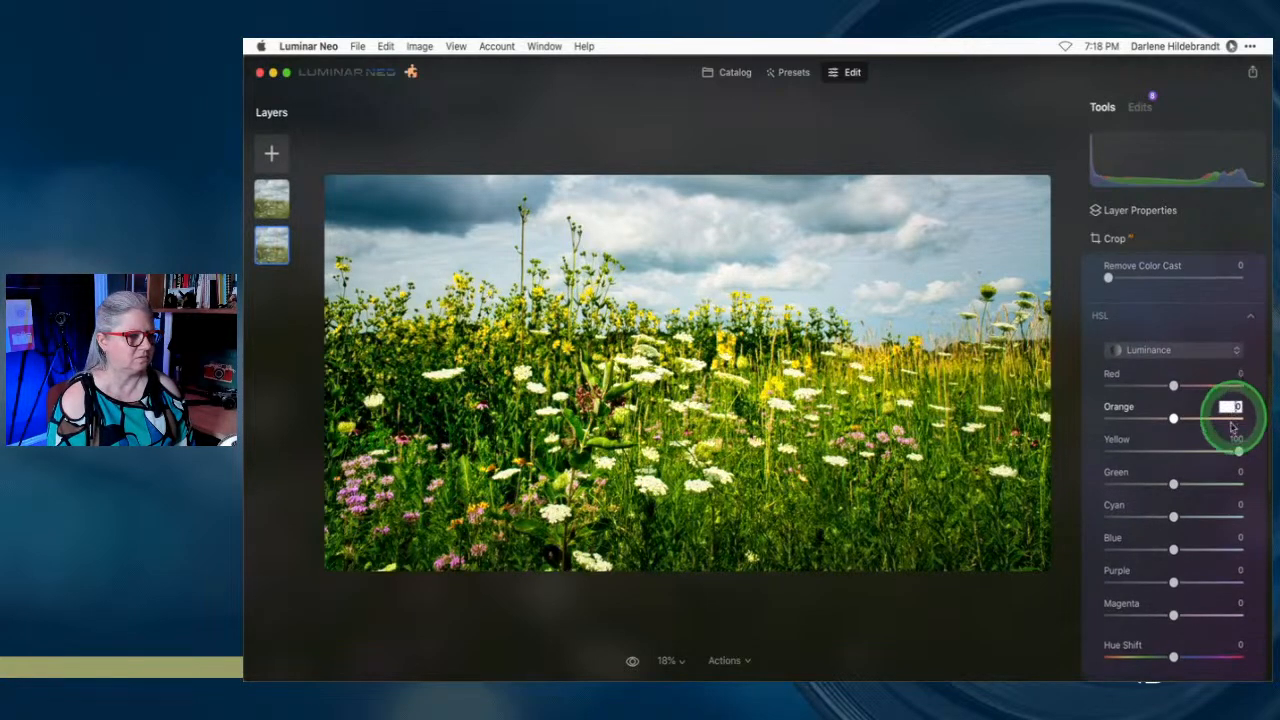
drag(1238, 452, 1194, 450)
drag(1172, 484, 1207, 451)
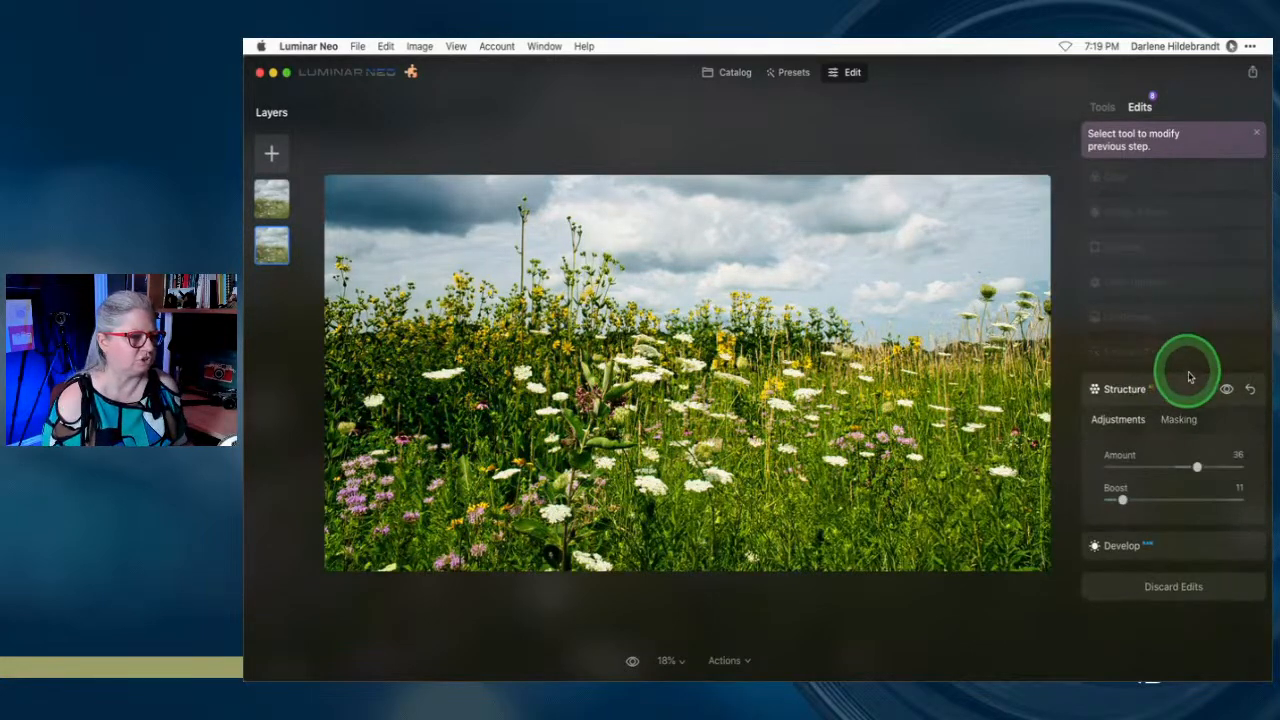
Reduce the base layer's Structure to Amount 17 and Boost 0, and its Enhance settings to Accent 24 and Sky Enhancer 6
double_click(1122, 500)
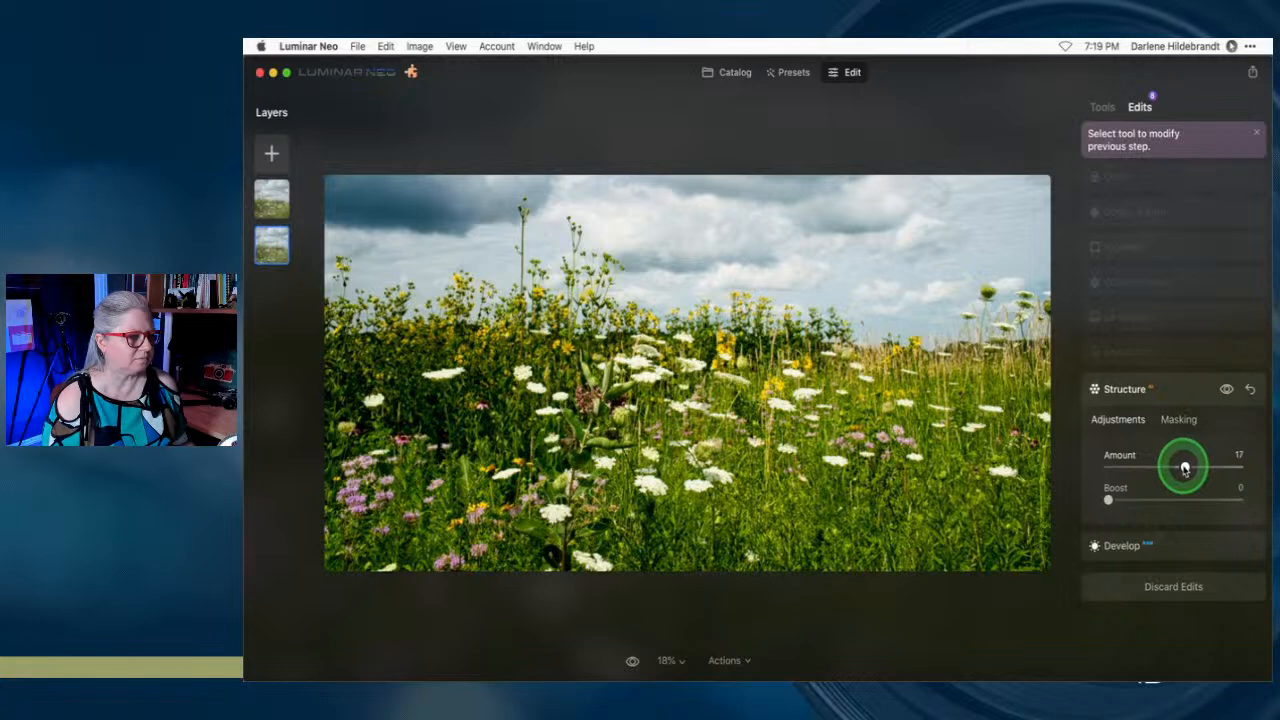
click(1154, 352)
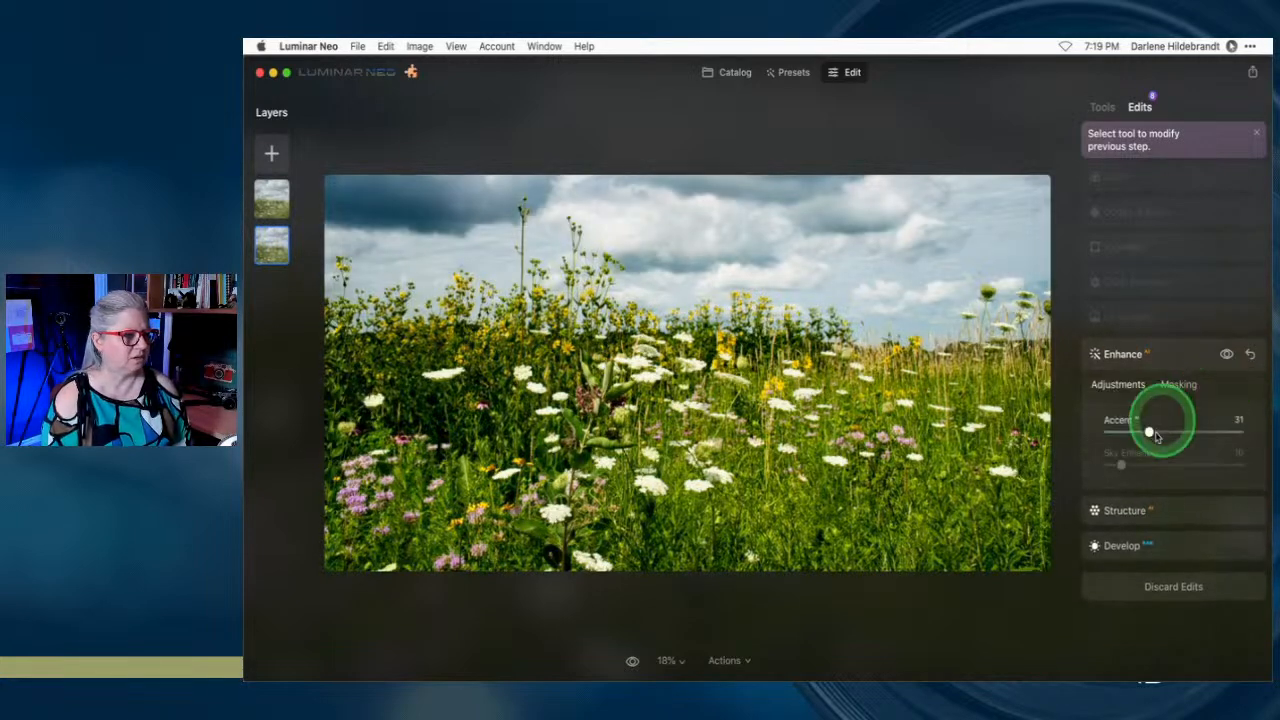
drag(1124, 464, 1137, 435)
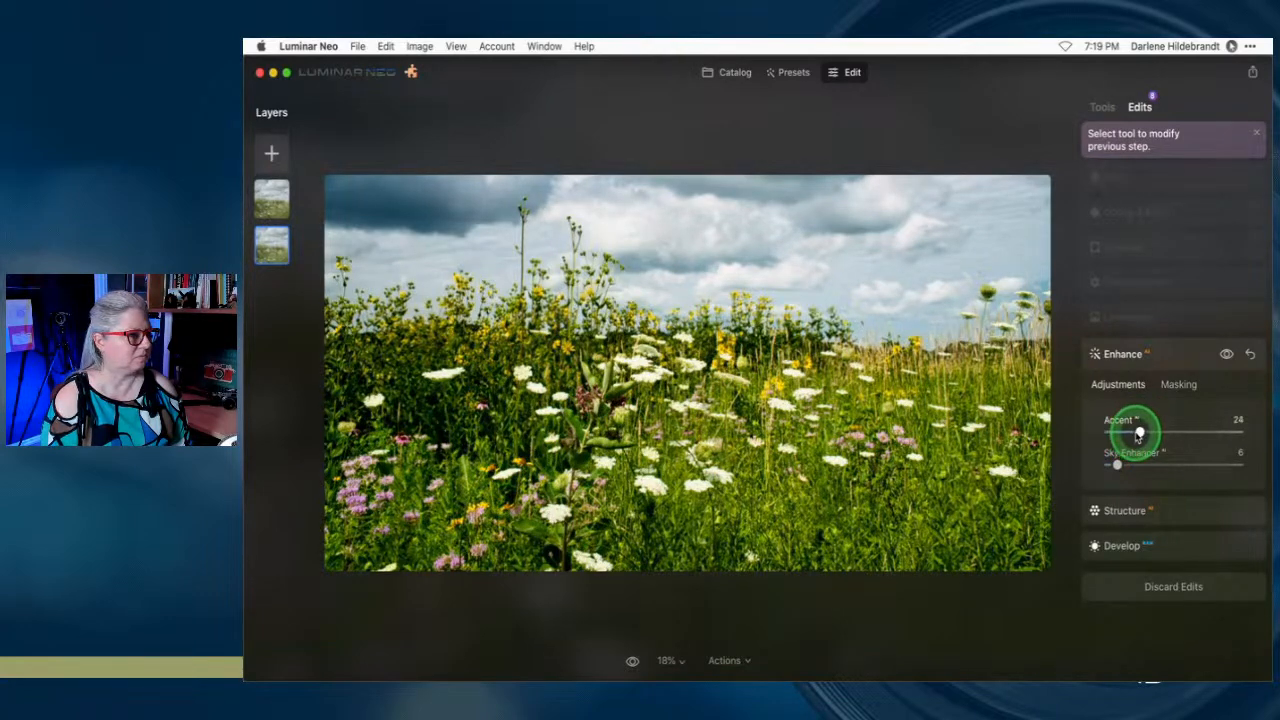
Lower Golden Hour in the base layer's Landscape edit and review its Color Harmony, Vignette, Dodge & Burn and Color edits
click(1158, 312)
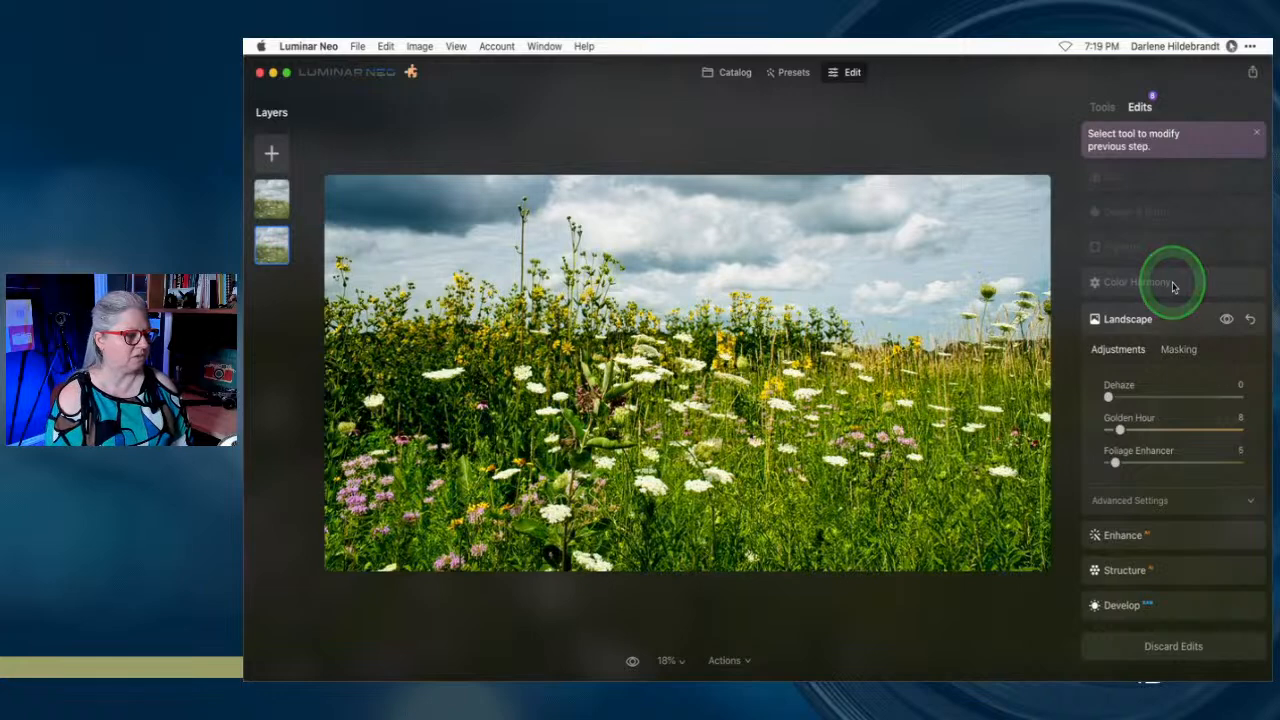
drag(1120, 430, 1108, 424)
click(1164, 290)
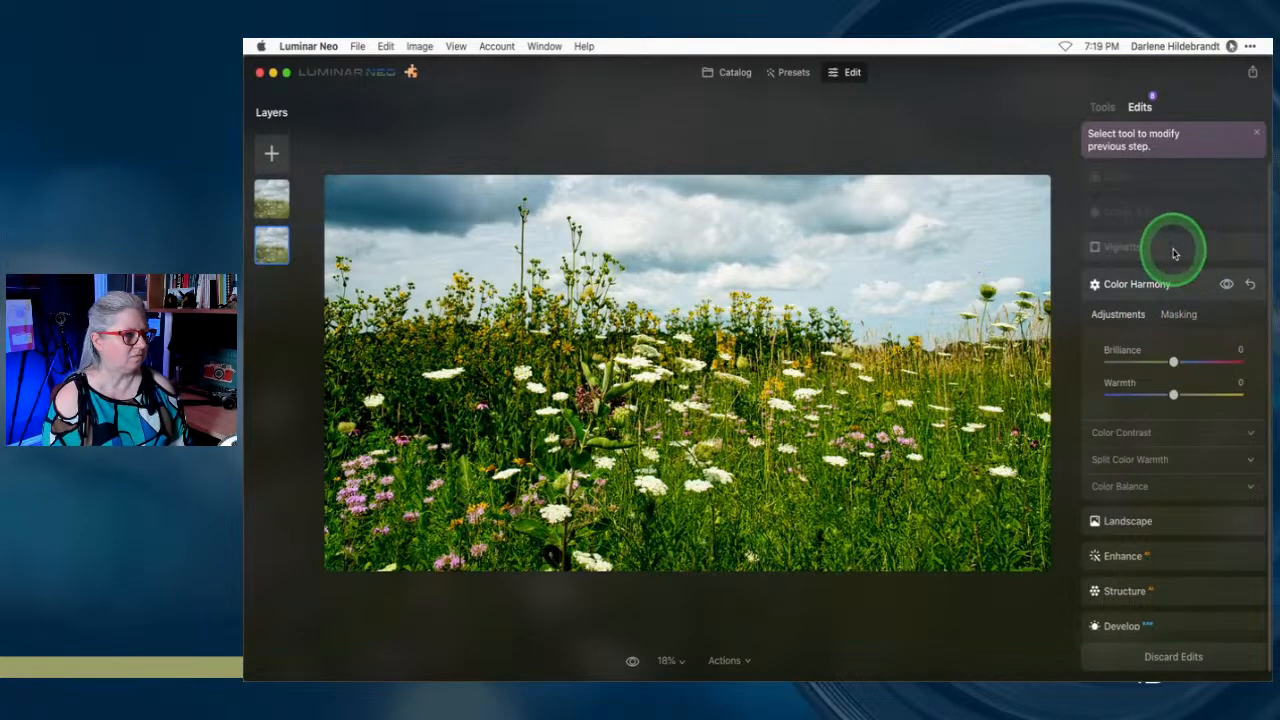
click(1172, 248)
click(1179, 216)
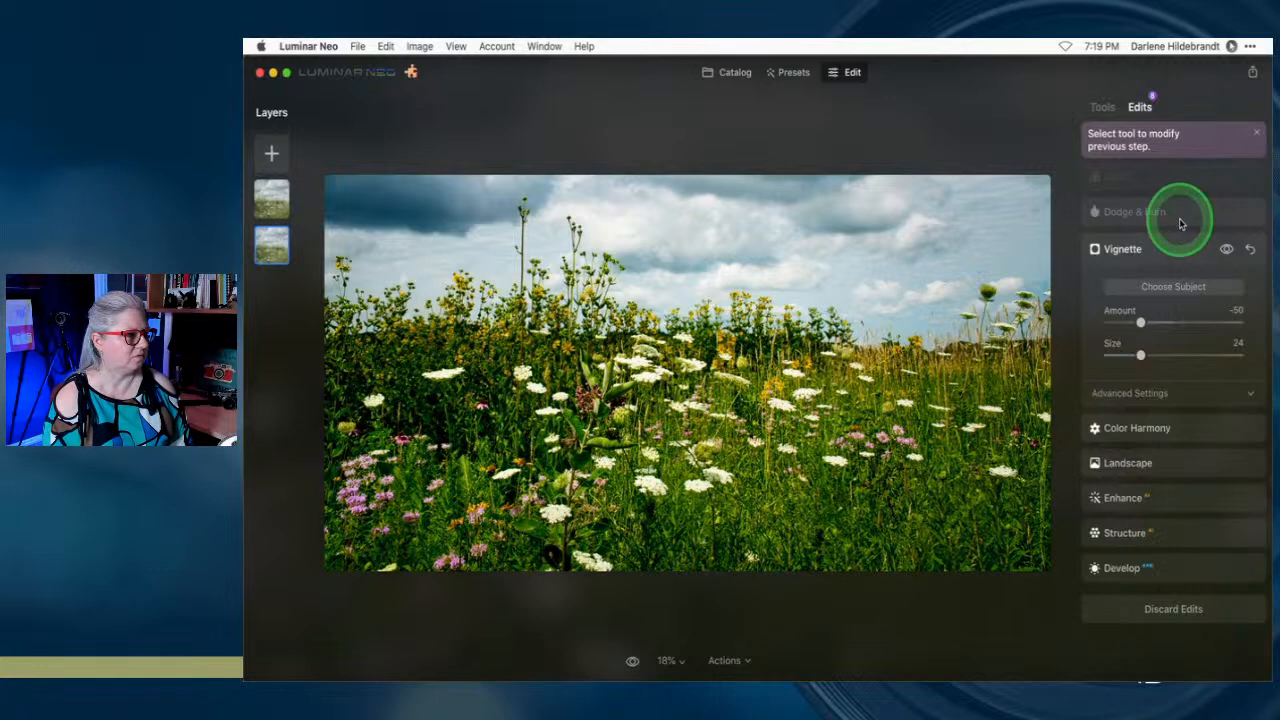
click(1174, 190)
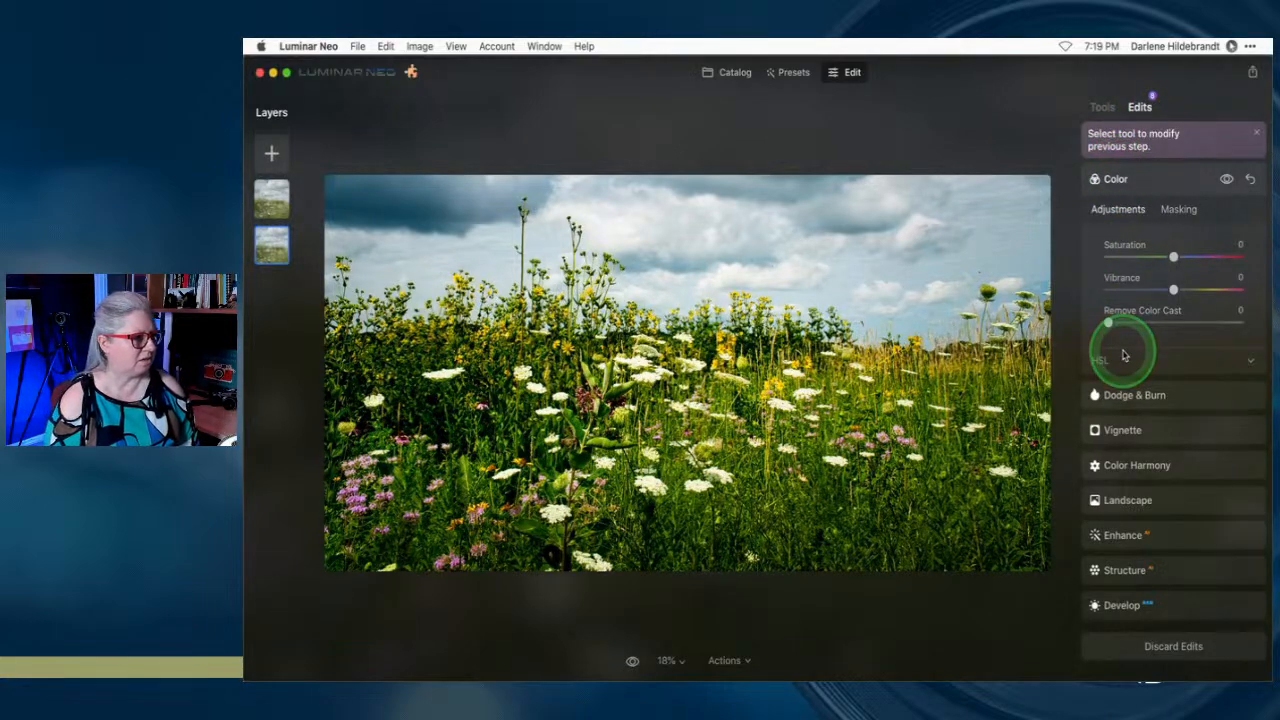
Erase the seed heads and upper part of the tallest stem against the sky with the Erase tool at brush size 20
click(1102, 107)
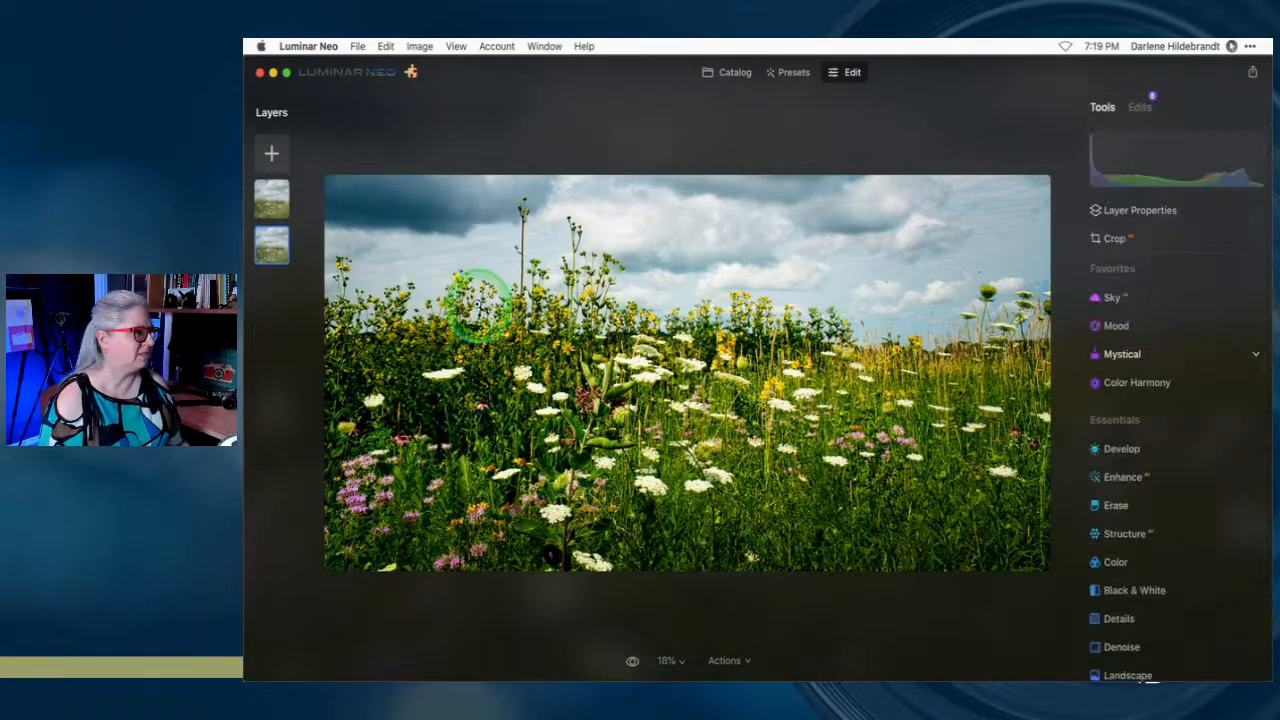
click(521, 258)
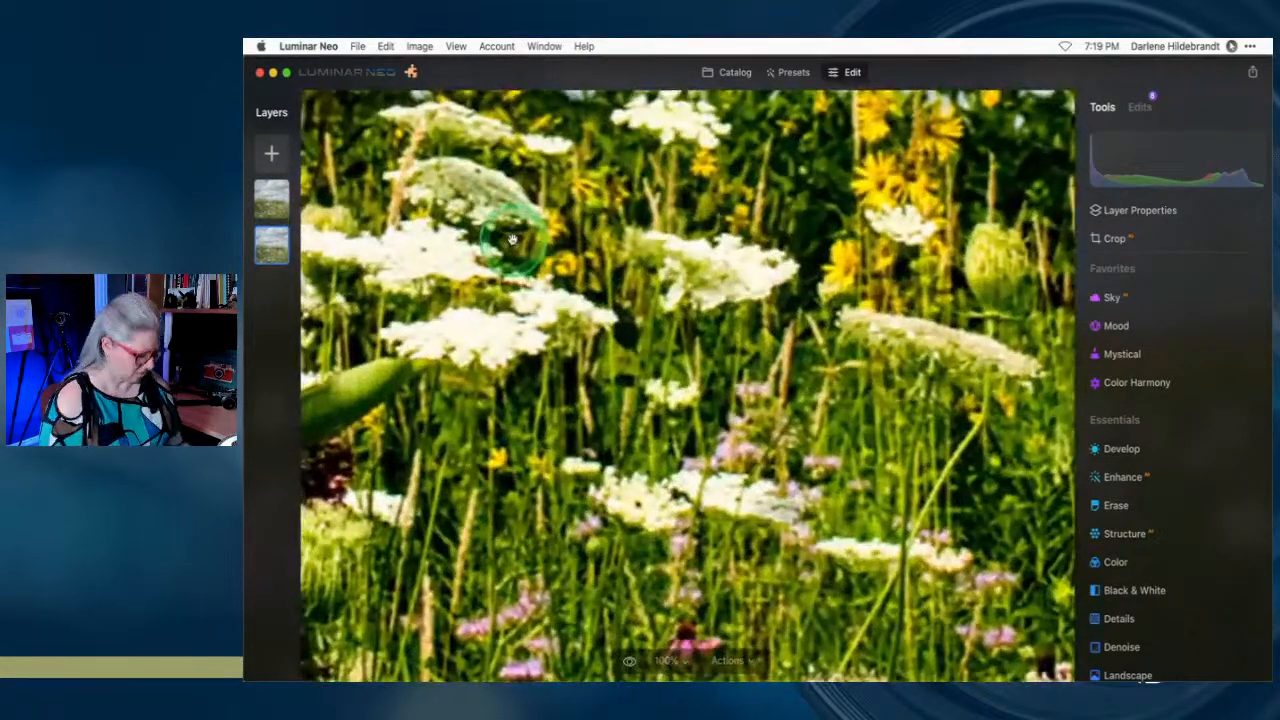
key(super+minus)
scroll(515, 243, up, 6)
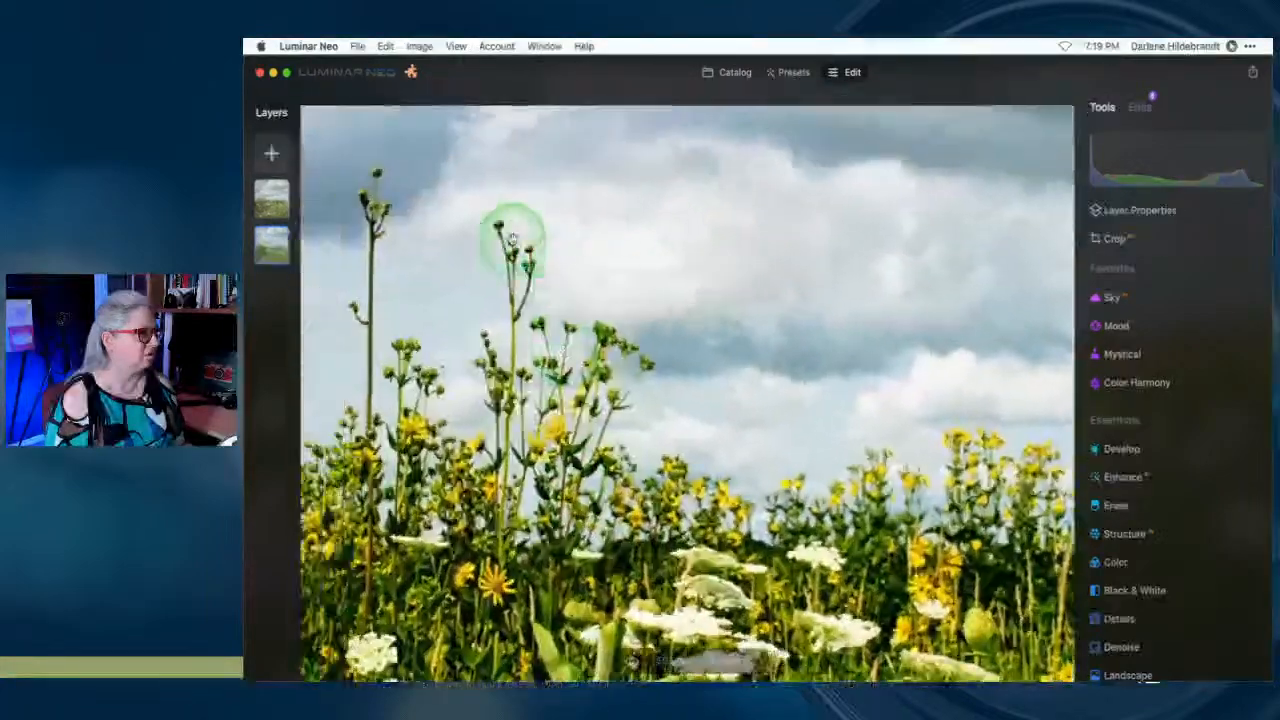
scroll(515, 240, left, 4)
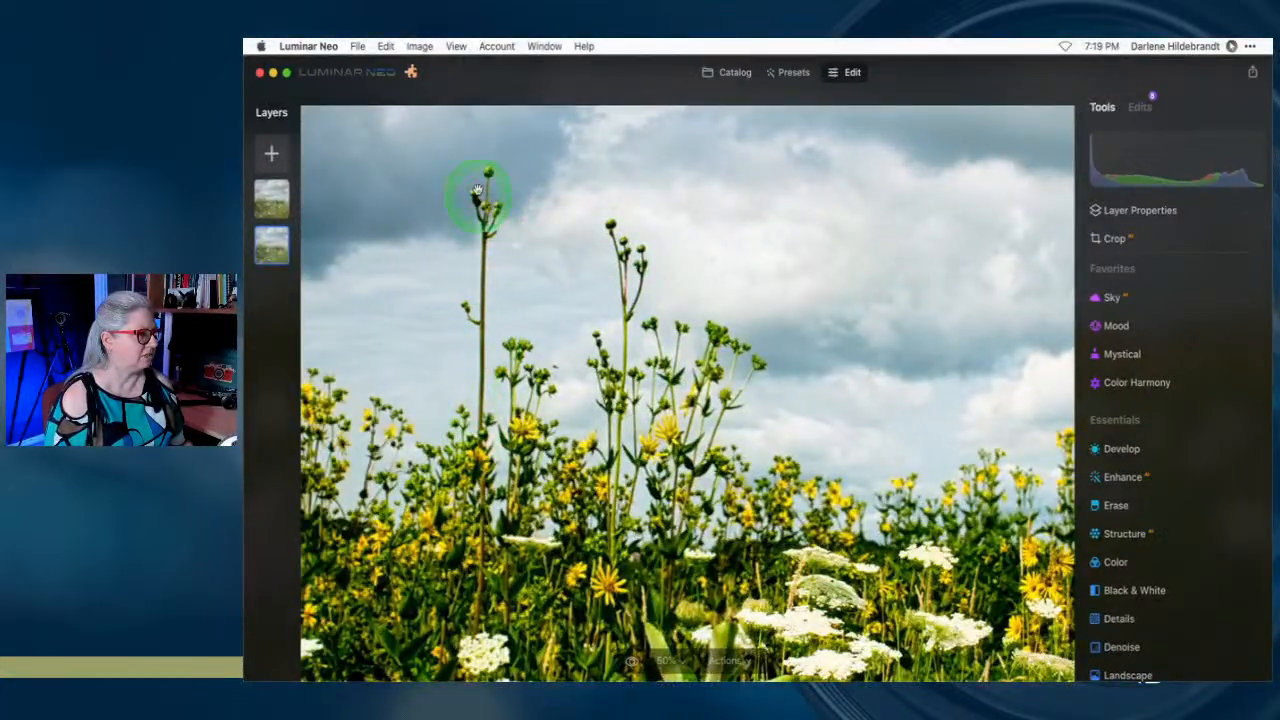
click(1126, 507)
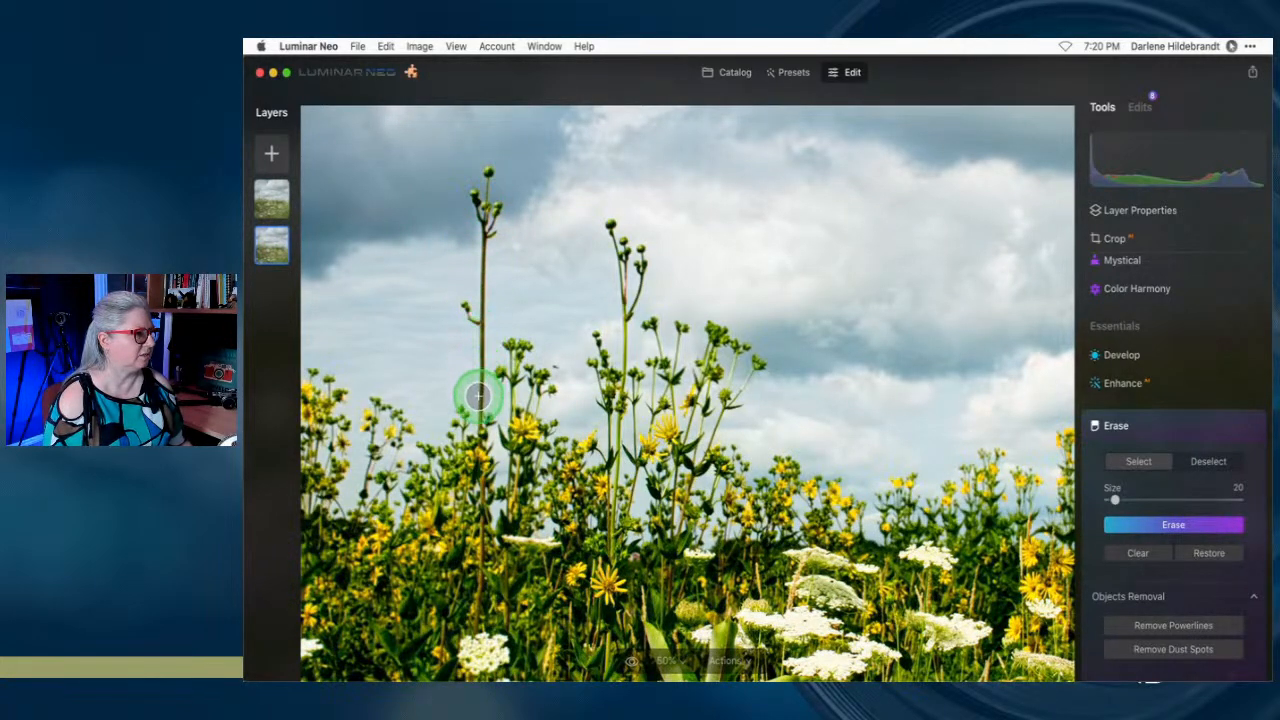
click(1180, 357)
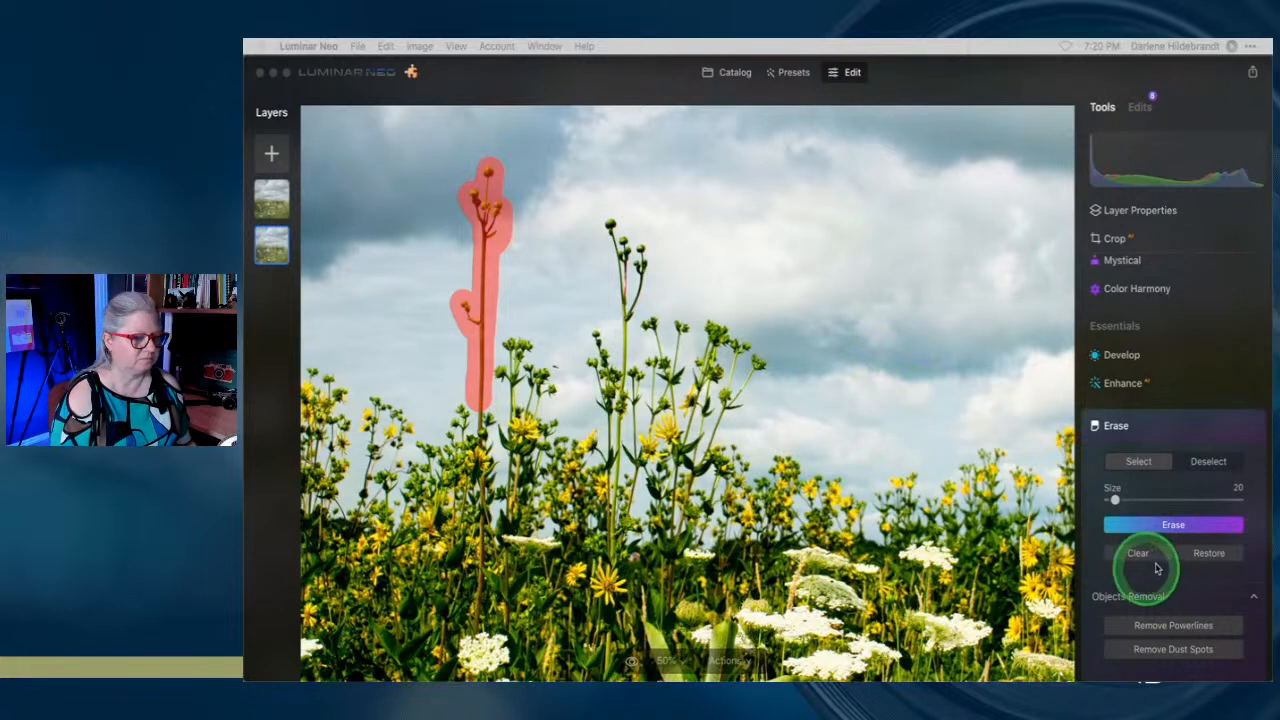
click(1173, 525)
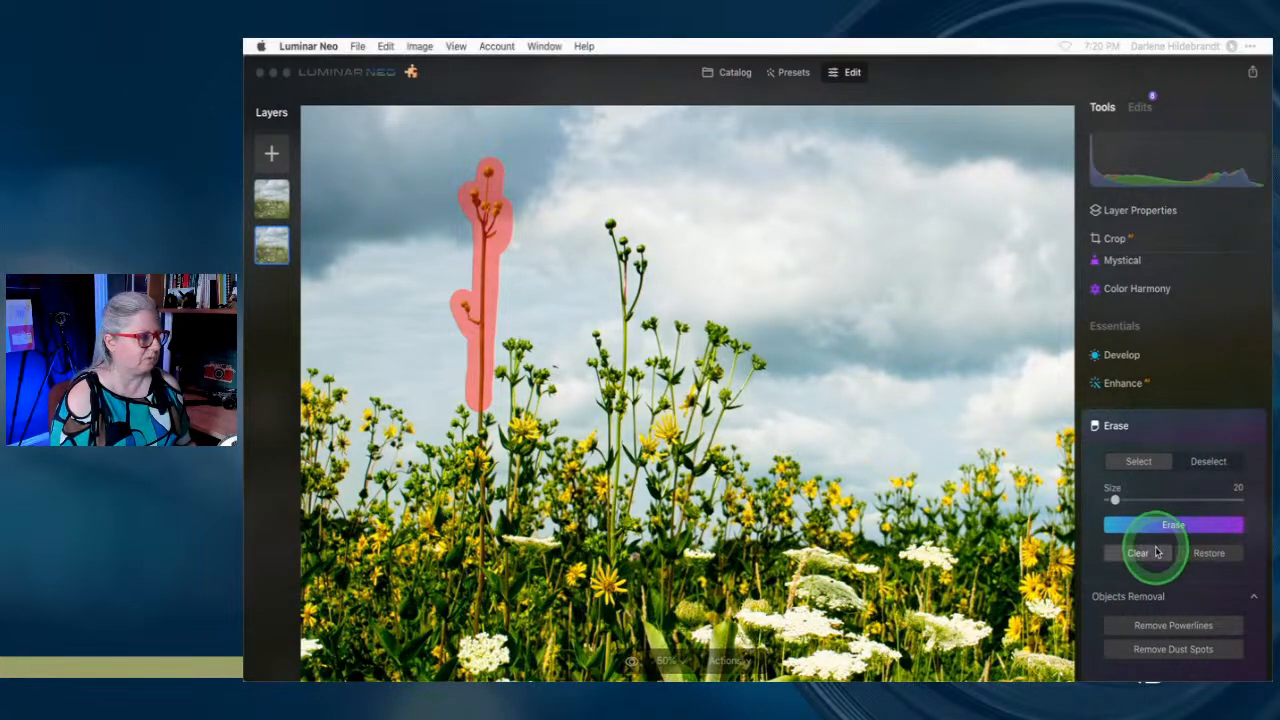
mouse_move(480, 320)
mouse_down()
mouse_move(486, 225)
mouse_move(502, 205)
mouse_move(474, 193)
mouse_move(490, 174)
mouse_move(468, 313)
mouse_up()
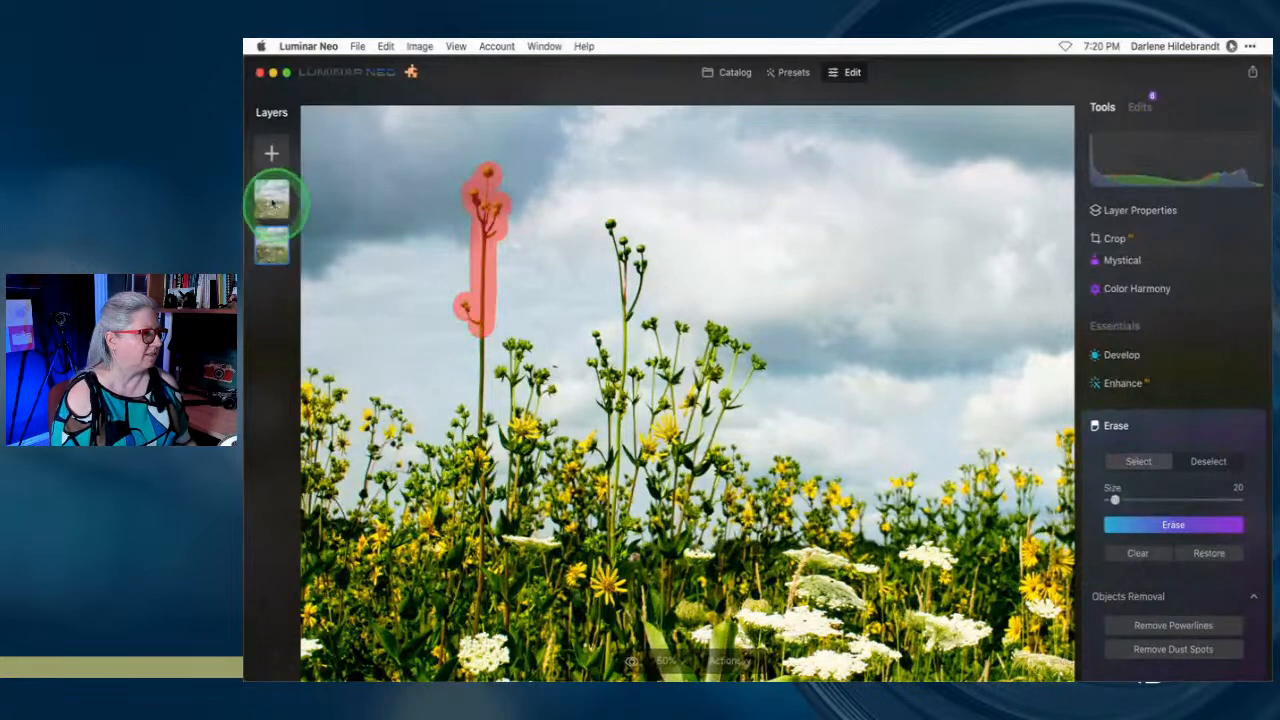
click(1173, 528)
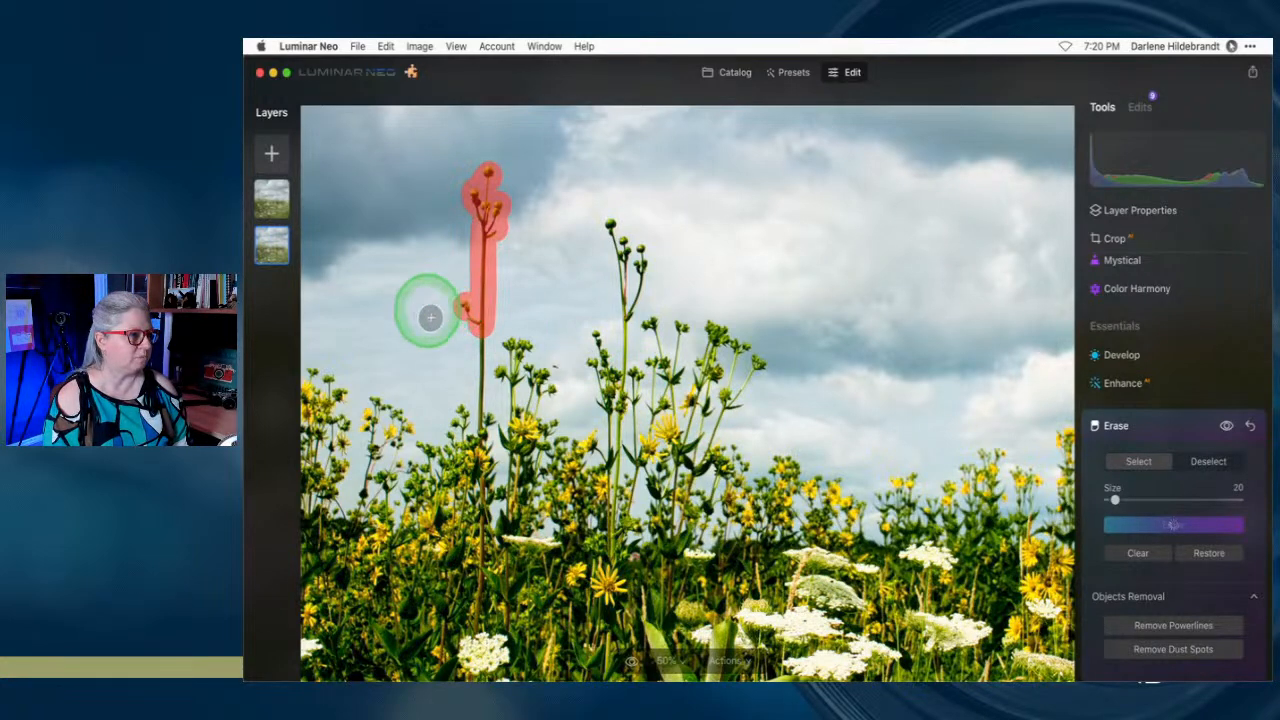
click(468, 317)
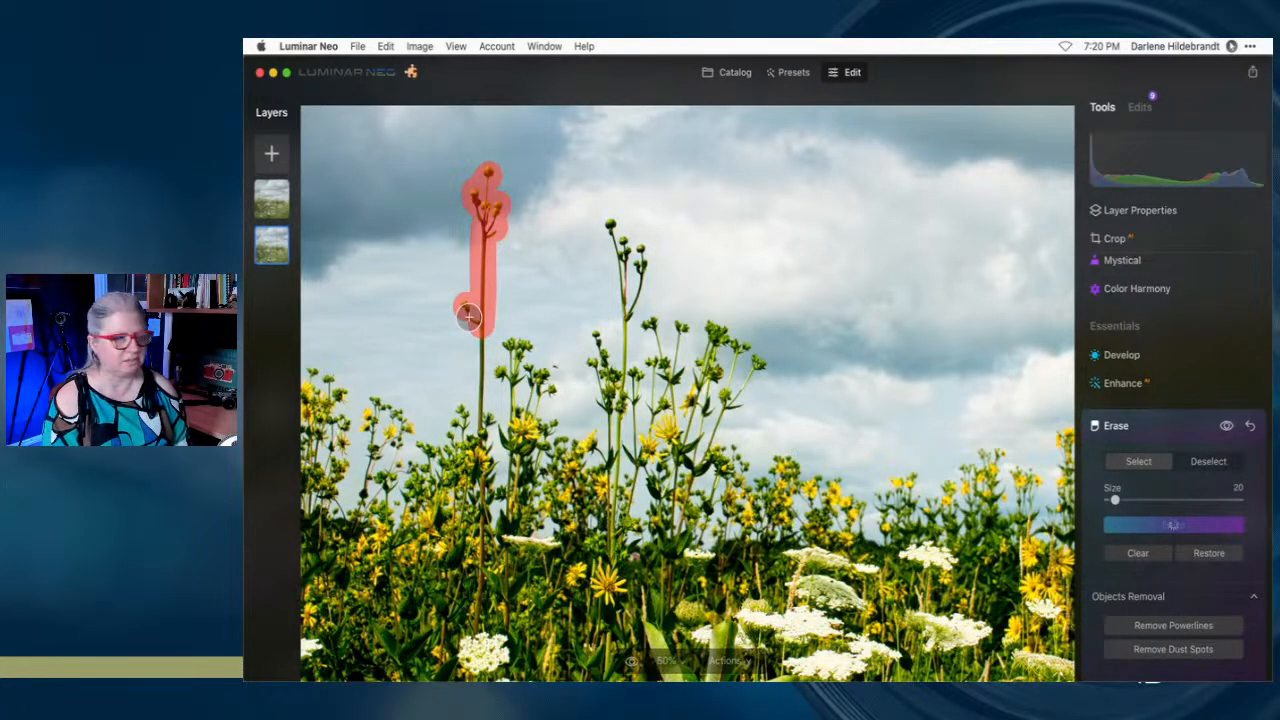
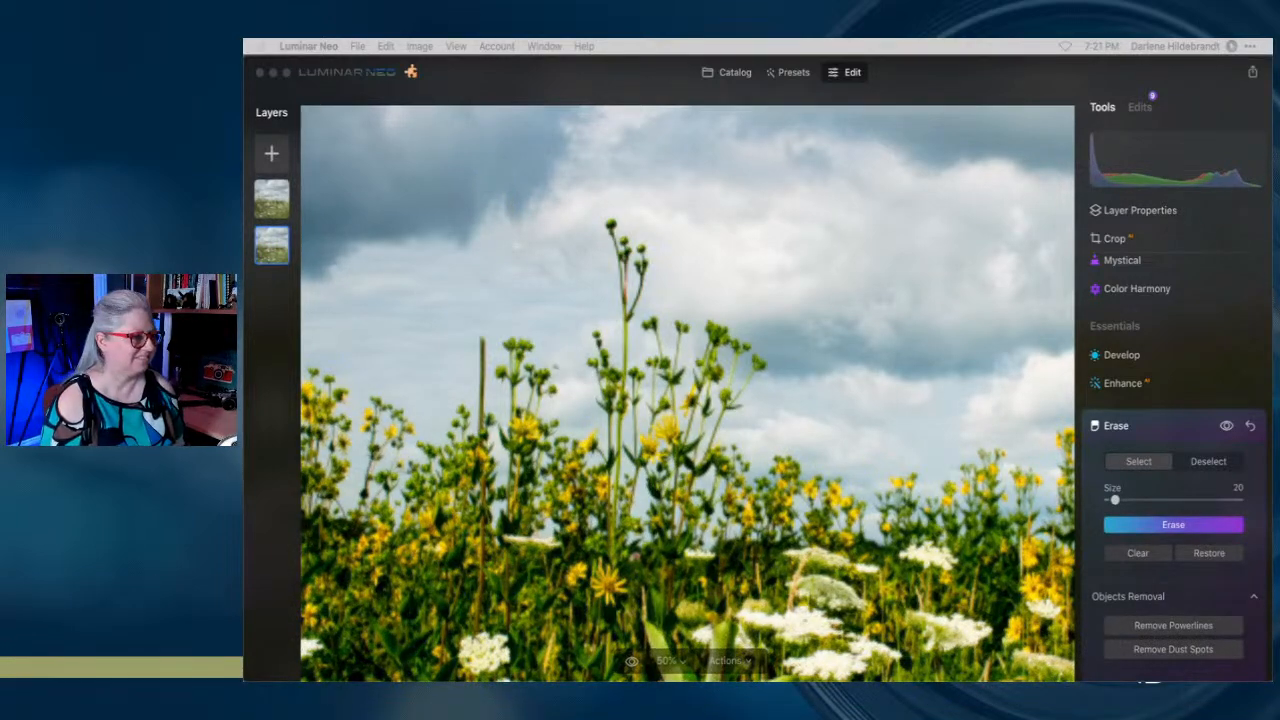
Erase the bare stub remaining from the tallest stem where it still rises above the surrounding flowers
click(1165, 435)
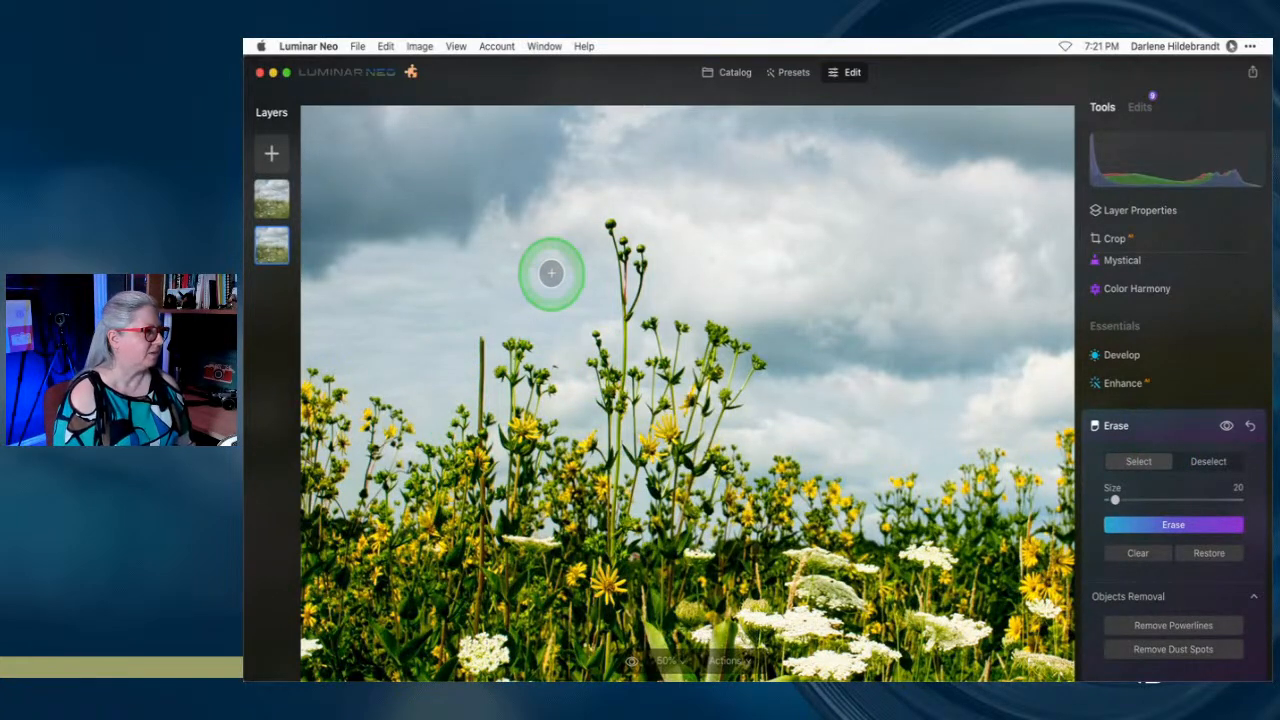
drag(474, 343, 474, 388)
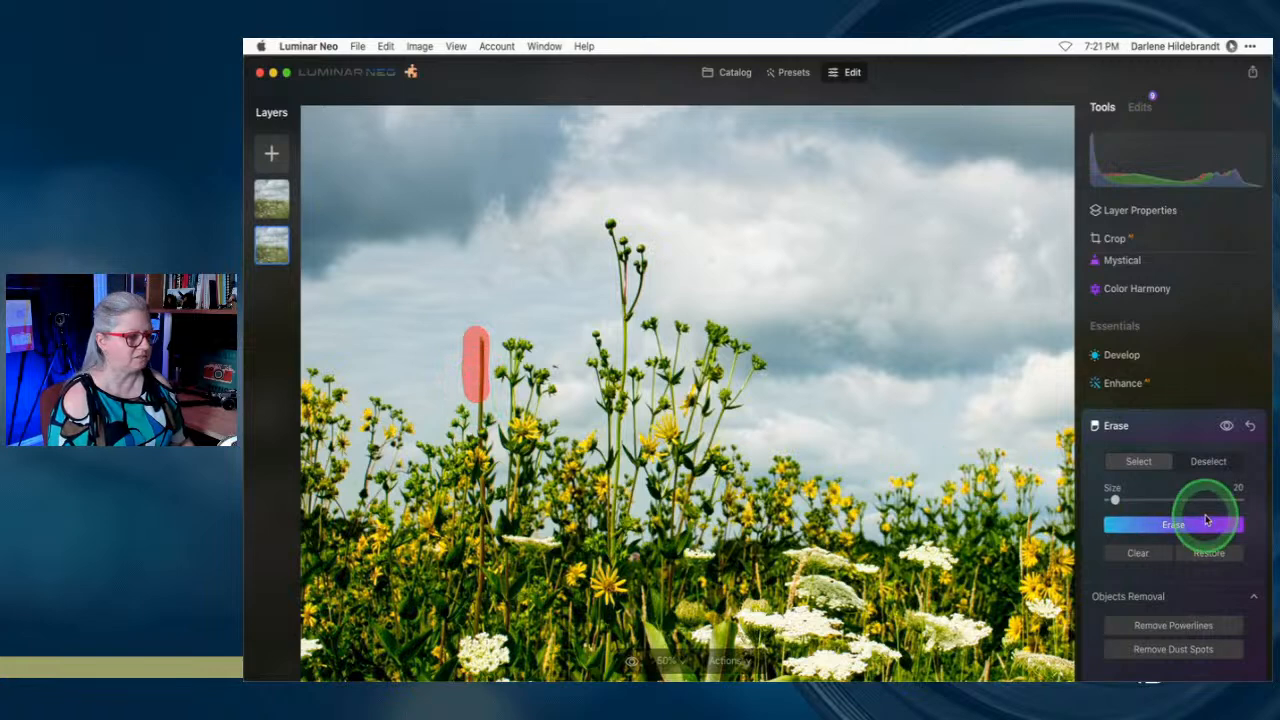
click(1193, 525)
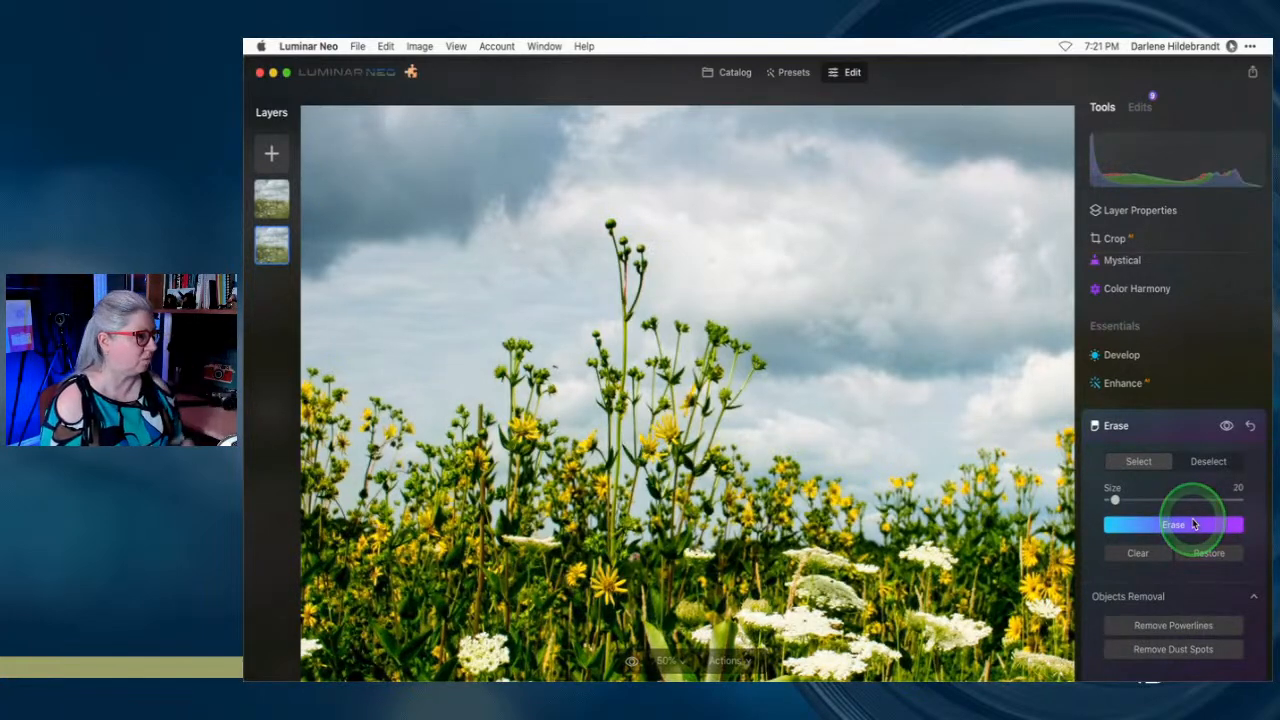
Erase the small mark in the sky where the tallest stem was removed
scroll(580, 370, up, 3)
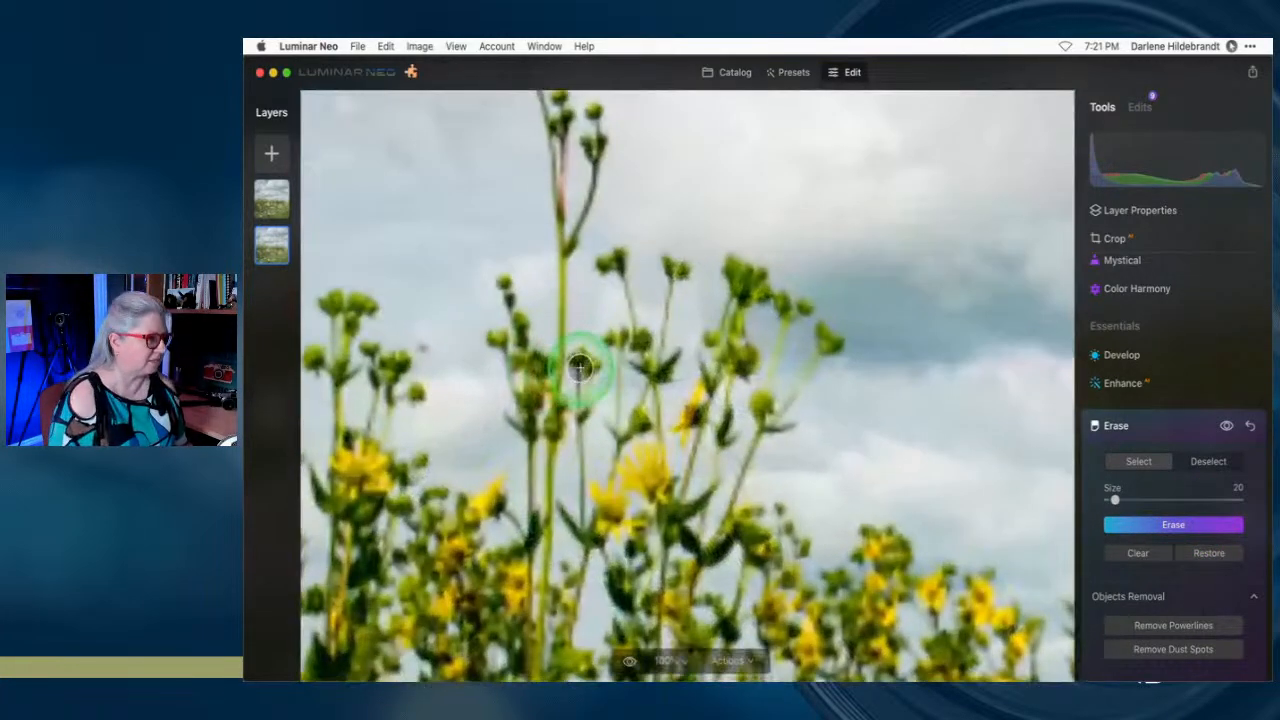
scroll(580, 370, left, 4)
scroll(580, 370, up, 3)
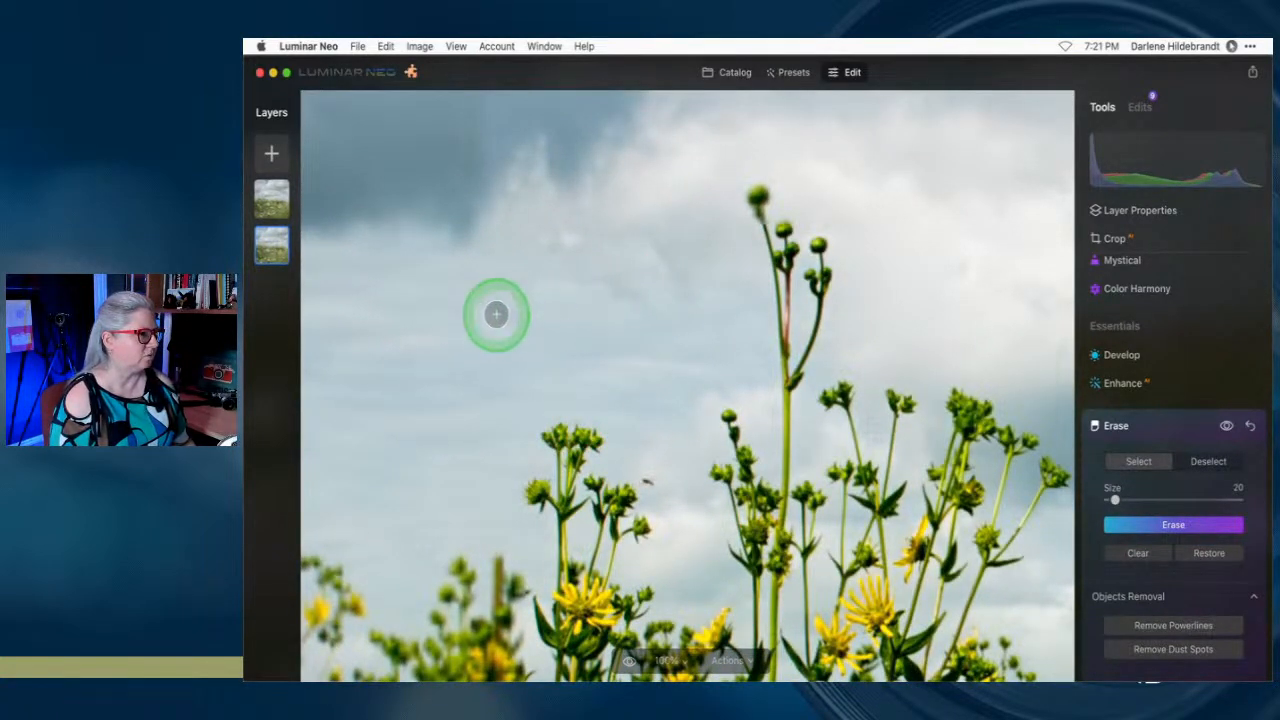
drag(518, 329, 486, 305)
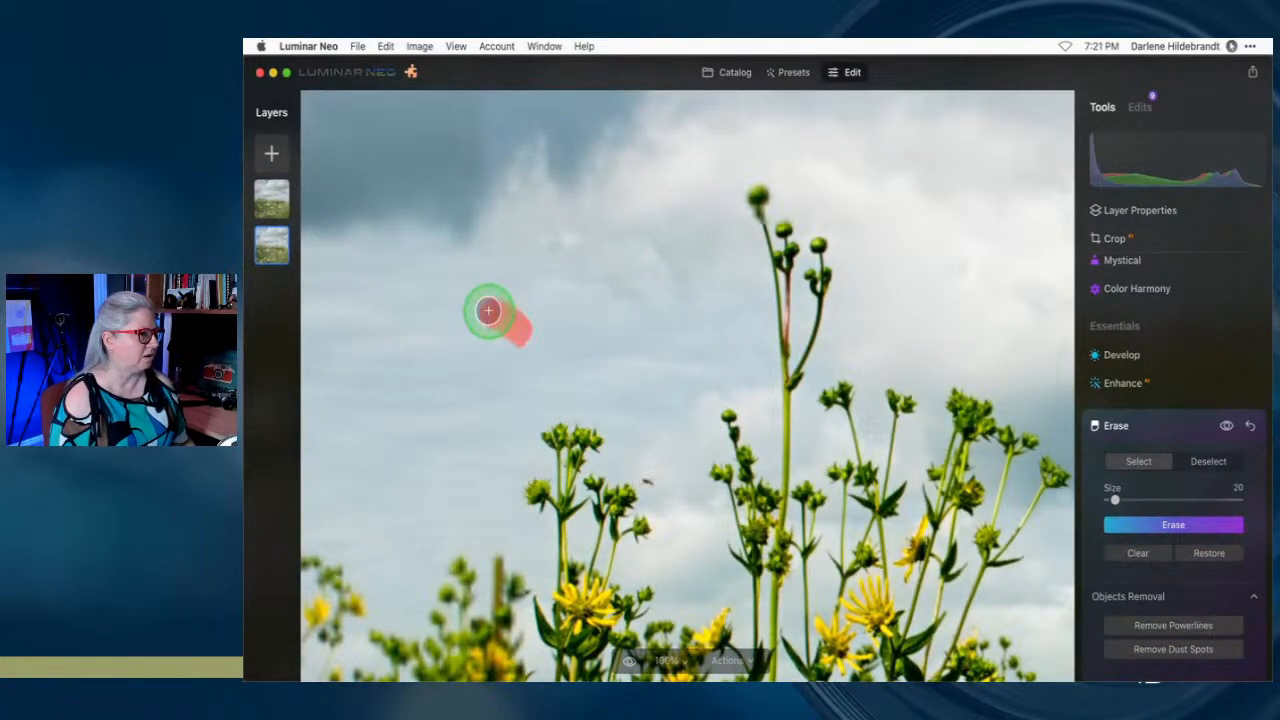
click(1178, 527)
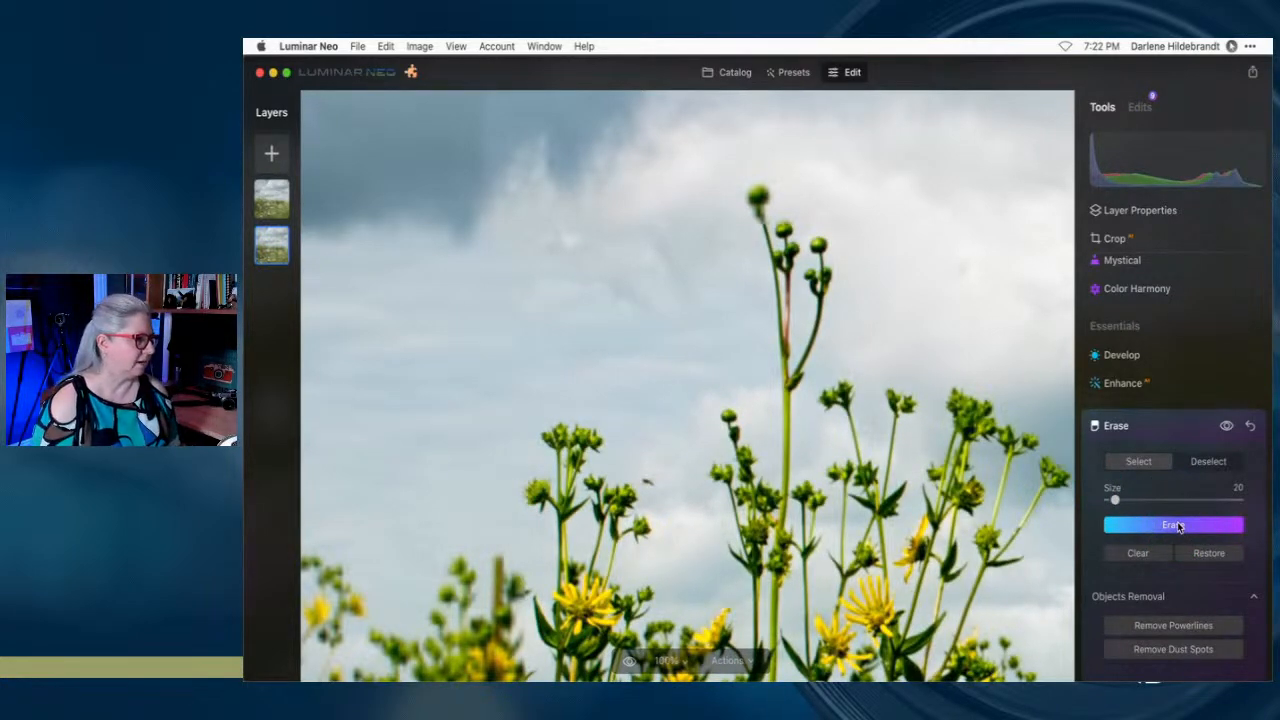
Erase the forked seed heads at the top of the second tall stem, down to where the branches meet
scroll(754, 535, up, 2)
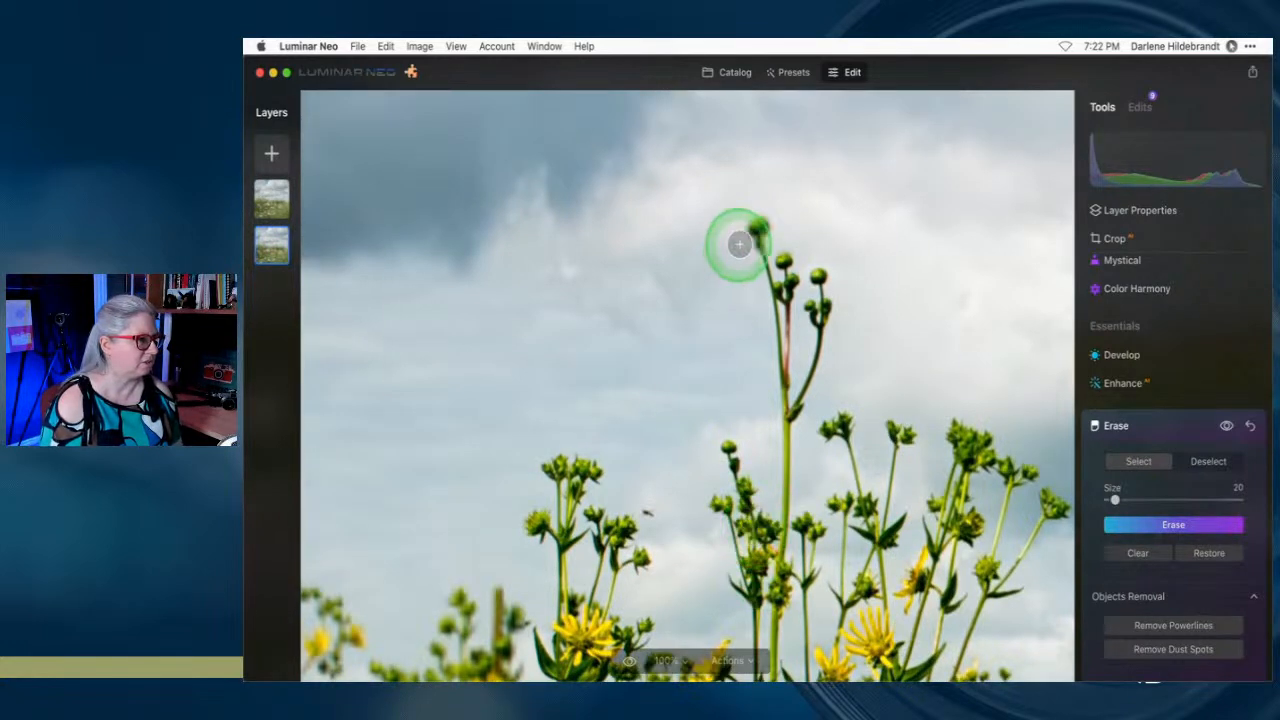
mouse_move(760, 220)
mouse_down()
mouse_move(772, 292)
mouse_move(782, 260)
mouse_move(789, 279)
mouse_move(781, 375)
mouse_up()
mouse_move(818, 268)
mouse_down()
mouse_move(823, 354)
mouse_move(786, 426)
mouse_up()
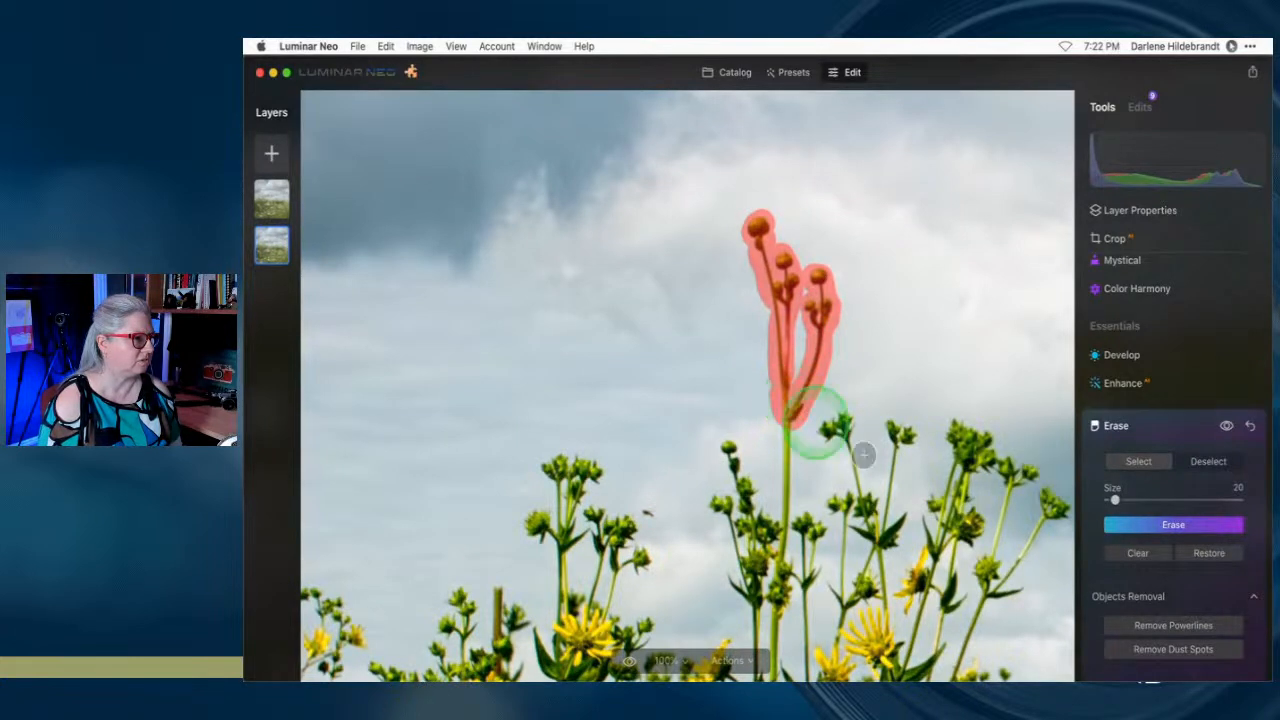
click(1160, 524)
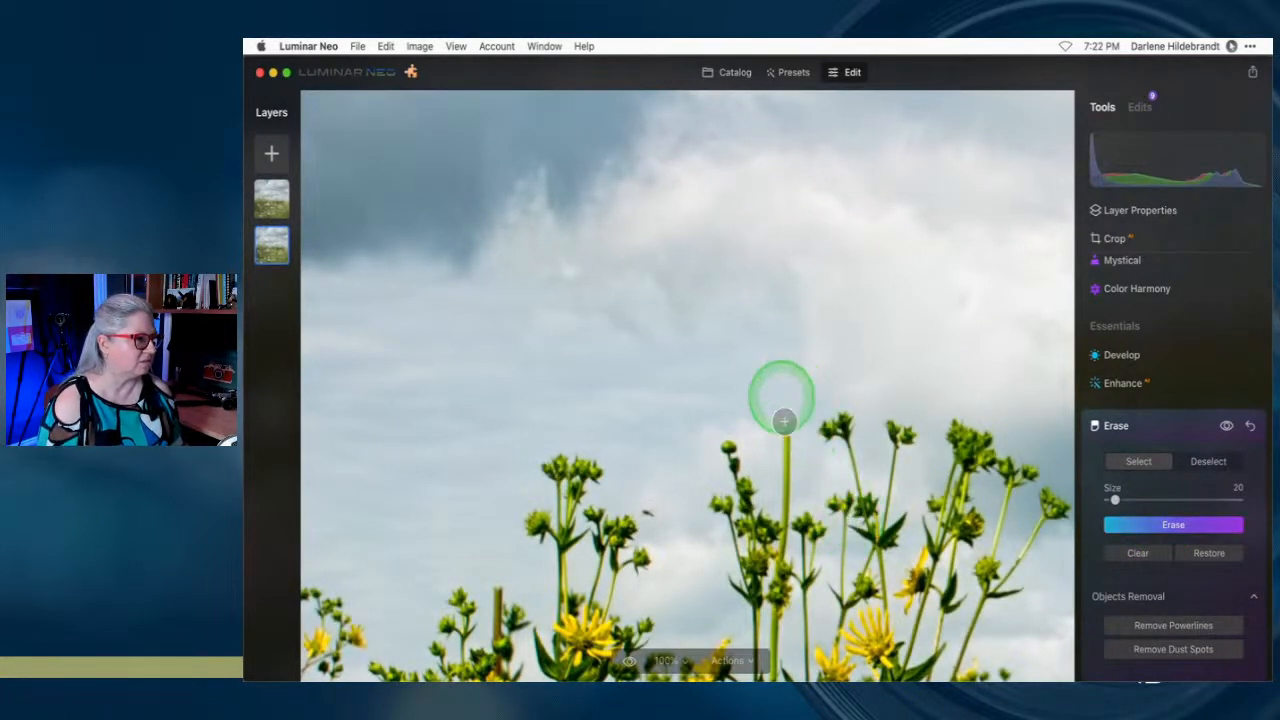
Erase the second stem's bare stalk and its leftover tip down to the level of the neighbouring buds
drag(786, 438, 786, 510)
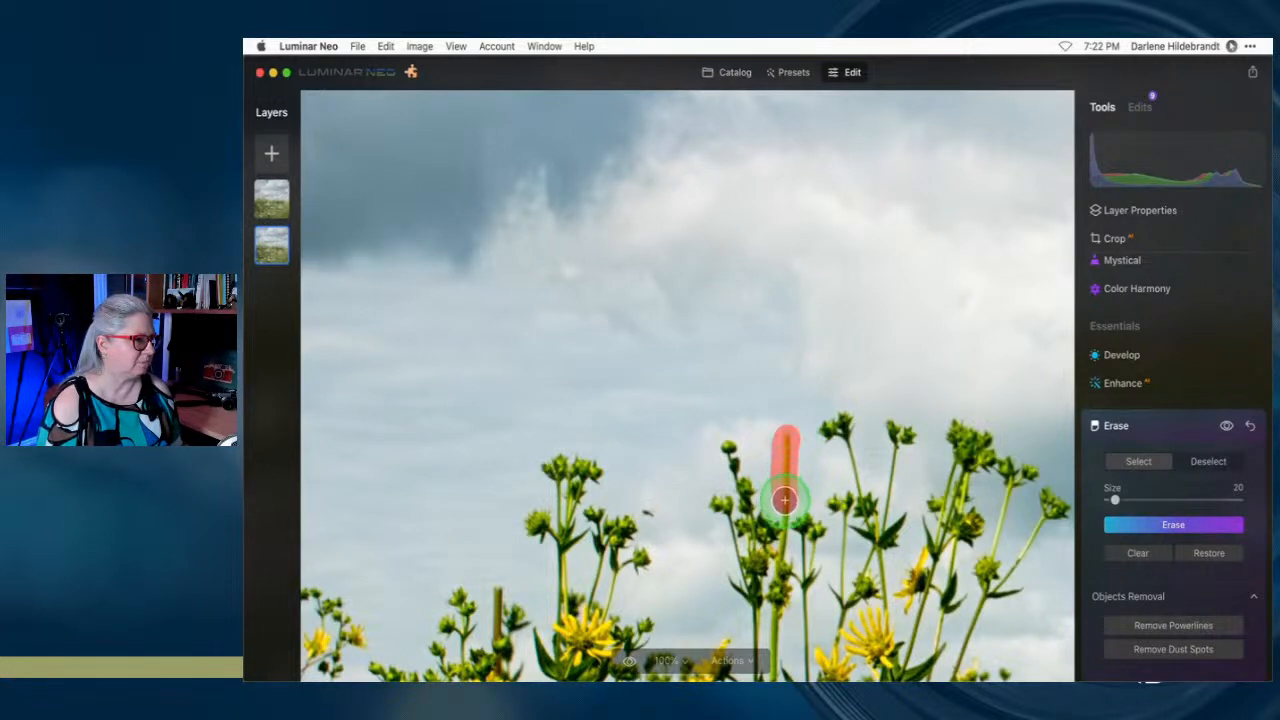
click(1177, 528)
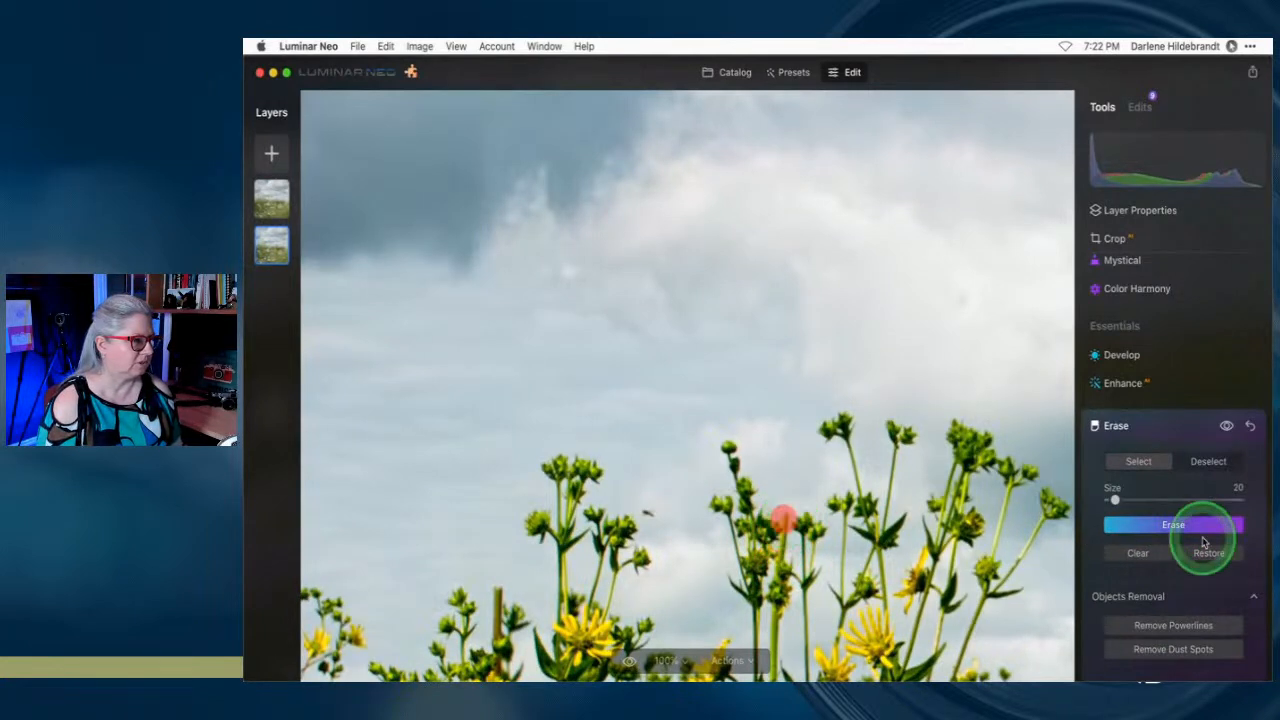
click(1190, 527)
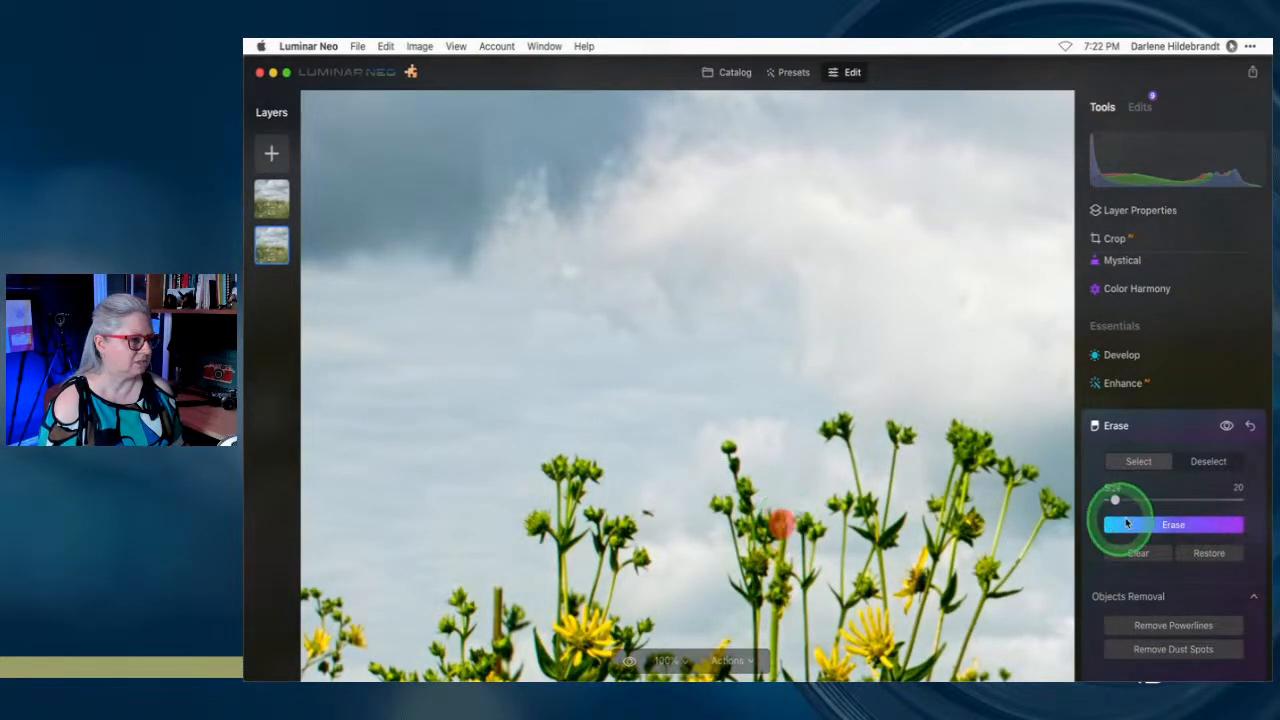
click(1161, 519)
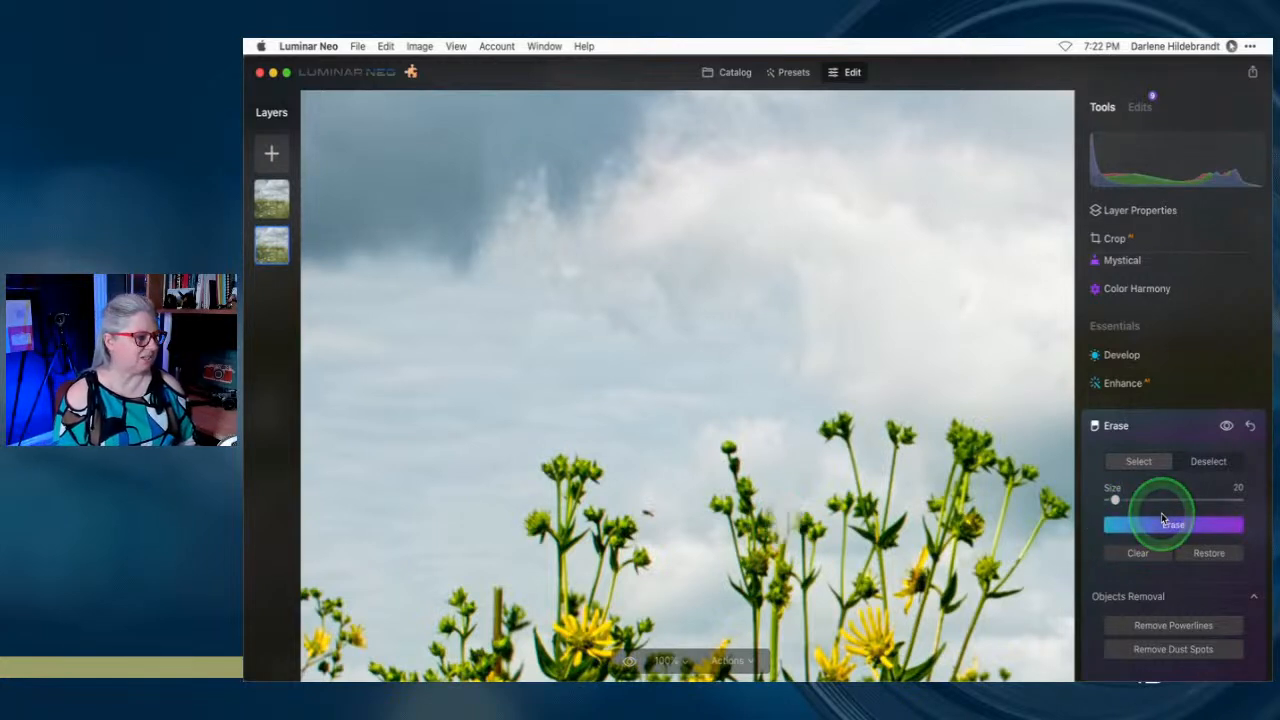
click(790, 521)
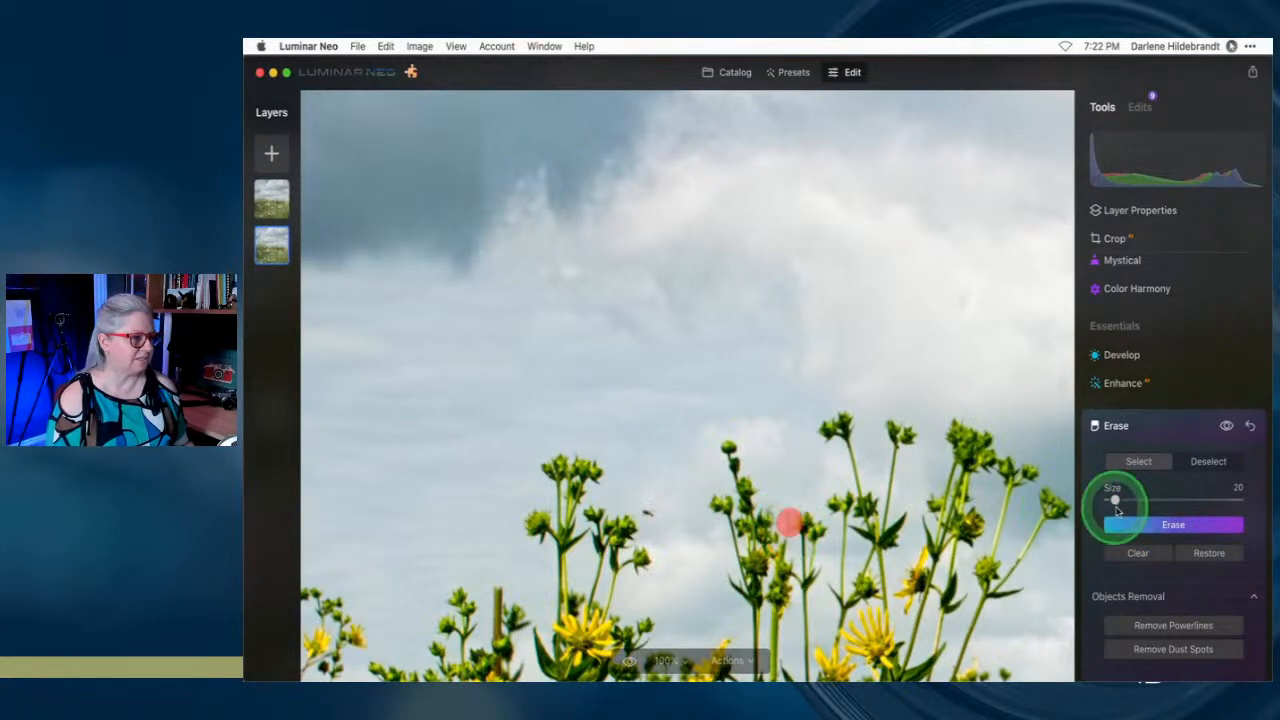
click(1123, 523)
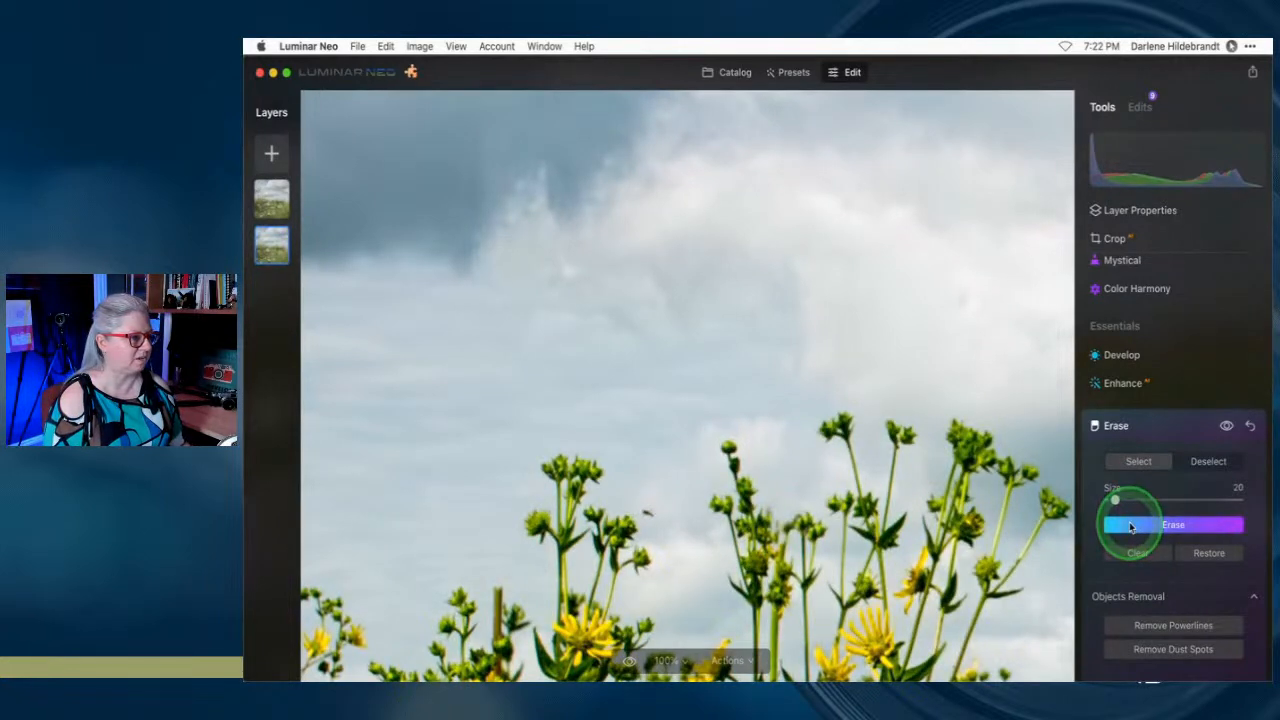
Erase the short brown stub rising among the low buds beside the yellow flower, then close the Erase tool
drag(490, 587, 497, 642)
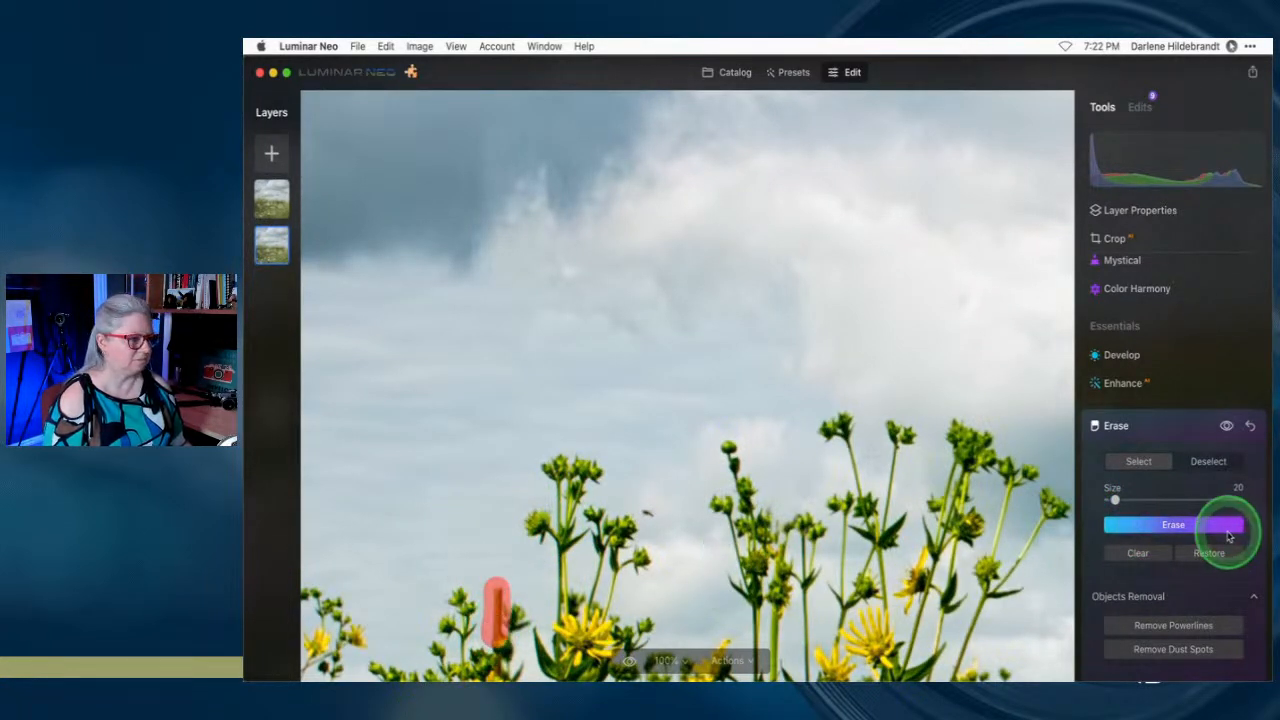
click(1195, 526)
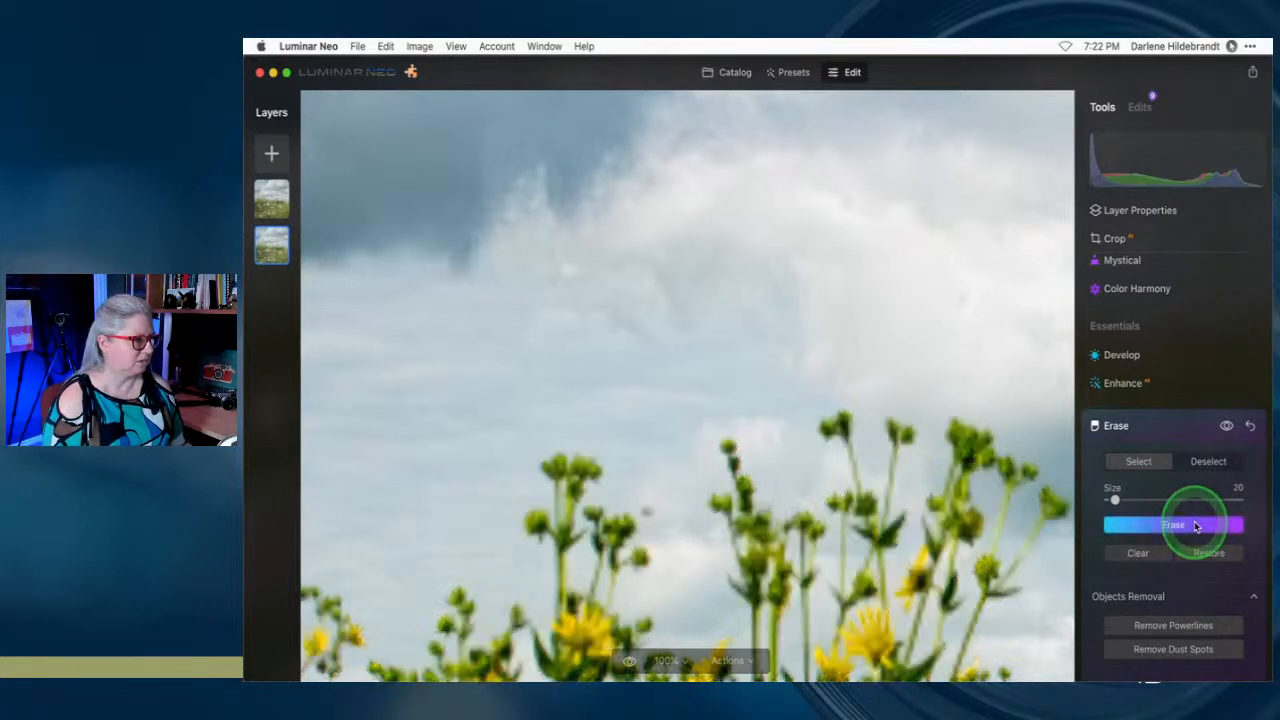
click(496, 613)
click(1154, 524)
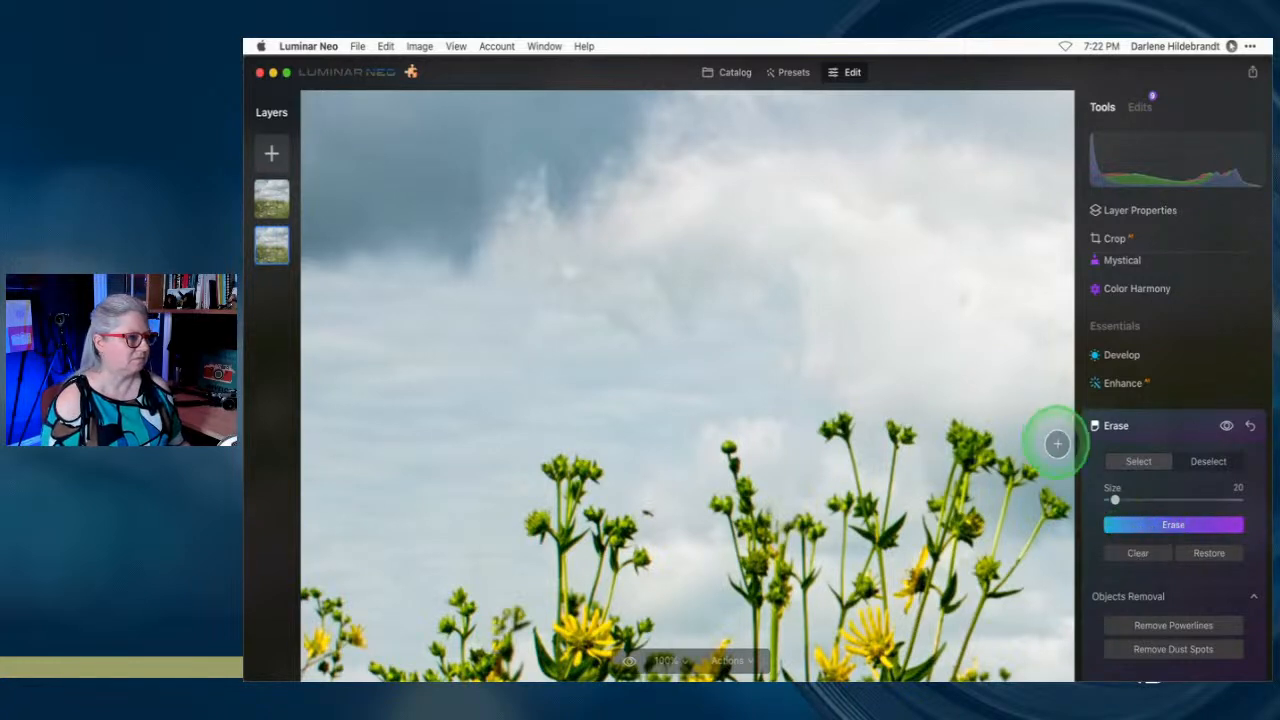
click(1149, 427)
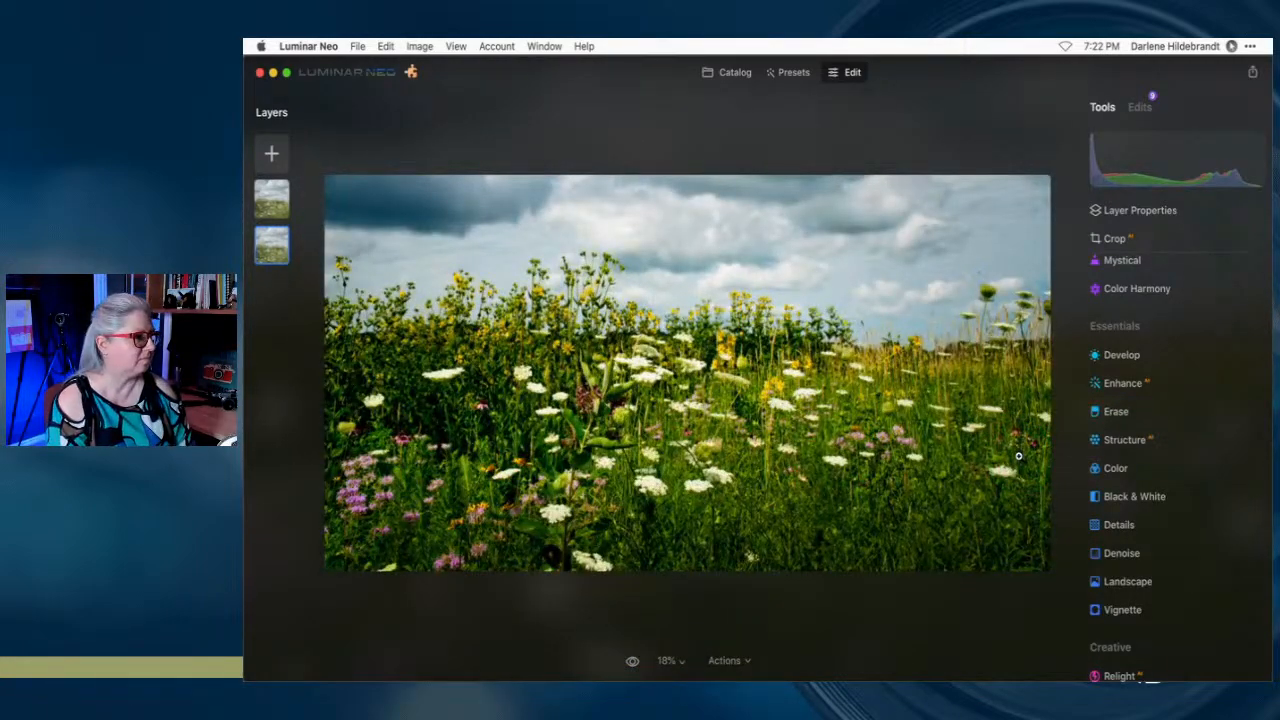
Compare the edited wildflower photo with its original version twice
key(backslash)
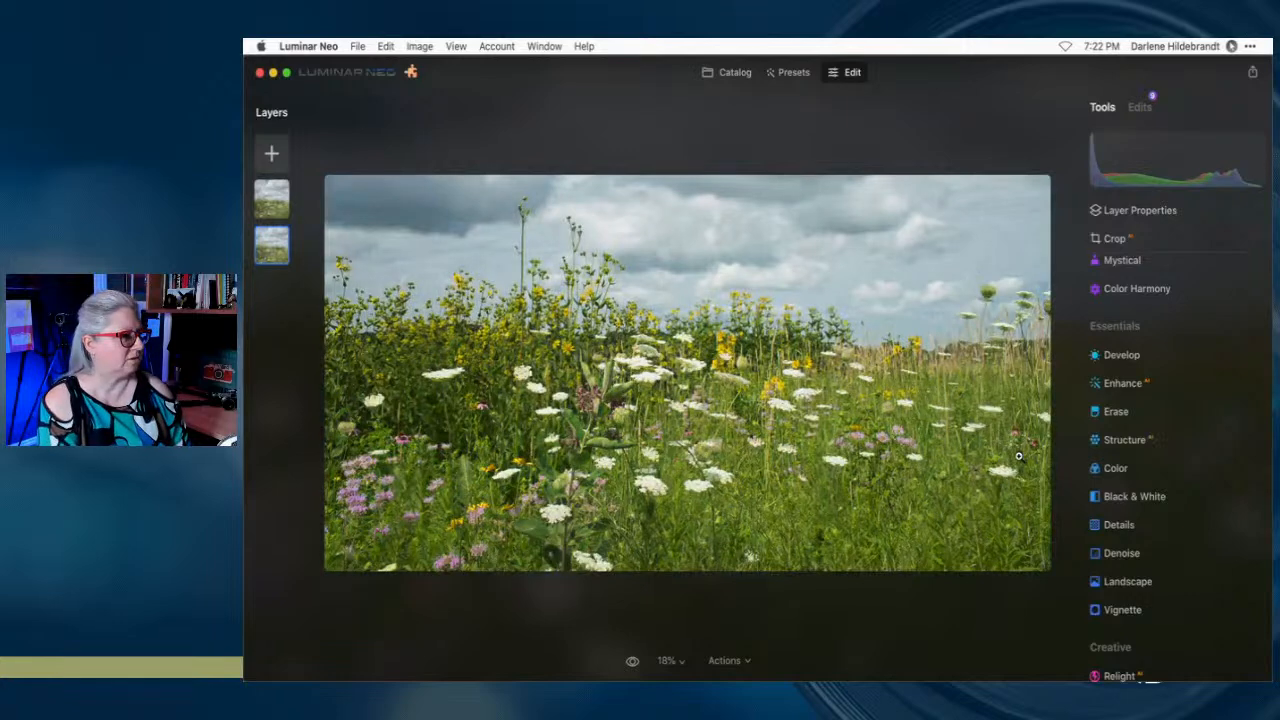
key(backslash)
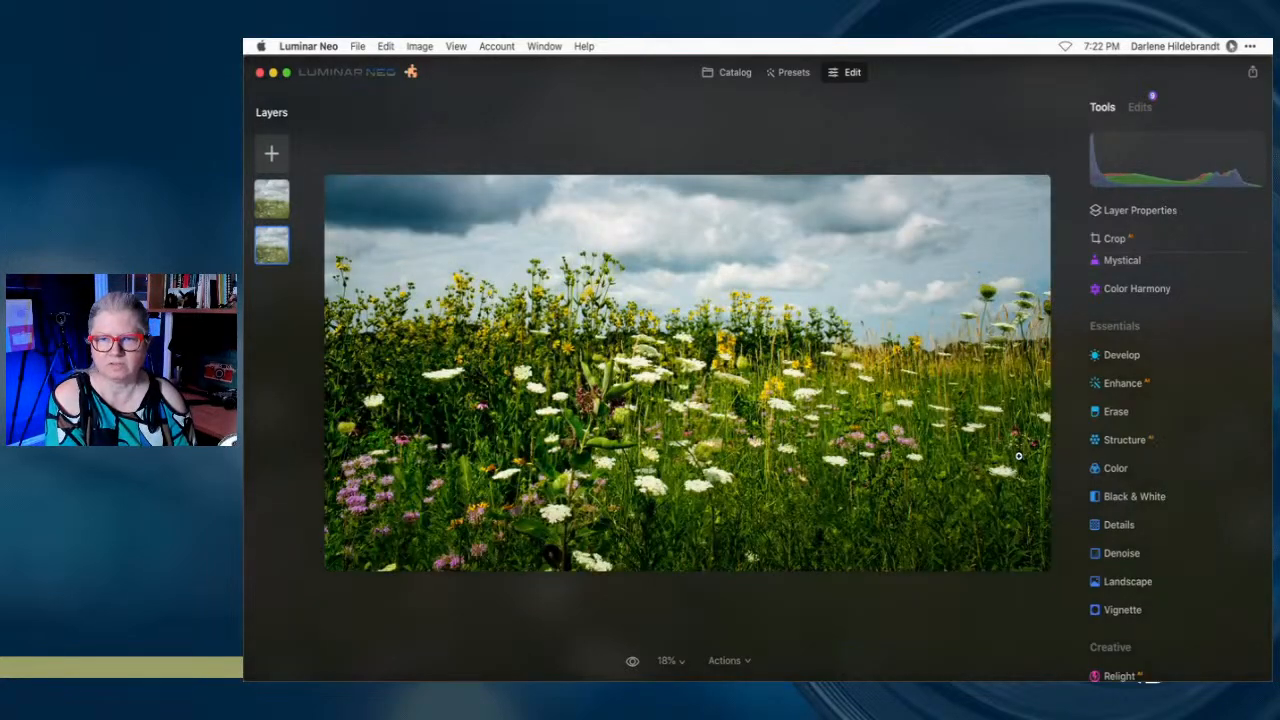
key(backslash)
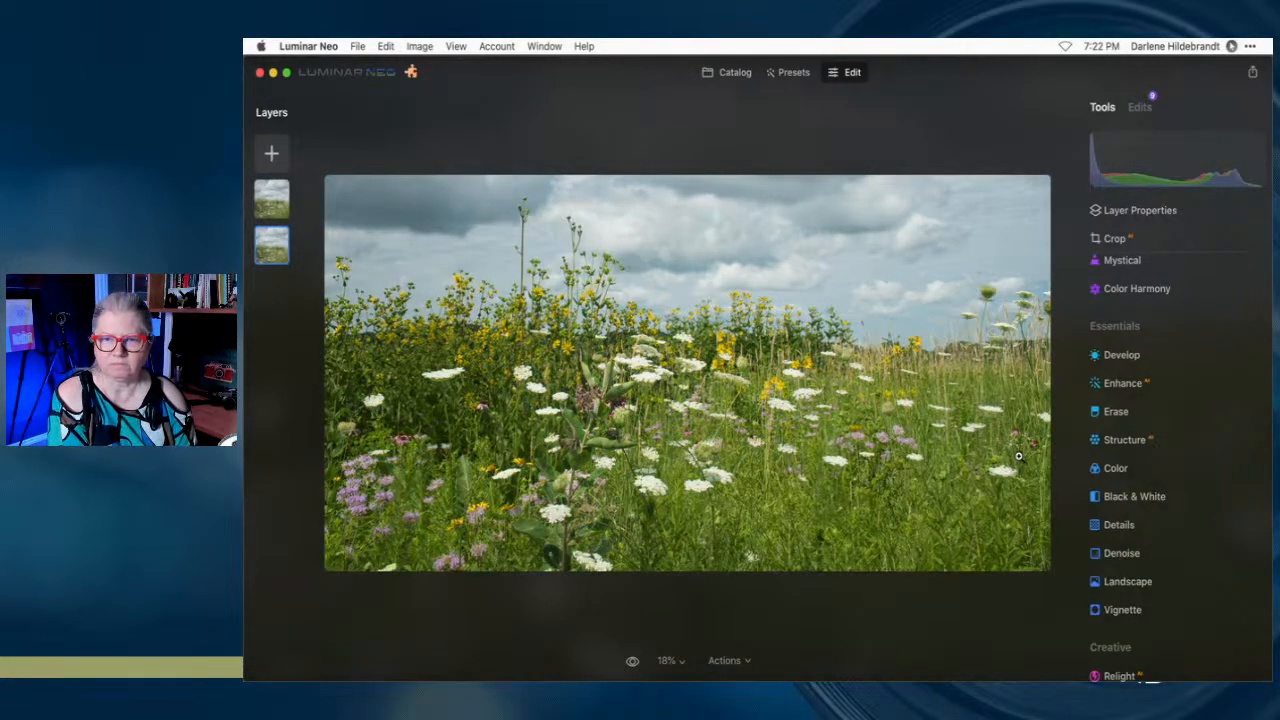
key(backslash)
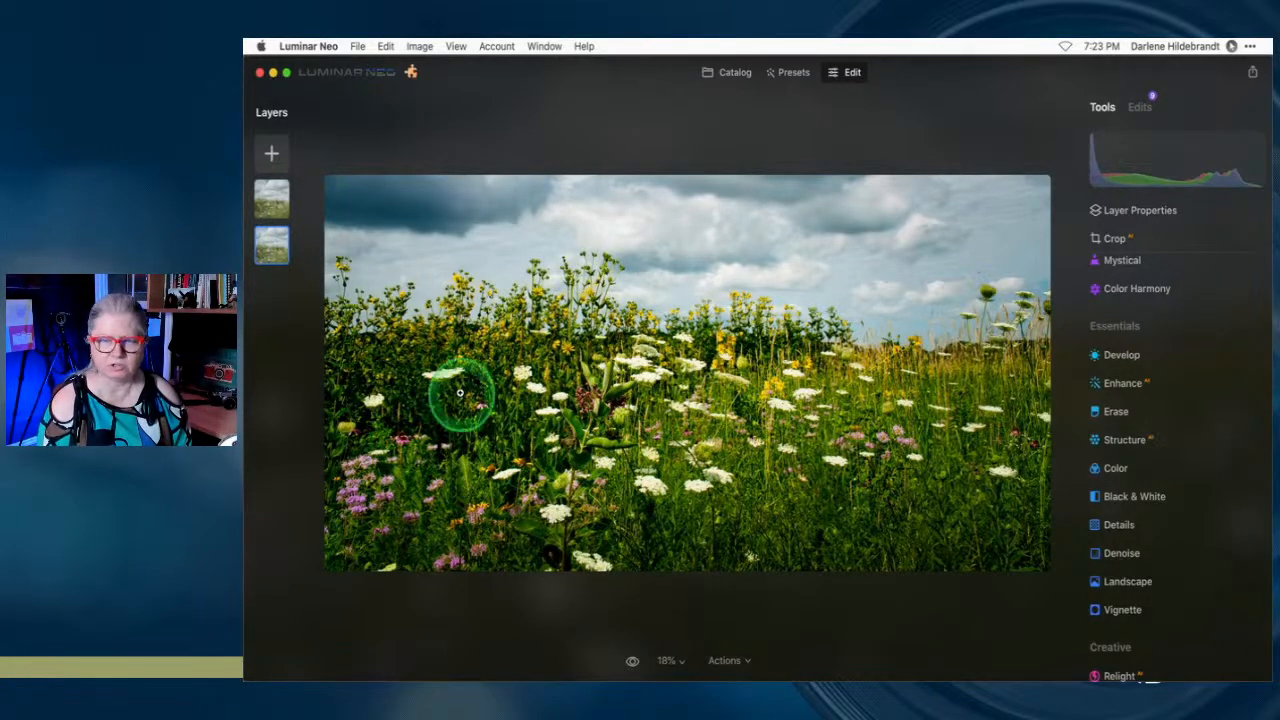
Inspect the milkweed plant and the surrounding white flowers at 100%, then return to the full photo
double_click(543, 474)
drag(751, 346, 646, 514)
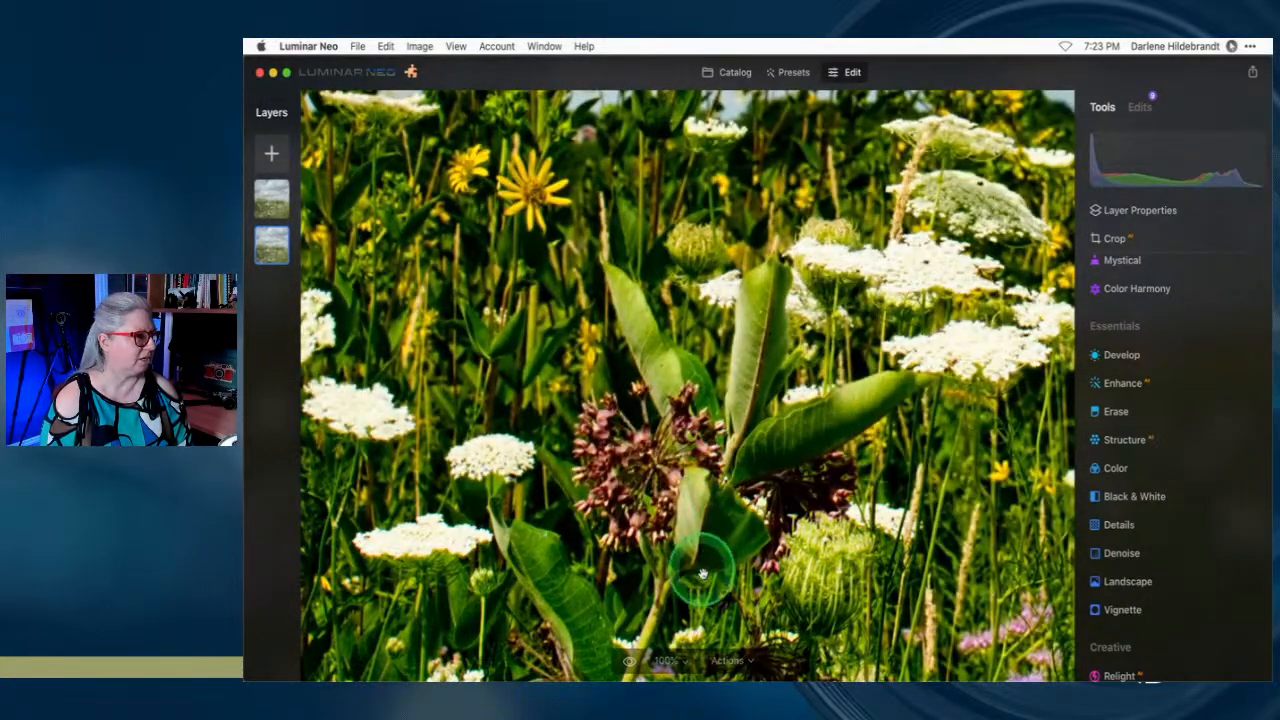
key(super+0)
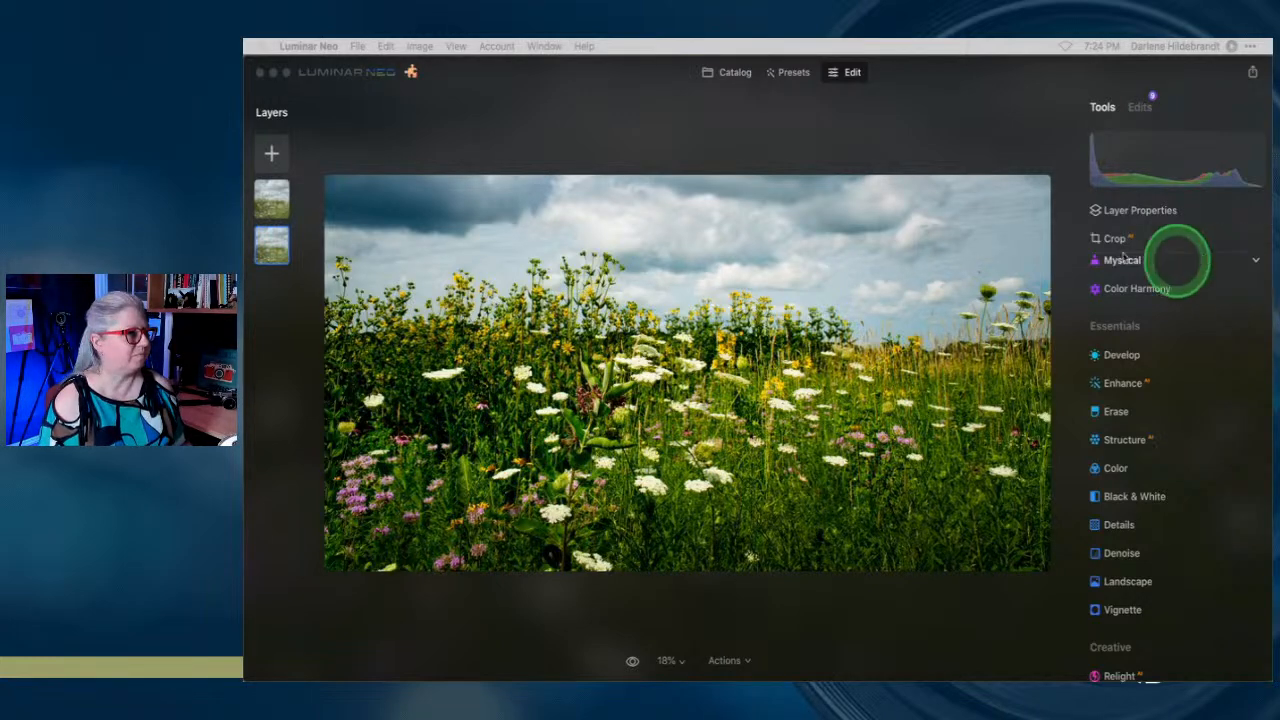
Return to the catalog and open the photo of the bird perched on a branch
click(727, 95)
click(729, 72)
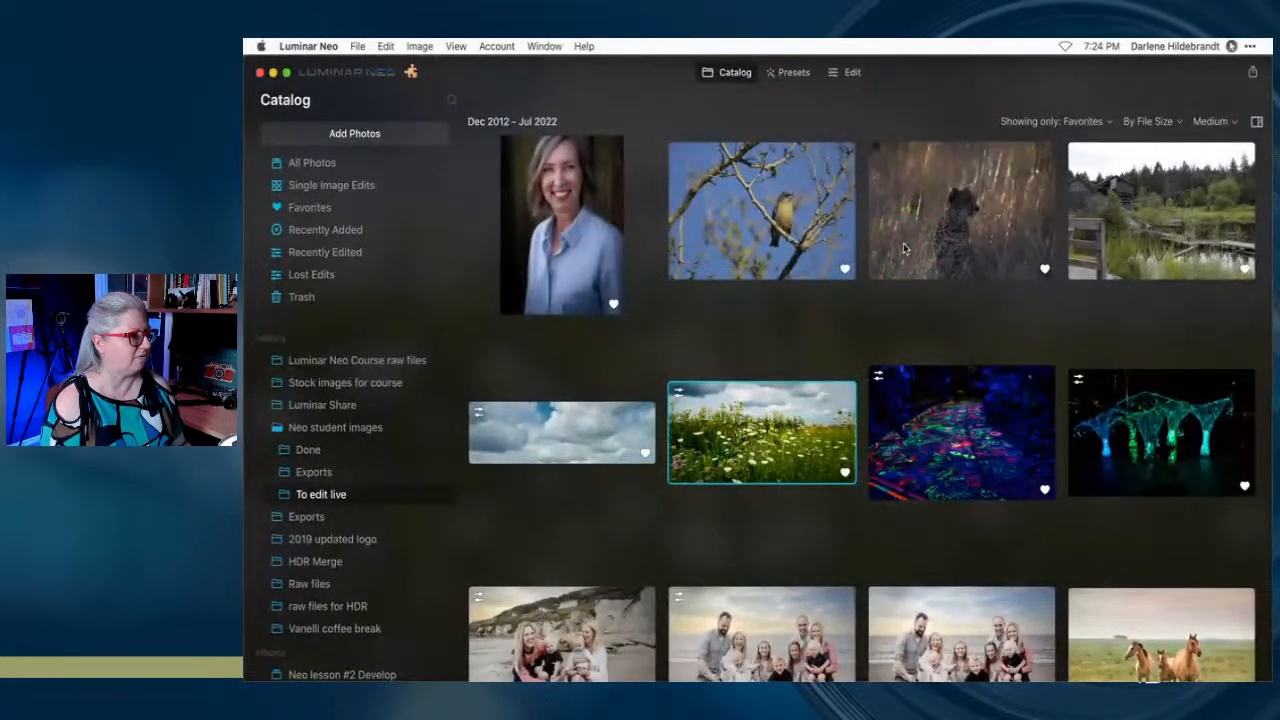
double_click(765, 212)
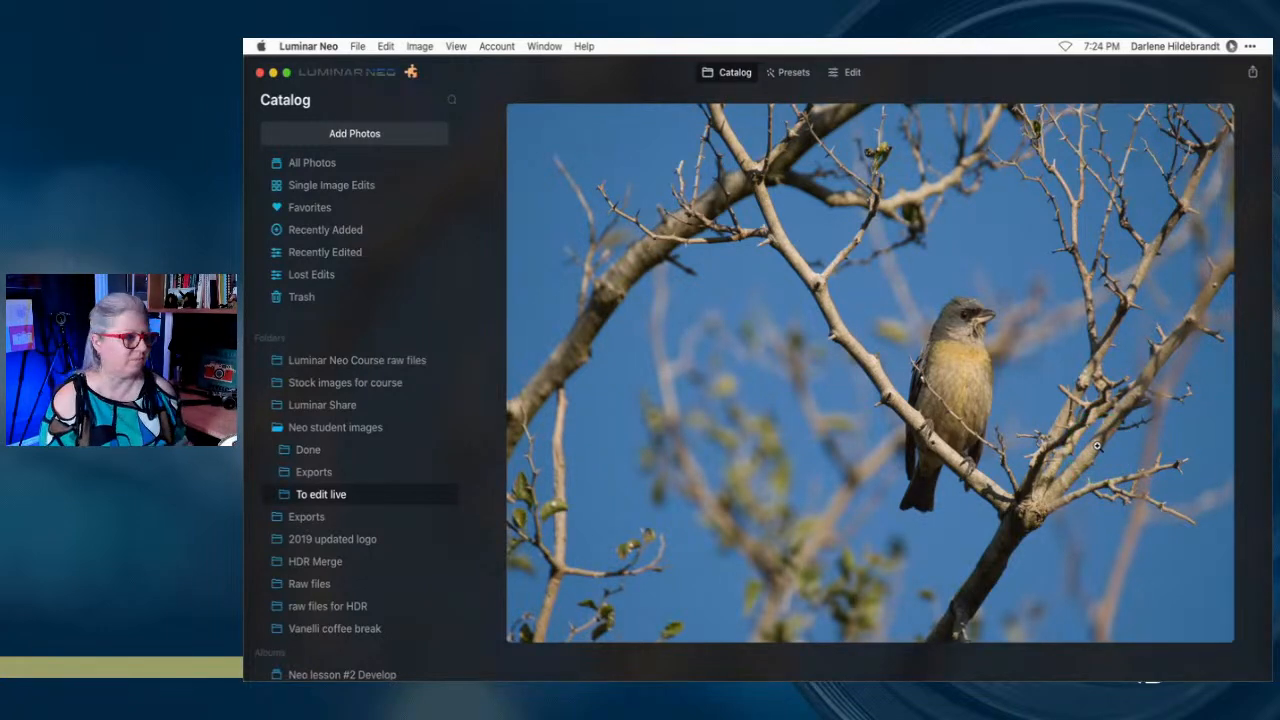
click(835, 72)
Go back to the catalog thumbnails and show the Luminar Neo complete course banner in full screen
click(731, 72)
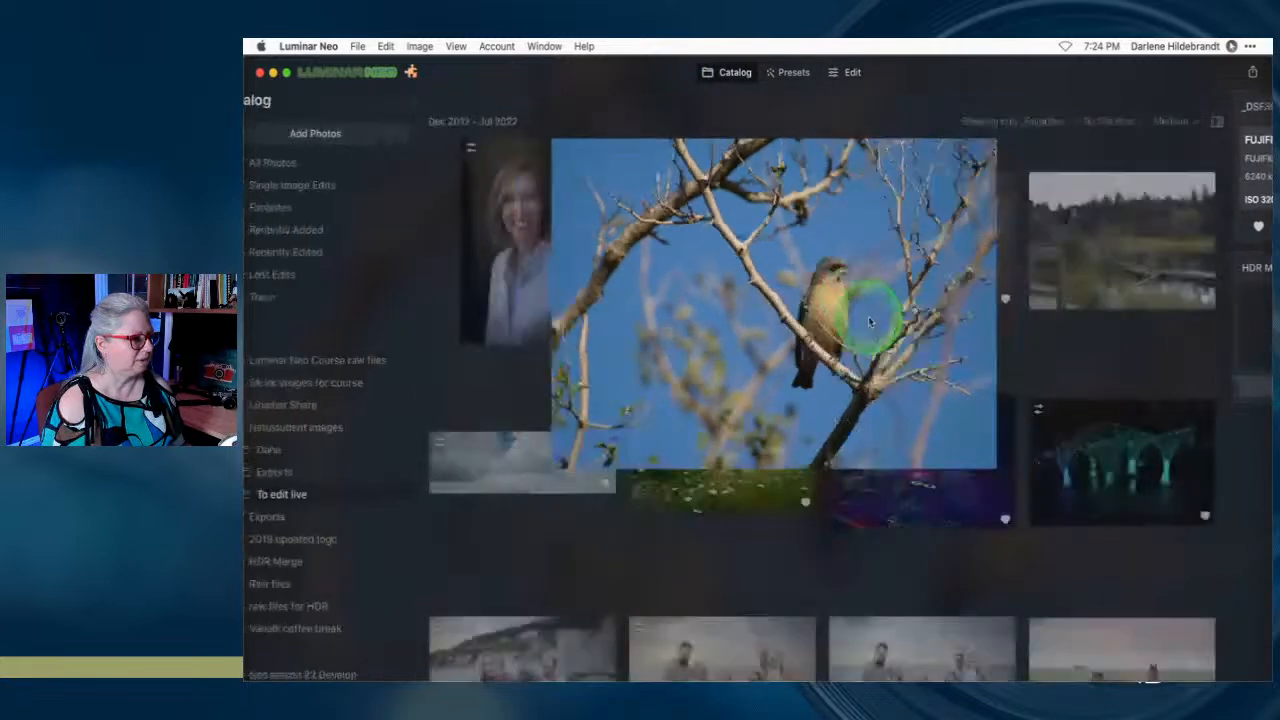
scroll(870, 317, down, 5)
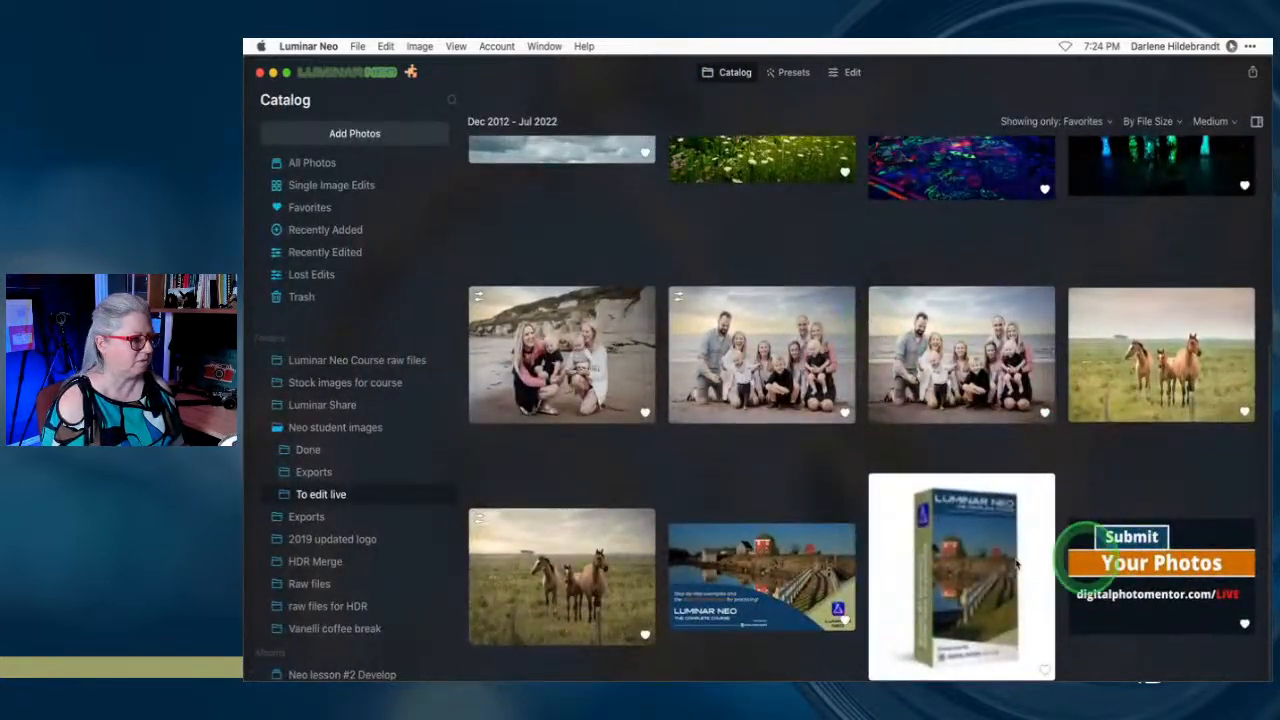
double_click(713, 572)
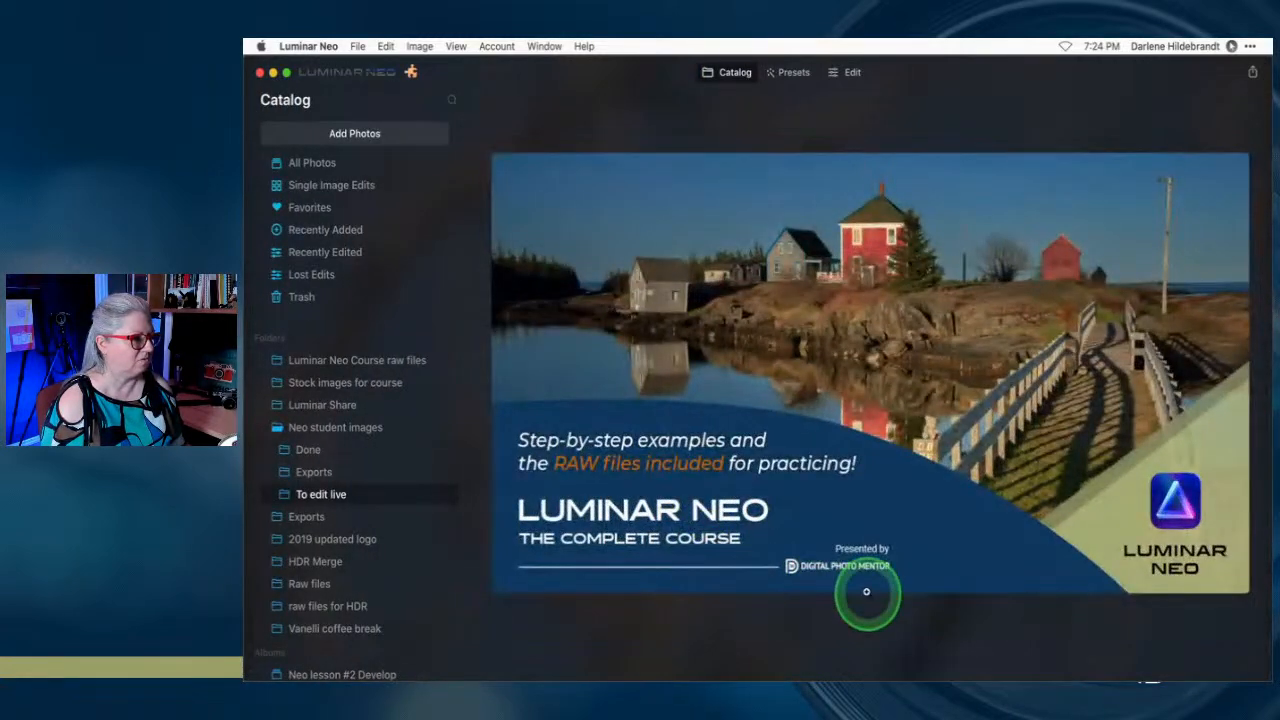
key(ctrl+super+f)
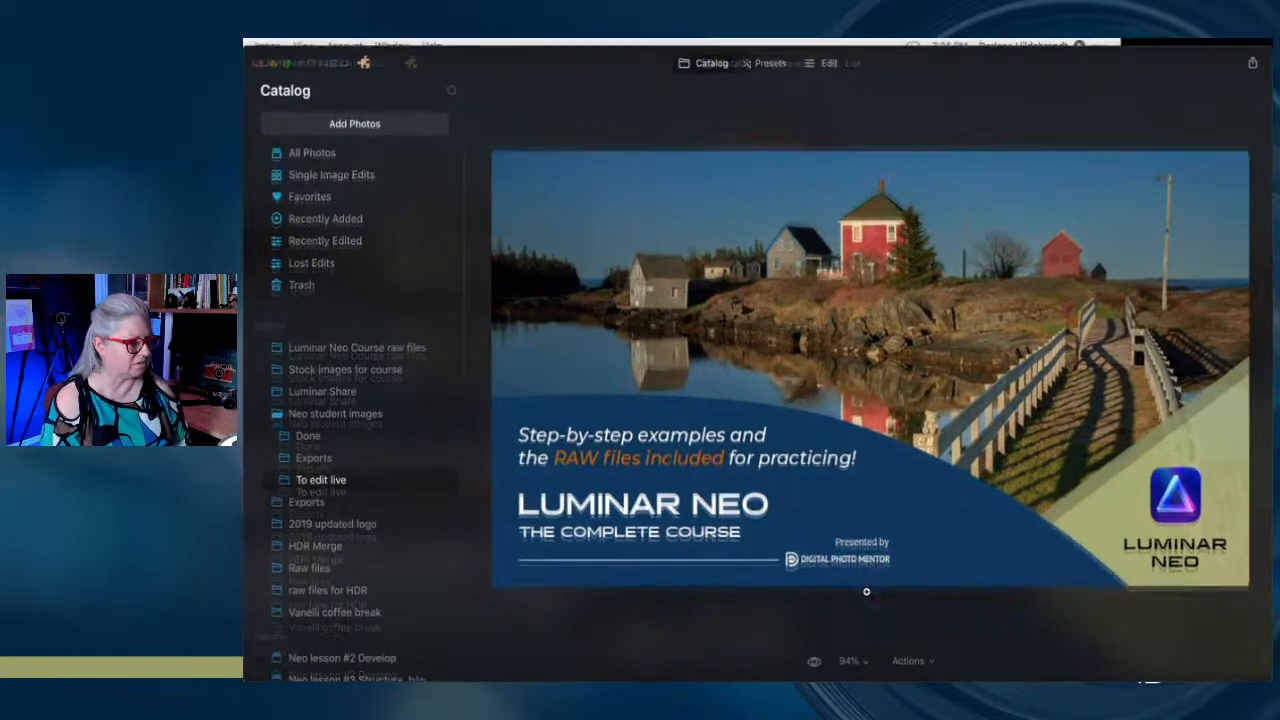